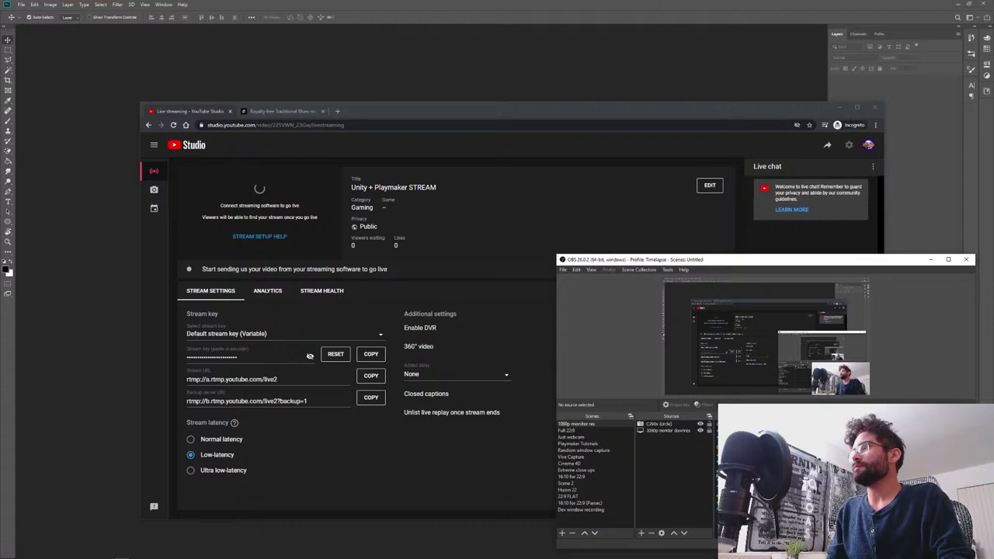
- Switch to the Epidemic Sound Traditional Blues page, play the track "Tin Can Boil" and lower the audio volume
key(alt+Tab)
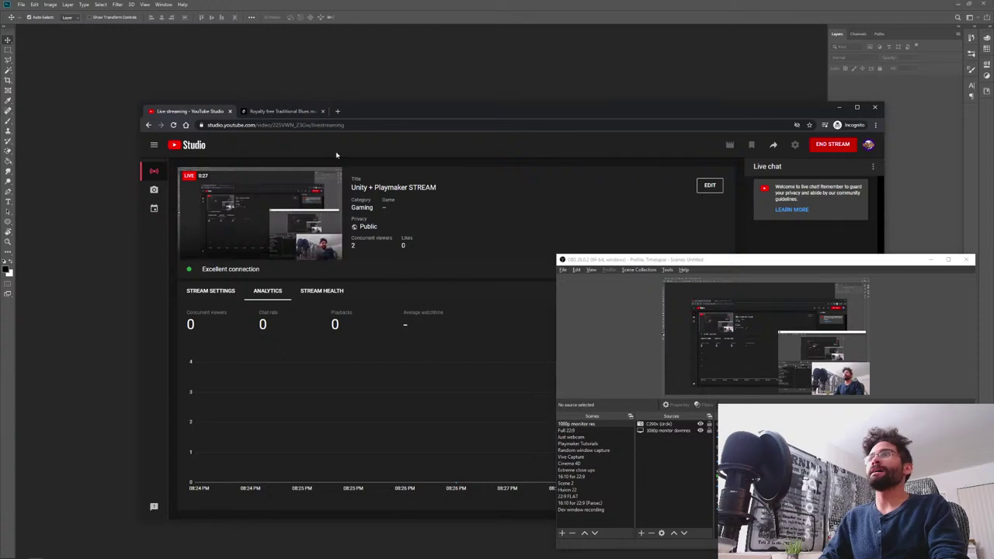
click(300, 114)
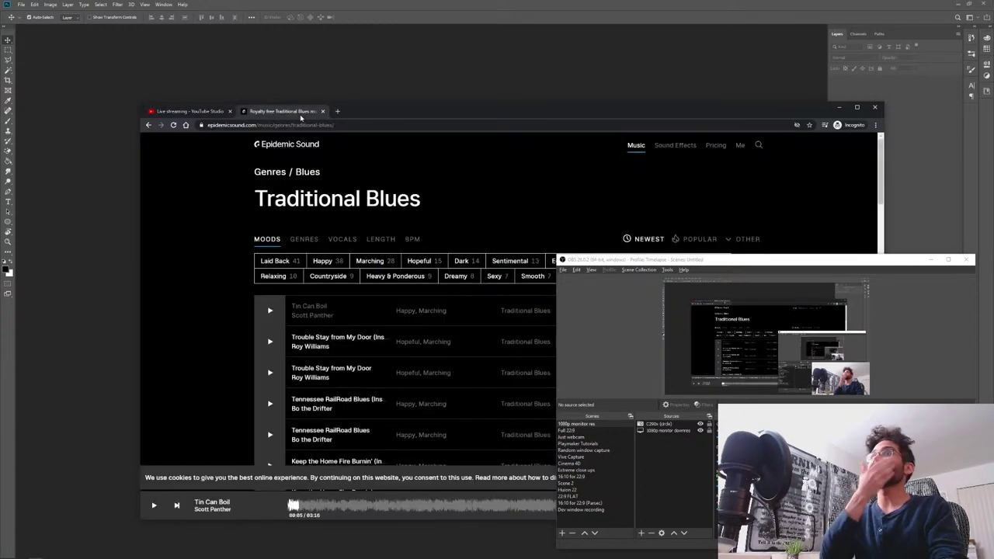
click(269, 312)
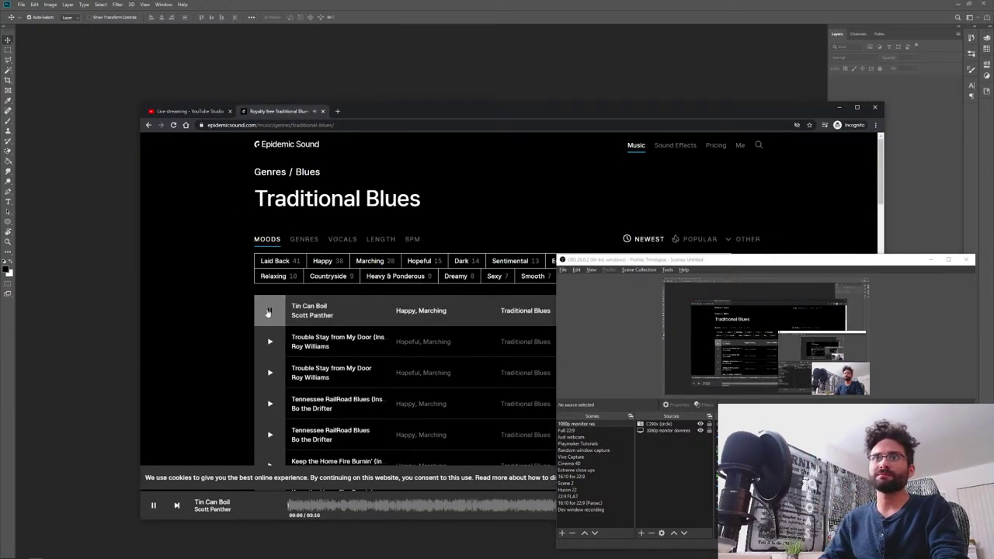
key(XF86AudioLowerVolume)
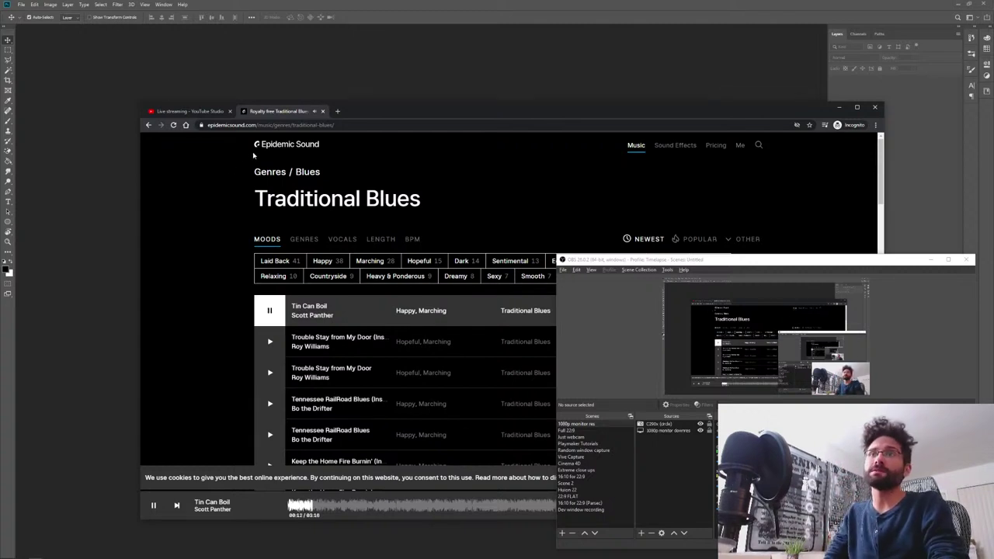
- Minimize the OBS window and search Google Images for "airplane interior 1960s" in a new browser tab
click(338, 111)
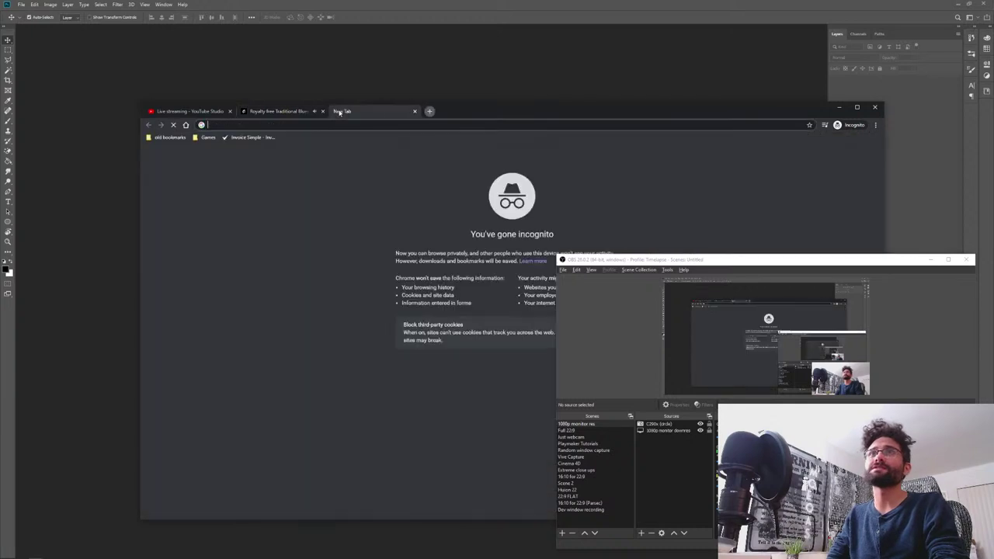
click(931, 260)
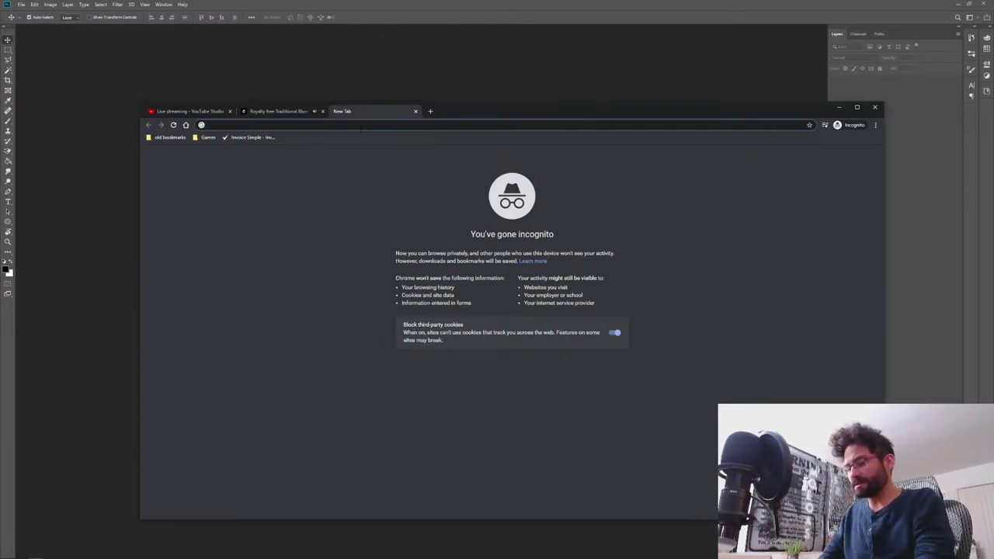
text(in)
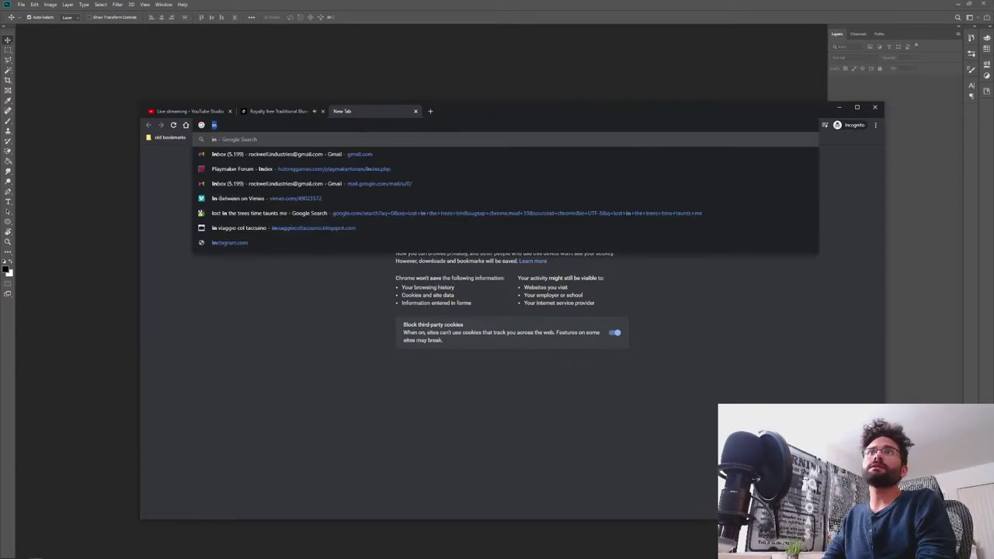
text(airplane interior)
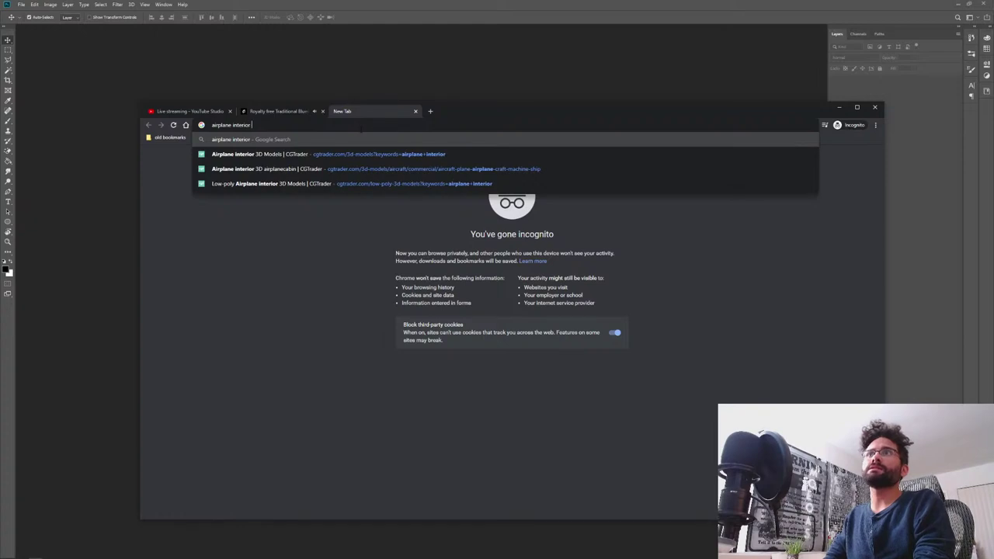
text(1960s)
key(Return)
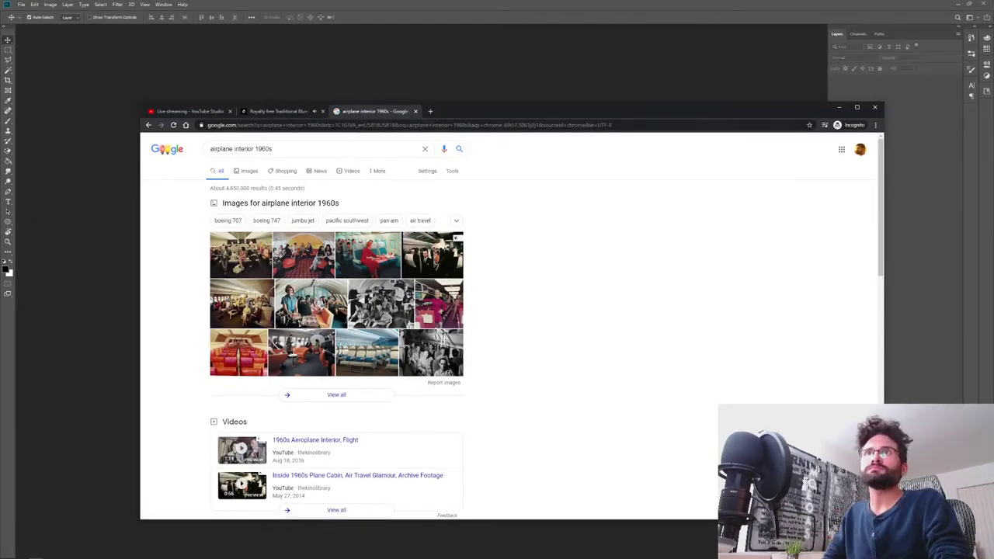
click(237, 171)
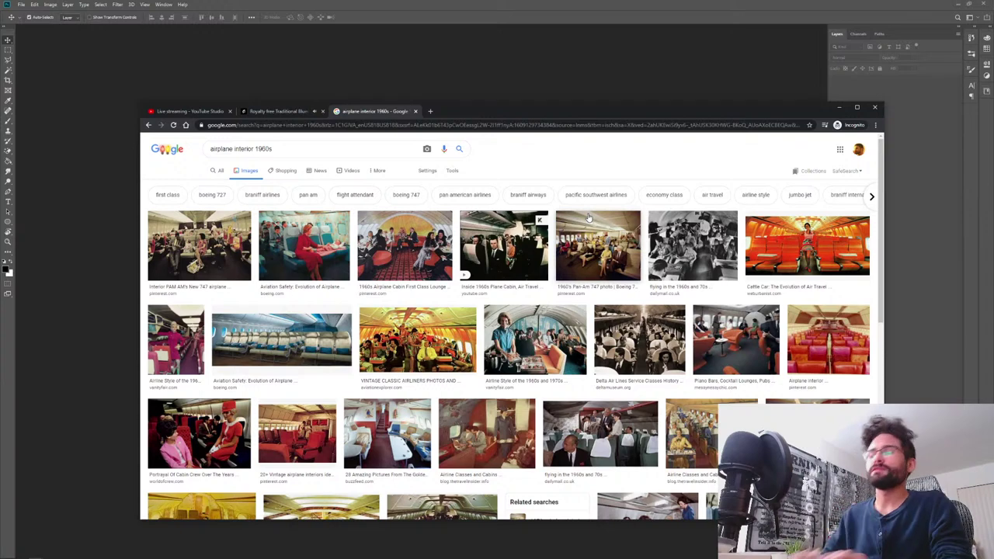
- Search turbosquid.com for "airplane interior" 3D models in a separate tab and filter the results to Low Poly
key(ctrl+t)
text(turb)
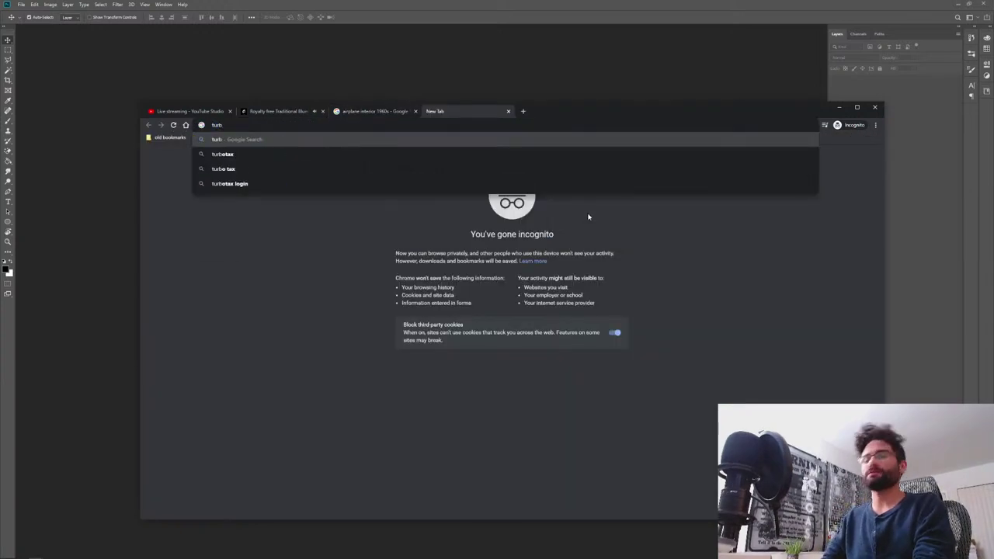
text(osquid.com)
key(Return)
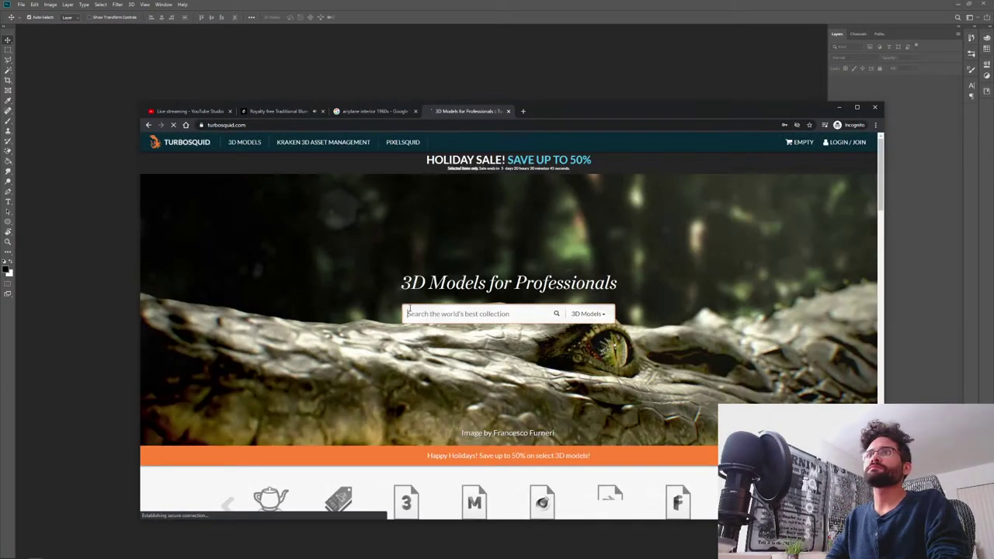
click(417, 314)
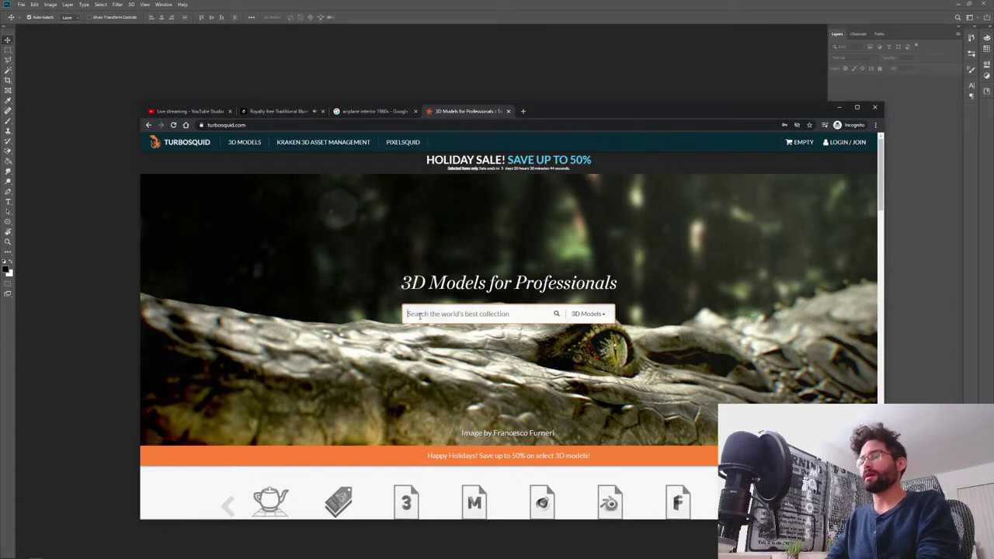
text(a)
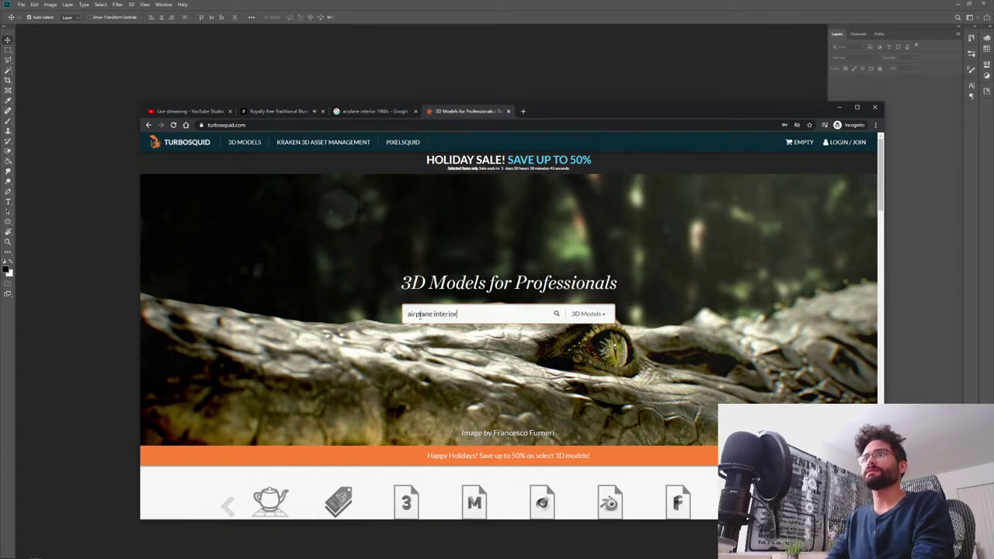
text(irplane interior)
key(Return)
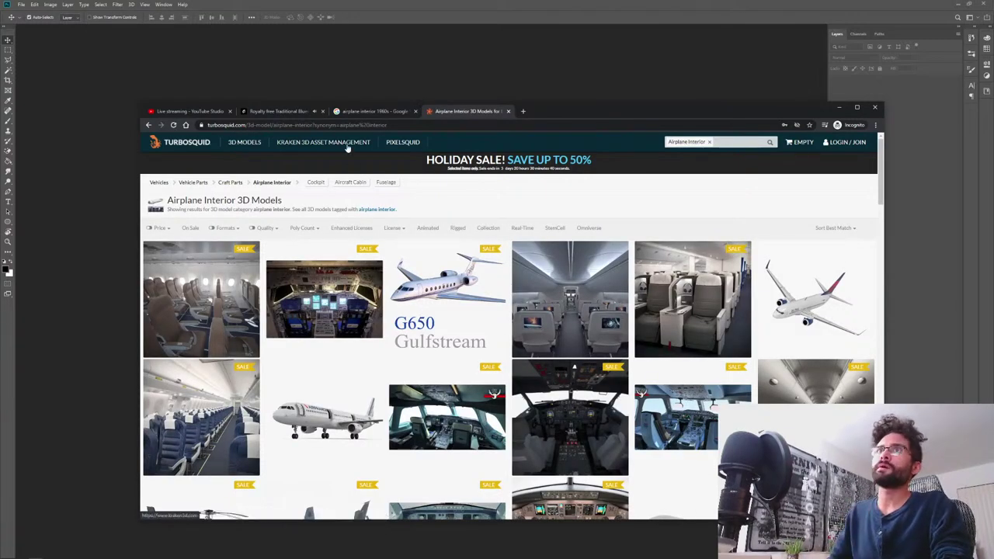
click(302, 228)
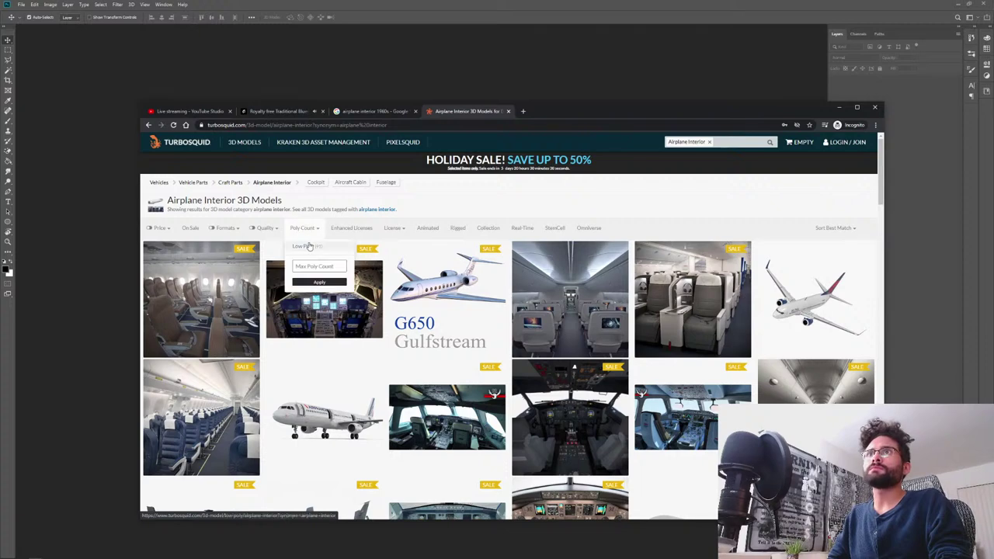
click(309, 246)
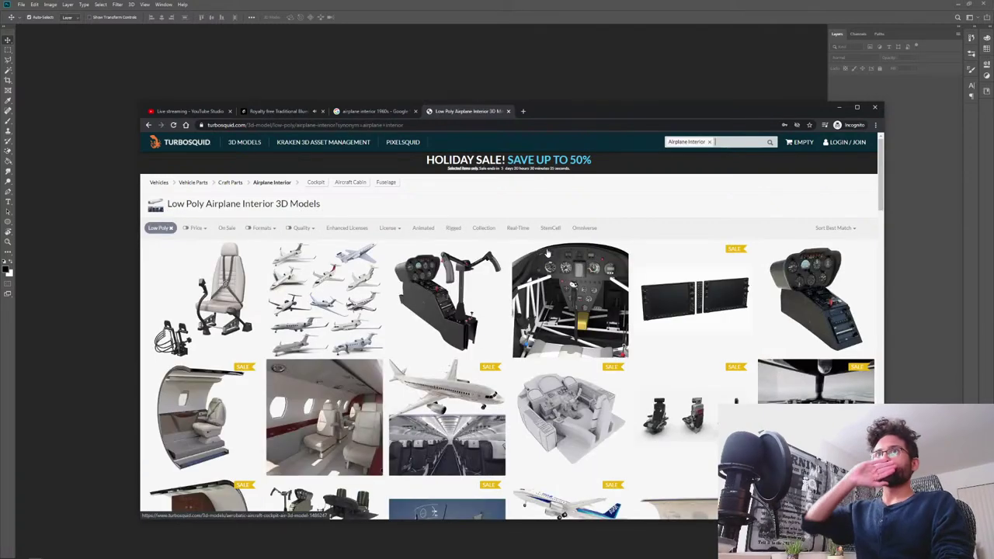
- Look through the low-poly airplane interior models for a suitable cabin, then return to the start of the results
scroll(519, 310, down, 2)
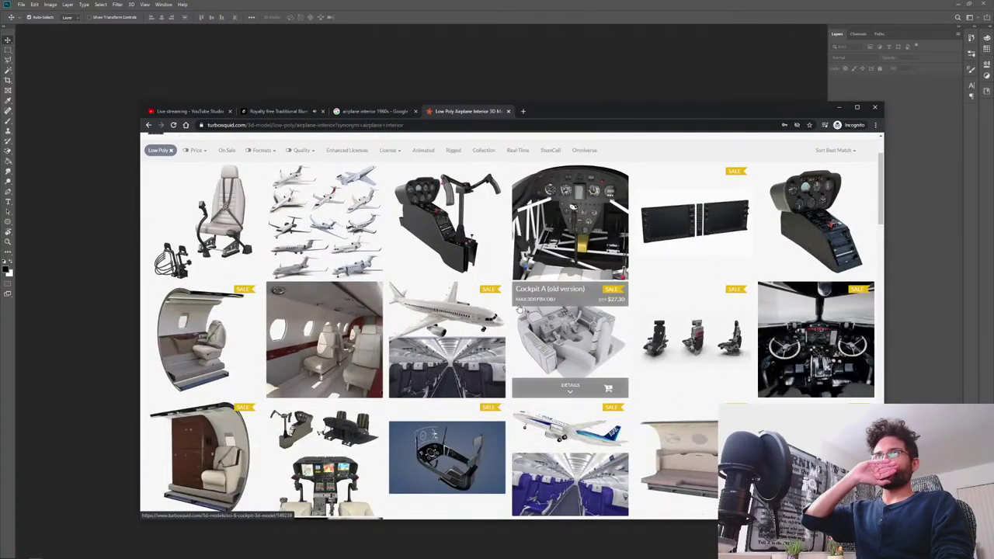
scroll(520, 309, down, 3)
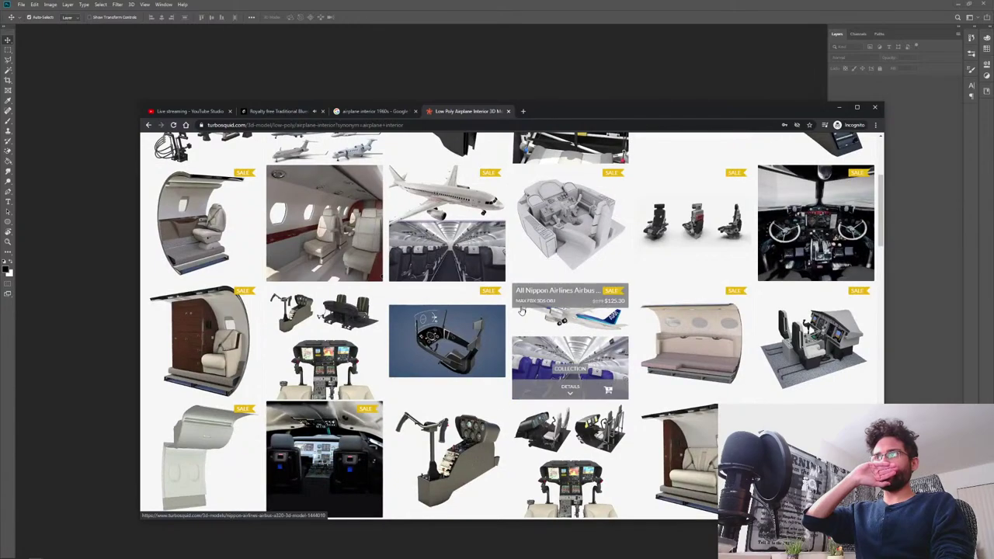
scroll(520, 296, down, 2)
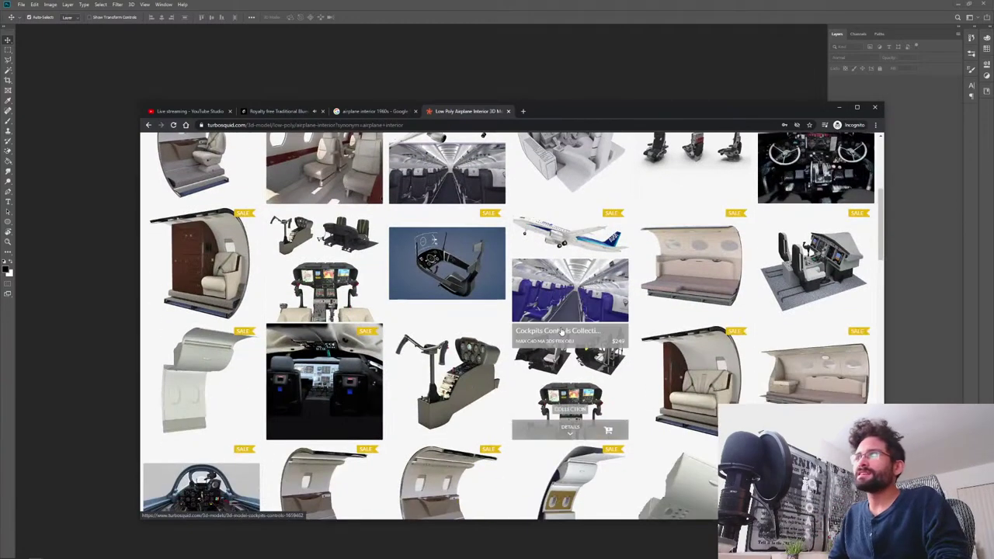
scroll(645, 311, down, 3)
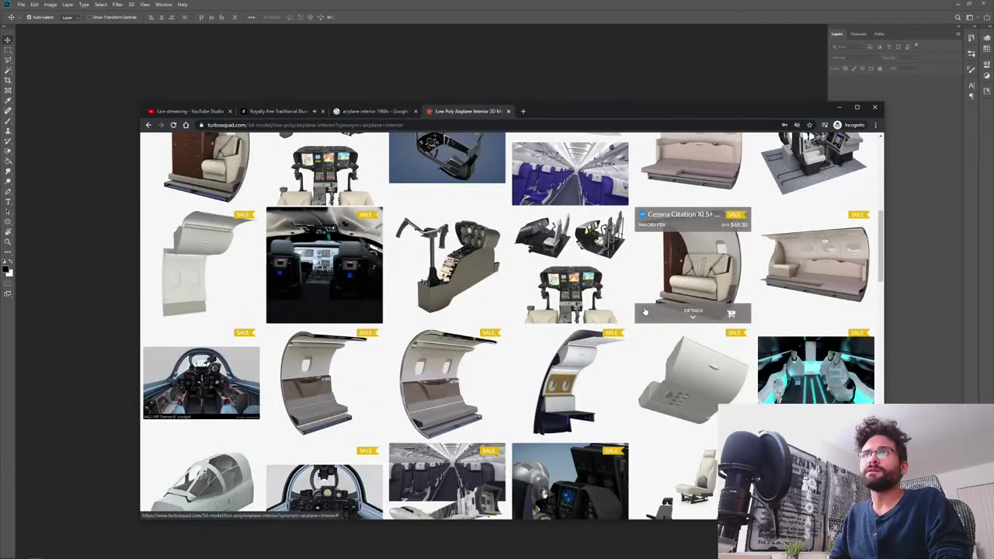
scroll(645, 311, down, 4)
scroll(644, 306, down, 4)
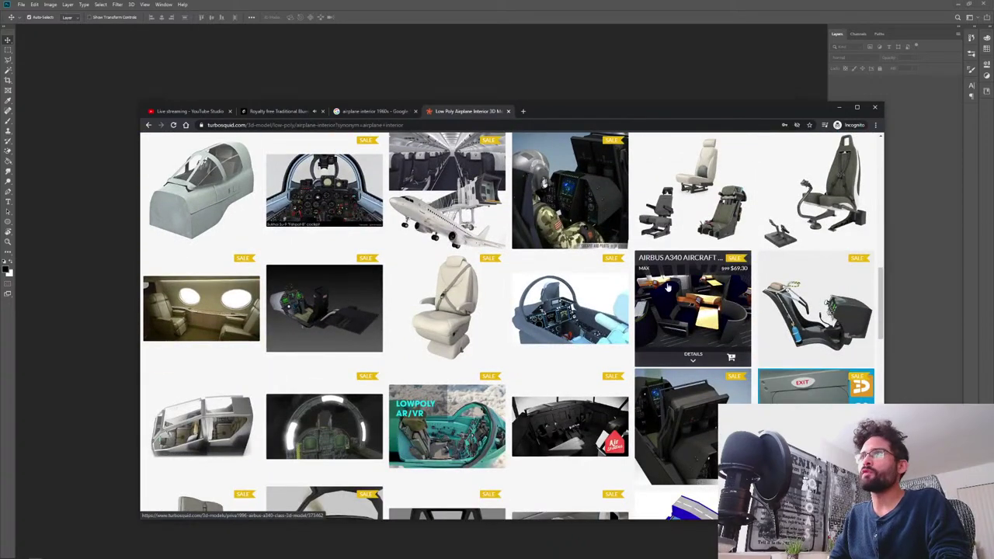
scroll(660, 289, down, 5)
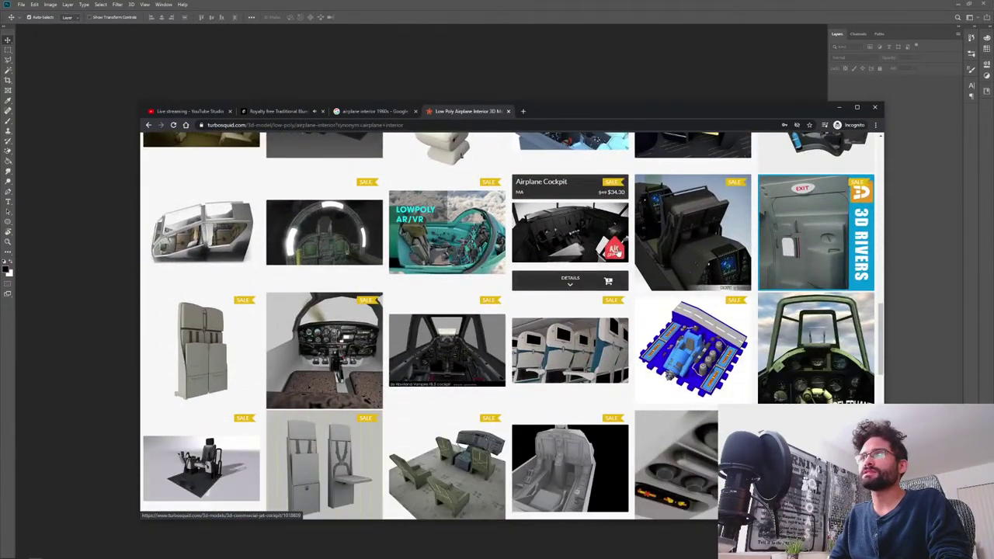
scroll(608, 237, down, 4)
scroll(606, 238, down, 4)
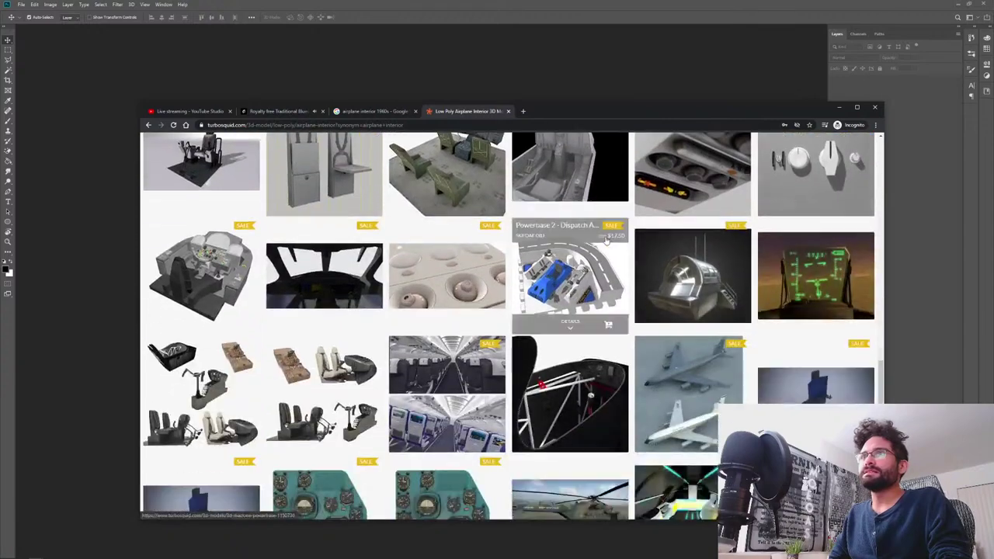
scroll(606, 238, down, 3)
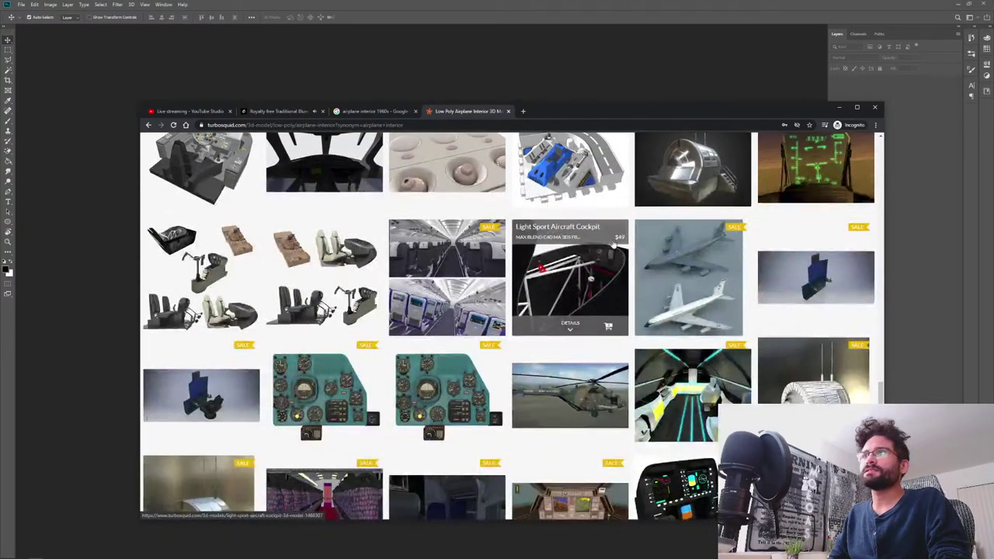
scroll(598, 256, down, 3)
scroll(594, 263, down, 2)
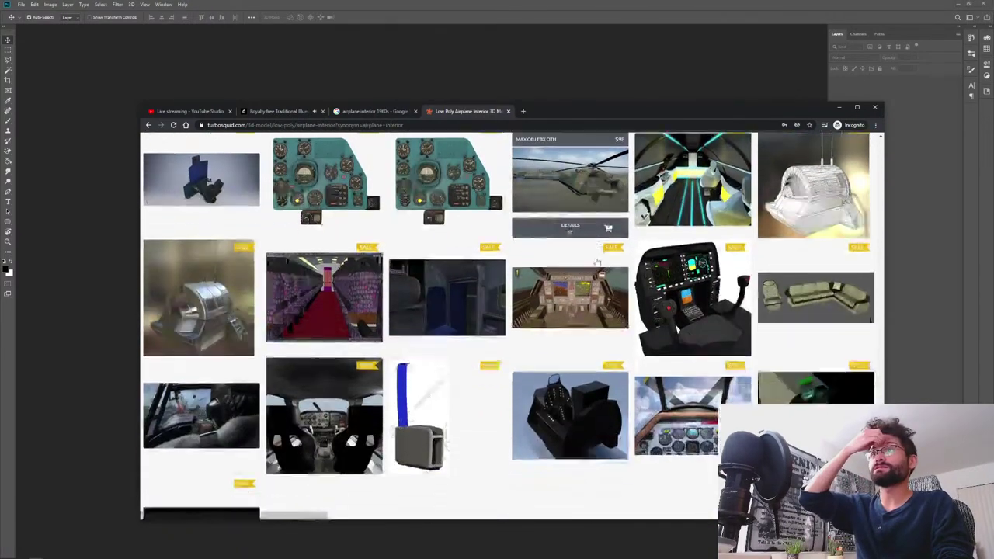
scroll(598, 260, down, 3)
scroll(526, 448, up, 15)
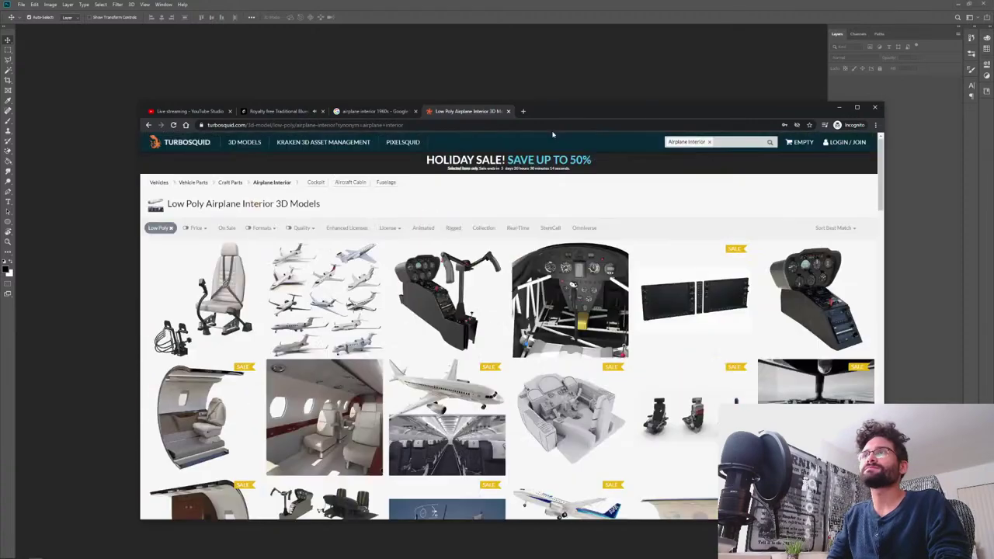
- Close the TurboSquid page, then reposition and enlarge the browser window showing the 1960s airplane interior images
key(ctrl+w)
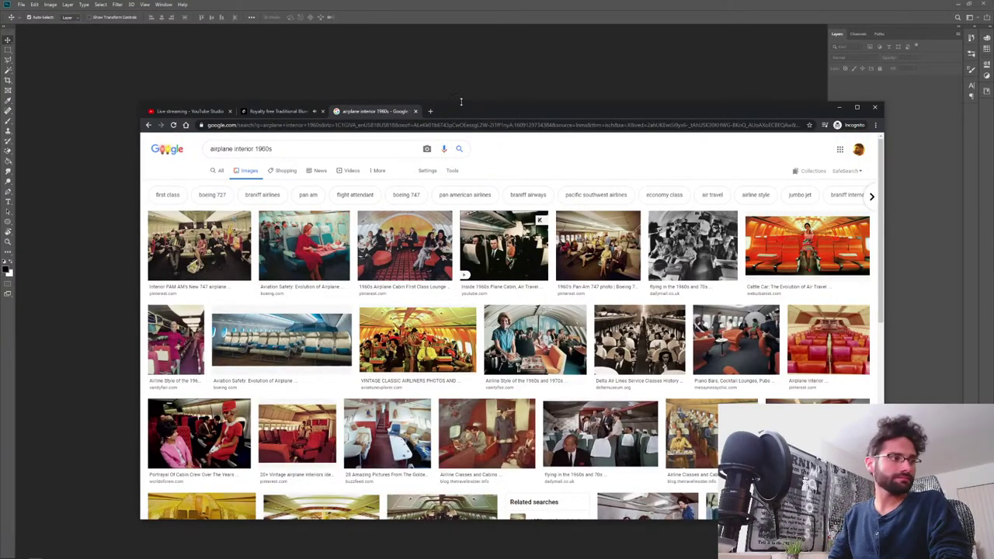
drag(480, 111, 460, 67)
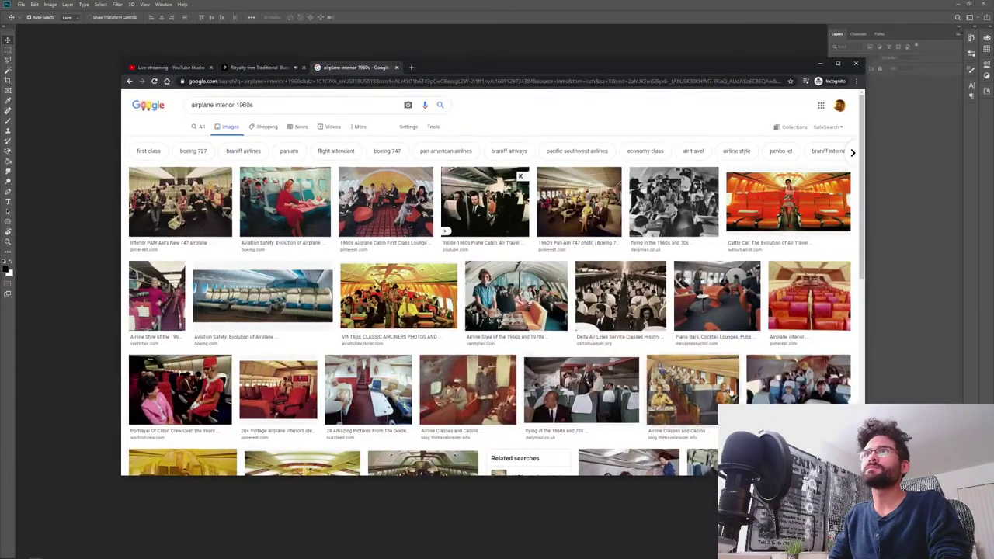
drag(864, 475, 900, 519)
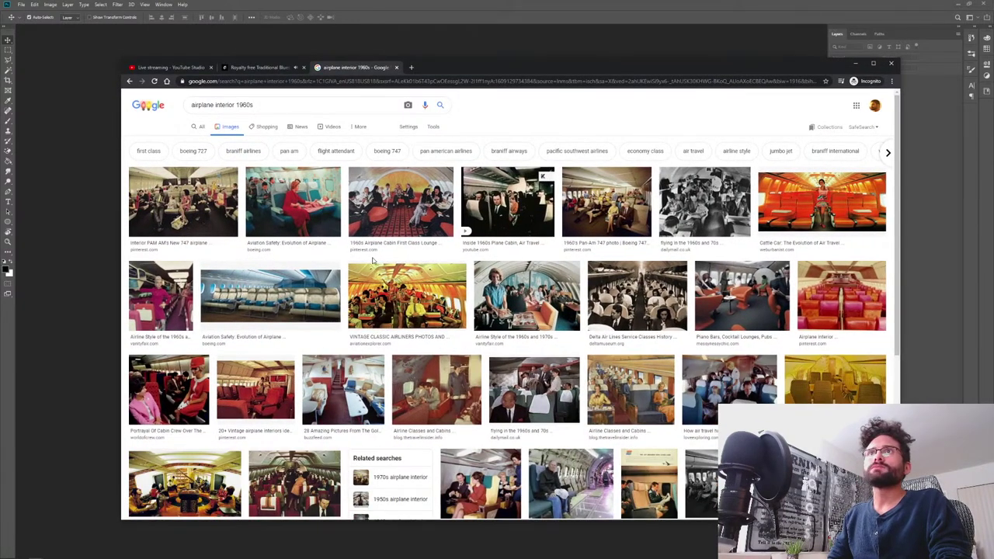
- Preview the first four 1960s airplane interior images and open the source of "Inside 1960s Plane Cabin" in a new tab
click(184, 202)
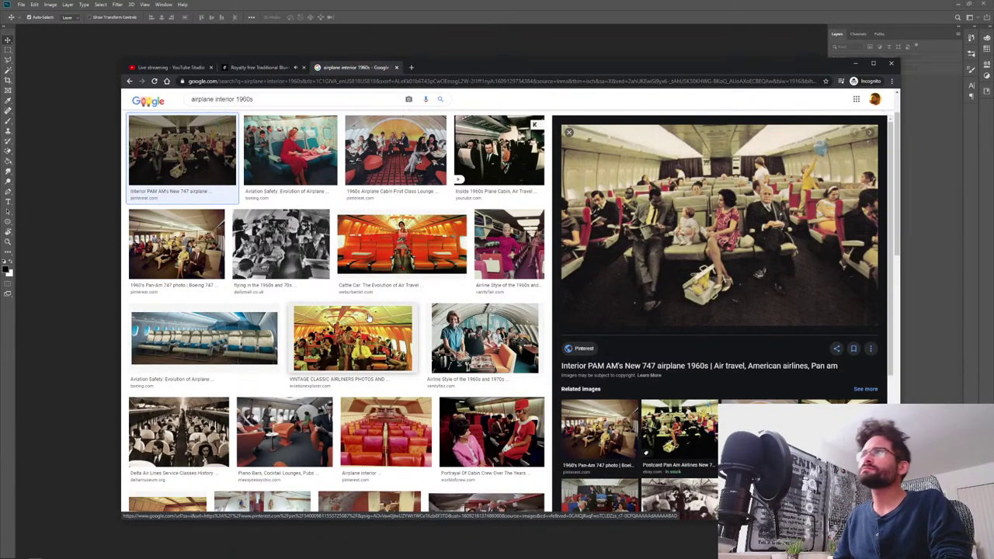
key(Right)
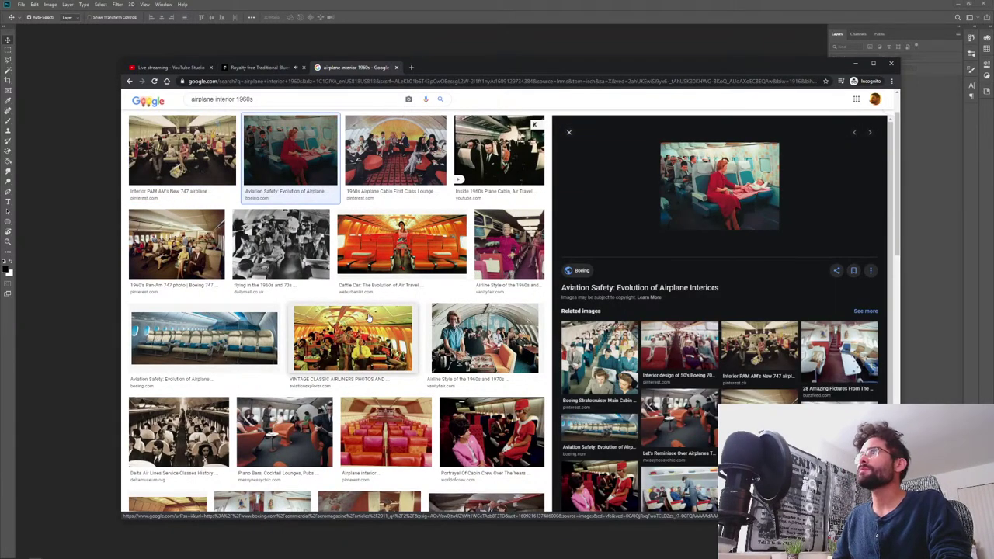
key(Right)
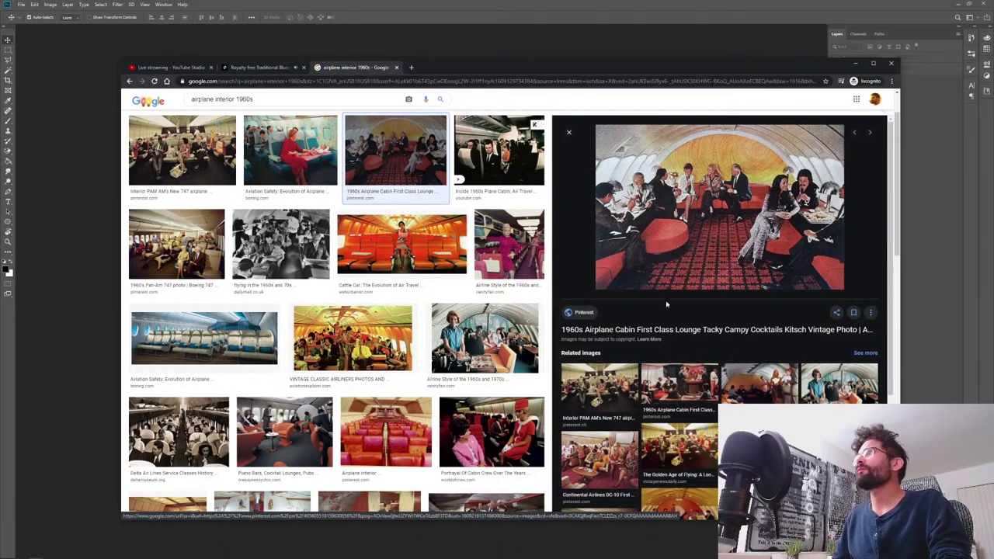
key(Right)
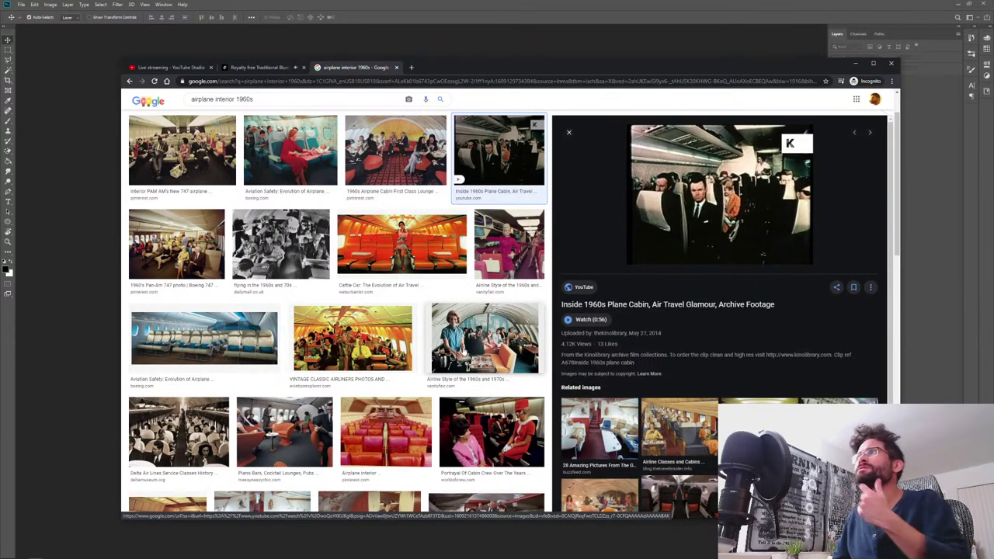
middle_click(713, 169)
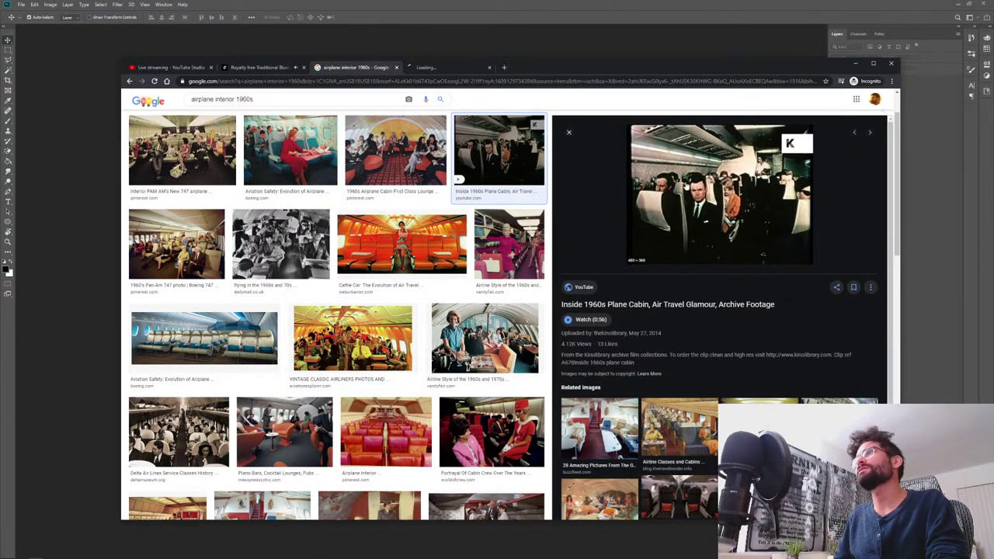
- Play the "Inside 1960s Plane Cabin" video in its own tab and change its playback speed
key(Right)
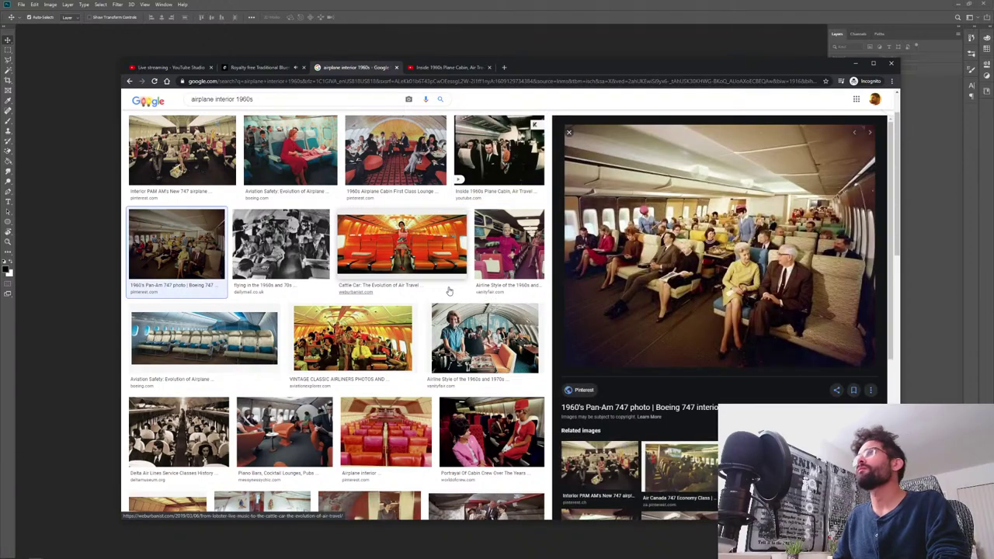
key(Left)
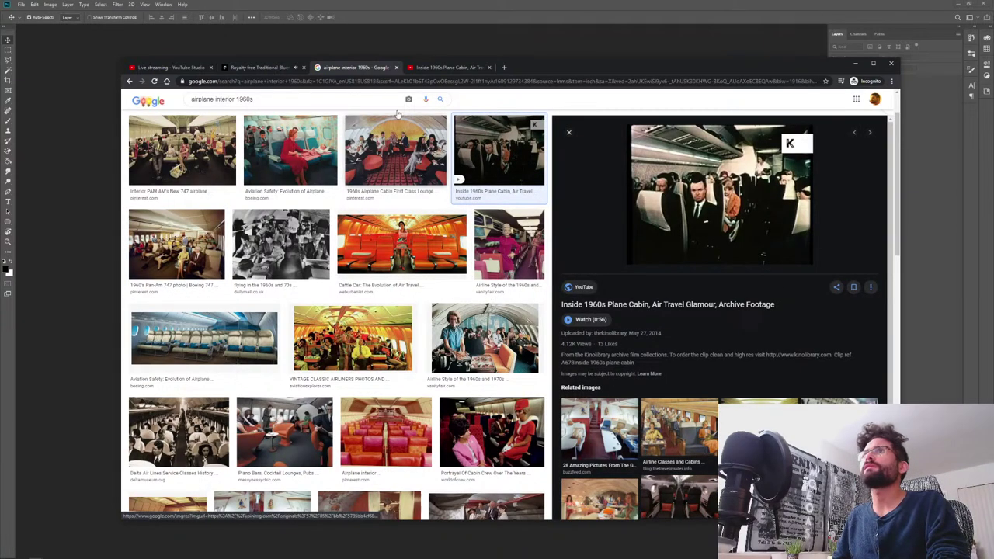
click(426, 70)
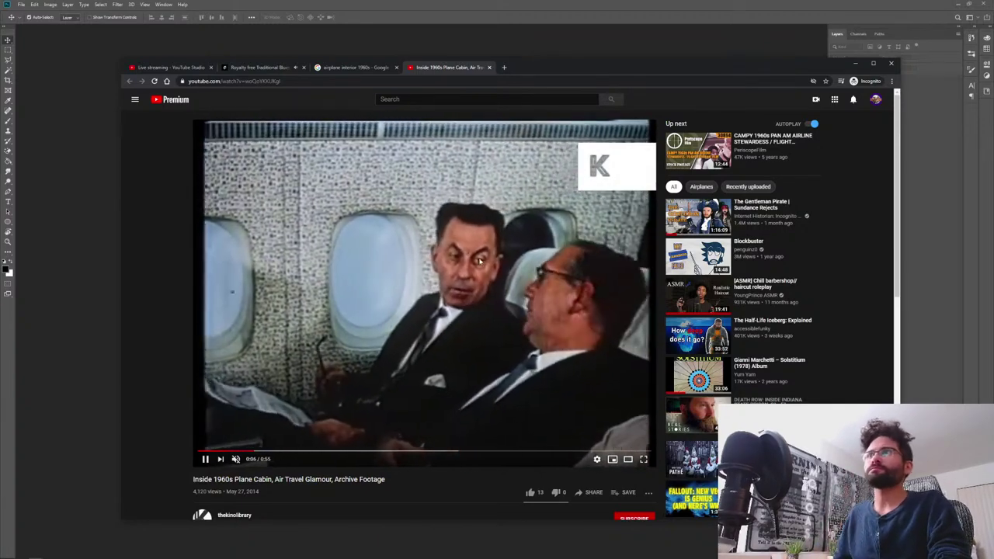
click(597, 459)
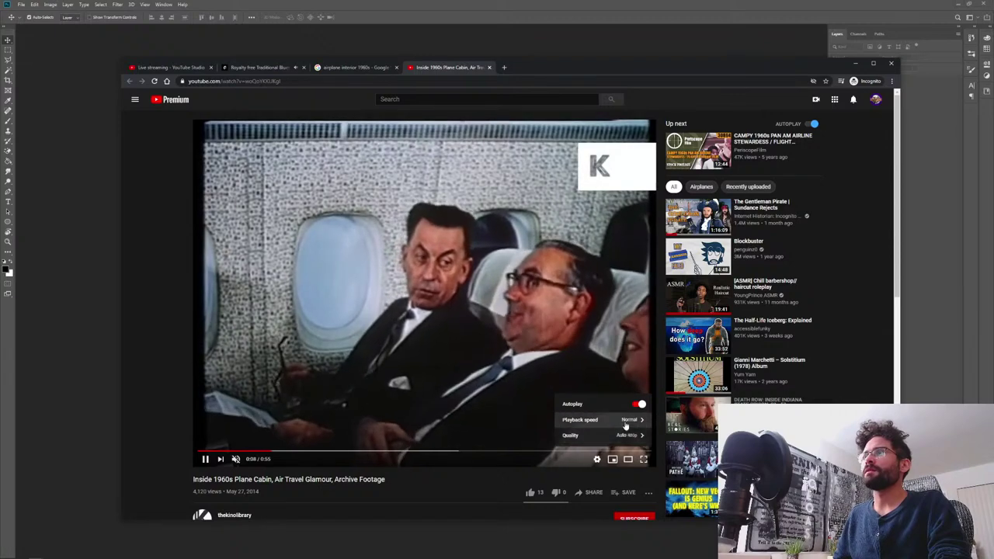
click(609, 417)
click(617, 438)
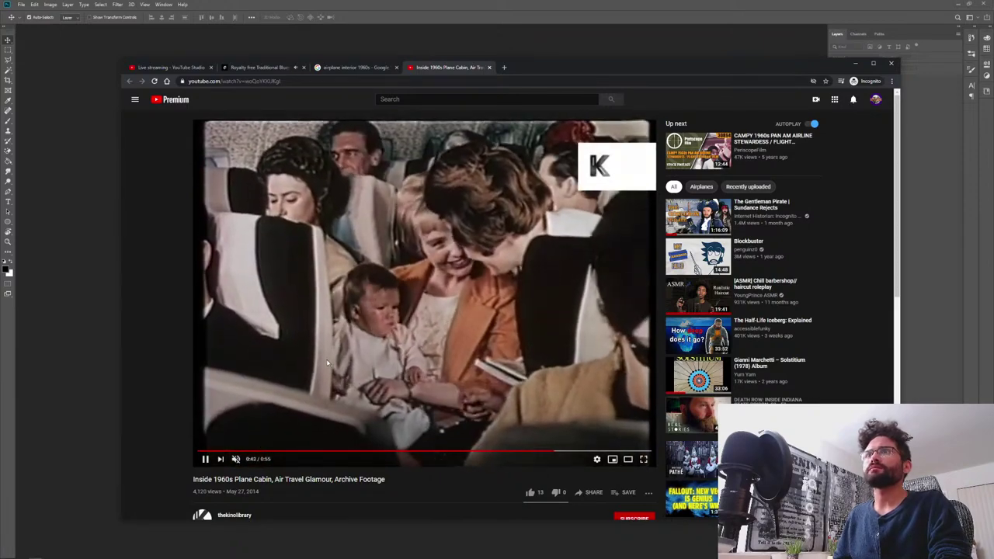
- Rewind the cabin video to the wide shot showing the seat rows and overhead racks
key(Left)
key(Left)
key(Left)
key(Left)
key(Left)
key(Left)
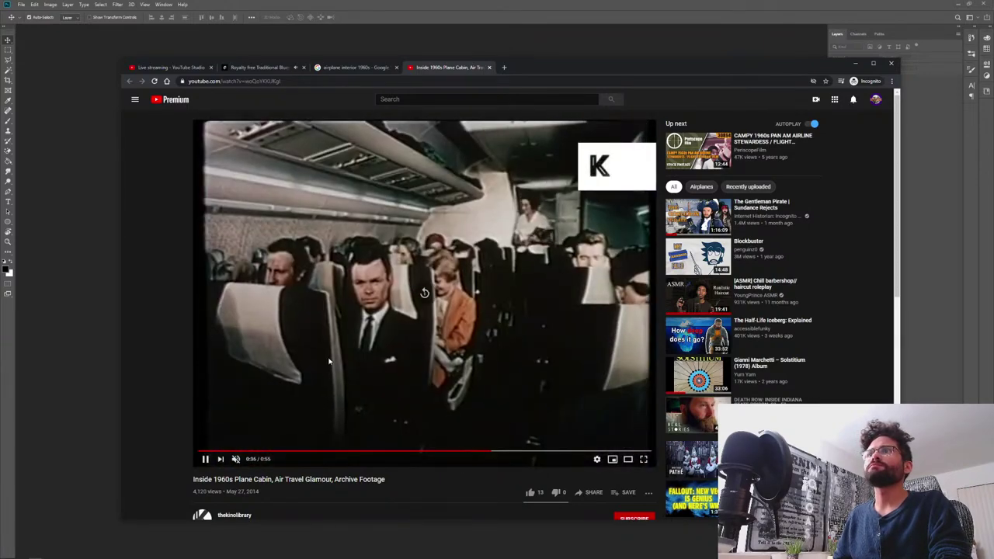
- Return to the image results and open the sources of the 1960's Pan-Am 747 photo and the black-and-white Daily Mail photo in new tabs
click(327, 68)
key(Right)
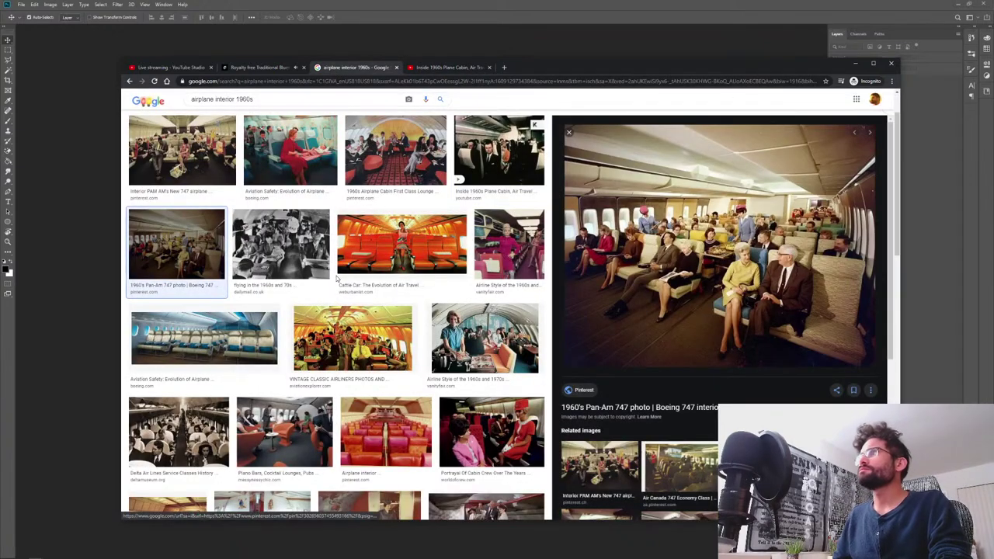
click(751, 193)
key(Right)
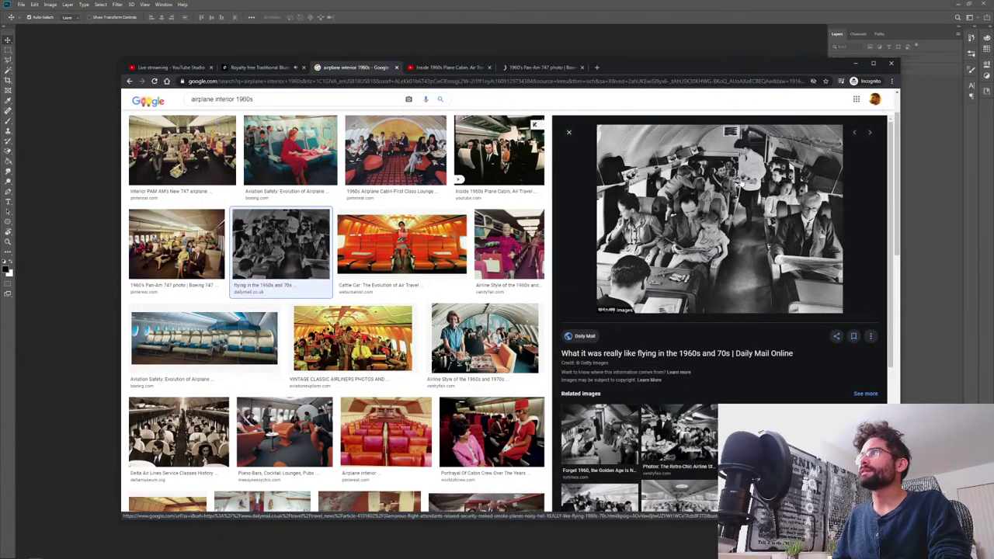
click(742, 180)
- Preview the 1960s cabin images from the orange-seat WebUrbanist photo through the Daily Mail photo with green seats
key(Right)
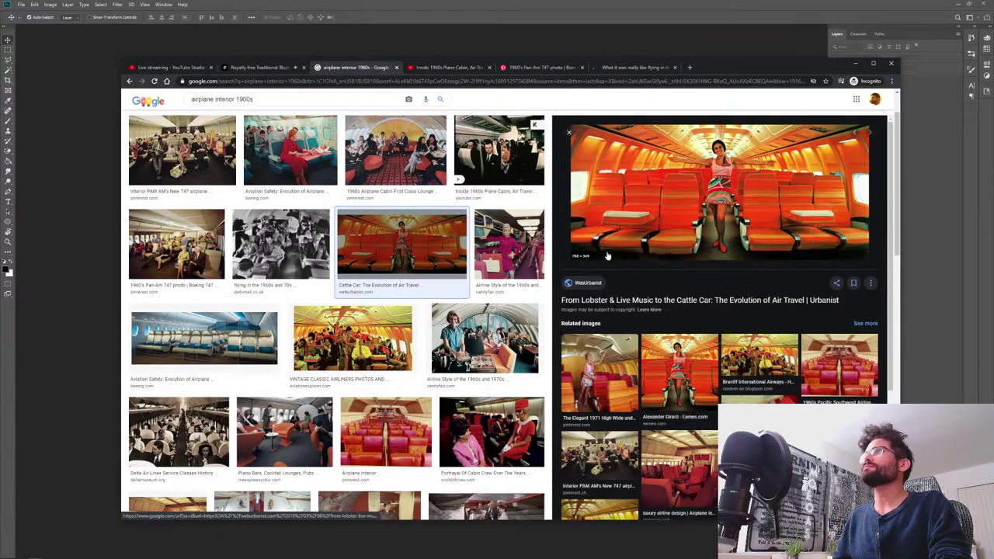
key(Right)
key(Right)
key(Right)
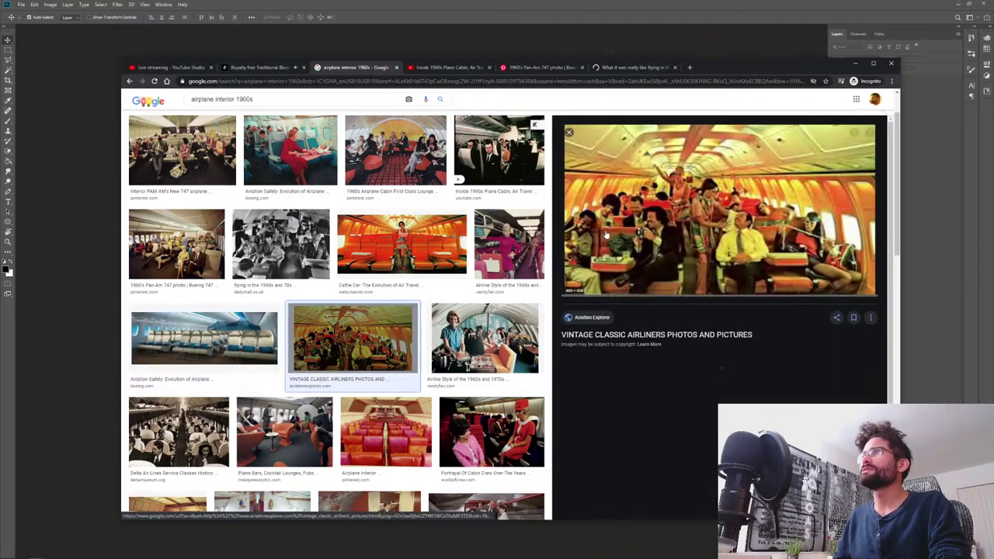
key(Right)
key(Right)
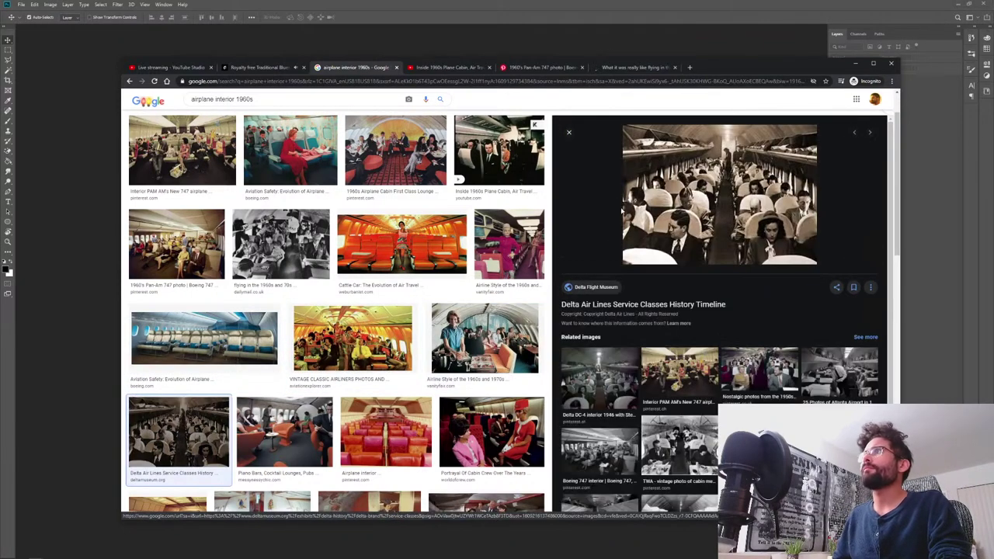
key(Right)
key(Right)
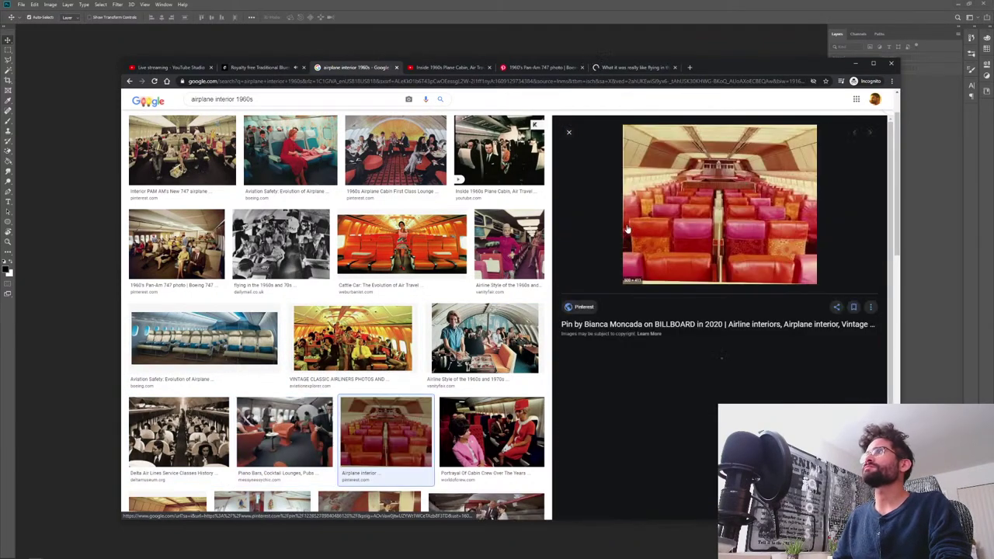
key(Right)
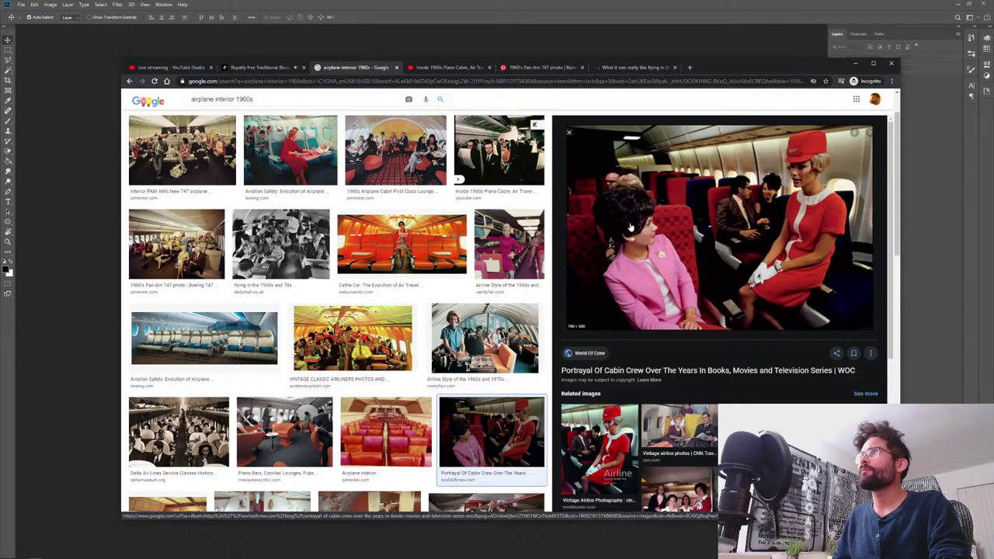
key(Right)
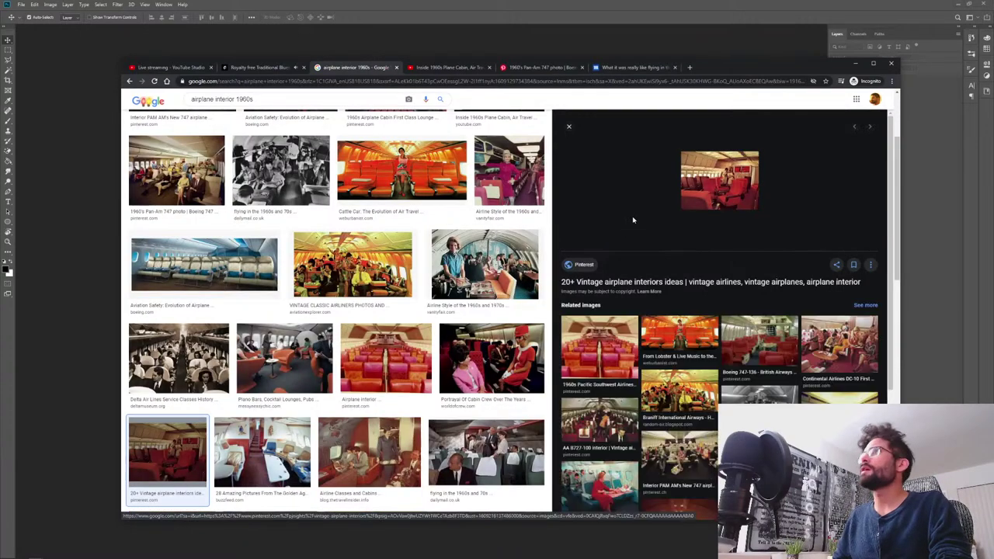
key(Right)
key(Right)
key(Right)
key(Right)
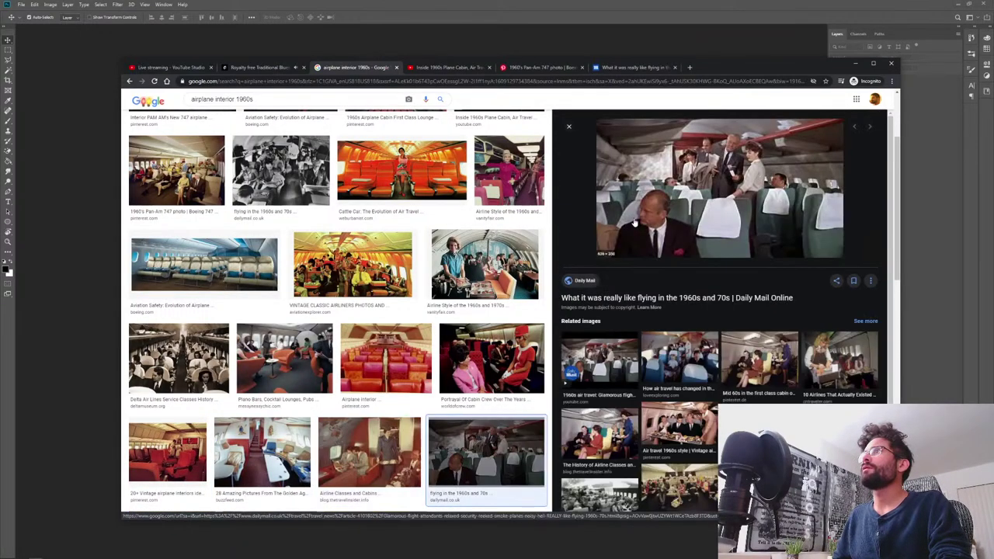
key(Left)
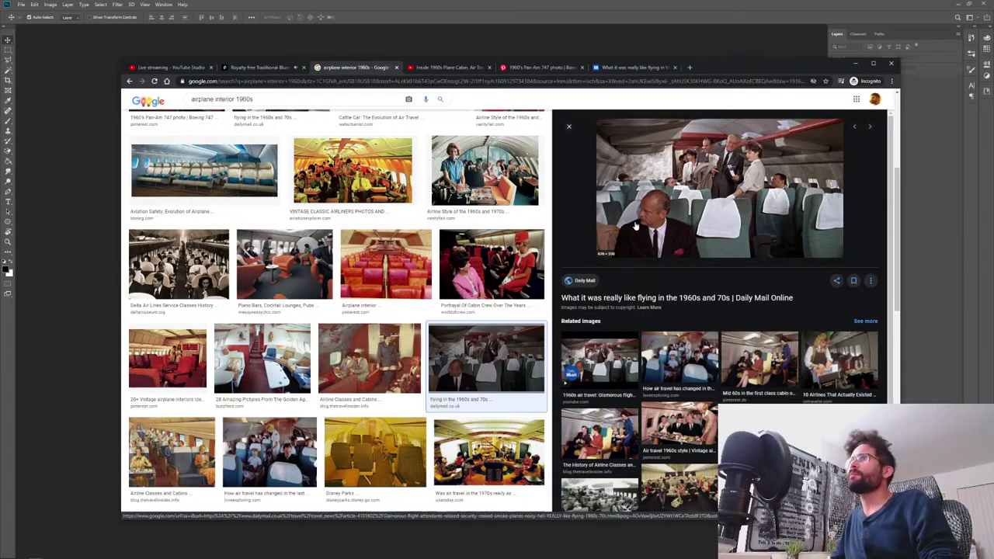
- Preview the next airplane interior images, from the Travel Insider cabin illustration to the Britannica "History of flight" photo
key(Right)
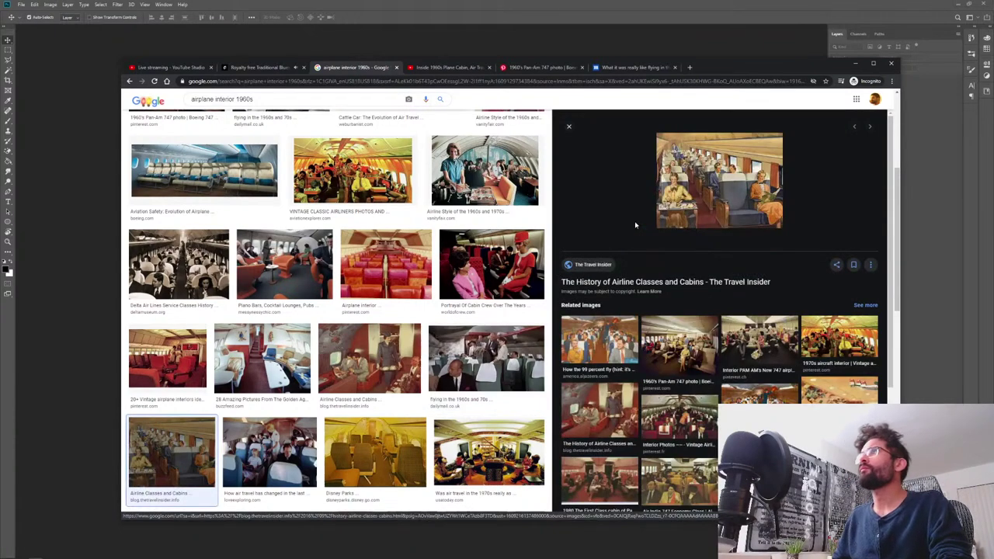
key(Right)
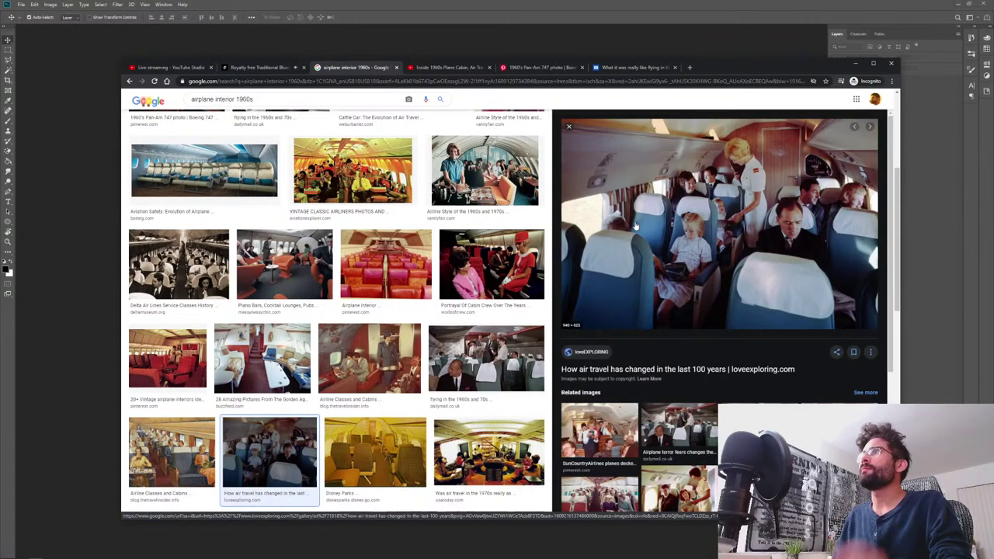
key(Right)
key(Right)
key(Right)
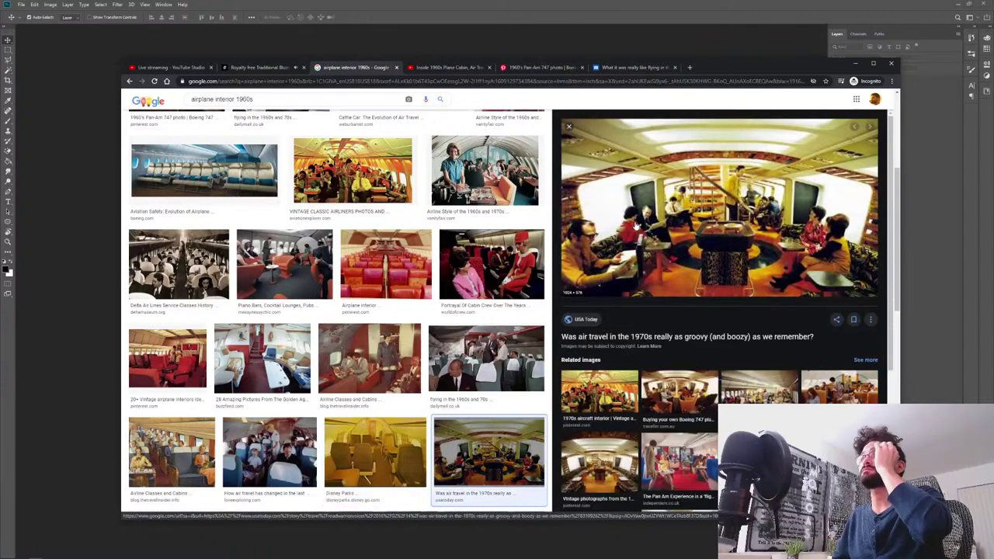
key(Right)
key(Right)
key(Left)
key(Left)
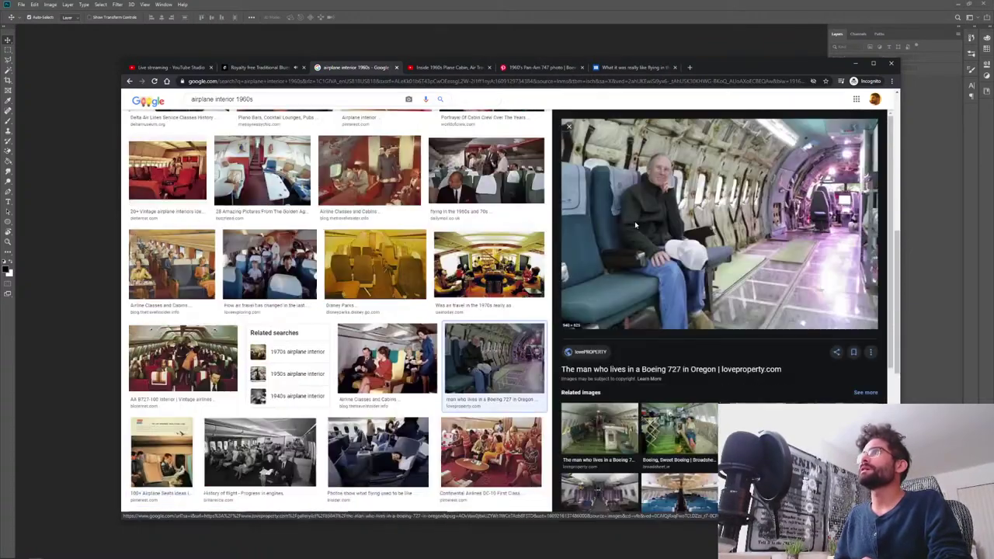
key(Right)
key(Right)
key(Right)
key(Right)
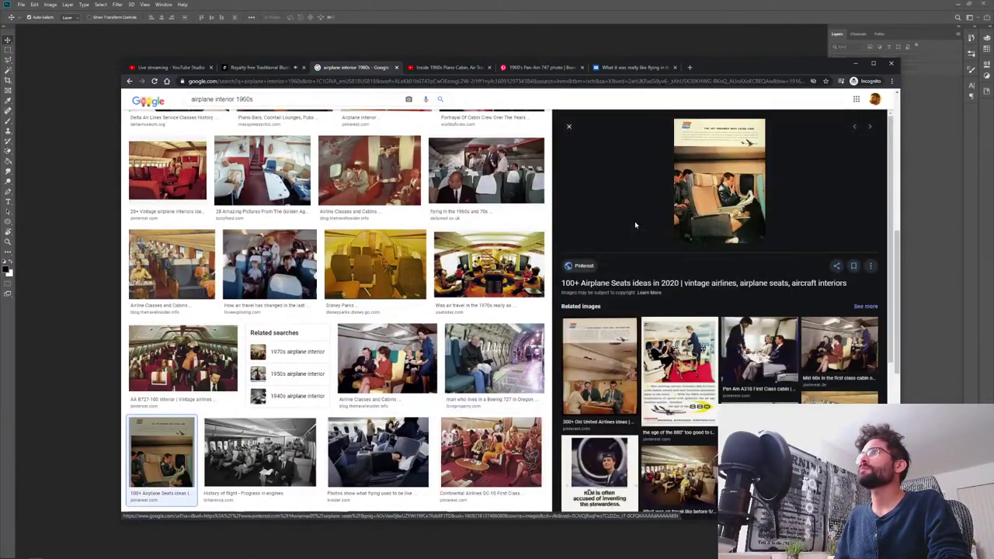
key(Left)
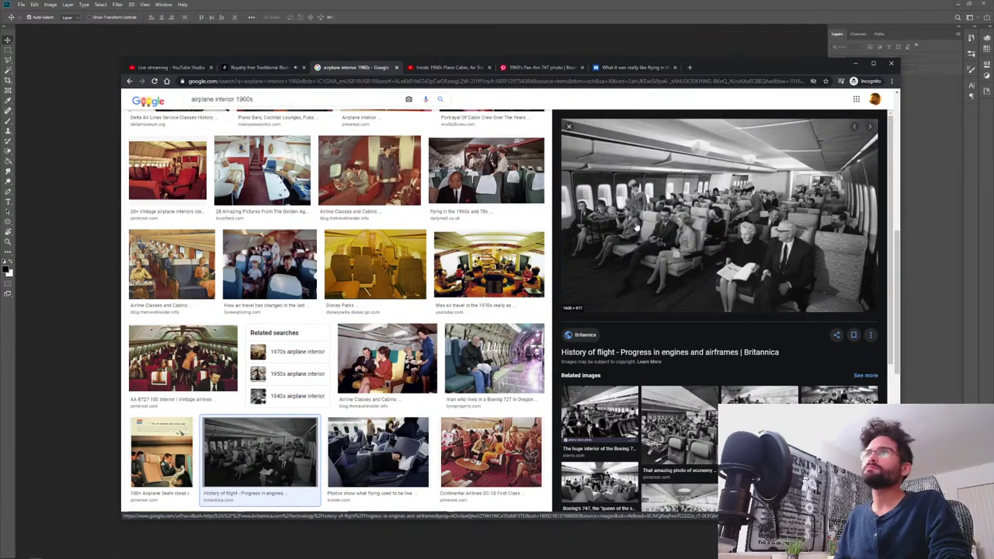
- Continue previewing cabin images up to Insider's "Vintage photos of flying in the 1950s" and examine that photo
key(Right)
key(Right)
key(Right)
key(Right)
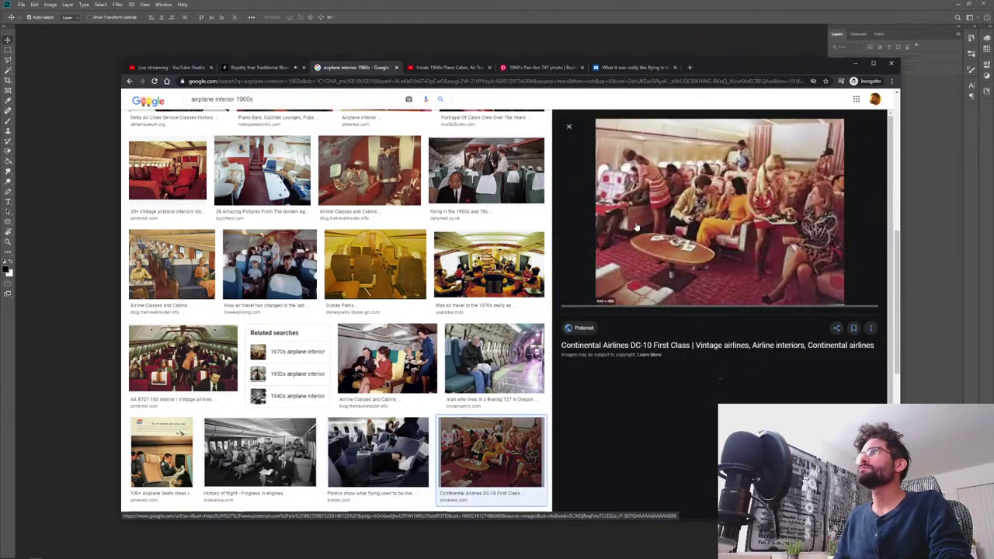
key(Right)
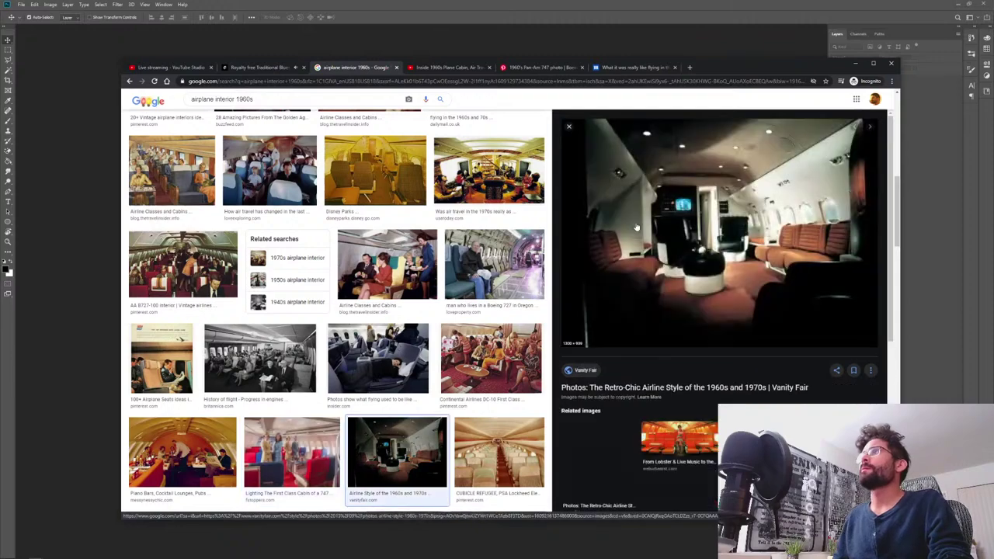
key(Right)
key(Left)
key(Right)
key(Right)
key(Right)
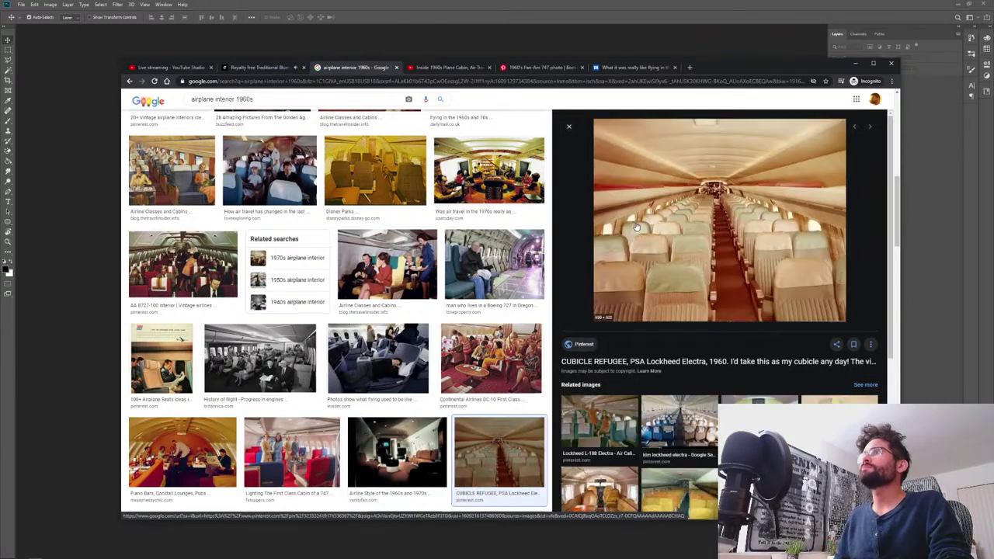
key(Right)
key(Right)
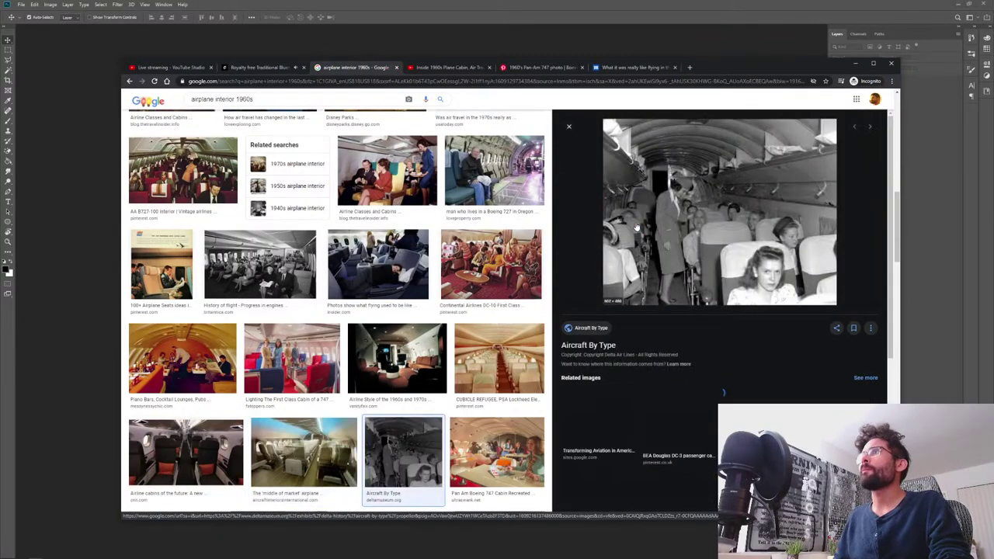
key(Right)
key(Right)
key(Right)
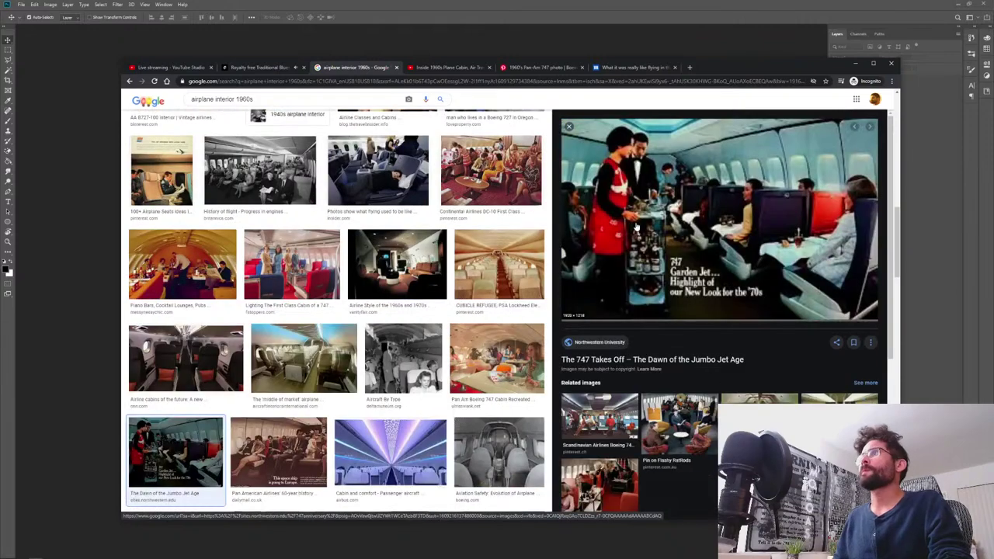
key(Right)
key(Right)
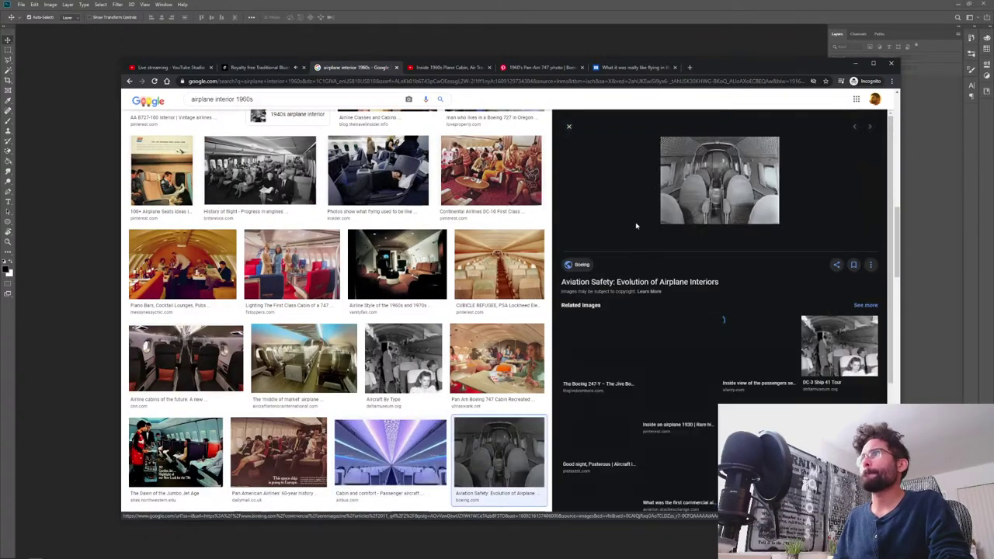
key(Right)
key(Right)
key(Right)
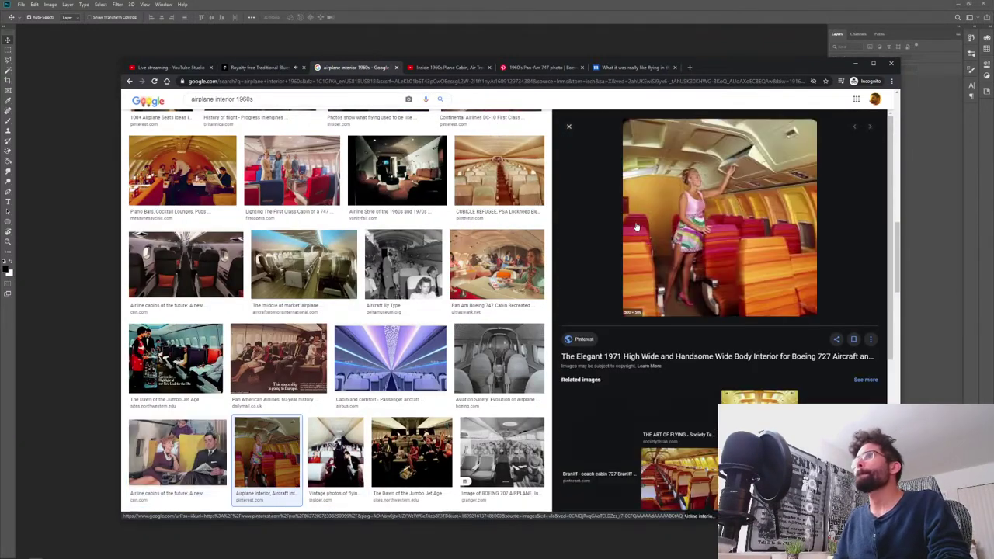
key(Left)
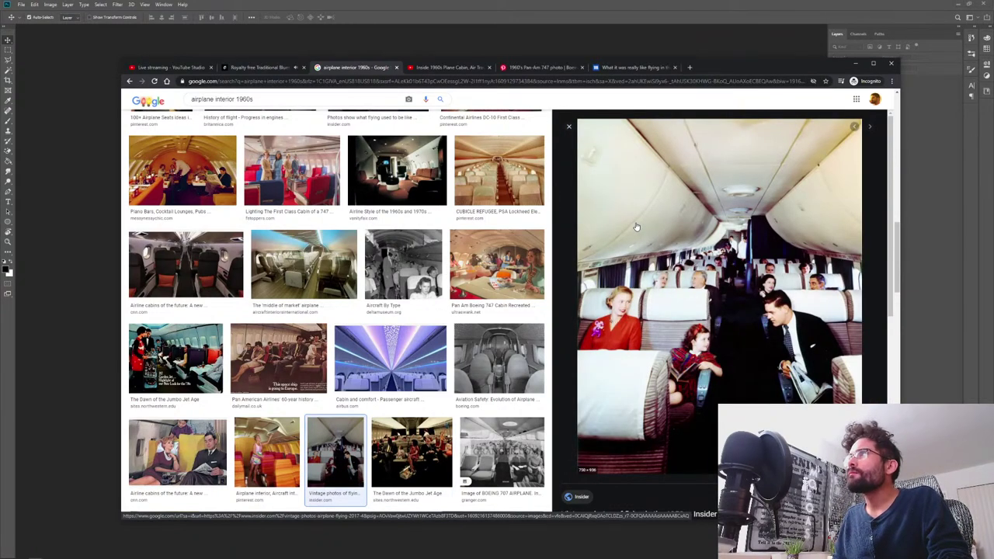
scroll(636, 226, down, 1)
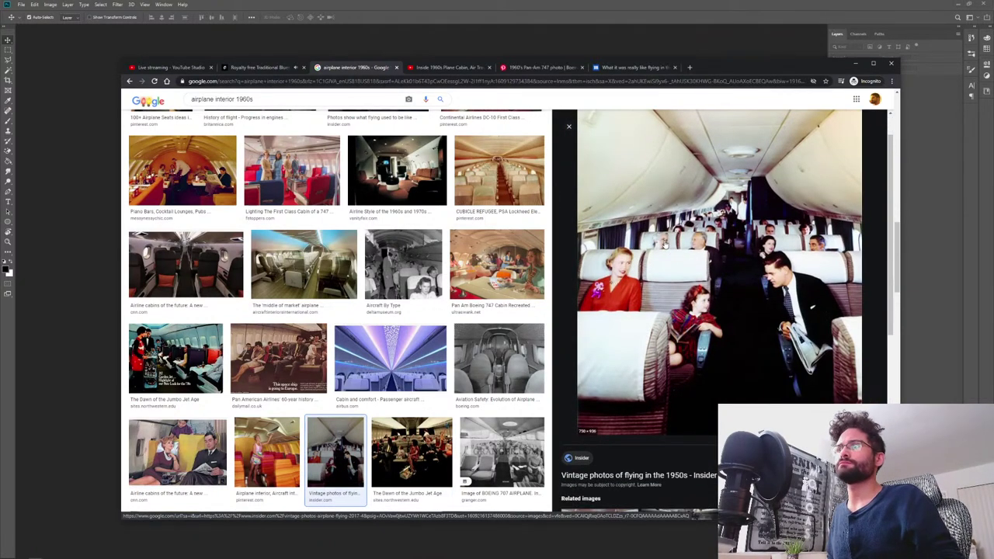
- Preview further results, from the Pan American Boeing 707 interior to the CNN "Narrow-body planes" photo
key(Right)
key(Right)
key(Right)
key(Right)
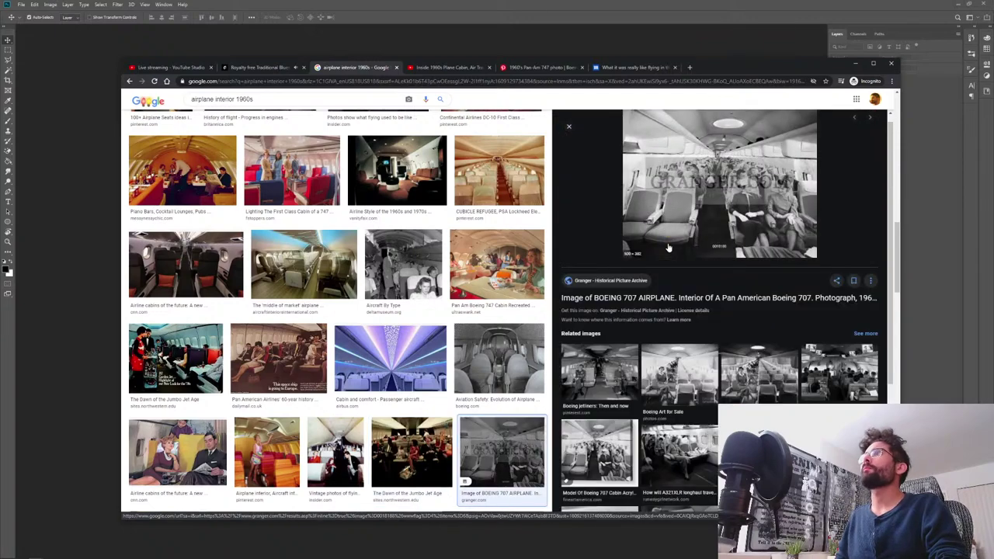
key(Right)
key(Right)
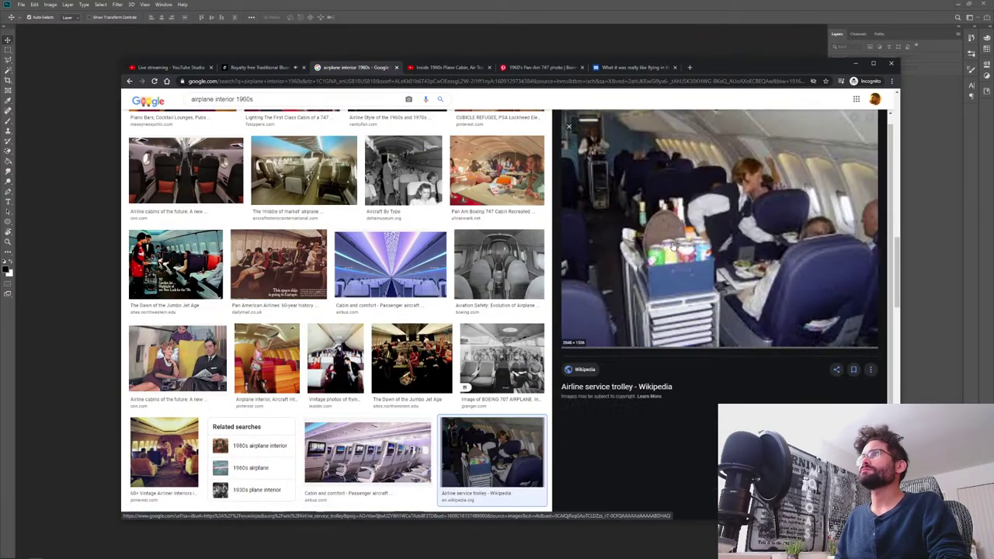
key(Right)
key(Right)
key(Right)
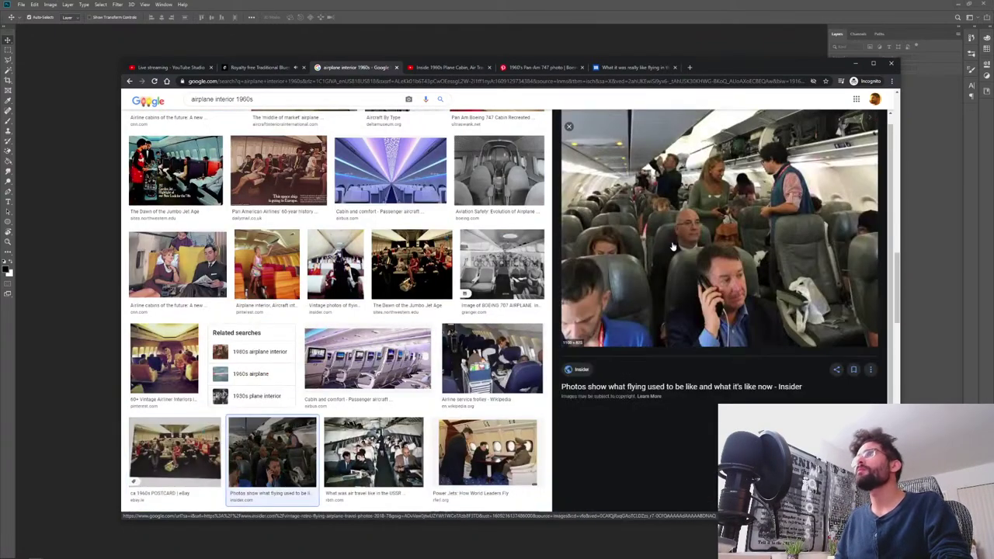
key(Right)
key(Right)
key(Right)
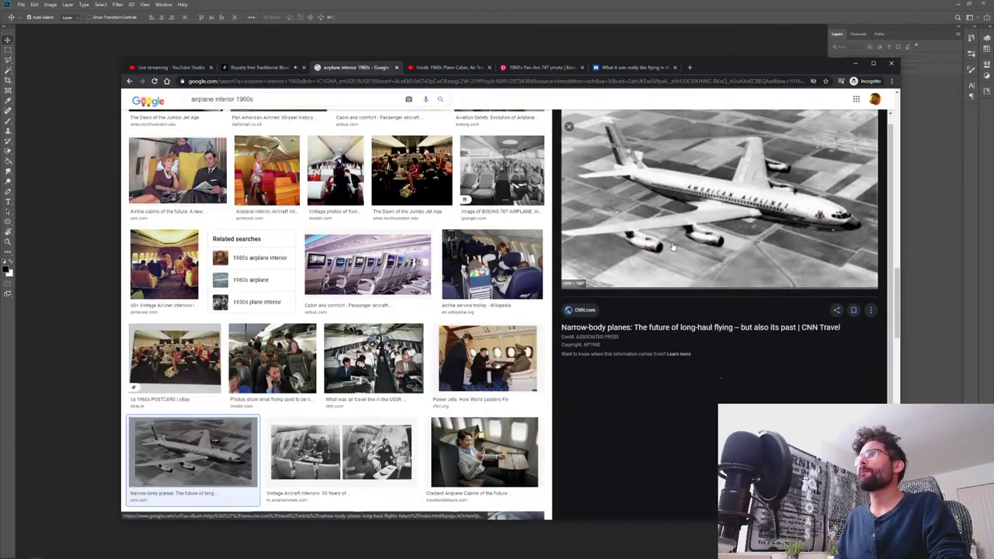
- Preview further cabin images, from the results after the CNN "Narrow-body planes" photo to Alamy's "Air Travel 1960's" stock photo
key(Right)
key(Right)
key(Right)
key(Right)
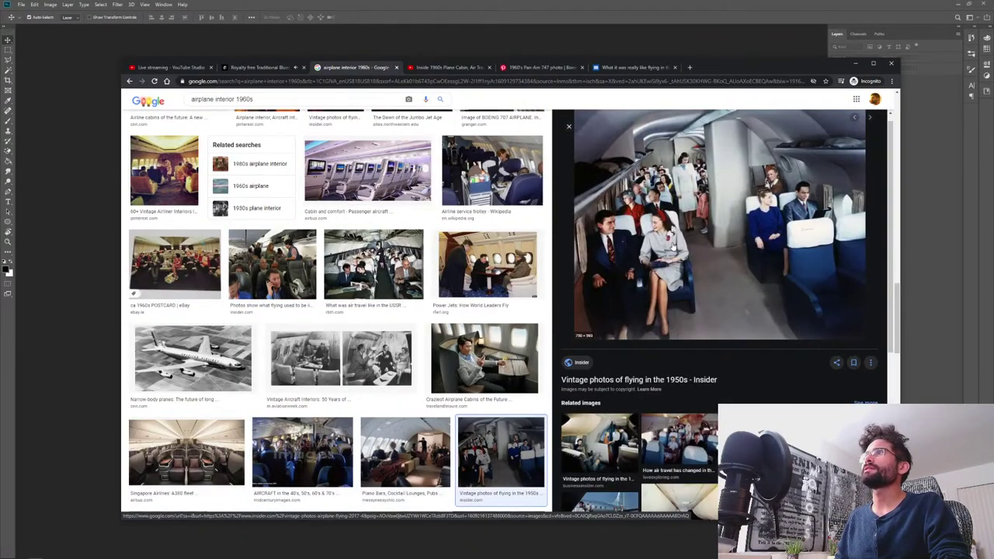
key(Right)
key(Right)
key(Right)
key(Right)
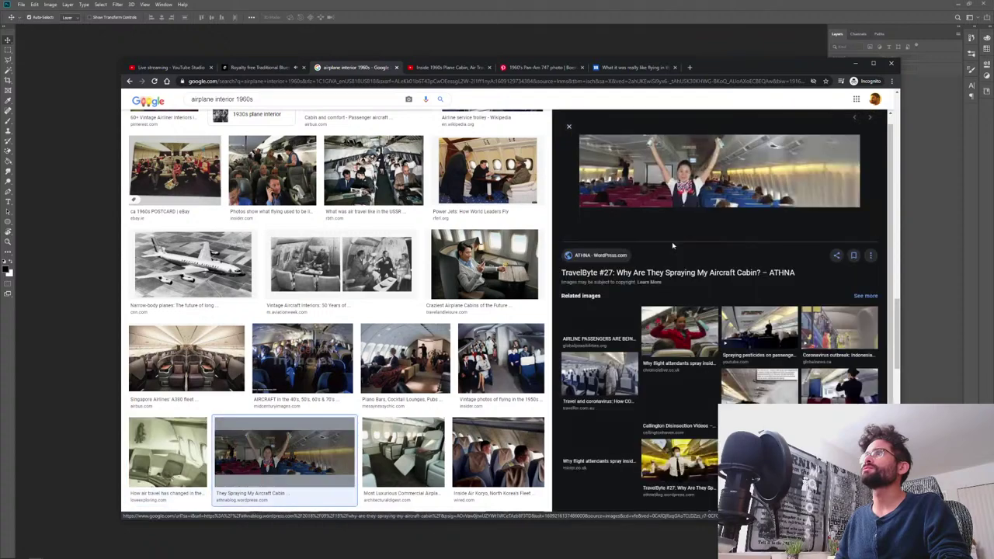
key(Right)
key(Right)
key(Right)
key(Right)
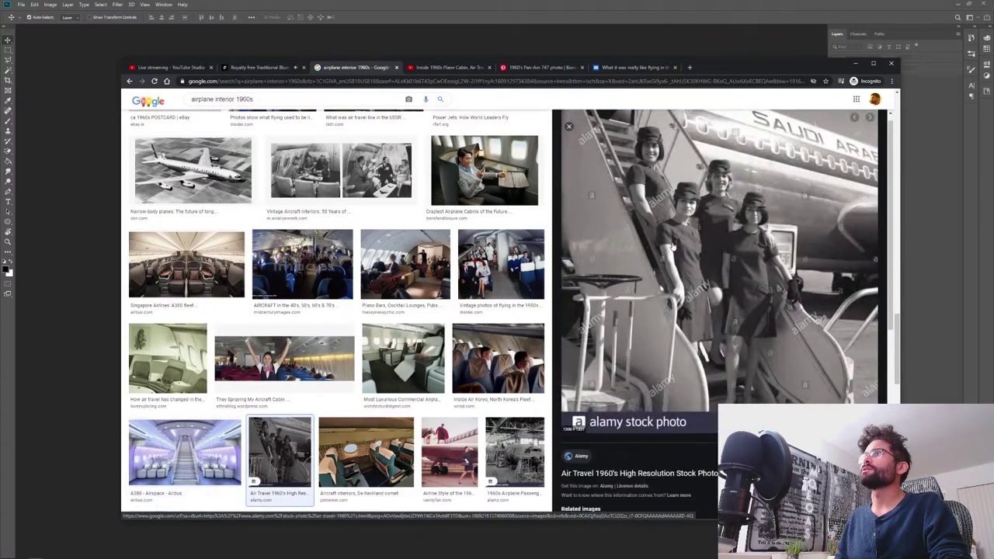
- Examine the BOAC Comet interior photo and continue previewing up to ABC News' "What Flying on an Airplane Used to Be Like"
key(Left)
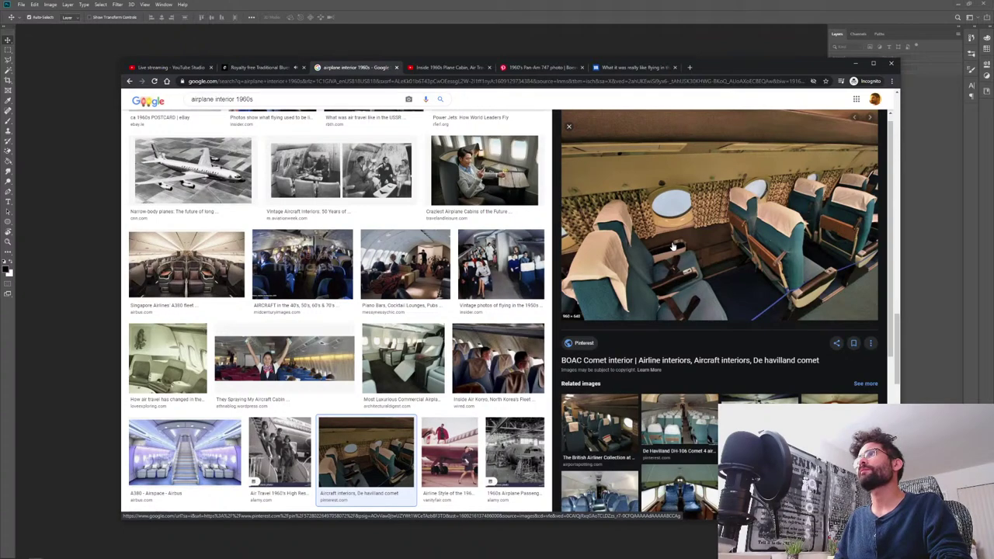
key(Right)
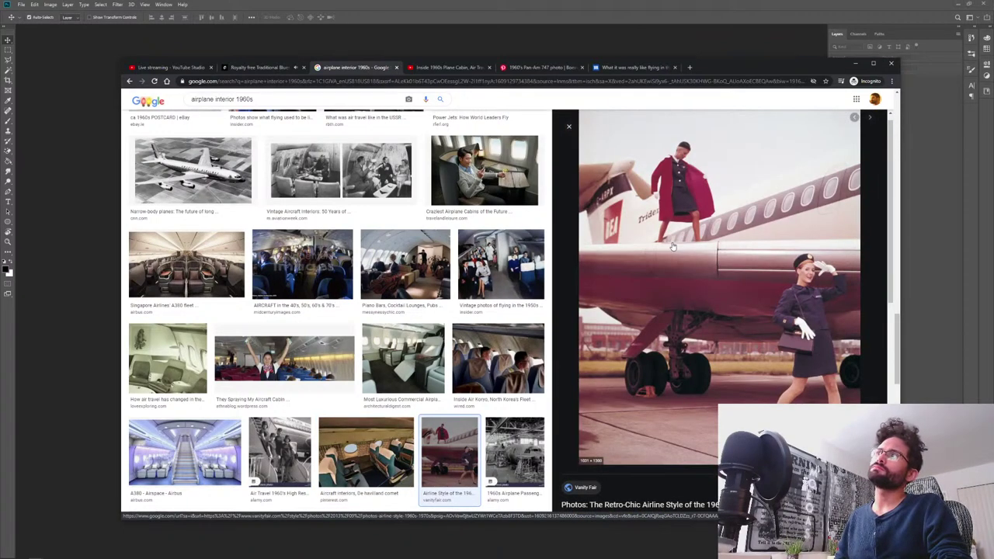
key(Right)
key(Right)
key(Right)
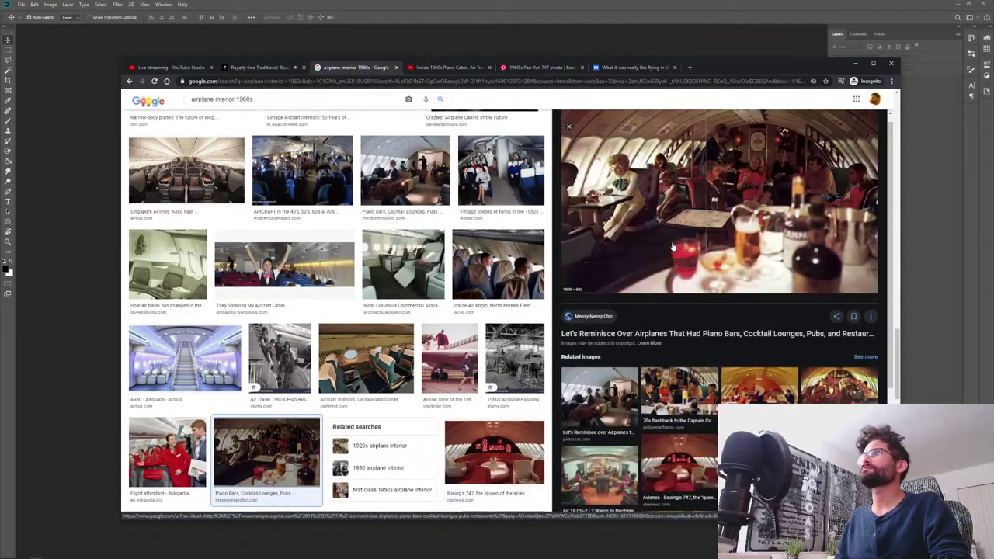
key(Right)
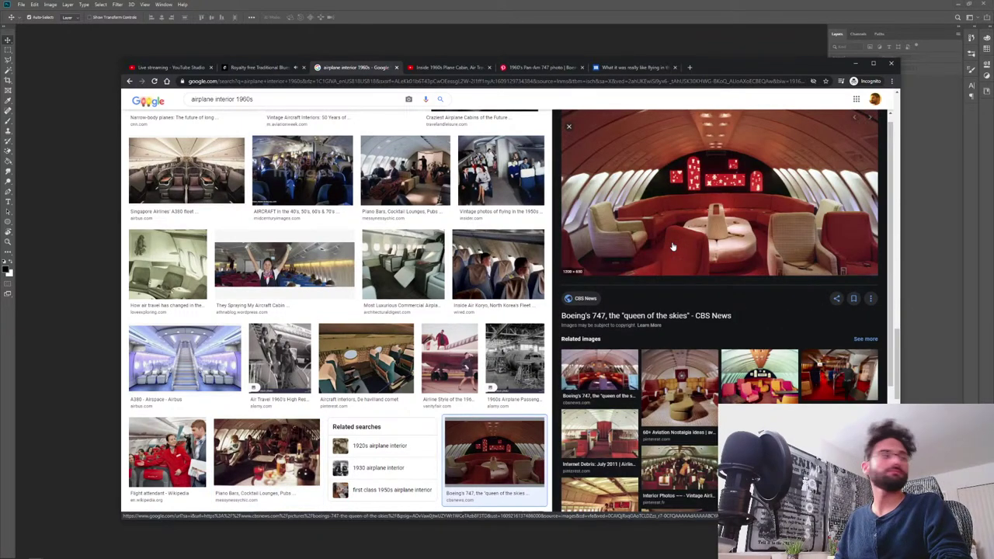
key(Right)
key(Right)
key(Right)
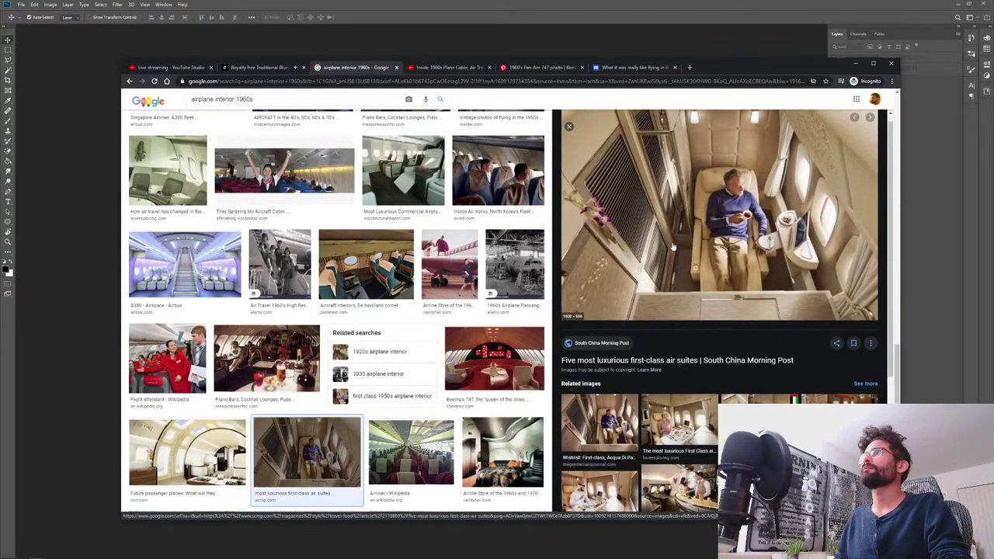
key(Right)
key(Right)
key(Right)
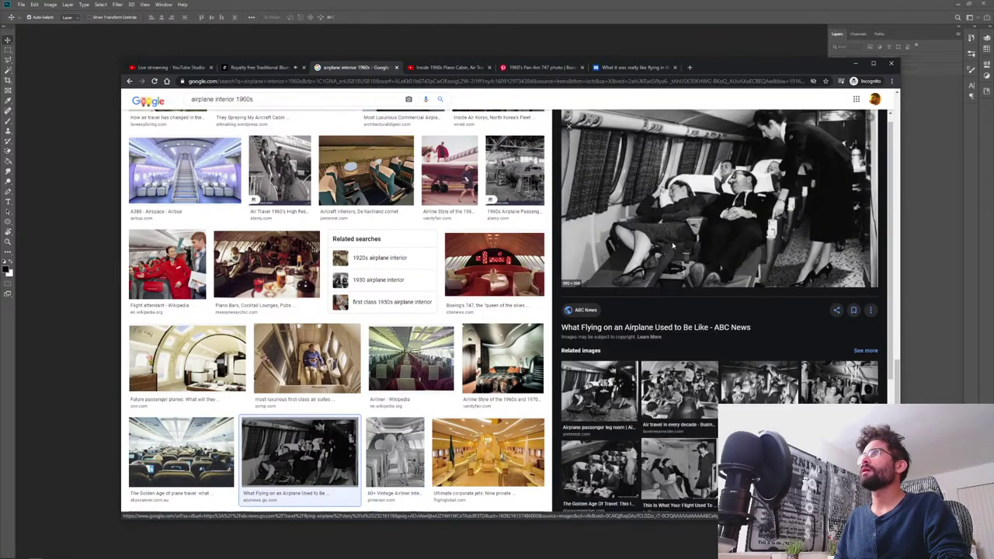
- Preview the following images, including Arabian Aerospace's blue-seat cabin, and examine the black-and-white New York Times "Forget 1960" lounge photo
key(Right)
key(Right)
key(Right)
key(Right)
key(Right)
key(Right)
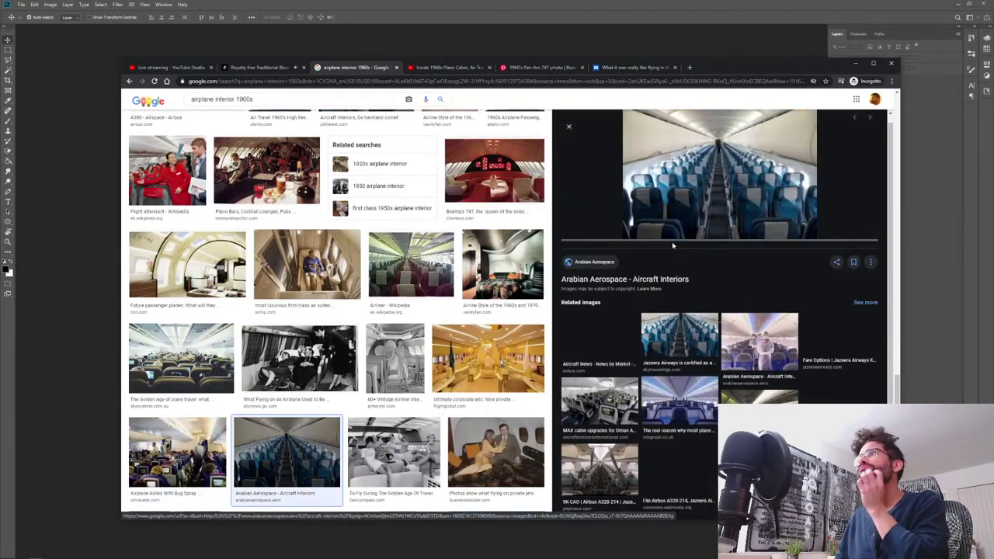
key(Right)
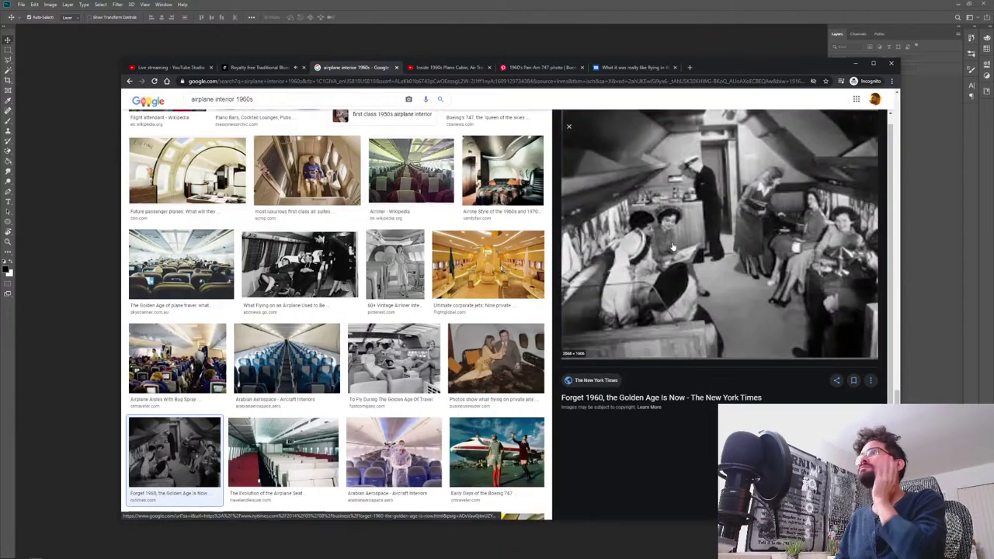
key(Right)
key(Left)
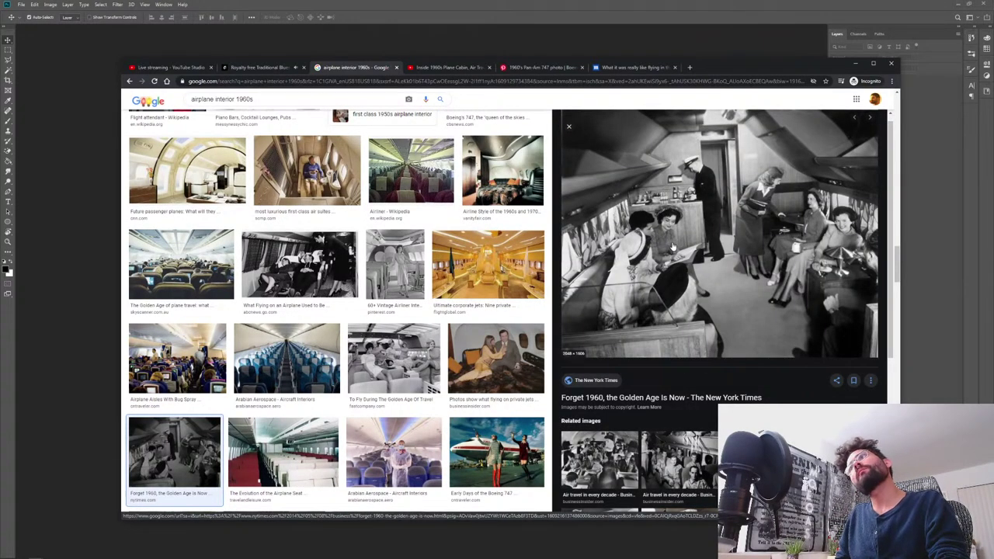
- Find the Condé Nast Traveler photo of the early Boeing 747 and open its article in a background browser tab
key(Right)
key(Right)
key(Right)
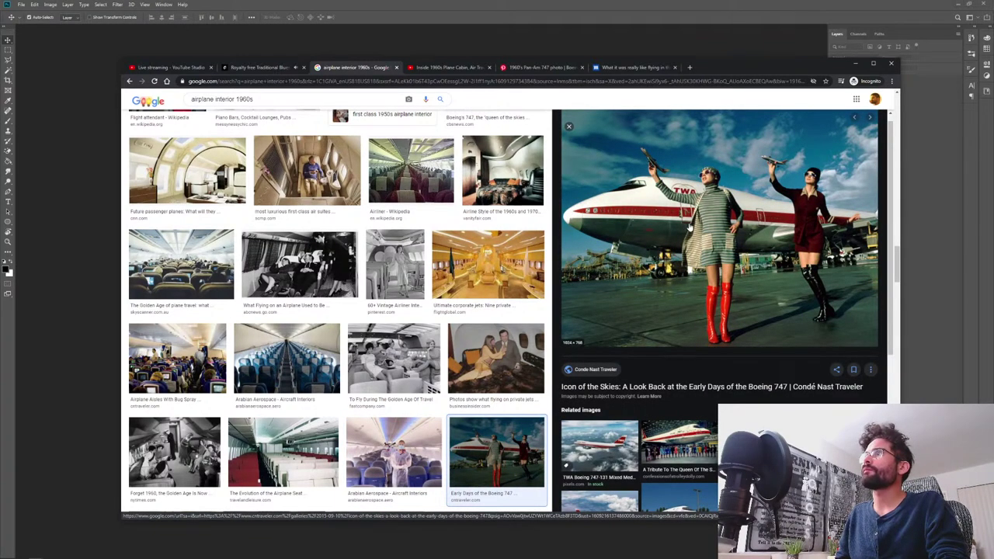
middle_click(690, 228)
- Preview the images from the supersonic airliner cabin to "STARSHIP One – Four Years of Flying Fun", including the Air Canada 747 desk model
key(Right)
key(Right)
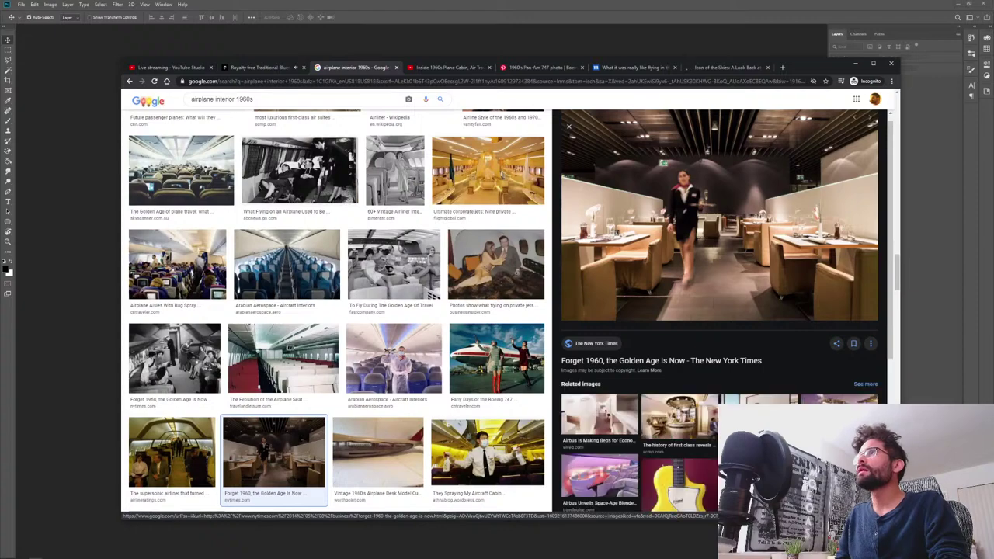
key(Right)
key(Right)
key(Left)
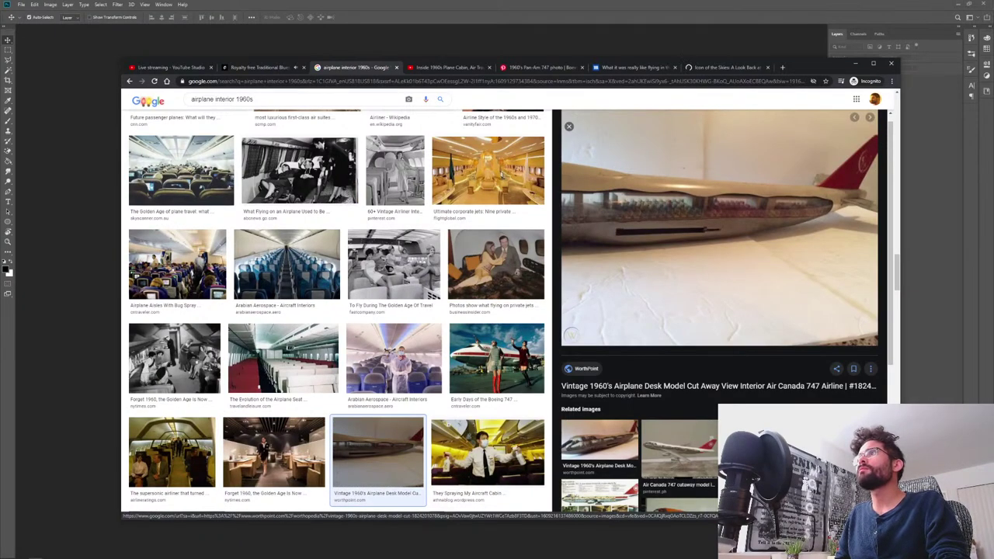
key(Right)
key(Right)
key(Right)
key(Right)
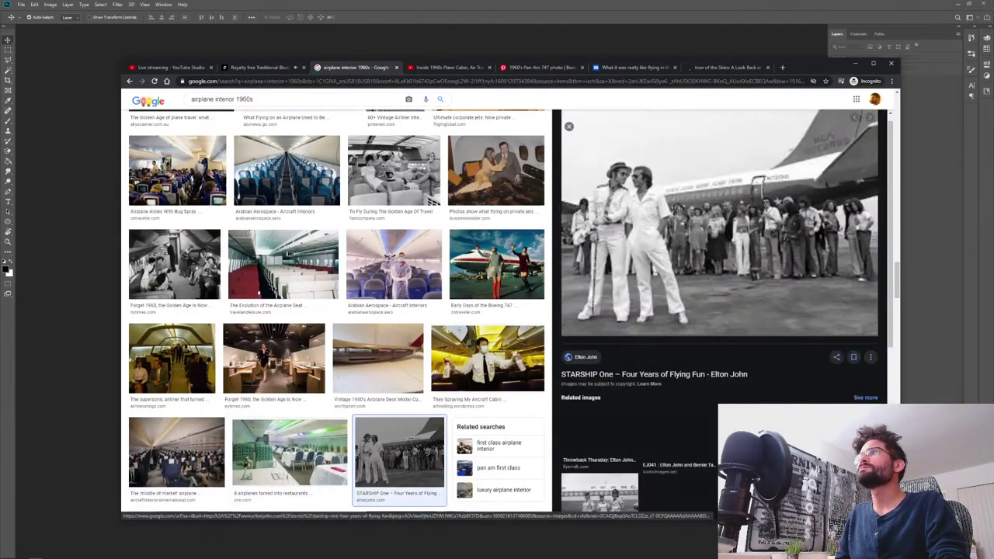
- Examine the STARSHIP One and TWA Hotel retro bar photos, plus the cabin images through Alamy's air steward photo
key(Left)
key(Right)
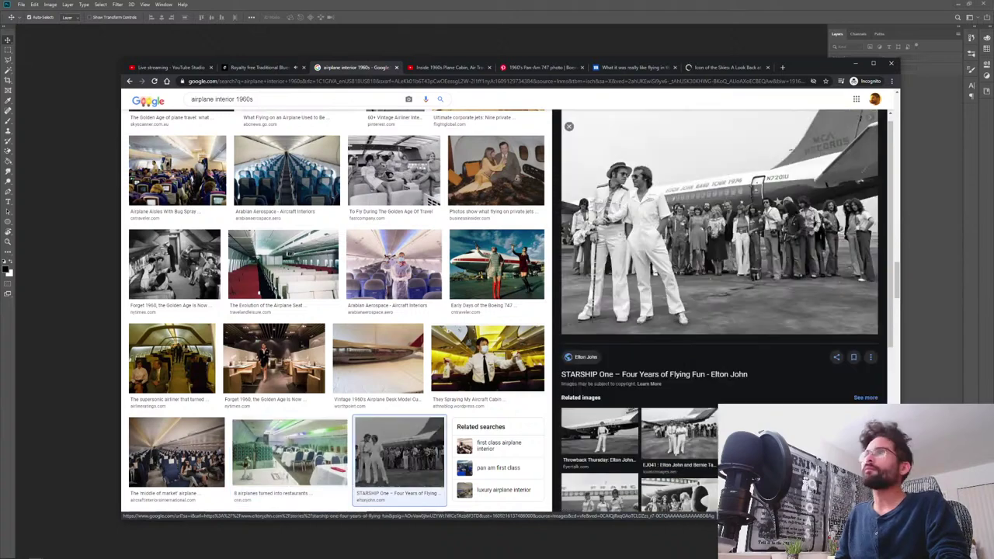
key(Right)
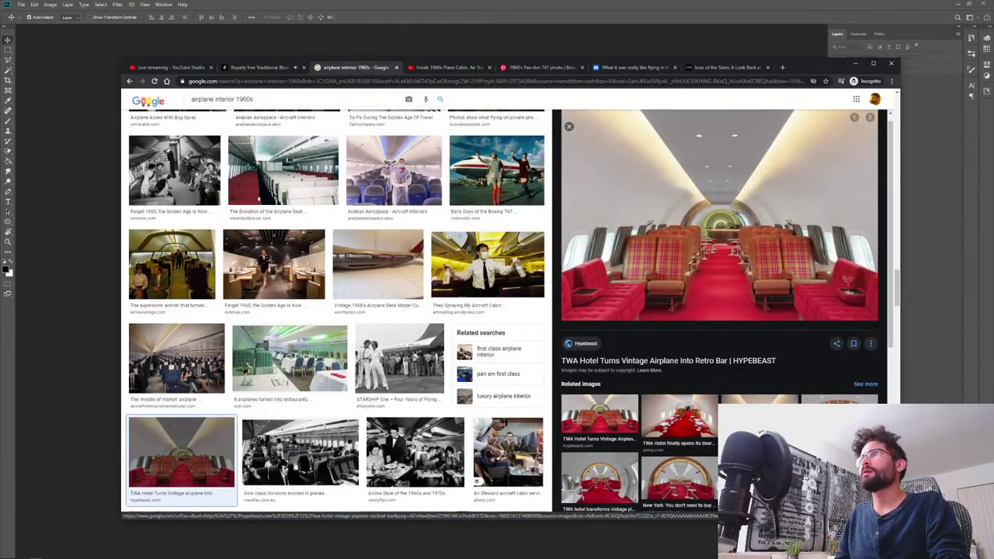
key(Left)
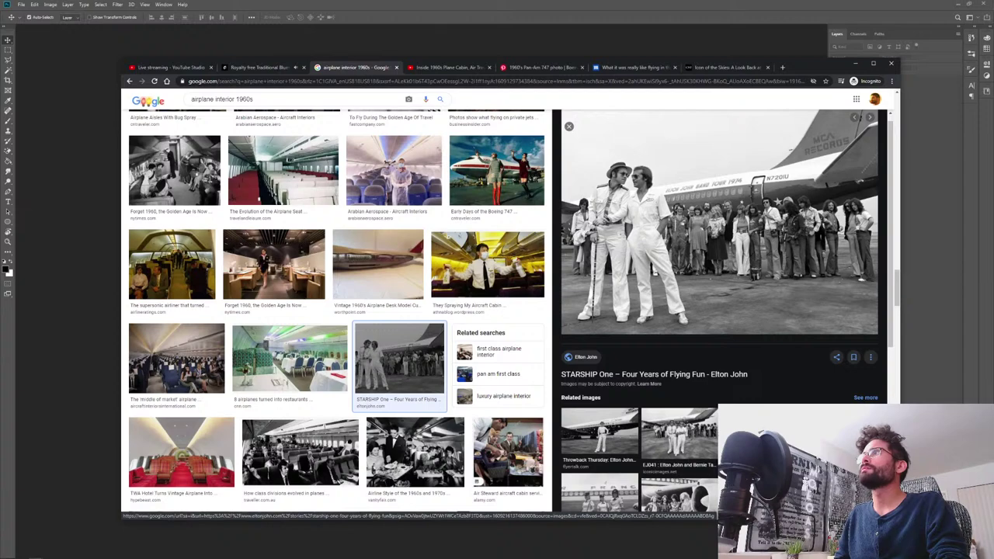
key(Right)
key(Right)
key(Right)
key(Left)
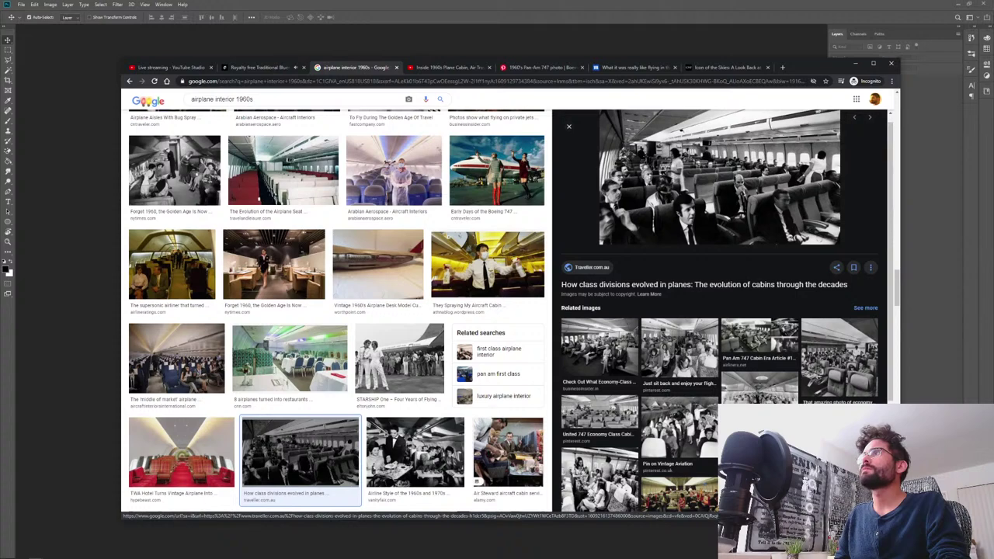
key(Right)
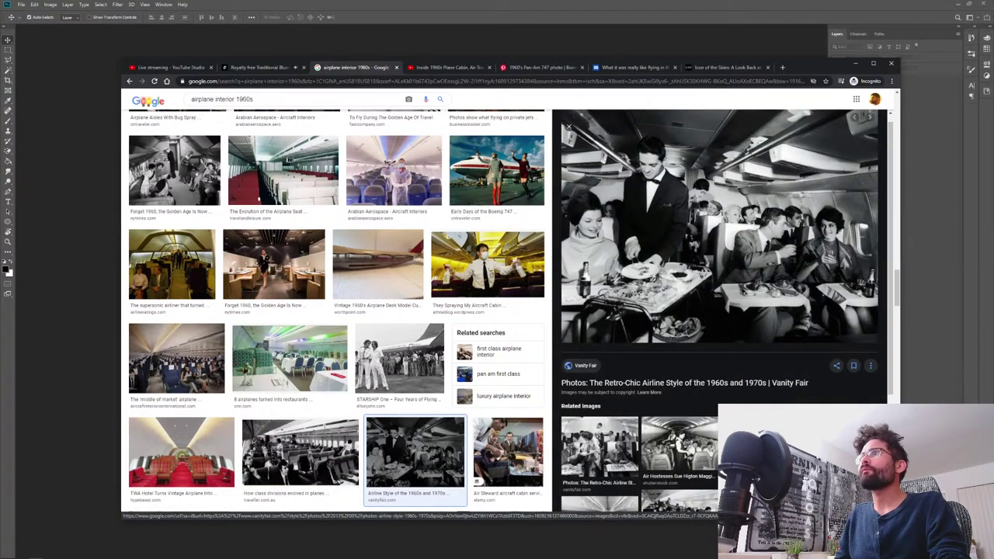
key(Right)
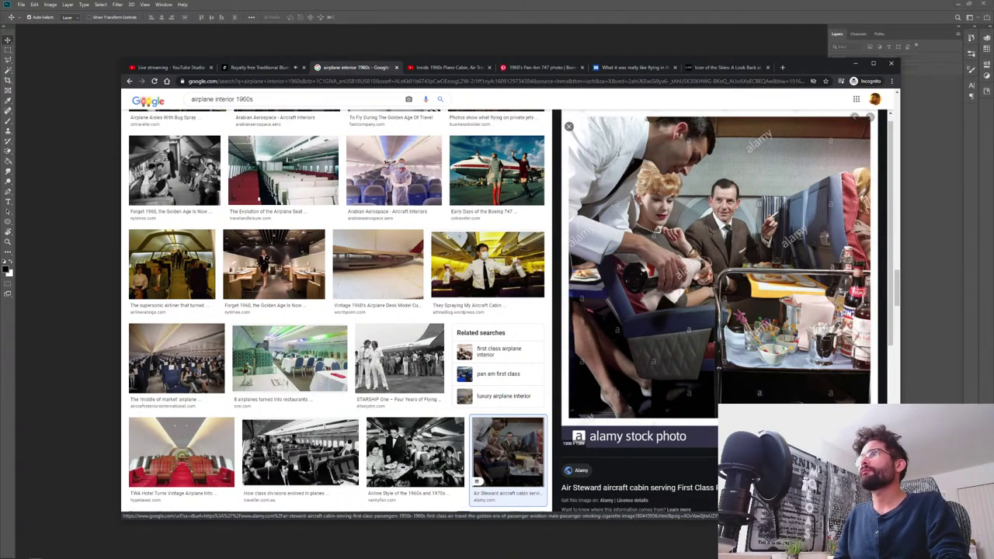
- Preview the results from the loveEXPLORING aisle photo to Northwestern University's "The 747 Takes Off" lounge image
key(Right)
key(Right)
key(Right)
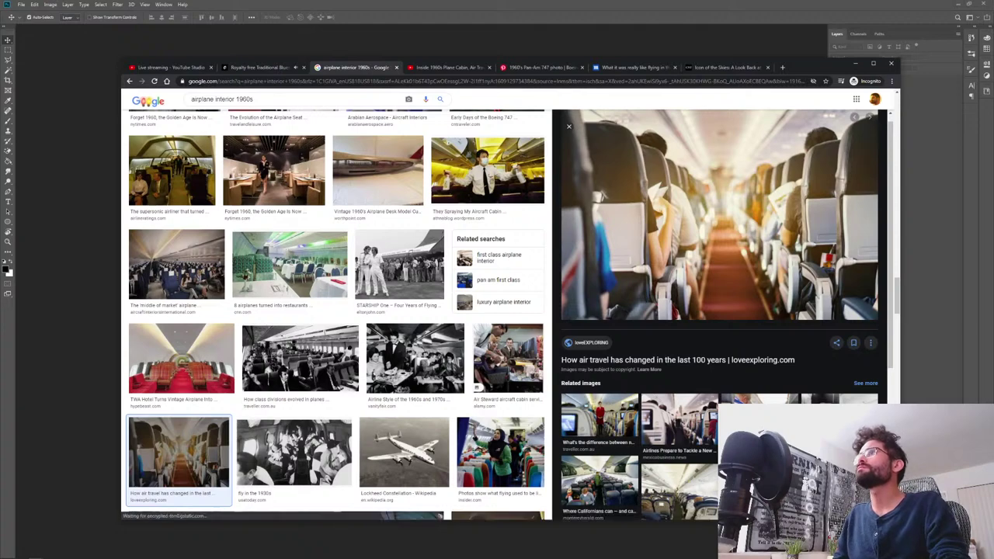
key(Right)
key(Right)
key(Right)
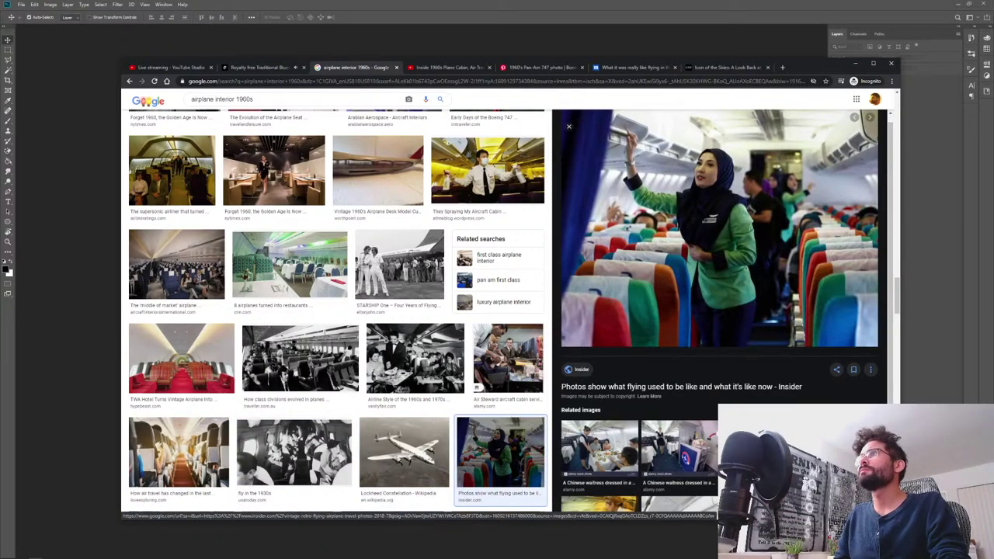
key(Right)
key(Right)
key(Right)
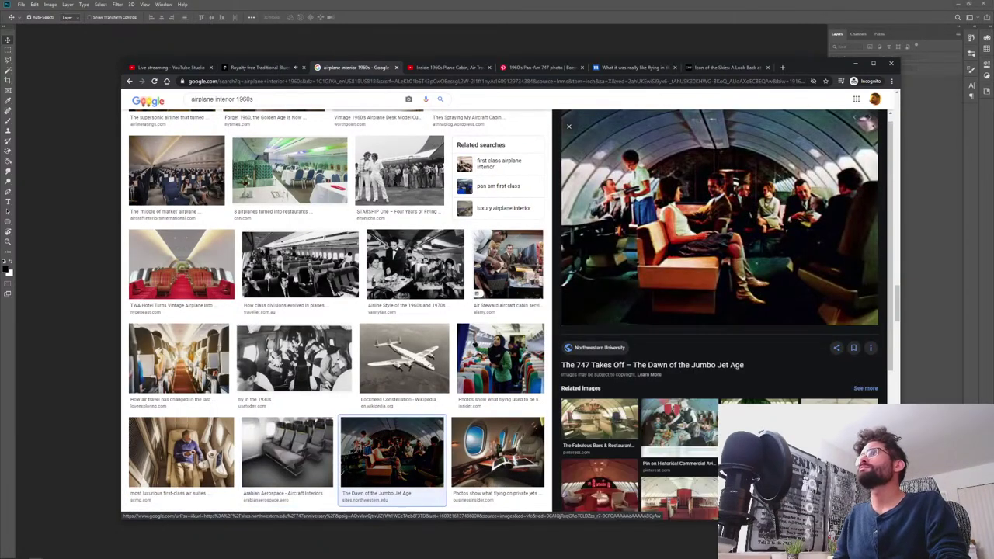
- Continue through the cabin images from "SAS: the Douglas years" and "Pan Am Flies Again" to HistoryNet's Howard 500 interior
key(Right)
key(Right)
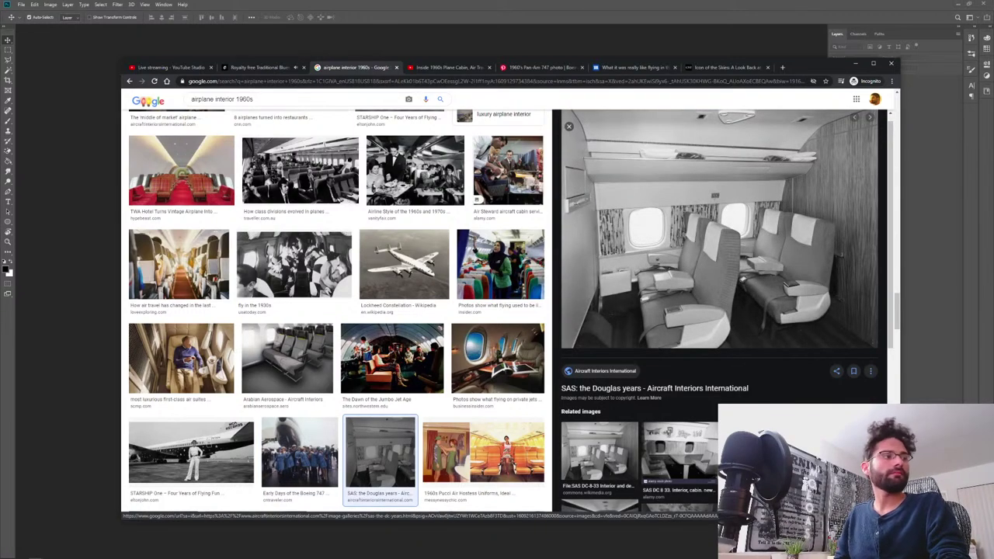
key(Right)
key(Right)
key(Right)
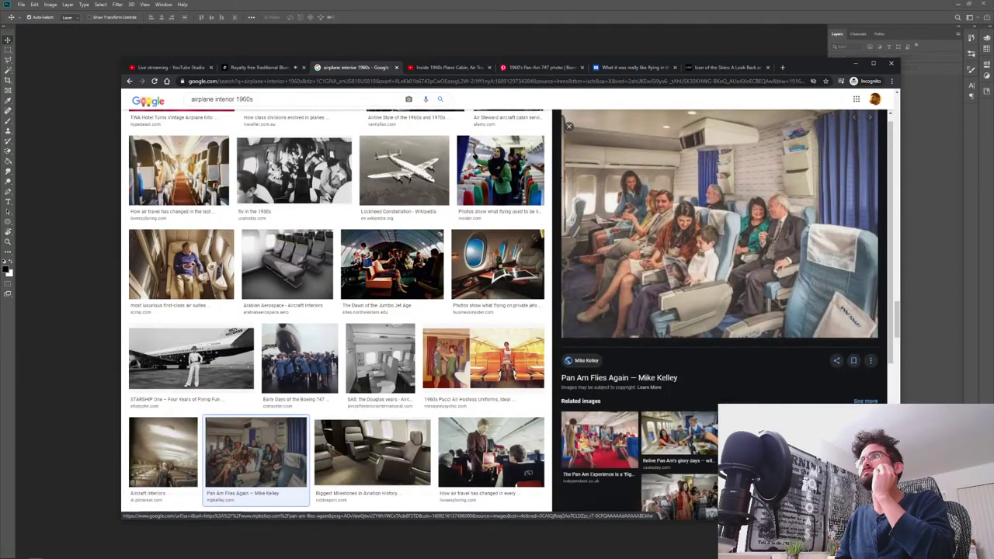
key(Right)
key(Right)
key(Right)
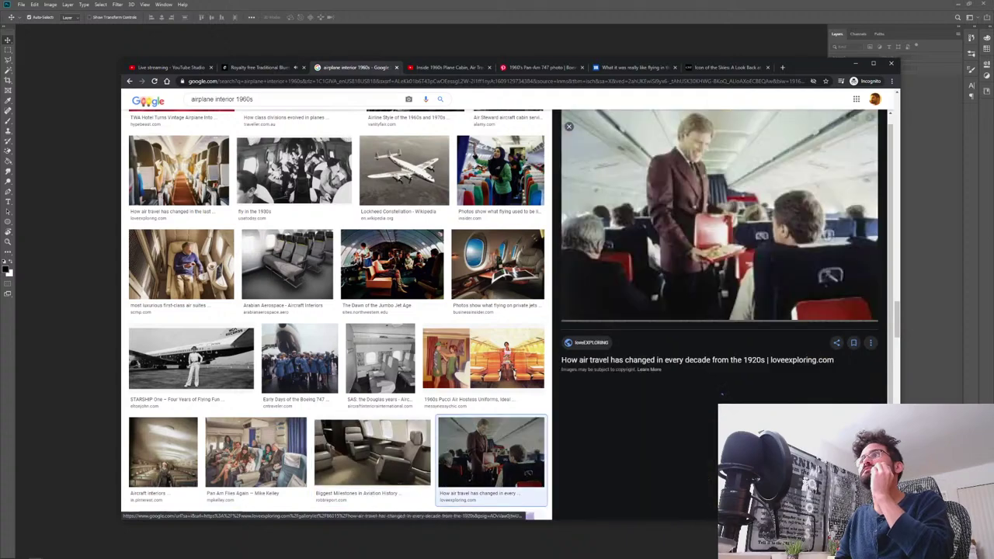
key(Right)
key(Right)
key(Right)
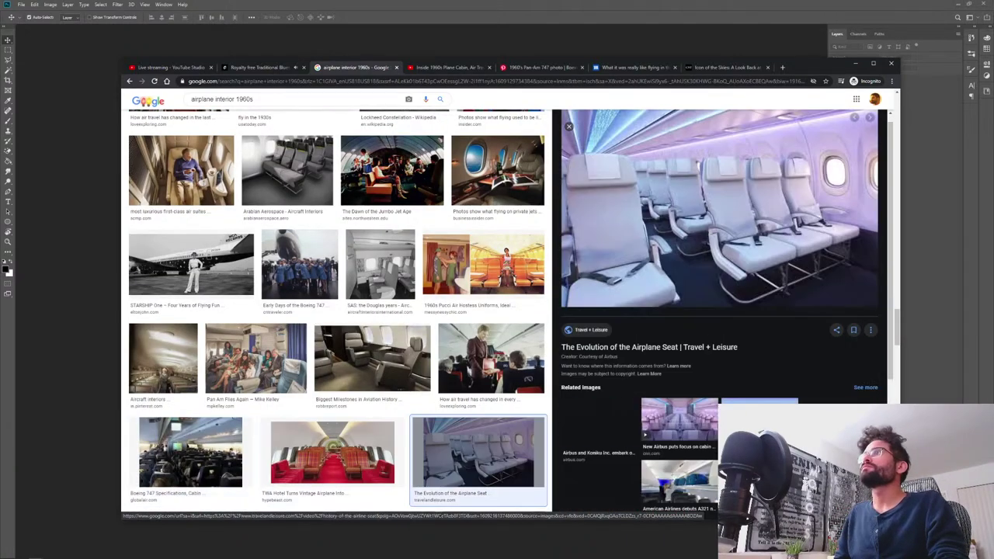
key(Right)
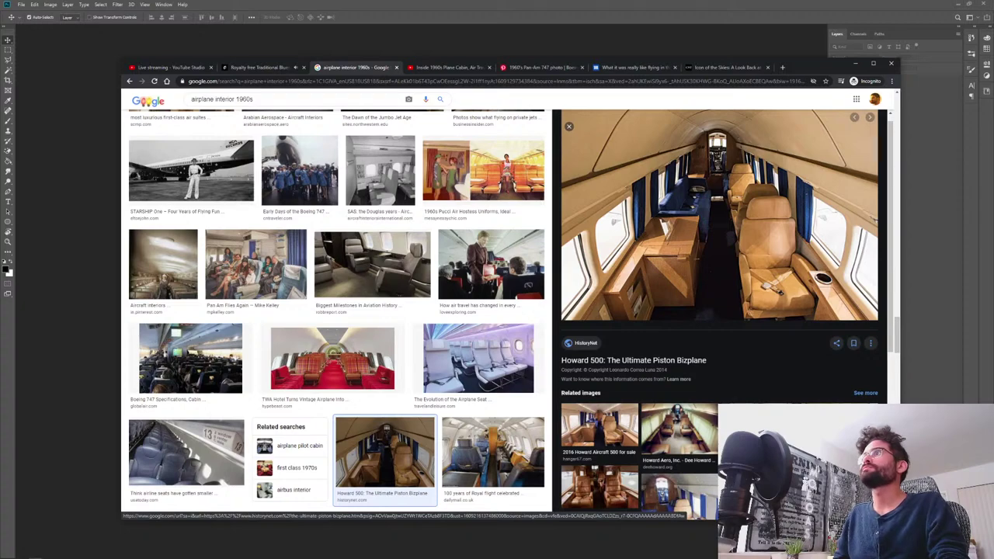
- Preview the images from the Daily Mail royal flight cabin to Travel + Leisure's photo of orange and yellow airplane seats
key(Right)
key(Right)
key(Right)
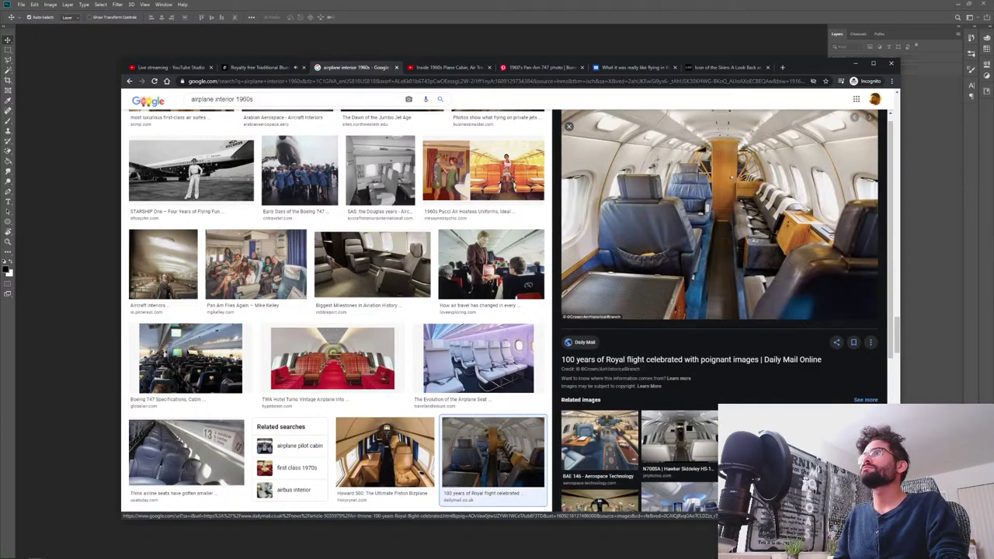
key(Right)
key(Right)
key(Right)
key(Right)
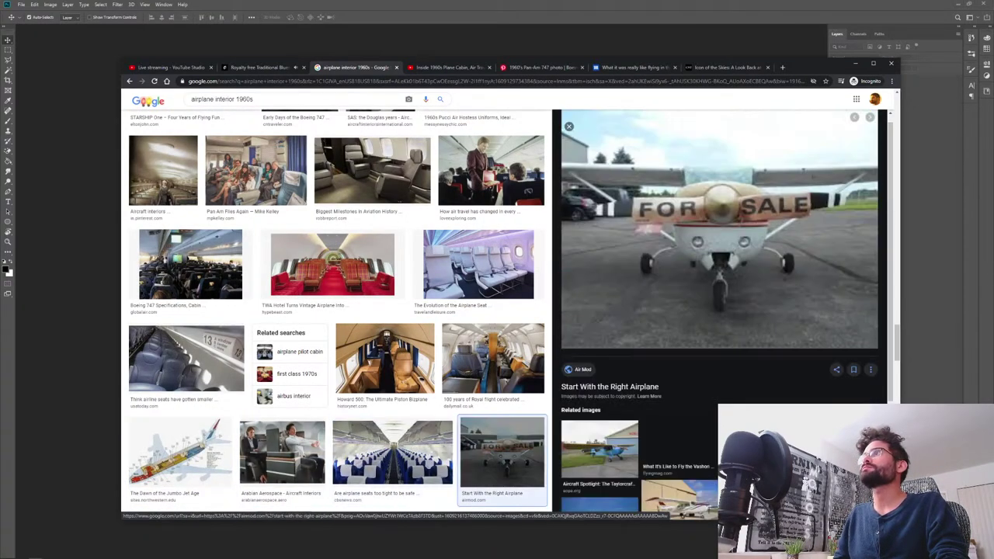
key(Left)
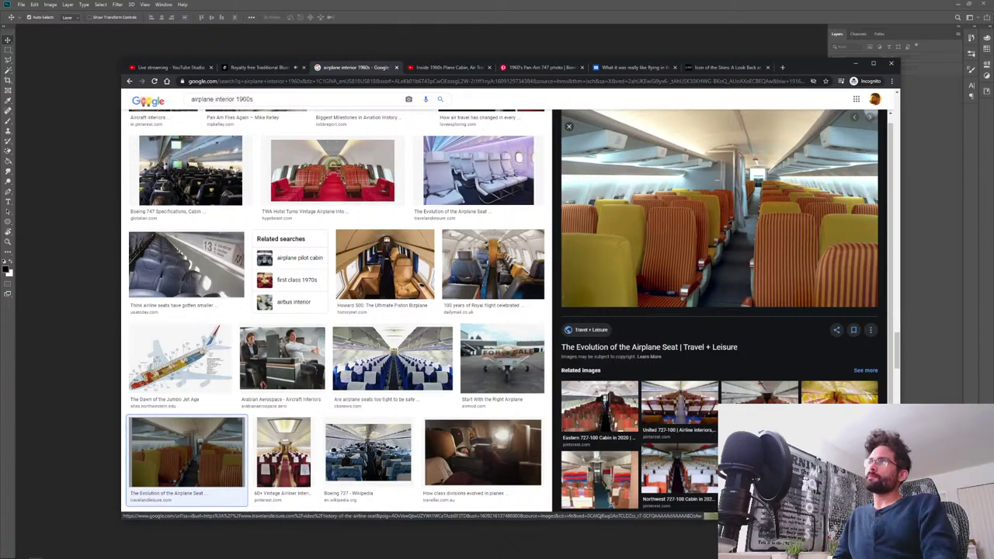
- Preview the next cabin images, from the vintage airliner interior to The Design Society's Yasava Solutions private aviation concept
key(Right)
key(Right)
key(Right)
key(Right)
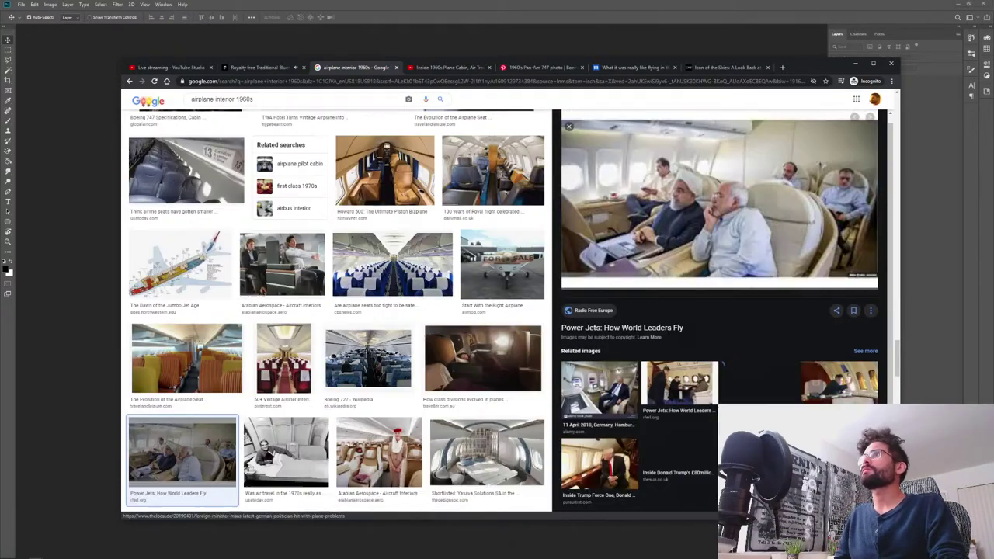
key(Right)
key(Right)
key(Right)
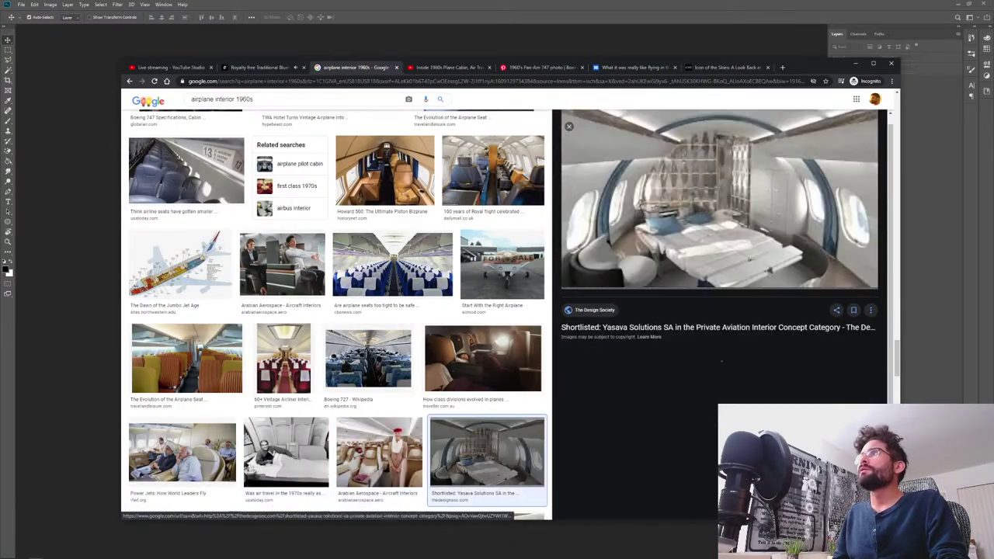
- Preview the images from CNN's Concorde cabin through the Alamy flight attendant photo and Learjet 75 Liberty to CNBC's Boeing 747 jumbo jet article
key(Right)
key(Right)
key(Right)
key(Left)
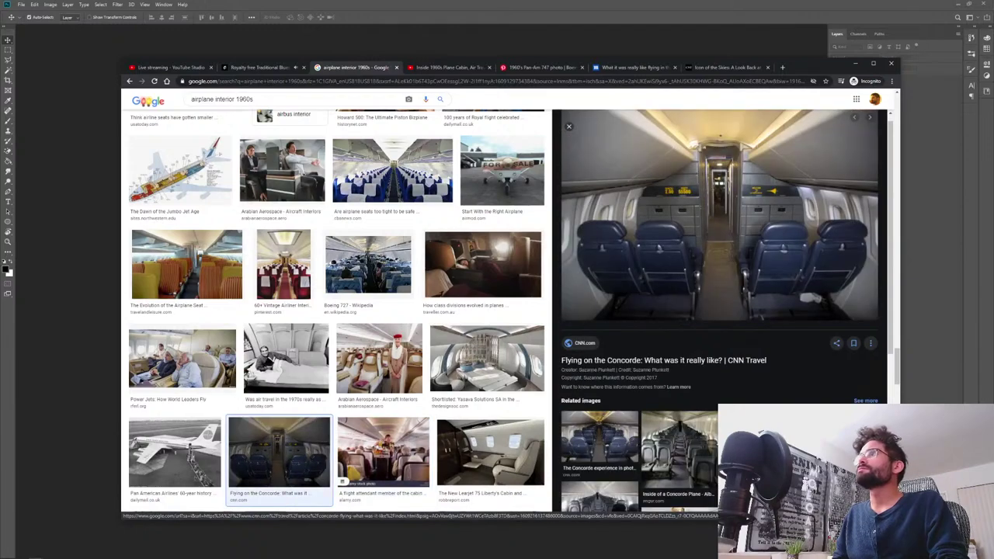
key(Right)
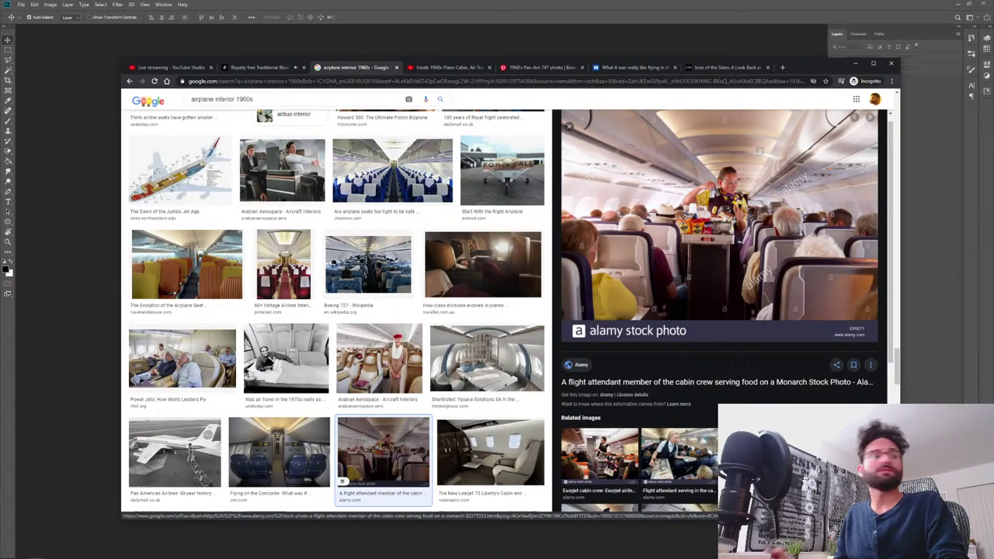
key(Right)
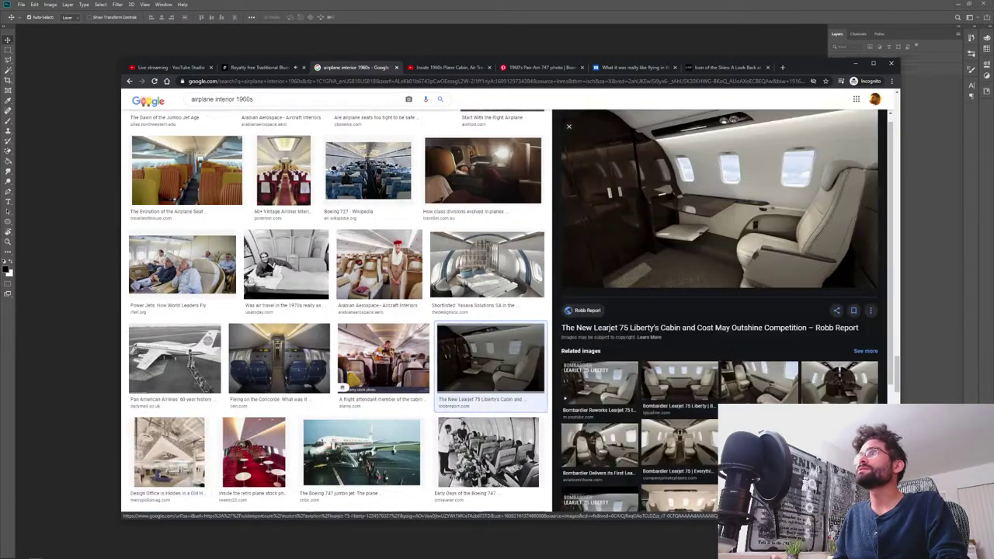
key(Right)
key(Right)
key(Right)
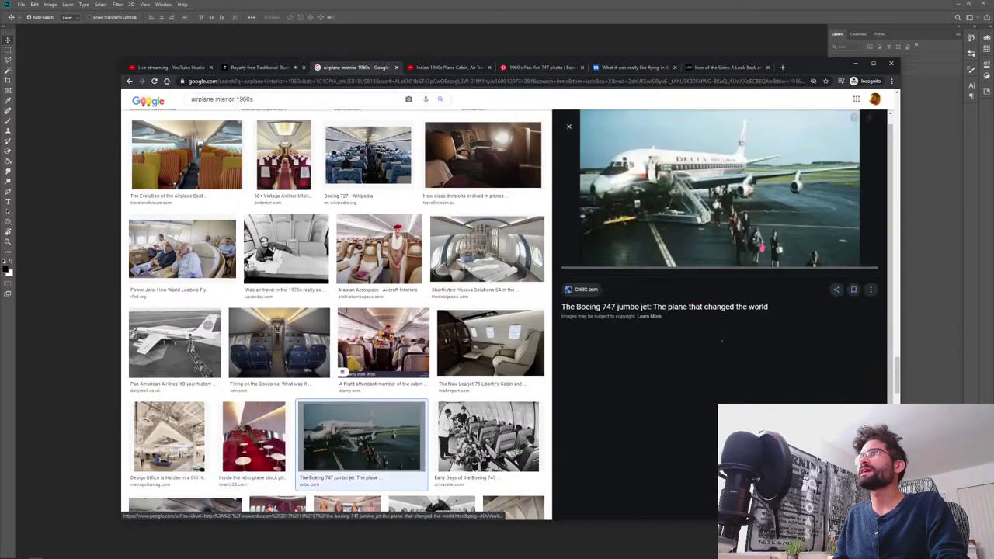
- Compare Condé Nast Traveler's early Boeing 747 cabin with the neighbouring stock footage image, continuing to Business Insider's private jet interior
key(Right)
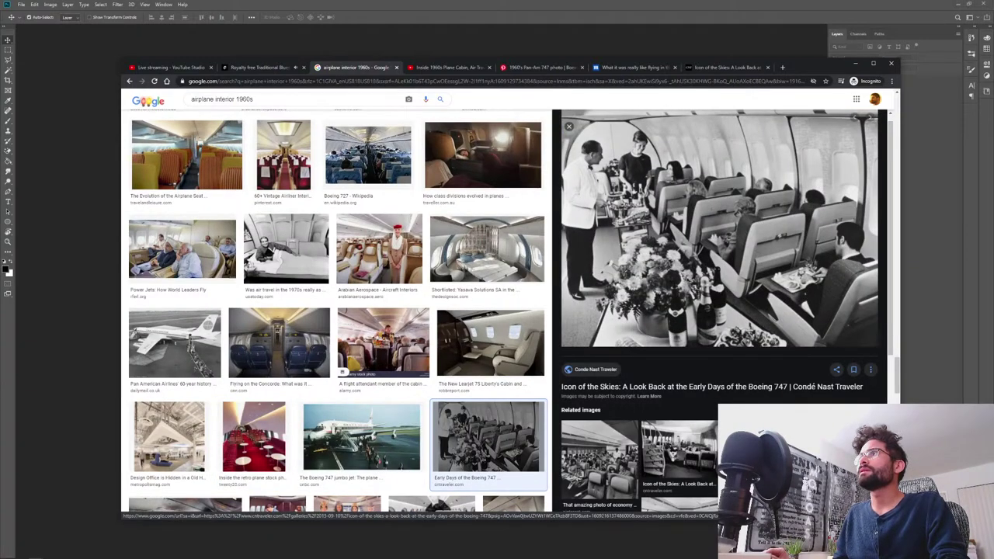
key(Right)
key(Right)
key(Left)
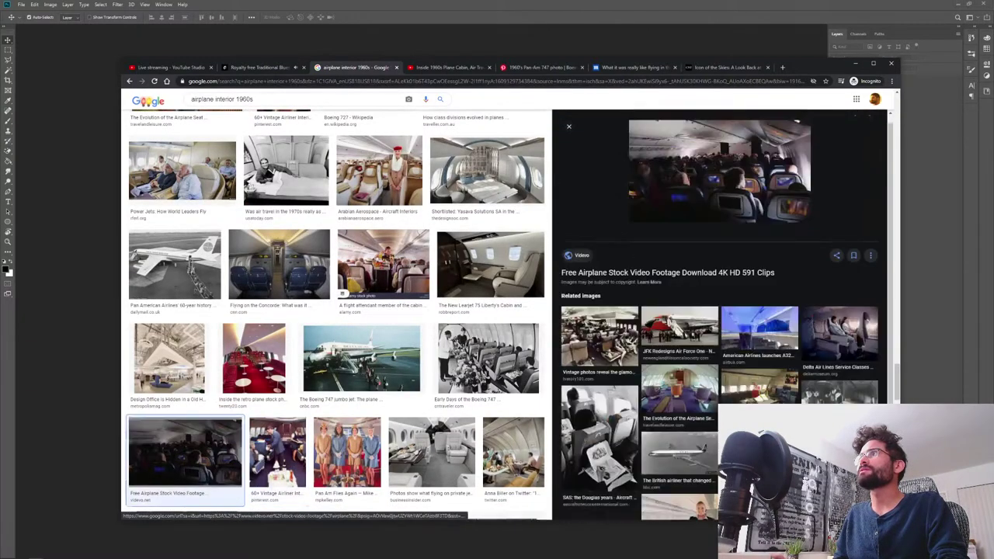
key(Left)
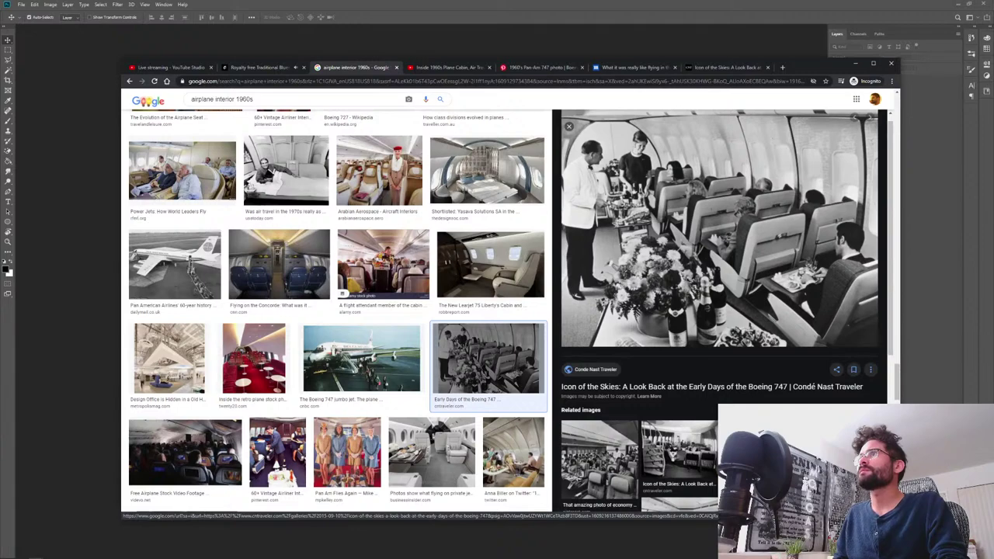
key(Right)
key(Right)
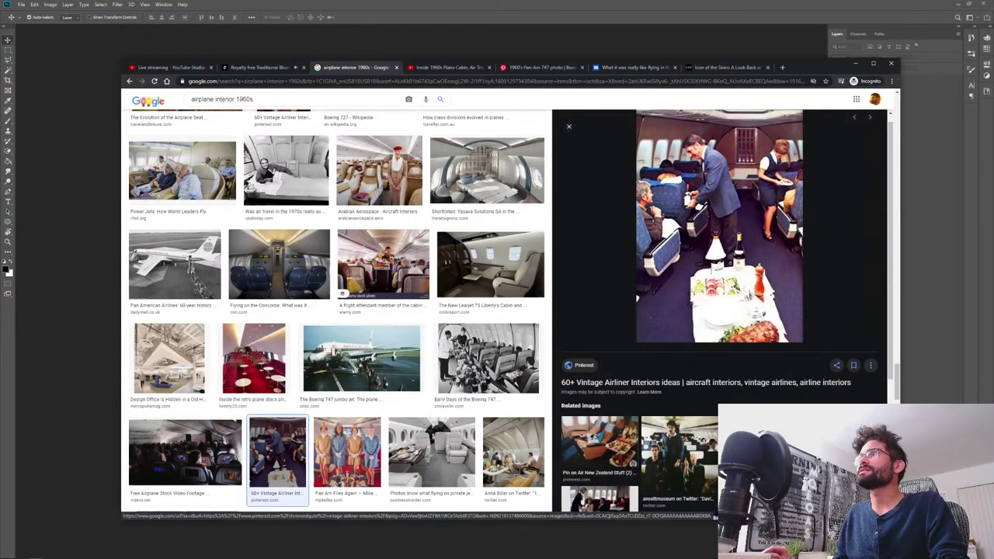
key(Right)
key(Right)
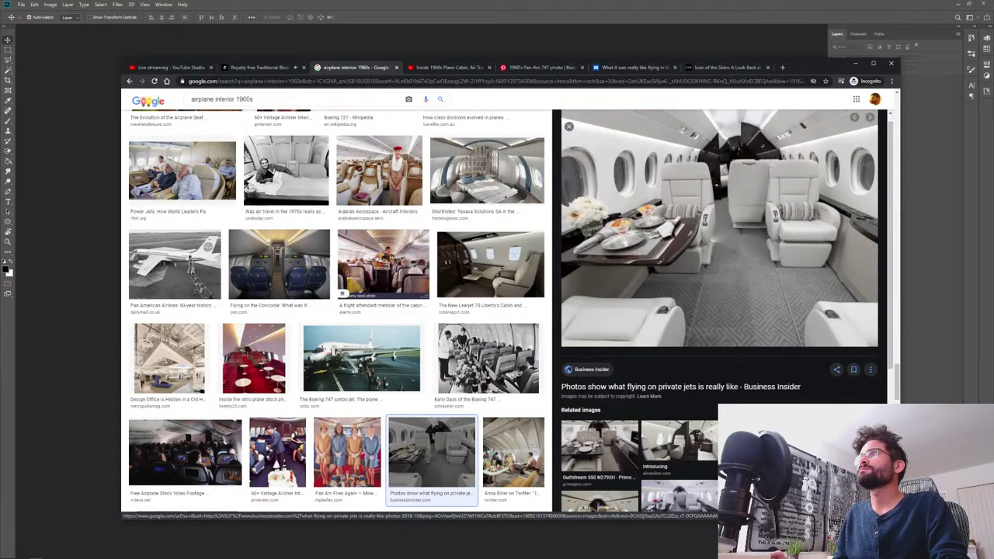
- Preview the images through Fast Company's golden age of travel and Delta Flight Museum's cabin to Alamy's 1960s air travel portrait
key(Right)
key(Right)
key(Right)
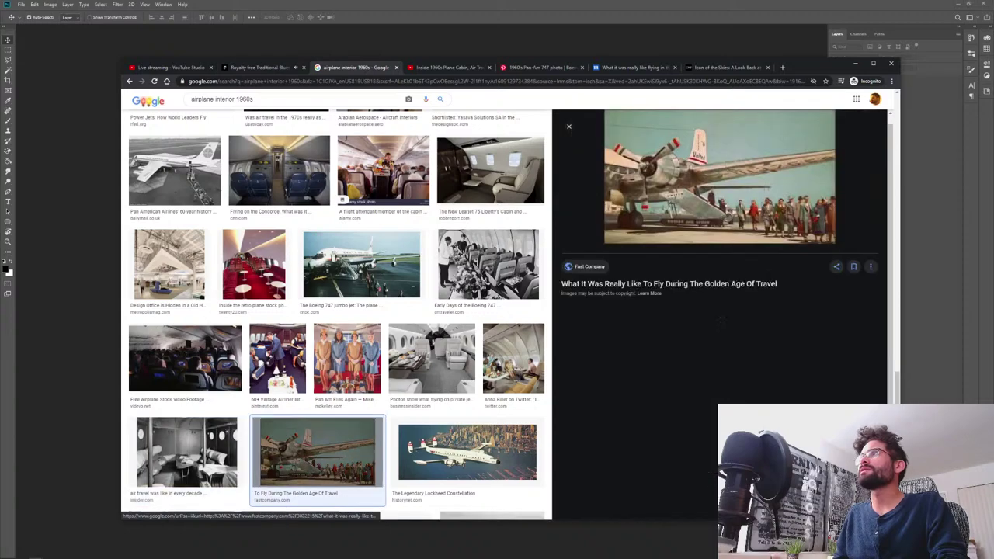
key(Right)
key(Right)
key(Right)
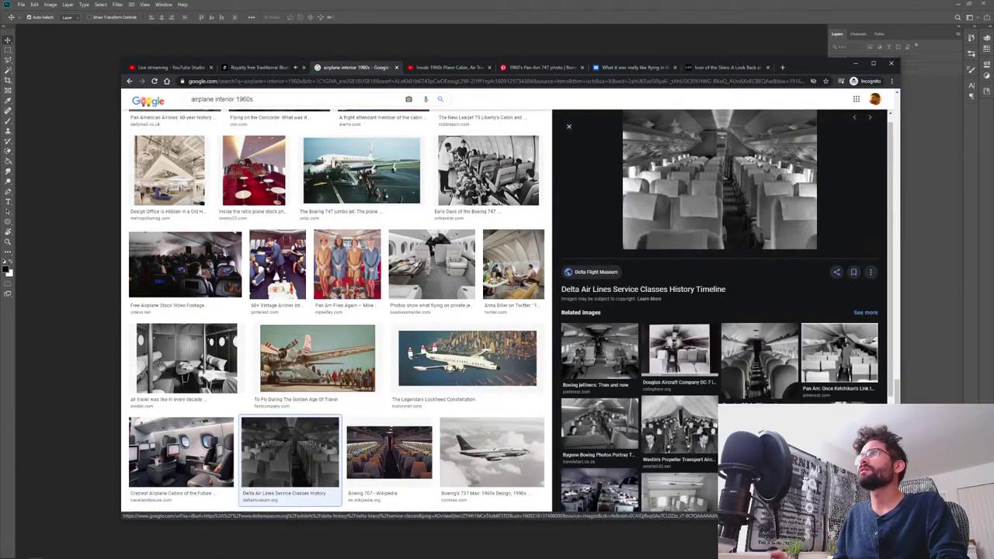
key(Right)
key(Right)
key(Right)
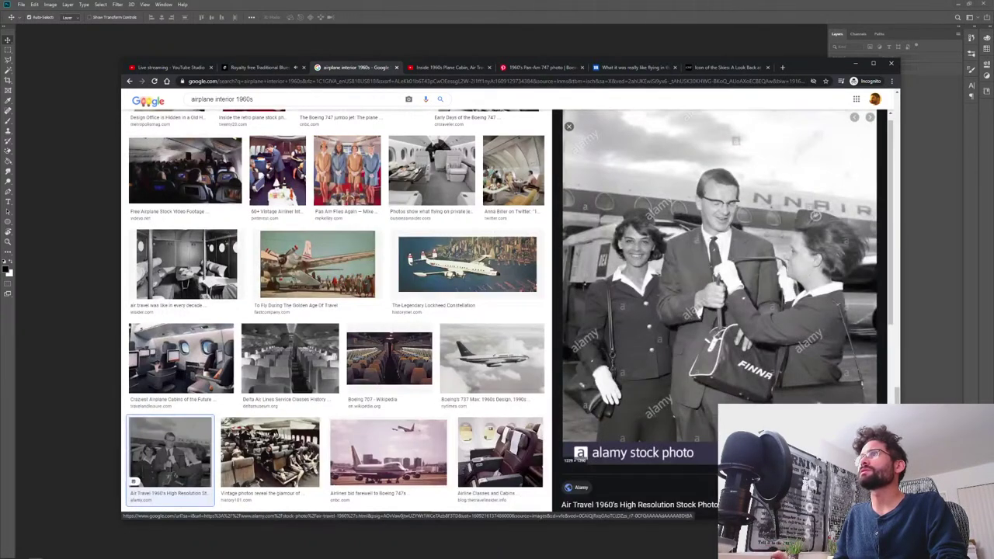
- Examine History 101's golden age cabin photo and continue past The Travel Insider's seats to ACM Aerospace's cockpit image
key(Right)
key(Right)
key(Left)
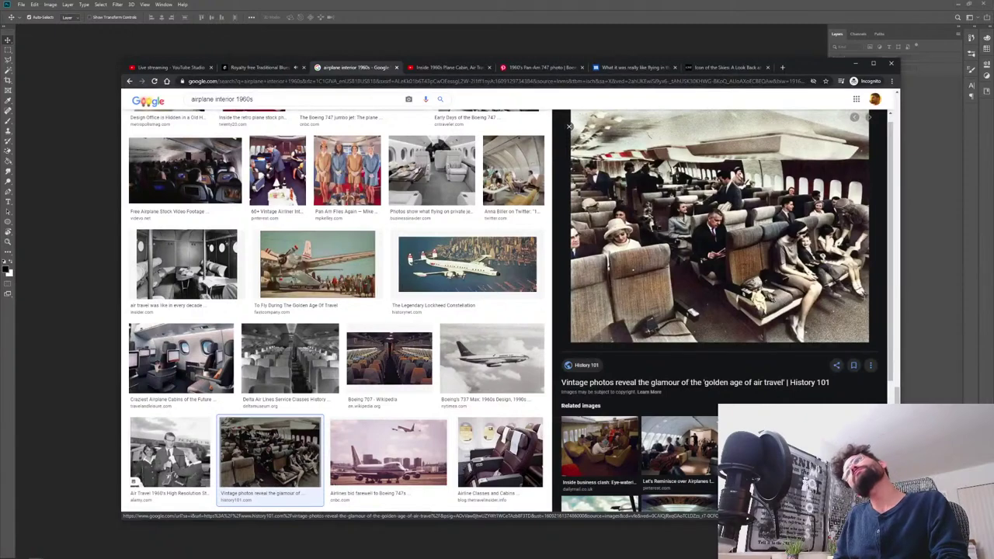
key(Right)
key(Right)
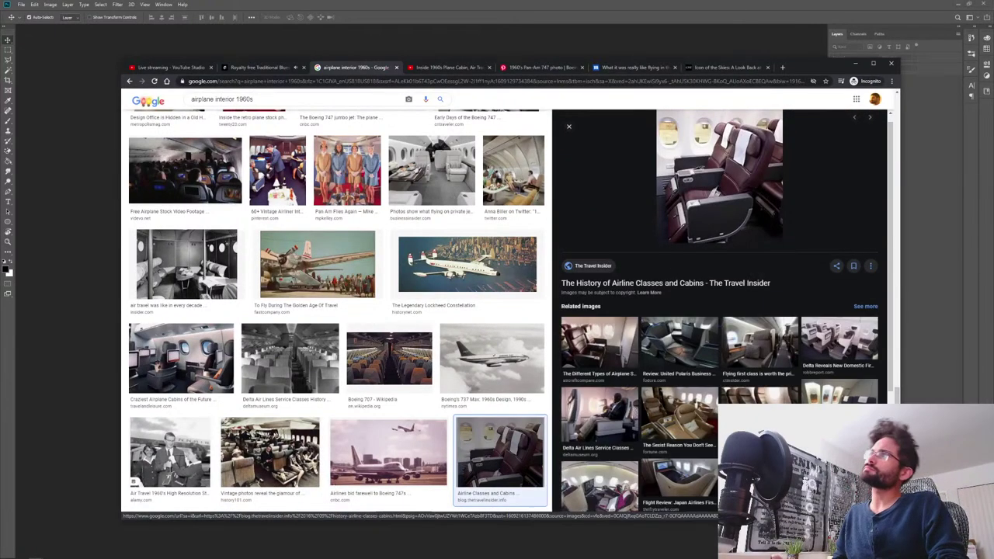
key(Right)
key(Right)
key(Right)
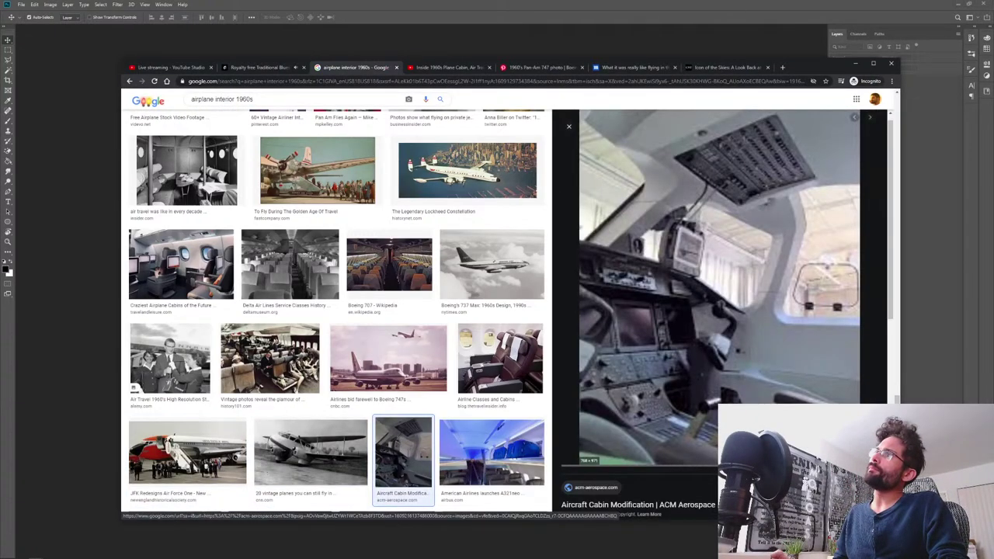
- Preview the images from Business Insider's "Flying In 1960s" cabin through Travel + Leisure's purple-carpeted lounge to loveproperty's turquoise interior
key(Right)
key(Right)
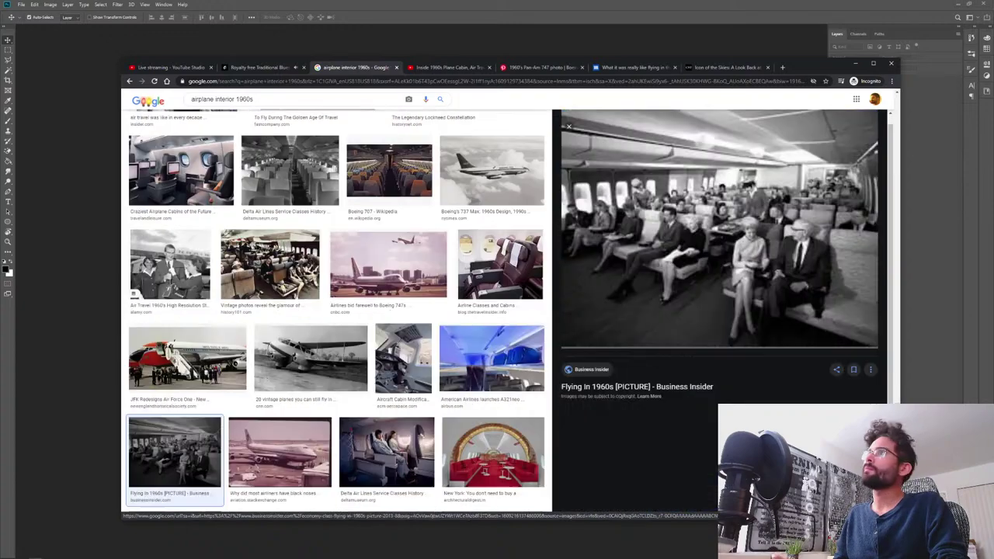
key(Right)
key(Right)
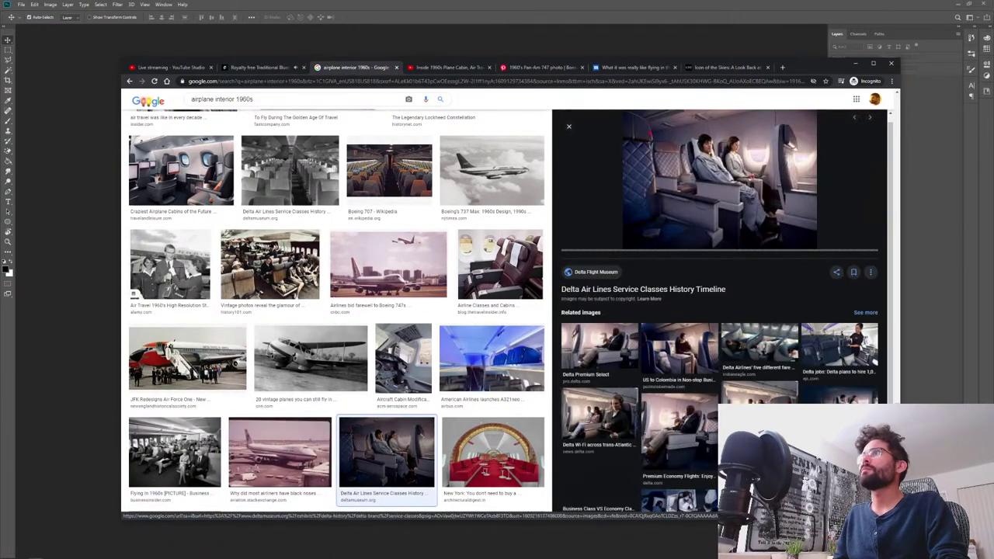
key(Right)
key(Right)
key(Right)
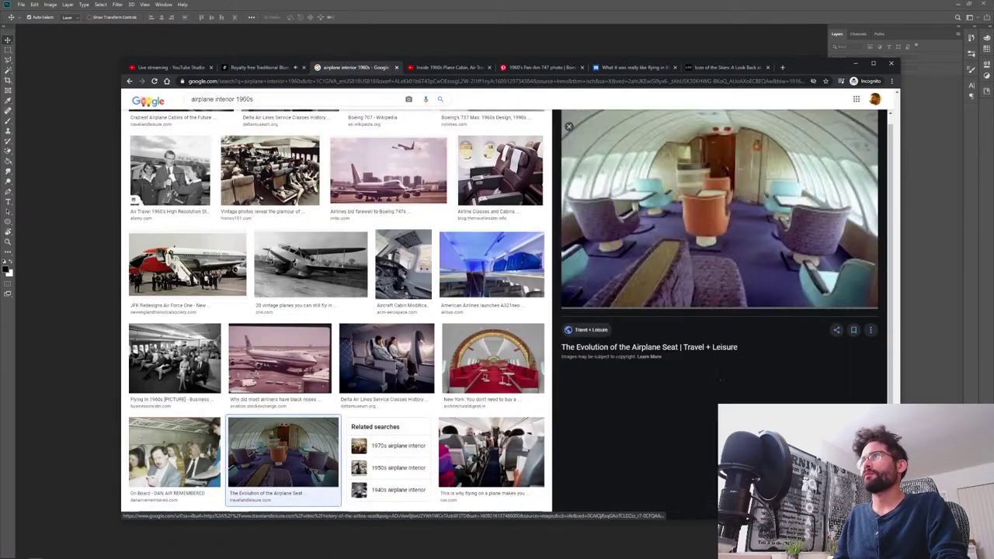
key(Right)
key(Right)
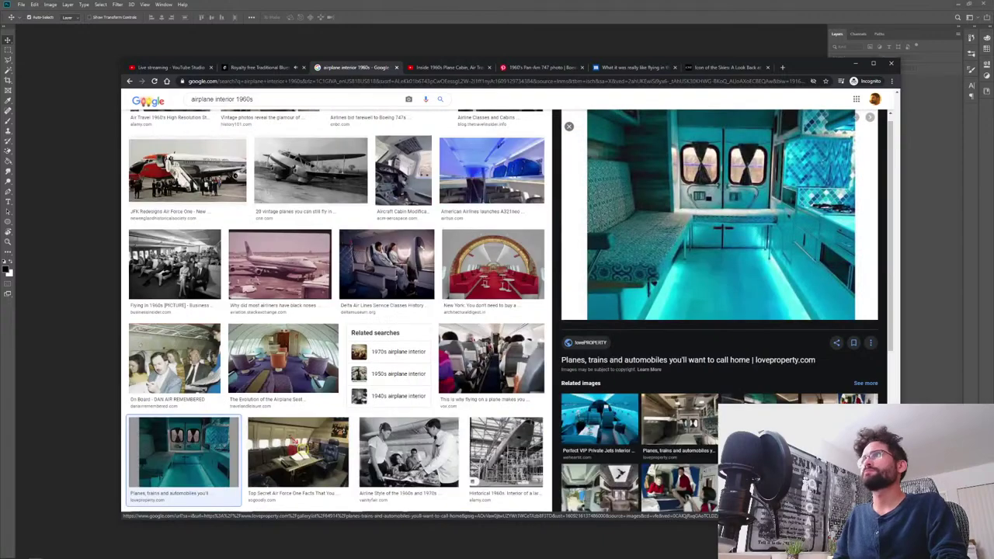
- Continue through the images past Alamy's 1960s hangar and "SAS: the Douglas years" to the Lufthansa Group chronicle photo
key(Right)
key(Right)
key(Right)
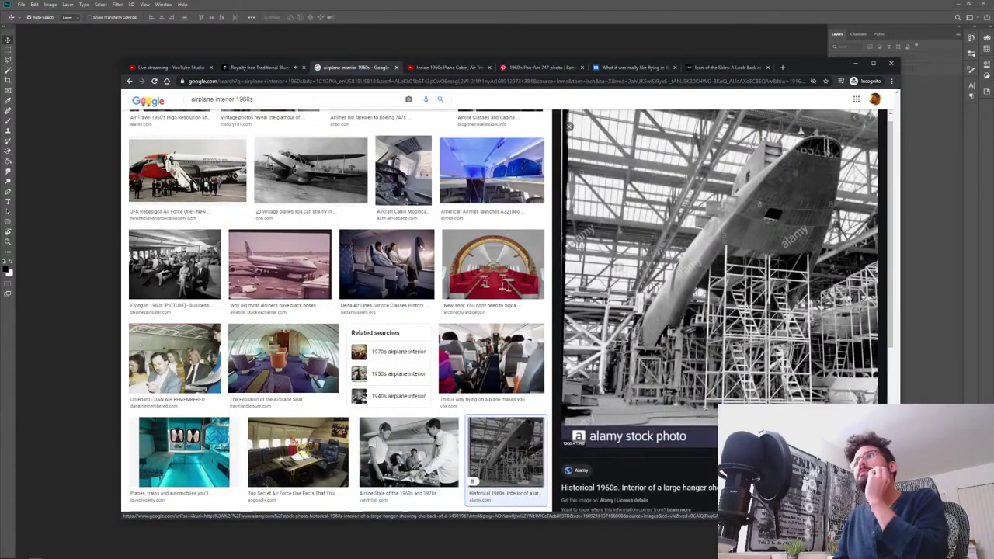
key(Right)
key(Right)
key(Right)
key(Right)
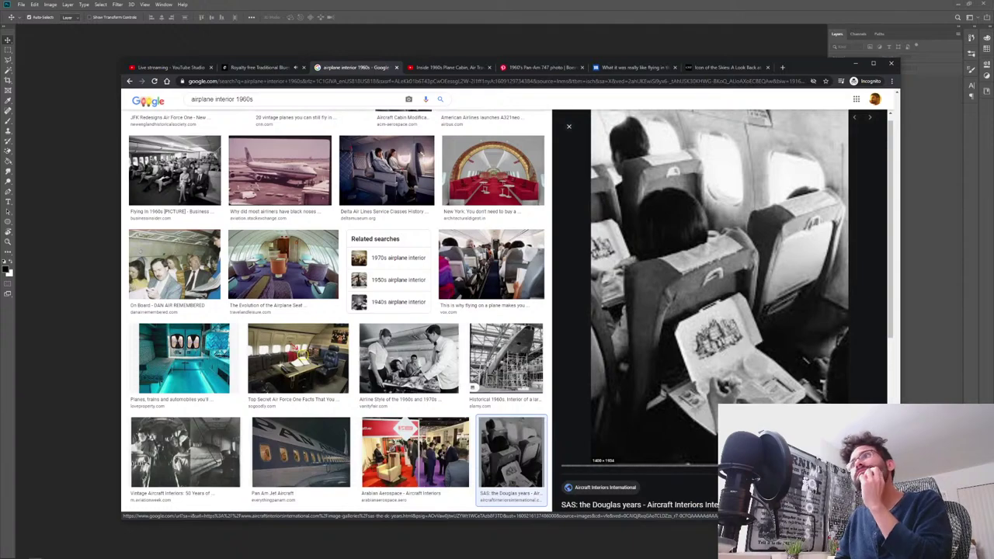
key(Right)
key(Right)
key(Right)
key(Right)
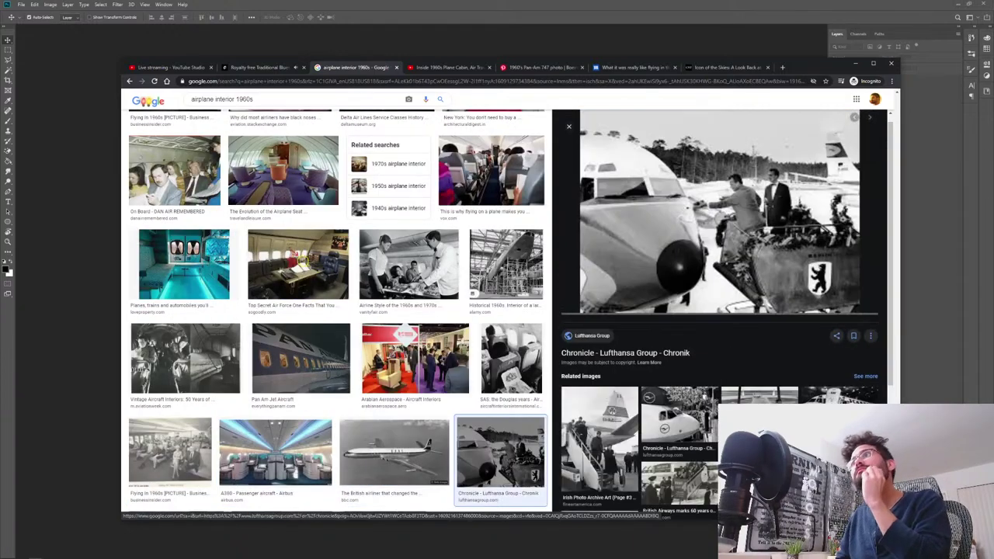
- Preview the images through WIRED's Air Koryo interior and the Lockheed Constellation cabin to the Daily Mail's 1960s and 70s drinks trolley photo
key(Right)
key(Right)
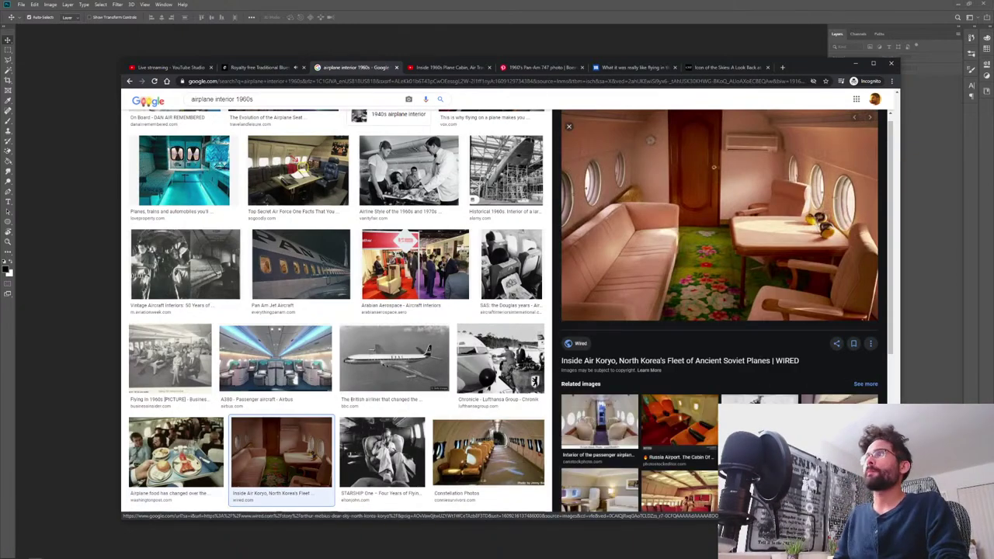
key(Right)
key(Right)
key(Right)
key(Left)
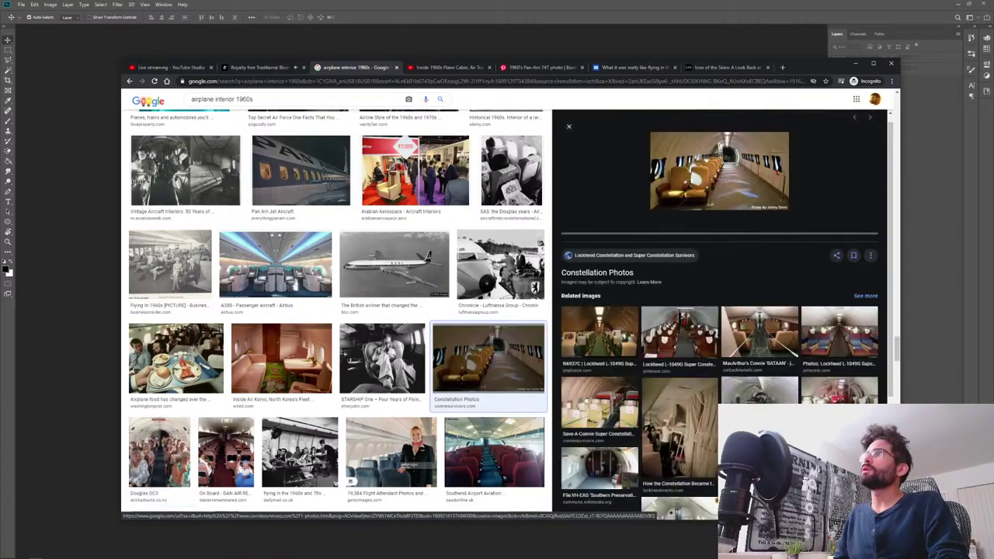
key(Right)
key(Right)
key(Right)
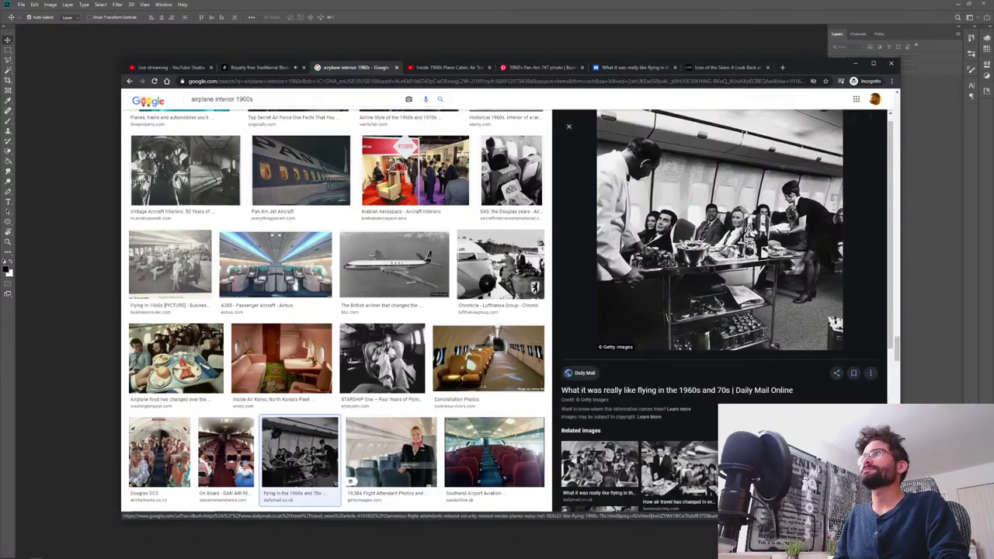
- Preview the remaining cabin images through One Mile at a Time's Pakistan Airlines seats to Alamy's air steward serving first class passengers
key(Right)
key(Right)
key(Right)
key(Right)
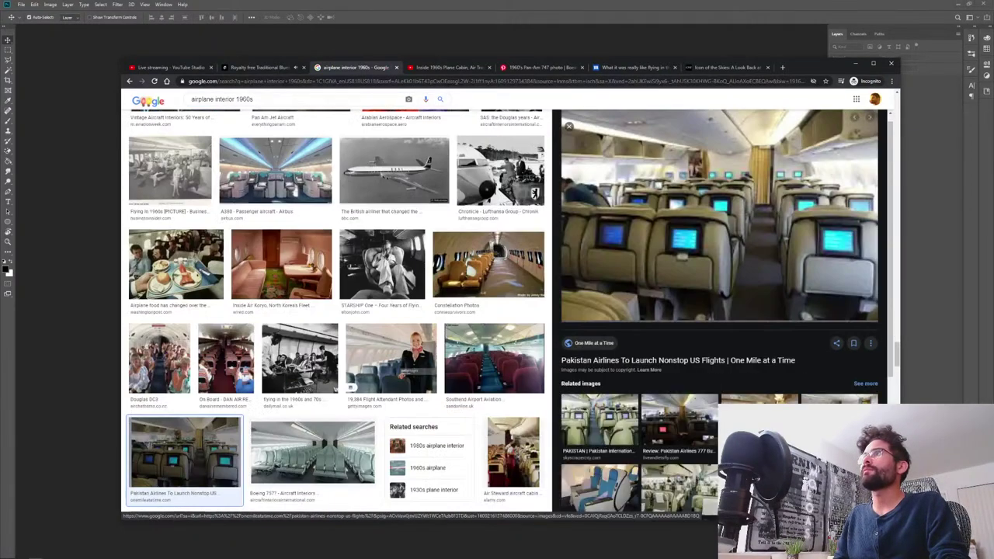
key(Right)
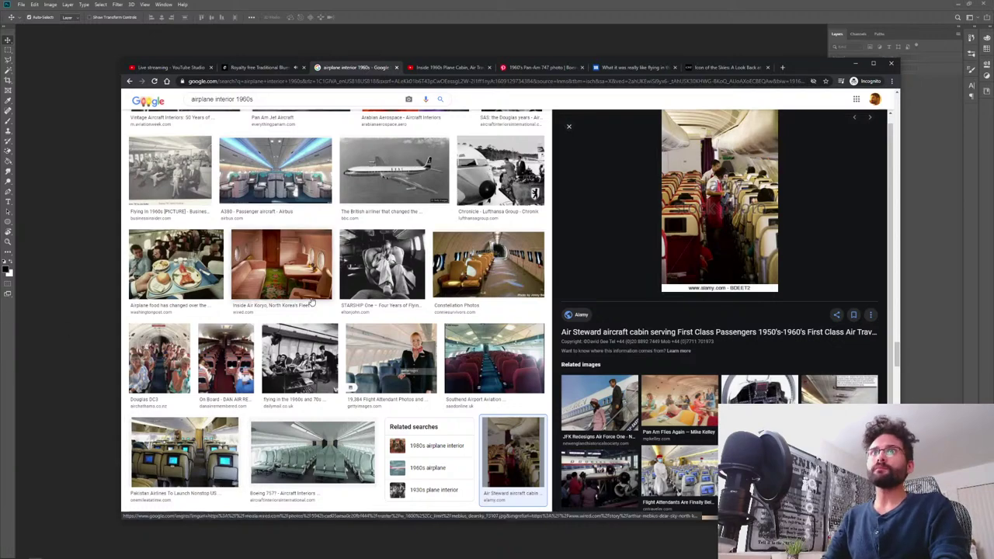
- Skim back and forth through the YouTube archive footage "Inside 1960s Plane Cabin, Air Travel Glamour" to examine its cabin scenes
click(521, 68)
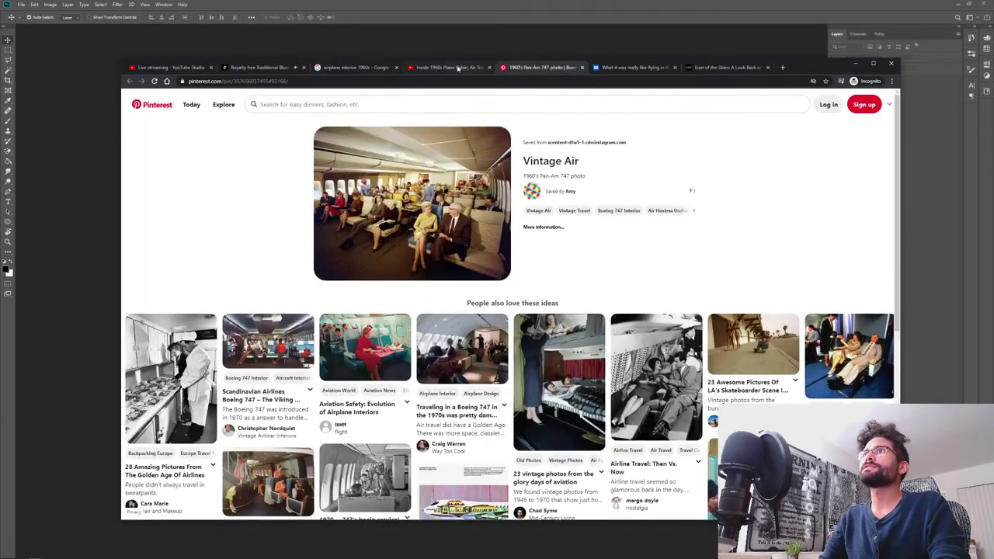
click(459, 67)
key(l)
key(l)
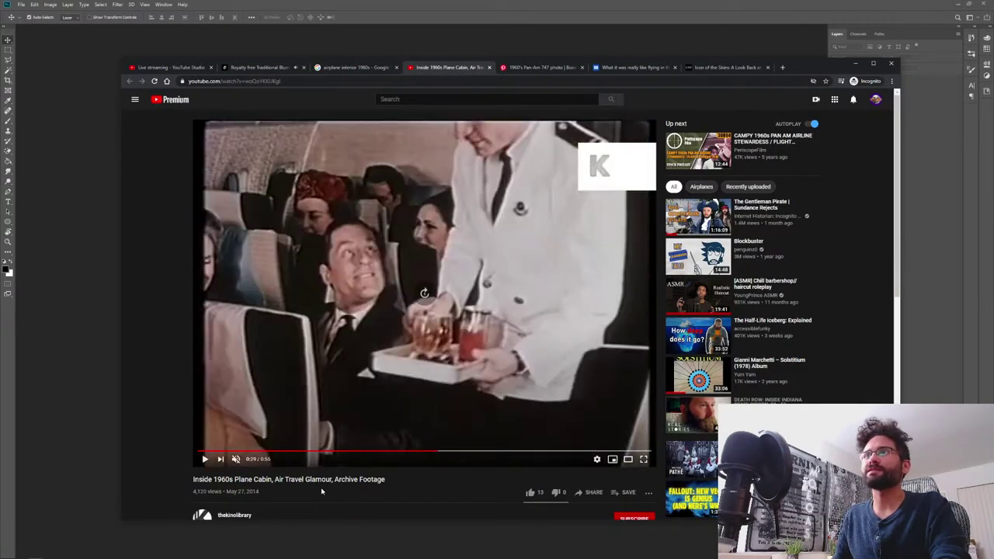
key(j)
key(j)
key(j)
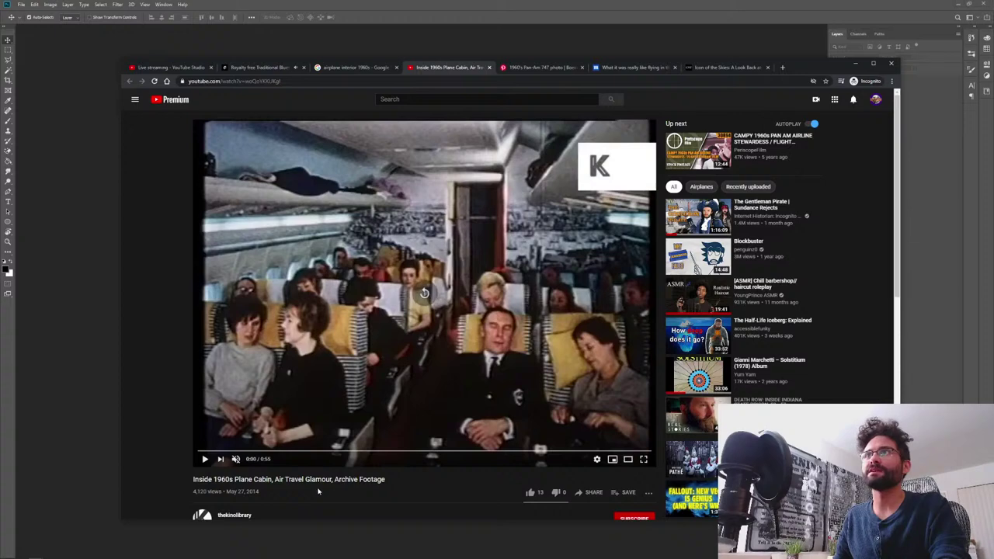
key(l)
key(l)
key(l)
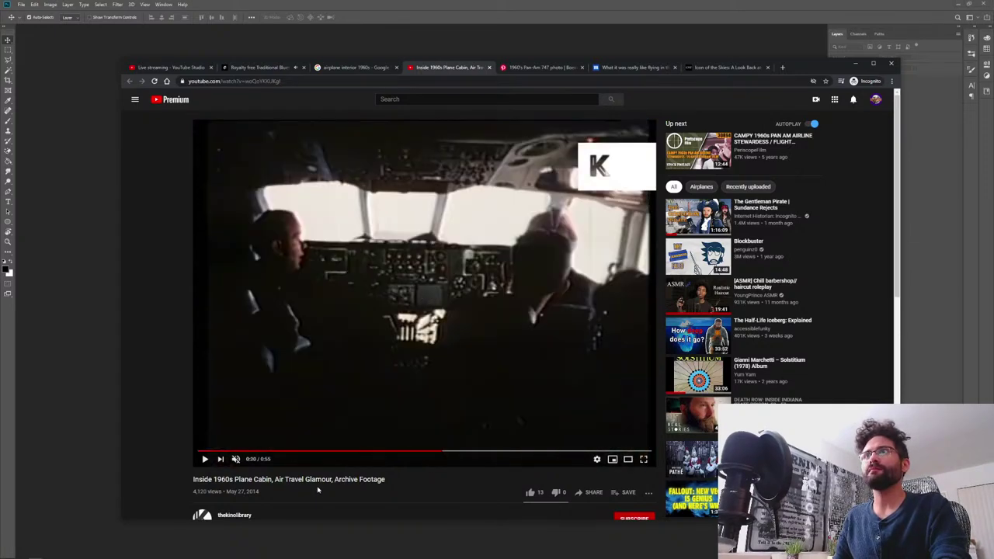
key(l)
key(l)
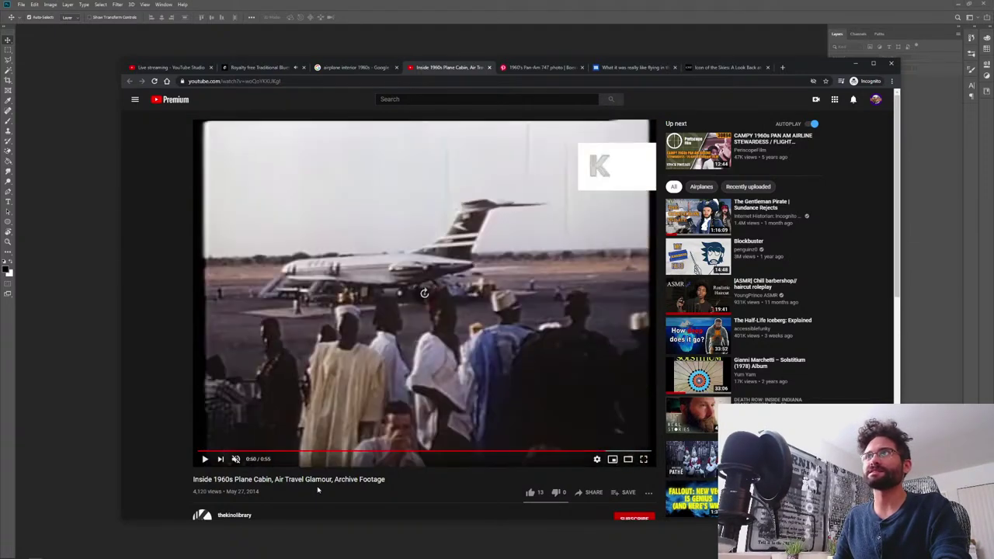
key(k)
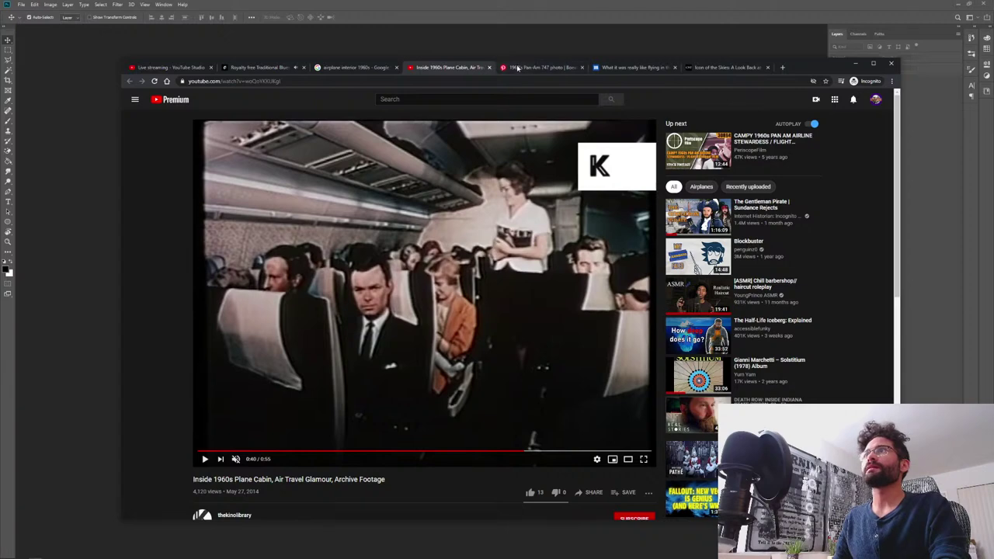
- Return to Pinterest's 1960's Pan-Am 747 photo and dismiss the sign-up prompt
click(519, 68)
click(482, 226)
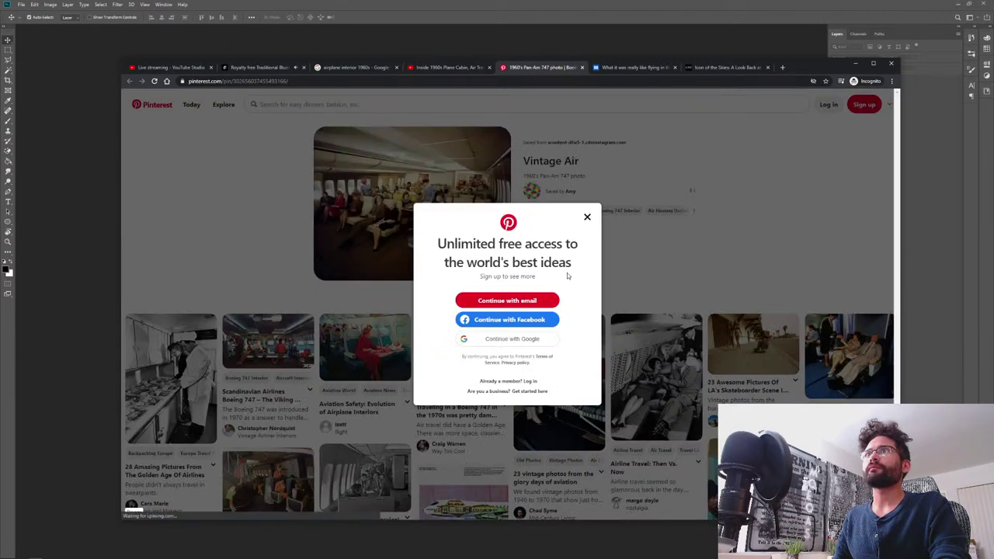
click(588, 216)
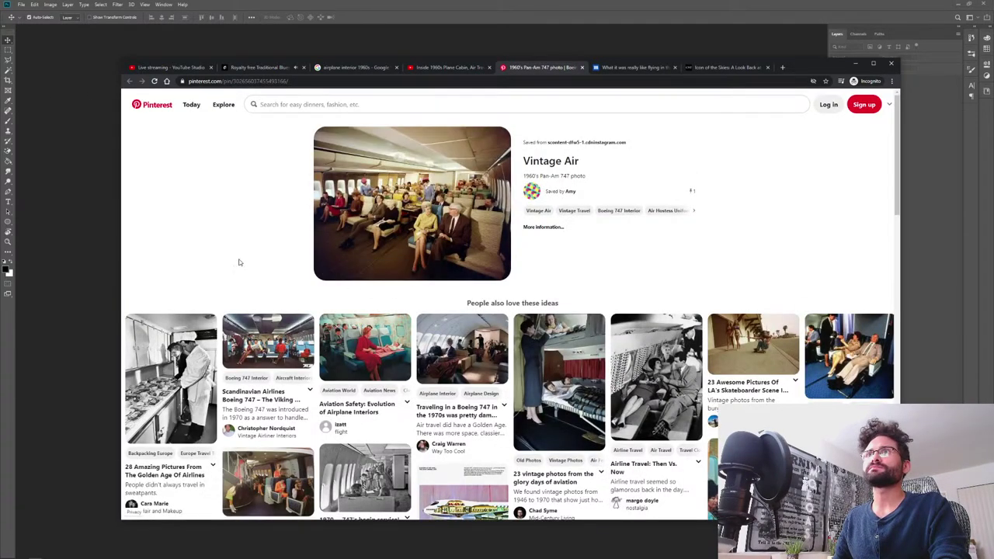
- Try to open the source image of Pinterest's 1960's Pan-Am 747 photo, and dismiss the sign-up prompt
click(347, 273)
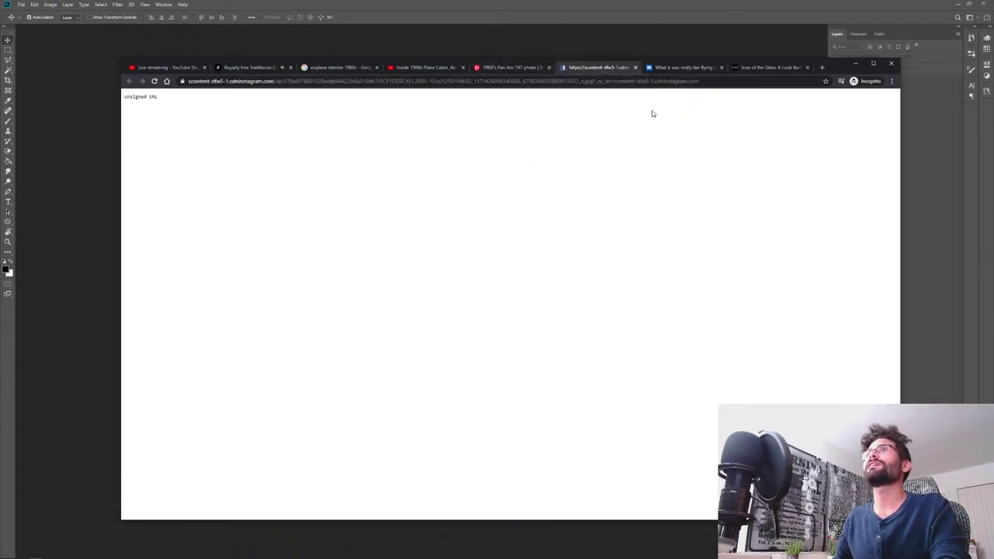
click(635, 68)
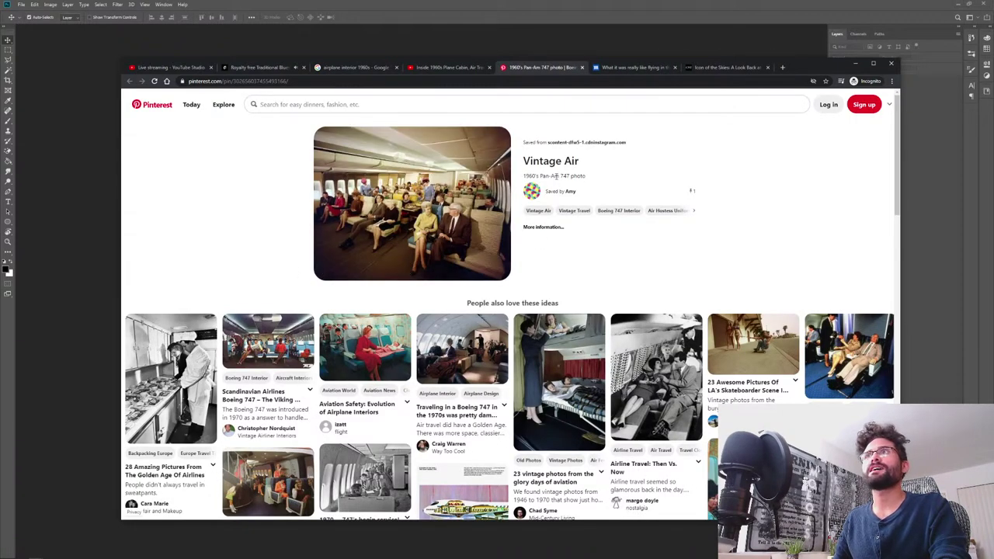
click(584, 143)
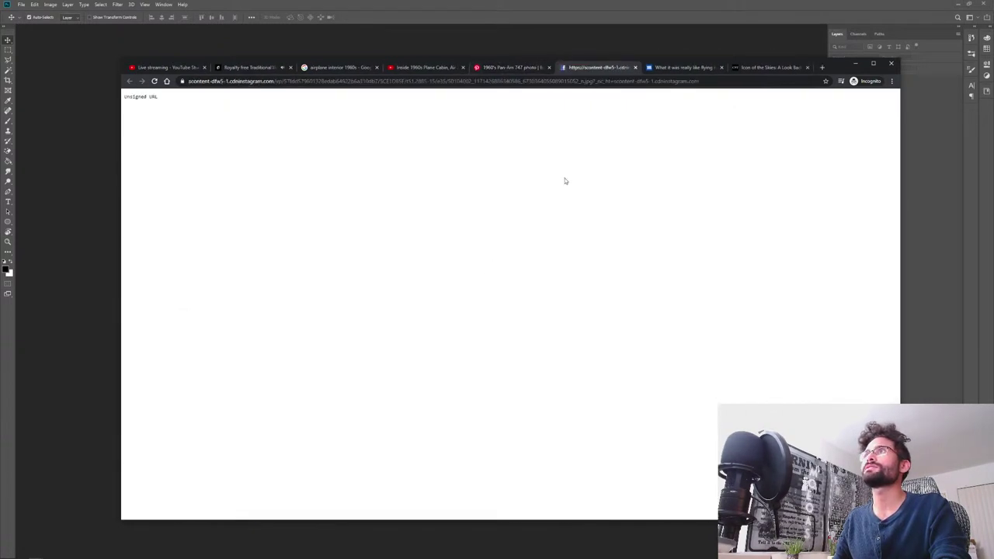
click(635, 68)
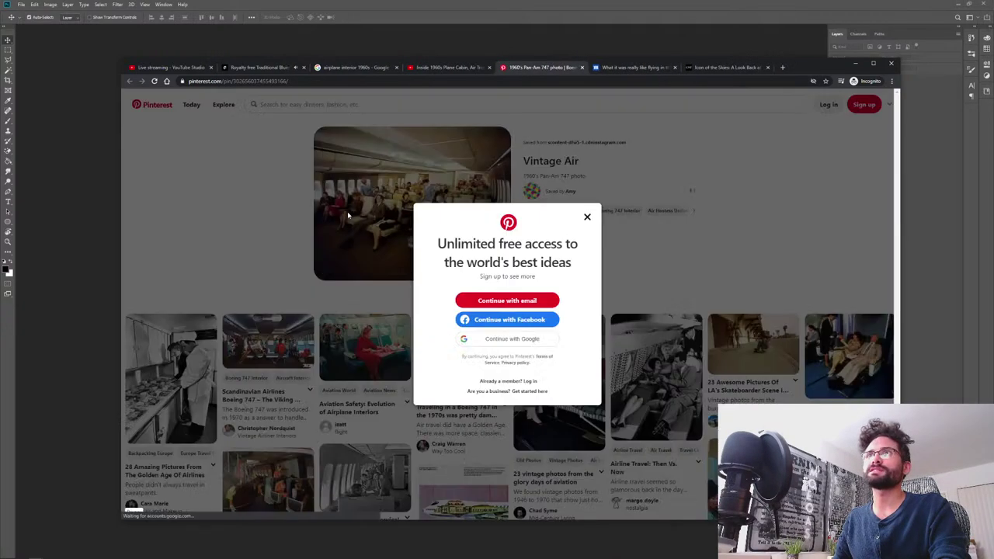
click(586, 218)
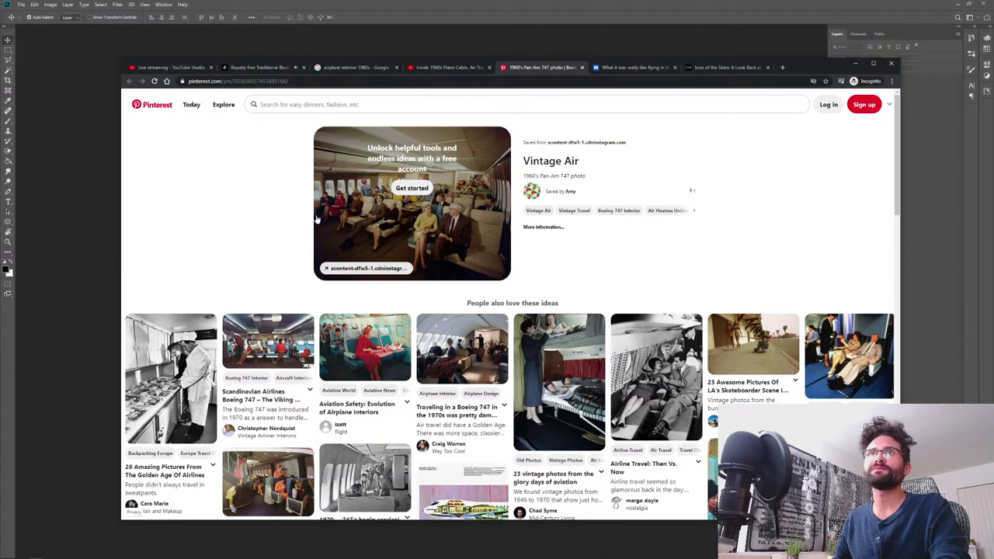
- Skim Pinterest's related vintage cabin photos and close the Pan-Am 747 photo page
scroll(262, 306, down, 2)
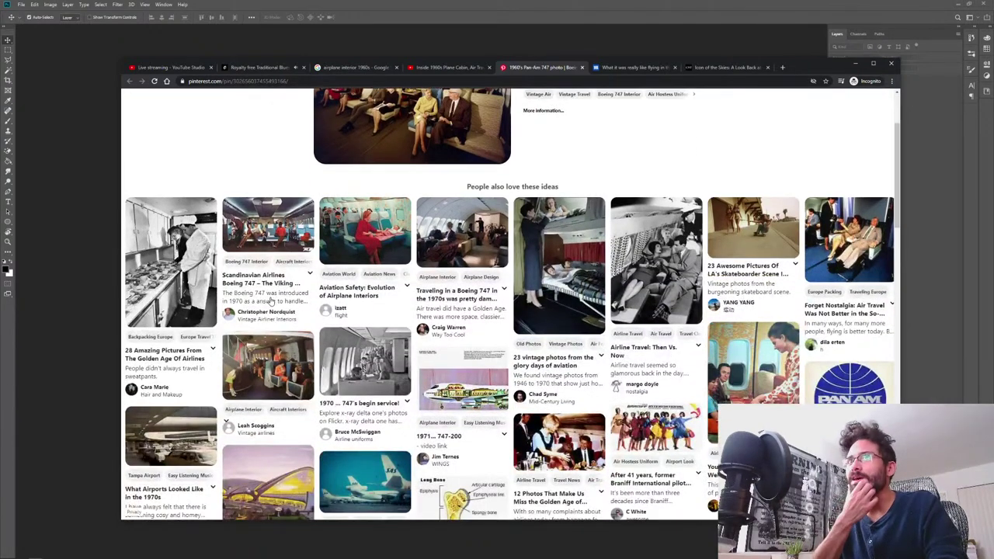
scroll(276, 280, up, 2)
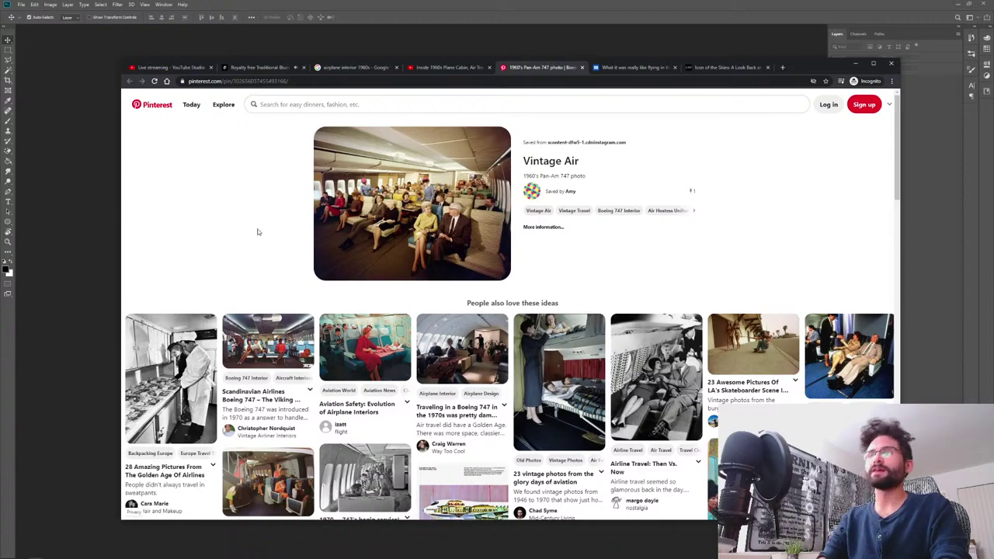
key(ctrl+w)
- Skim the Daily Mail article on flying in the 1960s and 70s for its cabin photos
scroll(416, 299, down, 5)
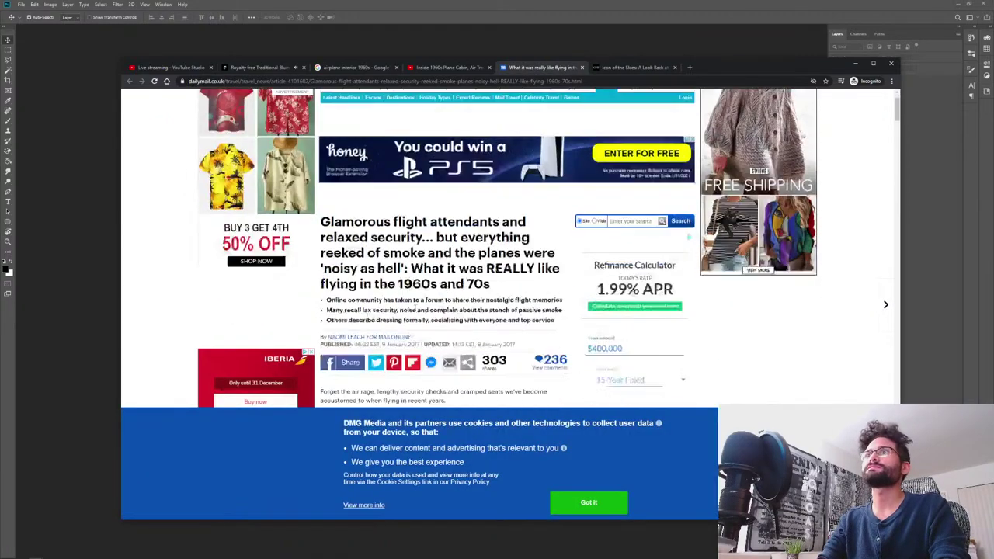
scroll(490, 378, down, 4)
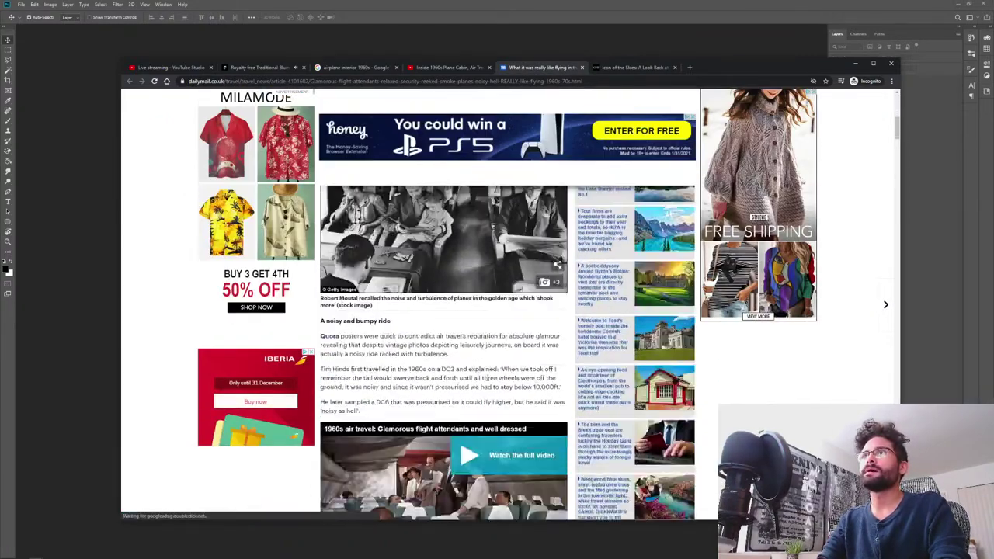
scroll(485, 377, up, 4)
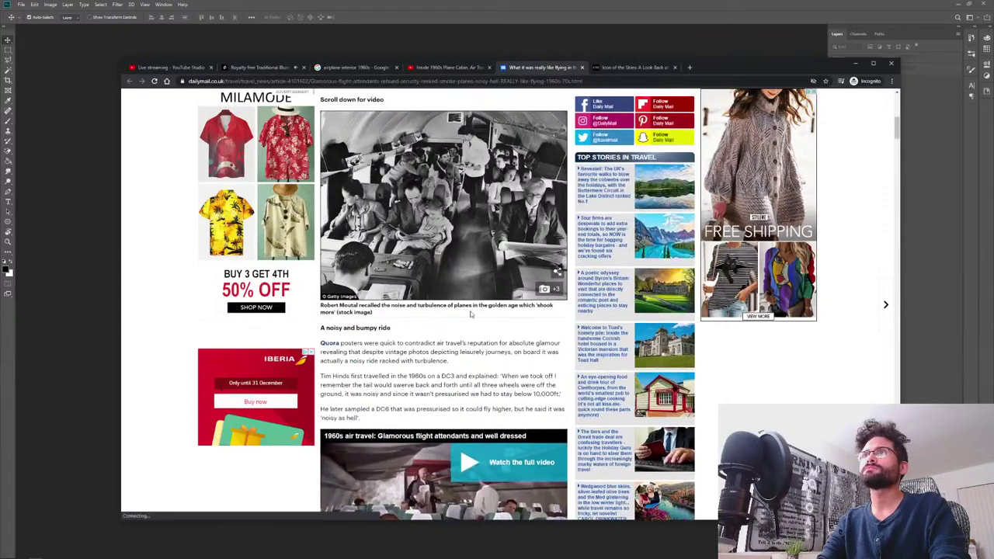
- Dismiss the promotional pop-up on Traveler's early Boeing 747 gallery and examine its photos for cabin interiors
key(ctrl+Tab)
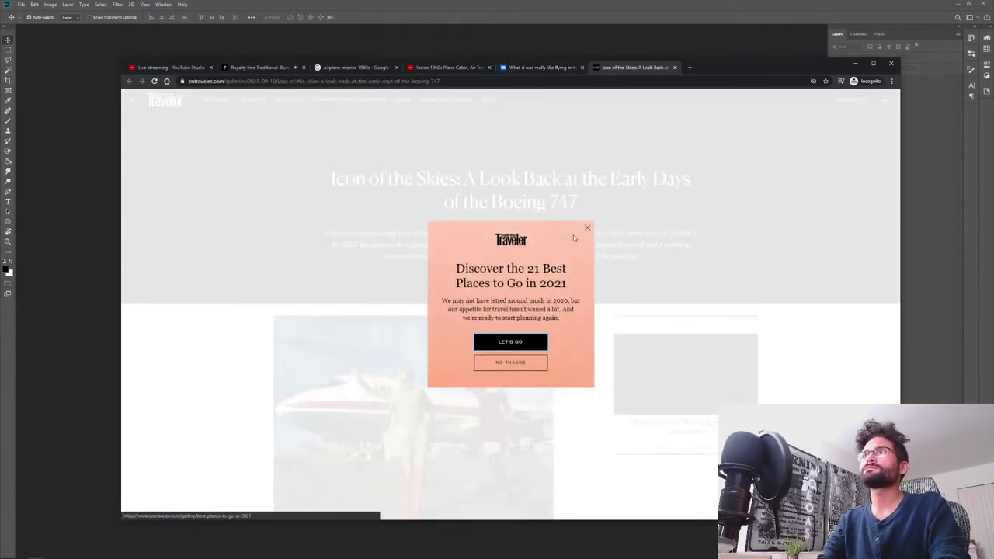
click(583, 231)
scroll(274, 384, down, 10)
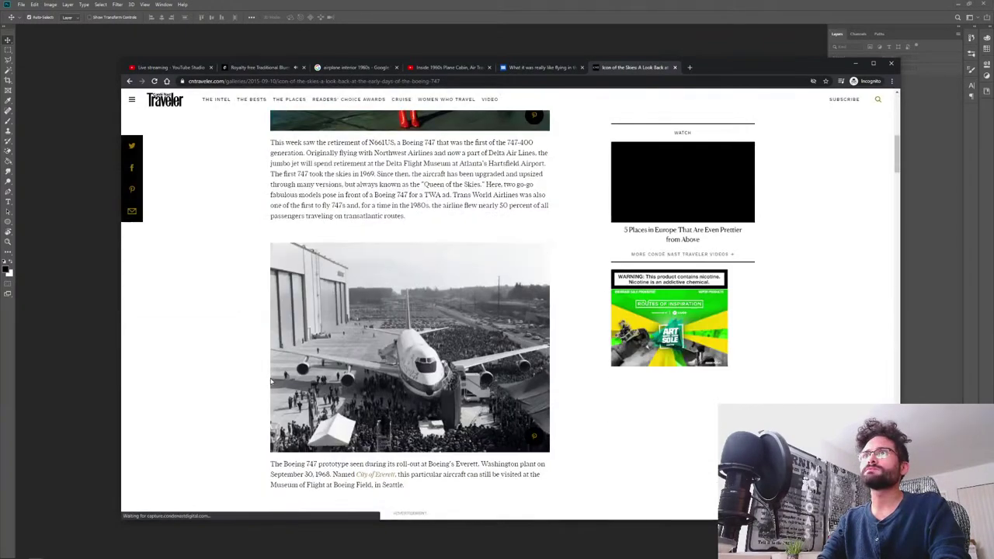
scroll(277, 387, down, 6)
scroll(277, 387, up, 3)
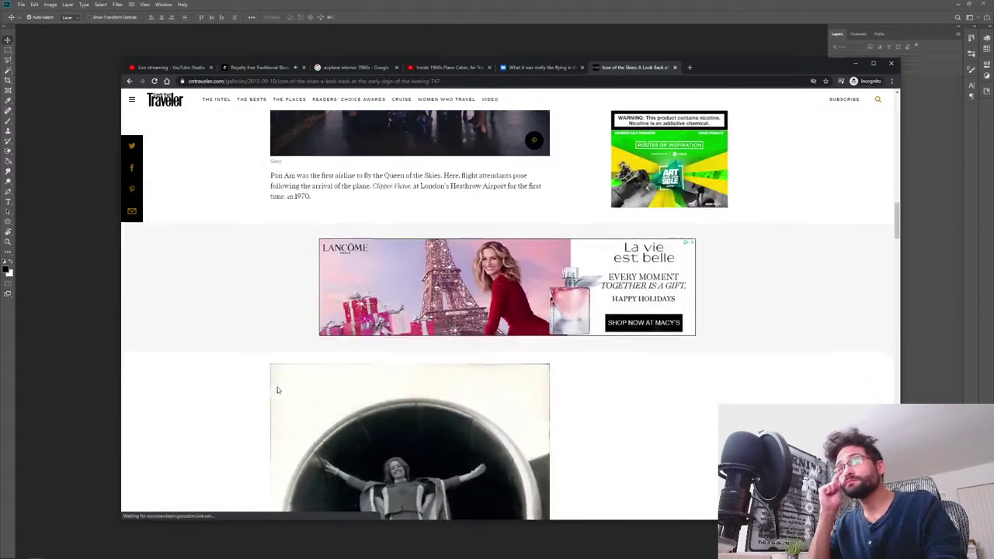
scroll(280, 391, down, 4)
scroll(282, 394, down, 6)
scroll(281, 389, up, 2)
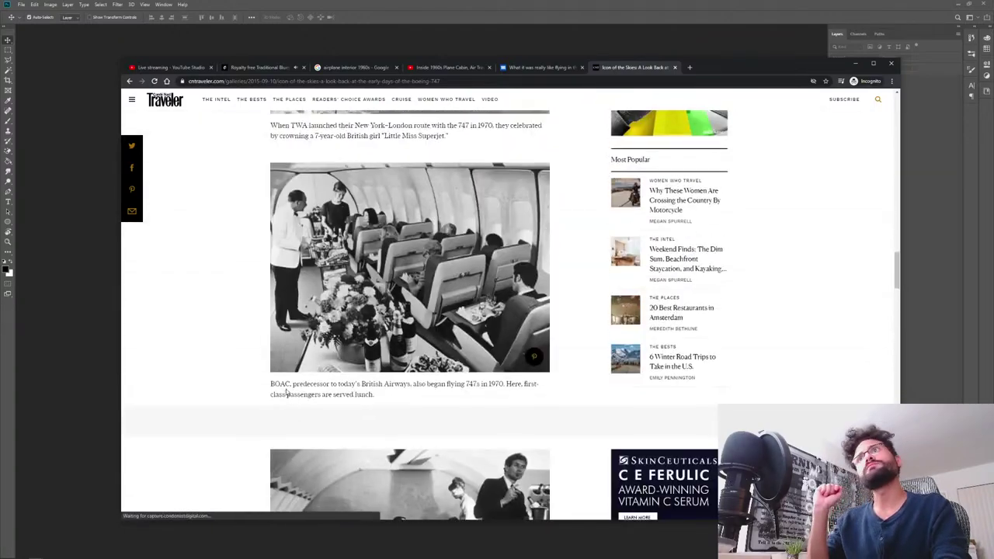
scroll(279, 375, down, 3)
scroll(280, 375, down, 10)
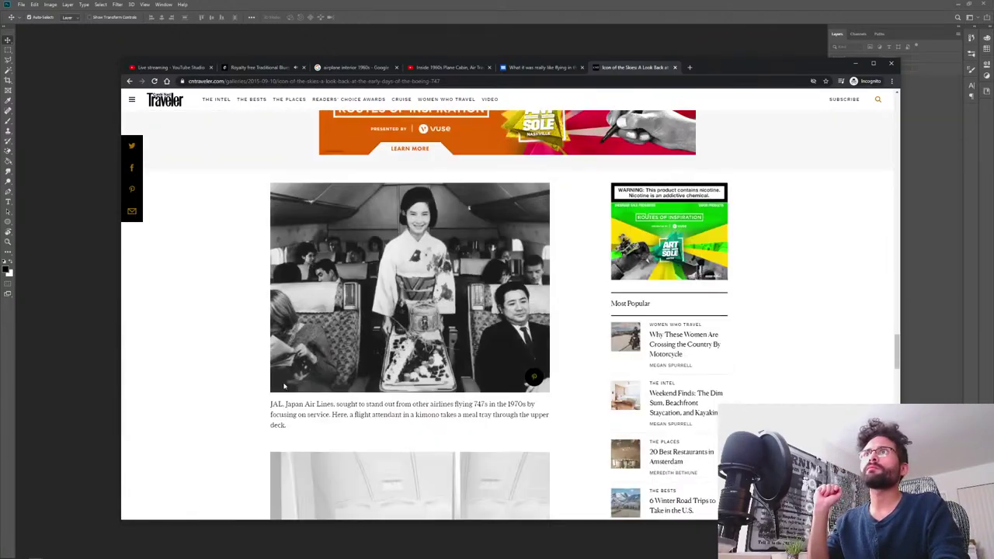
scroll(285, 386, down, 8)
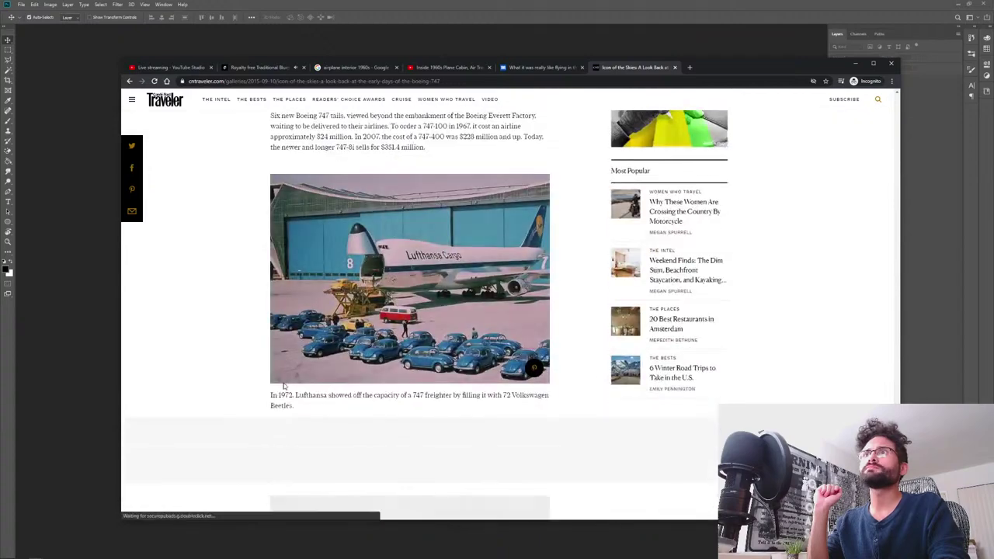
- Return to the "airplane interior 1960s" image results and preview Airbus's A380 passenger cabin
click(449, 68)
click(540, 68)
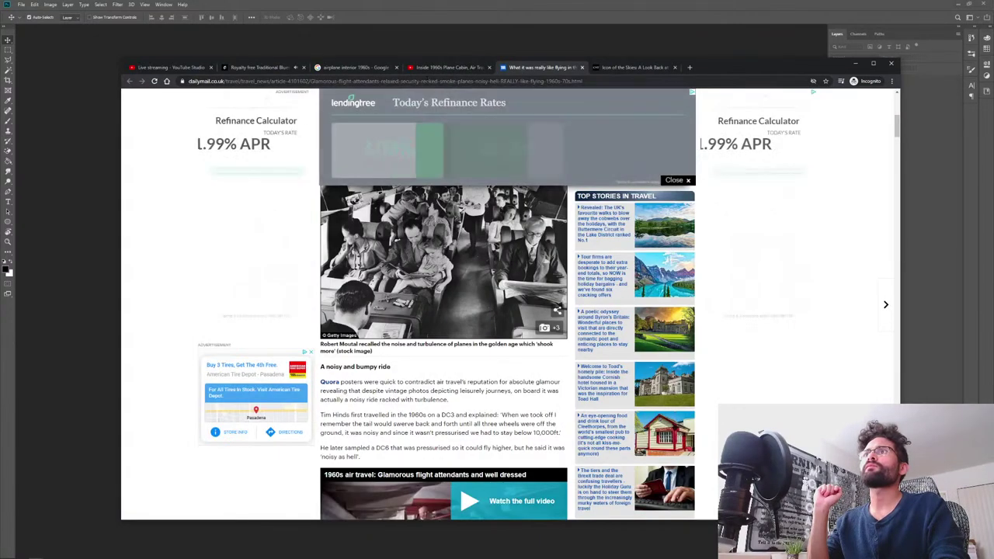
click(353, 68)
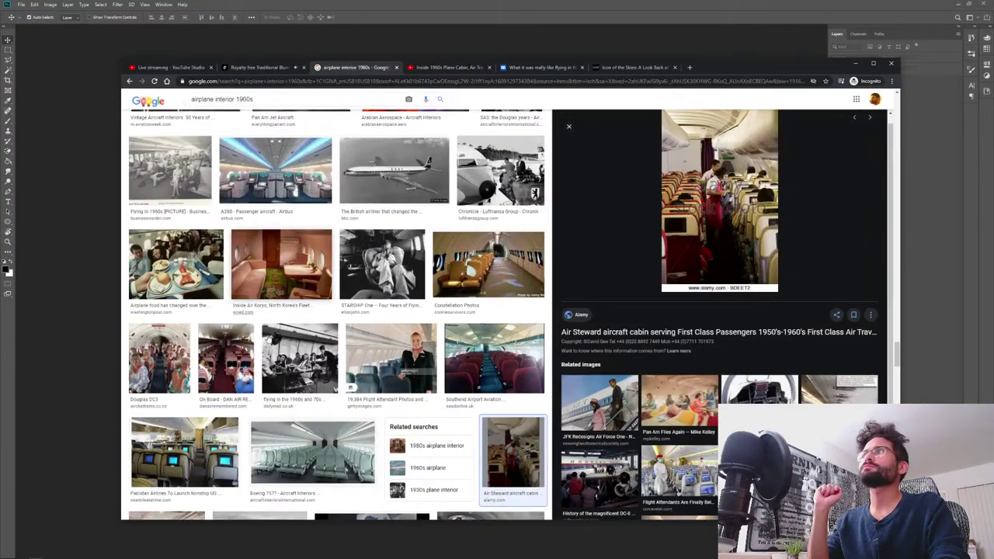
scroll(314, 420, down, 5)
click(317, 380)
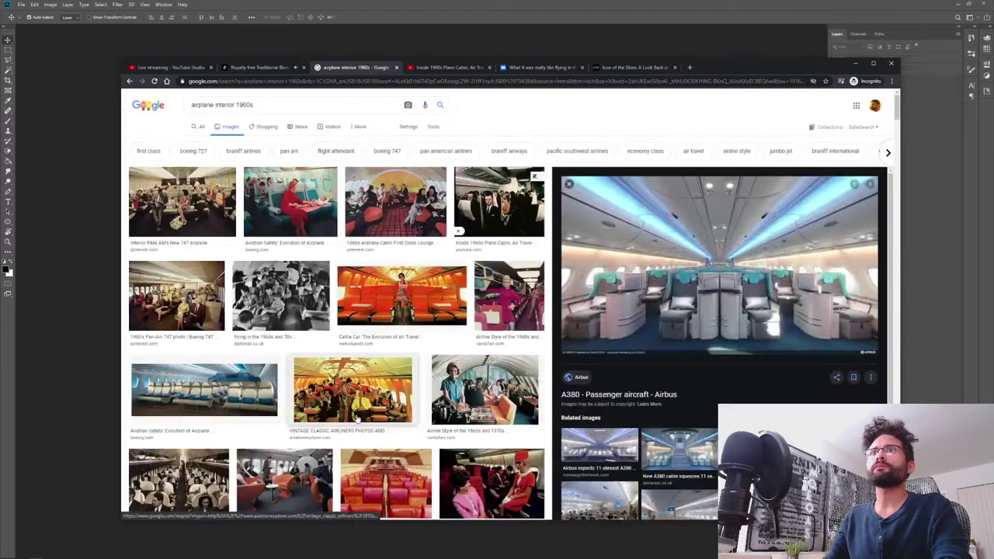
- Browse the image results and preview Pinterest's Continental Airlines DC-10 First Class photo
scroll(373, 411, down, 2)
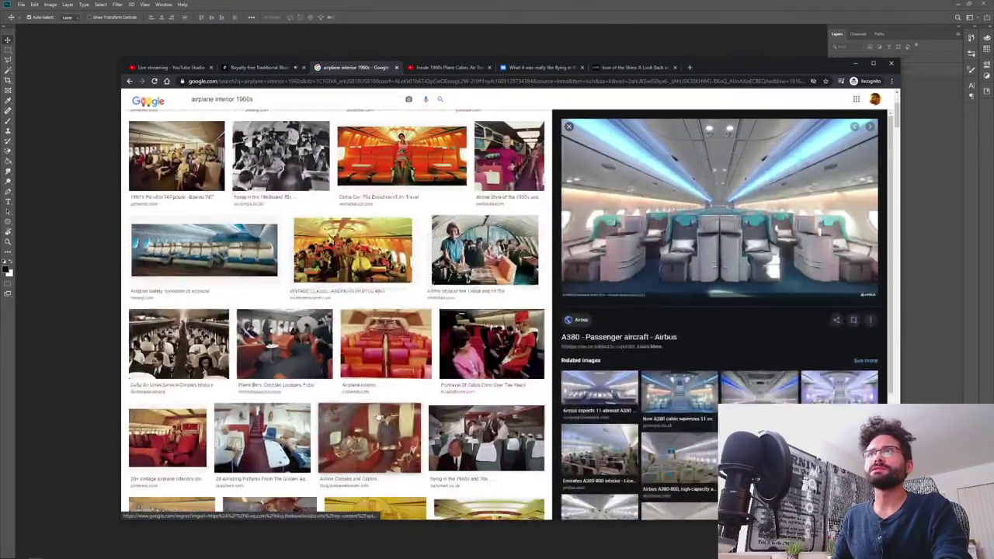
scroll(379, 417, down, 1)
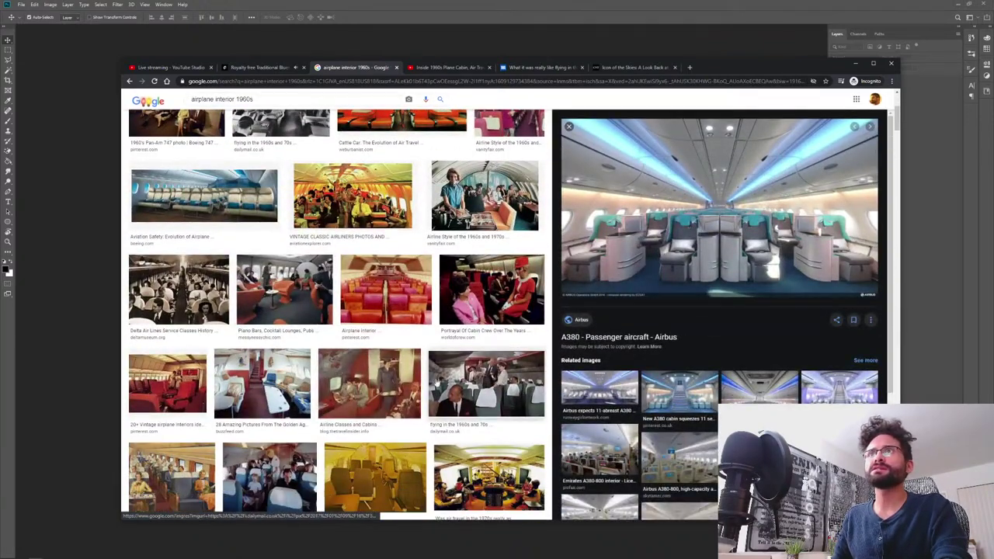
scroll(267, 424, down, 2)
scroll(372, 457, down, 2)
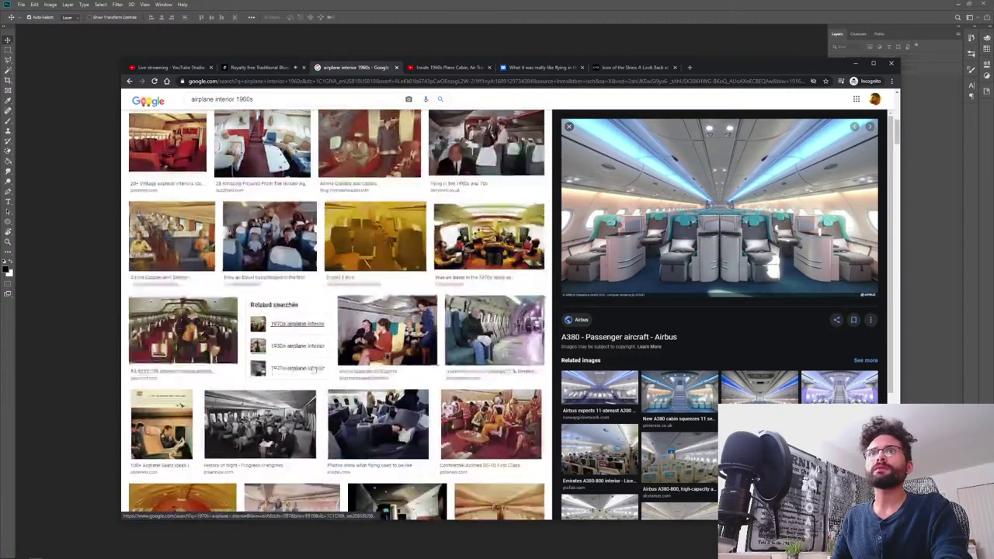
scroll(372, 457, down, 1)
click(491, 354)
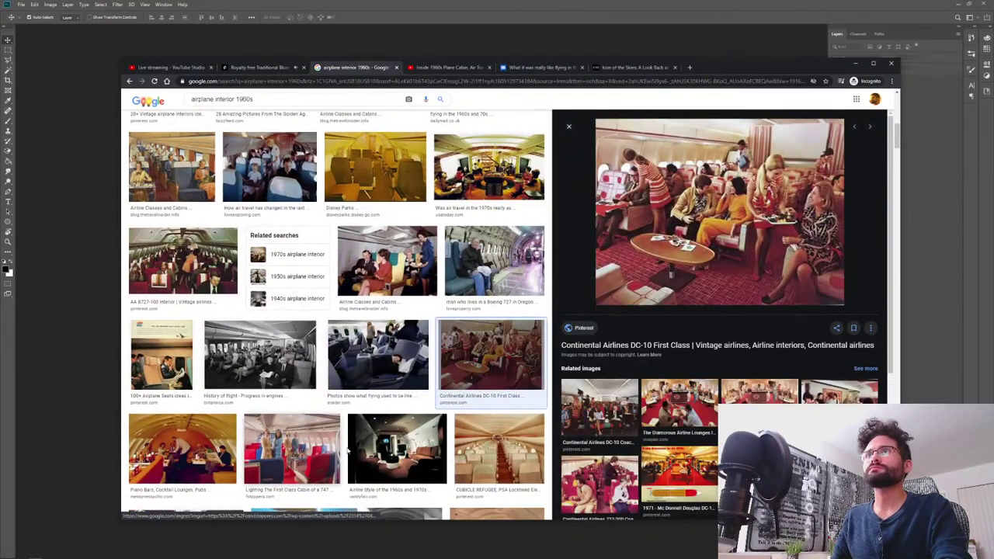
- Preview Britannica's black-and-white "History of flight" cabin photo, open its source article in a new tab, and dismiss the newsletter prompt
scroll(353, 451, down, 3)
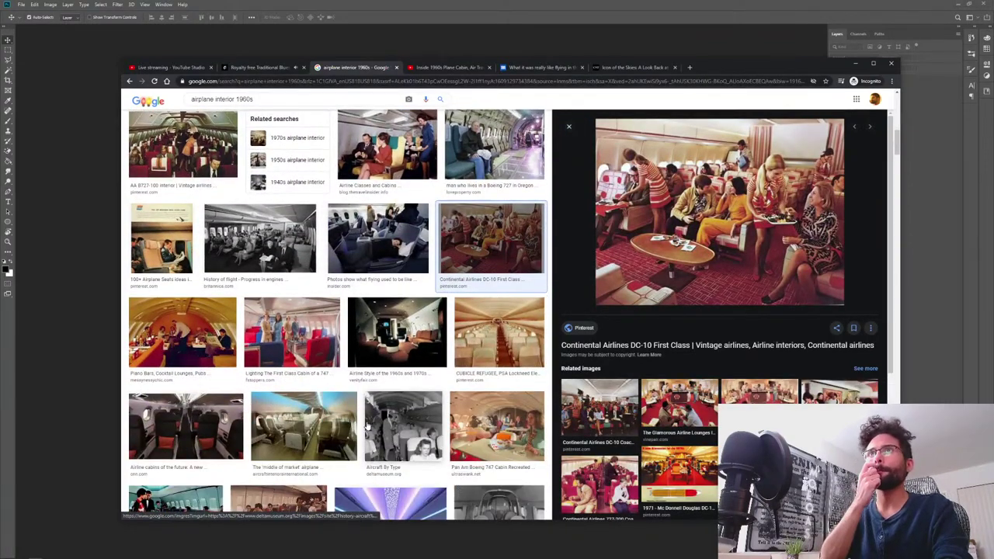
click(287, 228)
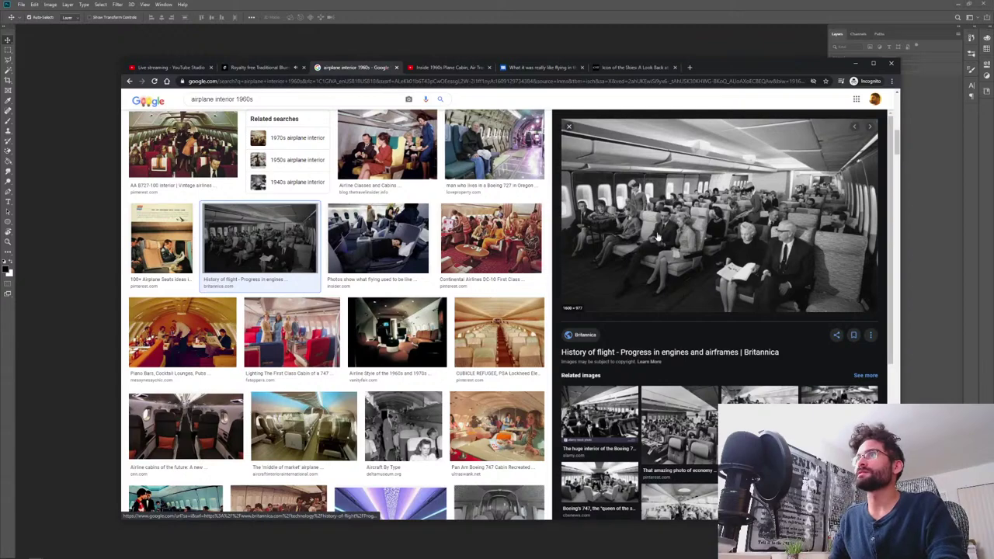
middle_click(607, 119)
click(458, 68)
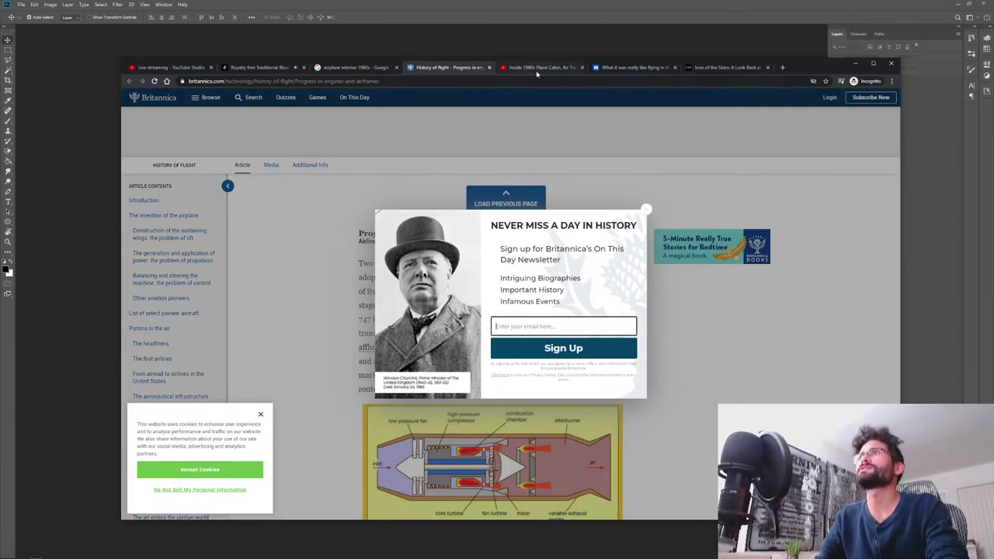
click(537, 69)
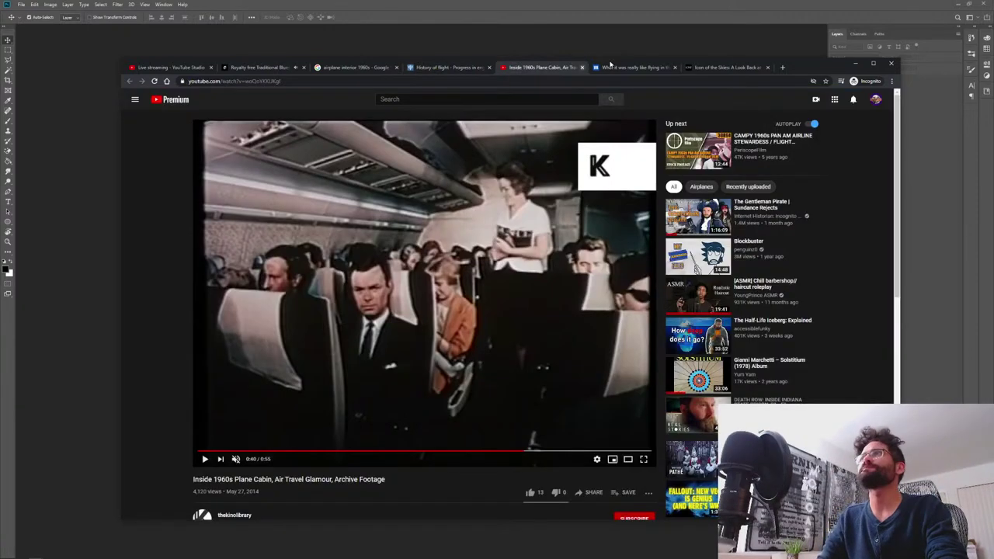
click(449, 67)
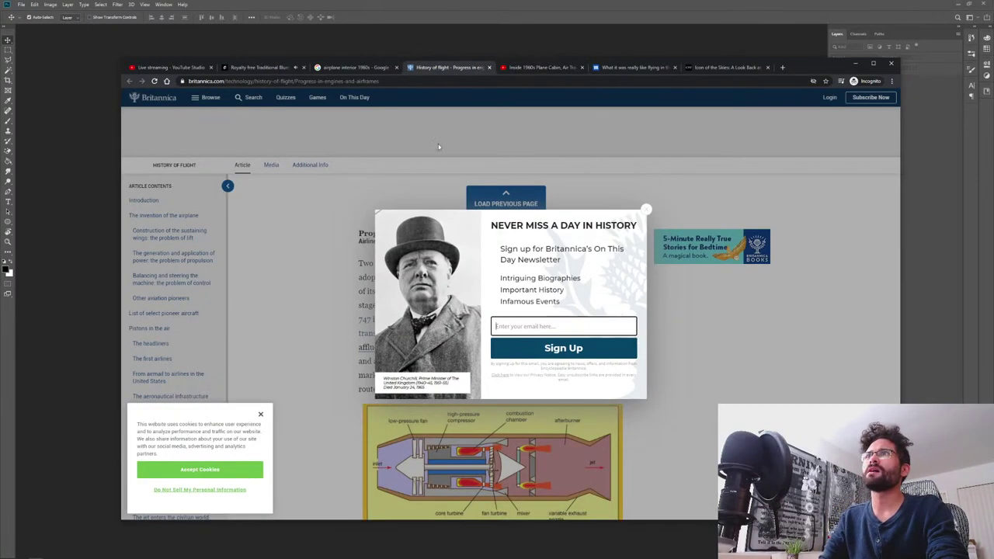
click(645, 212)
- Find the Boeing 747 interior photo in the Britannica article, enlarge it, and open the image in a new tab
scroll(272, 333, down, 3)
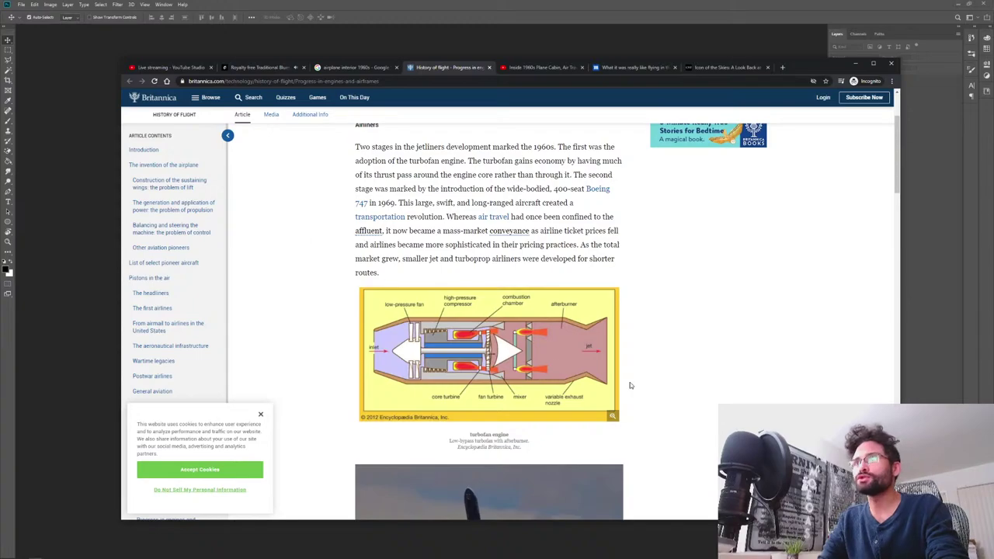
scroll(330, 437, down, 3)
scroll(349, 393, down, 2)
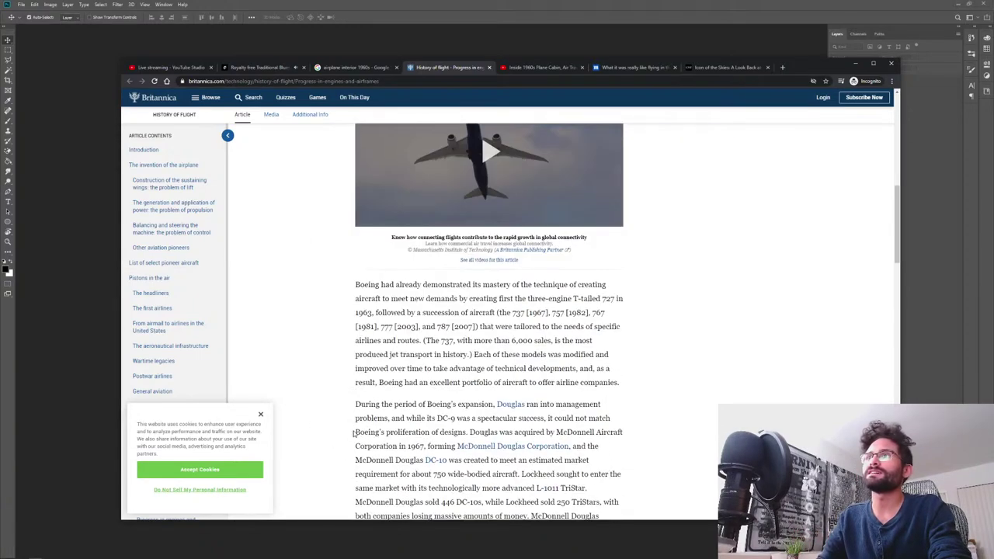
scroll(354, 433, down, 12)
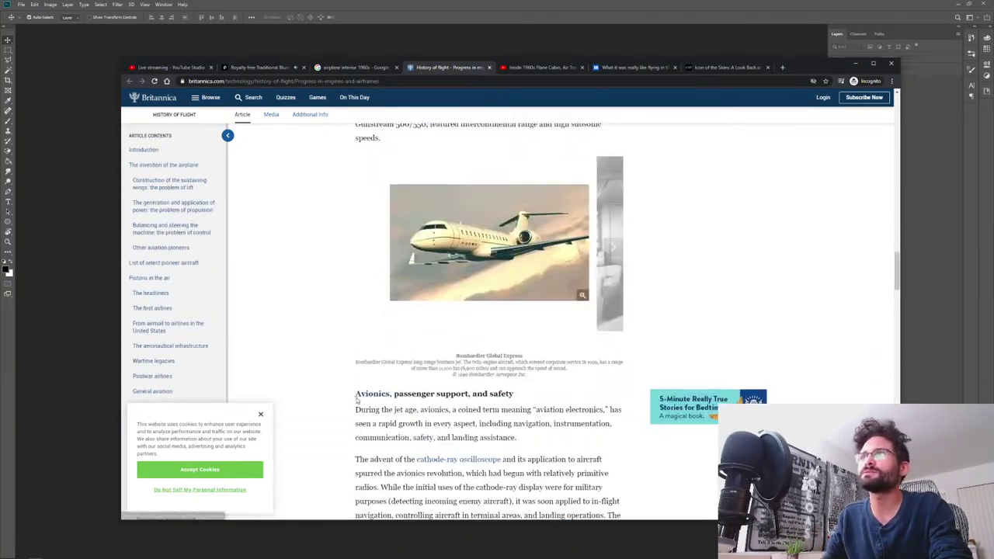
scroll(358, 399, down, 10)
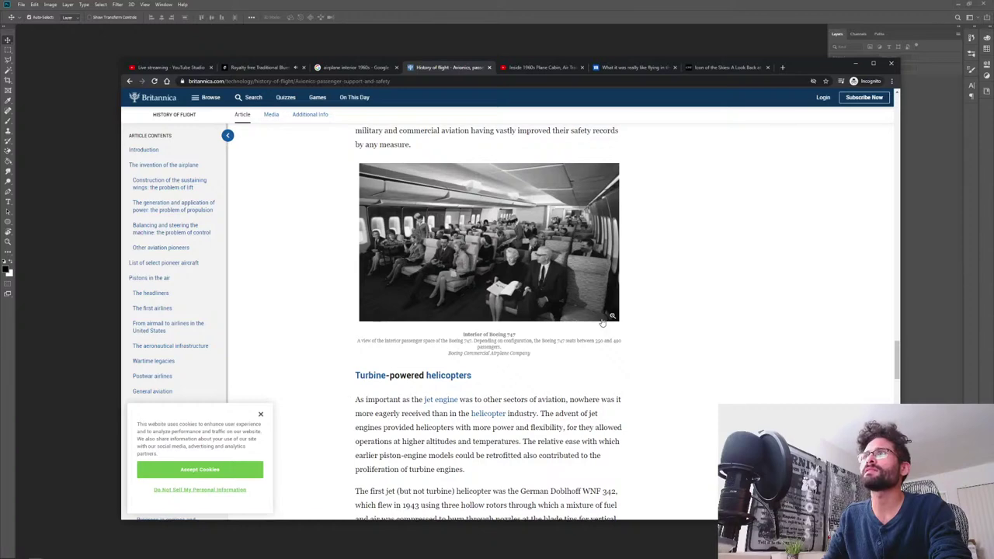
click(612, 316)
right_click(481, 269)
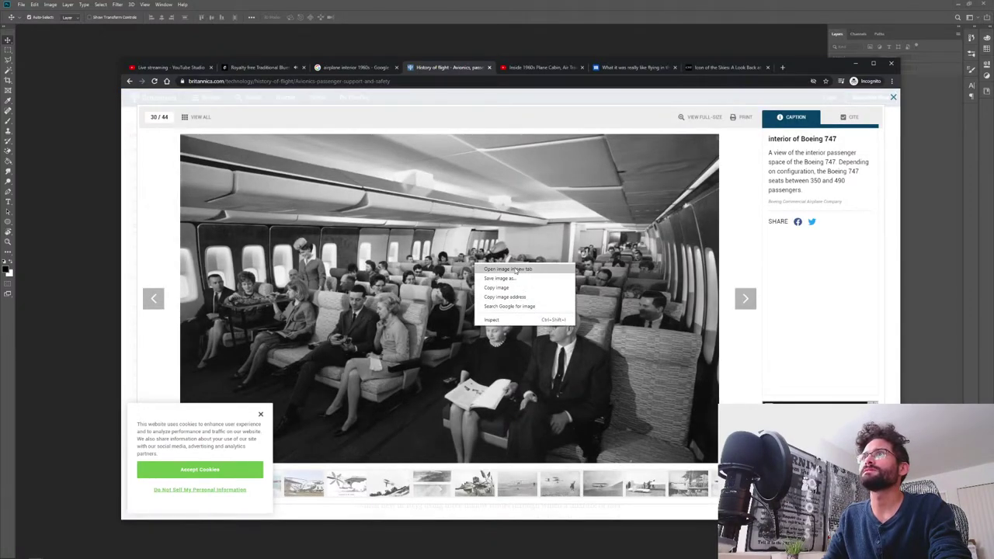
click(516, 269)
- Browse the Britannica gallery images following the Boeing 747 interior and close the article's tab
click(743, 300)
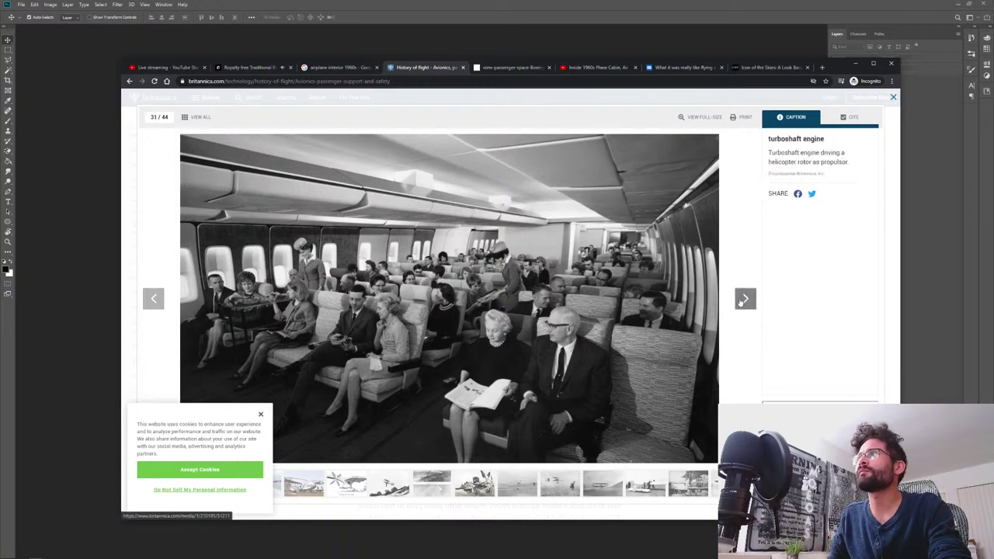
click(744, 300)
click(743, 300)
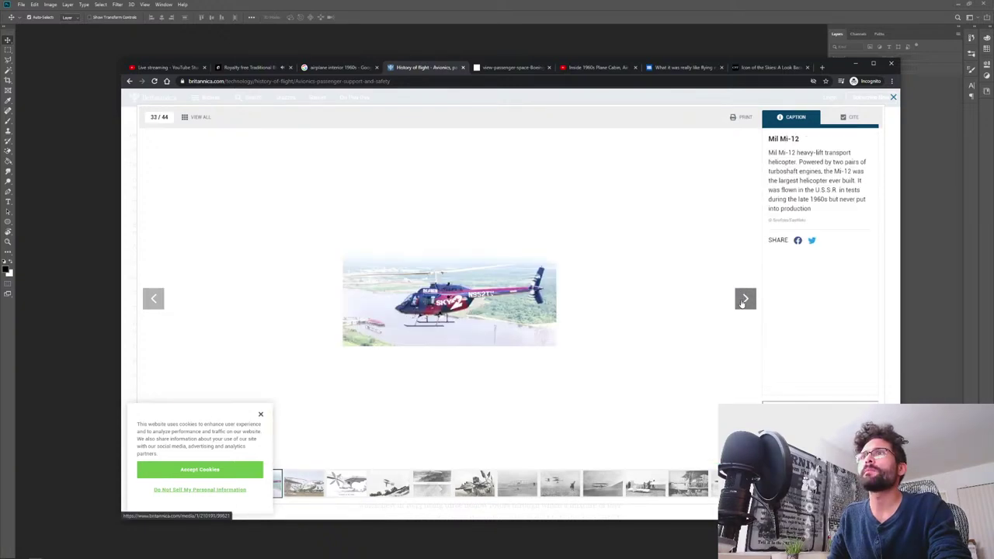
click(154, 299)
click(154, 300)
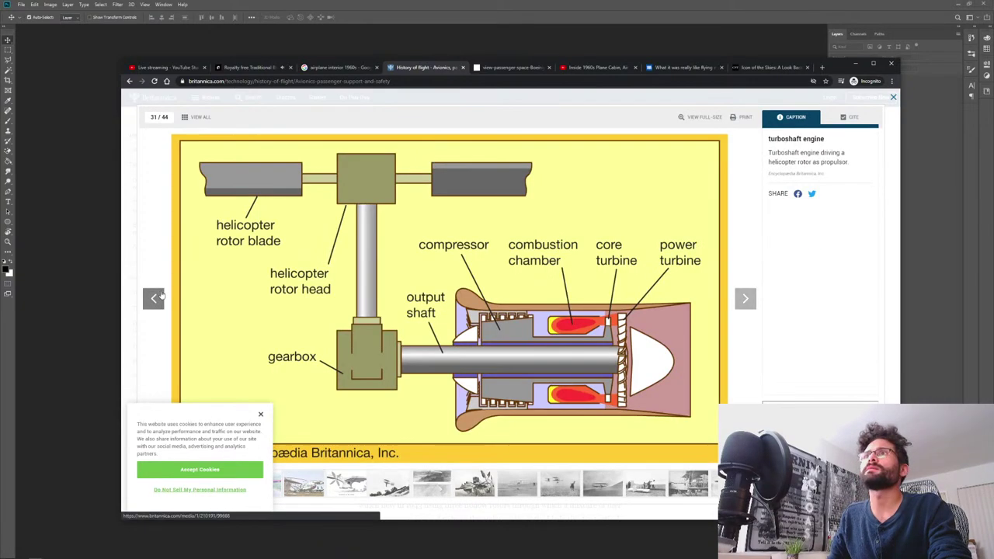
middle_click(446, 69)
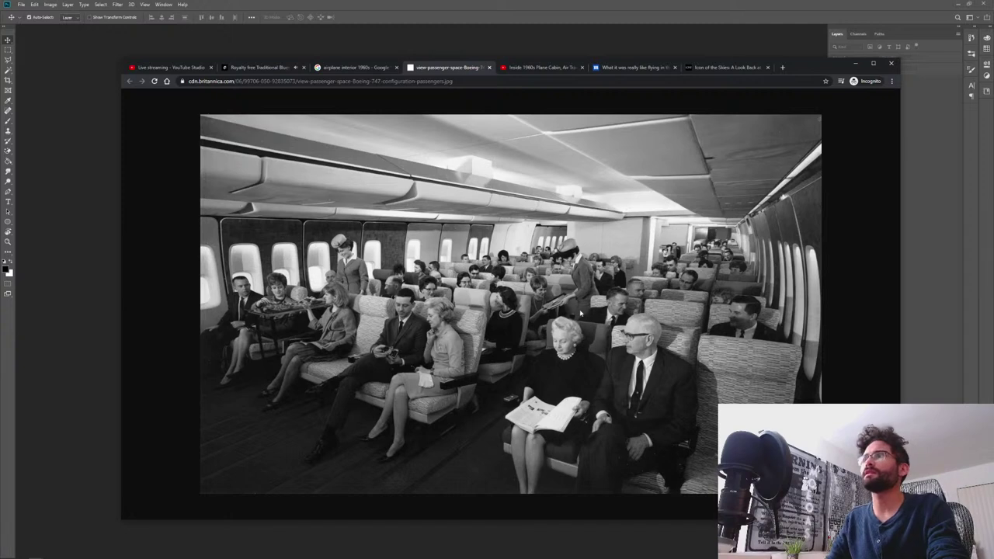
- Save the Boeing 747 cabin image into a new folder named "airplane" inside the spy game's "reference images" folder
right_click(500, 266)
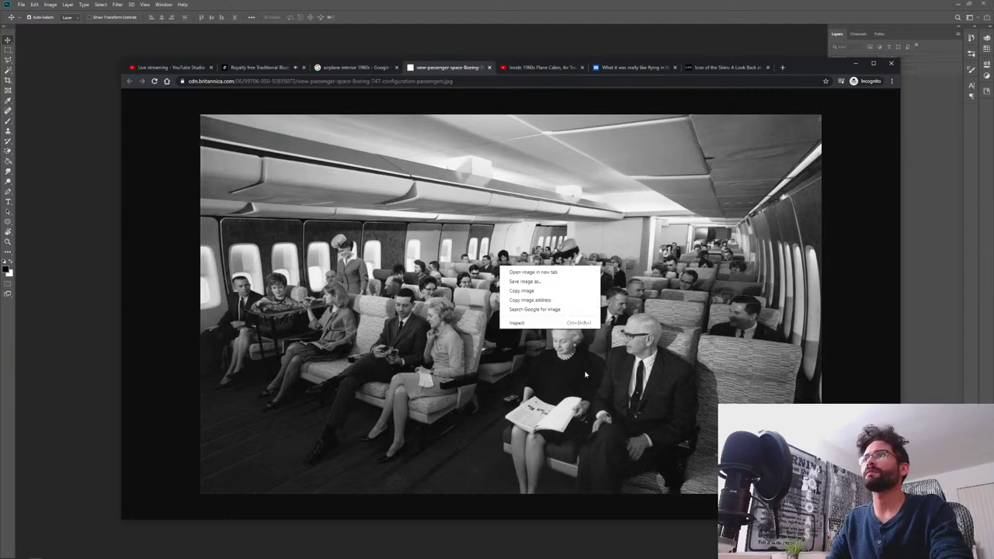
click(525, 282)
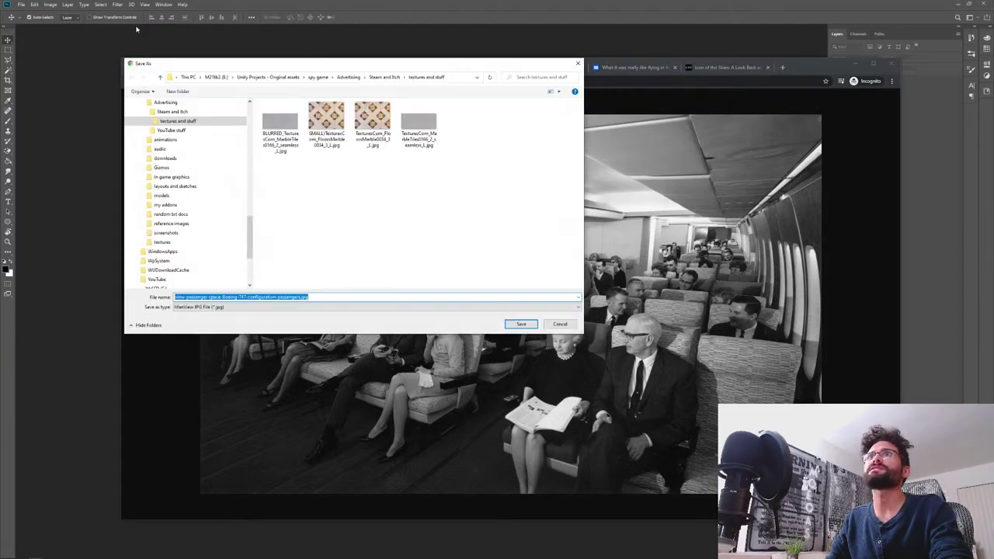
scroll(191, 202, up, 3)
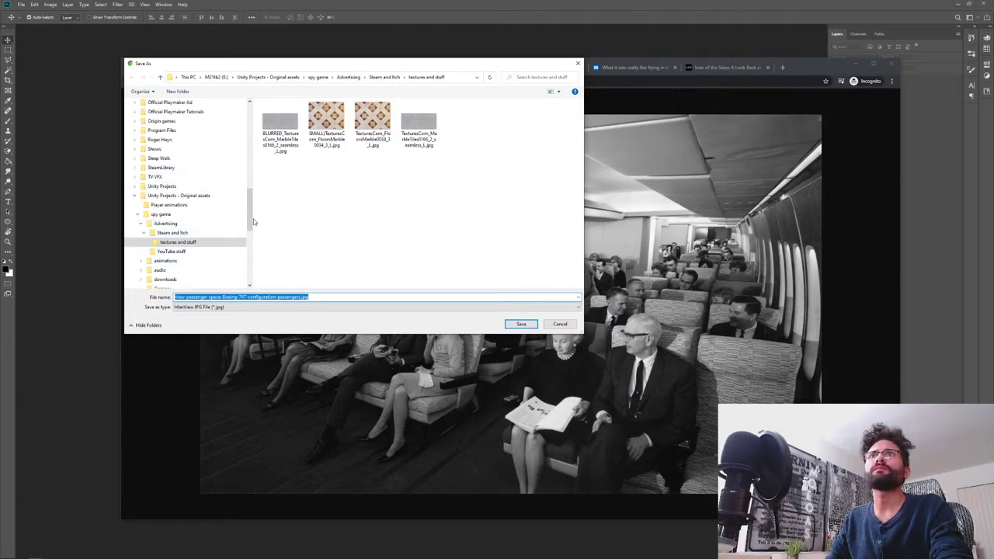
scroll(233, 219, down, 3)
click(171, 279)
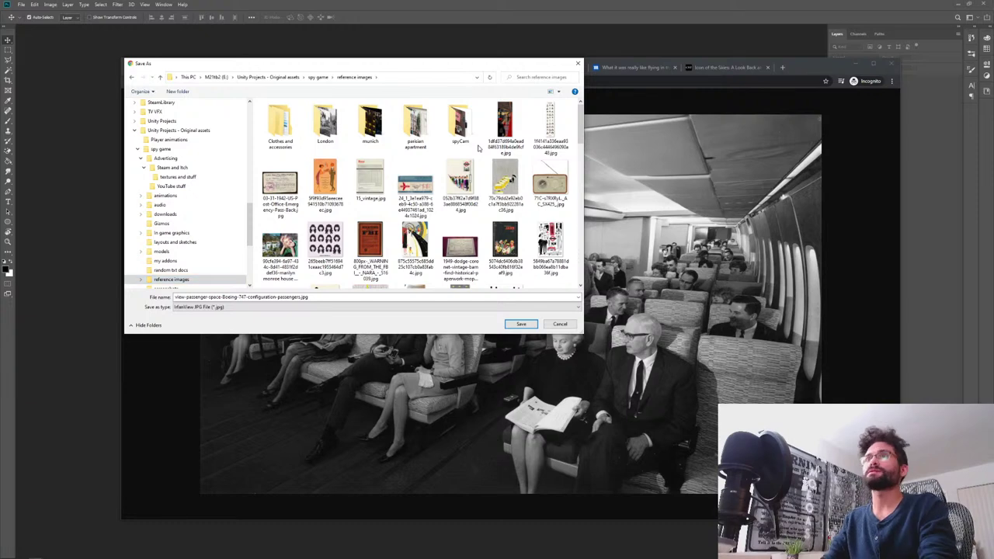
key(ctrl+shift+n)
text(airplane)
key(Return)
key(Return)
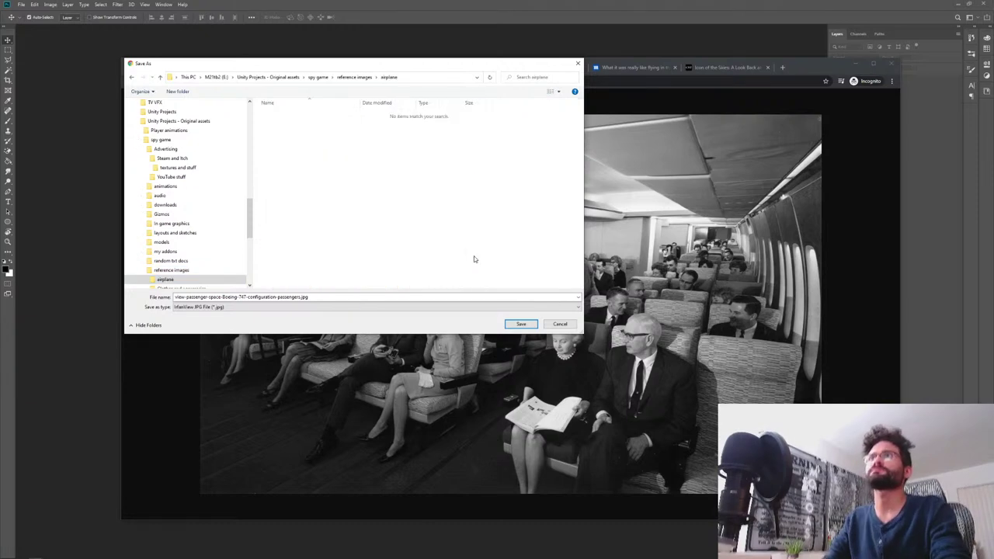
click(522, 324)
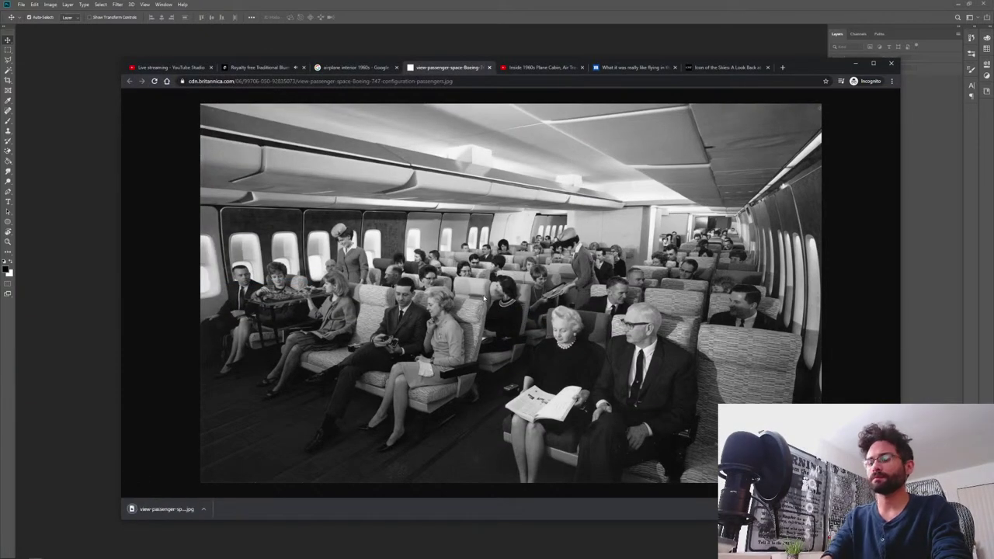
- Close the 747 image and the 1960s plane cabin video, and skim Condé Nast Traveler's "Icon of the Skies" article
key(ctrl+w)
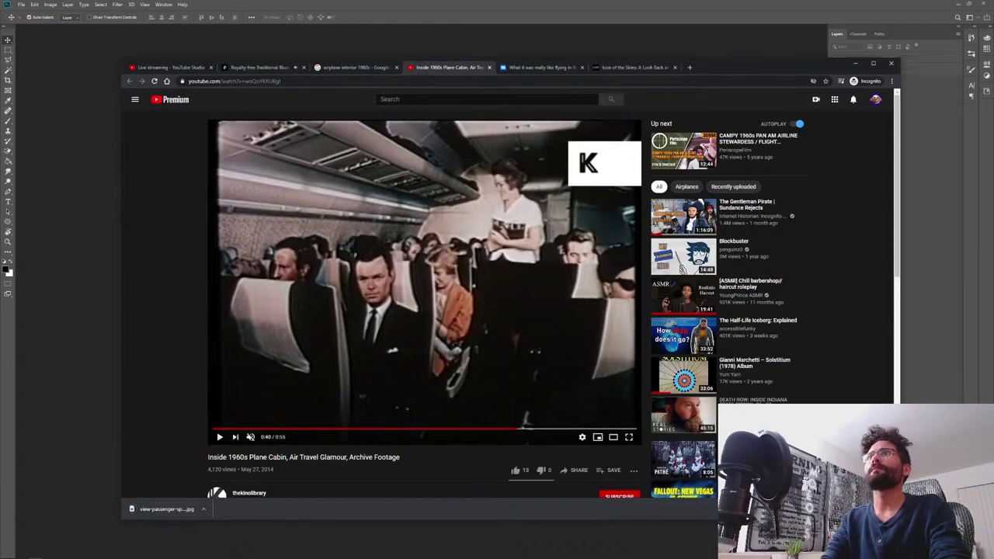
key(ctrl+w)
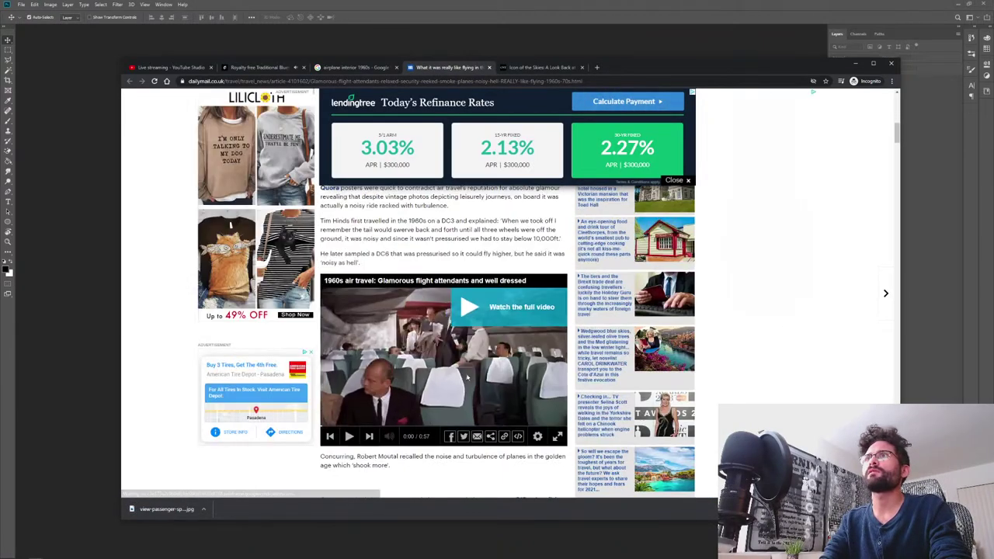
key(ctrl+Tab)
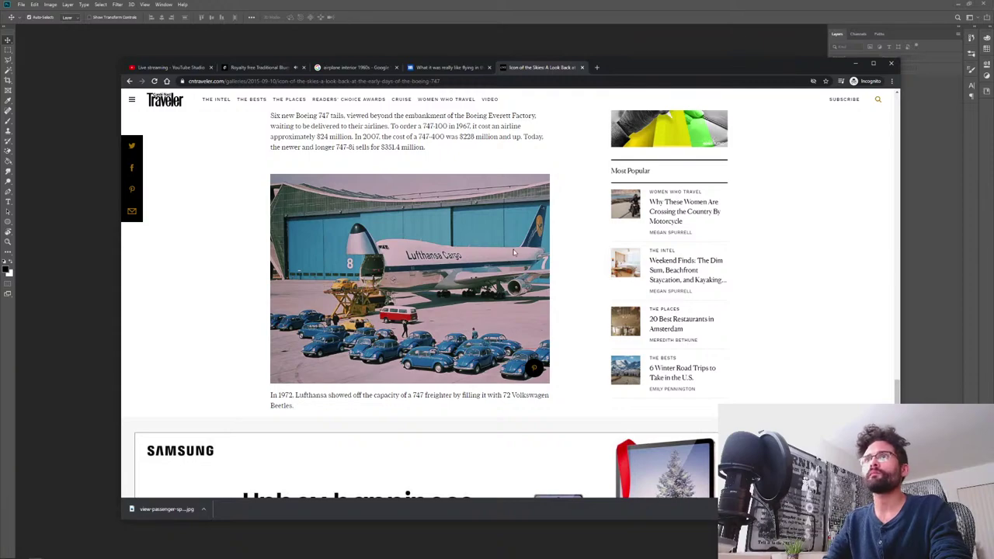
scroll(514, 253, down, 15)
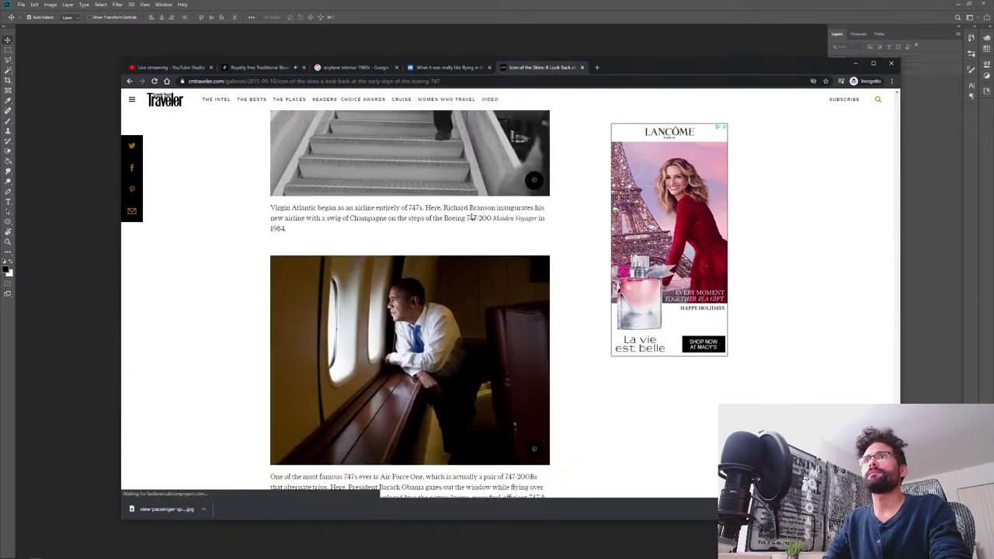
scroll(489, 262, down, 6)
key(Home)
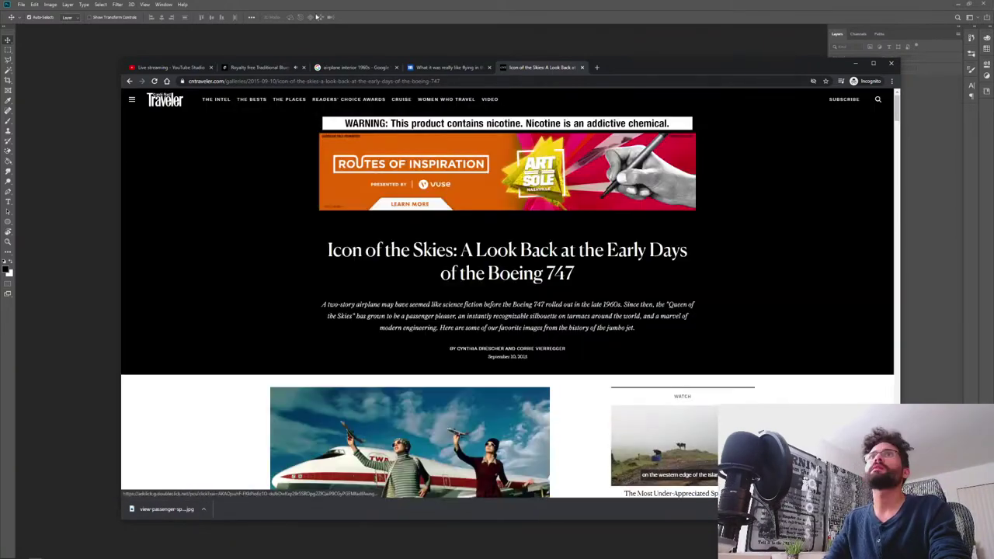
- Switch to Cinema 4D, replace the open scene with a fresh untitled one, and resize and re-maximize the window to redraw the viewport
click(419, 17)
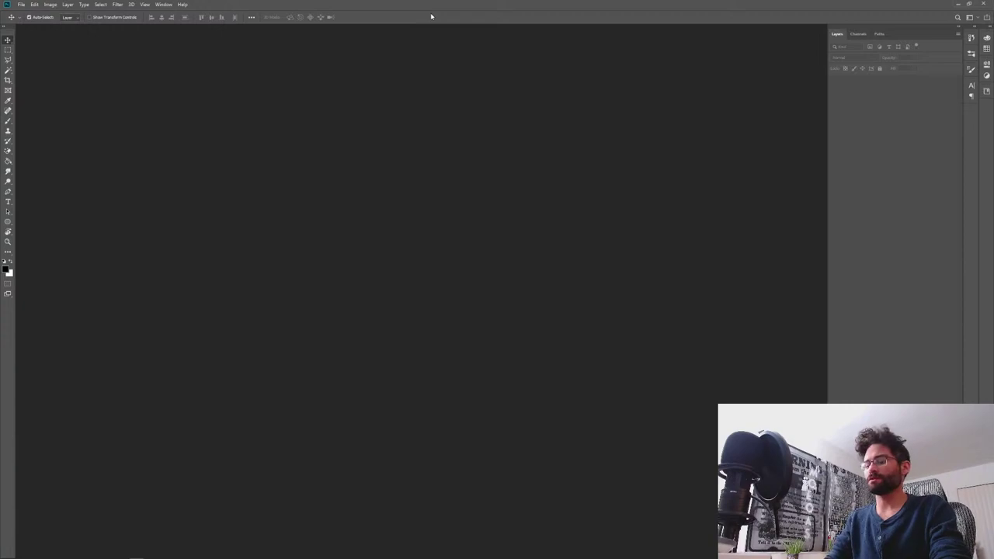
key(alt+Tab)
key(Down)
key(Left)
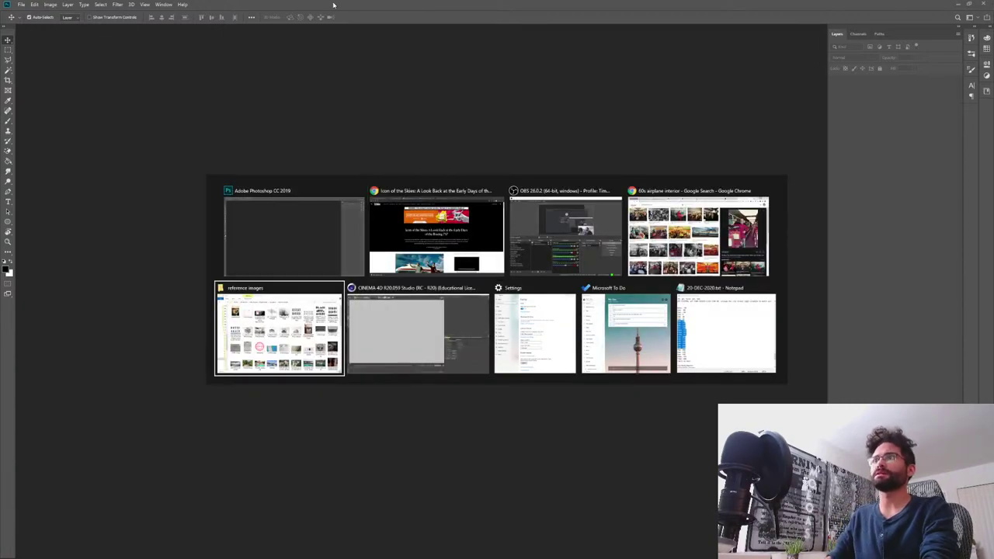
key(Right)
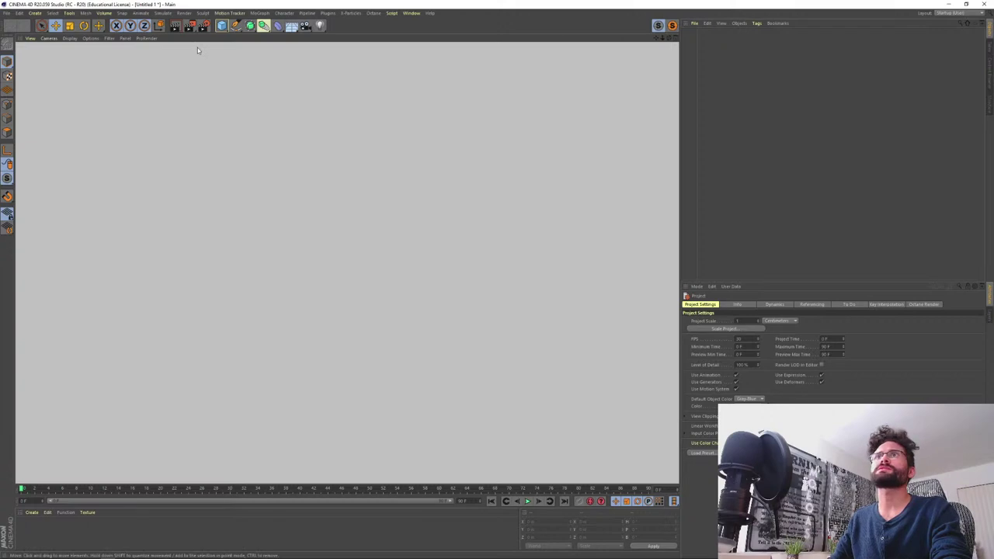
key(alt+F4)
click(506, 312)
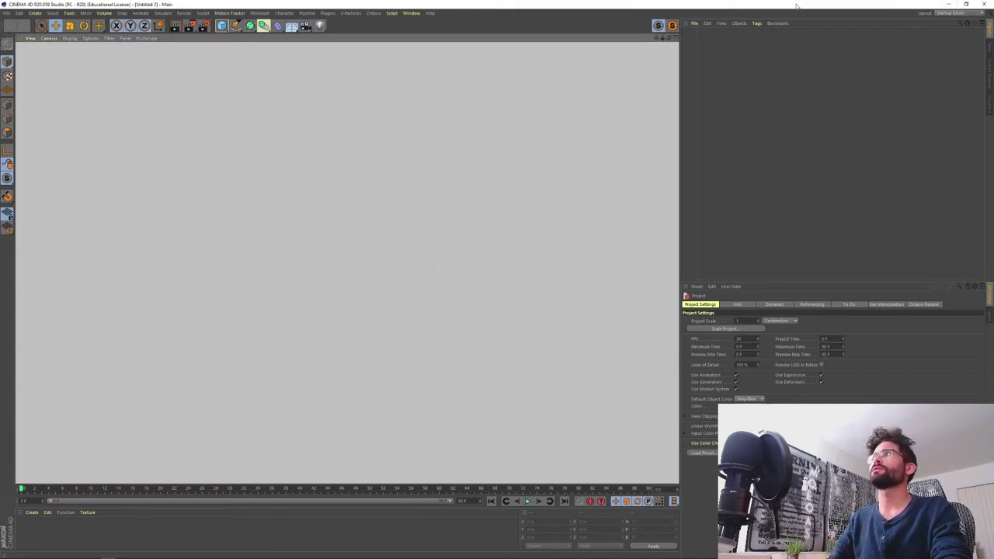
drag(796, 4, 641, 118)
double_click(651, 118)
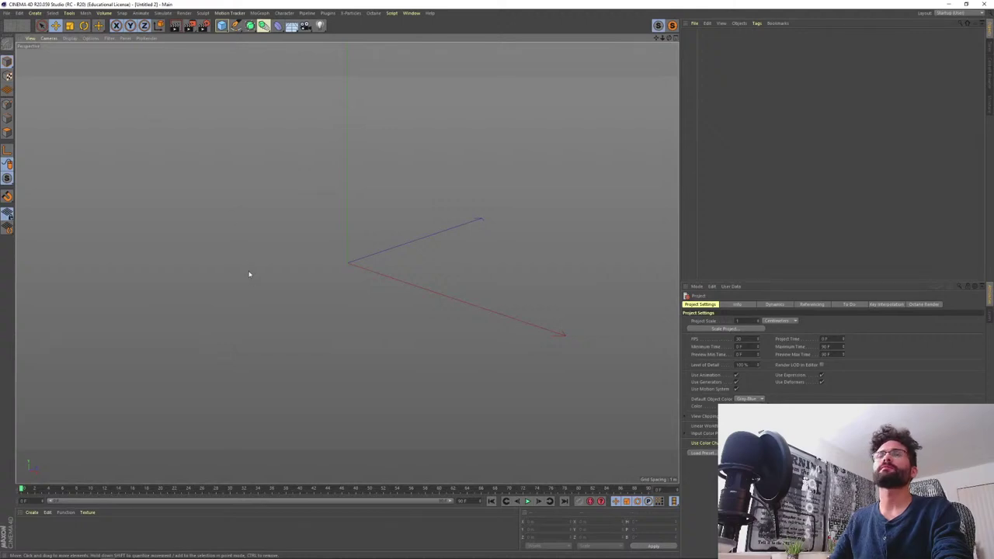
alt+drag(250, 274, 160, 160)
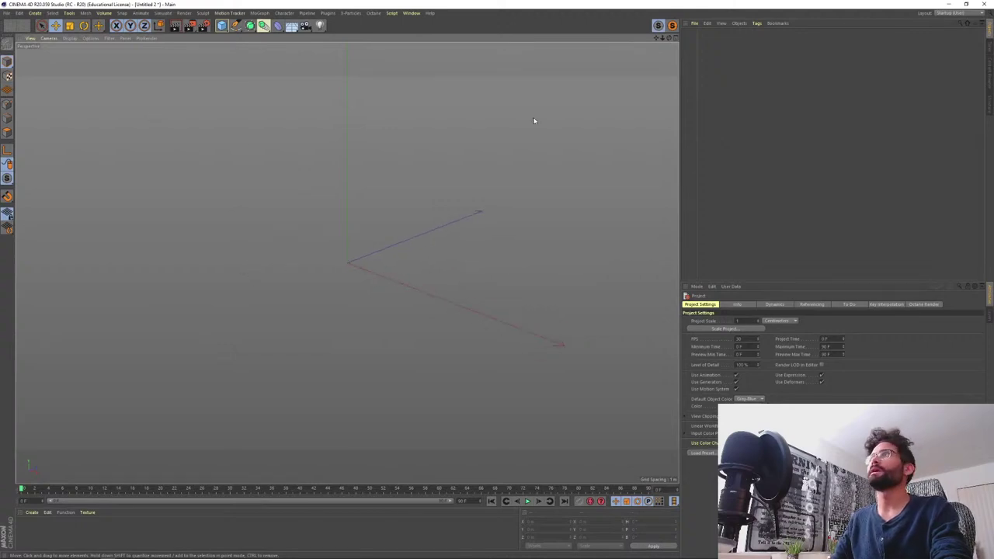
- Switch to the "reference images" folder in File Explorer, view the United DC-8 ad airplaneAd.jpg, and close it
key(alt+Tab)
key(alt+Tab)
key(alt+Tab)
key(alt+Tab)
key(alt+Tab)
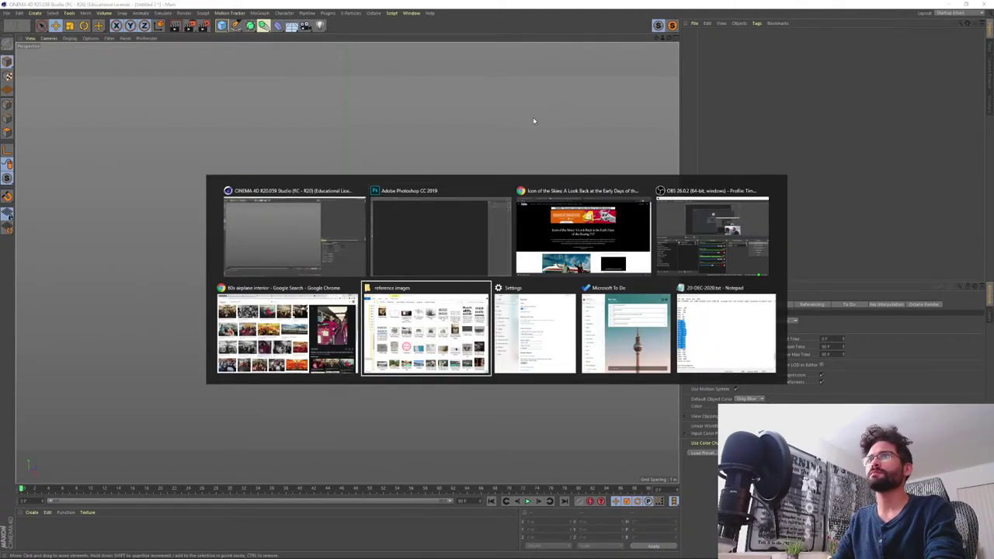
scroll(273, 347, down, 10)
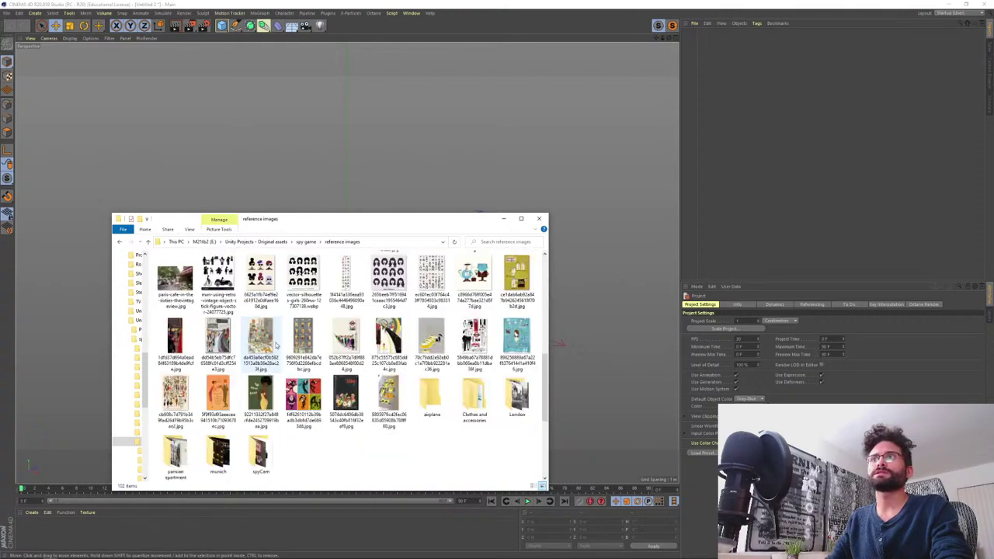
scroll(264, 345, up, 10)
double_click(175, 276)
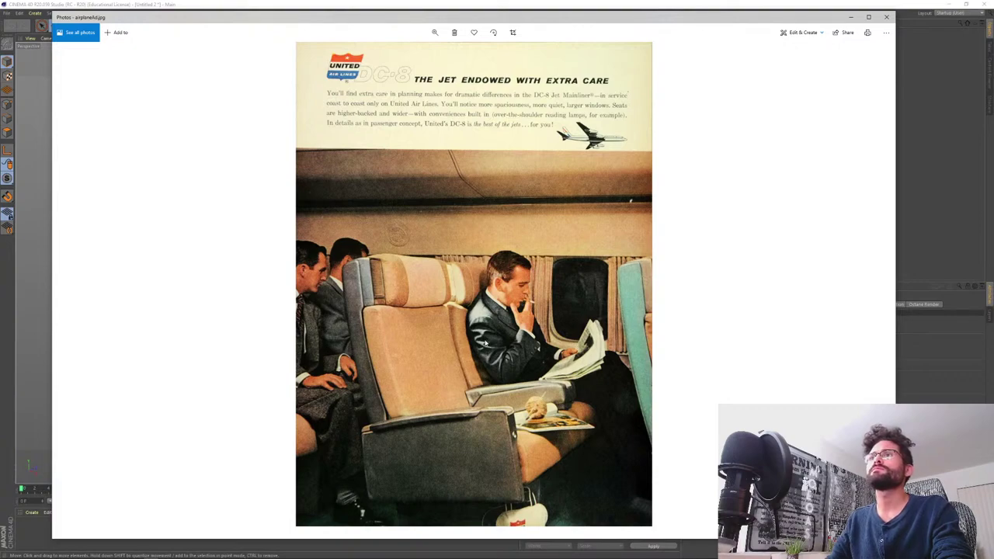
key(alt+F4)
- Open the "airplane" folder and study the saved Boeing 747 cabin photo in Photos
scroll(346, 393, down, 7)
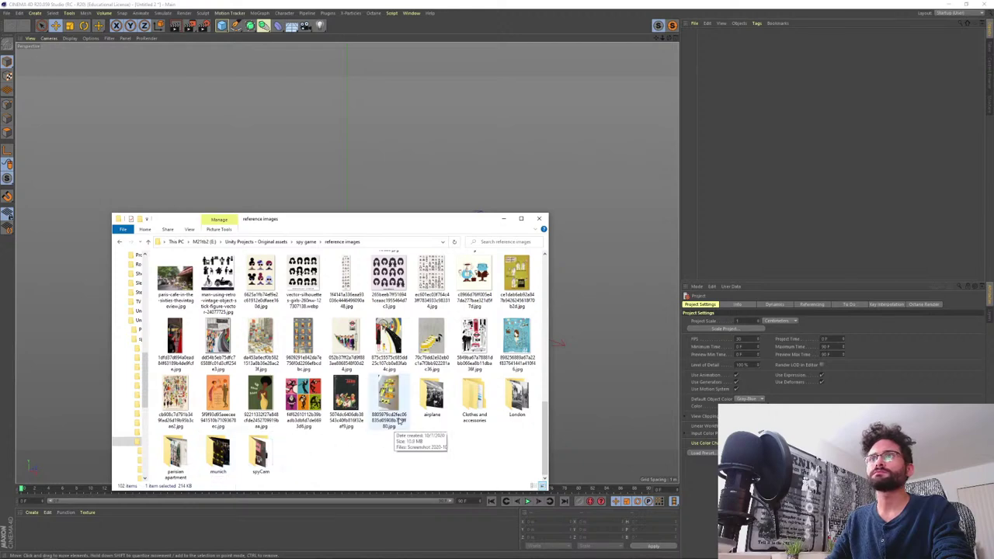
double_click(429, 398)
double_click(175, 284)
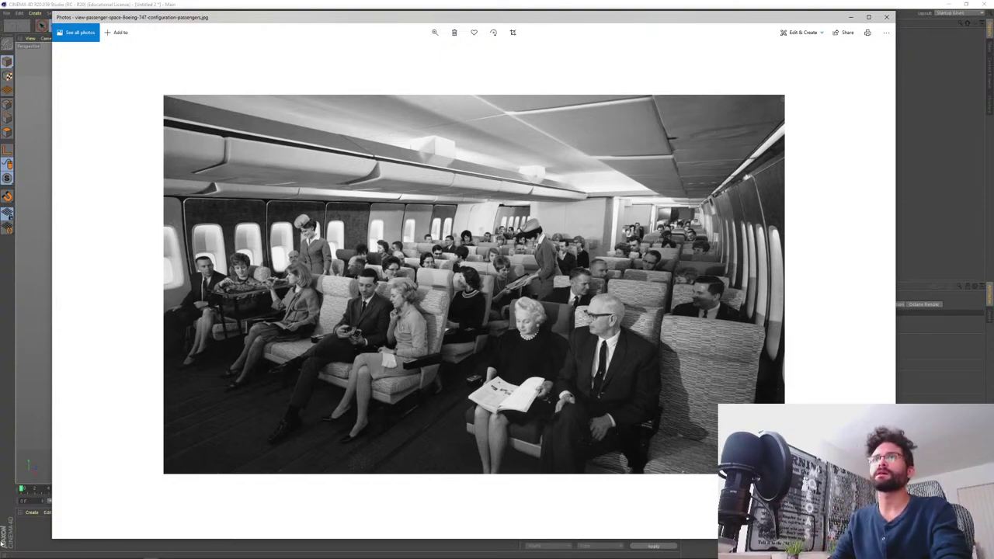
key(alt+Tab)
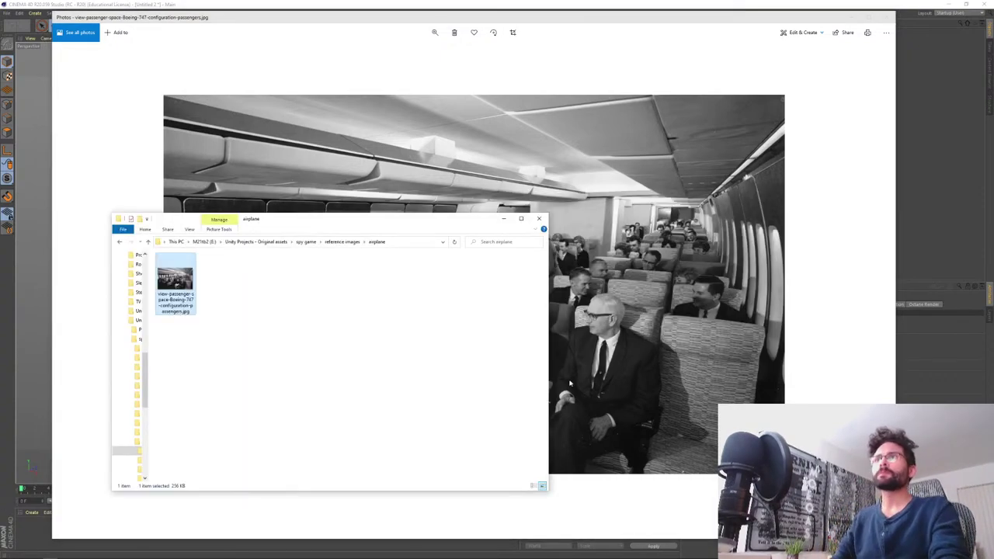
key(alt+Tab)
key(alt+Tab)
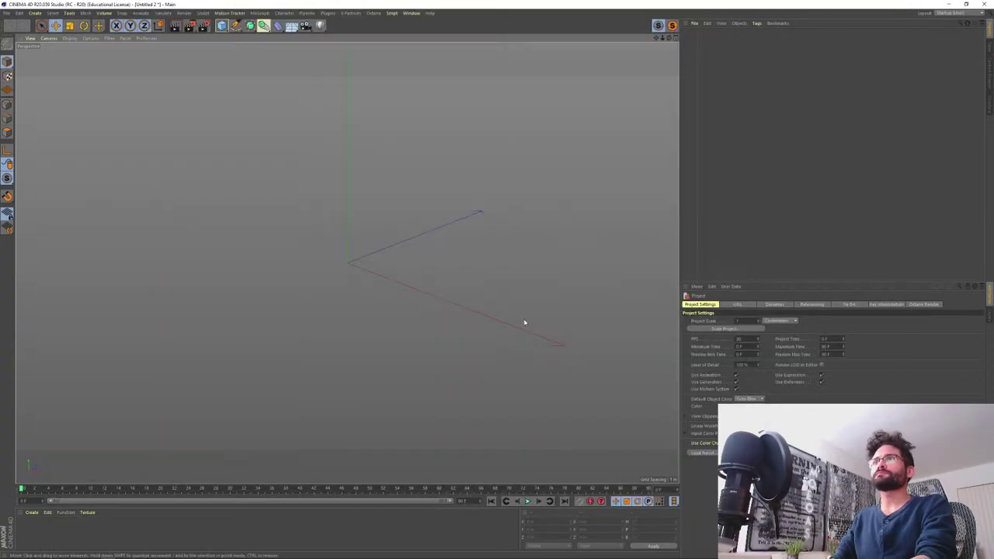
key(alt+Tab)
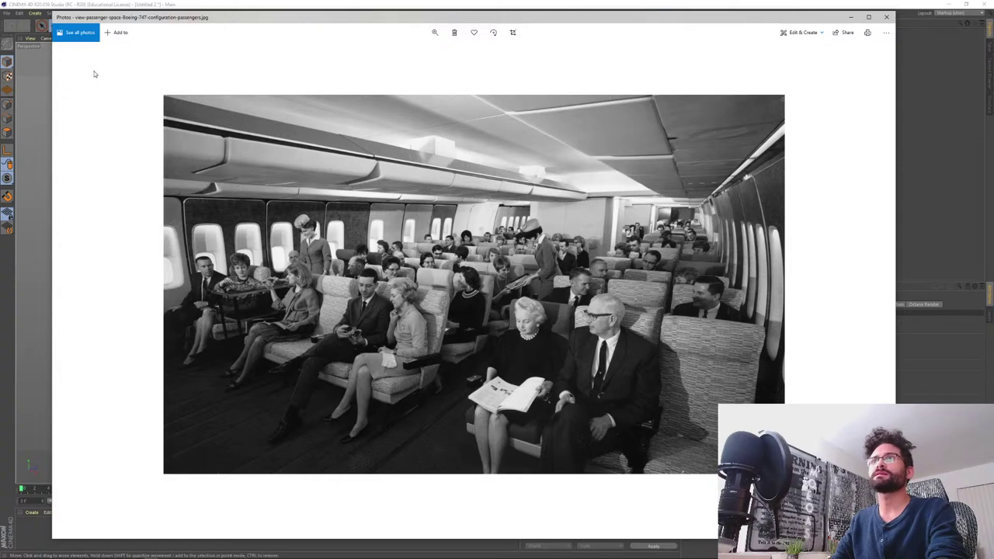
- Return to Cinema 4D, add a cube, flatten it to about 0.251 m high, and raise it to about 0.75 m above the origin
key(alt+Tab)
click(221, 26)
alt+drag(399, 236, 341, 202)
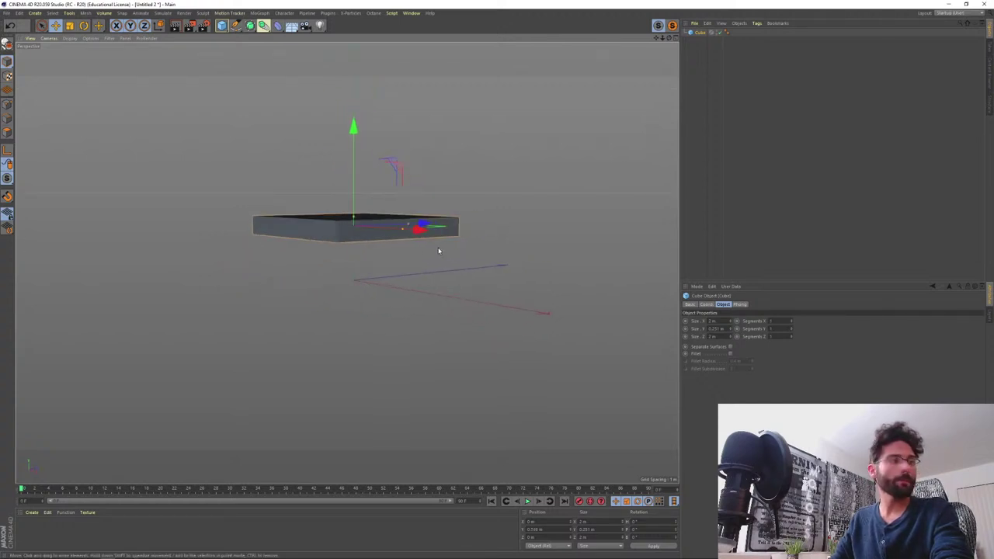
alt+drag(438, 250, 353, 223)
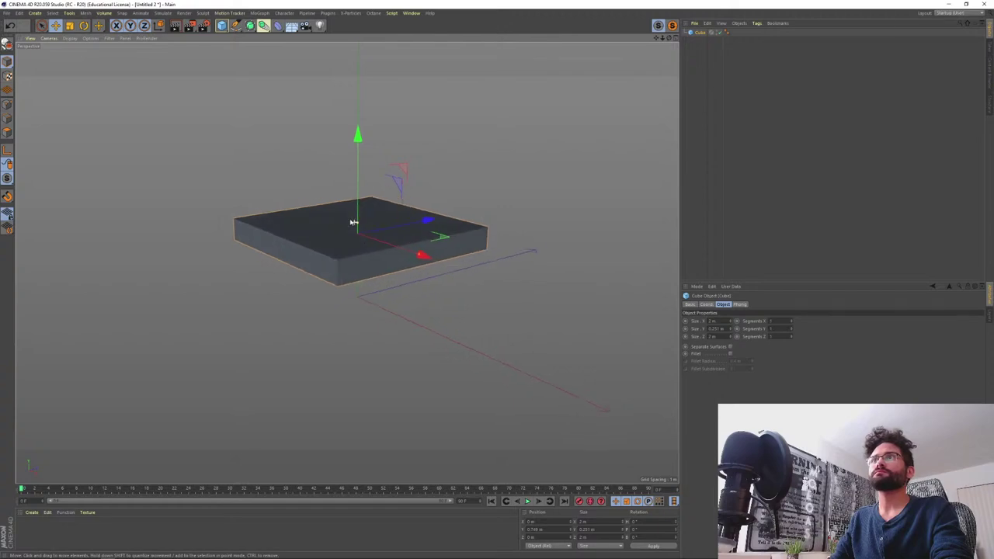
- Arrange Cinema 4D and the cabin photo side by side with Cinema 4D wider, and zoom the photo onto the seated passengers
key(super+Left)
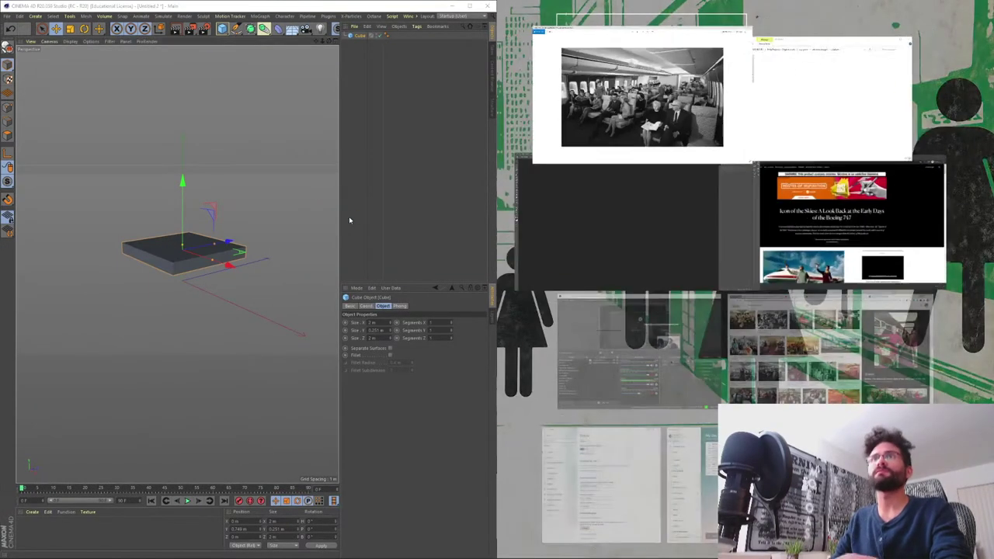
click(651, 85)
drag(496, 165, 729, 159)
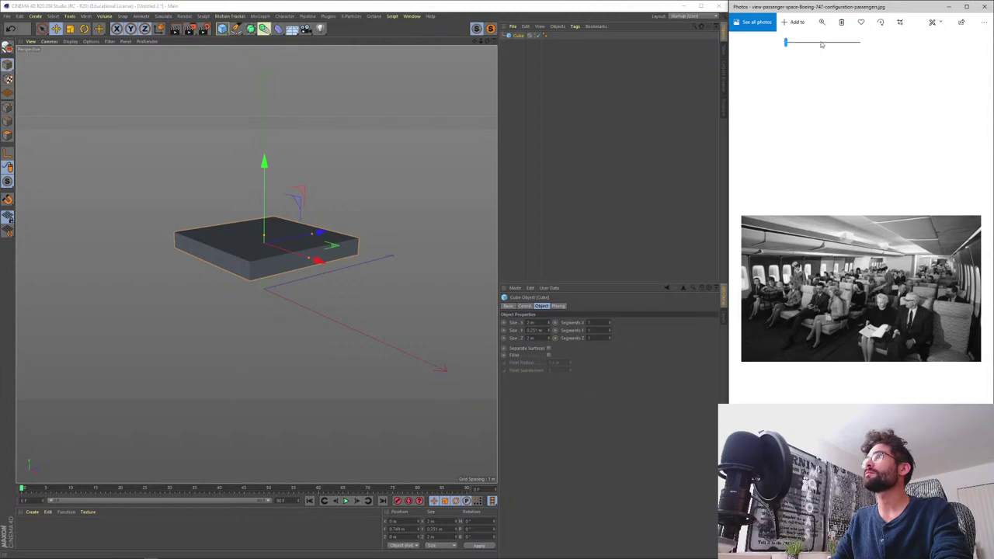
drag(822, 44, 808, 43)
drag(765, 319, 869, 284)
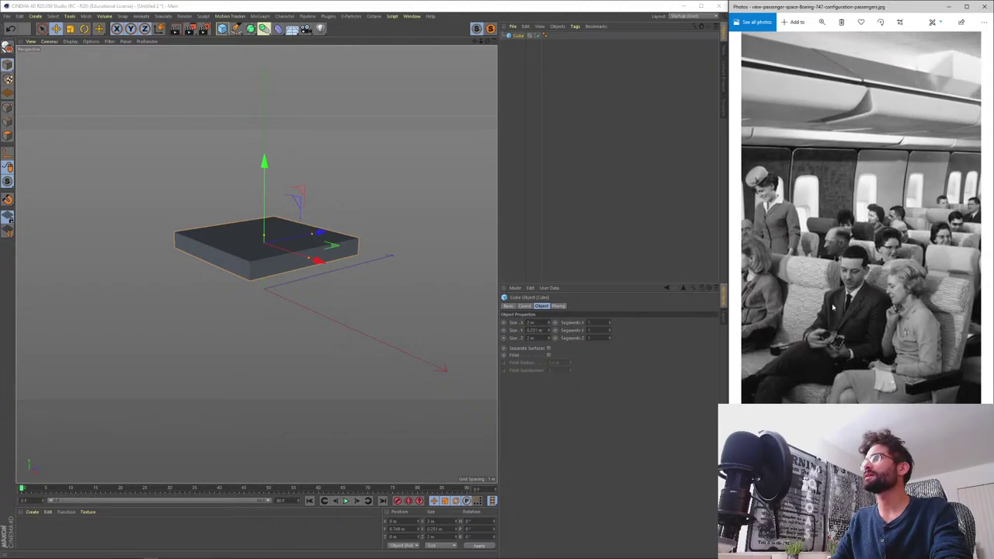
- Widen the Cinema 4D viewport against the object panels and frame the flattened cube in perspective
click(338, 41)
drag(498, 140, 556, 140)
alt+middle_drag(292, 287, 293, 264)
alt+right_drag(293, 264, 293, 253)
alt+middle_drag(293, 253, 289, 277)
mouse_move(289, 278)
alt+mouse_down()
mouse_move(327, 269)
mouse_move(293, 278)
alt+mouse_up()
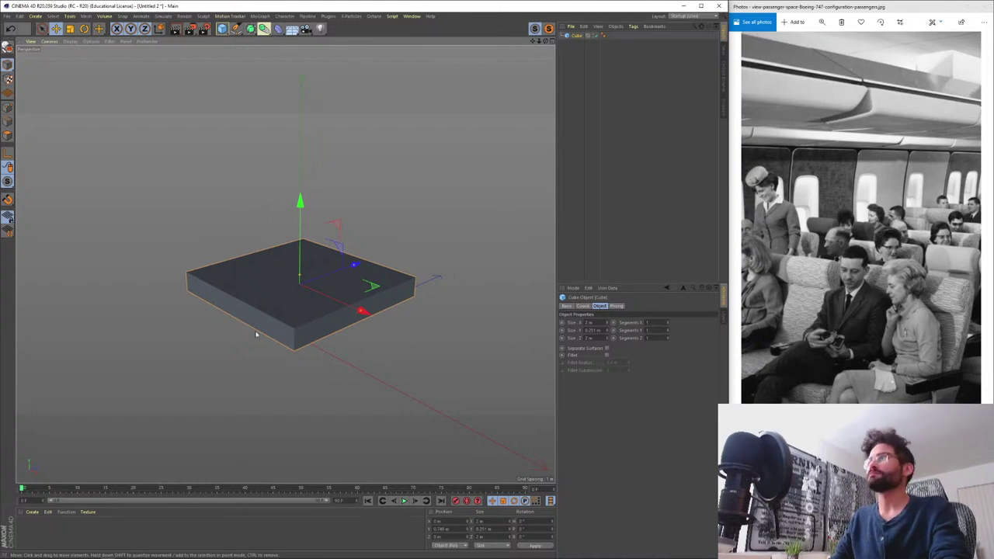
- Lengthen the flattened cube along Z to about 2.57 m and convert it to an editable polygon object
alt+drag(234, 303, 308, 326)
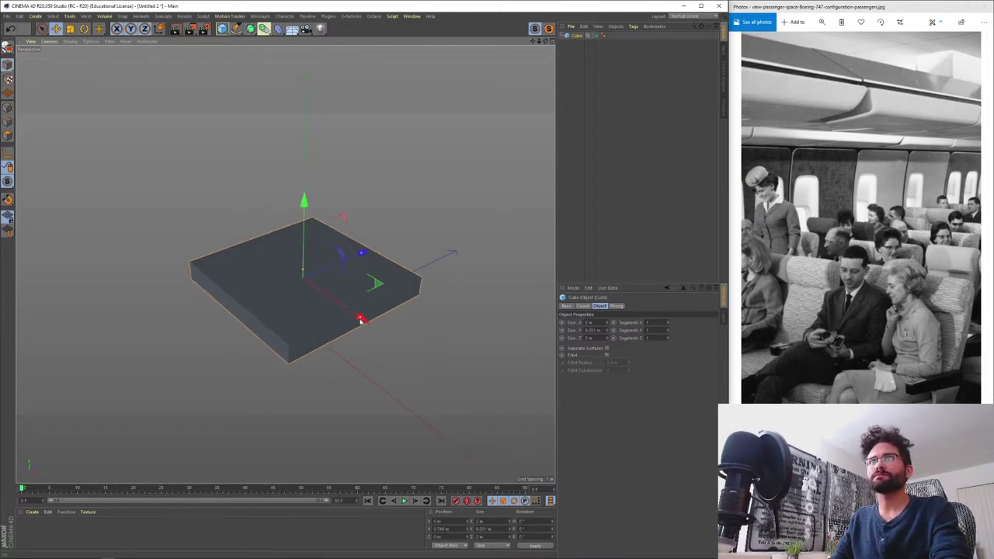
drag(361, 253, 380, 248)
alt+drag(293, 335, 279, 311)
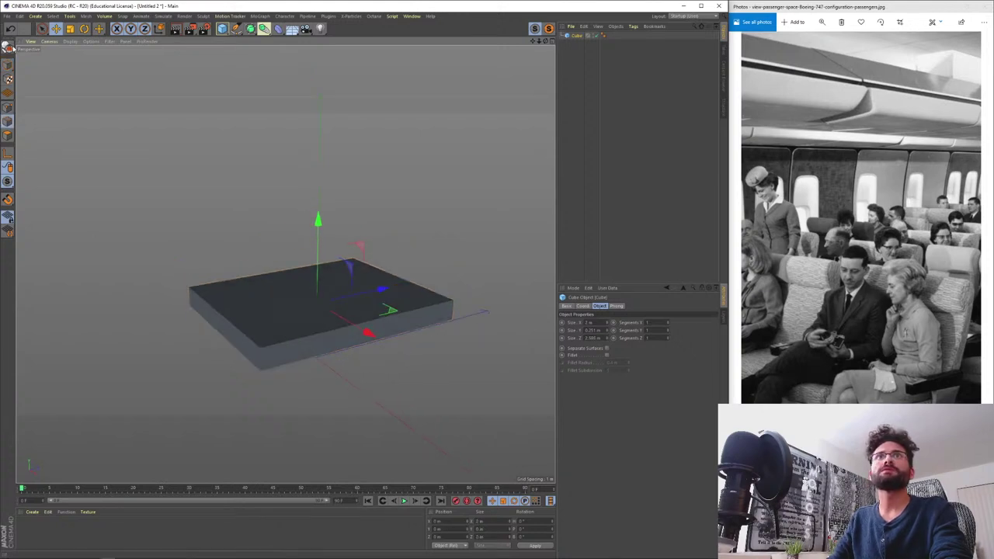
key(c)
key(Return)
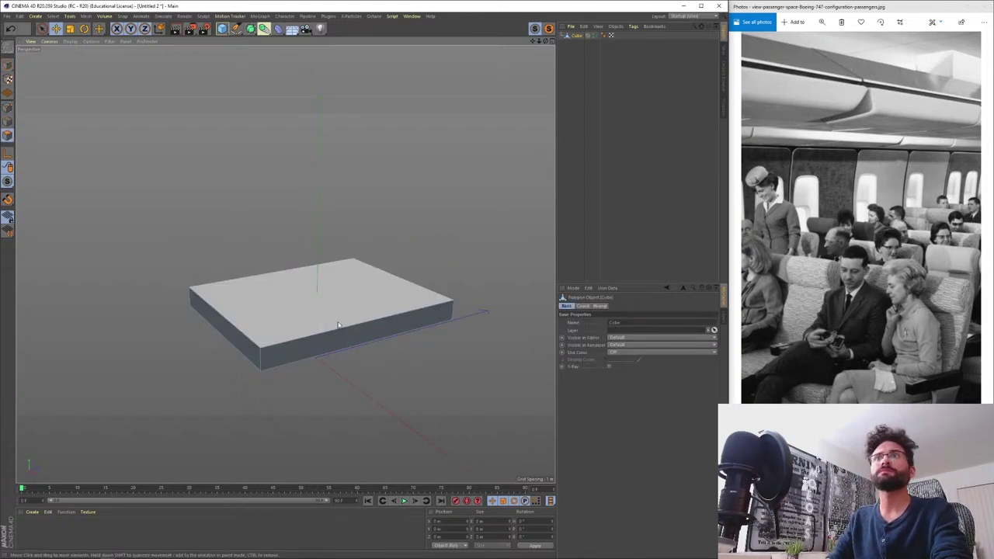
- Bevel the slab's lower front edge with an offset of about 0.137 m and subdivide the bevel to round it
alt+drag(317, 313, 246, 317)
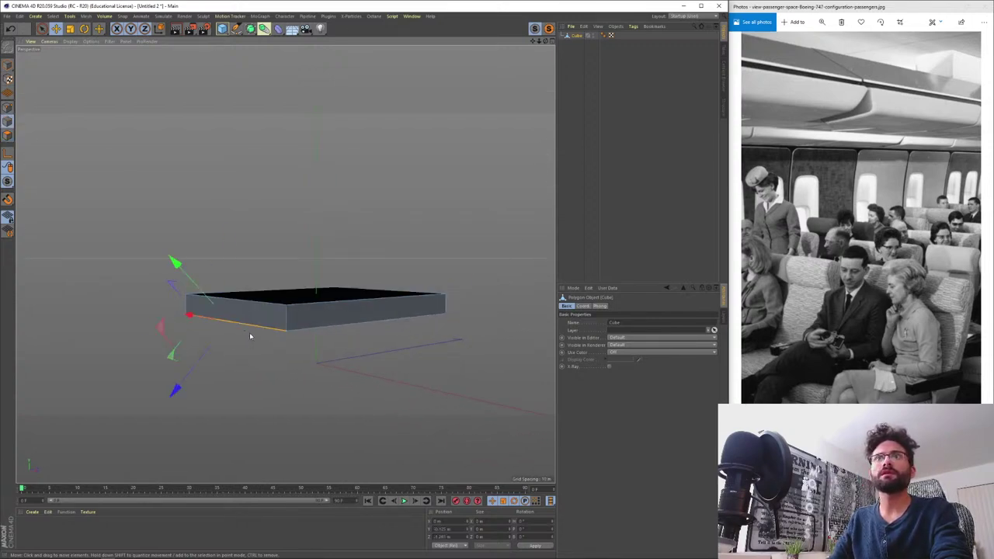
right_click(243, 325)
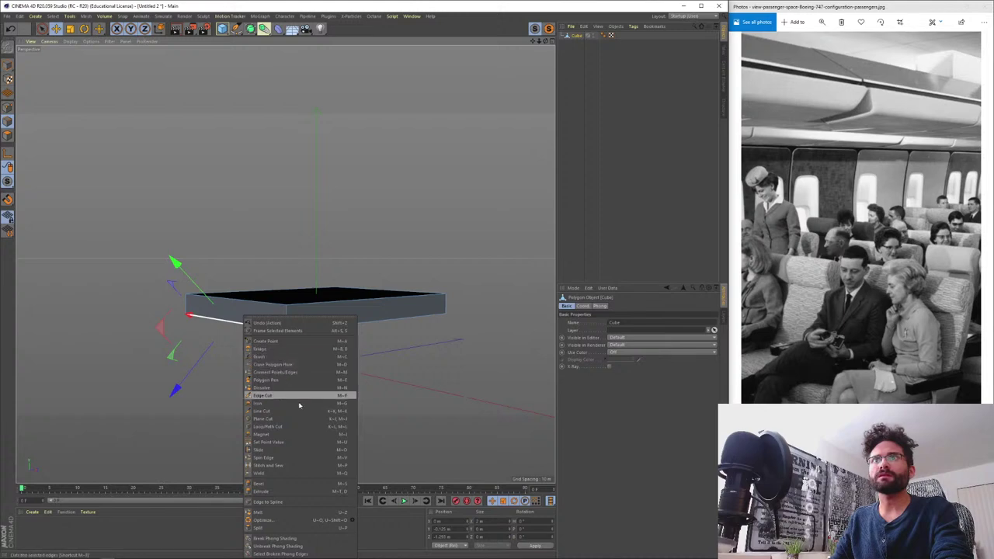
click(260, 484)
drag(239, 322, 250, 319)
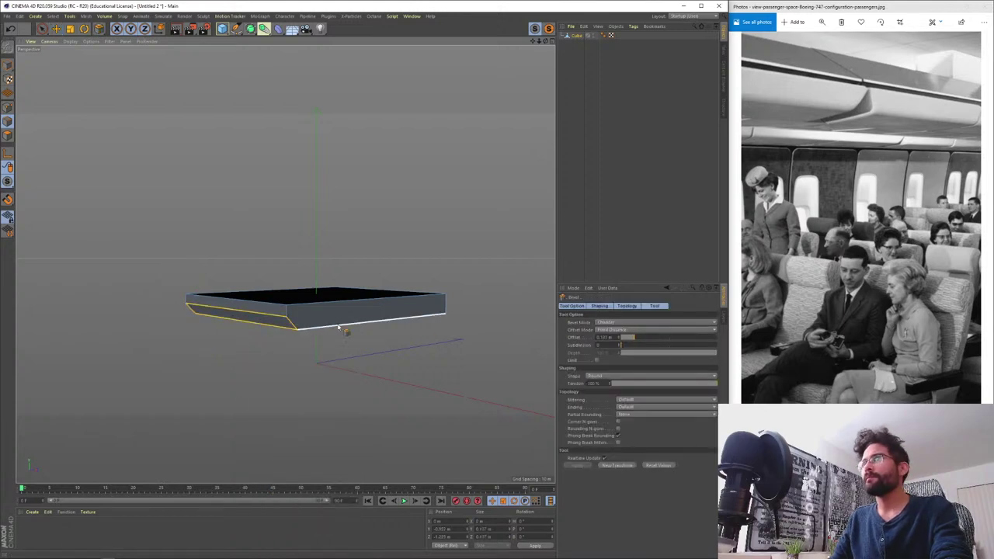
drag(624, 346, 631, 347)
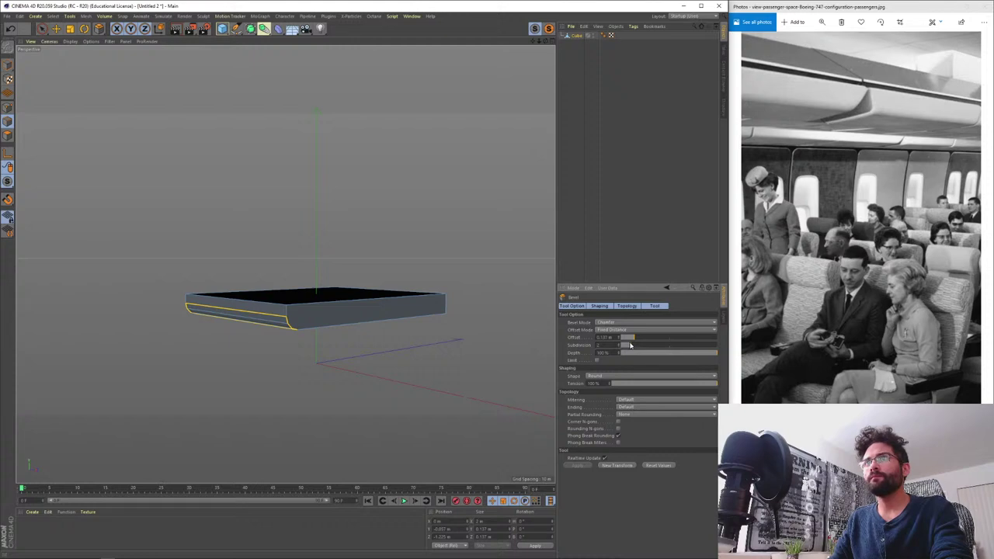
- Select the slab's back face and pull it outward to lengthen the seat base to about 3.07 m
alt+drag(163, 191, 295, 306)
key(space)
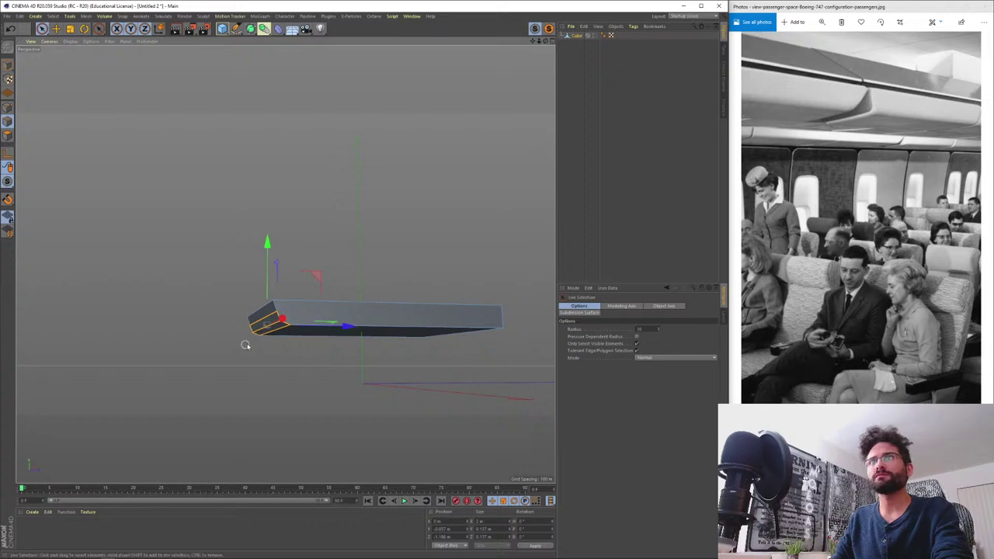
alt+drag(246, 344, 299, 352)
key(Return)
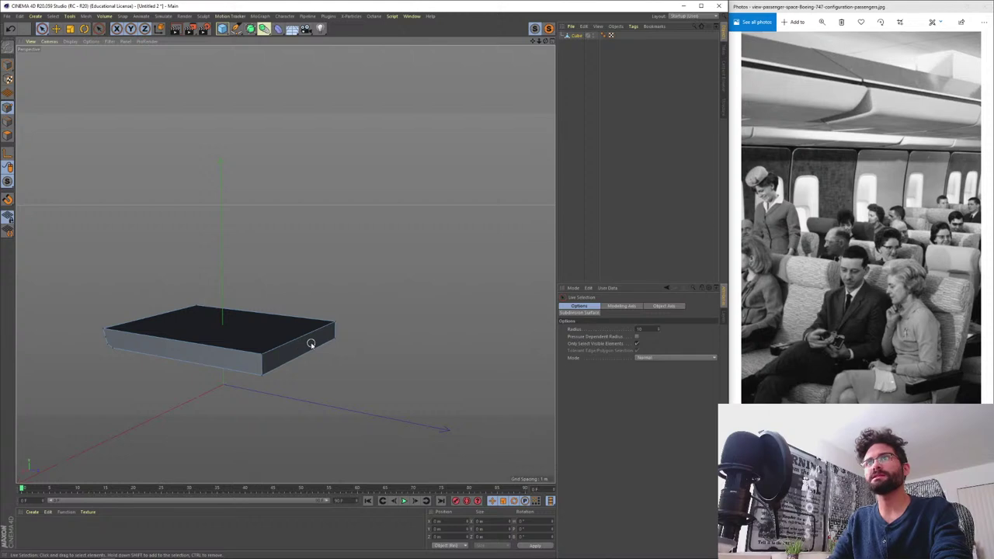
key(Return)
key(Return)
click(311, 343)
drag(342, 355, 377, 357)
mouse_move(273, 352)
alt+mouse_down()
mouse_move(340, 360)
mouse_move(279, 335)
alt+mouse_up()
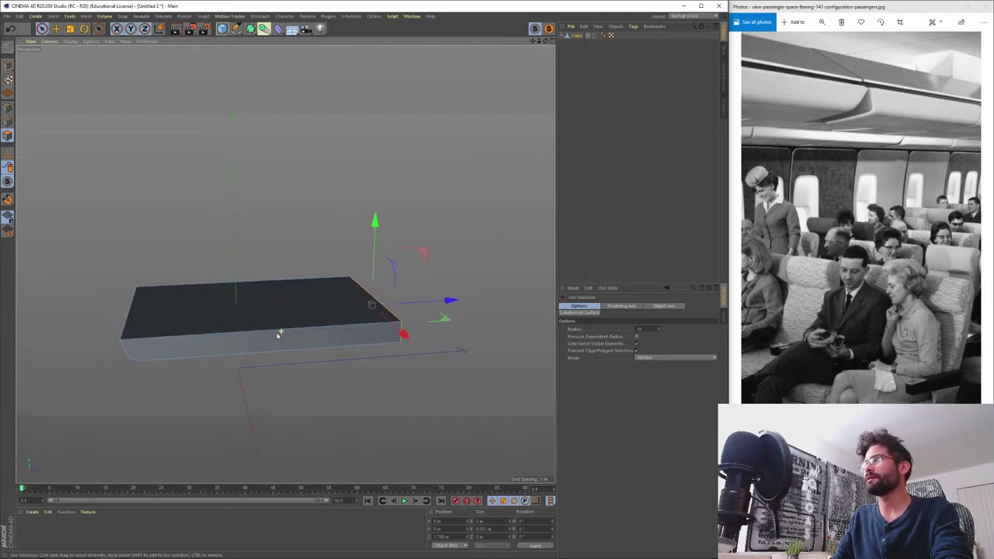
- Select the two long side faces of the seat base
alt+drag(277, 334, 428, 328)
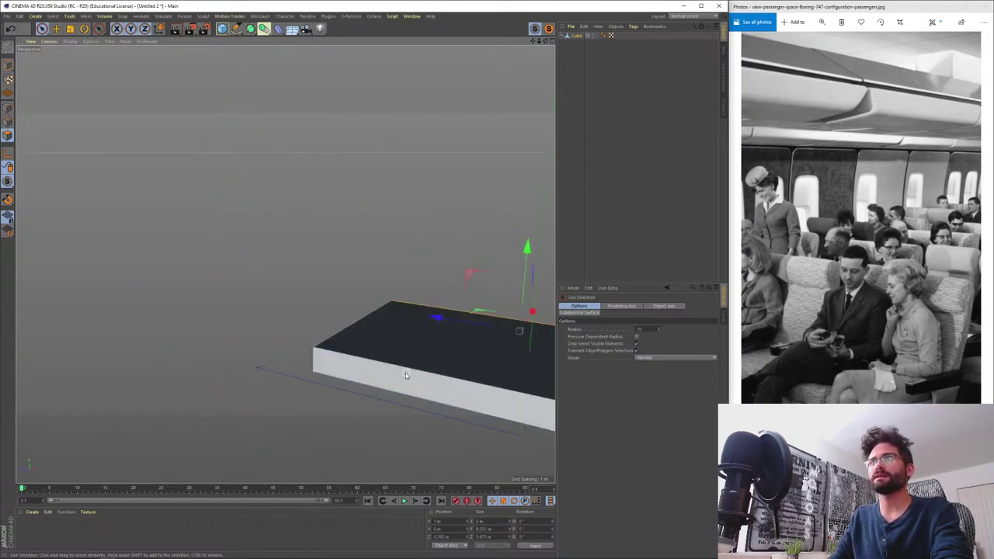
key(Return)
key(Return)
key(Return)
click(381, 377)
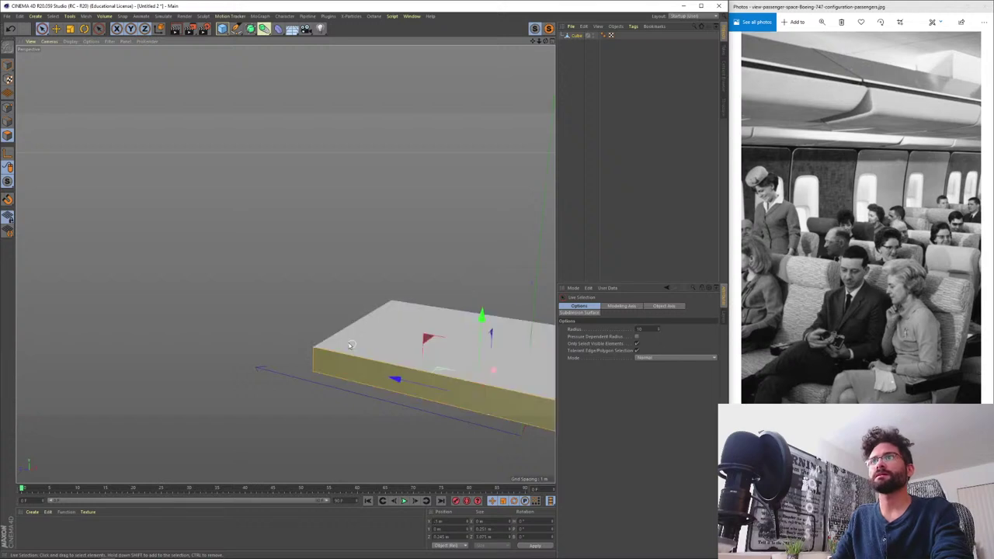
alt+drag(389, 346, 515, 345)
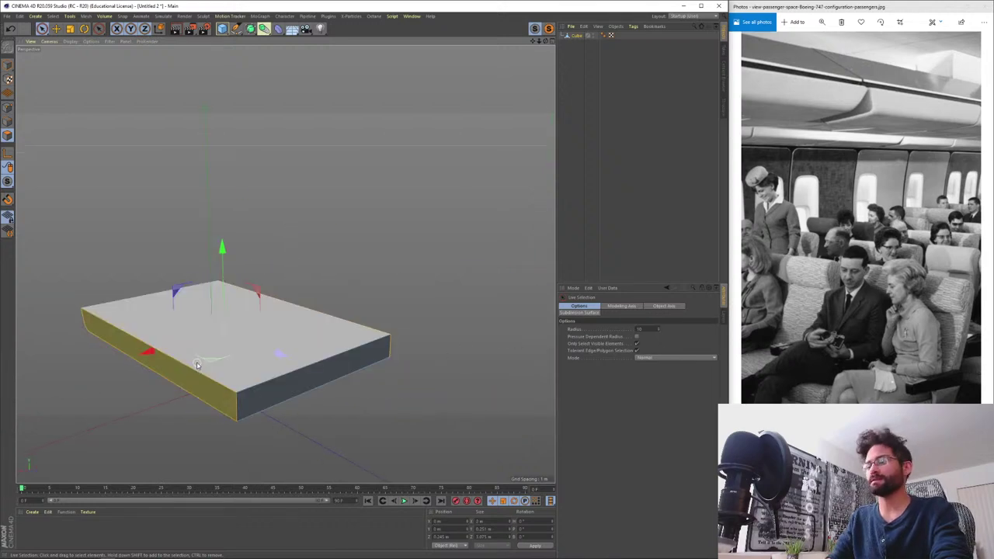
- Loop-cut the two side faces at about 56% of their length, with the cut restricted to the selection
key(k)
key(l)
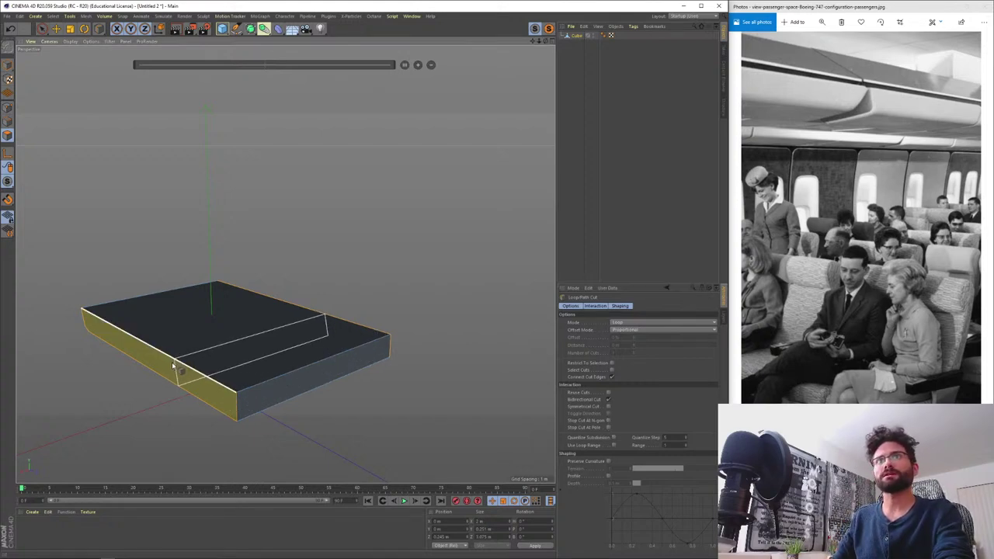
alt+drag(174, 365, 271, 355)
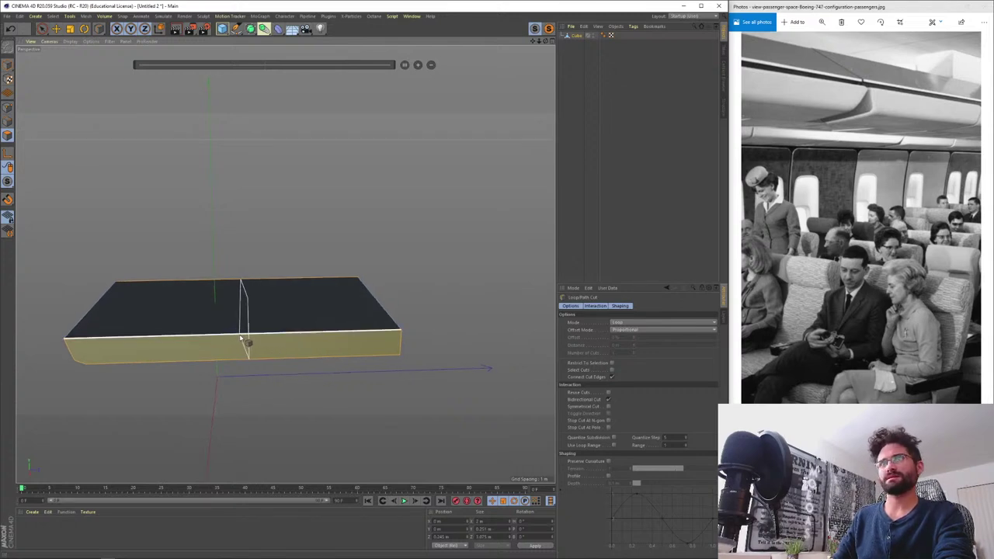
click(258, 339)
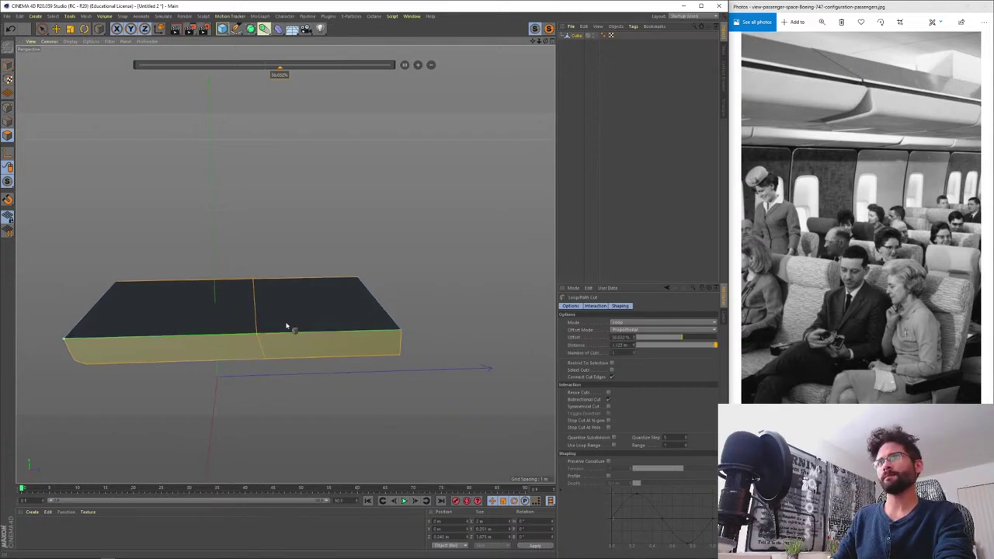
alt+drag(287, 327, 272, 359)
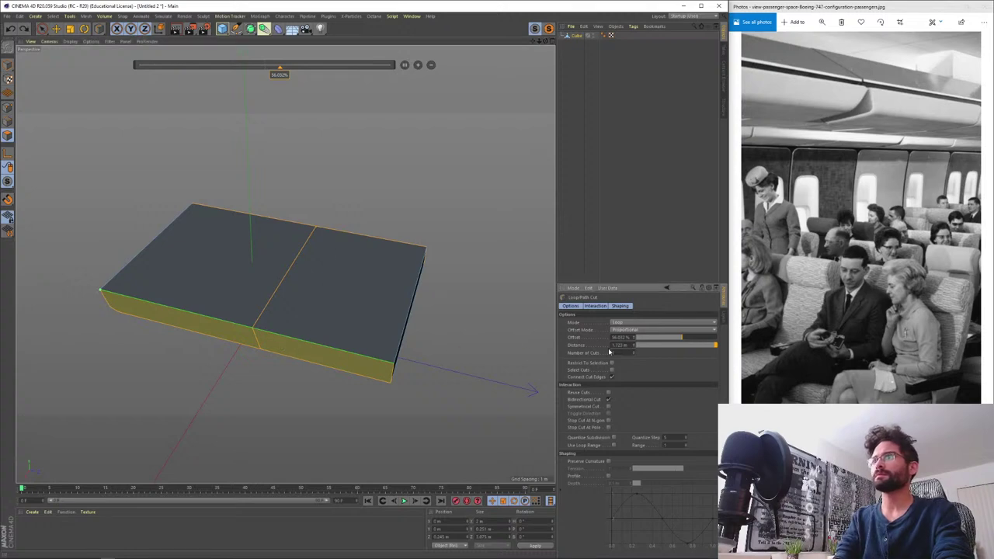
key(ctrl+z)
click(258, 340)
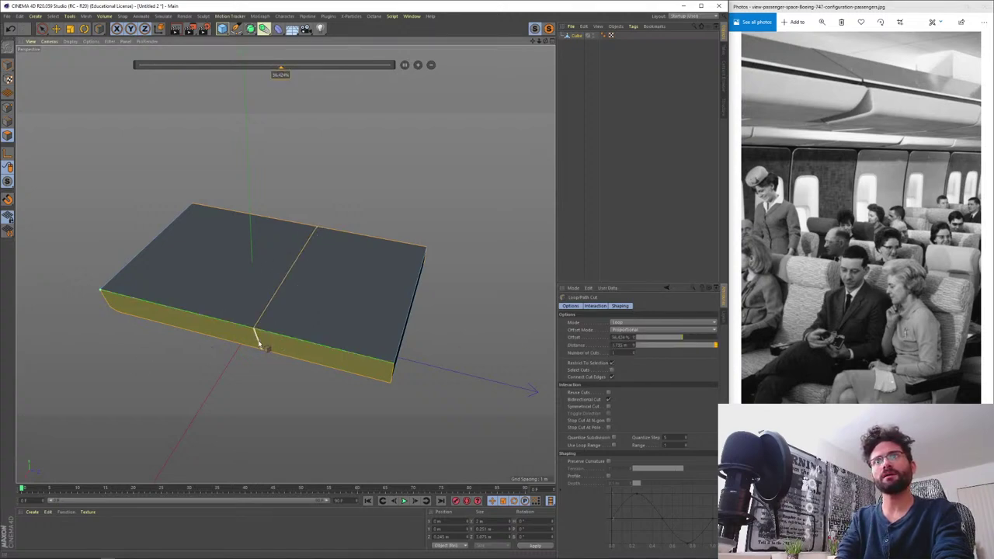
- Select the rear part of both side faces and extrude them outward by about 0.146 m
key(space)
click(315, 355)
alt+drag(385, 370, 230, 374)
key(d)
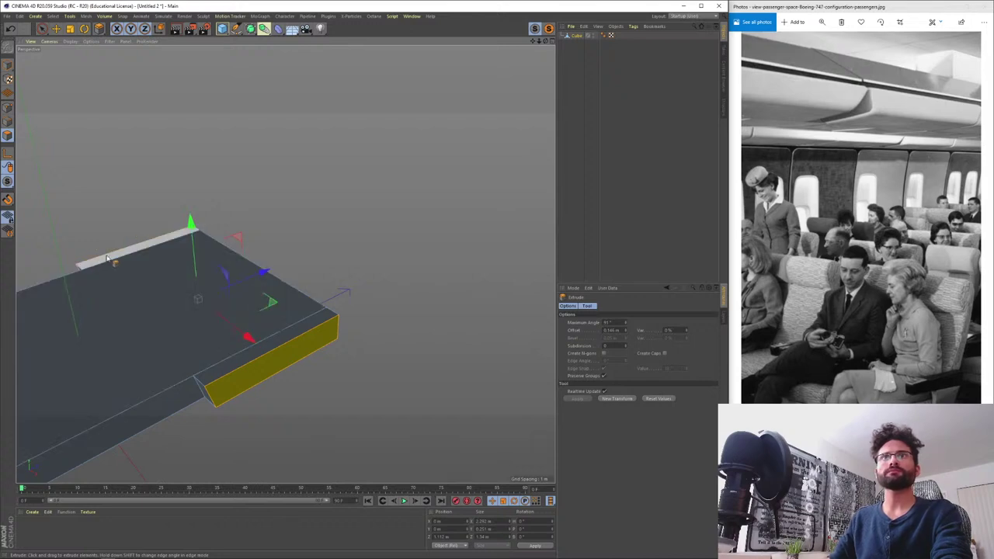
- Select the top faces of both side extensions and extrude them upward about 0.465 m to form armrests
key(space)
click(111, 256)
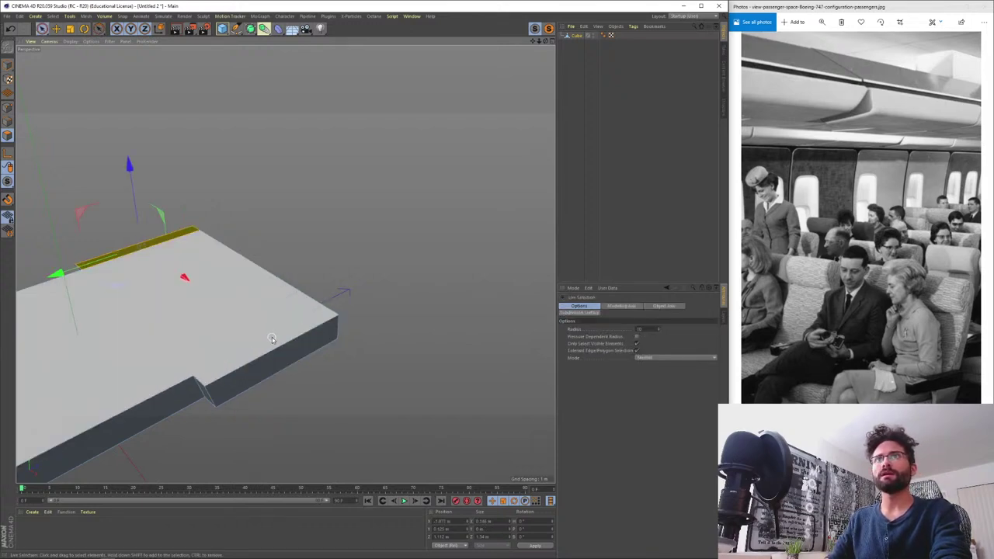
shift+click(275, 343)
key(d)
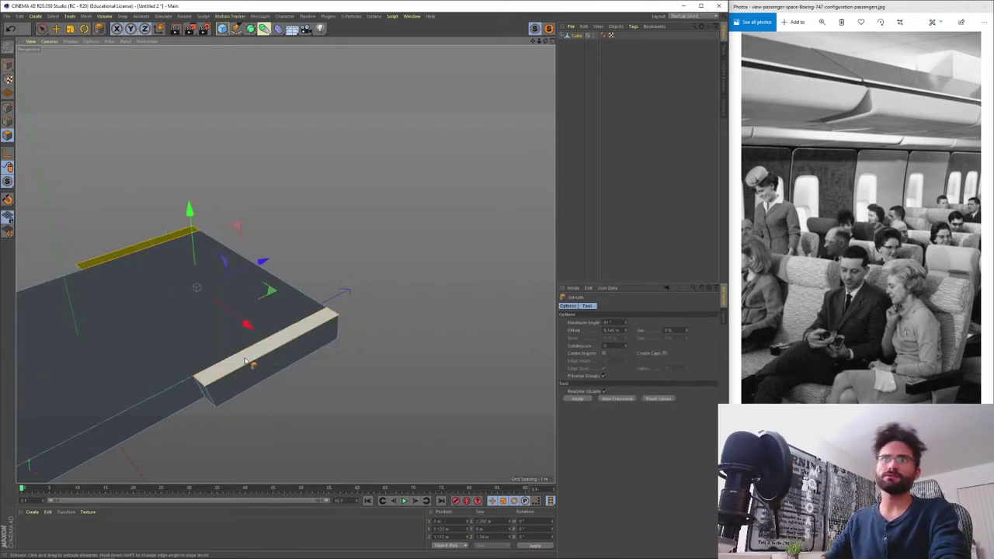
drag(245, 361, 299, 358)
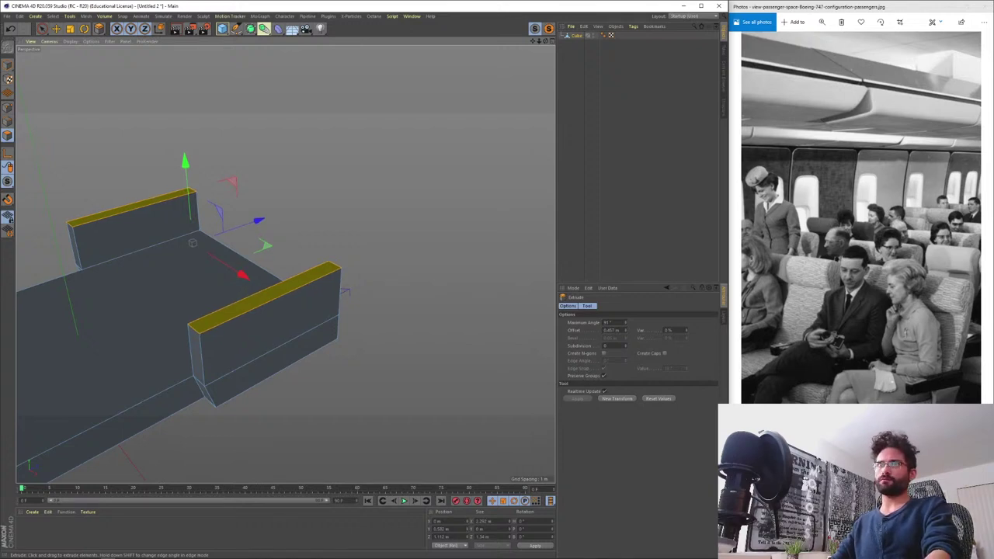
drag(300, 357, 300, 357)
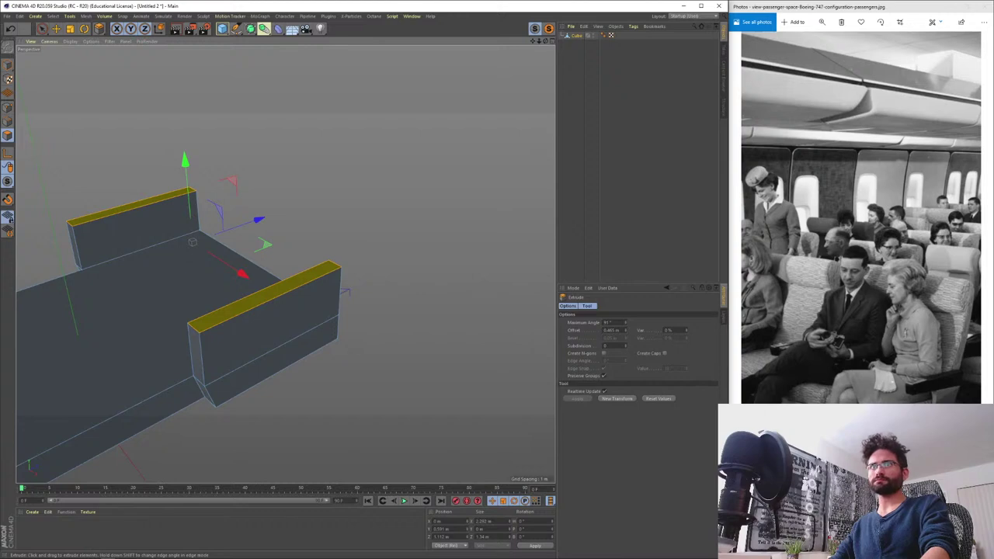
- Select the front top edges of both armrests and move them forward along Z by about 0.15 m
alt+middle_drag(231, 401, 193, 320)
alt+drag(193, 319, 209, 288)
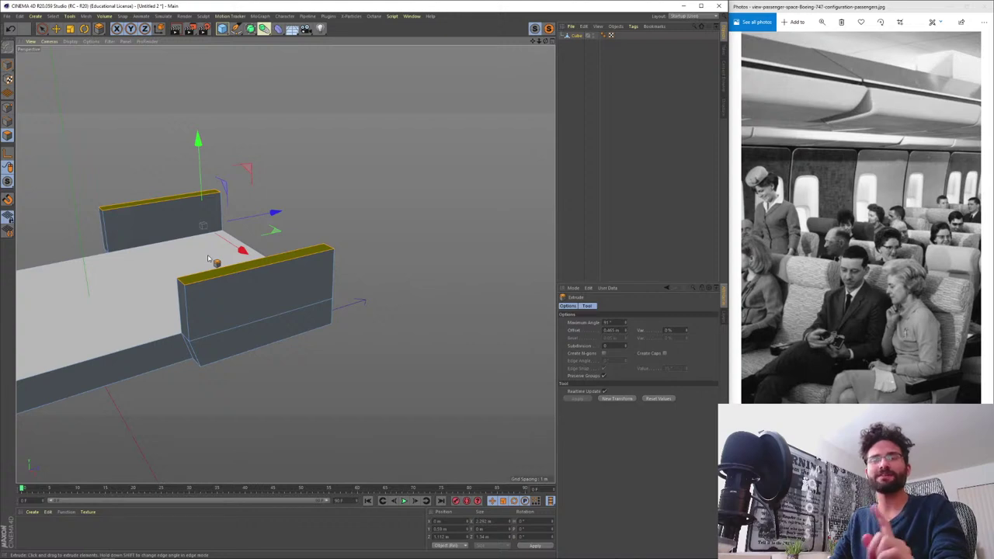
alt+drag(155, 269, 262, 248)
alt+right_drag(257, 247, 269, 205)
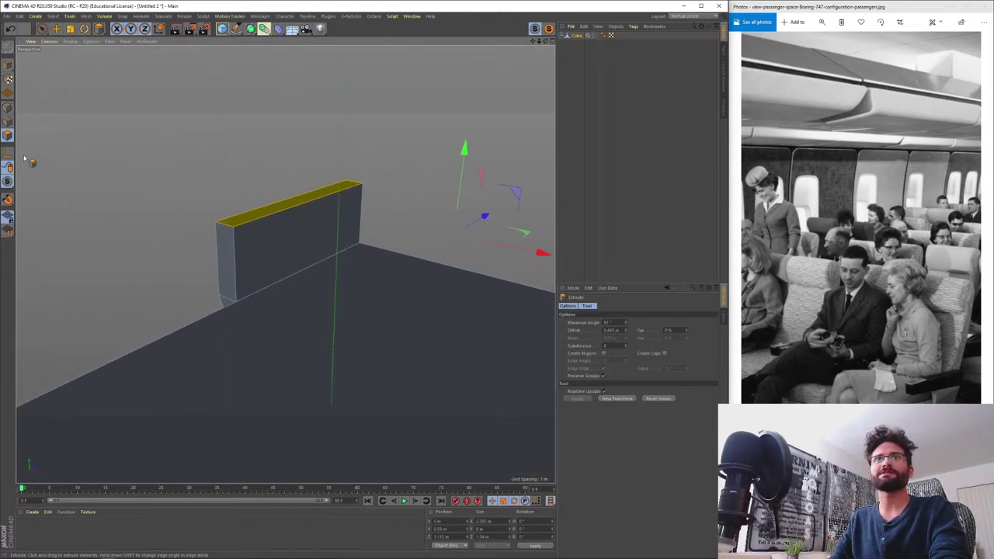
click(8, 111)
click(42, 28)
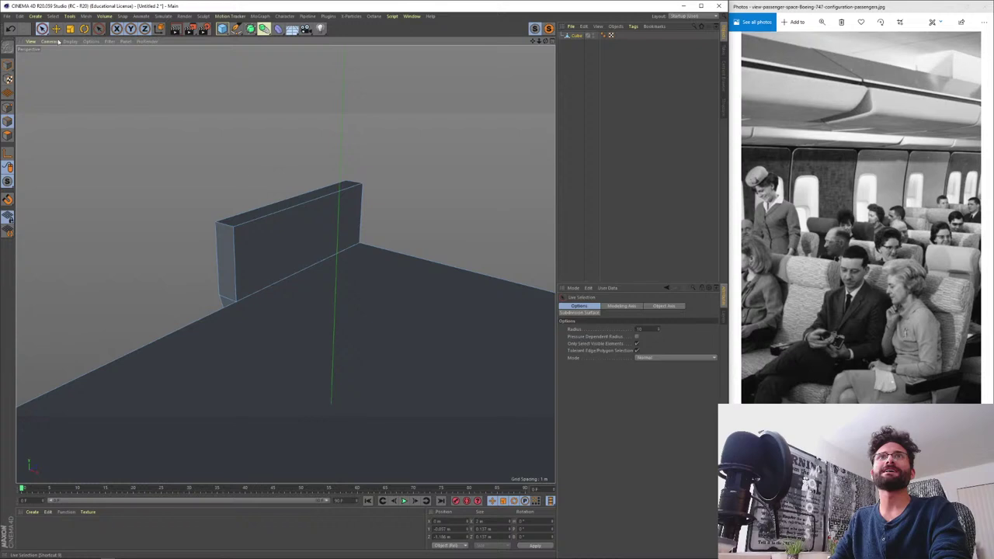
click(227, 227)
alt+drag(333, 295, 225, 288)
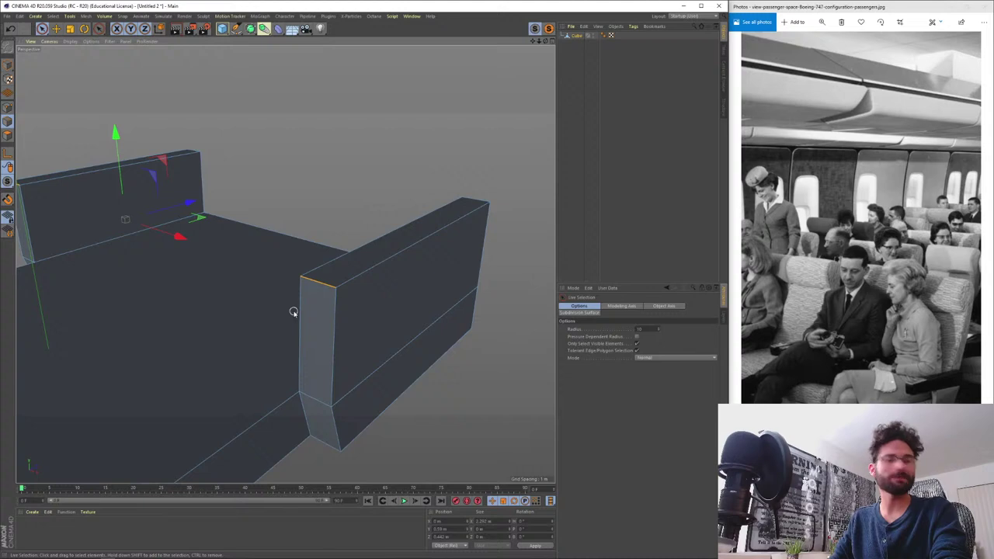
alt+middle_drag(272, 307, 368, 295)
alt+drag(368, 296, 366, 296)
alt+right_drag(366, 296, 352, 348)
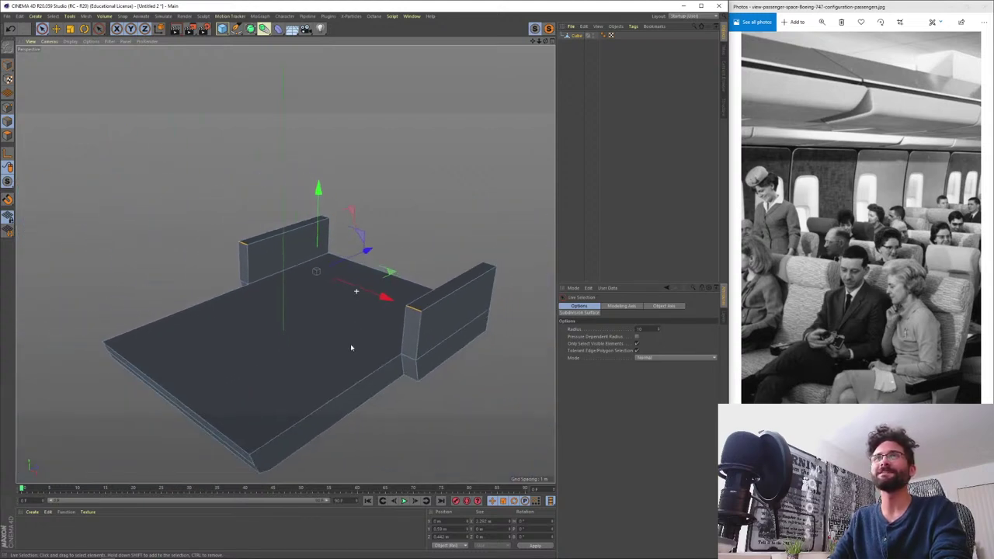
alt+drag(351, 348, 353, 320)
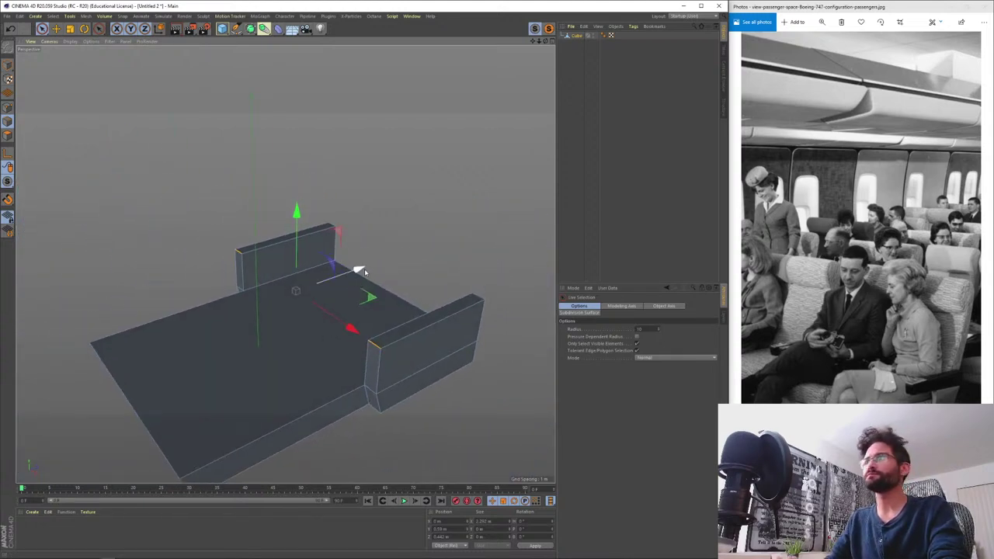
drag(364, 271, 351, 282)
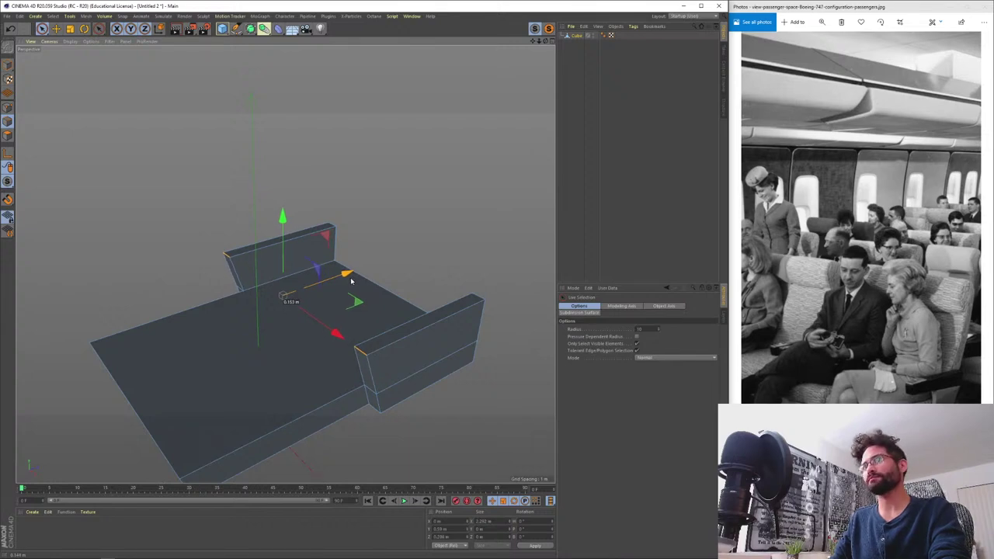
- Try to bevel the front top edges of both armrests with an offset of about 0.209 m
right_click(359, 319)
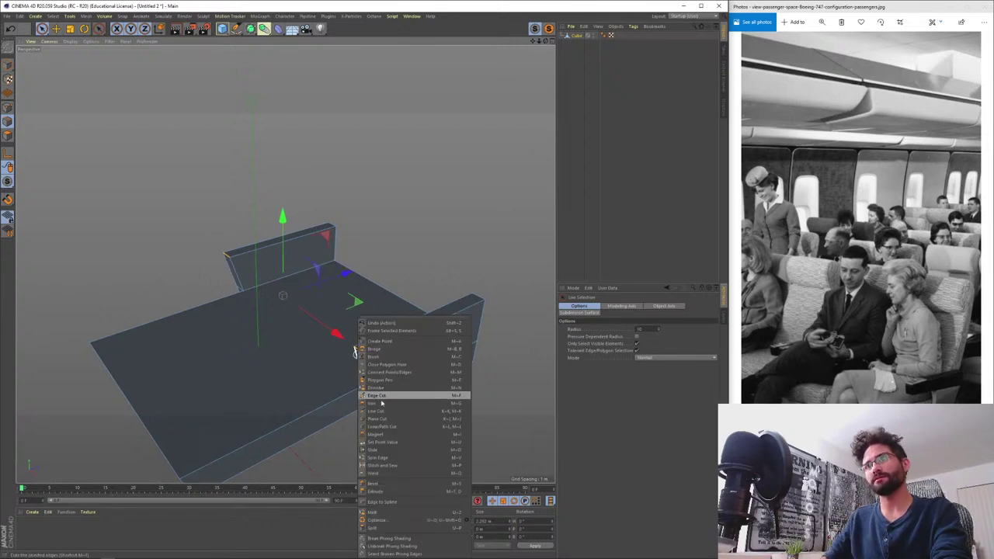
click(390, 484)
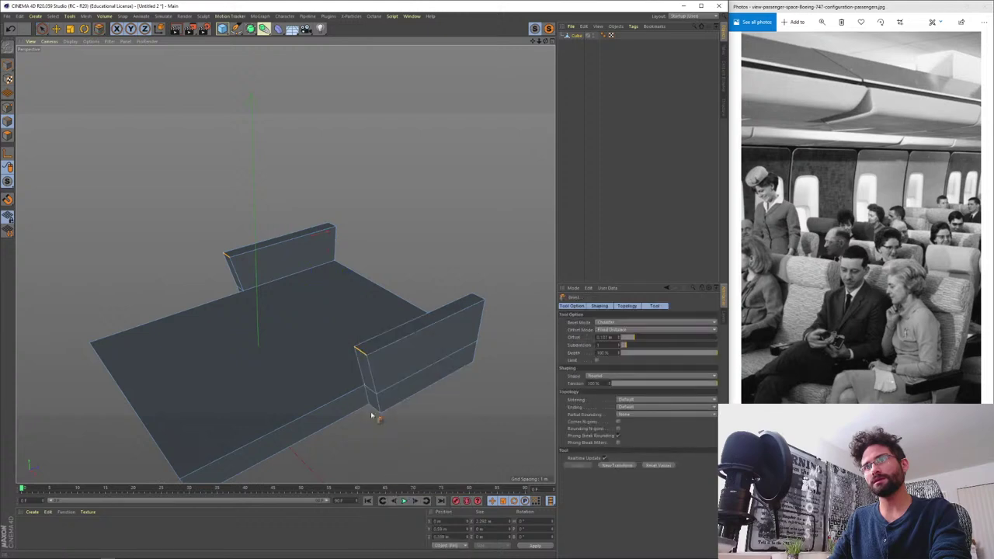
drag(365, 355, 381, 345)
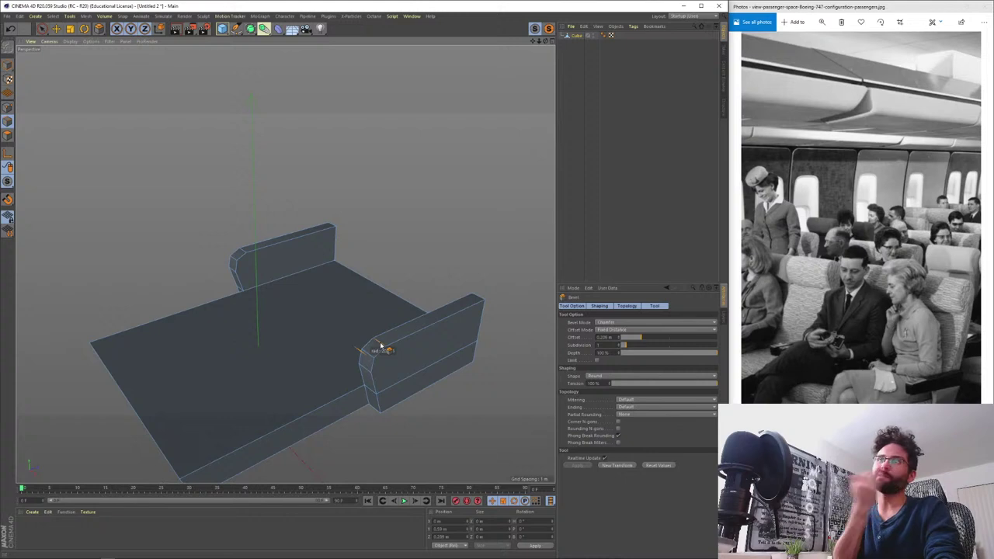
drag(381, 346, 384, 345)
key(ctrl+z)
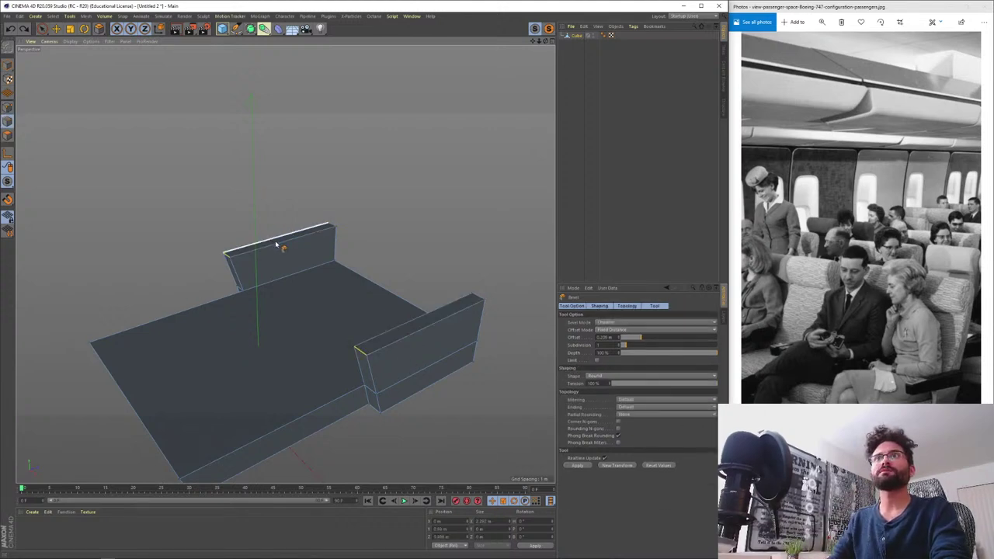
- Extrude the top faces of both armrests upward by about 0.239 m
key(Return)
key(d)
drag(419, 332, 463, 332)
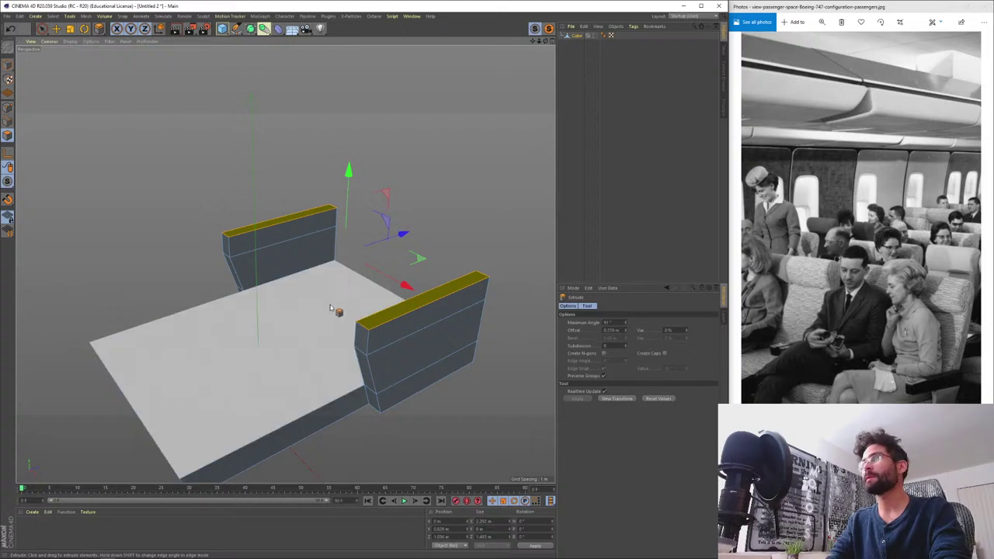
- Select the front top edges of both armrests and move them forward along Z by about 0.1 m
key(Return)
key(Return)
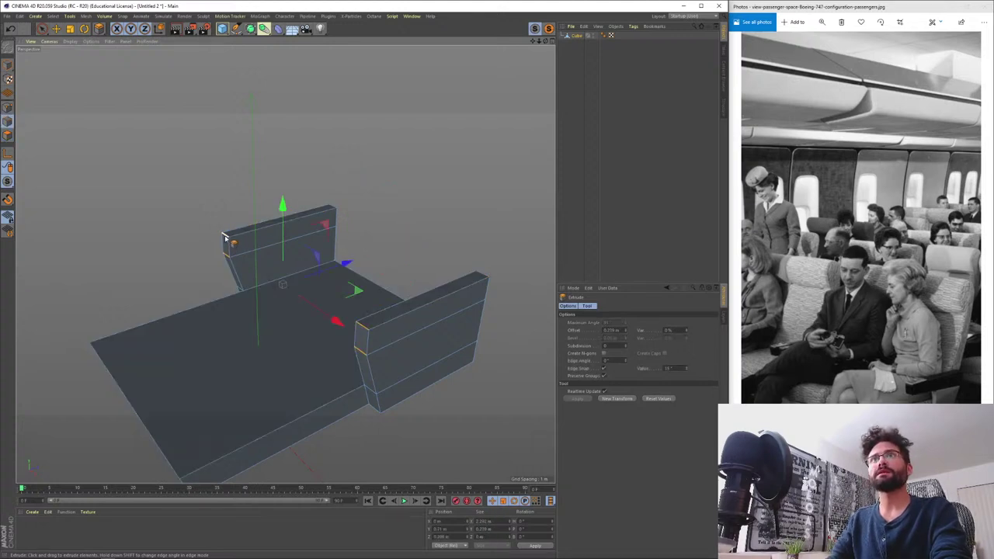
key(space)
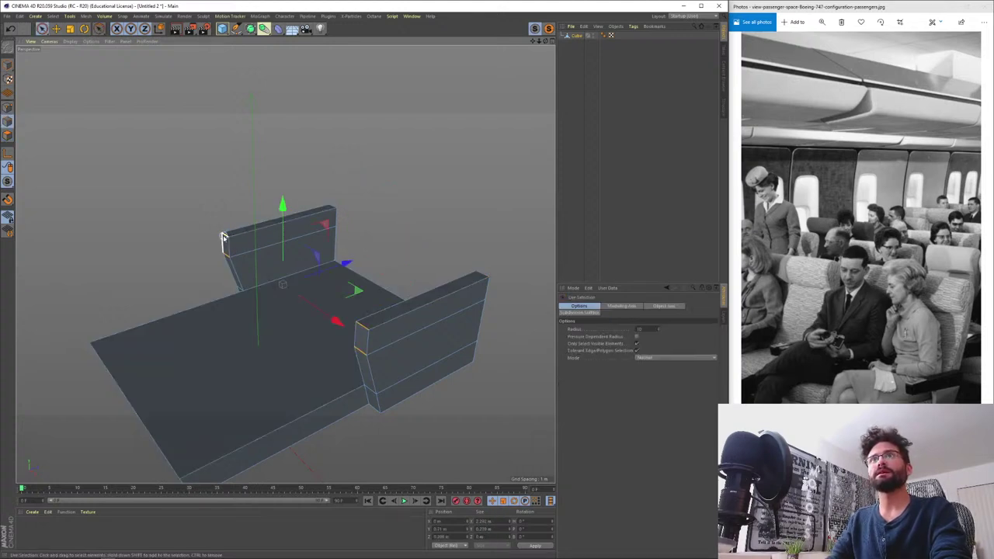
click(362, 327)
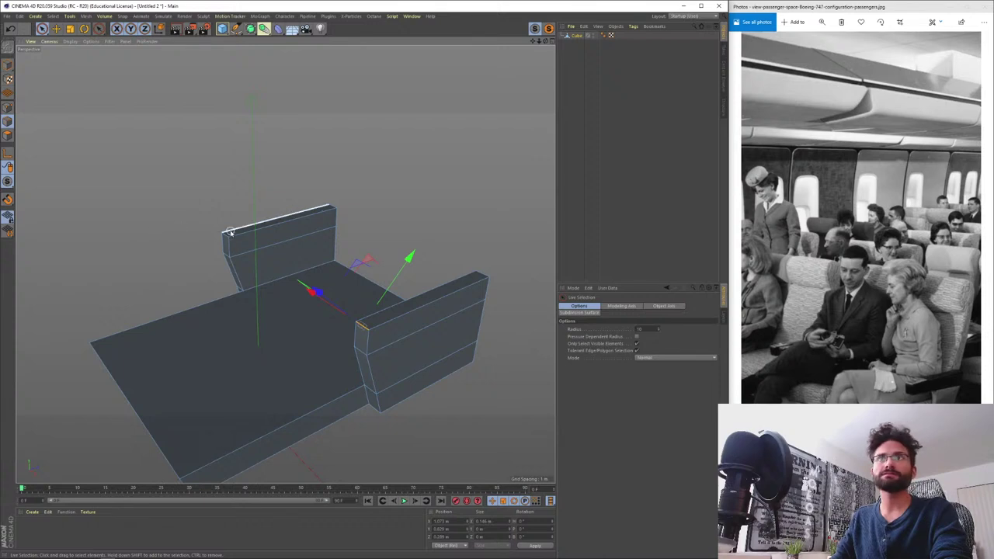
alt+right_drag(231, 231, 272, 202)
shift+click(210, 250)
alt+right_drag(368, 296, 378, 355)
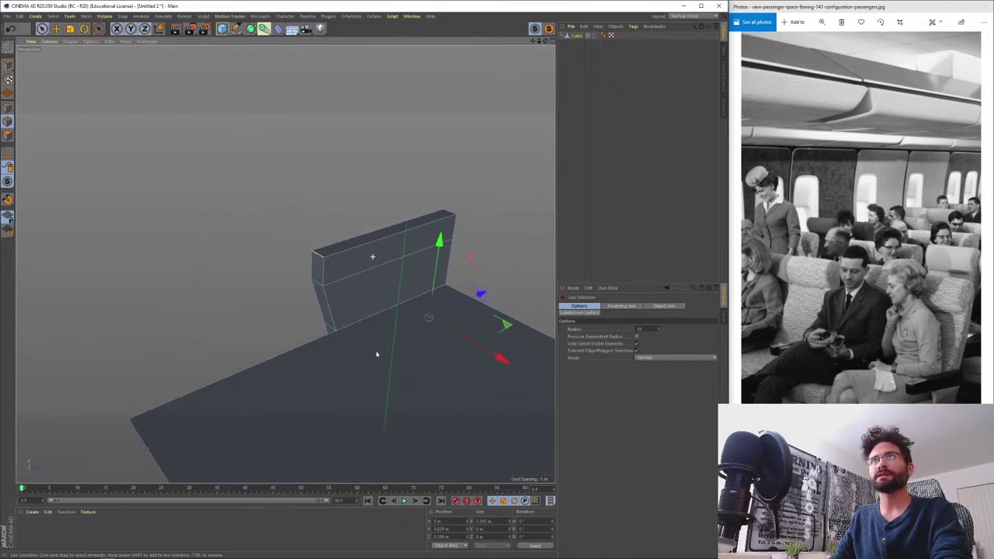
alt+middle_drag(378, 355, 302, 264)
alt+drag(302, 264, 340, 260)
drag(335, 217, 326, 221)
- Try to bevel the front top edges of both armrests with a small offset, and undo the bevel
right_click(329, 304)
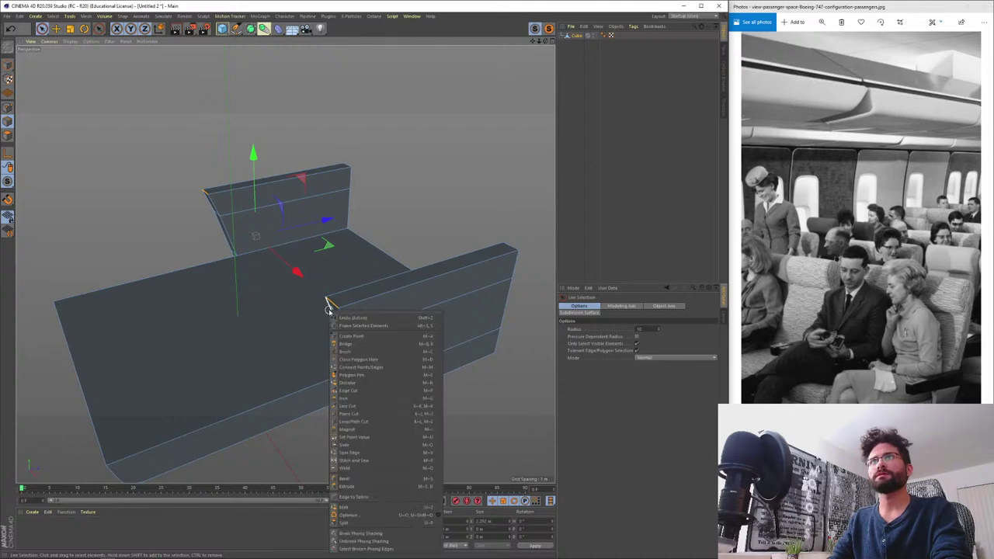
click(366, 481)
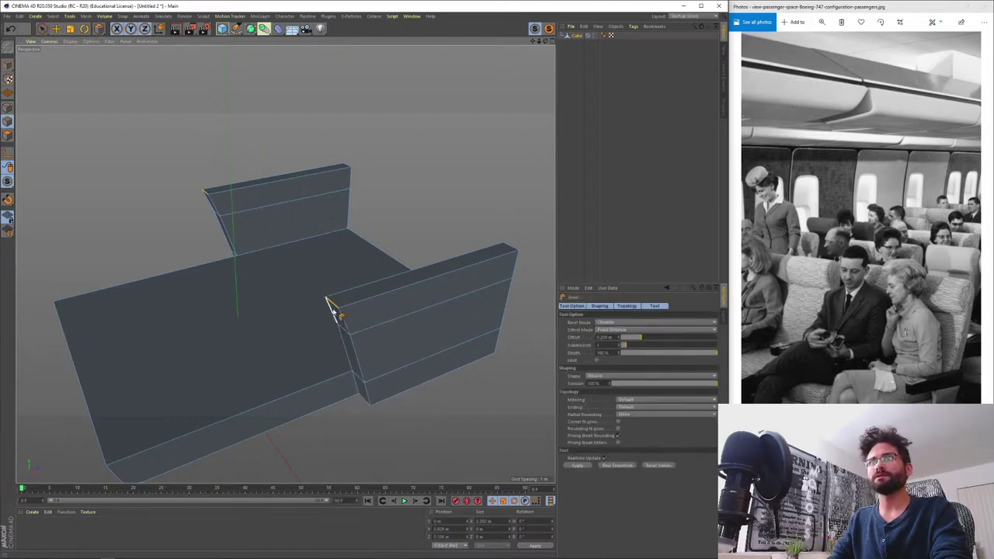
mouse_move(329, 304)
mouse_down()
mouse_move(349, 295)
mouse_move(338, 303)
mouse_up()
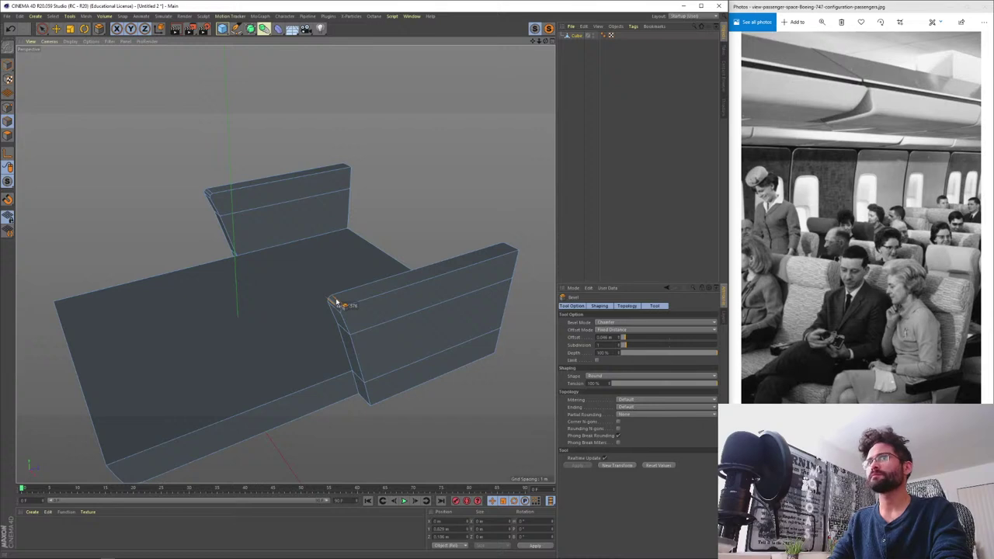
key(ctrl+z)
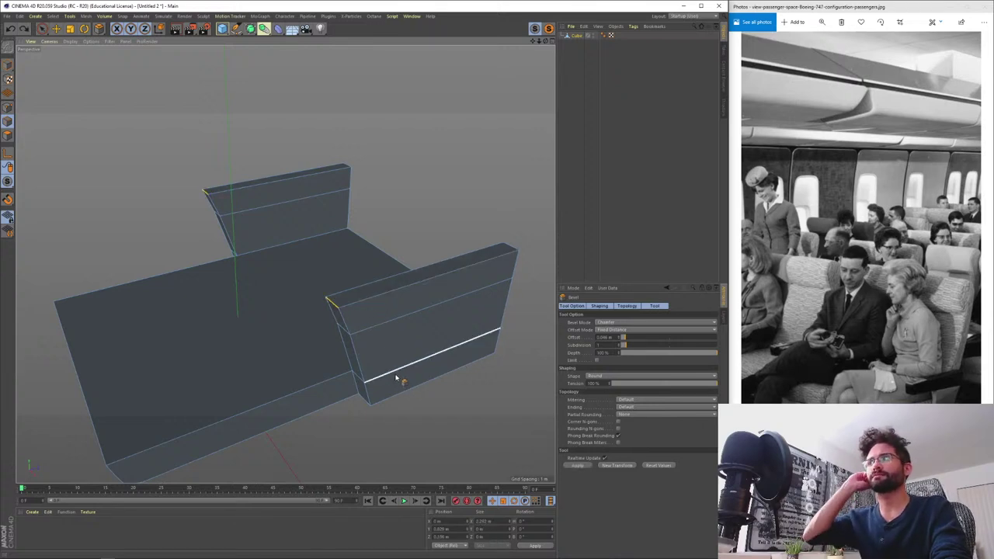
- Move the front top edges of both armrests a further 0.06 m or so forward along Z
key(space)
drag(327, 221, 324, 229)
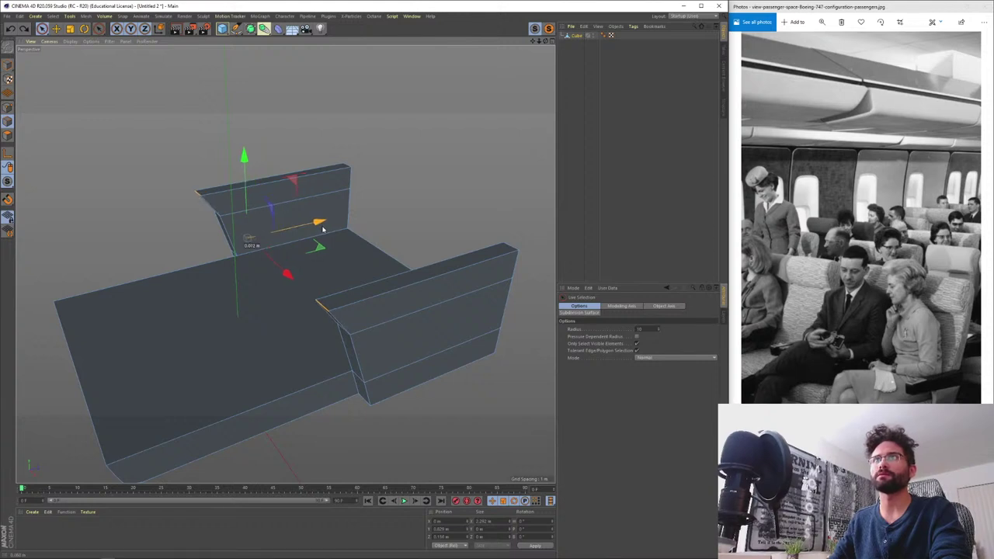
alt+drag(345, 285, 406, 286)
- Extrude the top faces of both armrests upward by about 0.209 m and raise them to a total of about 0.3 m
key(Return)
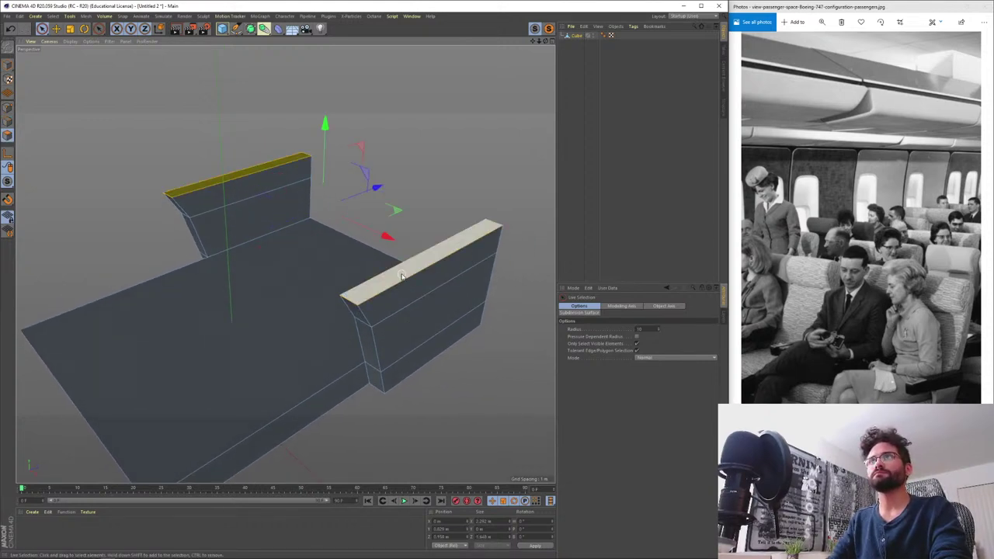
click(401, 274)
shift+click(236, 176)
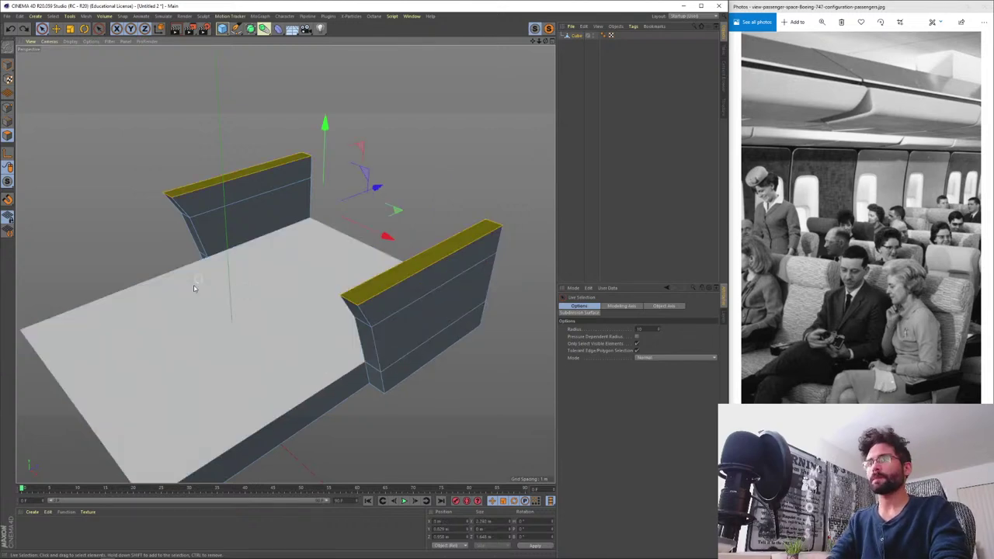
key(d)
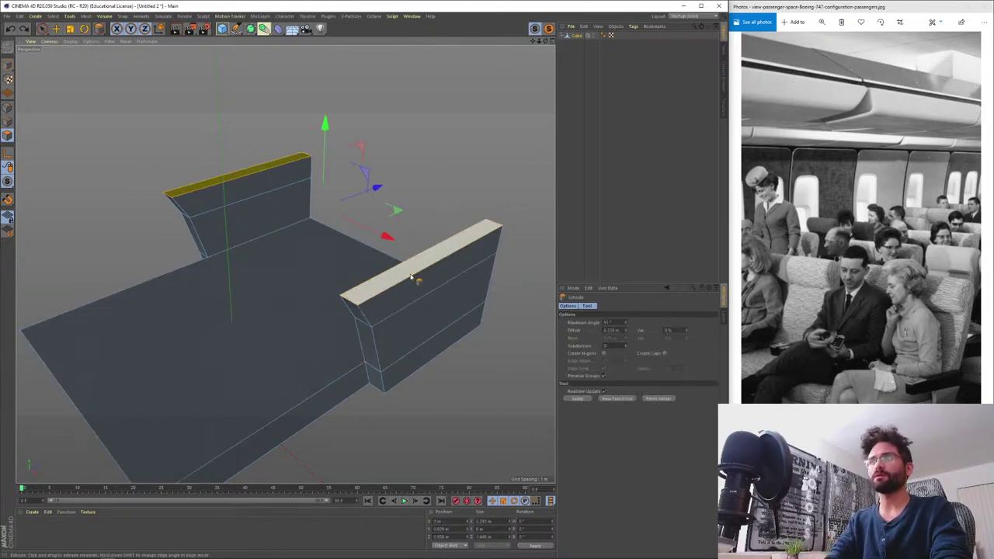
drag(422, 260, 381, 246)
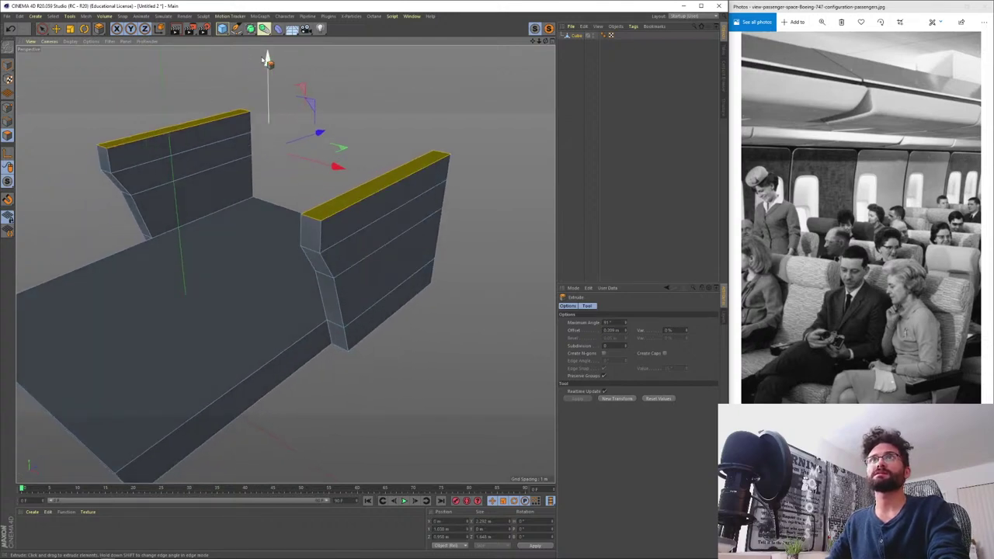
mouse_move(266, 66)
mouse_down()
mouse_move(266, 45)
mouse_move(266, 55)
mouse_up()
- Select the front faces of both armrests' uppermost blocks and extrude them forward by about 0.861 m
key(space)
click(99, 147)
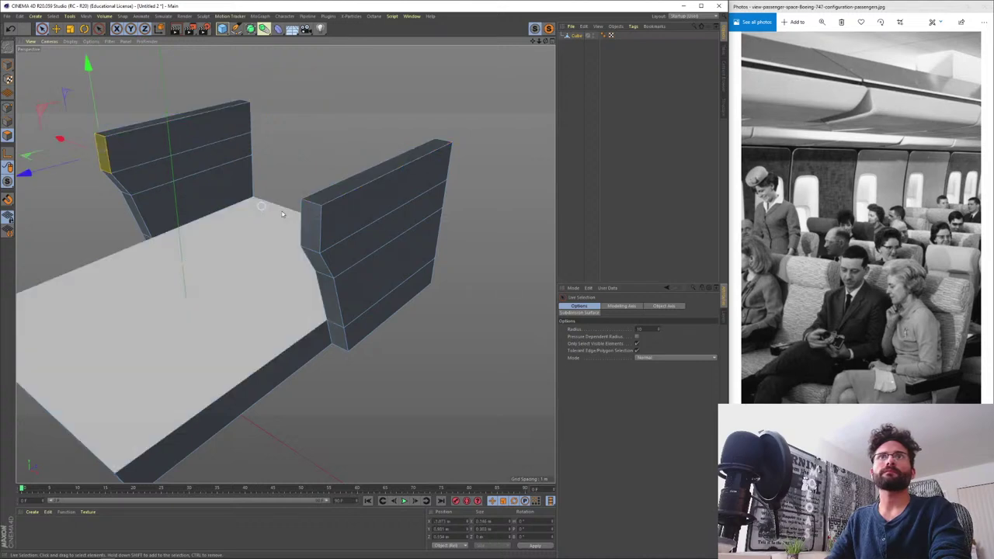
shift+click(308, 223)
key(d)
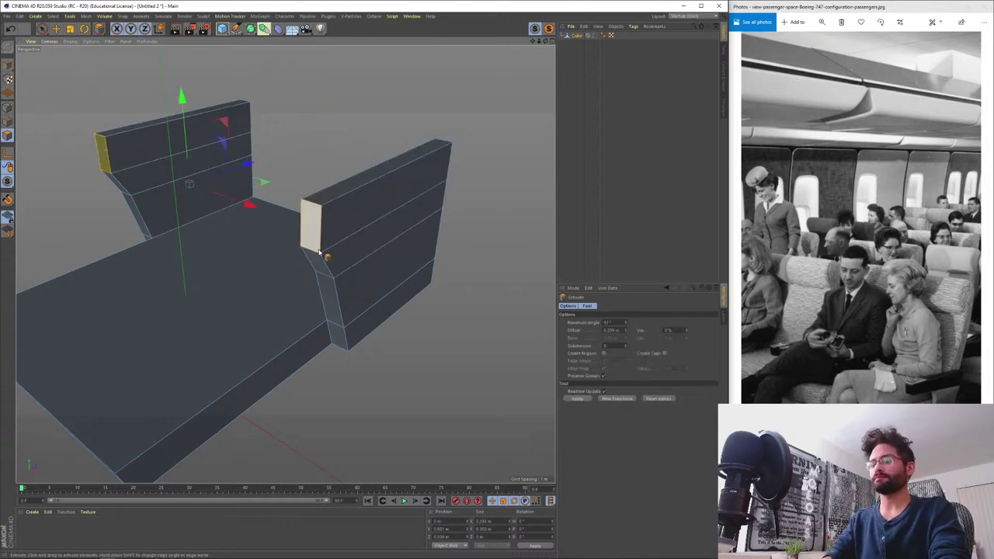
drag(335, 208, 295, 263)
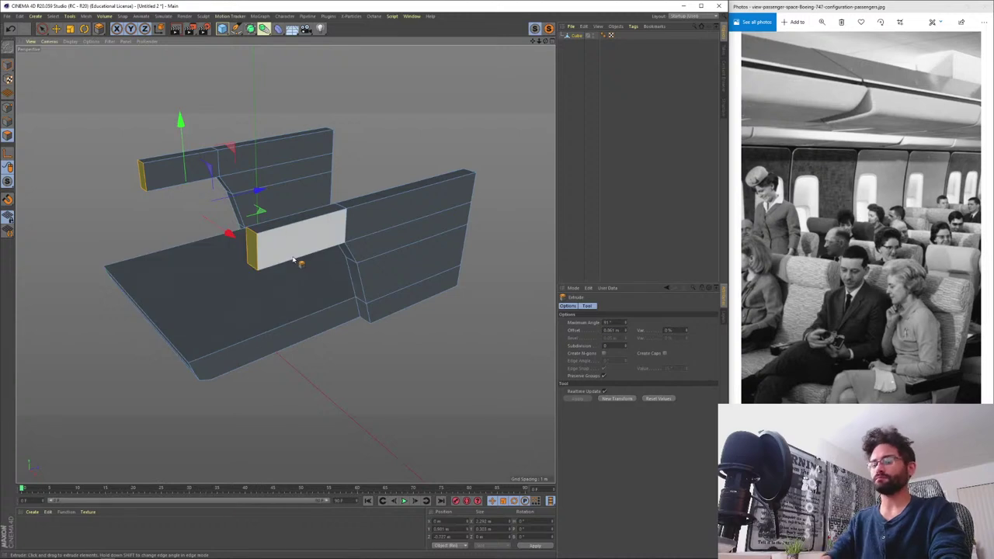
- Try scaling the front end faces of both armrests down vertically, and undo the scaling
key(t)
drag(178, 116, 175, 159)
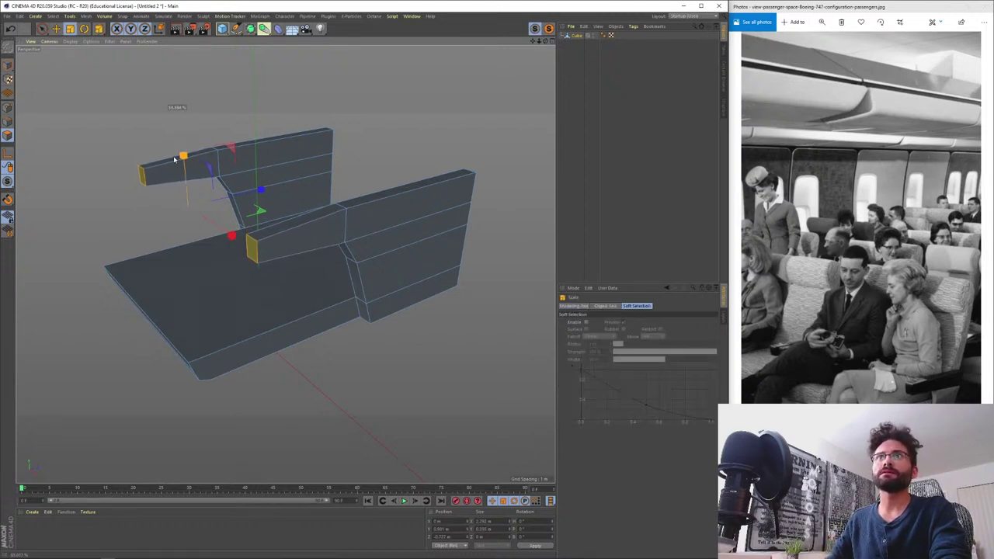
key(space)
key(ctrl+z)
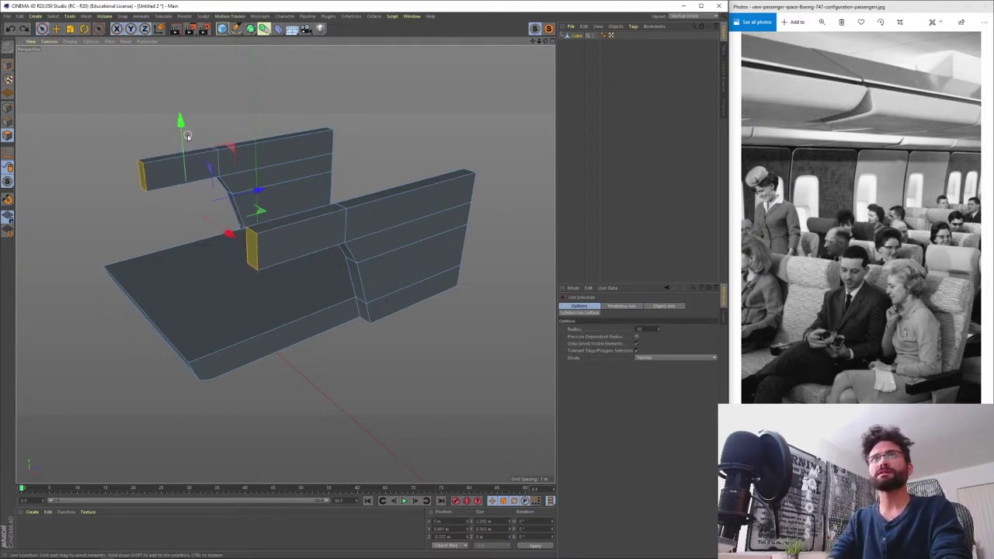
- Select the bottom front edges of both armrests and raise them to a Y position of about 0.945 m
alt+drag(278, 243, 257, 217)
click(7, 121)
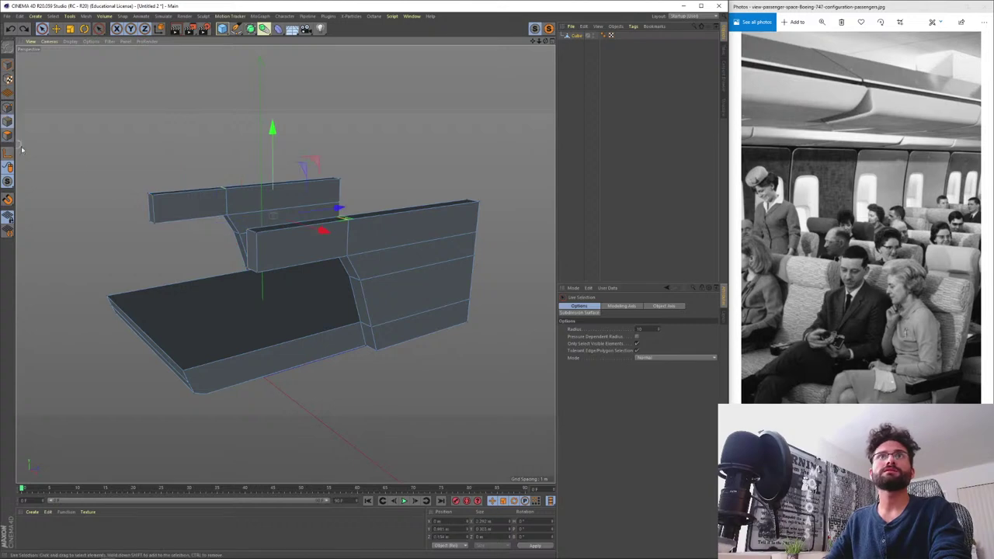
scroll(248, 268, up, 3)
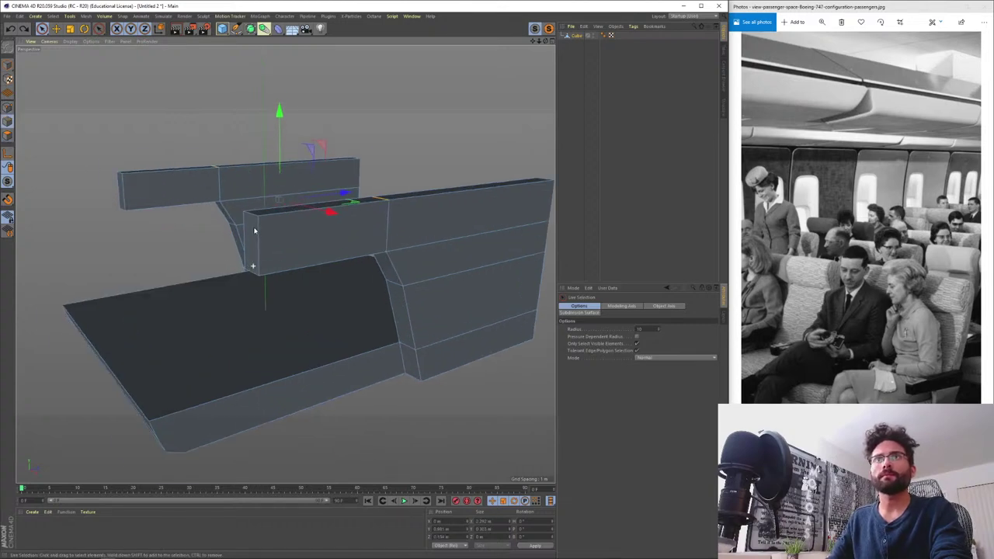
scroll(251, 278, up, 2)
click(252, 282)
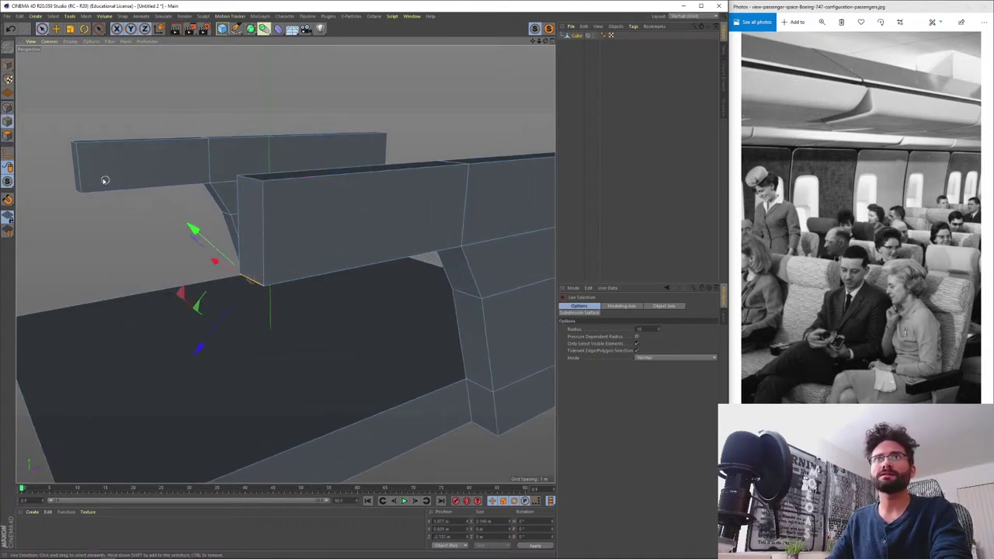
alt+drag(88, 179, 151, 189)
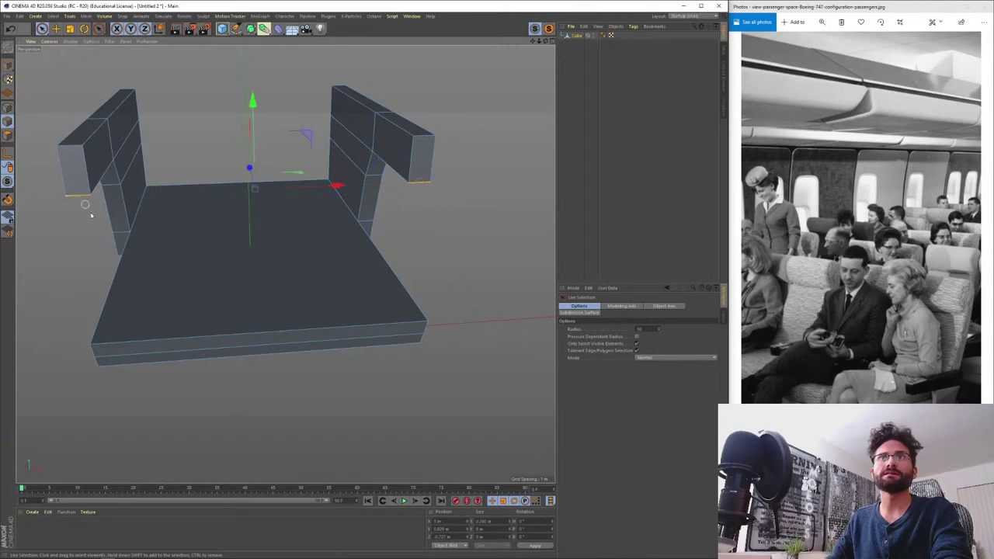
alt+drag(85, 205, 326, 247)
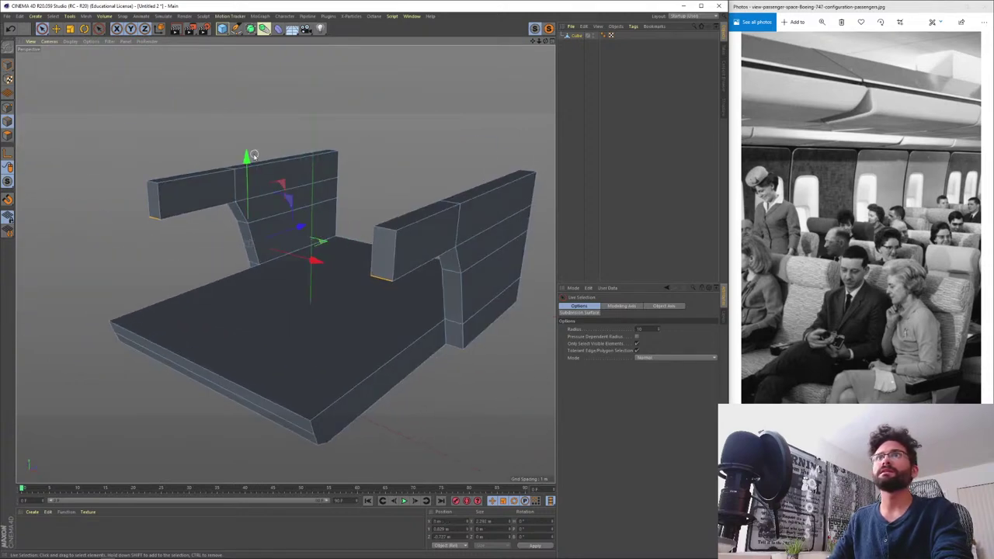
drag(247, 157, 246, 147)
- Bevel the top and bottom front edges of both armrests with an offset of about 0.041 m and subdivision 1
alt+drag(413, 232, 384, 224)
alt+right_drag(383, 225, 384, 287)
alt+middle_drag(384, 286, 358, 315)
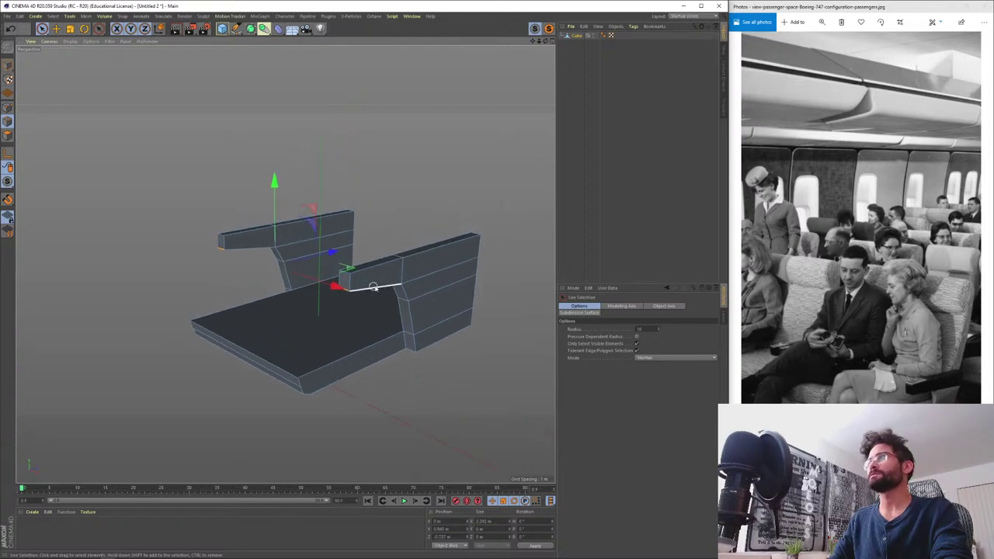
mouse_move(373, 288)
alt+mouse_down()
mouse_move(382, 284)
mouse_move(372, 277)
alt+mouse_up()
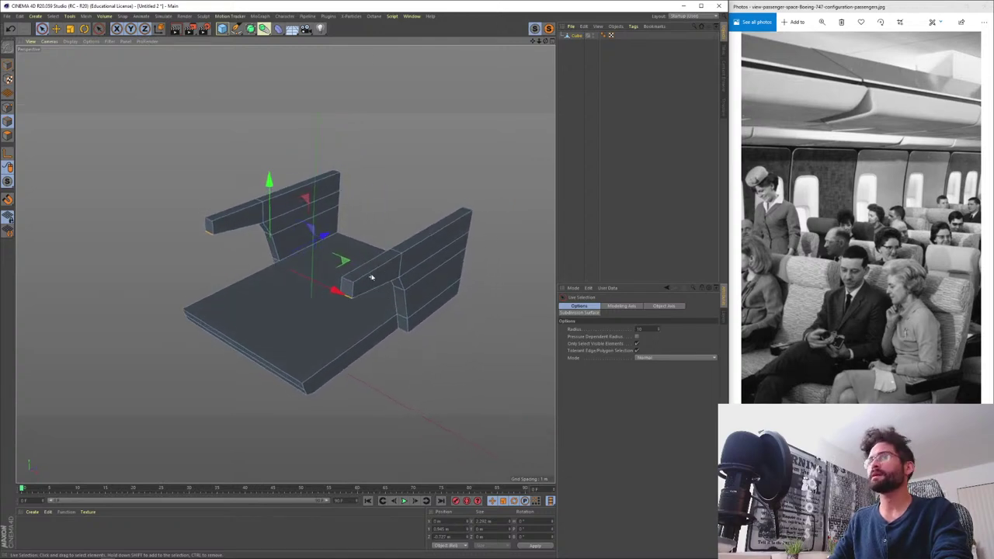
scroll(365, 280, up, 3)
click(332, 287)
shift+click(122, 194)
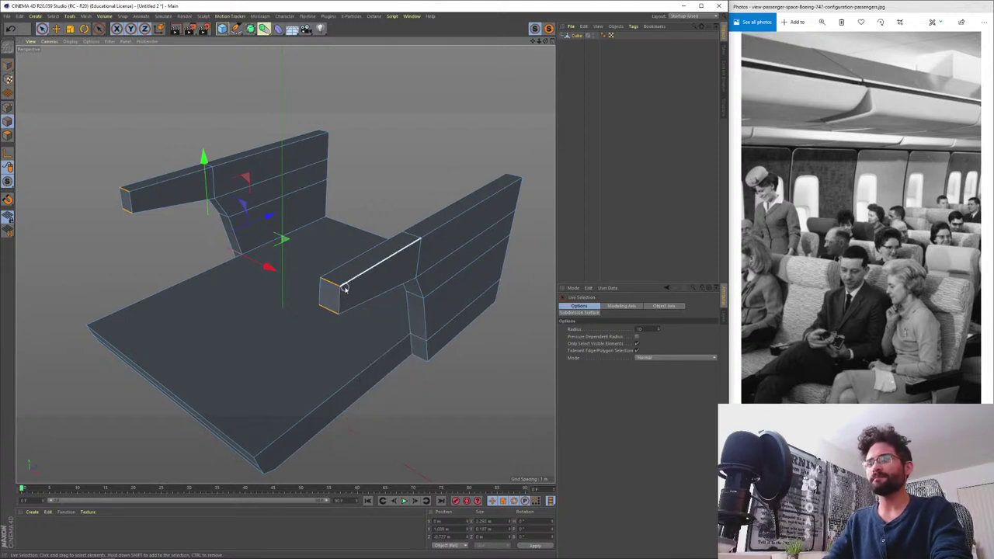
key(m)
key(s)
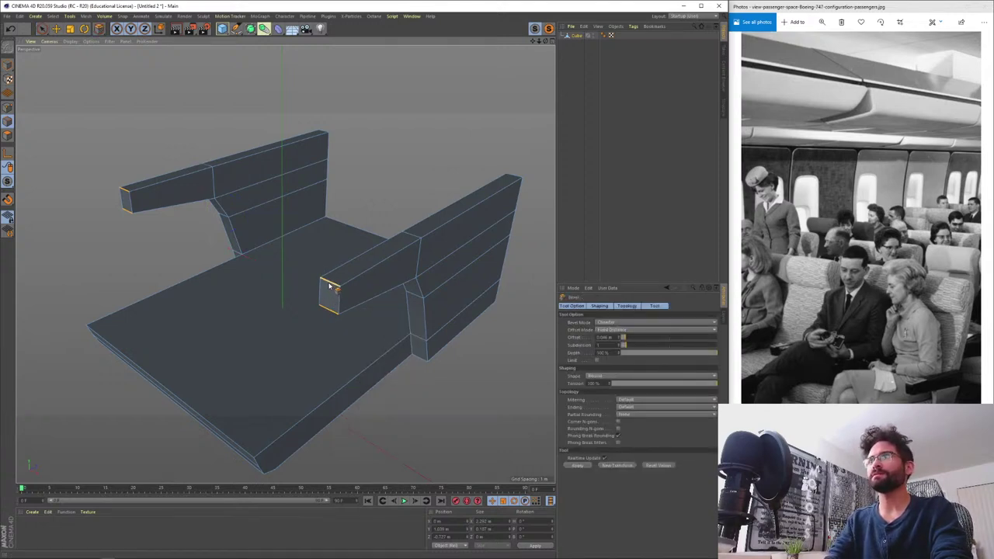
drag(330, 287, 338, 281)
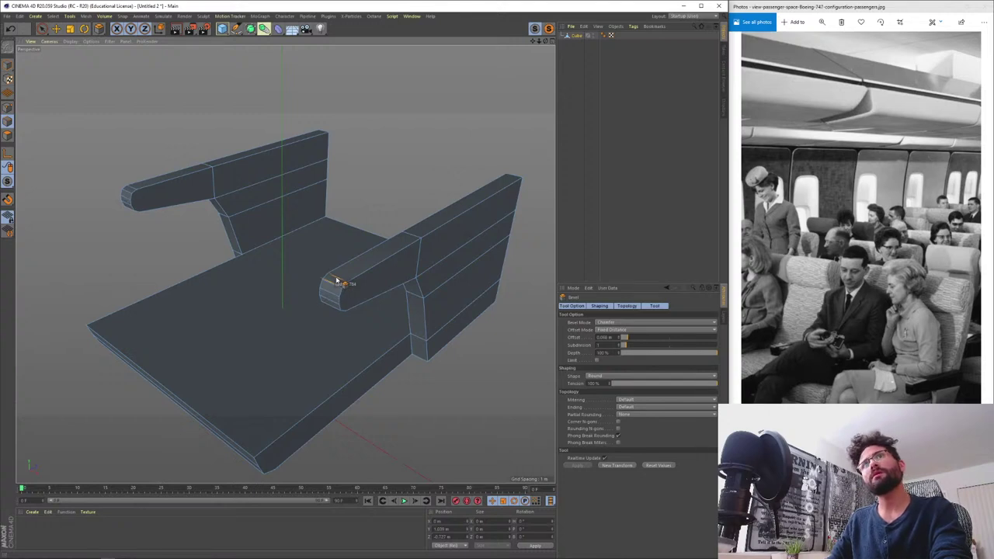
drag(337, 280, 332, 283)
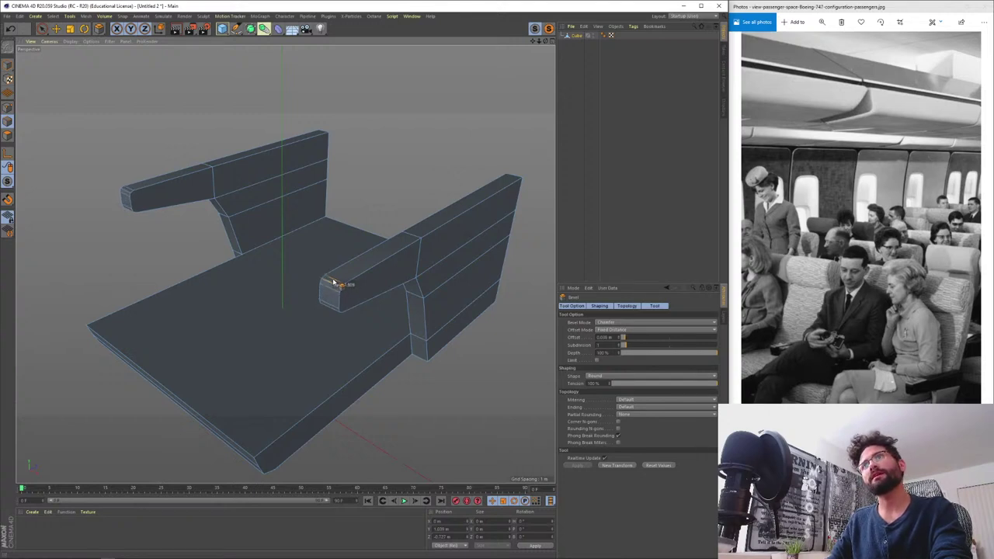
mouse_move(349, 264)
alt+mouse_down()
mouse_move(288, 216)
mouse_move(323, 256)
mouse_move(396, 251)
mouse_move(326, 250)
mouse_move(322, 229)
mouse_move(340, 226)
mouse_move(362, 259)
mouse_move(354, 260)
alt+mouse_up()
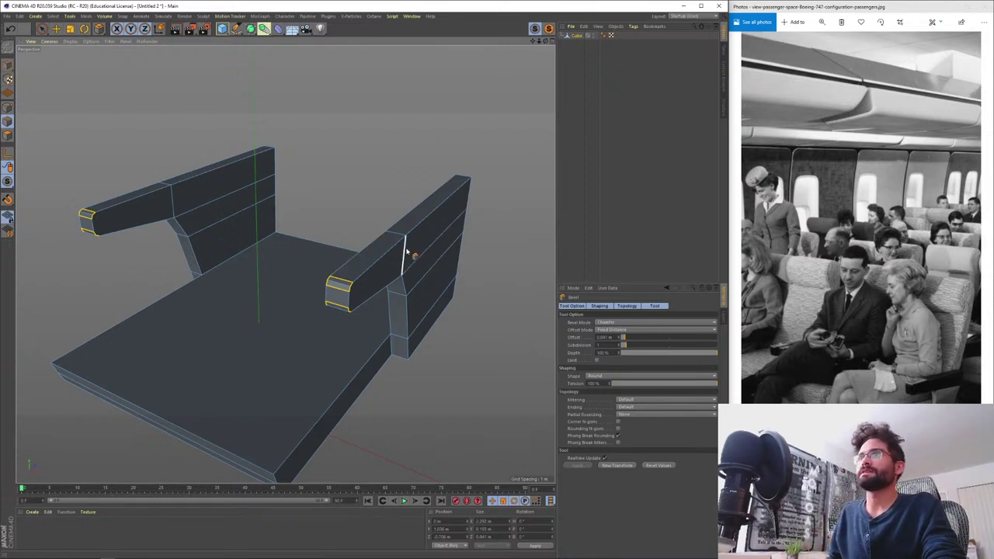
- Select the top face of the seat base and extrude it upward by about 0.4 m to form the cushion
alt+drag(334, 220, 334, 290)
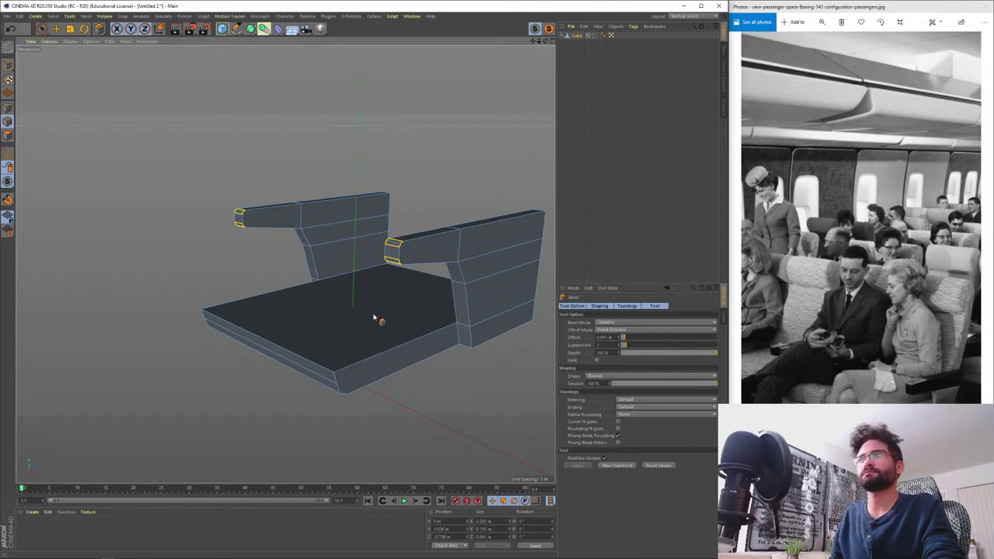
key(Return)
key(space)
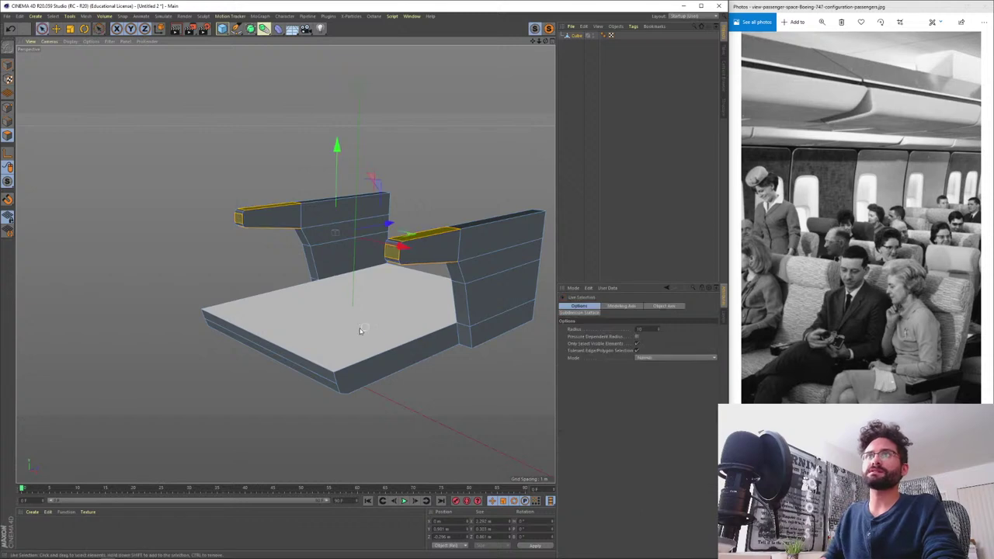
click(373, 342)
alt+drag(381, 351, 378, 327)
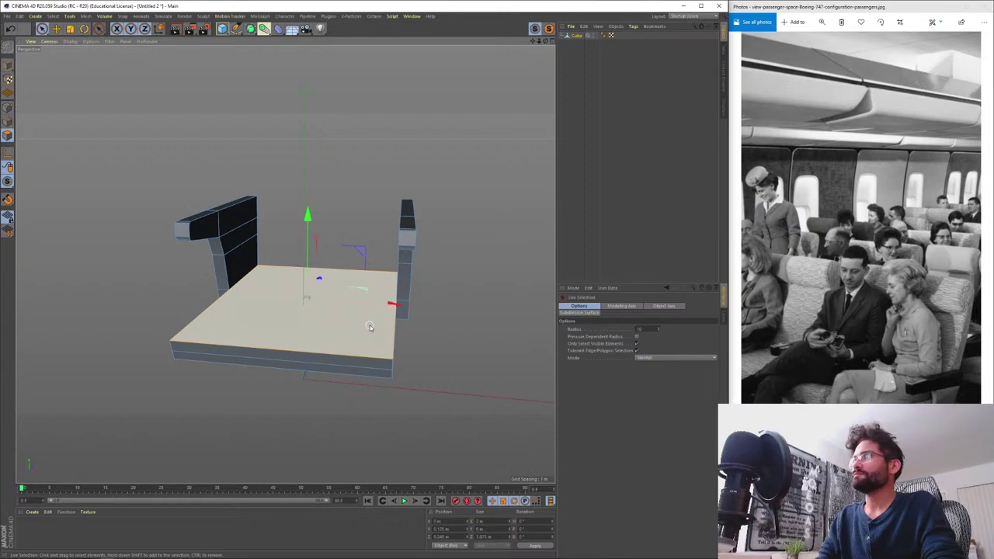
key(d)
drag(364, 349, 366, 311)
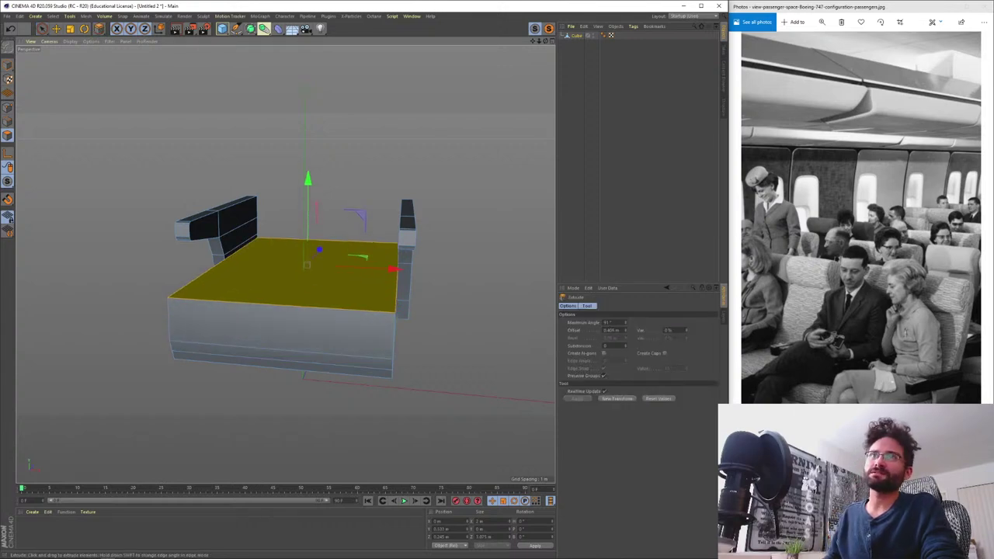
drag(359, 348, 329, 368)
key(space)
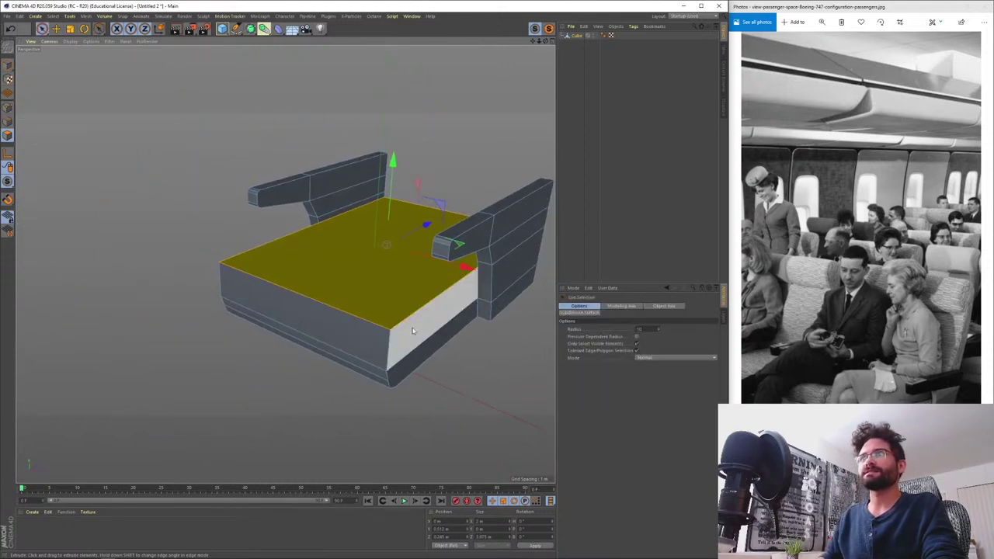
- Undo the trial edit of the cushion's side face and the earlier cushion extrusion
click(414, 331)
mouse_move(522, 338)
mouse_down()
mouse_move(543, 343)
mouse_move(516, 345)
mouse_up()
key(ctrl+z)
key(ctrl+z)
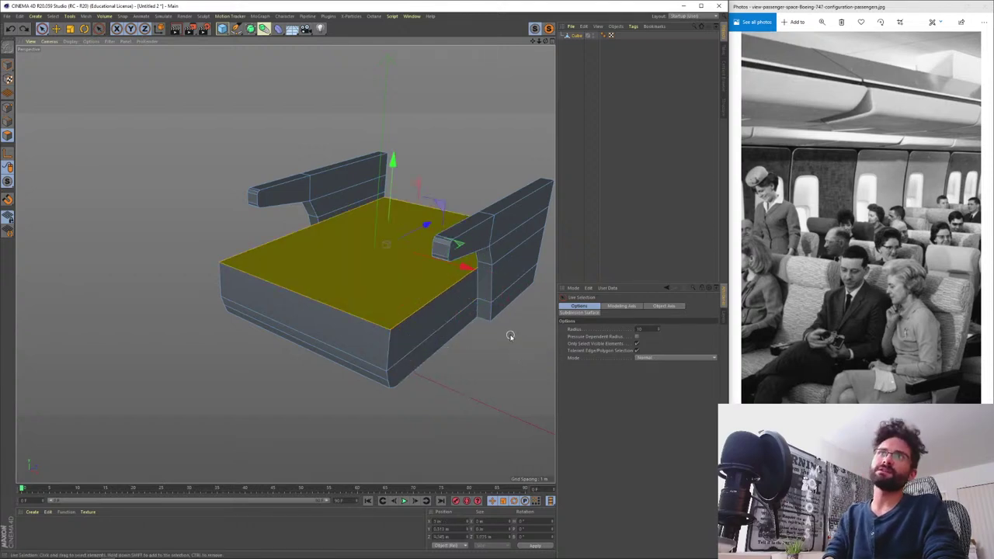
key(ctrl+z)
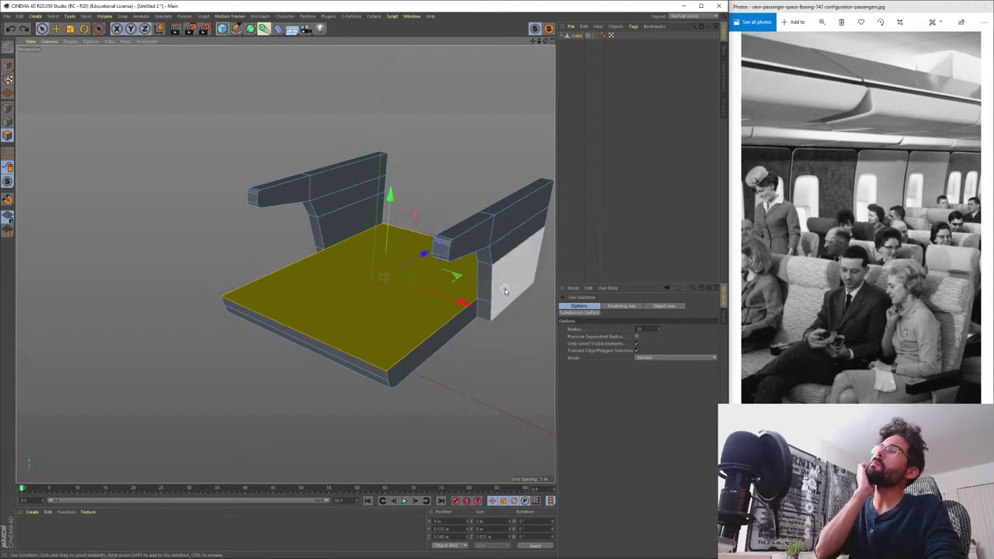
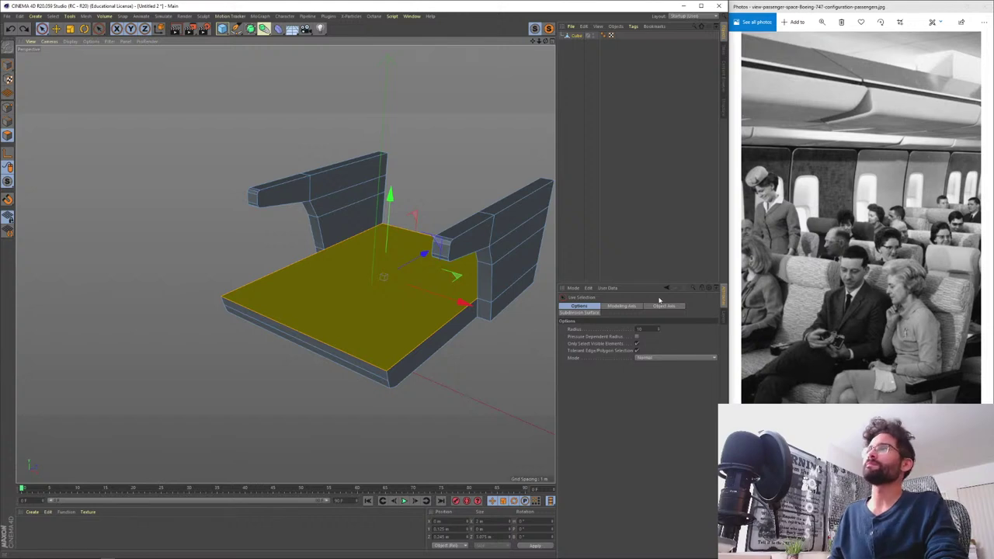
- Extrude the seat base's top face upward by about 0.377 m to form the cushion
alt+drag(399, 299, 339, 297)
key(d)
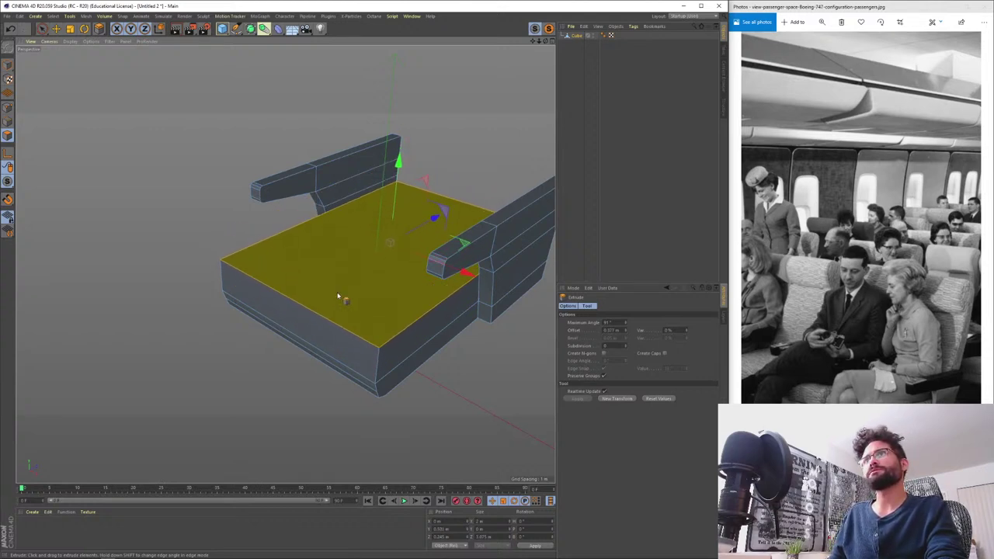
alt+drag(279, 319, 306, 286)
- Tilt the cushion's top face up toward the front and lower it to a Y position of about 0.31 m
key(r)
click(326, 272)
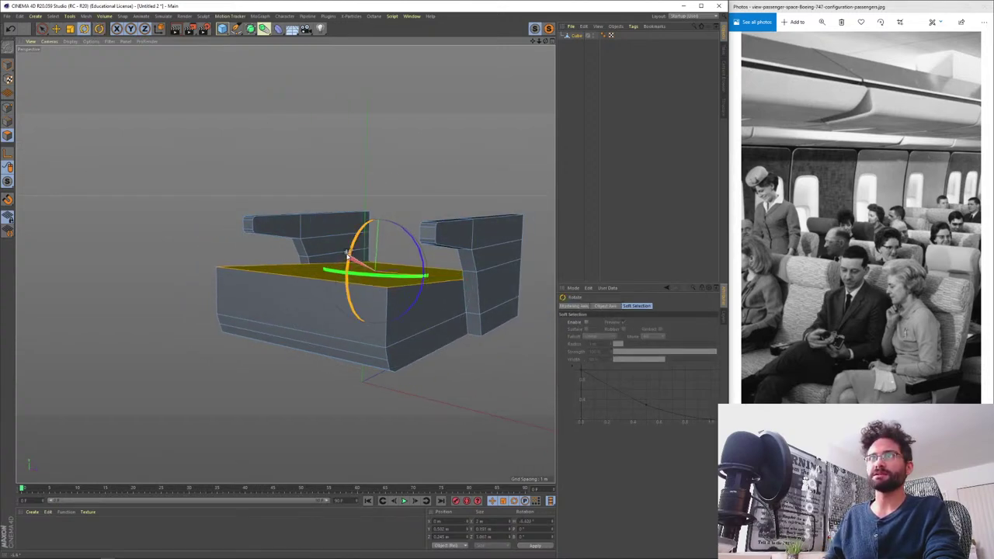
drag(347, 255, 348, 249)
key(space)
drag(381, 186, 381, 203)
key(r)
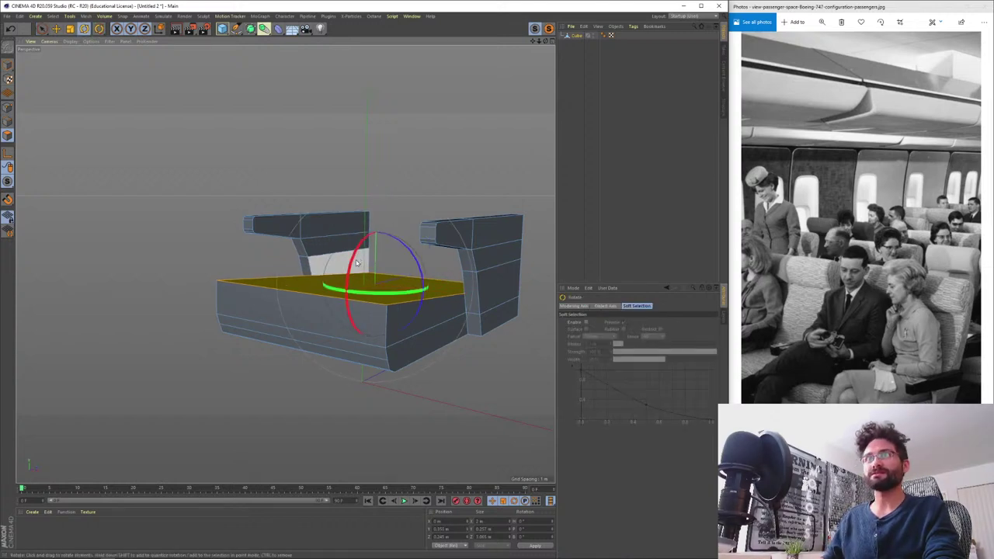
drag(351, 262, 349, 271)
- Select the cushion's front and side top edges together with its two vertical front corner edges
alt+drag(371, 312, 282, 358)
key(Return)
key(Return)
alt+drag(346, 374, 293, 376)
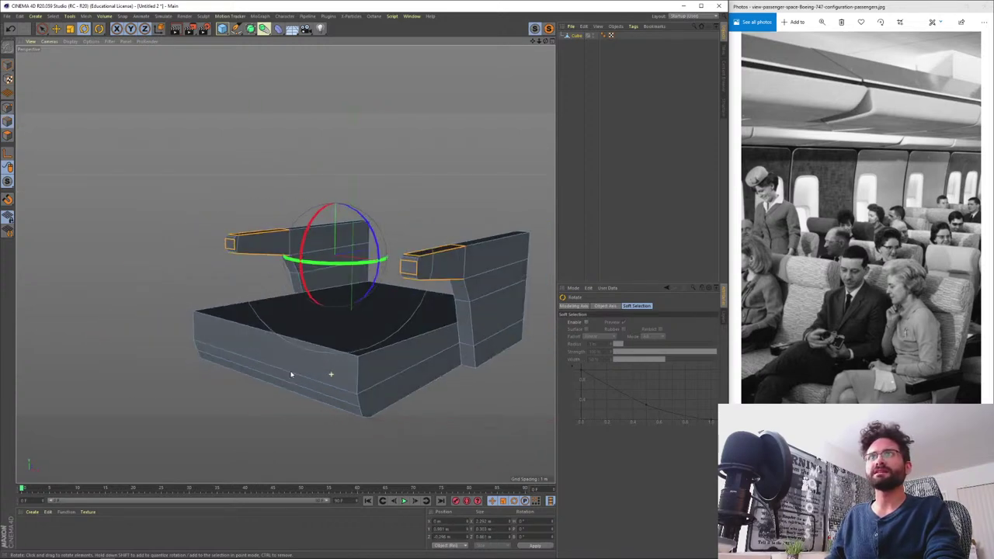
key(space)
click(357, 371)
shift+click(381, 349)
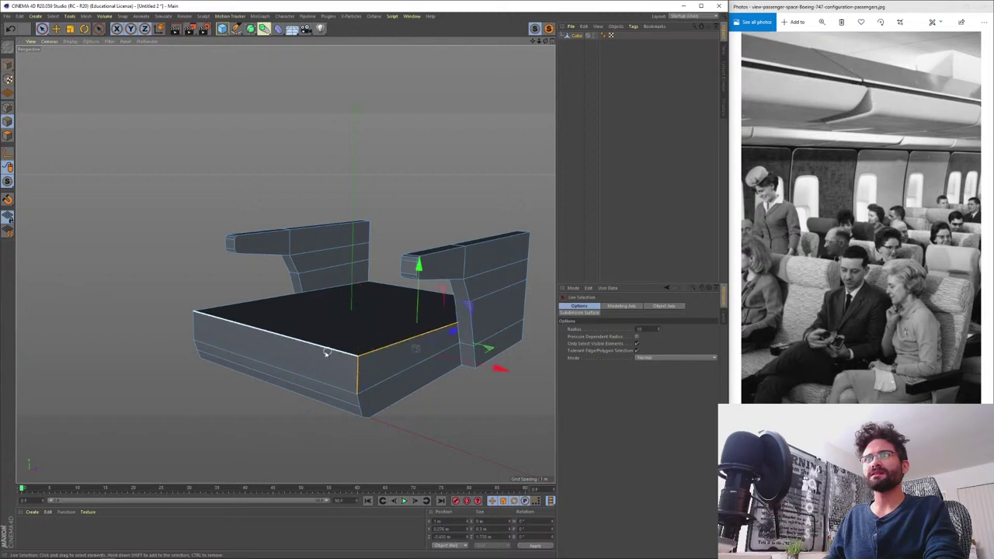
shift+click(321, 349)
alt+middle_drag(280, 346, 380, 352)
alt+drag(380, 352, 419, 358)
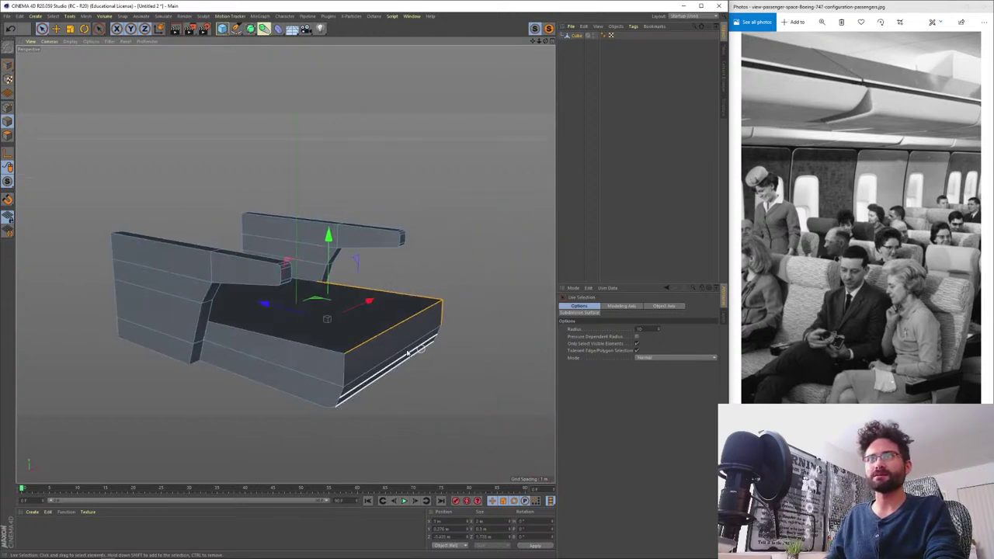
shift+click(321, 351)
shift+click(344, 365)
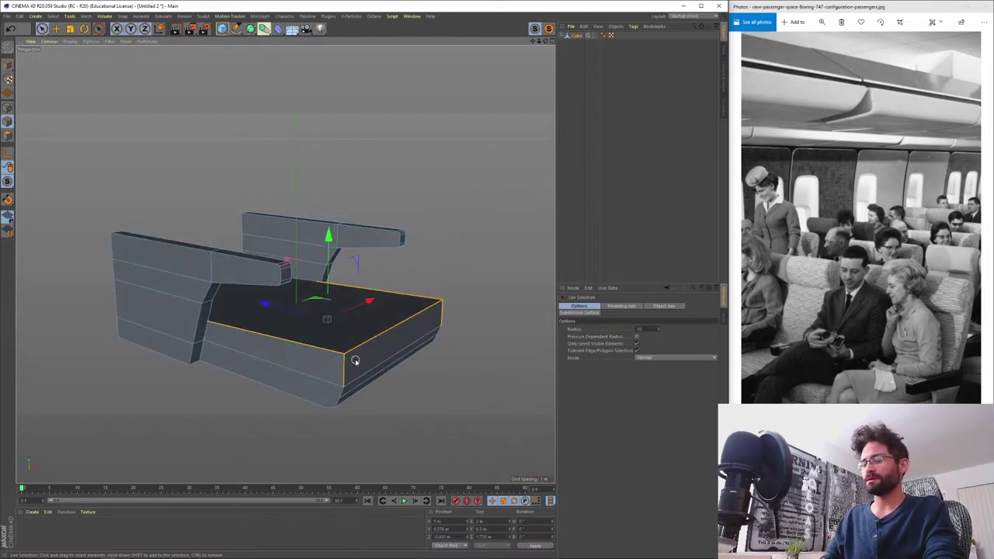
- Try beveling the selected cushion edges with an offset of about 0.076 m and subdivision 1
key(k)
key(l)
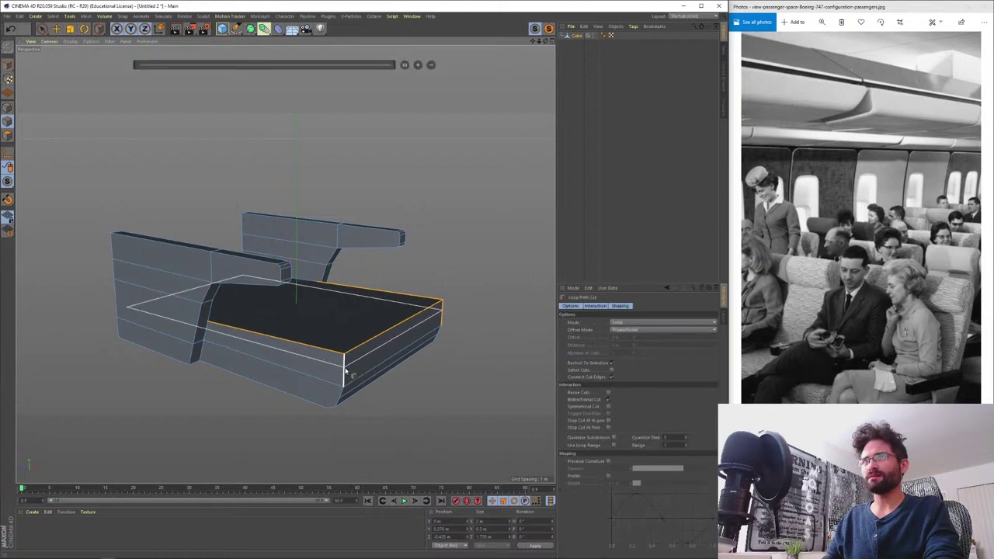
key(m)
key(s)
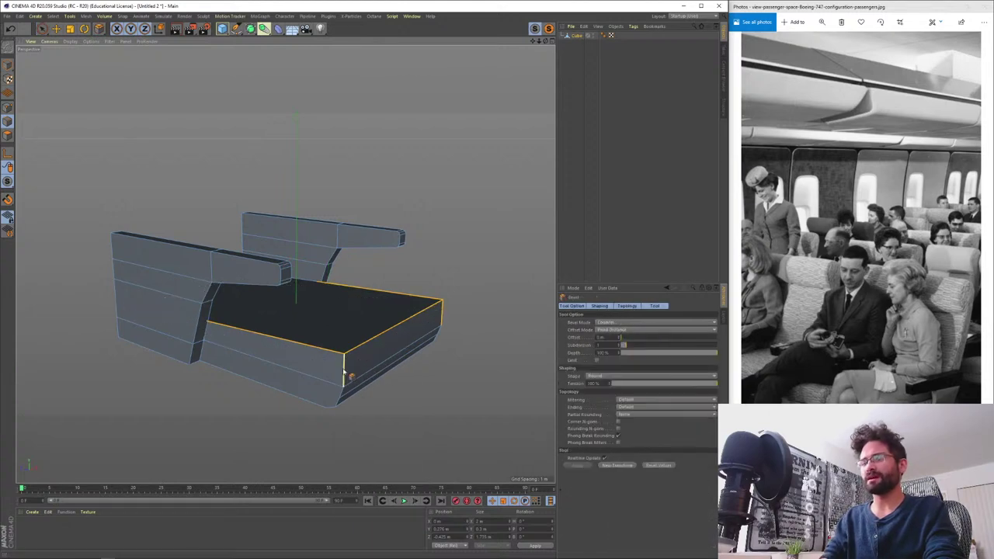
alt+drag(346, 372, 376, 355)
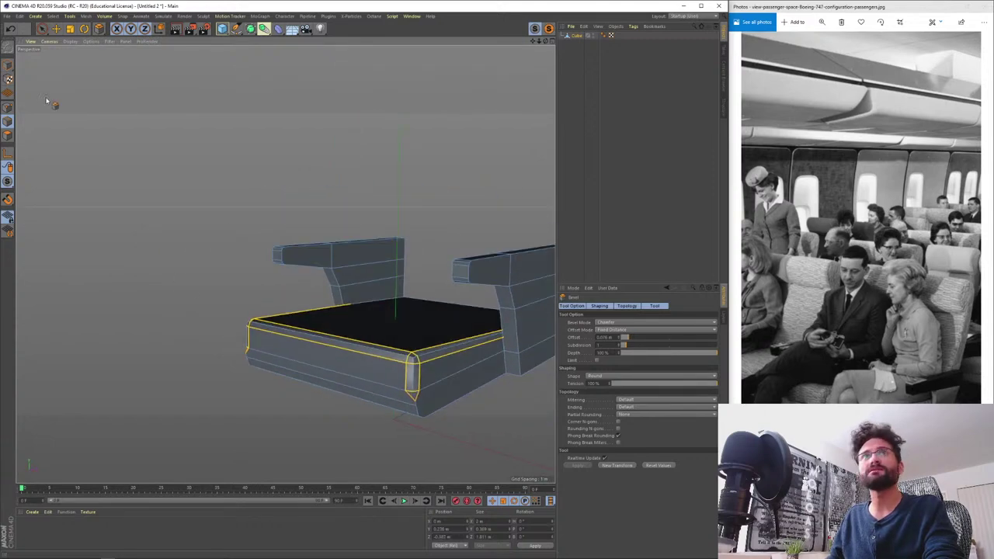
- Inspect the beveled seat in whole-model mode, return to edge editing, and undo the bevel
click(7, 65)
alt+drag(286, 328, 316, 326)
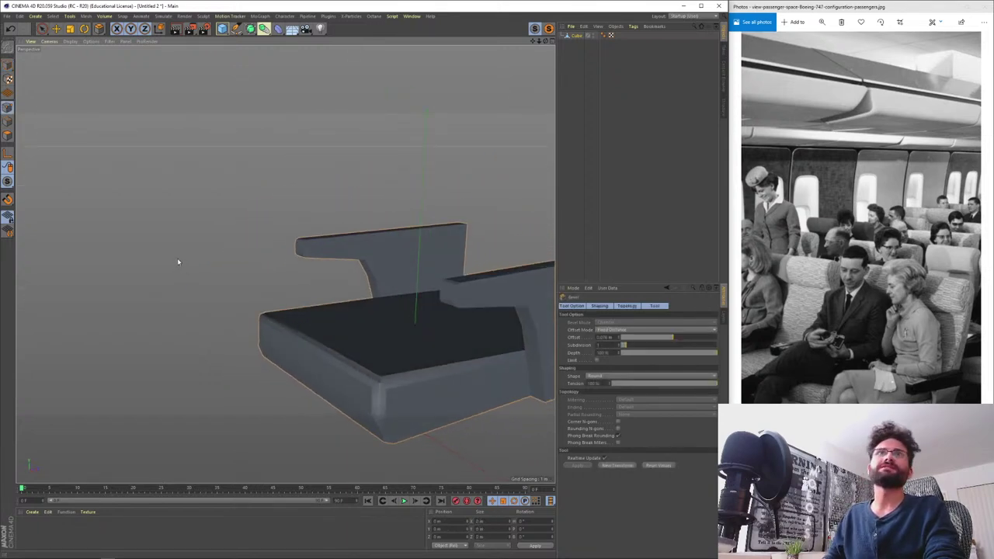
key(Return)
key(Return)
key(Return)
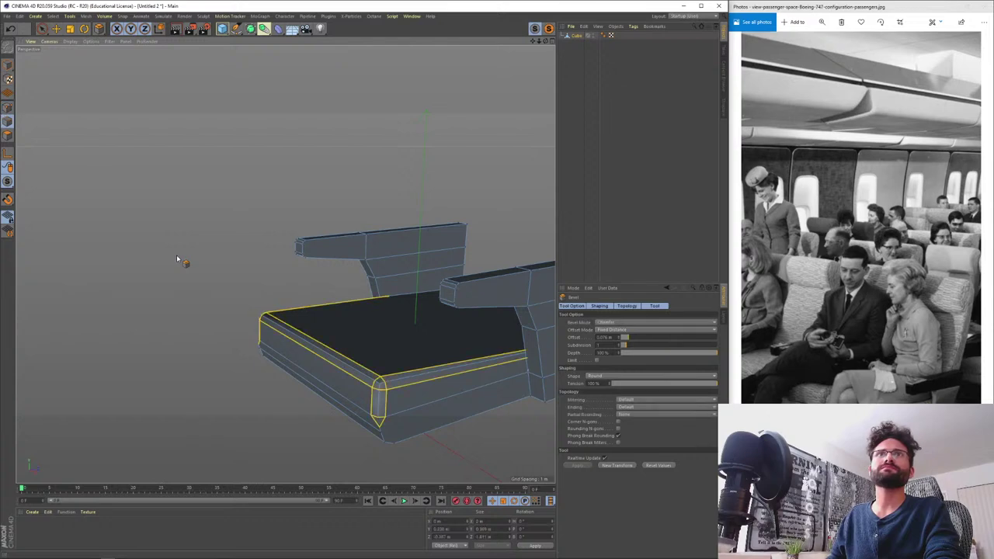
key(ctrl+z)
- Try beveling only the cushion's top front edge with an offset of about 0.17 m, and undo the bevel
key(space)
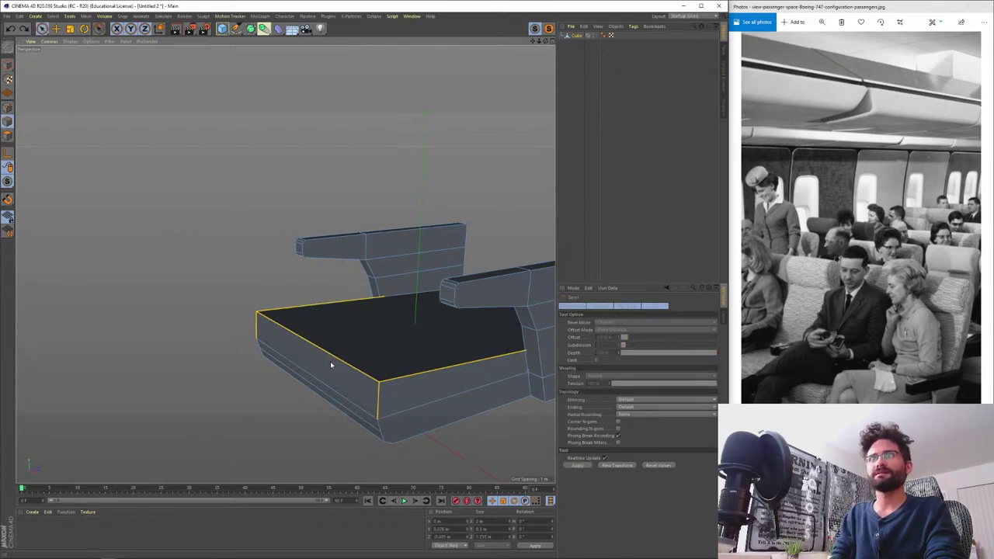
click(330, 357)
key(space)
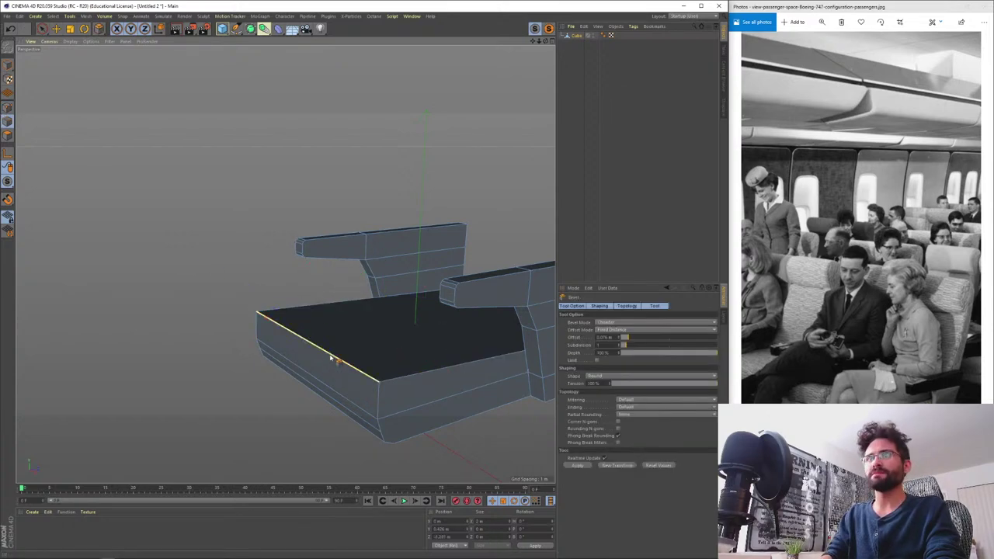
drag(332, 350, 419, 368)
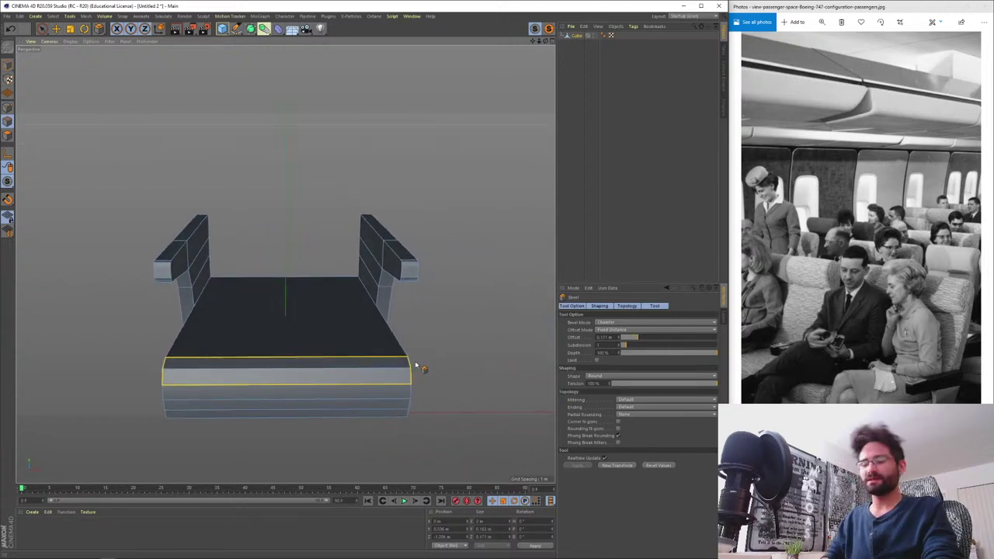
key(ctrl+z)
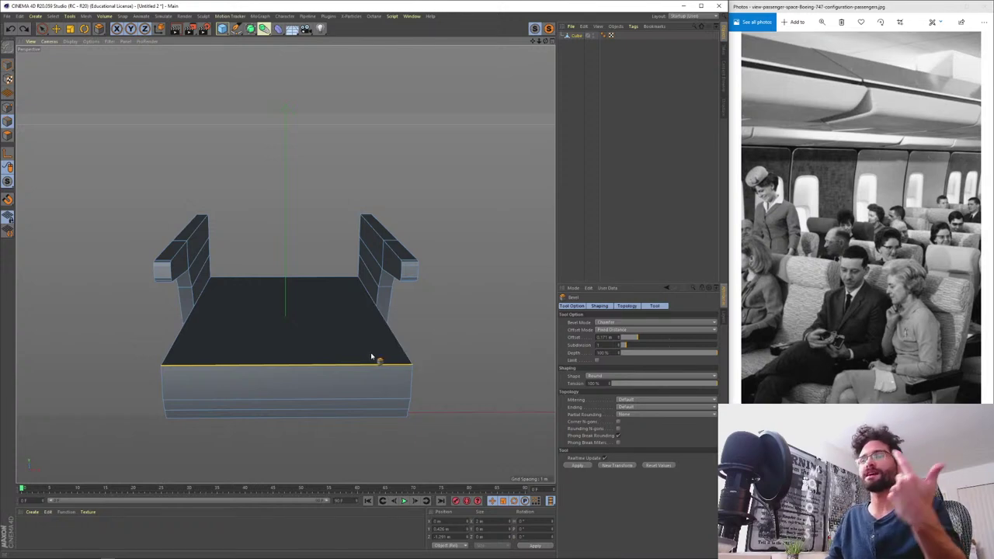
- Select the cushion's top front edge and both top side edges, leaving out the vertical corners
alt+drag(350, 346, 313, 329)
alt+right_drag(305, 339, 312, 326)
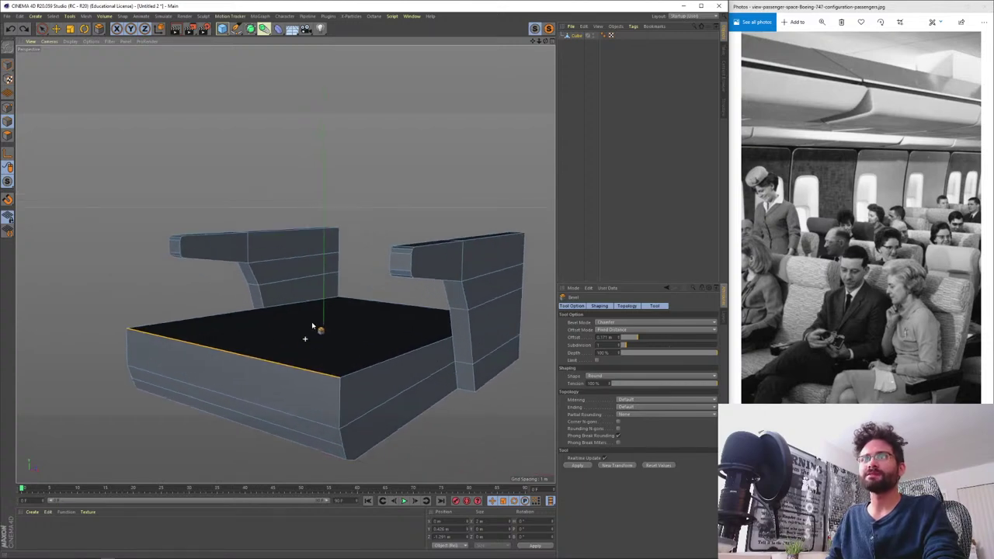
mouse_move(313, 326)
alt+mouse_down()
mouse_move(402, 326)
mouse_move(306, 333)
alt+mouse_up()
key(space)
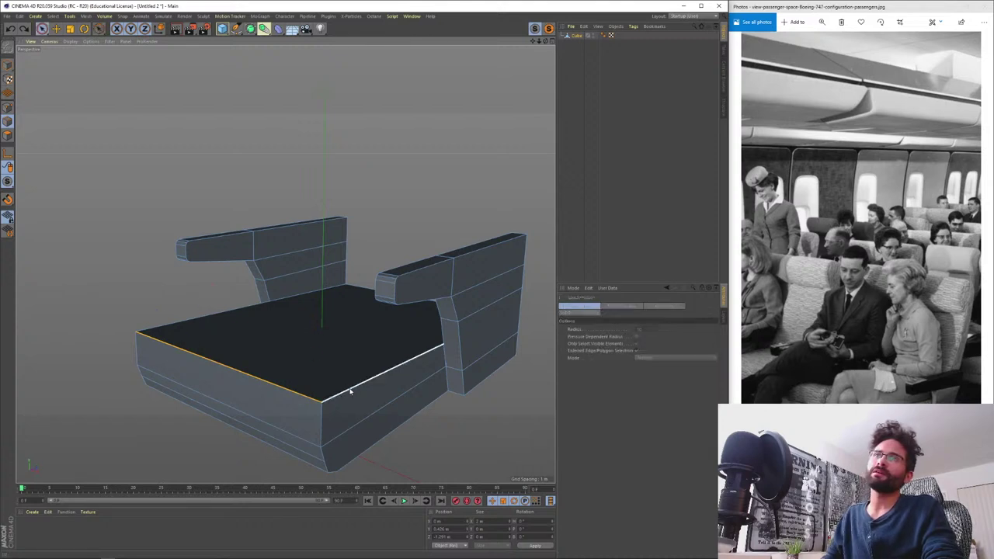
click(348, 389)
shift+click(284, 393)
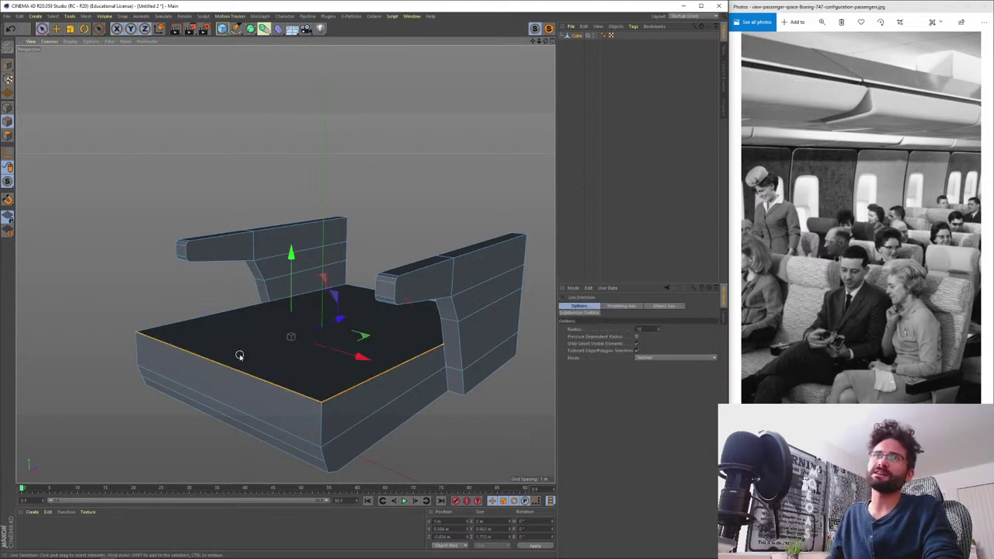
alt+drag(240, 355, 404, 365)
alt+drag(248, 399, 262, 385)
- Bevel the cushion's selected top edges with an offset of about 0.19 m and subdivision 2
key(space)
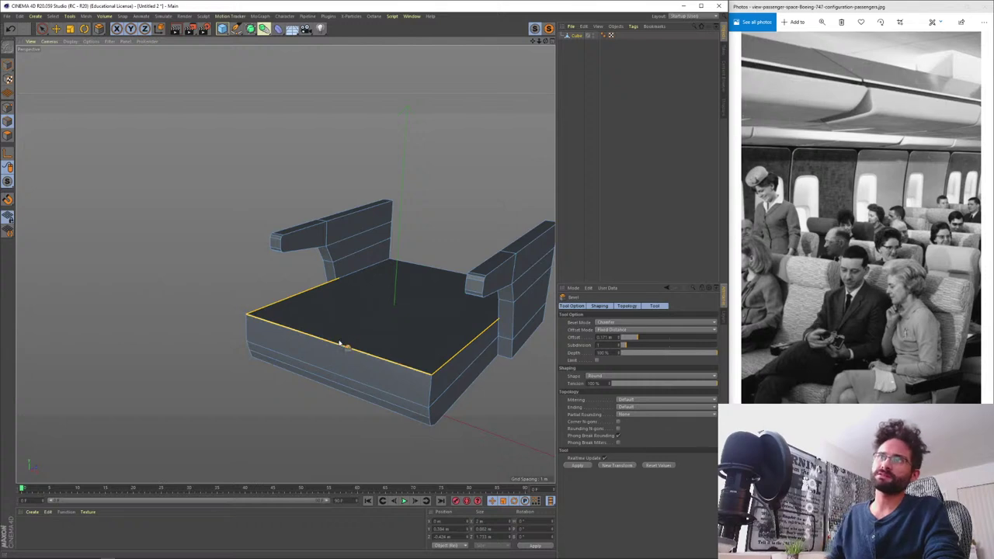
mouse_move(335, 332)
alt+mouse_down()
mouse_move(397, 344)
mouse_move(343, 344)
mouse_move(331, 333)
mouse_move(344, 355)
mouse_move(351, 342)
alt+mouse_up()
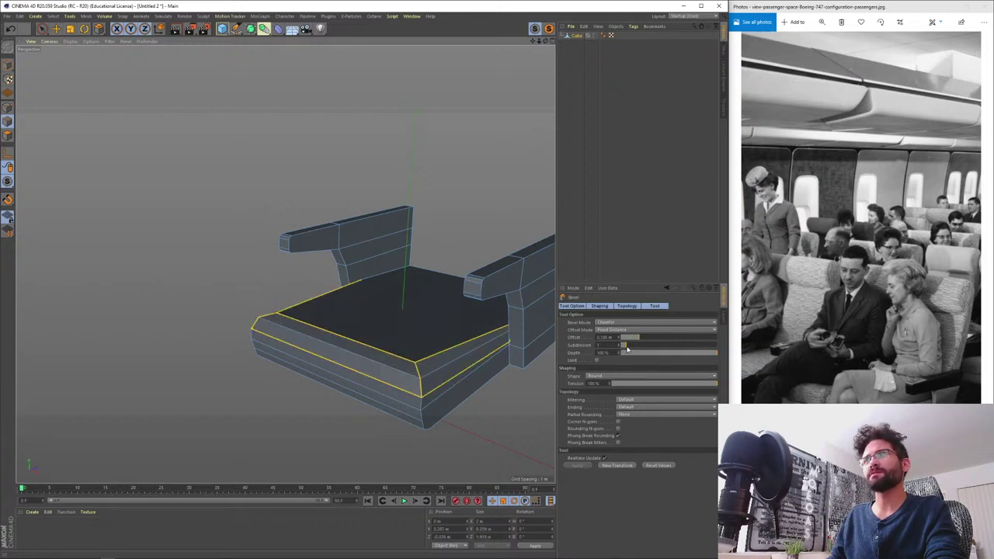
mouse_move(627, 347)
mouse_down()
mouse_move(649, 342)
mouse_move(631, 349)
mouse_up()
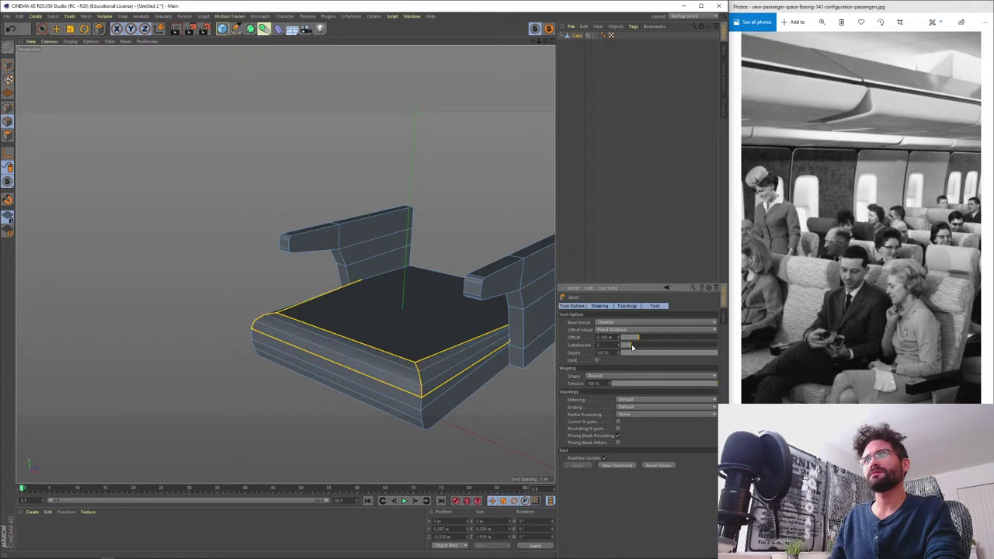
alt+drag(455, 370, 492, 391)
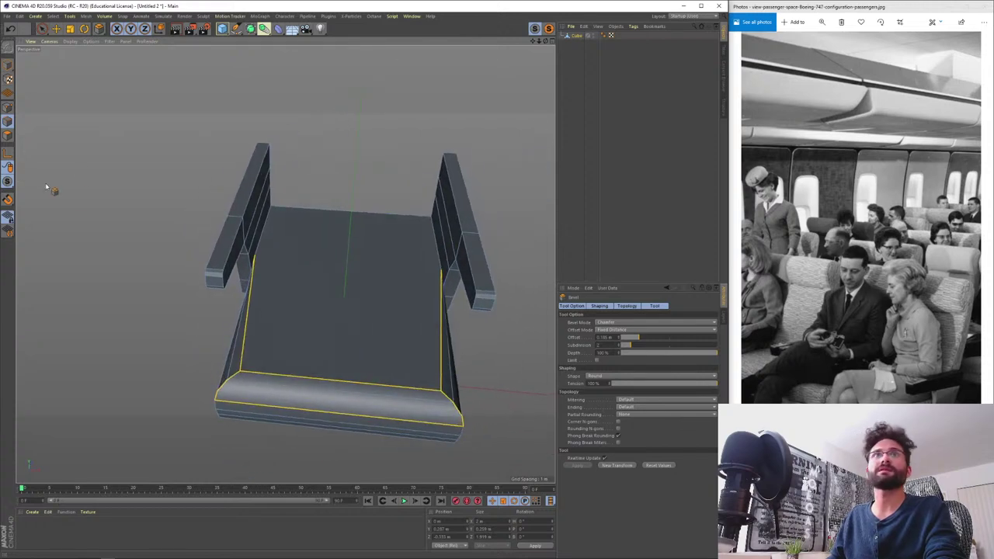
alt+drag(443, 354, 344, 304)
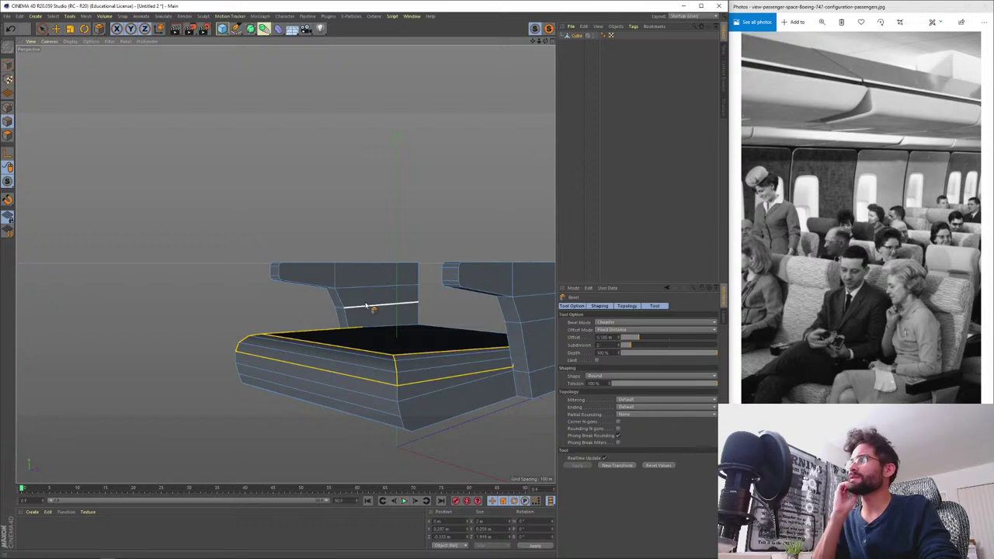
alt+drag(407, 334, 380, 385)
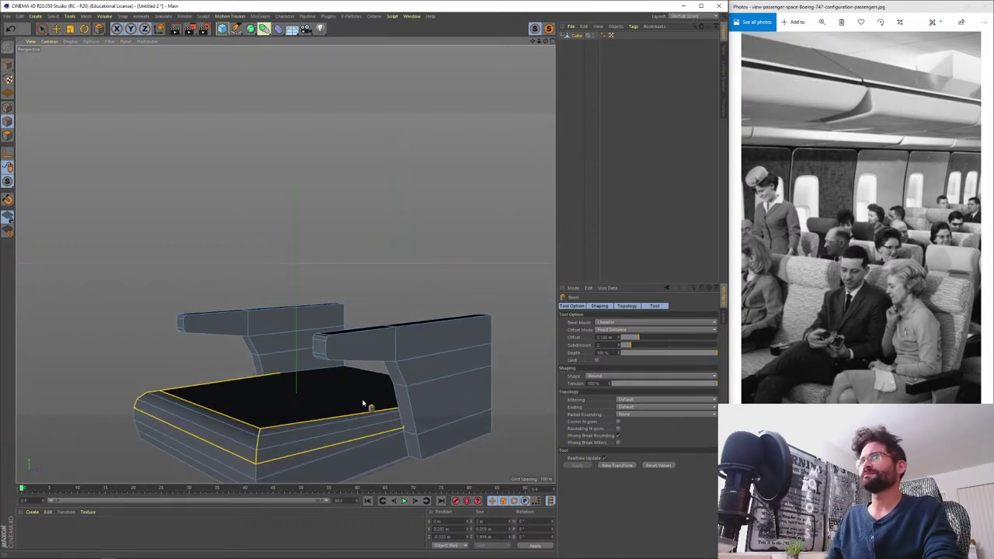
- Select the middle horizontal edge on the back of each armrest and lower both to a Y position of about 0.713 m
alt+drag(459, 381, 328, 379)
key(space)
click(226, 376)
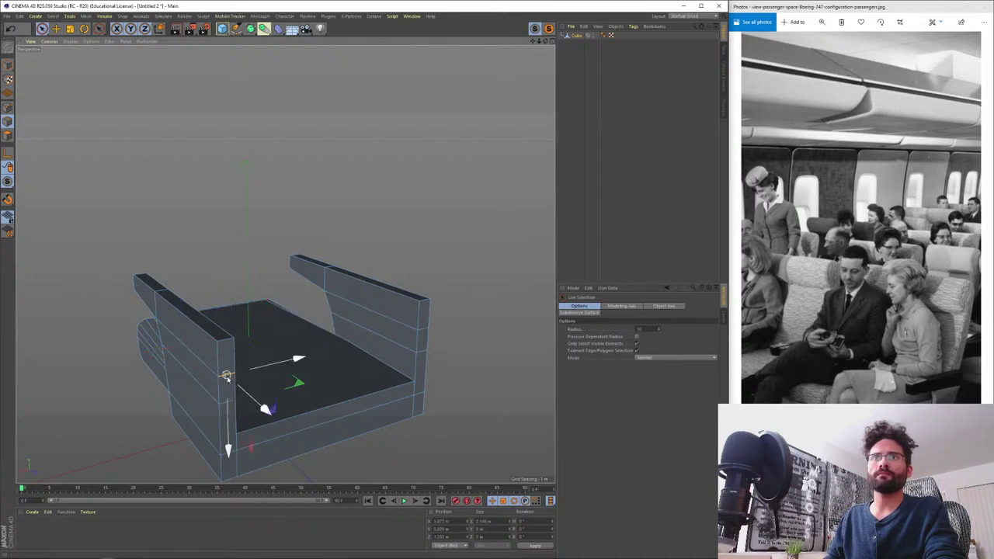
shift+click(423, 334)
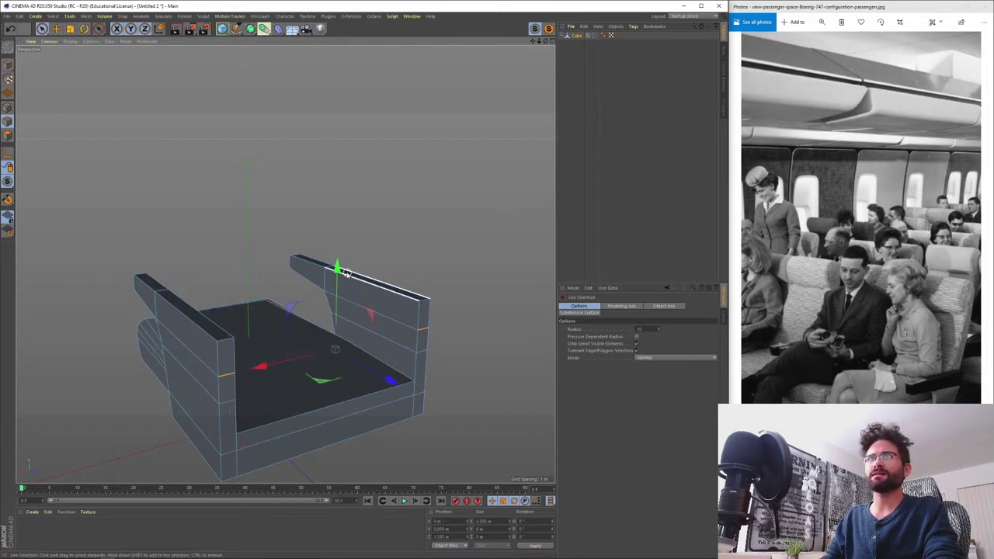
drag(337, 272, 337, 283)
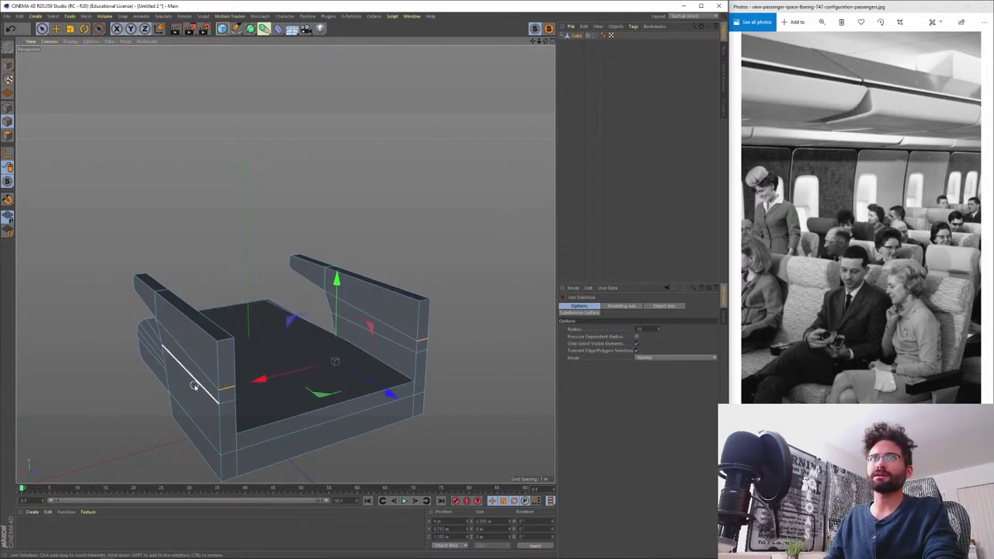
- Loop-cut only the seat's top face across its width near the back, with Stop Cut At Poles enabled
alt+drag(194, 384, 324, 372)
alt+middle_drag(169, 405, 287, 398)
alt+drag(286, 399, 264, 390)
key(Return)
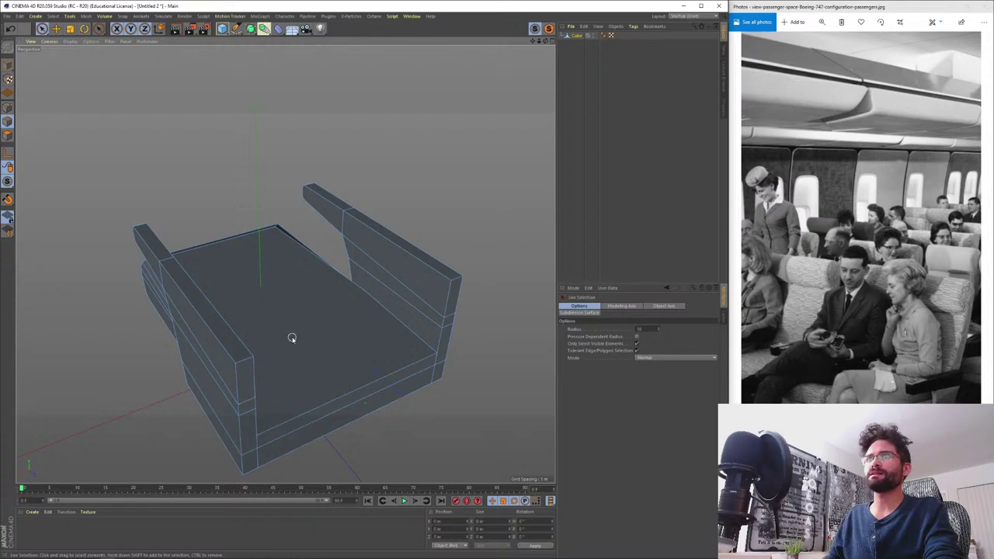
click(311, 349)
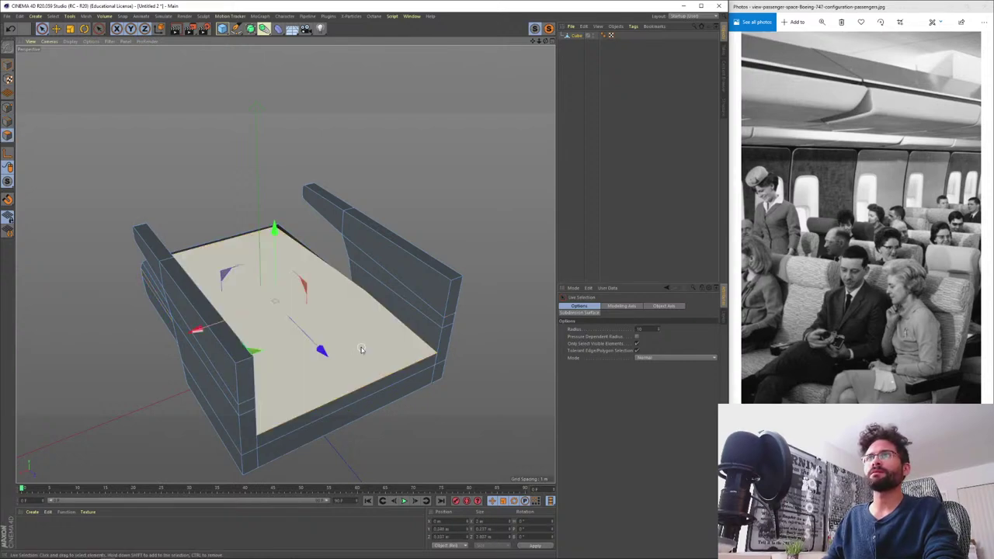
key(k)
key(l)
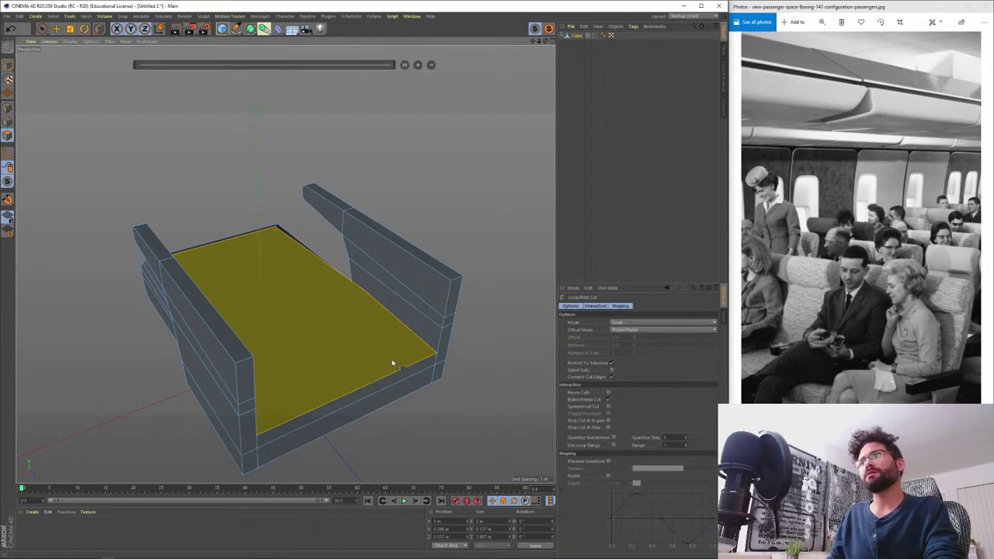
click(609, 428)
click(608, 421)
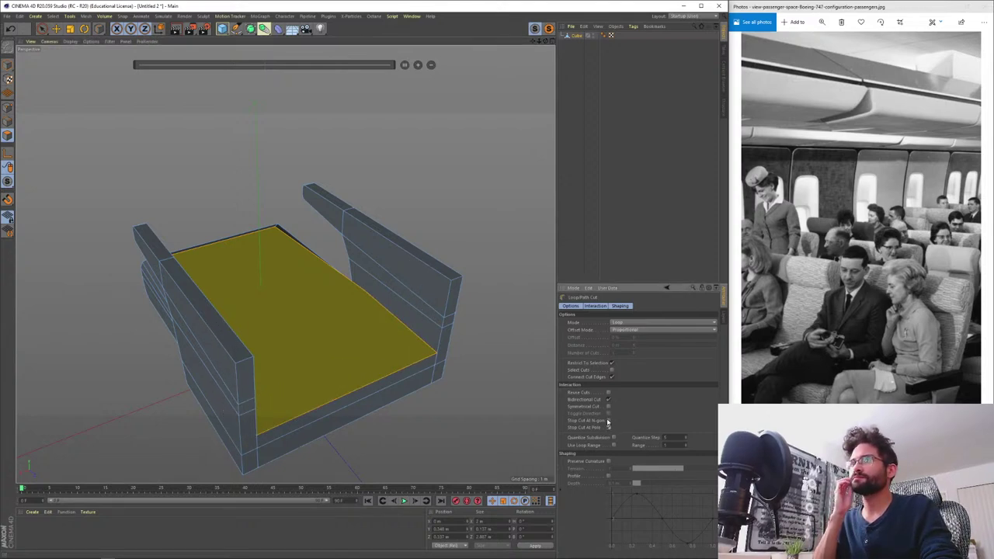
click(399, 327)
- Extrude the rear strip of the seat's top face upward by about 1.4 m to form the backrest
alt+drag(325, 308, 348, 324)
key(space)
click(399, 324)
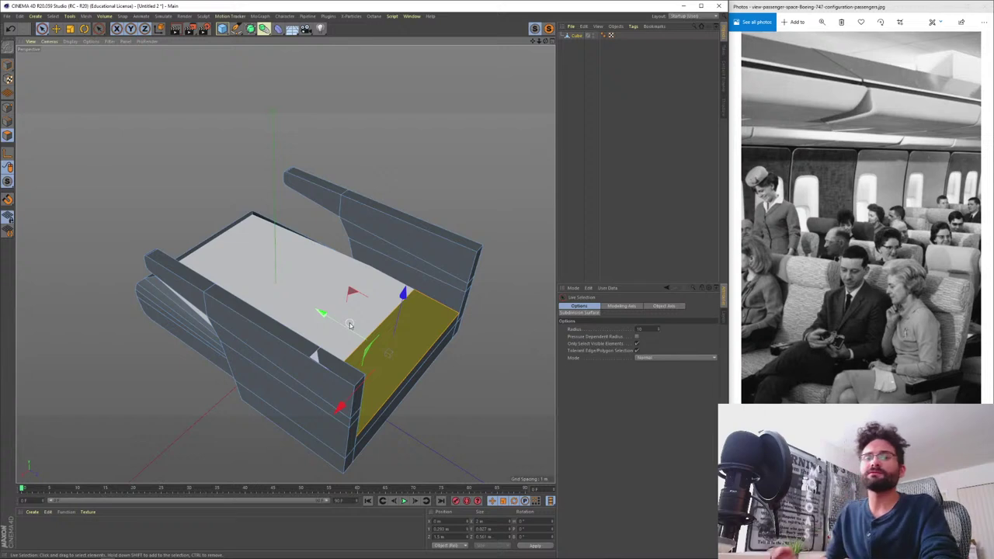
mouse_move(287, 287)
alt+mouse_down()
mouse_move(354, 262)
mouse_move(314, 320)
mouse_move(249, 318)
mouse_move(327, 300)
mouse_move(304, 289)
alt+mouse_up()
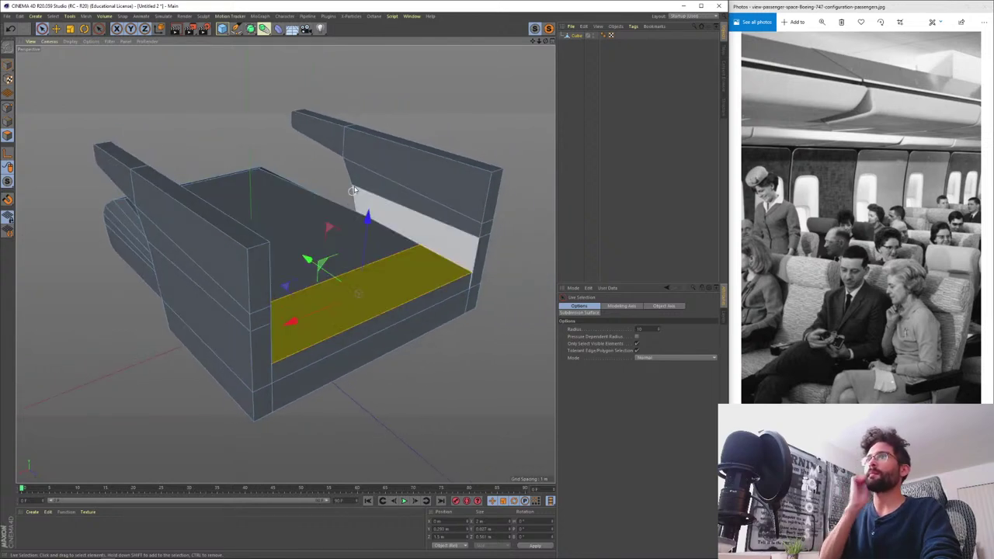
alt+drag(213, 271, 405, 307)
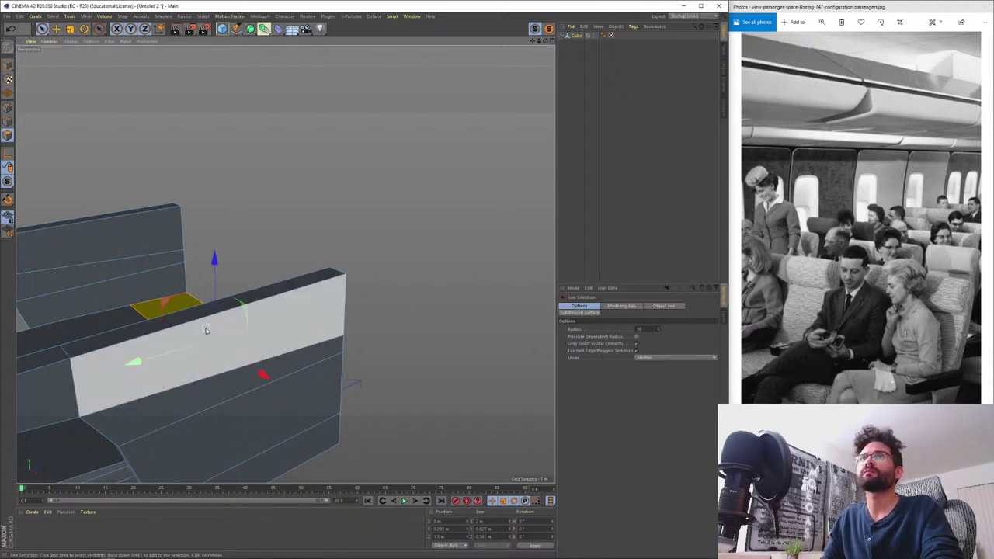
alt+drag(207, 330, 350, 299)
alt+drag(374, 325, 352, 326)
key(d)
drag(333, 268, 431, 269)
scroll(318, 328, down, 5)
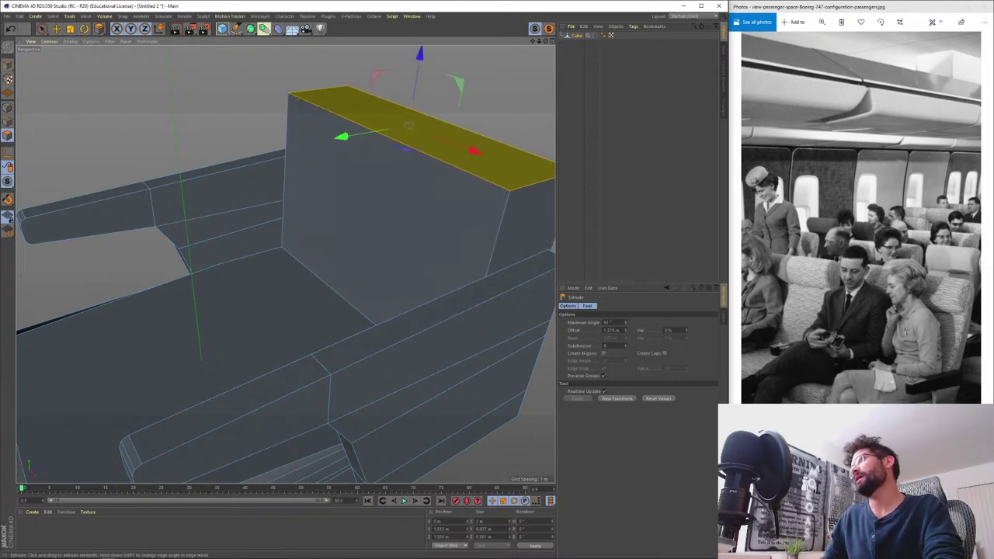
alt+right_drag(317, 431, 315, 447)
alt+middle_drag(310, 333, 339, 359)
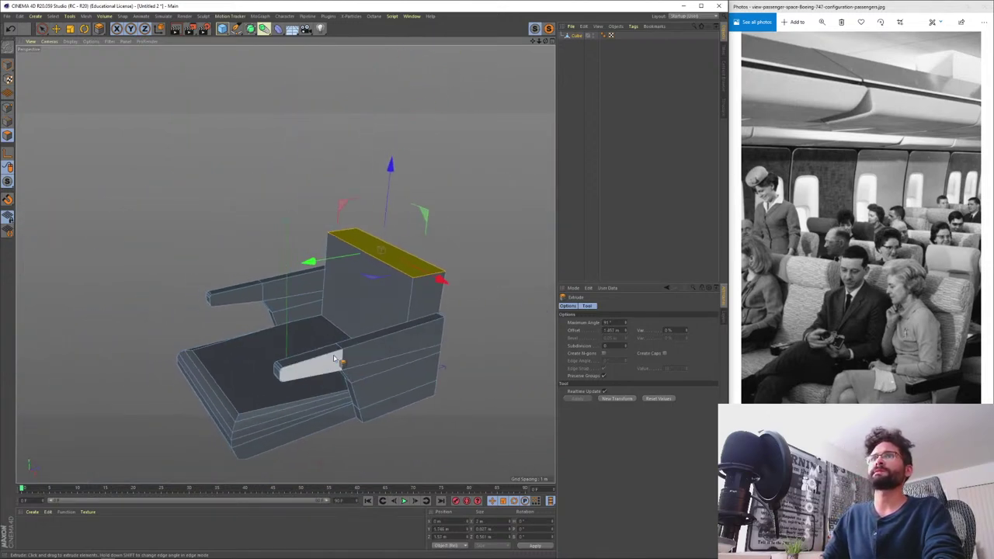
alt+drag(339, 358, 371, 353)
- Raise the backrest's top face, shift it rearward and rotate it so the backrest leans back
drag(376, 175, 407, 116)
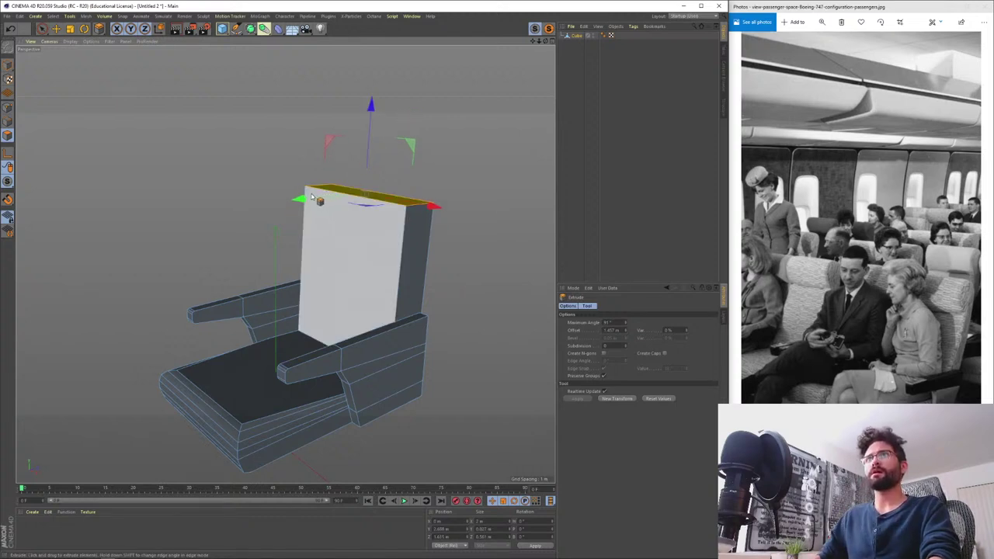
drag(303, 199, 352, 167)
key(r)
key(space)
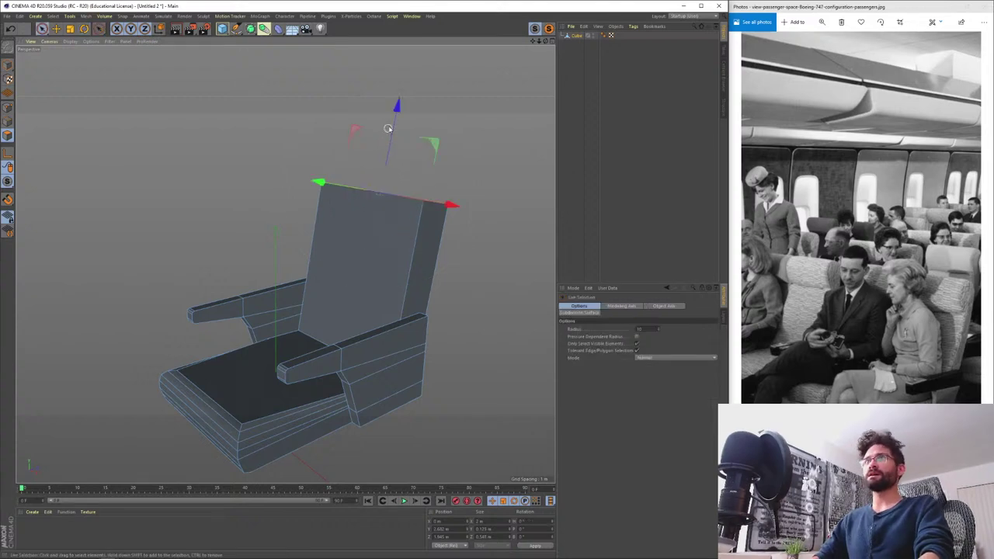
drag(394, 121, 395, 109)
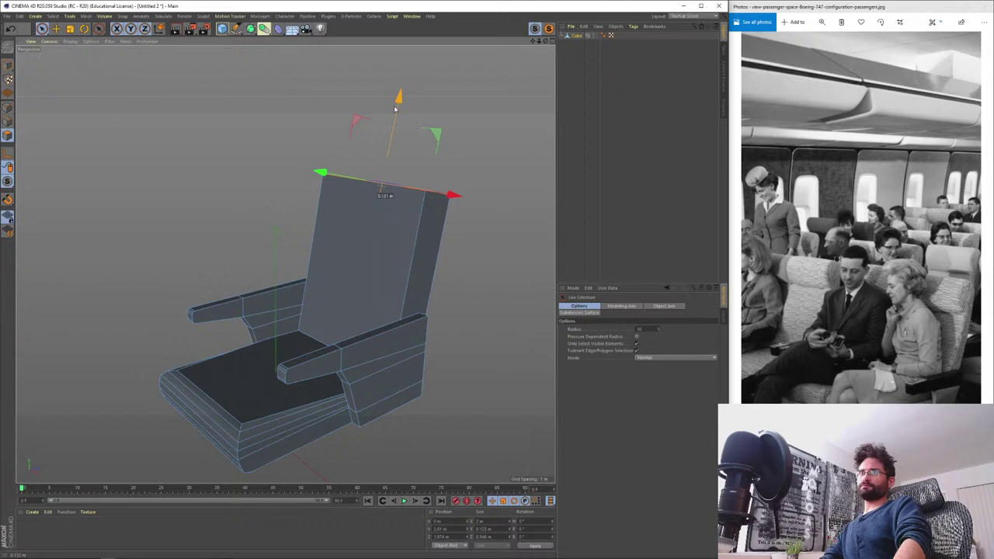
drag(395, 109, 395, 118)
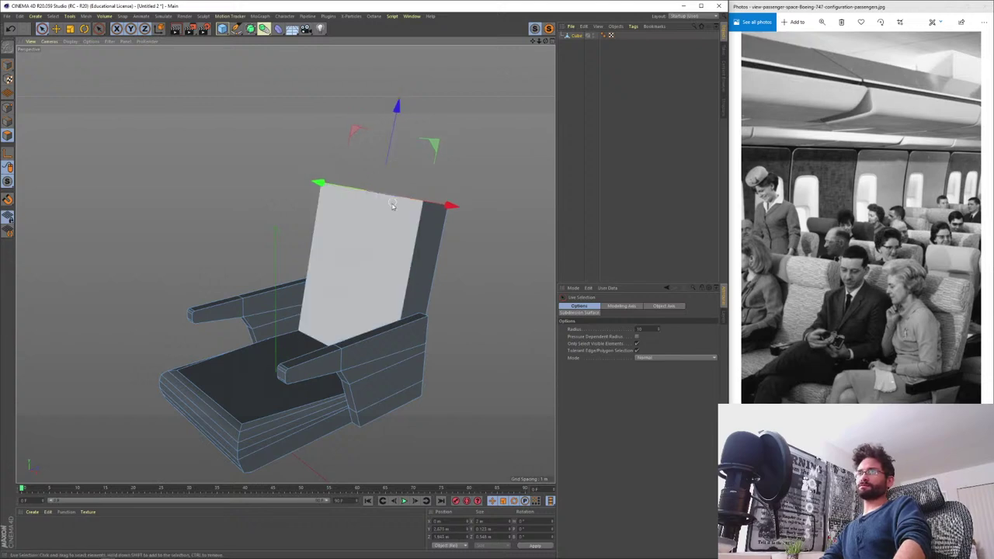
- Extend the leaning backrest along its slope, bringing its top face to a Y position of about 2.83 m
alt+drag(408, 231, 396, 277)
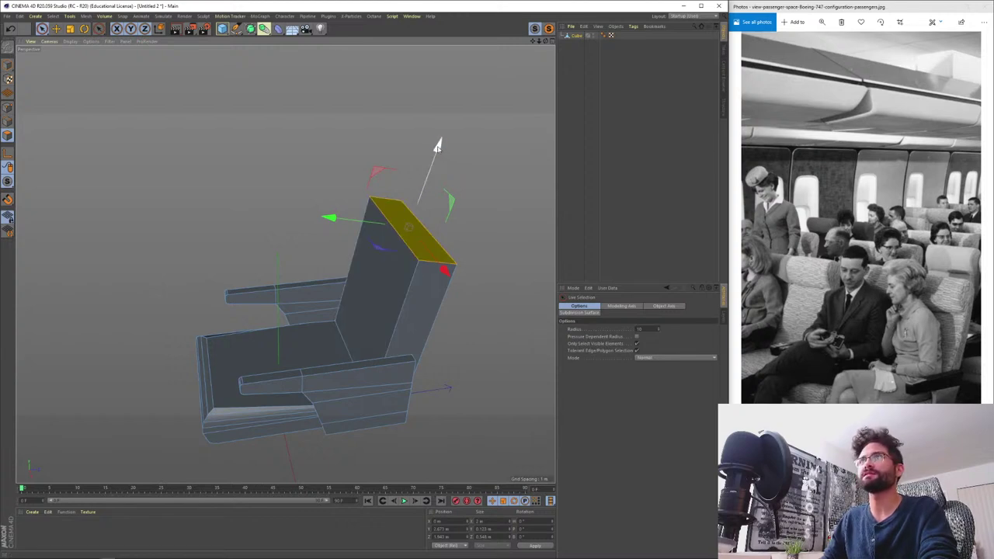
alt+drag(444, 155, 420, 167)
alt+drag(399, 237, 392, 299)
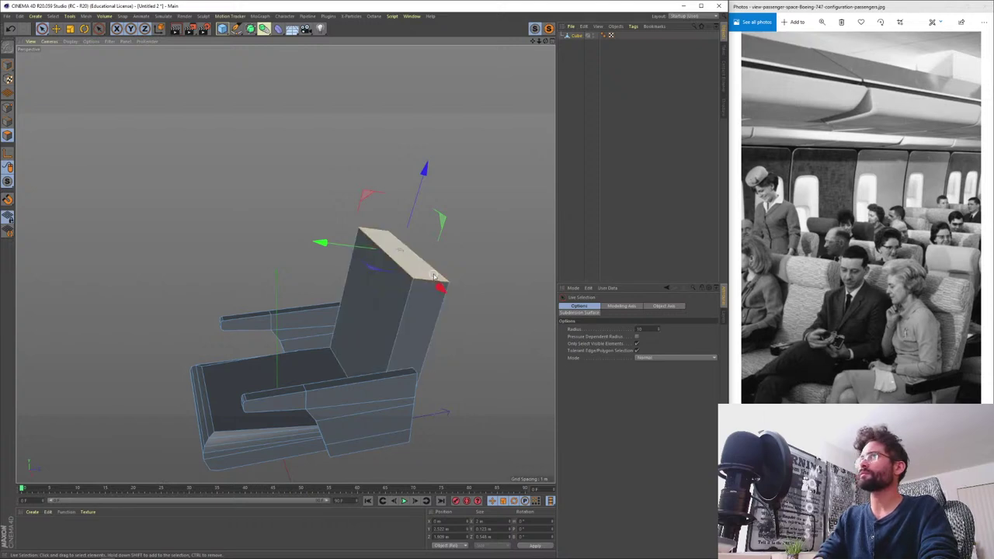
drag(425, 169, 433, 143)
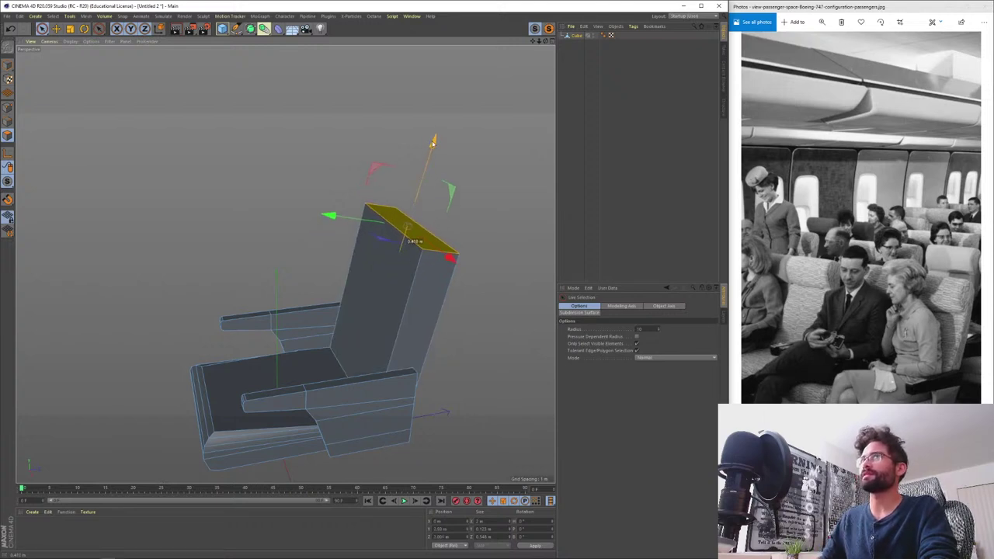
mouse_move(358, 303)
alt+mouse_down()
mouse_move(373, 282)
mouse_move(356, 283)
alt+mouse_up()
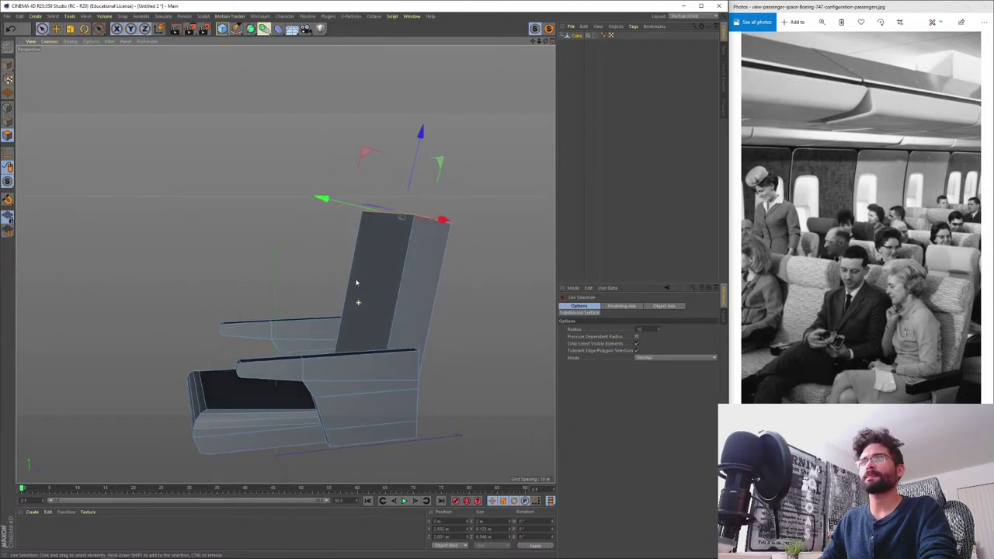
- Lengthen the backrest further along its slope until its top face is at a Y position of about 3.2 m
alt+drag(357, 283, 484, 399)
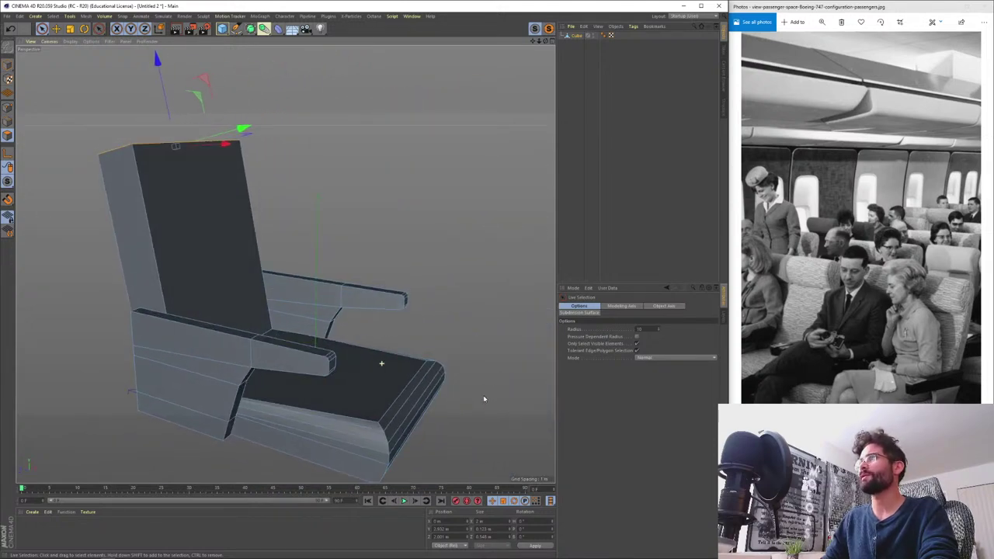
alt+drag(484, 399, 394, 390)
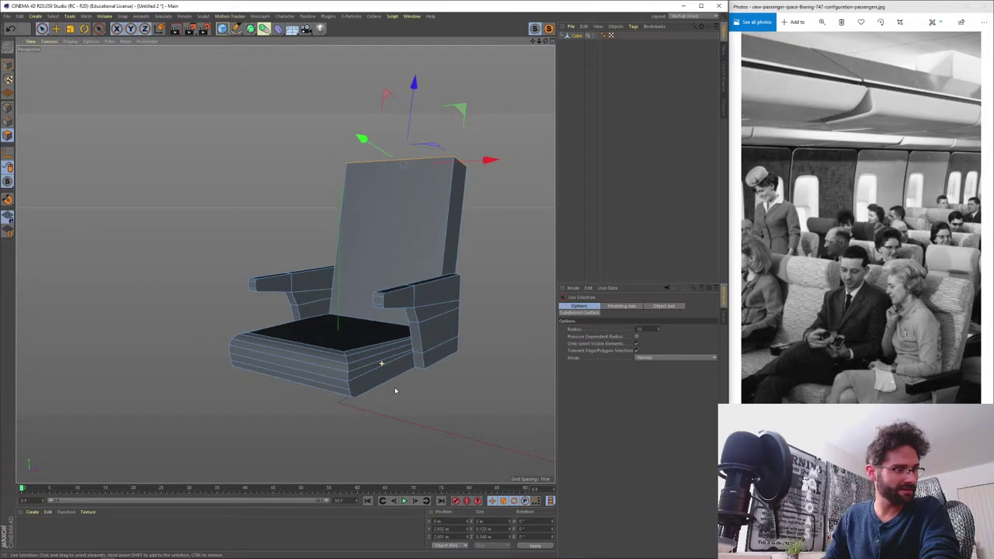
alt+drag(395, 391, 395, 389)
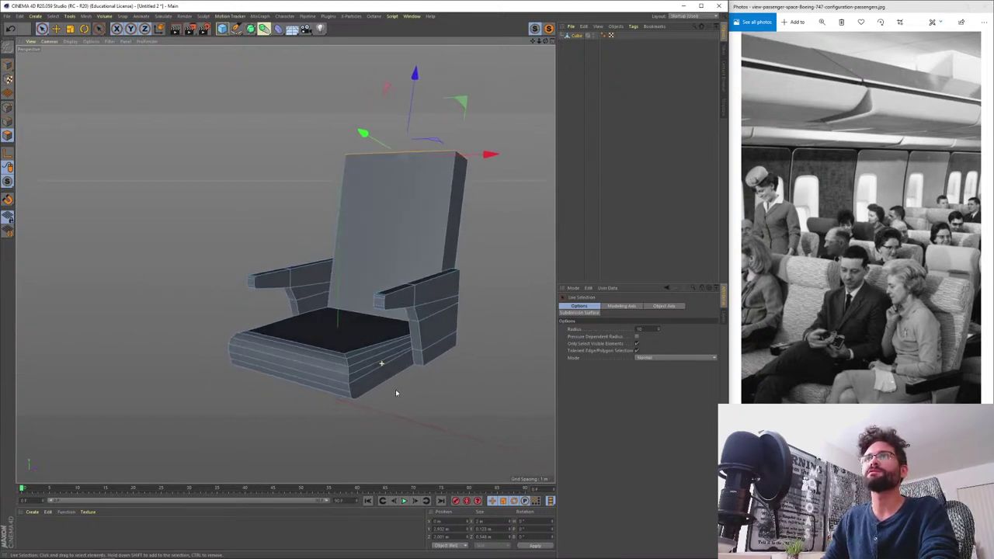
alt+drag(389, 347, 365, 363)
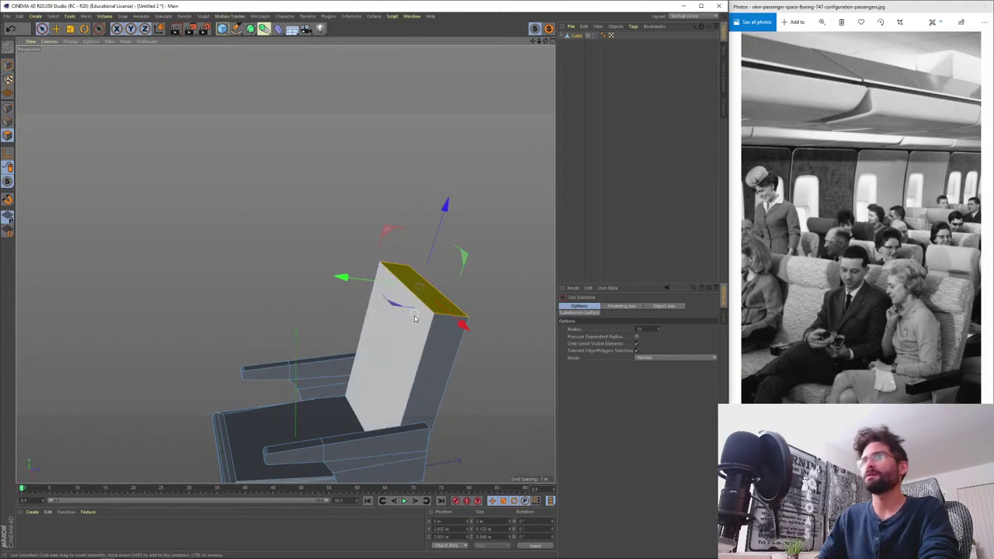
alt+drag(412, 244, 404, 309)
drag(430, 188, 426, 202)
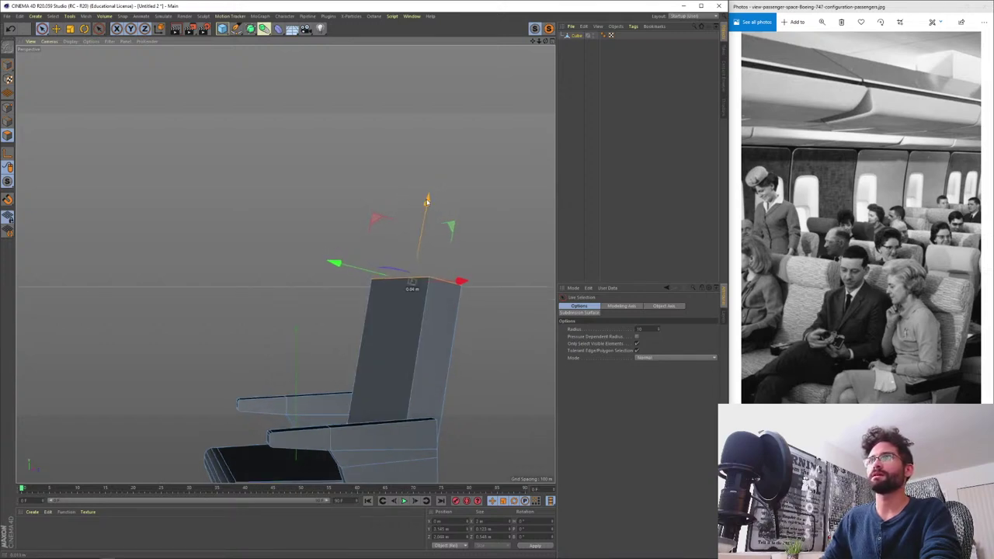
alt+drag(418, 260, 396, 363)
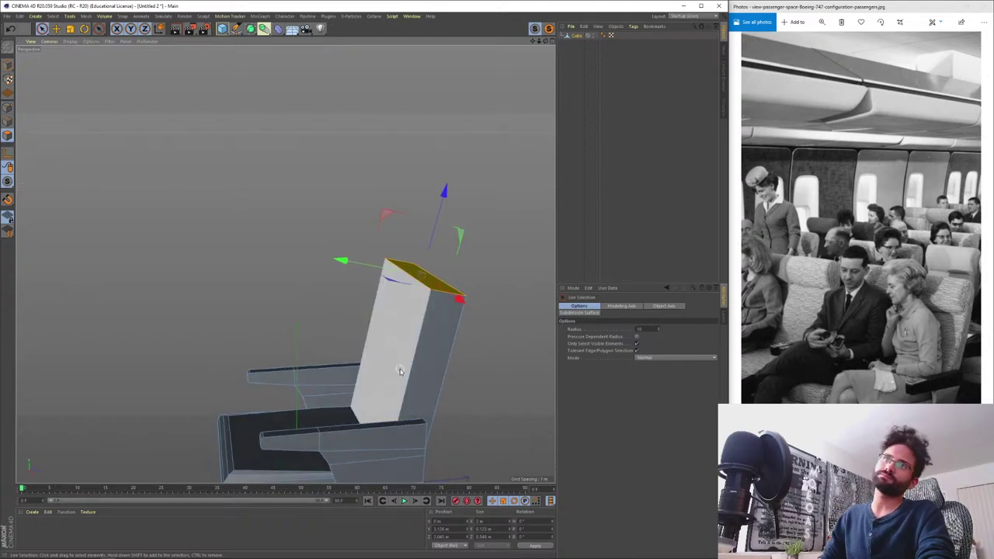
drag(440, 205, 443, 197)
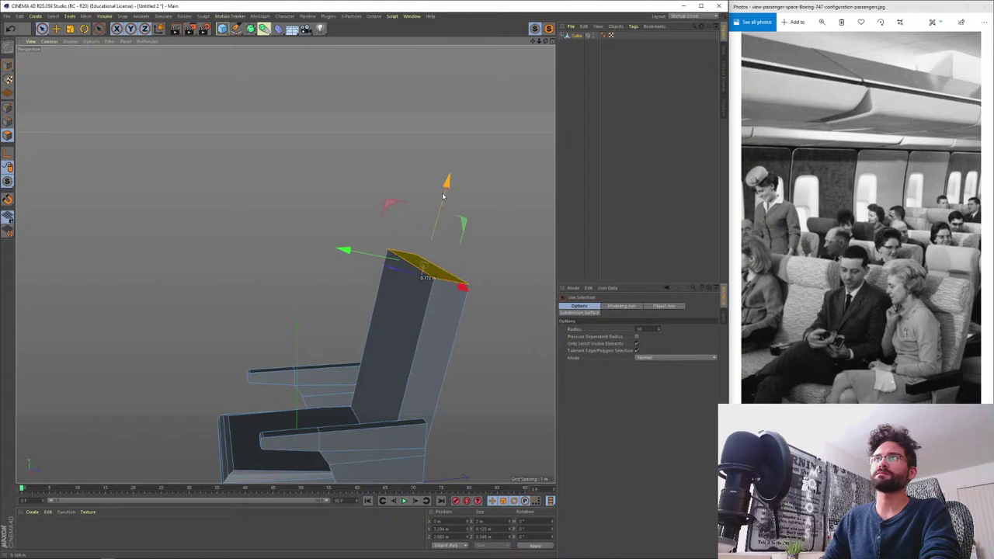
- Select the backrest's front face and loop-cut it horizontally near the top to mark off the headrest
key(k)
key(l)
key(space)
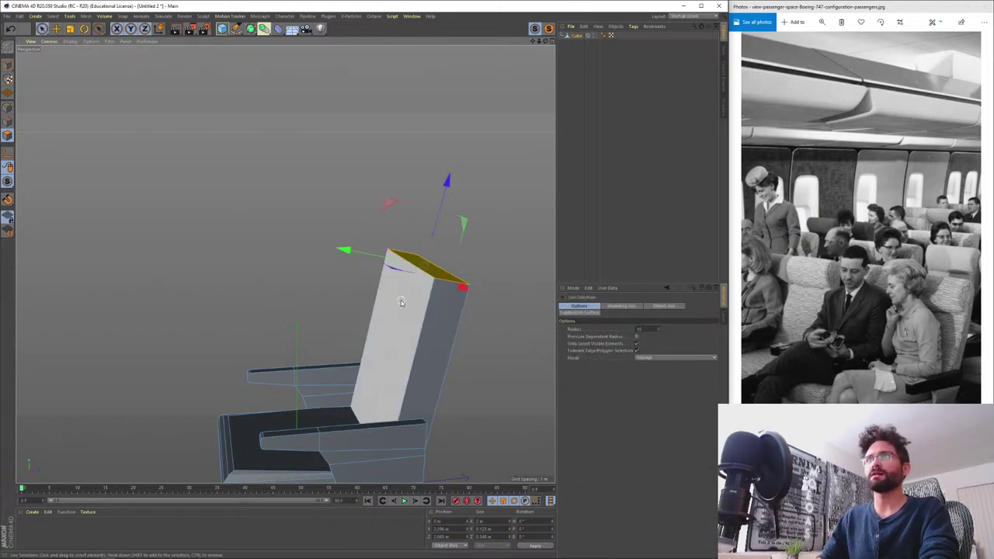
click(420, 308)
key(k)
key(l)
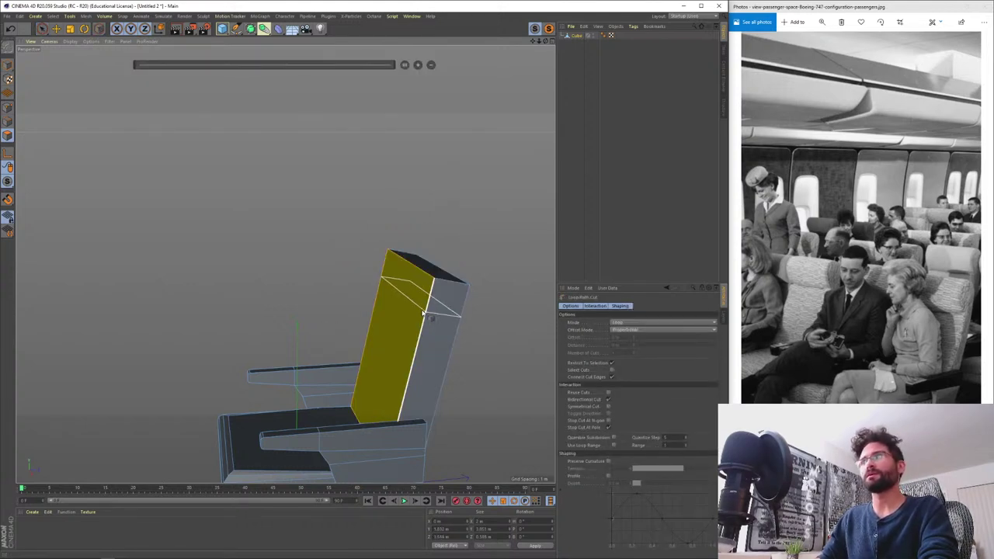
click(421, 319)
key(space)
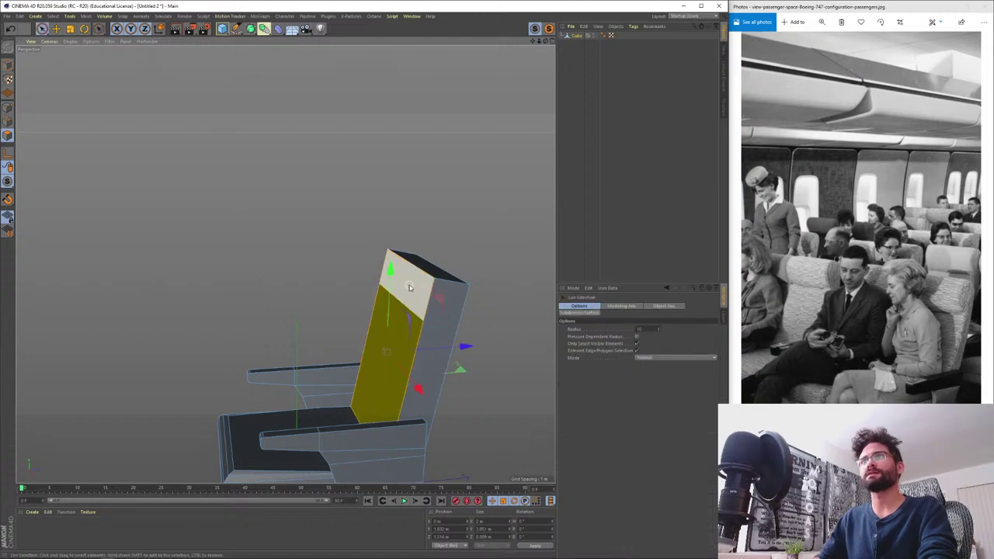
- Extrude the headrest section of the backrest's front face forward by about 0.34 m
click(411, 288)
mouse_move(397, 309)
alt+mouse_down()
mouse_move(435, 316)
mouse_move(428, 296)
mouse_move(408, 320)
mouse_move(389, 307)
alt+mouse_up()
key(d)
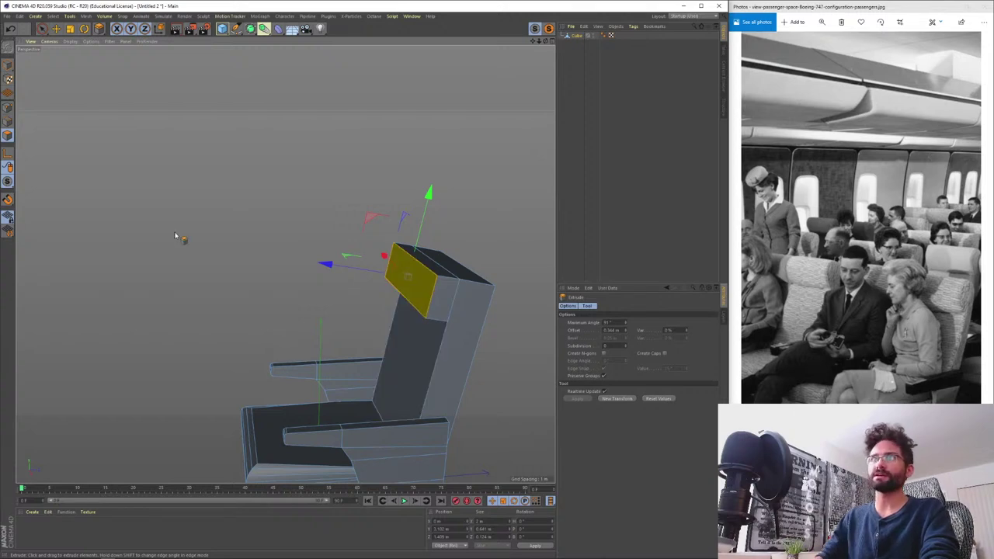
- Use Stitch and Sew to merge the headrest's top front edge into the backrest's top front edge, leaving a wedge
key(Return)
key(Return)
key(space)
click(413, 261)
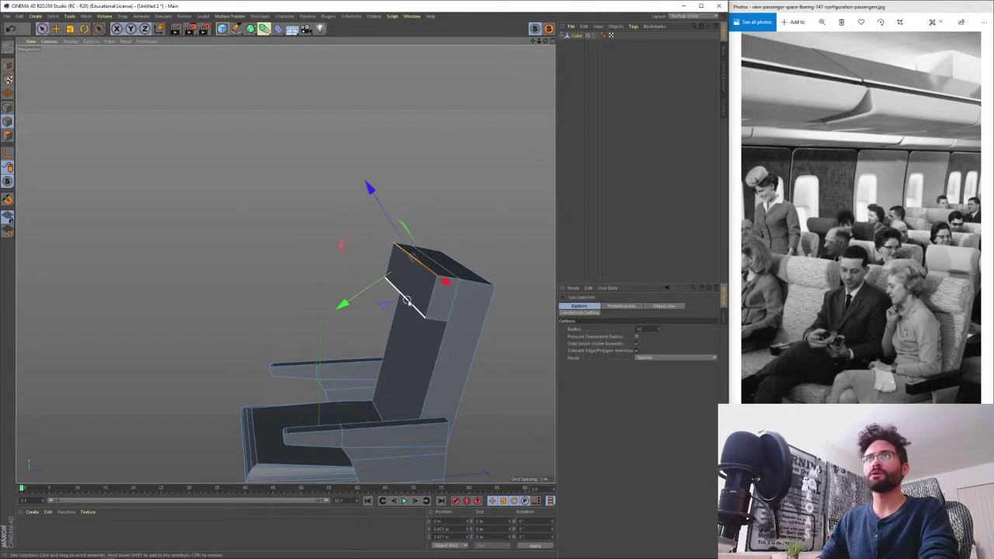
shift+click(412, 275)
right_click(413, 277)
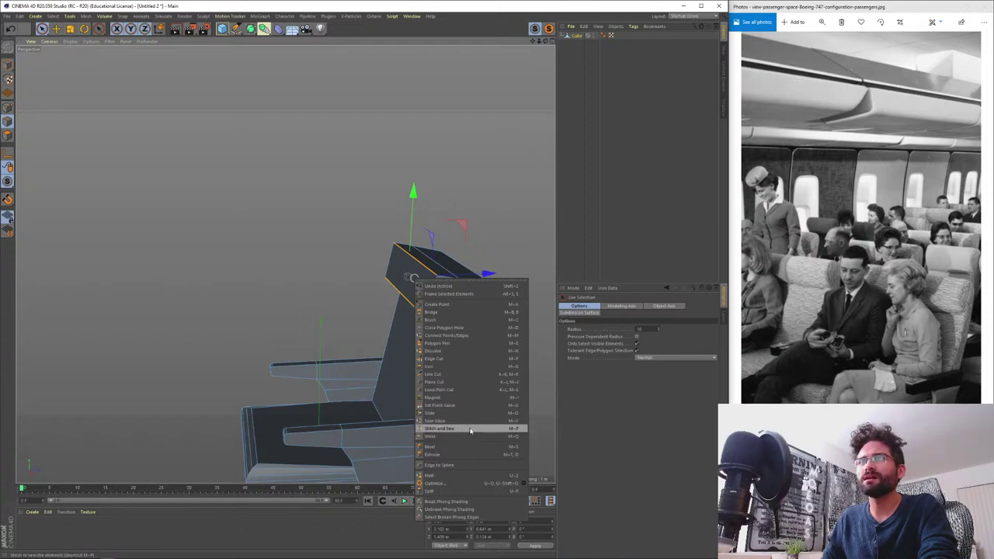
click(468, 430)
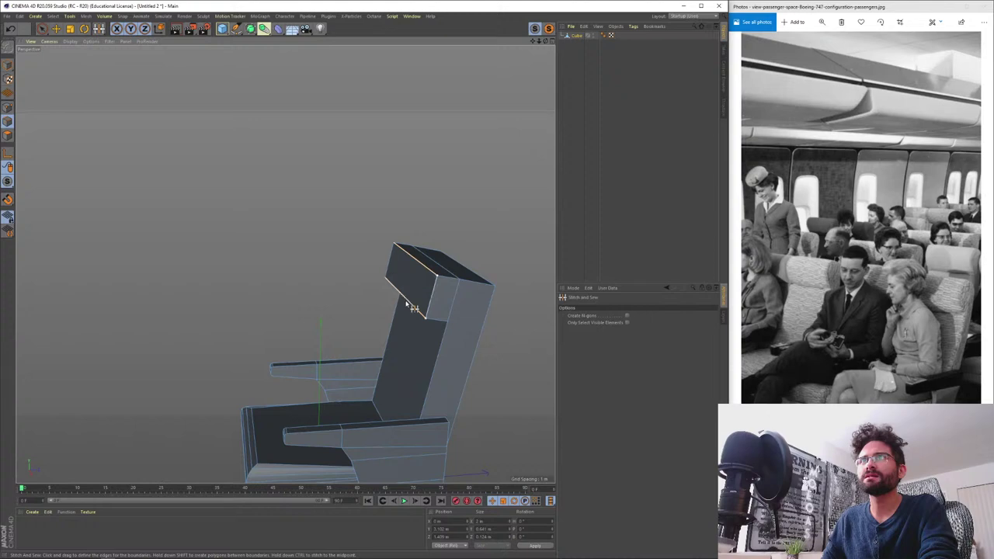
click(410, 306)
key(space)
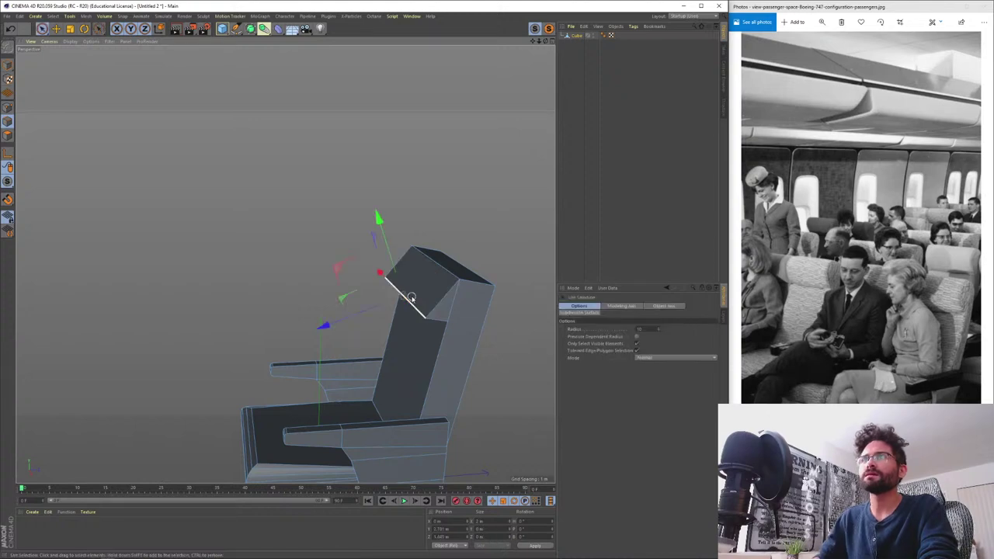
- Switch to the world coordinate system and raise the headrest wedge's protruding front edge to a Y position of about 3.1 m
mouse_move(413, 318)
alt+mouse_down()
mouse_move(427, 311)
mouse_move(413, 308)
alt+mouse_up()
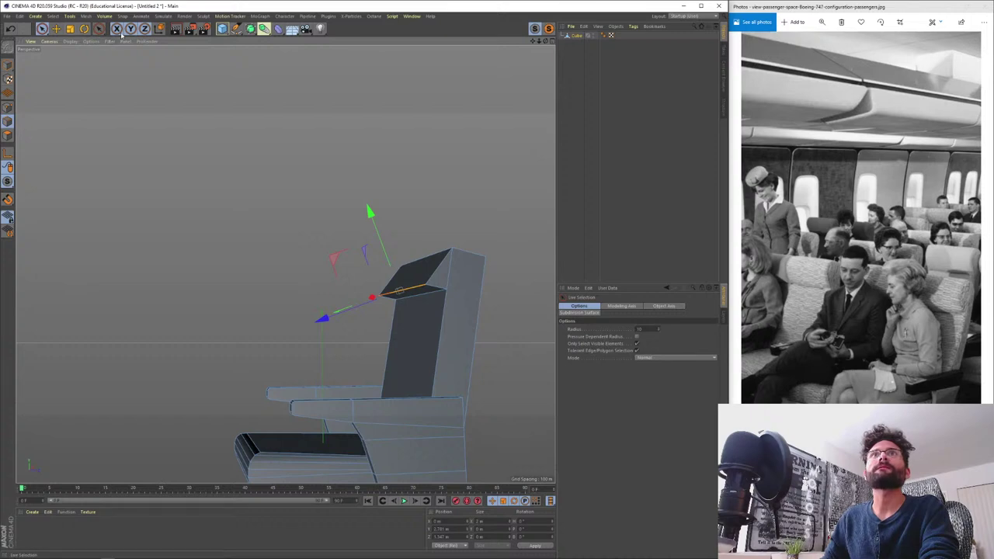
click(159, 30)
alt+drag(256, 242, 264, 263)
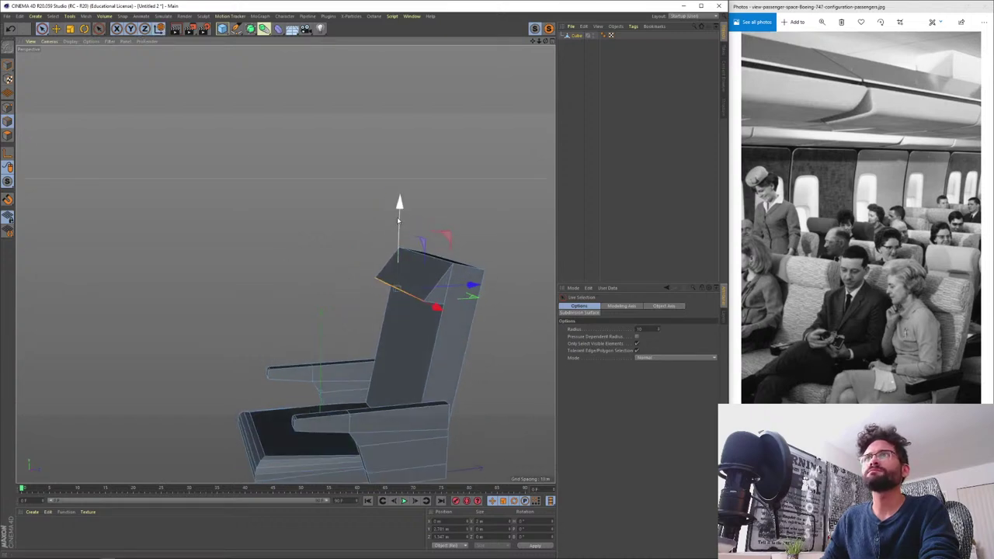
drag(397, 216, 458, 298)
- Try beveling the headrest's protruding front edge with subdivision 2, and undo the bevel
key(m)
key(s)
key(ctrl+z)
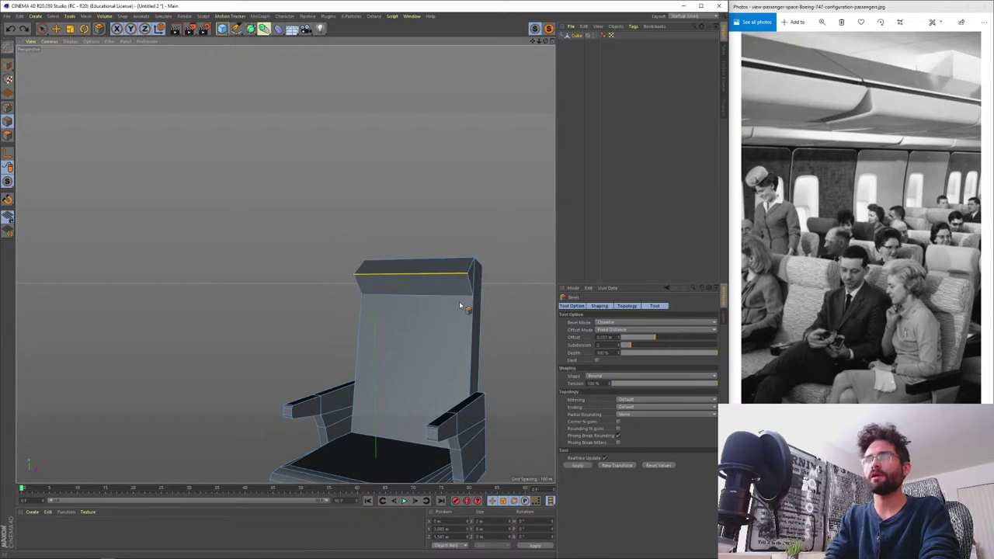
- Lower the headrest wedge's bottom edge on the backrest and its protruding front edge
key(space)
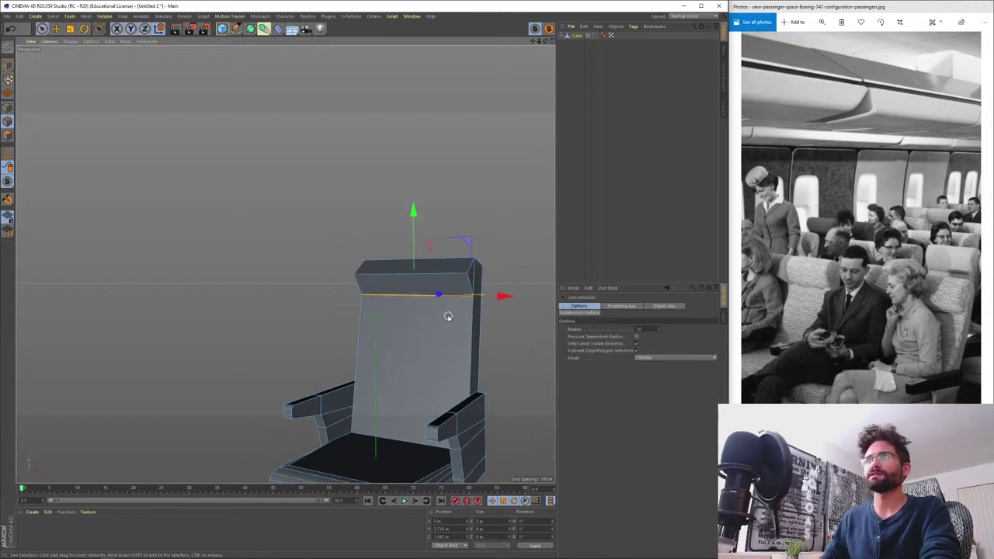
alt+drag(446, 319, 410, 327)
drag(431, 203, 431, 224)
alt+drag(456, 307, 442, 292)
click(430, 278)
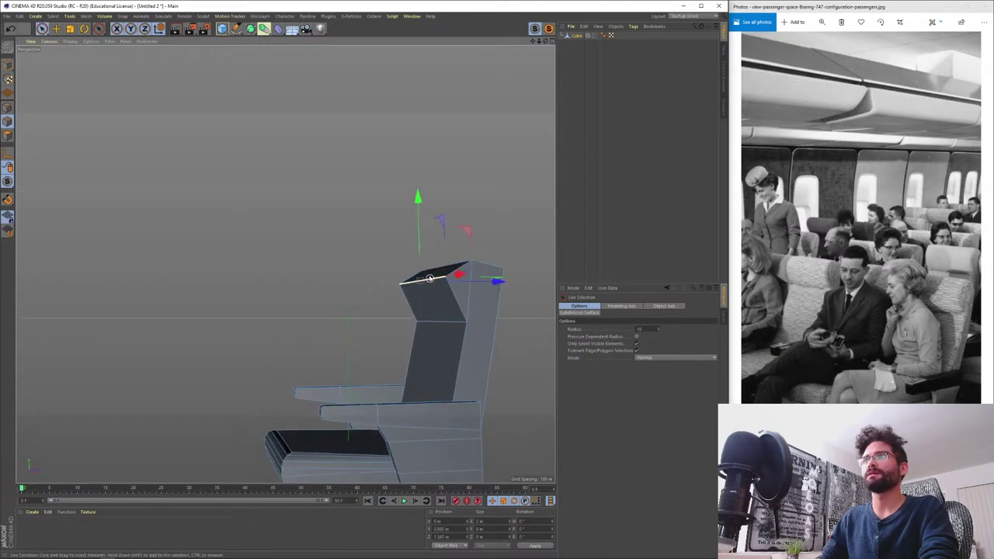
drag(418, 199, 418, 209)
- Try rounding the headrest's front edge with a 0.49 m bevel, subdivision 6 and increased depth, and undo the bevel
right_click(422, 223)
click(435, 241)
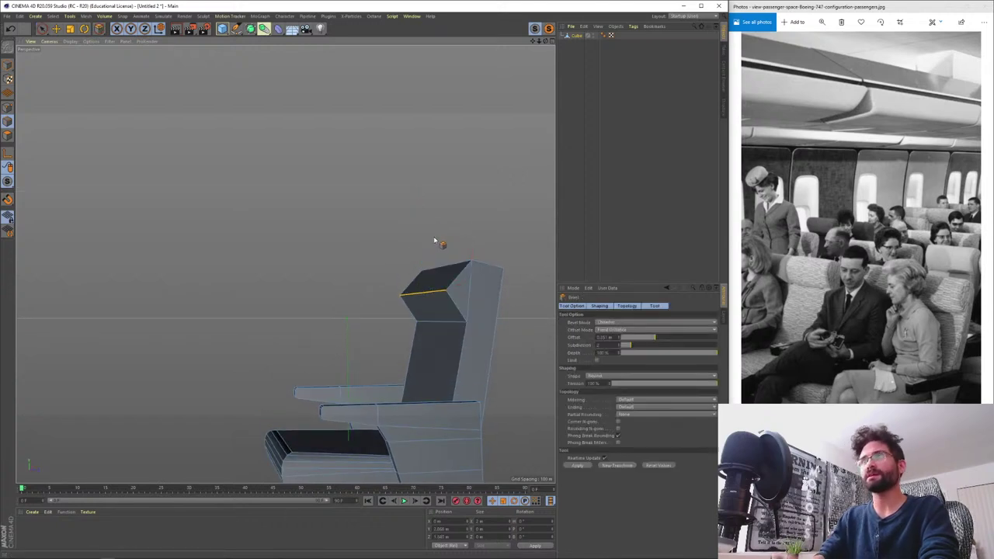
drag(431, 295, 518, 323)
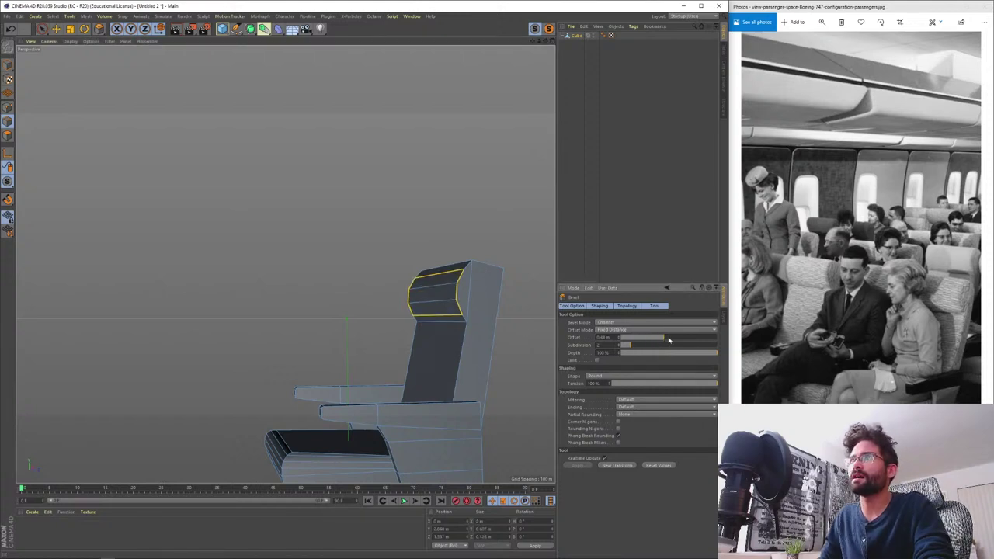
drag(660, 339, 668, 340)
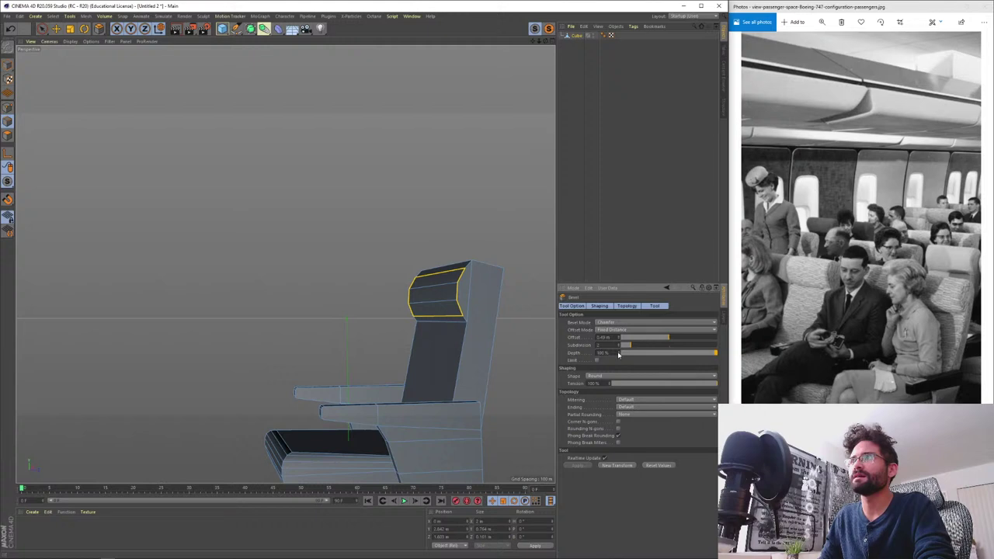
drag(620, 355, 628, 352)
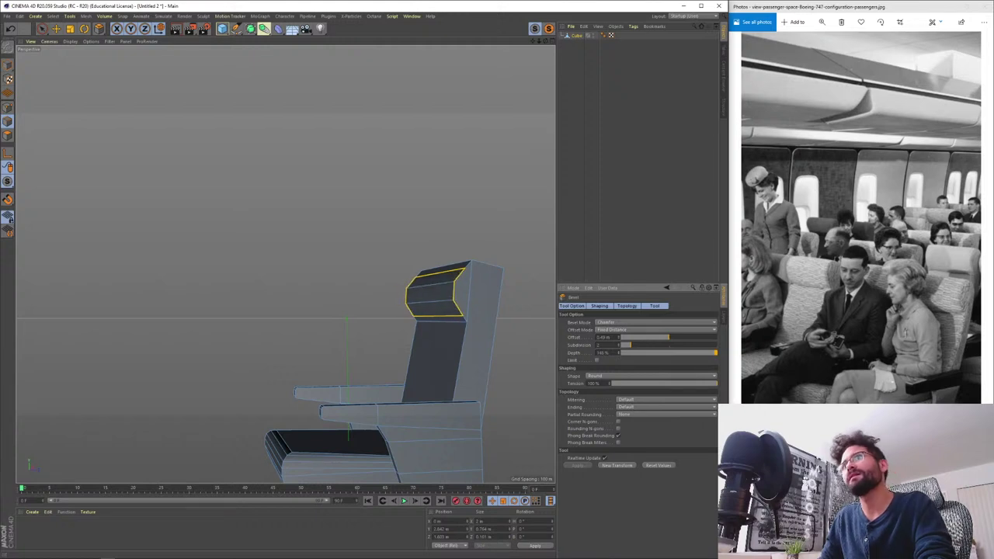
alt+drag(389, 381, 456, 304)
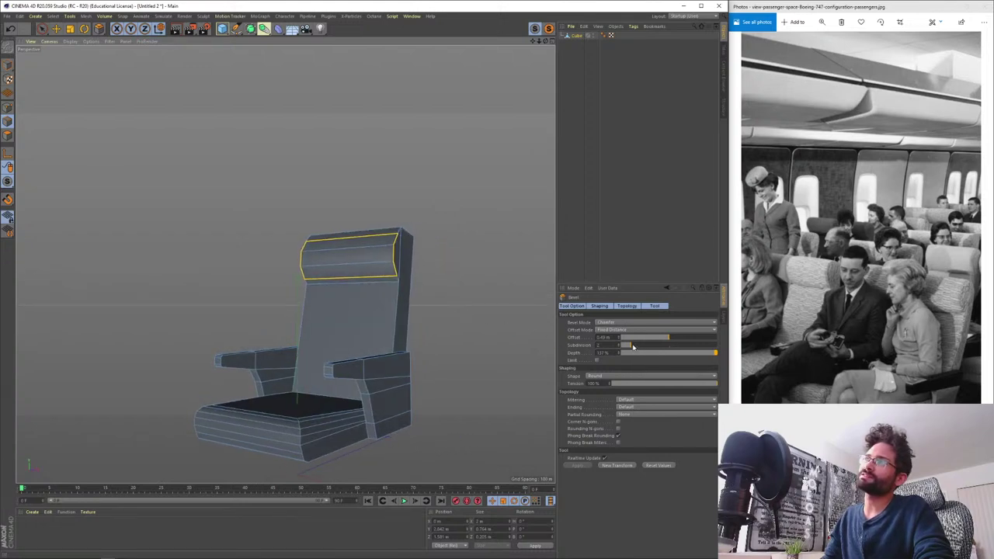
drag(633, 347, 651, 348)
alt+drag(388, 265, 334, 280)
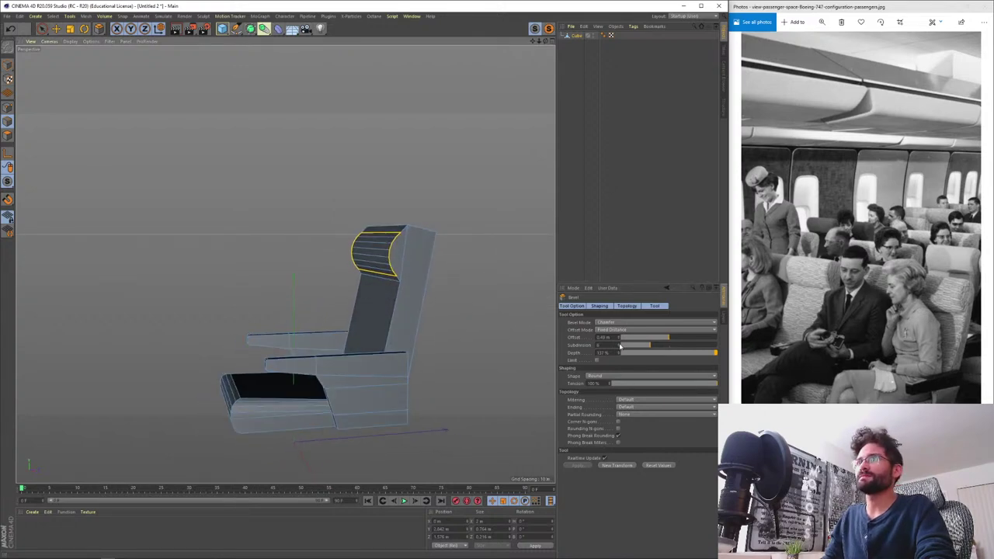
drag(620, 355, 631, 355)
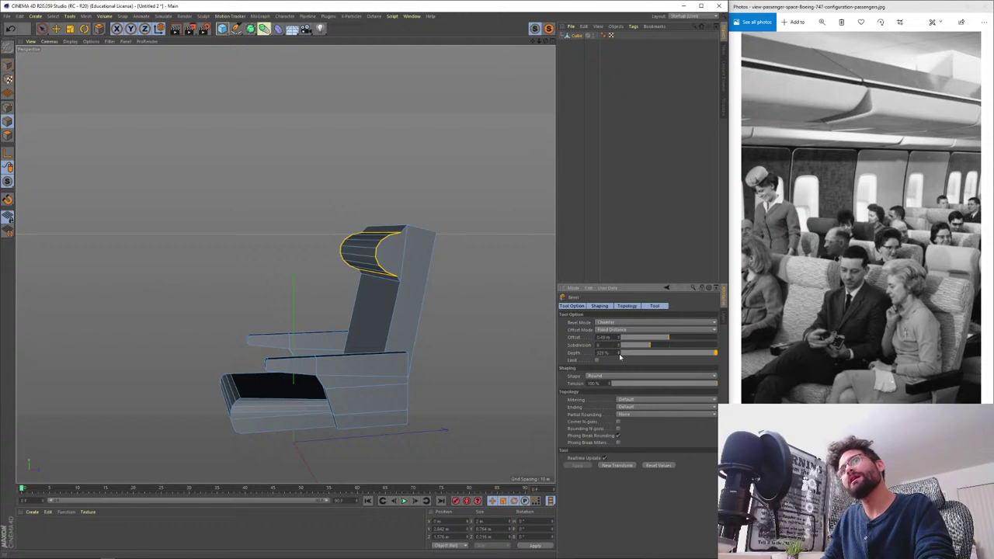
key(ctrl+z)
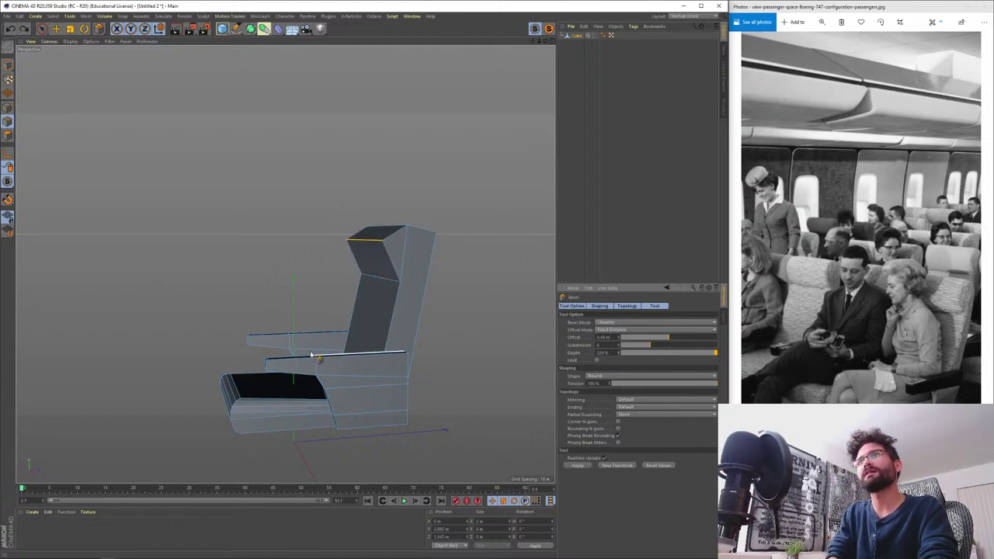
- Lower the headrest's protruding front edge by about 0.15 m
key(space)
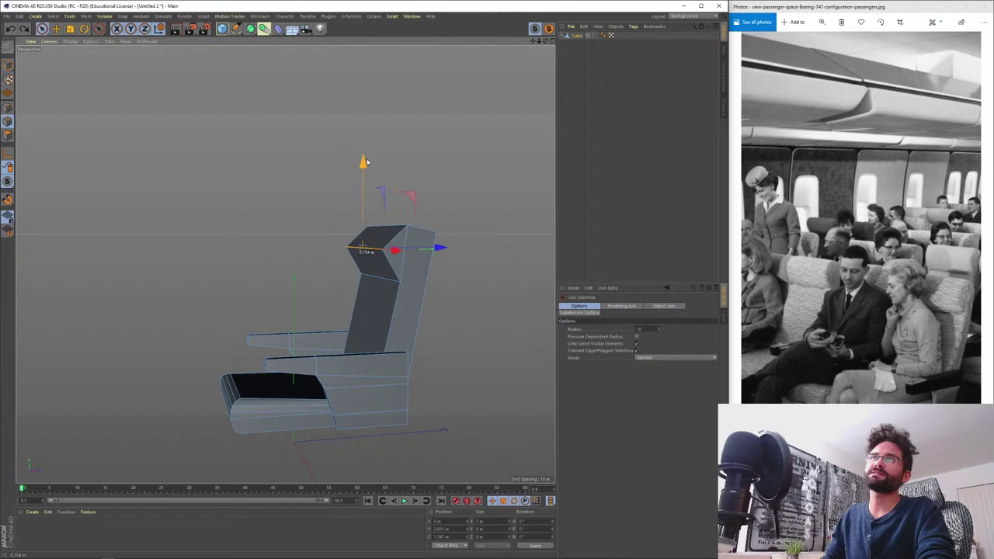
key(Return)
- Try deleting the headrest wedge's faces to open up the upper front of the backrest
drag(376, 266, 375, 240)
key(Delete)
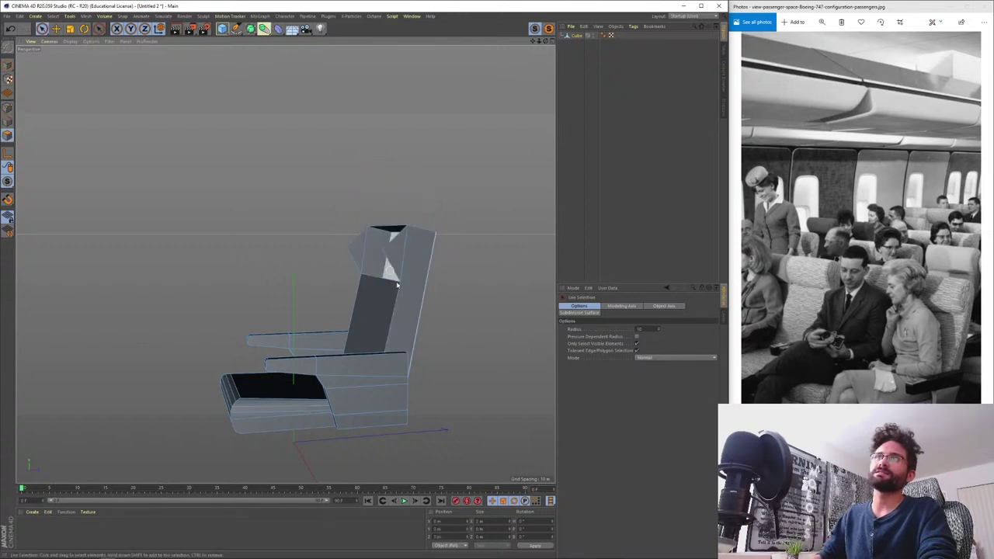
alt+drag(413, 318, 426, 333)
click(394, 253)
key(Delete)
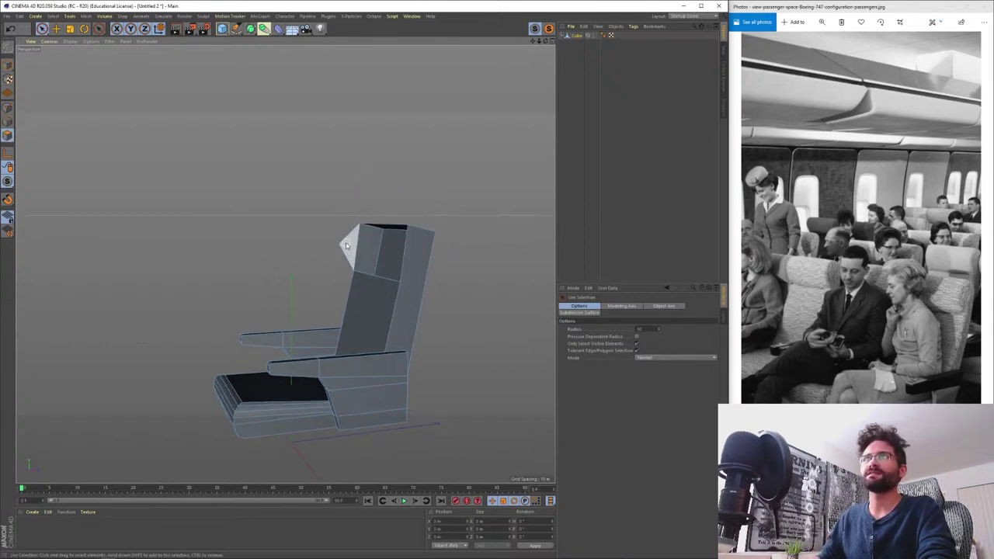
- Try Close Polygon Hole on the headrest opening and bevel the new face, and undo back to the wedge
right_click(375, 234)
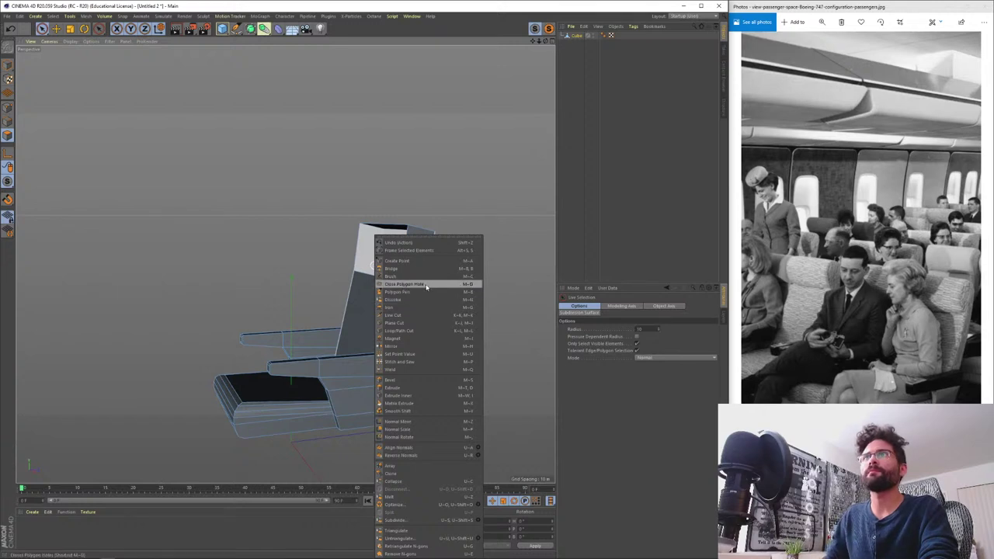
click(404, 286)
click(389, 262)
key(space)
click(381, 255)
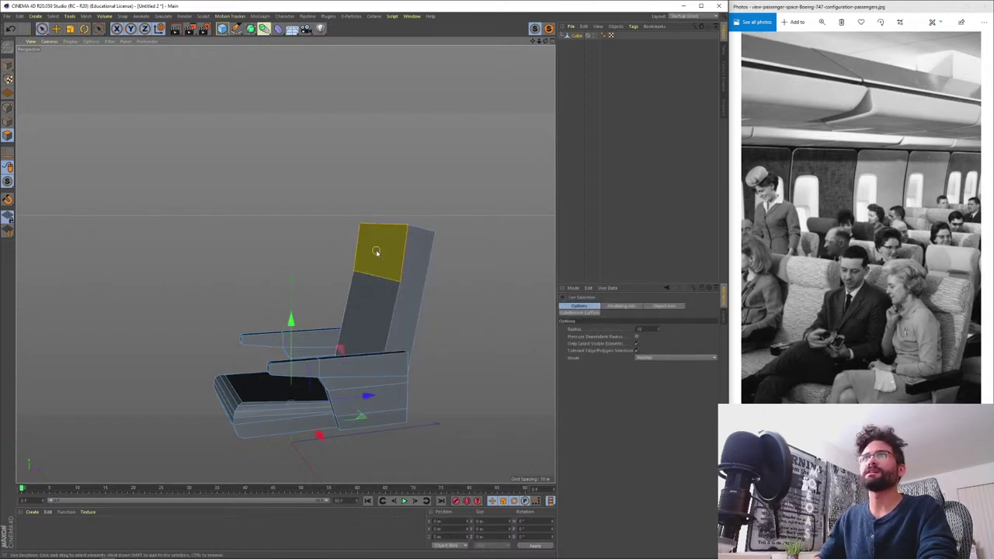
key(m)
key(s)
drag(381, 254, 420, 318)
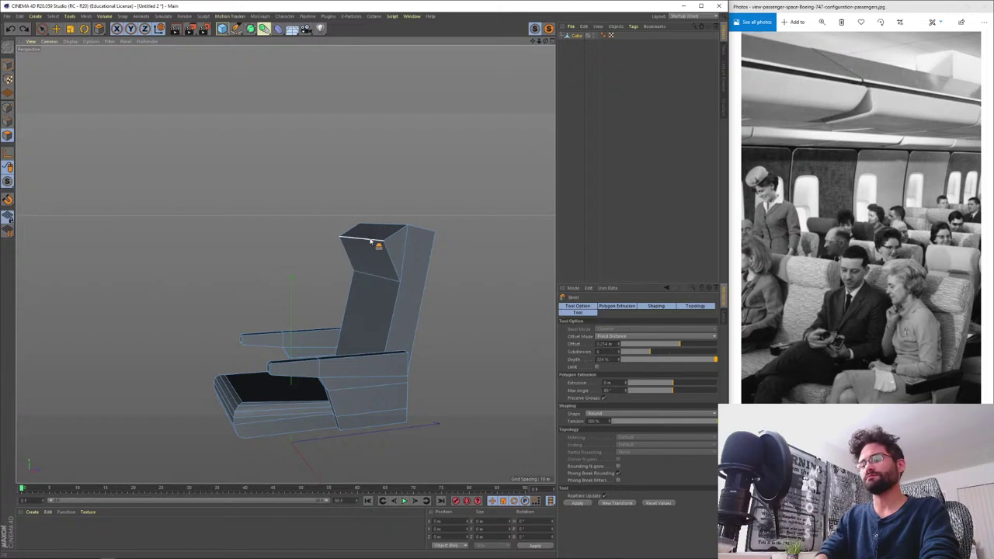
- Bevel the headrest wedge's protruding front edge with an offset of about 0.61 m to round it
key(space)
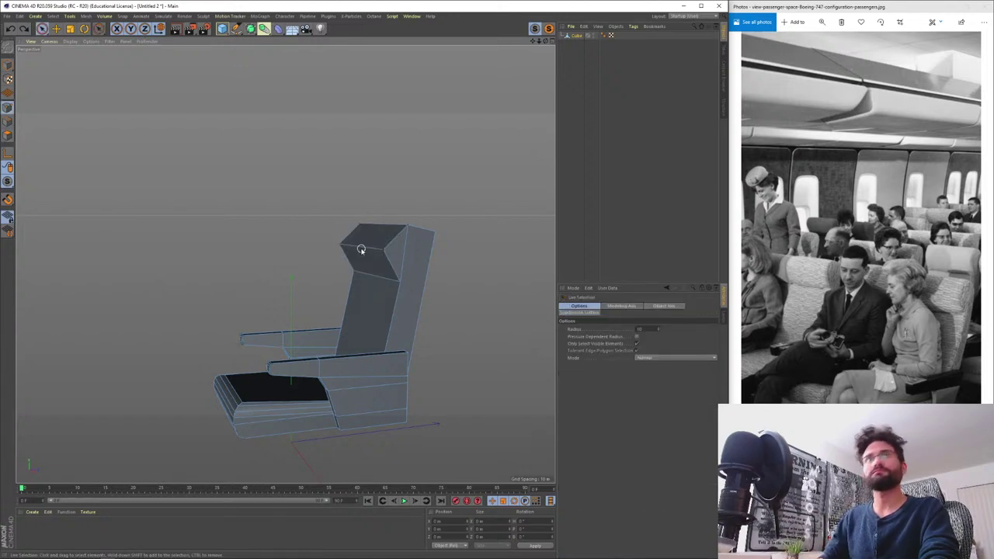
click(366, 249)
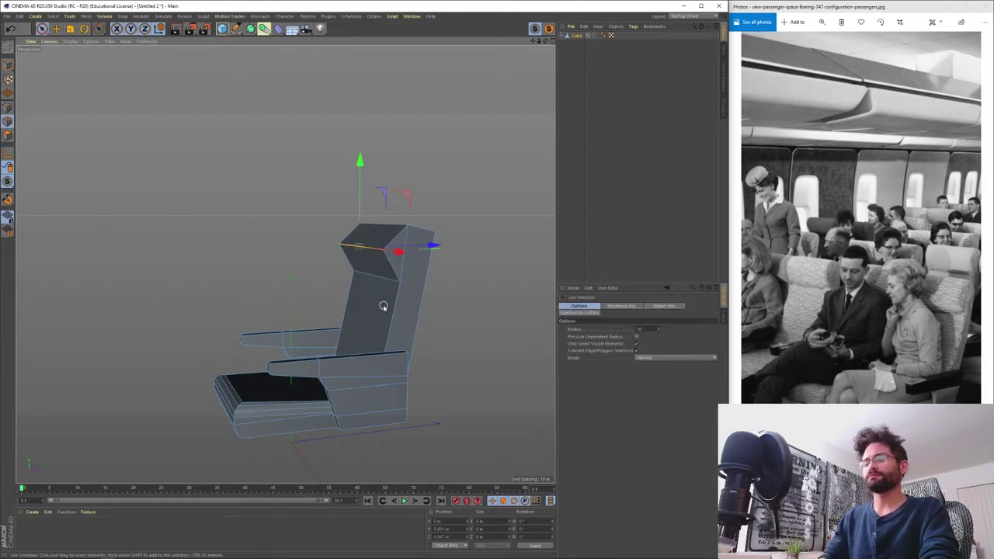
key(space)
drag(388, 242, 559, 262)
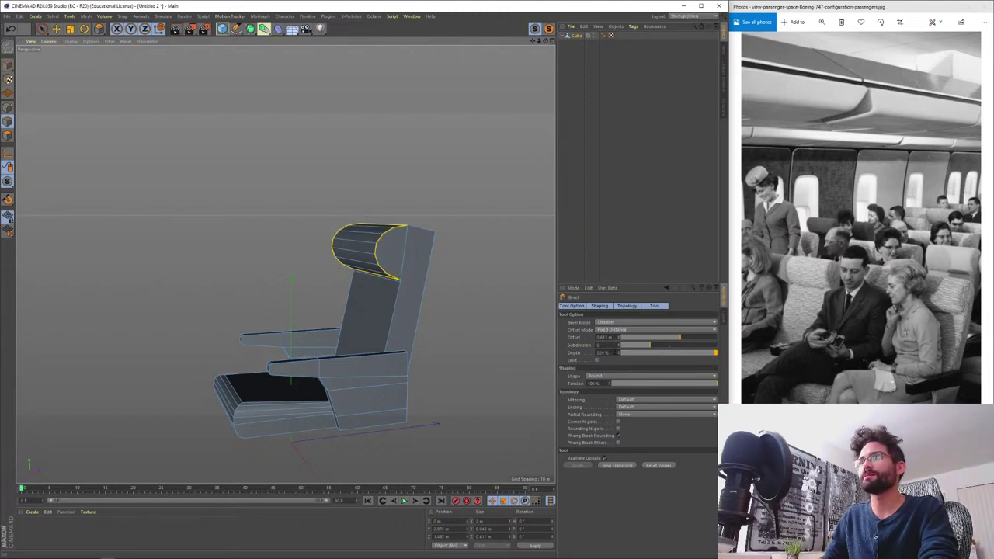
- Reset the headrest bevel's depth to 100 % and raise it to more than 200 % for a fuller roll
drag(613, 353, 552, 355)
text(100)
key(Return)
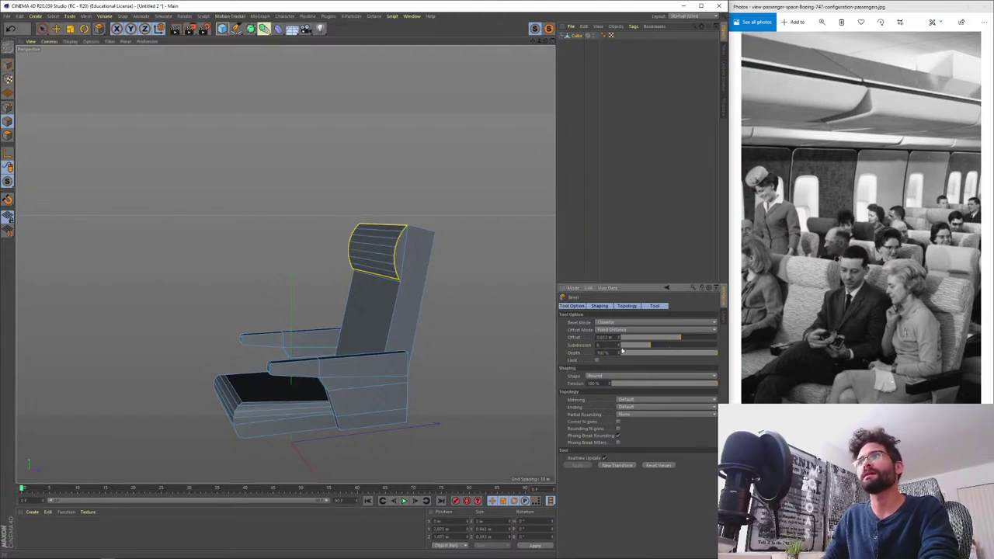
drag(619, 353, 618, 305)
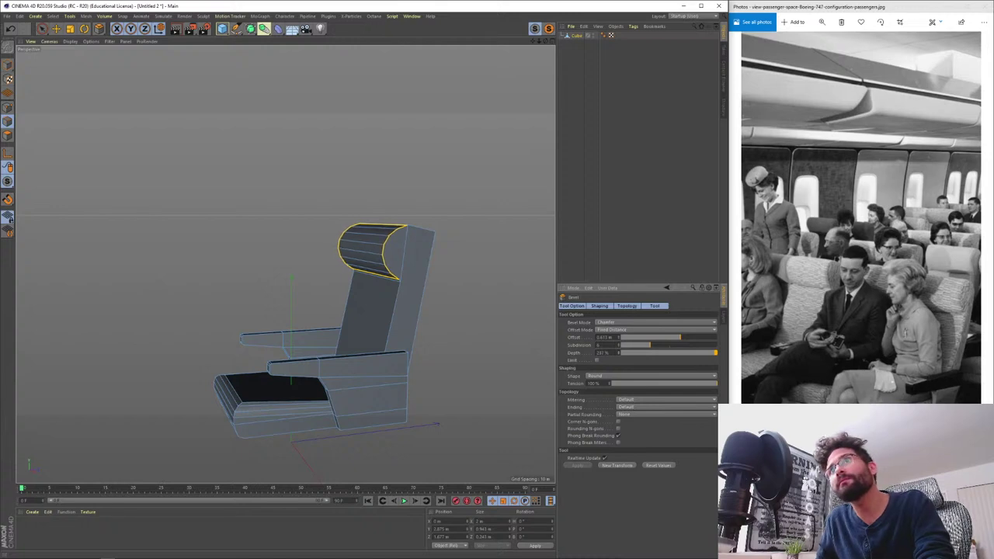
alt+drag(362, 339, 365, 294)
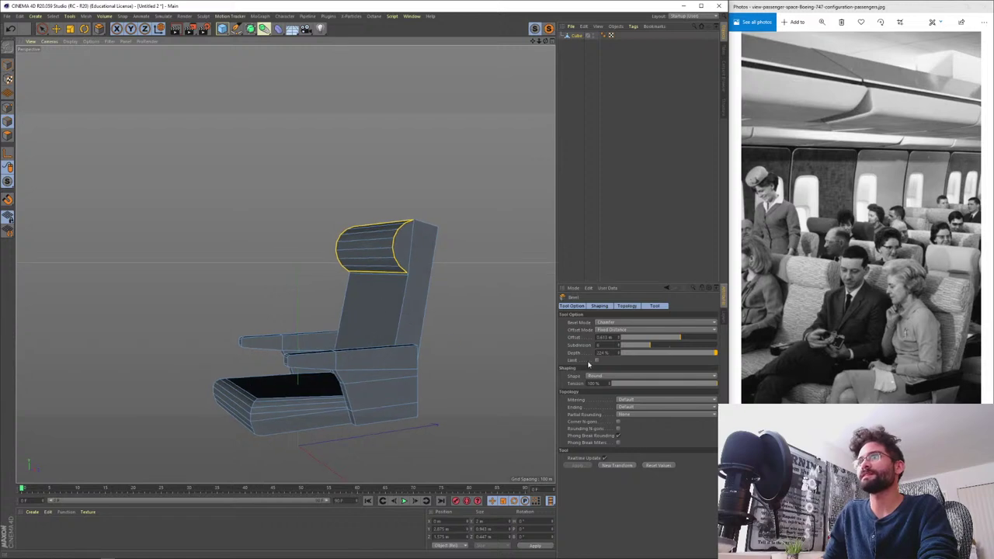
drag(619, 355, 619, 354)
alt+drag(396, 292, 428, 304)
- Examine the whole seat in Model mode and from below, and select the underside face of the cushion
click(8, 65)
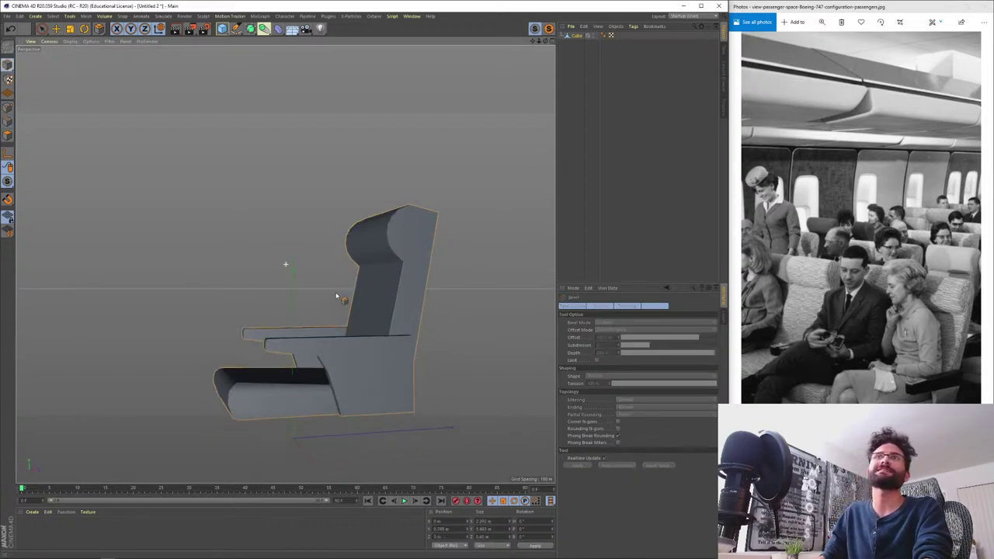
alt+middle_drag(339, 297, 340, 221)
alt+drag(412, 258, 435, 270)
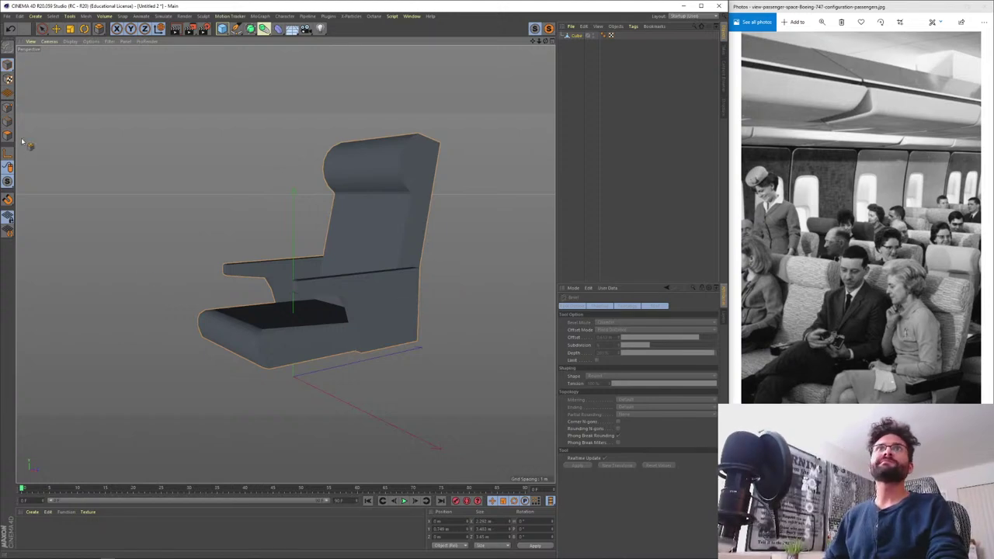
alt+drag(361, 287, 370, 176)
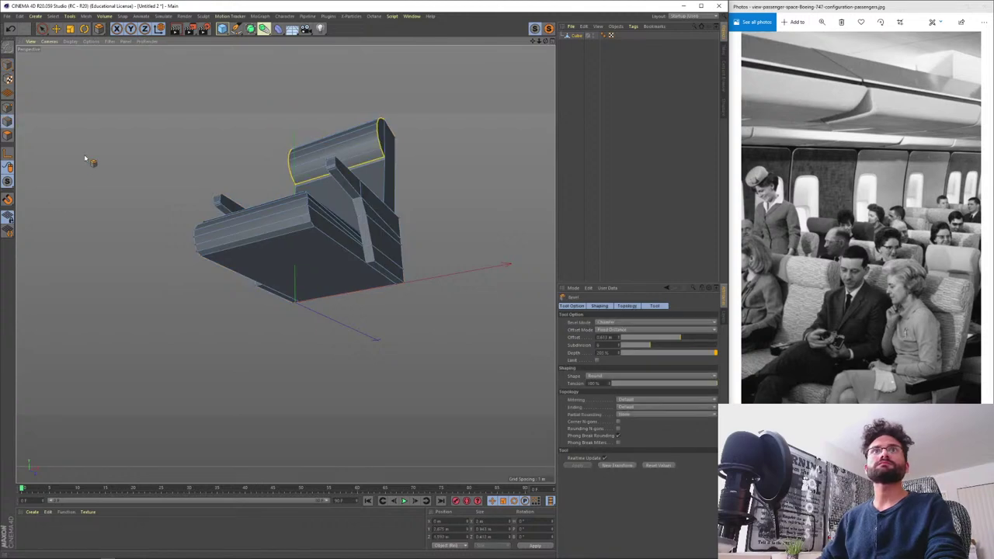
drag(89, 160, 103, 167)
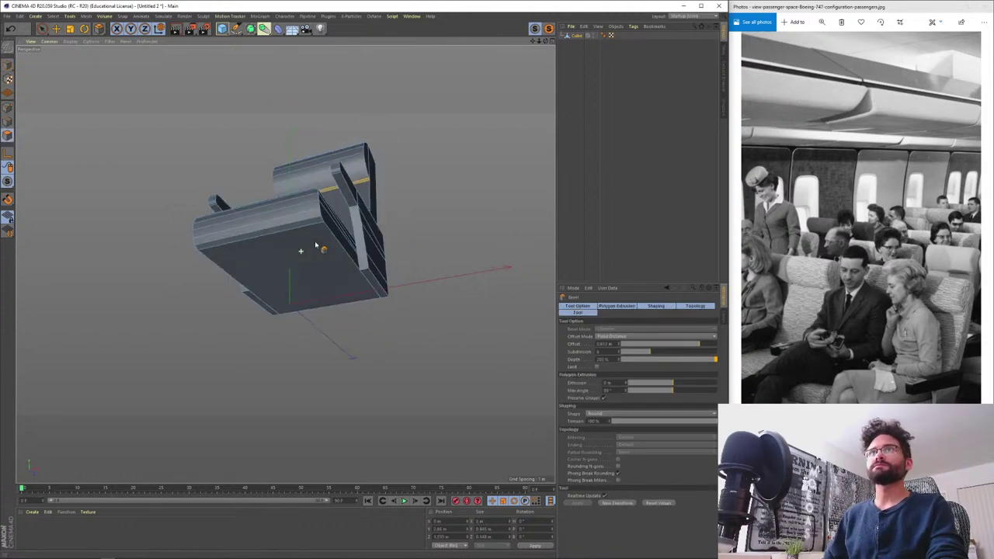
alt+drag(315, 244, 311, 285)
key(space)
click(329, 287)
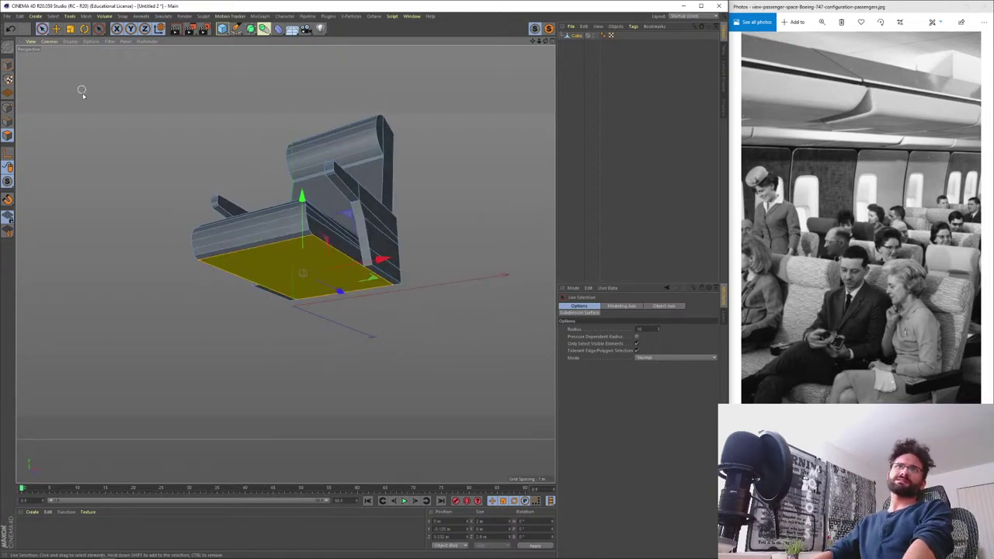
- Add a new cube for the seat base and make it editable
click(7, 65)
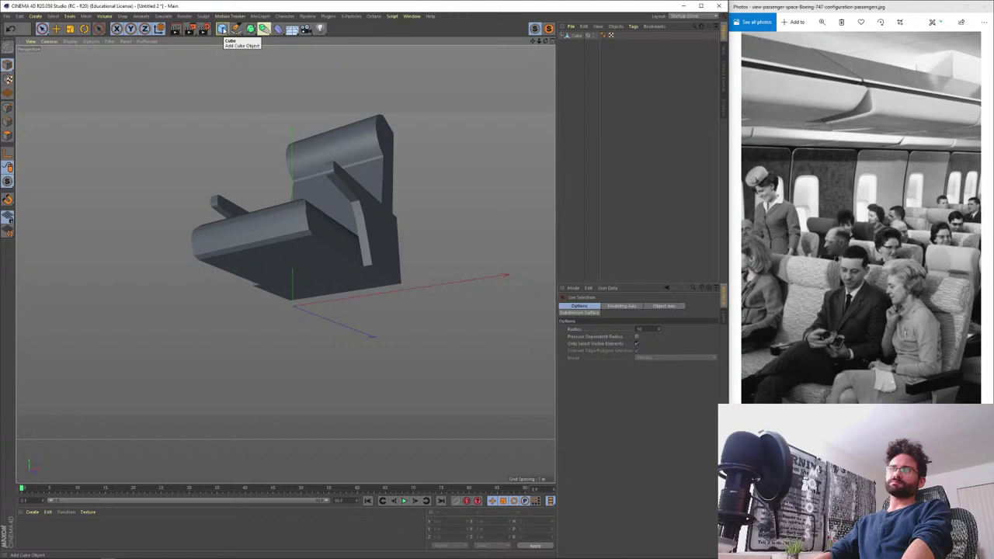
mouse_move(222, 29)
mouse_down()
mouse_move(321, 166)
mouse_move(215, 53)
mouse_move(217, 34)
mouse_up()
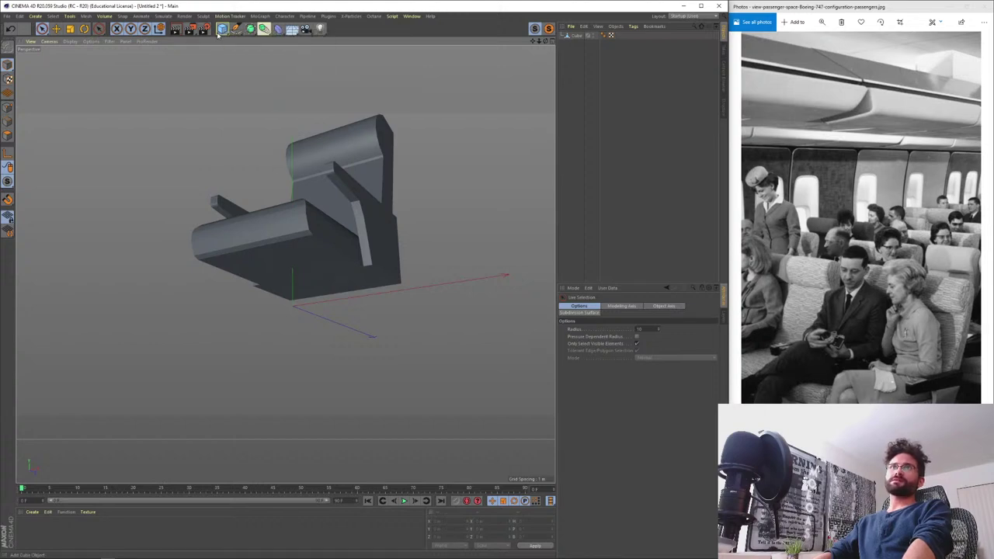
click(222, 30)
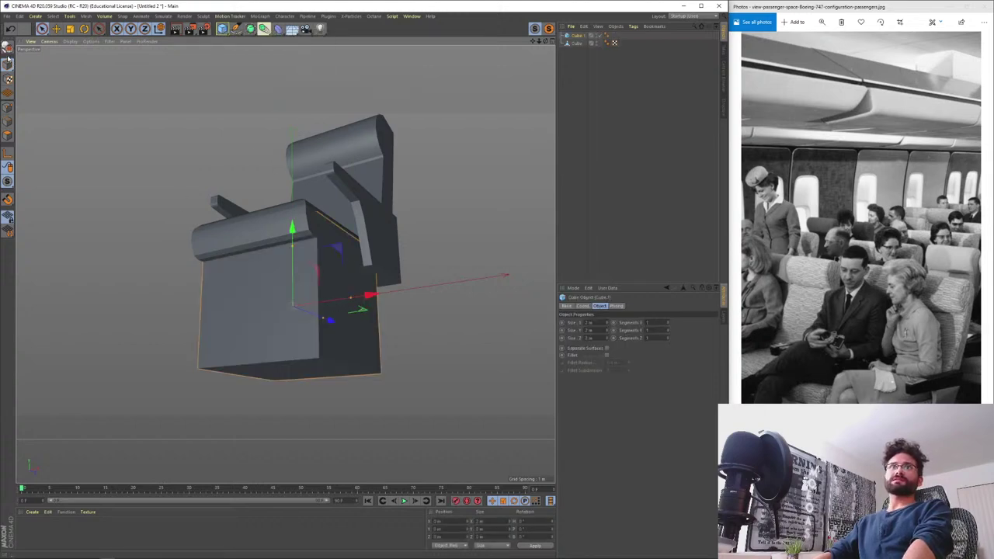
key(c)
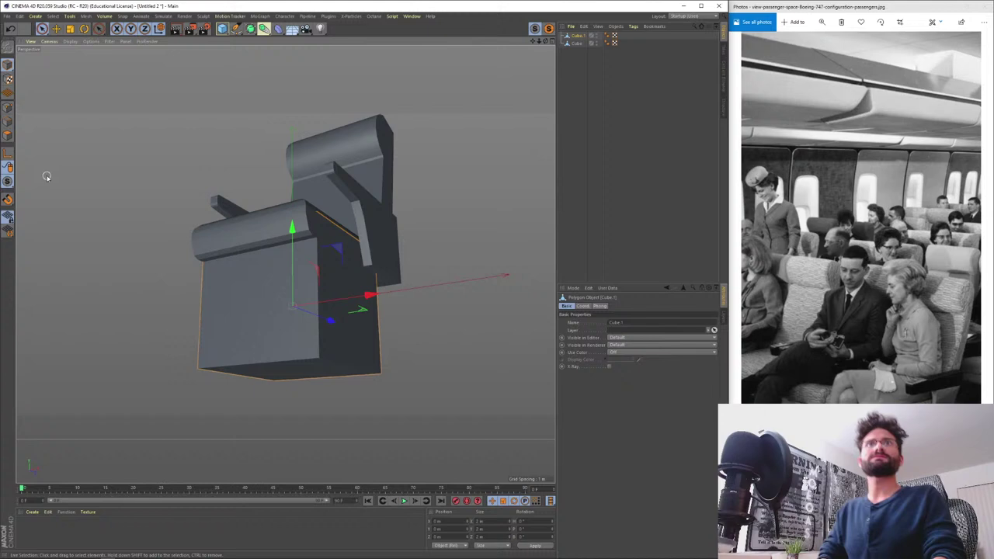
- Scale all the new cube's polygons into a low base block about 1.77 m wide and 2.6 m long beneath the seat
click(7, 136)
key(ctrl+a)
key(t)
drag(371, 334, 165, 365)
alt+drag(317, 286, 479, 306)
alt+drag(478, 306, 186, 344)
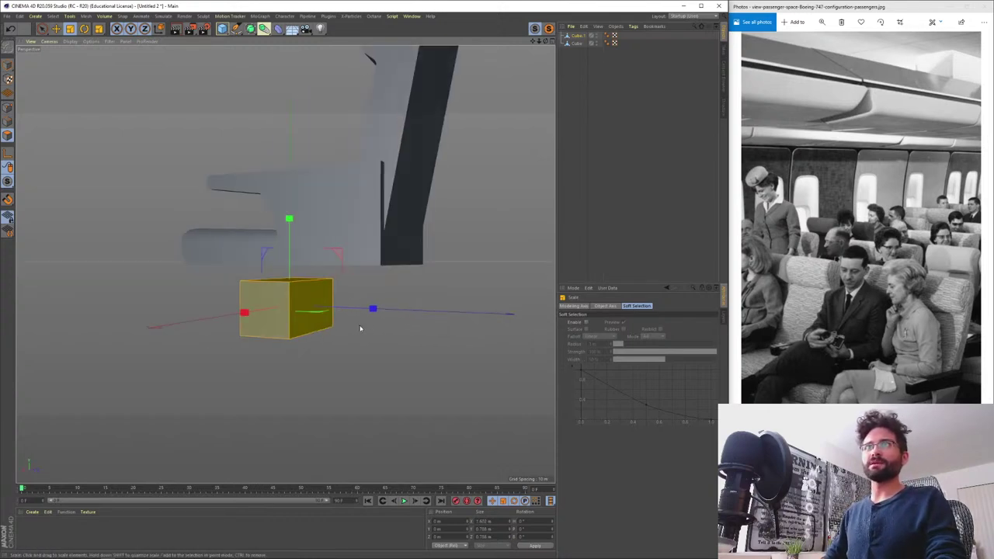
mouse_move(373, 309)
mouse_down()
mouse_move(424, 309)
mouse_move(247, 329)
mouse_move(388, 313)
mouse_up()
mouse_move(339, 291)
mouse_down()
mouse_move(369, 295)
mouse_move(334, 295)
mouse_up()
alt+drag(265, 320, 241, 279)
key(space)
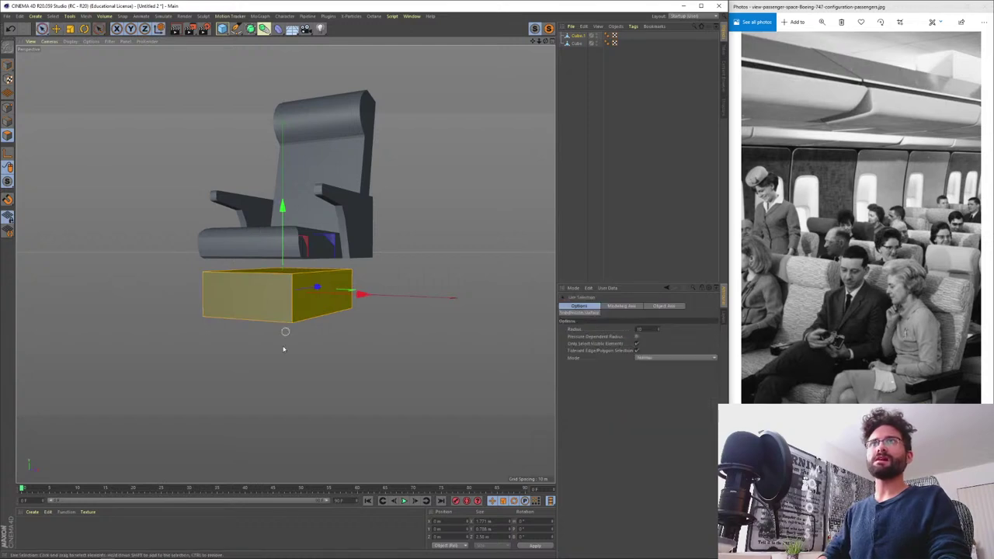
- Cut two lengthwise edge loops into the base block, one near each long side
alt+drag(215, 331, 278, 324)
key(k)
key(l)
click(346, 280)
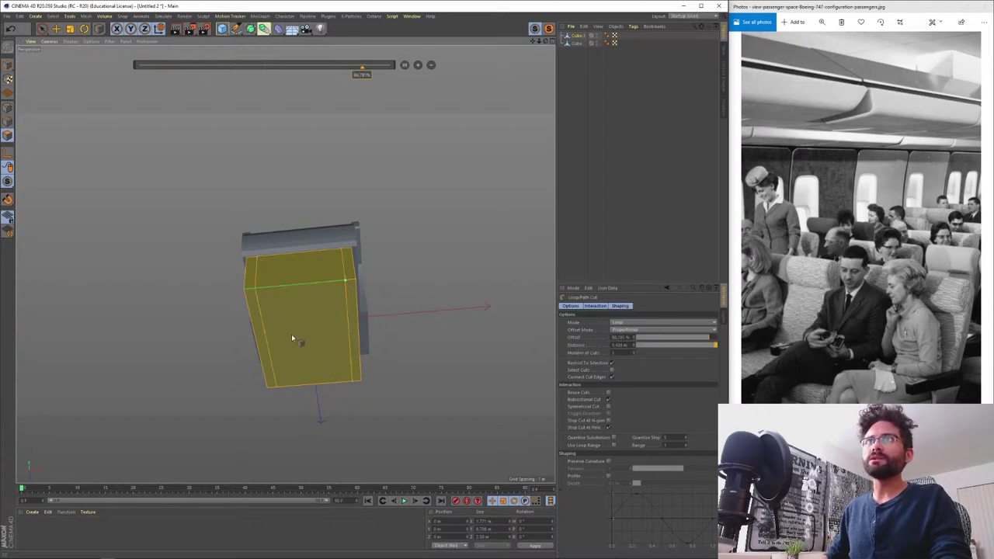
key(space)
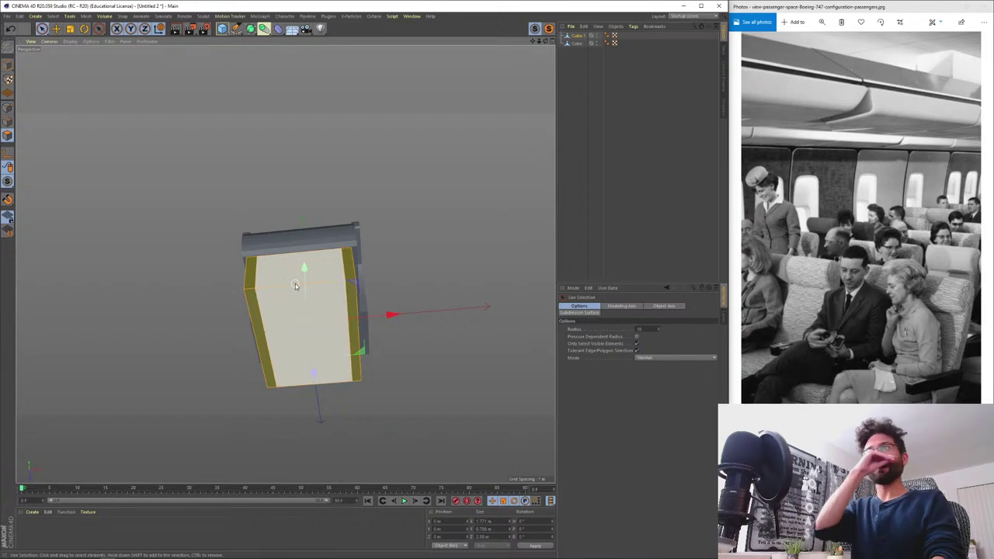
- Delete all the base block's polygons between the two lengthwise edge loops, keeping only the two outer side strips
shift+click(289, 338)
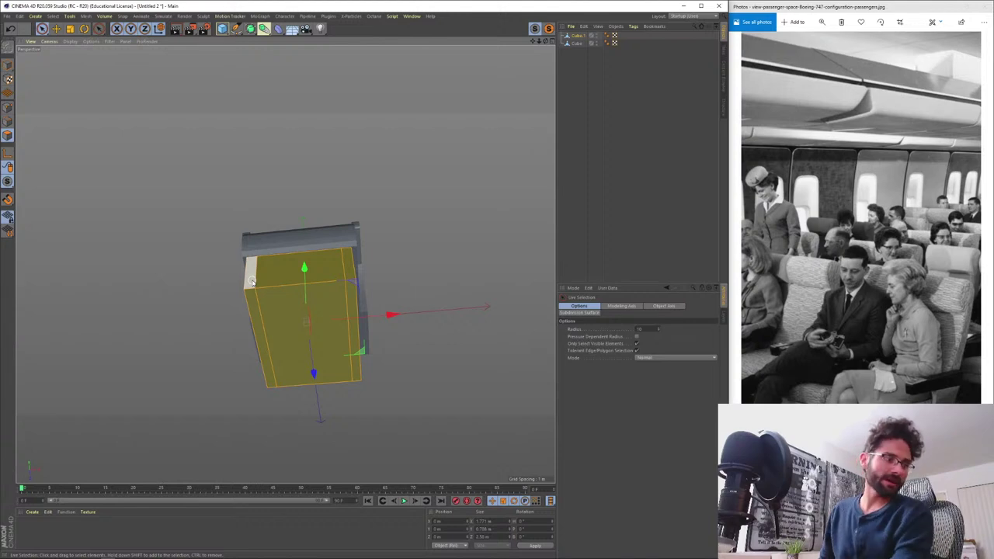
shift+click(252, 282)
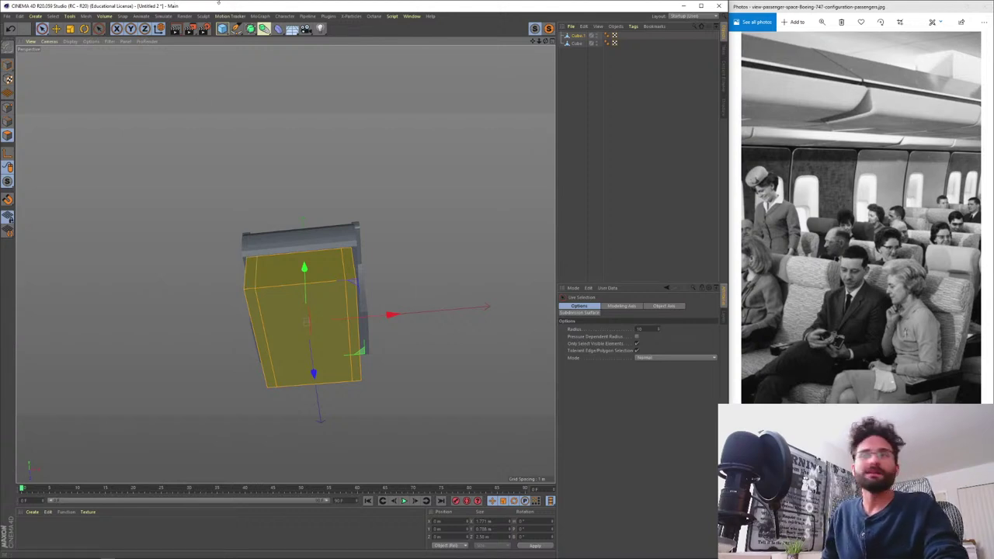
mouse_move(308, 280)
alt+mouse_down()
mouse_move(281, 302)
mouse_move(282, 381)
mouse_move(365, 294)
mouse_move(297, 326)
alt+mouse_up()
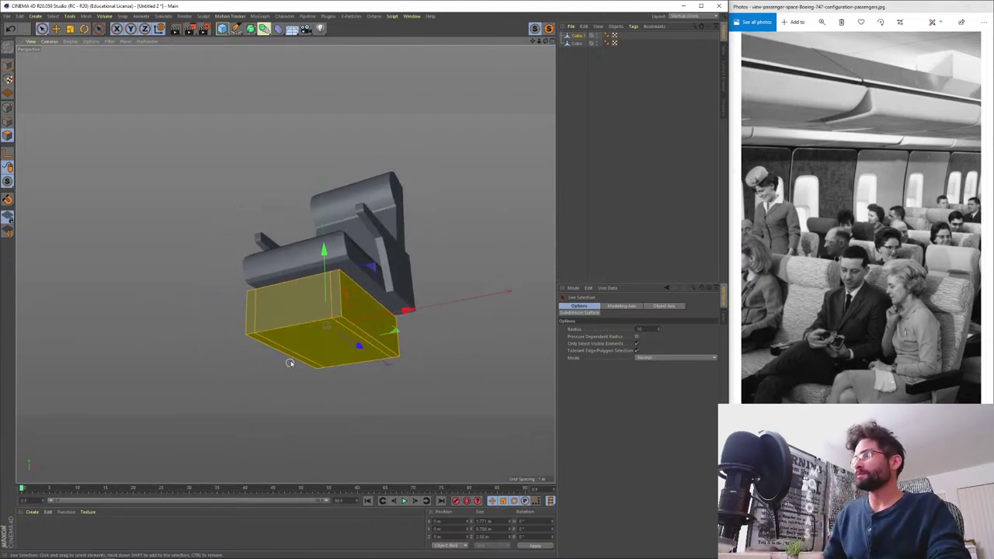
click(305, 311)
key(Delete)
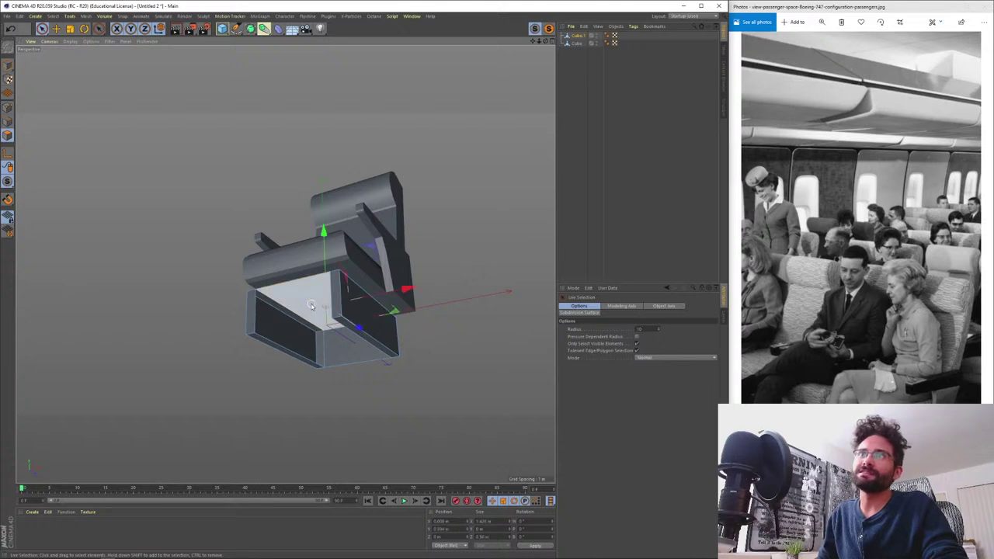
alt+drag(288, 334, 304, 351)
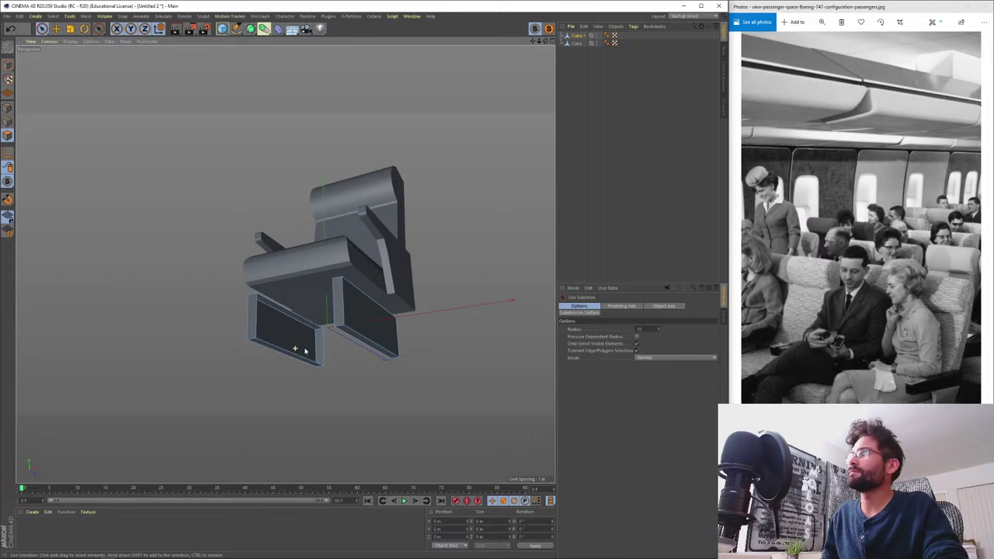
mouse_move(305, 351)
alt+mouse_down()
mouse_move(411, 355)
mouse_move(384, 374)
mouse_move(313, 336)
alt+mouse_up()
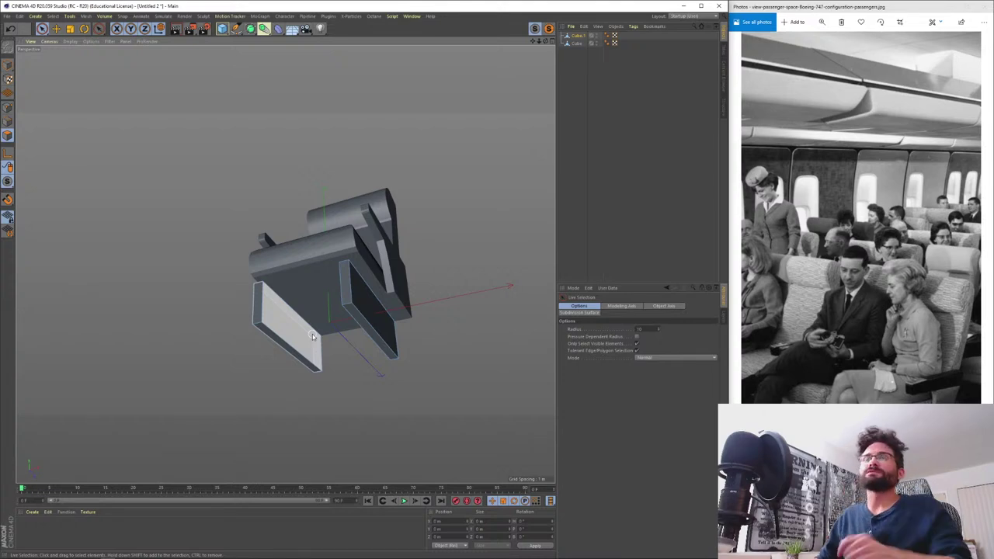
alt+drag(312, 335, 341, 271)
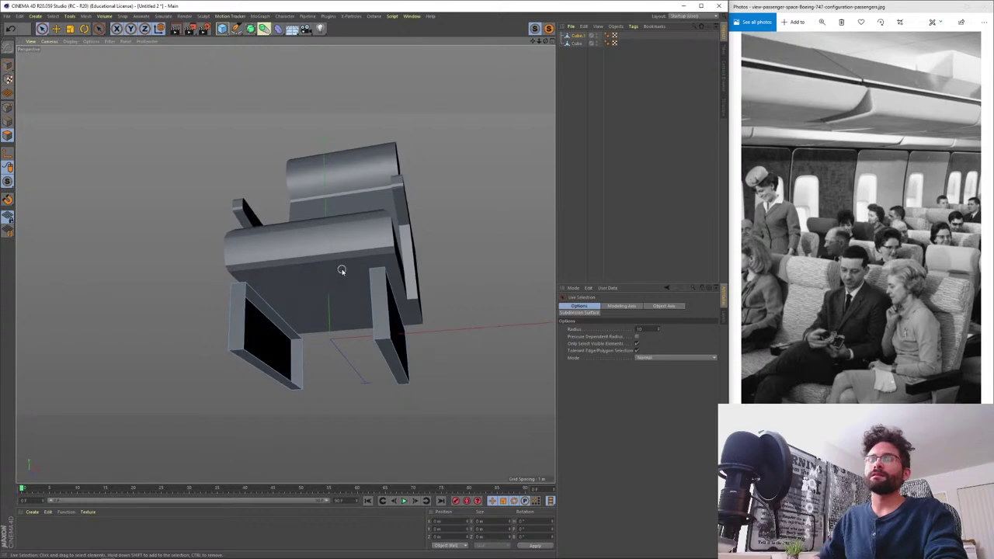
- Undo the deletions of the base block's middle polygons and redo them
click(341, 270)
key(ctrl+z)
key(ctrl+z)
key(ctrl+z)
key(ctrl+z)
key(ctrl+z)
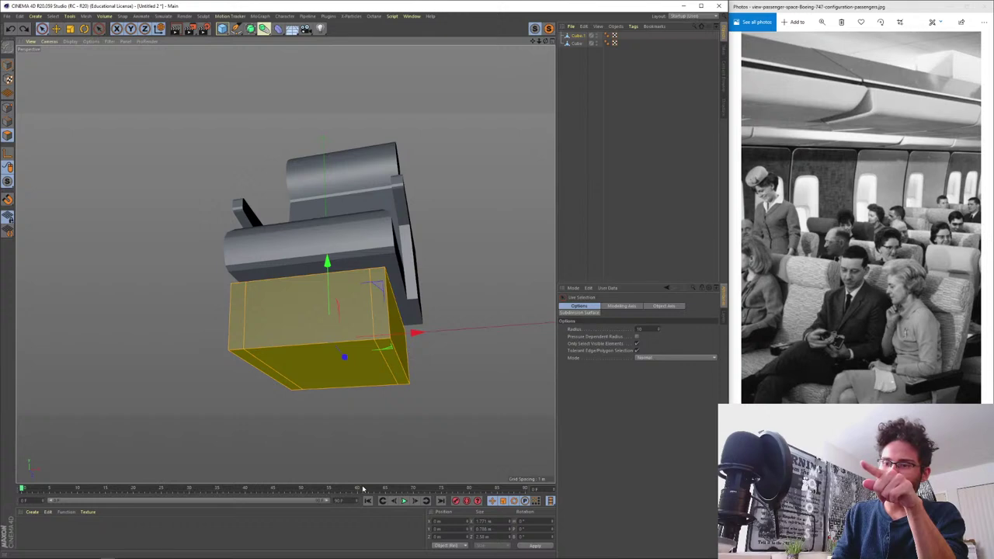
key(Delete)
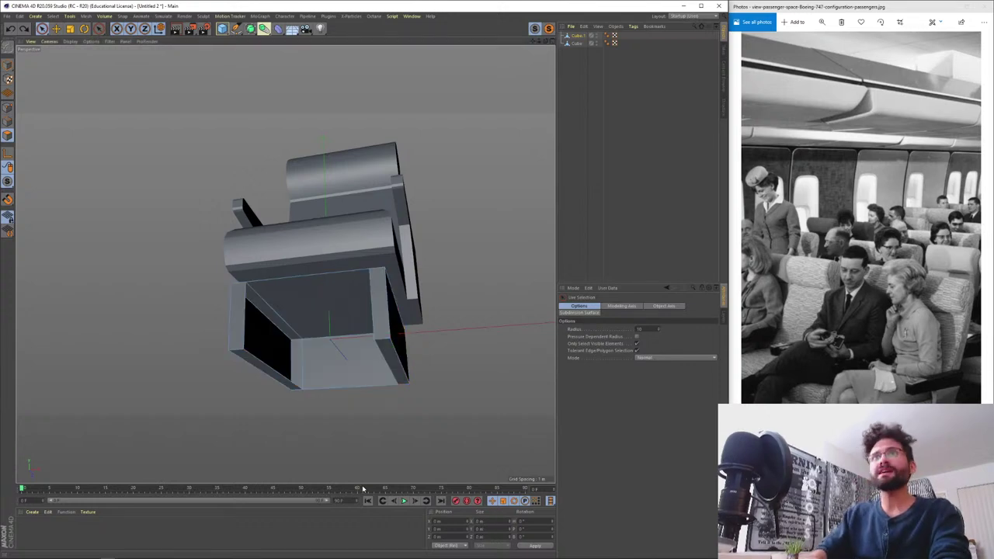
key(ctrl+y)
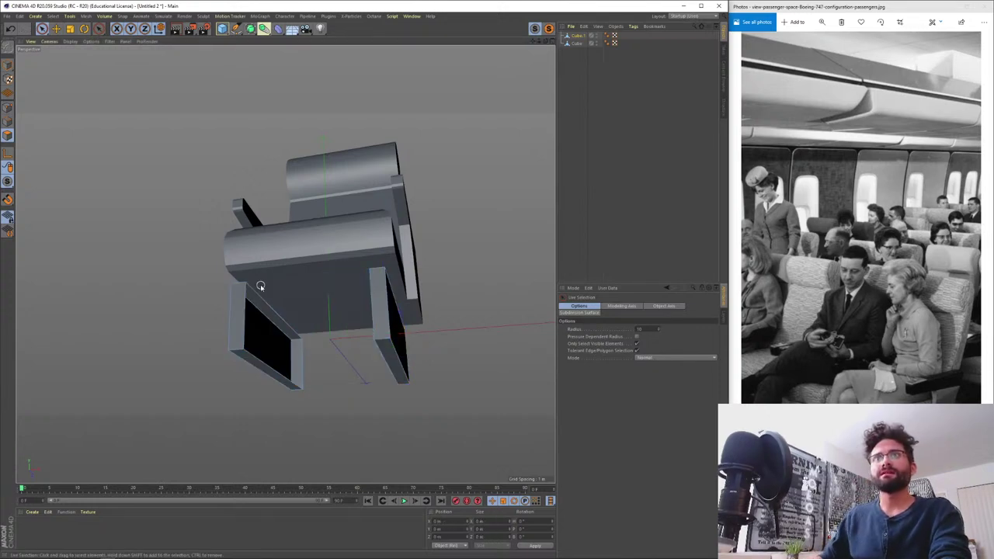
- Delete the large outer side face of each remaining base strip to form two open rectangular leg frames
click(259, 335)
key(Delete)
alt+drag(405, 346, 381, 341)
click(388, 344)
key(Delete)
- Loop-select the ring of polygons forming one of the rectangular leg frames under the seat
key(u)
key(l)
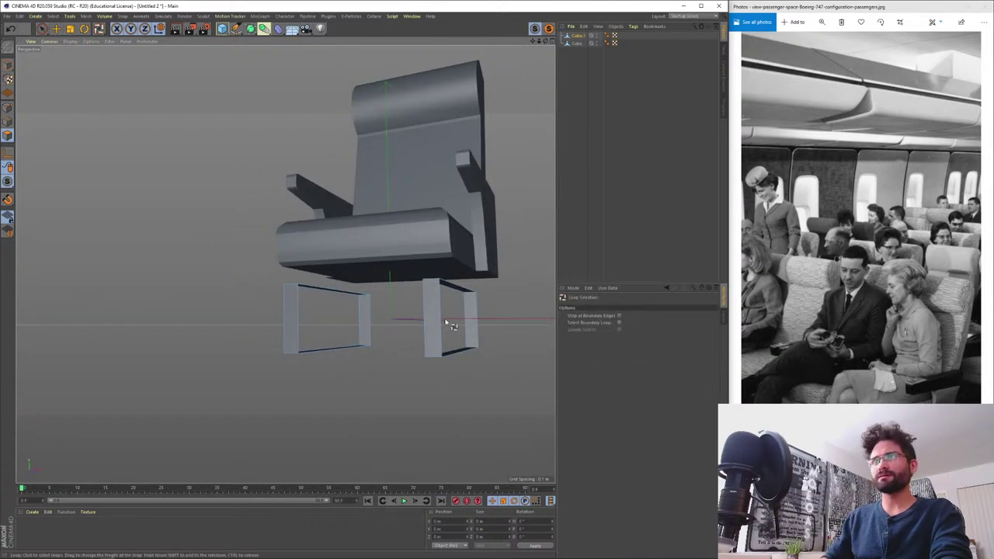
click(451, 356)
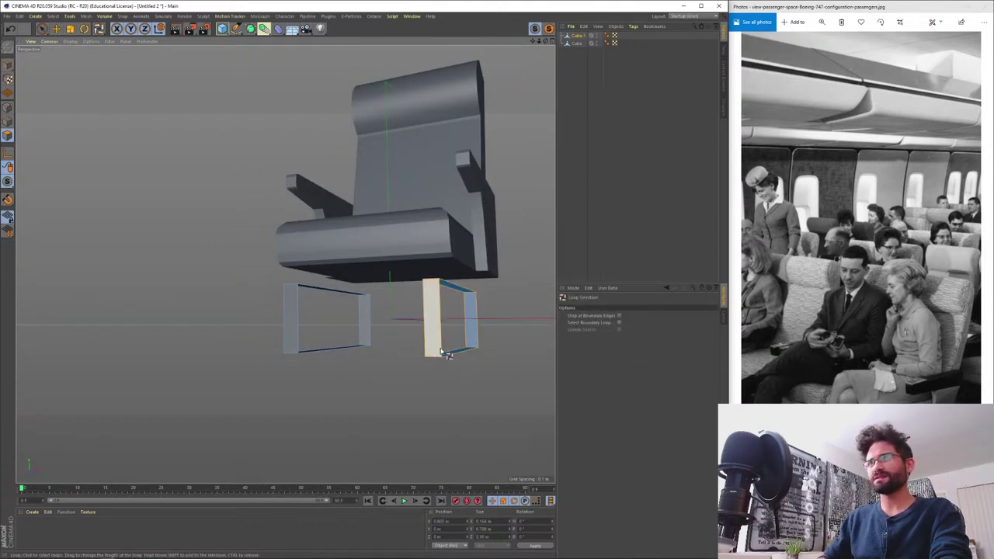
- Try to Smooth Shift the polygon loop of a single leg frame outward
right_click(444, 347)
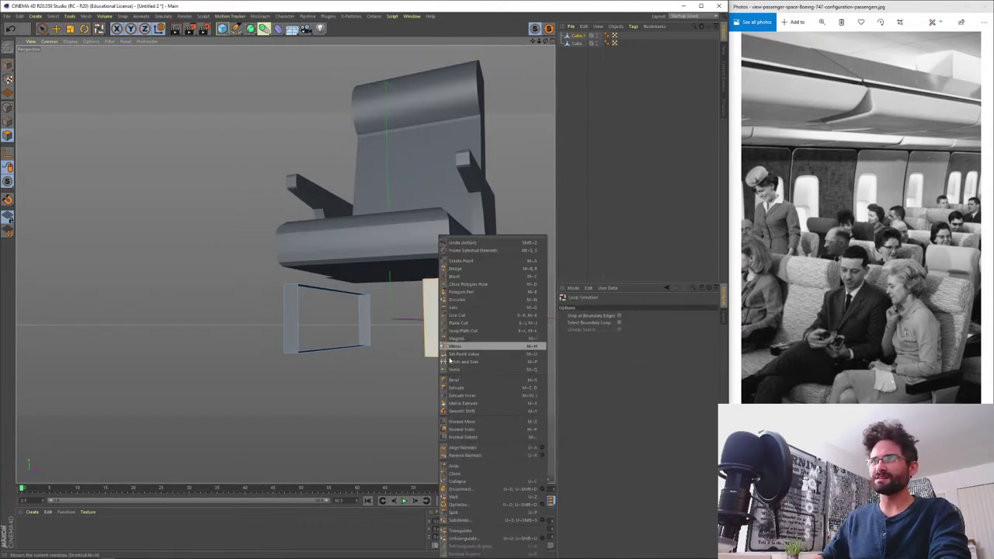
click(467, 411)
drag(416, 320, 411, 295)
alt+drag(462, 302, 479, 331)
alt+right_drag(479, 331, 499, 322)
key(ctrl+a)
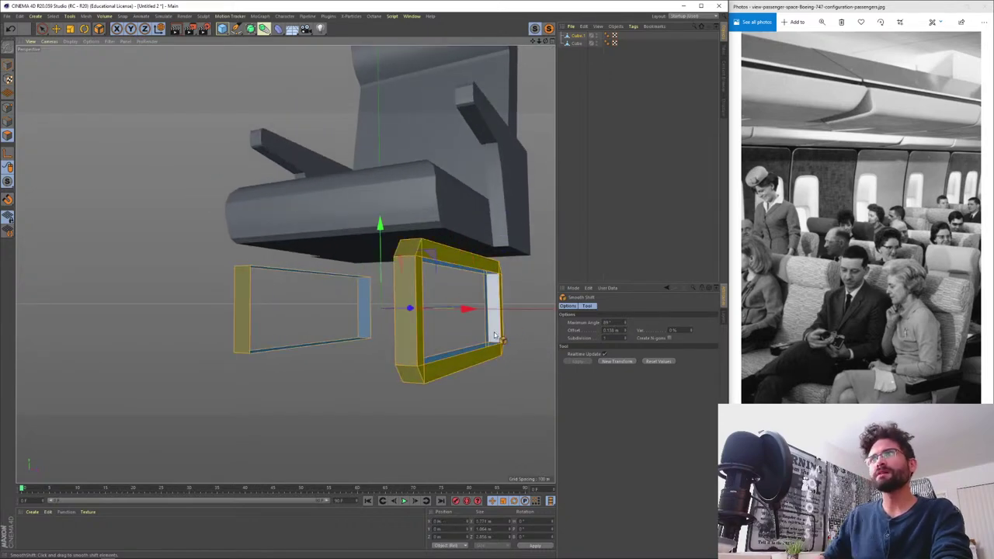
mouse_move(407, 329)
alt+mouse_down()
mouse_move(502, 325)
mouse_move(508, 304)
mouse_move(397, 326)
mouse_move(404, 335)
alt+mouse_up()
key(ctrl+z)
click(416, 336)
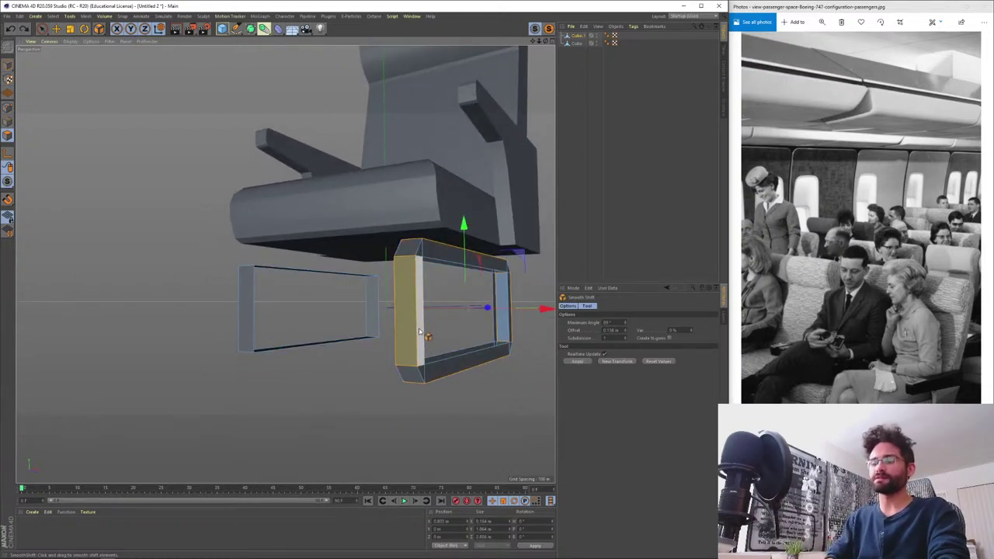
- Loop-select the polygon bands of both leg frames and Smooth Shift them outward by about 0.14 m
key(u)
key(l)
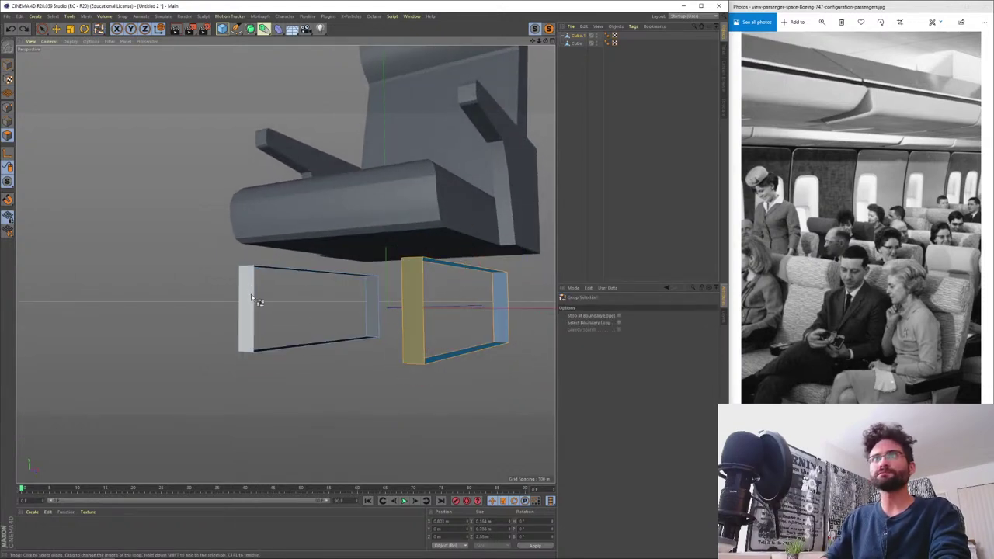
click(247, 278)
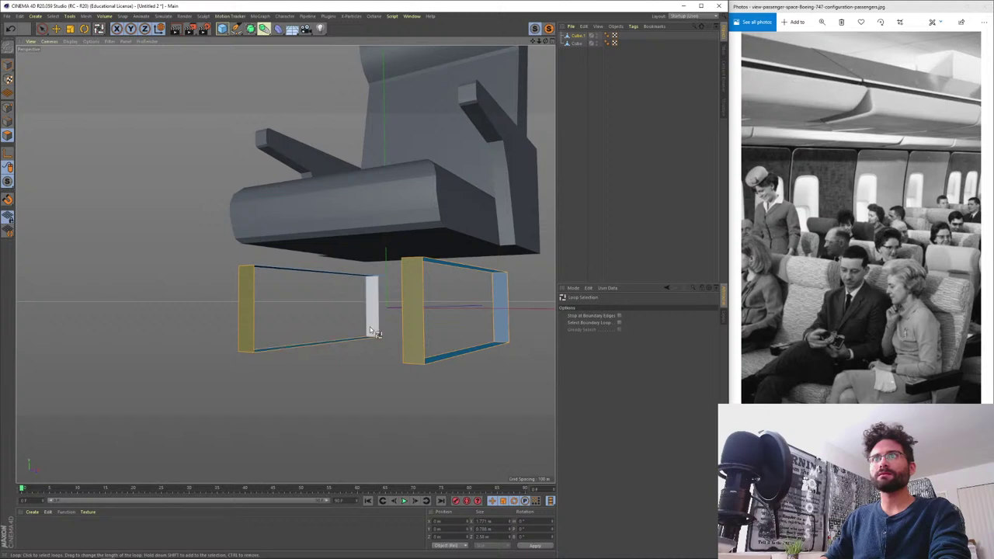
alt+drag(348, 303, 274, 325)
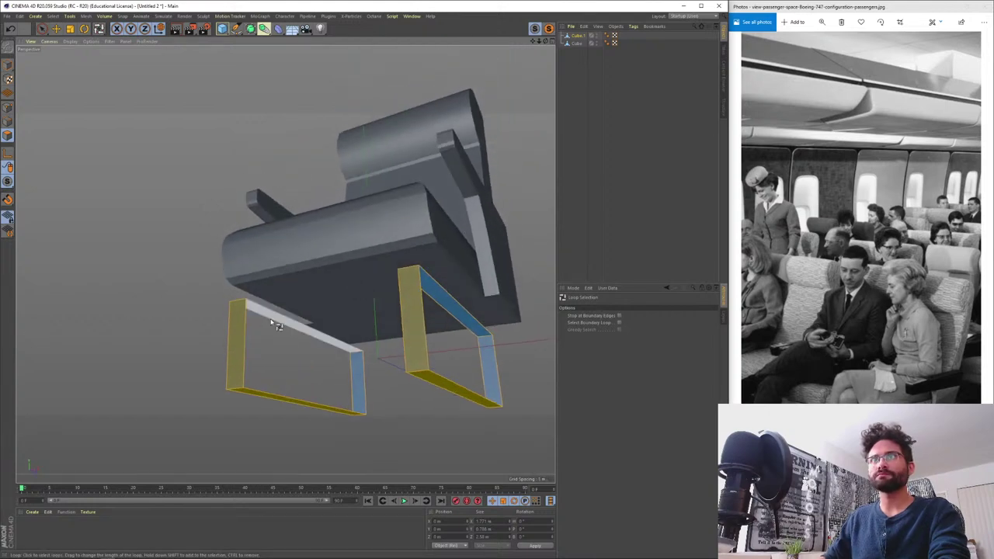
click(240, 334)
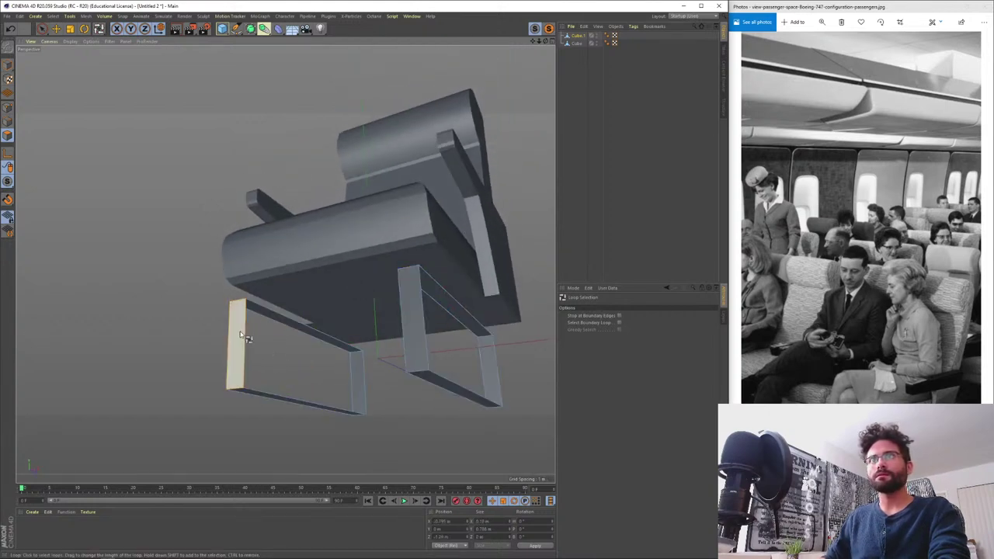
shift+click(478, 362)
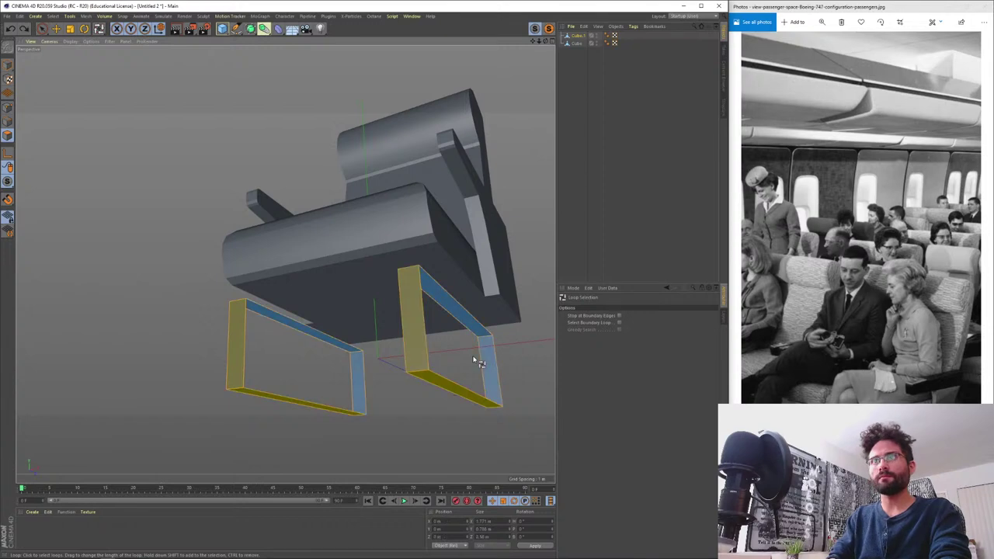
click(449, 311)
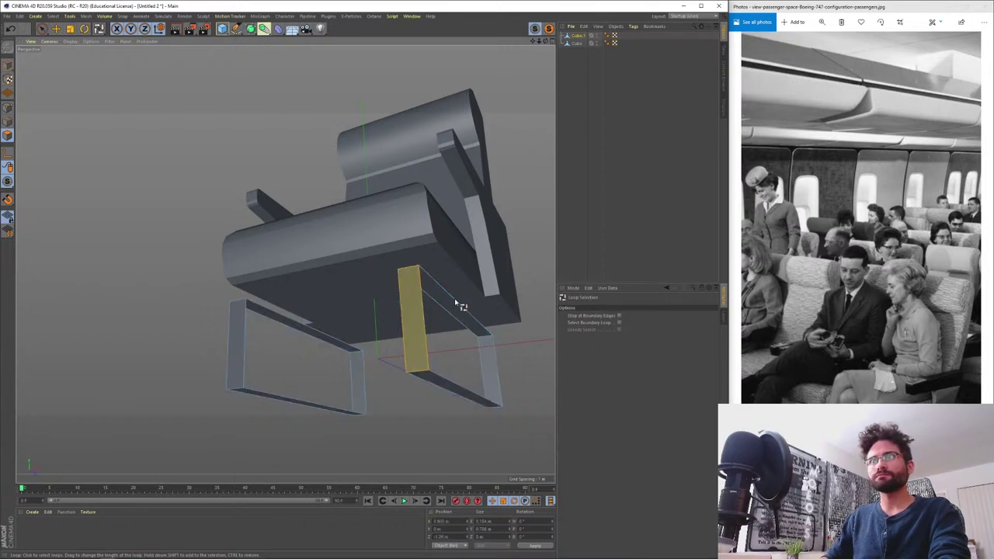
click(576, 43)
click(572, 37)
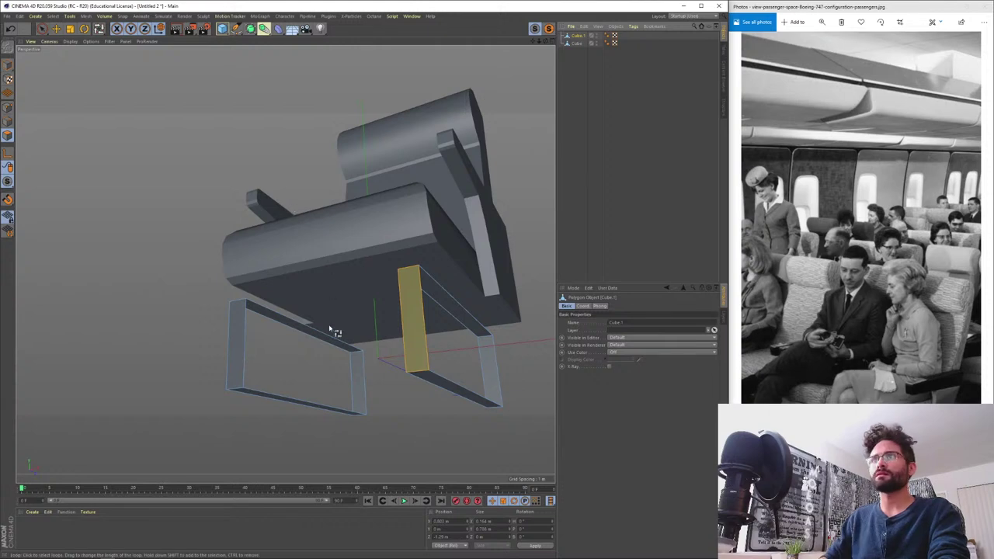
shift+click(320, 350)
right_click(233, 365)
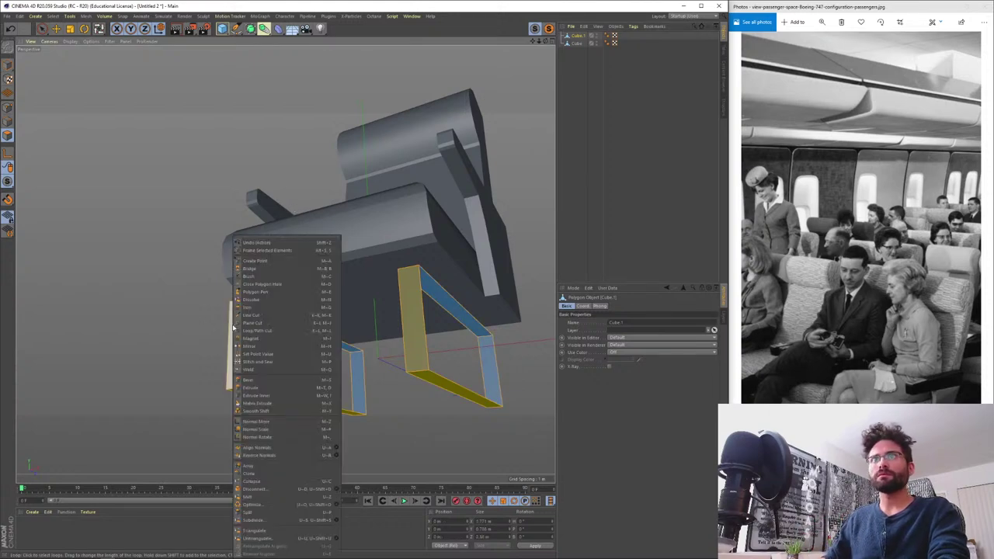
click(286, 412)
drag(240, 326, 206, 388)
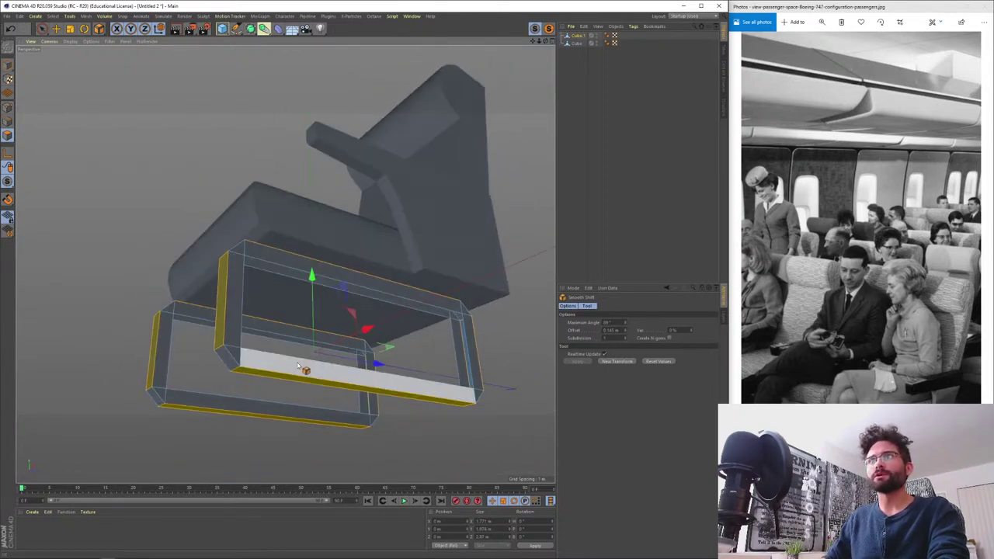
- Bridge the open inner edges of both leg frames to close their inner faces
right_click(187, 236)
click(233, 222)
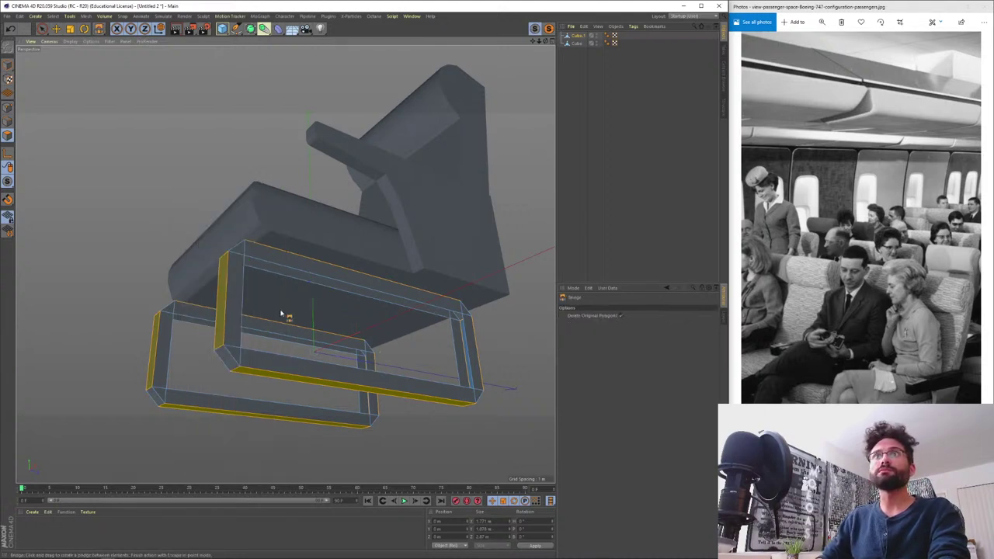
key(Return)
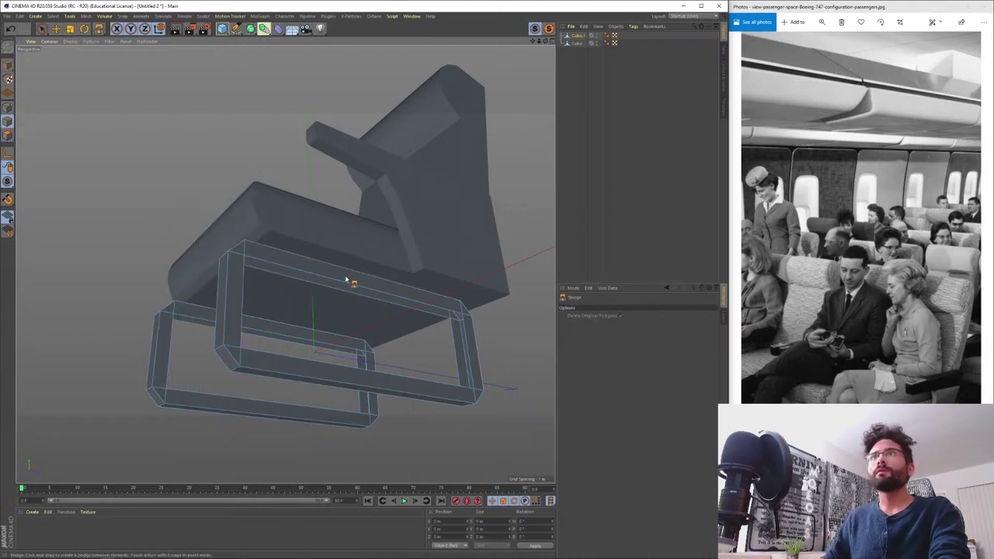
drag(341, 282, 251, 357)
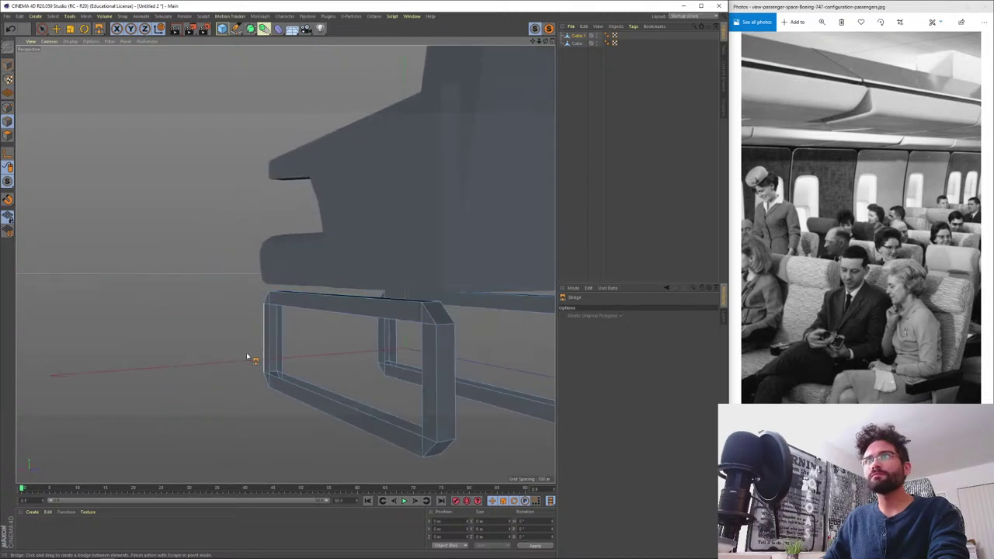
alt+drag(317, 379, 396, 362)
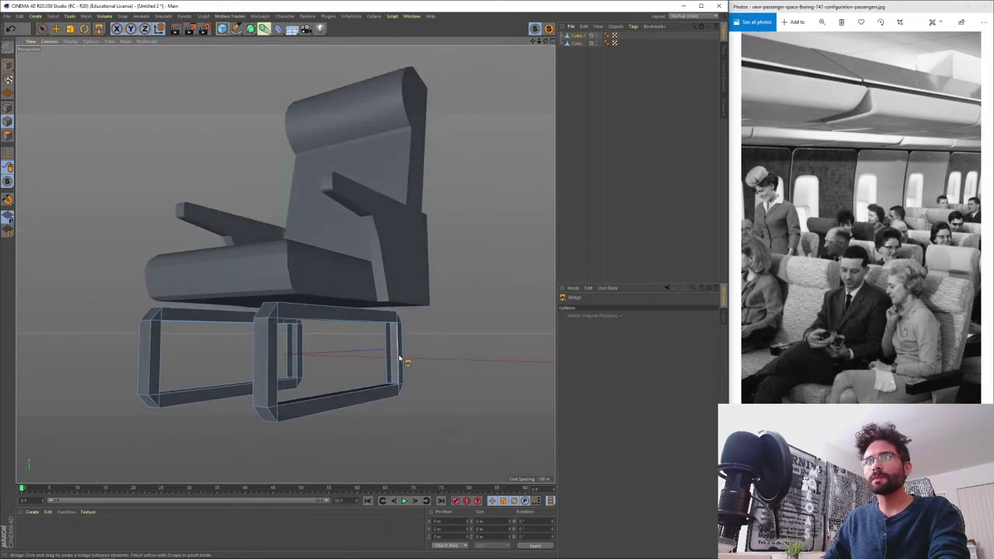
alt+drag(269, 364, 251, 377)
alt+middle_drag(251, 377, 298, 358)
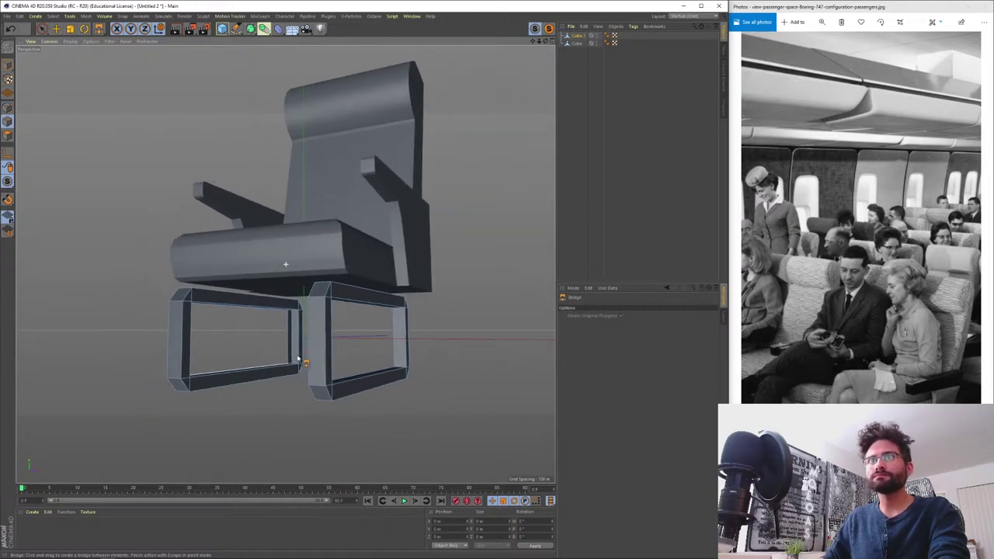
scroll(304, 358, up, 6)
alt+drag(308, 361, 311, 373)
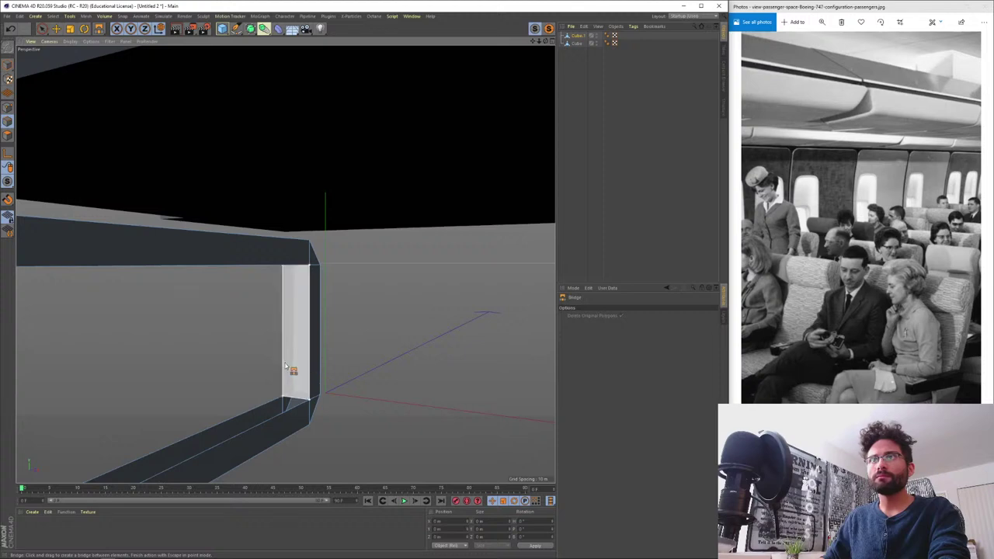
alt+drag(276, 420, 285, 306)
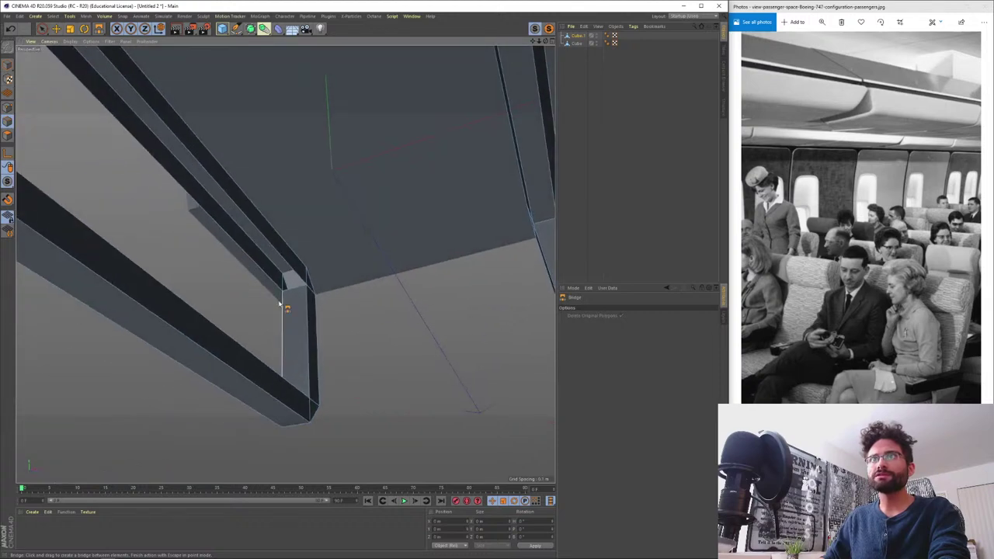
alt+drag(286, 270, 151, 351)
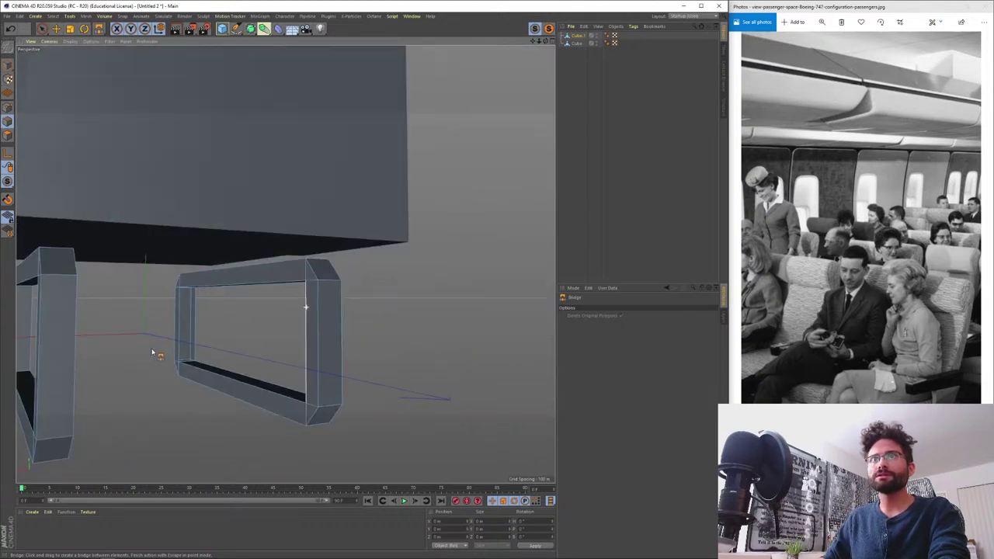
alt+drag(251, 373, 171, 355)
- Scale all leg frame polygons to about 2.24 m deep and 0.94 m high, raised to meet the seat's underside
key(ctrl+a)
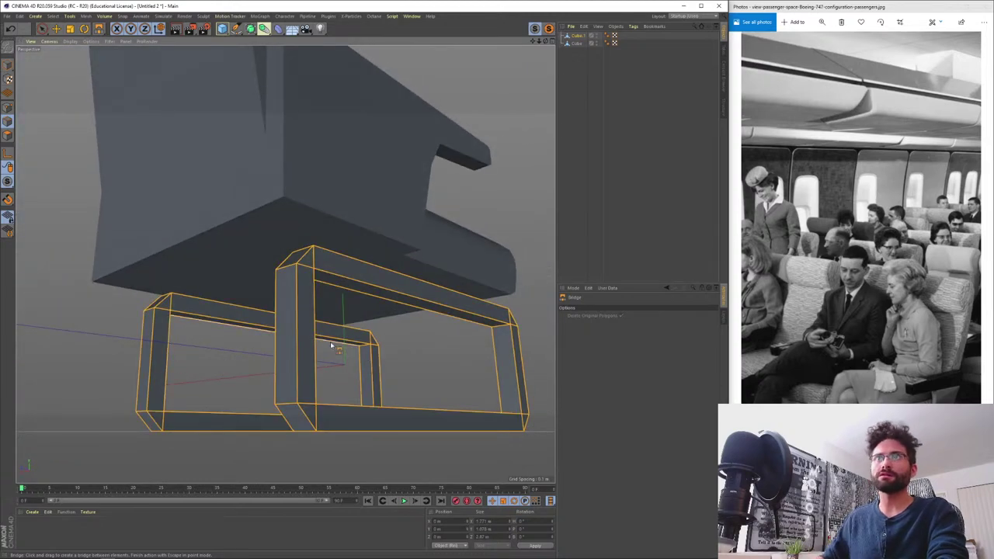
click(7, 135)
key(ctrl+a)
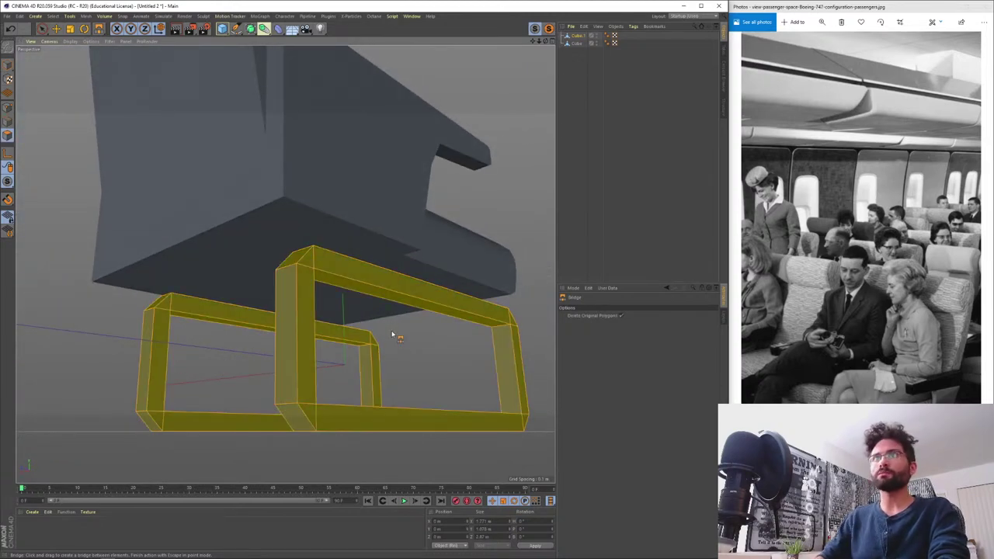
alt+drag(365, 353, 547, 365)
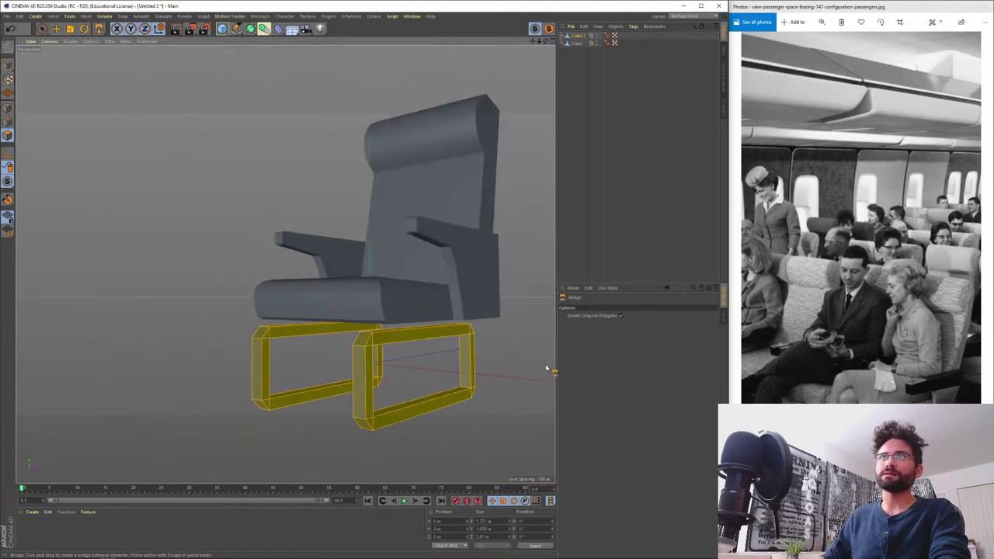
key(e)
alt+drag(419, 226, 281, 262)
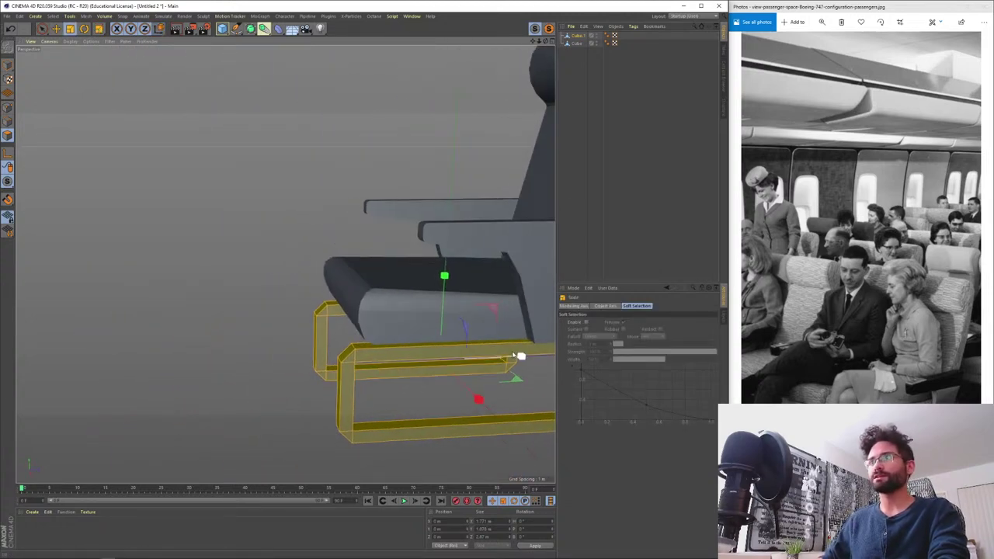
drag(518, 357, 300, 351)
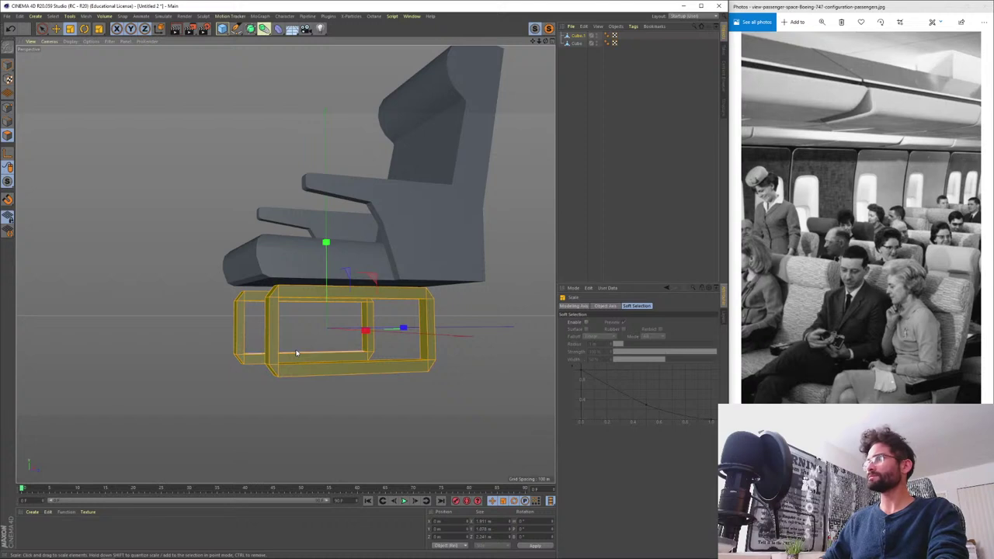
mouse_move(325, 242)
mouse_down()
mouse_move(328, 256)
mouse_move(323, 236)
mouse_up()
key(space)
- Lengthen the leg frames to about 2.6 m deep and shift them toward the back of the seat
alt+drag(349, 299, 497, 313)
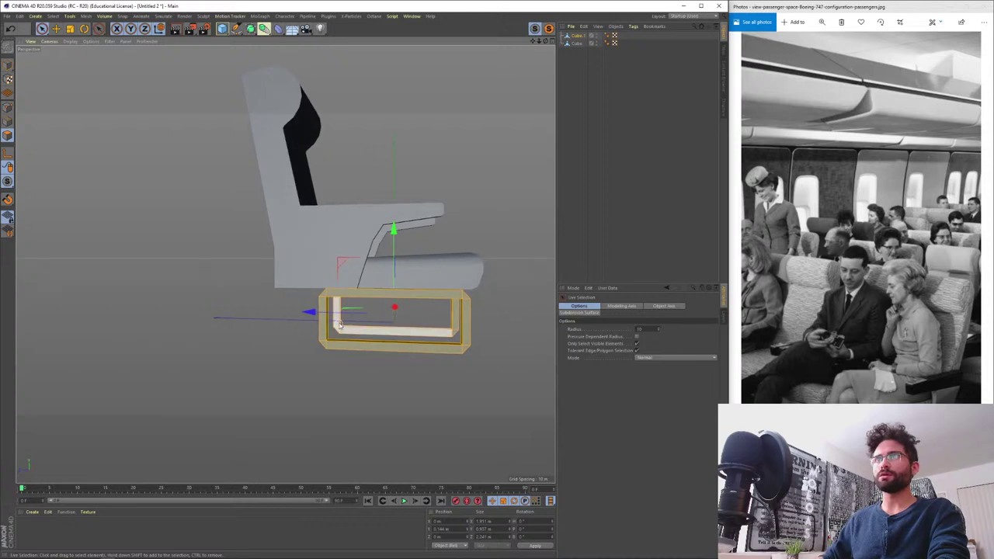
key(space)
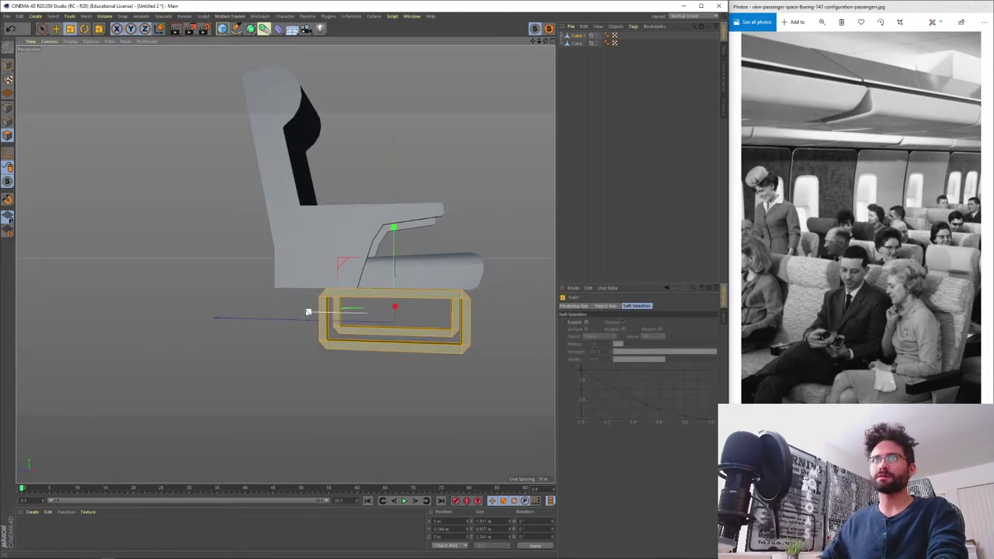
drag(310, 311, 289, 313)
key(space)
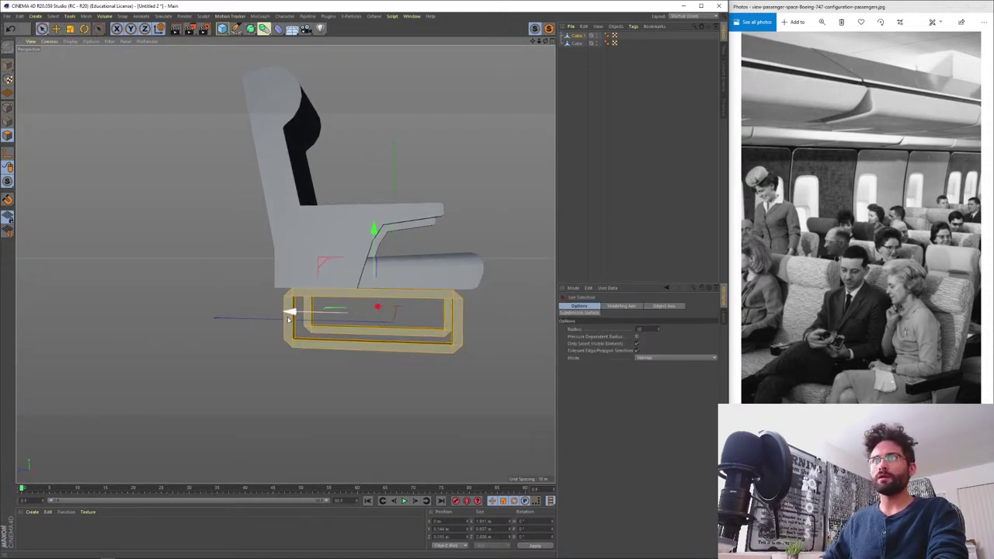
alt+drag(316, 344, 435, 341)
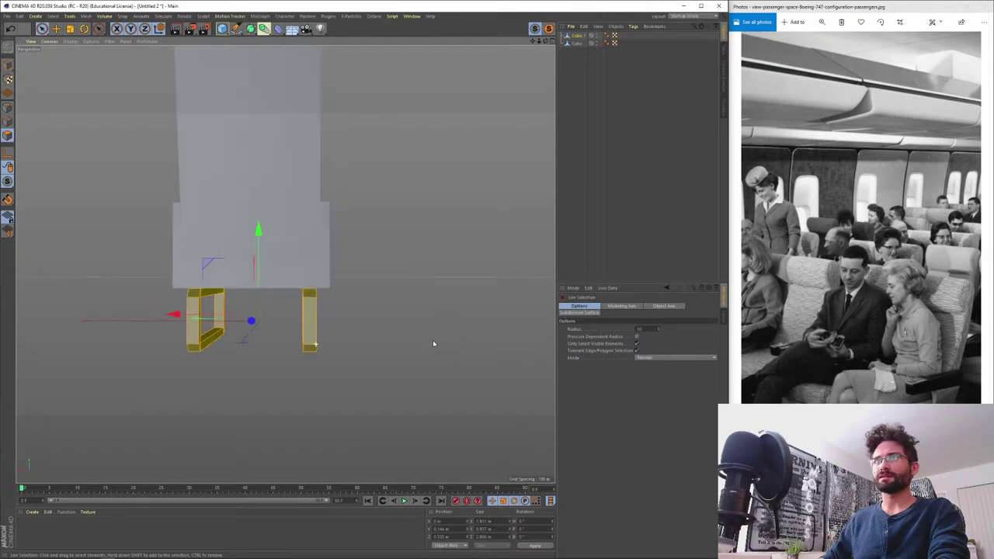
- Scale the pair of leg frames sideways to about 2.2 m wide, using the front view for alignment
key(space)
middle_click(382, 298)
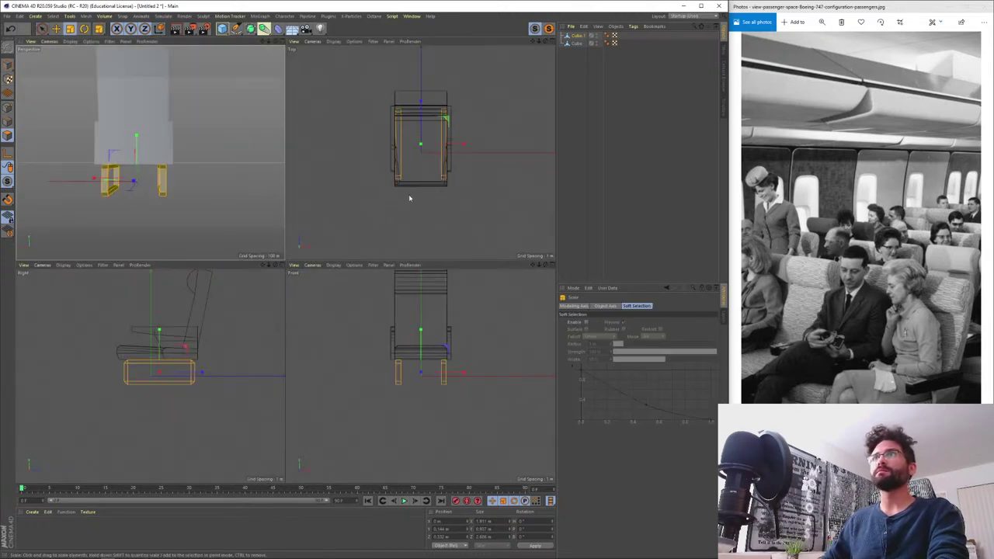
scroll(435, 389, up, 6)
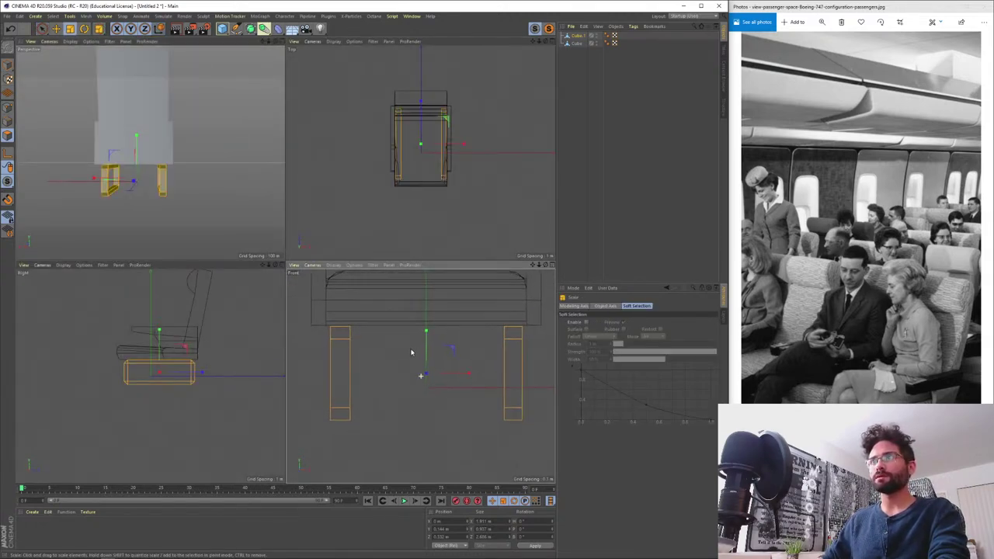
drag(467, 375, 474, 376)
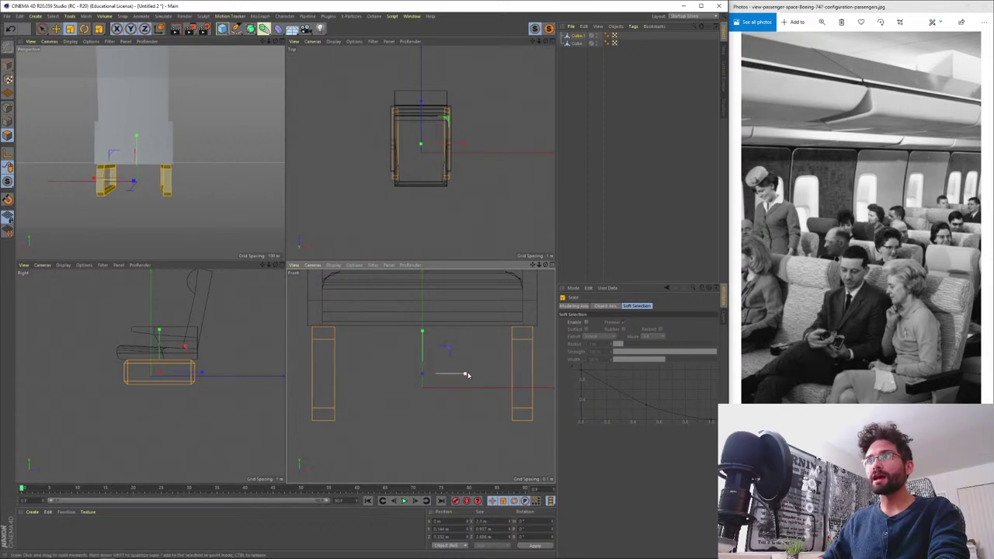
middle_click(218, 189)
alt+drag(344, 229, 125, 233)
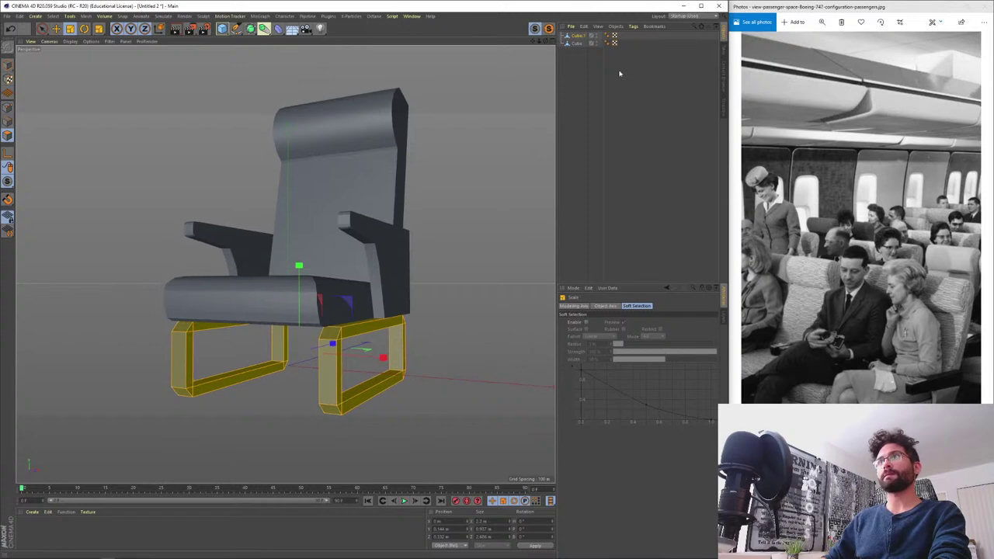
- Rename the leg frames object as airplaneSeat_LEGS and the seat object as airplaneSeat_BODY
click(577, 36)
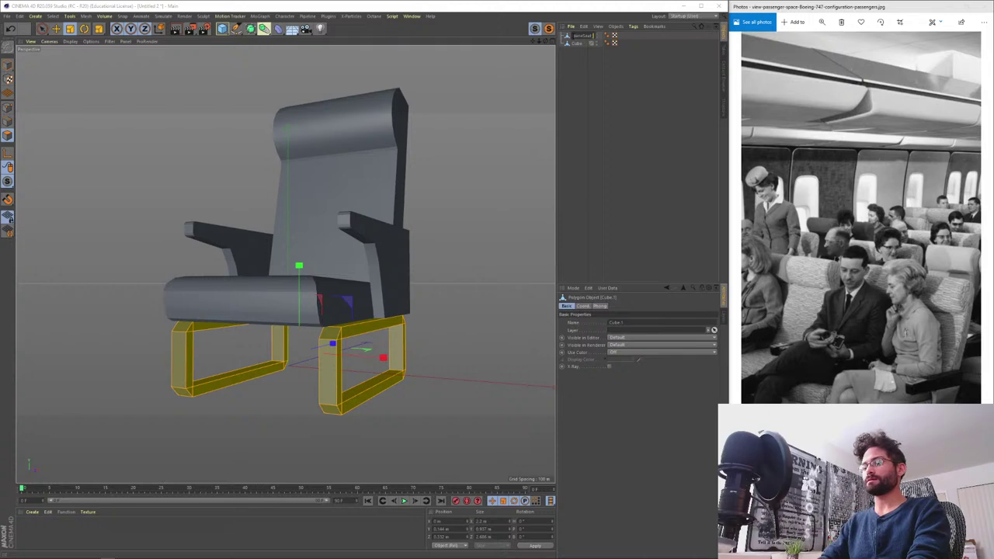
click(578, 43)
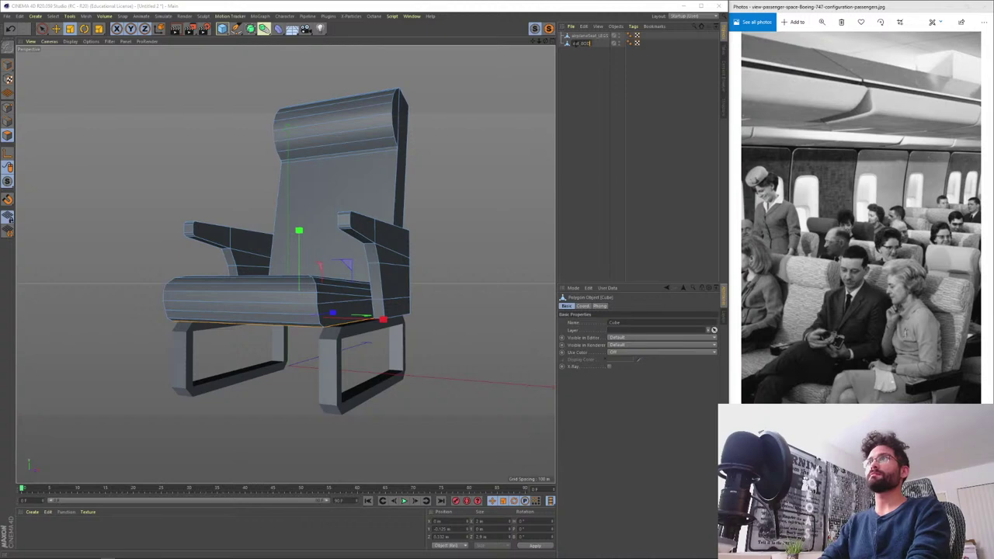
key(Return)
- Group the legs and body objects under a null named airplaneSeat
ctrl+click(589, 37)
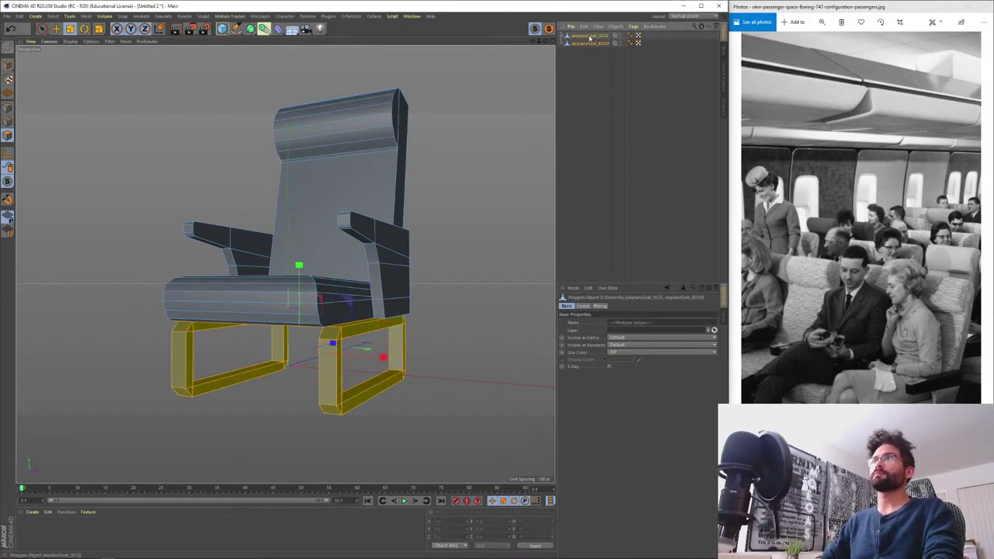
key(alt+g)
double_click(578, 36)
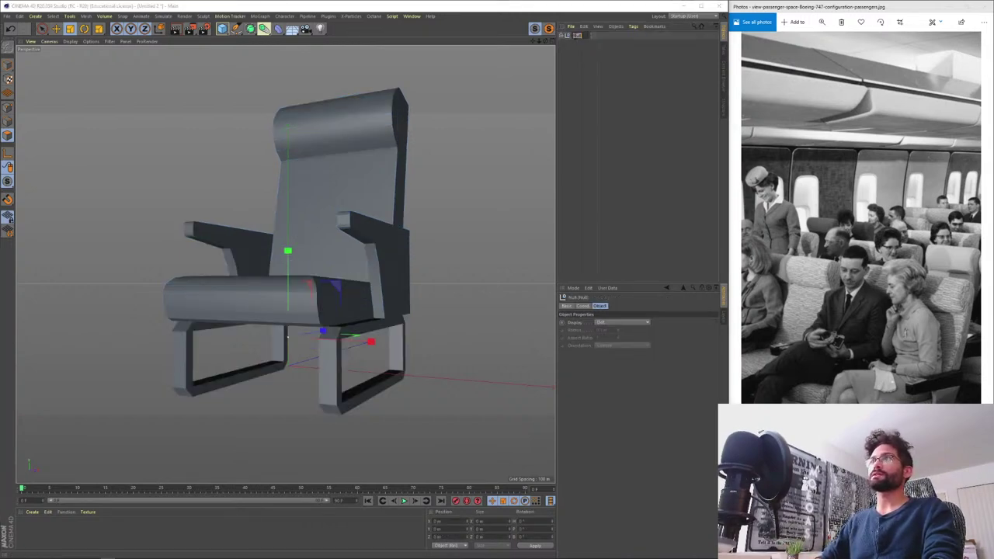
text(airplane)
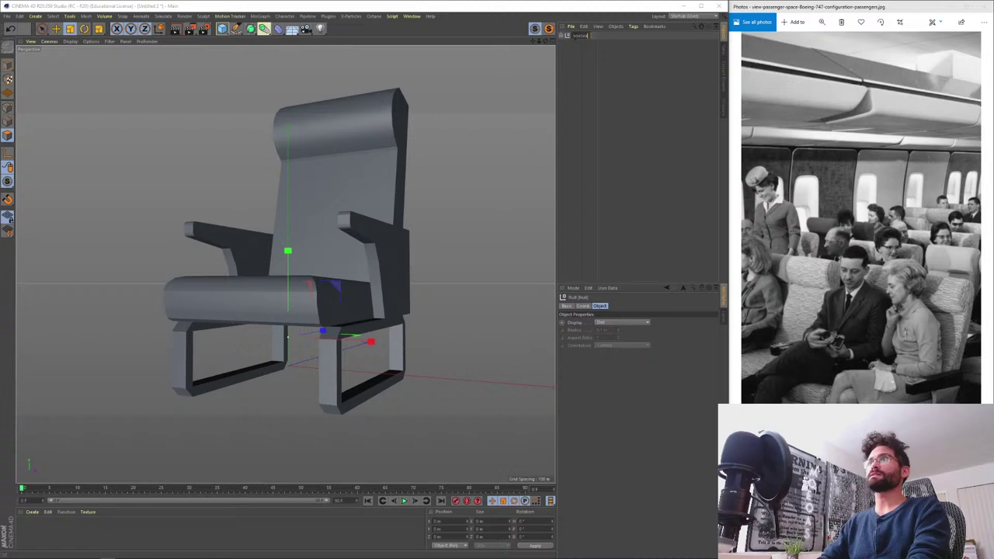
text(Seat)
key(Return)
click(597, 61)
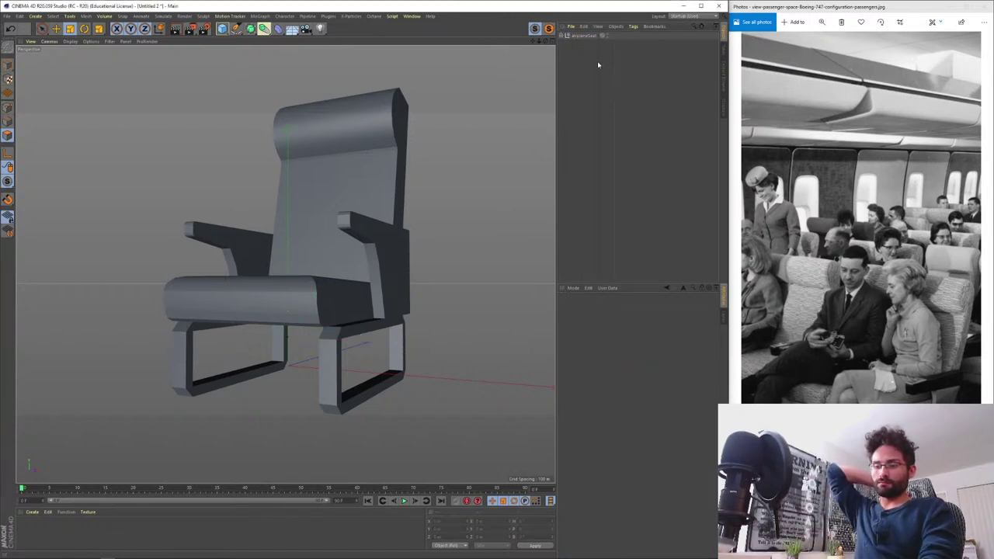
- Save the scene as airplane in the spy game project's models folder
key(ctrl+s)
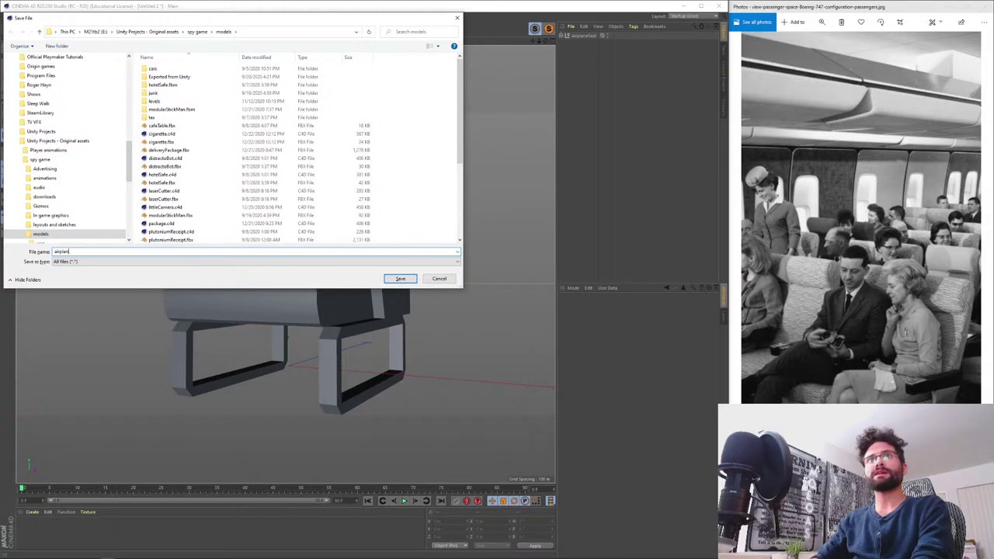
text(airplane)
key(Return)
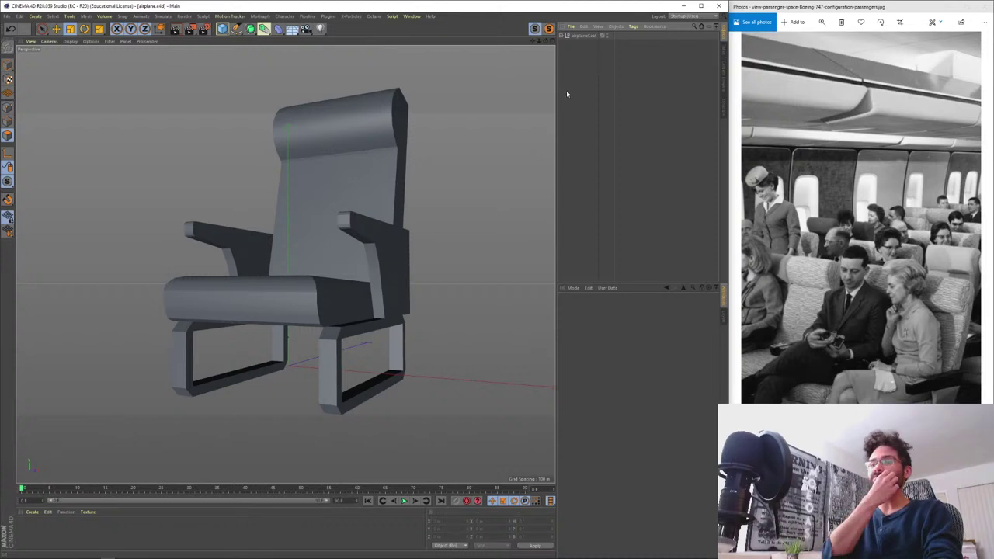
- Switch to Chrome, search for "nun massacre" in a new tab and look through the game's Puppet Combo Wiki article
key(alt+Tab)
key(alt+Tab)
key(alt+Tab)
key(alt+Tab)
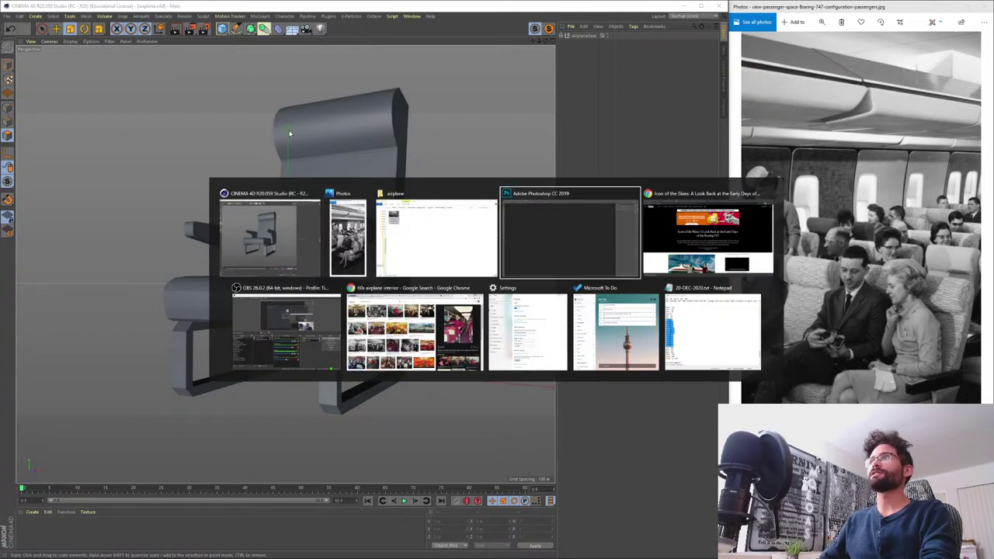
key(ctrl+t)
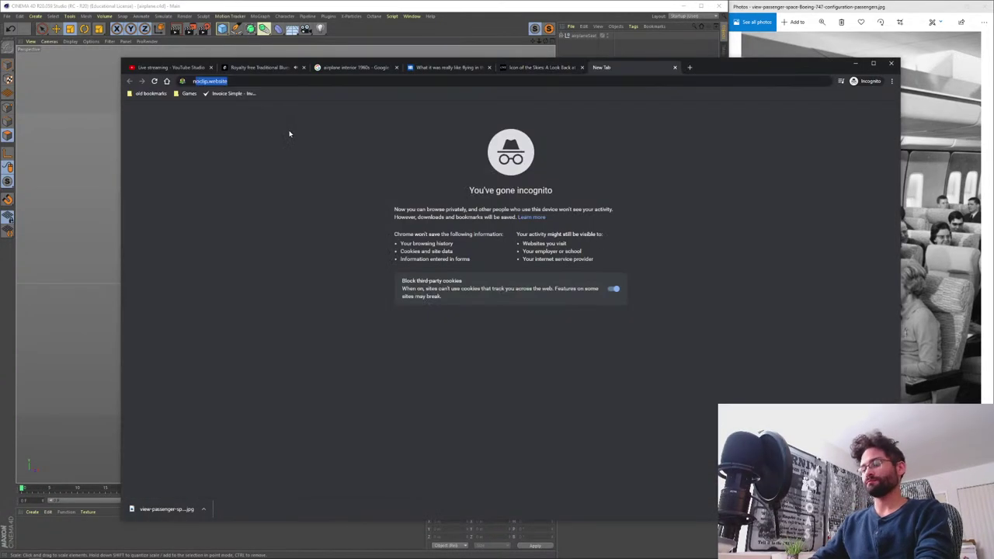
text(nun massacre)
key(Return)
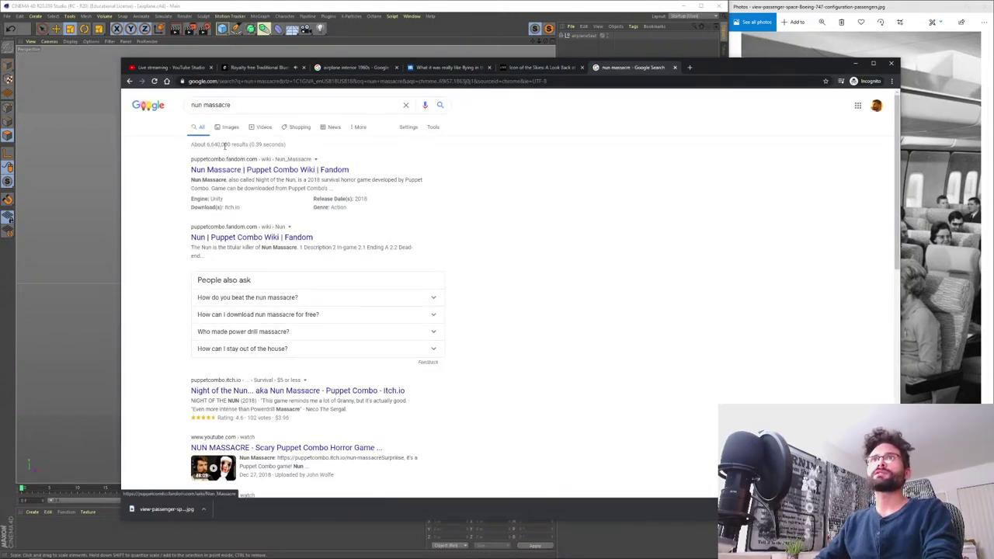
click(233, 170)
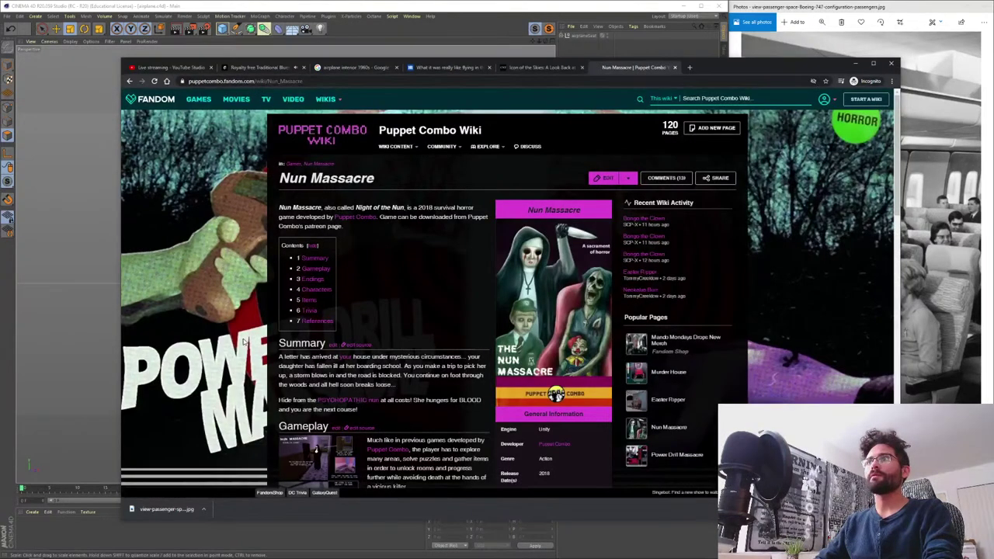
scroll(246, 342, down, 3)
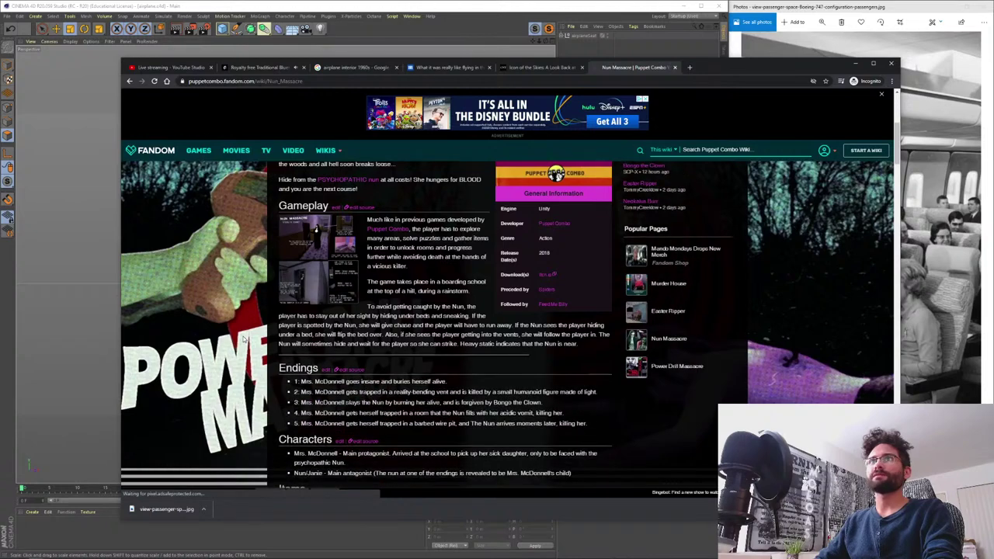
scroll(243, 340, up, 2)
scroll(246, 339, up, 2)
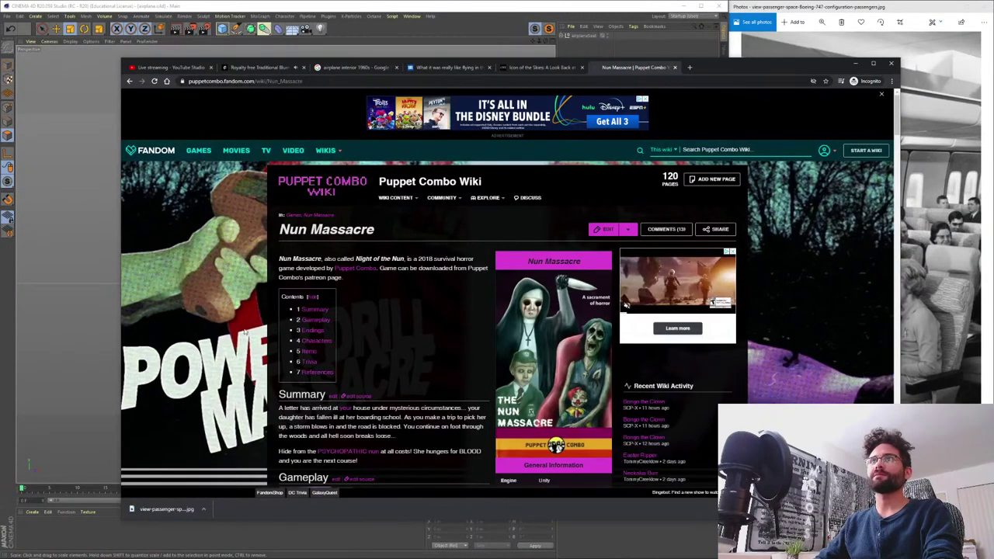
- Search for "6 nuns and a shotgun" in a new tab and open the Amazon page of the nun-cover book from the image results
key(ctrl+t)
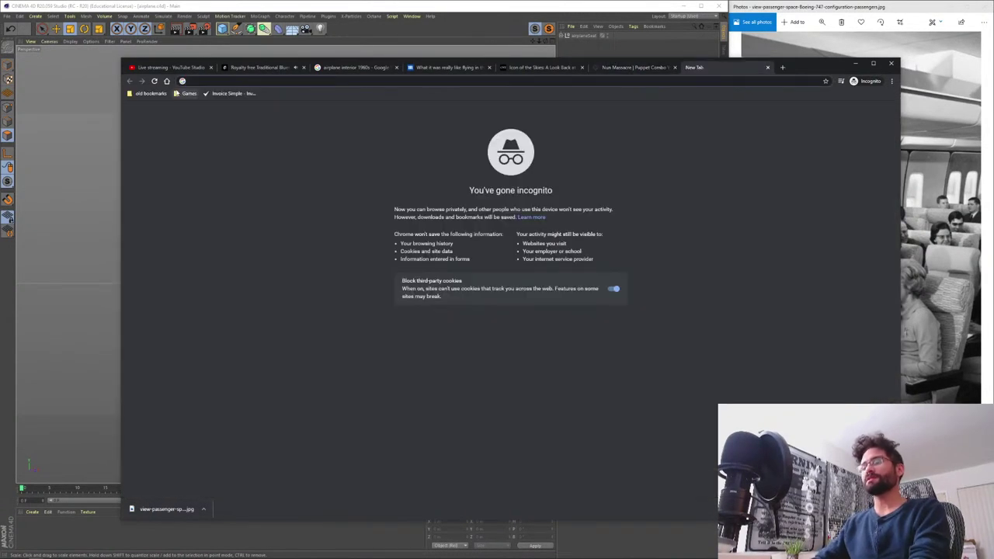
text(6 nuns)
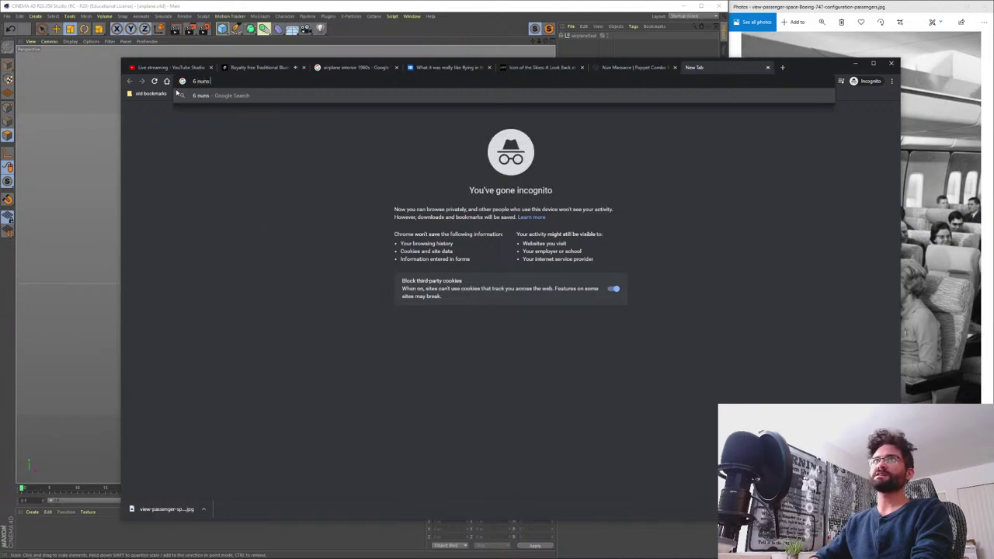
text( and a shotgun)
key(Return)
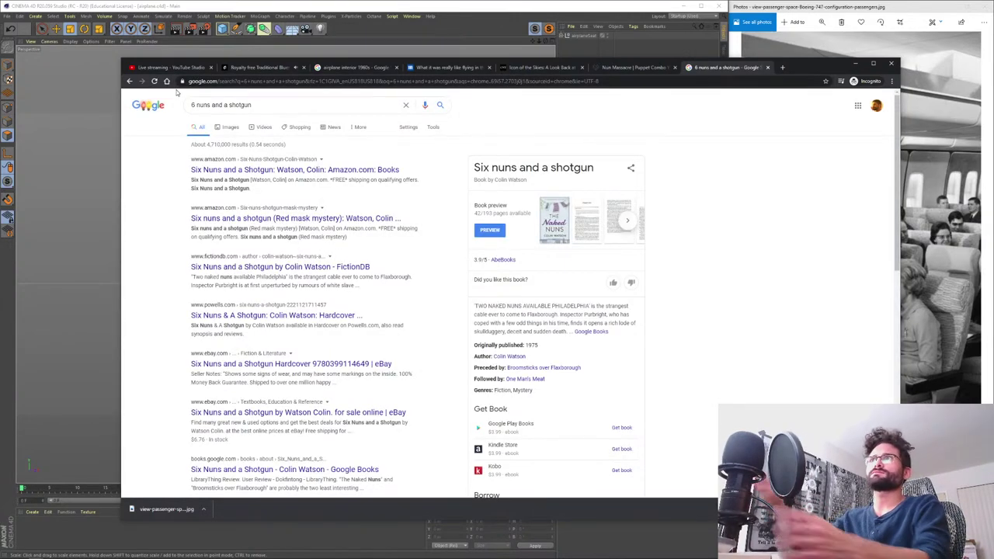
click(225, 128)
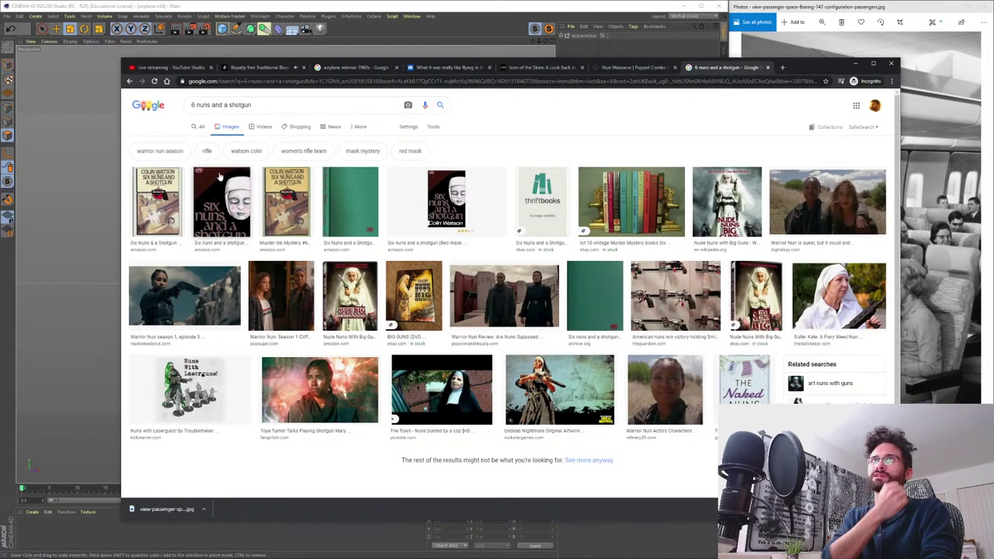
click(224, 184)
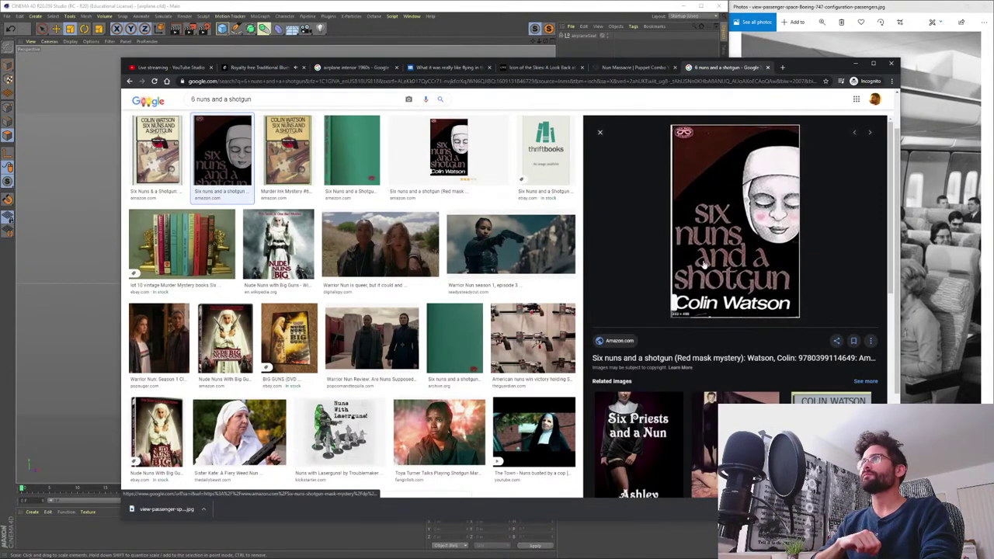
click(712, 201)
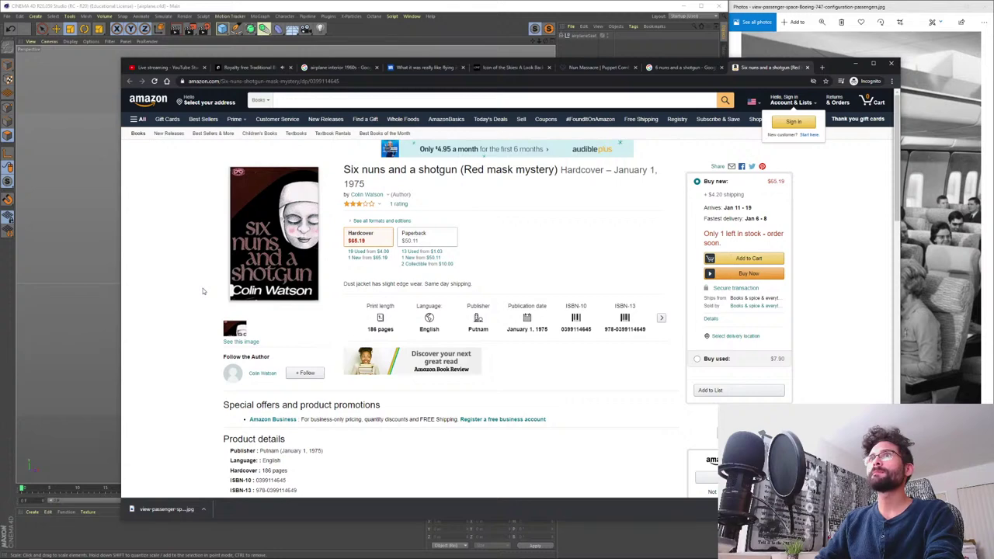
- Look through the book's Amazon page, including the product details and customer reviews, and close it
scroll(202, 291, down, 4)
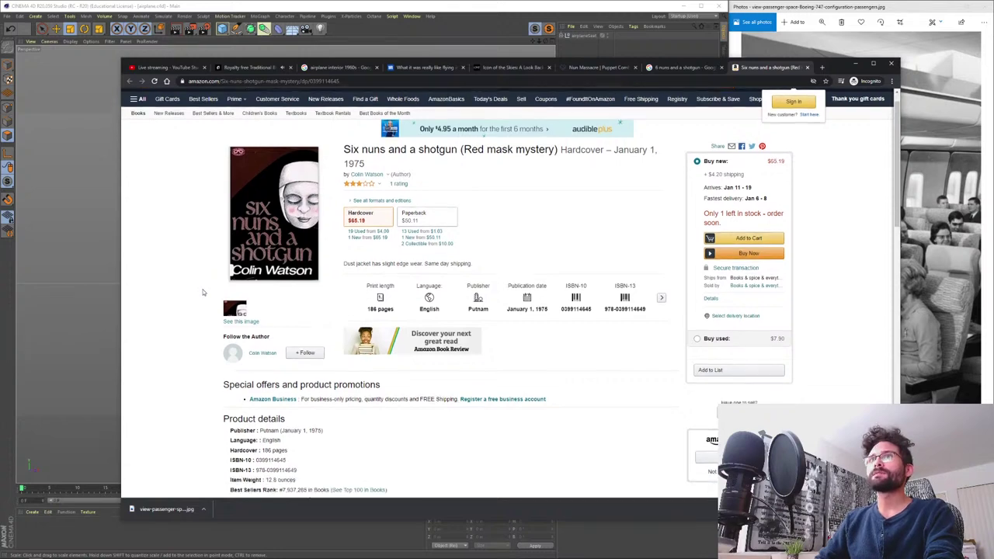
scroll(202, 297, down, 5)
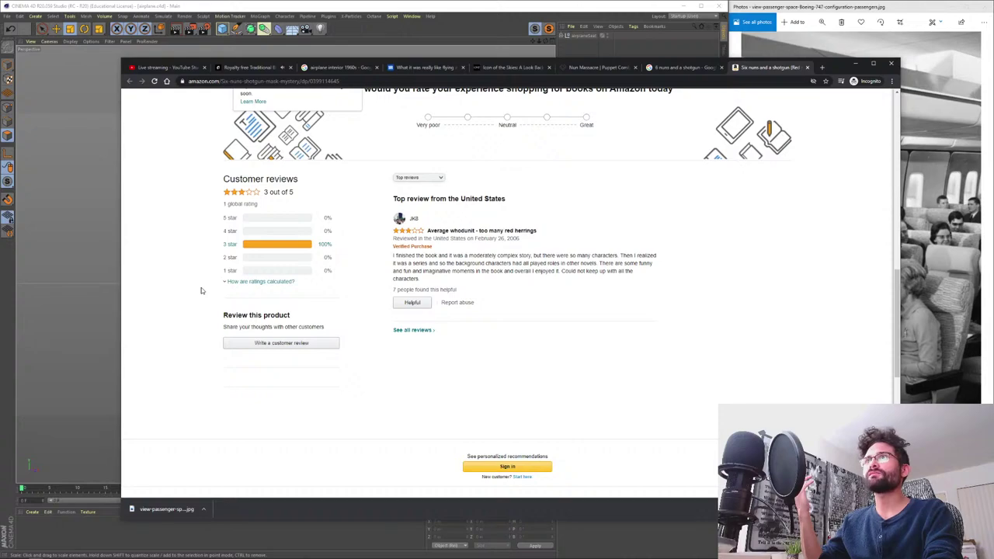
scroll(202, 290, down, 5)
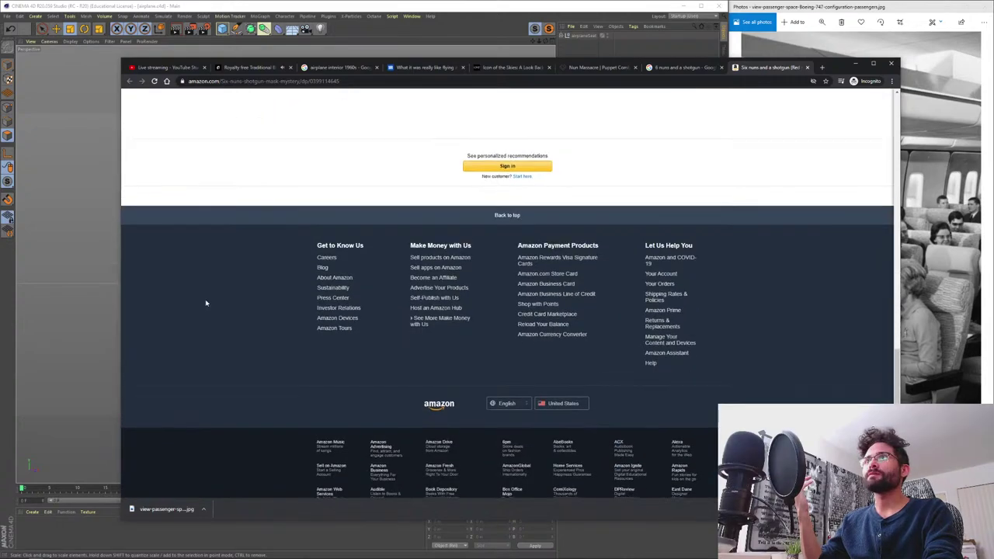
scroll(208, 295, up, 10)
scroll(210, 292, up, 10)
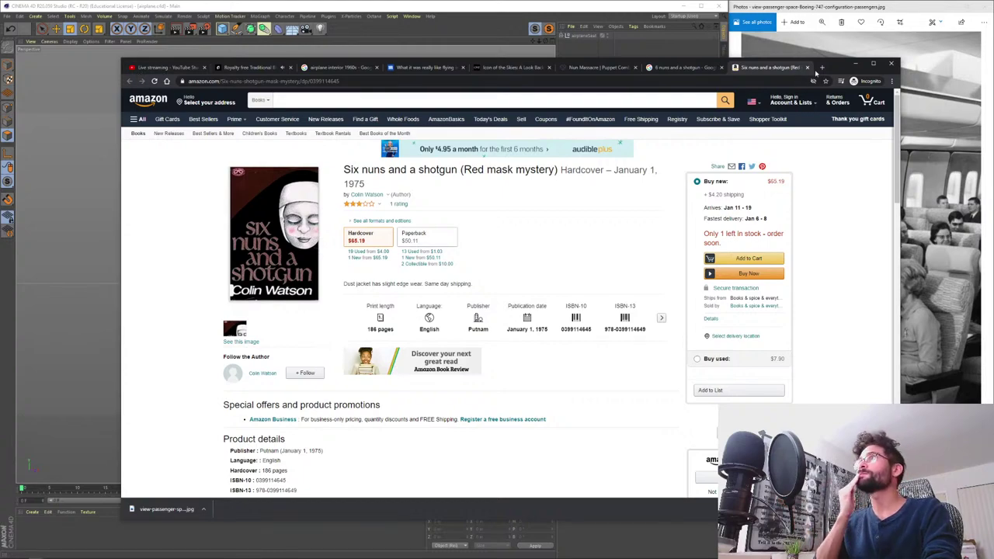
click(808, 67)
- Look over the remaining image and web results for the book, close the search and return to Cinema 4D with the reference photo alongside
scroll(503, 141, down, 5)
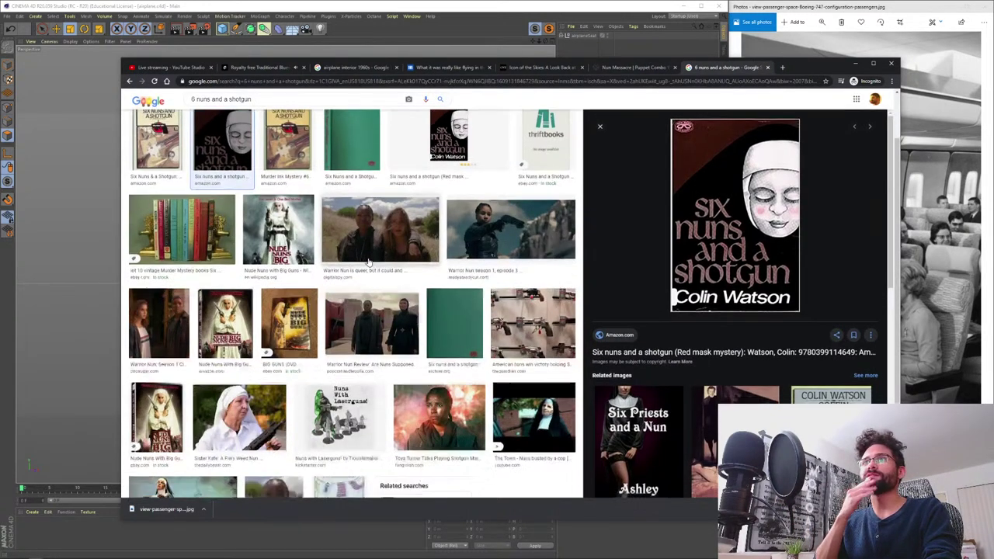
scroll(362, 247, up, 5)
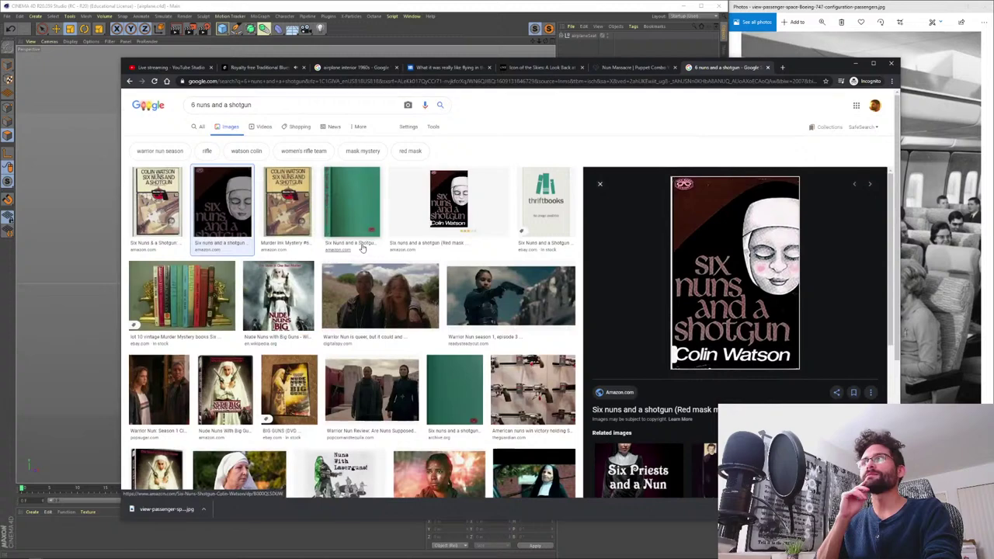
click(198, 127)
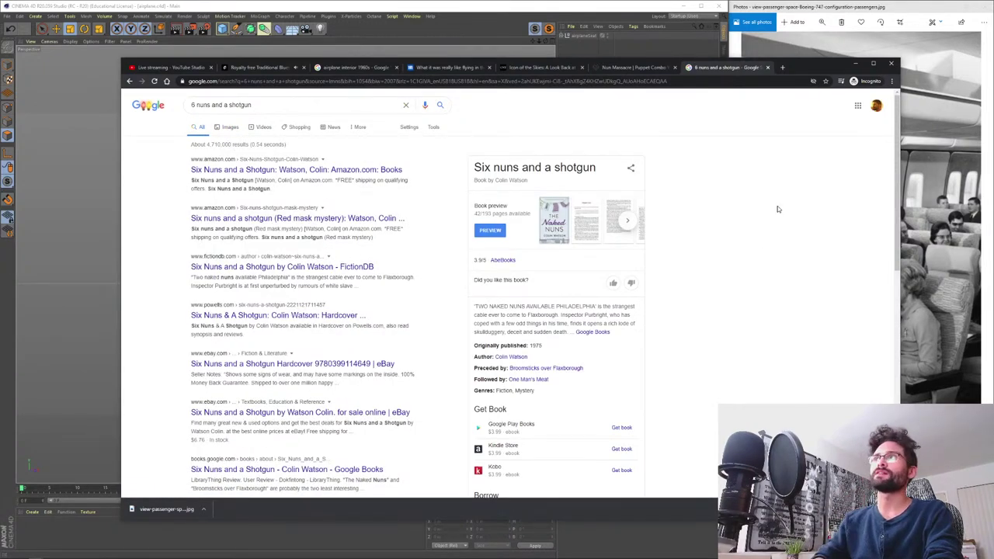
key(ctrl+w)
key(alt+Tab)
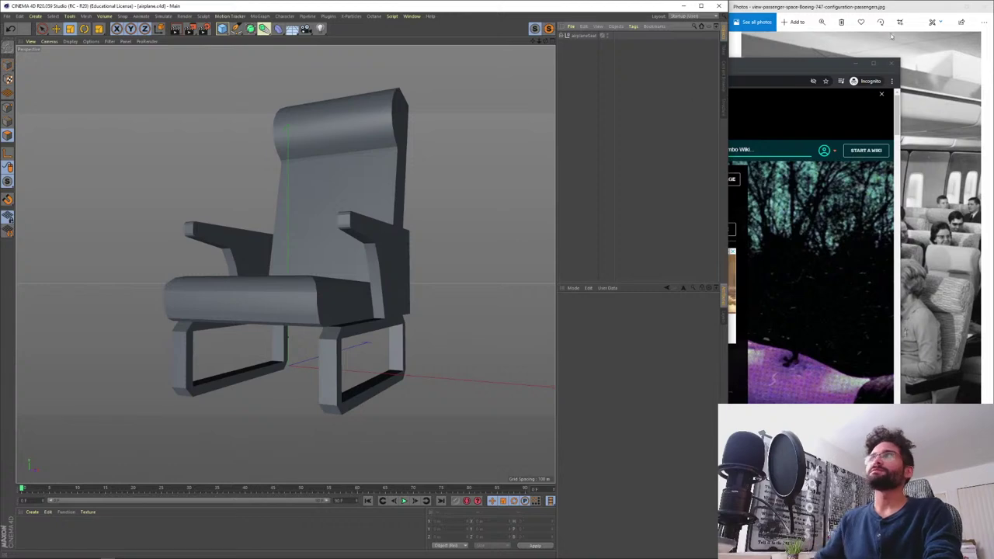
click(862, 15)
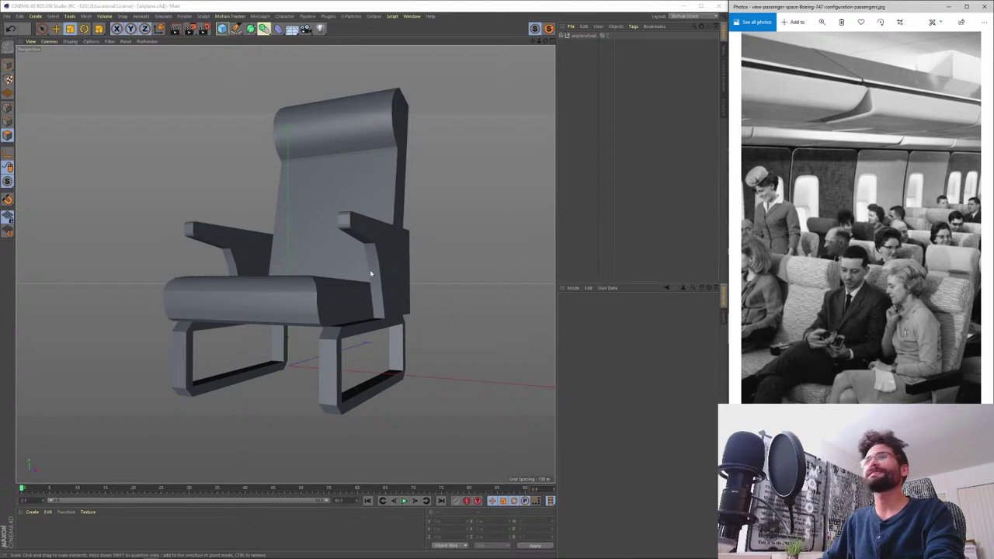
- Expand the airplaneSeat group, select airplaneSeat_BODY and switch to Model mode
alt+drag(371, 273, 354, 287)
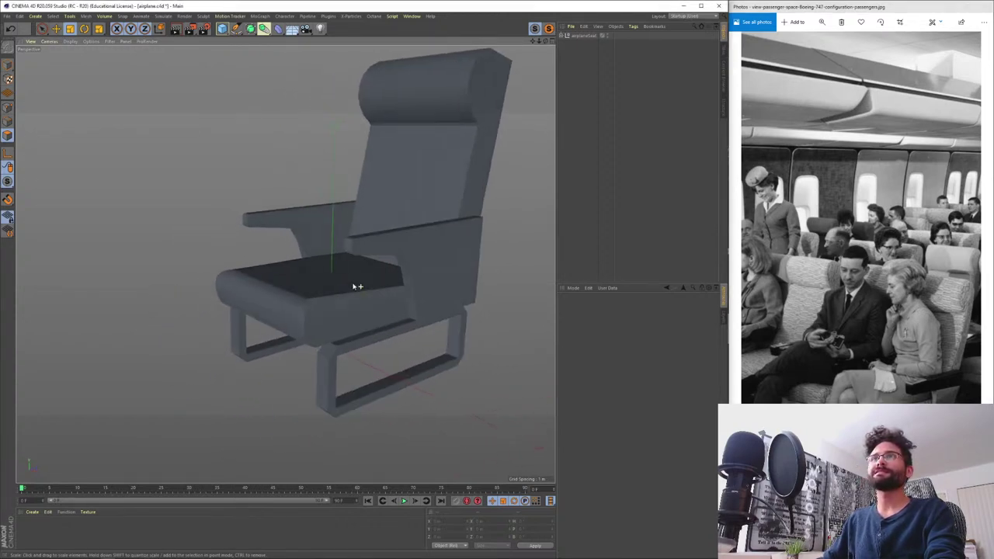
scroll(356, 284, down, 3)
alt+middle_drag(366, 275, 347, 300)
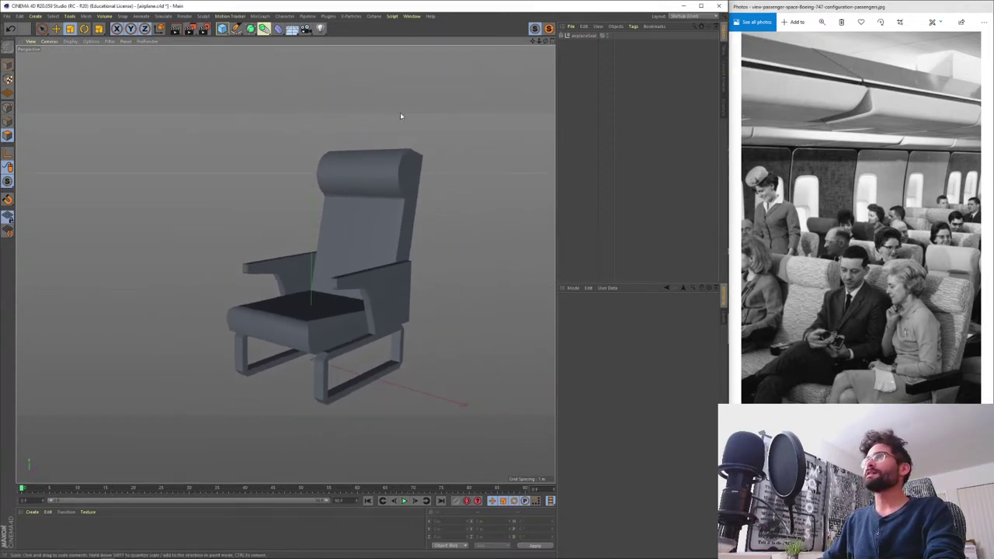
click(563, 37)
click(594, 51)
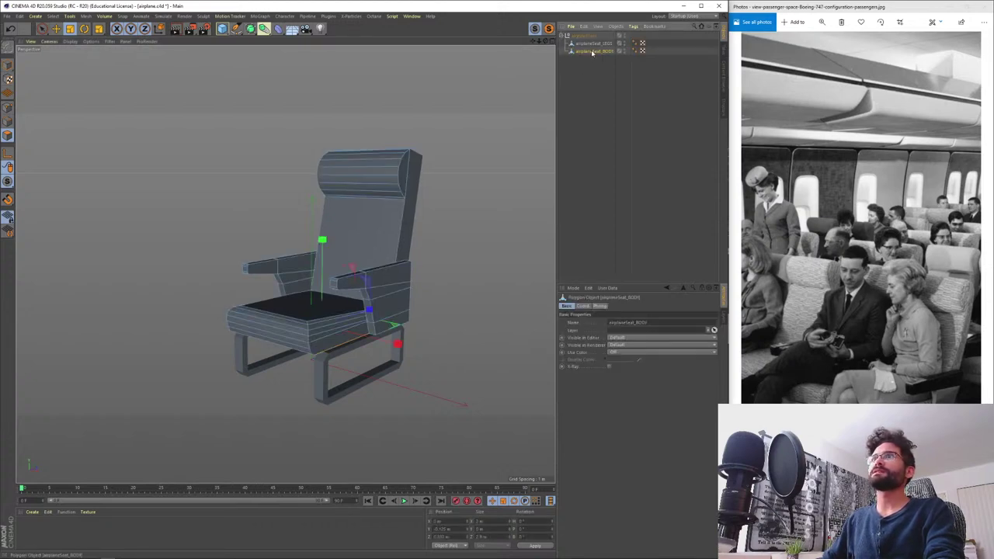
click(8, 66)
mouse_move(354, 292)
alt+mouse_down()
mouse_move(328, 311)
mouse_move(348, 297)
alt+mouse_up()
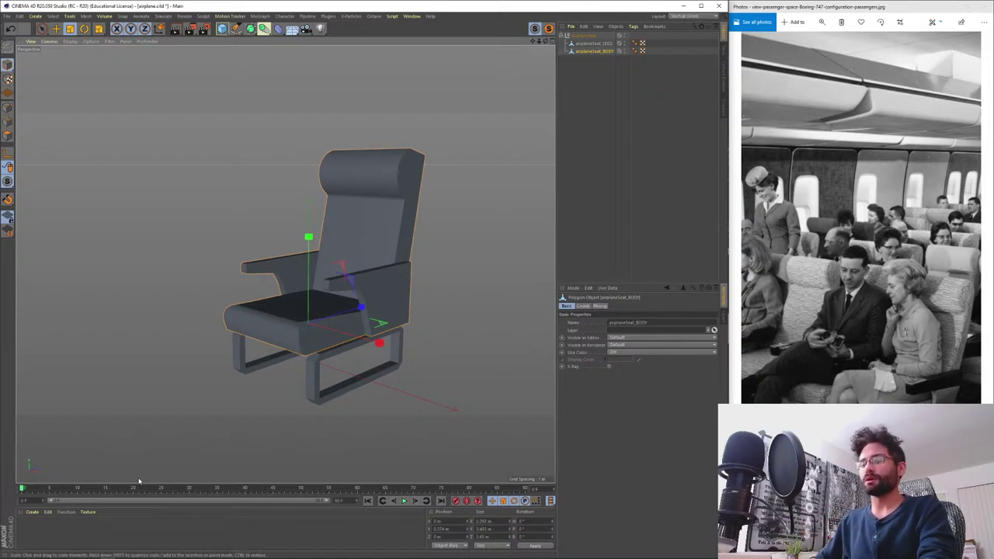
- Switch to Chrome and open textures.com in a new tab
key(alt+Tab)
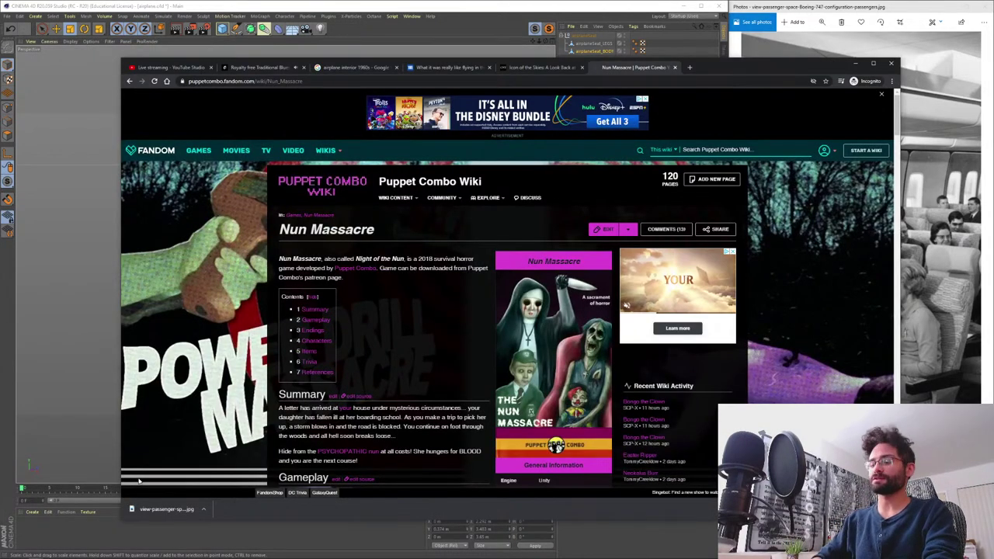
key(ctrl+t)
text(textures.com)
key(Return)
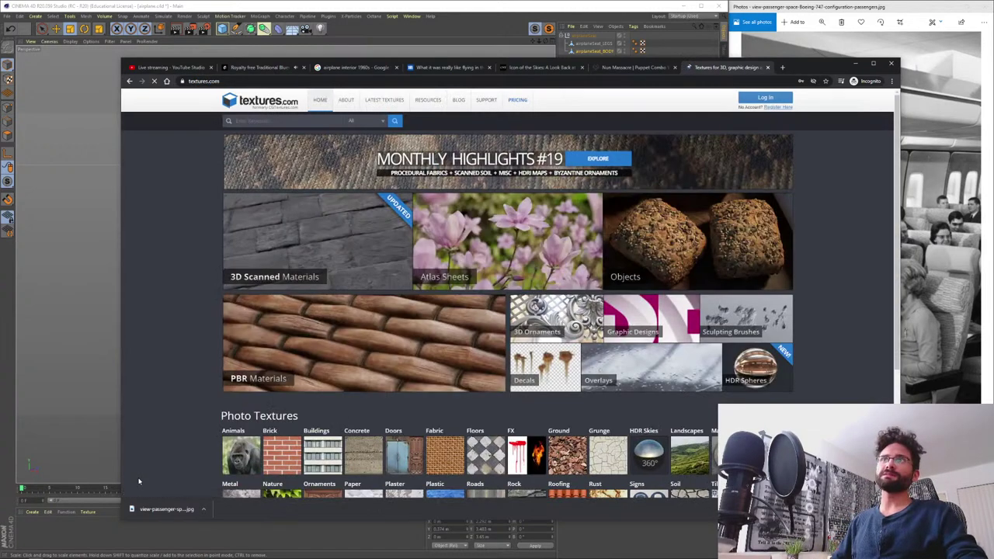
- Return to the "airplane interior 1960s" image results and look over the cabin photos
click(266, 123)
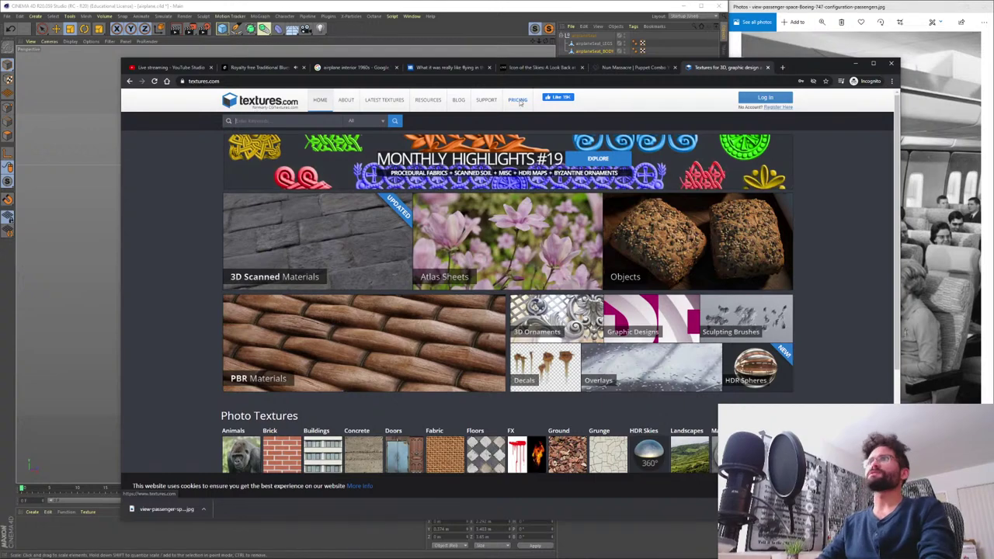
click(440, 68)
click(354, 68)
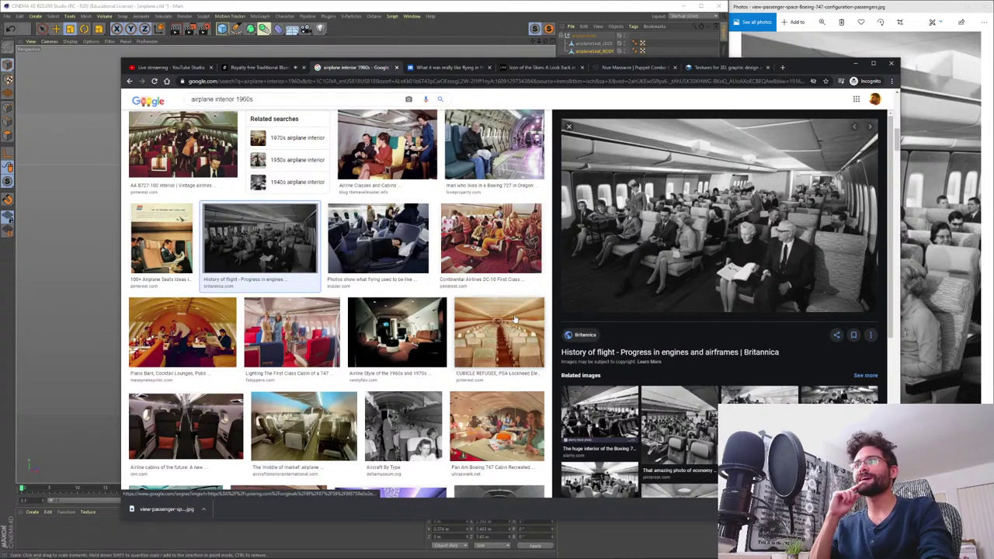
scroll(511, 336, down, 2)
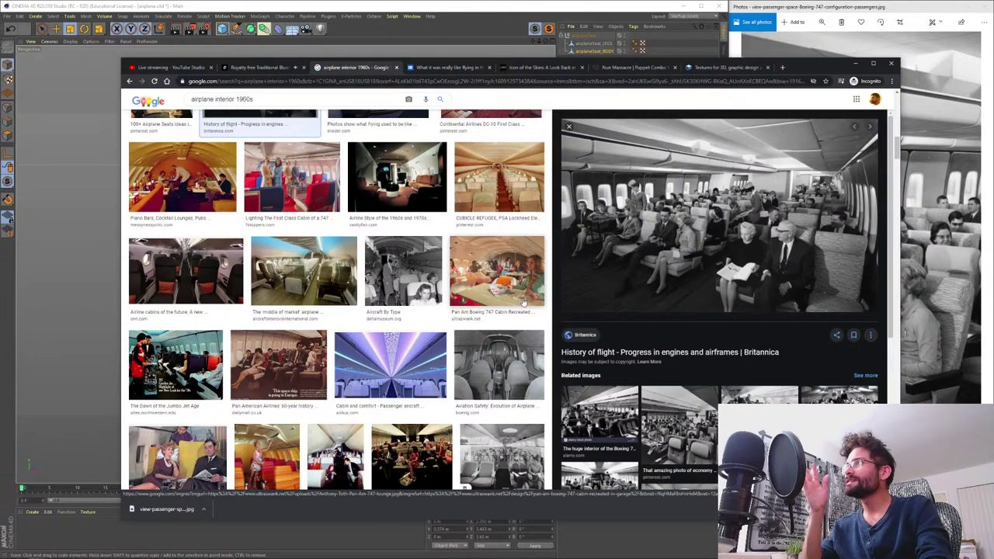
scroll(522, 302, up, 10)
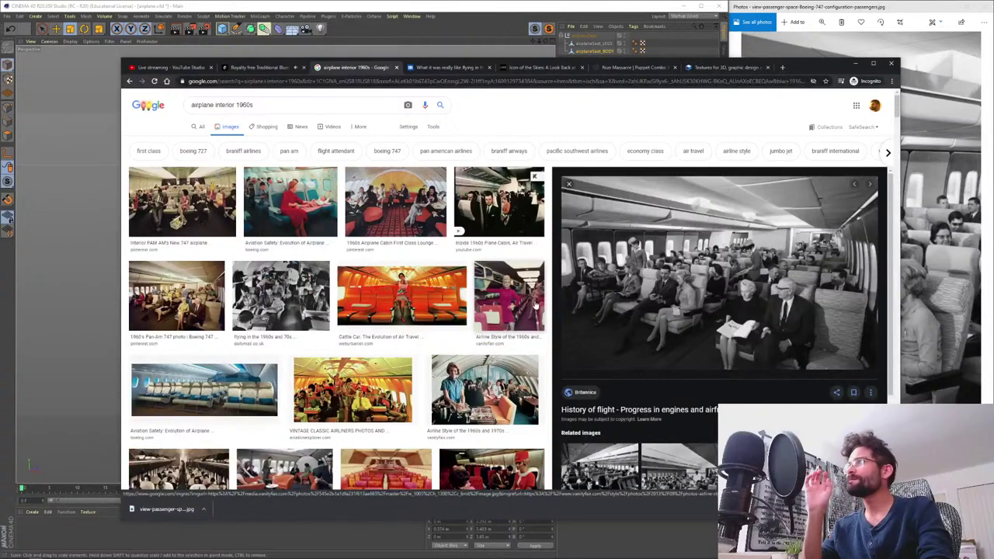
- Preview the cabin photos one after another, from the Pan Am 747 interior to Boeing's row of seats, comparing the seat upholstery
click(210, 195)
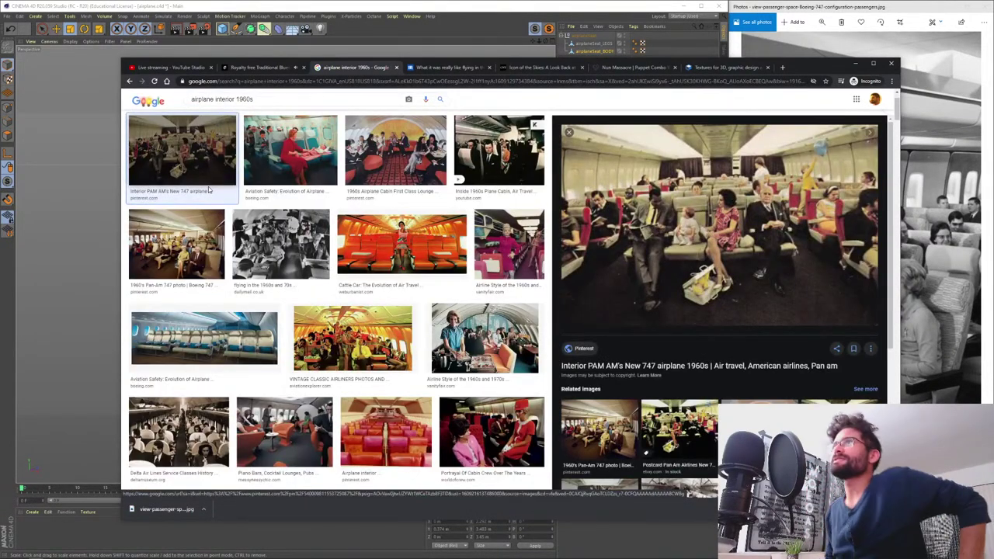
key(Right)
key(Right)
key(Right)
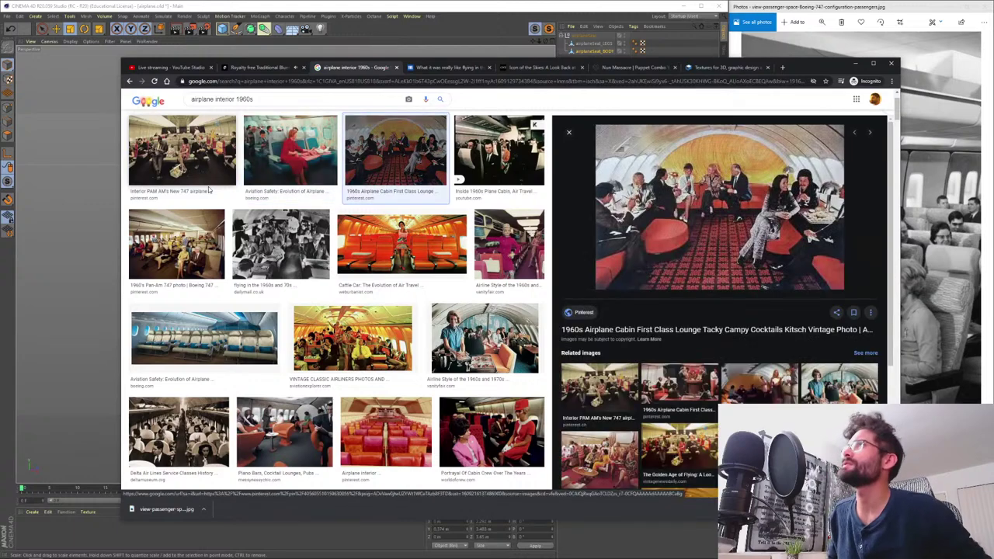
key(Right)
key(Right)
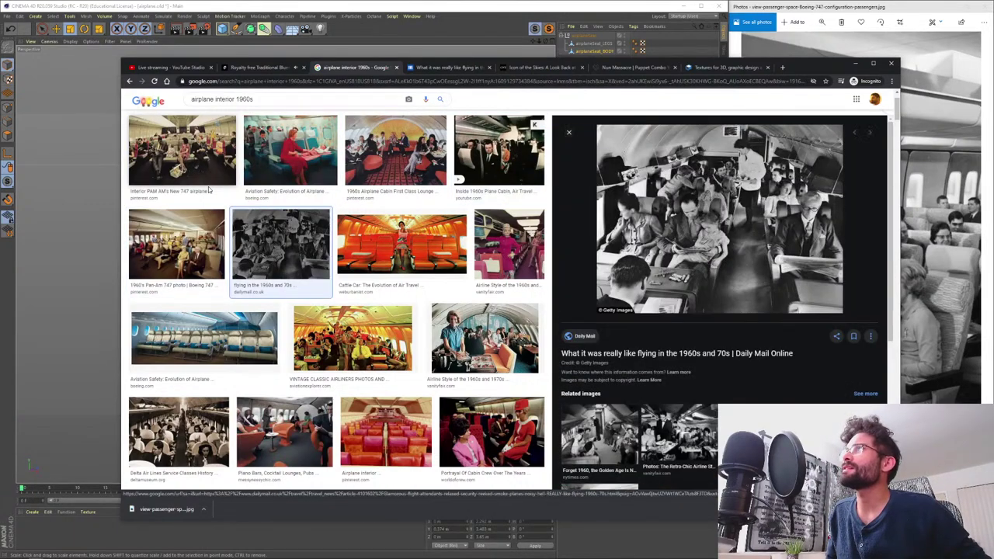
key(Left)
key(Right)
key(Right)
key(Right)
key(Right)
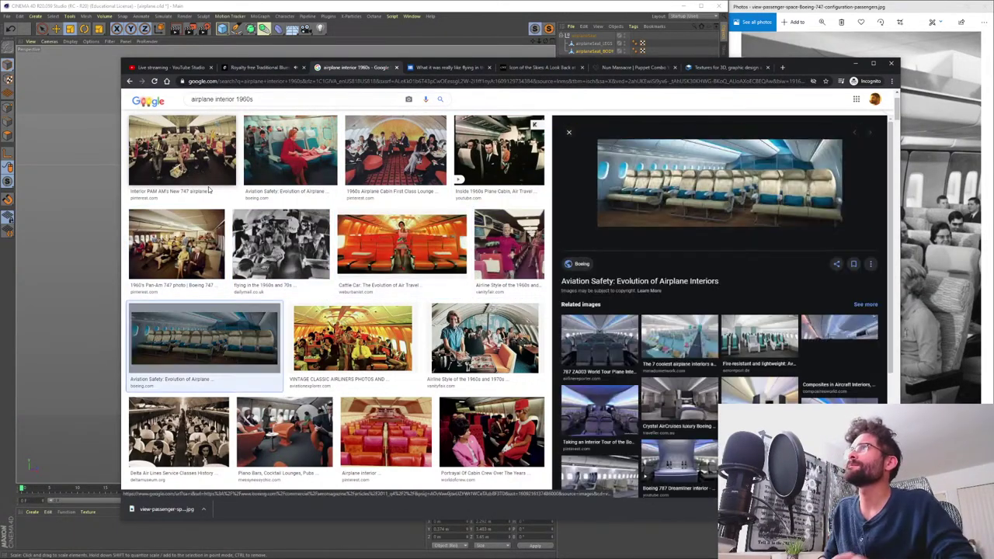
- Search textures.com for "vintage" and look through the whole page of results
click(725, 67)
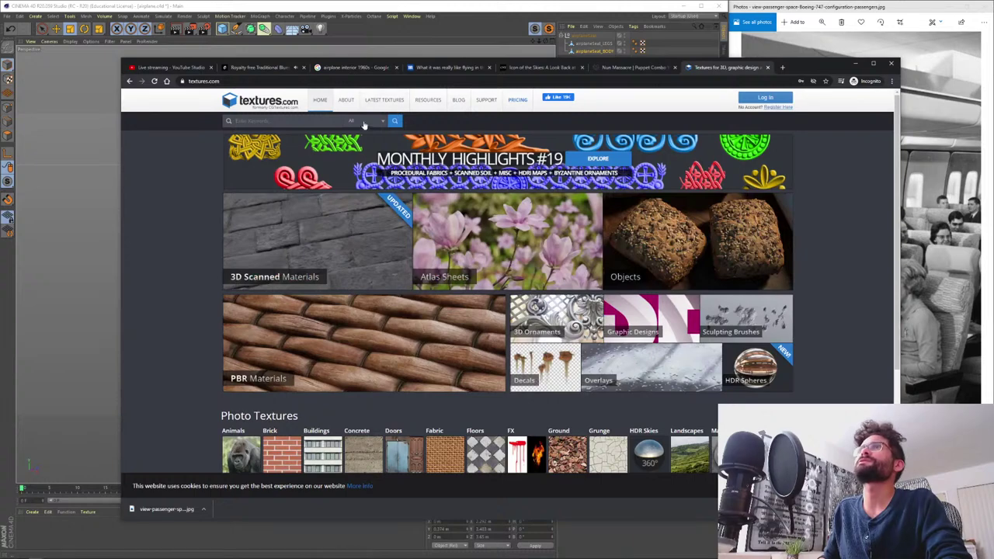
click(325, 120)
text(e)
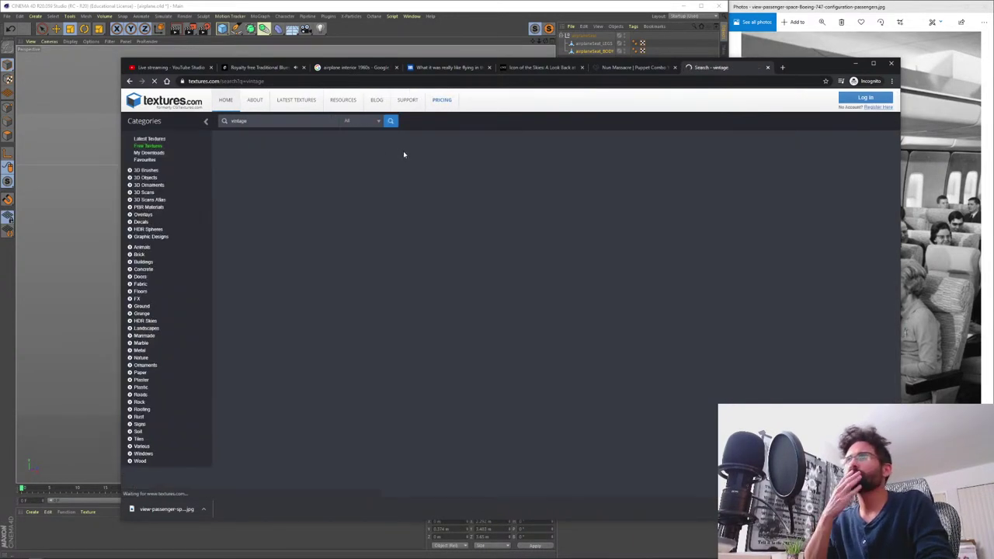
scroll(629, 250, down, 5)
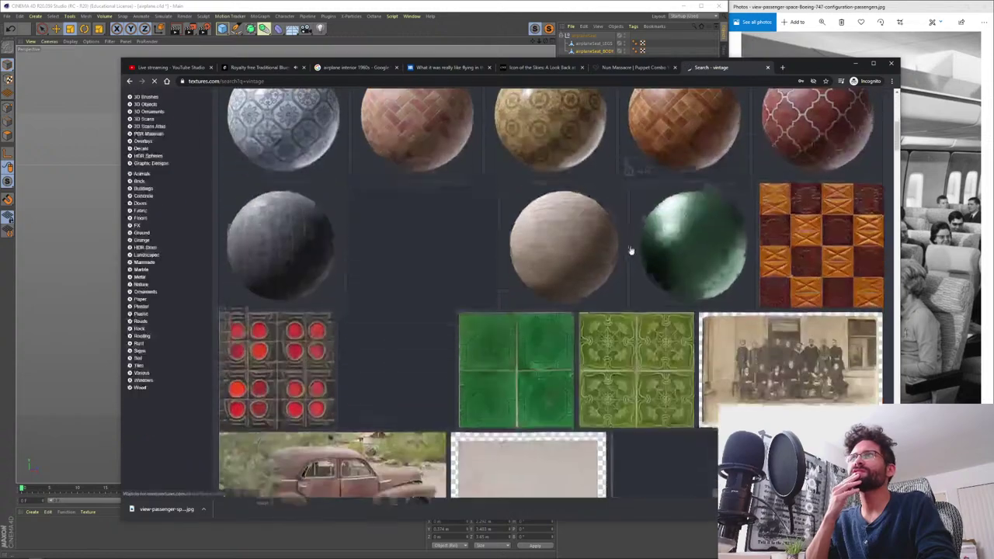
scroll(500, 330, down, 12)
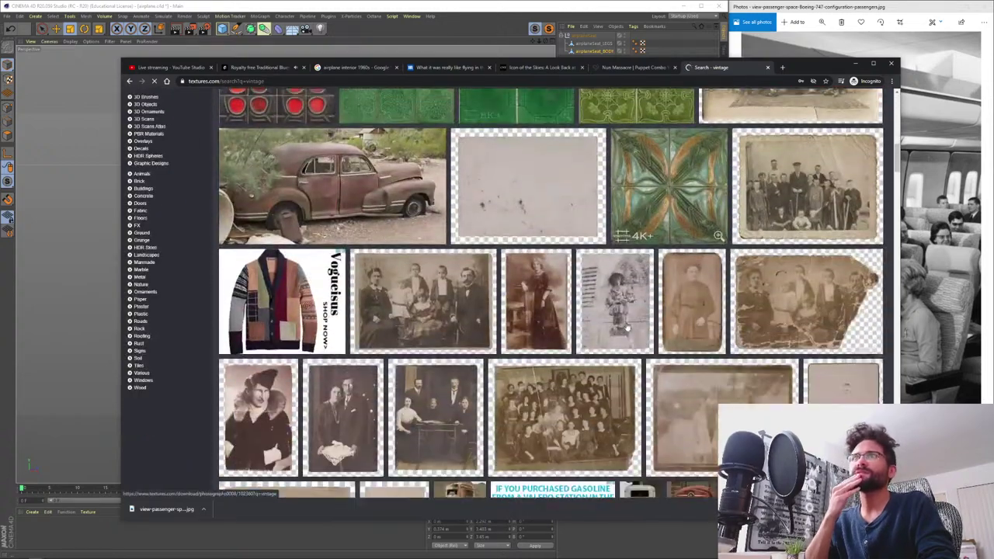
scroll(619, 302, down, 10)
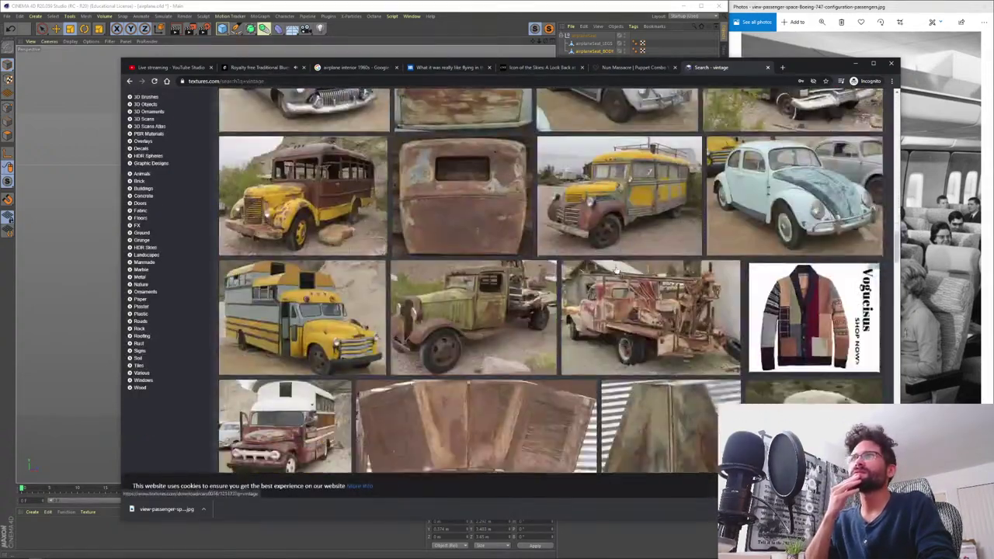
scroll(619, 275, down, 10)
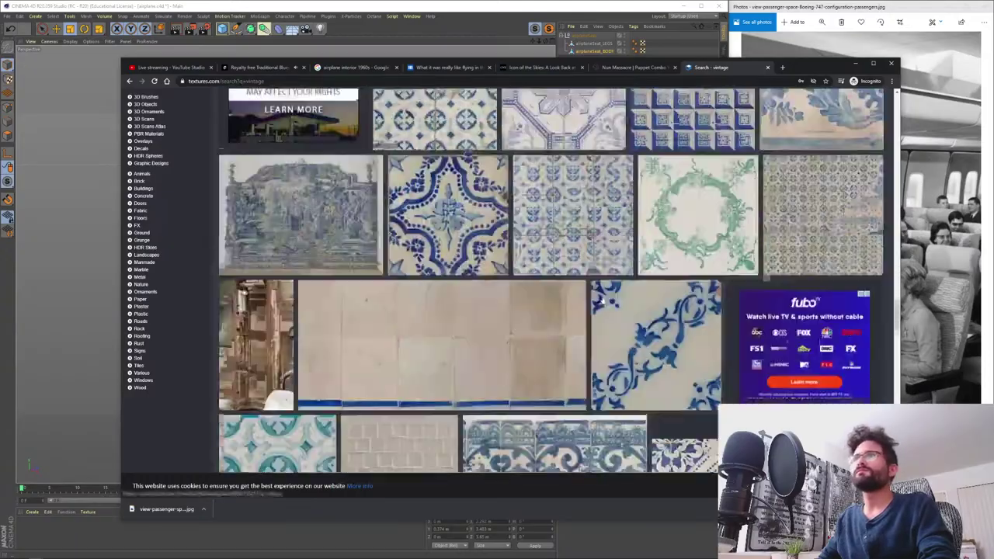
scroll(599, 285, down, 10)
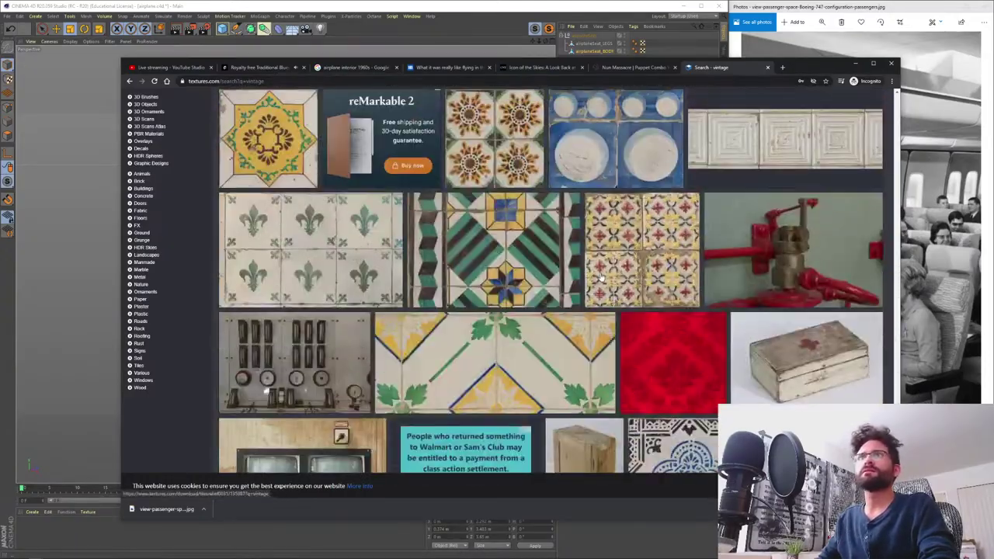
scroll(605, 277, down, 1)
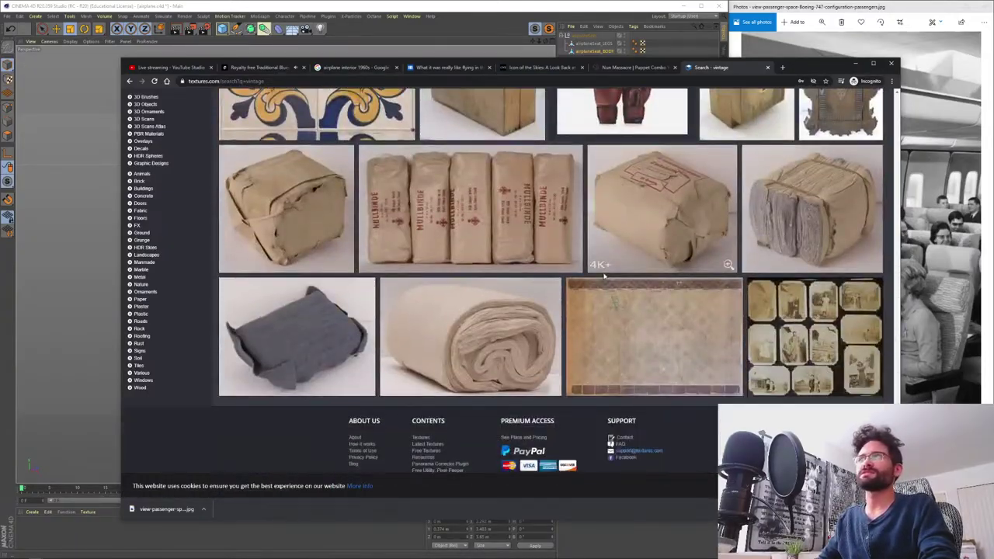
- Search textures.com for "upholstry"
scroll(605, 277, up, 20)
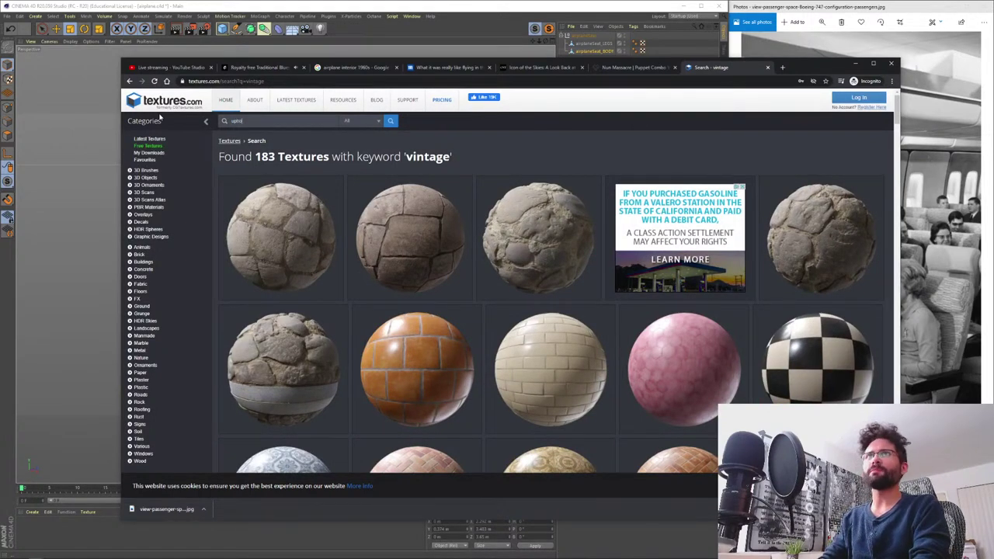
text(ry)
key(Return)
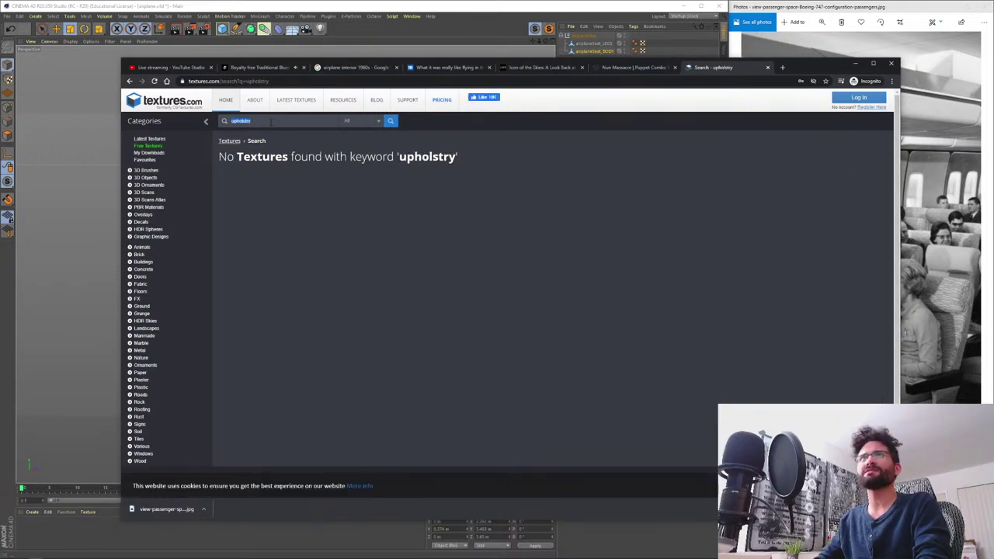
- Check the spelling of "upholstry" with a Google search in a new tab, dismiss the location request and close the tab
key(ctrl+t)
text(upholstry)
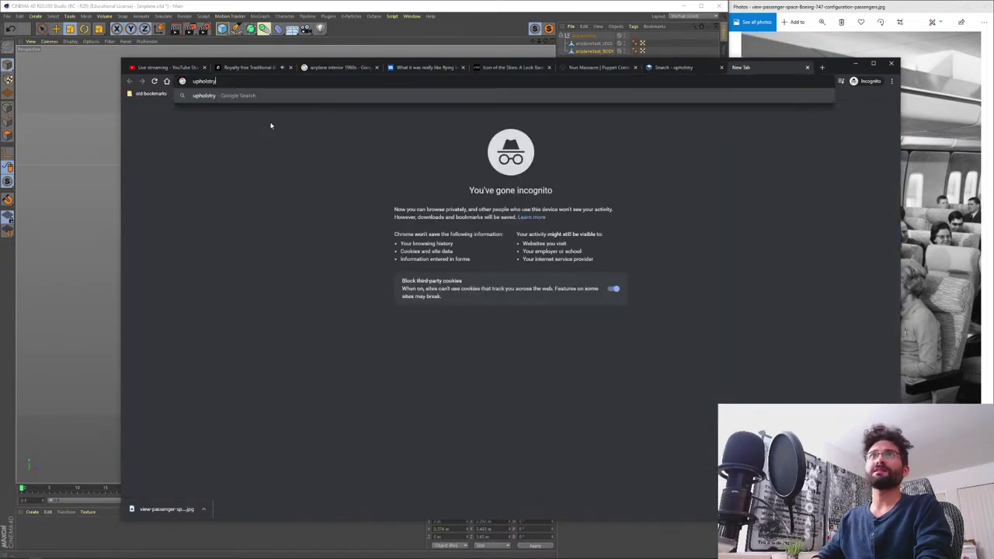
key(Return)
click(285, 163)
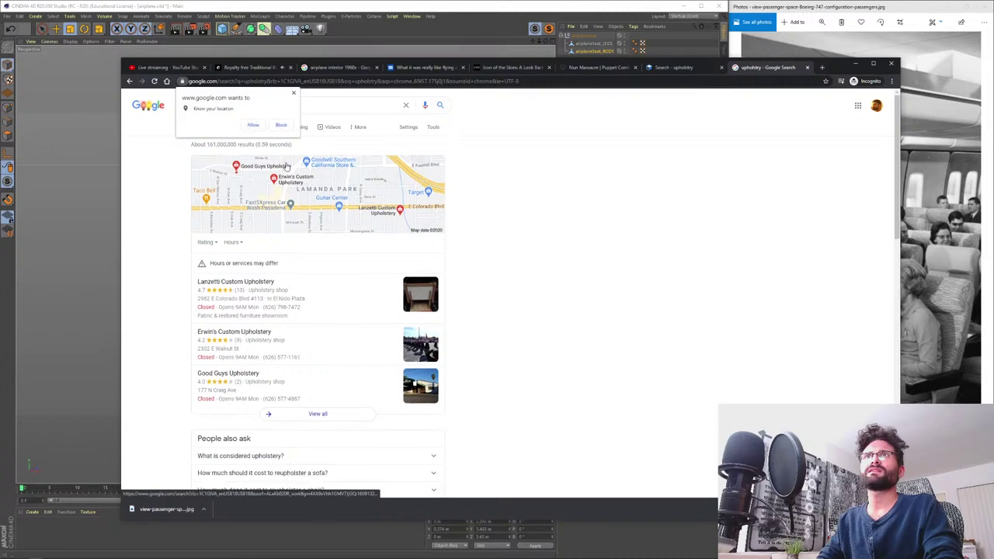
click(295, 94)
click(276, 103)
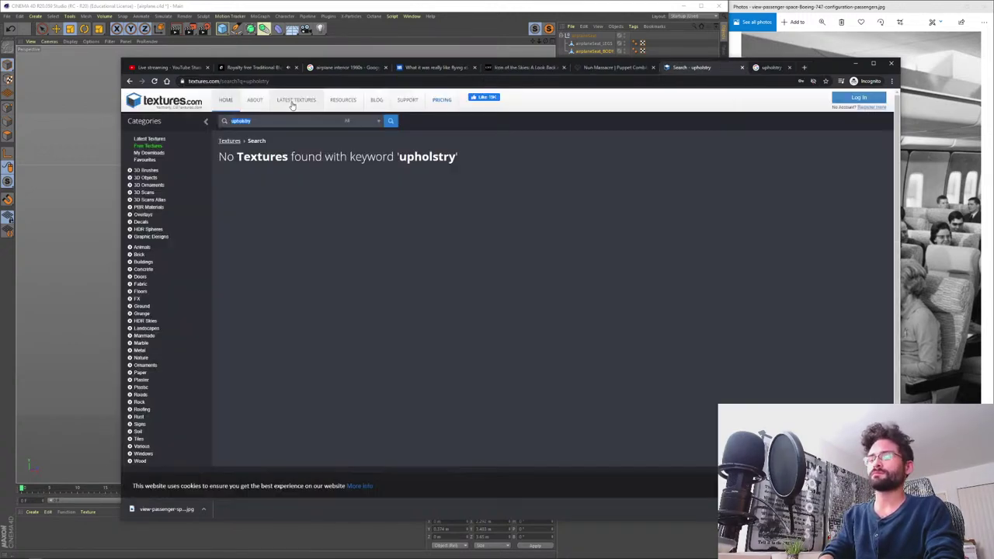
key(ctrl+w)
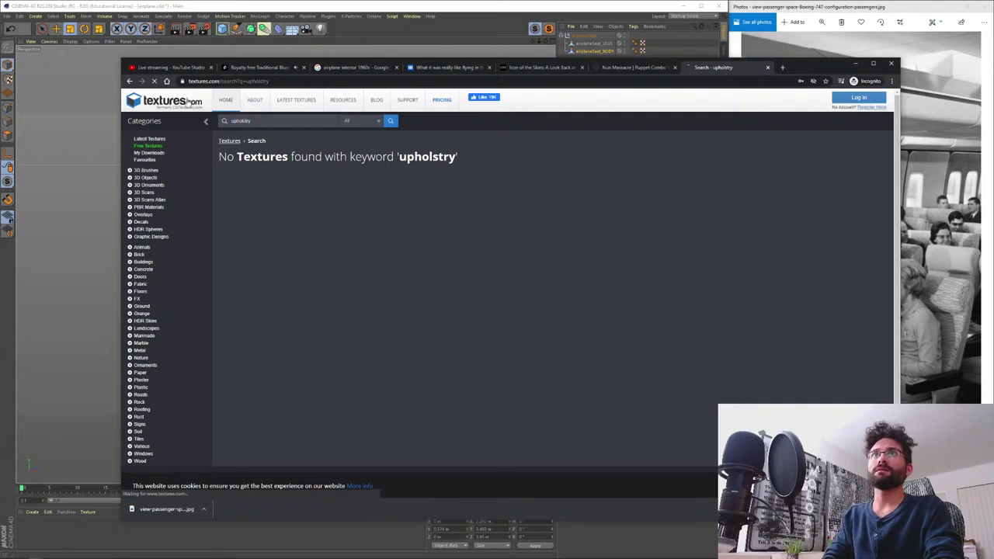
- Search textures.com from its home page for "upholstery" and open the four padded materials in separate tabs
click(188, 102)
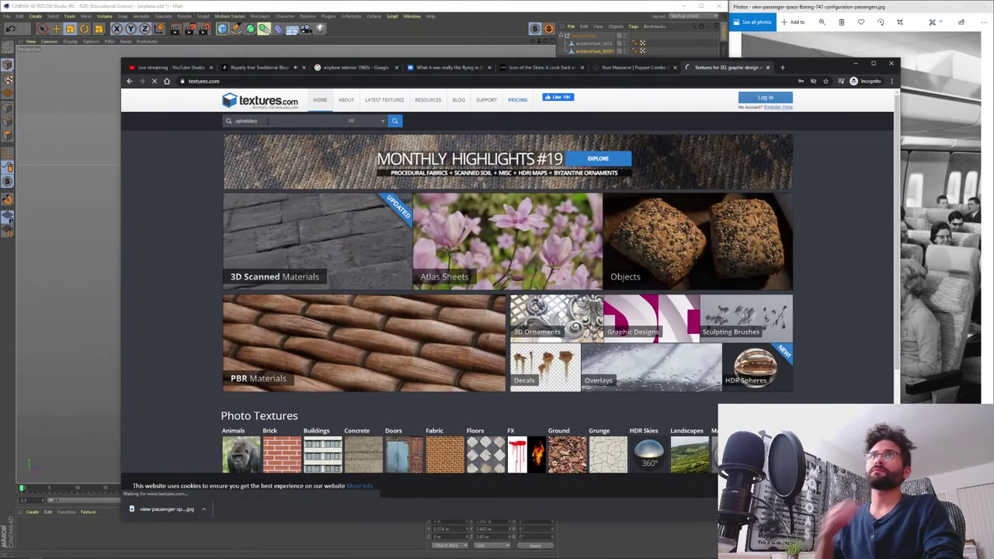
key(Return)
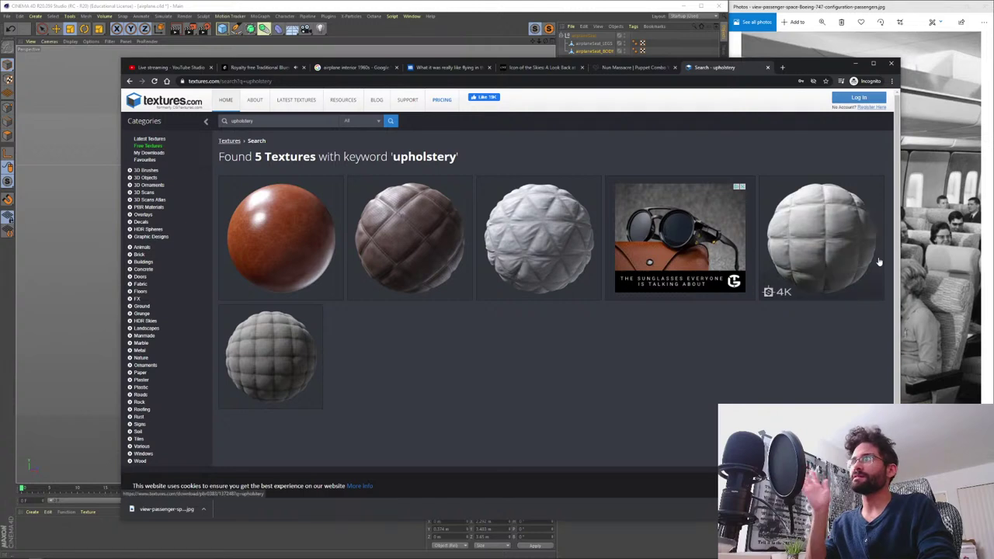
middle_click(276, 349)
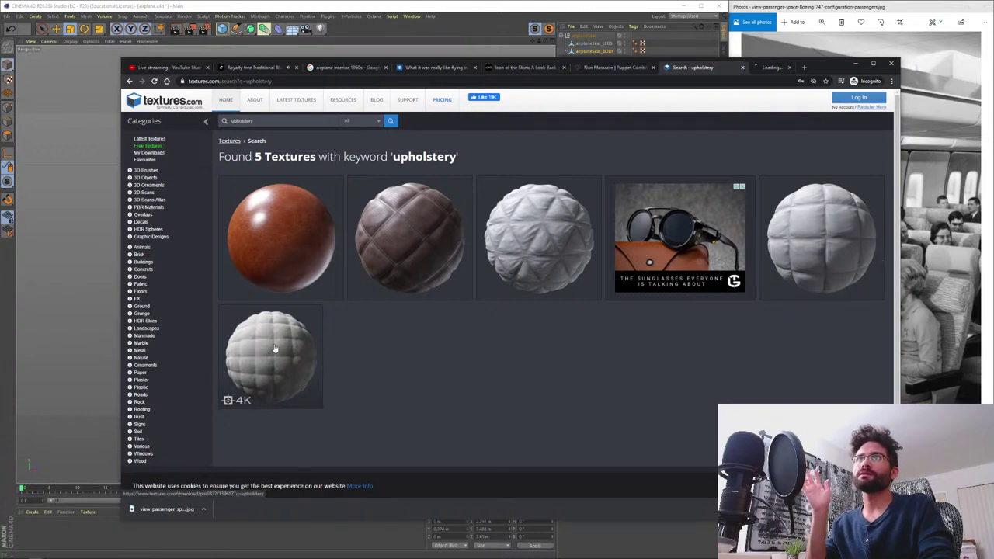
middle_click(406, 264)
middle_click(544, 244)
middle_click(816, 245)
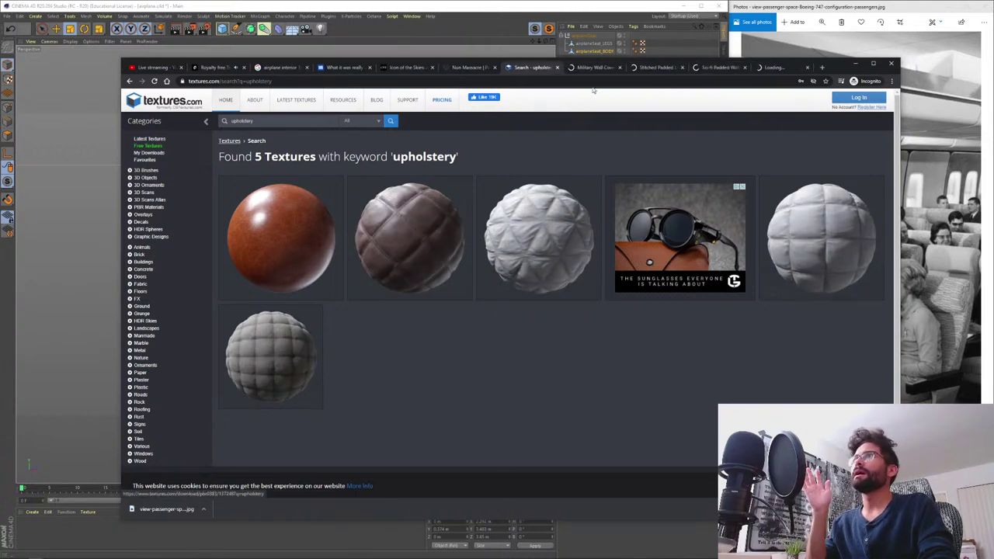
- On the Military Wall Covering page, open the Fabric, Padded and Designer keyword searches in new tabs
click(579, 68)
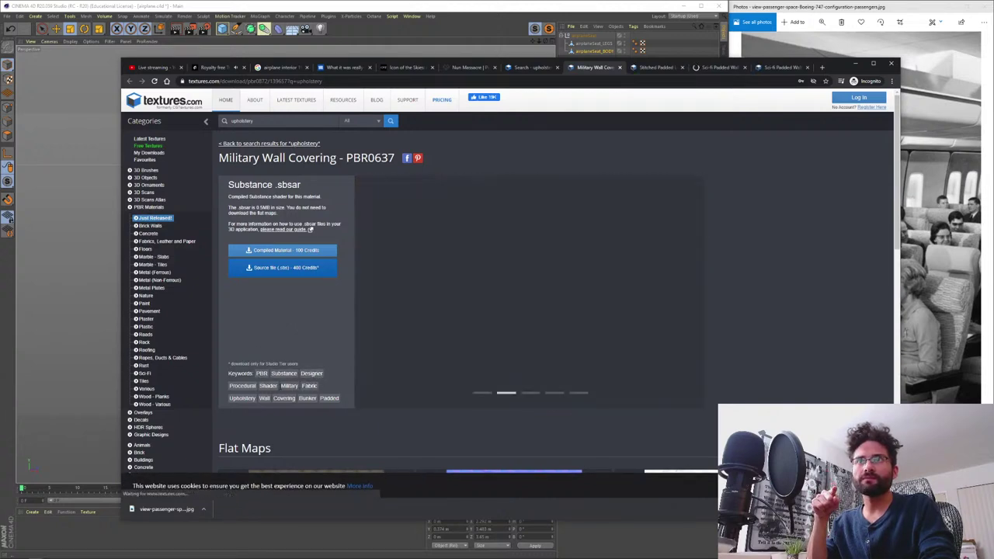
middle_click(308, 386)
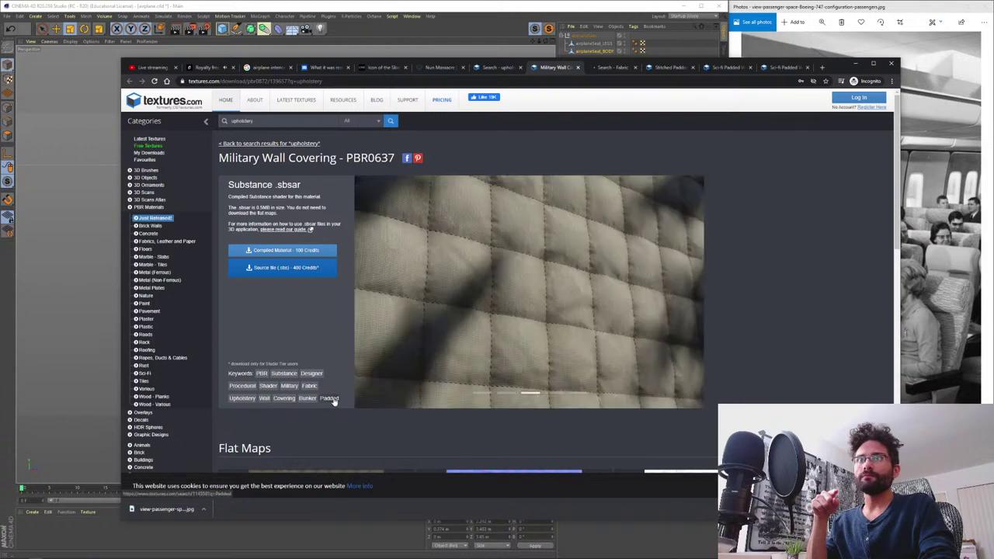
middle_click(329, 397)
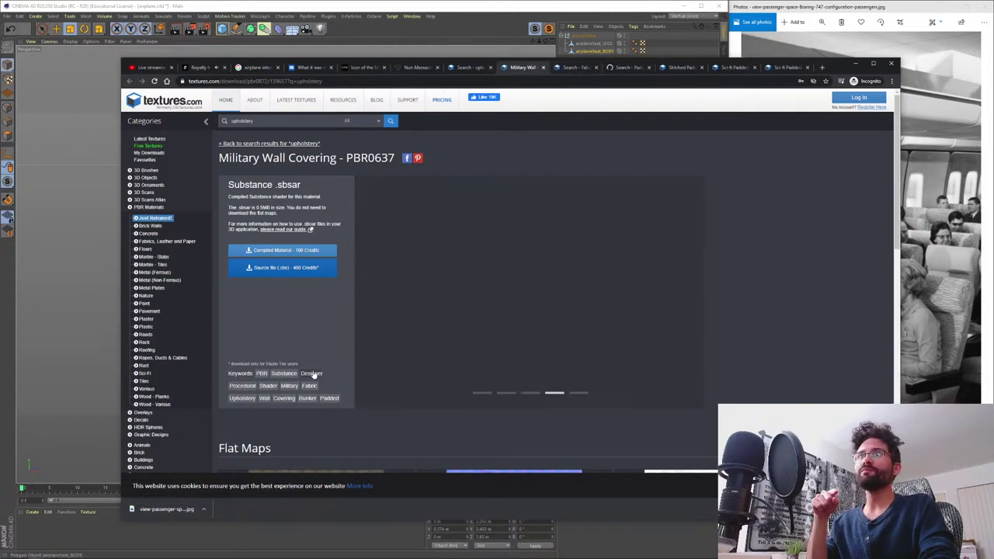
middle_click(311, 374)
- On the Stitched Padded Leather page, open the Furniture, Seat, Cloth and Stitched keyword searches in new tabs
click(673, 70)
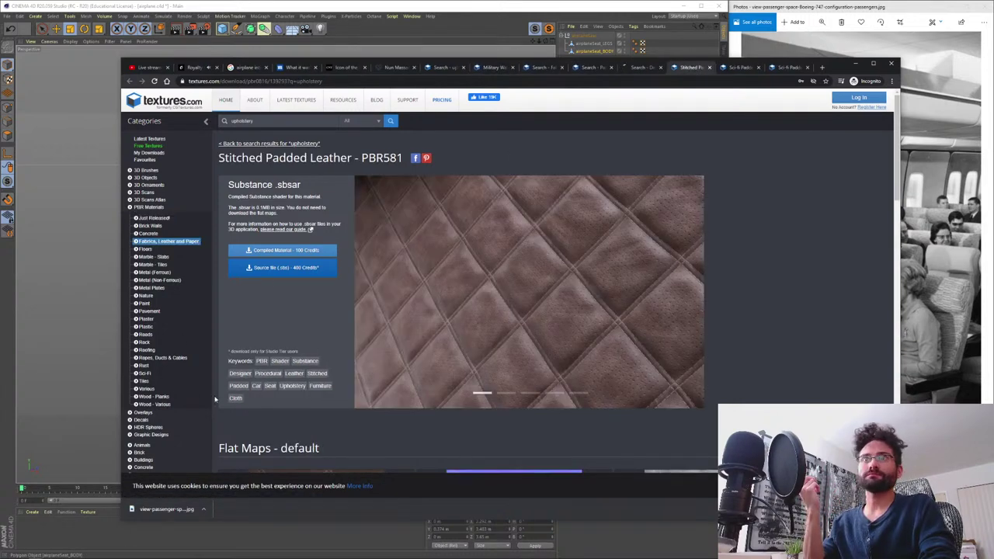
middle_click(321, 390)
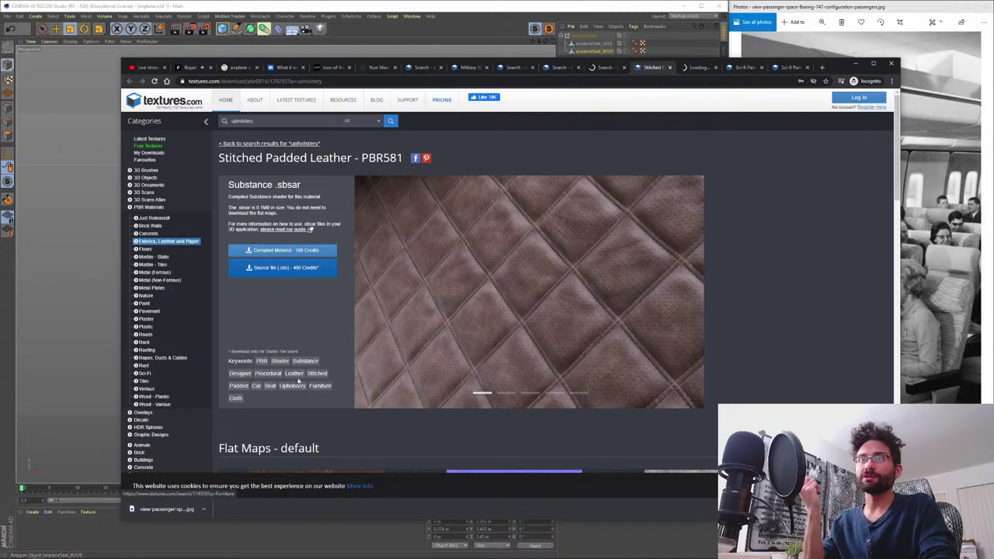
middle_click(268, 391)
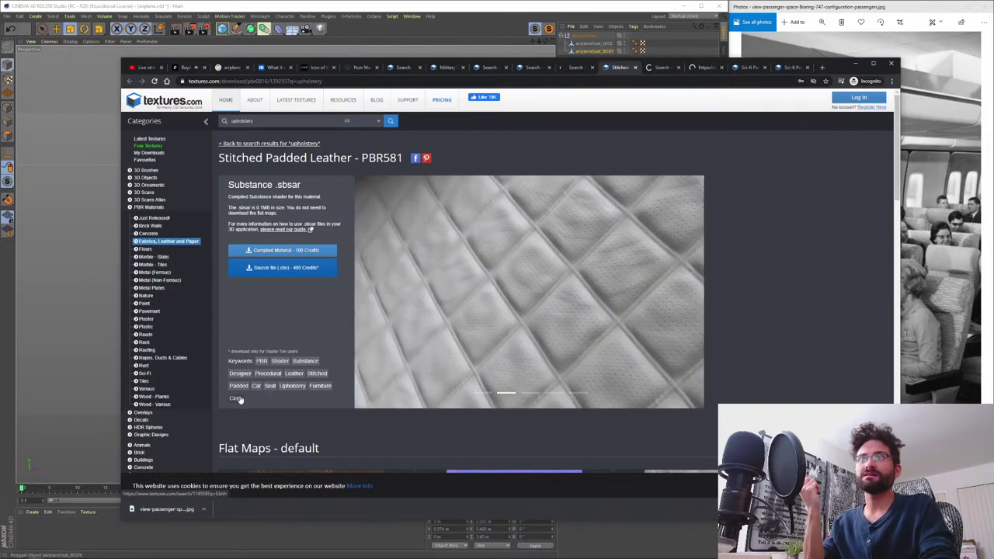
middle_click(237, 399)
middle_click(317, 375)
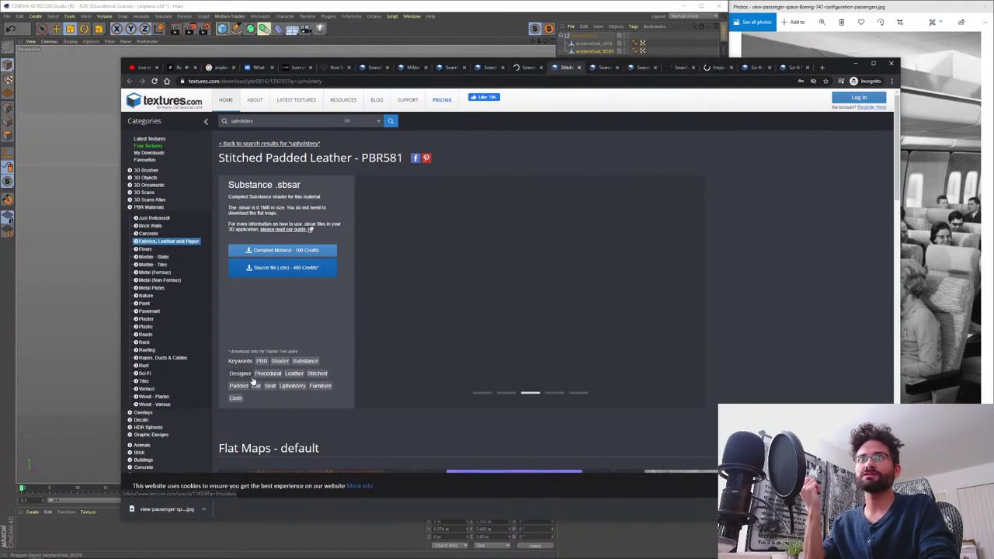
- On the Sci-fi Padded Wall 3 page, open the Cushion keyword search in a new tab
click(755, 69)
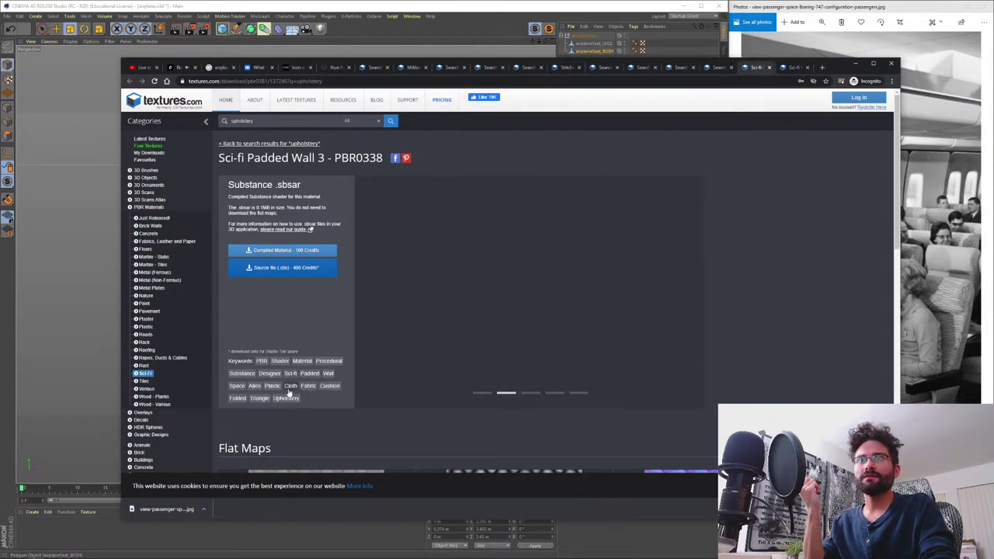
middle_click(333, 388)
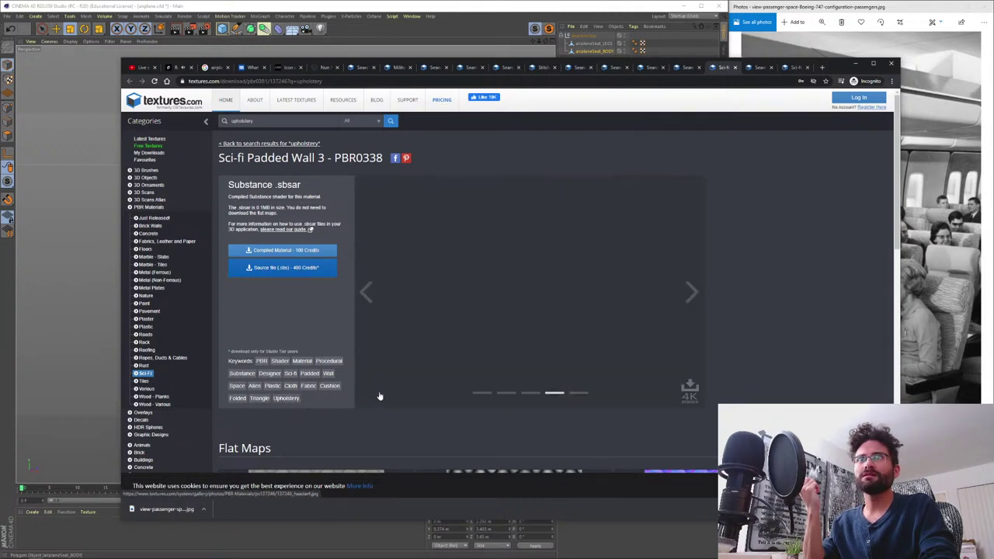
- Check the Sci-fi Padded Wall page, and close the upholstery search results and the Military Wall Covering page
click(794, 67)
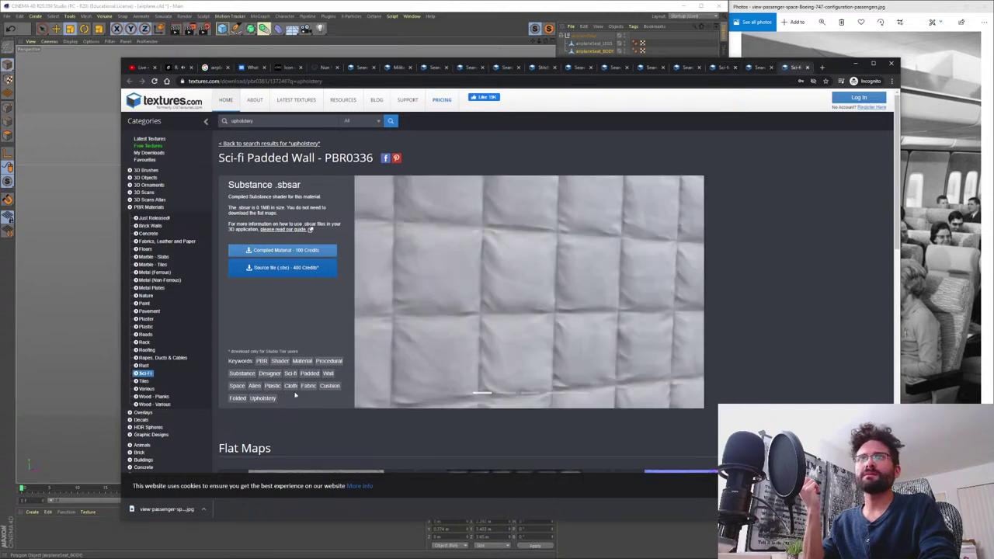
click(362, 67)
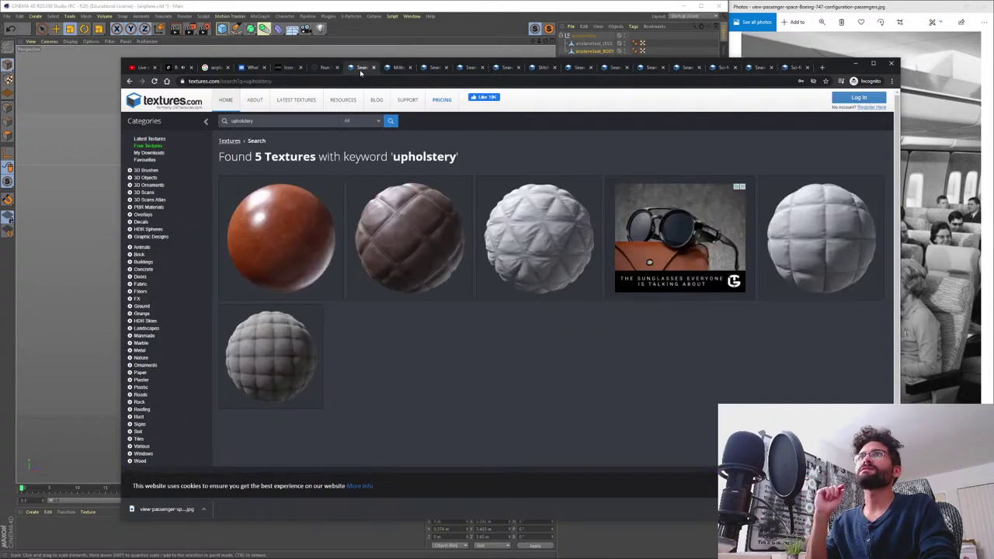
click(398, 67)
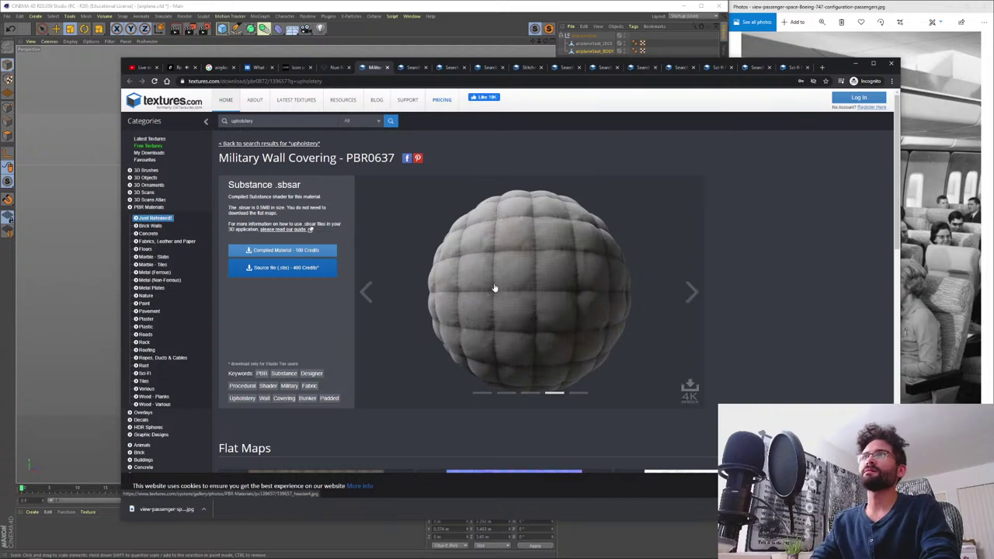
key(ctrl+w)
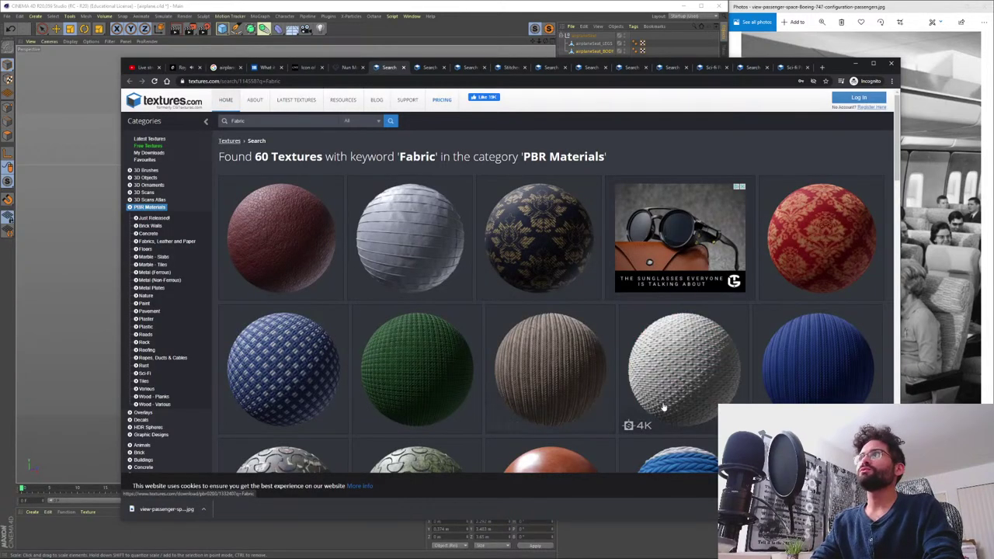
- From the Fabric keyword results, open the brown plaid tweed and the plain beige carpet fabric in new tabs
scroll(696, 406, down, 1)
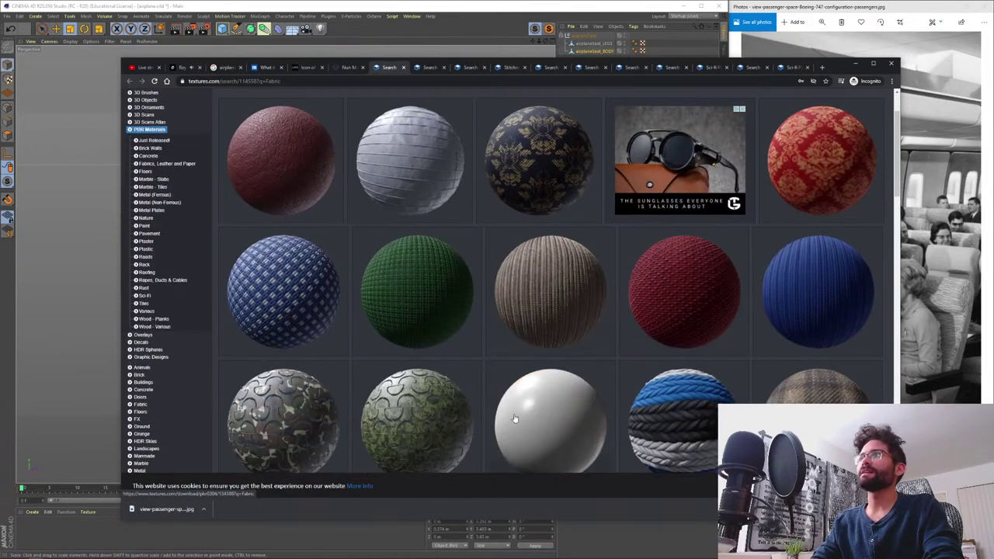
scroll(564, 412, down, 2)
scroll(565, 413, down, 2)
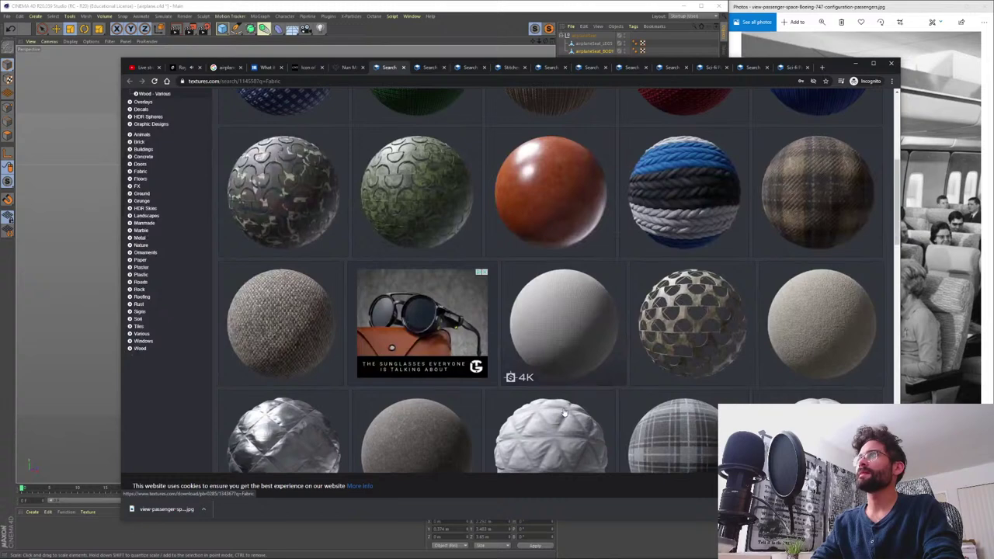
middle_click(813, 186)
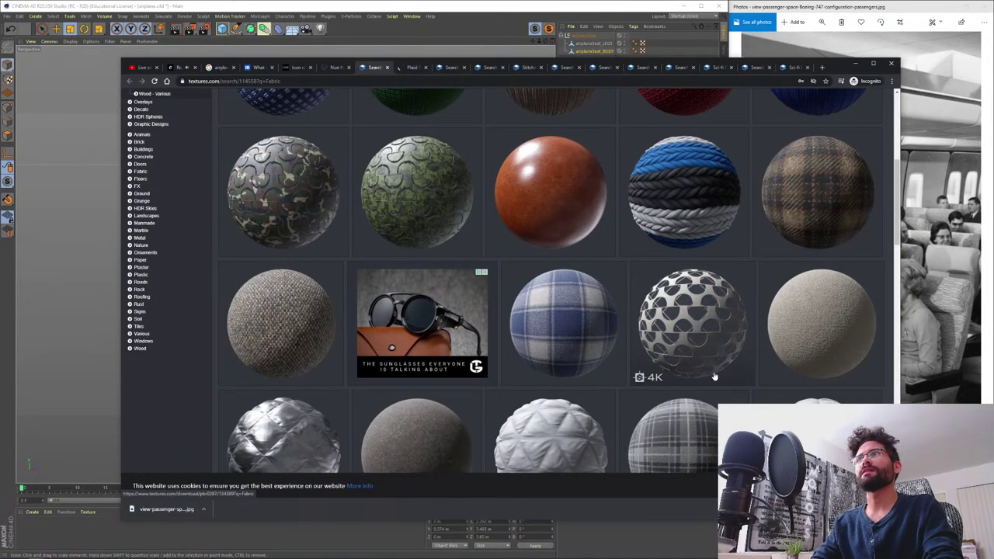
scroll(711, 377, down, 2)
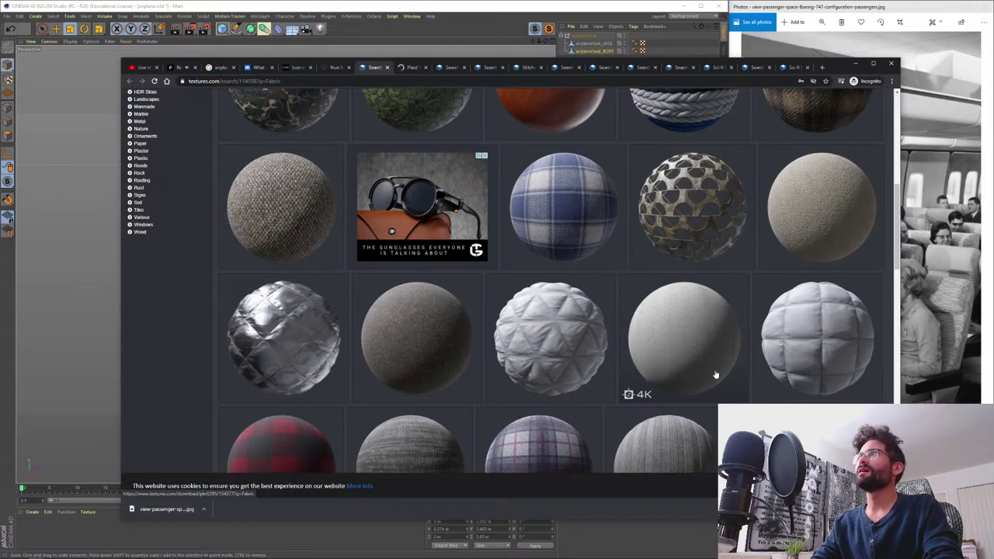
scroll(715, 374, down, 1)
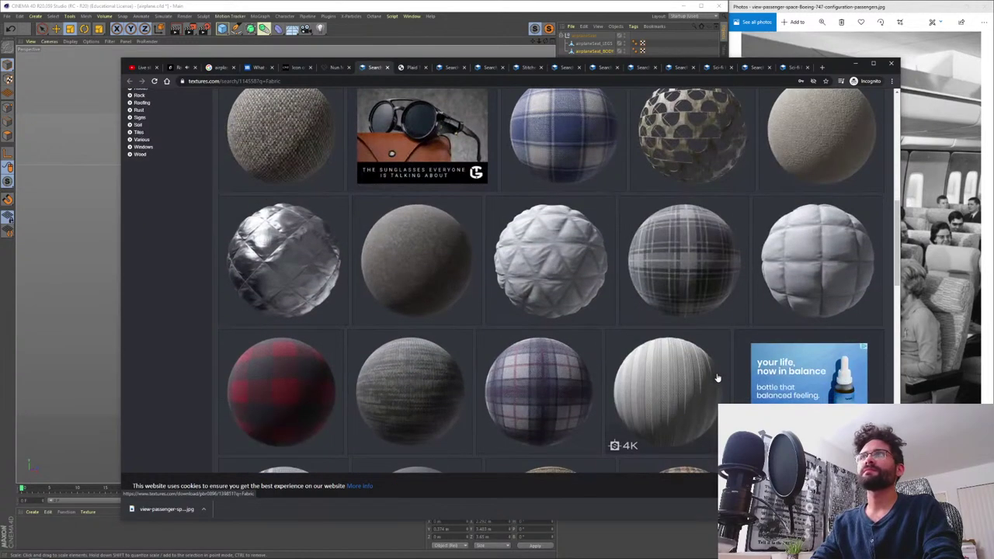
middle_click(822, 143)
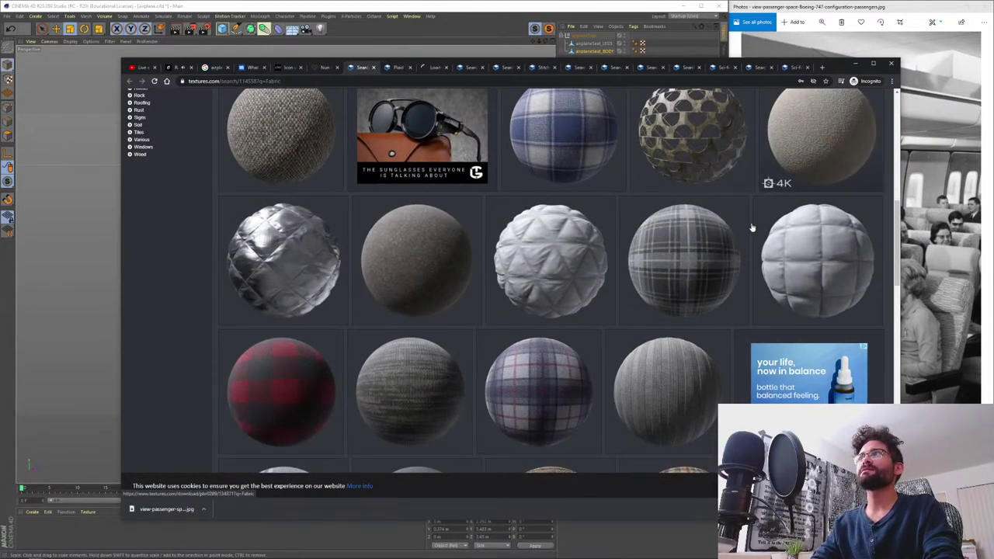
- Open the purple-and-white plaid, the brown-green checked and the rough striped fabrics from the Fabric results in new tabs
scroll(754, 387, down, 2)
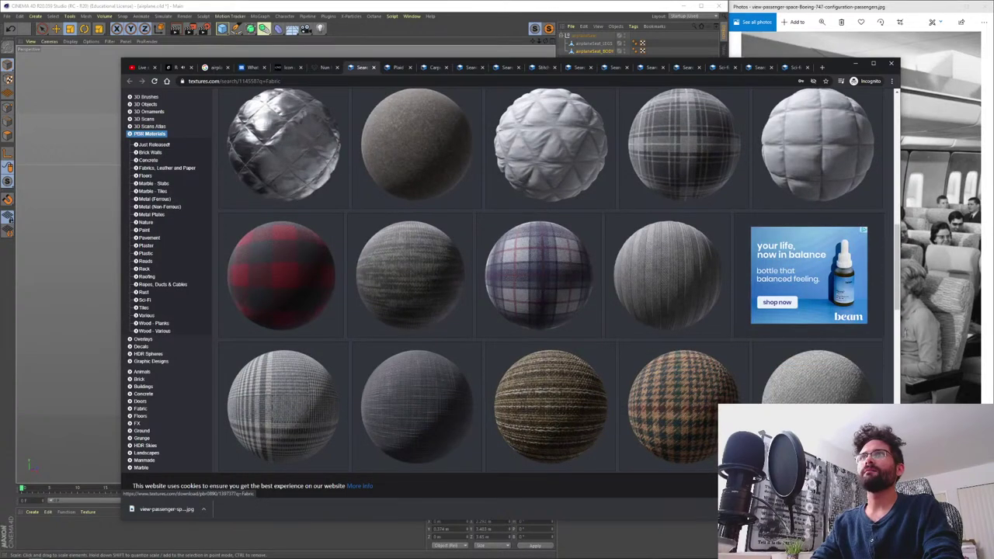
scroll(510, 196, down, 1)
middle_click(557, 188)
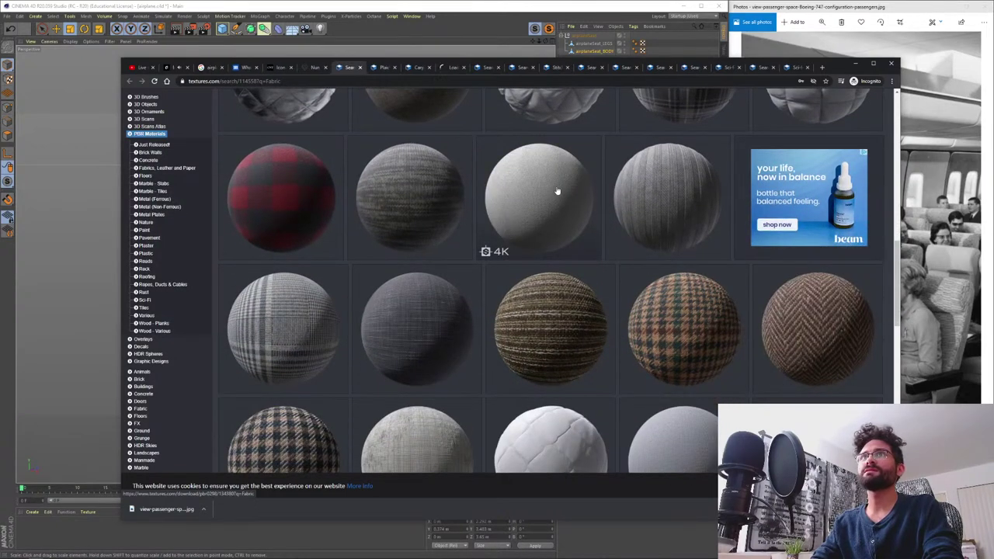
scroll(737, 355, down, 1)
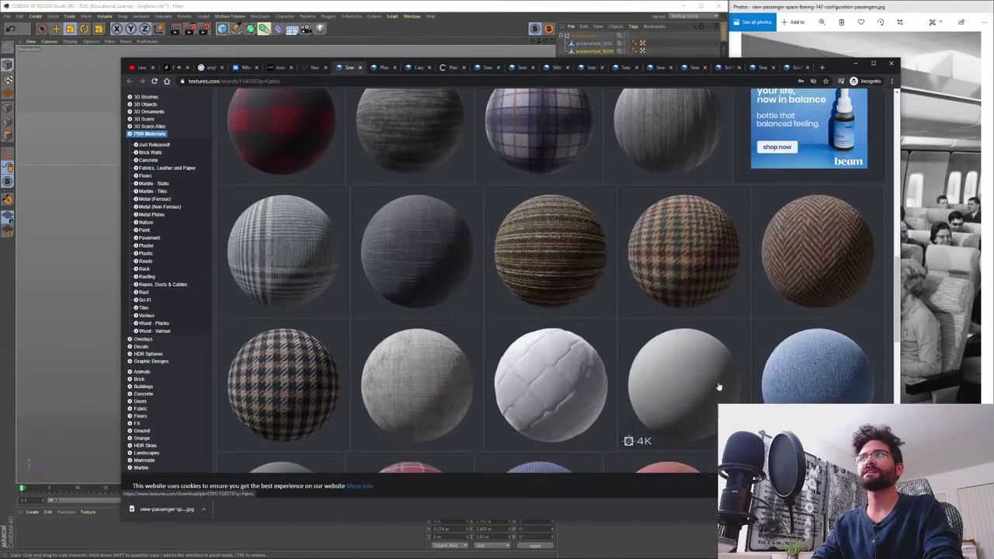
middle_click(676, 207)
middle_click(530, 244)
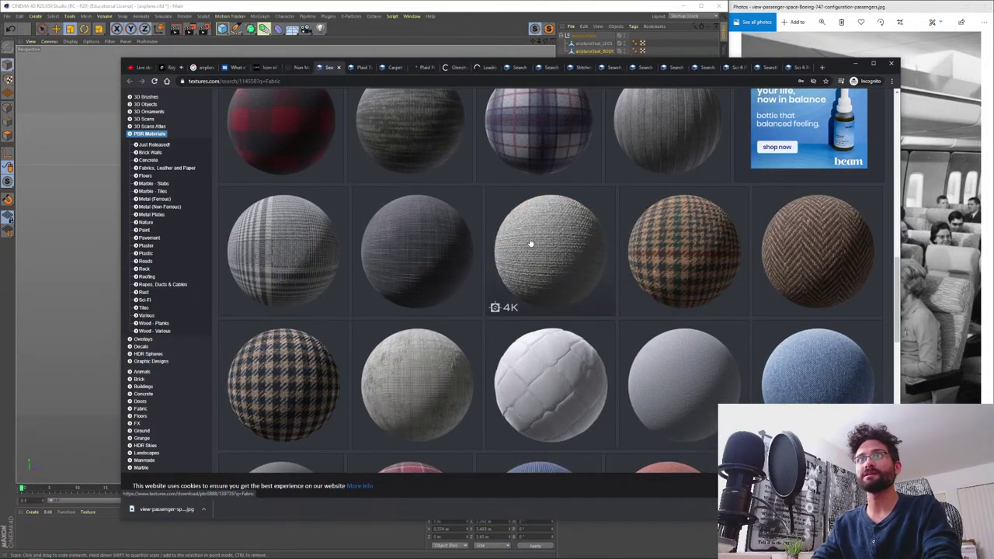
- Open the dark beige-and-black houndstooth and the multicolored orange-brown fabric from the Fabric results in new tabs
scroll(543, 389, down, 2)
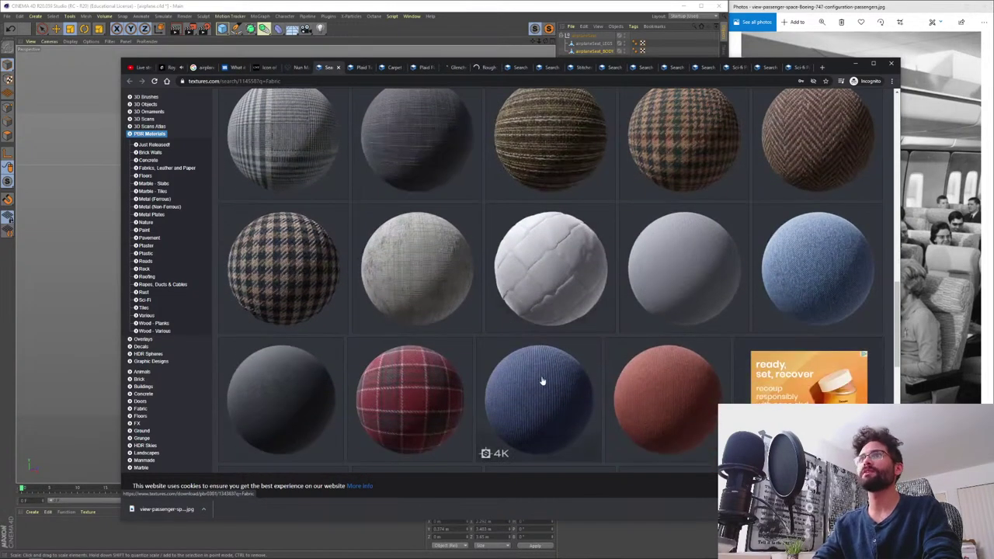
scroll(544, 377, down, 3)
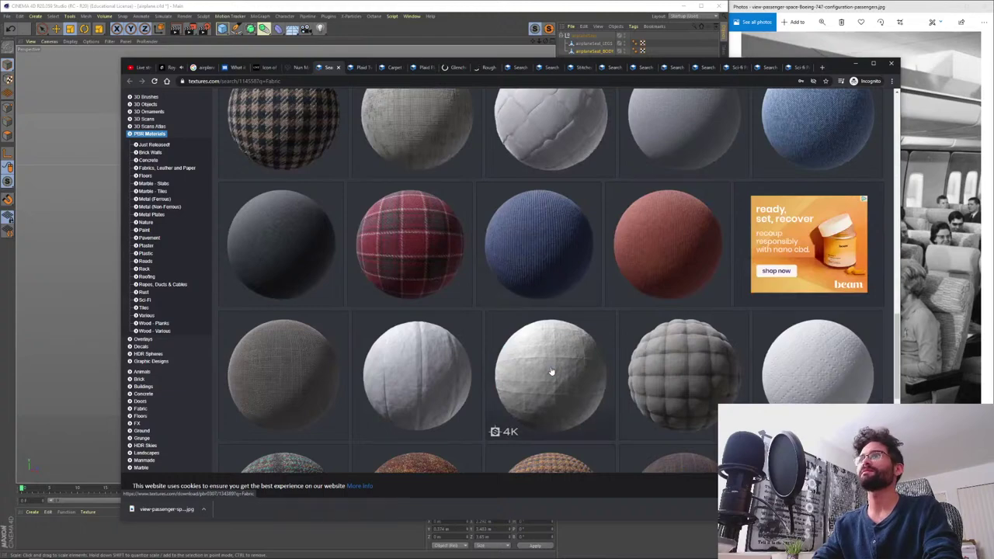
scroll(552, 370, up, 2)
scroll(551, 370, down, 3)
scroll(505, 342, up, 3)
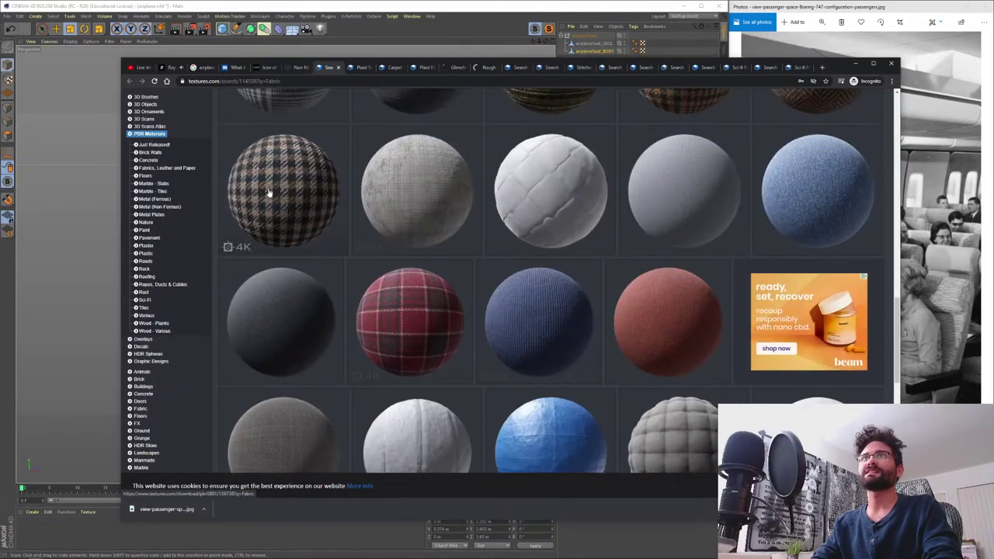
scroll(577, 366, down, 4)
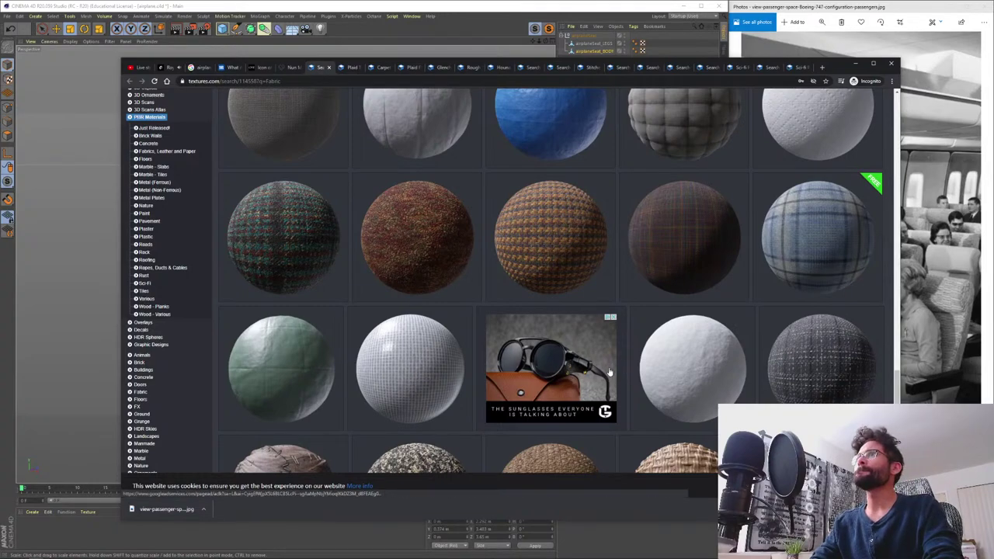
scroll(612, 374, down, 3)
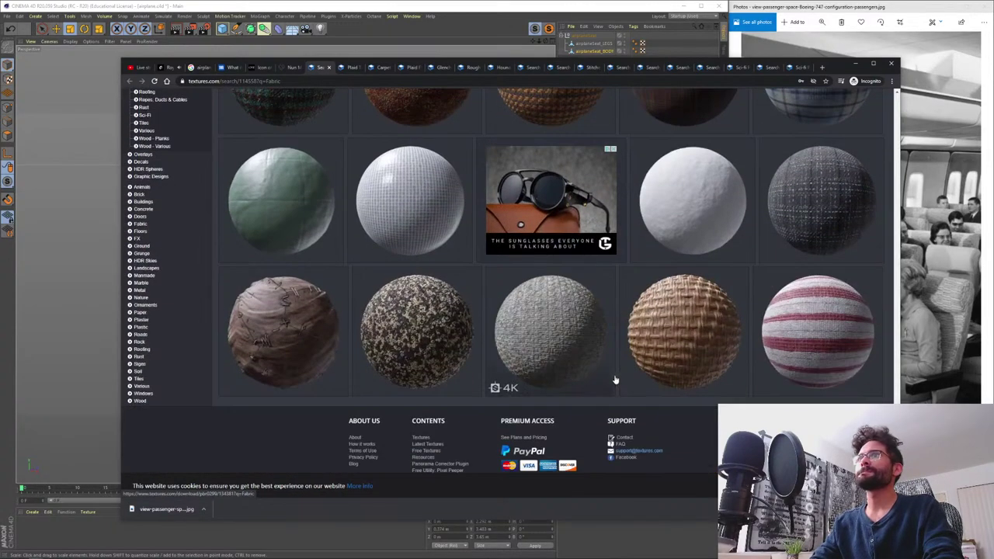
scroll(614, 379, up, 3)
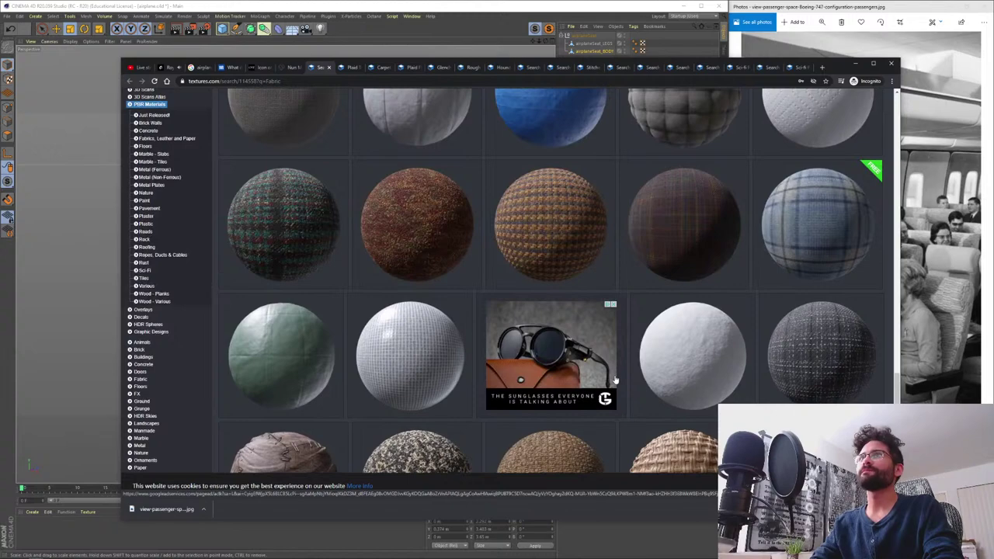
middle_click(555, 213)
- Look through the Padded and Designer keyword results and close both pages
click(540, 68)
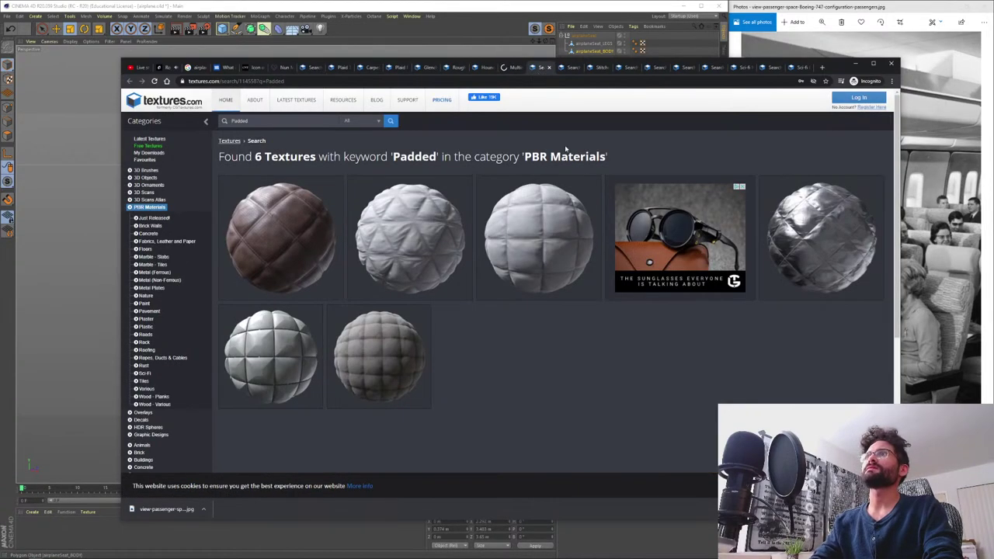
key(ctrl+Tab)
scroll(567, 271, down, 4)
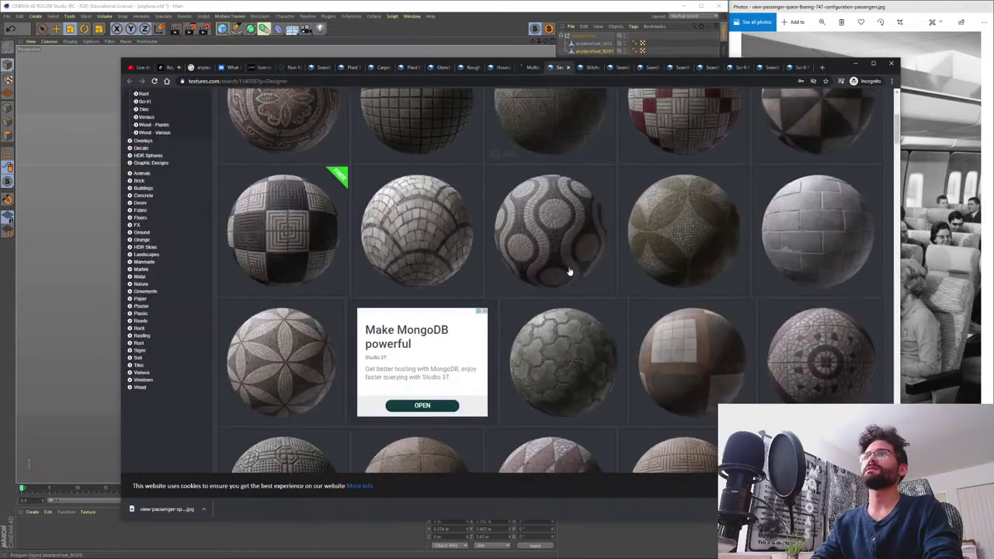
scroll(571, 273, down, 10)
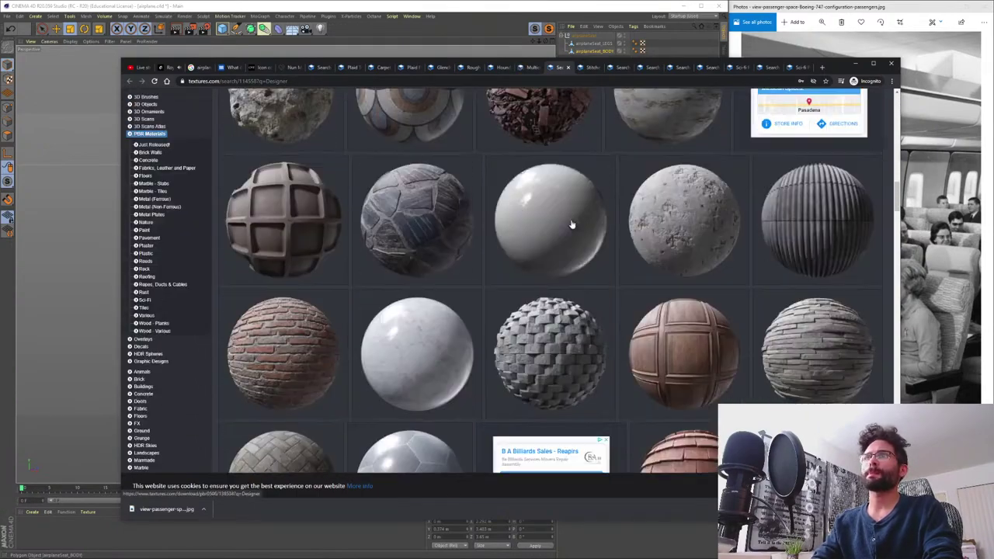
scroll(574, 220, down, 10)
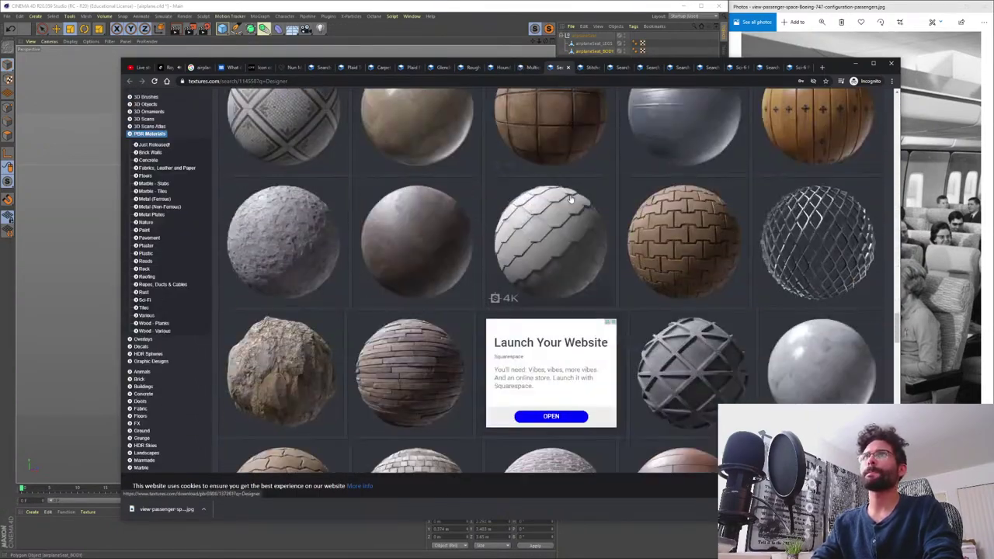
scroll(577, 222, down, 10)
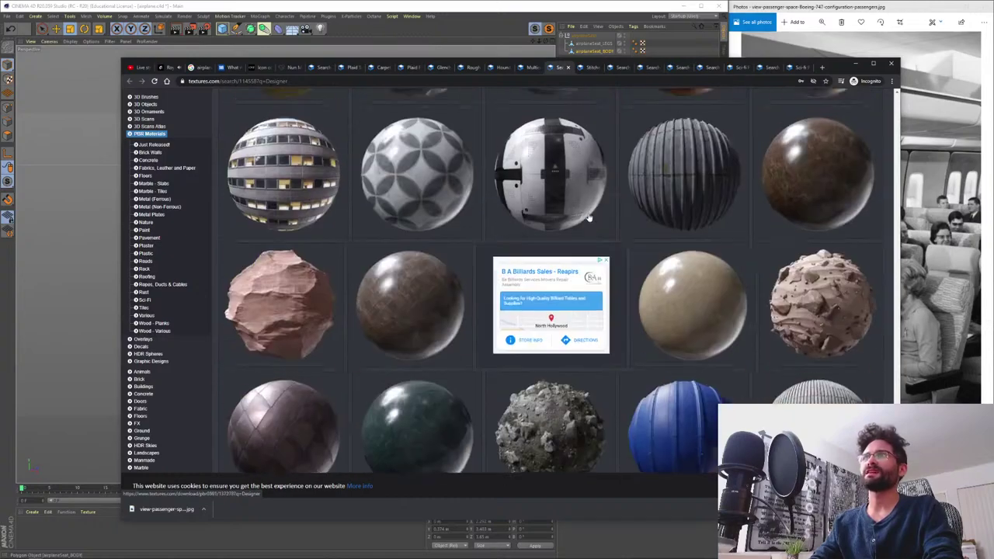
scroll(589, 211, down, 10)
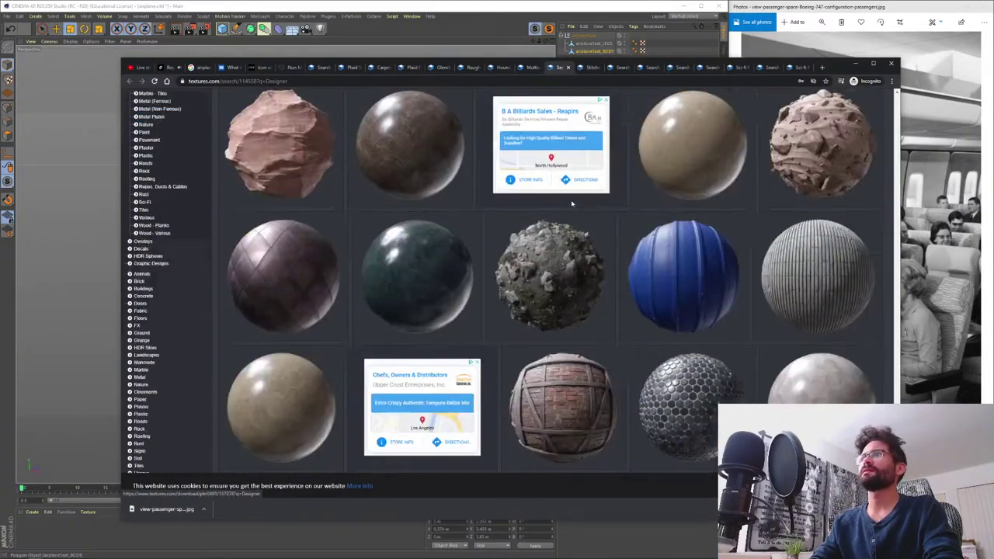
key(ctrl+w)
- Close the Stitched Padded Leather page and the Furniture and Seat keyword results after checking them
scroll(585, 259, down, 1)
key(ctrl+w)
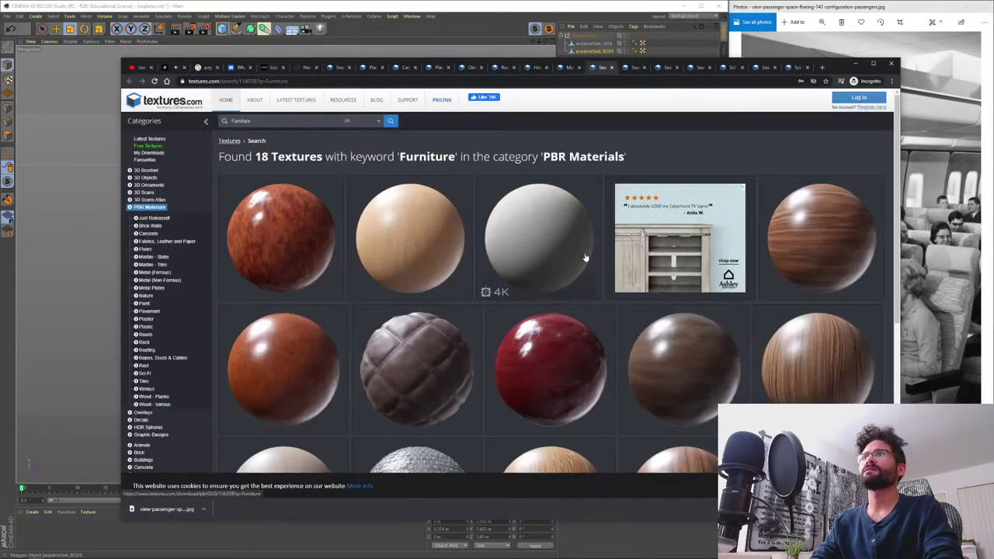
scroll(598, 258, down, 5)
key(ctrl+w)
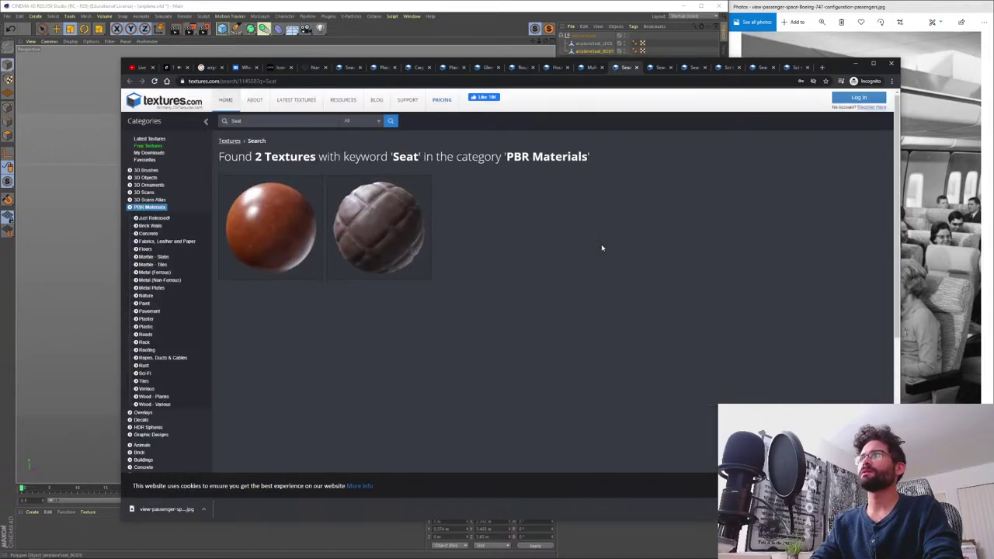
key(ctrl+w)
key(ctrl+w)
- Look through the Cloth keyword results and close the Stitched, Cushion and both Sci-fi Padded Wall pages
scroll(600, 262, down, 5)
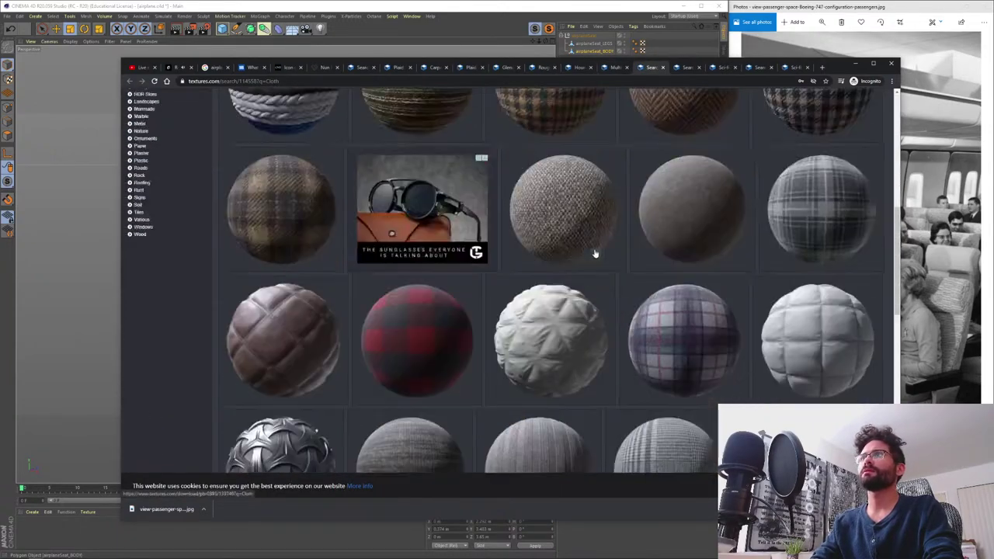
scroll(597, 256, up, 4)
scroll(593, 249, down, 10)
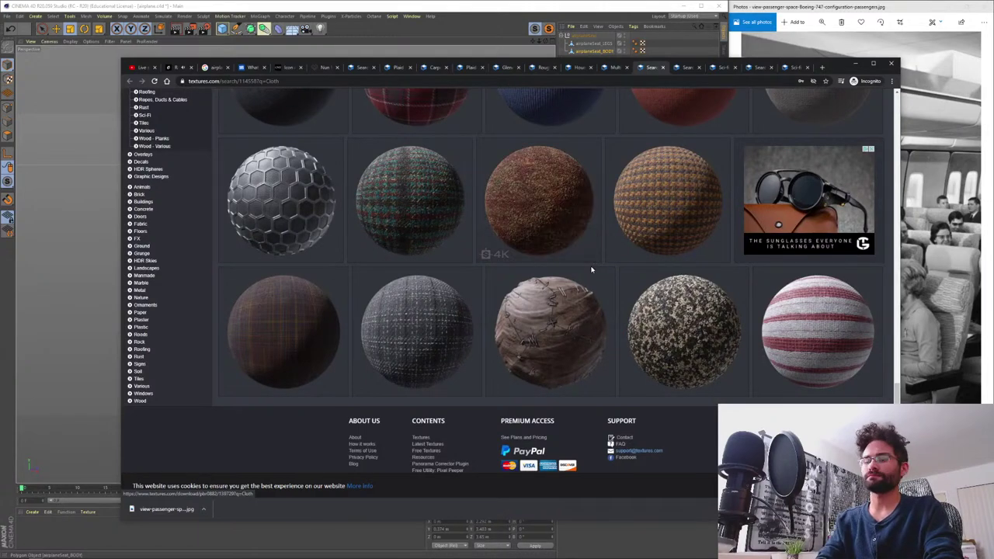
key(ctrl+Tab)
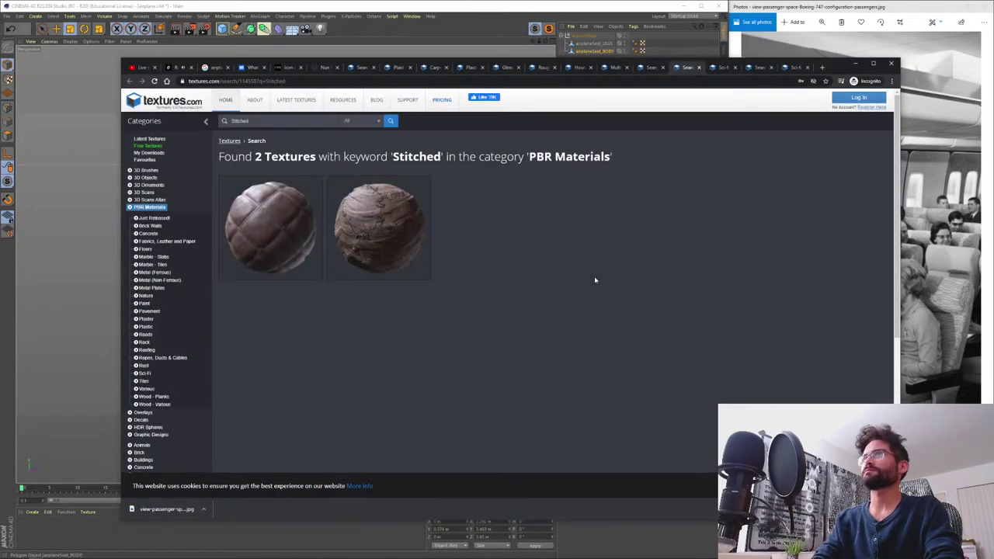
key(ctrl+Tab)
key(ctrl+Tab)
key(ctrl+Tab)
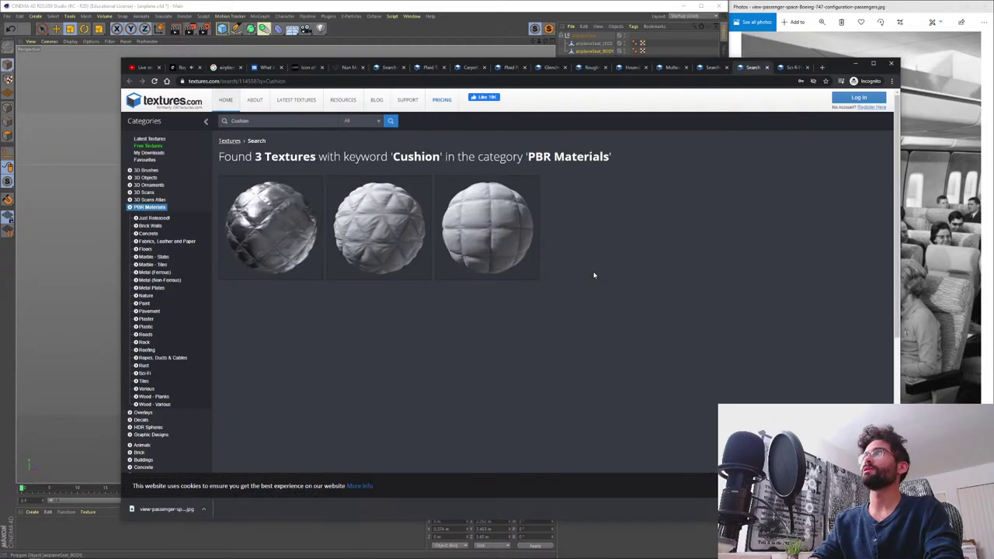
key(ctrl+w)
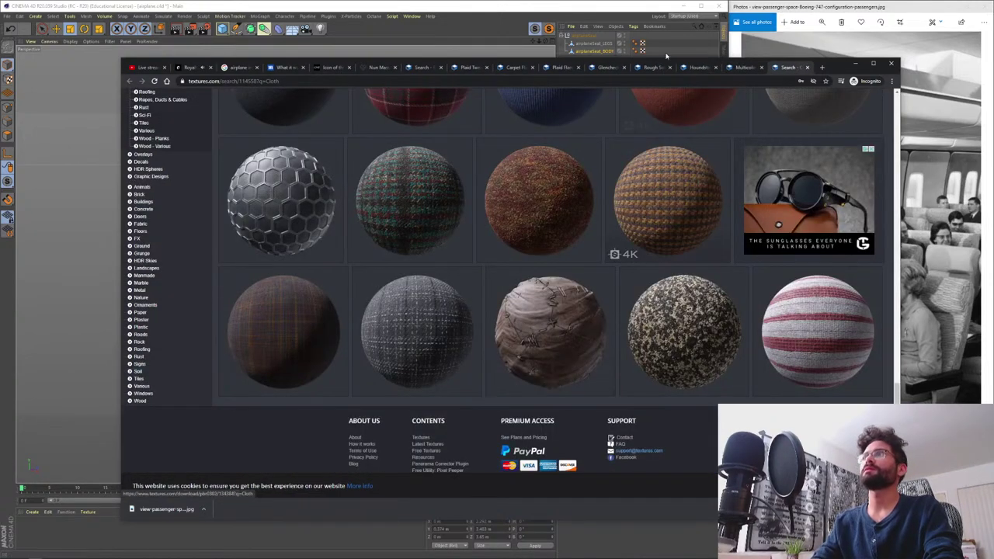
- Show the Plaid Tweed material page and examine its closeup flat maps
click(509, 69)
click(470, 68)
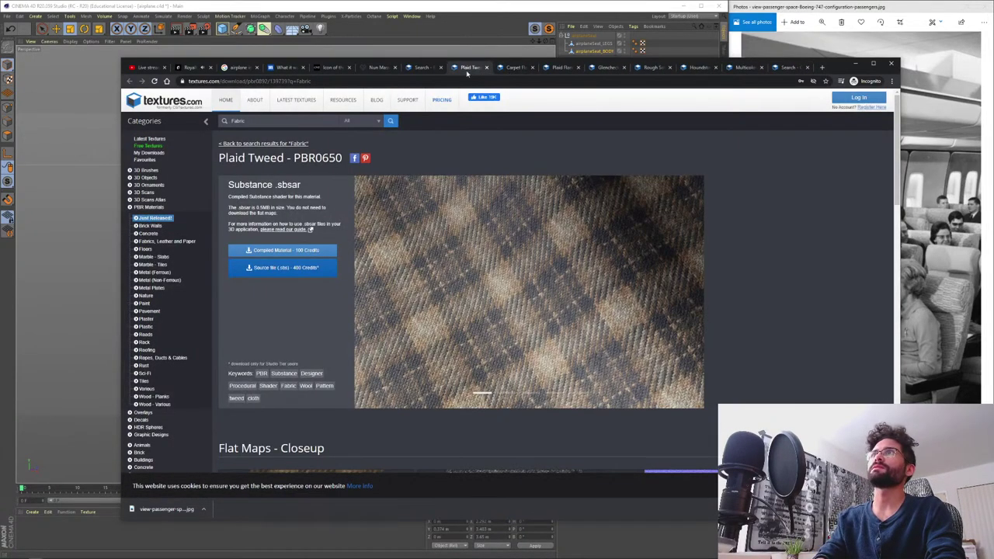
scroll(489, 325, down, 4)
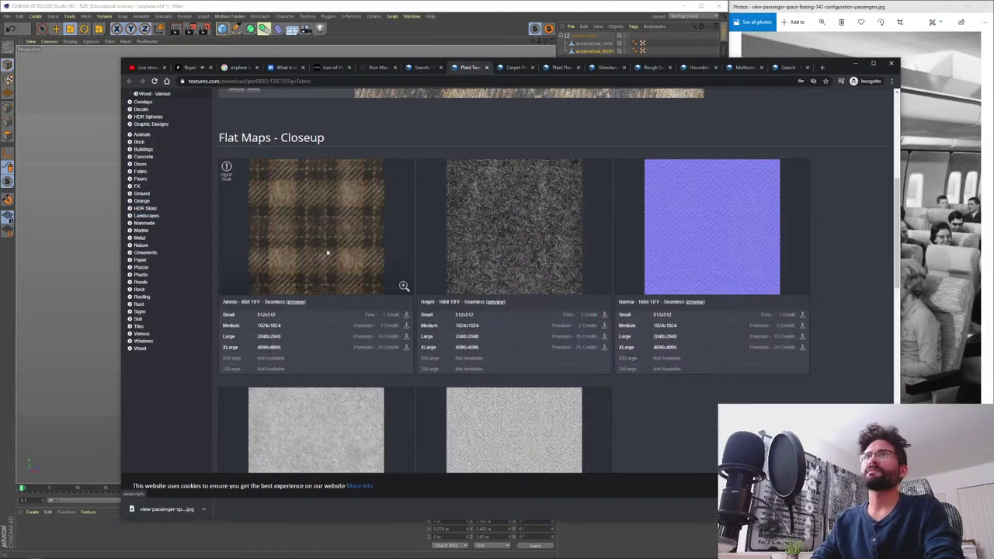
- Show the Carpet Floor material page and look over its flat maps
key(ctrl+Tab)
scroll(456, 380, down, 1)
scroll(456, 380, down, 3)
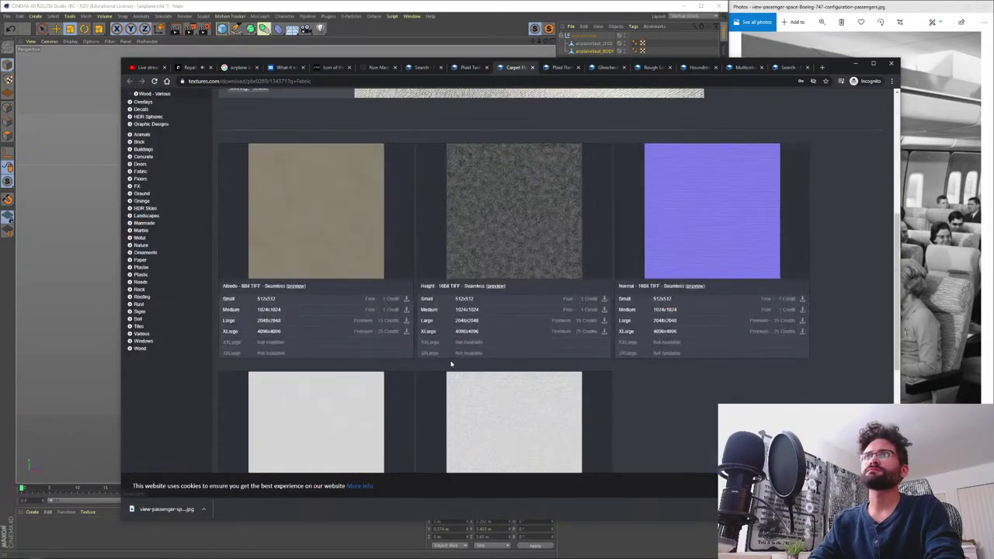
- Return to the Plaid Tweed page and examine its size-variation maps, preview images and closeup albedo map
key(ctrl+shift+Tab)
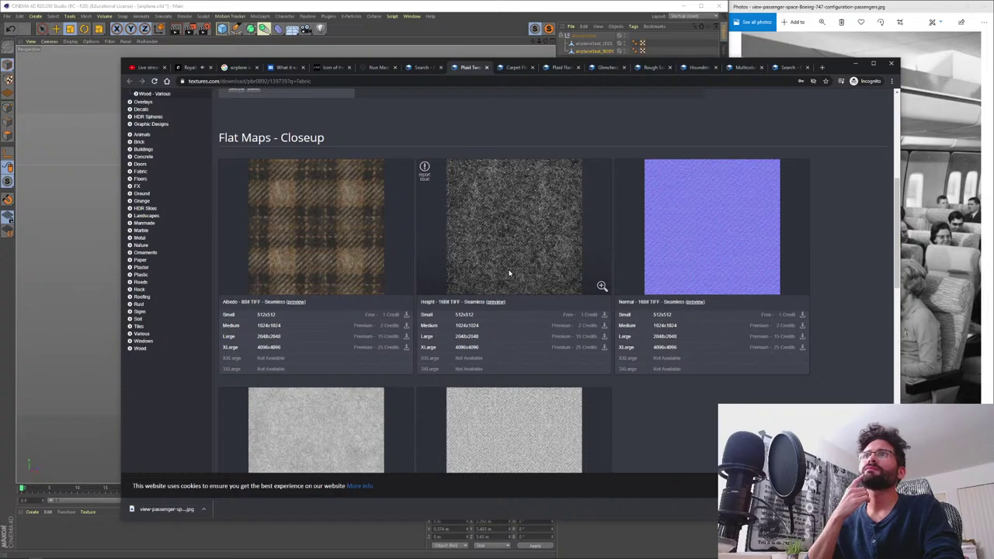
scroll(512, 276, down, 5)
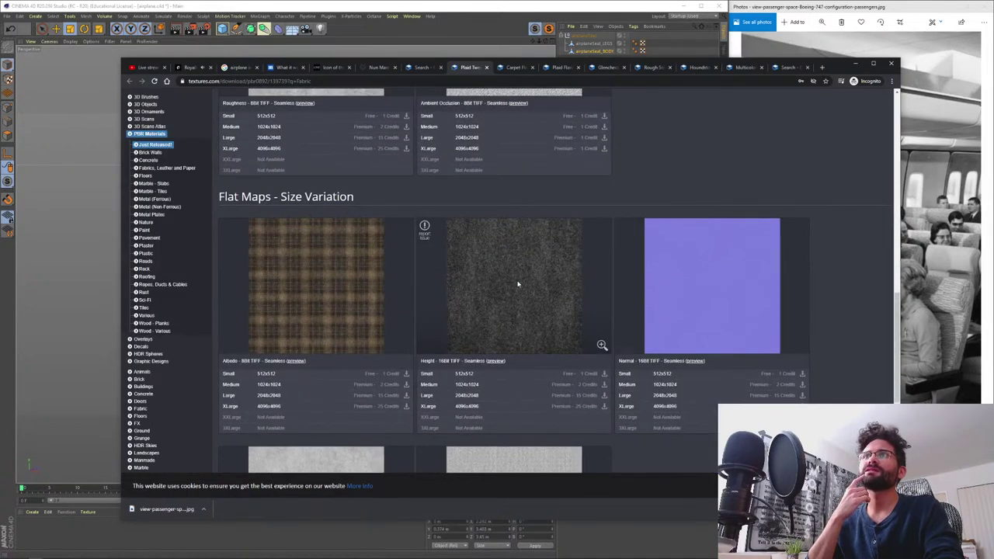
scroll(518, 277, down, 4)
scroll(517, 272, up, 7)
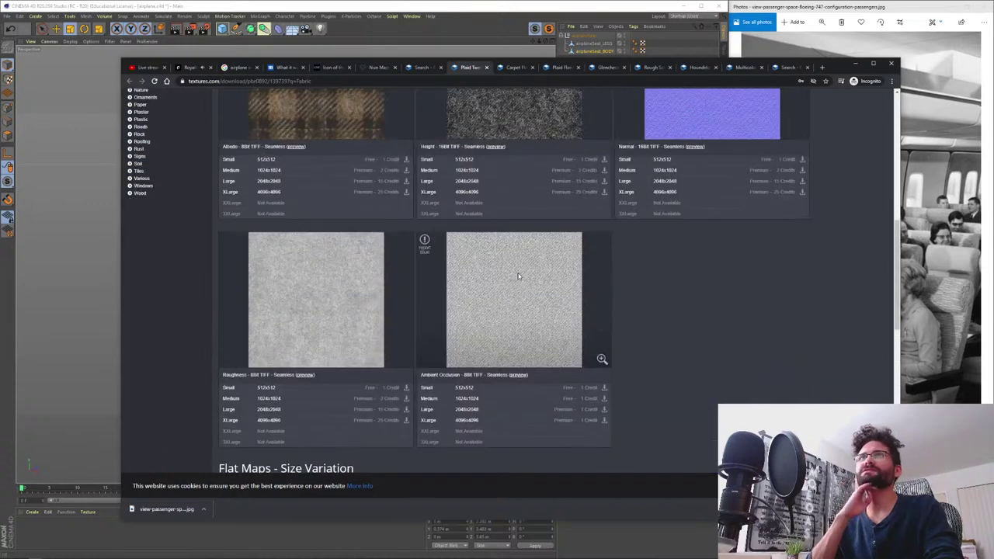
scroll(519, 276, up, 10)
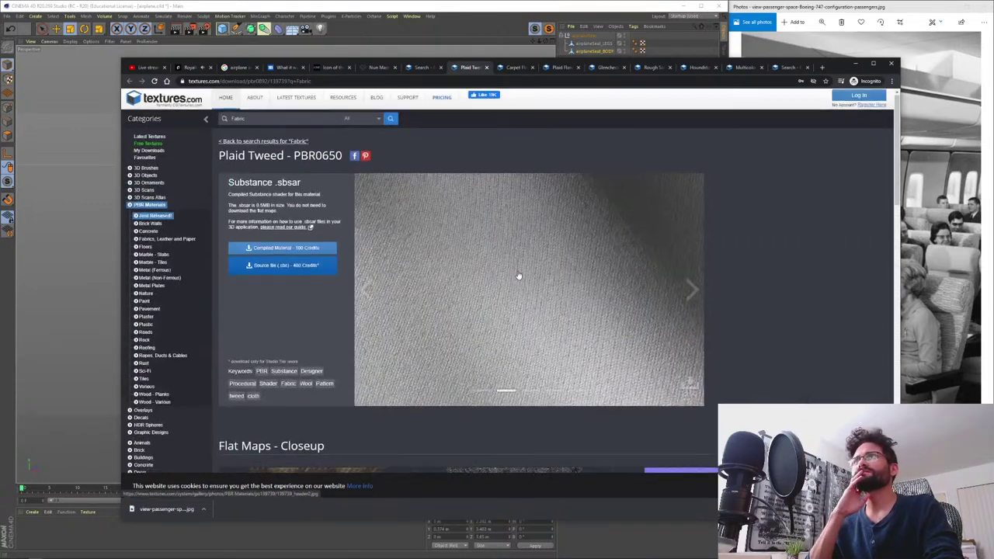
scroll(519, 276, down, 1)
click(691, 215)
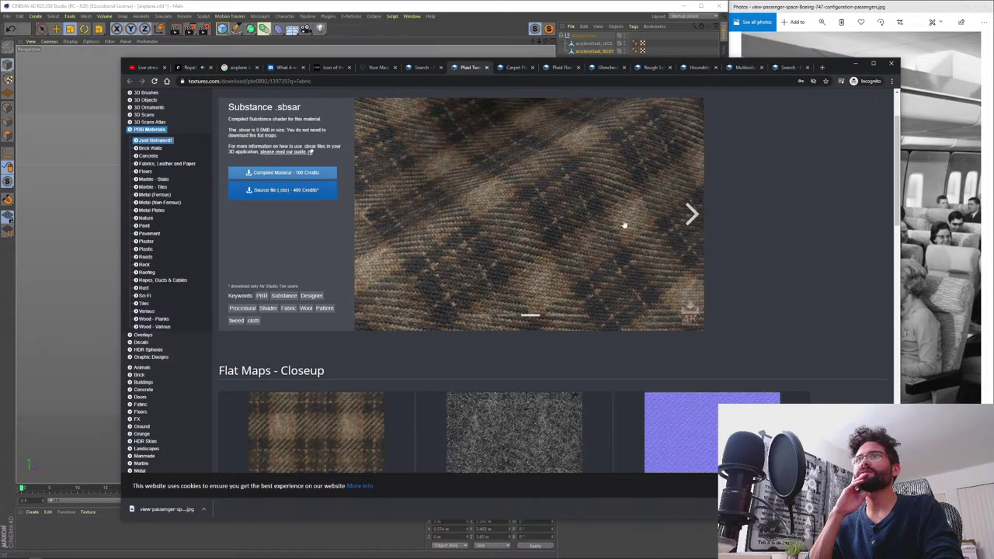
scroll(466, 257, down, 3)
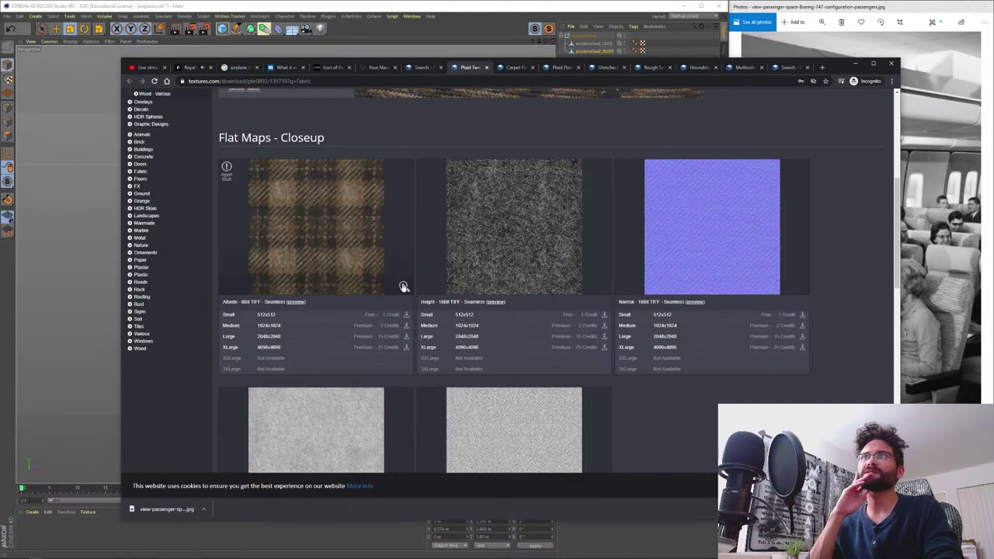
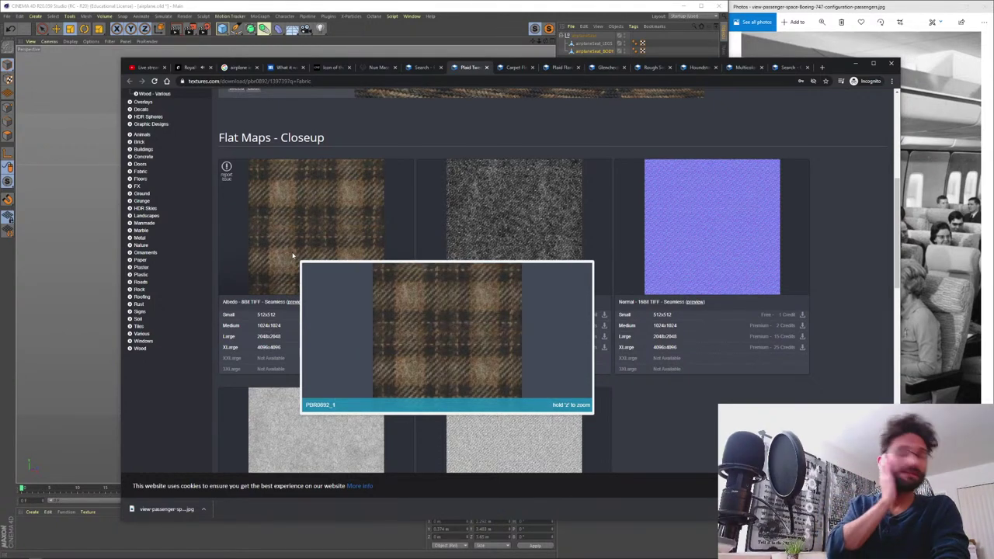
- Review the Carpet Floor material's preview images and flat maps and close its page
key(ctrl+Tab)
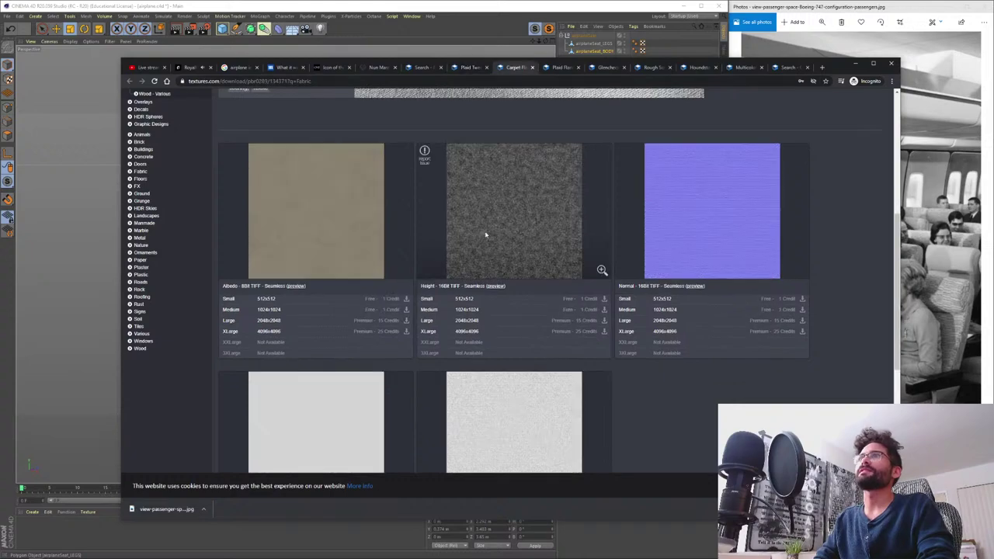
scroll(360, 294, up, 4)
scroll(359, 342, down, 2)
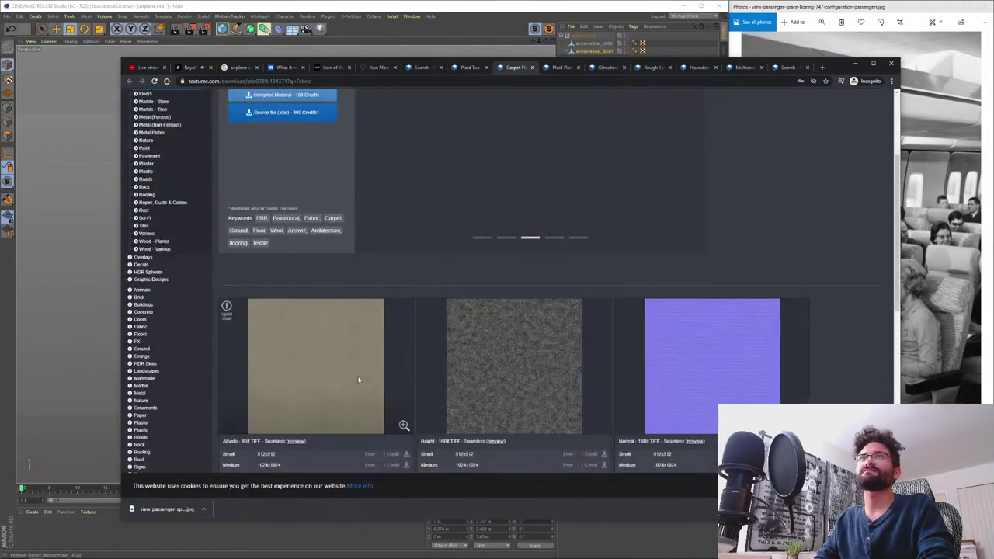
scroll(470, 349, up, 1)
scroll(464, 363, down, 2)
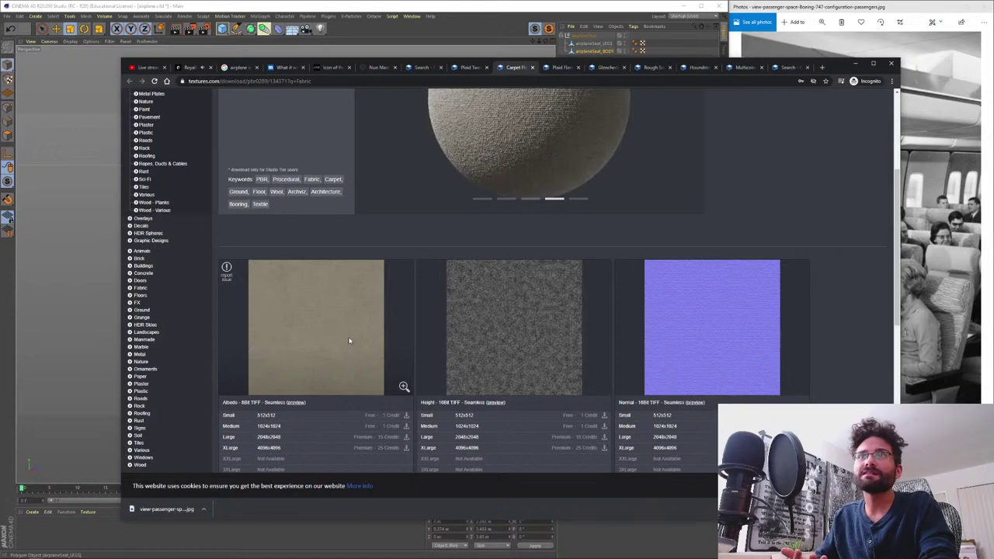
scroll(350, 353, up, 3)
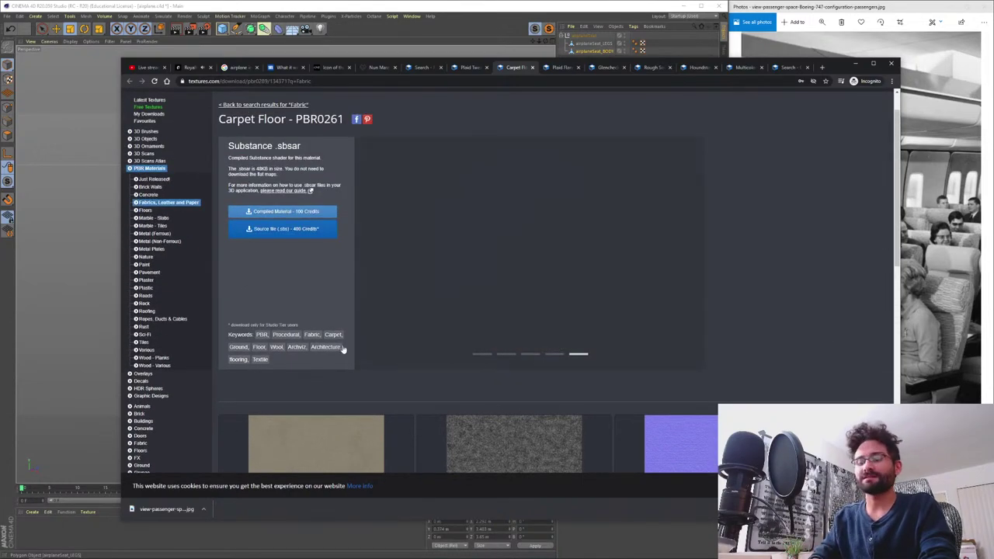
key(ctrl+w)
- Examine the flat maps of the Plaid Flannel, Glencheck Tweed and Rough Sofa Fabric materials
scroll(380, 365, down, 3)
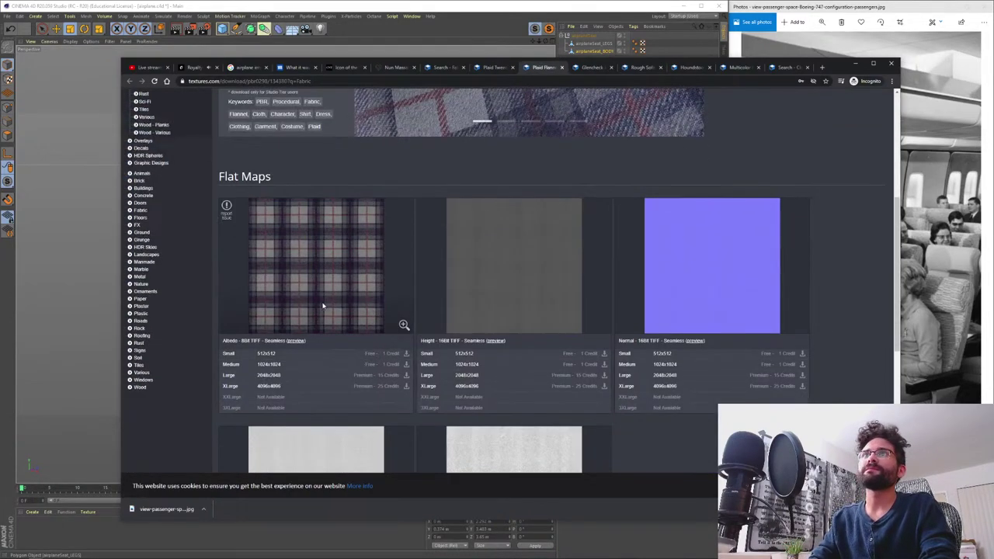
key(ctrl+Tab)
scroll(335, 318, down, 3)
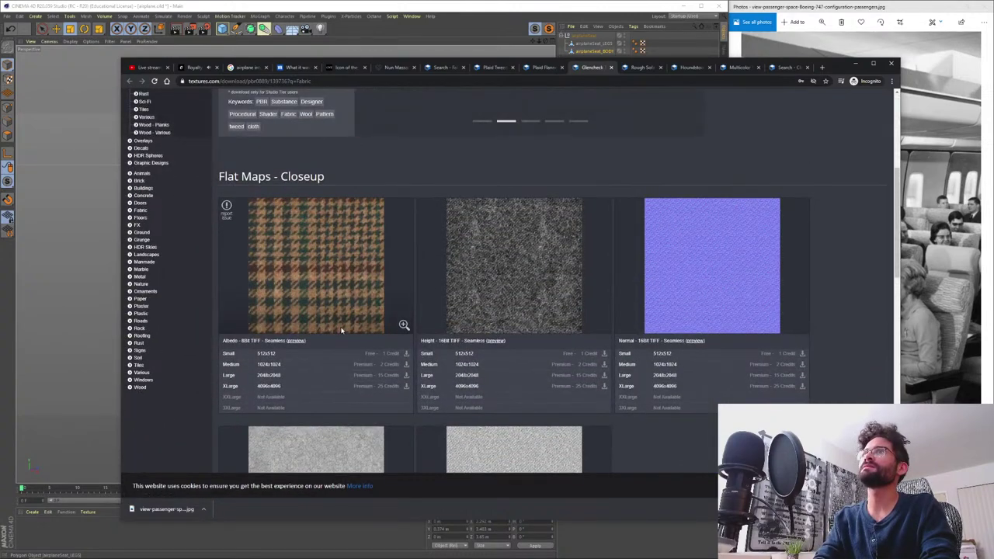
scroll(342, 330, down, 5)
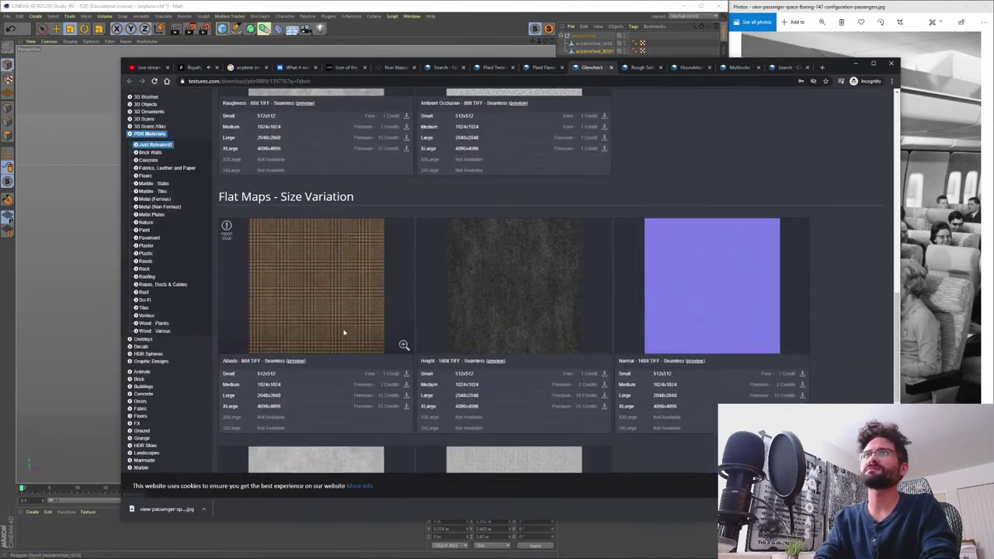
scroll(310, 342, down, 2)
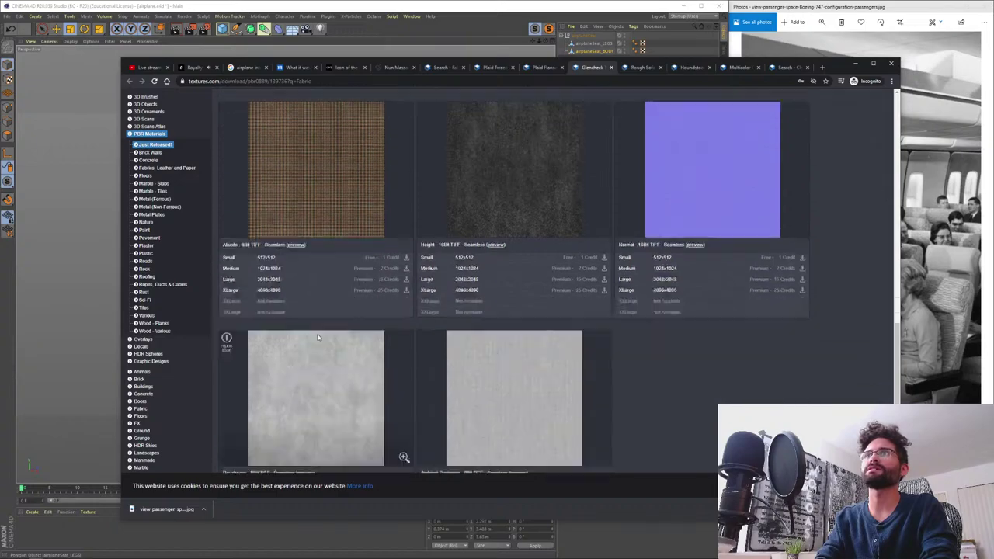
scroll(322, 317, up, 1)
key(ctrl+Tab)
scroll(454, 349, down, 10)
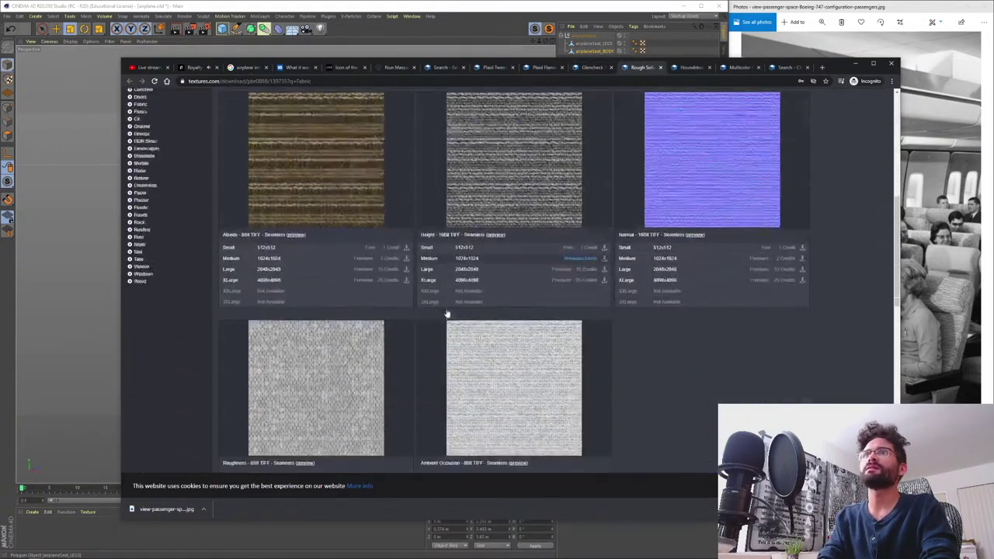
- Examine the Houndstooth Tweed material's size-variation flat maps and close its page
key(ctrl+Tab)
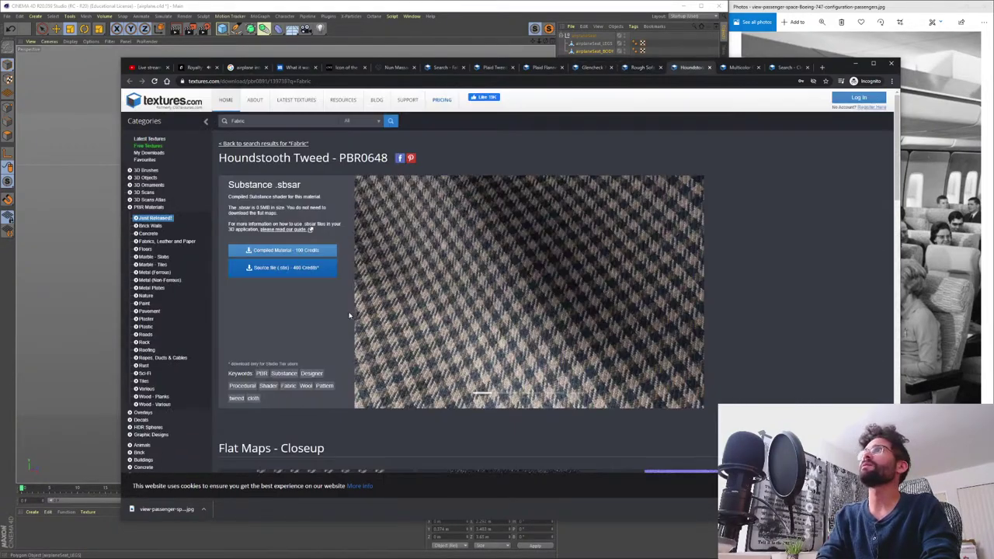
scroll(350, 310, down, 10)
scroll(365, 308, down, 1)
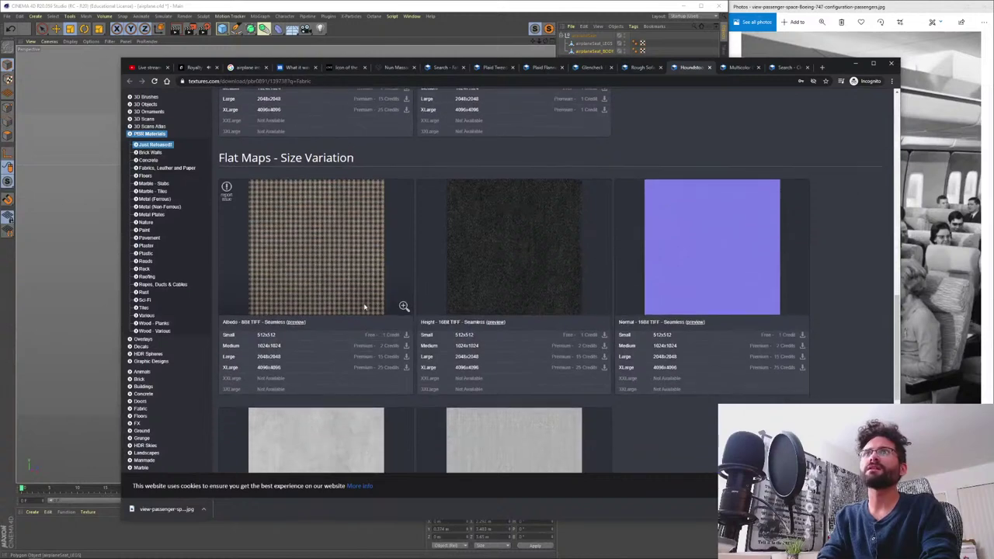
mouse_move(403, 308)
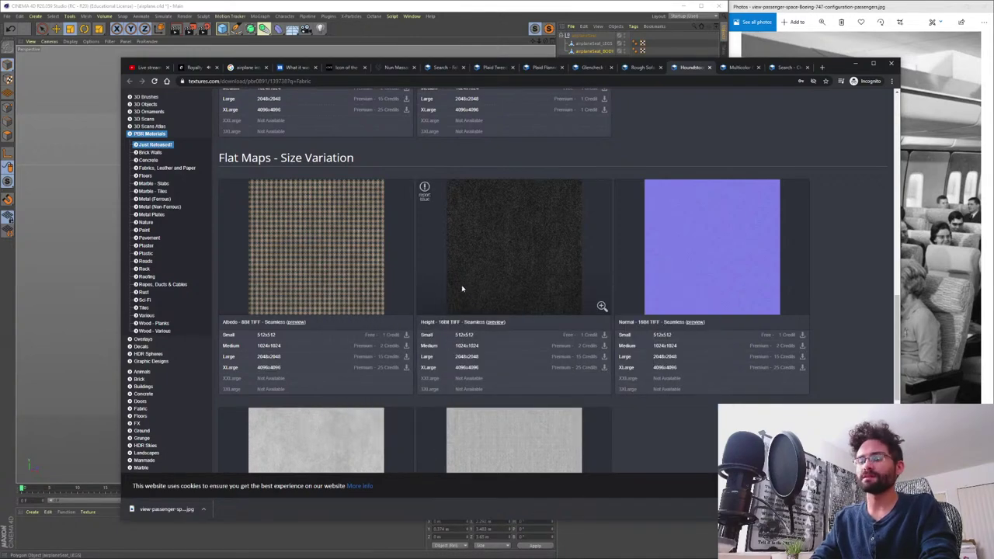
key(ctrl+w)
- Examine the Multicolor Fabric size-variation flat maps and close the Cloth keyword results
scroll(472, 298, down, 10)
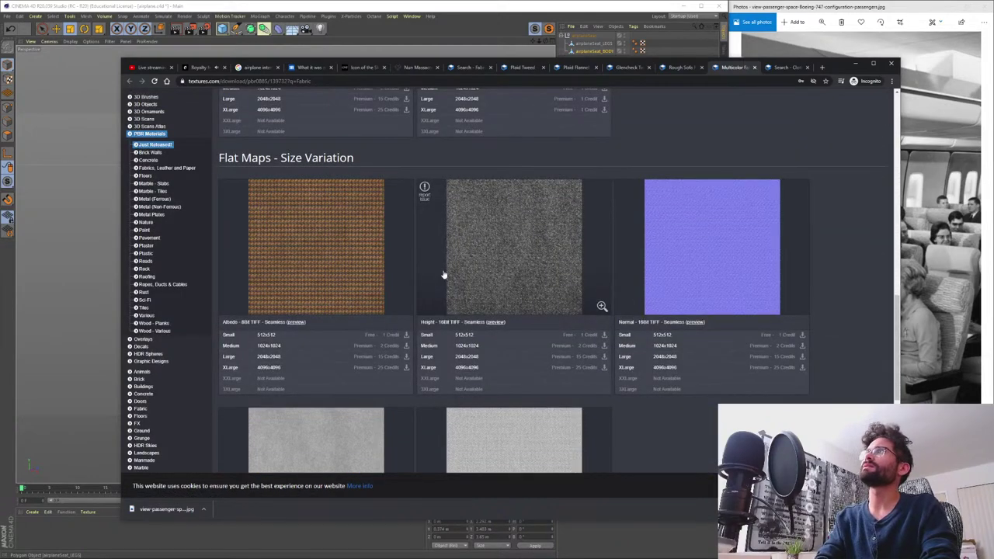
key(ctrl+Tab)
key(ctrl+w)
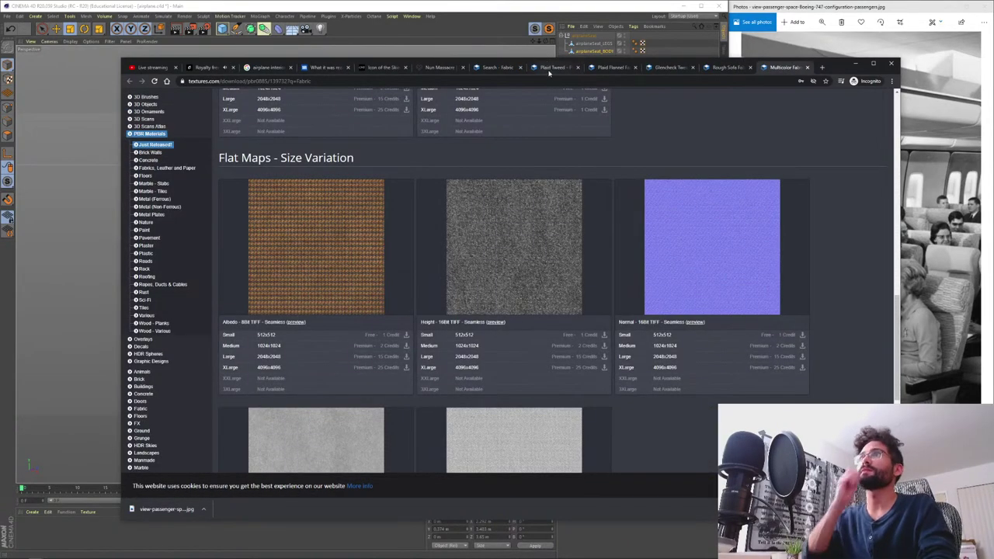
- Show the Plaid Tweed size-variation maps and move the browser window aside to uncover the airplane cabin photo
key(ctrl+shift+Tab)
key(ctrl+shift+Tab)
key(ctrl+shift+Tab)
key(ctrl+shift+Tab)
scroll(356, 255, down, 3)
scroll(373, 254, down, 3)
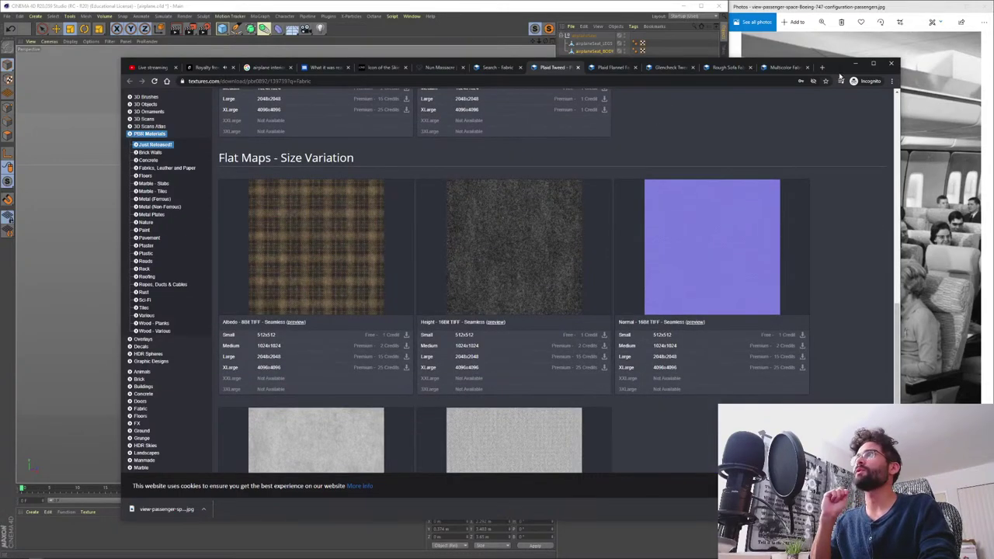
drag(839, 74, 729, 71)
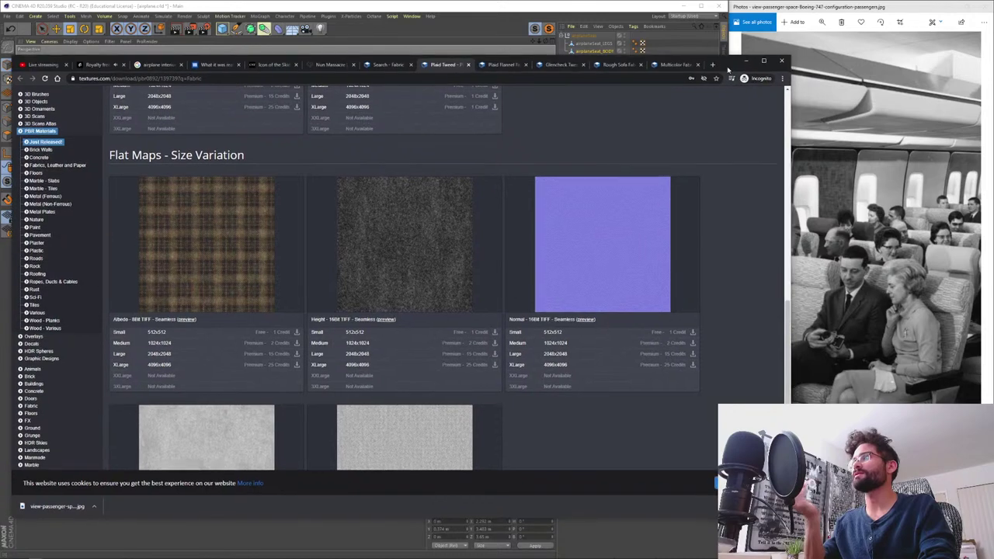
mouse_move(730, 71)
mouse_down()
mouse_move(437, 103)
mouse_move(708, 41)
mouse_move(736, 62)
mouse_up()
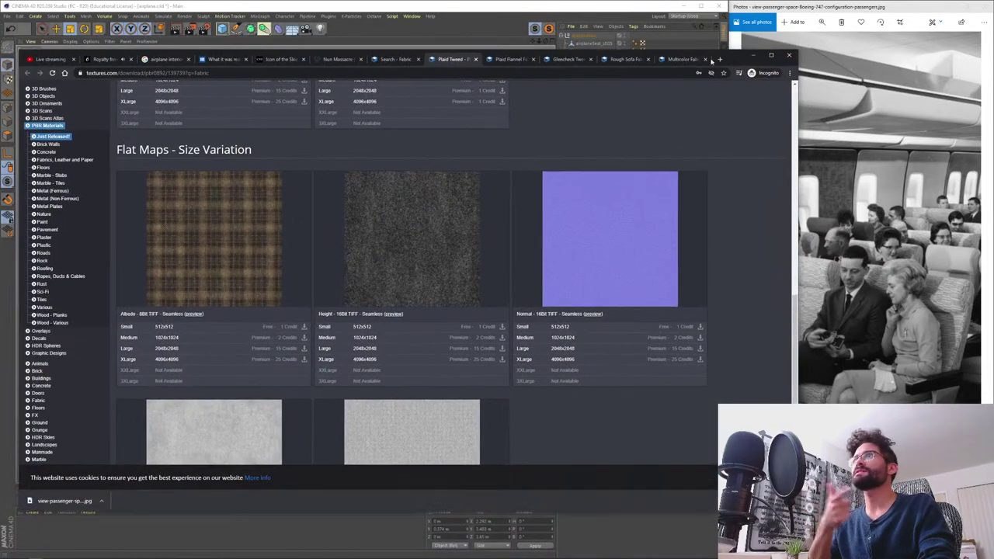
- Compare the Plaid Flannel, Plaid Tweed, Glencheck Tweed, Rough Sofa Fabric and Multicolor Fabric maps with the seats in the cabin photo
click(505, 63)
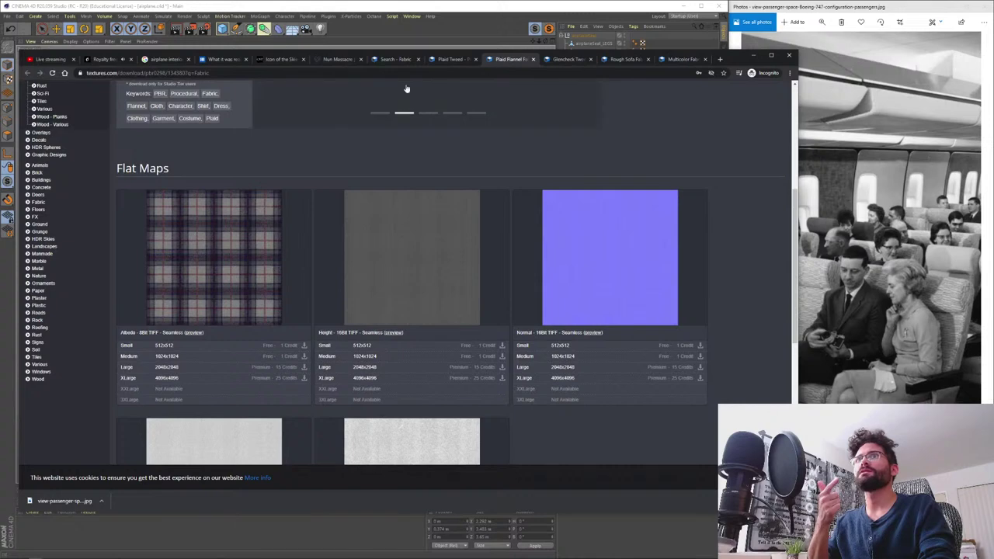
click(449, 60)
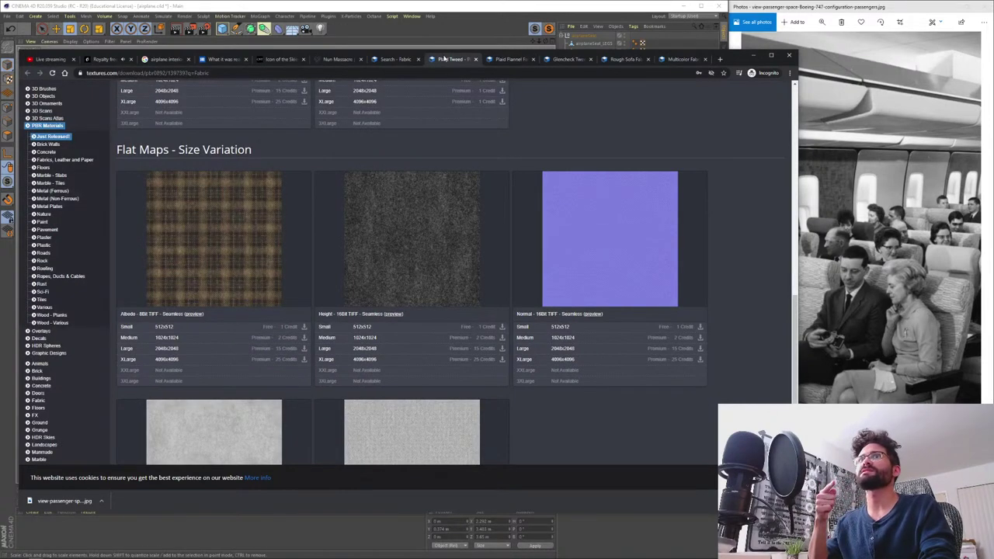
click(566, 60)
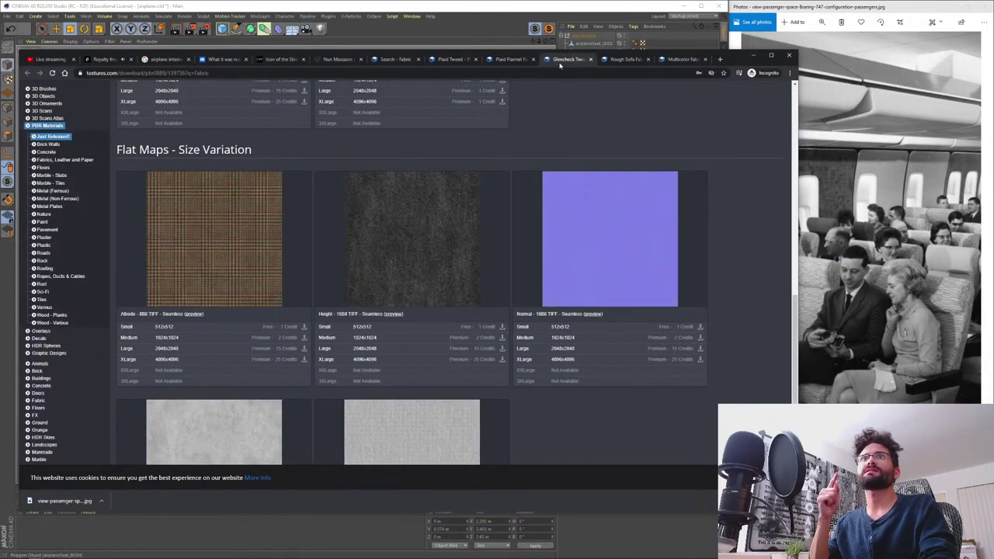
click(646, 65)
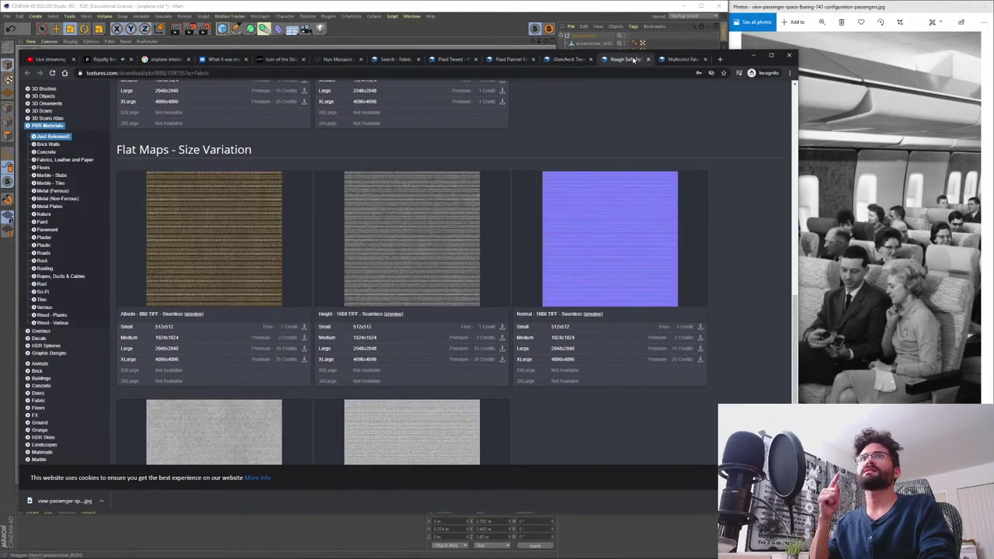
click(684, 60)
click(499, 61)
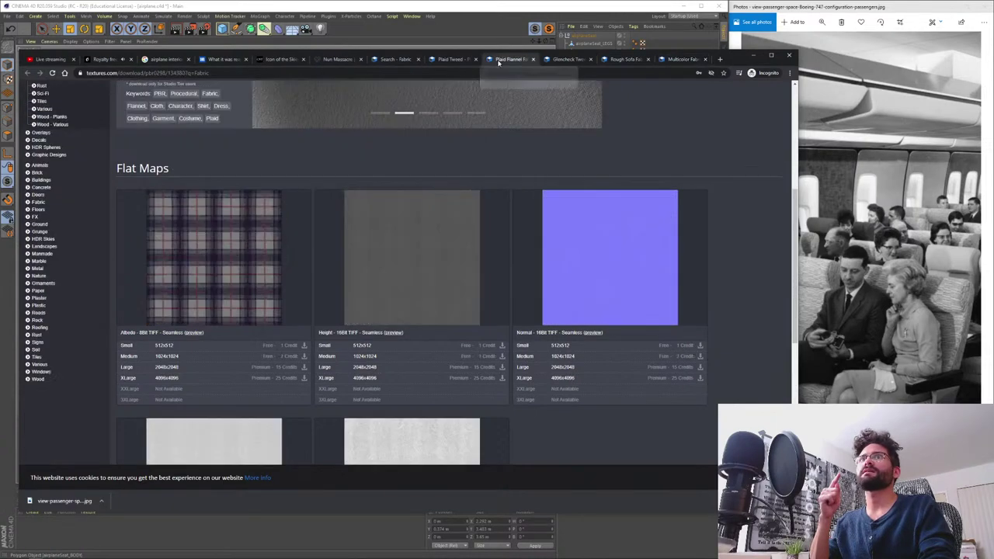
- Compare the Plaid Tweed flat maps directly with those of Plaid Flannel
click(449, 60)
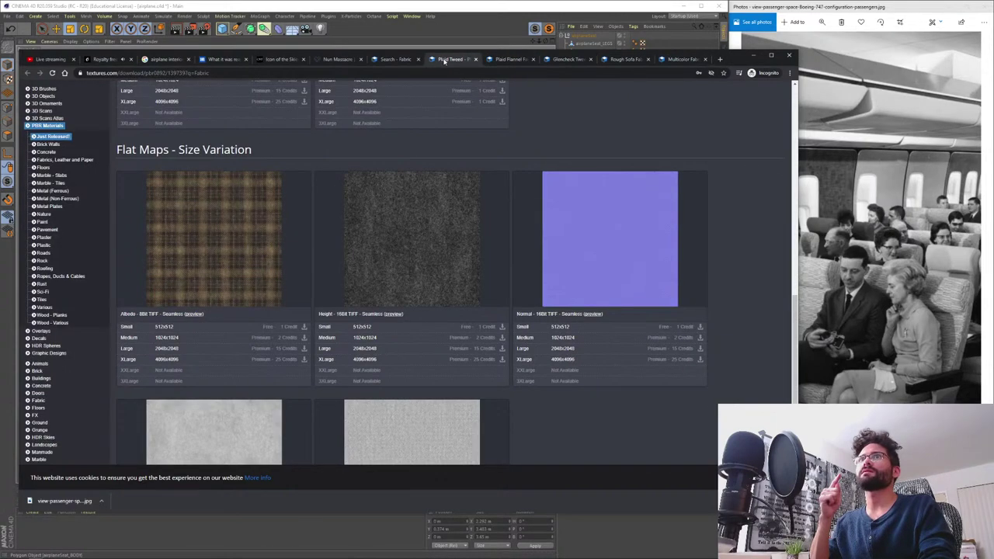
click(502, 62)
click(458, 62)
scroll(441, 198, down, 3)
scroll(442, 199, up, 3)
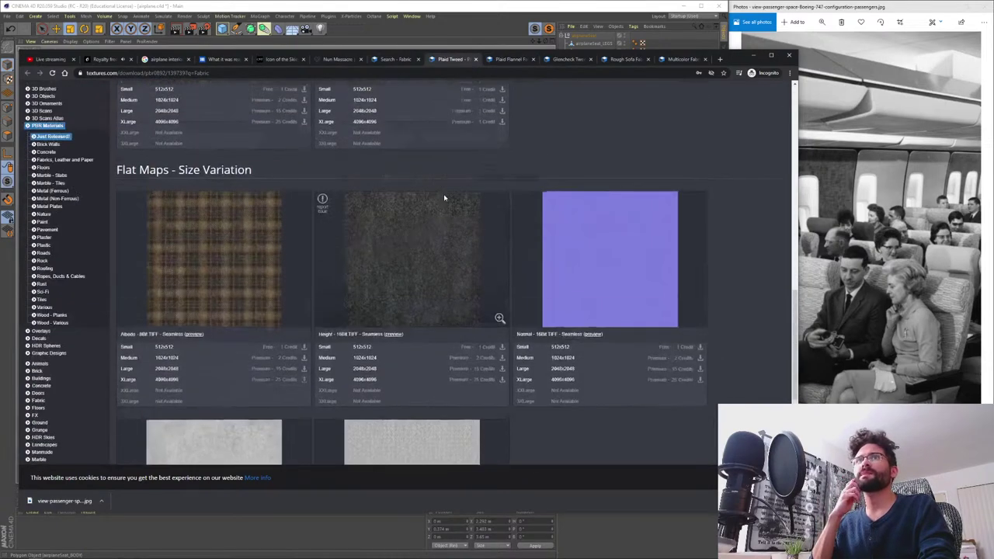
- Go through the Plaid Flannel, Glencheck Tweed and Rough Sofa Fabric pages again and examine the Multicolor Fabric size-variation maps
click(509, 60)
click(565, 60)
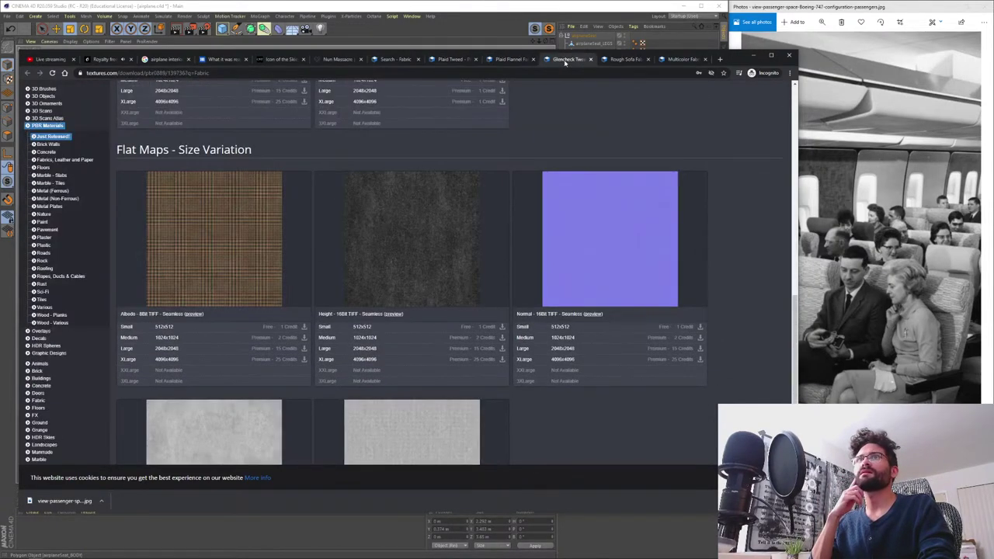
click(625, 60)
click(683, 59)
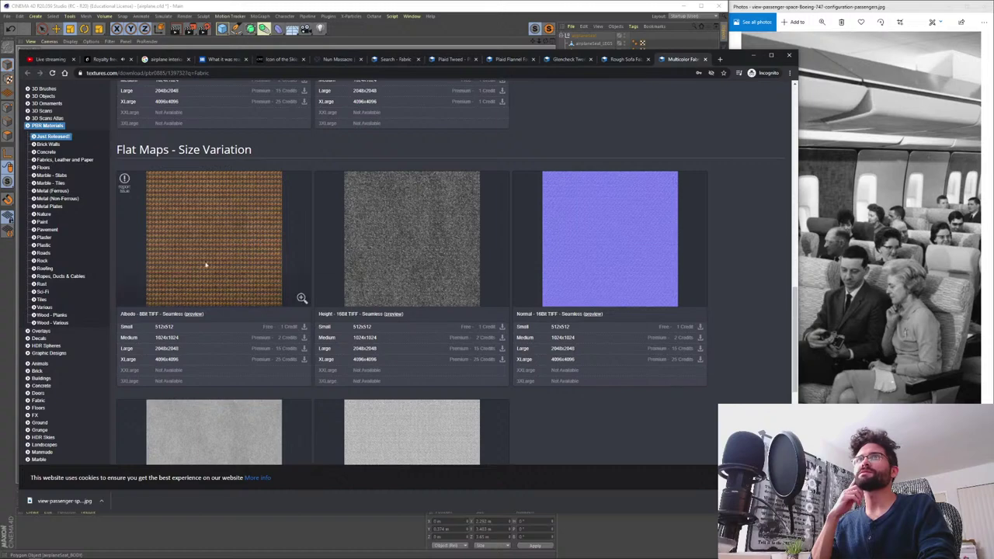
scroll(257, 270, down, 3)
scroll(257, 269, down, 2)
scroll(273, 277, up, 5)
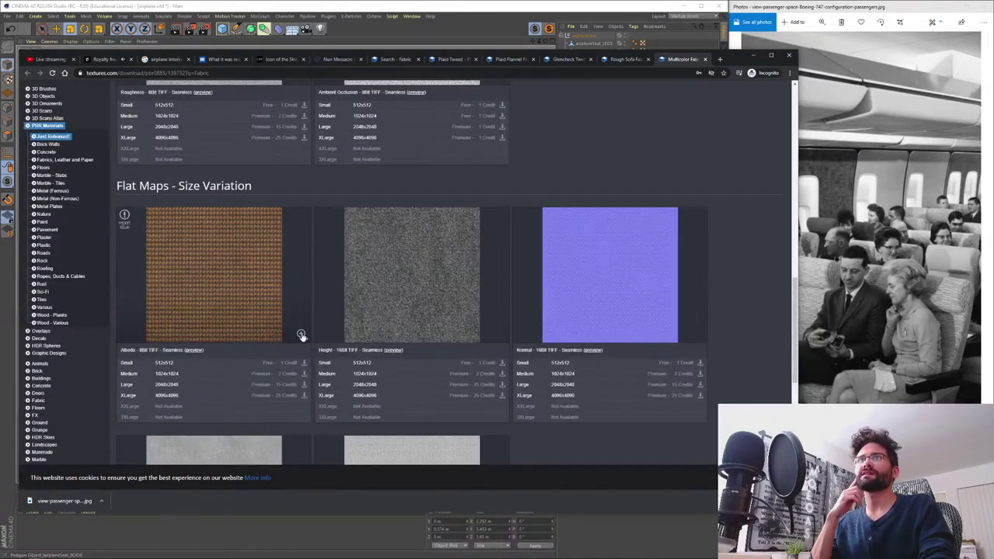
- Return to the Plaid Tweed page and log in to the textures.com account with the account e-mail and password
mouse_move(235, 292)
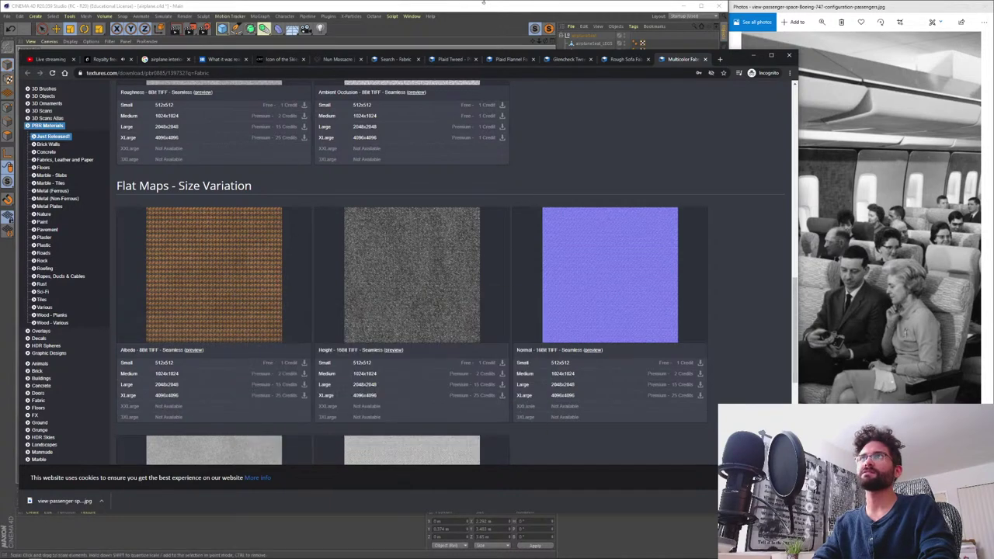
click(498, 62)
click(450, 60)
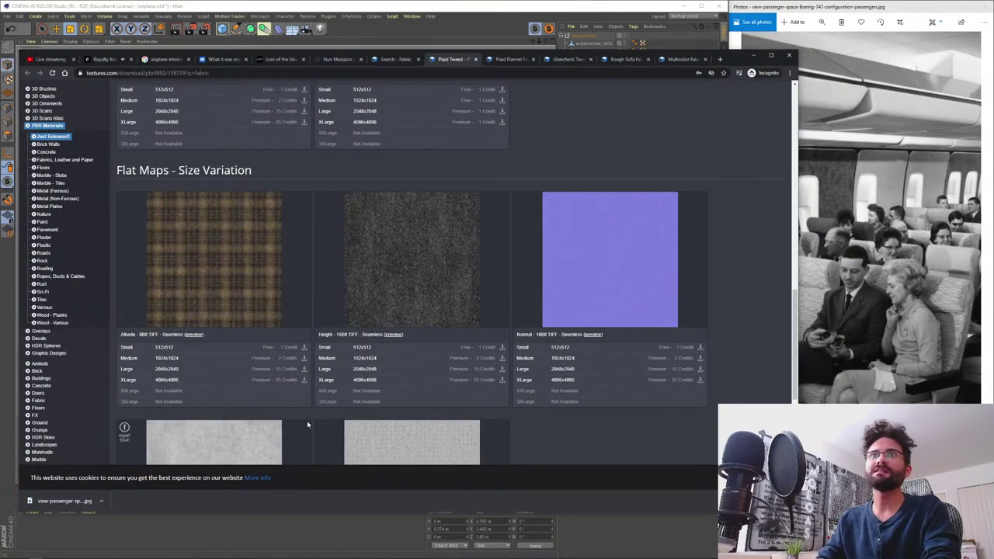
scroll(668, 189, up, 10)
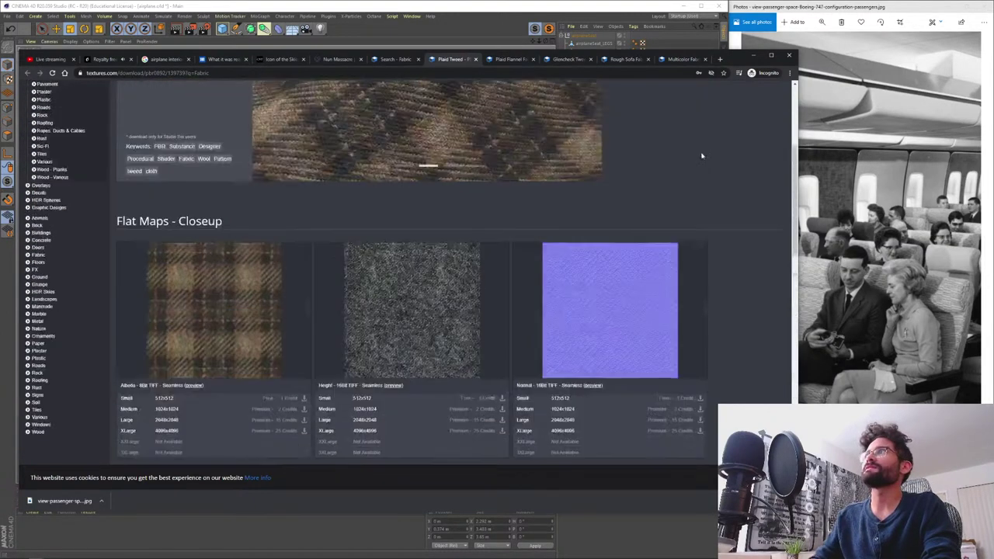
click(757, 90)
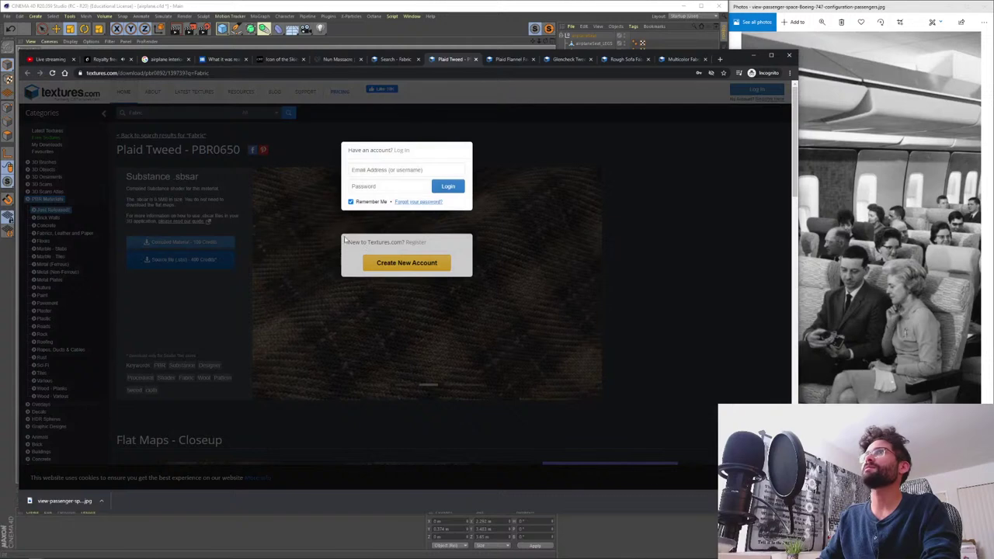
click(362, 170)
click(369, 185)
key(Return)
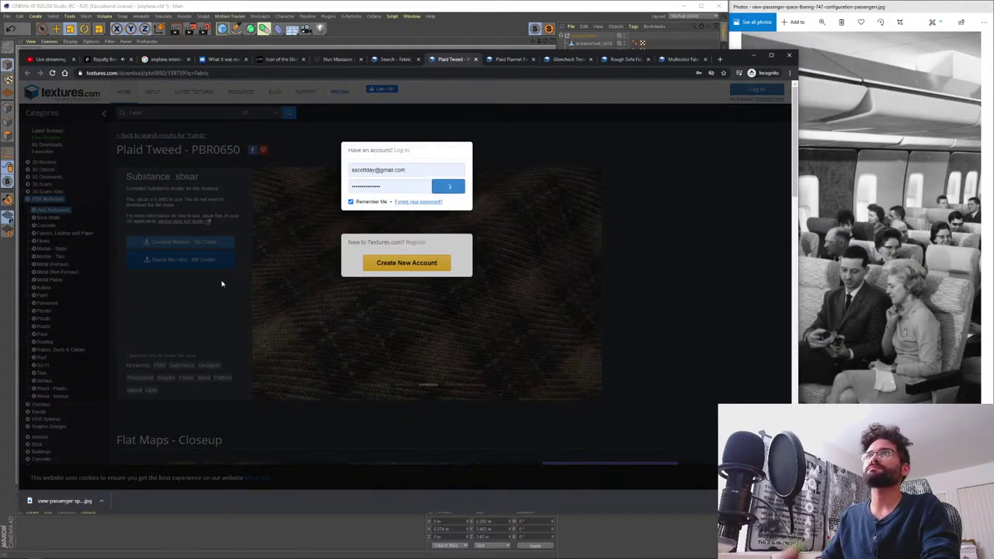
key(Return)
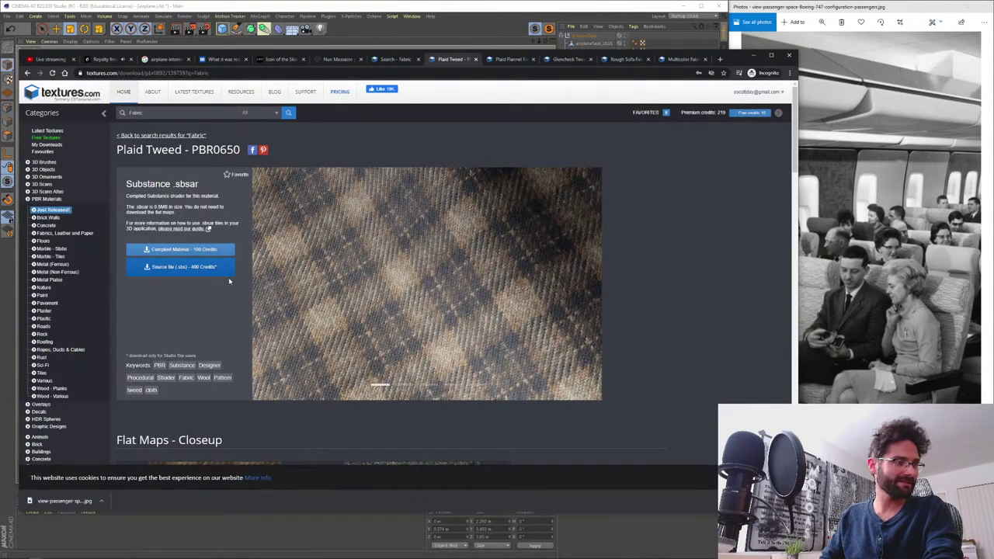
- Start downloading the Medium 1024x1024 Plaid Tweed size-variation albedo map and choose the spy game textures folder as its destination
scroll(411, 299, down, 4)
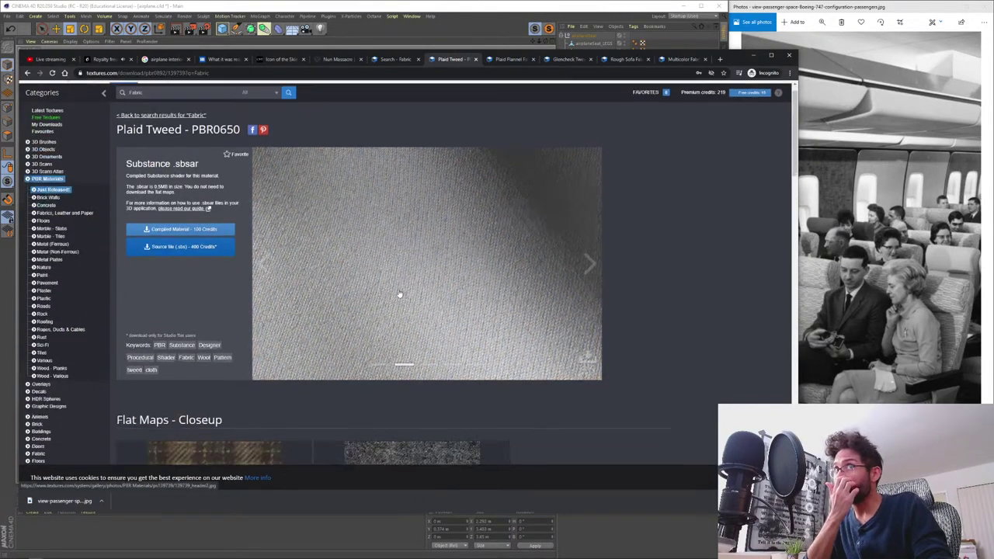
scroll(411, 299, down, 10)
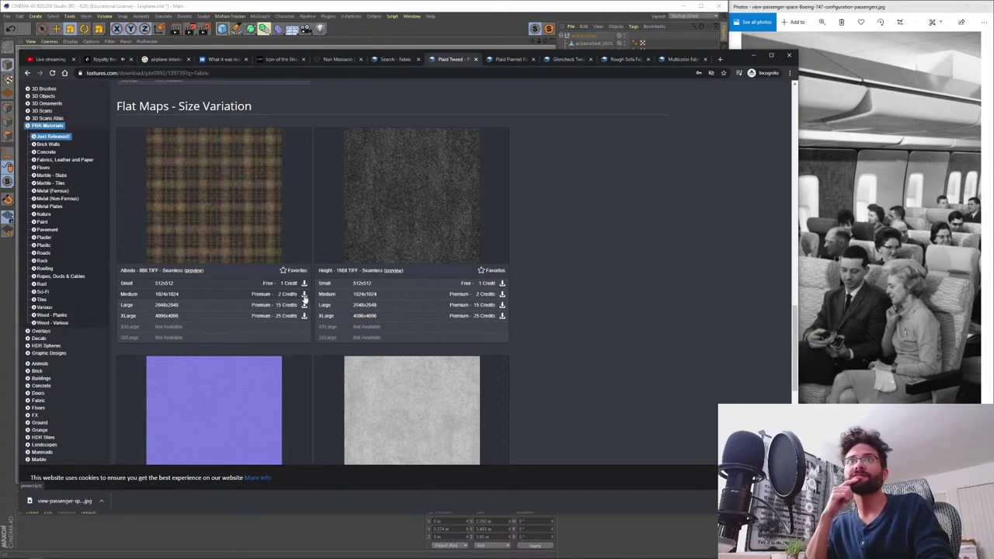
click(303, 296)
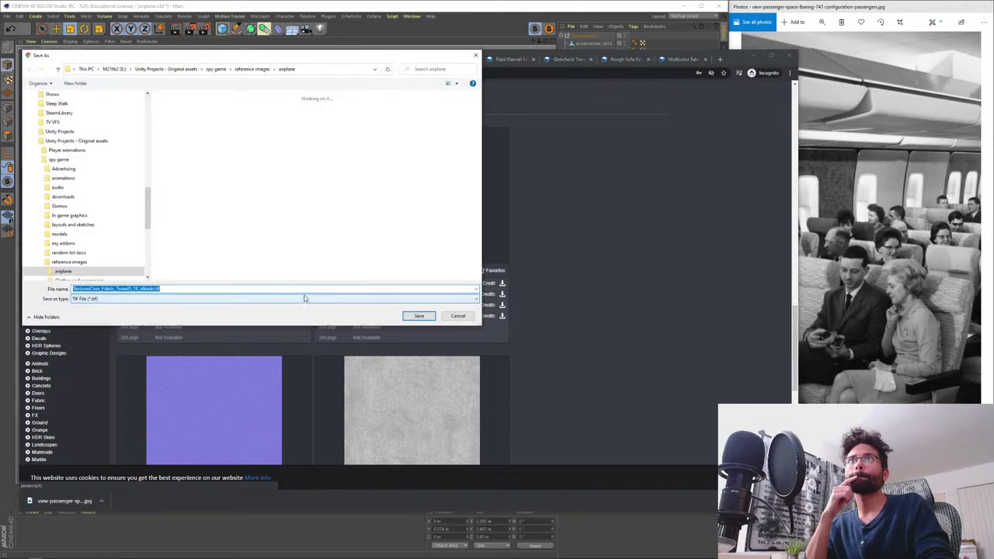
click(217, 69)
click(189, 206)
double_click(189, 206)
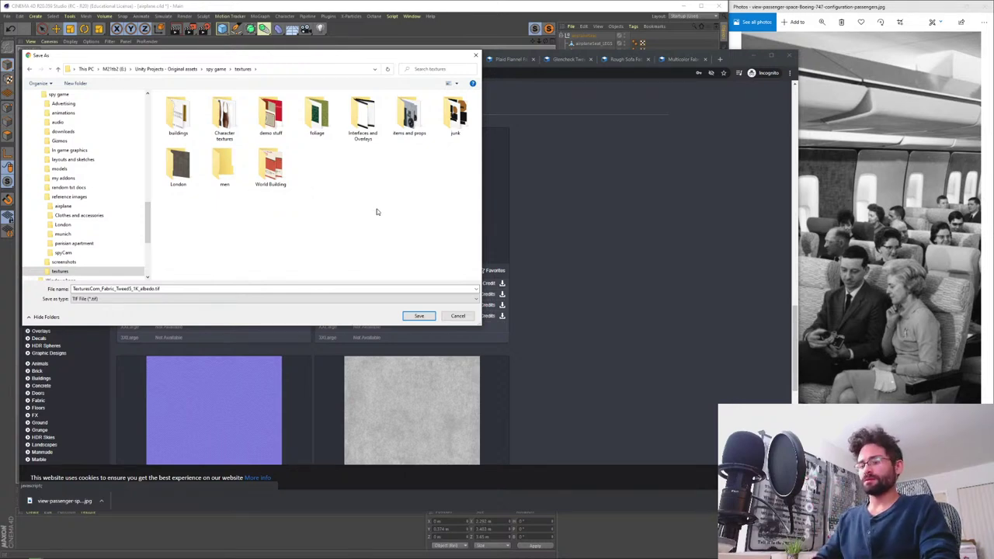
- Create a folder named airplane inside textures and save the tweed albedo TIFF in it
key(ctrl+shift+n)
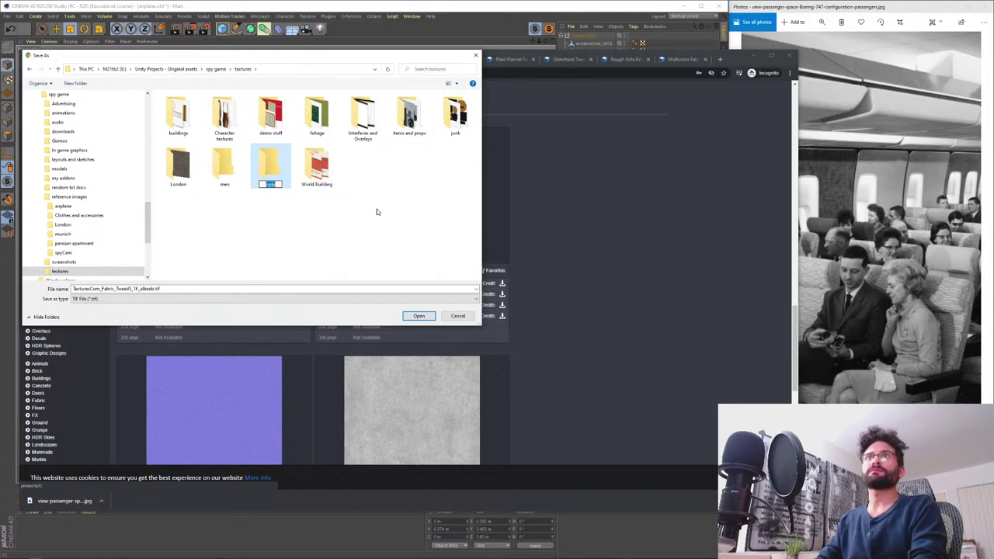
text(airplane)
key(Return)
key(Return)
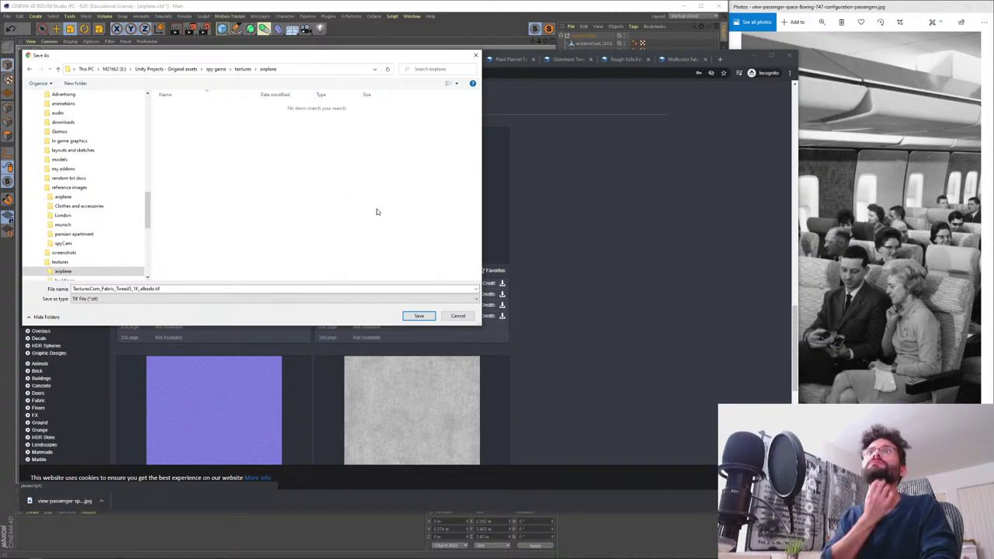
click(412, 317)
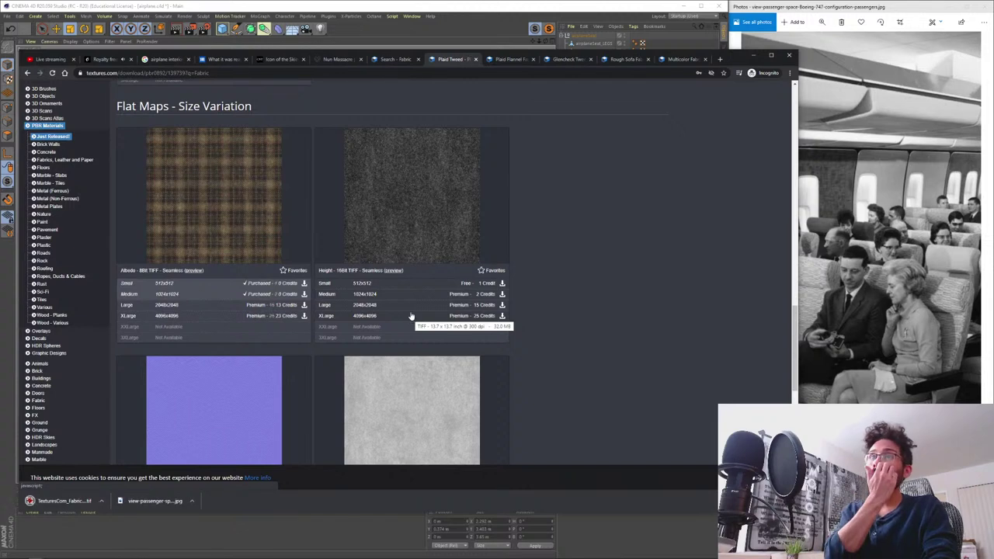
- Download the Medium 1024x1024 Plaid Flannel albedo map into the same airplane textures folder
key(ctrl+Tab)
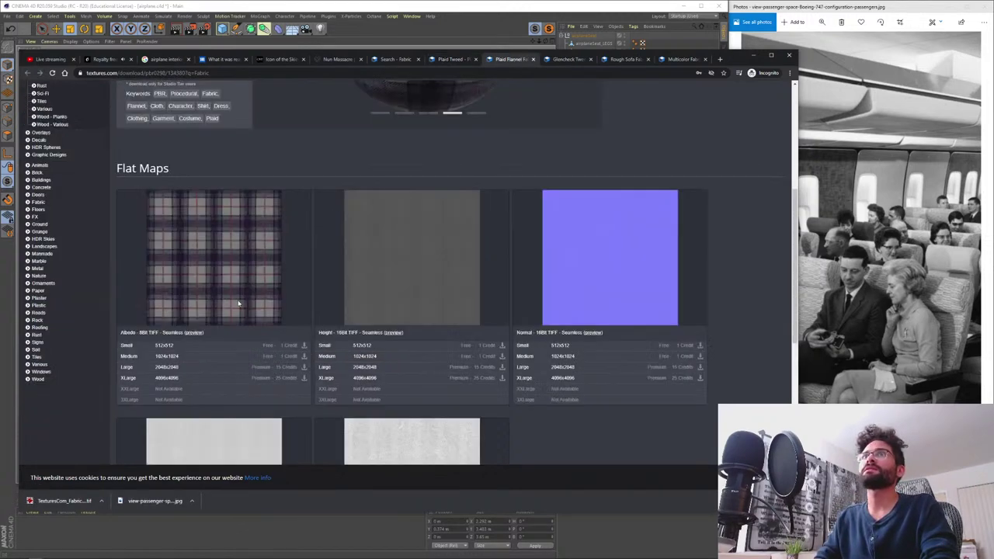
click(303, 356)
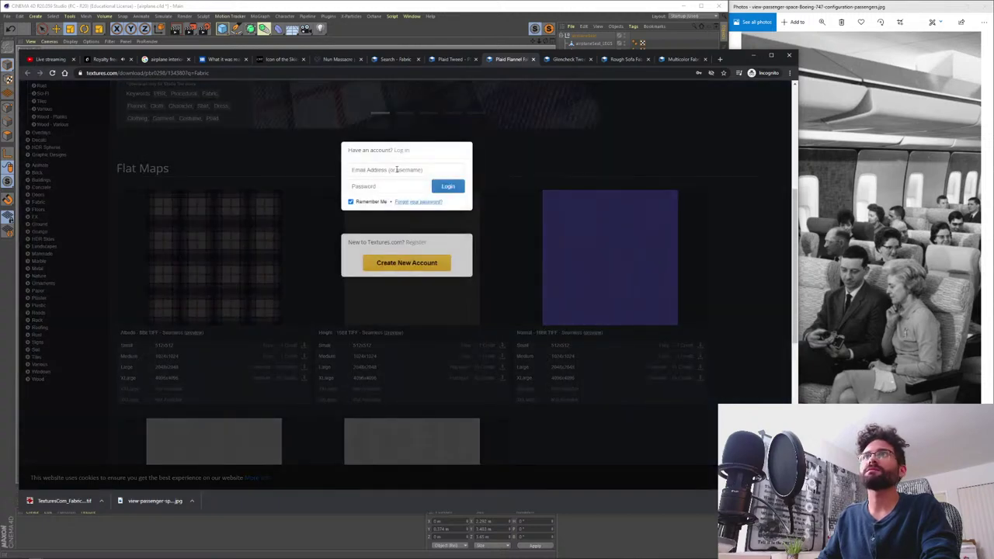
click(568, 162)
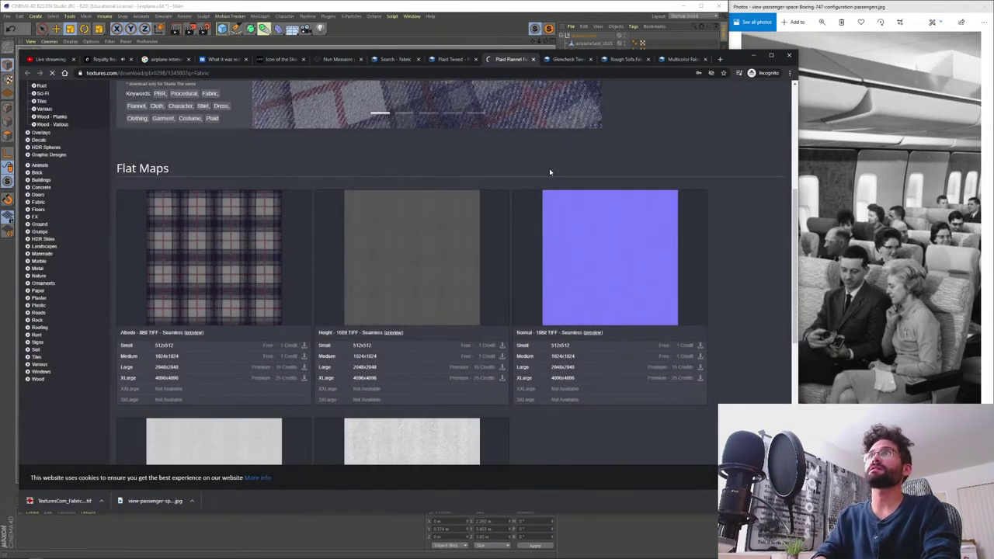
scroll(296, 299, down, 6)
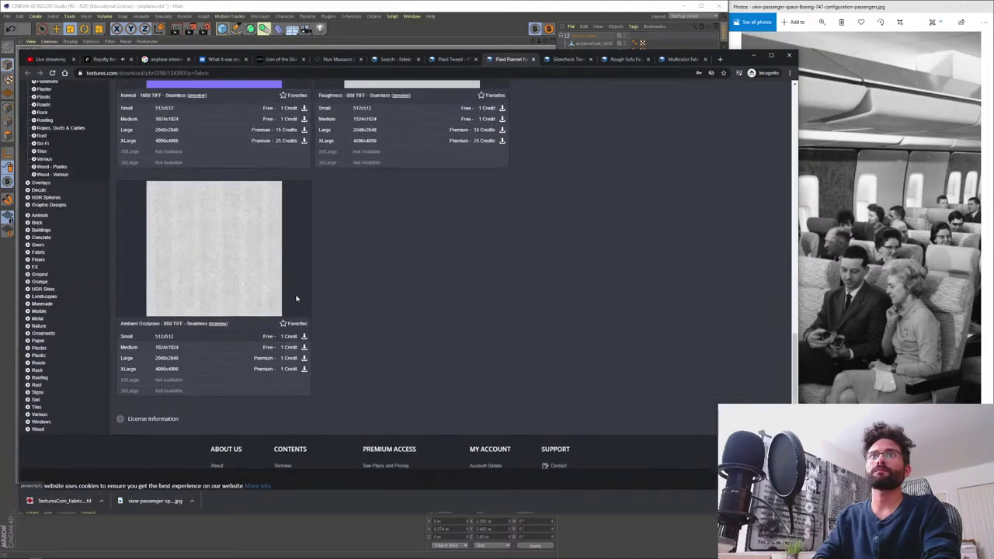
scroll(296, 303, up, 5)
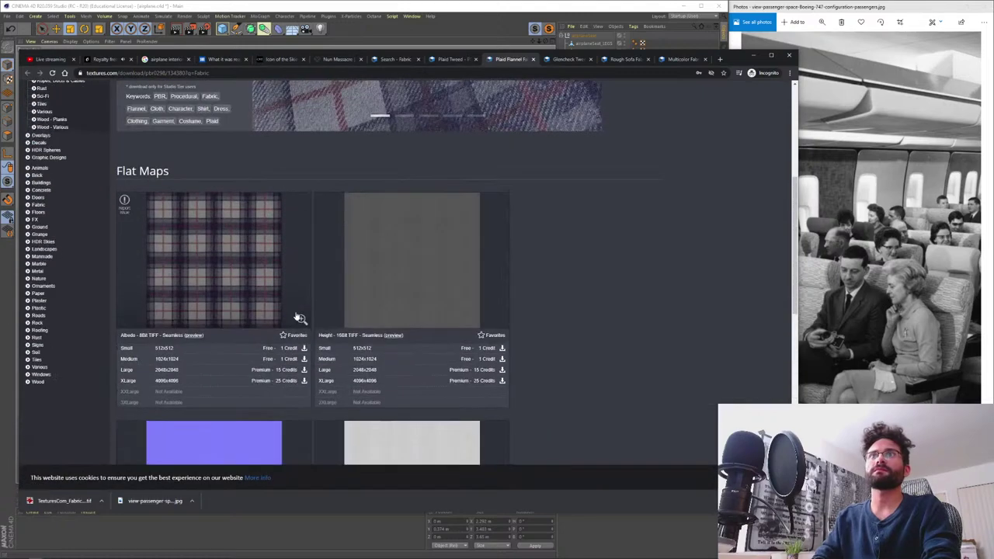
click(287, 358)
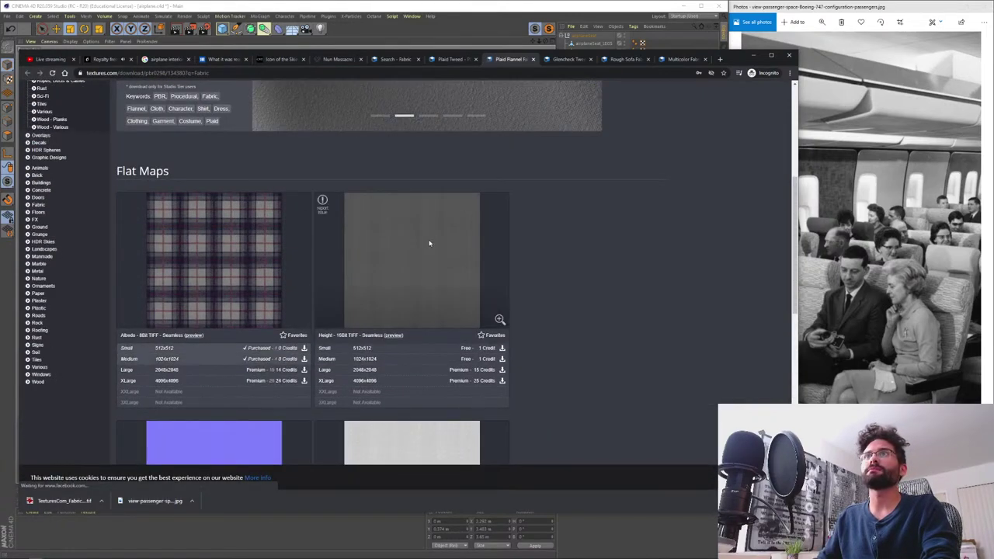
key(Return)
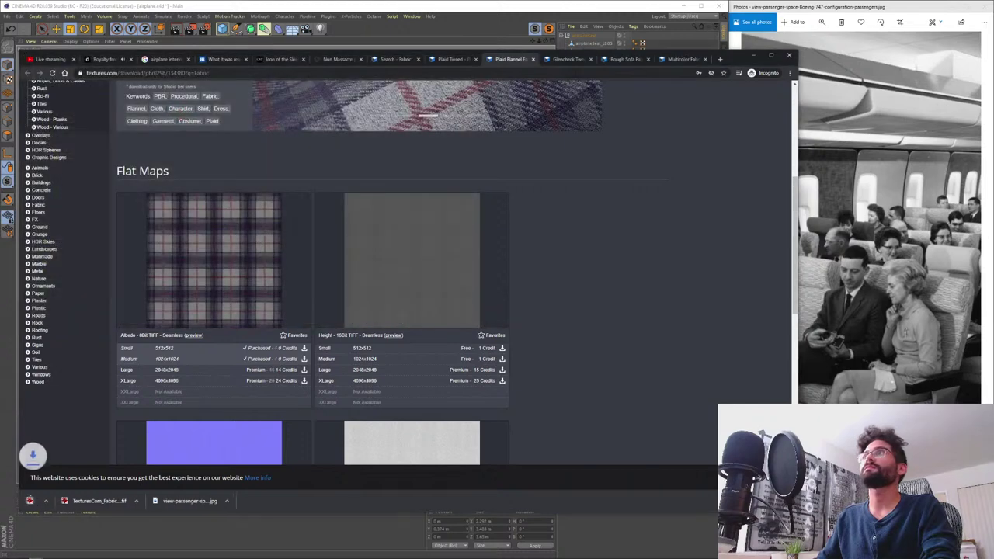
- Switch to File Explorer, open the airplane folder under spy game textures and move its window away from the Cinema 4D material area
key(alt+Tab)
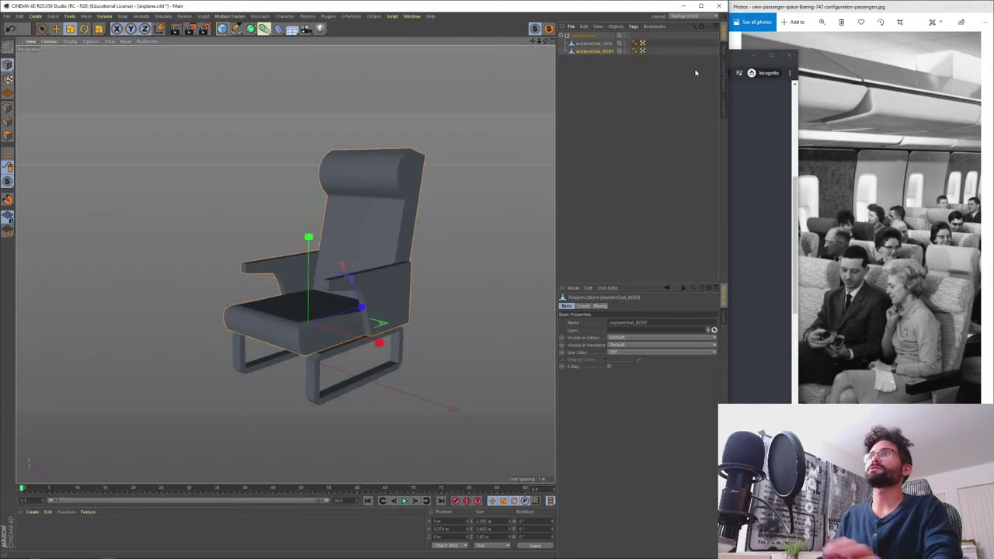
key(alt+Tab)
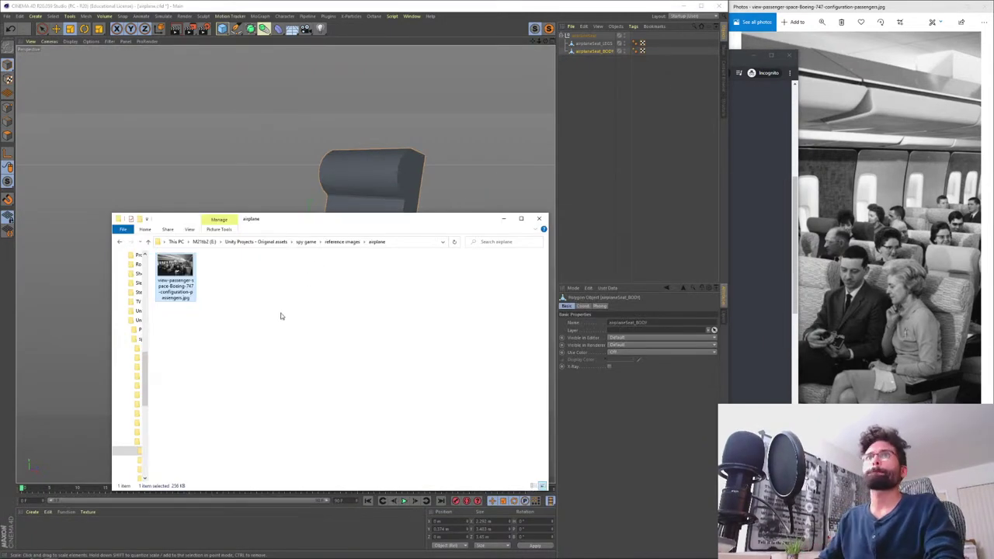
click(305, 243)
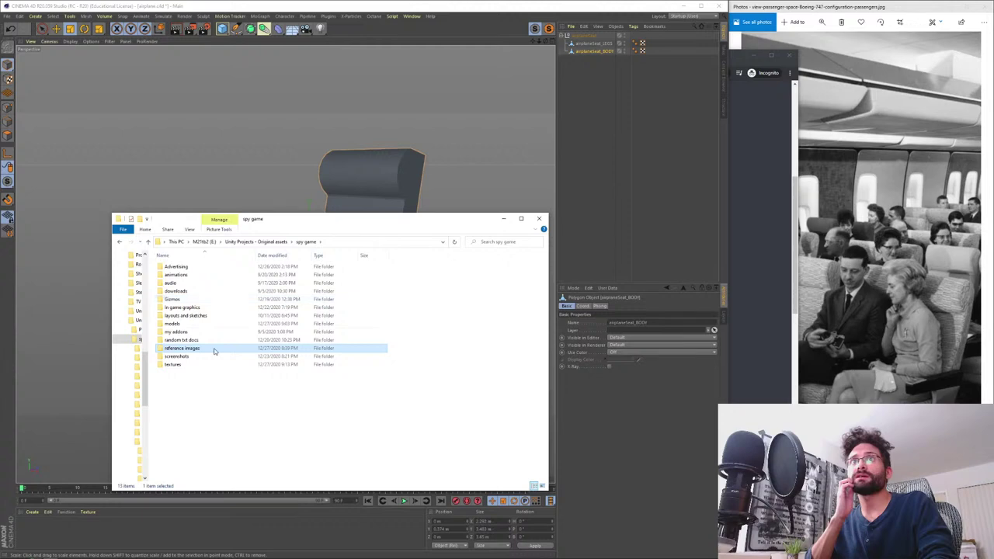
double_click(172, 365)
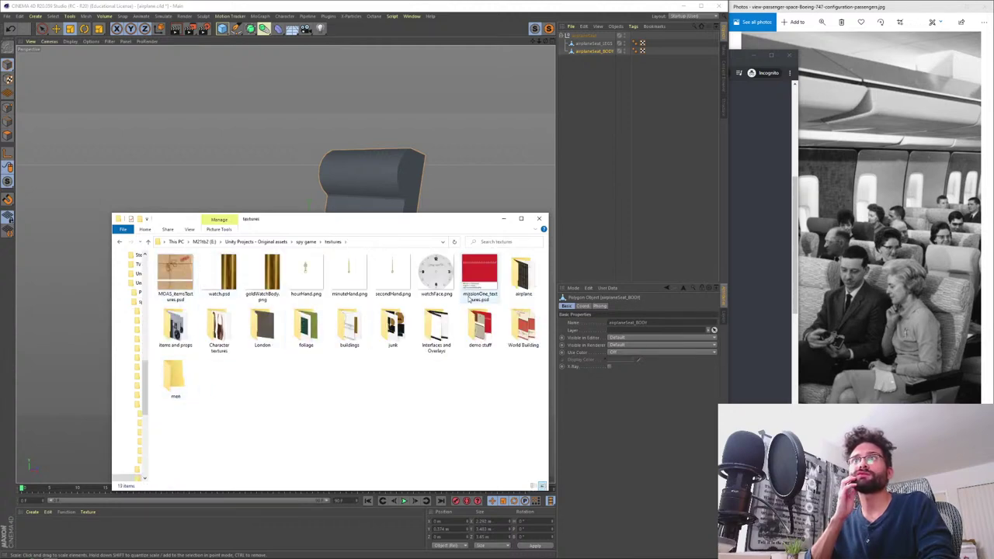
double_click(522, 273)
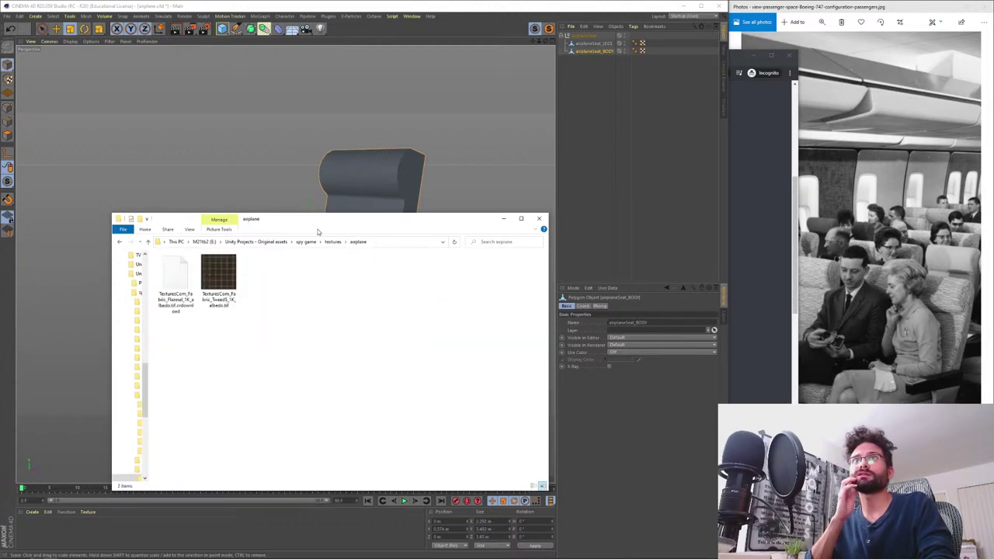
drag(318, 231, 522, 227)
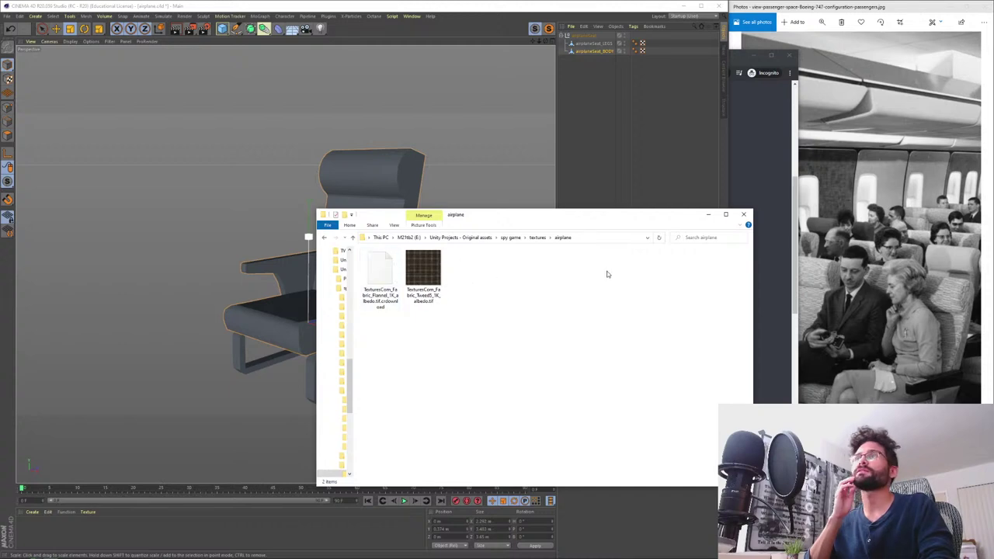
- Check the Plaid Flannel download in the browser and return to the airplane textures folder in File Explorer
key(alt+Tab)
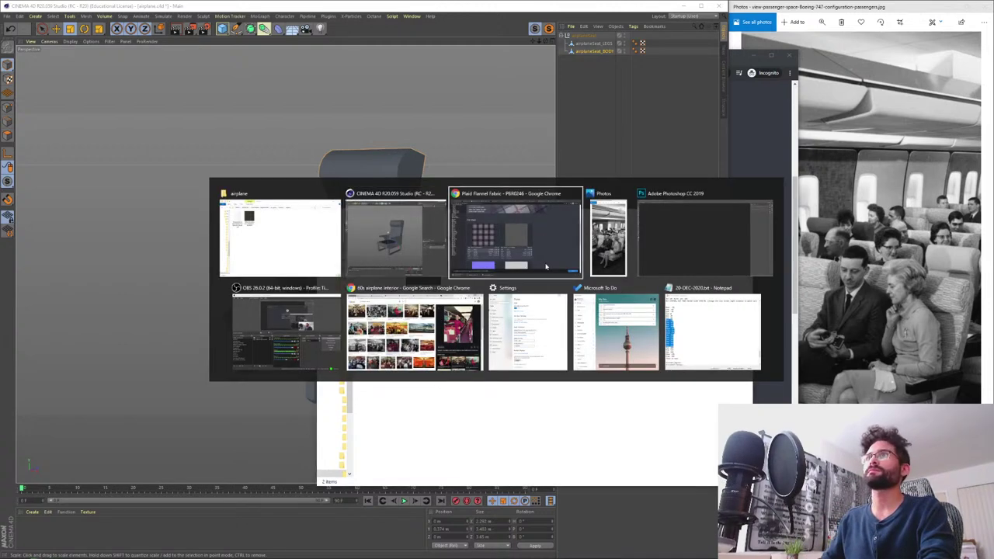
click(568, 231)
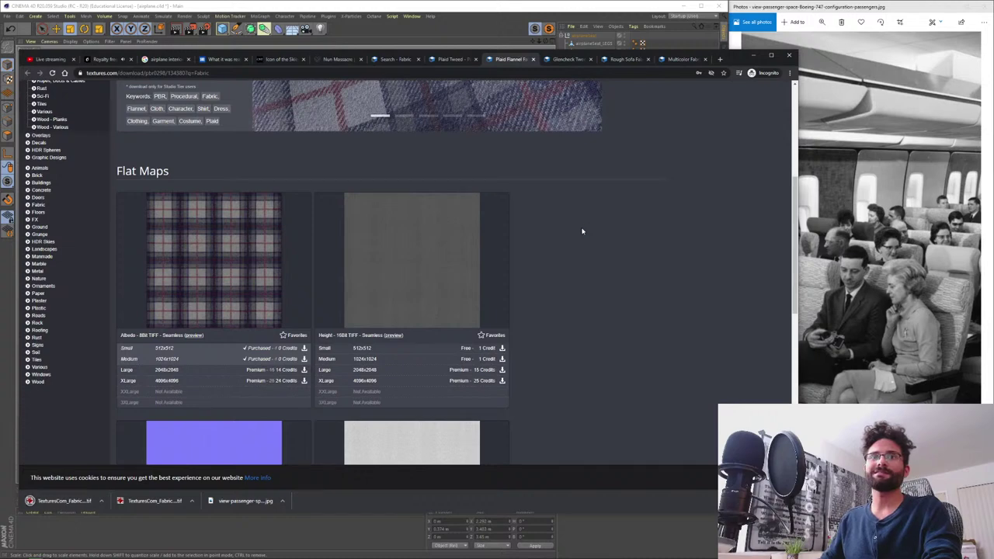
key(alt+Tab)
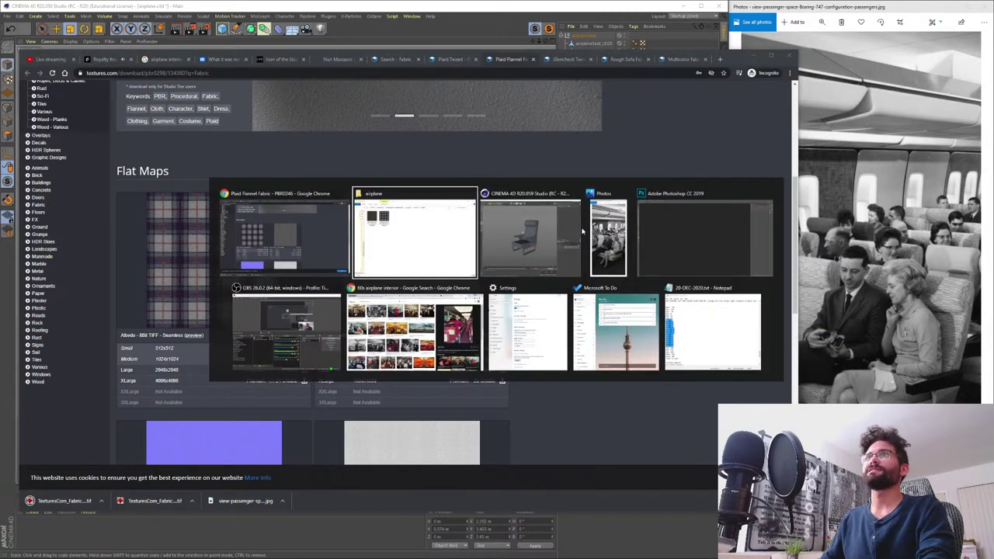
key(alt+Tab)
key(alt+Tab)
key(alt+Tab)
key(alt+Tab)
key(alt+shift+Tab)
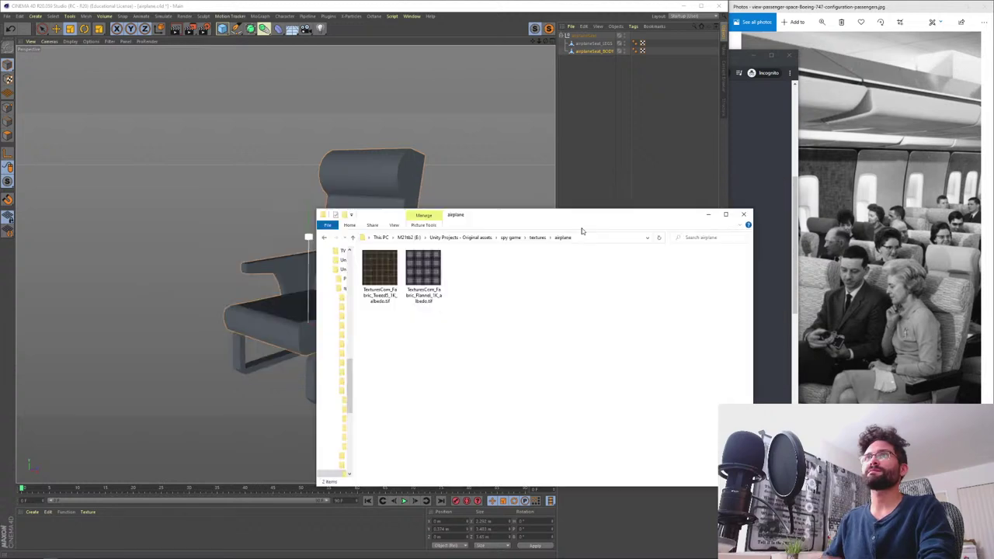
- Import both fabric TIFFs as Cinema 4D materials without copying them to the project location, and apply the tweed material to the seat body
drag(505, 344, 380, 270)
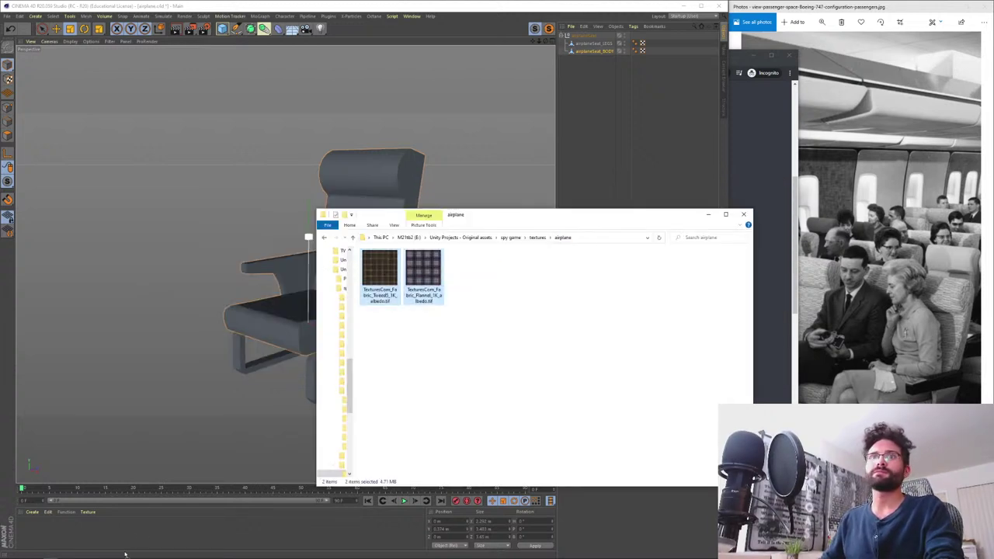
drag(117, 537, 125, 539)
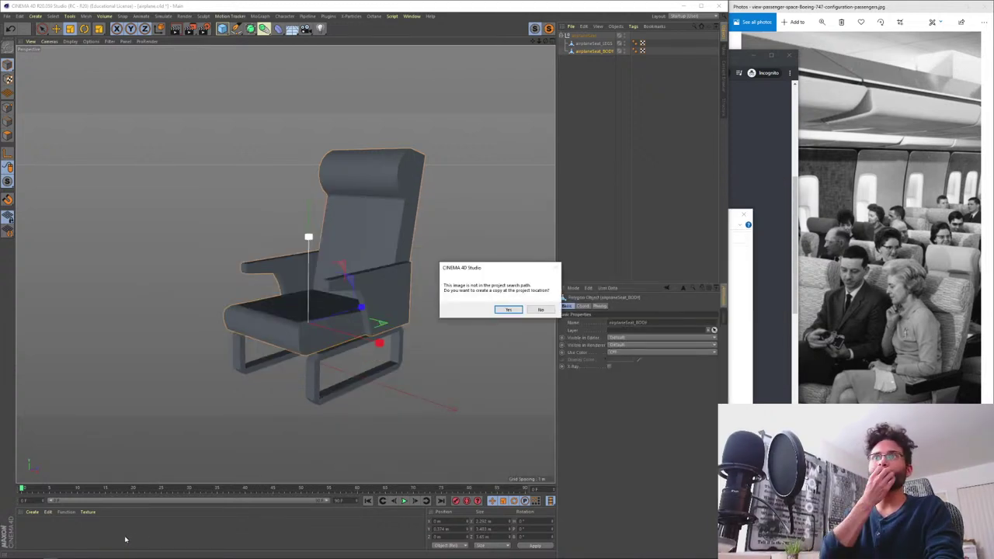
click(541, 310)
click(541, 310)
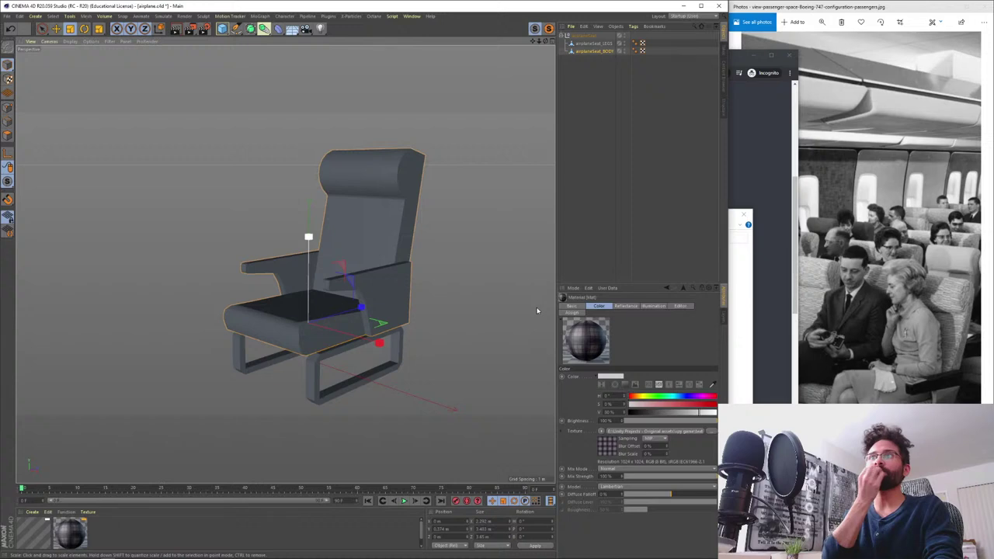
click(94, 544)
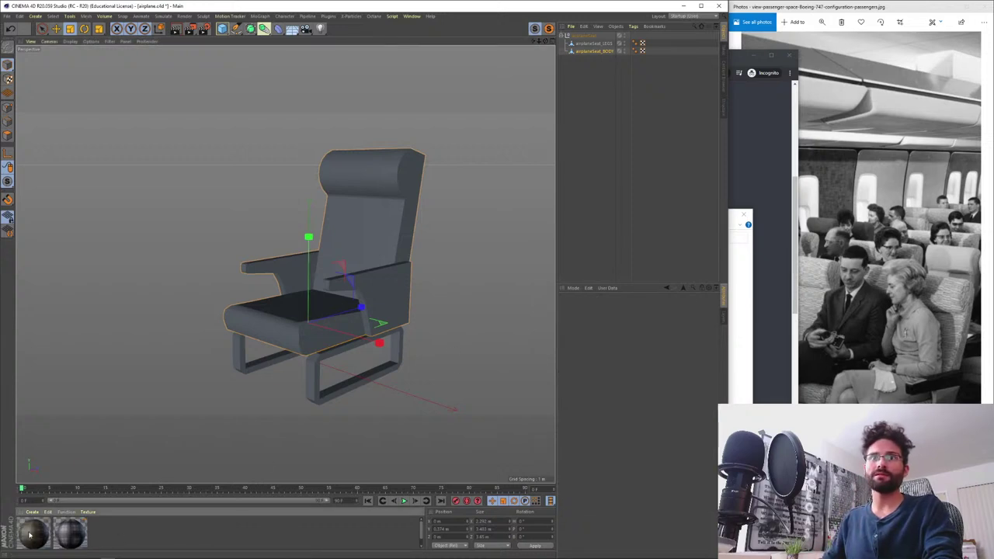
drag(29, 534, 285, 320)
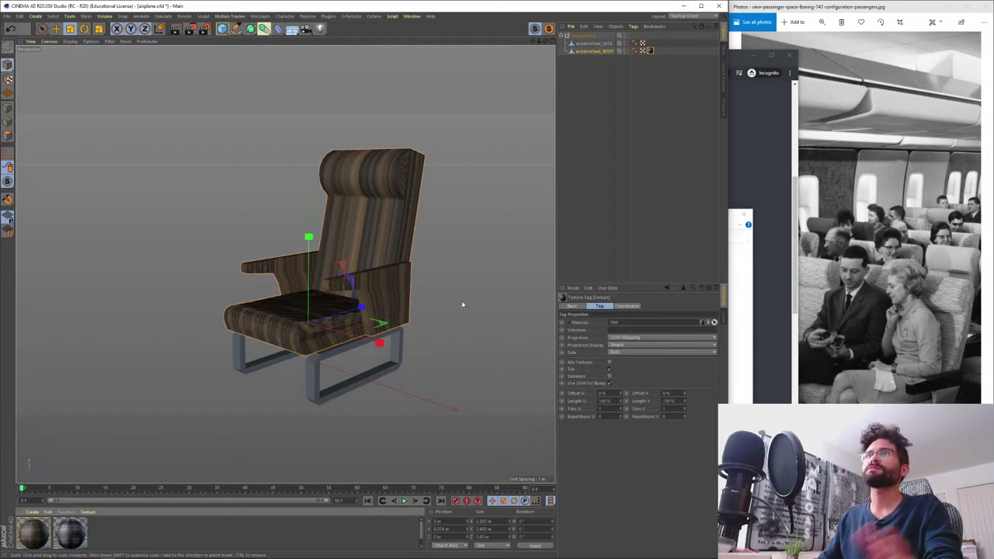
- Switch to the BP - UV Edit layout with the seat body in model mode
click(6, 136)
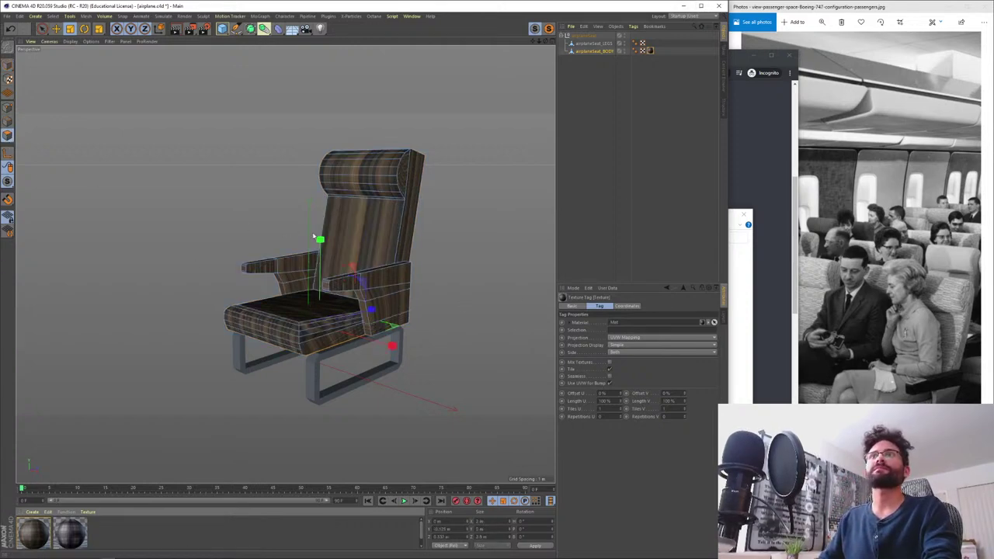
click(6, 64)
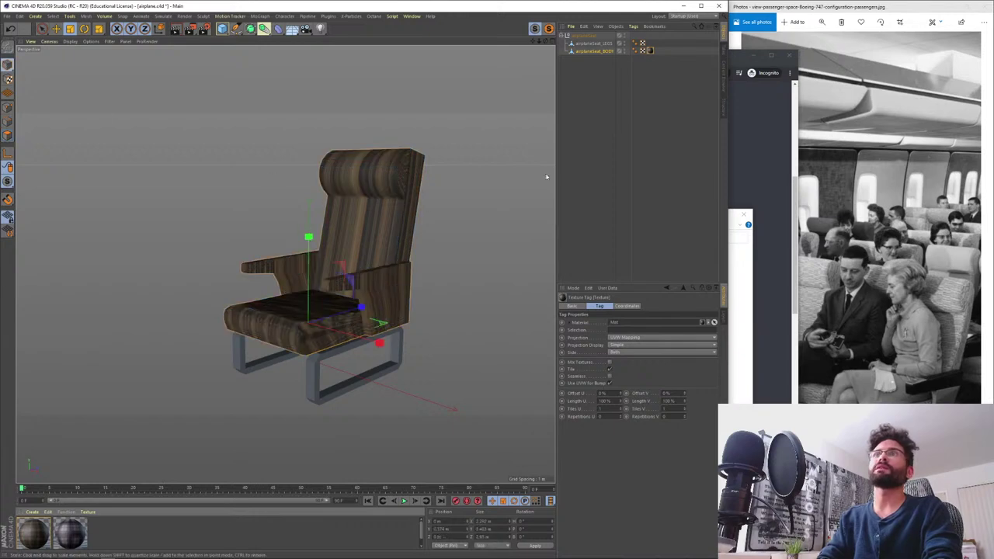
click(683, 16)
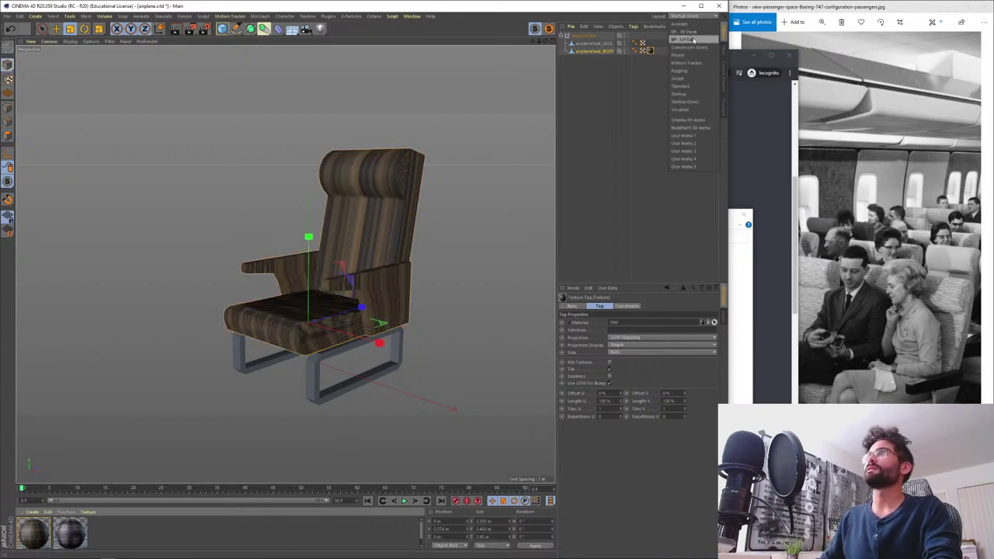
click(692, 38)
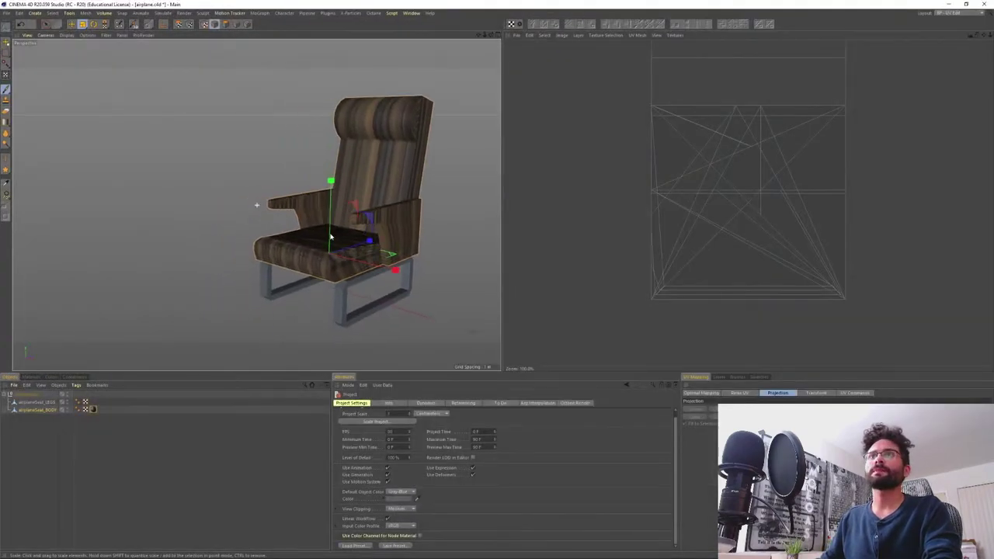
- Select all polygons of the seat body and unwrap them with Optimal (Cubic) mapping
alt+drag(330, 237, 268, 262)
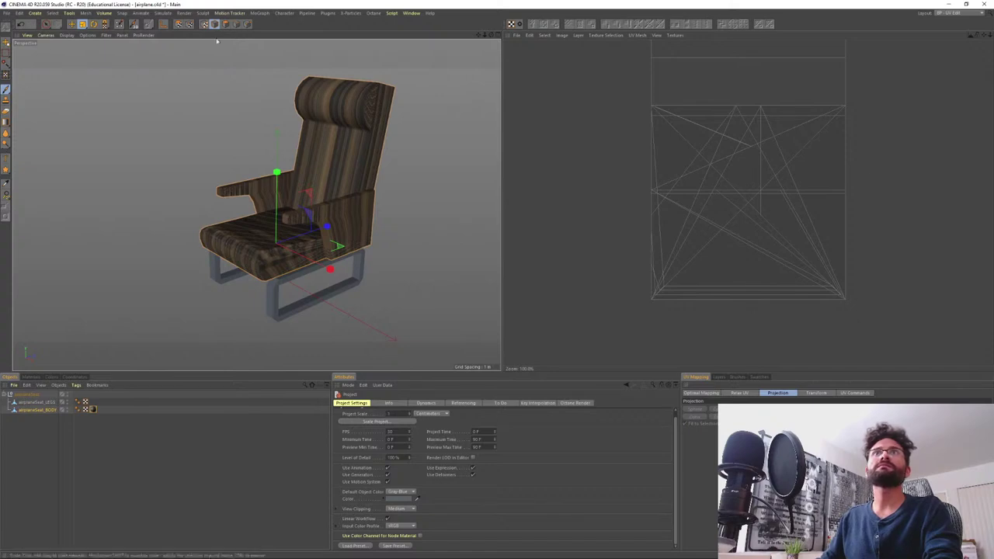
click(226, 25)
key(ctrl+a)
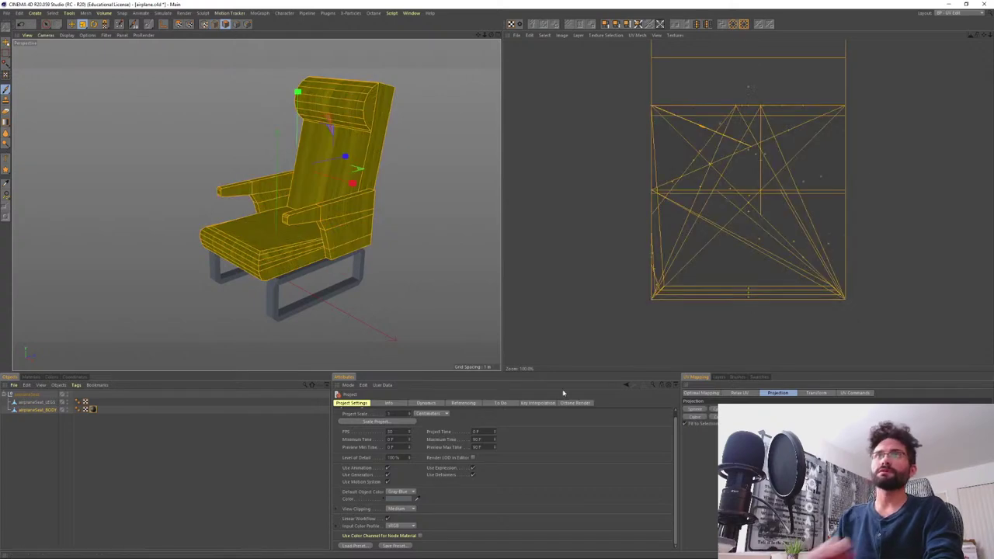
click(694, 394)
click(694, 447)
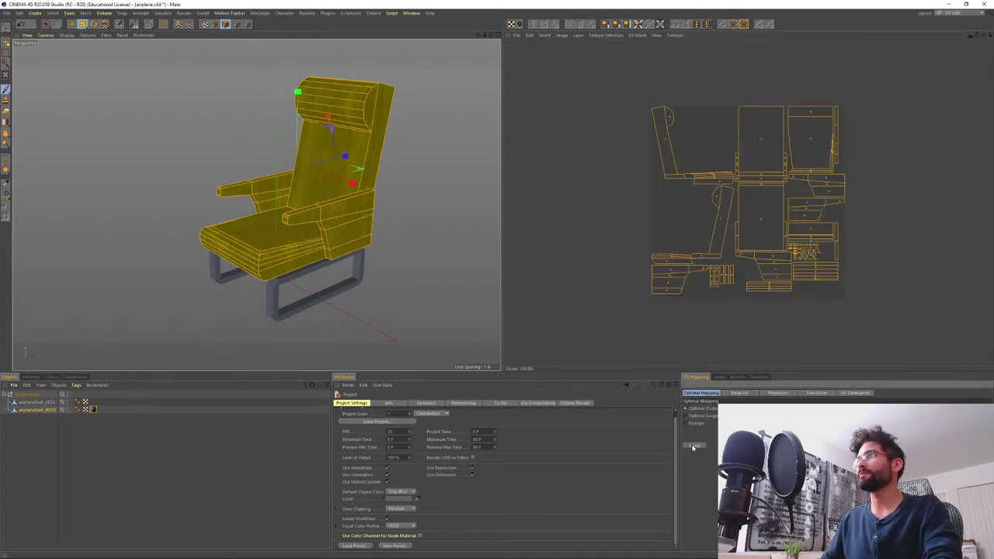
mouse_move(344, 228)
alt+mouse_down()
mouse_move(365, 213)
mouse_move(347, 215)
alt+mouse_up()
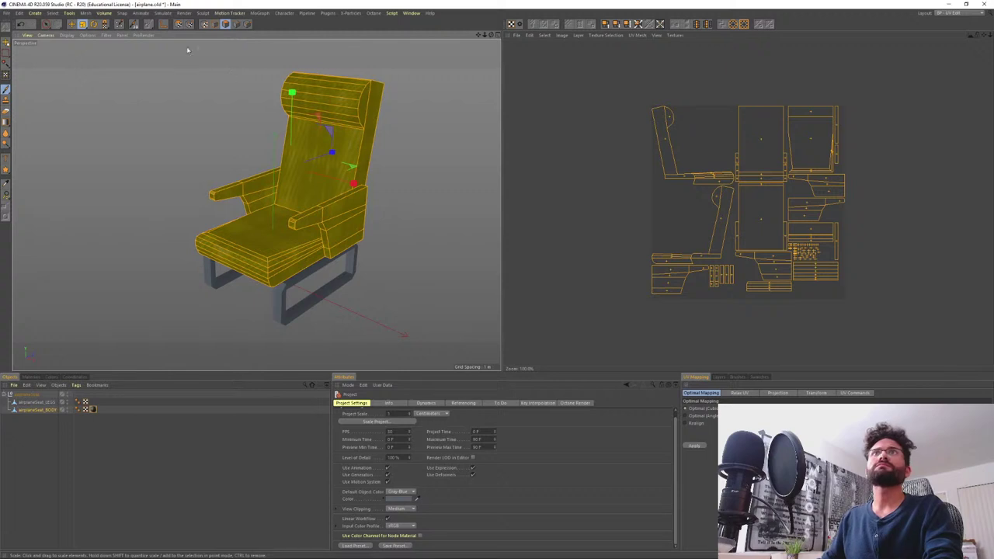
- Return the seat body to model mode and load the tweed material for painting so its texture shows behind the UVs
click(214, 24)
alt+drag(251, 173, 273, 240)
alt+middle_drag(273, 240, 281, 271)
alt+drag(281, 271, 271, 289)
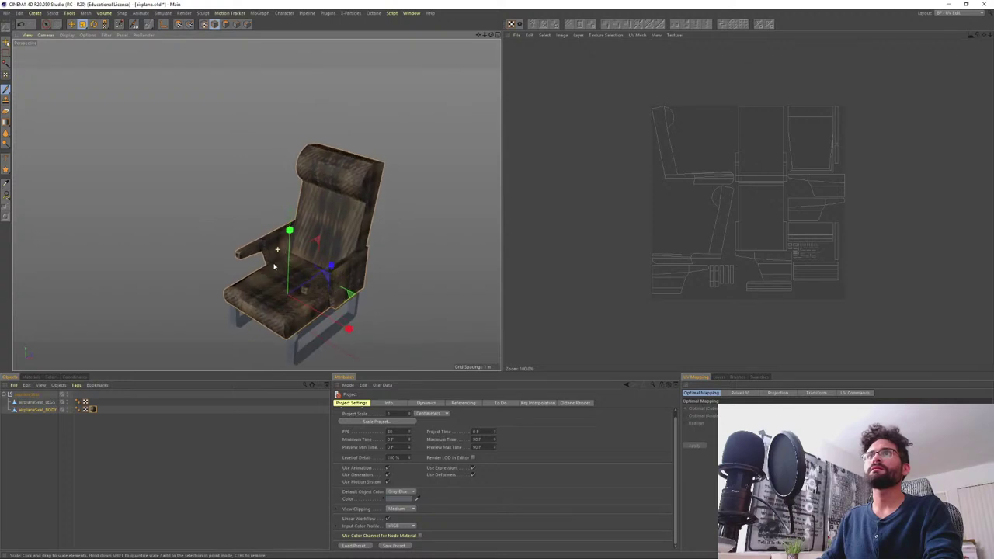
click(31, 377)
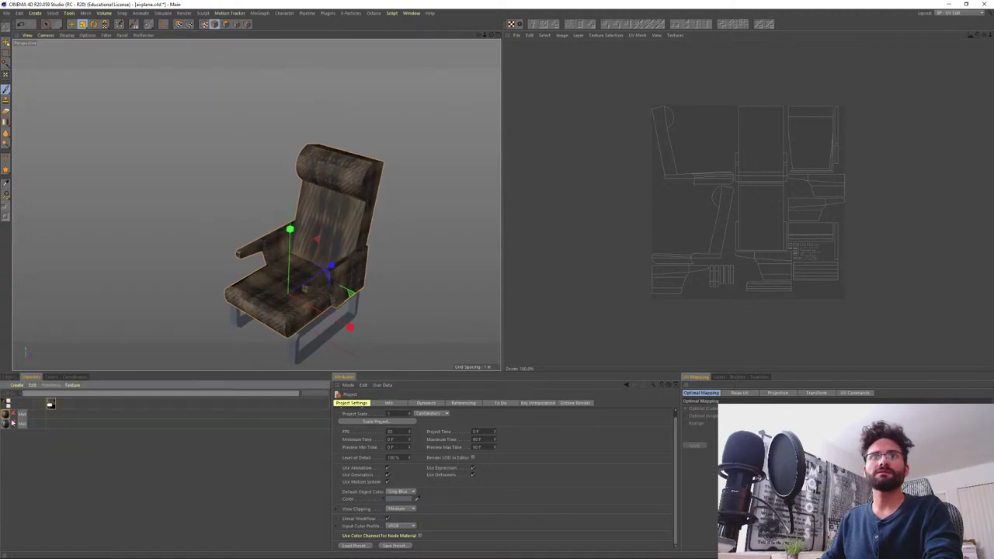
click(14, 414)
mouse_move(249, 303)
alt+mouse_down()
mouse_move(261, 282)
mouse_move(294, 275)
mouse_move(273, 292)
alt+mouse_up()
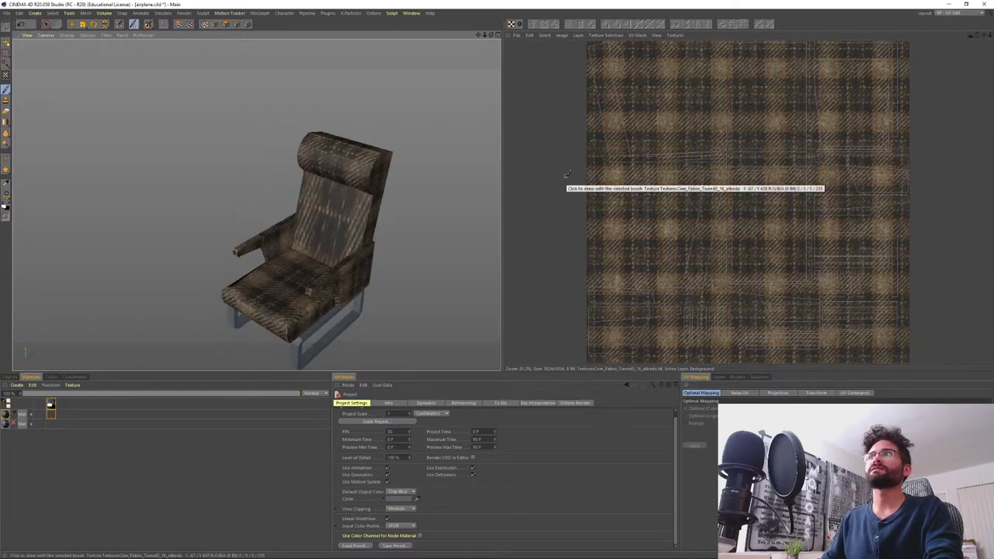
- Scale up all of the seat body's UV polygons so the plaid repeats more finely, then inspect the pattern on the seat
click(226, 24)
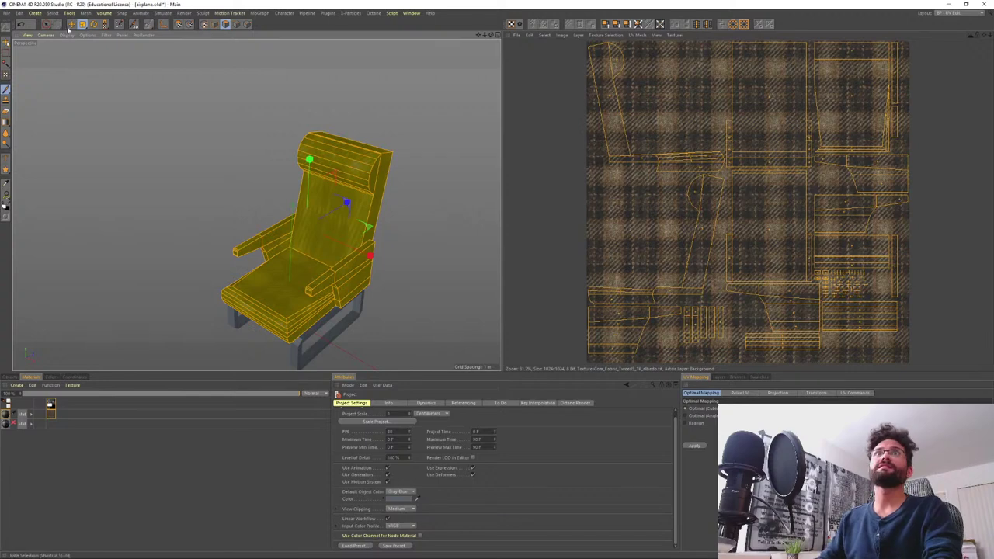
click(82, 25)
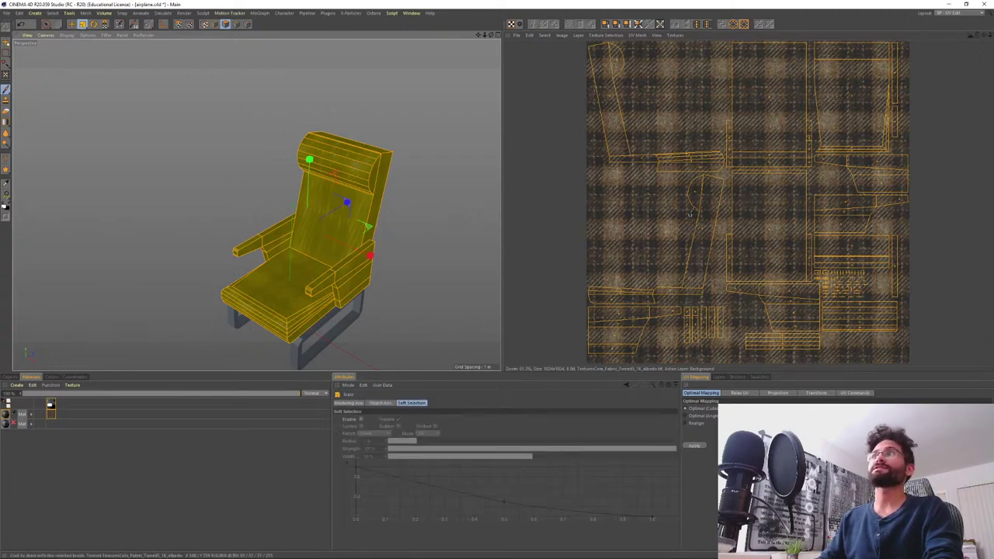
click(178, 24)
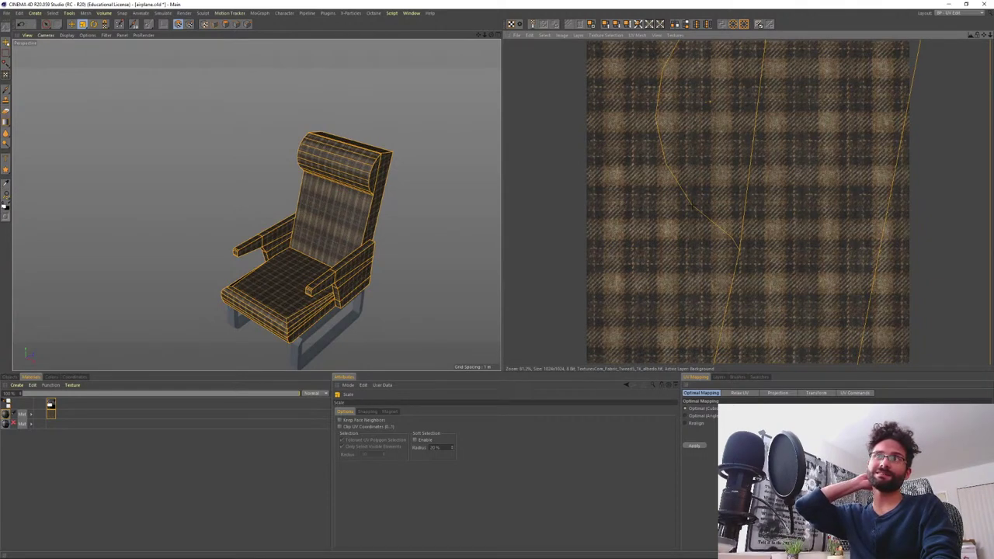
click(955, 14)
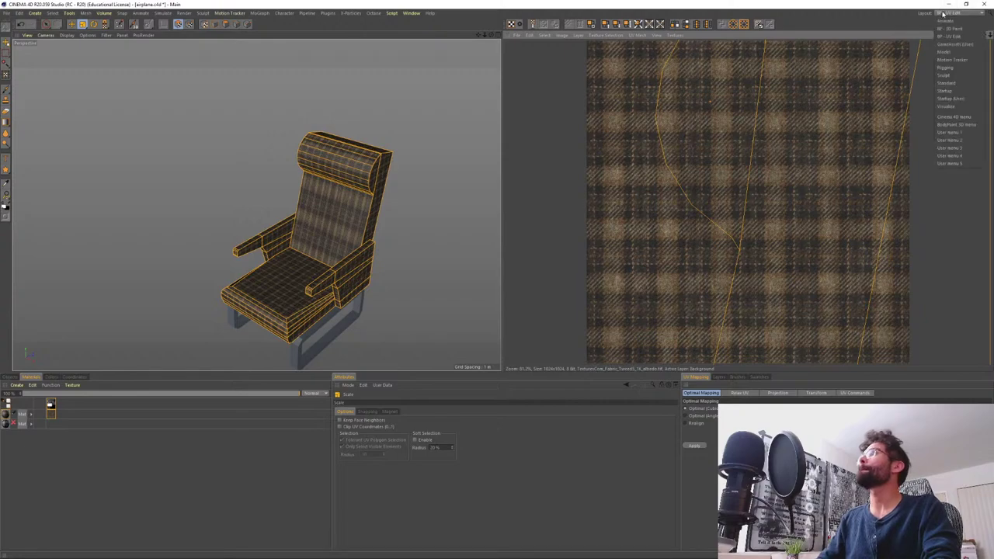
click(950, 37)
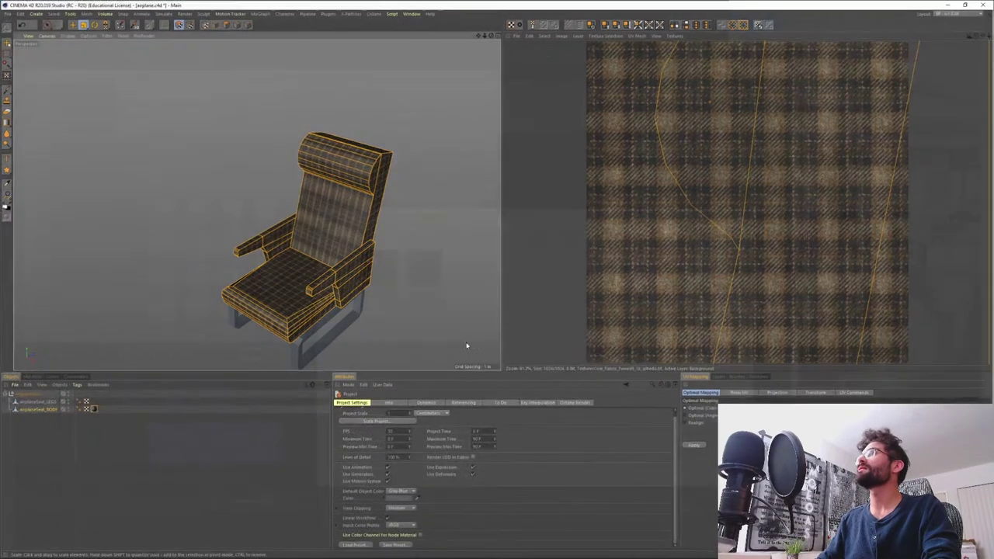
alt+drag(257, 275, 309, 253)
alt+right_drag(304, 286, 319, 220)
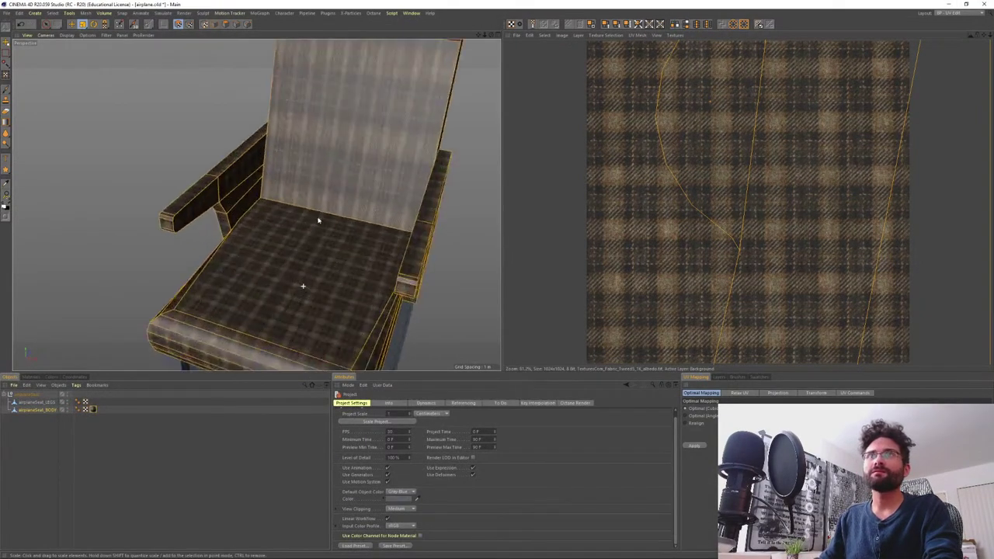
alt+drag(257, 205, 342, 202)
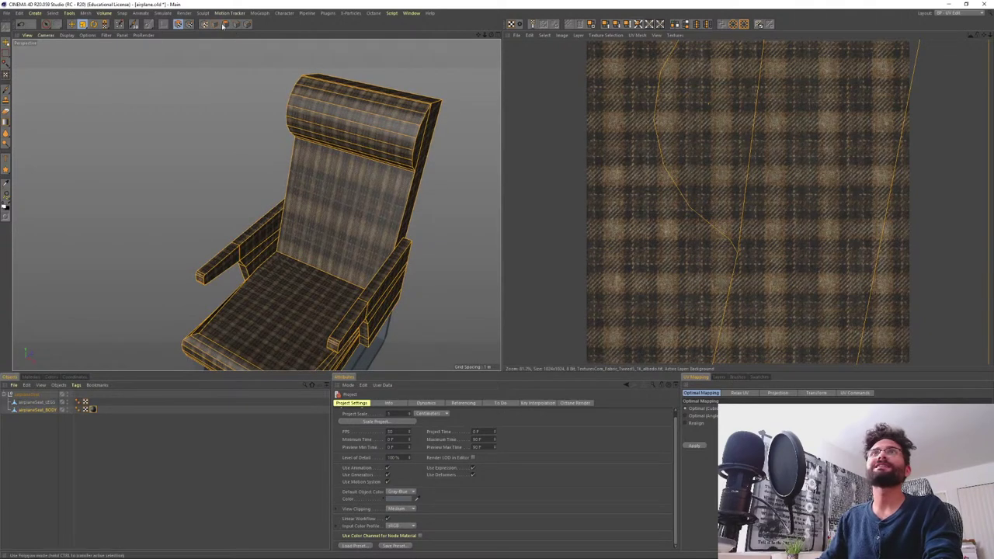
- Select the large front polygon of the backrest and reproject its UVs
click(224, 24)
click(330, 197)
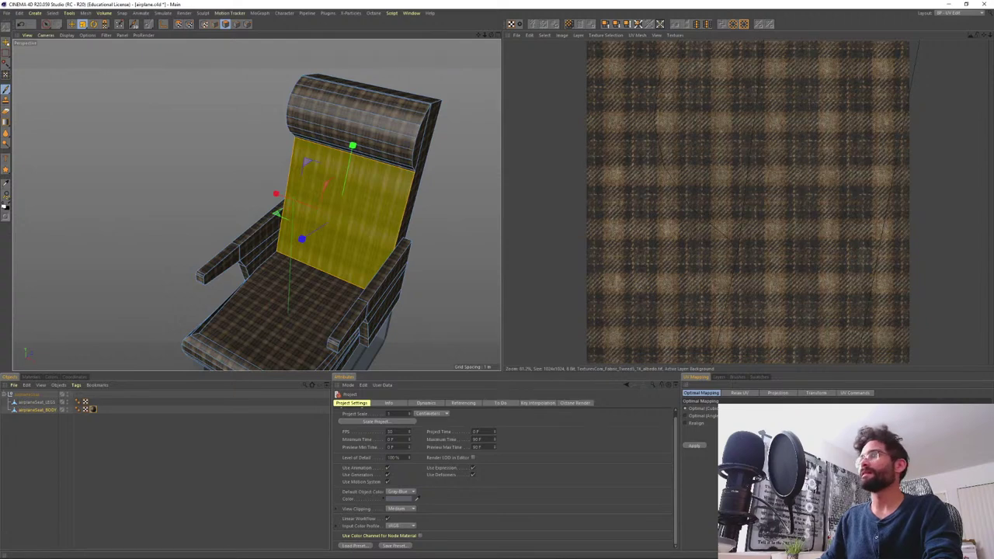
click(783, 394)
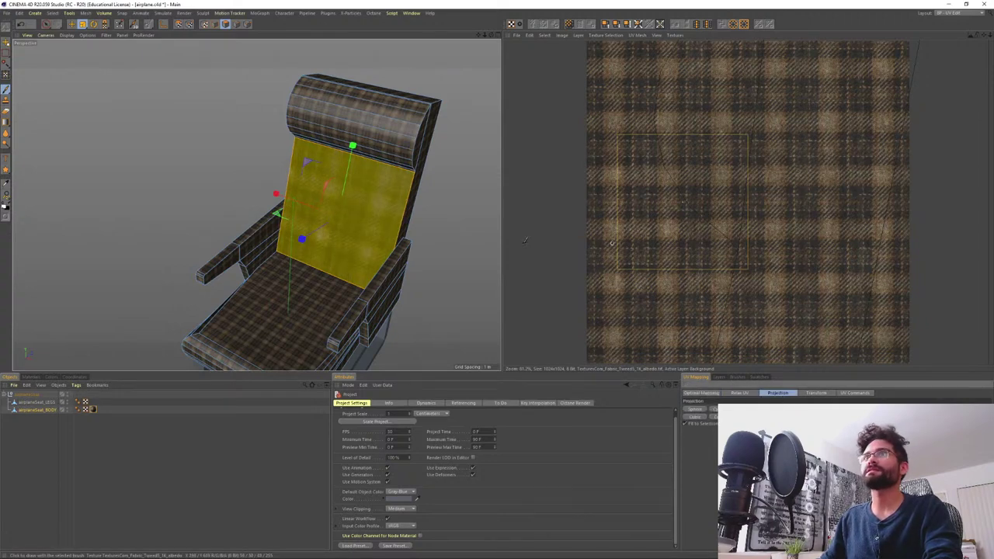
- Scale up the backrest polygon's UVs until its plaid matches the surrounding seat, and clear the polygon selection
click(180, 24)
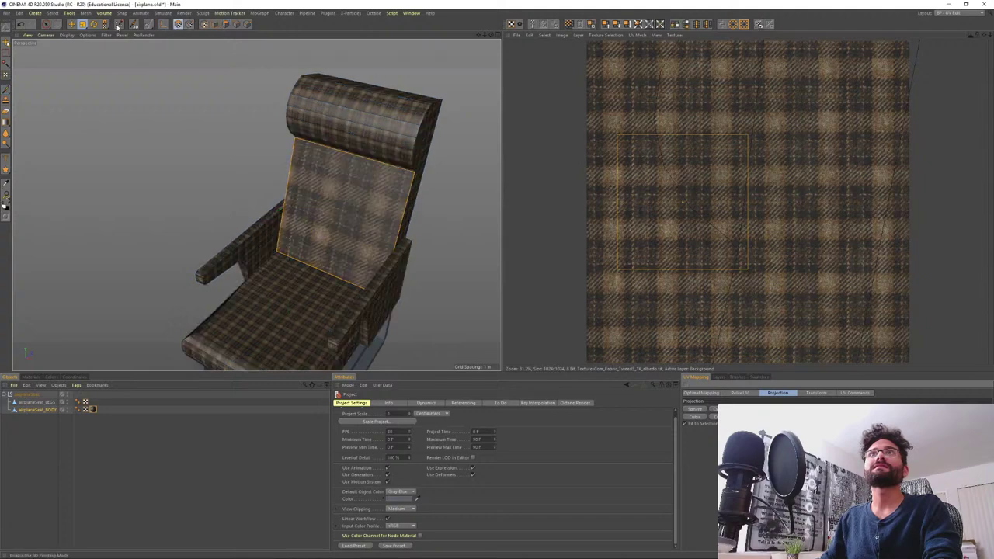
drag(641, 184, 859, 184)
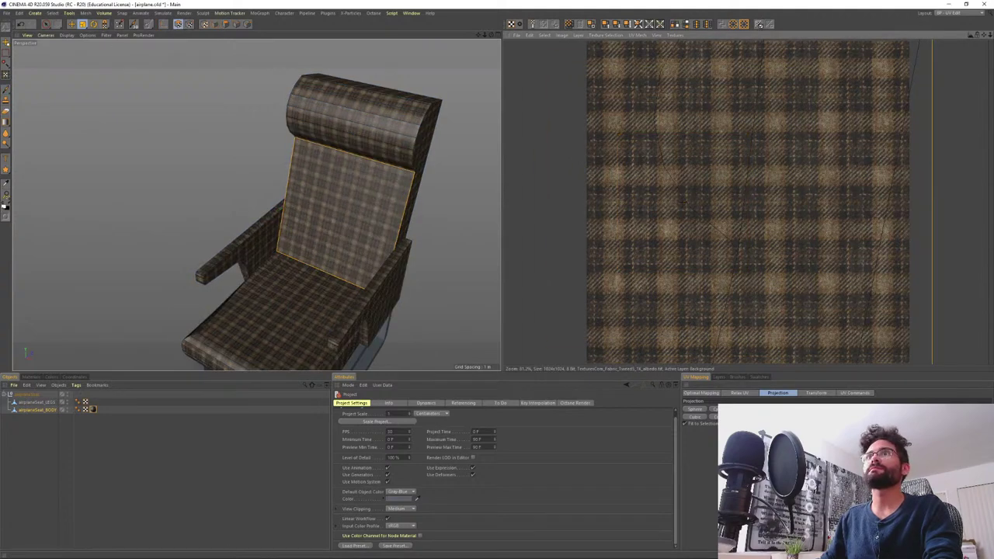
mouse_move(683, 202)
mouse_down()
mouse_move(749, 201)
mouse_move(686, 202)
mouse_up()
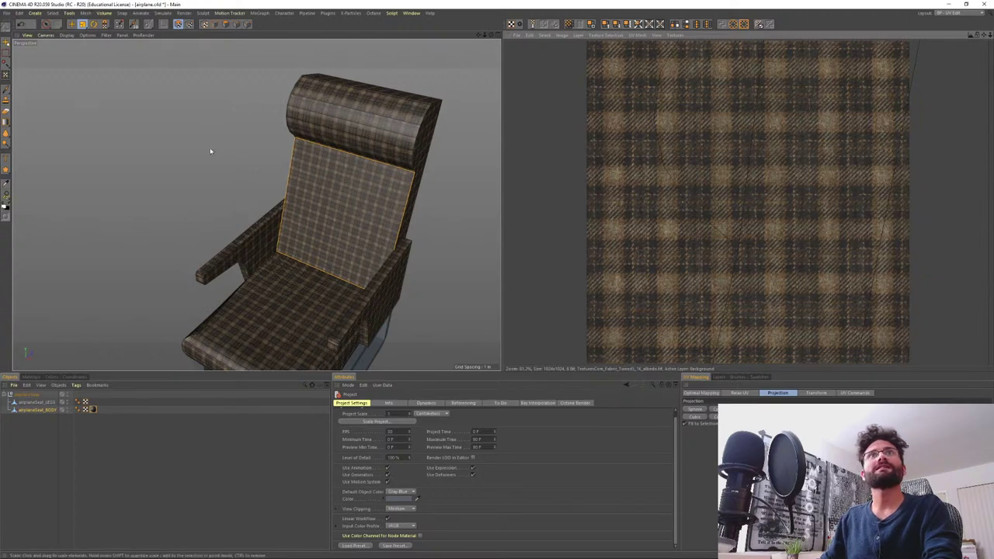
click(225, 24)
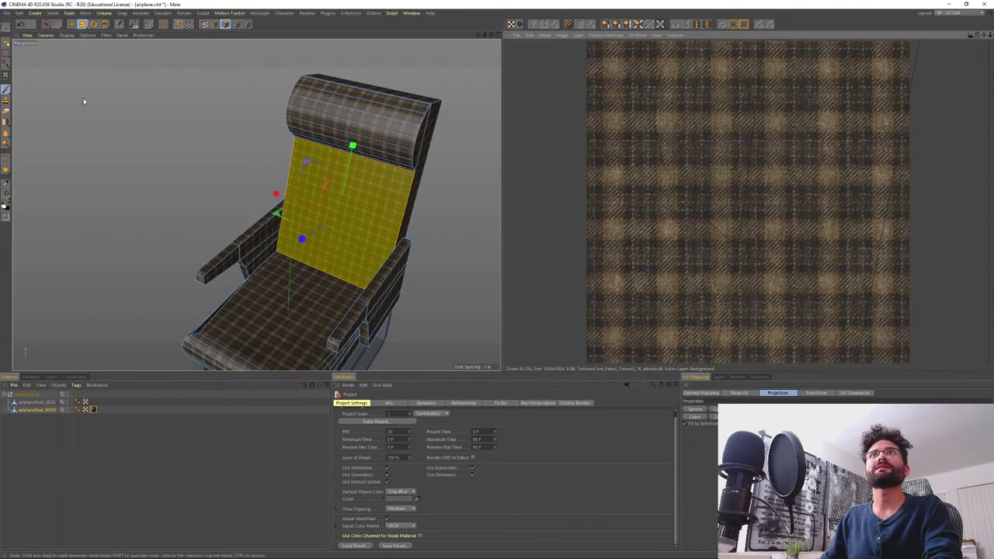
click(169, 184)
- Switch to the custom user layout listed below BP - UV Edit and deselect the seat body
alt+drag(168, 184, 224, 171)
click(942, 14)
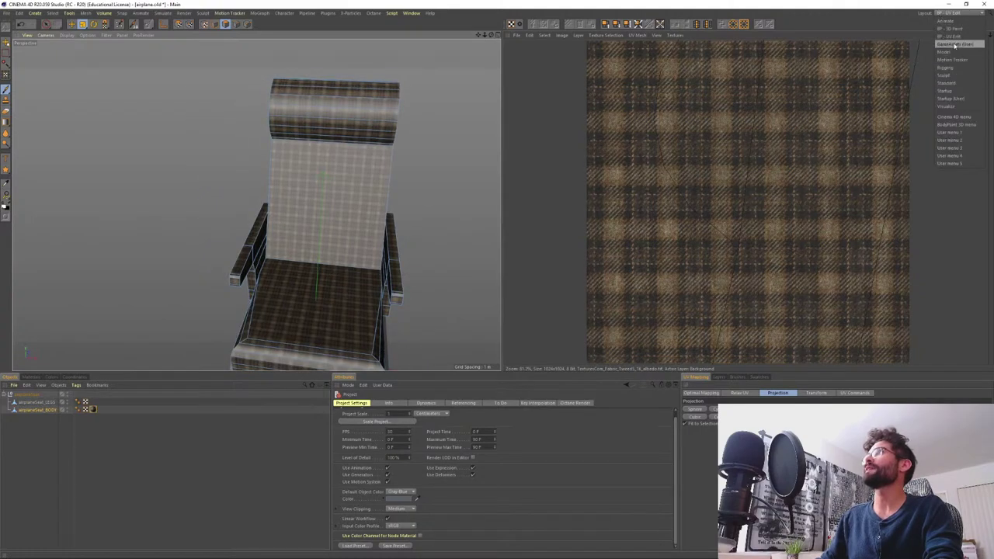
click(957, 45)
alt+drag(457, 345, 436, 335)
click(769, 178)
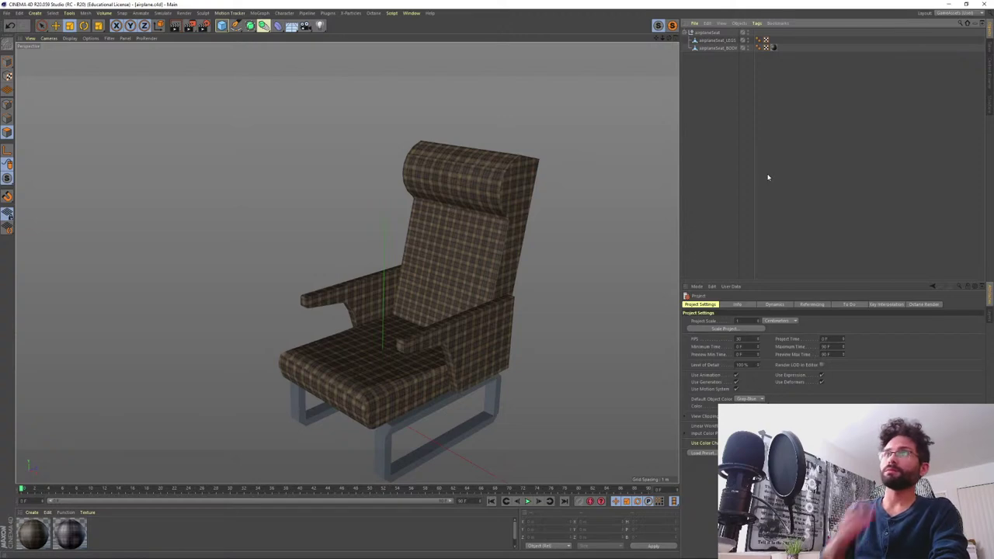
- Switch to the browser, go from the fabric search to the textures.com home page, and bring up the cabin reference photo
key(alt+Tab)
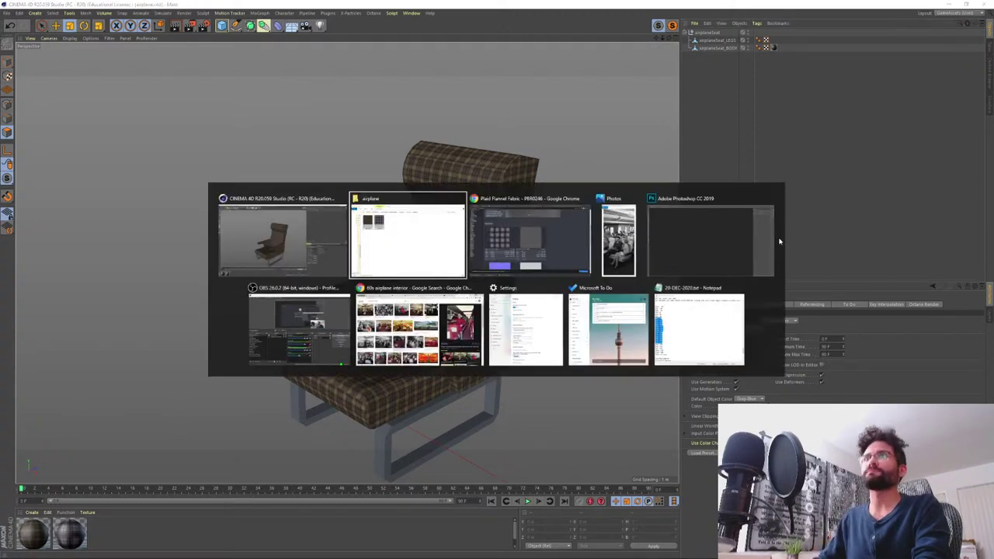
key(alt+Tab)
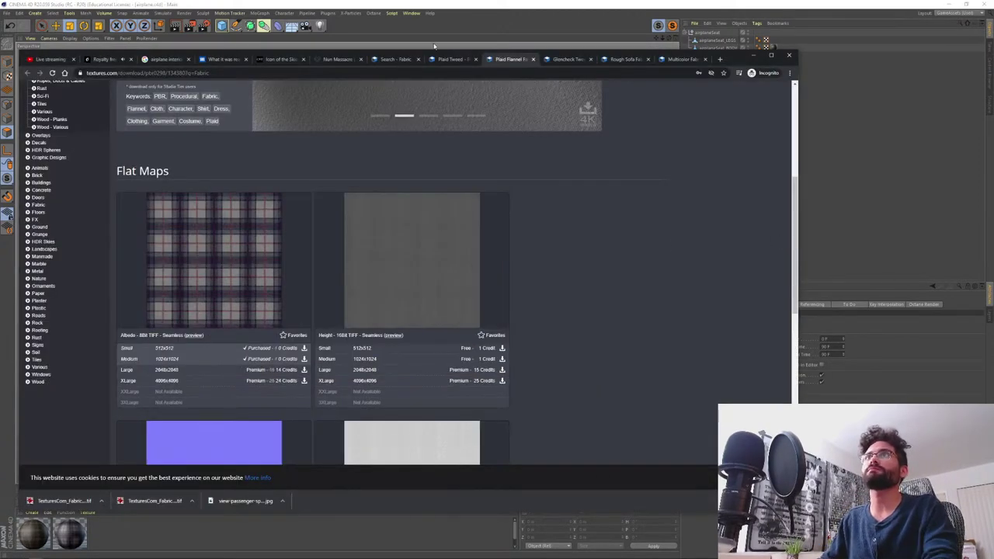
click(385, 59)
scroll(359, 287, down, 3)
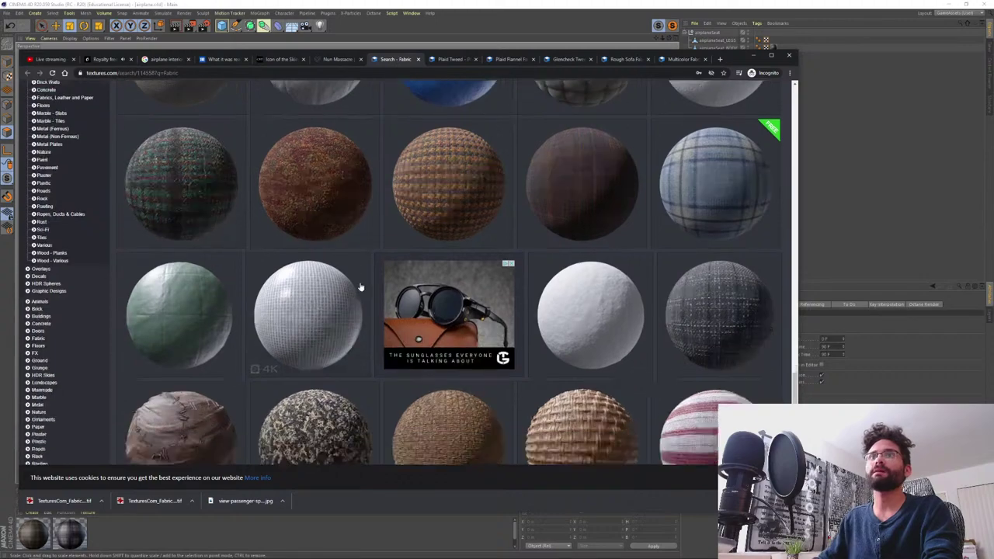
scroll(349, 251, up, 15)
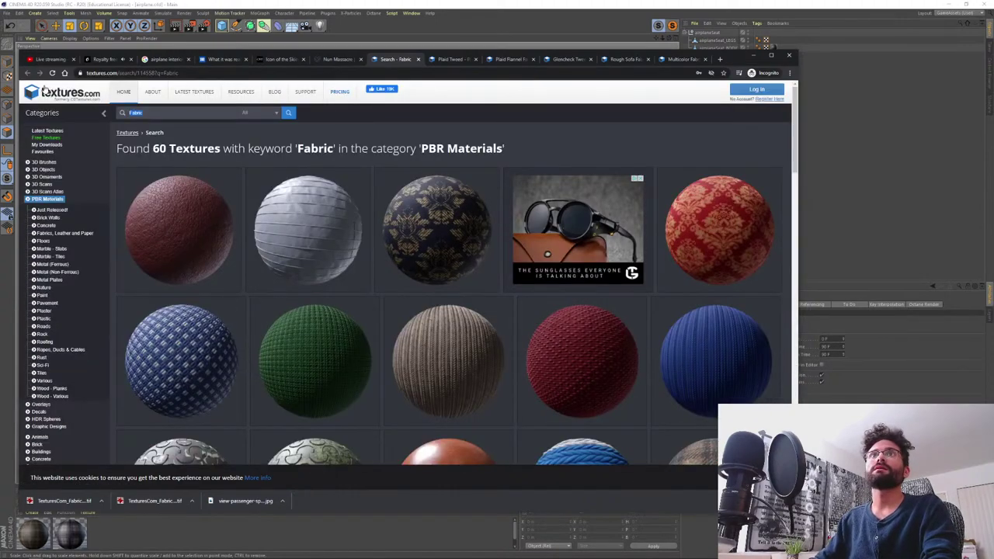
click(45, 91)
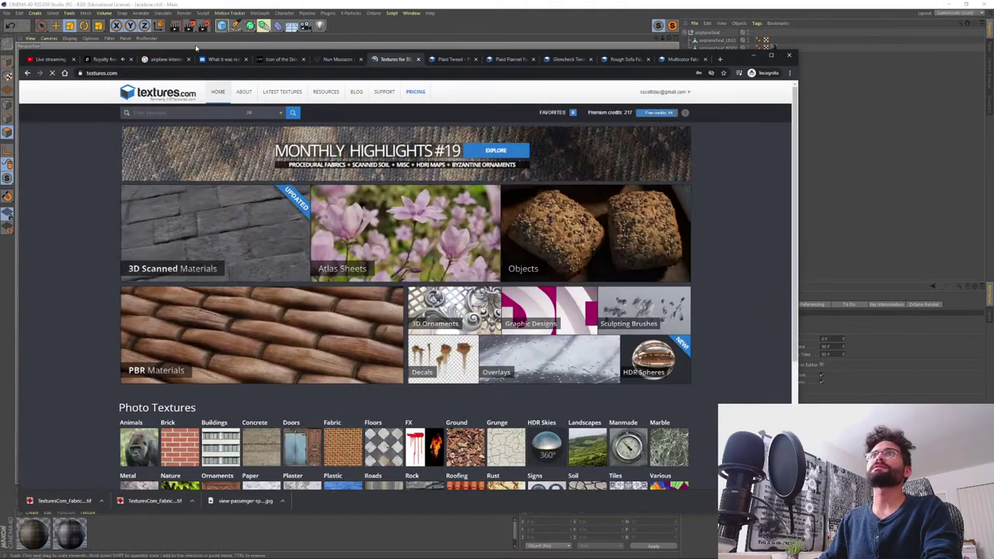
key(alt+Tab)
key(alt+Tab)
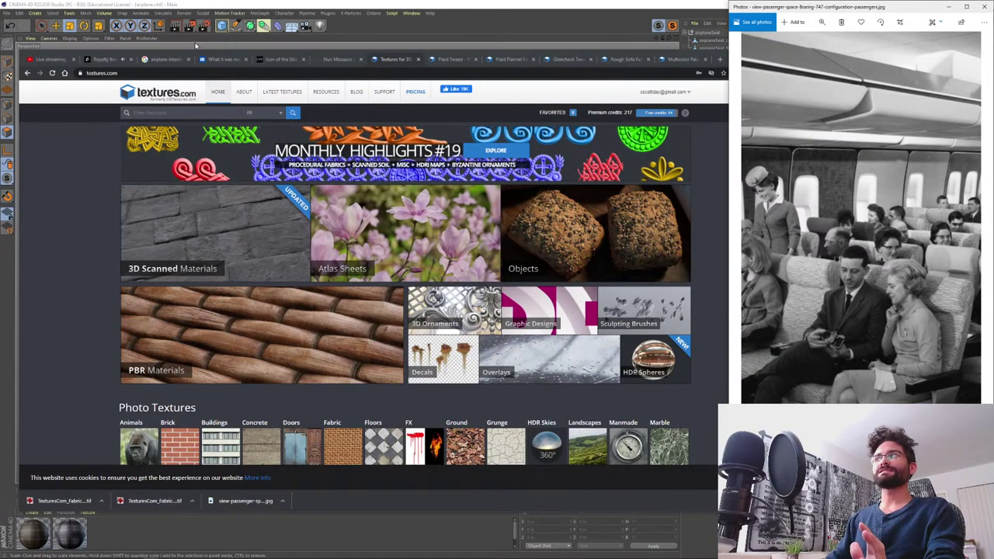
- Switch back to Cinema 4D and make the seat body active with Live Selection for polygon picking
key(alt+Tab)
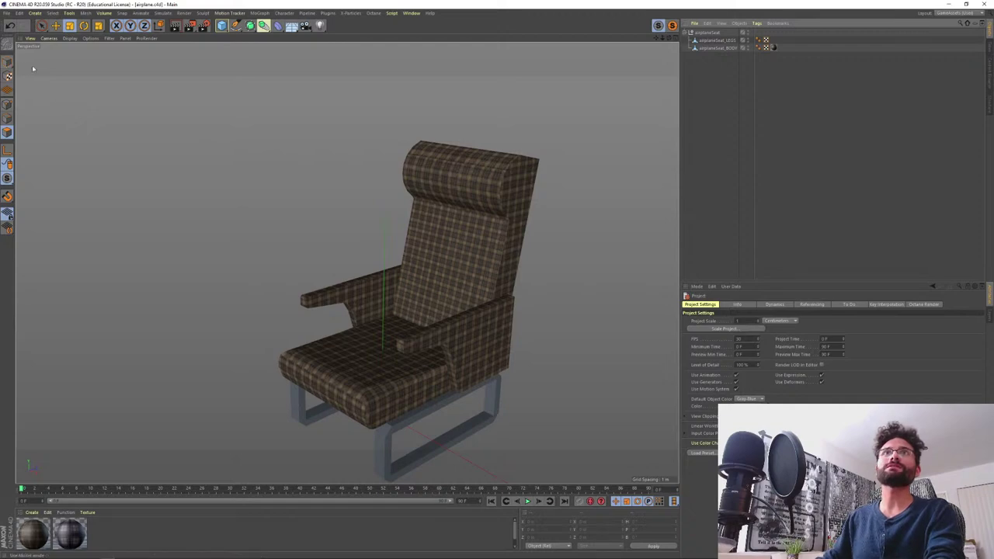
click(42, 25)
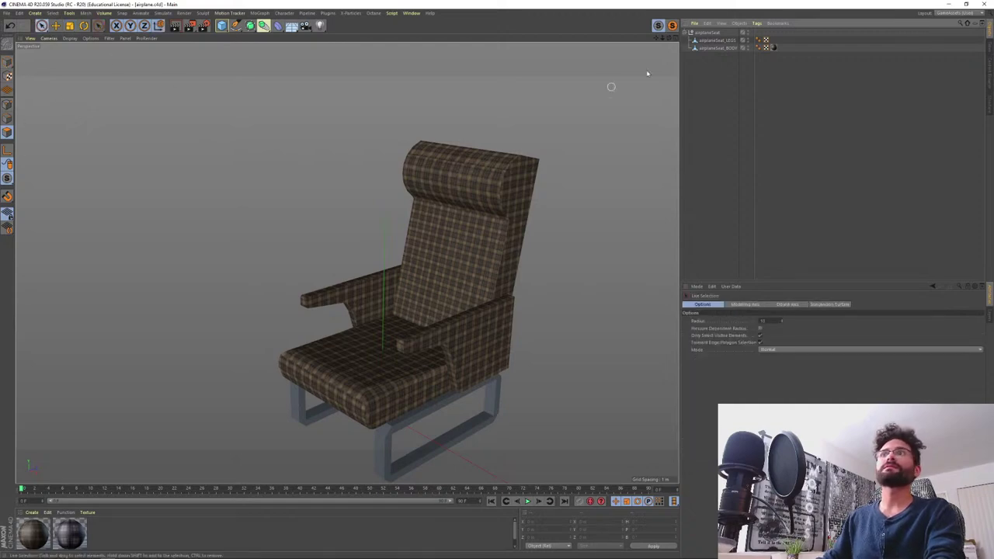
click(711, 51)
alt+drag(458, 326, 471, 332)
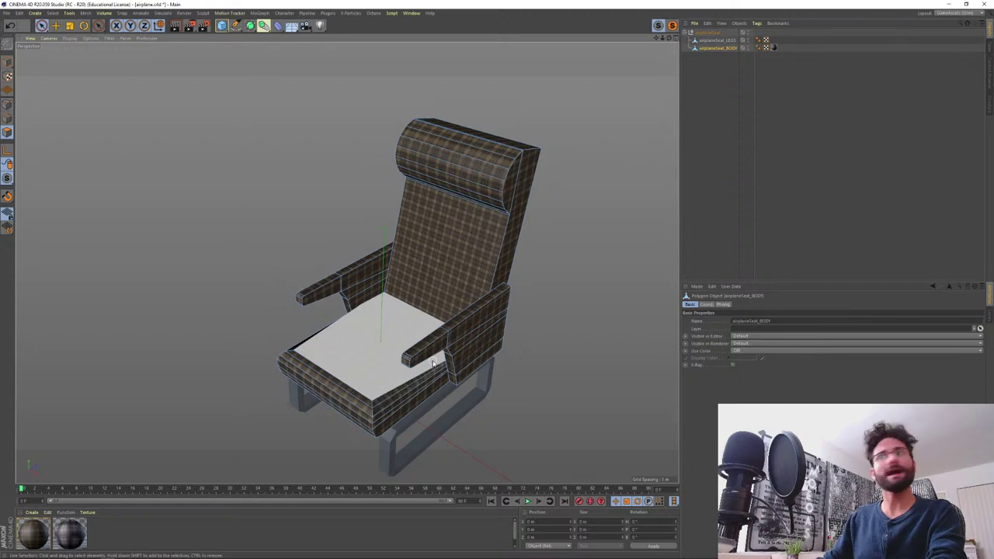
alt+drag(433, 362, 445, 340)
alt+right_drag(483, 347, 503, 309)
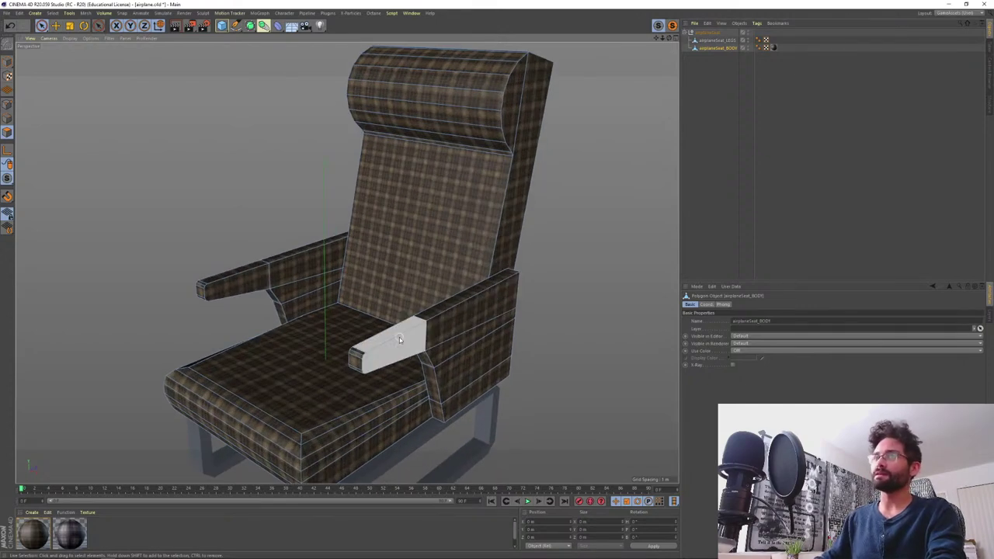
- Loop-select the outer and top polygons of one armrest and add its front end faces to the selection
key(u)
key(l)
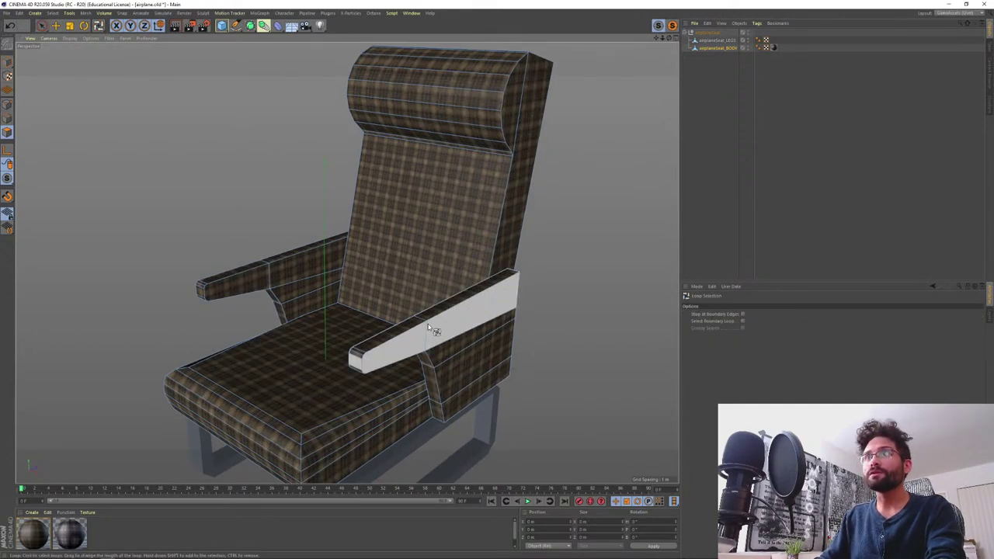
click(432, 333)
alt+drag(432, 332, 466, 349)
click(463, 336)
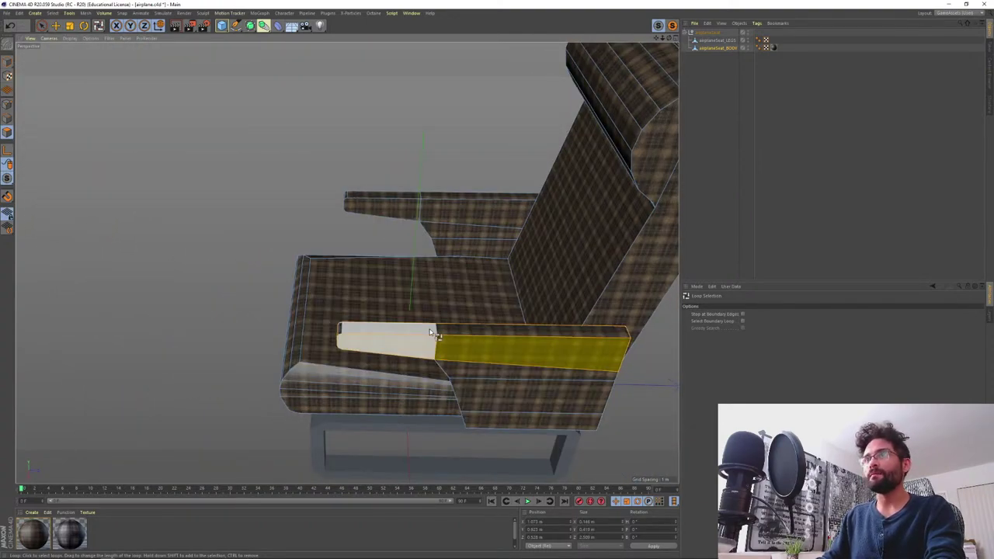
alt+drag(356, 334, 437, 337)
shift+click(354, 341)
key(9)
shift+click(331, 351)
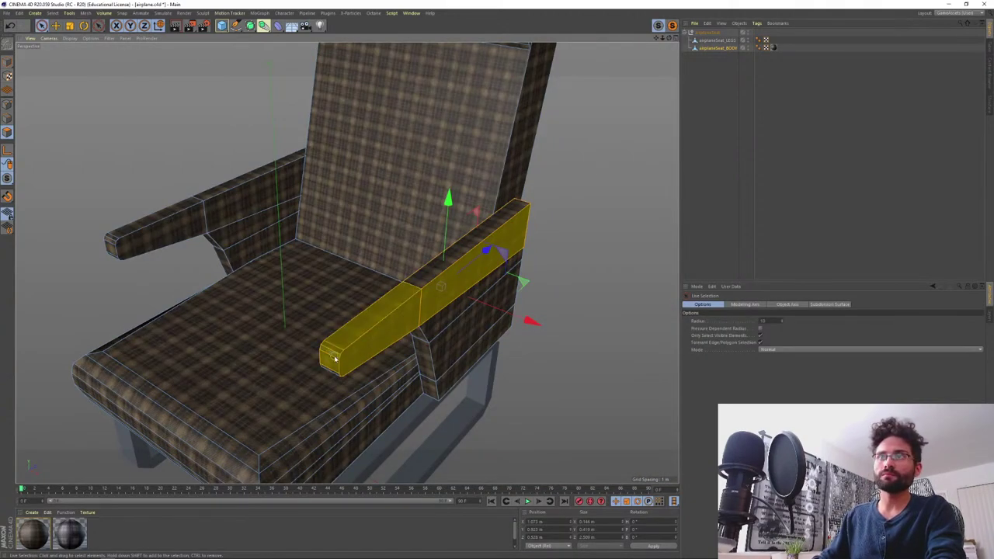
- Extend the selection to the armrest's underside and the side support's polygons below it
alt+middle_drag(457, 292, 377, 334)
alt+drag(377, 334, 336, 318)
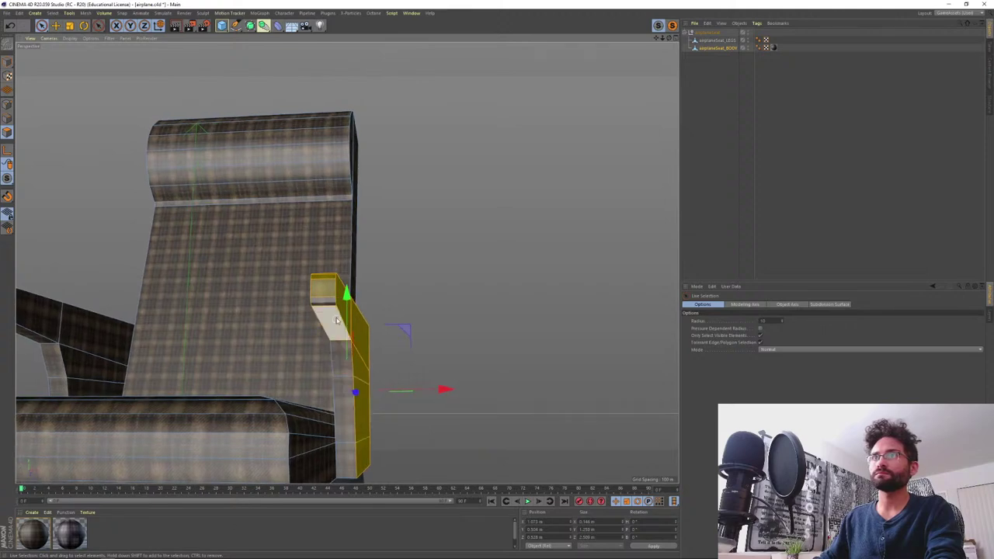
shift+click(354, 392)
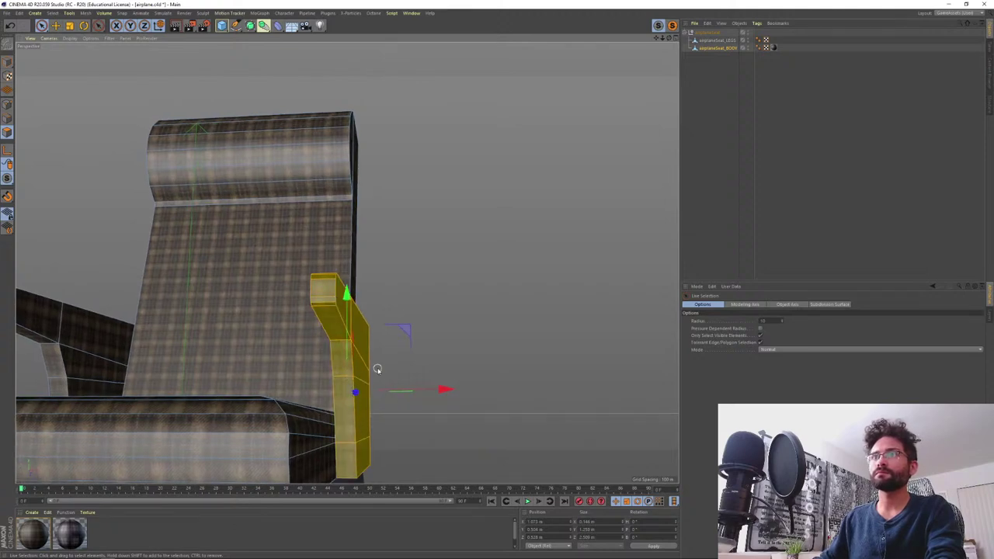
alt+drag(377, 368, 222, 384)
scroll(393, 435, down, 1)
alt+drag(391, 431, 412, 412)
alt+drag(494, 349, 438, 265)
alt+drag(342, 343, 380, 322)
- Compare the armrest with the cabin reference photo and deselect the outer side panel polygons beneath it
key(alt+Tab)
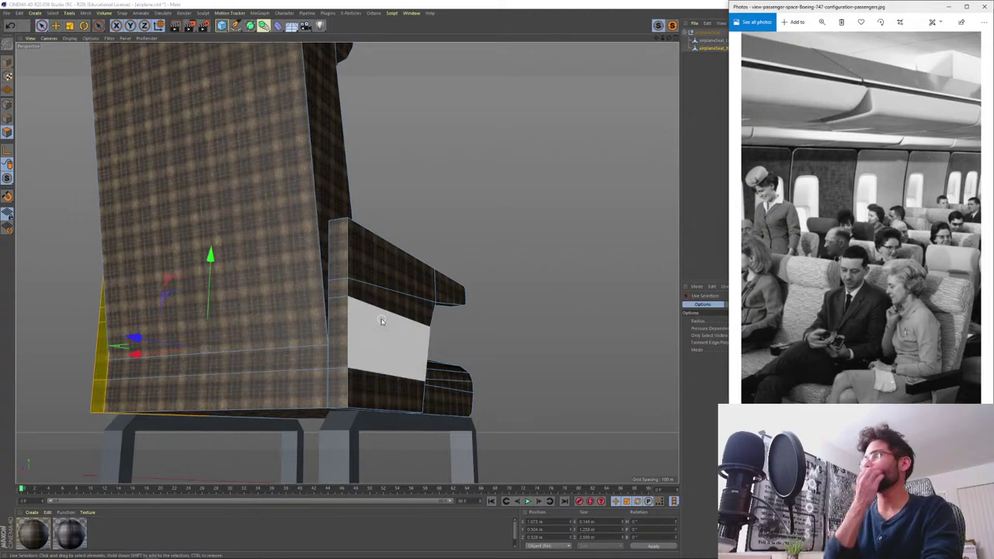
key(alt+Tab)
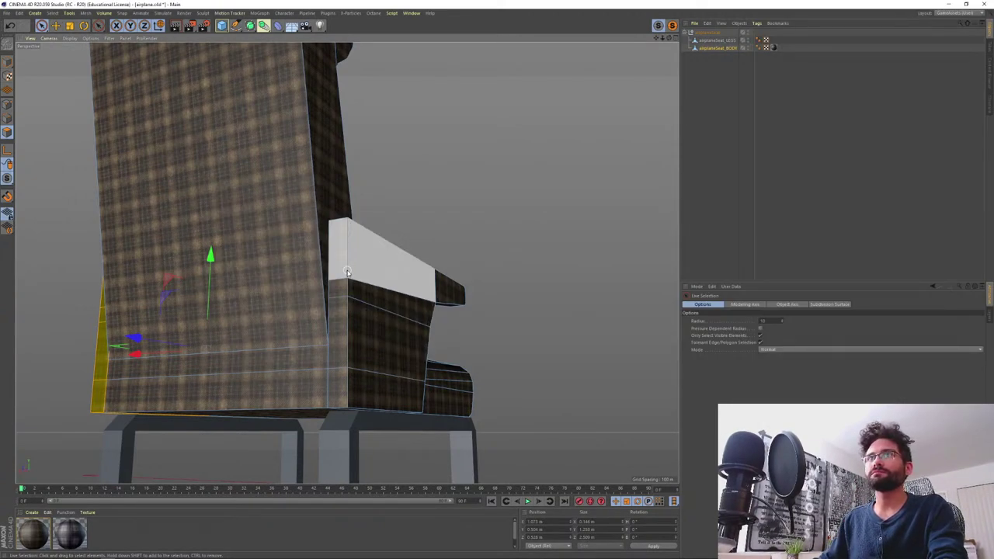
alt+drag(381, 366, 522, 351)
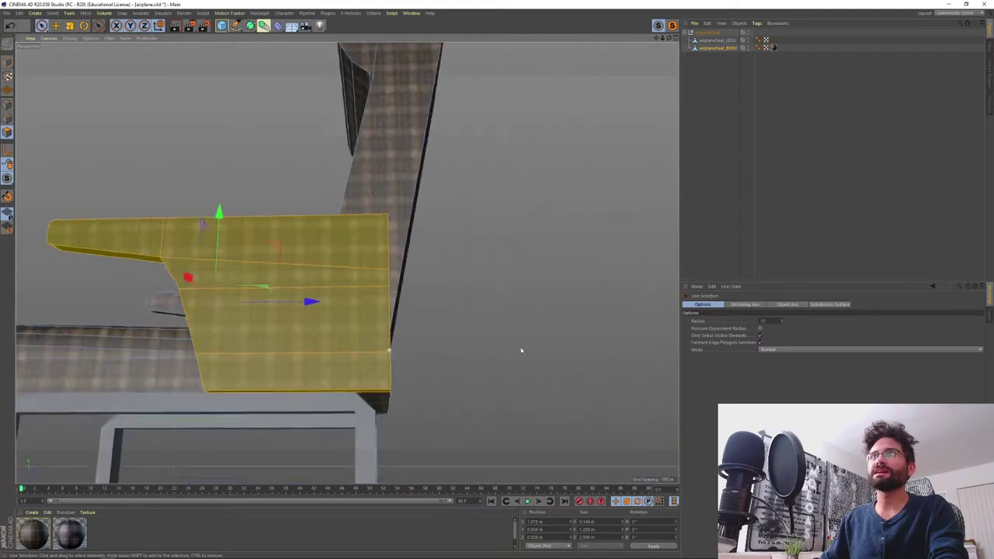
alt+middle_drag(315, 338, 401, 349)
alt+drag(359, 350, 425, 358)
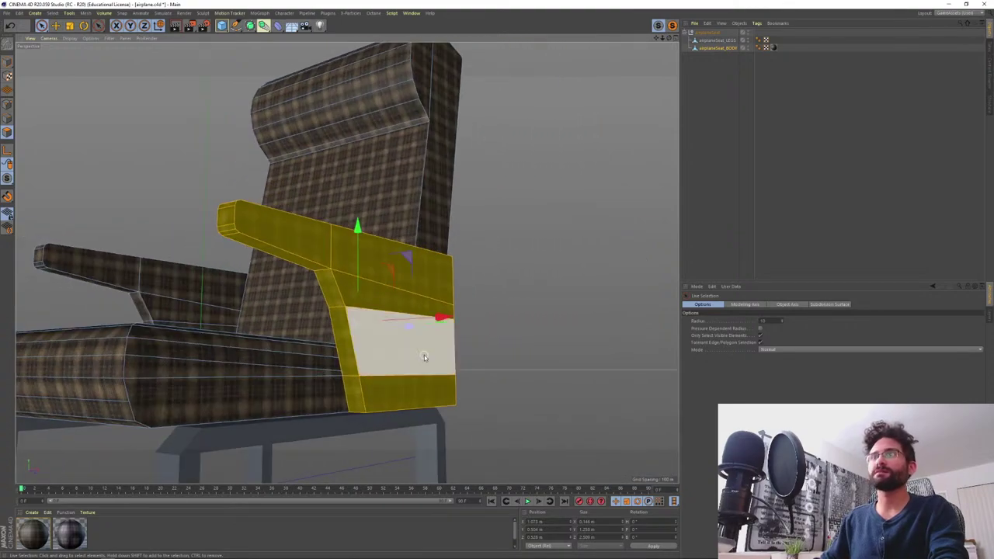
key(alt+Tab)
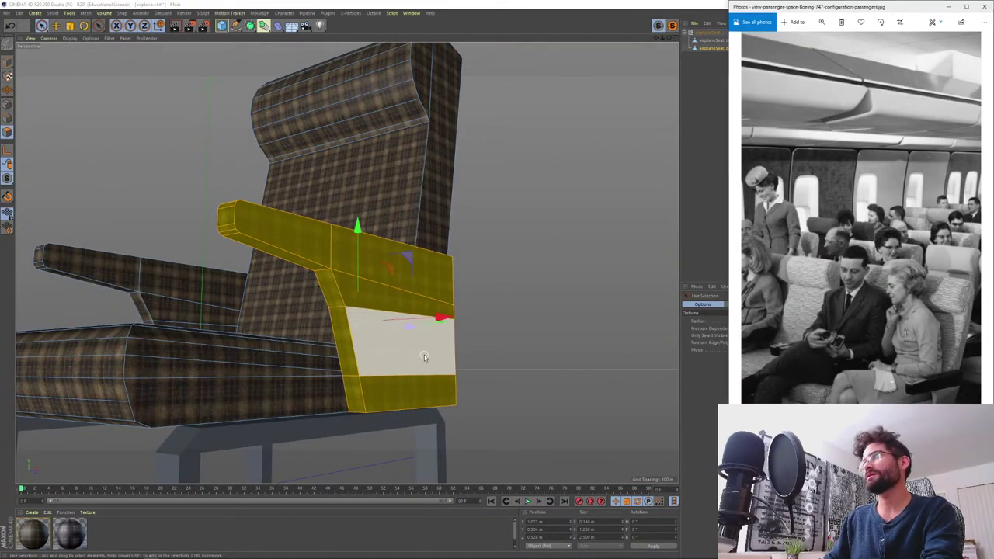
key(alt+Tab)
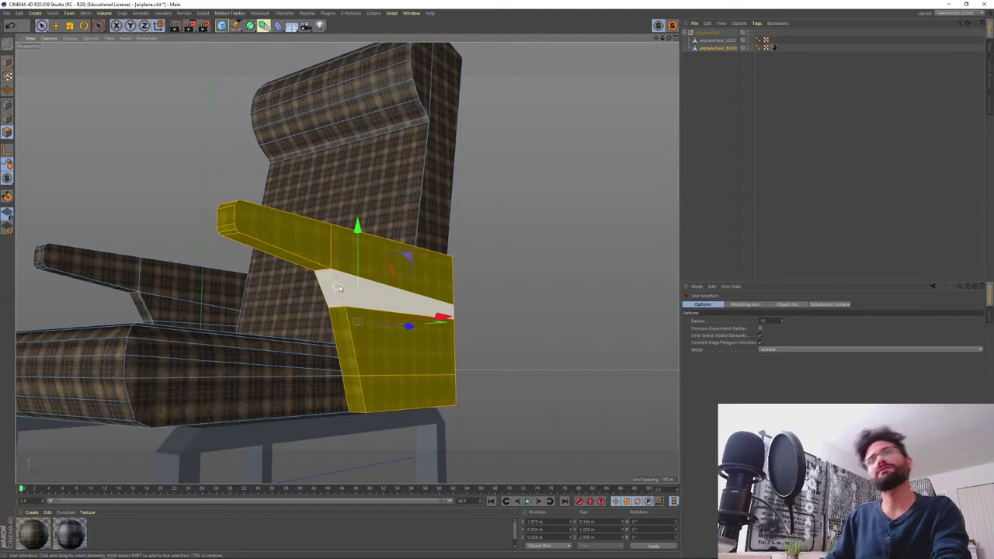
ctrl+drag(339, 289, 394, 410)
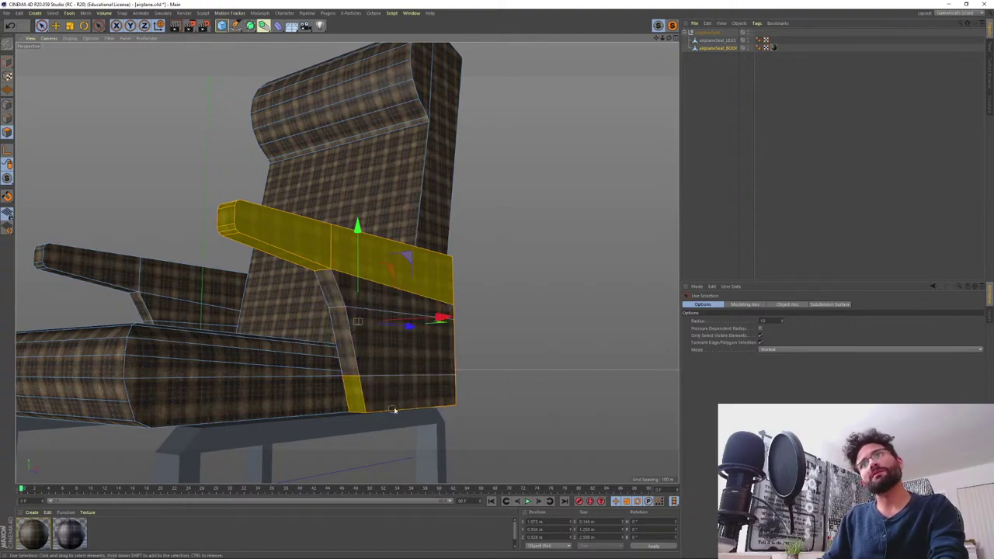
- Remove the remaining side support polygons from the selection and add the opposite armrest's polygons
alt+drag(476, 394, 215, 308)
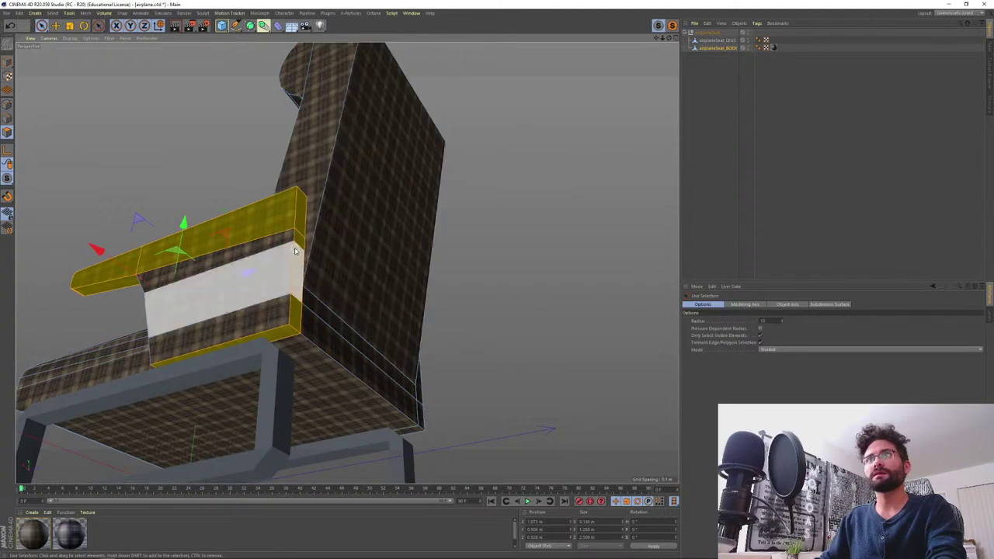
alt+drag(288, 333, 324, 405)
alt+middle_drag(325, 405, 229, 402)
mouse_move(305, 359)
shift+mouse_down()
mouse_move(411, 343)
mouse_move(222, 399)
mouse_move(348, 261)
mouse_move(366, 344)
mouse_move(353, 312)
shift+mouse_up()
alt+right_drag(353, 312, 359, 309)
mouse_move(346, 311)
shift+mouse_down()
mouse_move(293, 381)
mouse_move(313, 260)
mouse_move(313, 326)
shift+mouse_up()
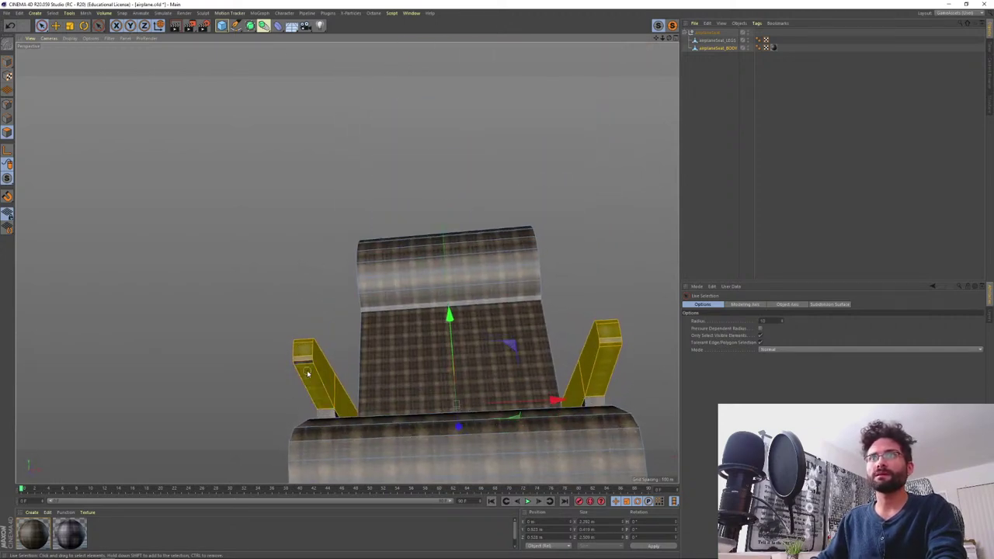
alt+drag(346, 391, 407, 371)
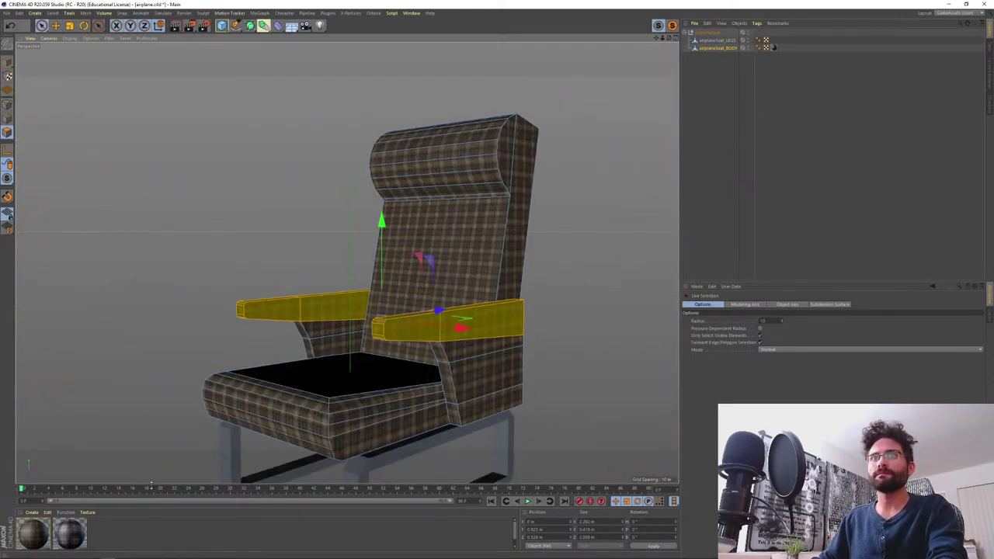
- Enlarge the material area, create a new material and name it airplaneSeat_armRests
drag(155, 482, 146, 404)
double_click(151, 474)
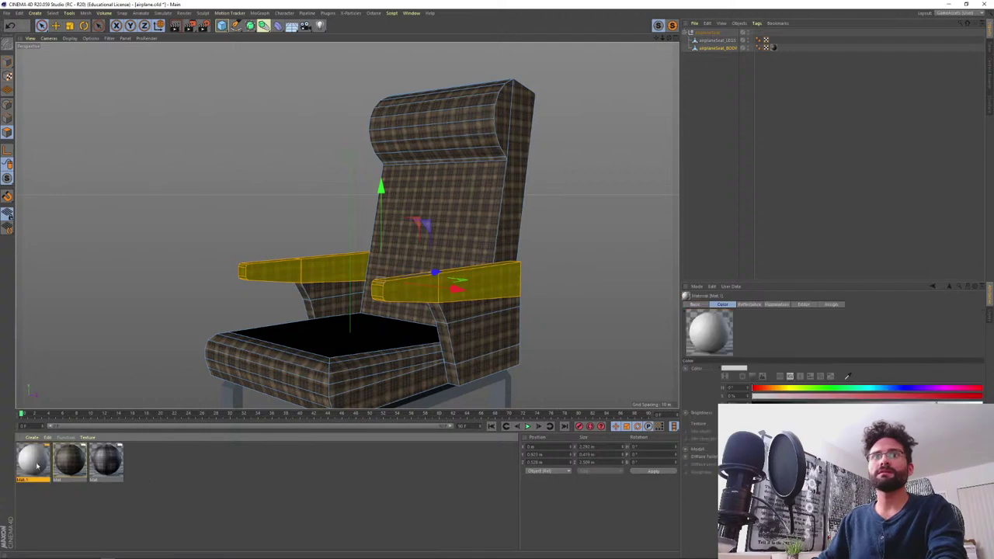
double_click(32, 460)
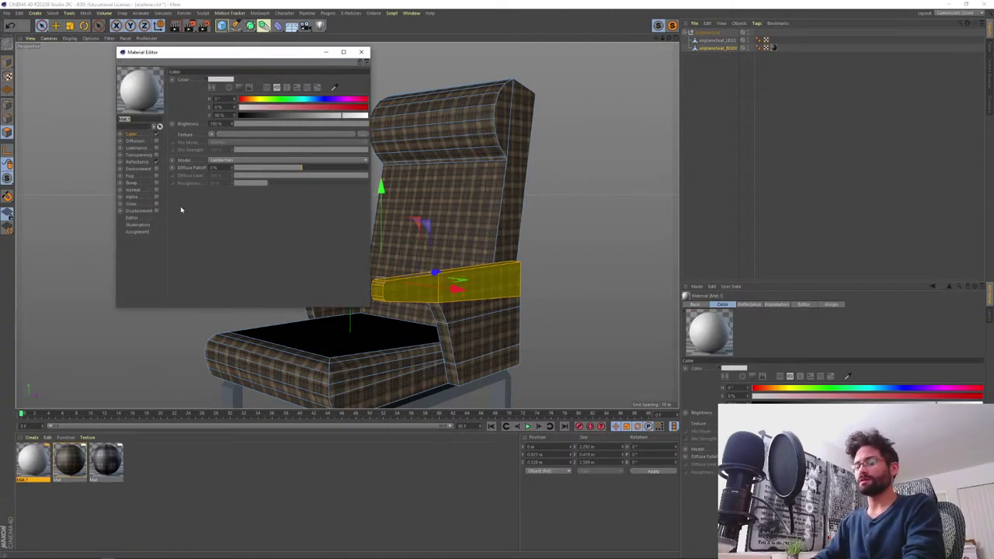
text(airplaneSeat)
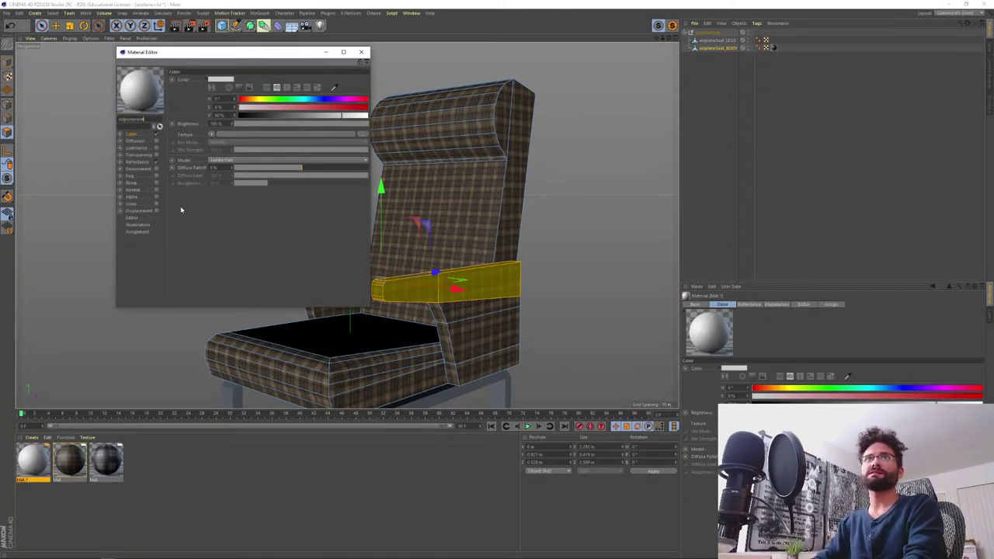
text(_arm)
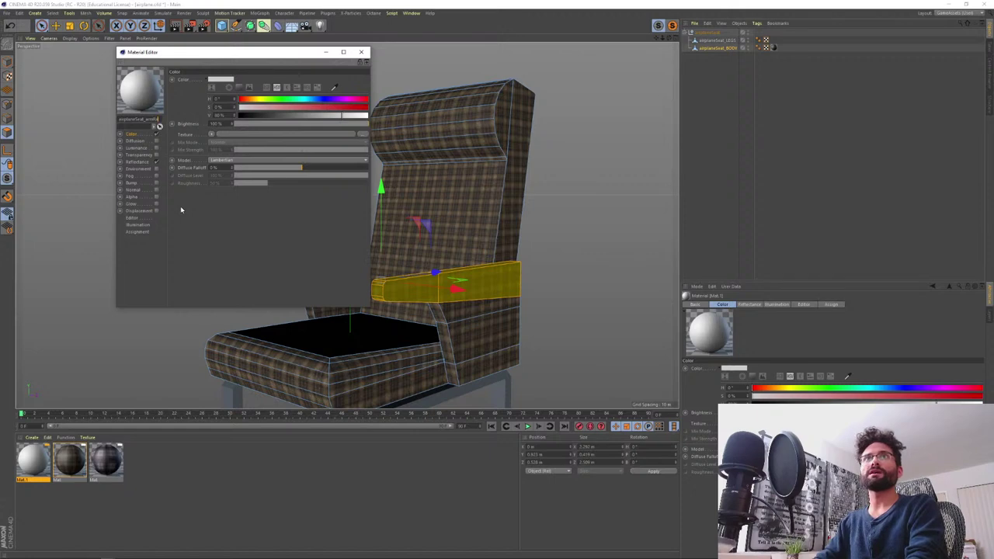
text(Rest)
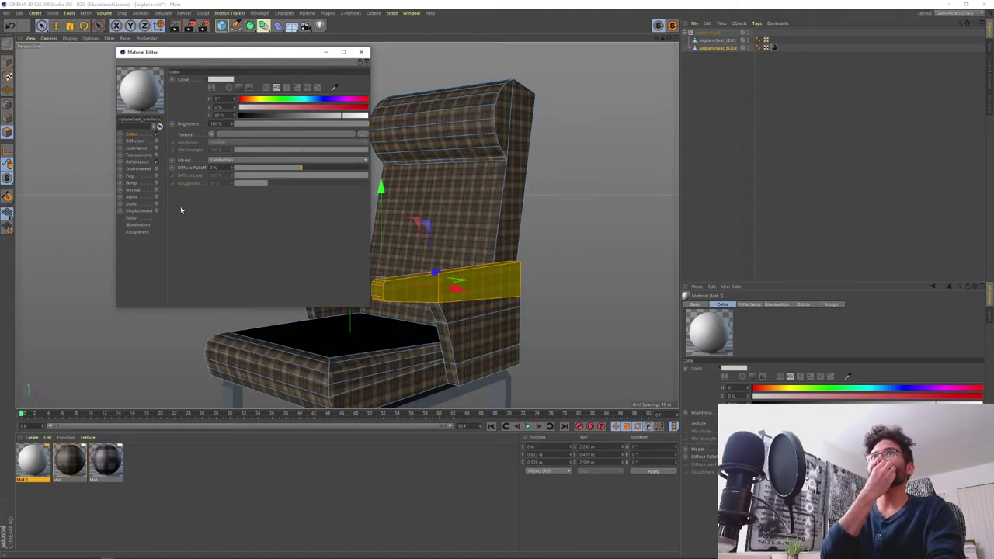
key(Return)
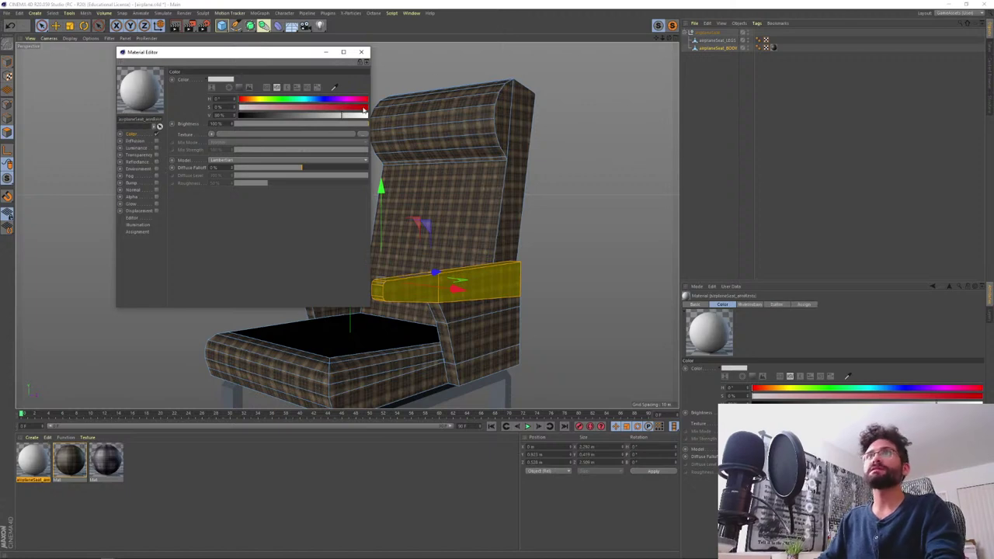
- Check the reference photo and give the armrest material a dark red colour with hue 5°, saturation 88% and value 19%
key(alt+Tab)
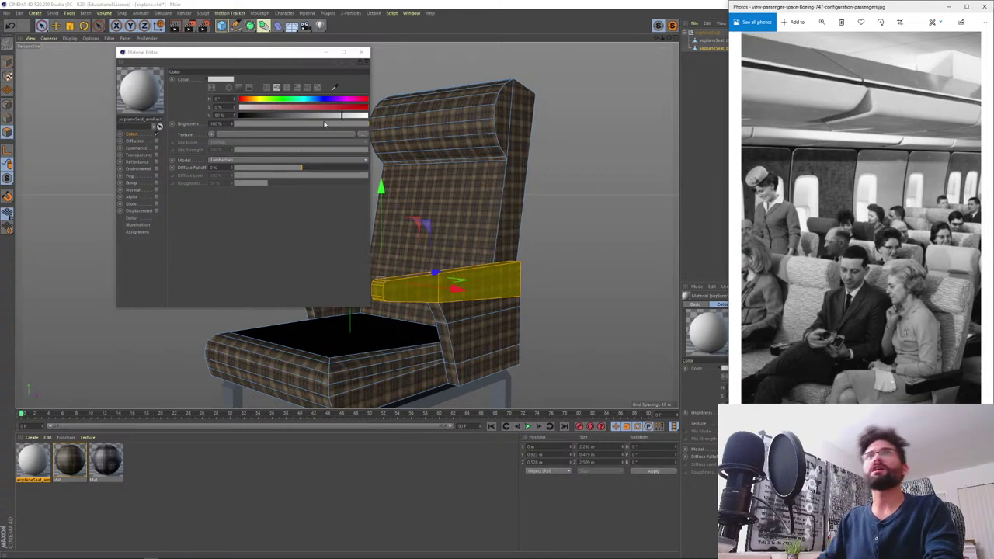
key(alt+Tab)
click(352, 107)
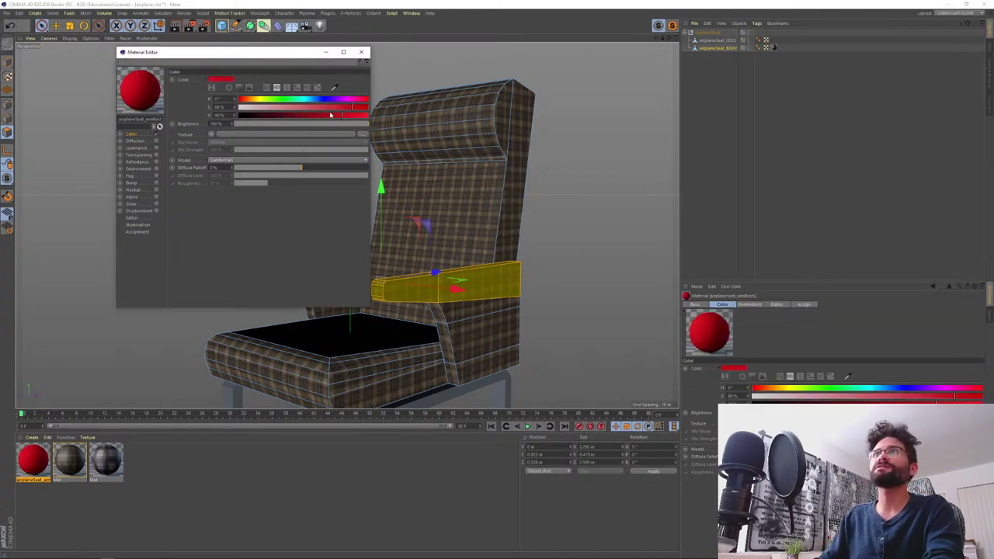
drag(331, 116, 262, 117)
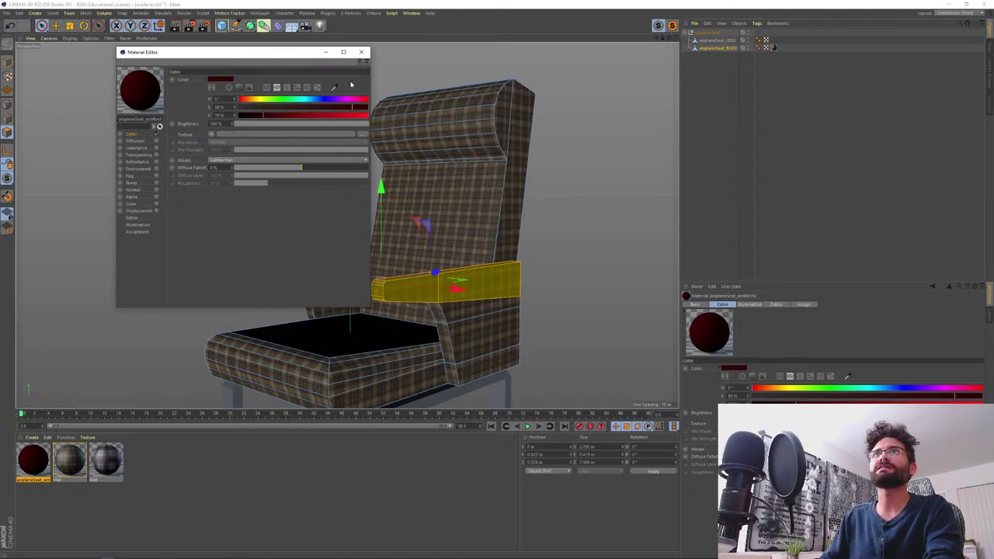
click(246, 101)
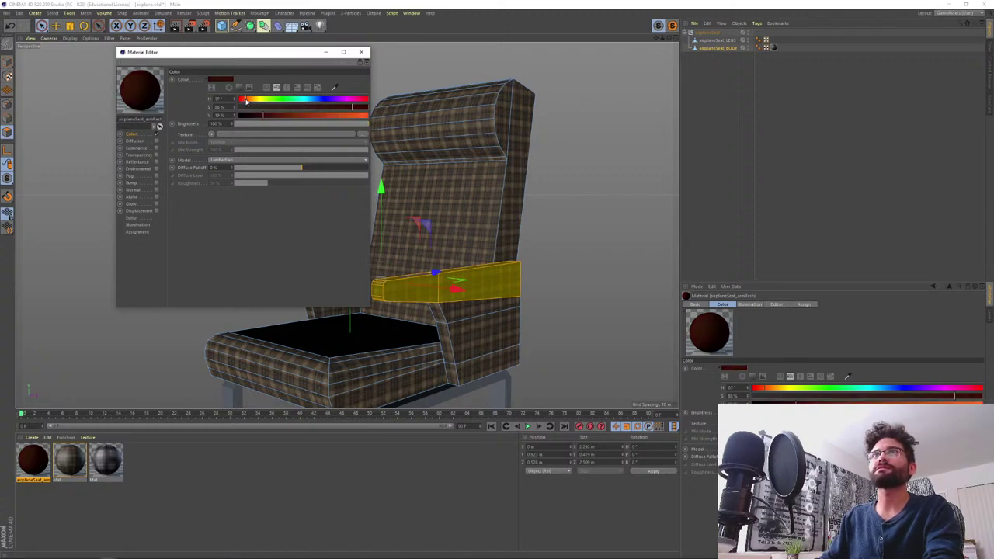
drag(247, 101, 242, 102)
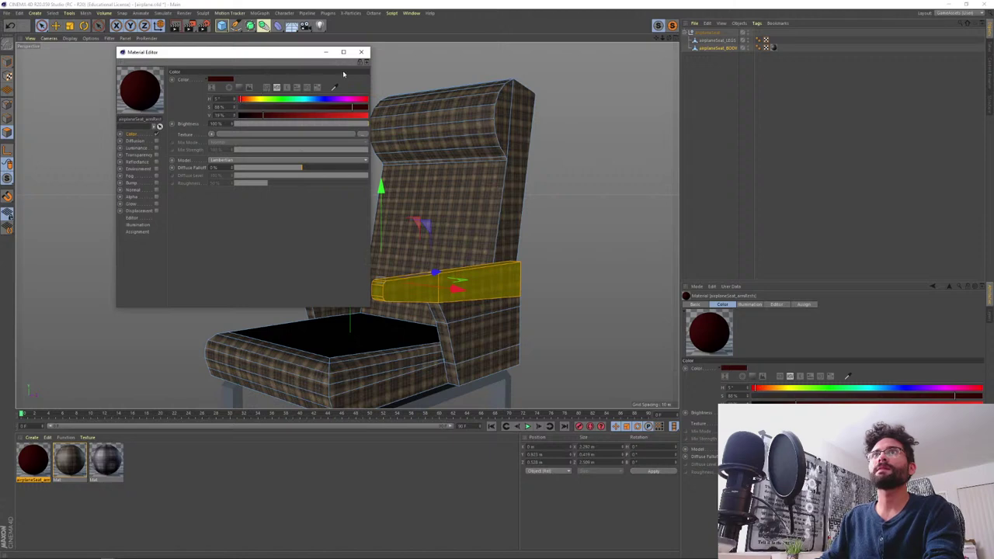
click(361, 53)
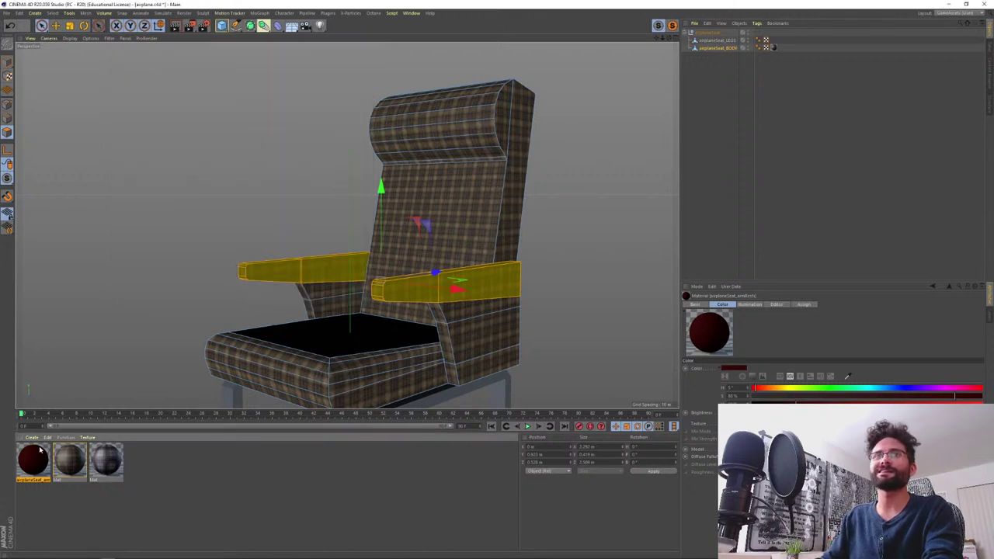
- Apply the dark red material to the selected armrest polygons and view the seat in Model mode
drag(406, 298, 407, 300)
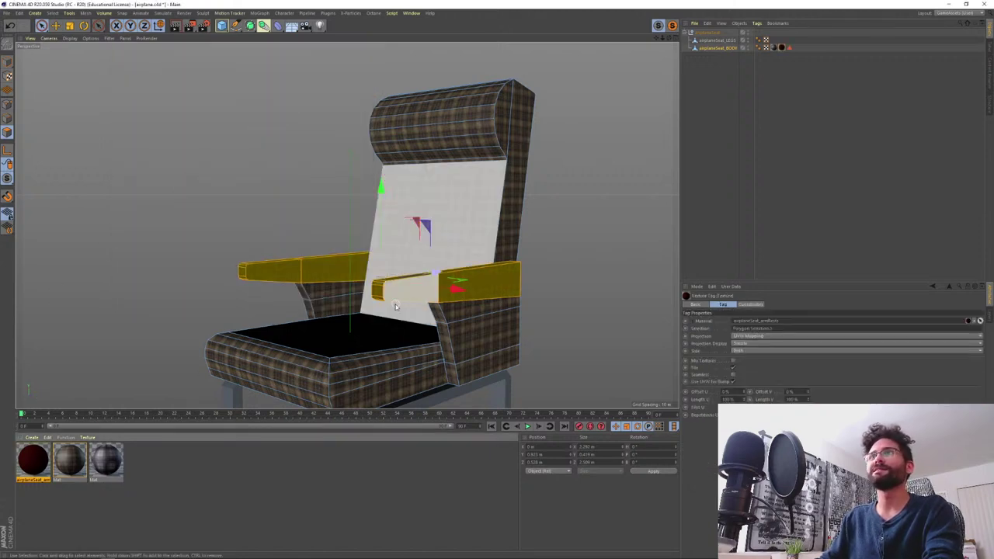
click(7, 62)
mouse_move(261, 257)
alt+mouse_down()
mouse_move(388, 262)
mouse_move(397, 275)
mouse_move(284, 233)
mouse_move(271, 247)
alt+mouse_up()
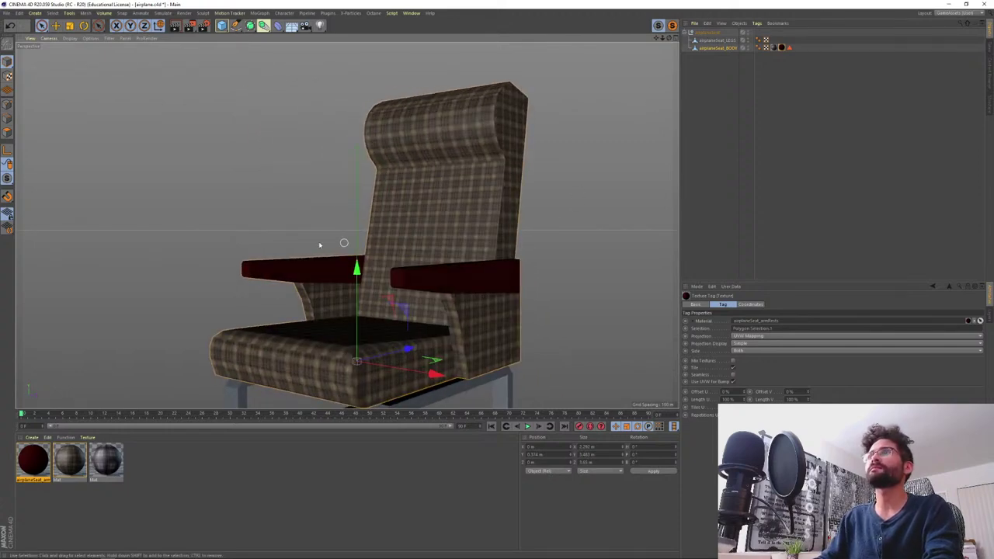
- Return to Polygon mode and select the outer side panel polygons below one armrest
click(7, 132)
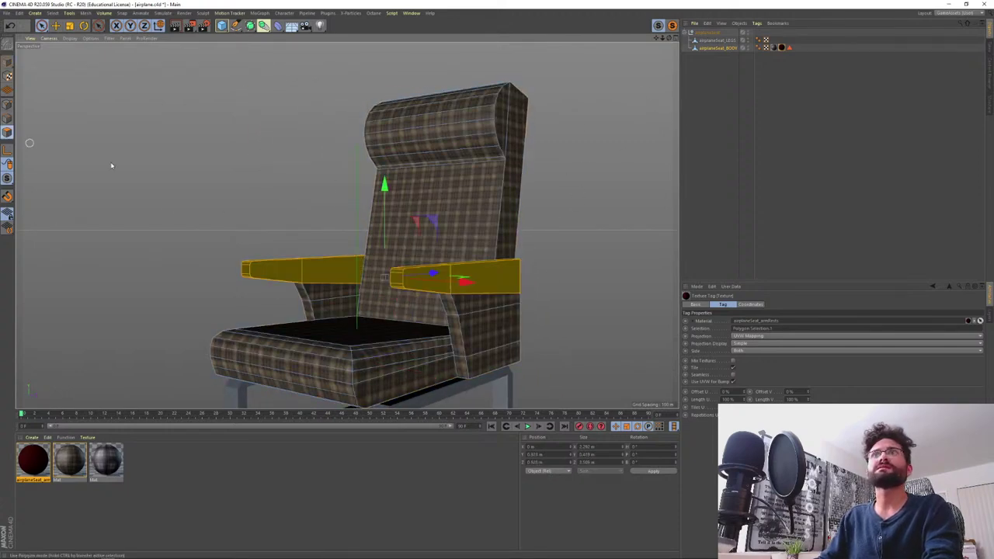
click(464, 307)
mouse_move(467, 315)
mouse_down()
mouse_move(471, 362)
mouse_move(477, 355)
mouse_move(392, 333)
mouse_move(348, 335)
mouse_move(430, 336)
mouse_up()
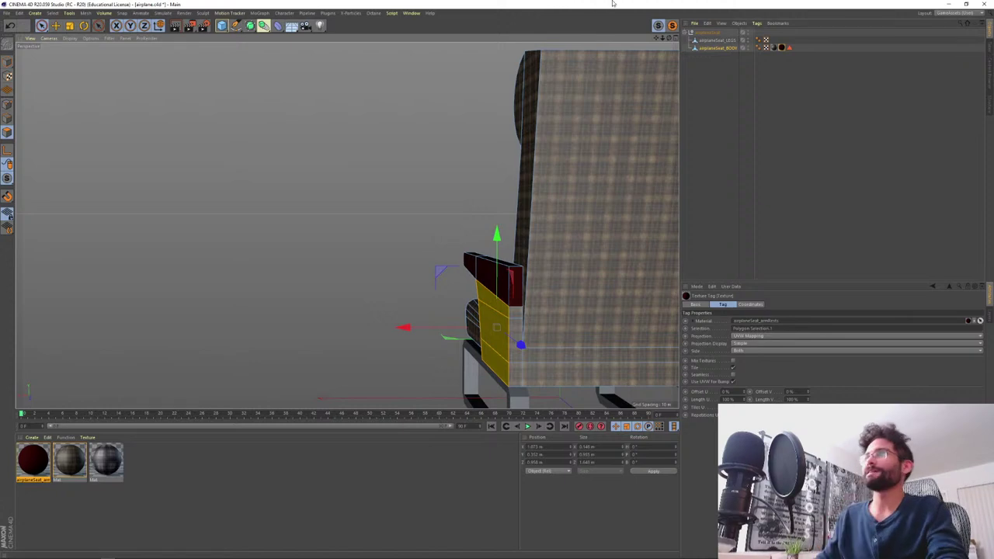
- Extend the polygon selection to all support panel faces below both armrests, including the opposite outer side, front and back faces
alt+drag(615, 56, 561, 87)
alt+drag(546, 214, 469, 182)
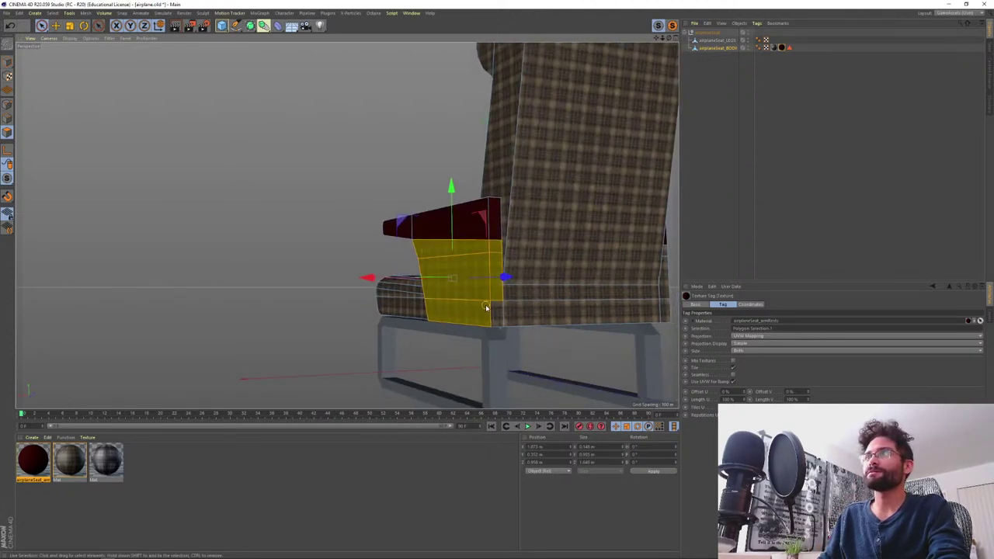
alt+drag(486, 307, 393, 303)
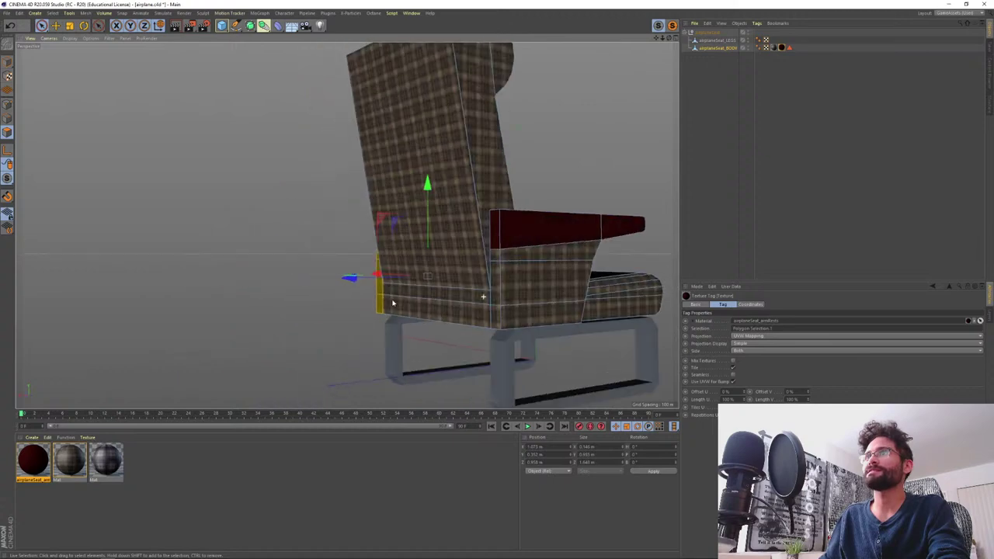
shift+click(543, 284)
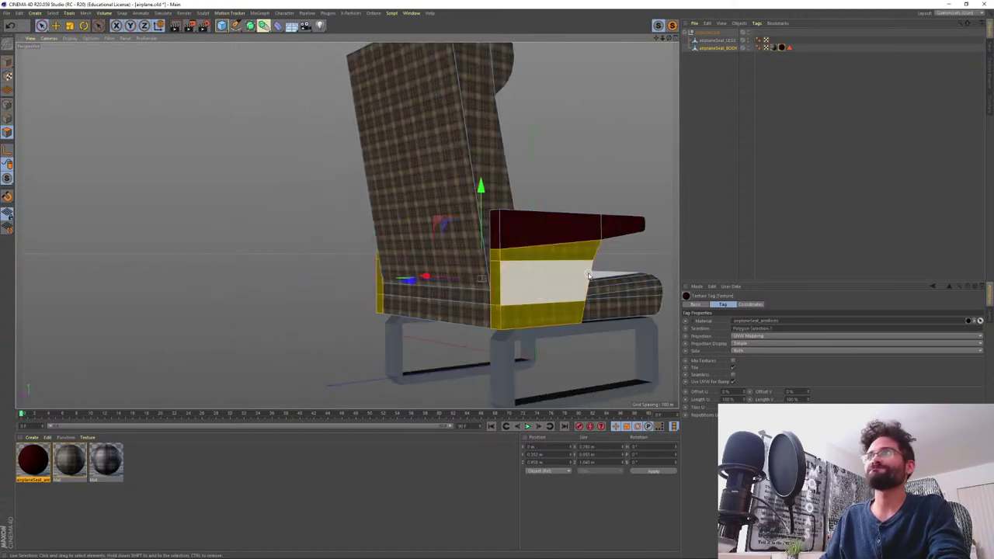
alt+drag(582, 270, 460, 278)
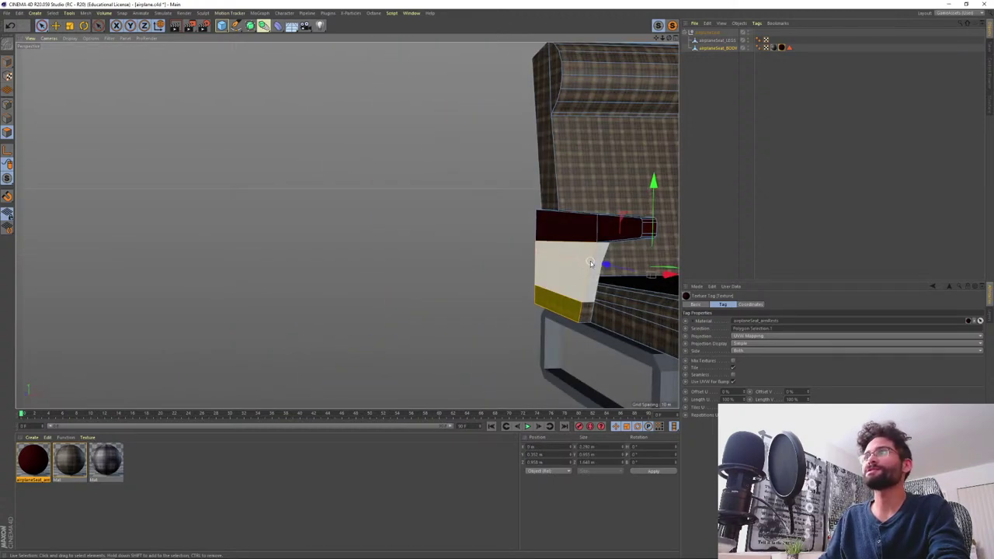
shift+click(590, 264)
alt+drag(589, 266, 215, 167)
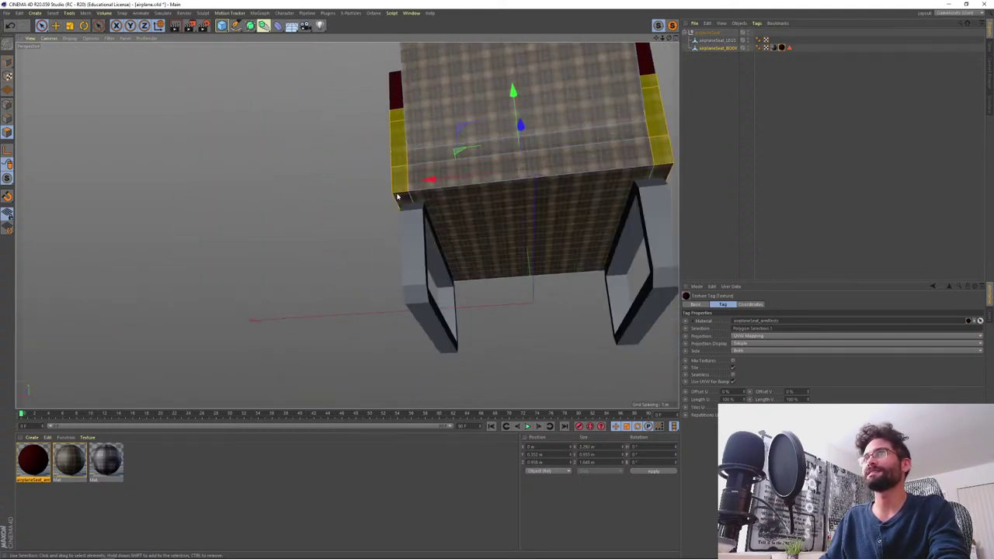
alt+middle_drag(479, 165, 523, 241)
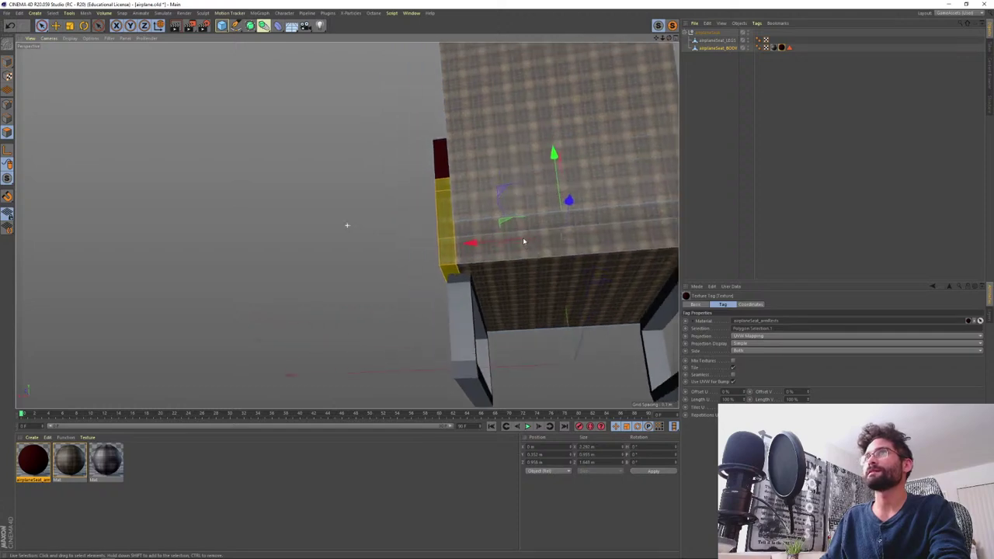
alt+drag(524, 241, 414, 233)
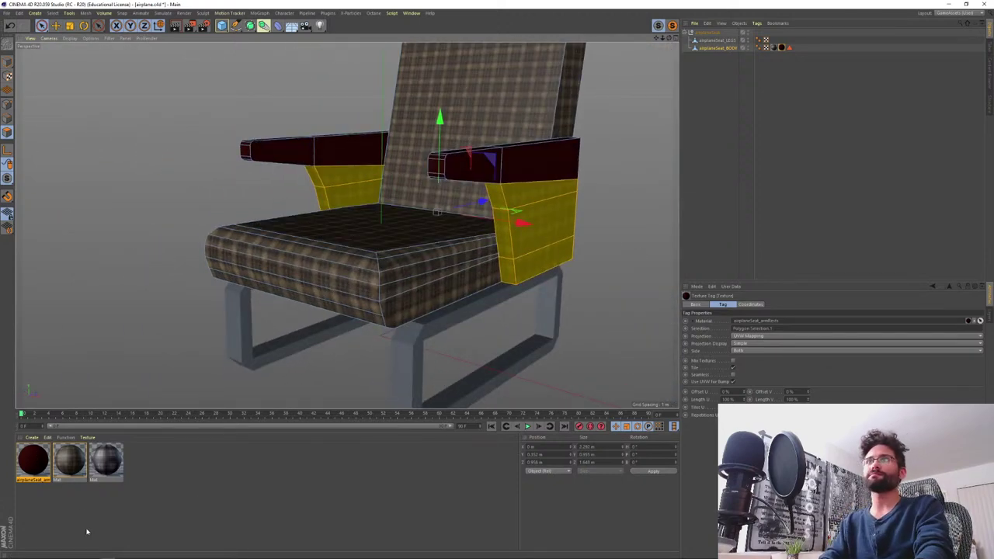
- Duplicate the dark red armrest material and rename the copy airplaneSeat_armRestsBottom
click(40, 478)
ctrl+drag(218, 495, 252, 495)
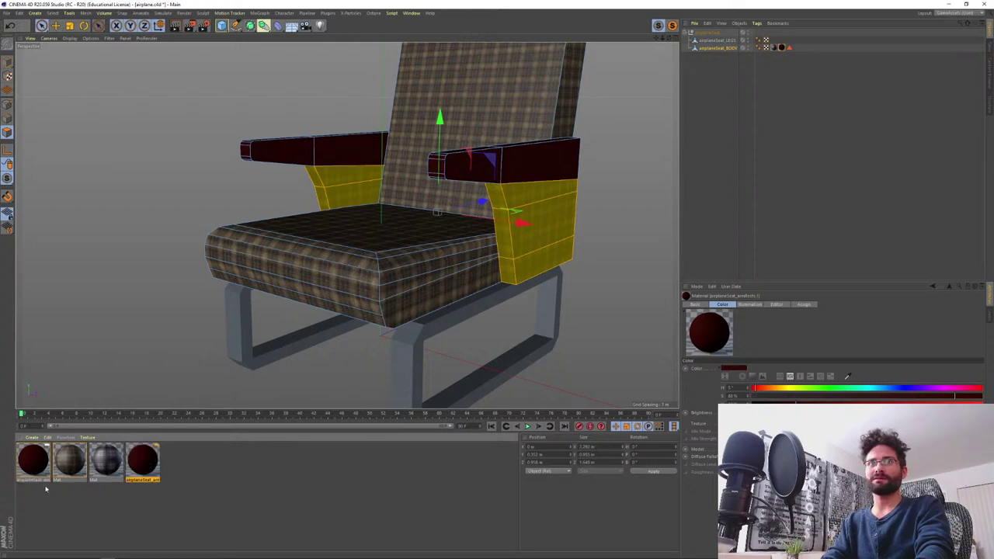
click(139, 473)
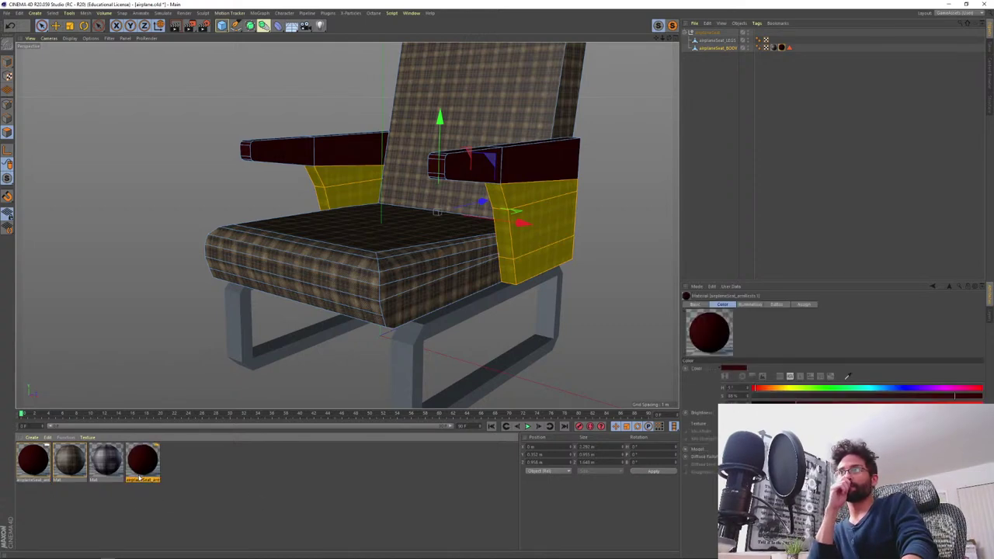
double_click(140, 476)
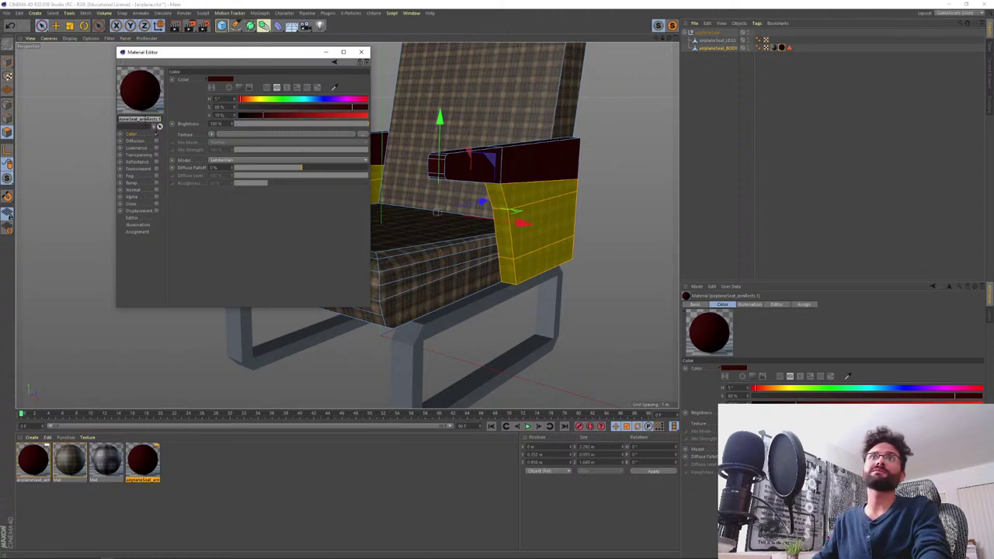
click(142, 119)
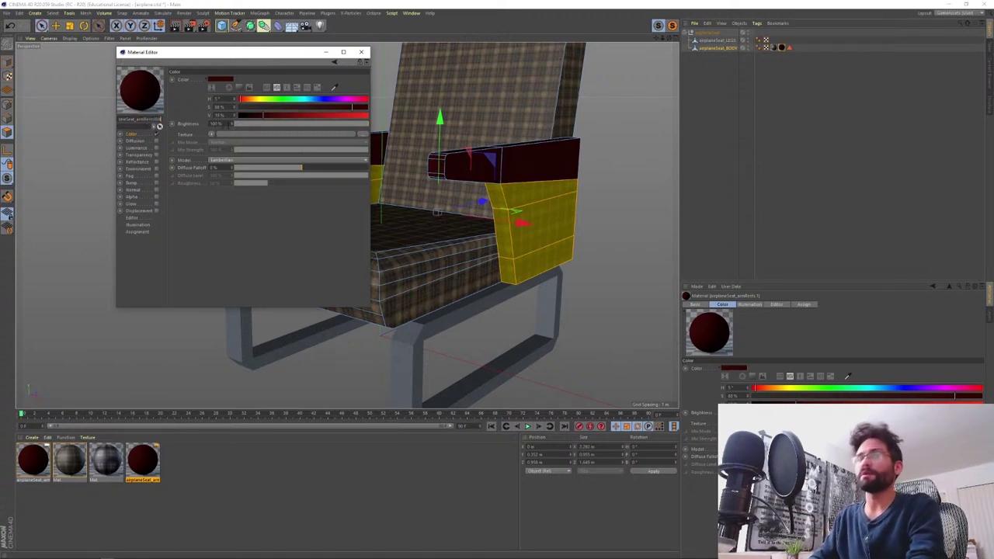
key(Return)
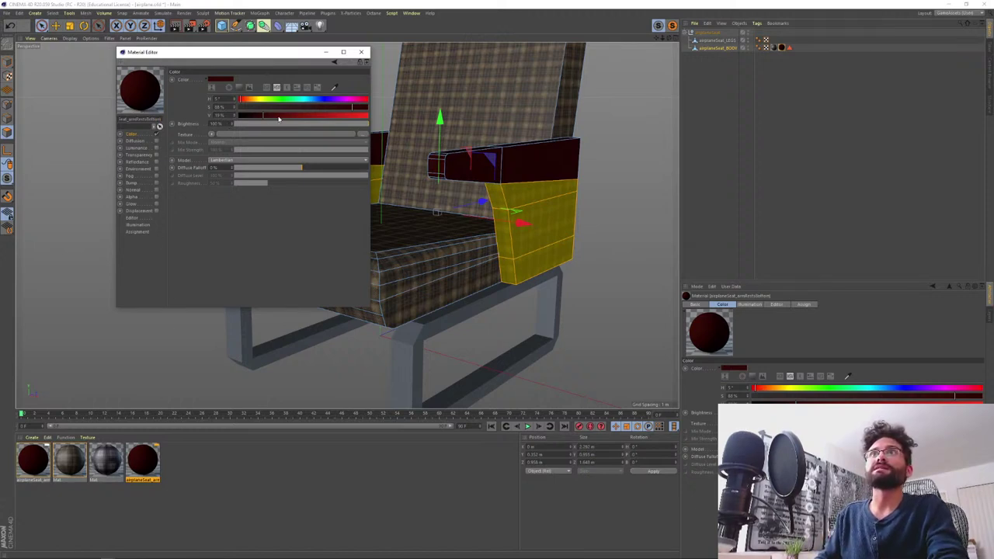
- Set the airplaneSeat_armRestsBottom colour to hue 56°, saturation 42% and value 68%, and apply it to the selected support panels
drag(250, 101, 327, 116)
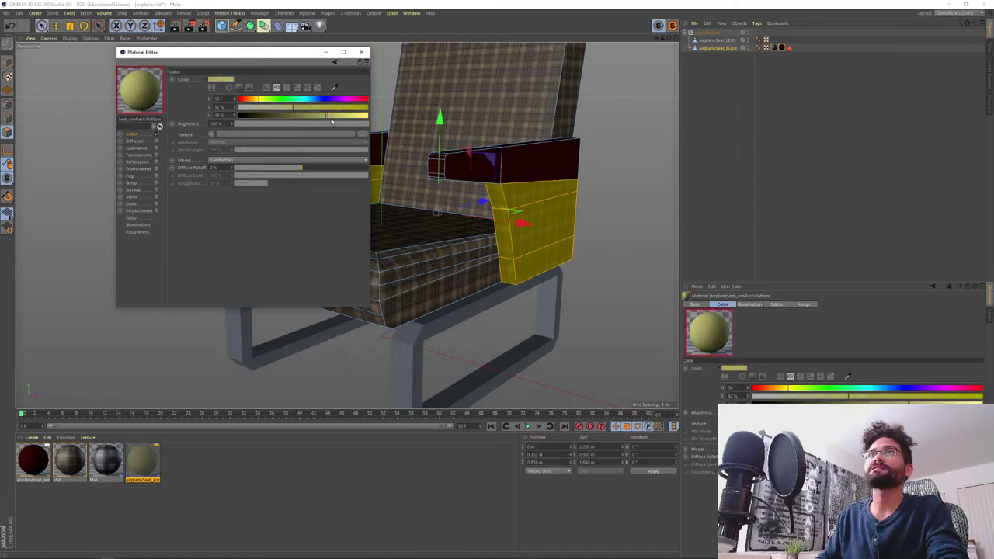
drag(143, 462, 516, 205)
click(361, 52)
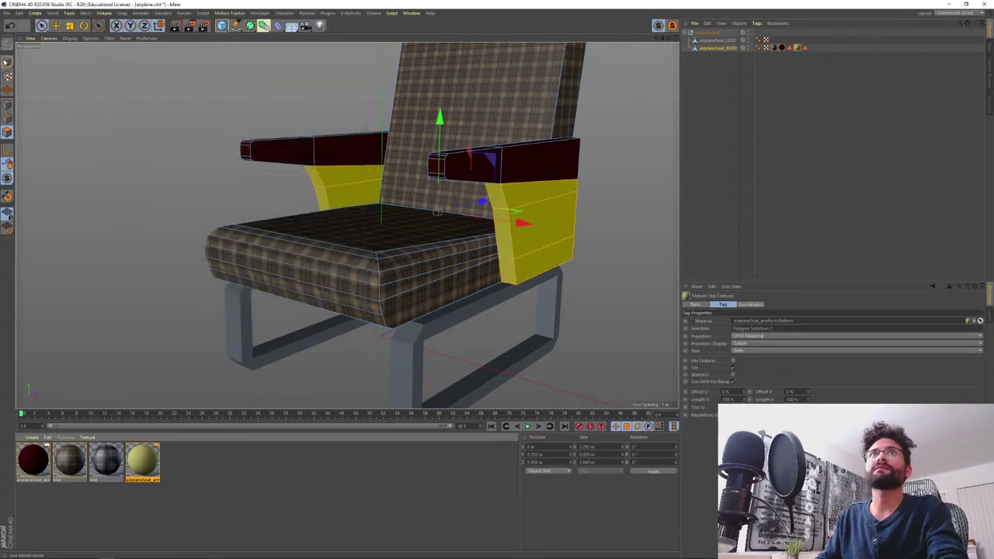
- Return to Model mode, deselect the seat and examine the whole chair with its new armrest support colour
click(6, 62)
click(124, 204)
scroll(373, 220, down, 3)
scroll(366, 220, up, 3)
scroll(415, 286, down, 5)
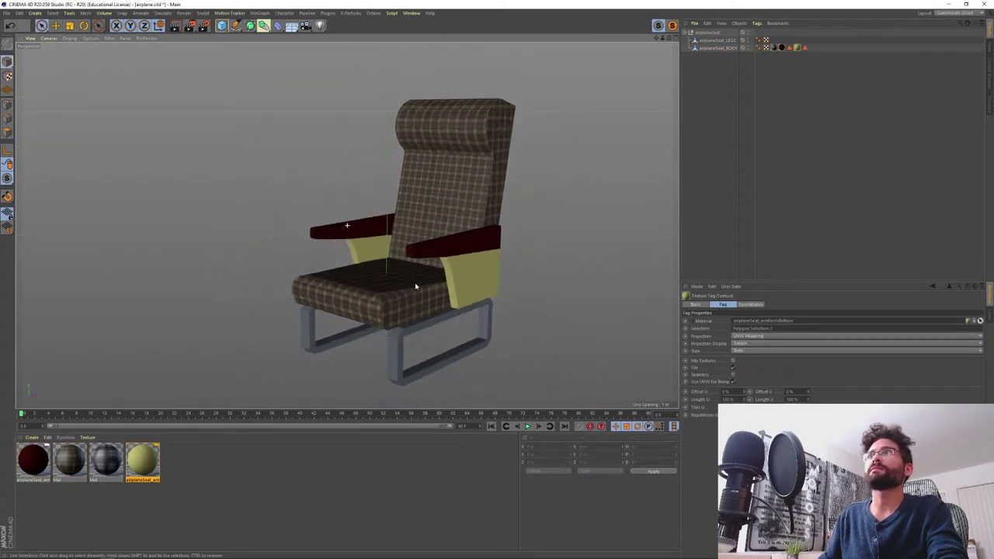
mouse_move(416, 288)
alt+mouse_down()
mouse_move(469, 273)
mouse_move(411, 280)
mouse_move(423, 286)
alt+mouse_up()
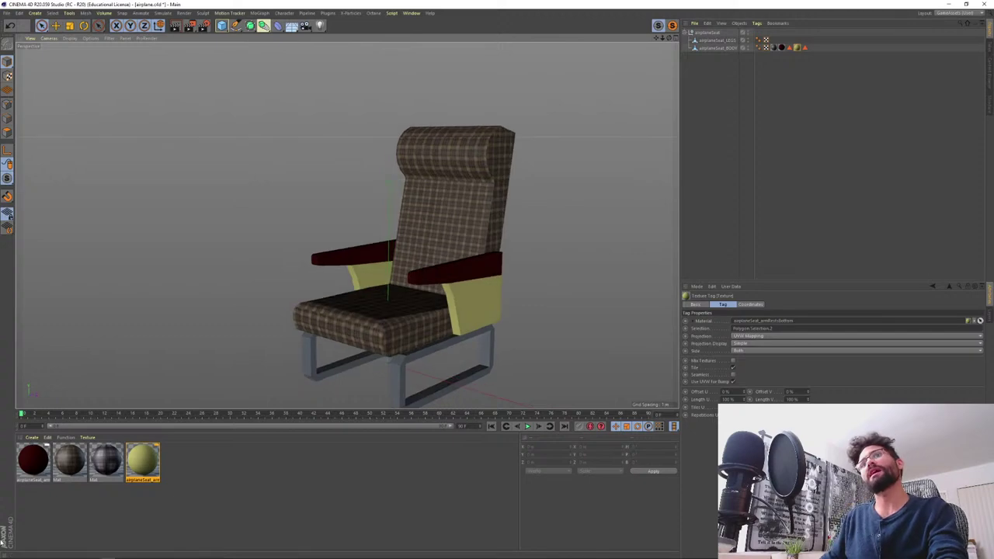
- Darken the airplaneSeat_armRests material to a colour value of 9% and check the armrests against the rest of the seat
double_click(26, 461)
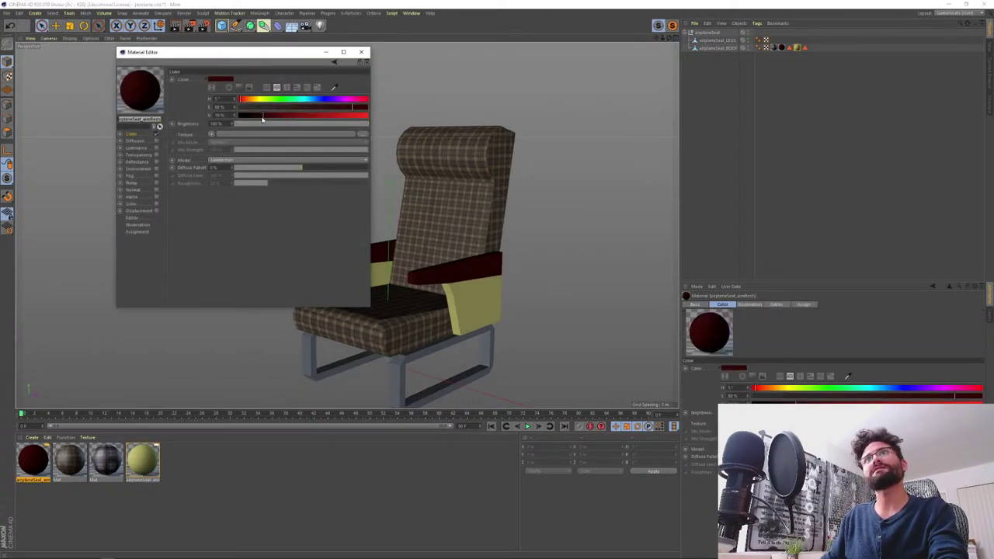
drag(262, 118, 253, 121)
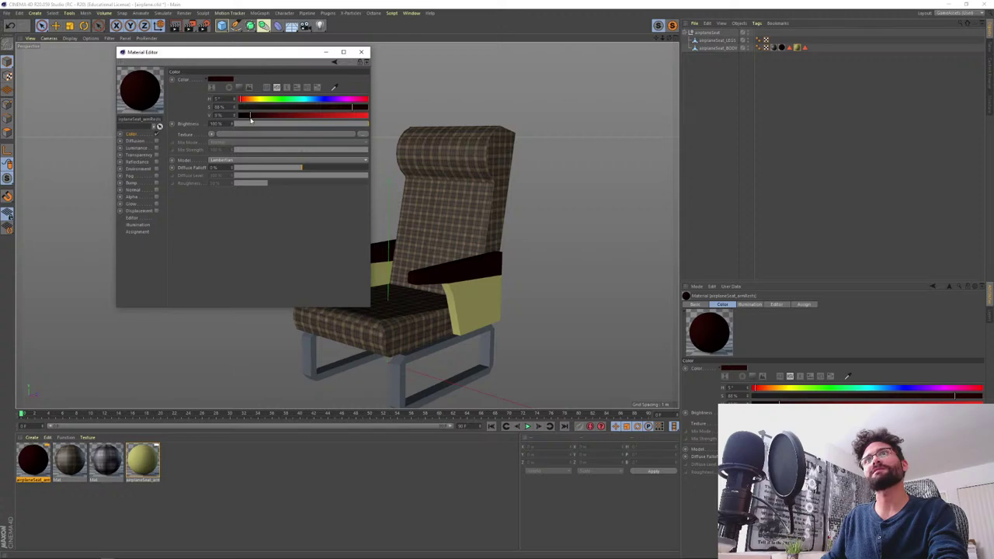
alt+drag(384, 338, 448, 341)
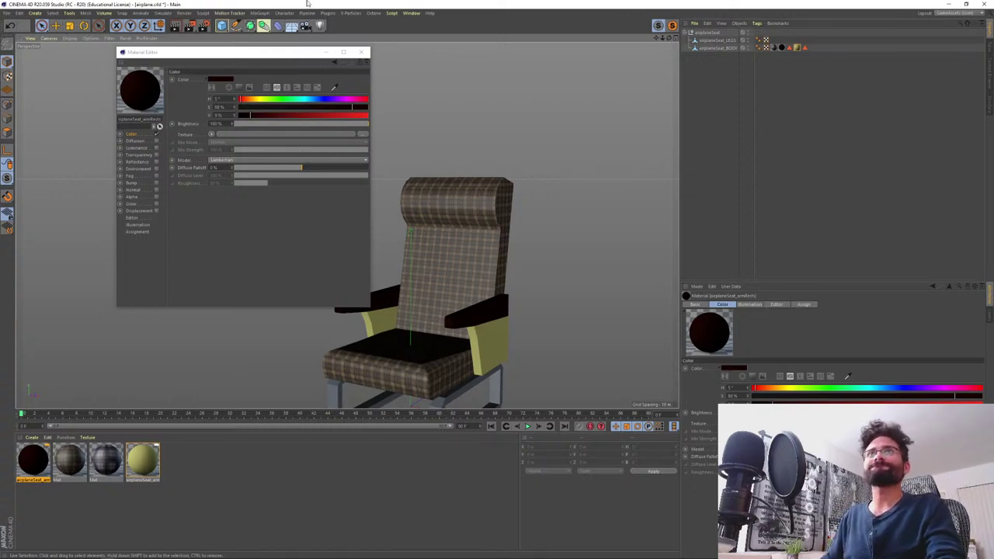
drag(312, 56, 240, 75)
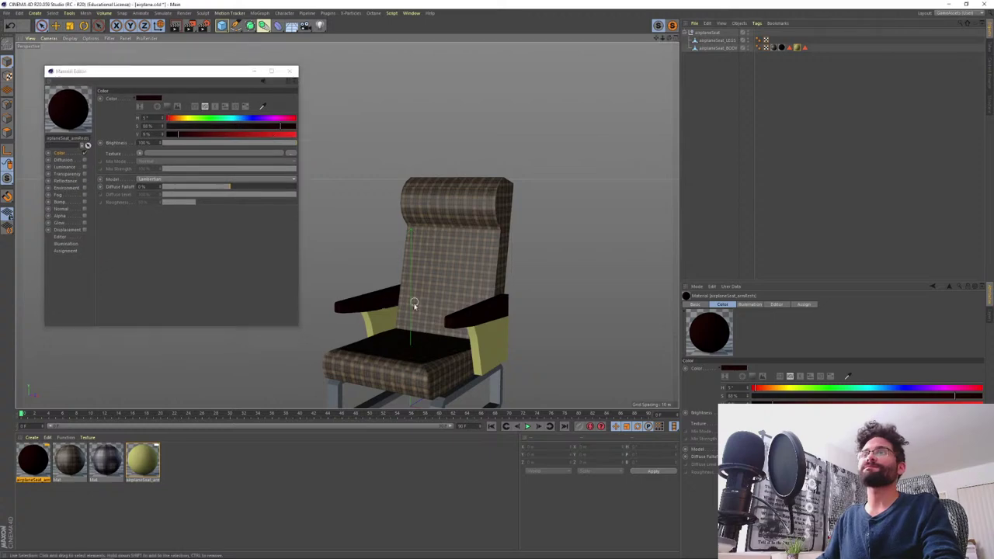
alt+middle_drag(426, 356, 445, 296)
alt+drag(473, 276, 448, 275)
alt+right_drag(436, 282, 457, 275)
mouse_move(498, 200)
alt+mouse_down()
mouse_move(532, 180)
mouse_move(606, 171)
mouse_move(451, 179)
mouse_move(497, 199)
alt+mouse_up()
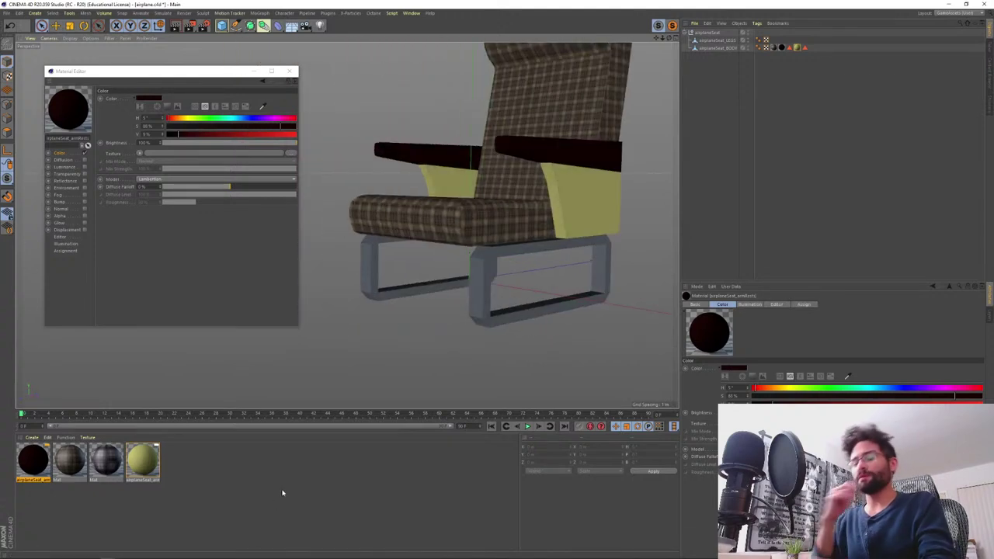
- Bring up the cabin reference photo, switch to textures.com in the browser and search for plastic textures
key(alt+Tab)
key(alt+Tab)
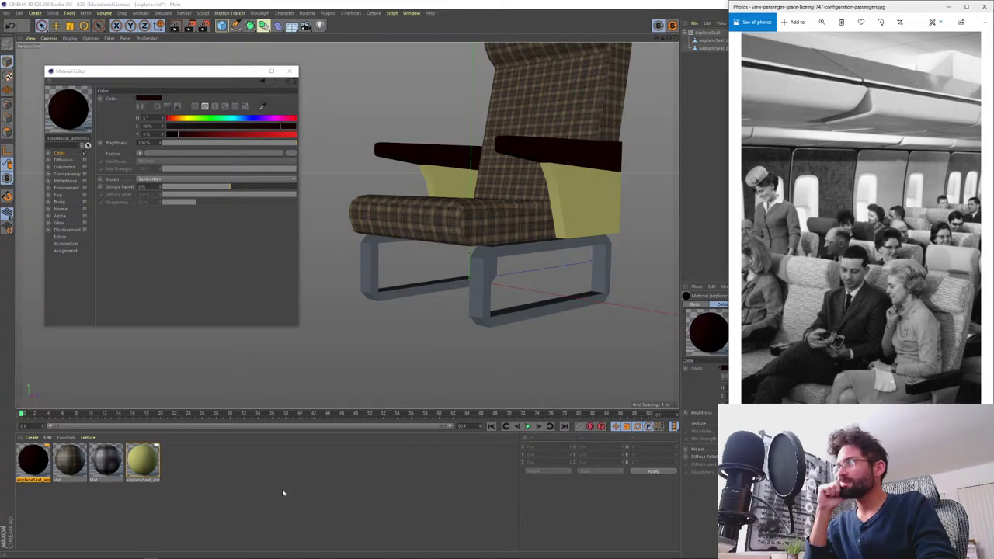
key(alt+Tab)
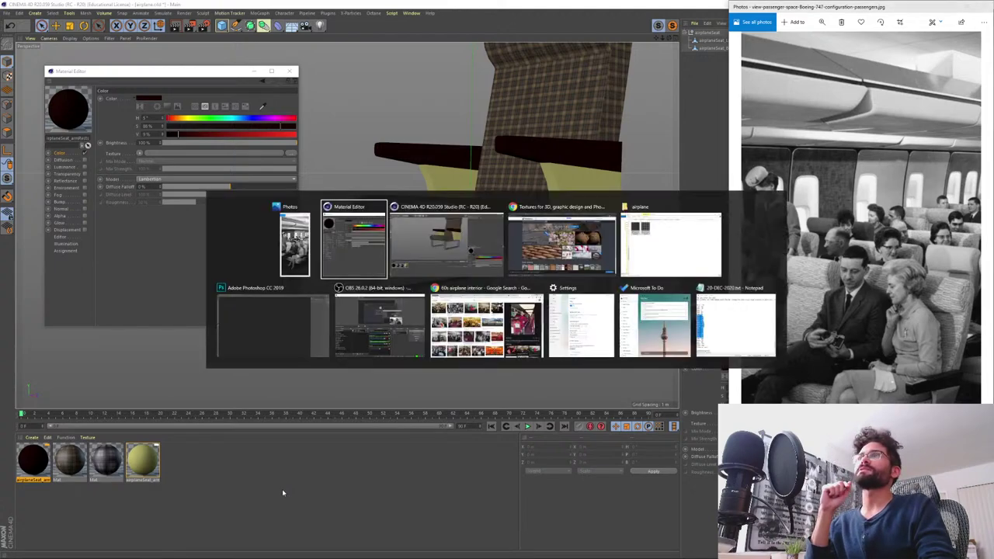
key(alt+Tab)
key(alt+Tab)
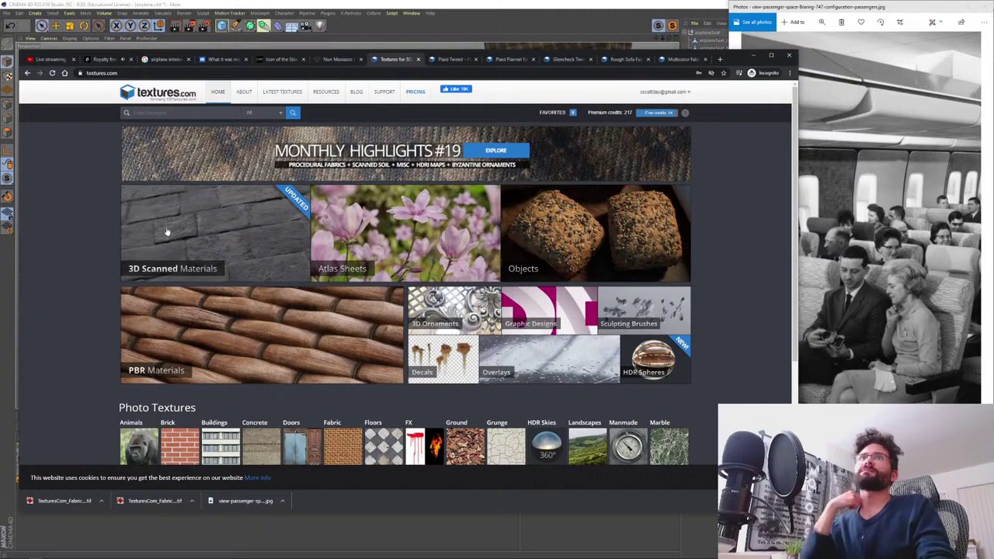
text(plastic)
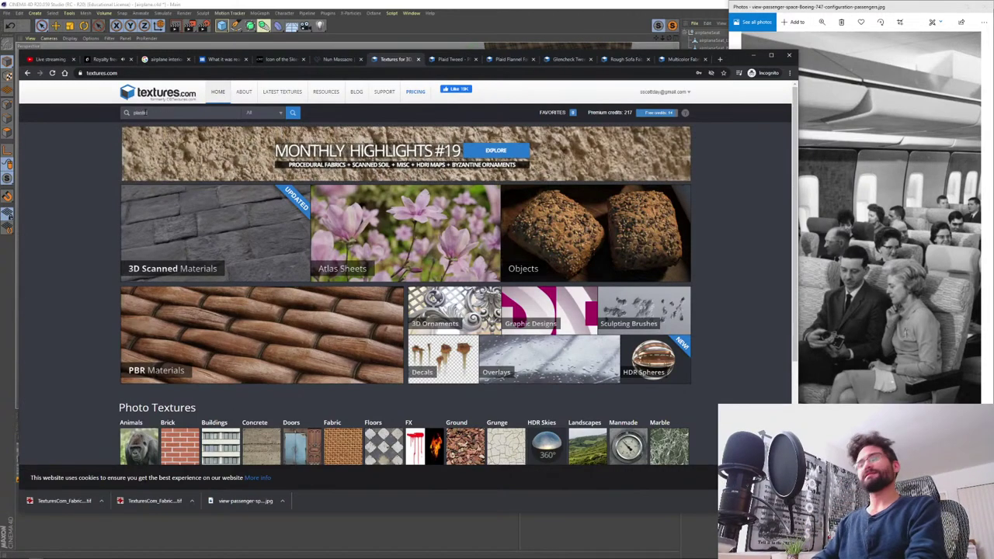
key(Return)
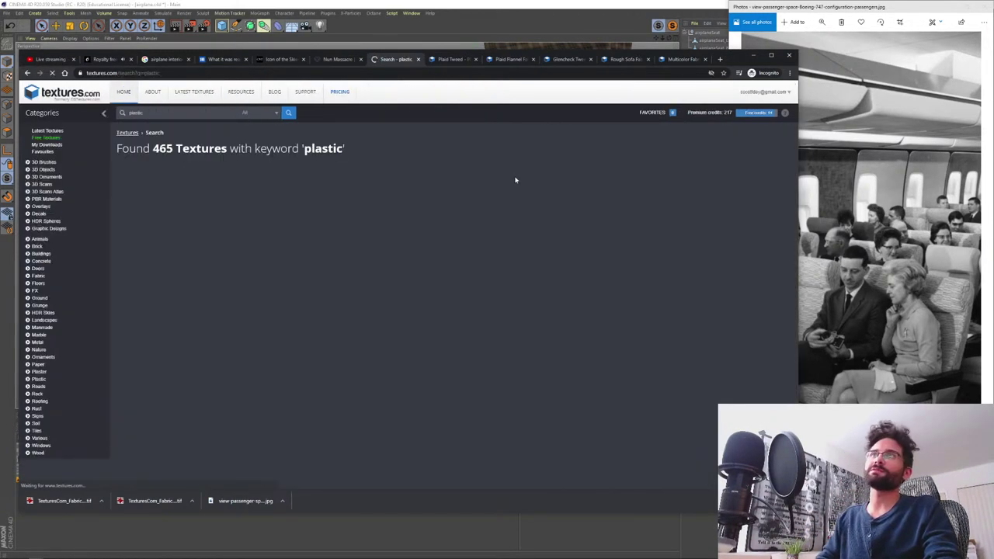
- Look through the plastic search results and open the blue fiberglass texture with the torn patch in a separate tab
scroll(418, 308, down, 3)
scroll(418, 309, down, 5)
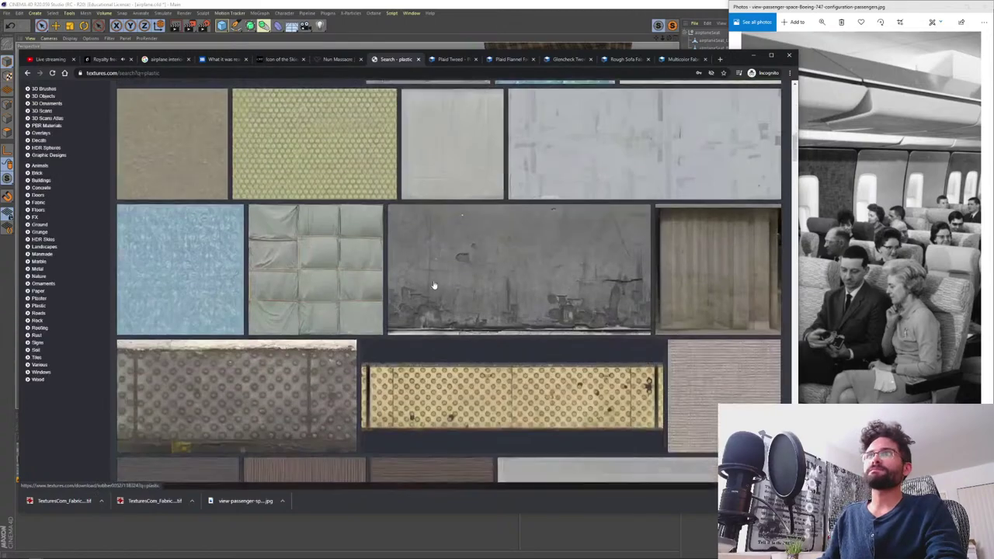
scroll(438, 273, up, 2)
scroll(439, 278, down, 5)
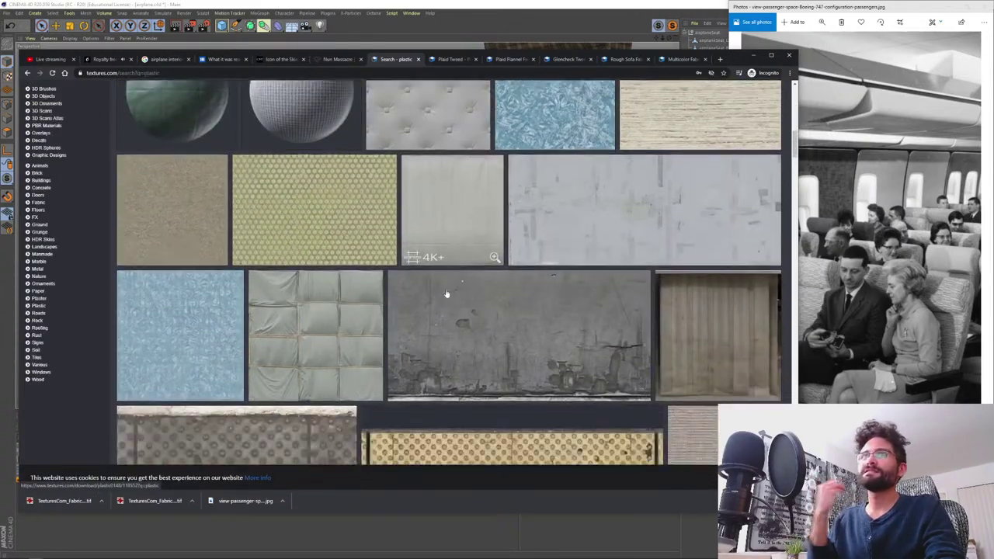
scroll(452, 290, down, 5)
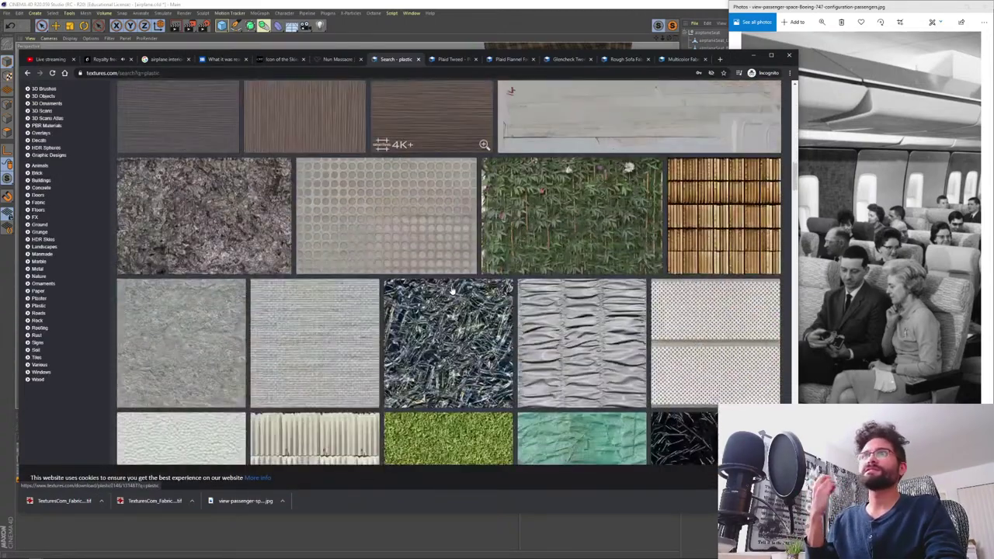
scroll(456, 292, down, 3)
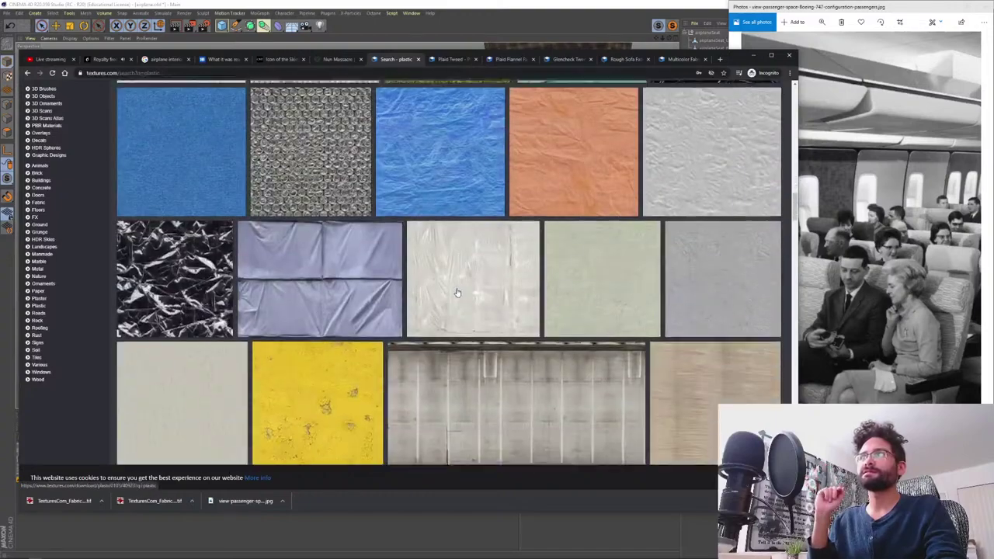
scroll(456, 292, down, 3)
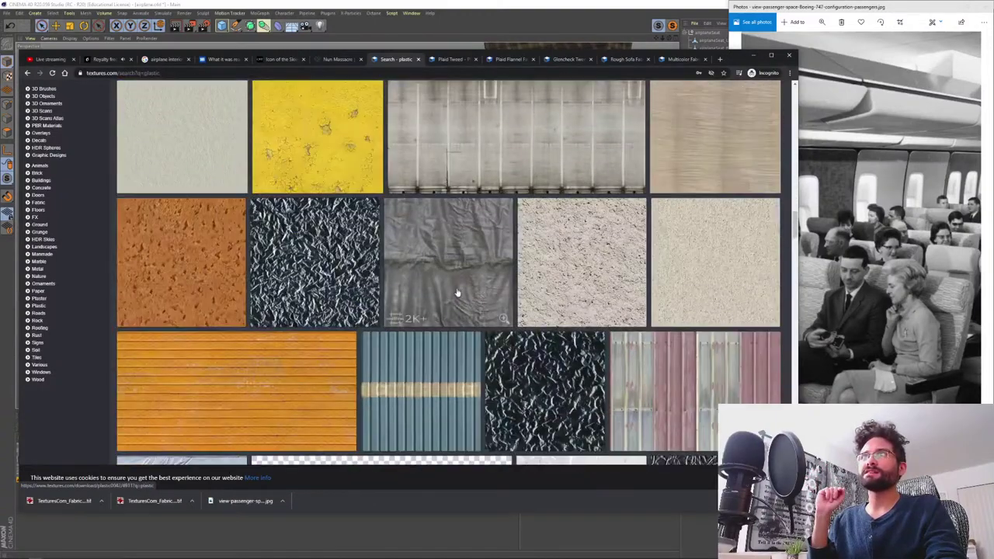
scroll(457, 292, down, 5)
scroll(457, 292, down, 10)
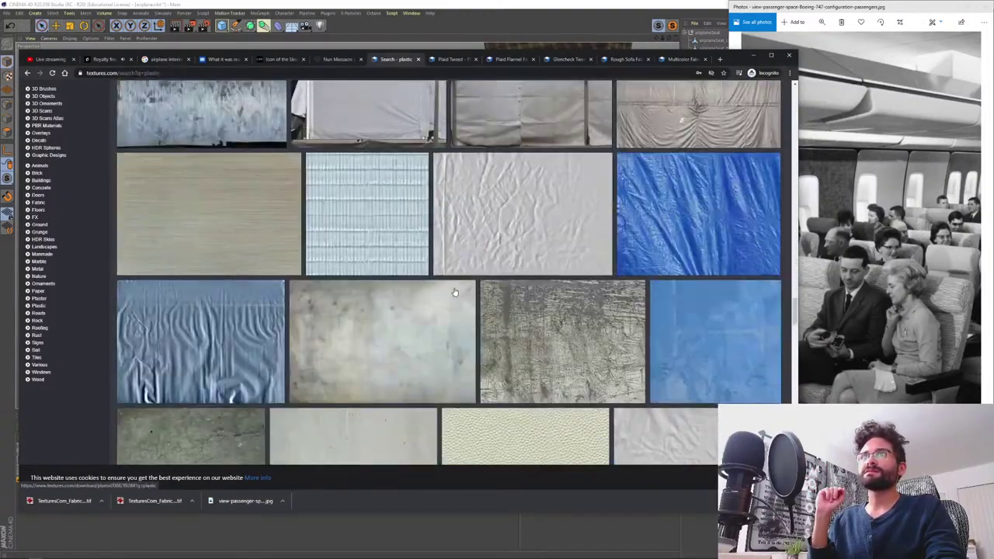
scroll(451, 289, down, 5)
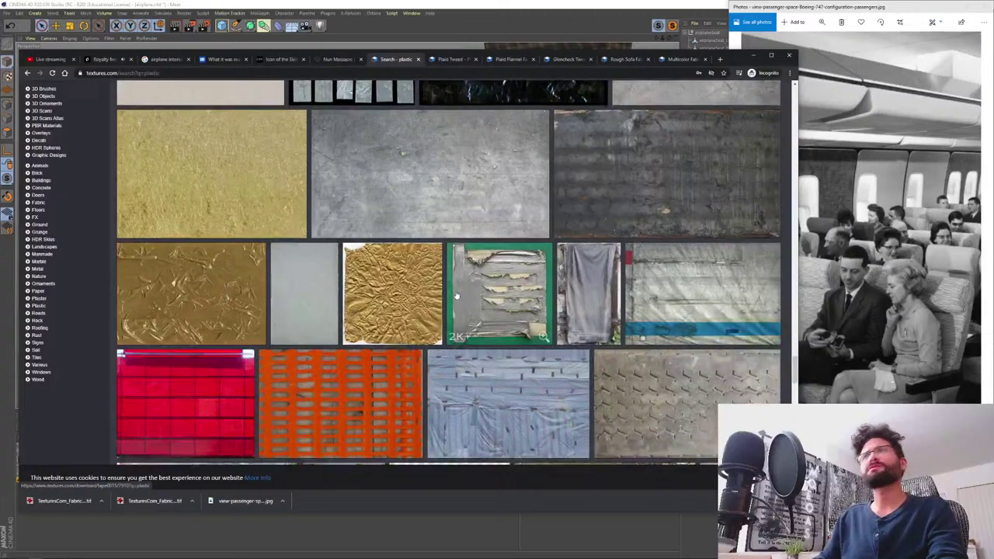
scroll(456, 288, down, 4)
scroll(456, 288, down, 10)
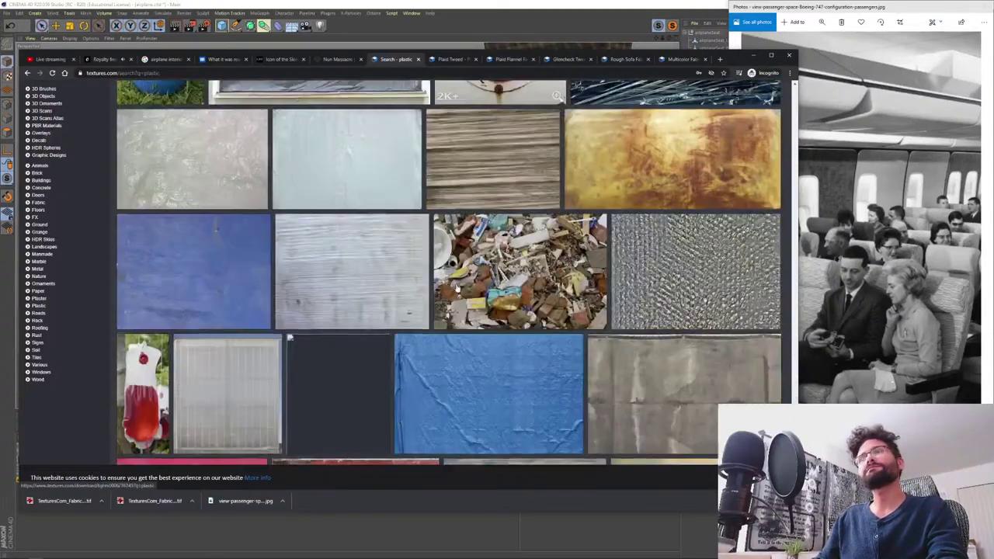
scroll(456, 288, down, 5)
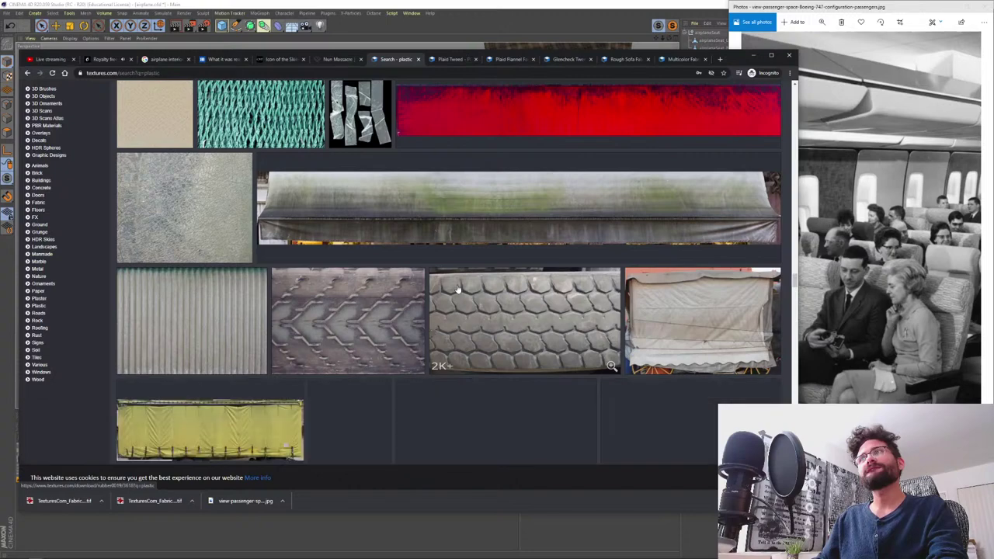
scroll(457, 288, down, 2)
scroll(461, 295, down, 3)
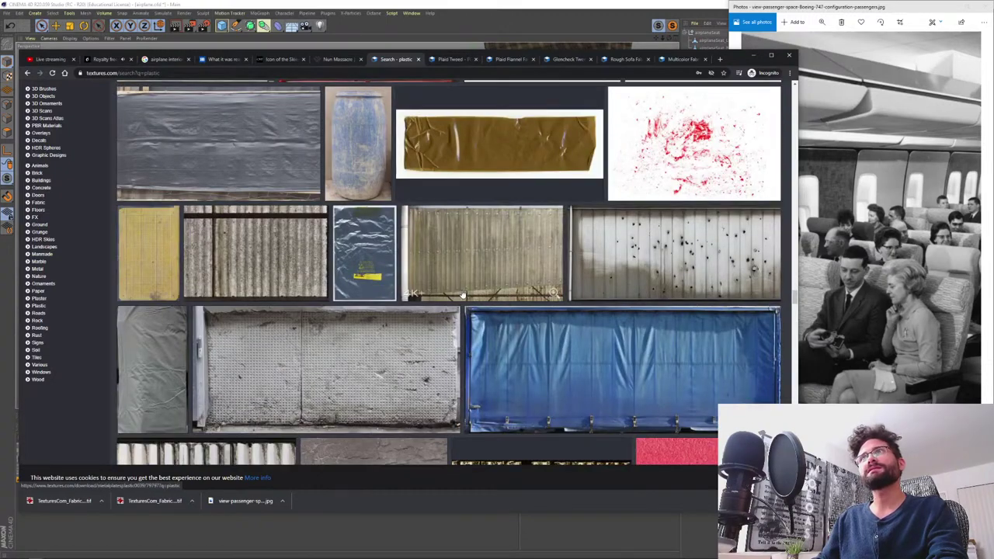
scroll(463, 296, down, 3)
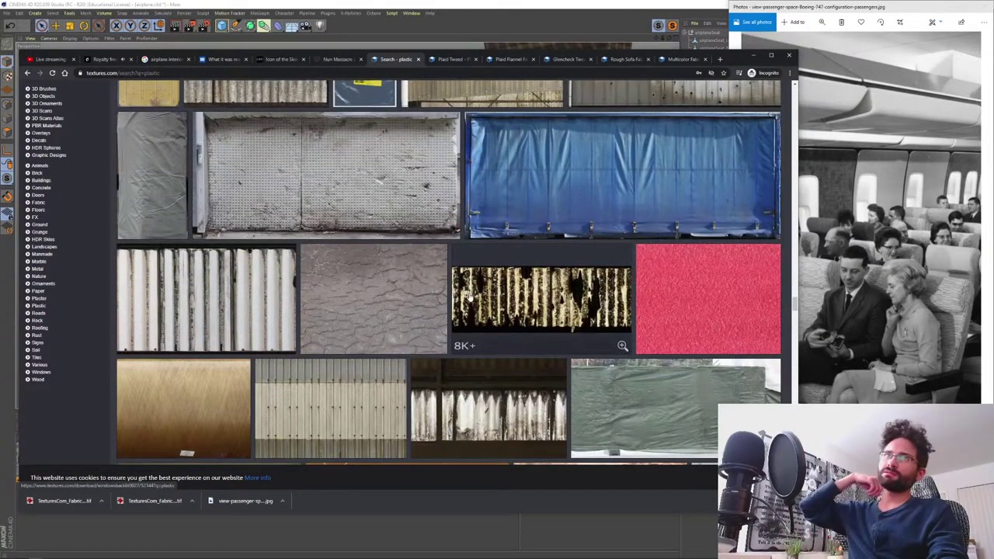
scroll(470, 297, down, 2)
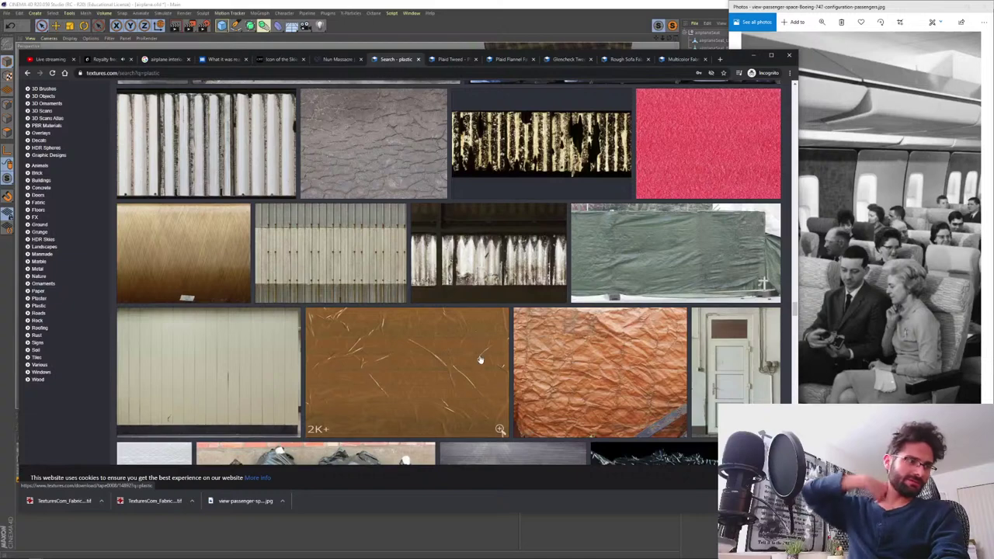
scroll(498, 329, down, 5)
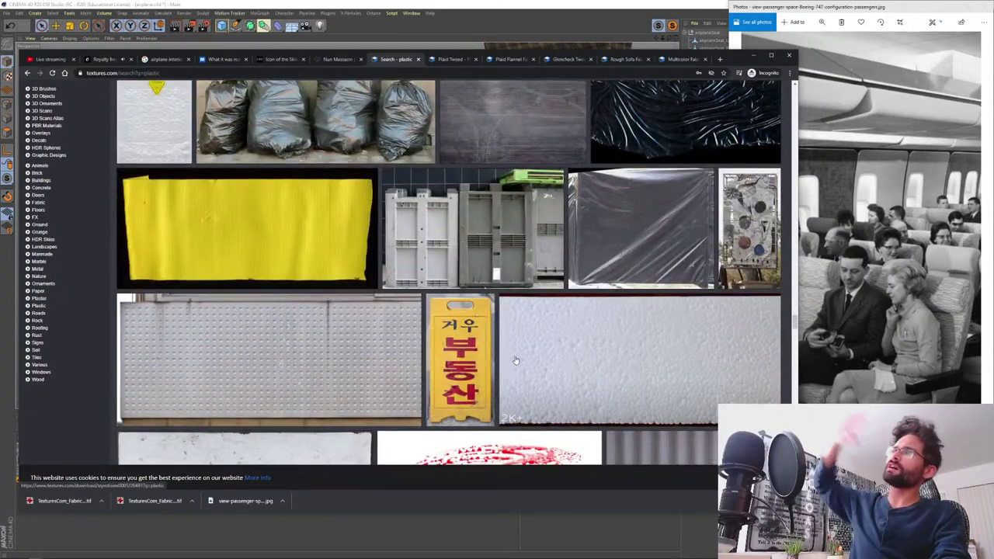
scroll(519, 342, down, 5)
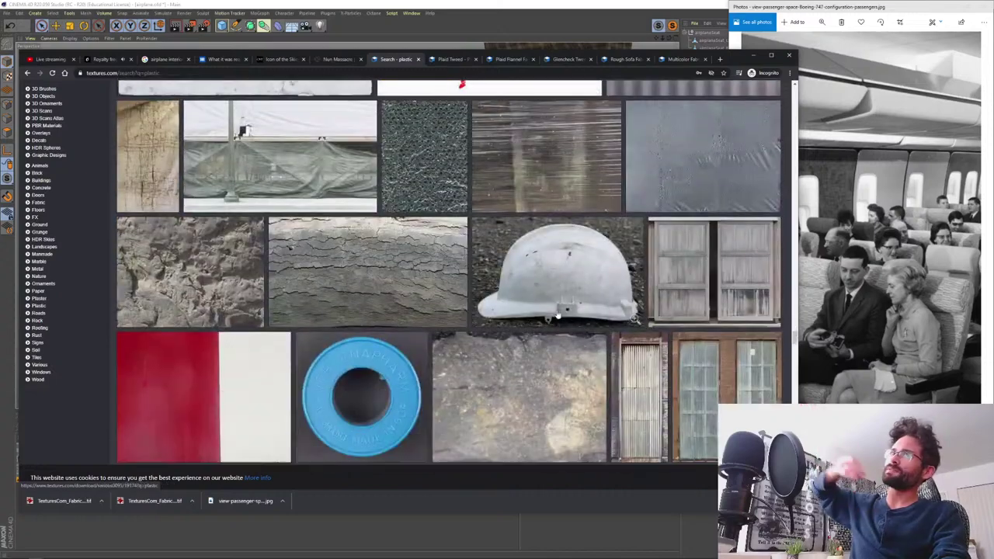
scroll(558, 315, down, 6)
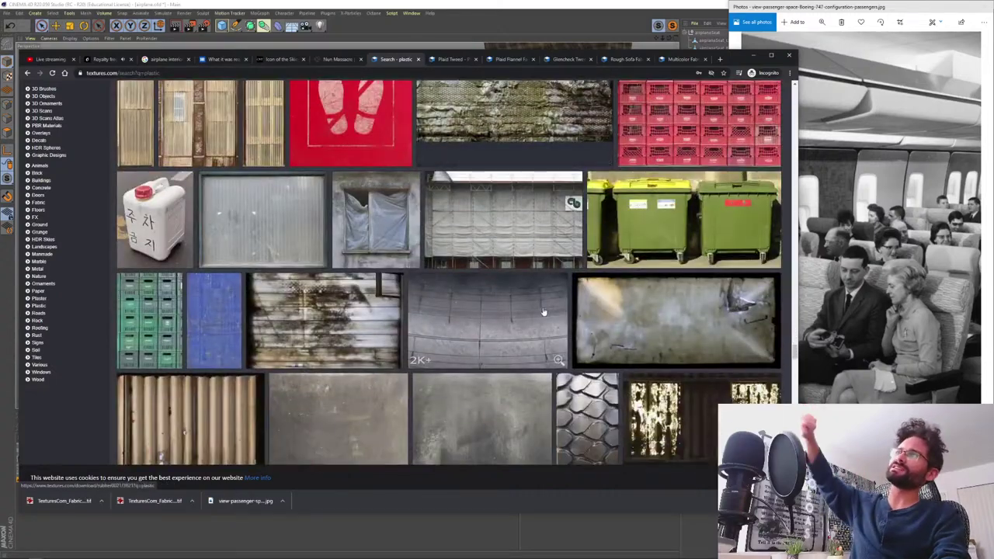
scroll(544, 312, down, 3)
scroll(511, 302, down, 3)
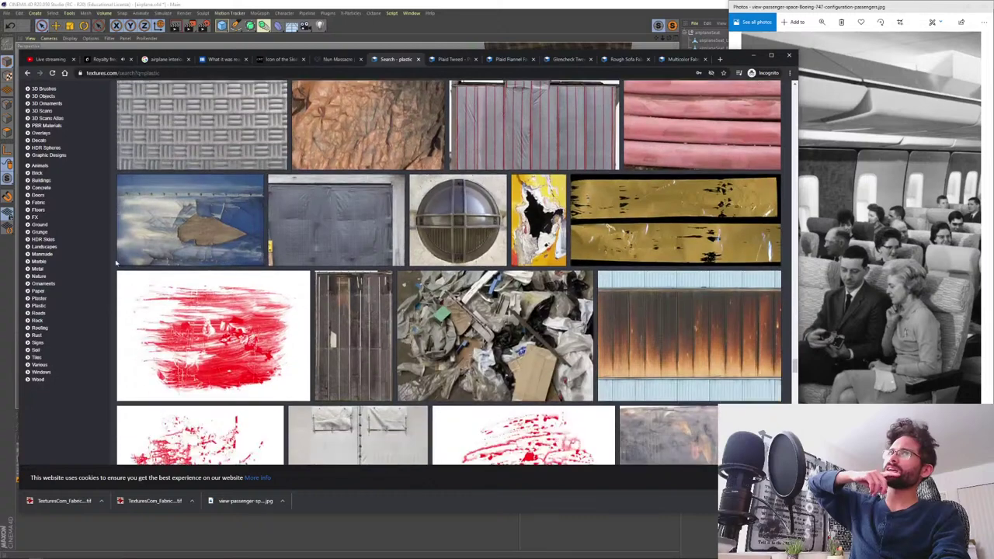
middle_click(166, 209)
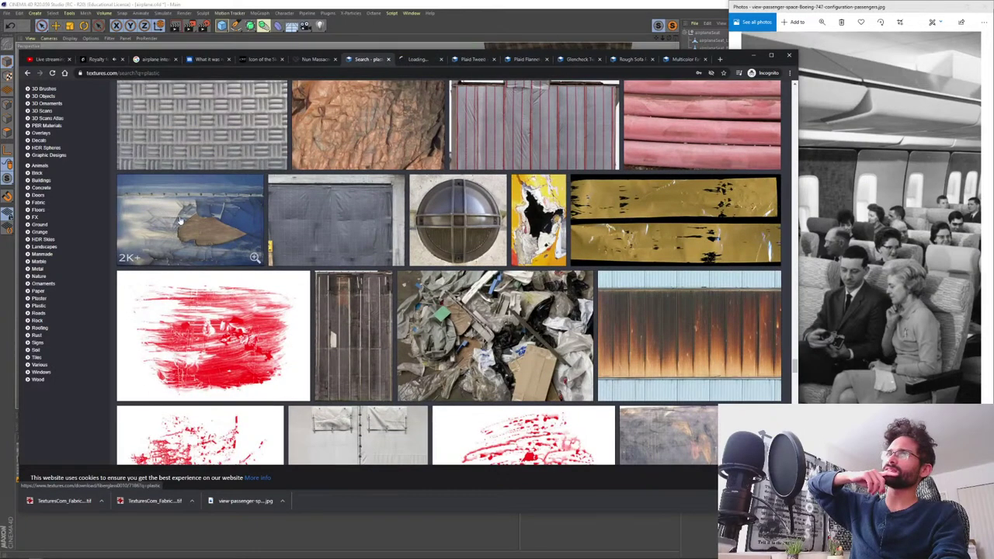
- Examine further rows of the plastic results for a smooth plastic surface suitable for the armrests
scroll(638, 326, down, 5)
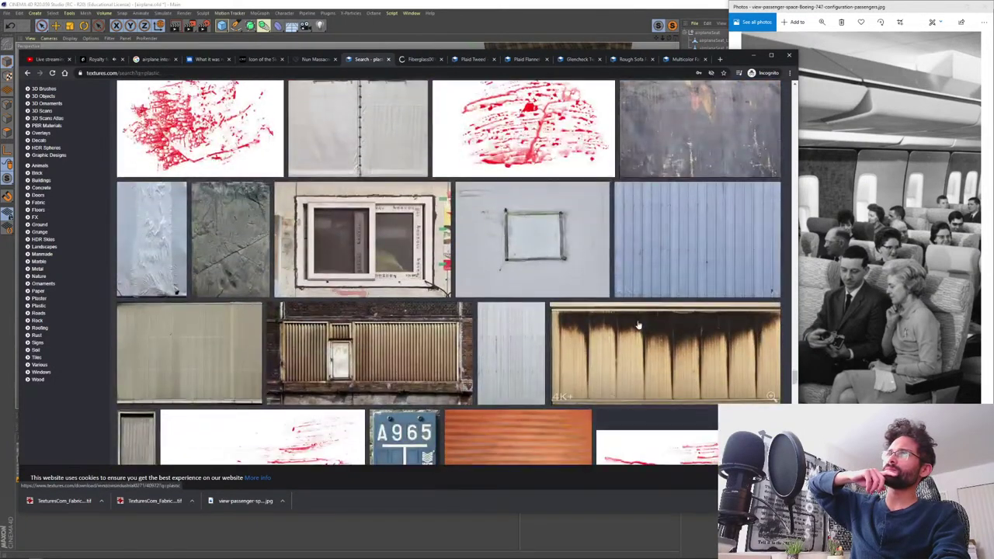
scroll(639, 327, down, 3)
scroll(637, 318, down, 4)
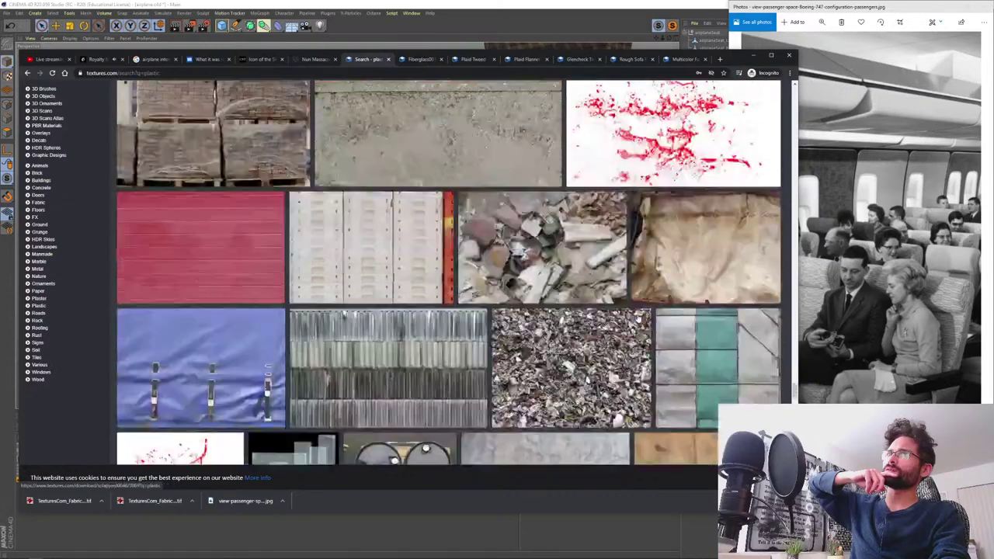
scroll(637, 319, up, 1)
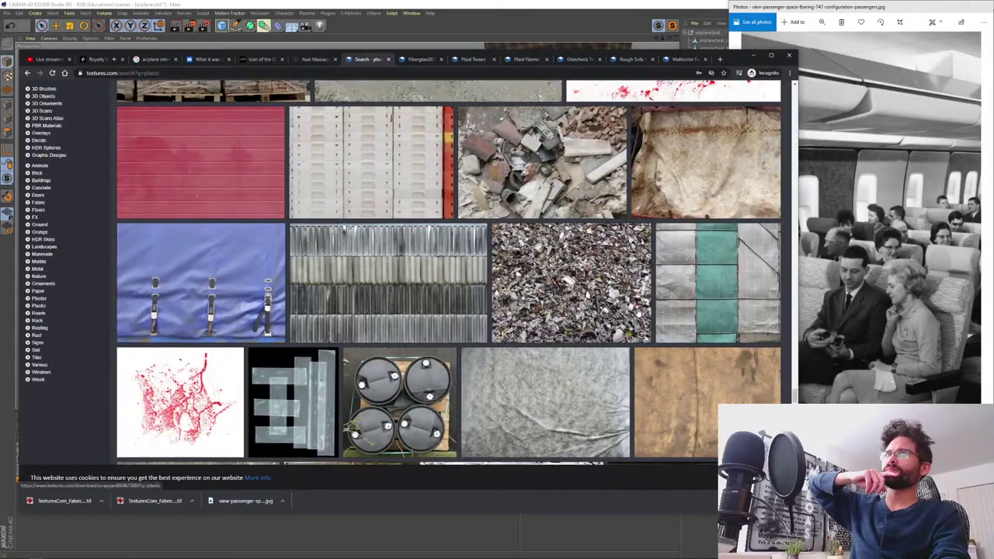
scroll(637, 315, down, 2)
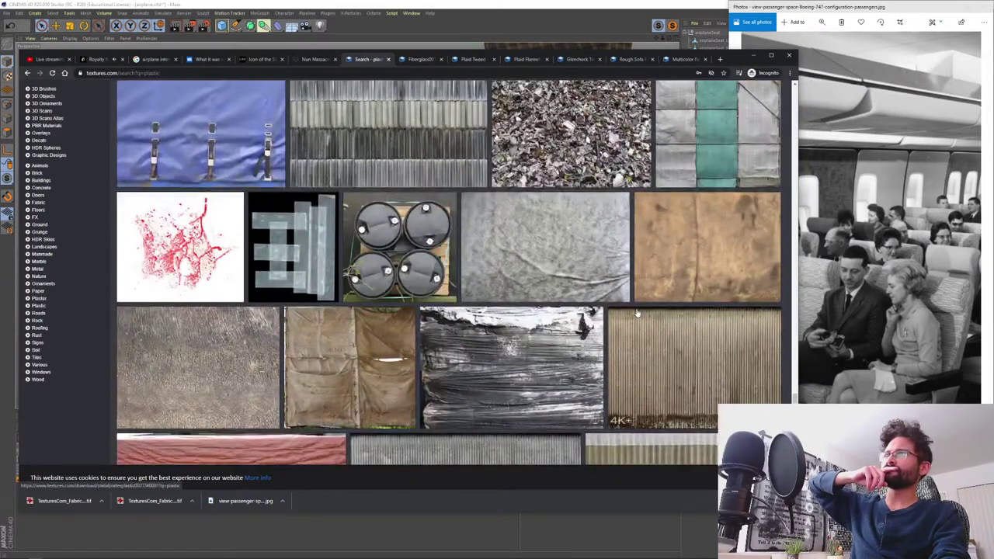
scroll(637, 313, down, 3)
scroll(637, 313, down, 2)
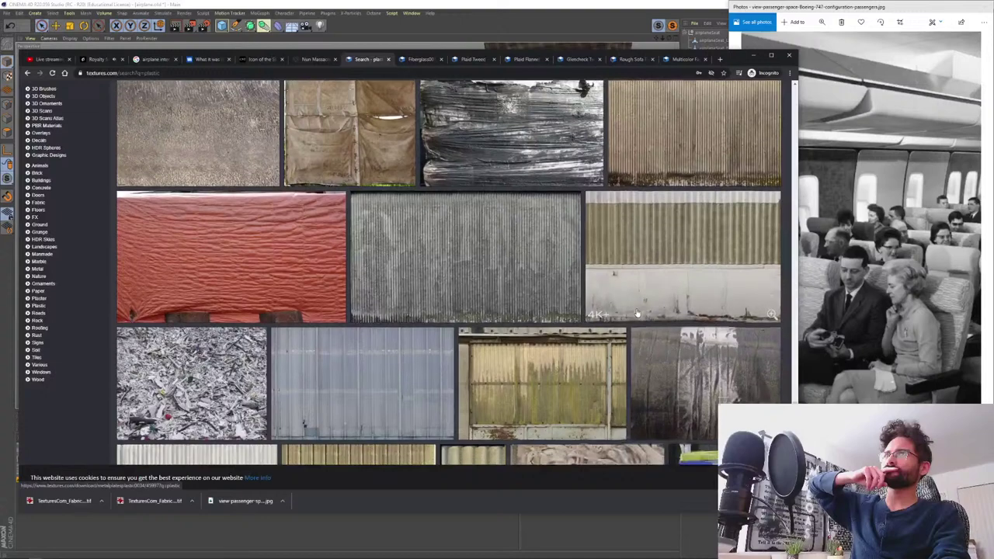
scroll(637, 313, down, 2)
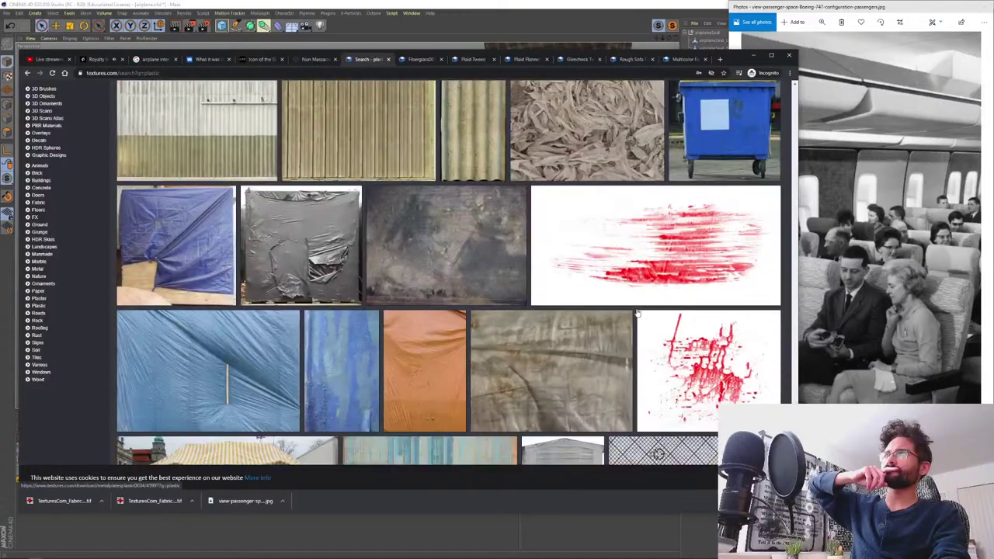
- Open the blue garbage container texture GarbageContainers0059 and download its second image in Large size to the airplane textures folder
middle_click(749, 121)
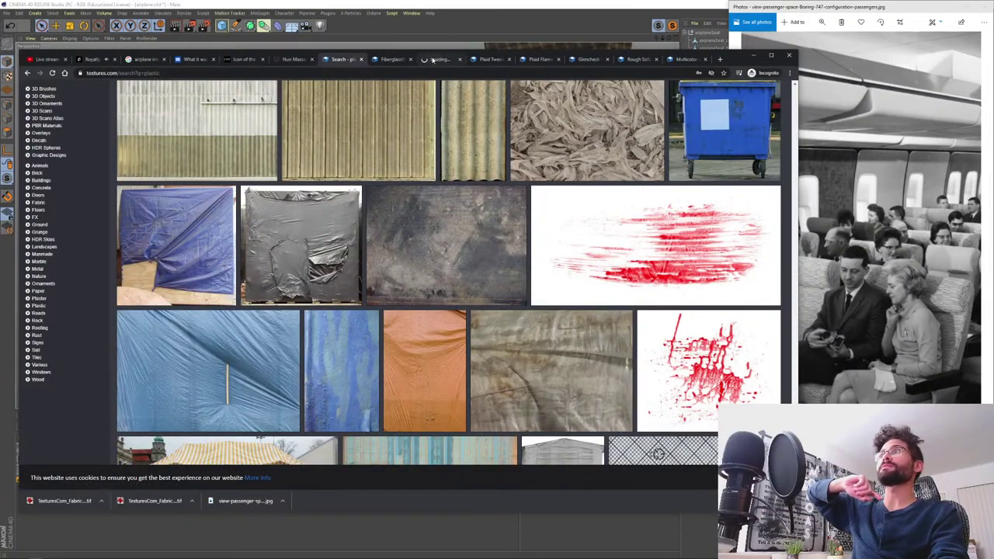
click(440, 59)
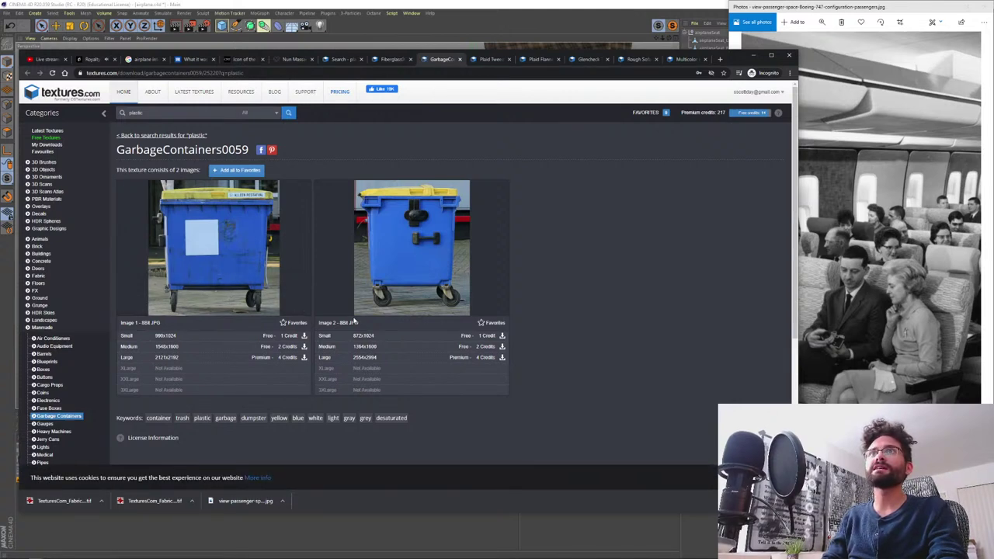
mouse_move(497, 305)
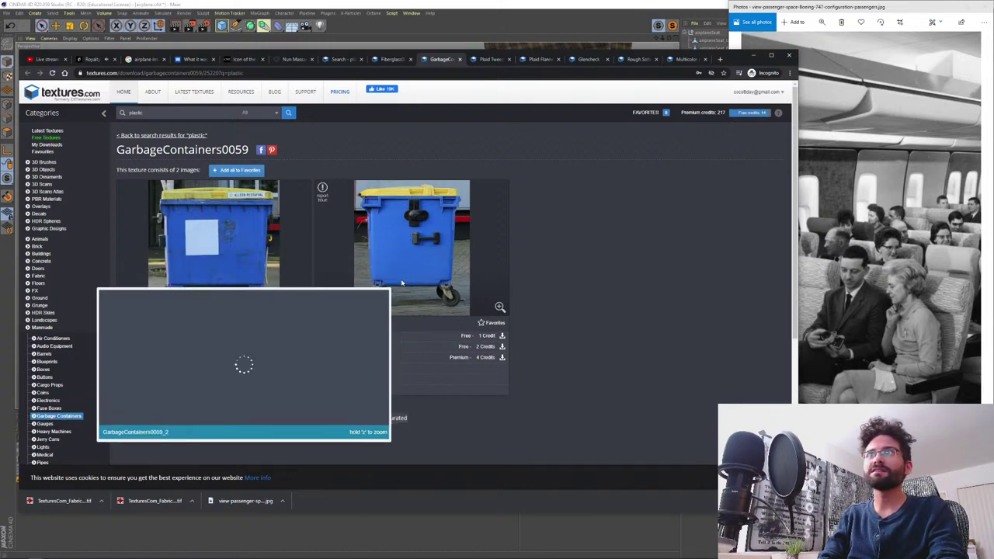
click(502, 357)
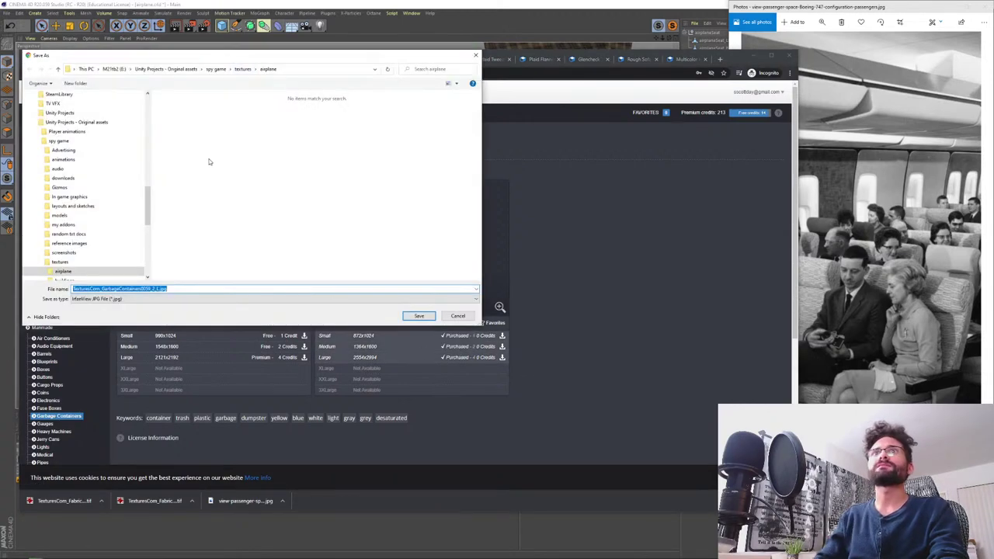
key(Return)
- Switch to Photoshop and create a new 1200 by 1200 pixel RGB document with a white background
key(alt+Tab)
key(Tab)
key(Tab)
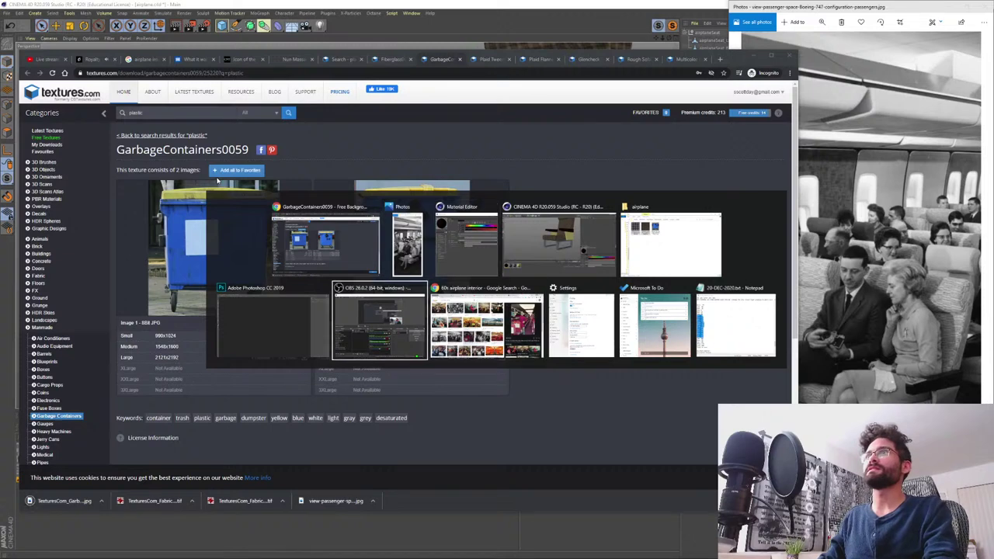
key(shift+Tab)
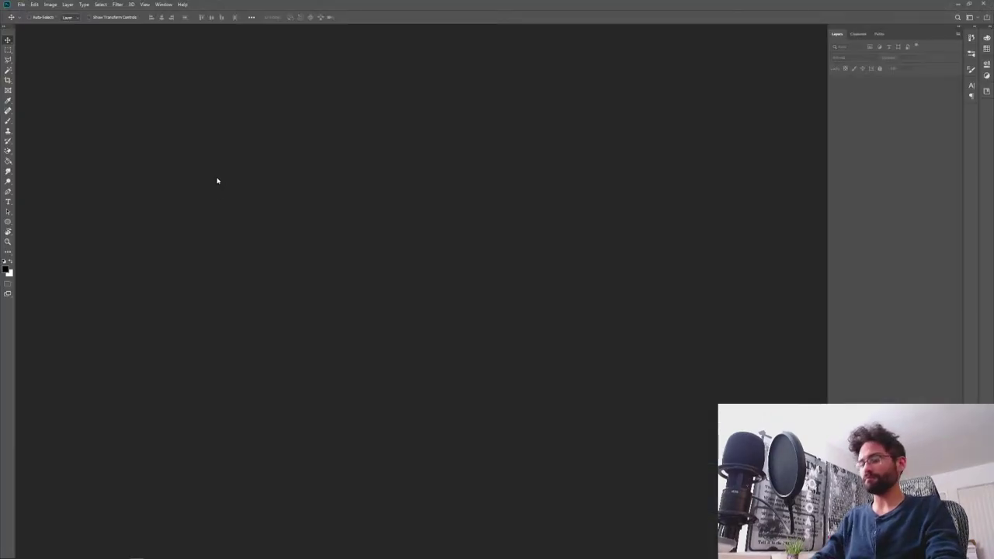
key(ctrl+n)
click(614, 175)
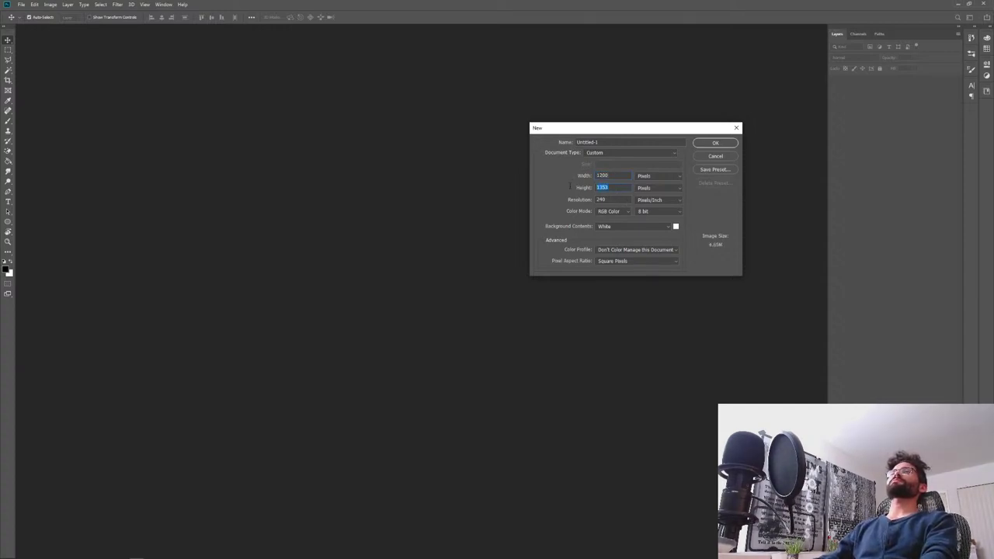
key(Return)
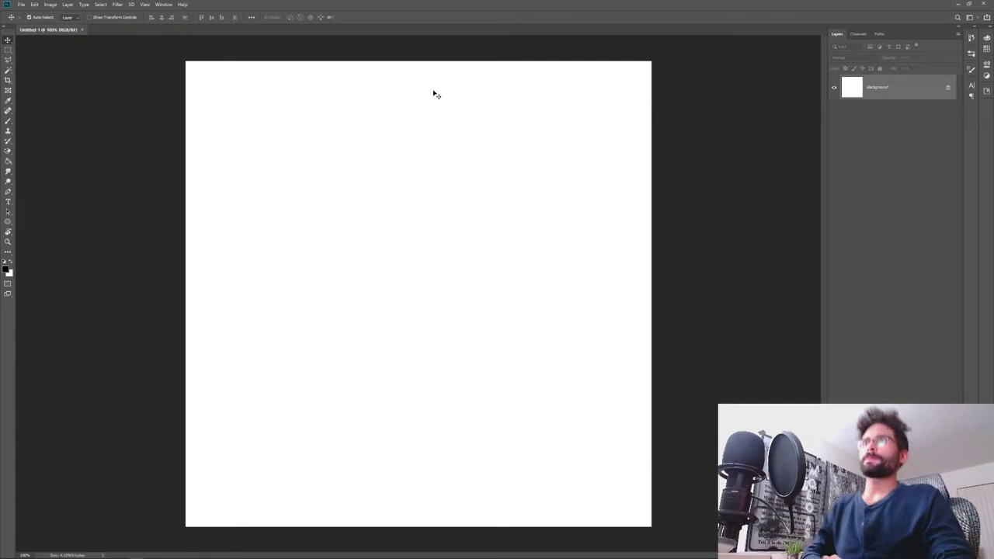
- Place the downloaded garbage container image from the airplane folder into the new document and delete the white Background layer
key(alt+Tab)
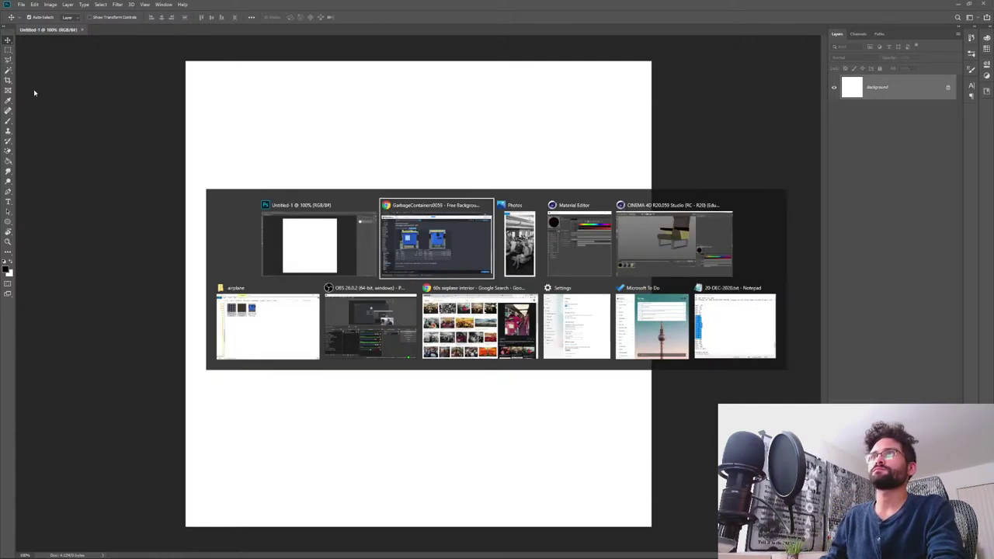
key(alt+Tab)
key(alt+Tab)
key(alt+Tab)
key(alt+Tab)
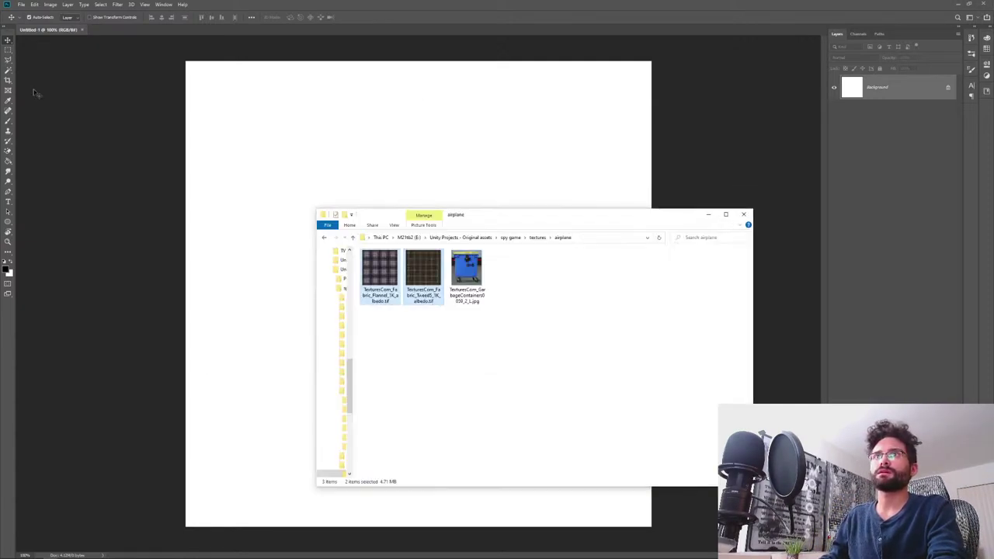
drag(471, 266, 367, 152)
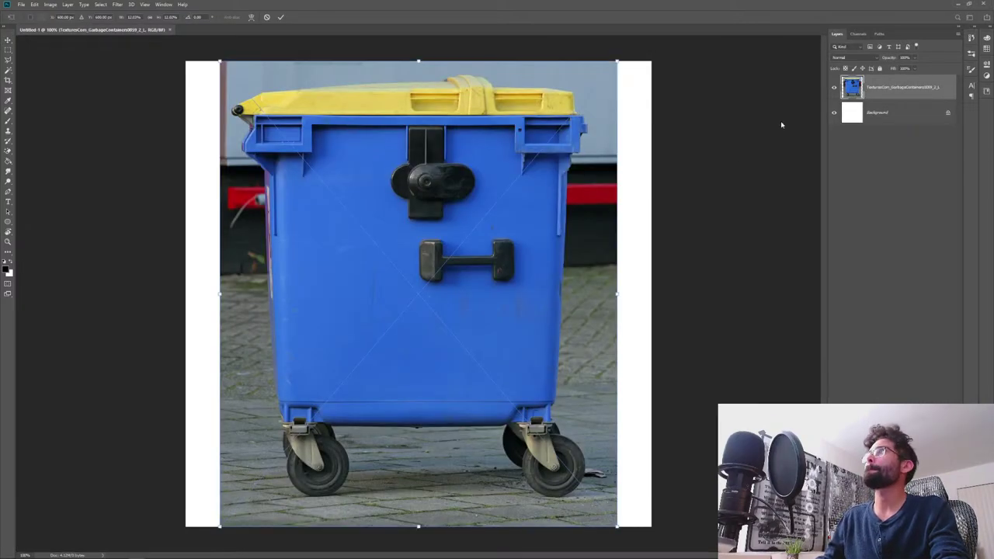
click(892, 120)
key(Delete)
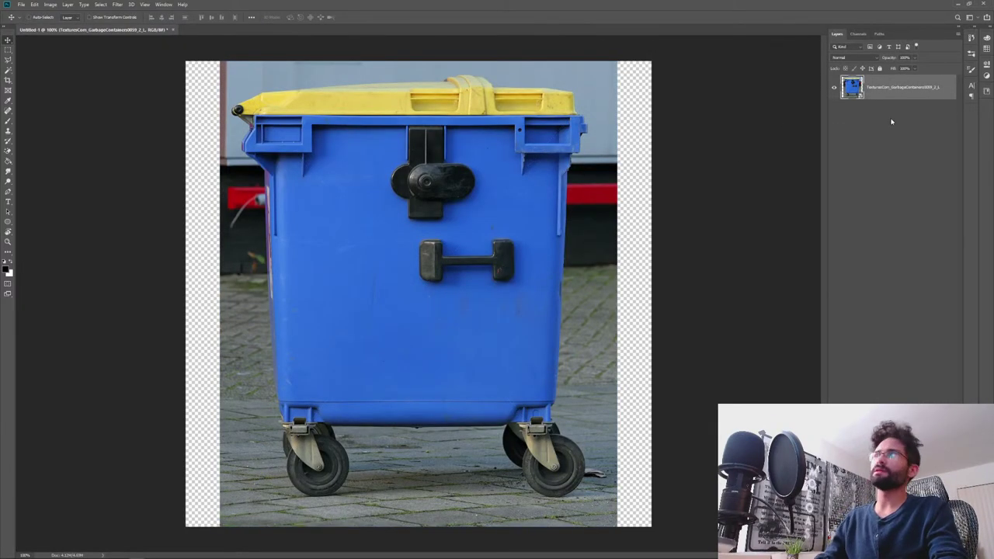
- Add a new empty layer and place it beneath the garbage container layer
key(ctrl+shift+n)
key(Return)
drag(874, 91, 890, 114)
- Duplicate the garbage container layer, hide the original and make the copy active
click(890, 98)
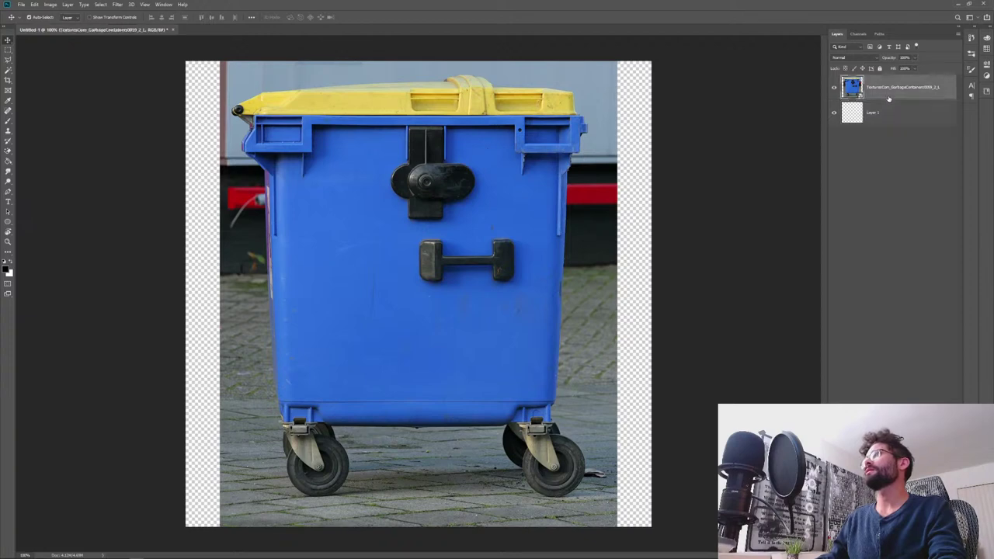
key(ctrl+j)
click(875, 116)
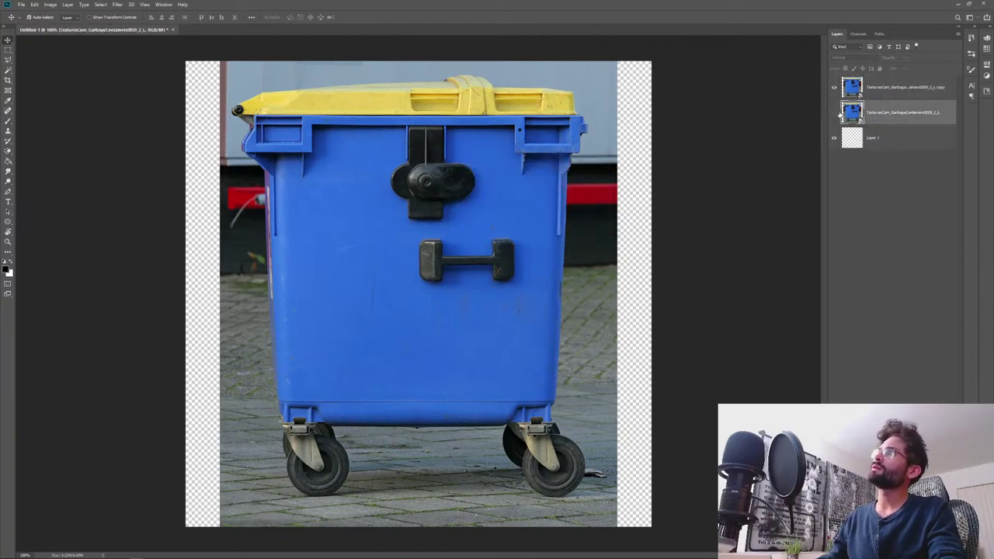
click(882, 80)
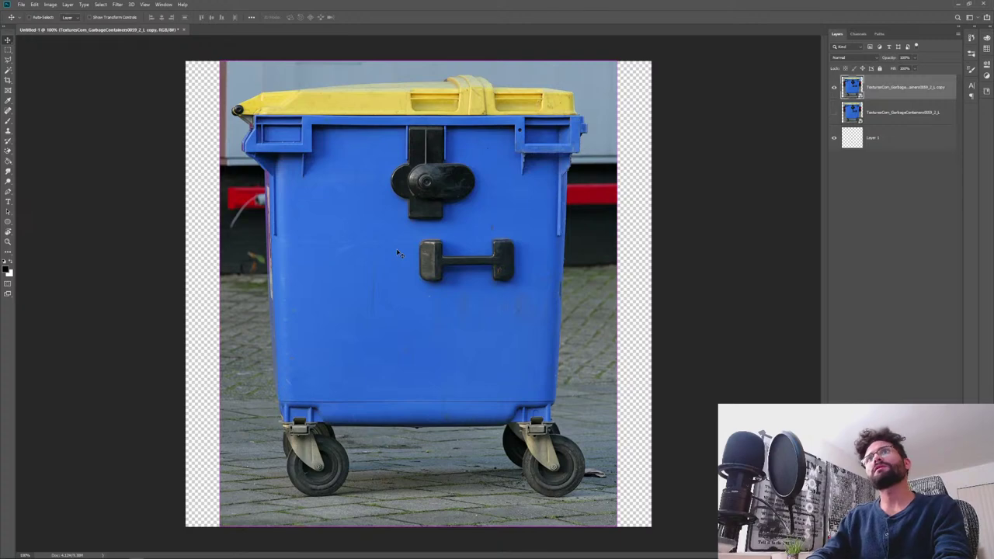
- Outline the lower black handle on the container with the Polygonal Lasso and rasterize the copied container layer
key(l)
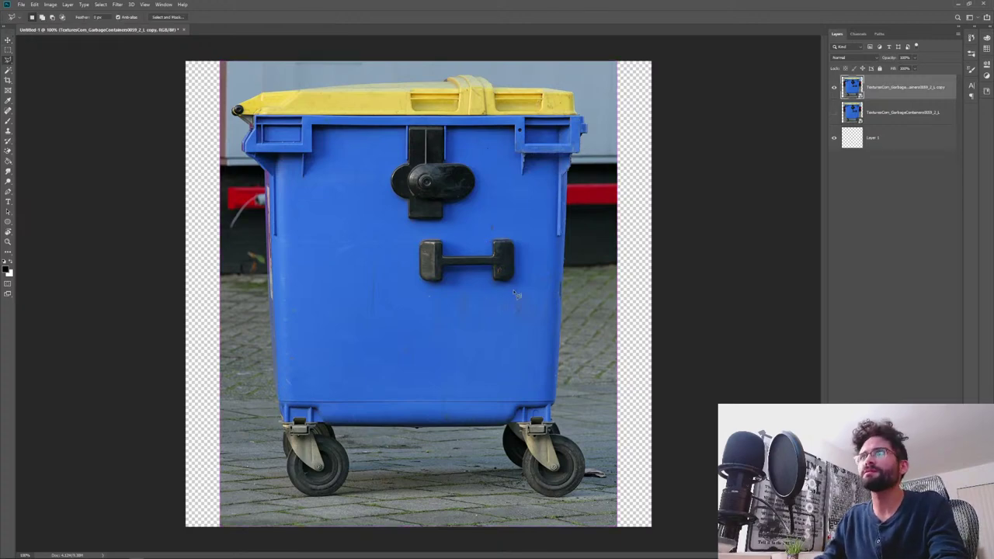
mouse_move(514, 291)
mouse_down()
mouse_move(432, 292)
mouse_move(415, 251)
mouse_move(503, 231)
mouse_move(525, 253)
mouse_up()
drag(519, 293, 515, 292)
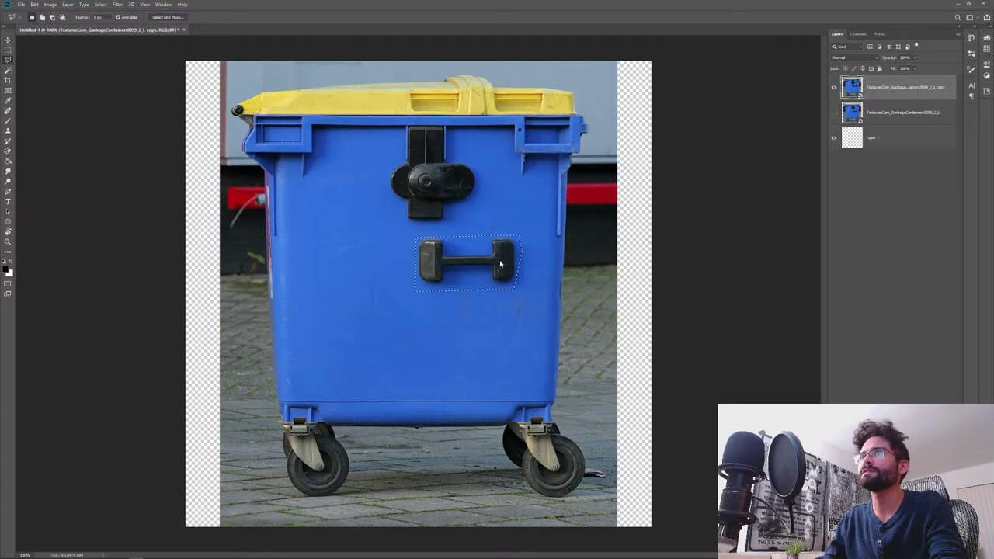
right_click(501, 262)
right_click(885, 96)
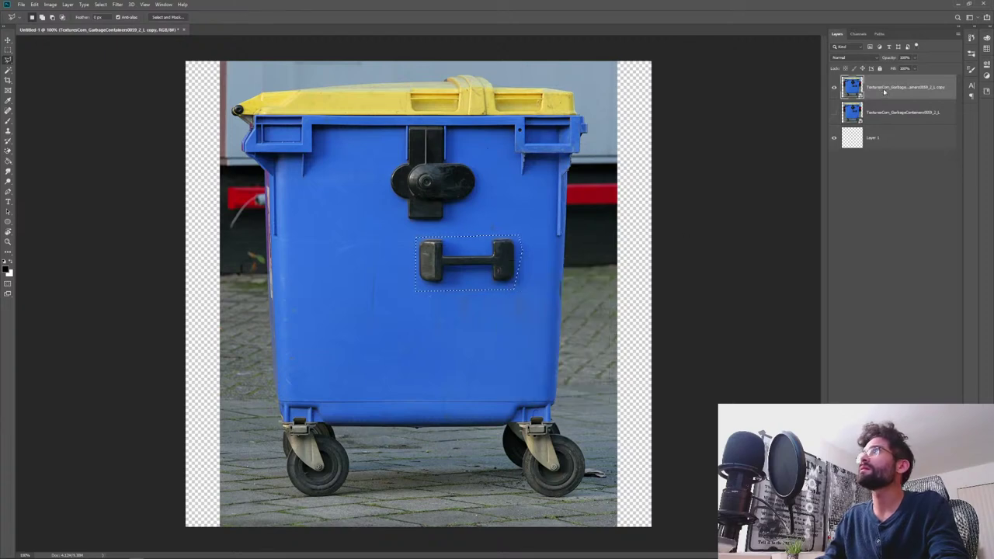
right_click(885, 96)
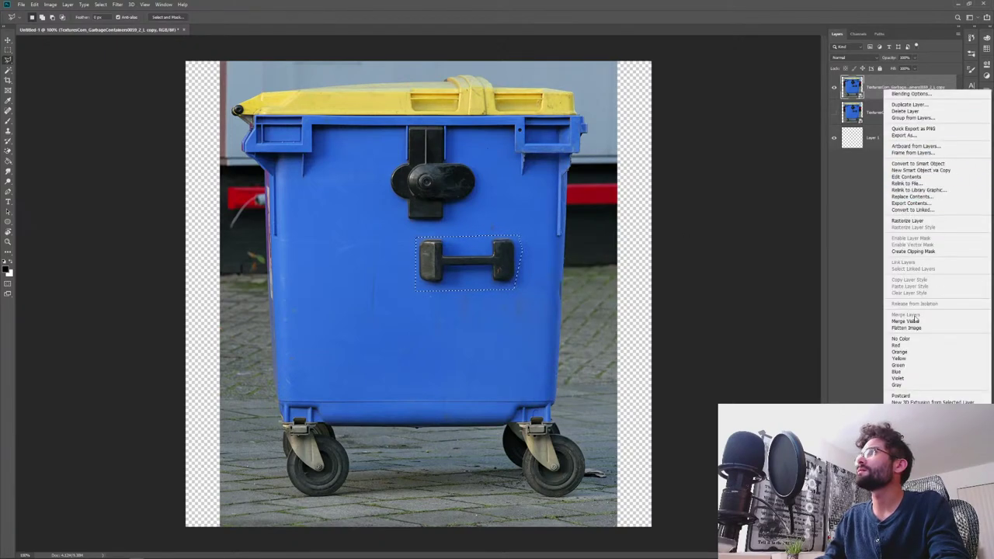
click(909, 221)
- Remove the selected black handle with a Content-Aware fill and clear the selection
right_click(473, 266)
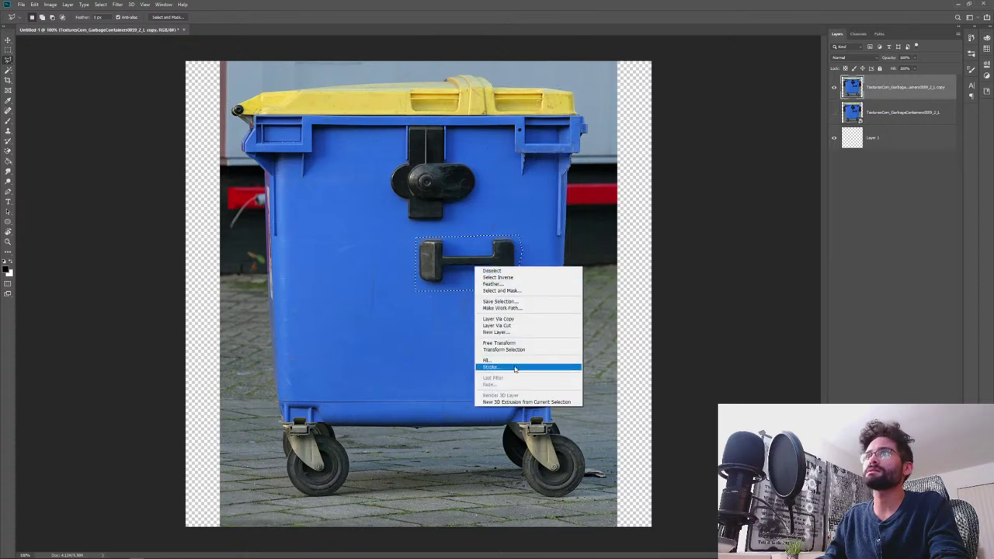
click(508, 361)
key(Return)
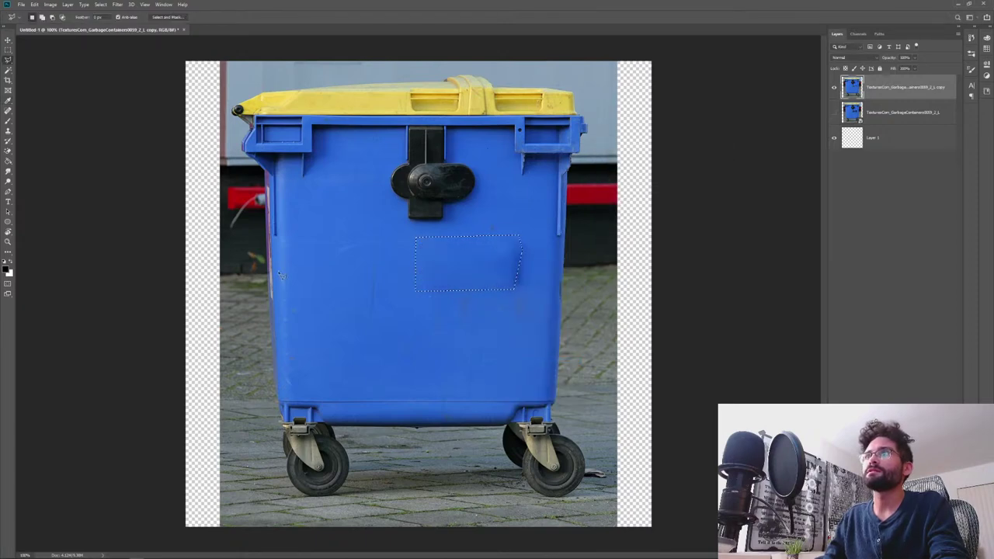
key(ctrl+d)
- Outline the black latch on the upper front of the container and replace it with a Content-Aware fill
click(487, 228)
click(386, 228)
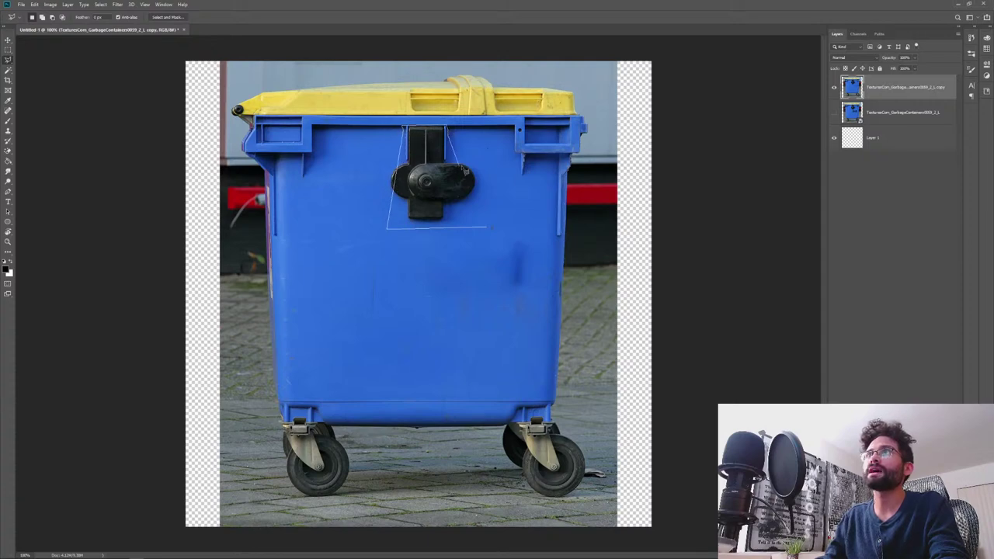
click(488, 228)
right_click(468, 217)
click(482, 312)
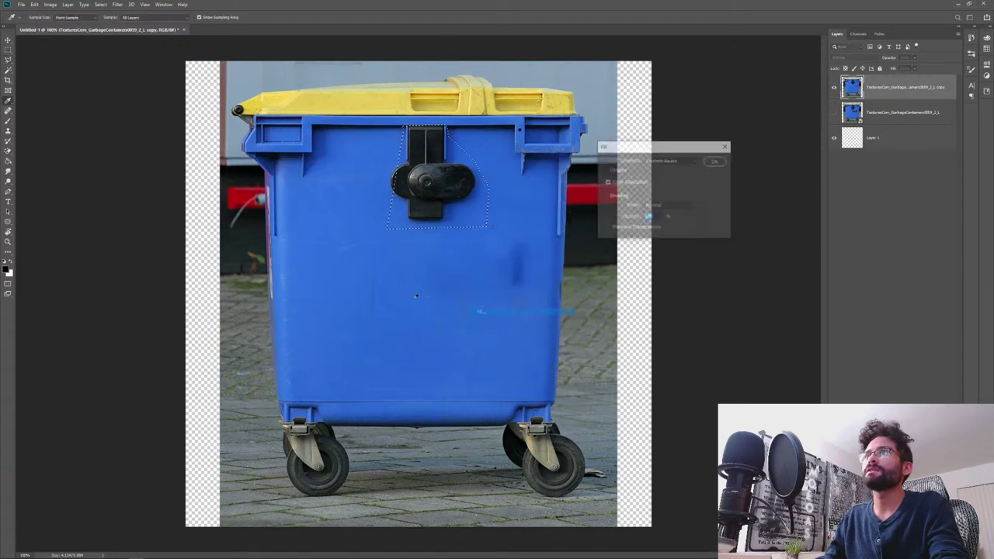
key(Return)
- Outline the leftover dark patch where the latch was and remove it with a Content-Aware fill
click(369, 158)
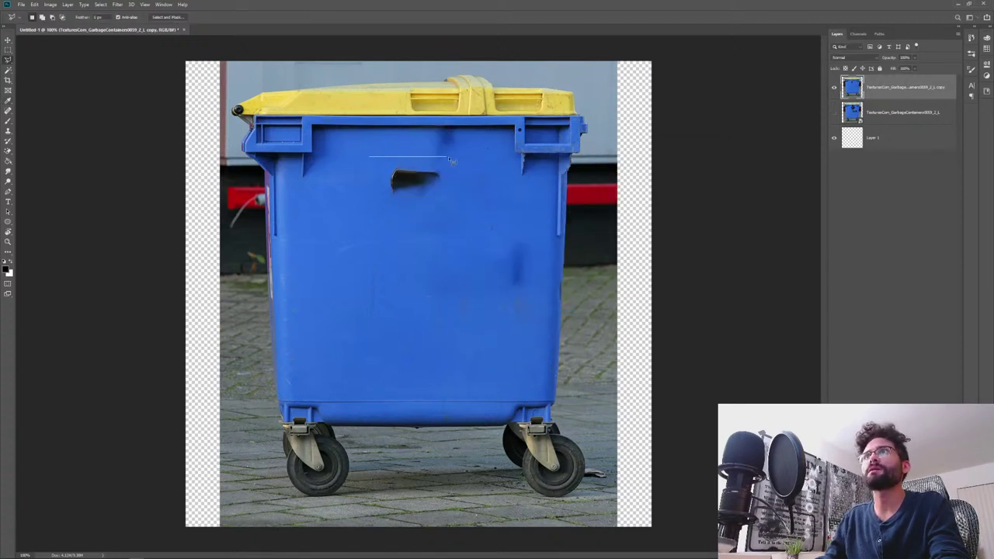
click(371, 159)
right_click(385, 173)
click(417, 268)
key(Return)
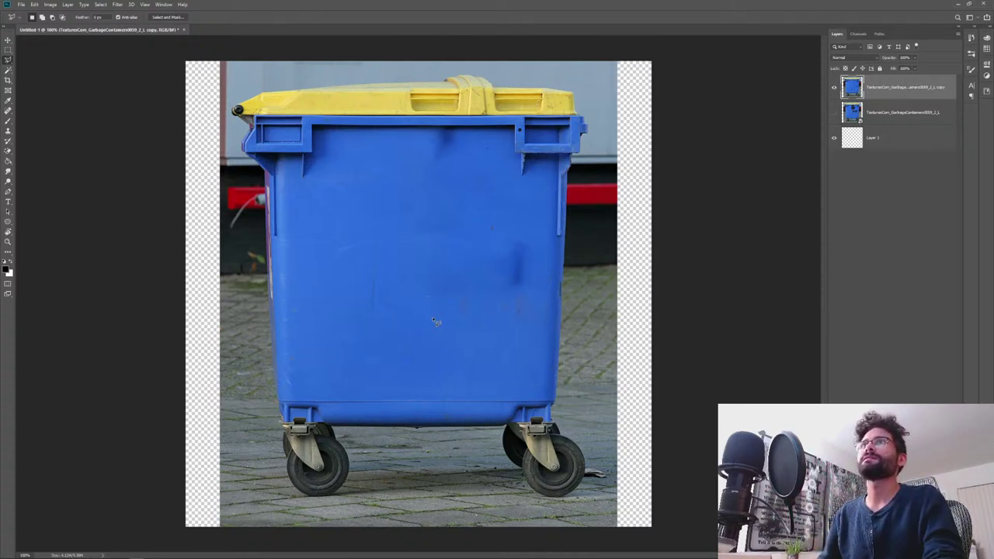
- Outline the container's clean blue front panel, leaving out its corner brackets, and copy it to a new layer
click(286, 404)
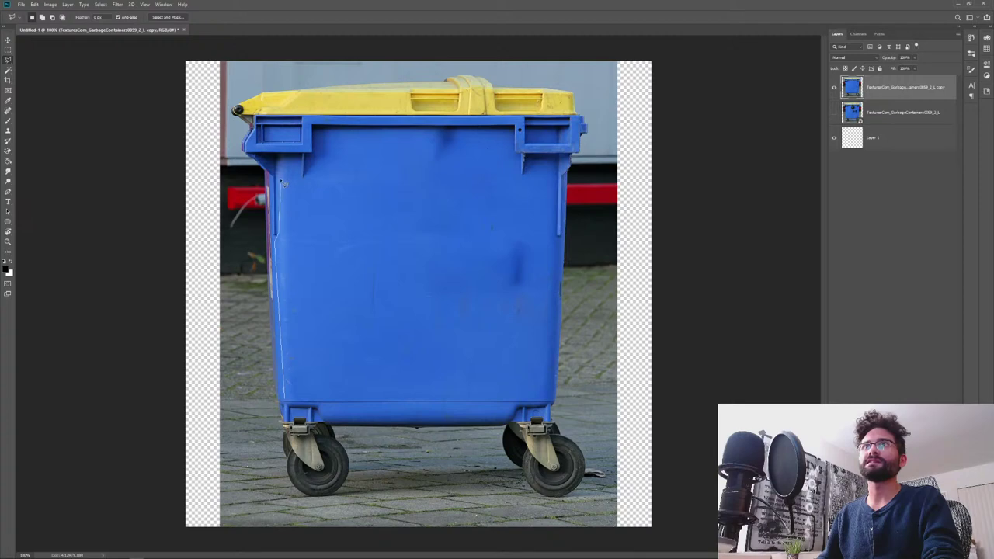
click(333, 130)
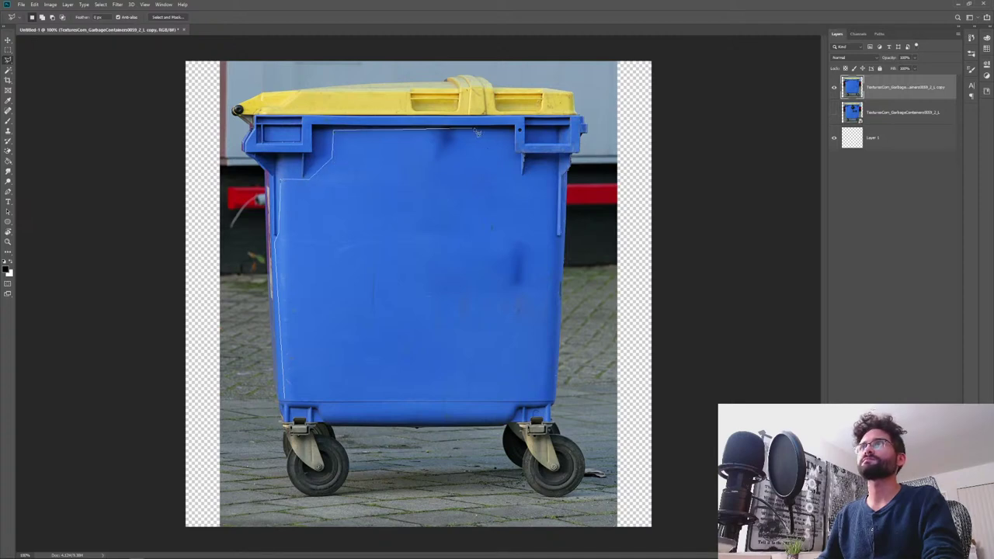
click(509, 131)
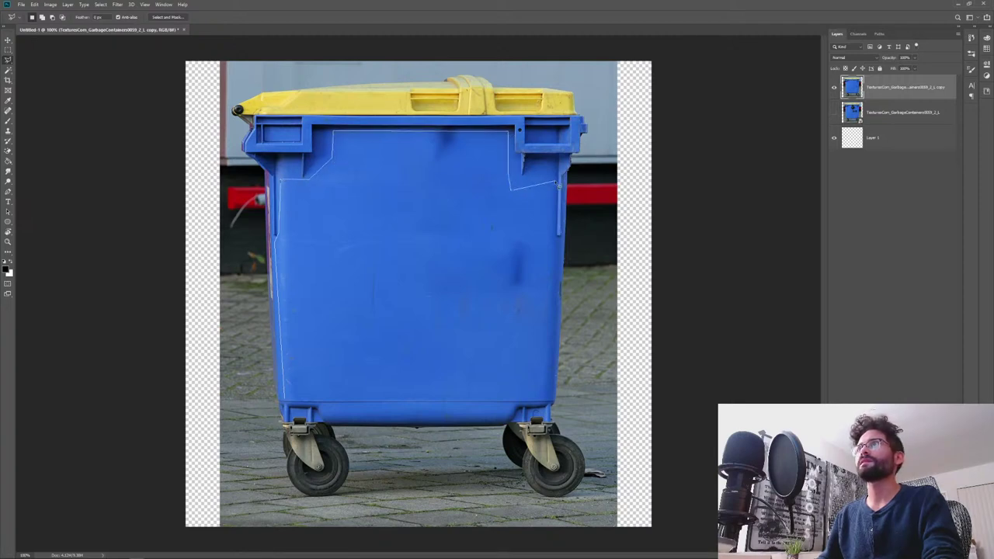
click(557, 183)
mouse_move(566, 248)
mouse_down()
mouse_move(568, 356)
mouse_move(558, 401)
mouse_move(284, 399)
mouse_up()
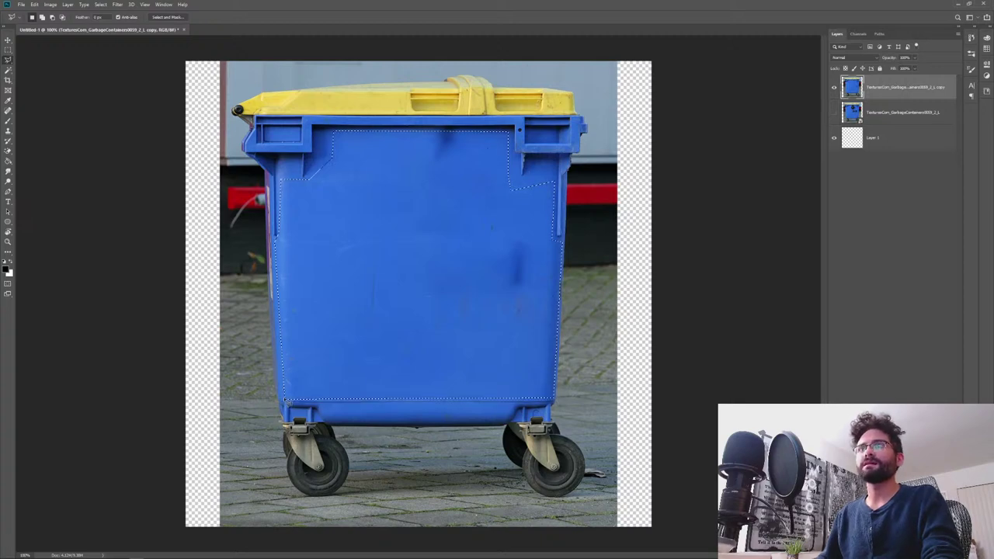
key(ctrl+j)
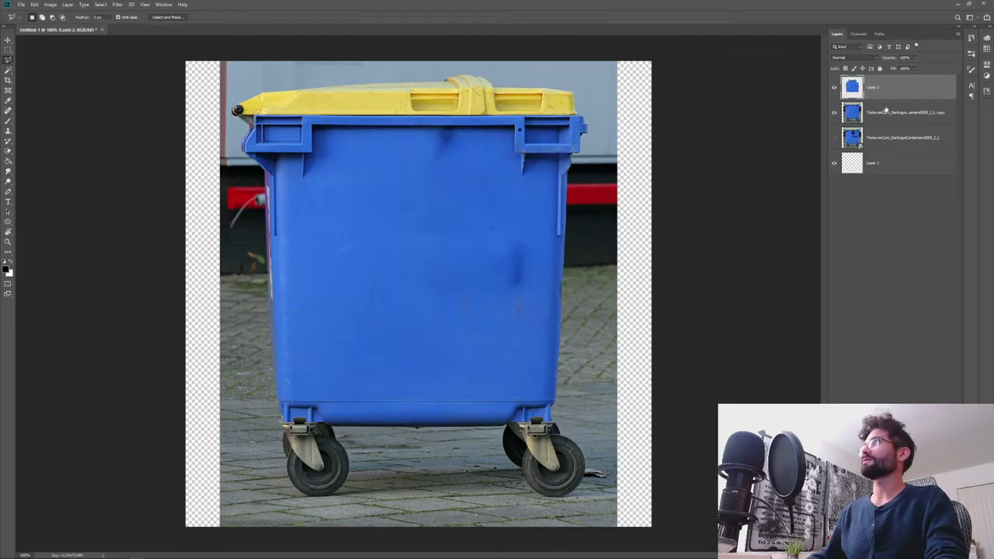
- Hide the container copy layer and move the isolated blue panel up to the canvas's upper edge
click(834, 114)
key(v)
drag(399, 325, 410, 247)
- Select the empty area beneath the blue panel with the Rectangular Marquee and extend the plastic with a Content-Aware fill
key(m)
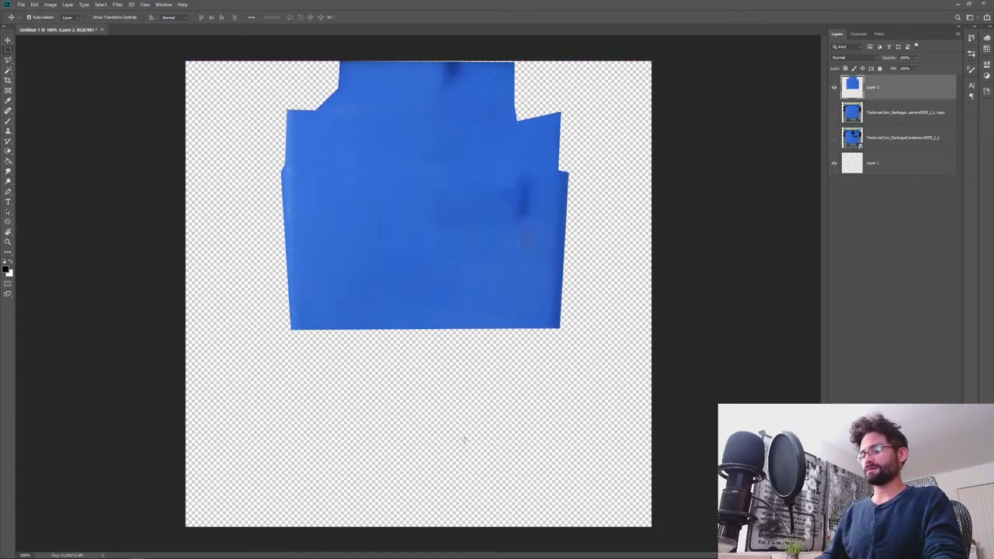
drag(555, 322, 295, 529)
right_click(345, 454)
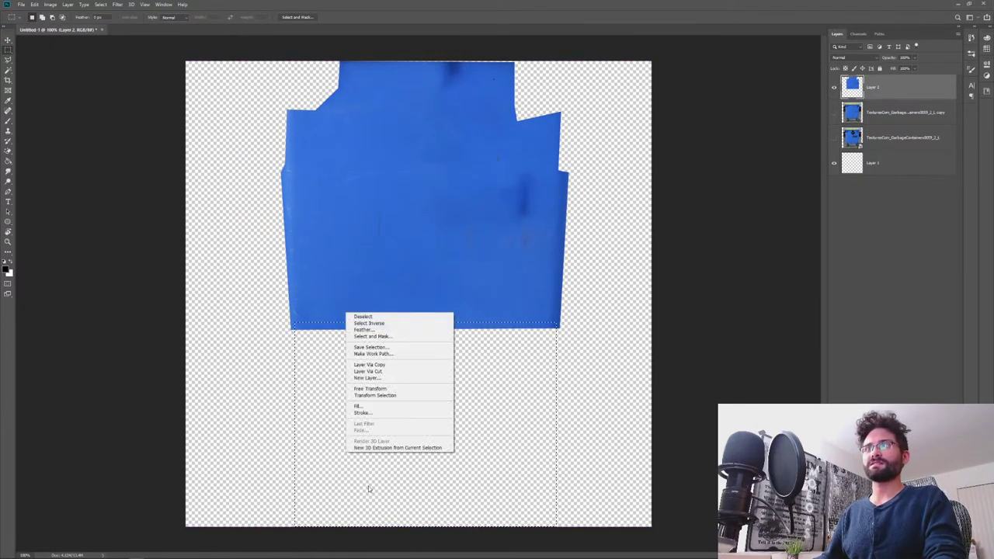
click(380, 407)
key(Return)
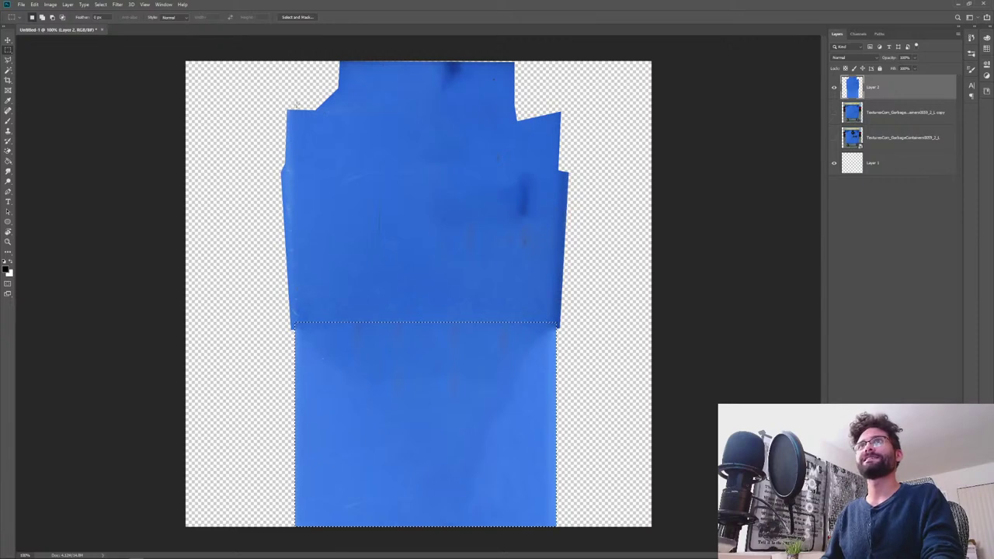
- Select the empty strip along the canvas's left side and fill it with Content-Aware blue plastic
drag(296, 102, 145, 544)
right_click(231, 349)
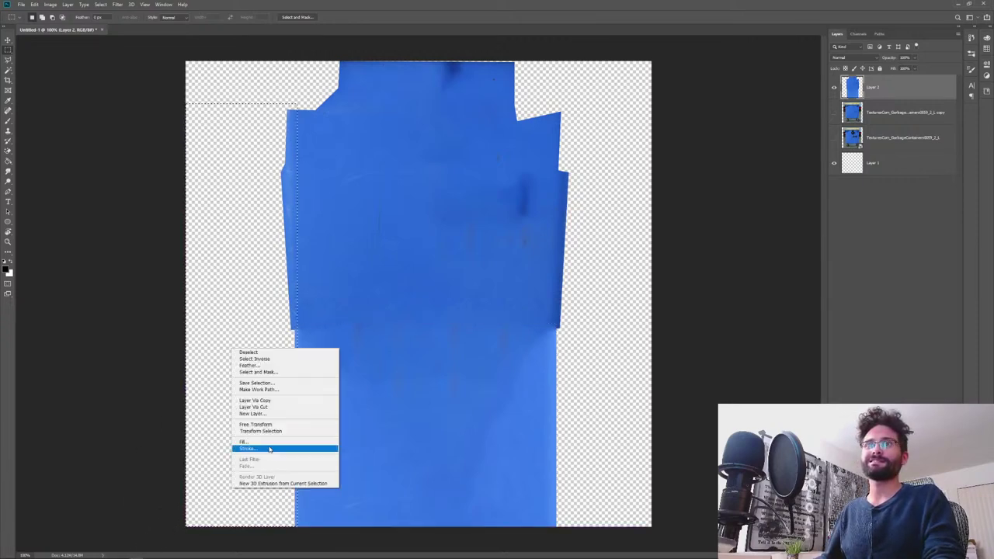
click(246, 441)
key(Return)
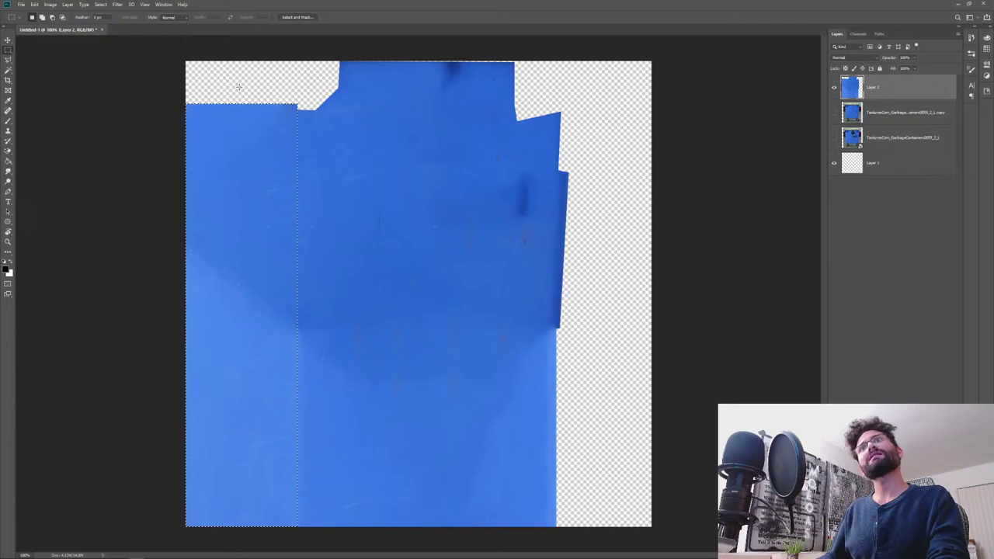
- Select a full-width strip along the canvas's upper edge and fill its gaps using Content-Aware
click(200, 56)
drag(200, 56, 661, 124)
right_click(533, 91)
click(568, 184)
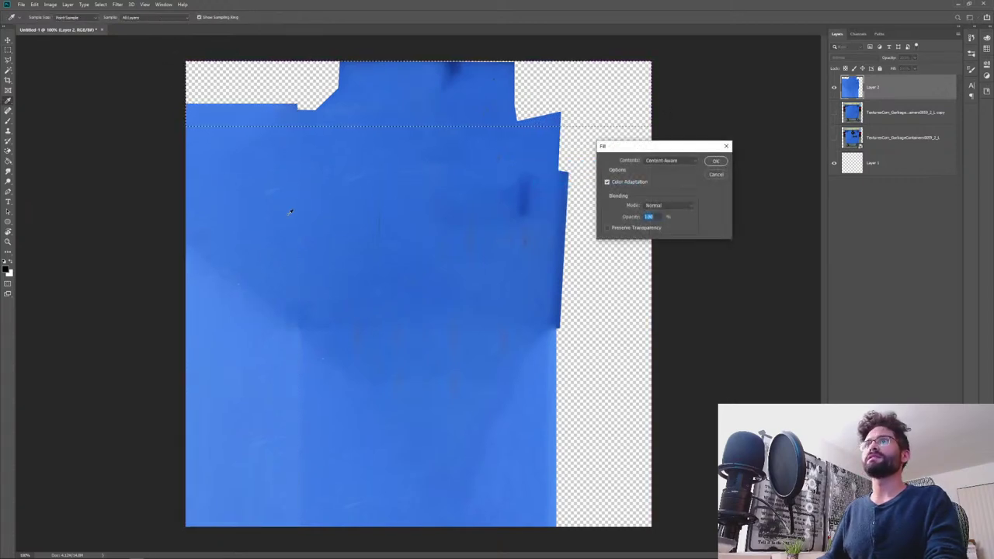
key(Return)
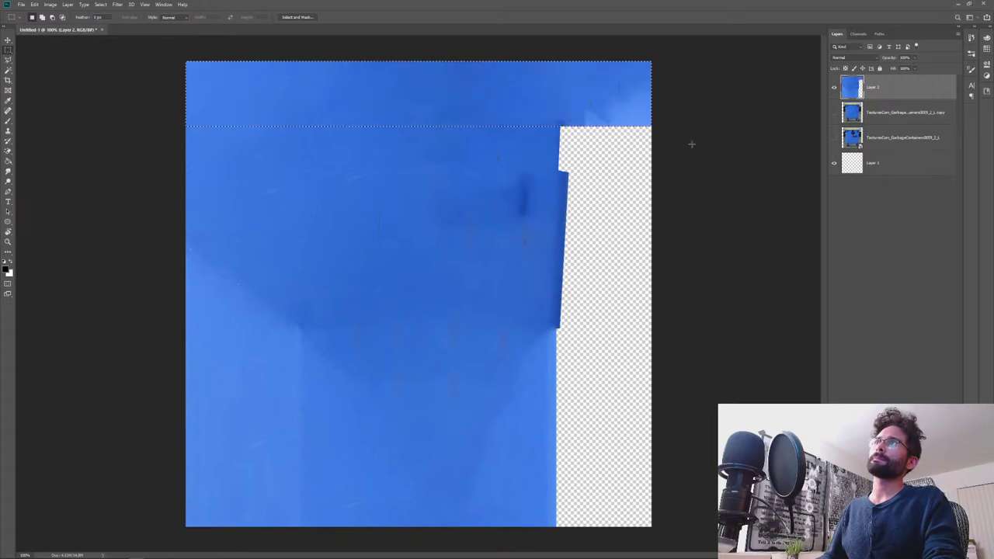
- Select the remaining transparent strip on the canvas's right side, fill it with Content-Aware and clear the selection
drag(688, 107, 542, 536)
right_click(589, 339)
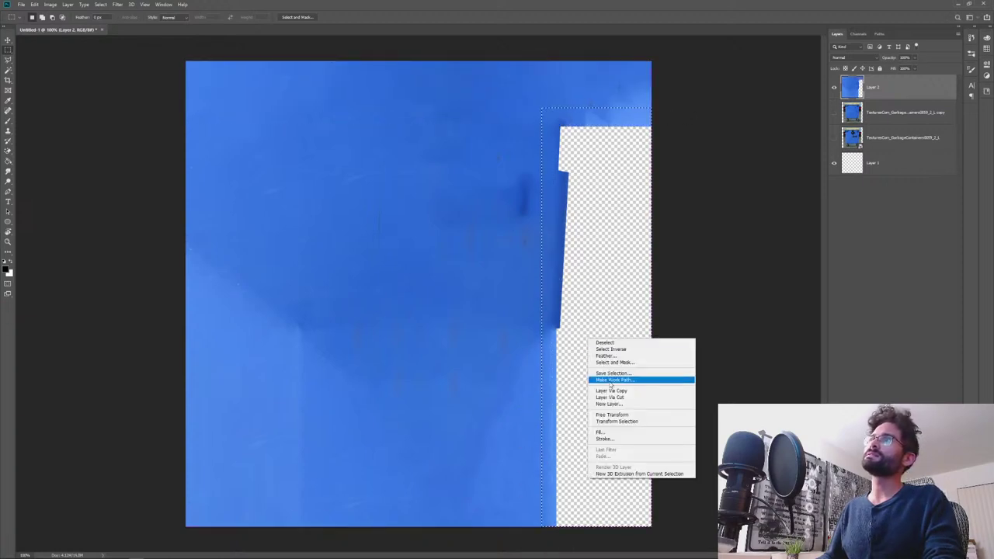
click(619, 428)
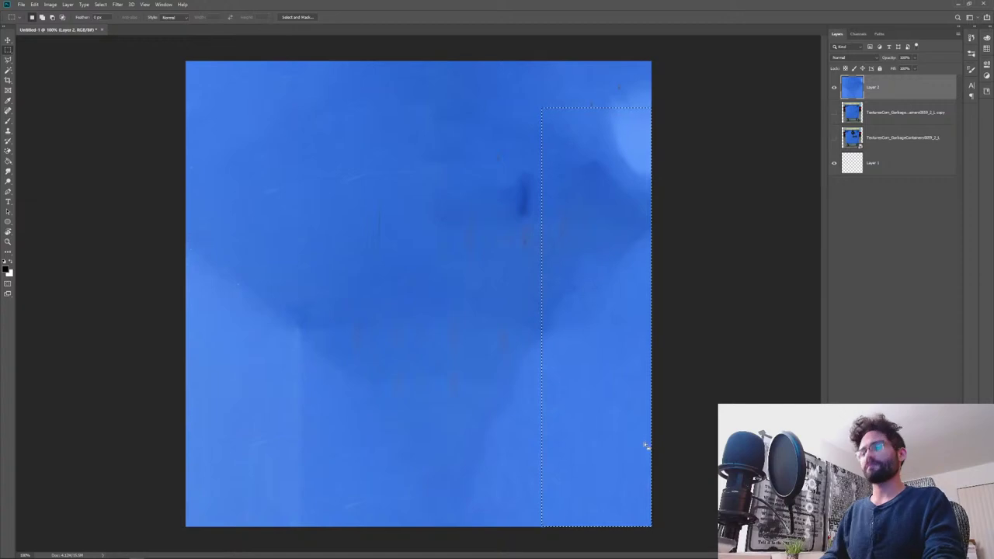
key(ctrl+d)
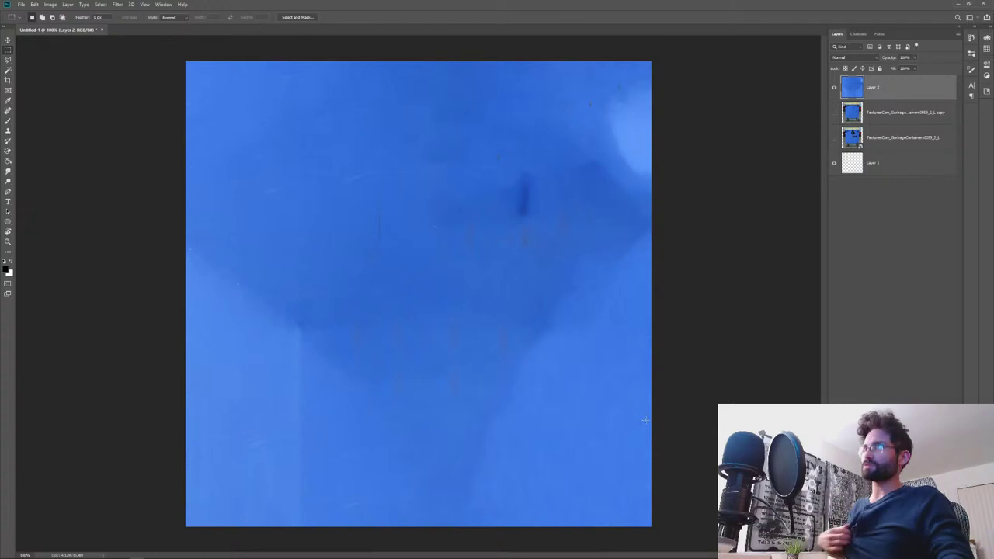
- Duplicate the blue plastic layer, hide the original, and colorize the copy beige using Hue/Saturation with Hue 40 and Saturation 17
key(ctrl+j)
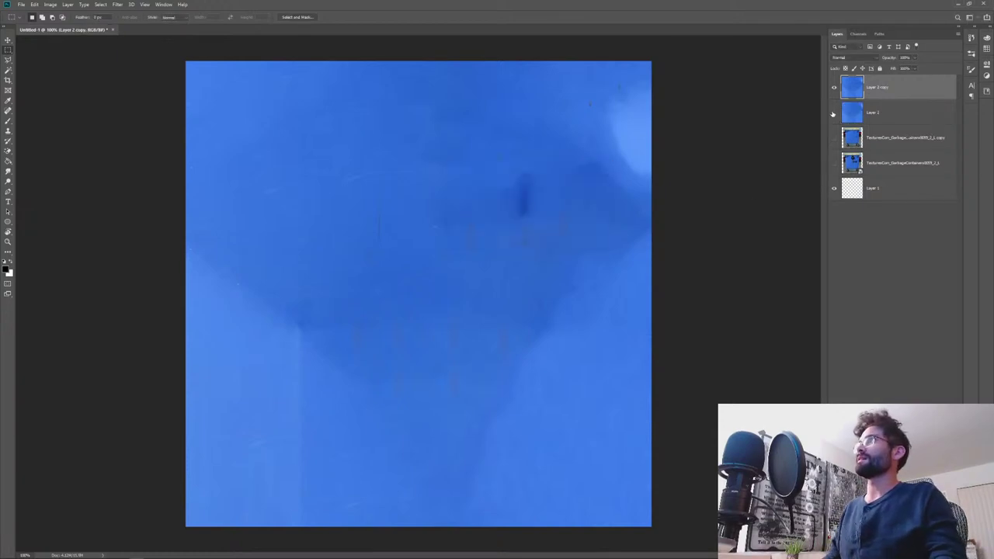
click(49, 6)
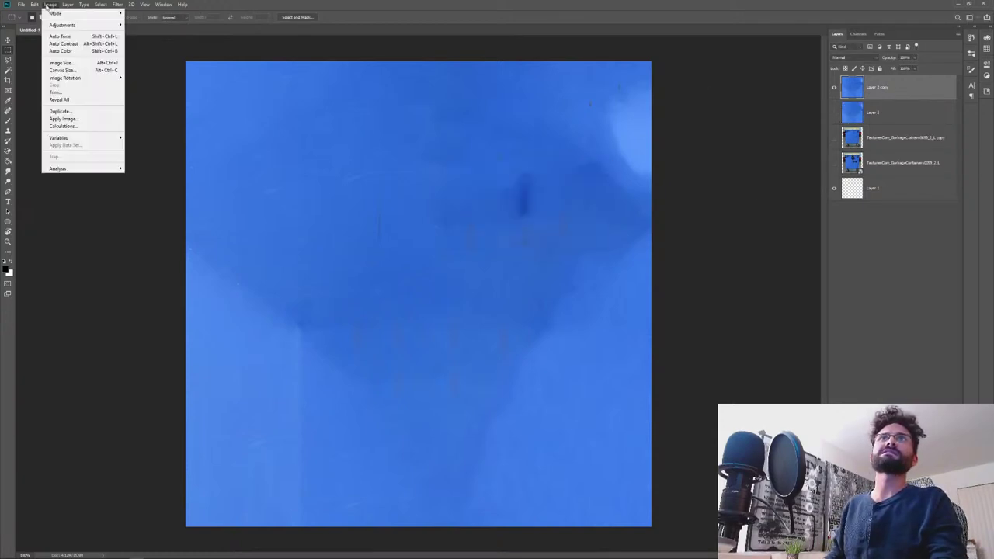
mouse_move(63, 26)
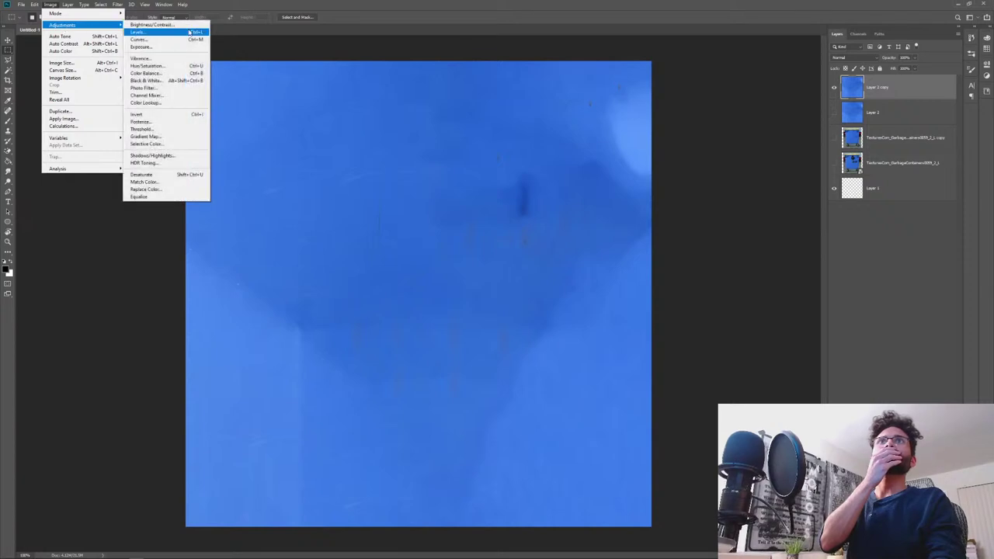
click(152, 67)
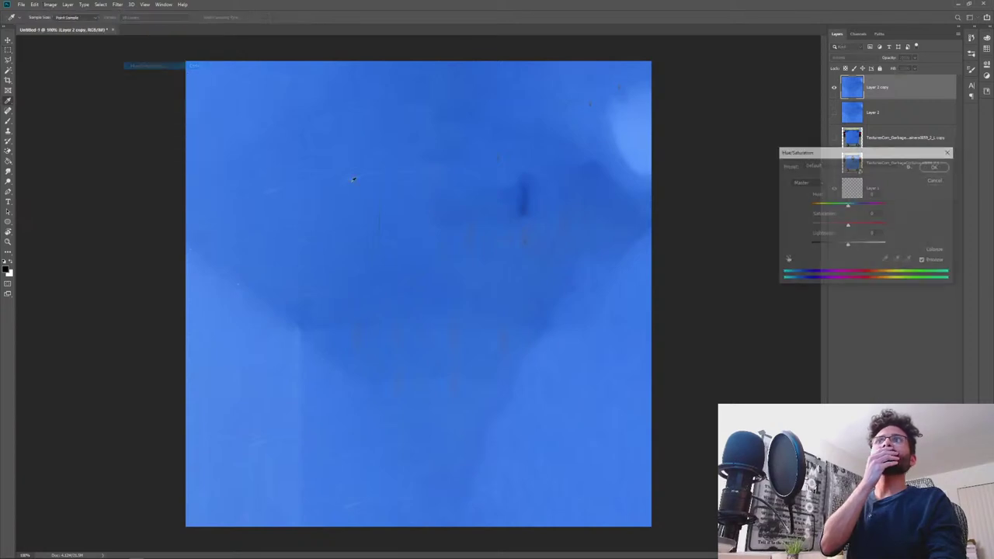
click(924, 251)
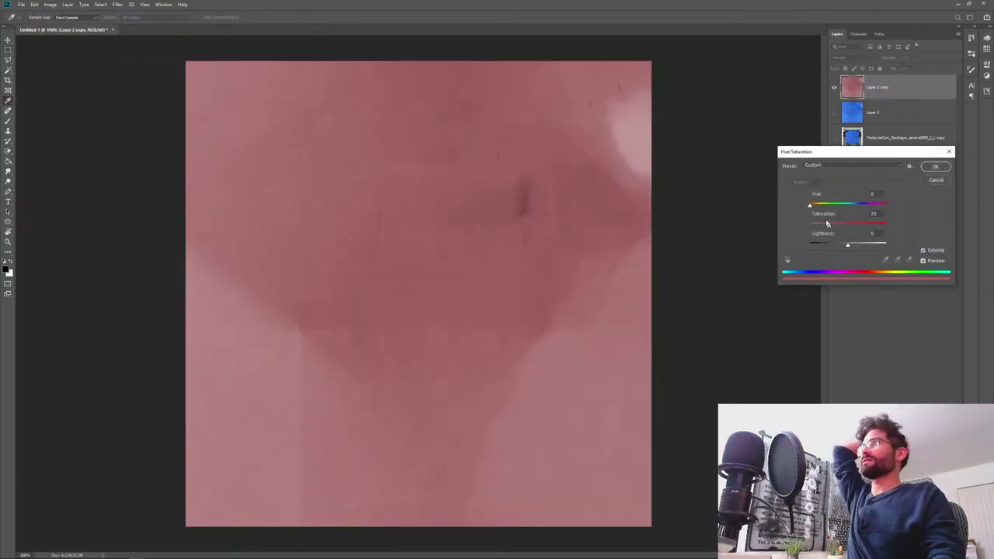
drag(811, 206, 824, 226)
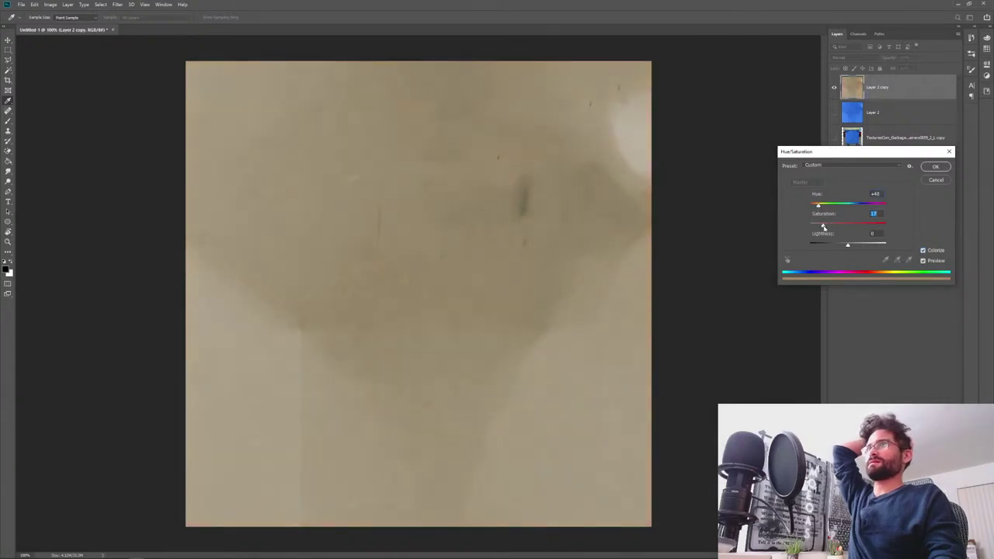
- Check the airplane cabin reference photo, then shift the colorized layer to Saturation 40 and Hue 53
key(alt+Tab)
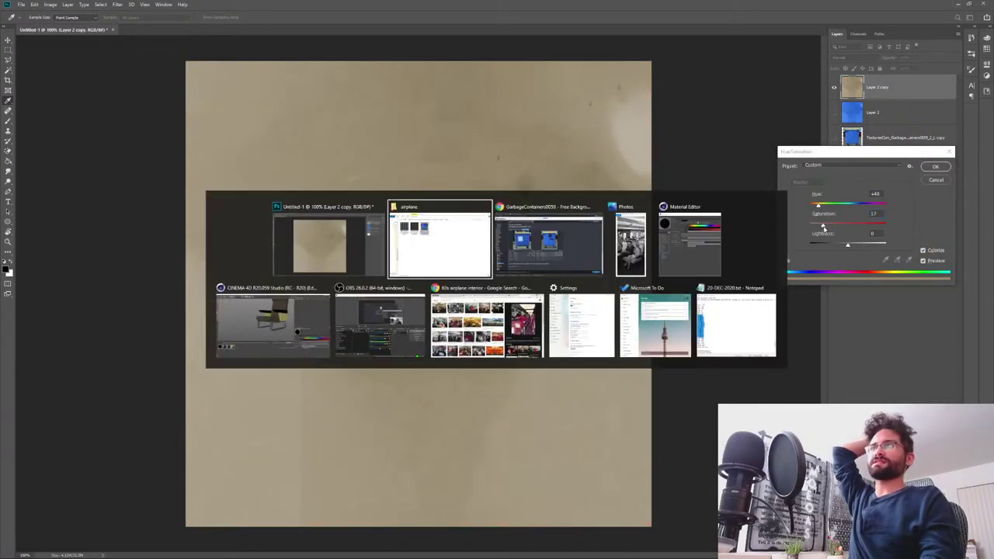
key(alt+Tab)
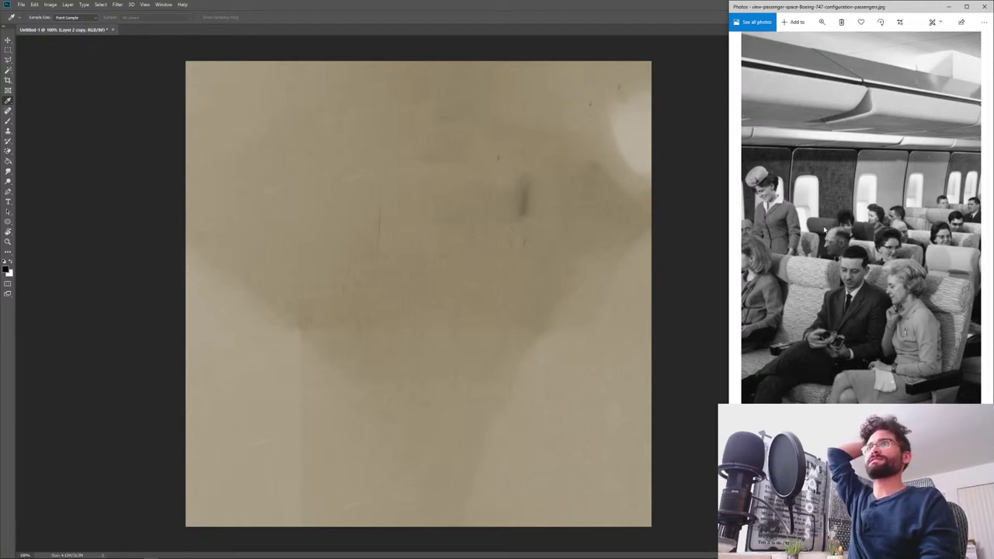
key(alt+Tab)
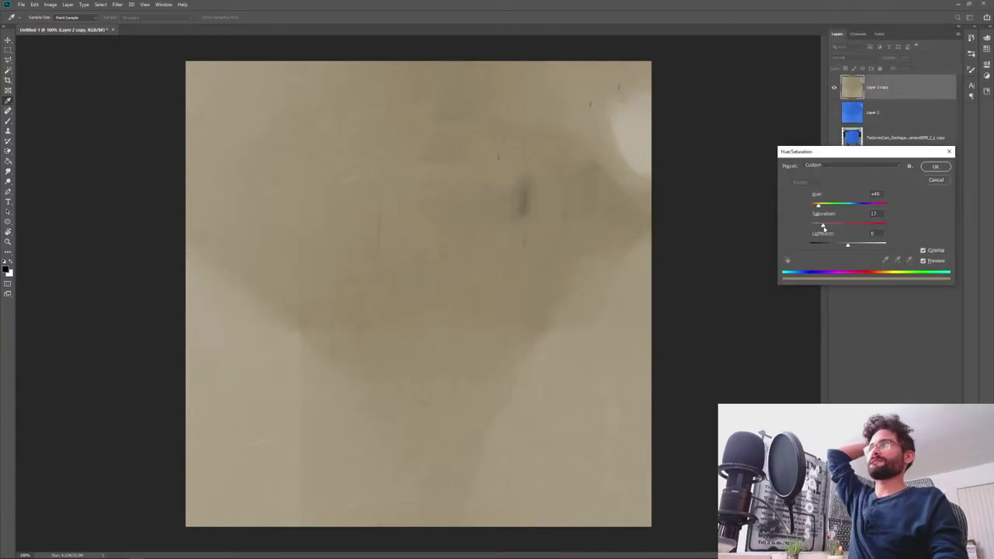
drag(823, 226, 846, 230)
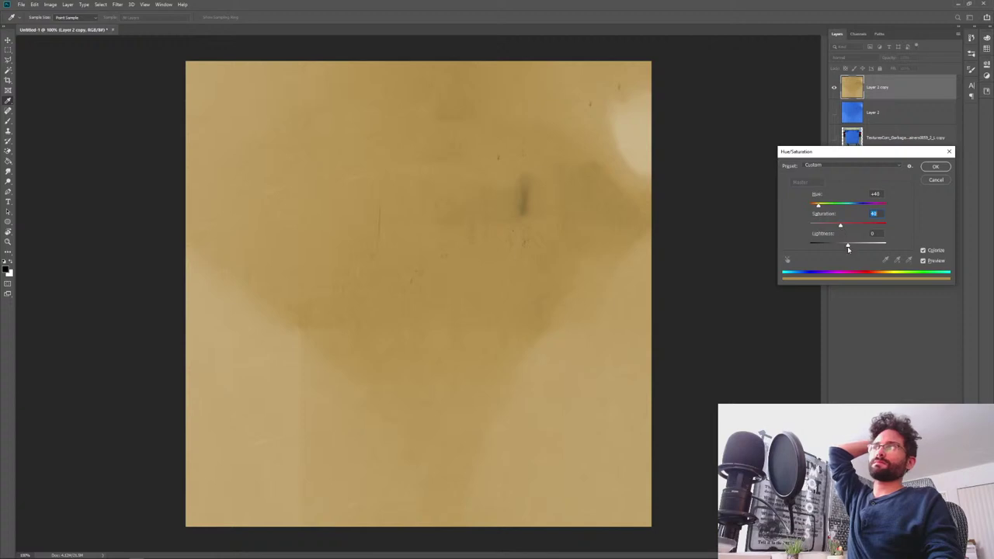
drag(818, 206, 822, 211)
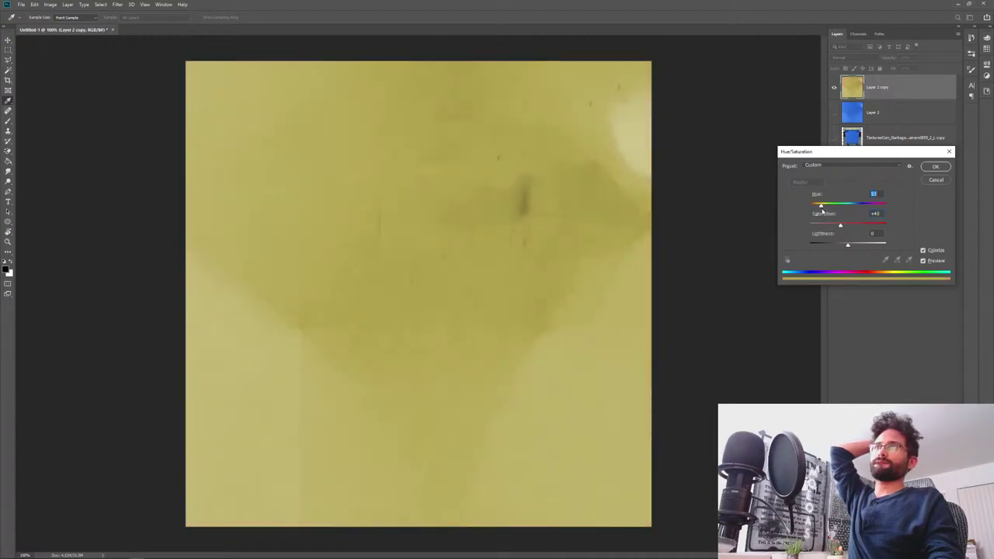
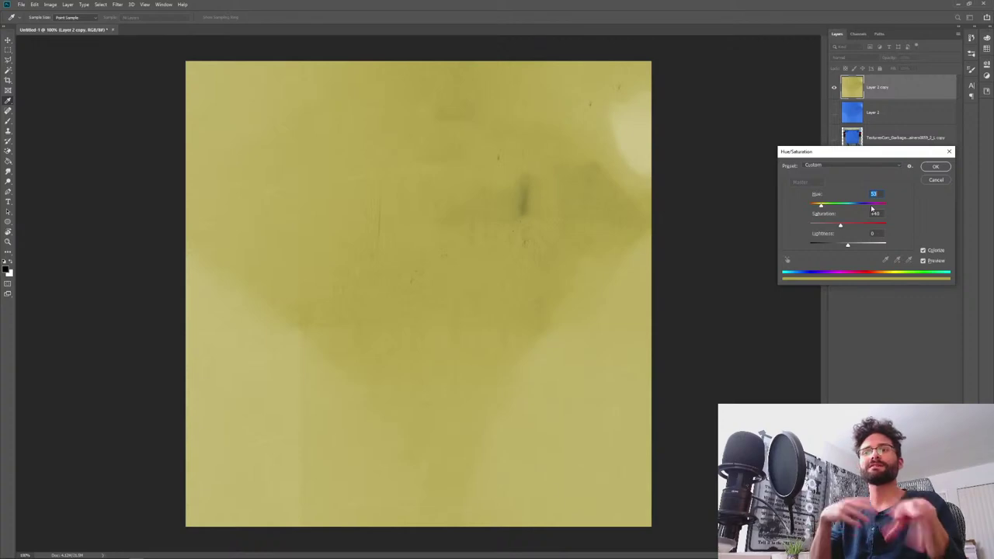
- Switch to Chrome, search the web for "mike judge king of the hill rules animation" and open the Cartoon Brew article
key(alt+Tab)
key(alt+Tab)
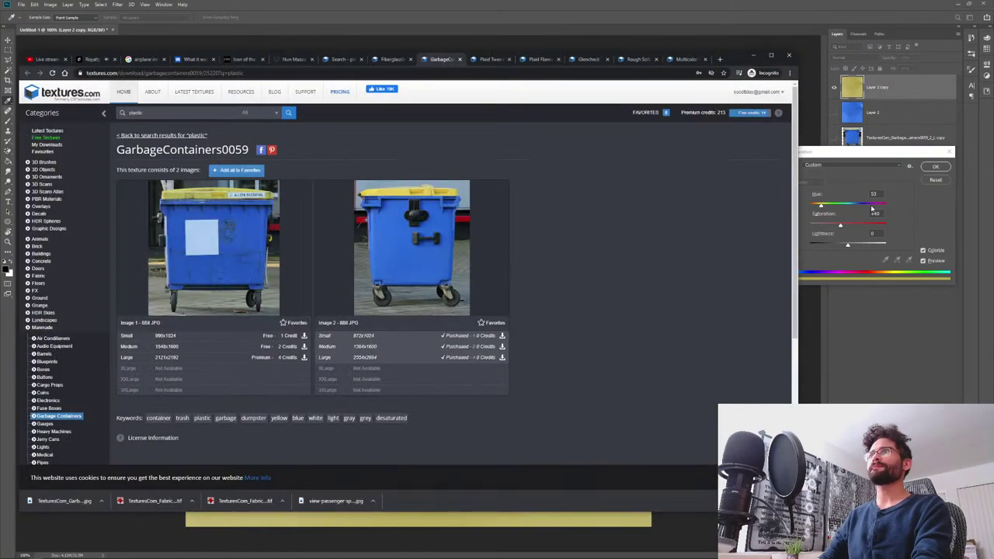
key(ctrl+t)
text(mike )
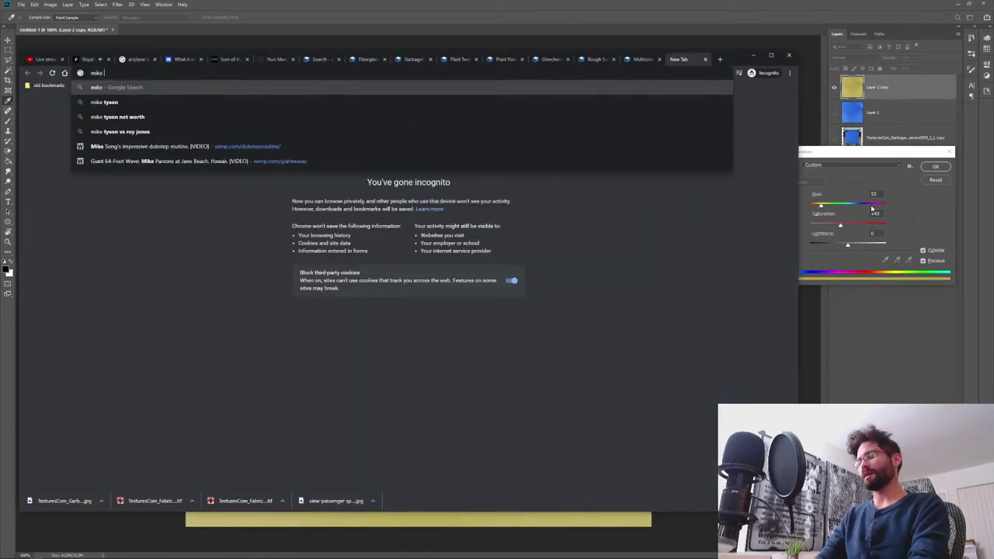
text(judge ki)
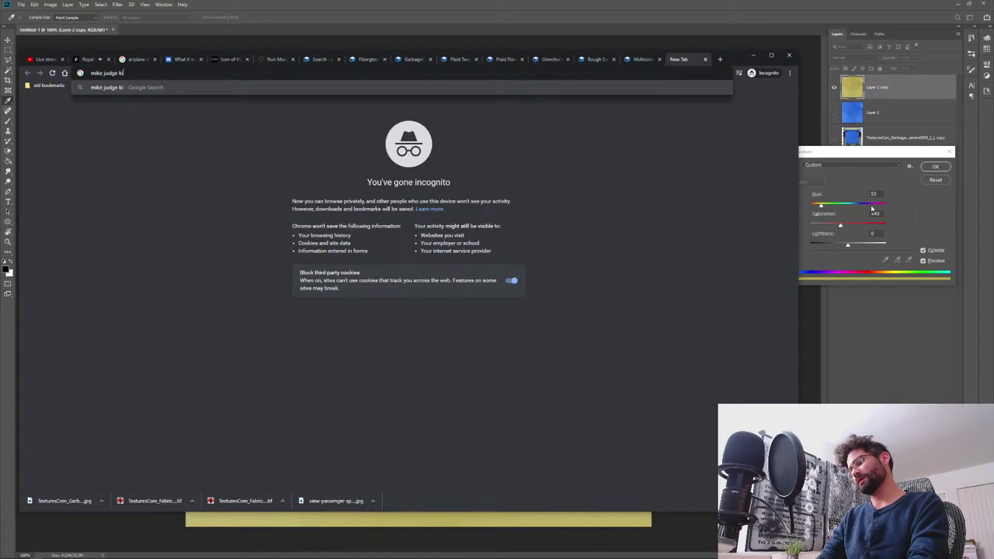
text(ng of the hil)
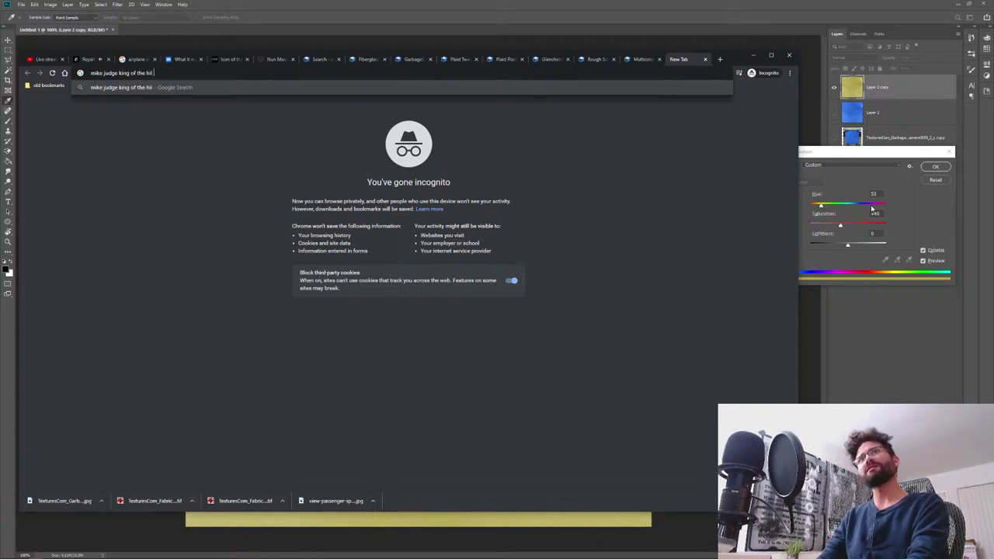
text(l)
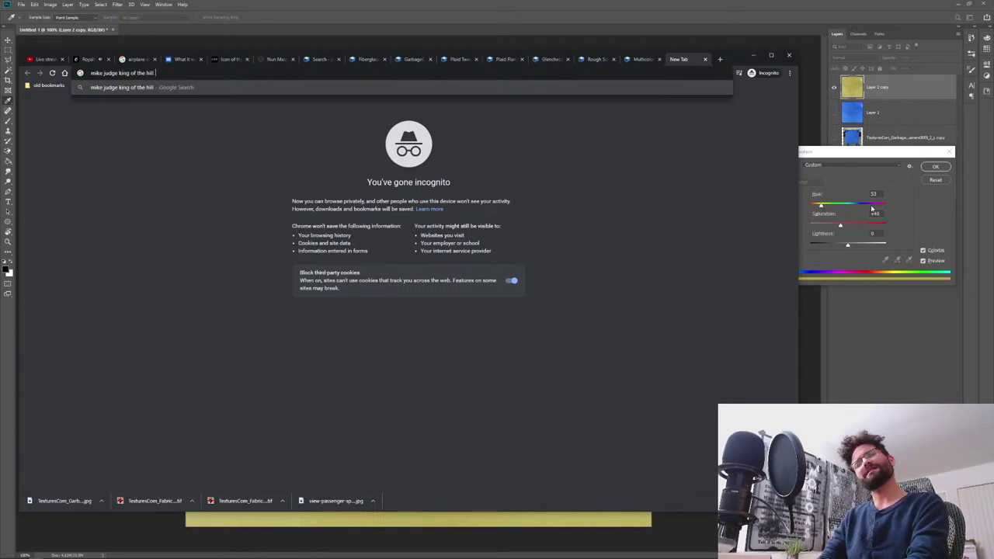
text( rules animation)
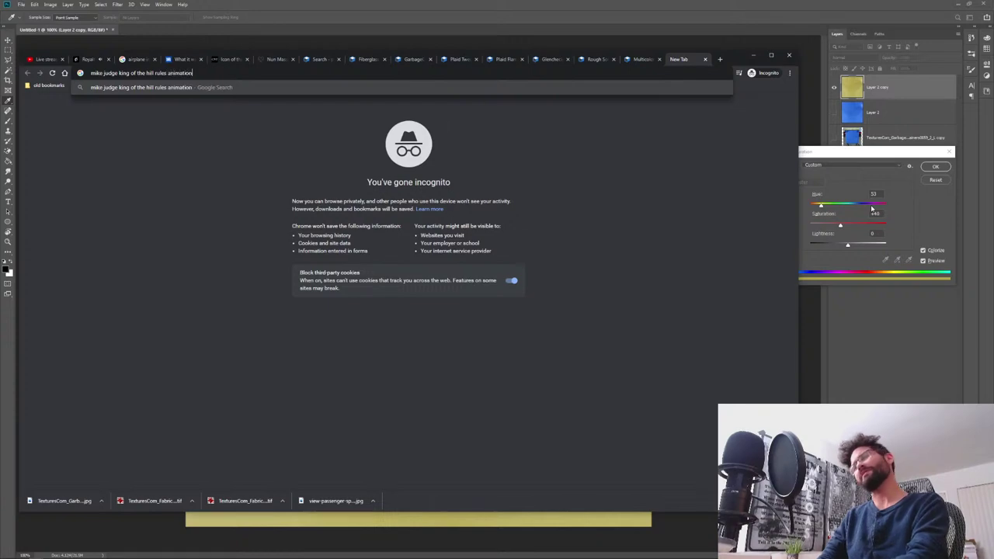
key(Return)
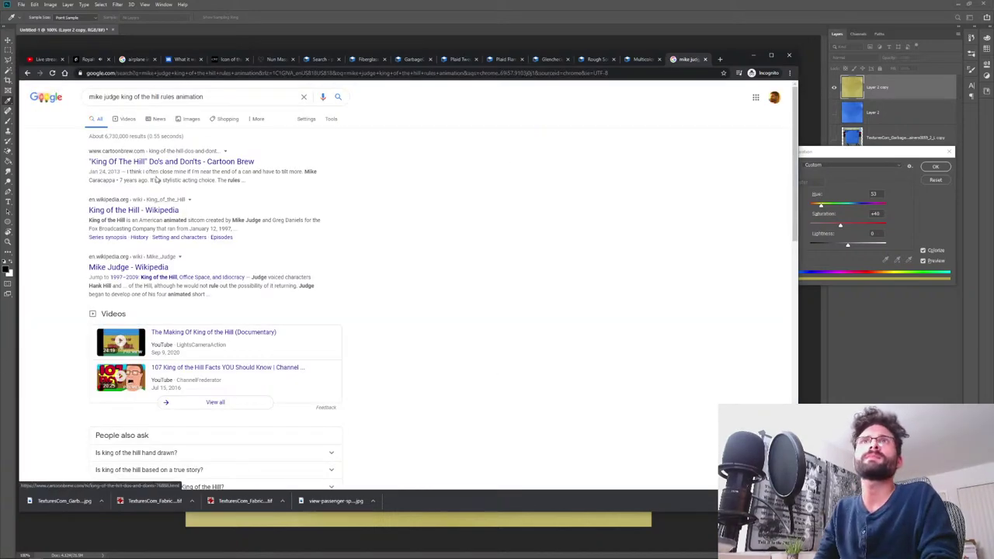
click(137, 162)
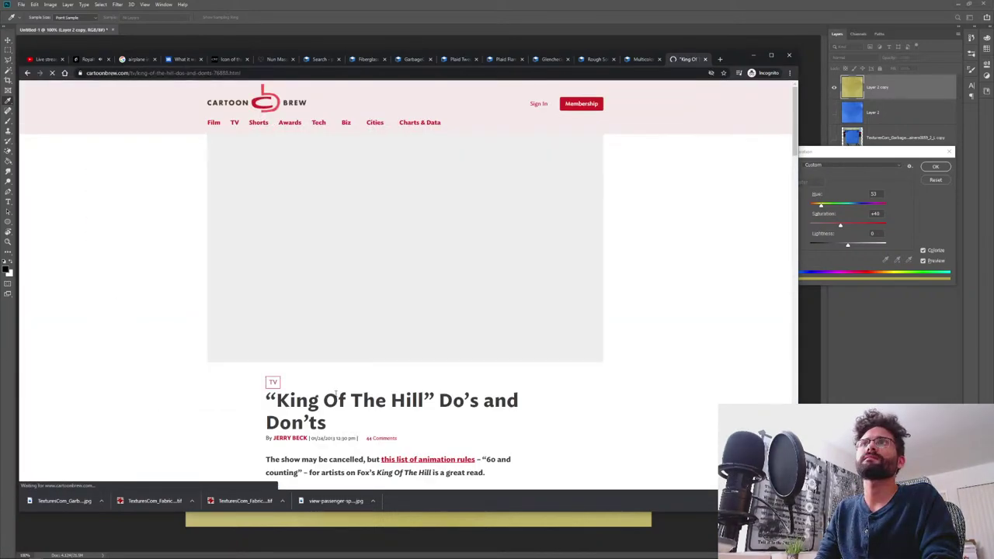
- Read through the "King Of The Hill" Do's and Don'ts article, examining its illustrated animation rules and the comments below
scroll(185, 371, down, 5)
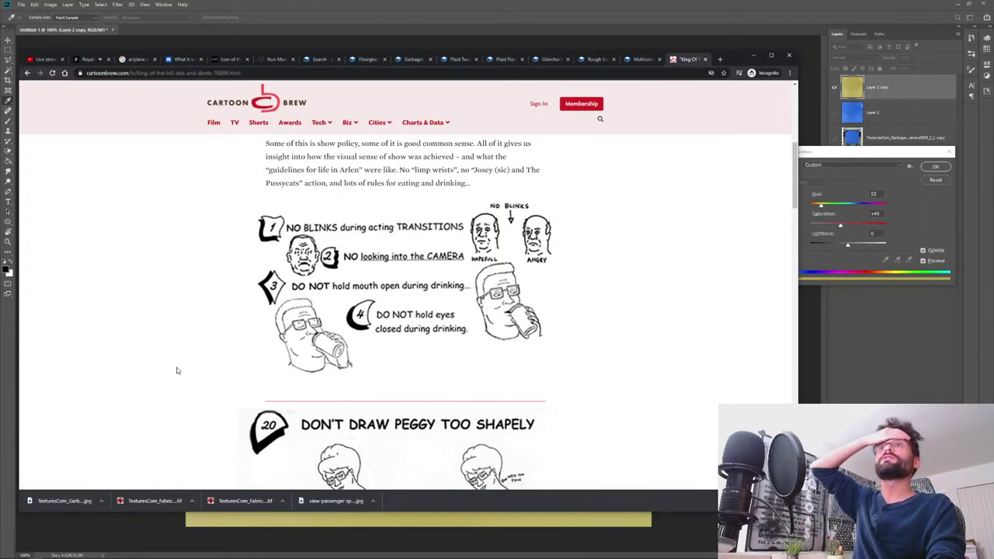
scroll(176, 370, up, 2)
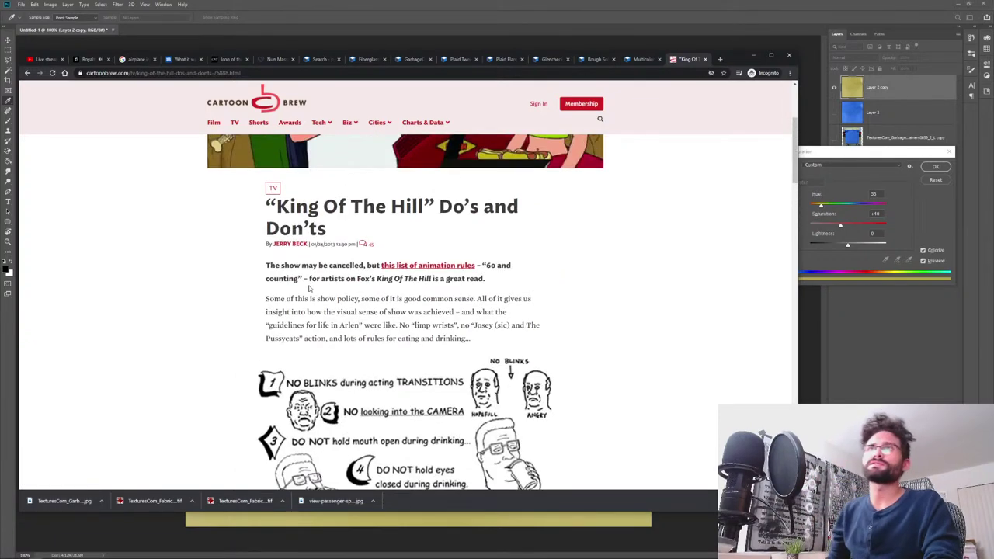
drag(329, 299, 419, 339)
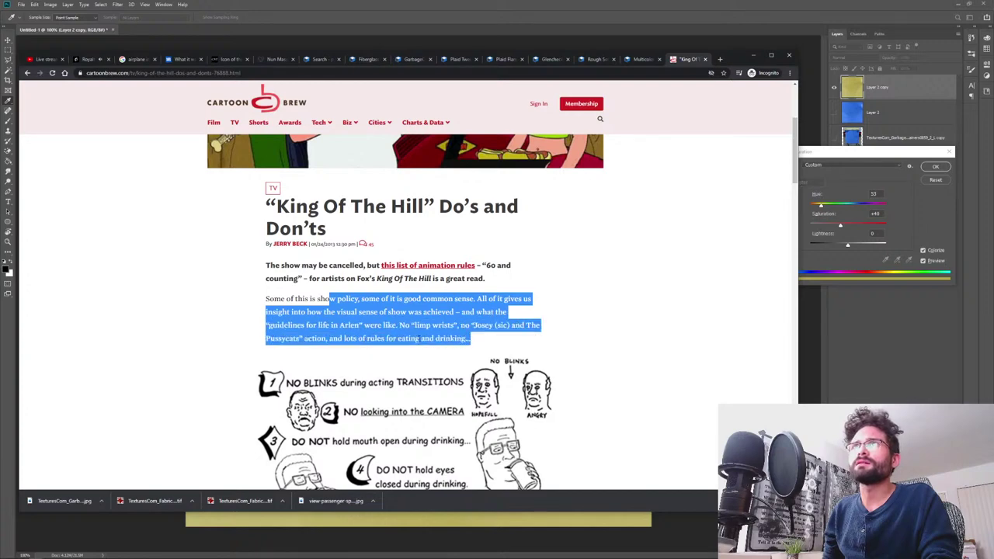
scroll(234, 301, down, 3)
click(233, 300)
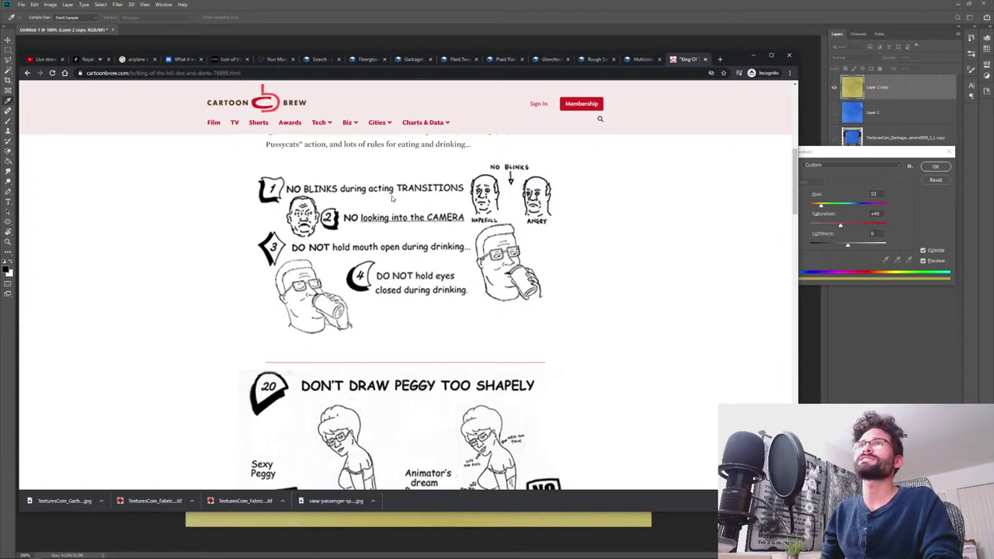
scroll(323, 285, down, 1)
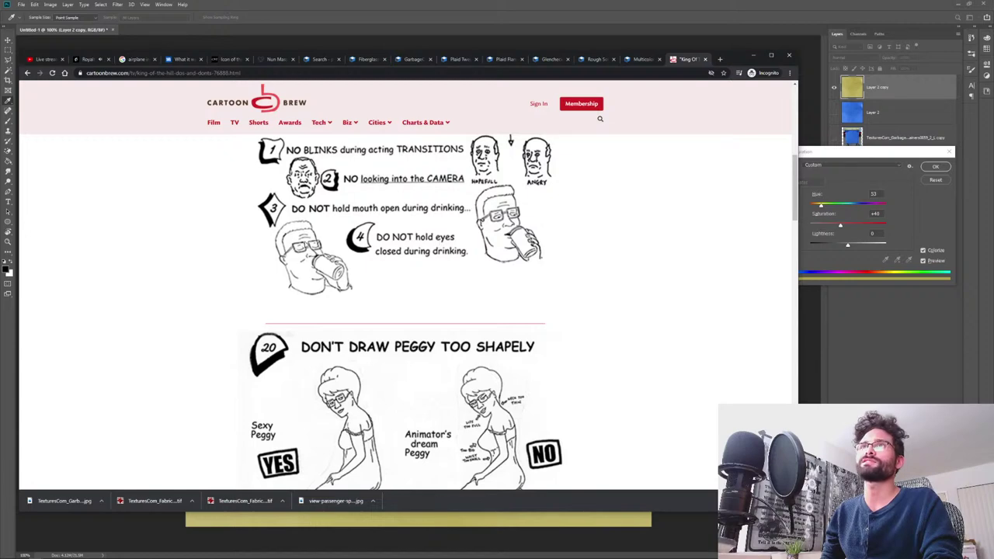
scroll(341, 312, down, 3)
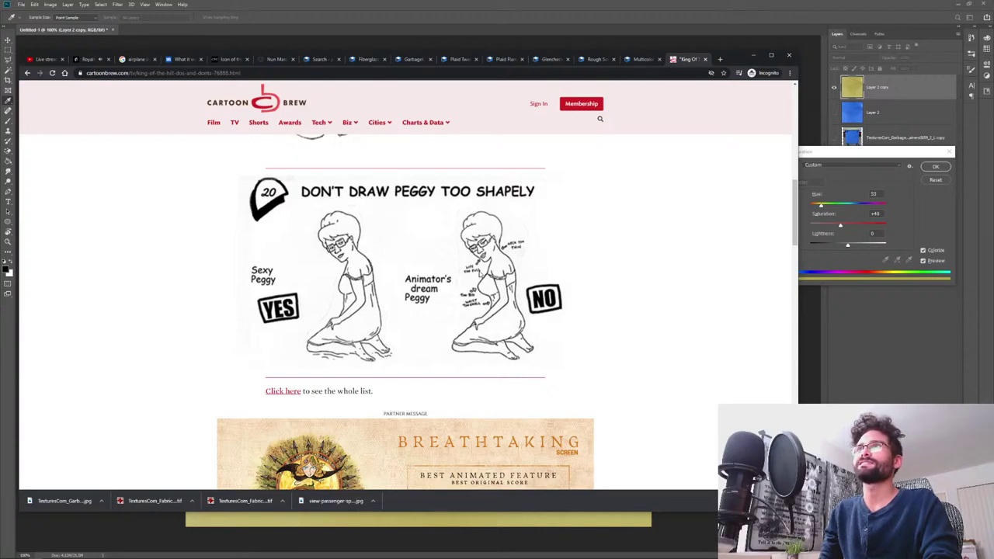
scroll(492, 350, down, 10)
scroll(492, 349, down, 4)
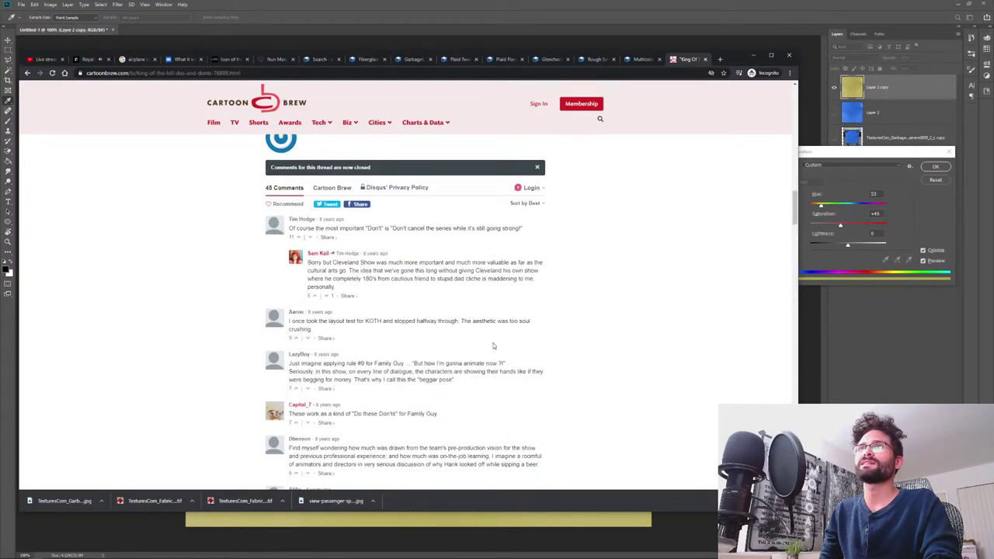
- Open the full King of the Hill list linked in the Cartoon Brew article and read through its illustrated animation rules
scroll(492, 350, up, 12)
scroll(493, 324, down, 3)
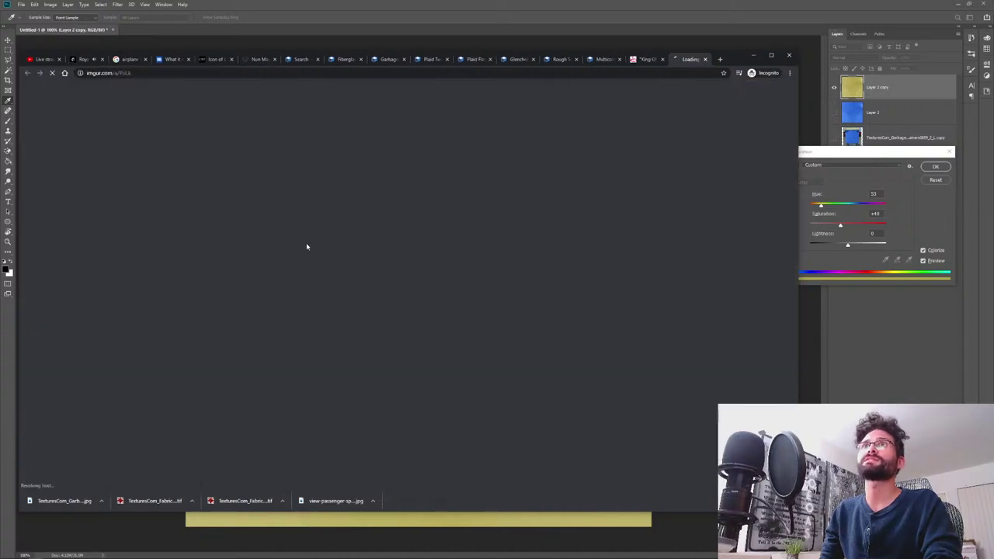
click(274, 276)
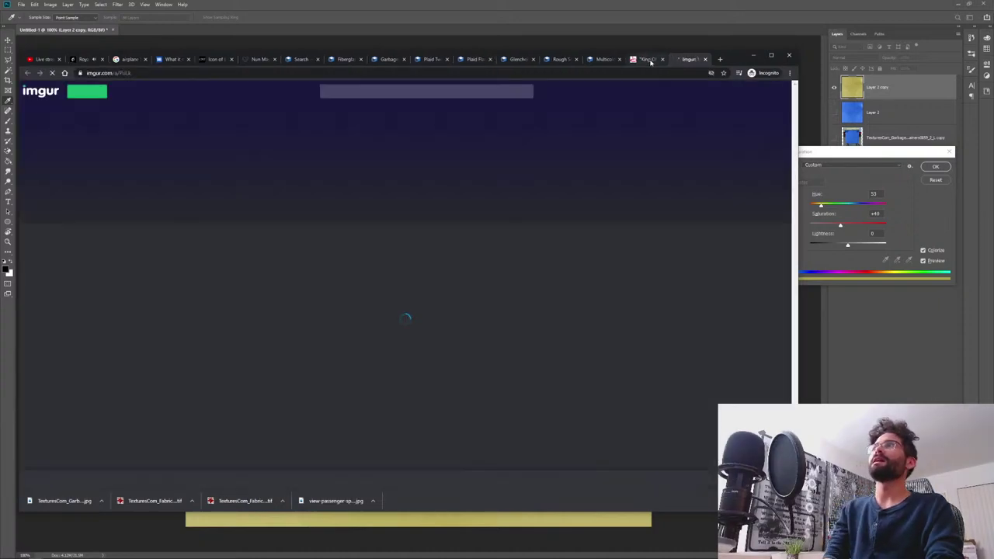
click(647, 59)
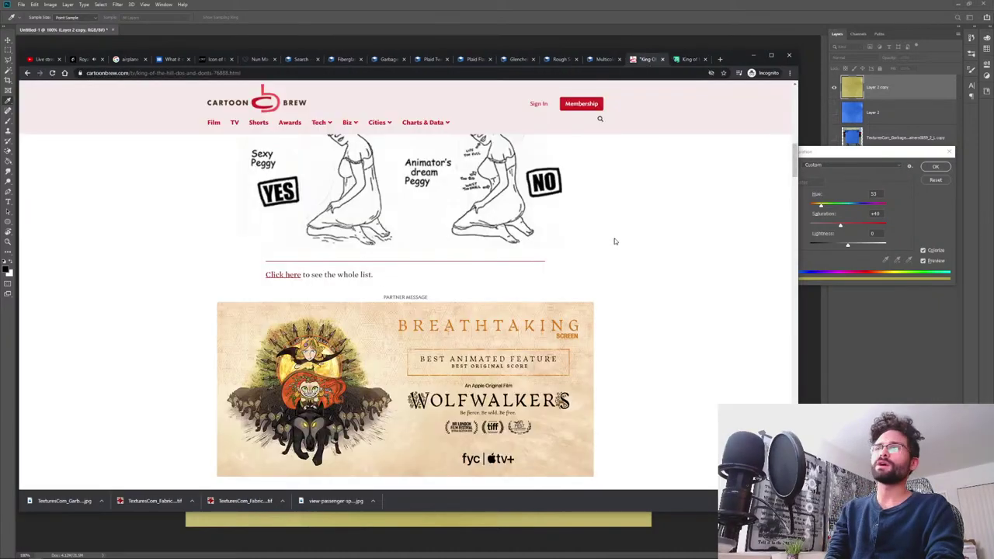
click(690, 59)
scroll(513, 297, down, 10)
scroll(512, 297, down, 7)
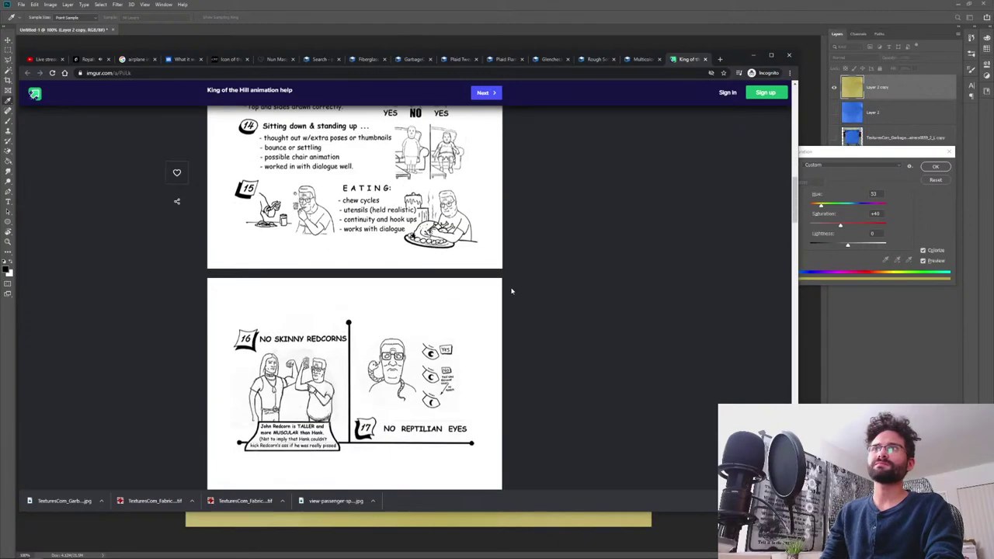
scroll(501, 255, down, 10)
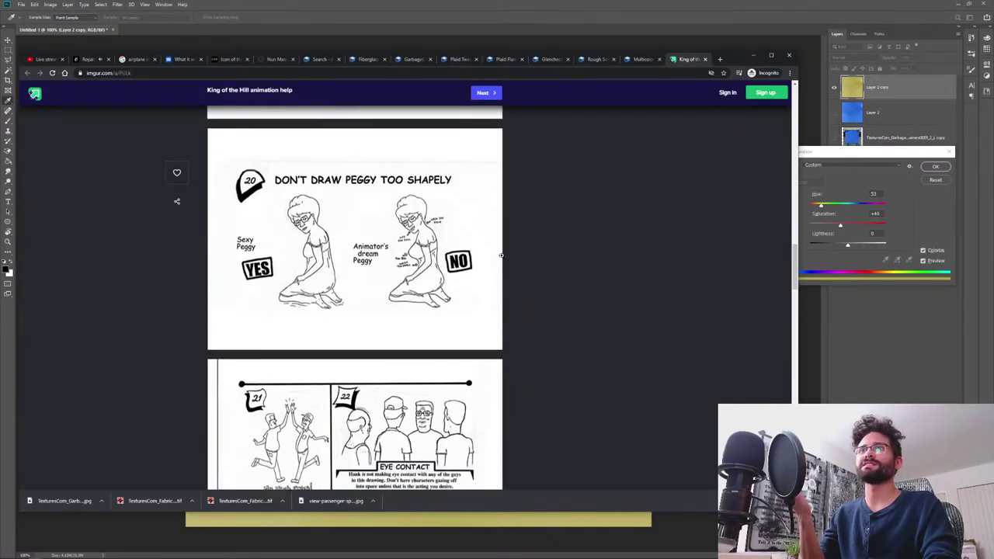
scroll(525, 292, down, 10)
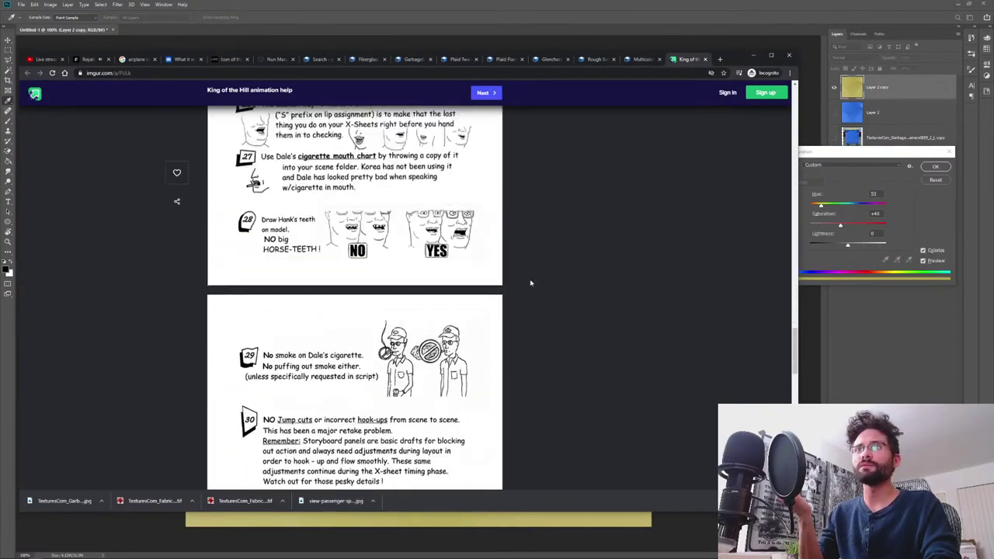
scroll(563, 287, down, 10)
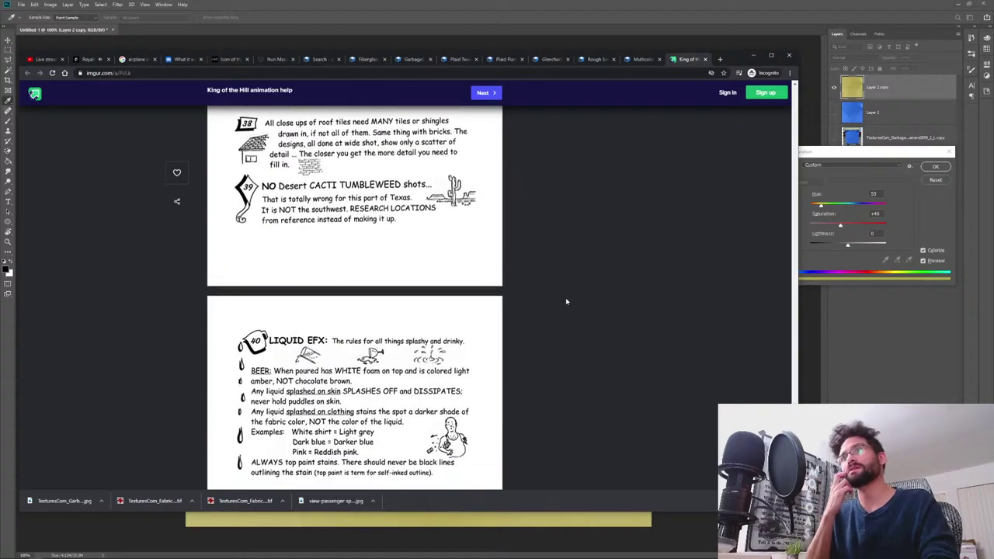
scroll(571, 311, up, 5)
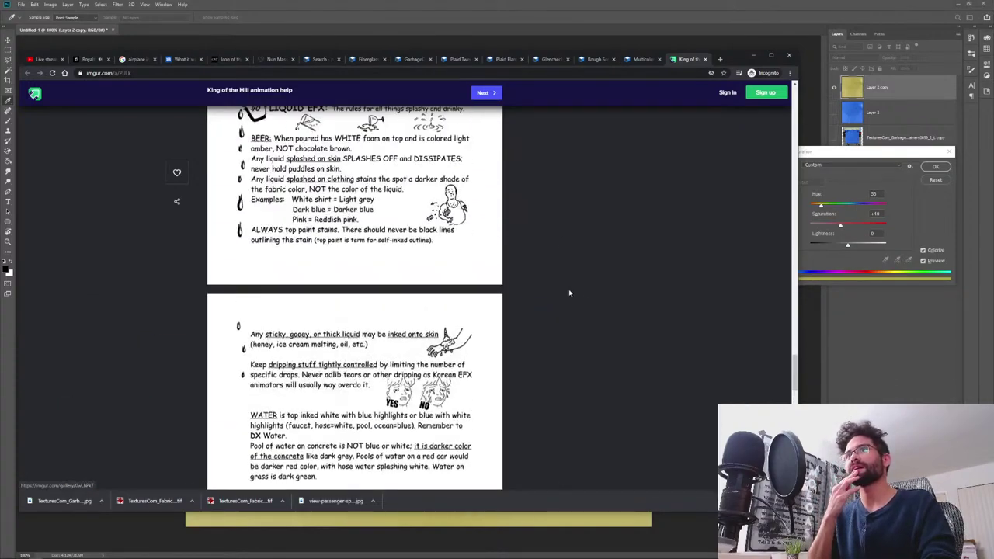
- Bring up the Boeing 747 passenger cabin reference photo and close the King of the Hill animation page
click(318, 59)
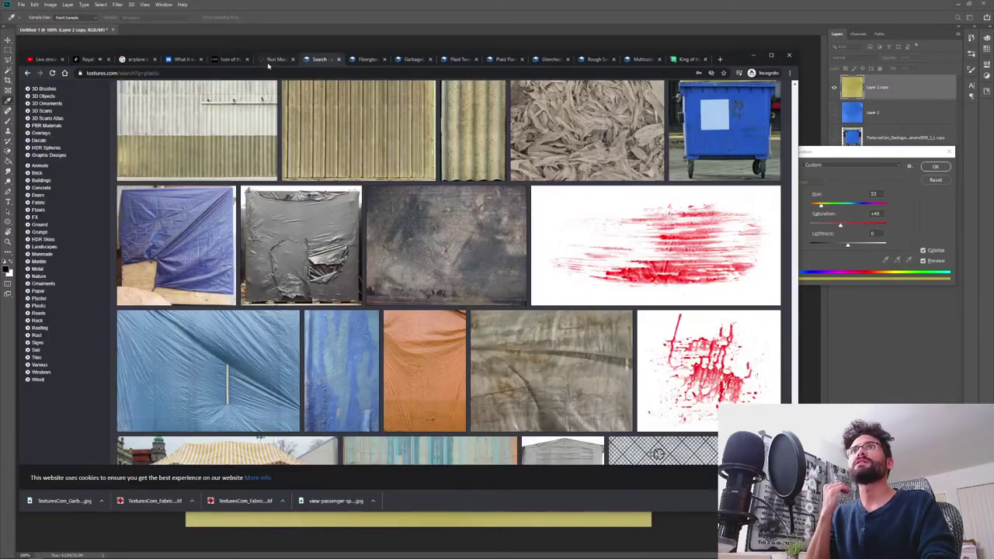
click(275, 59)
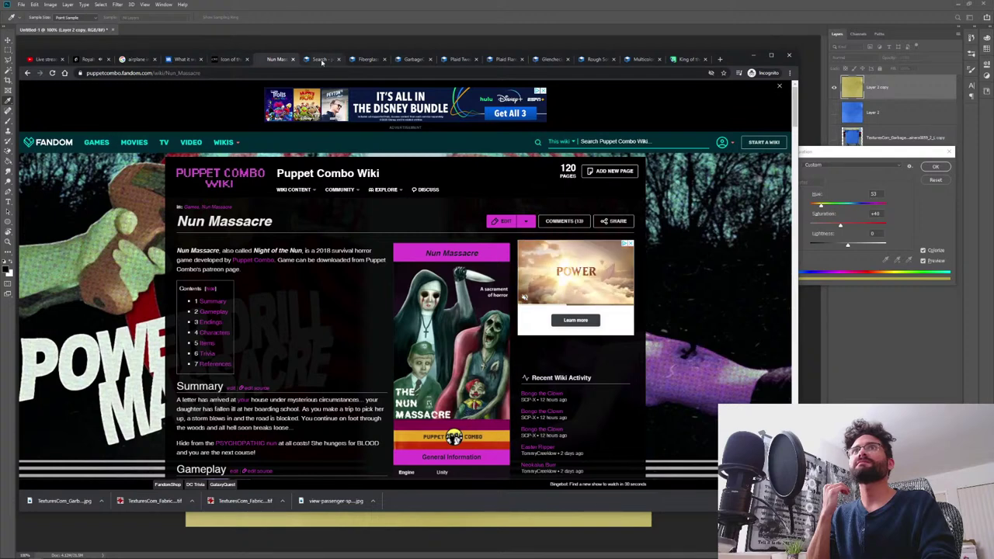
key(alt+Tab)
key(alt+Tab)
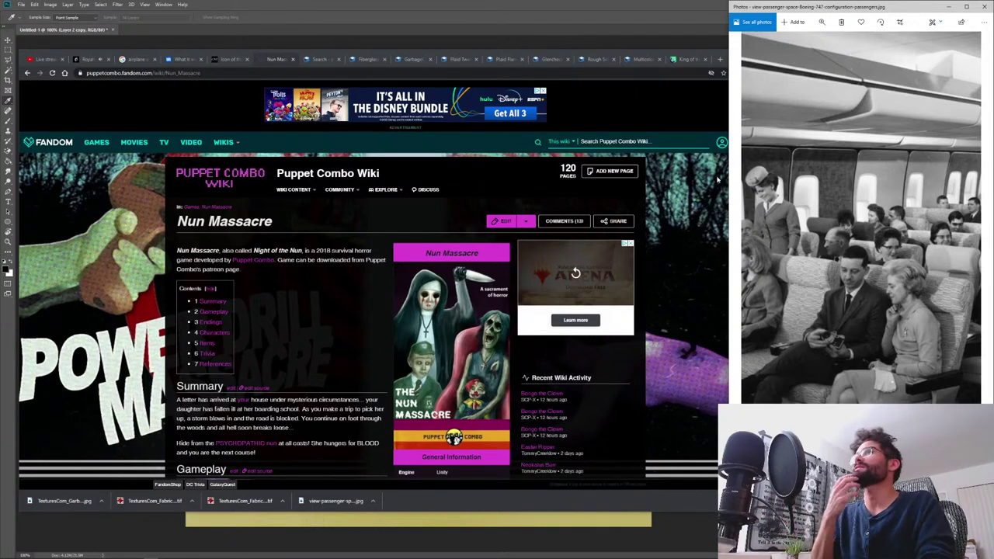
click(688, 59)
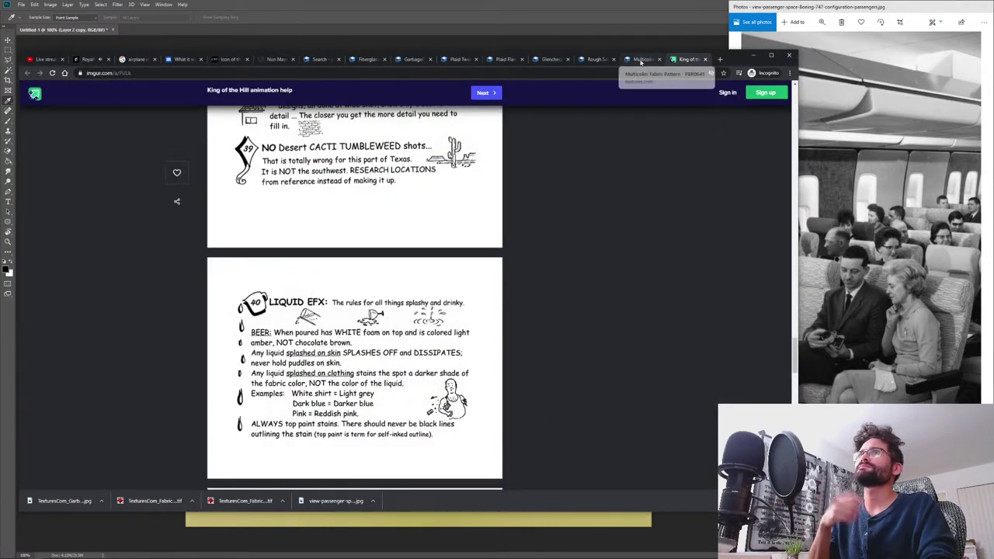
key(ctrl+w)
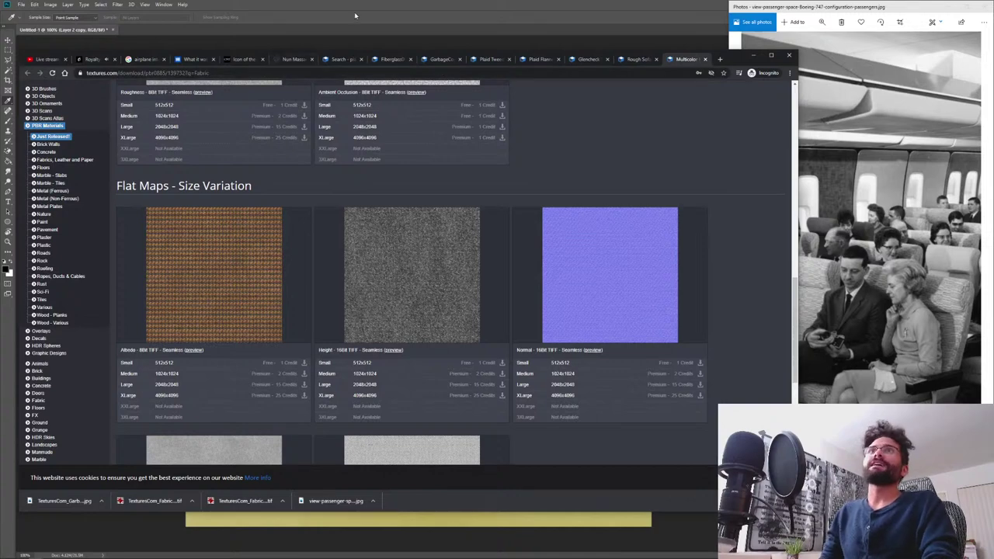
- Switch back to Photoshop and try recolouring the plastic layer without Colorize, using hue -152, saturation -51 and a slightly raised lightness
click(354, 12)
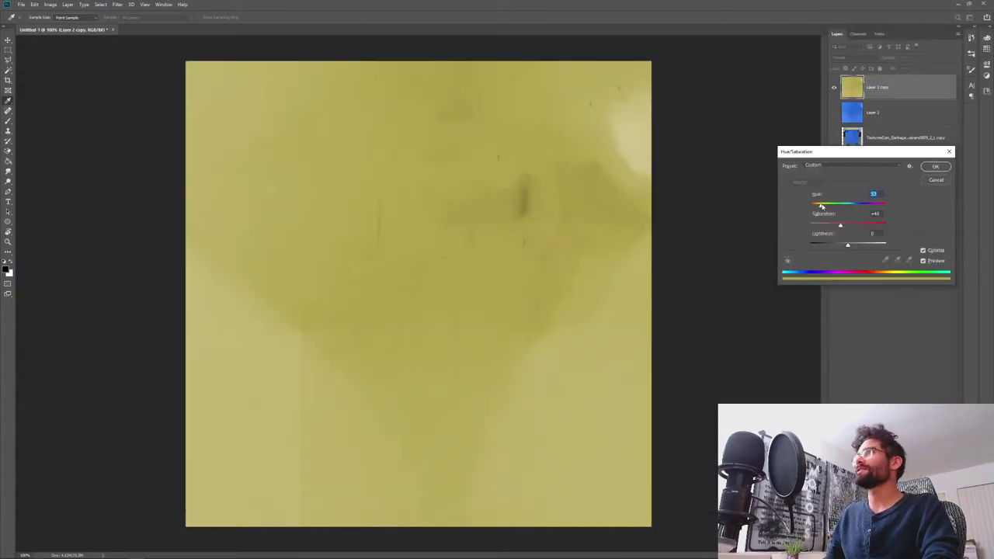
drag(822, 206, 829, 227)
click(923, 251)
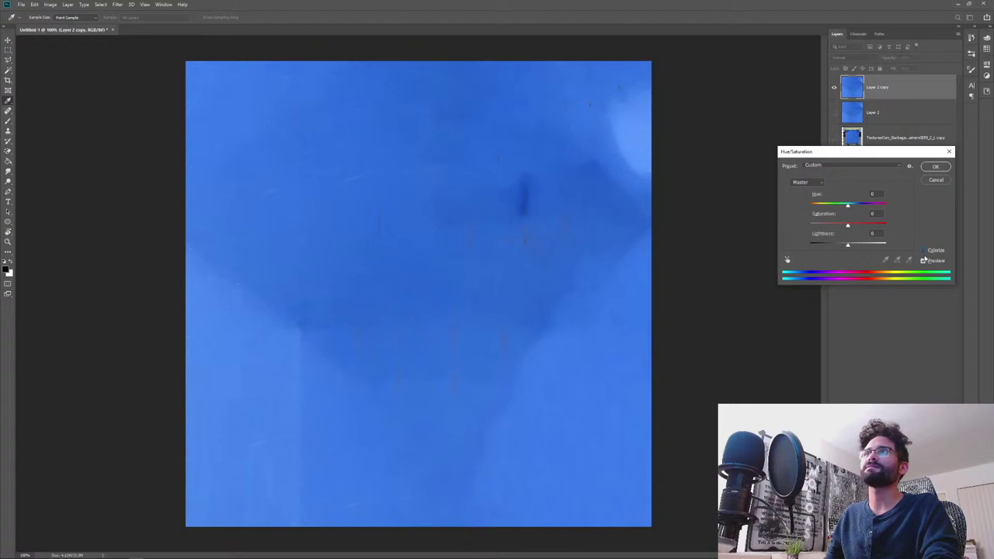
drag(847, 205, 855, 242)
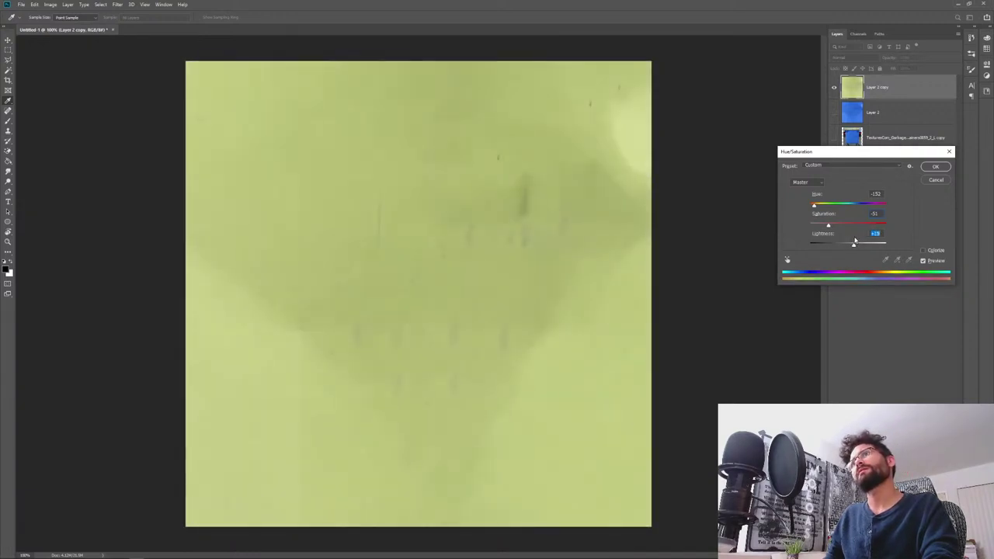
- Colorize the plastic layer copy a muted yellow with a hue of 51 and increased saturation, and apply the adjustment
click(922, 251)
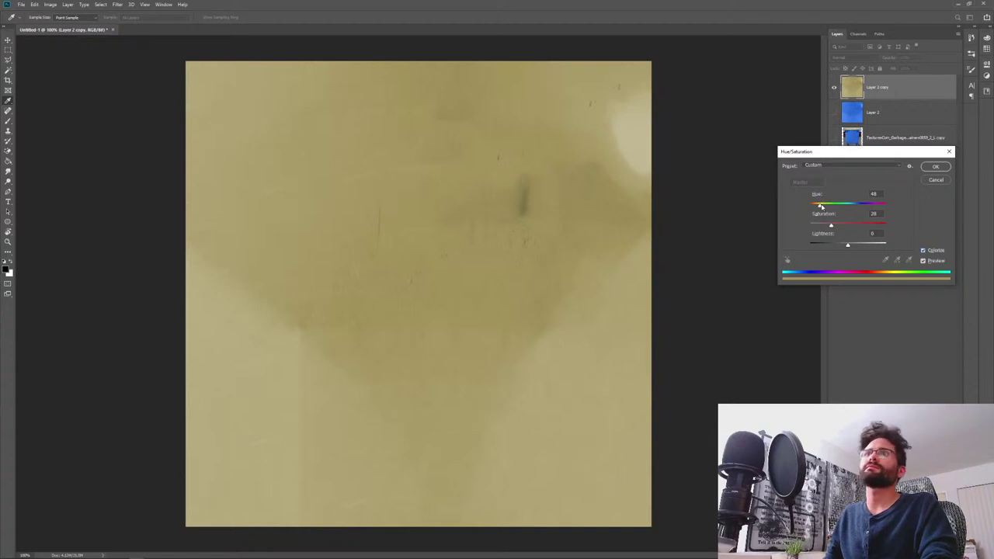
drag(821, 206, 820, 205)
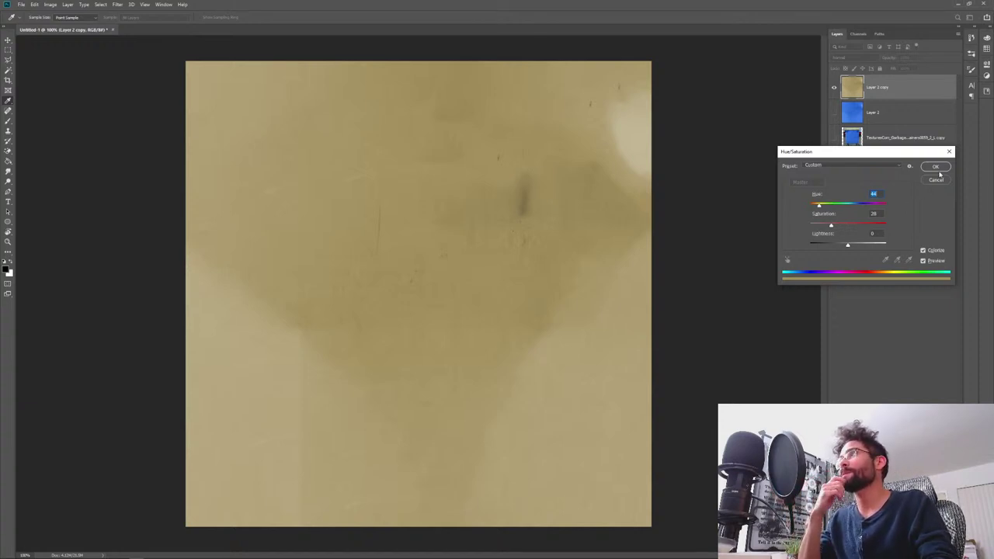
drag(819, 207, 844, 225)
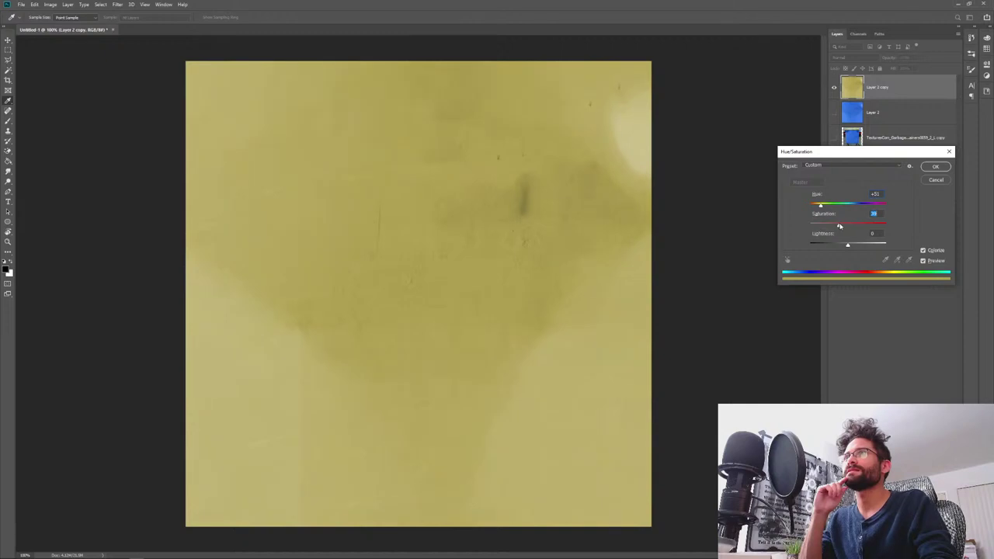
click(946, 167)
key(m)
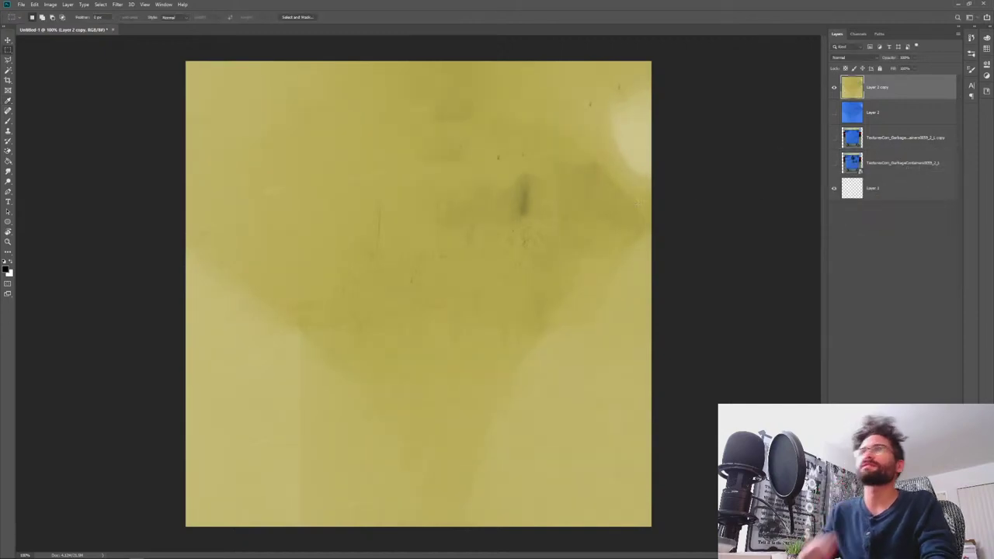
- Duplicate the original blue plastic layer, hide the yellow copy and make the new blue copy visible
click(893, 114)
key(ctrl+j)
click(834, 89)
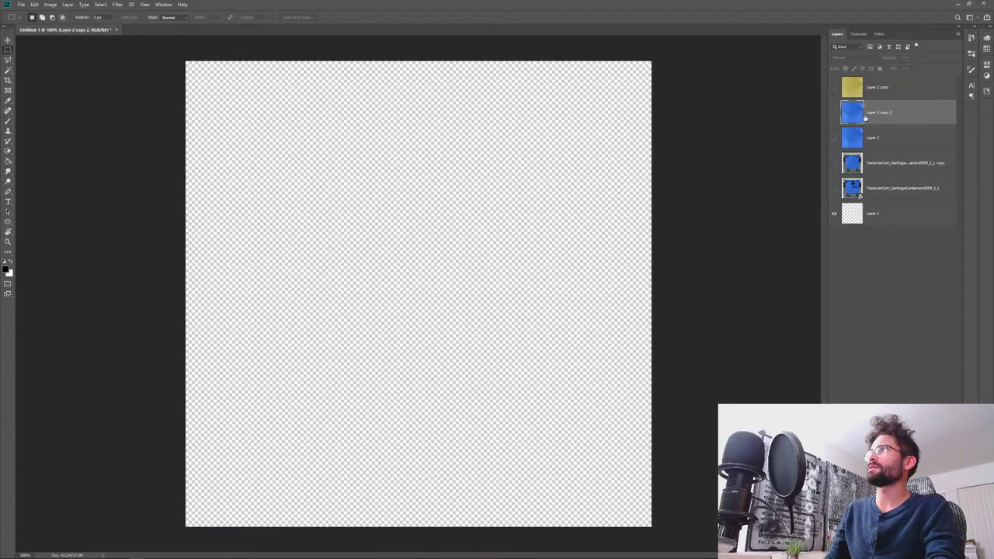
click(834, 114)
- Try to colorize the new blue copy a very dark brown with hue 15, saturation 69 and strongly reduced lightness
click(84, 5)
mouse_move(53, 6)
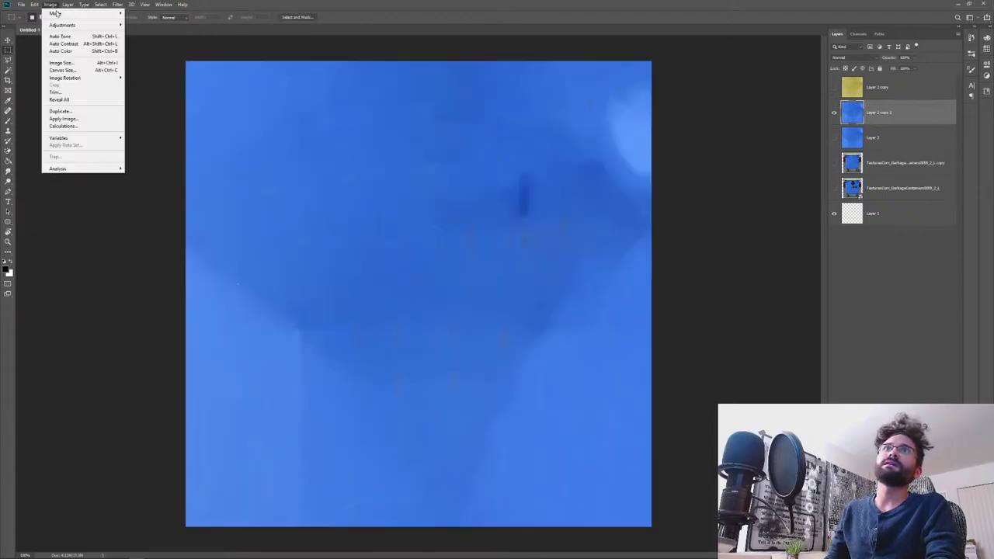
mouse_move(73, 25)
click(156, 66)
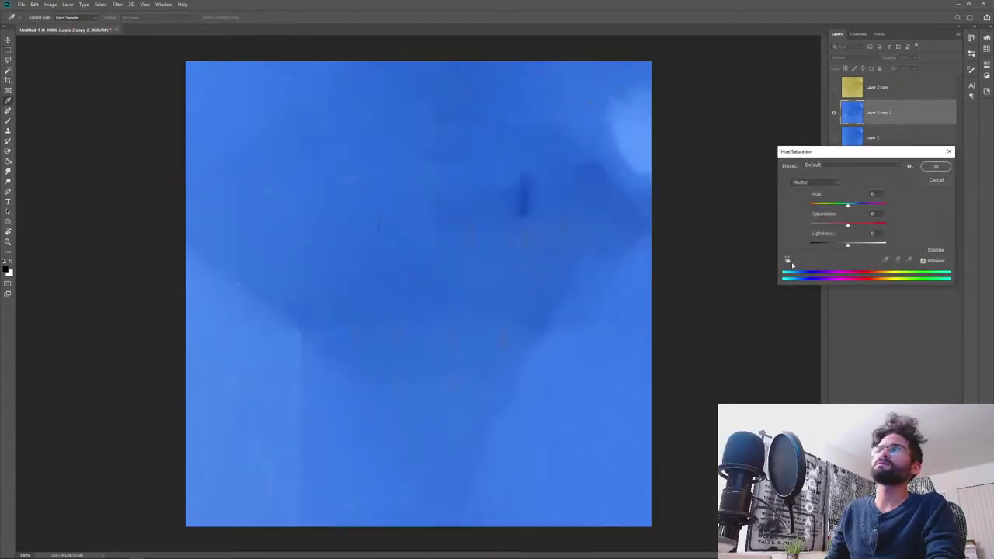
click(925, 250)
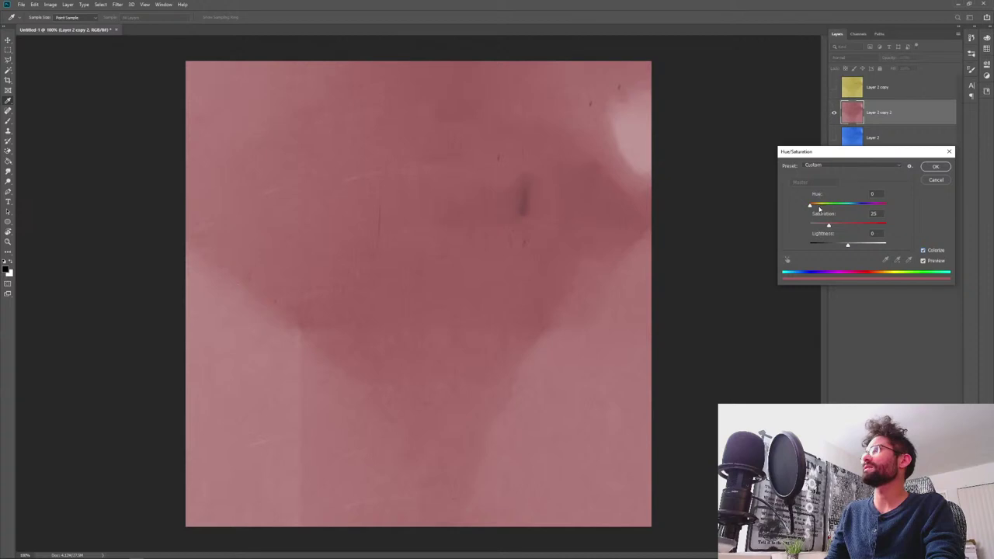
mouse_move(811, 205)
mouse_down()
mouse_move(833, 224)
mouse_move(825, 246)
mouse_move(841, 224)
mouse_move(860, 224)
mouse_move(814, 207)
mouse_up()
drag(863, 227, 873, 226)
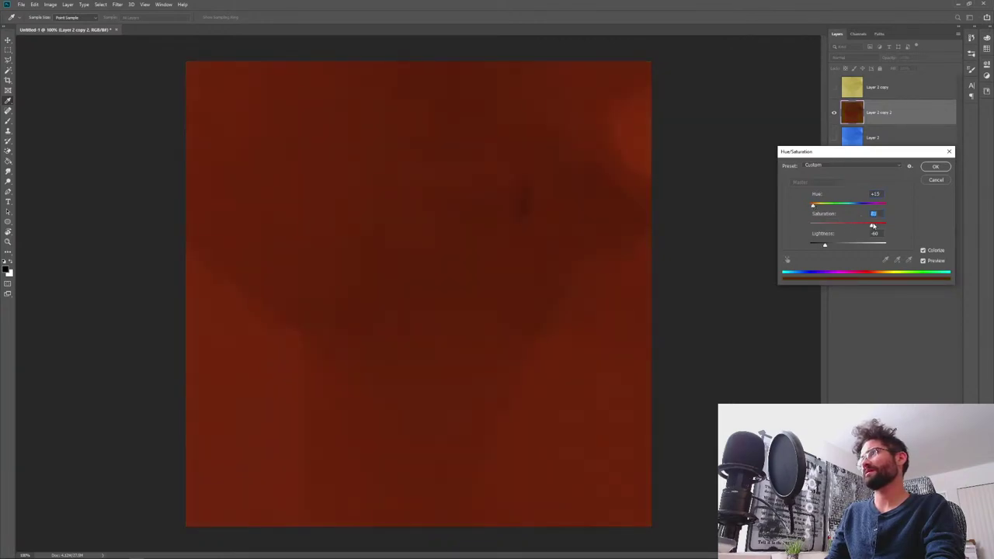
drag(824, 245, 818, 247)
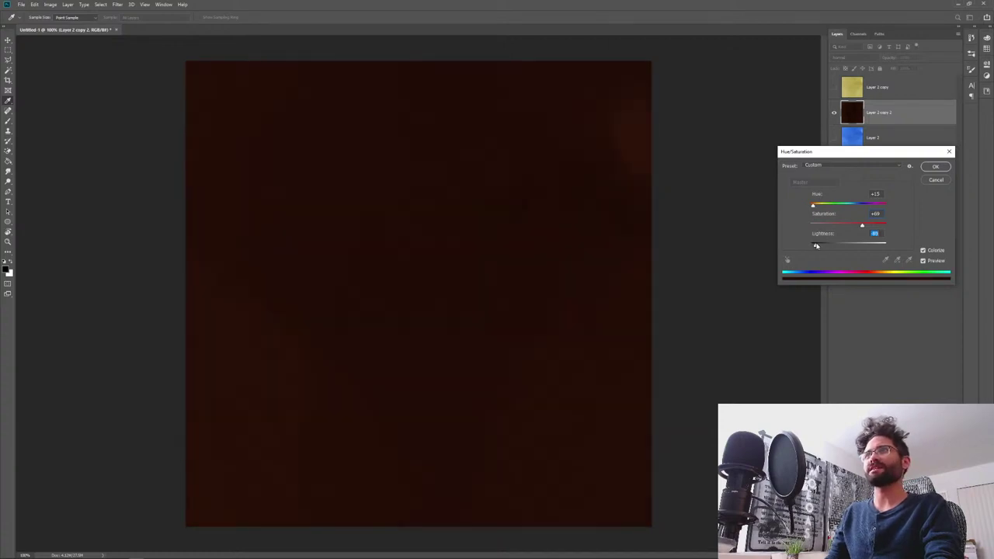
drag(817, 244, 815, 245)
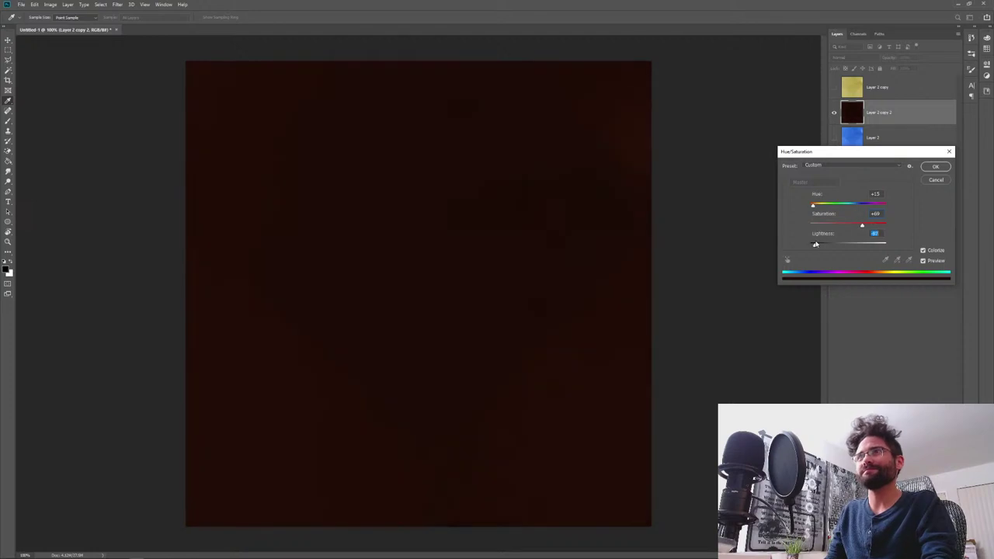
click(936, 179)
- Switch to the browser and search Textures.com for "dark wood"
key(alt+Tab)
key(Tab)
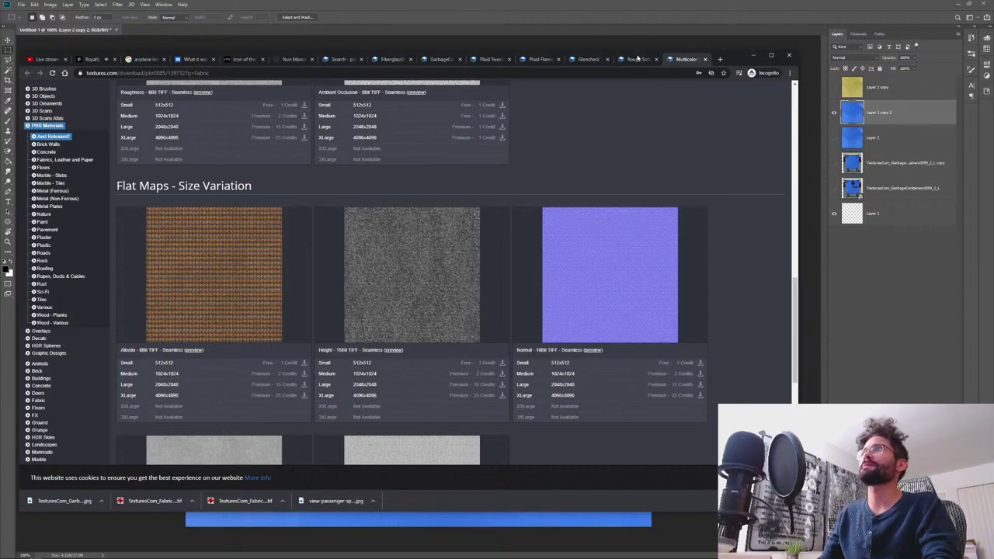
click(342, 59)
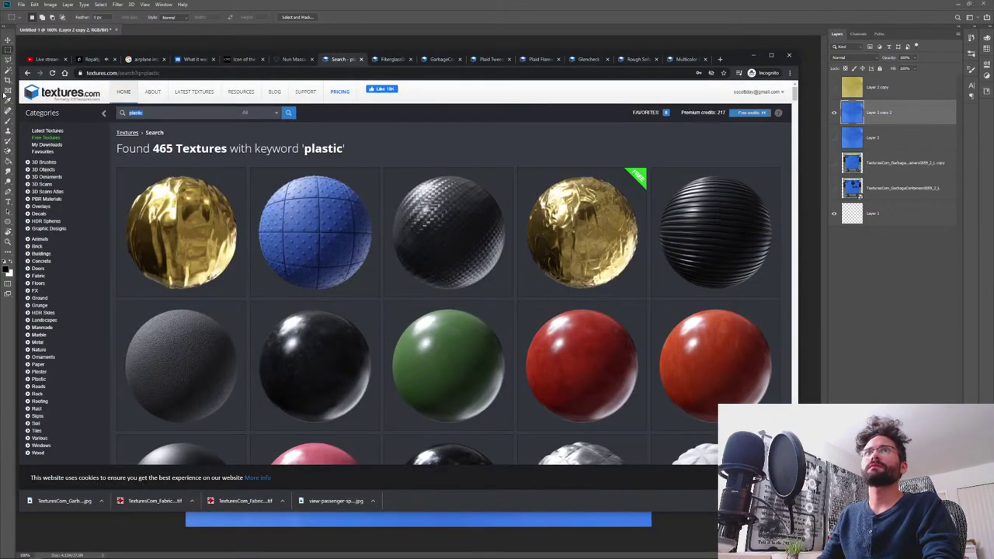
text(dam)
text(k wood)
key(Return)
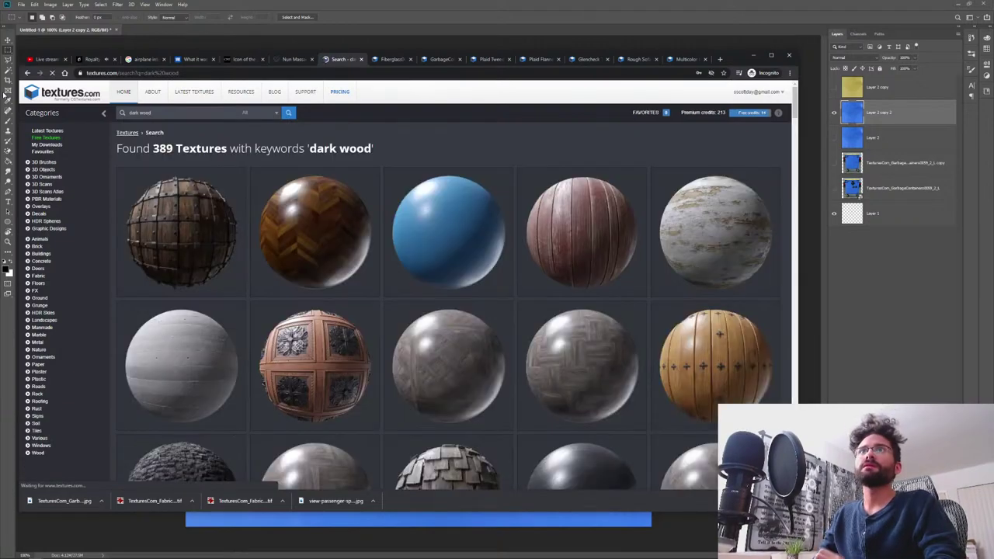
- Look through the full list of "dark wood" search results for a suitable texture
scroll(451, 268, down, 3)
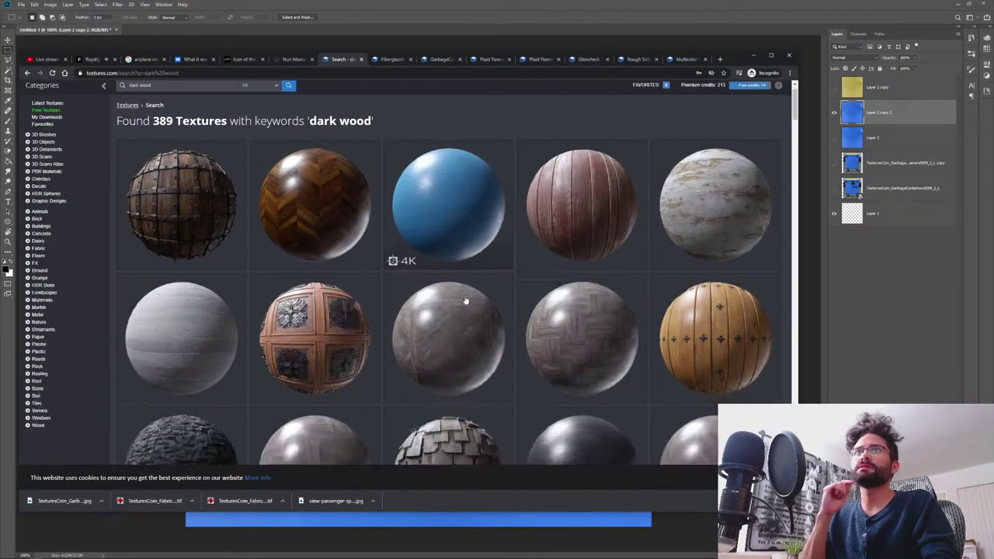
scroll(451, 268, down, 10)
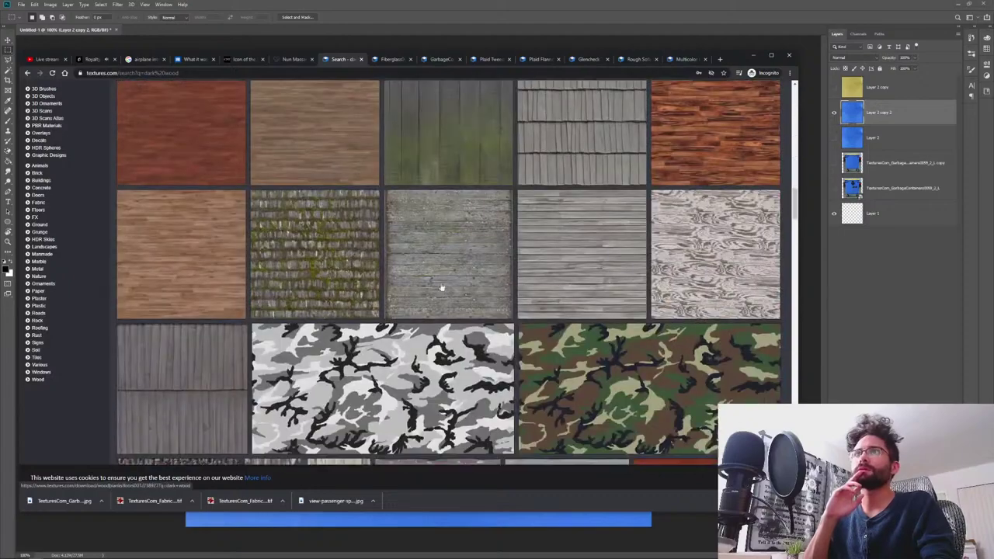
scroll(440, 261, down, 8)
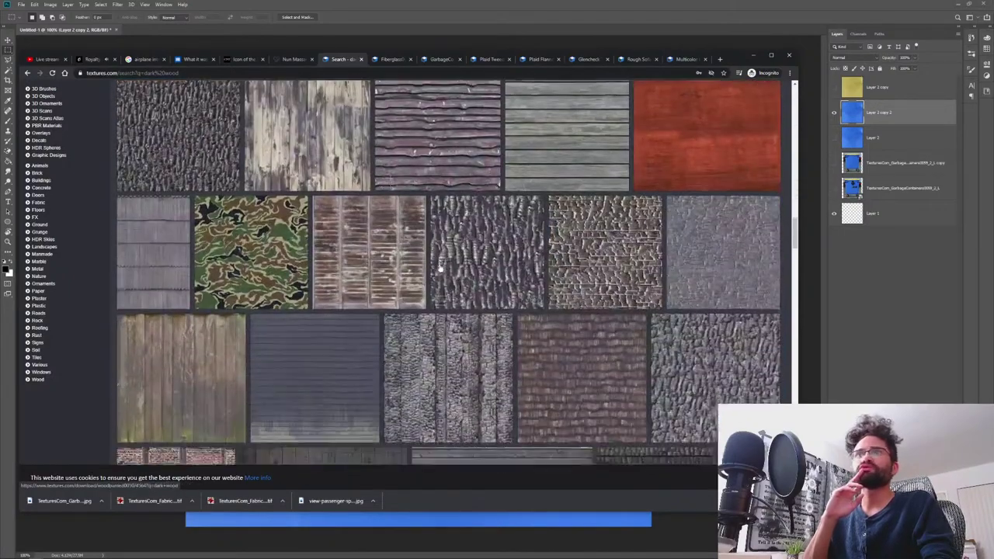
scroll(439, 260, down, 10)
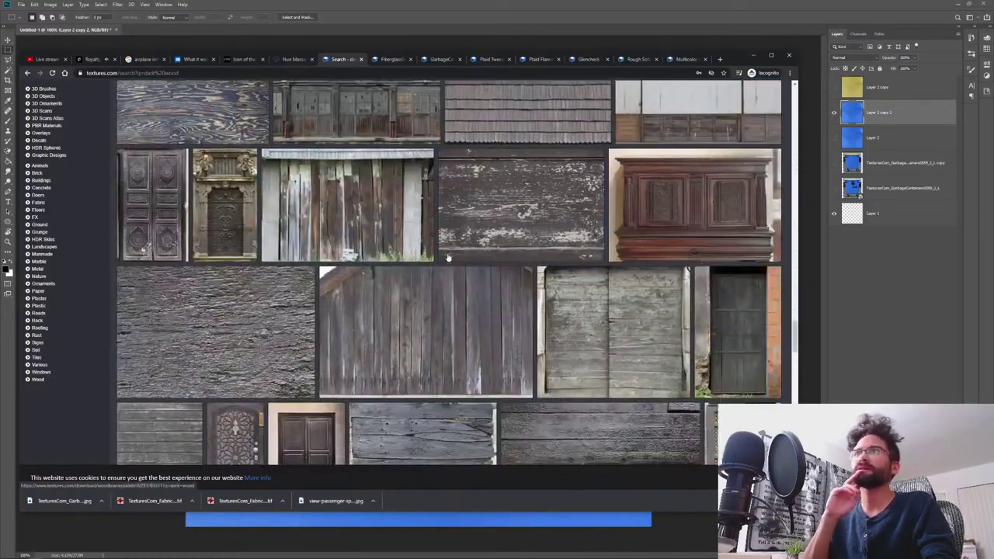
scroll(457, 268, down, 10)
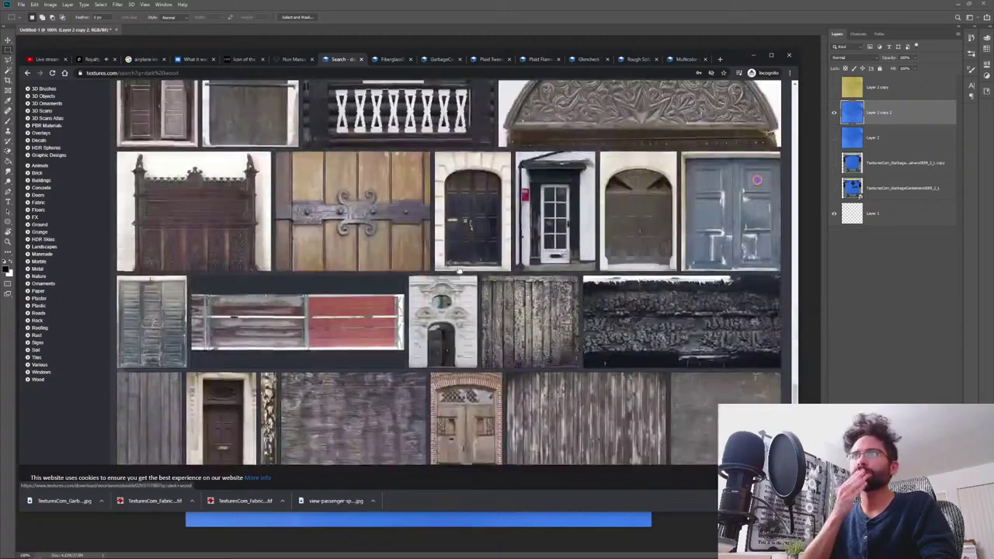
scroll(459, 252, down, 6)
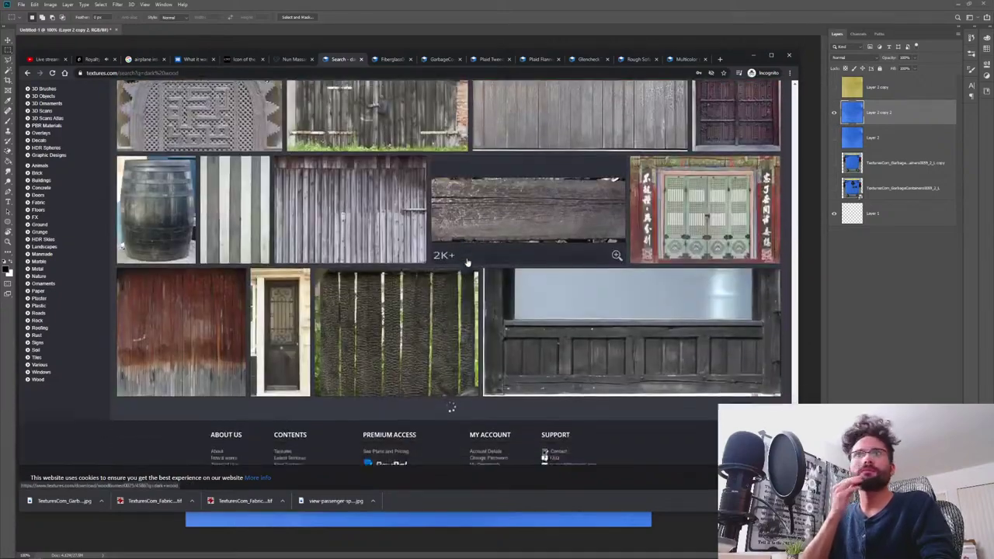
scroll(470, 268, down, 5)
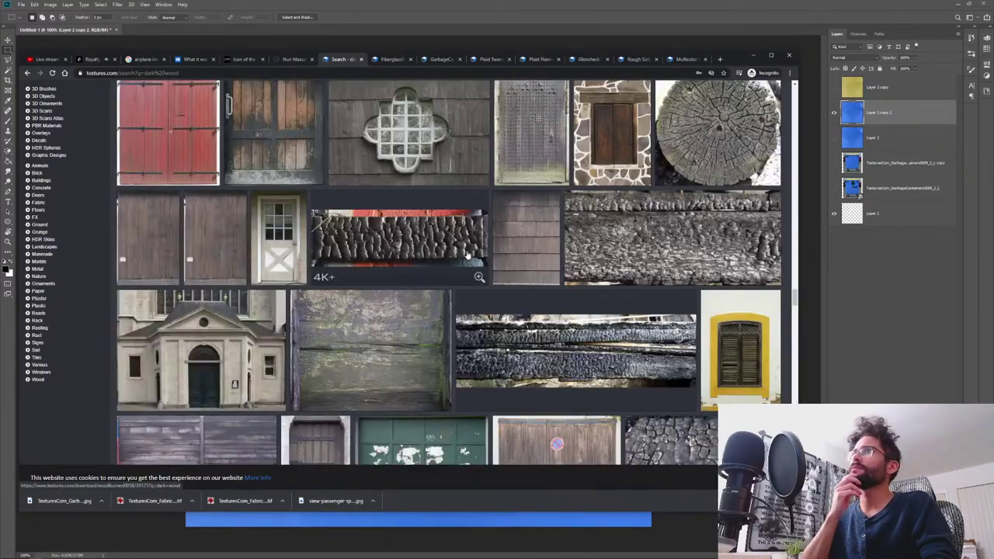
scroll(478, 275, down, 6)
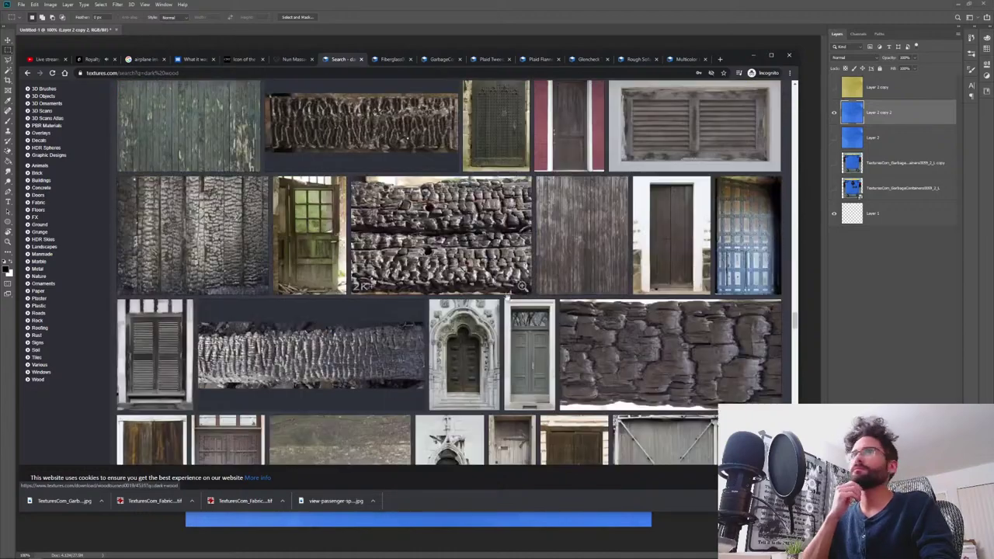
scroll(496, 258, down, 6)
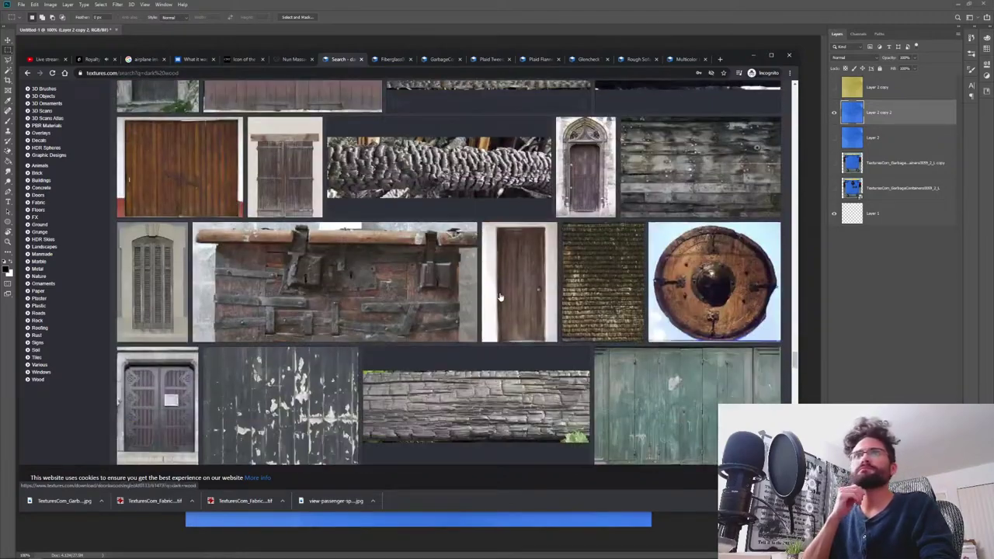
scroll(494, 285, down, 6)
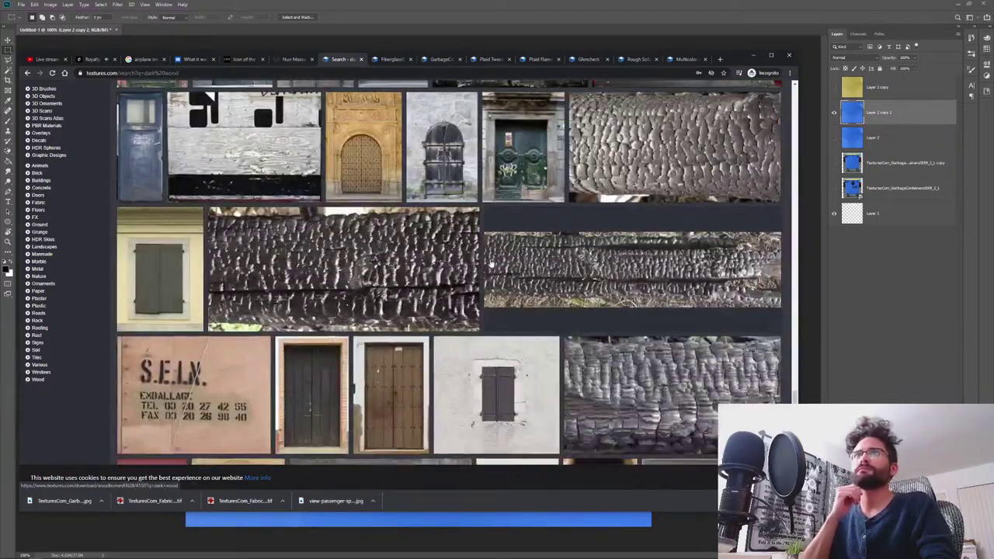
scroll(496, 284, down, 6)
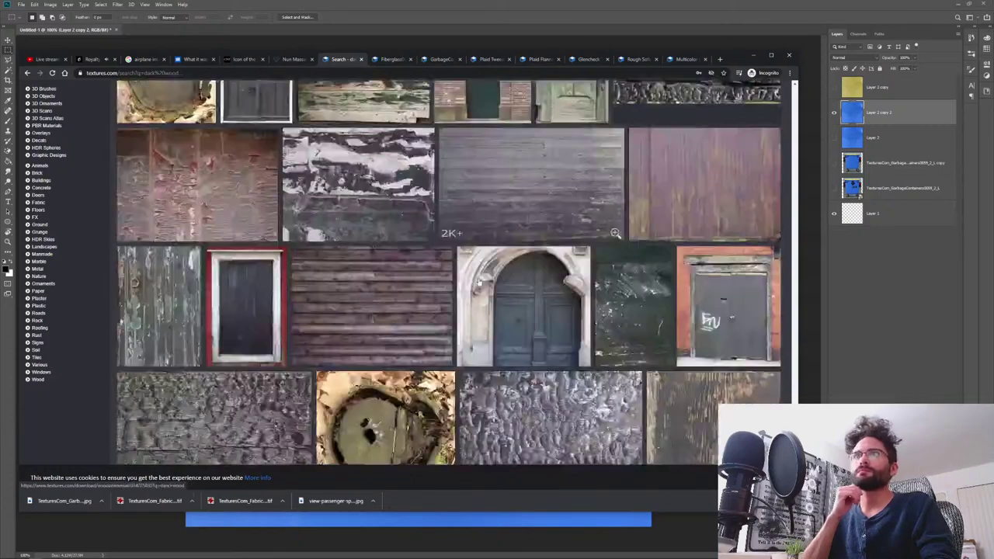
scroll(489, 311, down, 6)
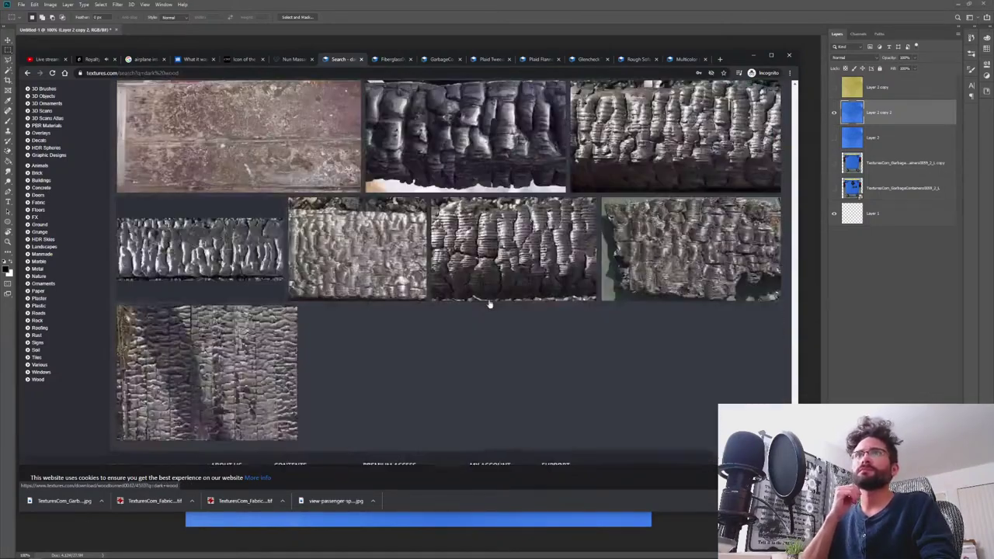
scroll(440, 318, up, 20)
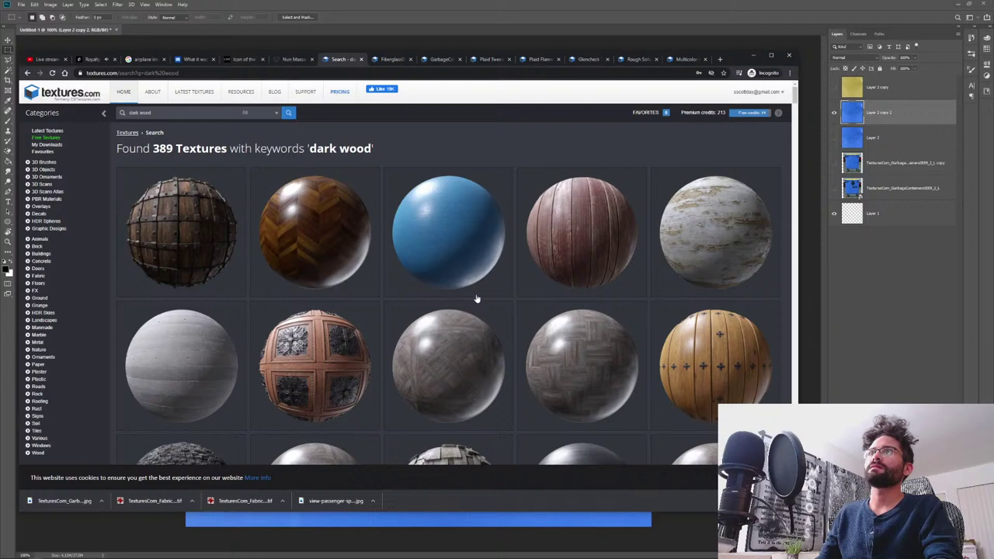
- Open the blue Painted Plywood - PBR0142 material and examine its preview and texture maps
click(473, 225)
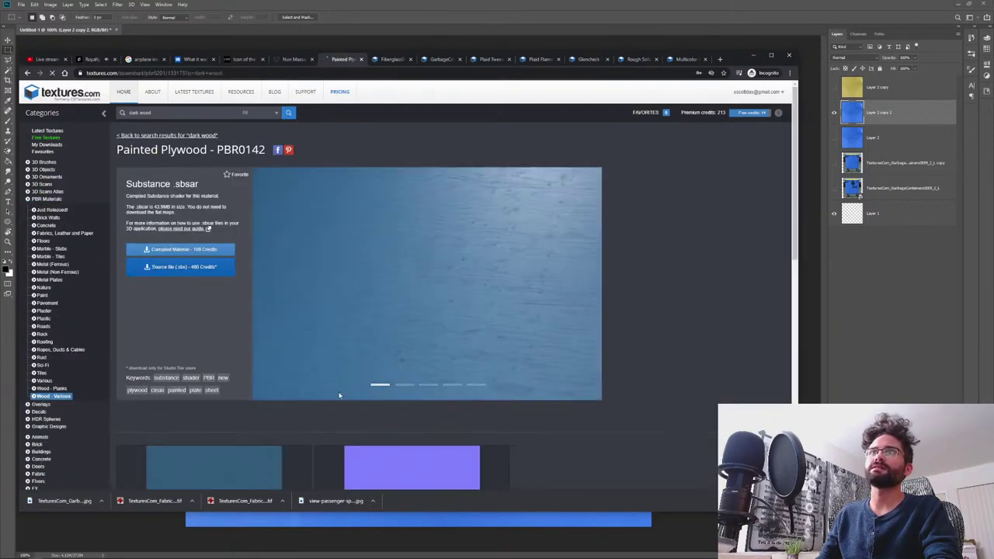
scroll(342, 394, down, 4)
scroll(349, 395, up, 3)
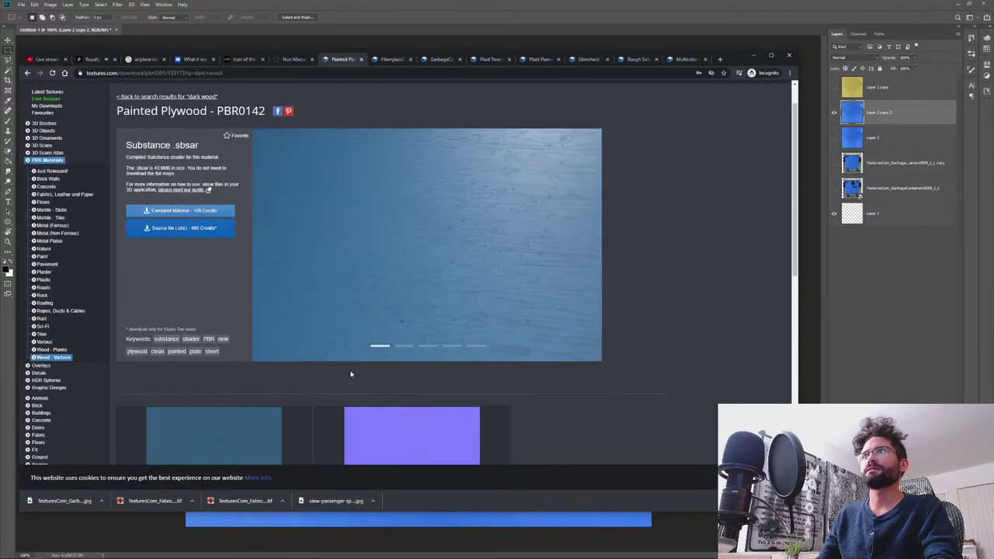
scroll(354, 378, down, 6)
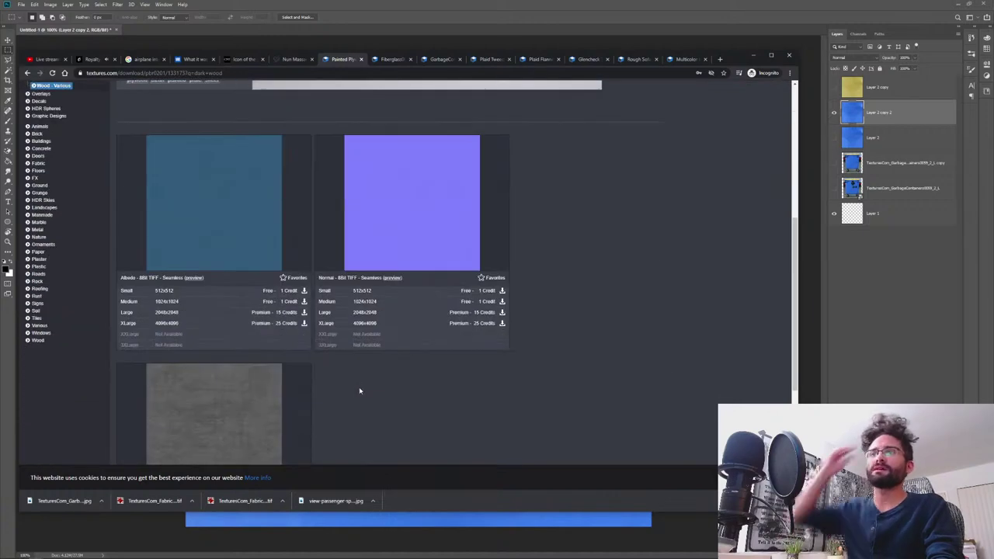
scroll(355, 377, up, 10)
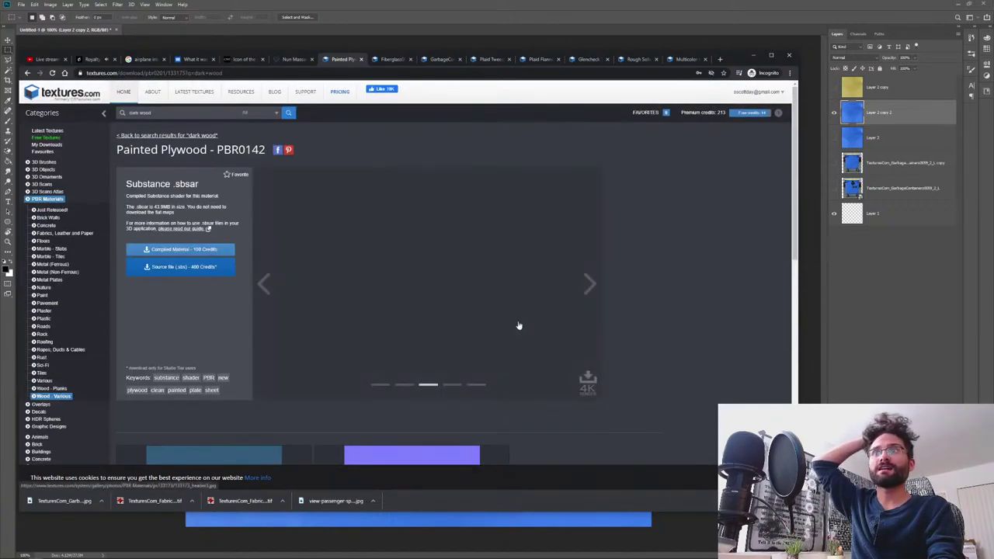
- Go through the Painted Plywood preview images, enlarge the blue sphere render and copy that image
click(589, 280)
click(589, 279)
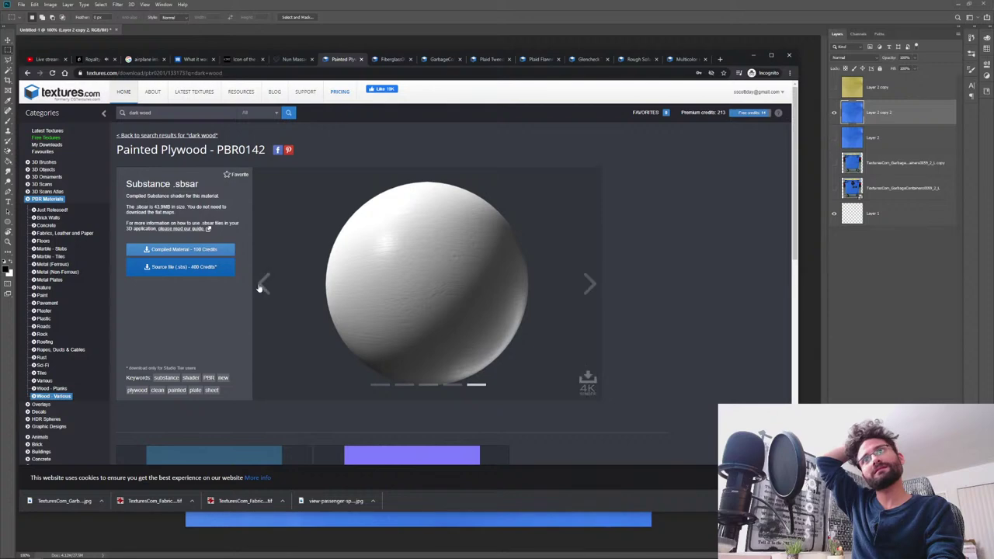
click(263, 284)
click(384, 253)
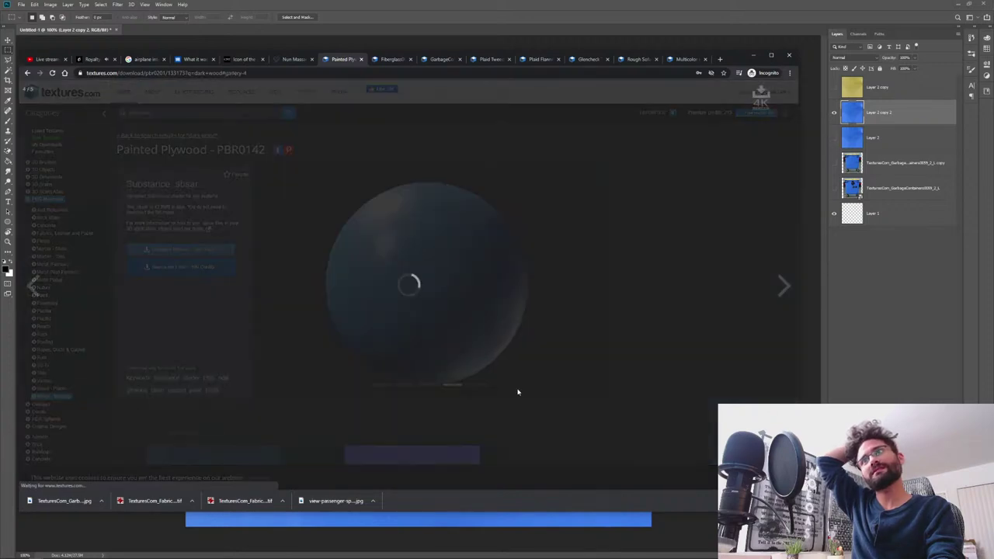
right_click(423, 242)
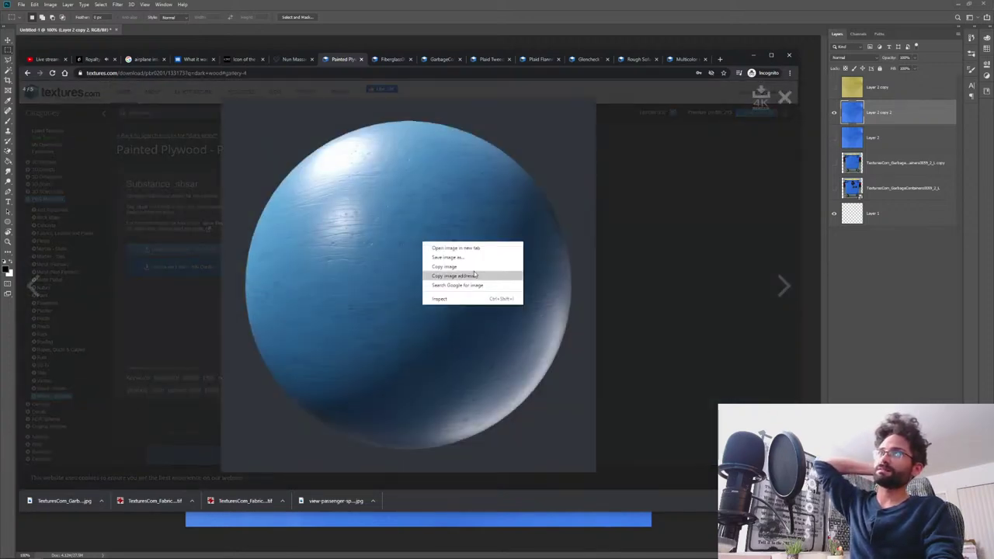
click(470, 267)
- Switch to Photoshop, paste the plywood sphere image and move it until its wood surface covers the whole canvas
key(alt+Tab)
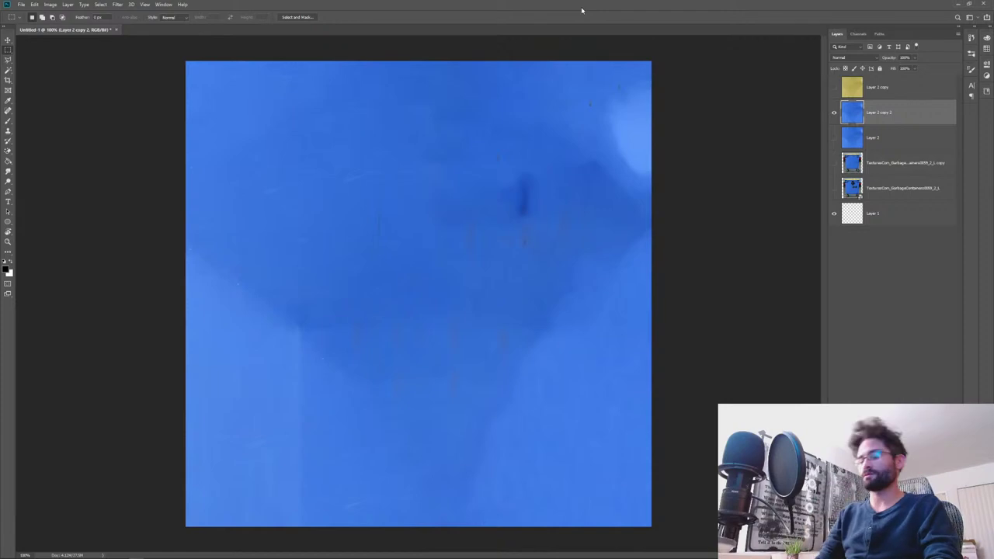
key(ctrl+v)
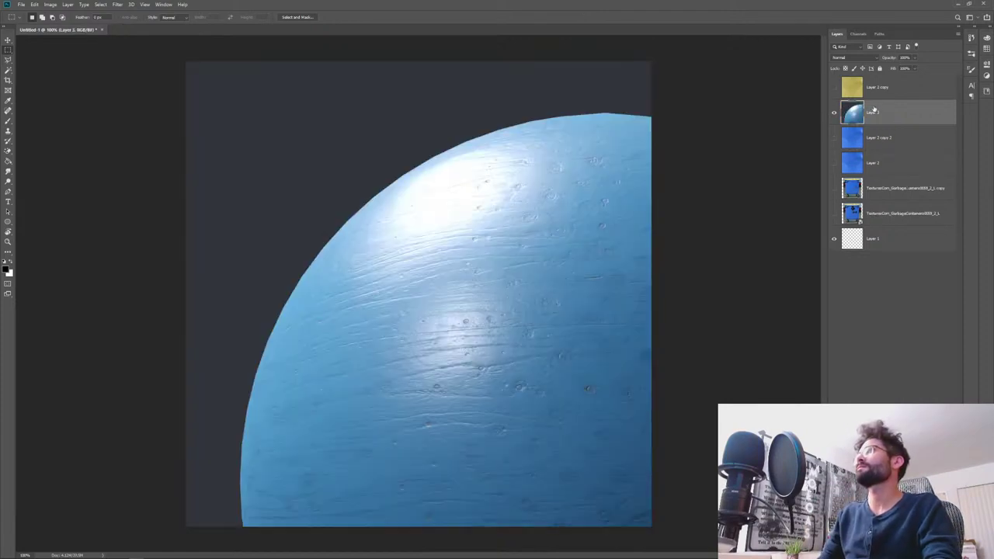
key(v)
drag(414, 296, 277, 201)
drag(376, 325, 326, 273)
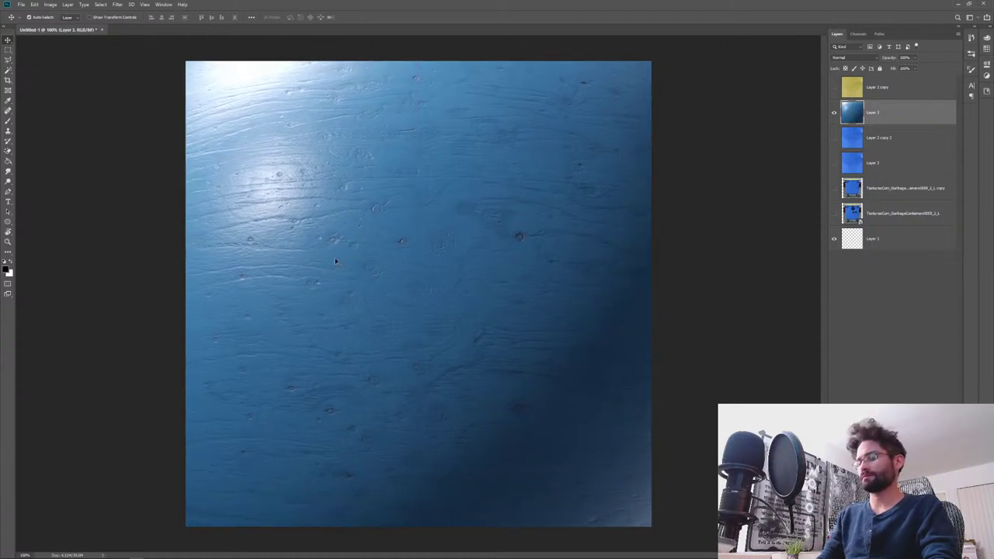
- Select the full-width lower part of the plywood layer, regenerate it with a content-aware fill and deselect
key(m)
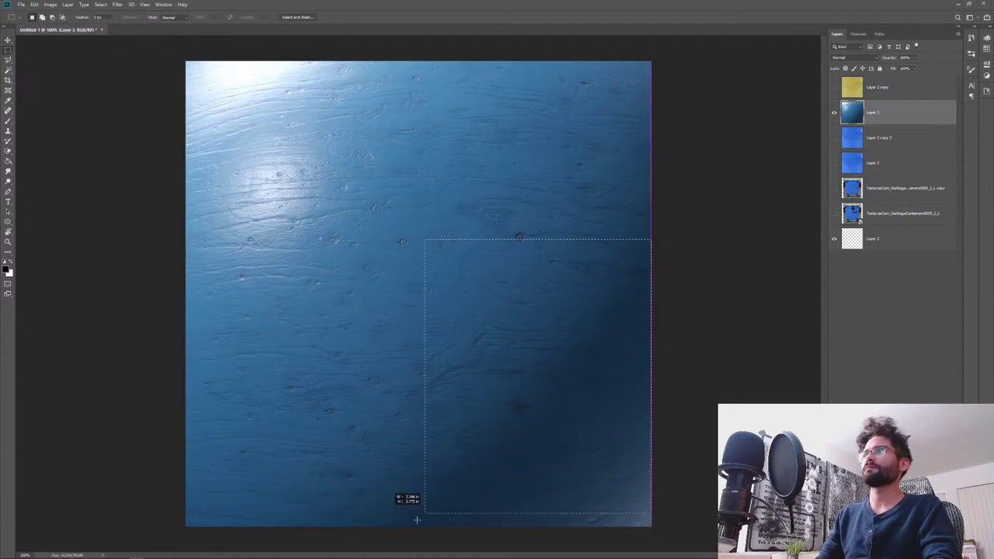
mouse_move(654, 239)
mouse_down()
mouse_move(282, 535)
mouse_move(185, 528)
mouse_up()
right_click(347, 350)
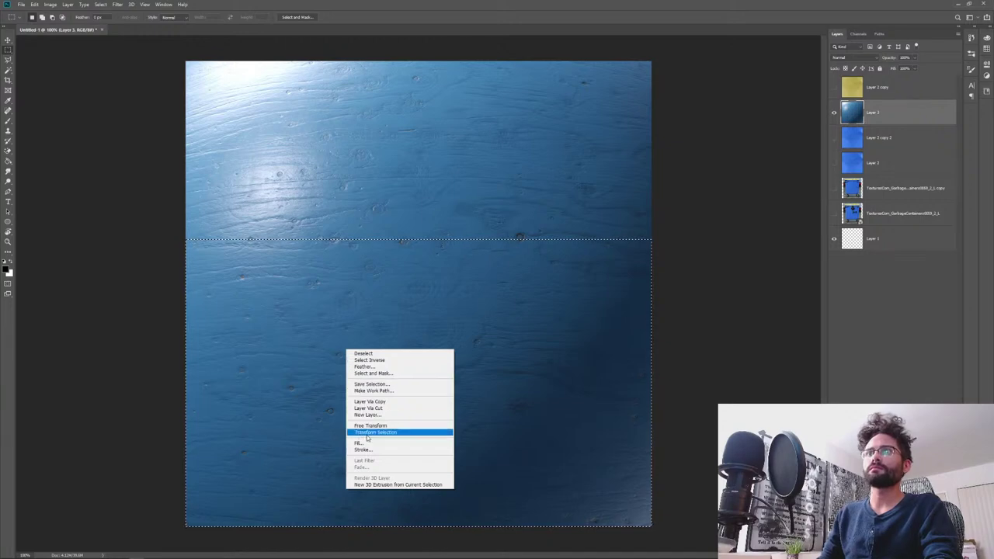
key(Return)
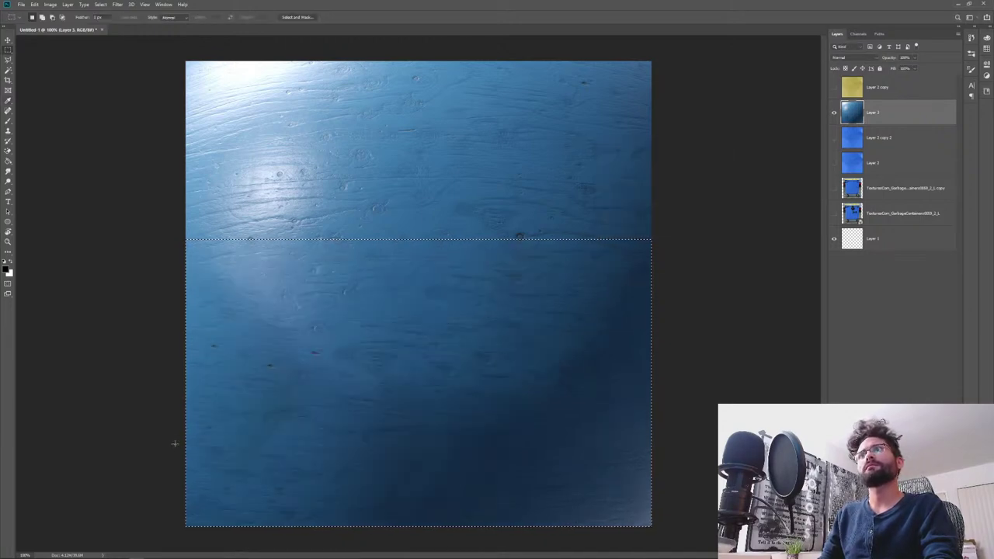
key(ctrl+d)
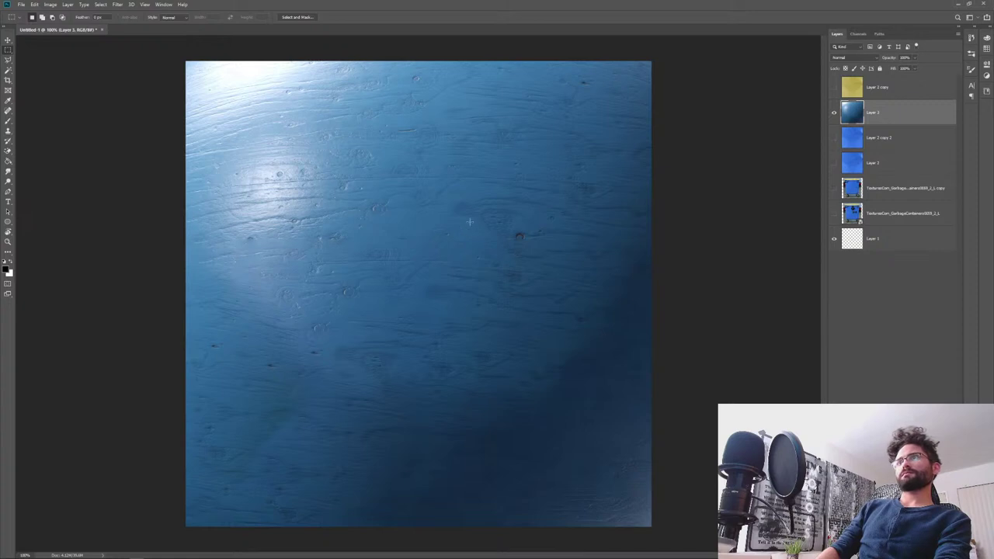
- Copy a roughly square patch of the evenly lit upper wood to a new layer and move it over the dark lower-right corner
drag(596, 99, 386, 289)
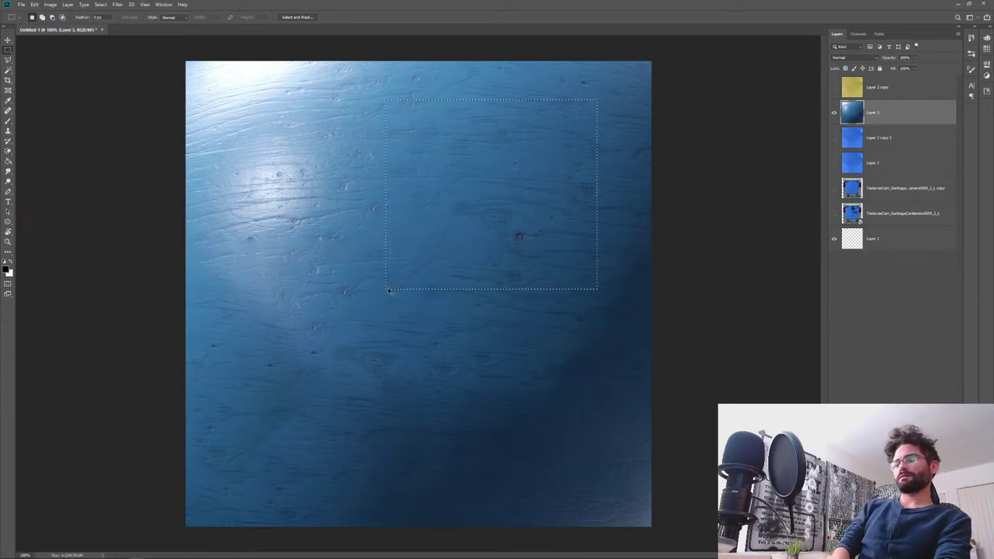
key(ctrl+j)
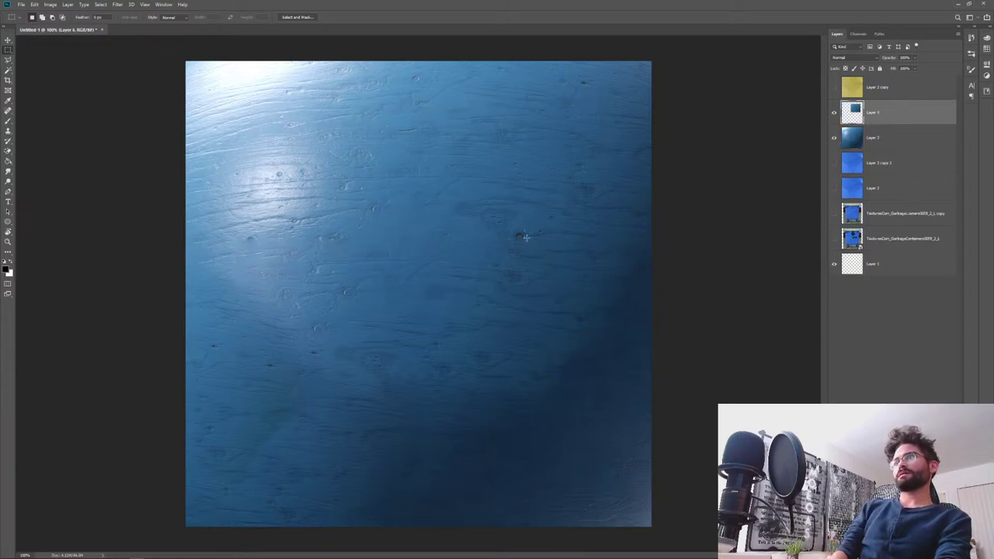
key(v)
drag(522, 199, 575, 433)
- Merge the wood patch layer with the plywood layer beneath it
shift+click(886, 138)
right_click(886, 138)
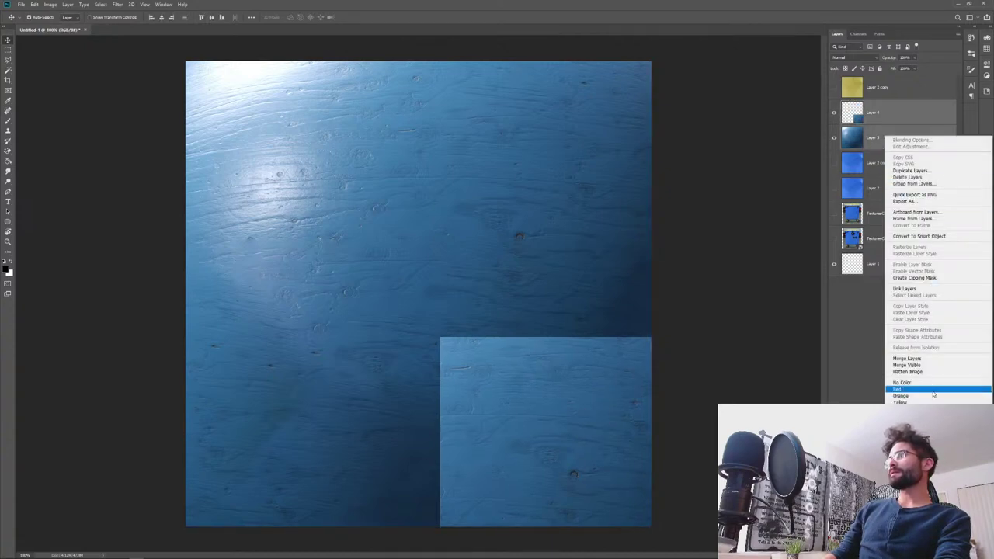
click(908, 358)
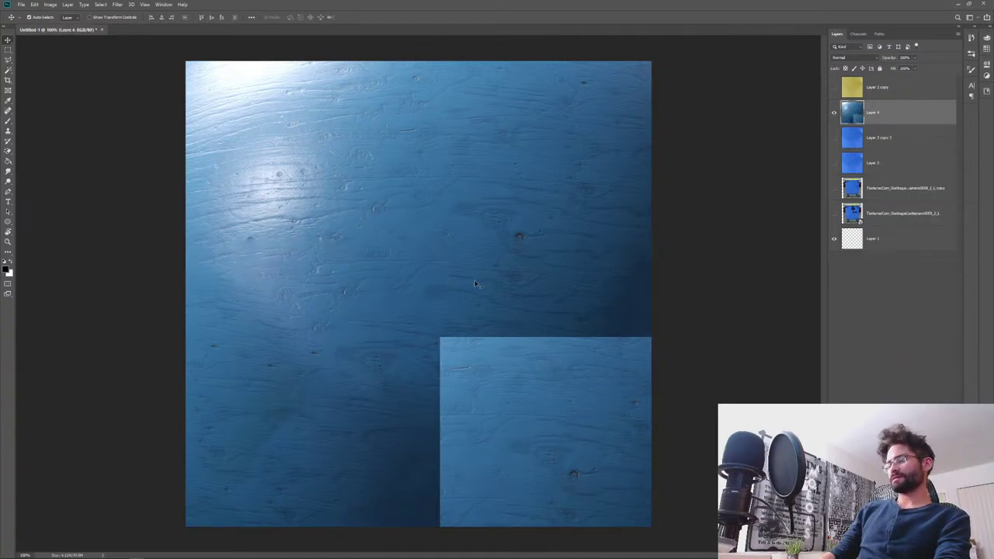
- Blend the patch's upper edge and upper-left corner into the surrounding wood with content-aware fills of rectangular selections
key(m)
mouse_move(357, 244)
mouse_down()
mouse_move(683, 362)
mouse_move(657, 376)
mouse_up()
right_click(560, 328)
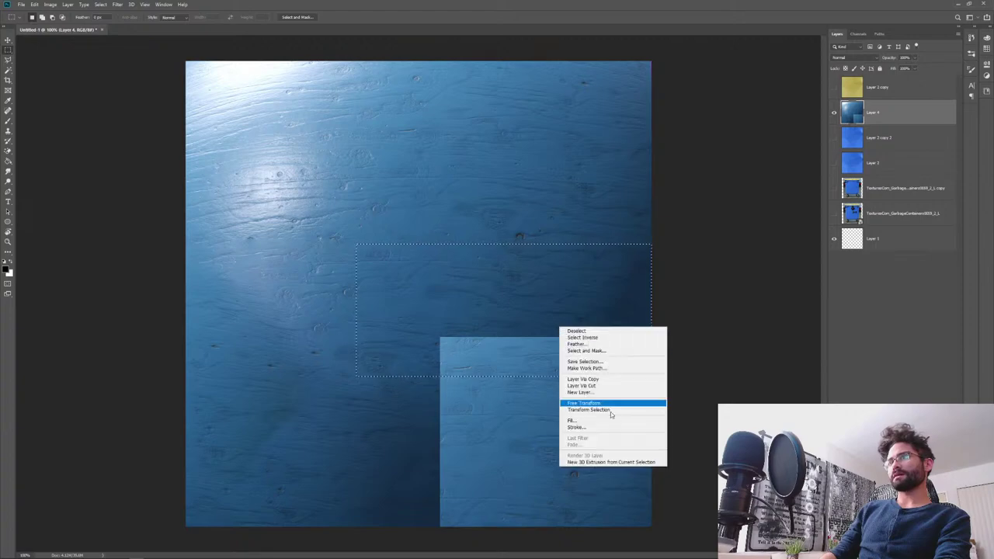
click(617, 422)
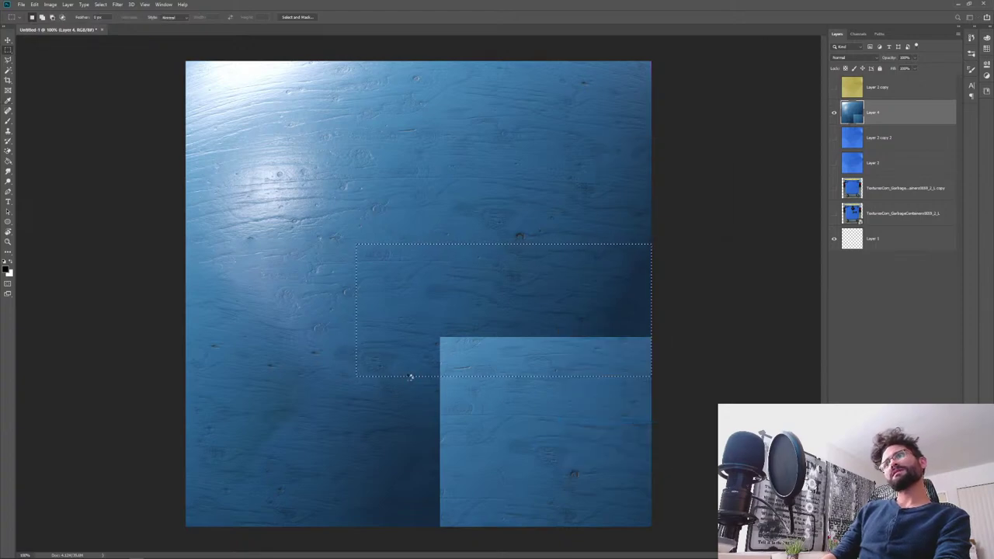
drag(343, 473, 481, 291)
right_click(431, 402)
click(458, 494)
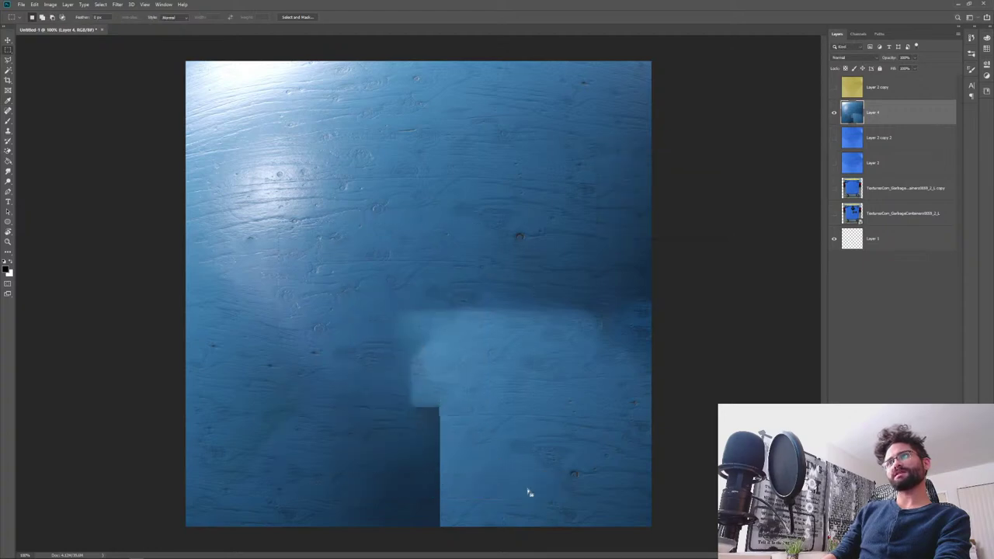
- Apply a content-aware fill to a large rectangular area spanning the patch's left edge and the canvas centre
drag(534, 492, 278, 221)
right_click(428, 403)
click(470, 505)
key(Return)
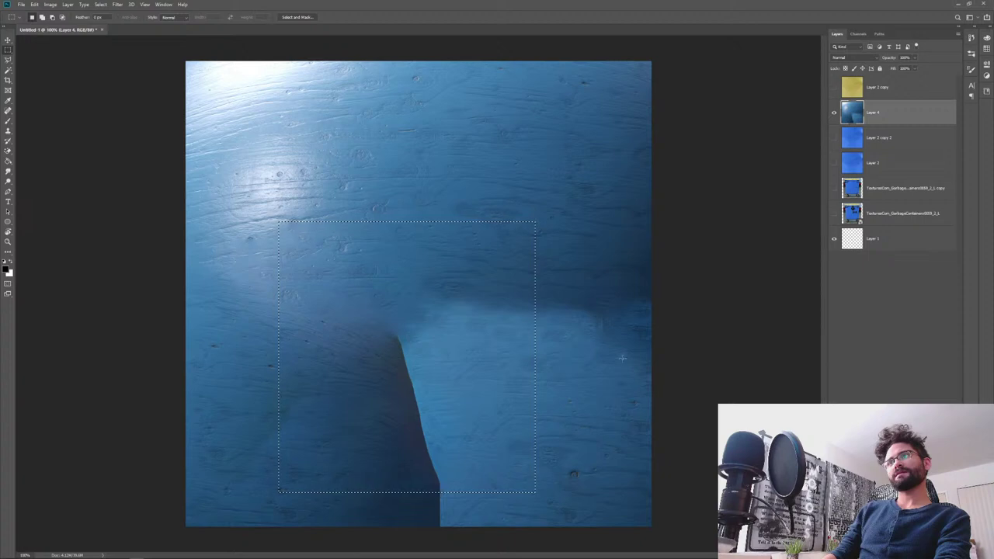
- Apply a content-aware fill to a wide rectangular area running from the canvas's left edge across the patch's upper part
drag(602, 454, 127, 288)
right_click(365, 362)
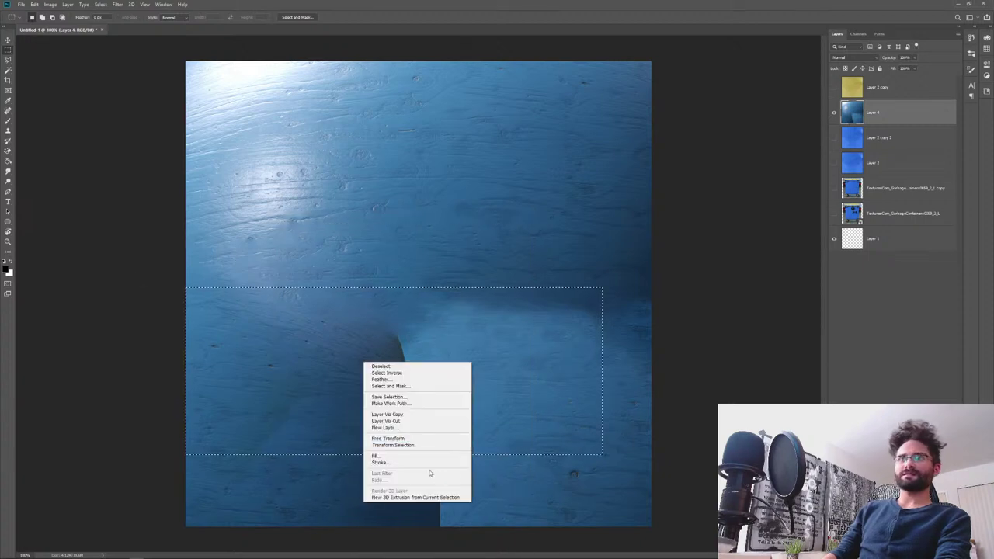
click(409, 456)
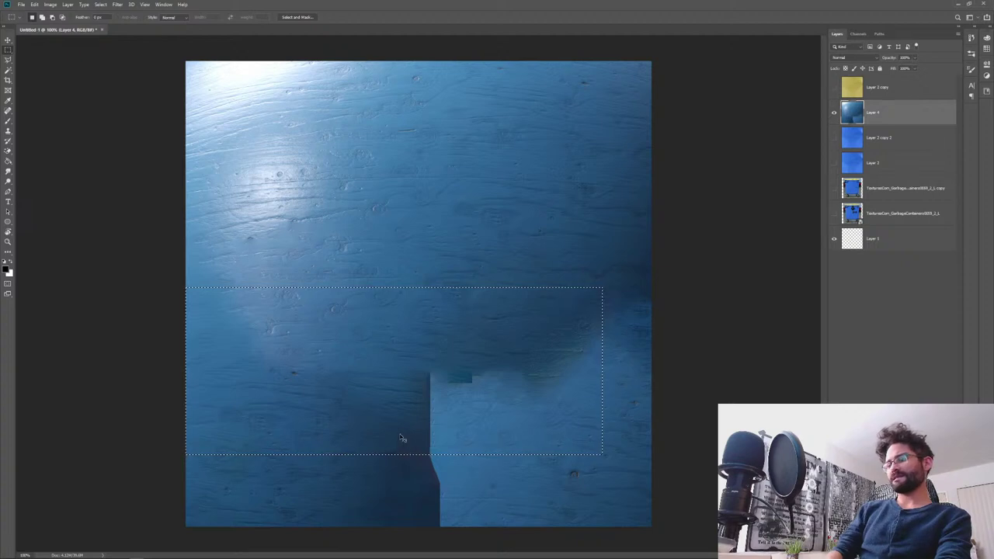
- Deselect and paint over the patch's seams and the uneven dark areas with an enlarged Spot Healing Brush
key(ctrl+d)
key(j)
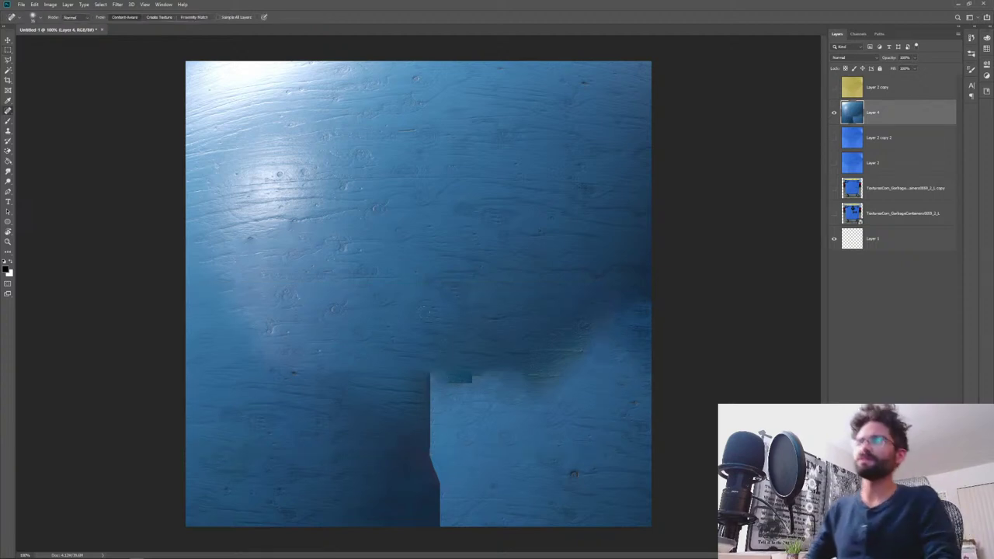
right_click(411, 270)
drag(433, 287, 471, 286)
click(438, 210)
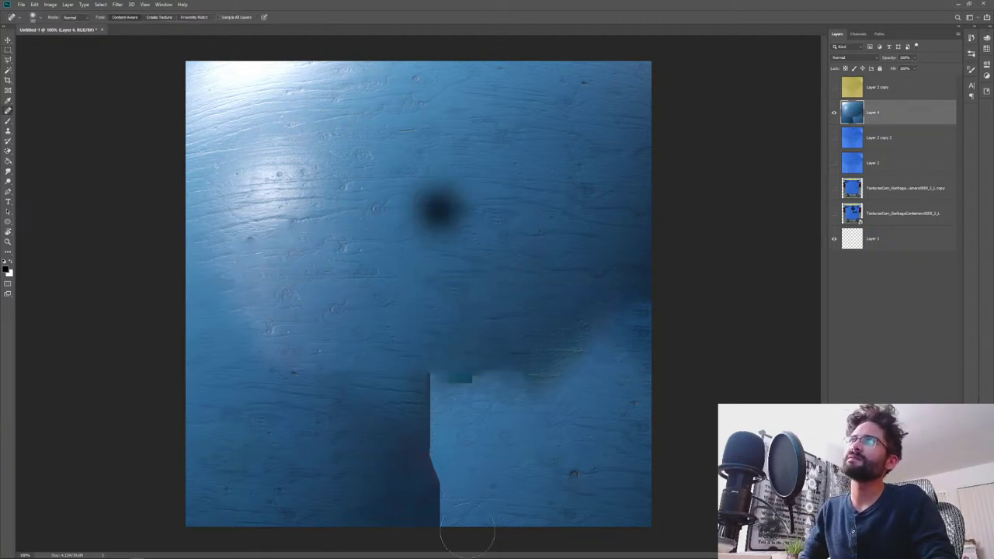
mouse_move(437, 350)
mouse_down()
mouse_move(428, 360)
mouse_move(433, 536)
mouse_move(415, 459)
mouse_move(392, 447)
mouse_up()
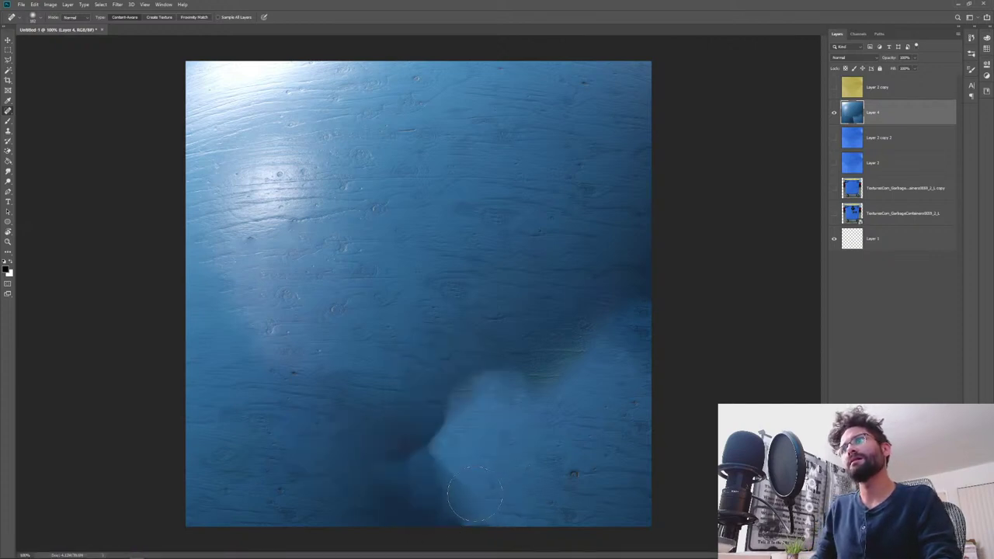
mouse_move(475, 494)
mouse_down()
mouse_move(466, 411)
mouse_move(477, 370)
mouse_move(458, 517)
mouse_up()
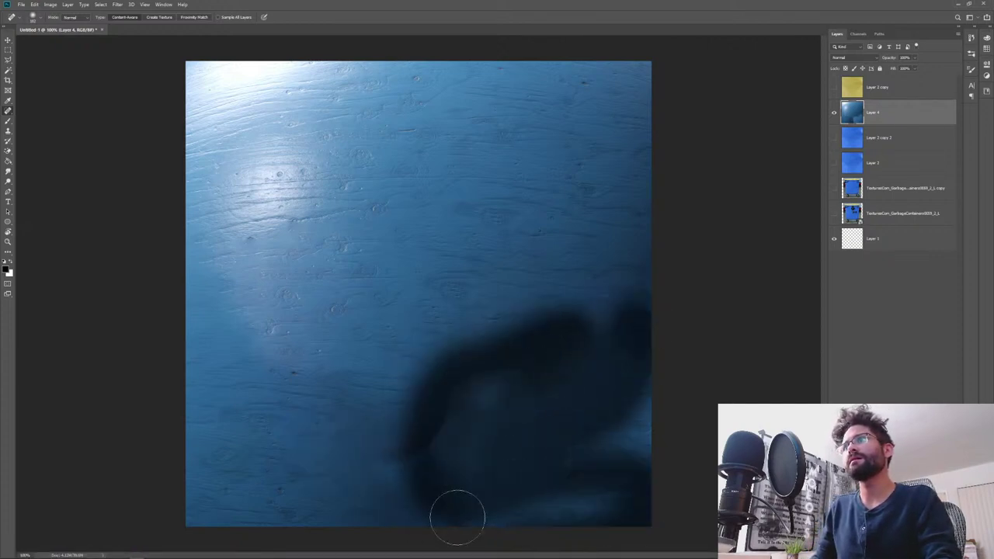
mouse_move(451, 455)
mouse_down()
mouse_move(572, 224)
mouse_move(466, 391)
mouse_move(360, 466)
mouse_move(125, 460)
mouse_up()
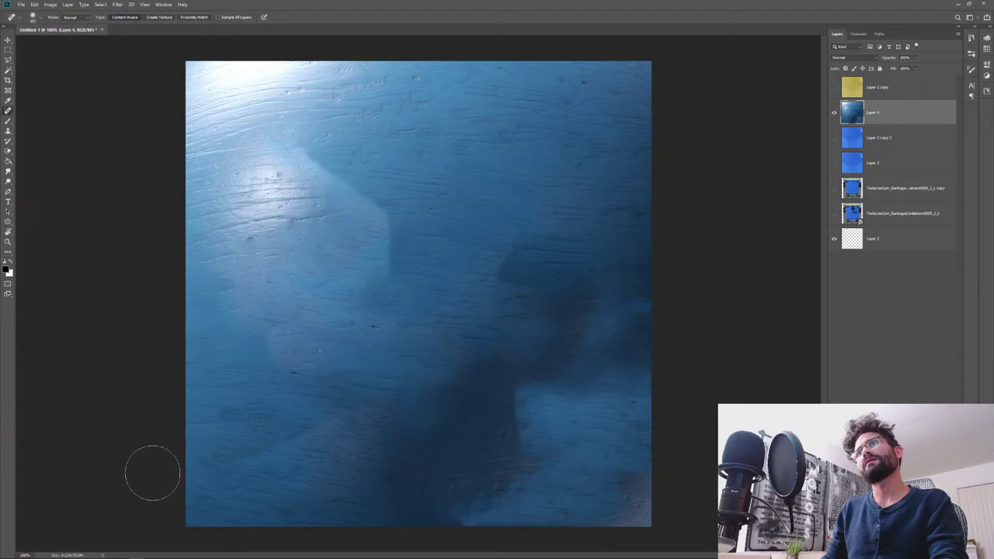
- Delete the patched plywood layer, then paste the copied wood patch and scale it from its centre to cover the whole canvas
key(Delete)
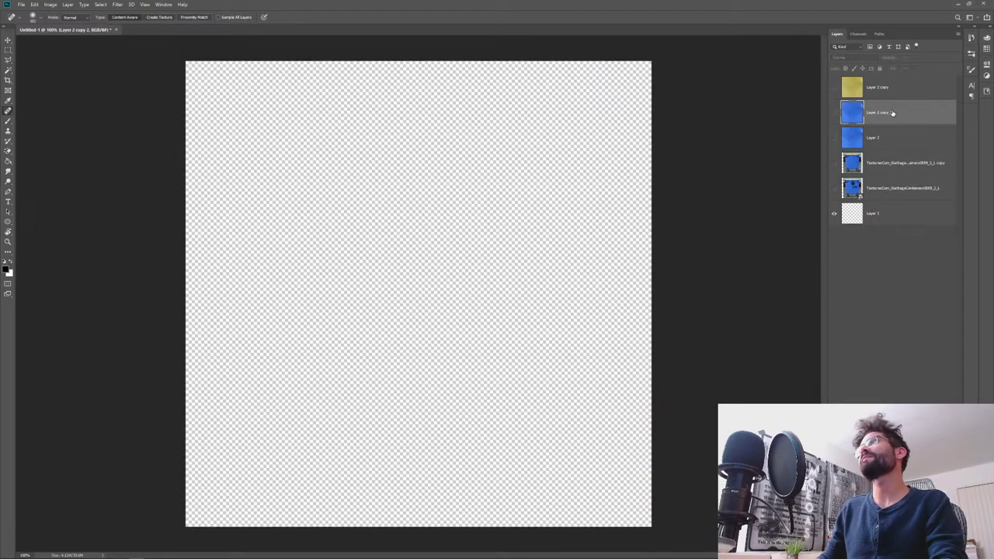
key(ctrl+v)
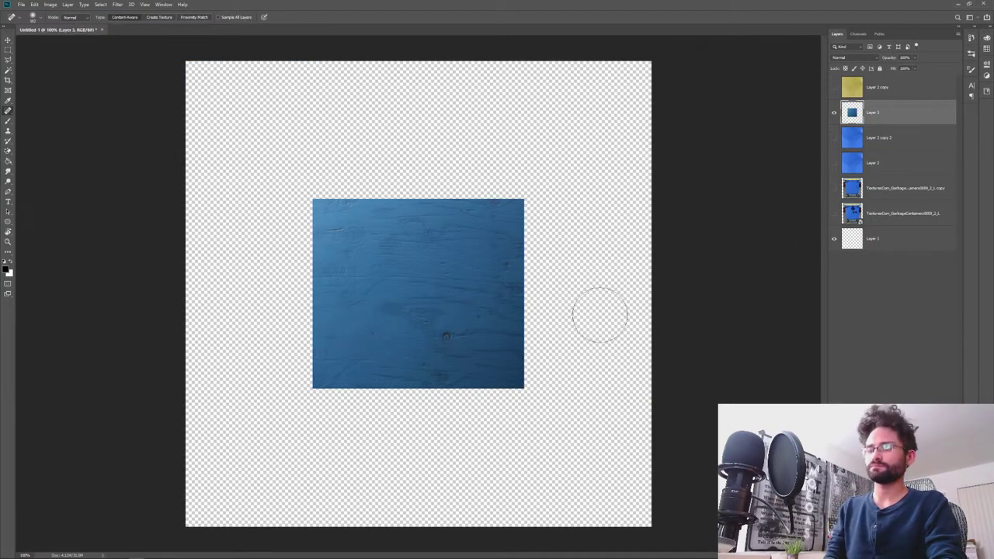
key(ctrl+t)
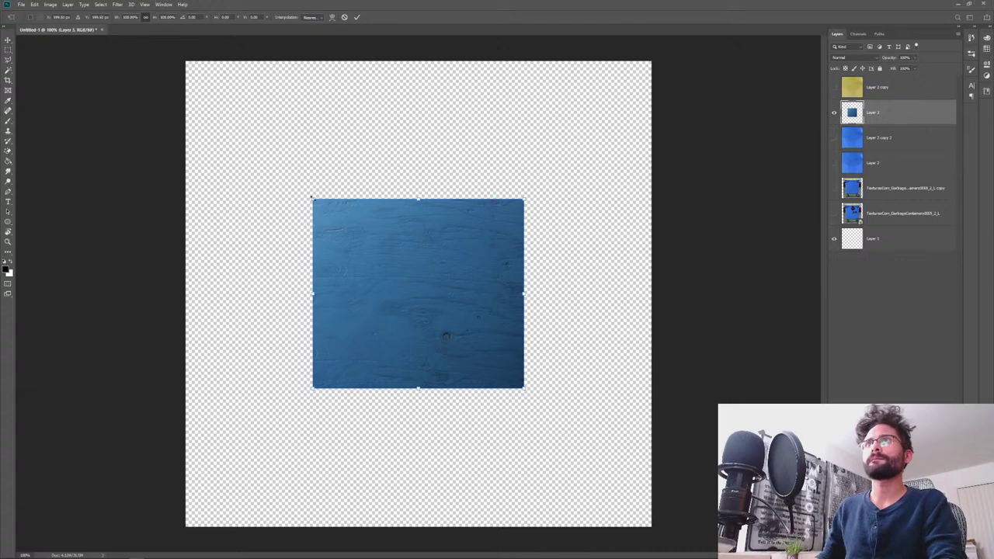
alt+drag(311, 198, 152, 55)
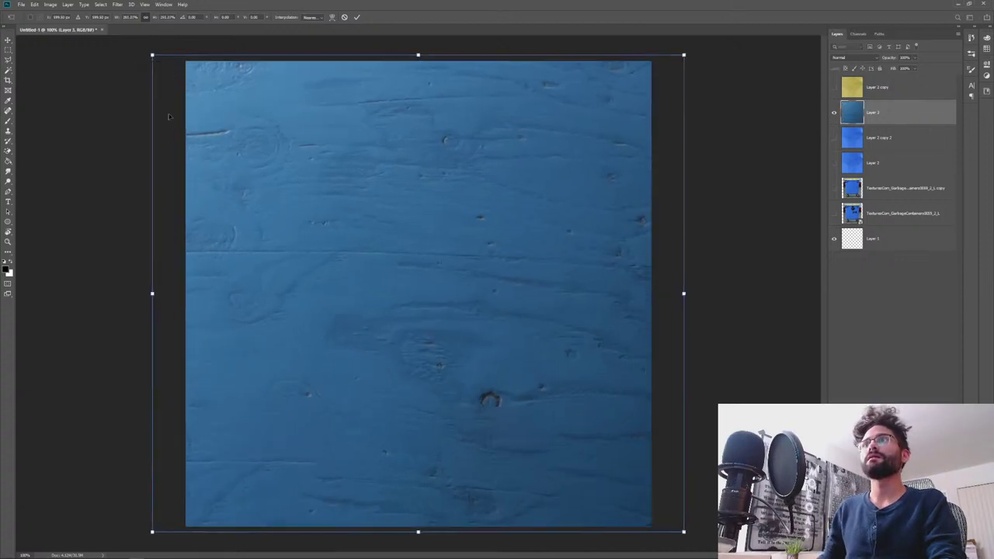
key(Return)
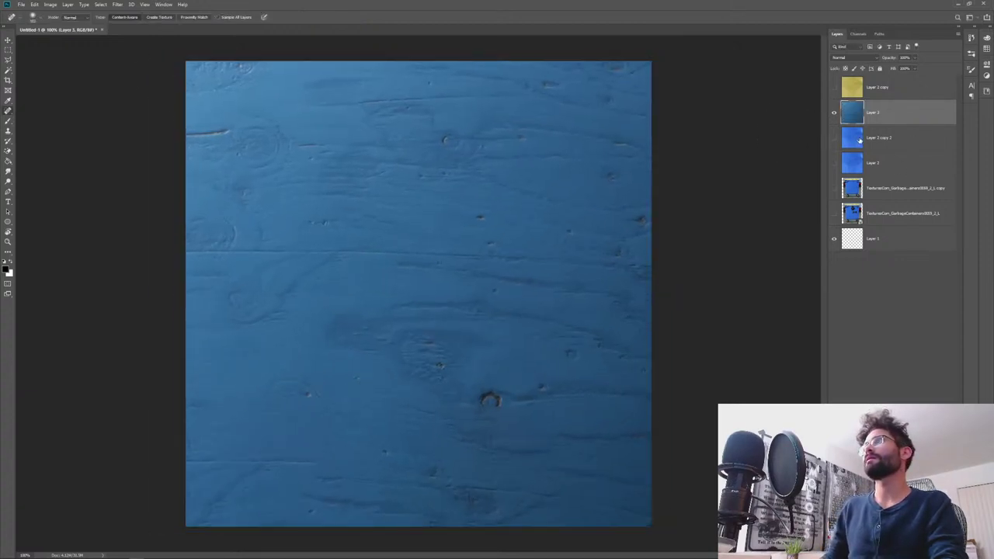
- Delete the enlarged patch layer and paste in the Painted Plywood sphere image copied from Textures.com in the browser
key(Delete)
key(alt+Tab)
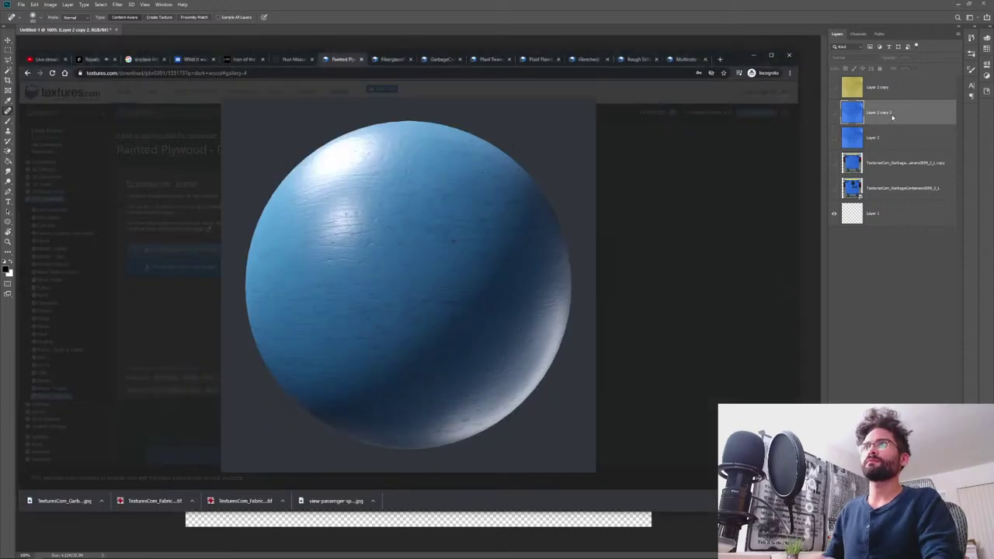
right_click(380, 257)
click(400, 281)
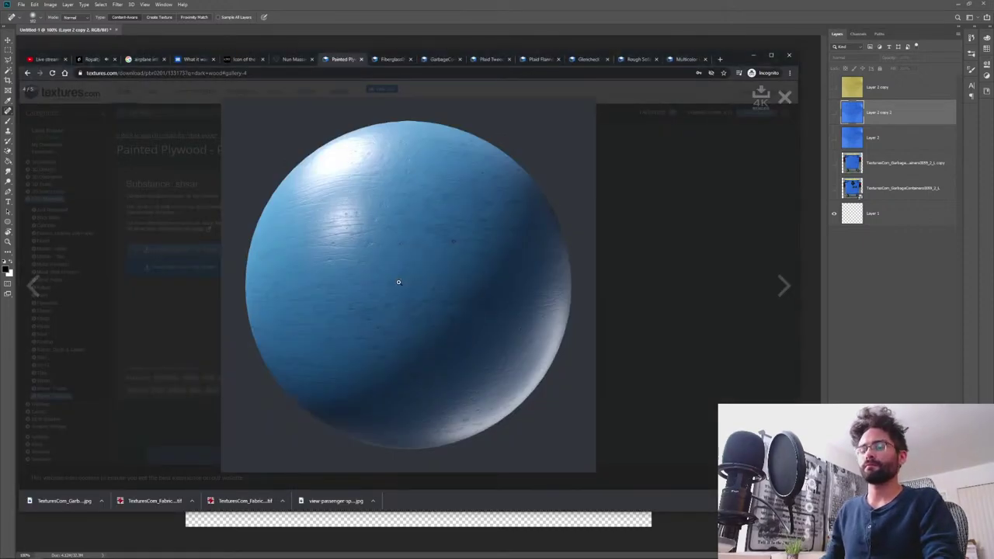
key(alt+Tab)
key(ctrl+v)
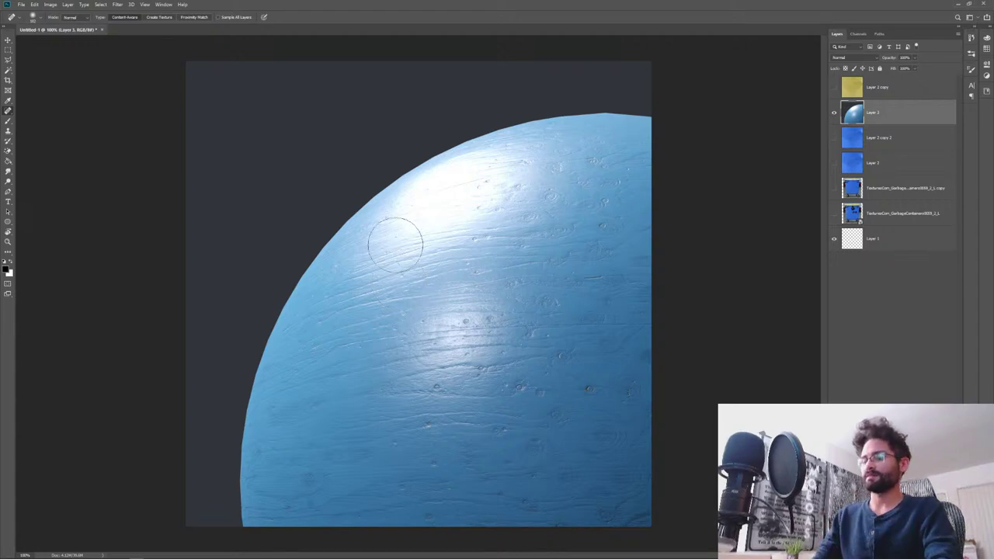
- Move and slightly enlarge the pasted sphere so that its wood surface fills the canvas without any dark background
key(v)
mouse_move(590, 455)
mouse_down()
mouse_move(398, 349)
mouse_move(458, 306)
mouse_move(449, 299)
mouse_up()
key(ctrl+t)
key(ctrl+minus)
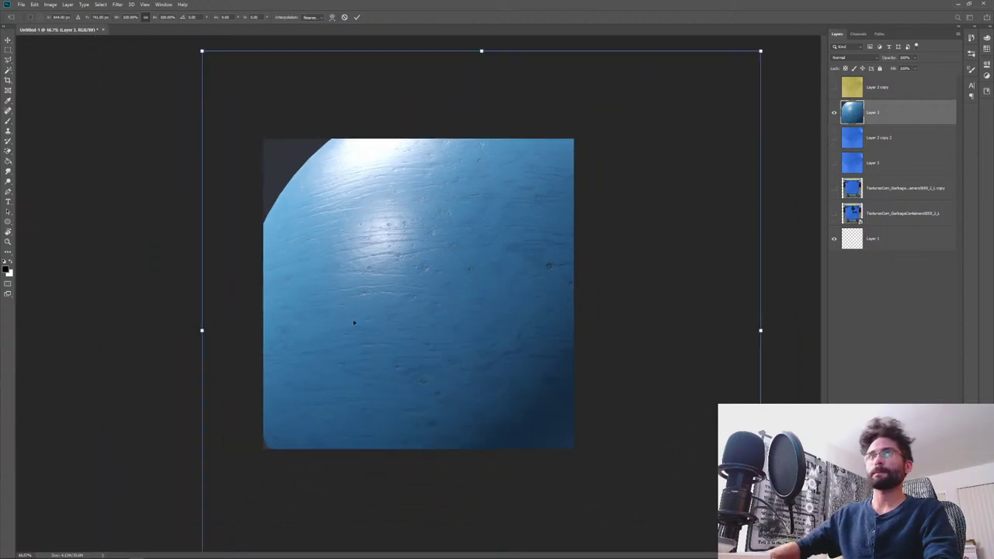
key(ctrl+minus)
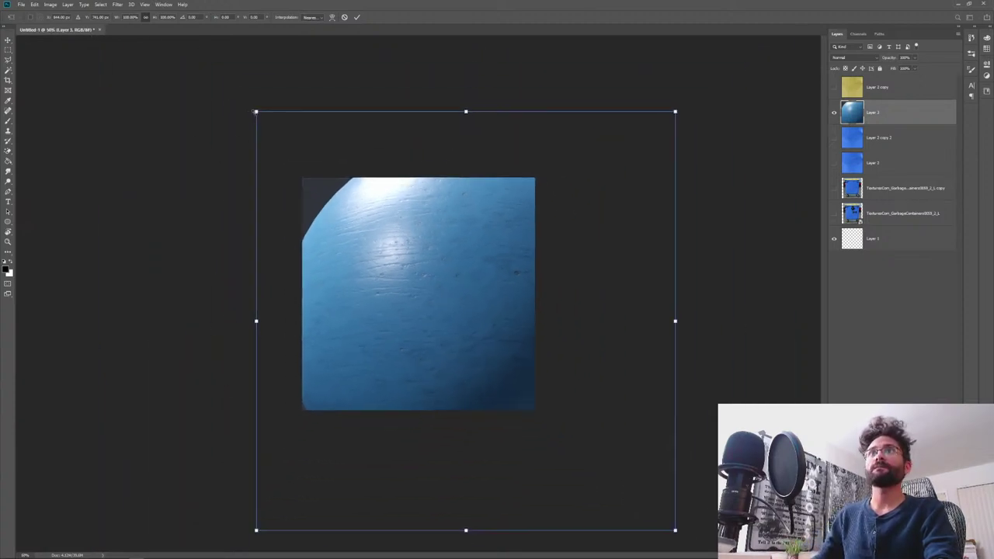
alt+drag(256, 112, 235, 90)
key(Return)
drag(437, 270, 397, 277)
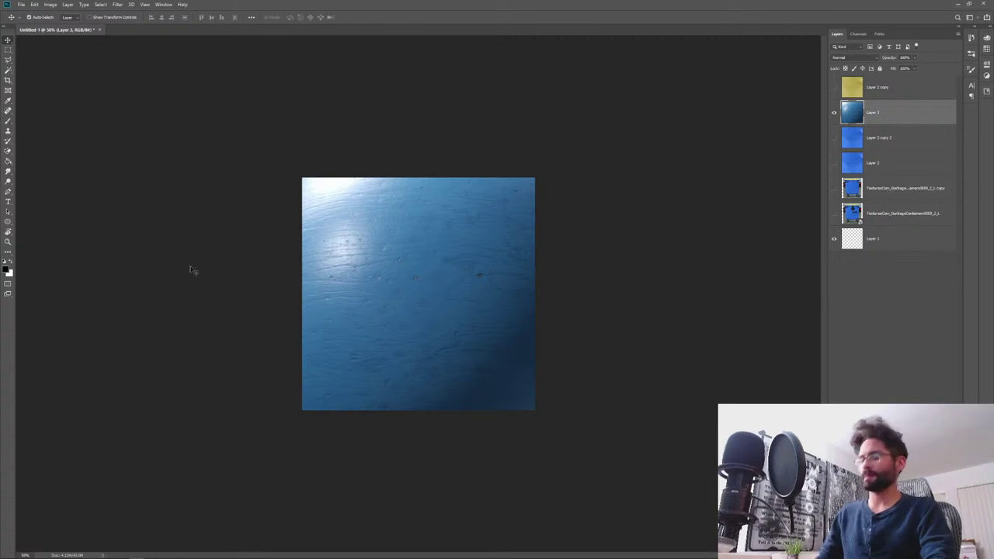
- Duplicate the plywood layer and colorize the copy brown with Hue/Saturation, using a hue of about 18 and saturation 21
key(ctrl+j)
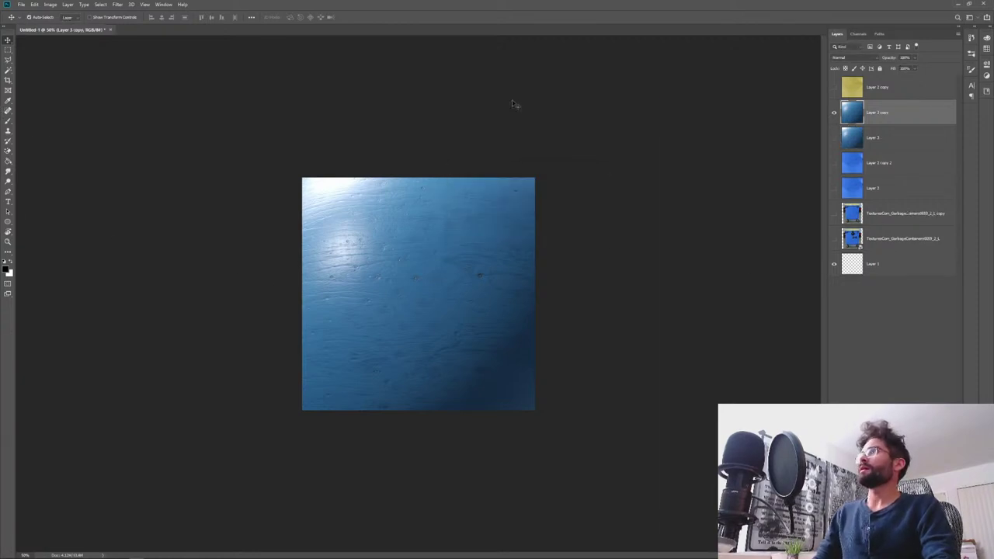
click(51, 5)
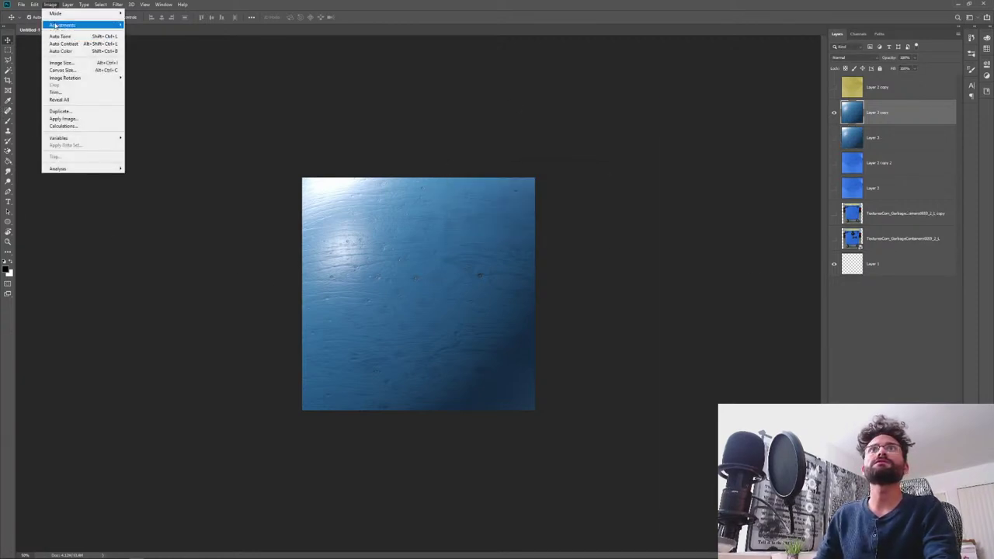
mouse_move(62, 25)
click(172, 66)
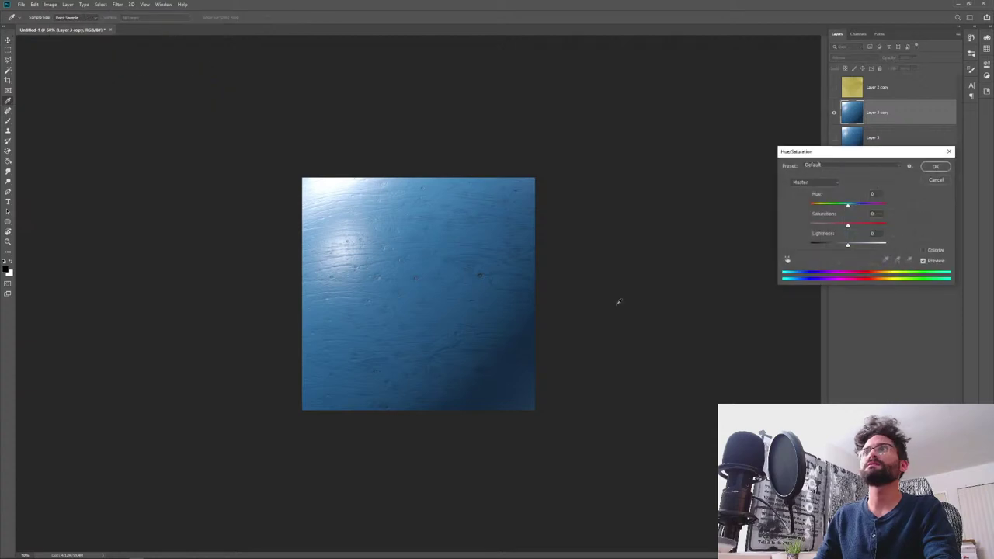
click(923, 251)
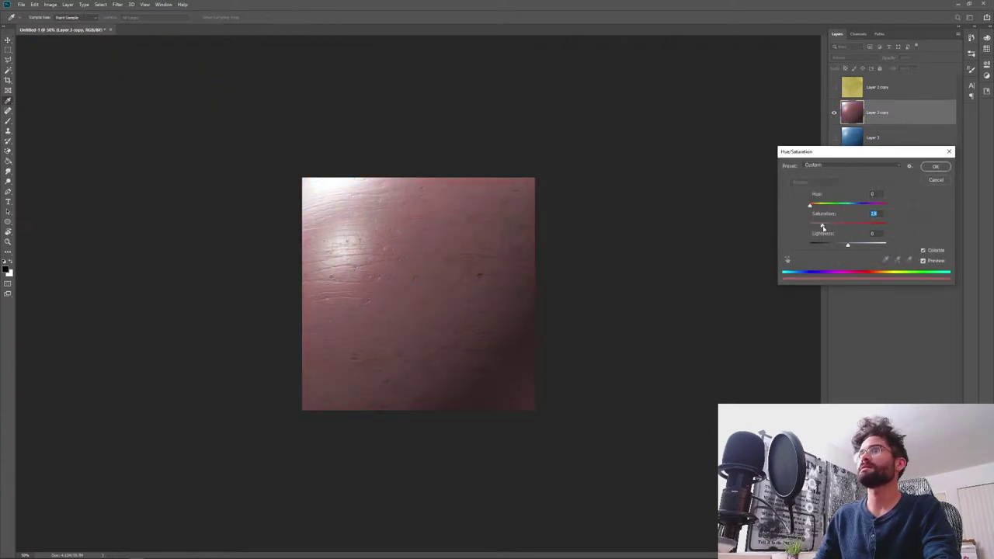
drag(849, 247, 841, 246)
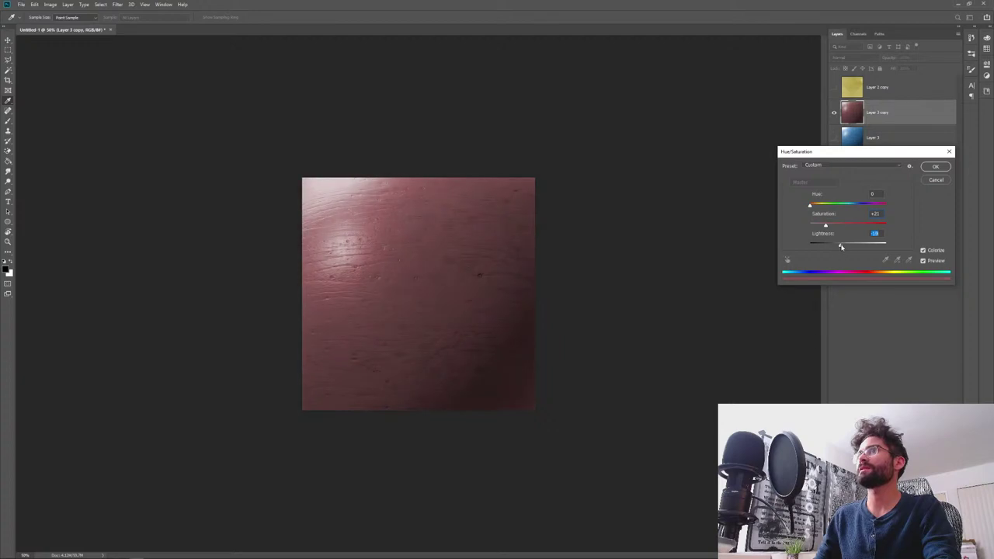
mouse_move(812, 207)
mouse_down()
mouse_move(870, 207)
mouse_move(818, 211)
mouse_up()
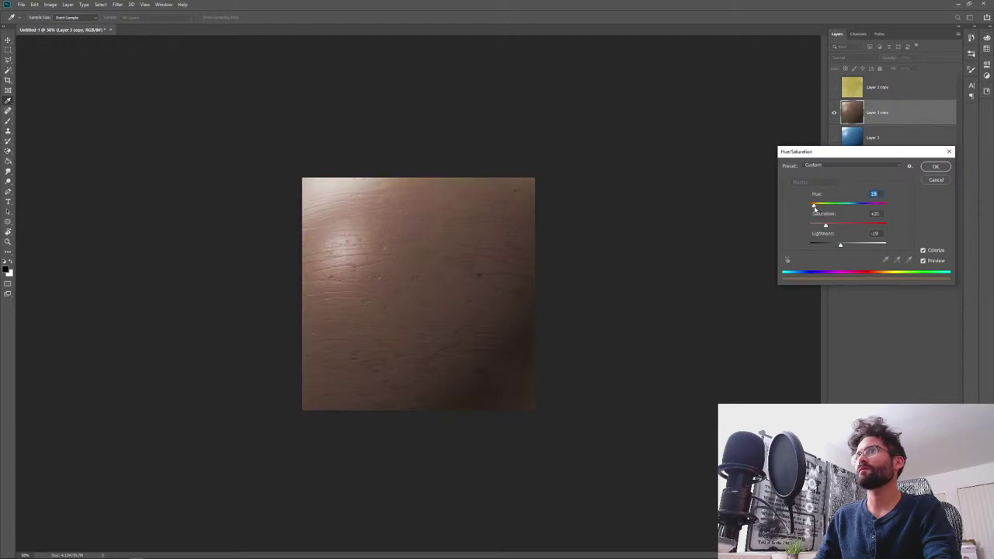
mouse_move(841, 247)
mouse_down()
mouse_move(826, 247)
mouse_move(849, 247)
mouse_up()
click(937, 167)
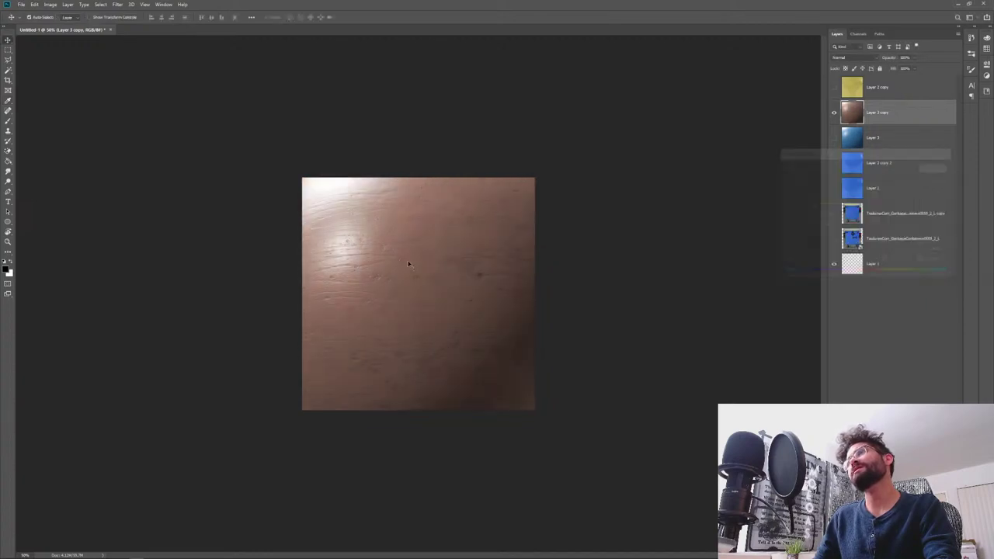
click(51, 4)
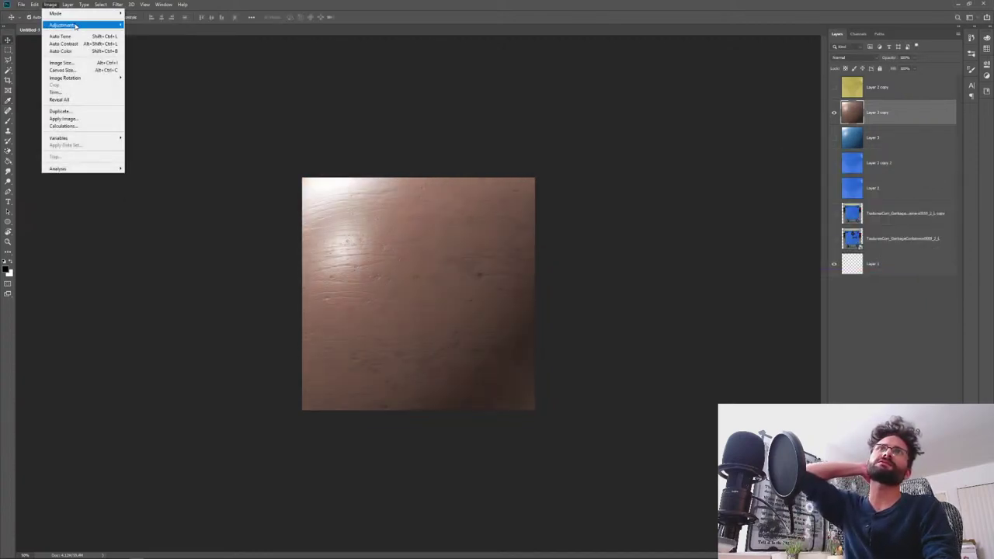
mouse_move(74, 25)
click(143, 32)
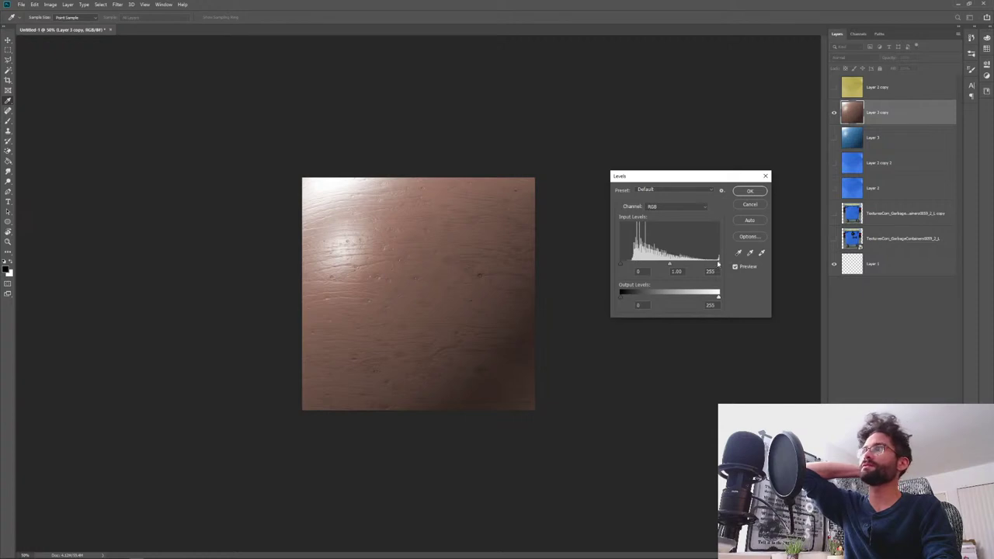
drag(620, 265, 680, 266)
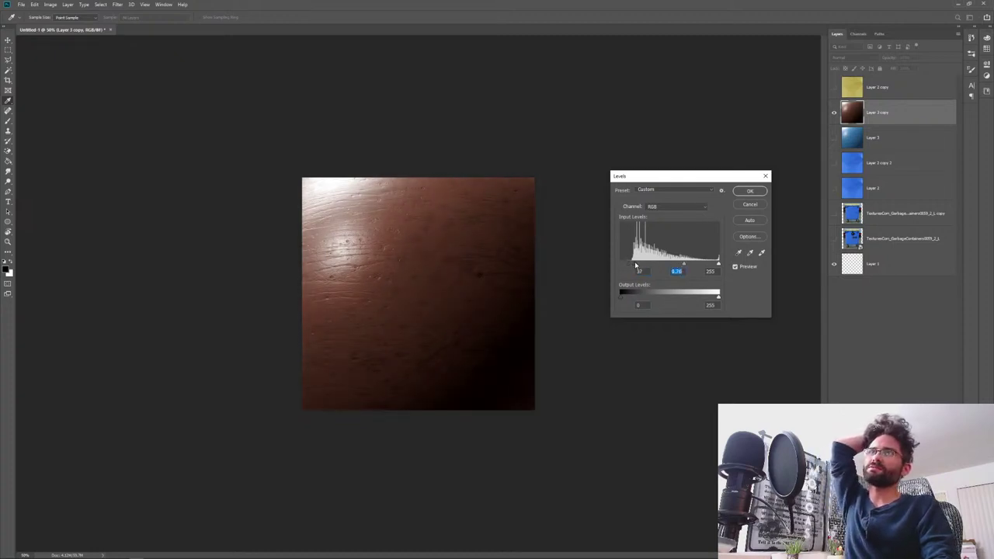
drag(630, 266, 675, 266)
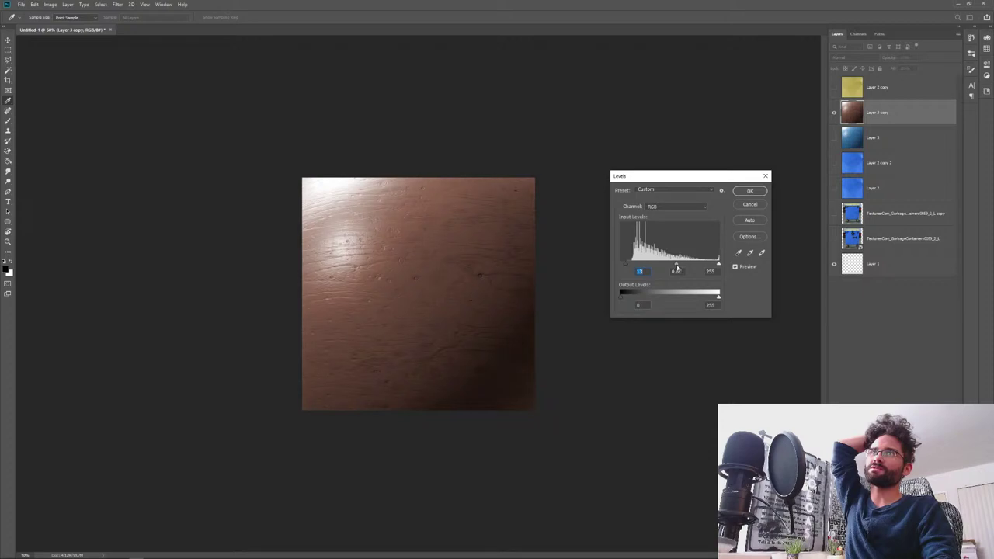
drag(626, 265, 696, 255)
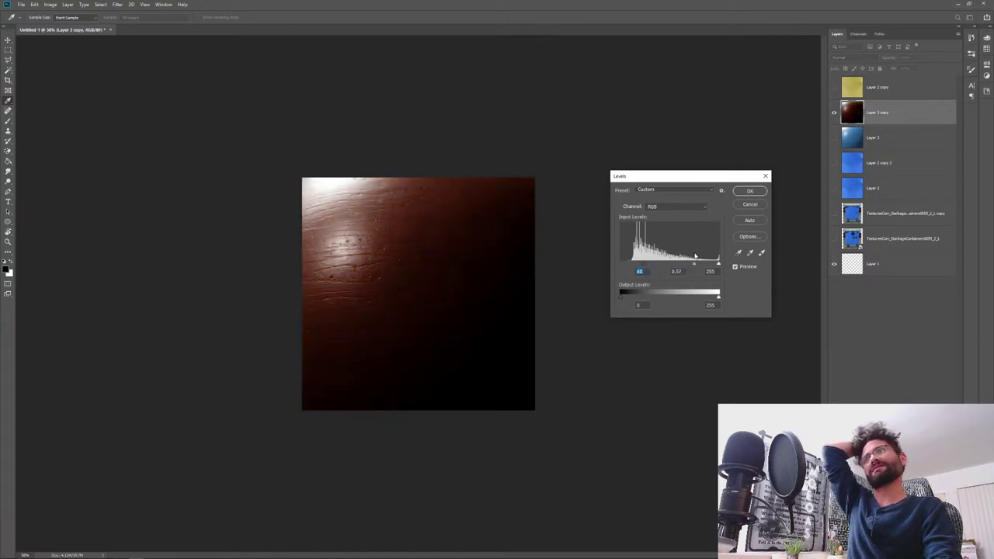
click(749, 205)
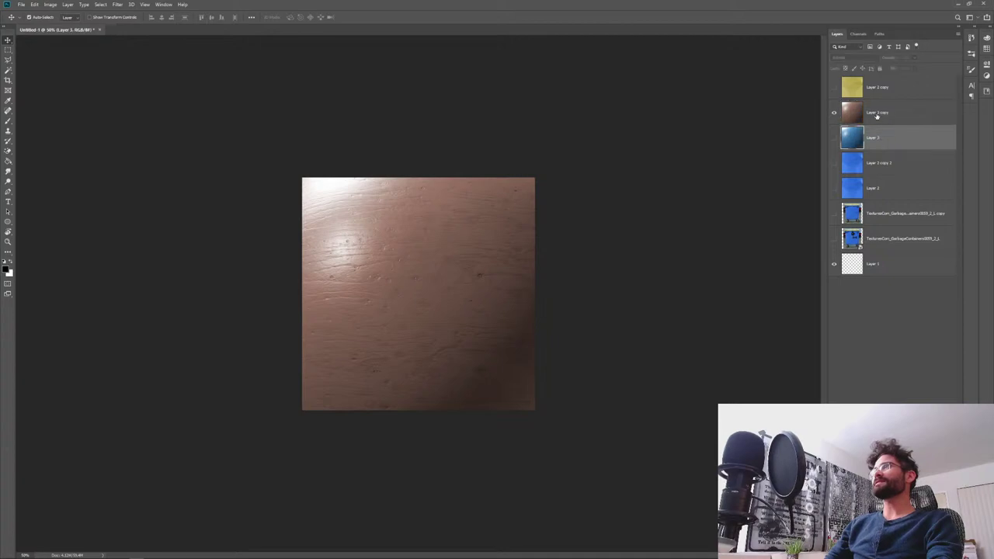
- Delete the brown and the blue plywood layers and make the blue plastic layer Layer 2 copy 2 visible
key(Delete)
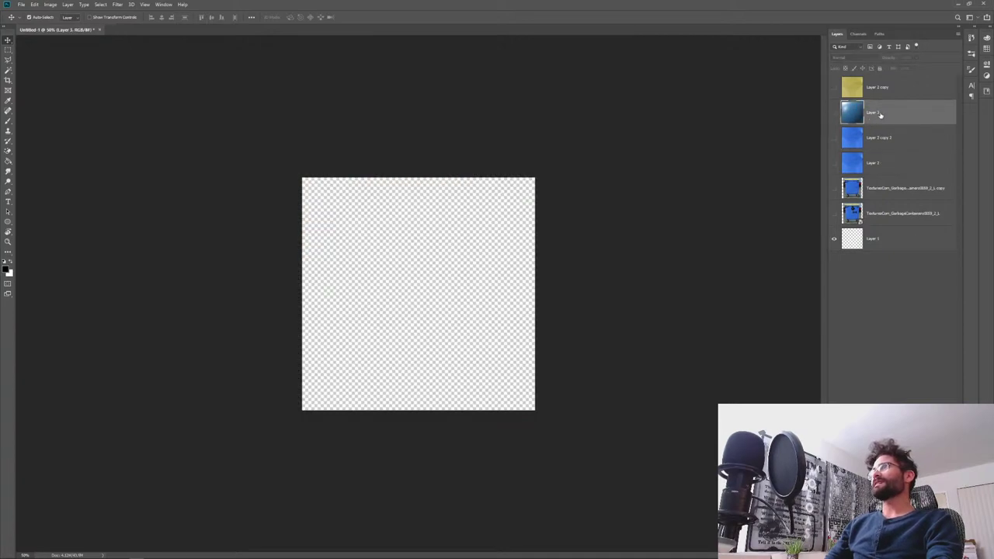
key(Delete)
click(834, 114)
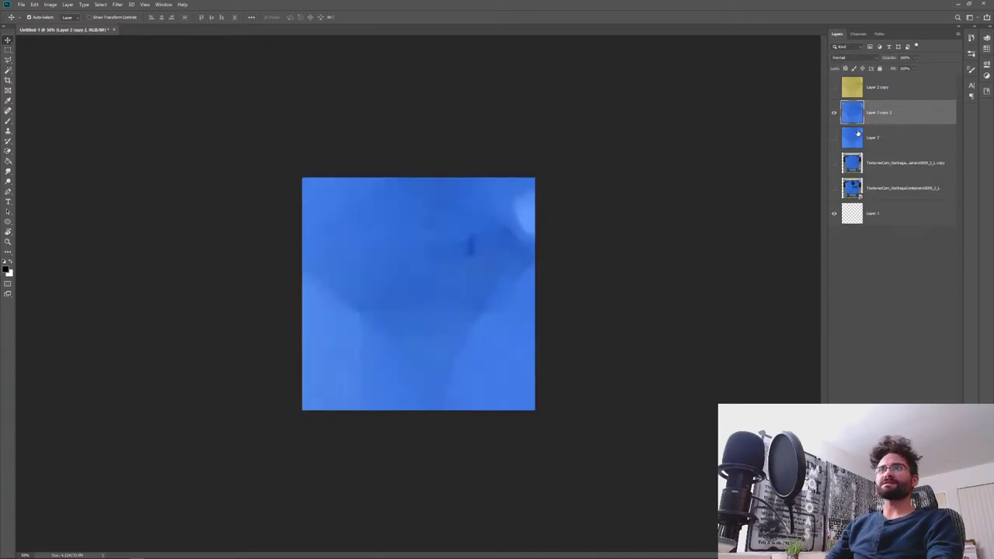
- Switch to Cinema 4D with the airplane seat model
key(alt+Tab)
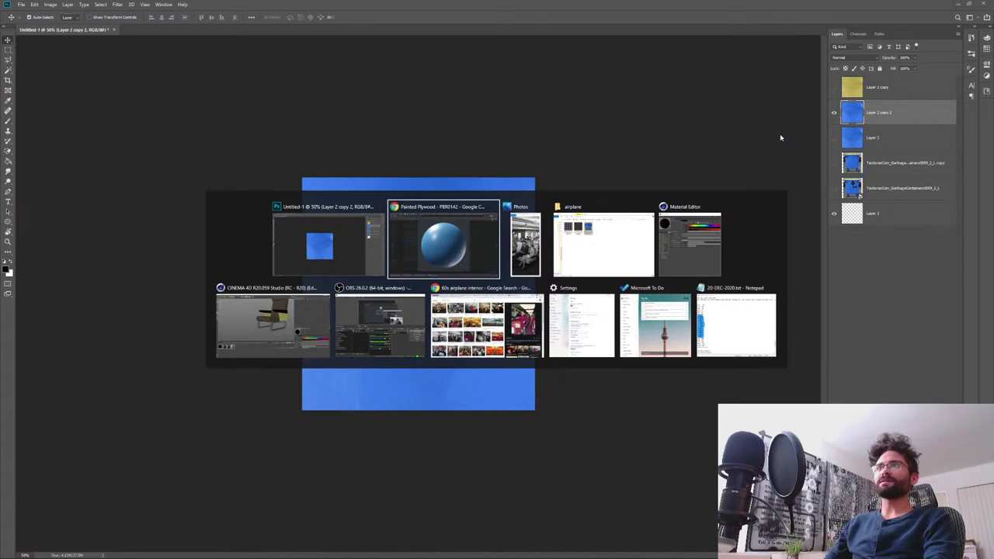
key(Down)
key(Left)
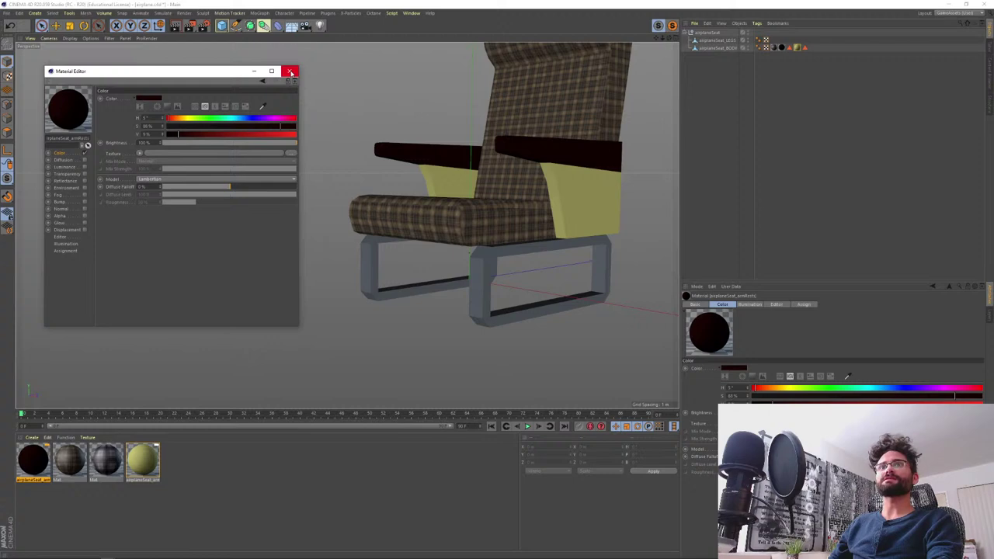
- Switch to the Textures.com page in the browser, search for metal and look through the results
key(alt+Tab)
key(alt+Tab)
key(alt+Tab)
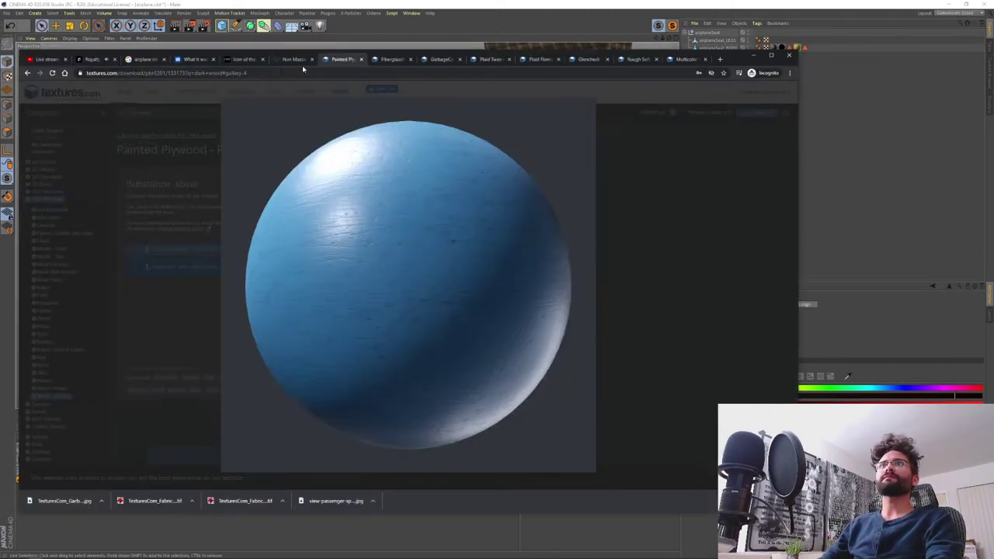
click(203, 175)
click(187, 114)
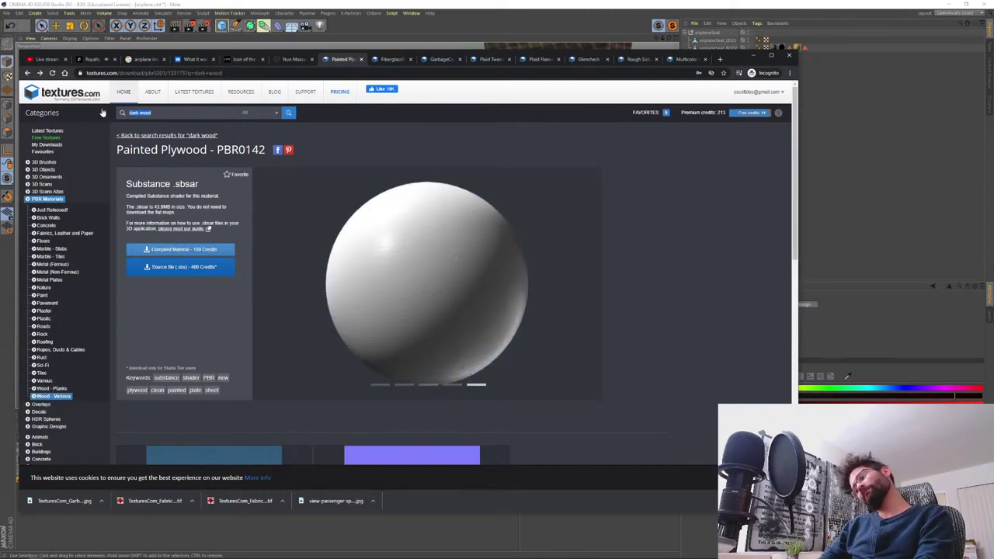
text(metal)
key(Return)
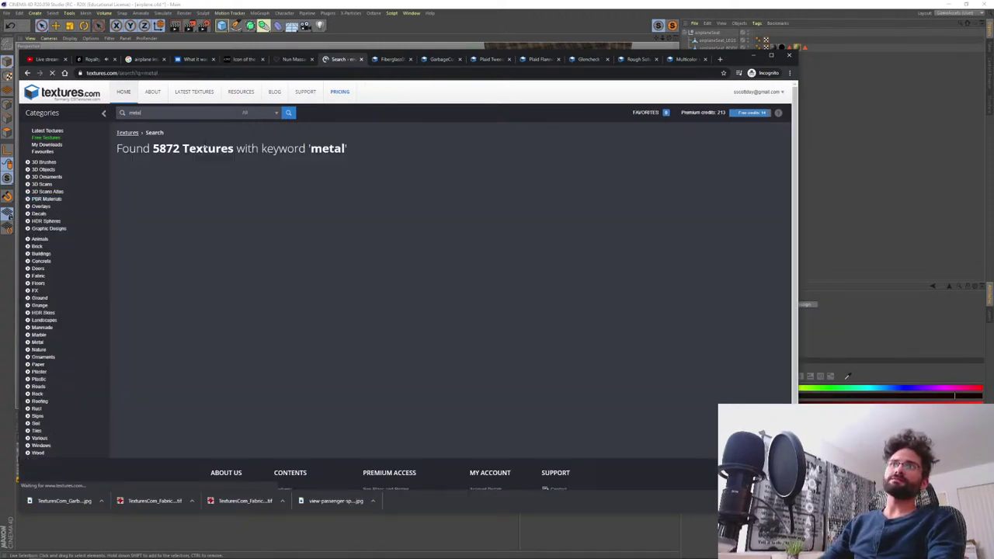
scroll(309, 347, down, 3)
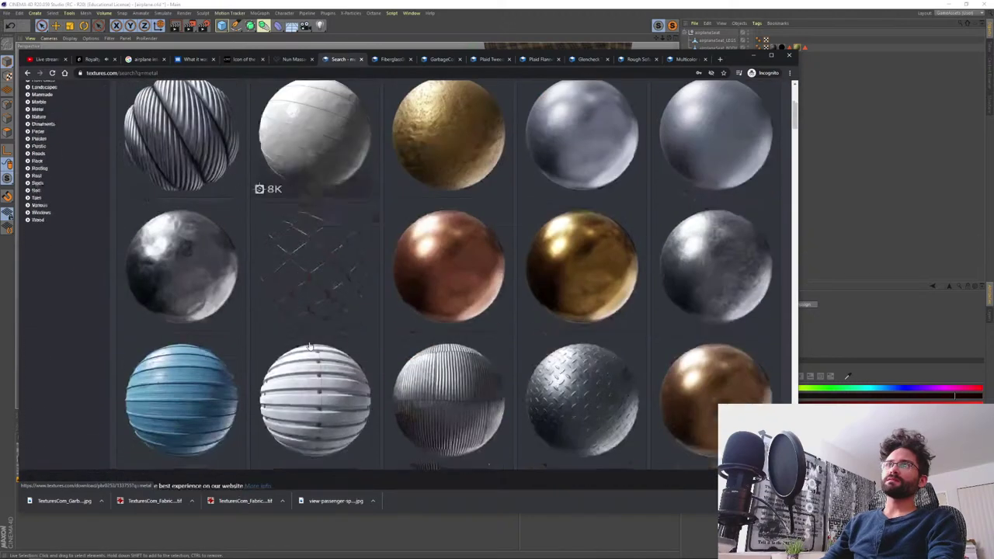
scroll(309, 347, down, 3)
scroll(259, 282, up, 8)
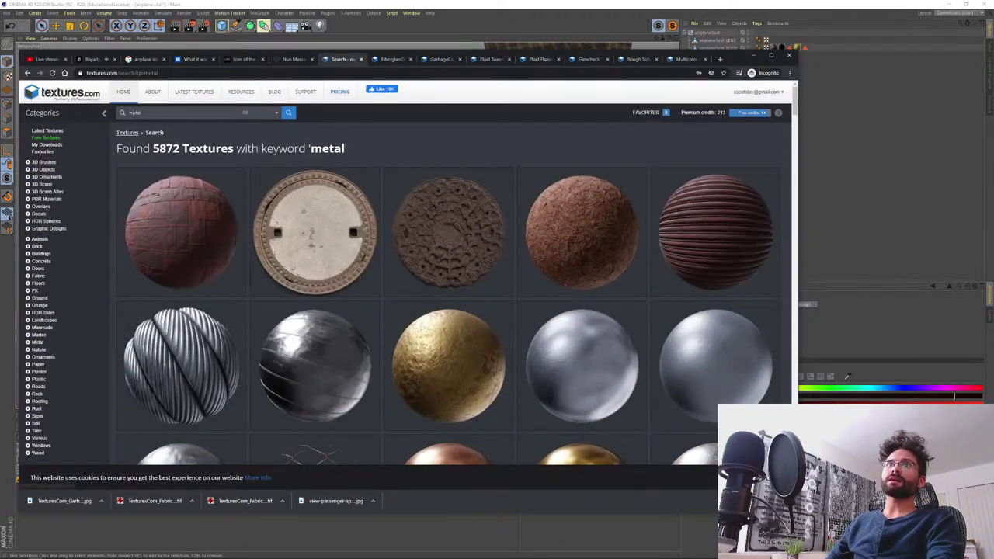
- Refine the texture search to black metal and browse the results for a dark, plain metal surface
click(129, 112)
text(black)
key(Return)
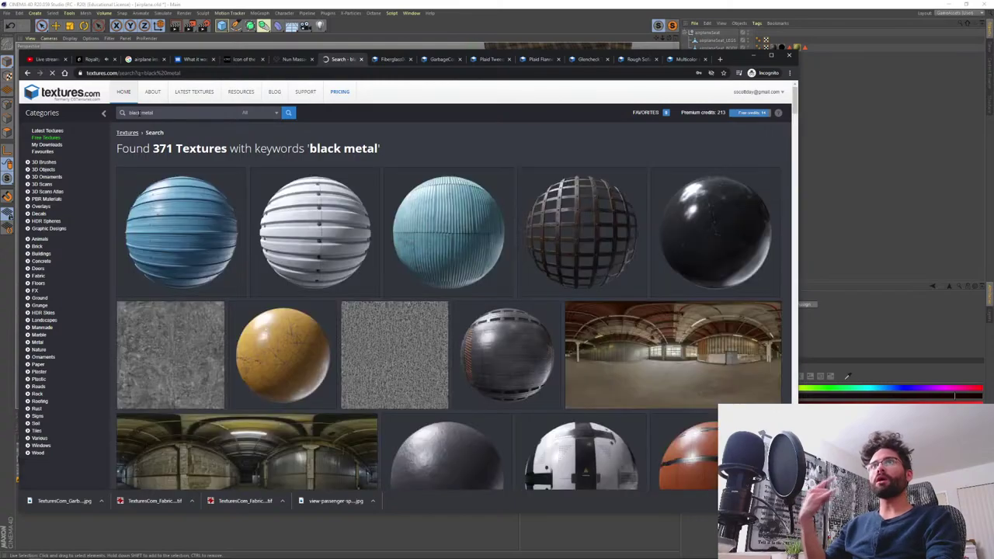
scroll(653, 254, down, 5)
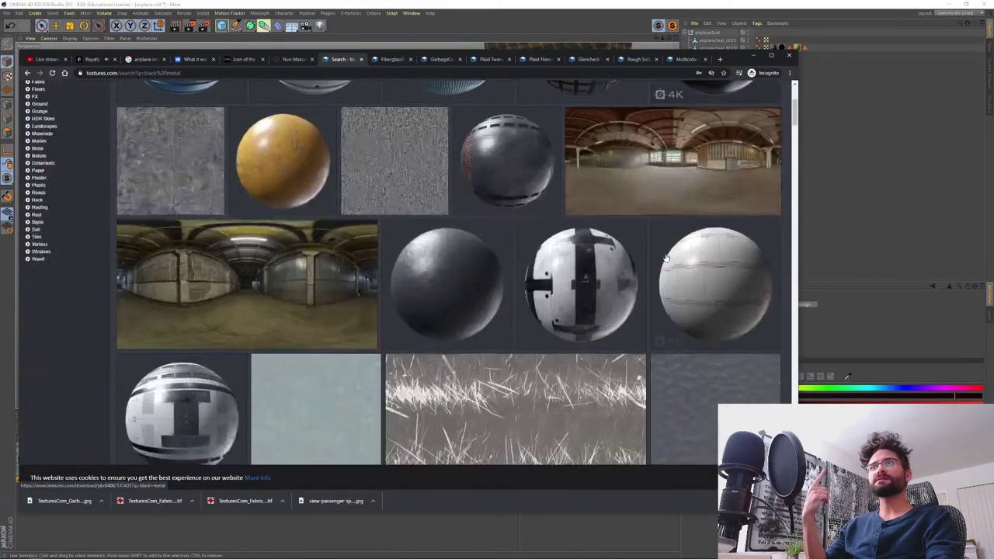
scroll(656, 252, down, 10)
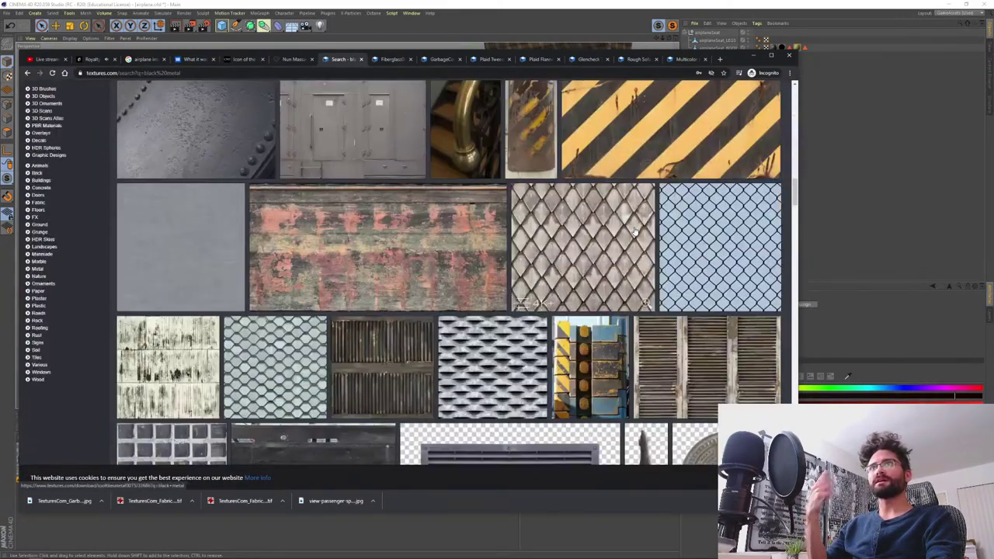
scroll(635, 217, up, 3)
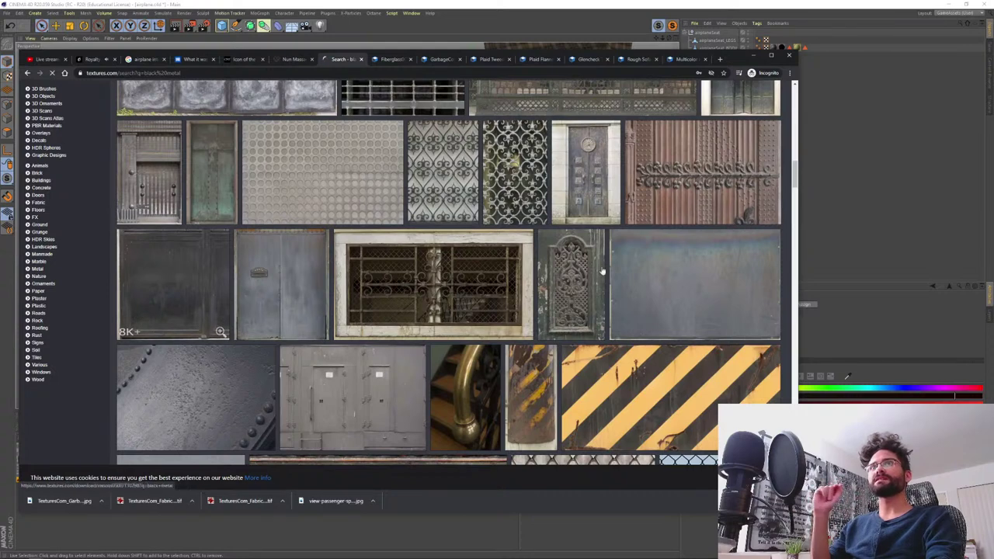
- Open the MetalBare0259 texture and download the Small version of Image 1 to the airplane textures folder
click(711, 246)
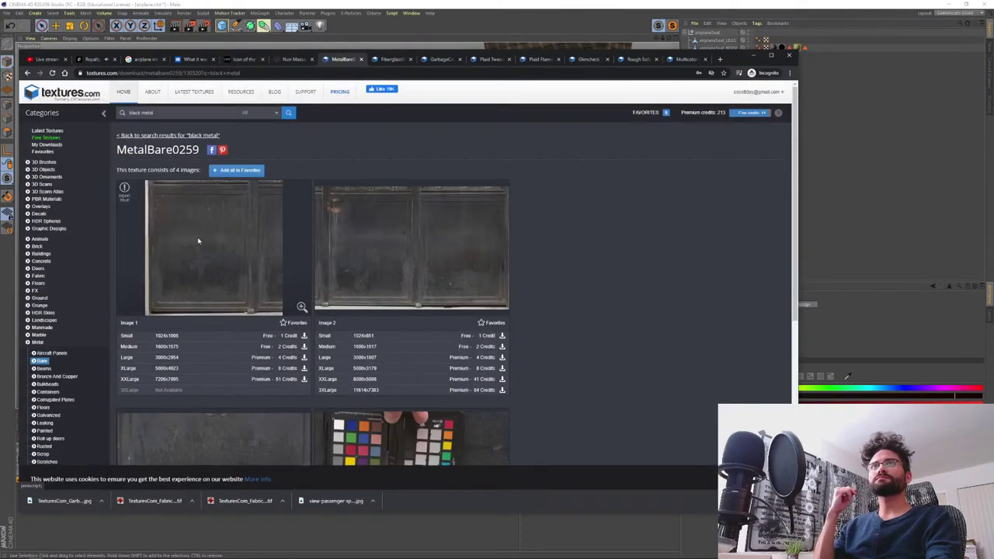
click(304, 336)
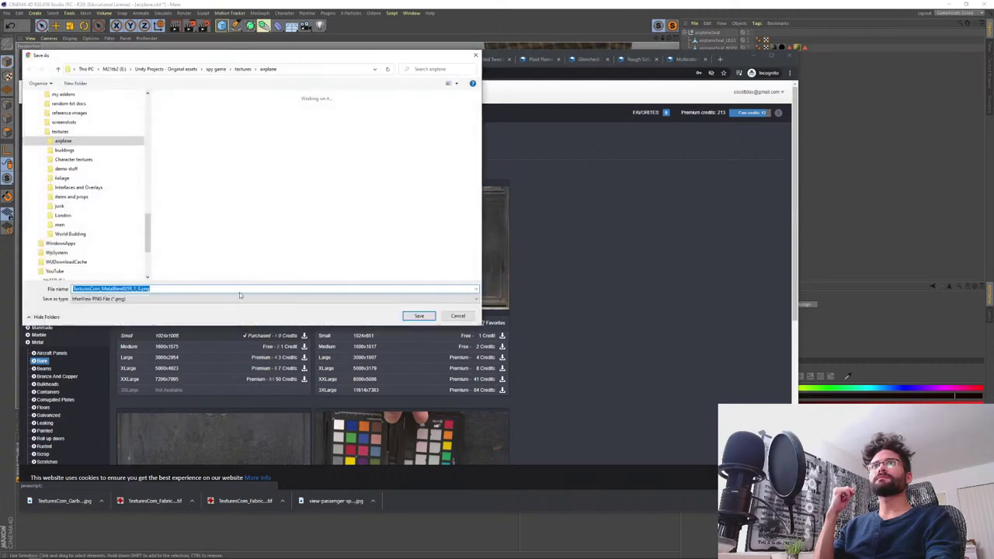
key(Return)
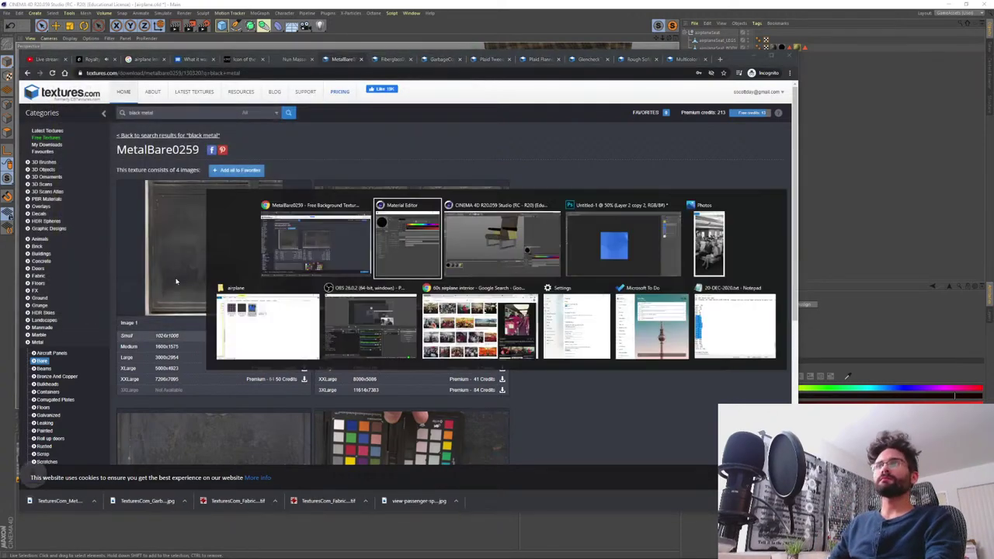
- Bring the MetalBare0259 PNG from the airplane folder into Cinema 4D as a new material, copying the image to the project location
key(alt+Tab)
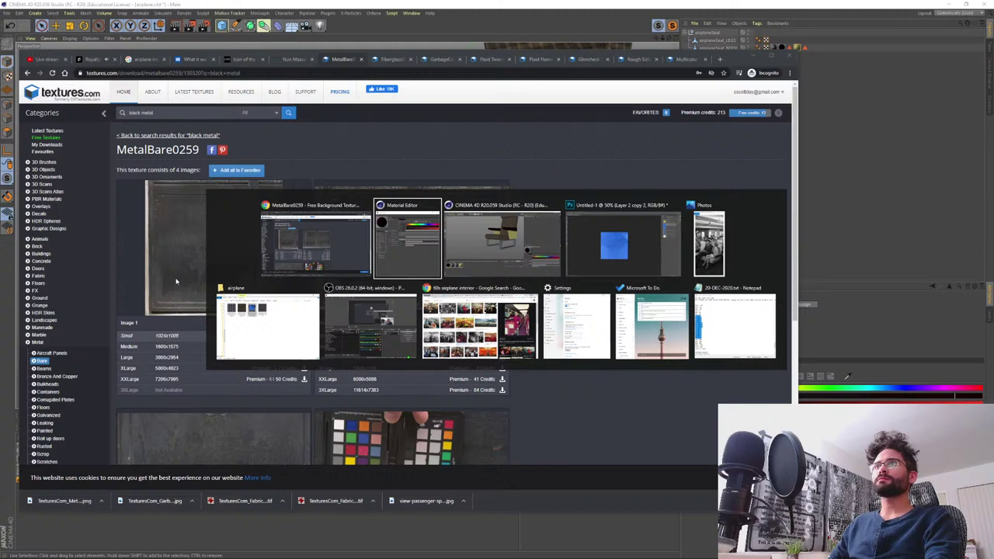
key(alt+Tab)
key(alt+Tab)
key(alt+Down)
key(alt+Left)
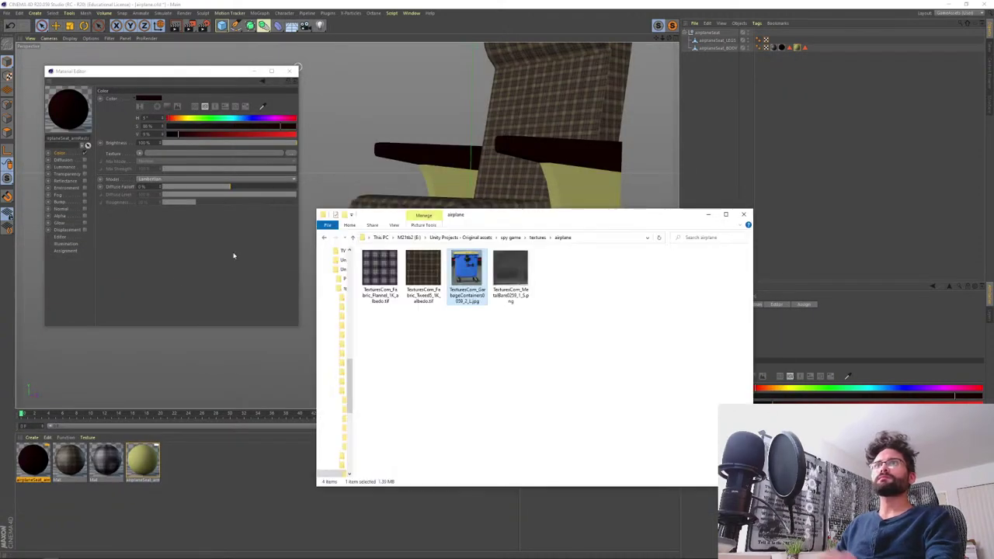
drag(501, 267, 232, 497)
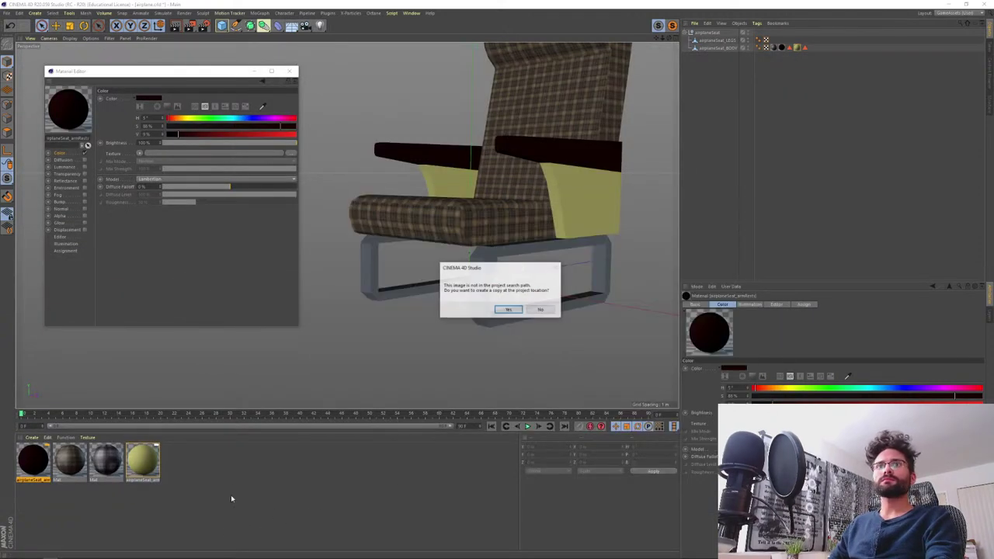
click(509, 309)
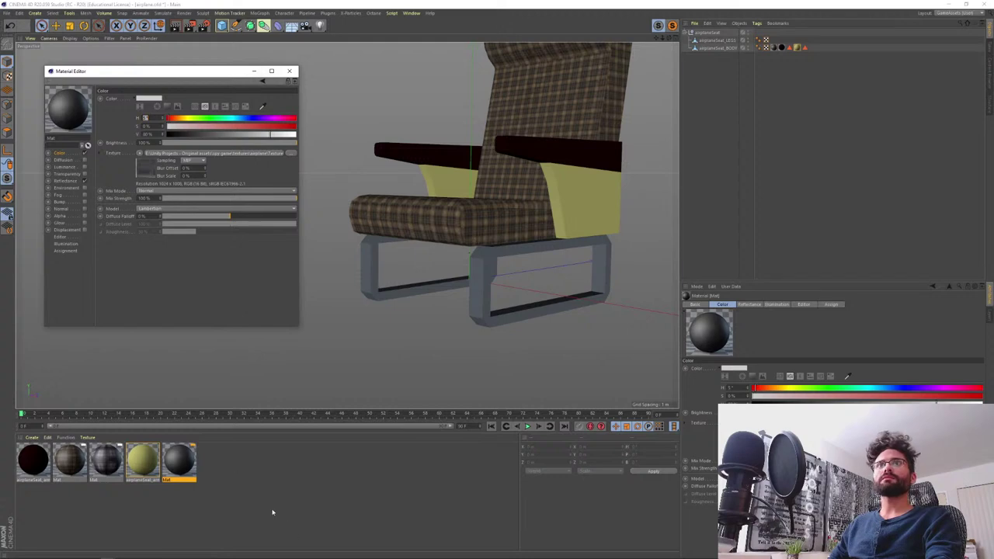
- Rename the new metal material airplaneSeat_legs and apply it to the seat's legs
double_click(64, 138)
text(airplaneSeat_legs)
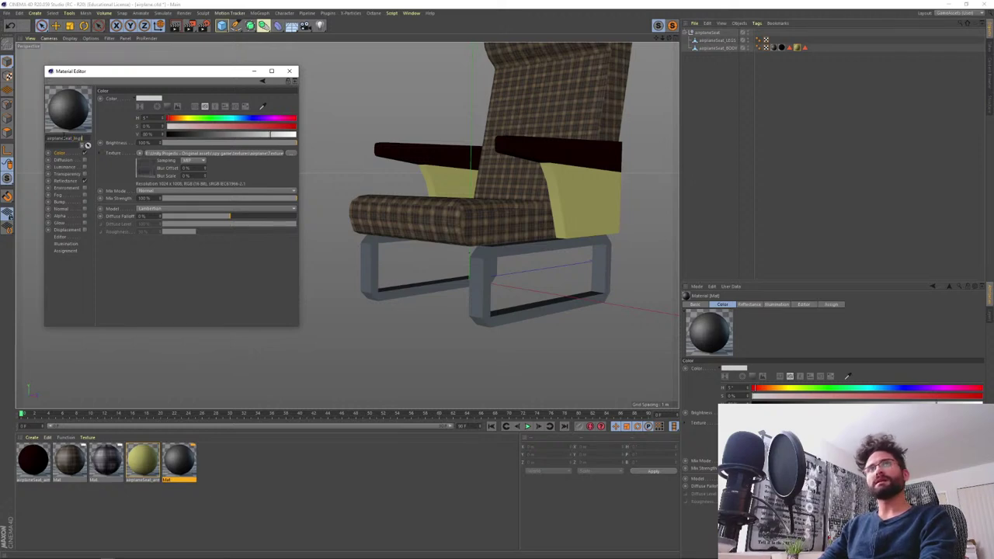
key(Return)
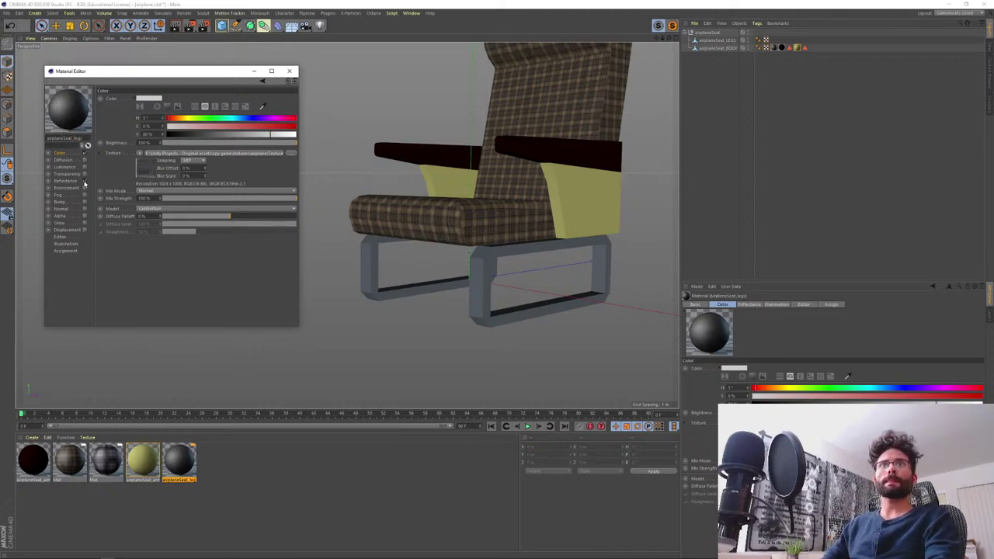
click(289, 70)
click(170, 489)
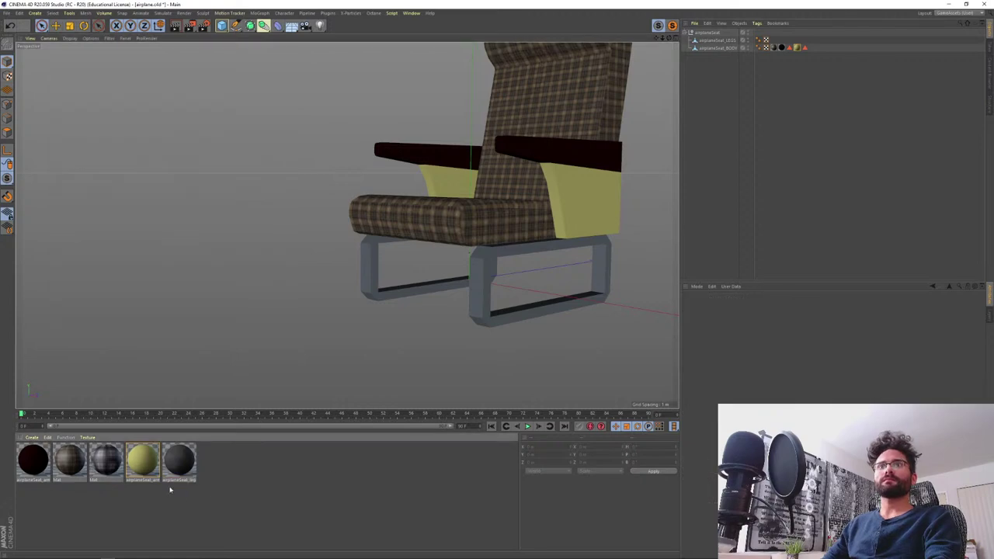
drag(418, 337, 486, 300)
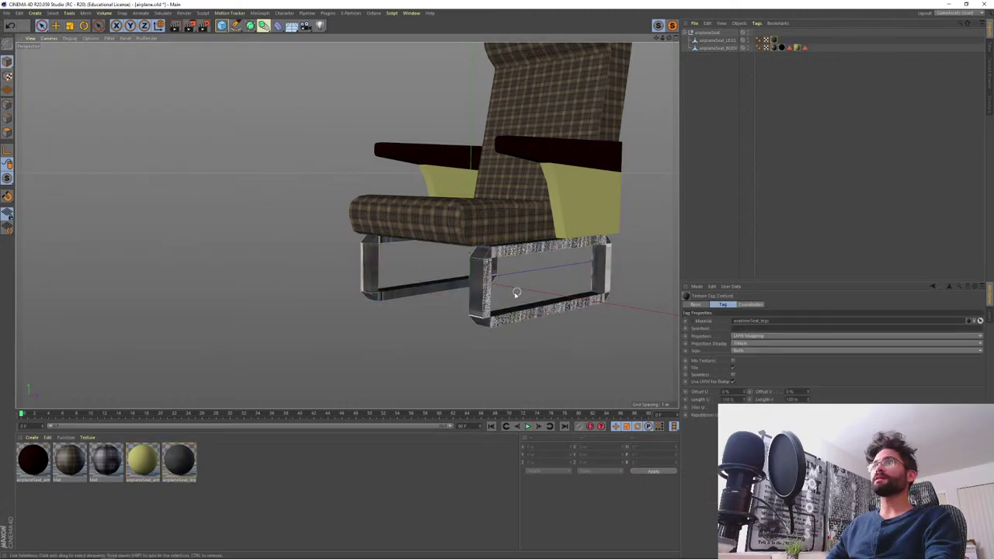
- Switch to the BP UV Edit layout and unwrap airplaneSeat_LEGS with optimal cubic mapping
click(713, 40)
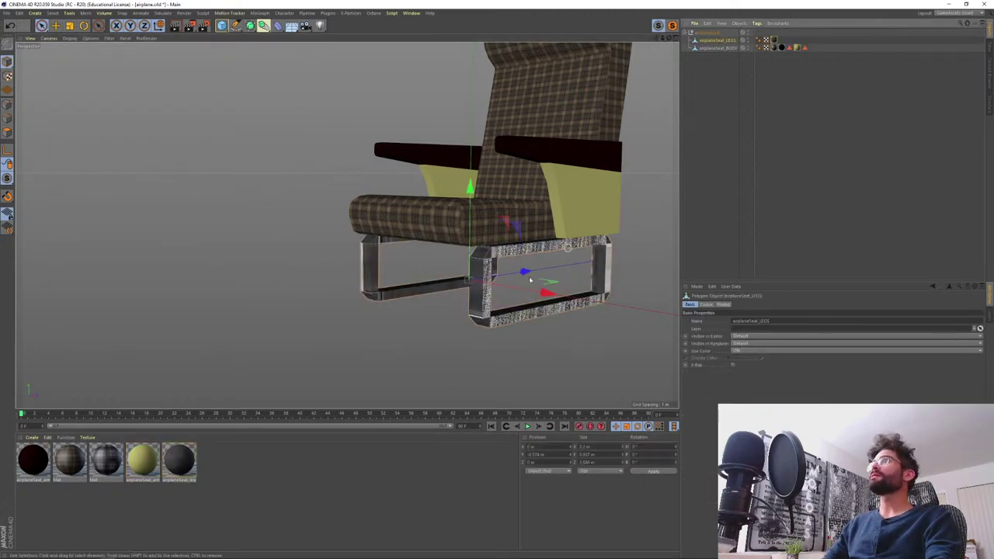
click(7, 132)
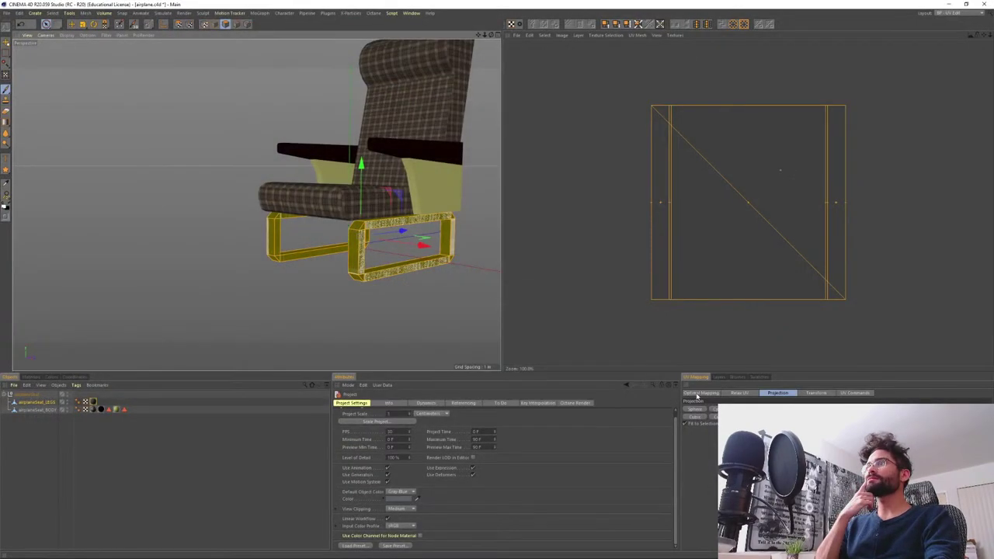
click(700, 393)
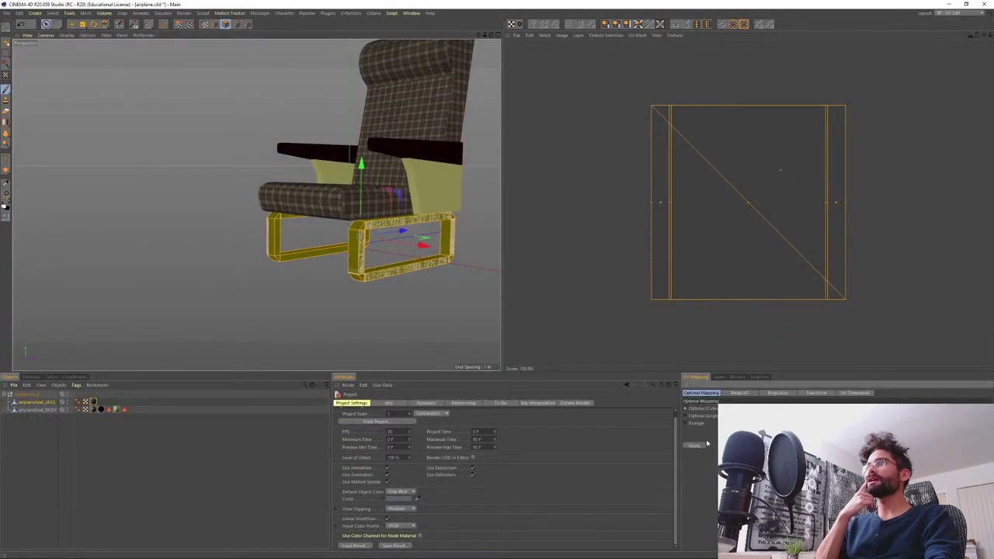
click(694, 446)
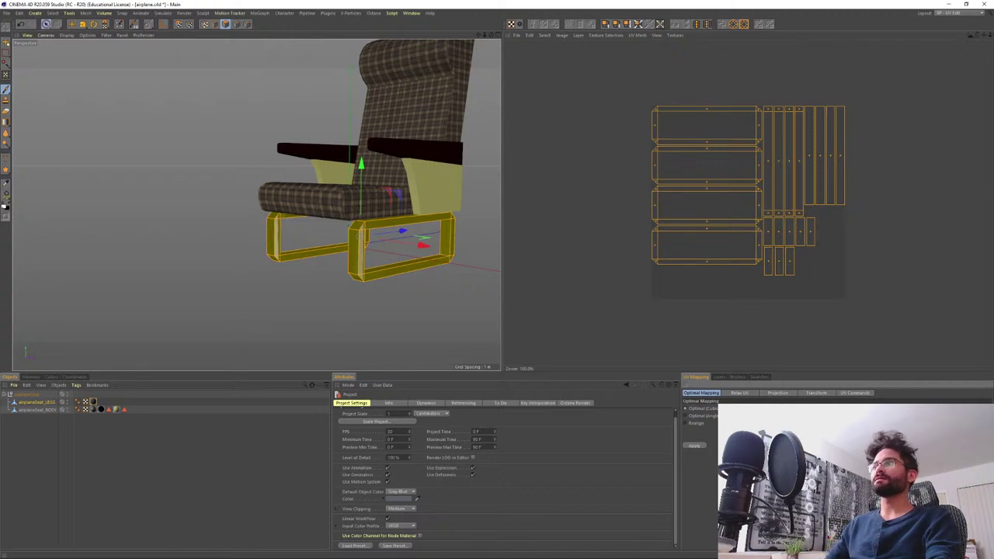
- Reproject the legs' UVs into a cross-shaped layout and inspect the metal texture on the legs up close
click(769, 393)
click(748, 417)
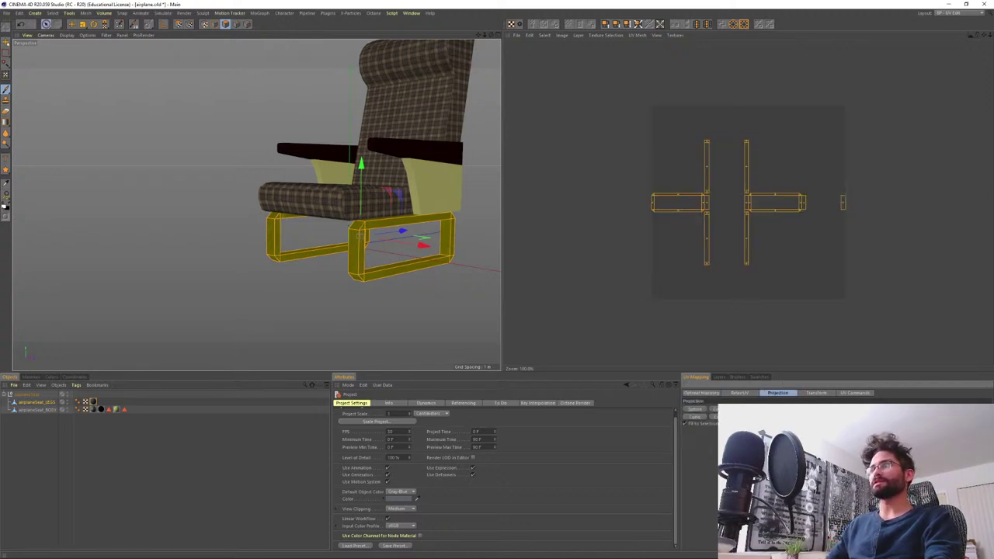
alt+drag(400, 259, 420, 264)
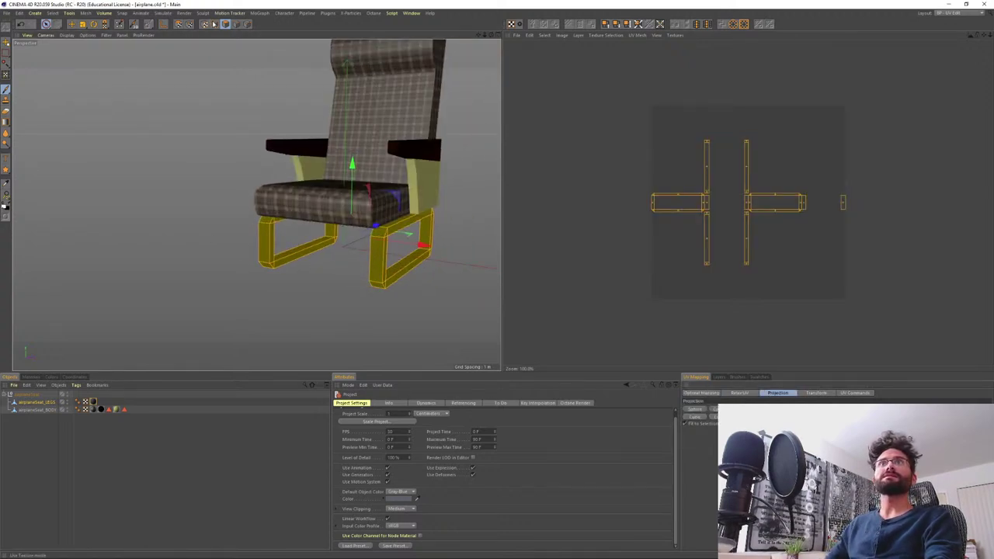
click(215, 24)
alt+right_drag(377, 260, 382, 181)
alt+drag(382, 181, 375, 285)
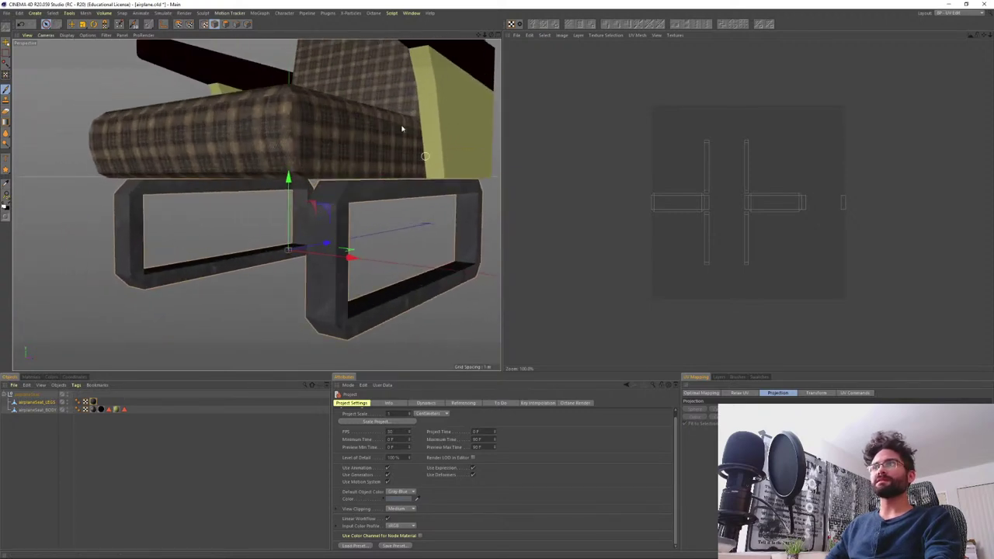
- Select the loop of polygons running around the outside of the nearer leg frame with Loop Selection
click(225, 24)
click(226, 24)
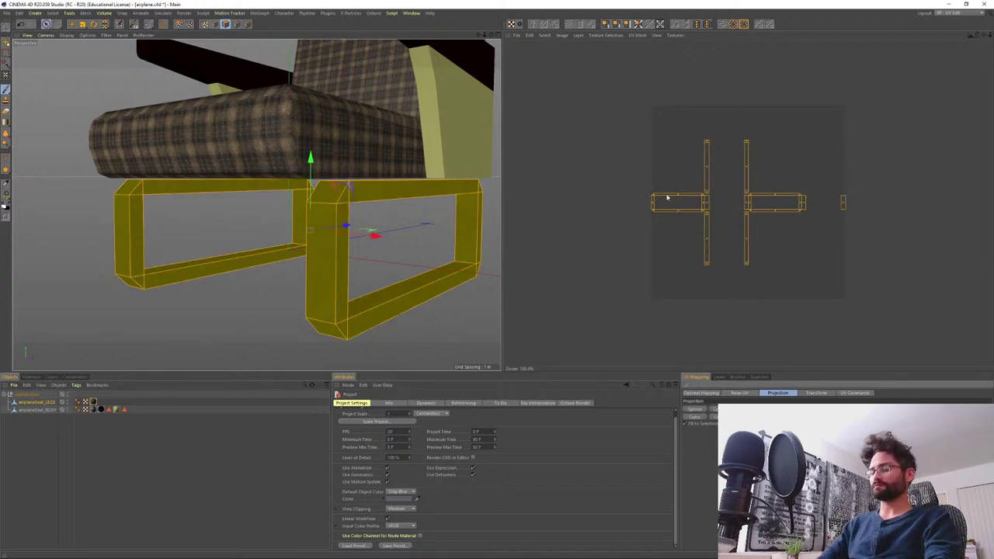
click(47, 24)
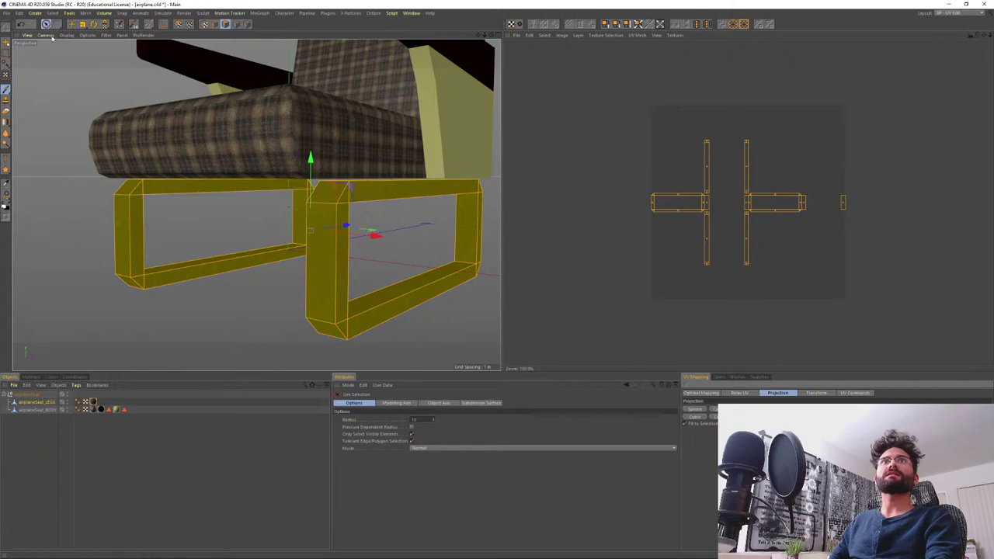
click(178, 24)
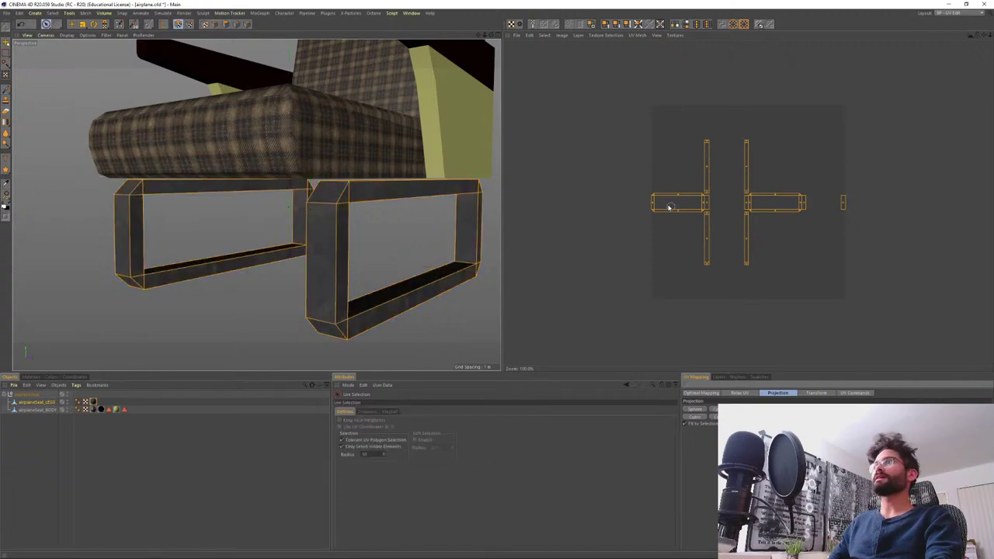
key(u)
key(l)
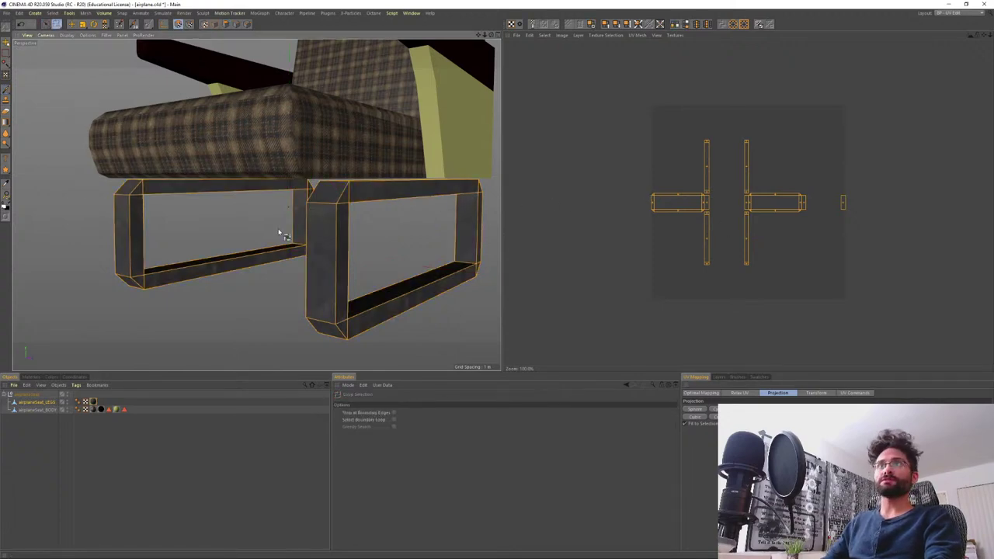
key(ctrl+a)
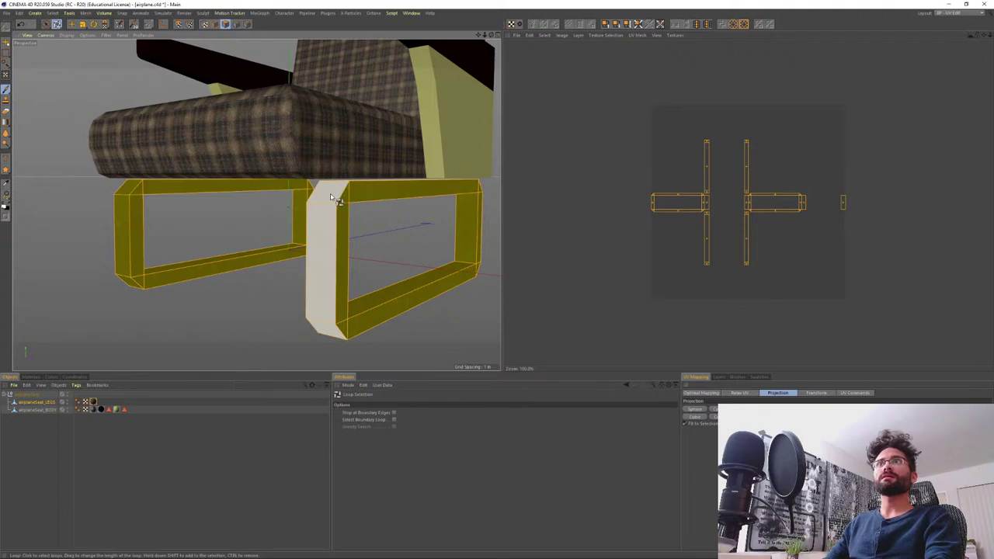
click(325, 233)
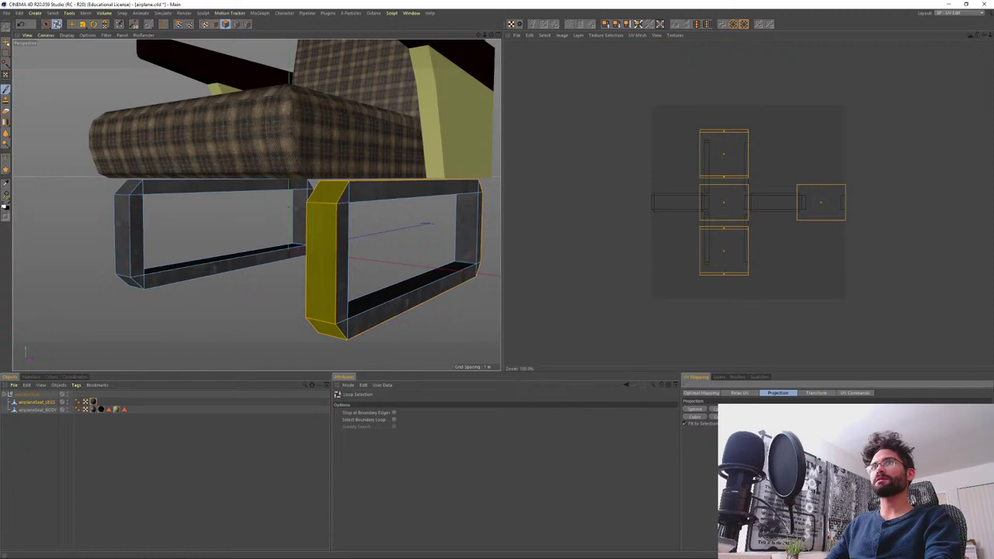
- Undo and redo the UV reprojection of the nearer leg frame's outer loop to compare the two layouts
key(ctrl+z)
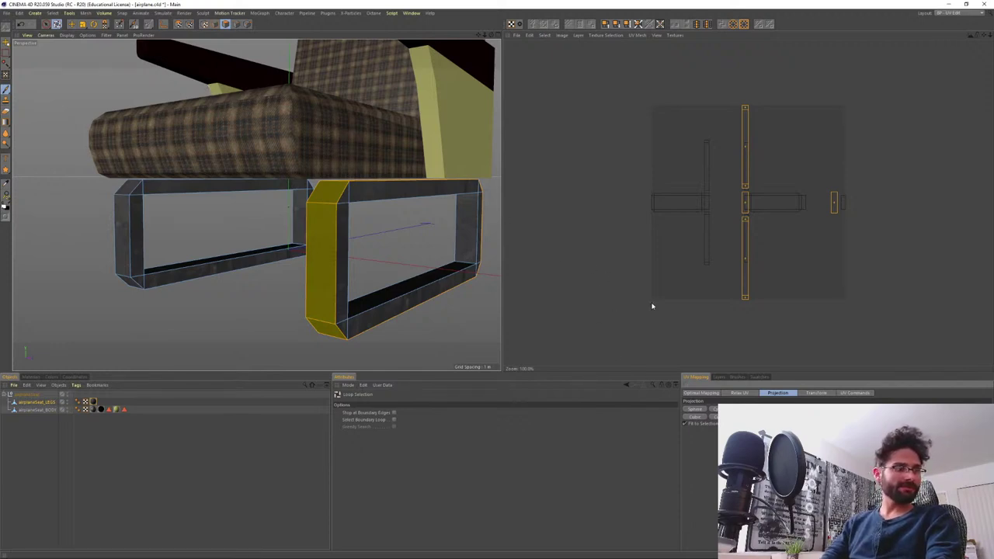
key(e)
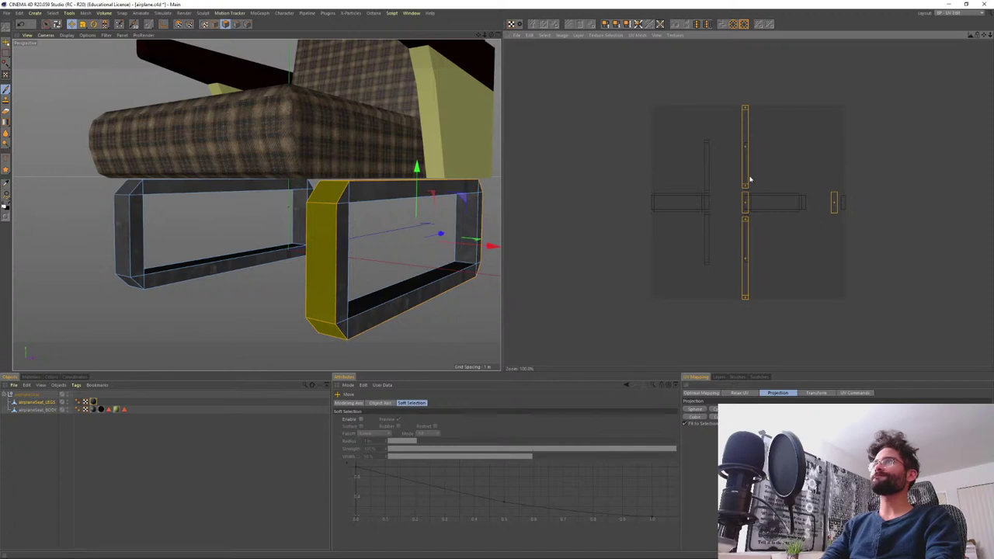
key(b)
key(ctrl+z)
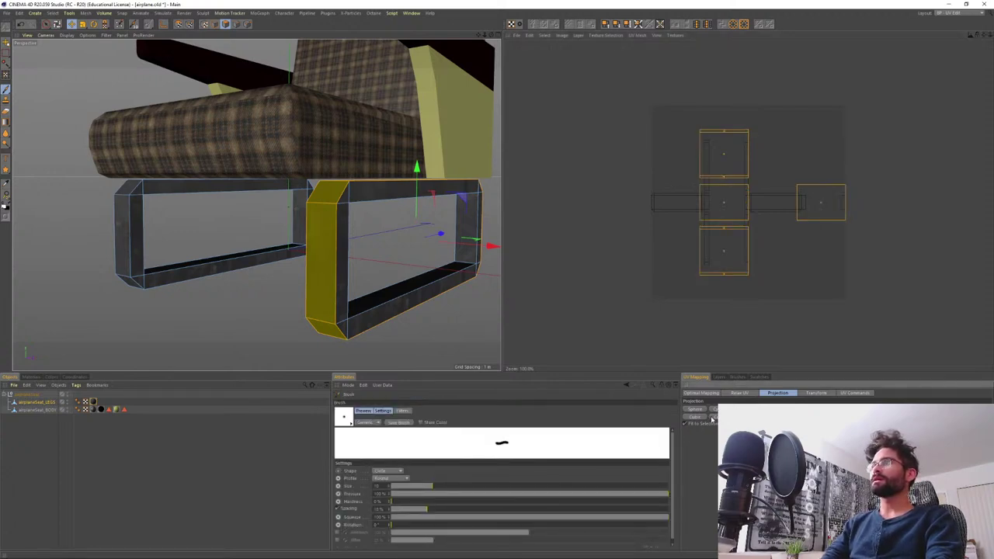
key(ctrl+y)
key(ctrl+y)
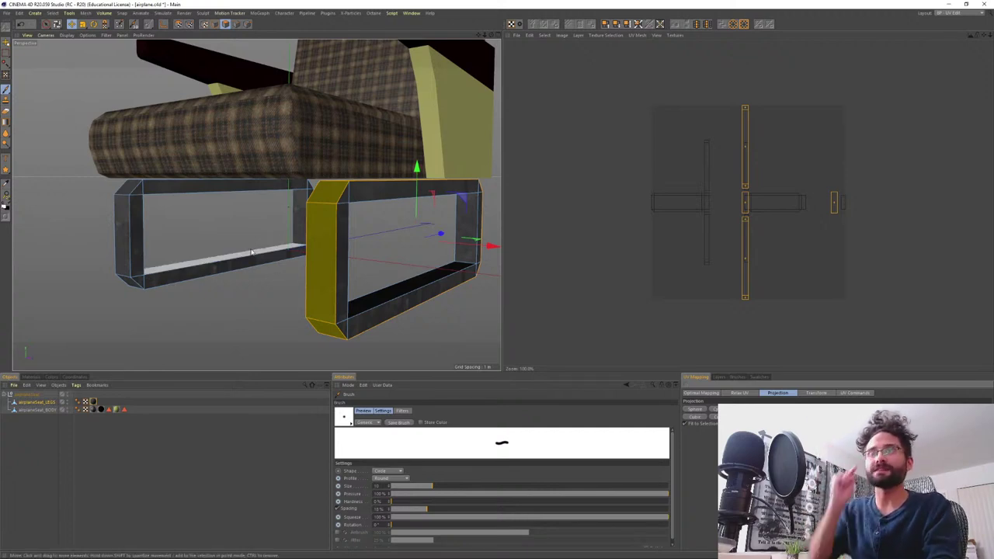
- Check the Boeing 747 cabin reference photo and examine the seat's plaid fabric and leg frames up close and from several angles
key(alt+Tab)
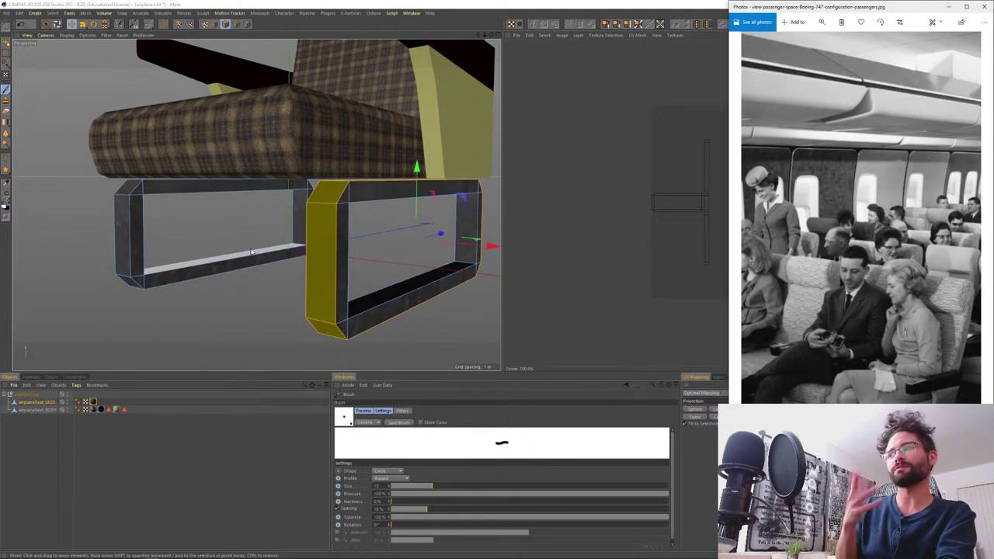
key(alt+Tab)
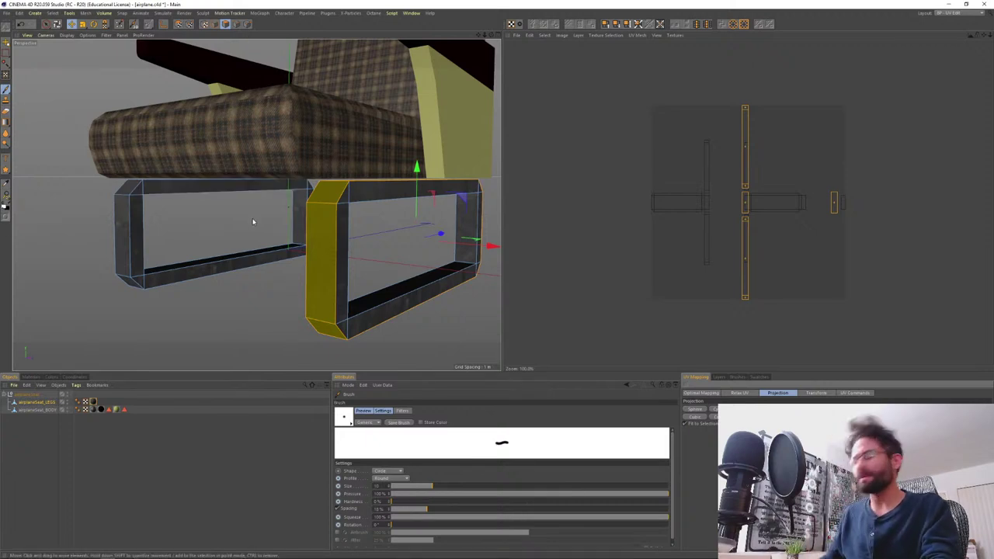
mouse_move(239, 172)
alt+middle_down()
mouse_move(262, 216)
mouse_move(289, 230)
alt+middle_up()
mouse_move(319, 233)
alt+mouse_down()
mouse_move(293, 260)
mouse_move(290, 213)
mouse_move(424, 201)
alt+mouse_up()
alt+right_drag(316, 240, 339, 184)
alt+drag(339, 184, 306, 220)
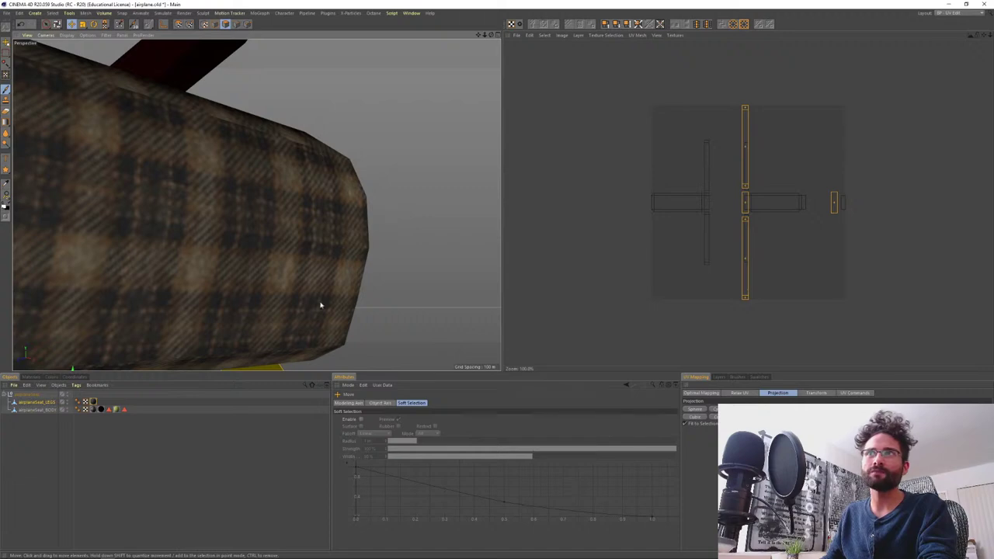
alt+drag(328, 176, 99, 249)
alt+right_drag(215, 199, 209, 300)
alt+middle_drag(239, 208, 272, 284)
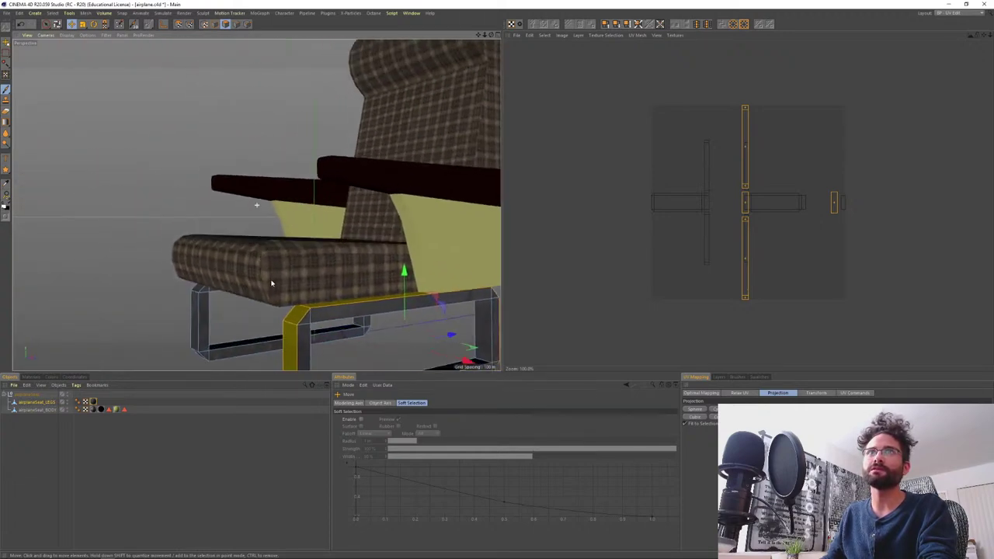
alt+drag(267, 258, 264, 291)
alt+right_drag(261, 237, 263, 297)
alt+drag(263, 297, 206, 231)
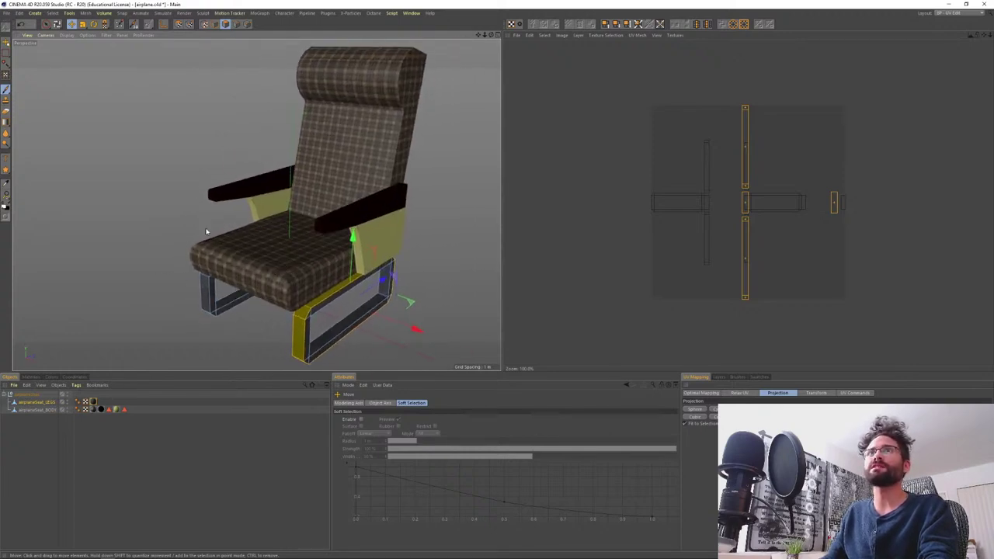
alt+drag(220, 274, 221, 268)
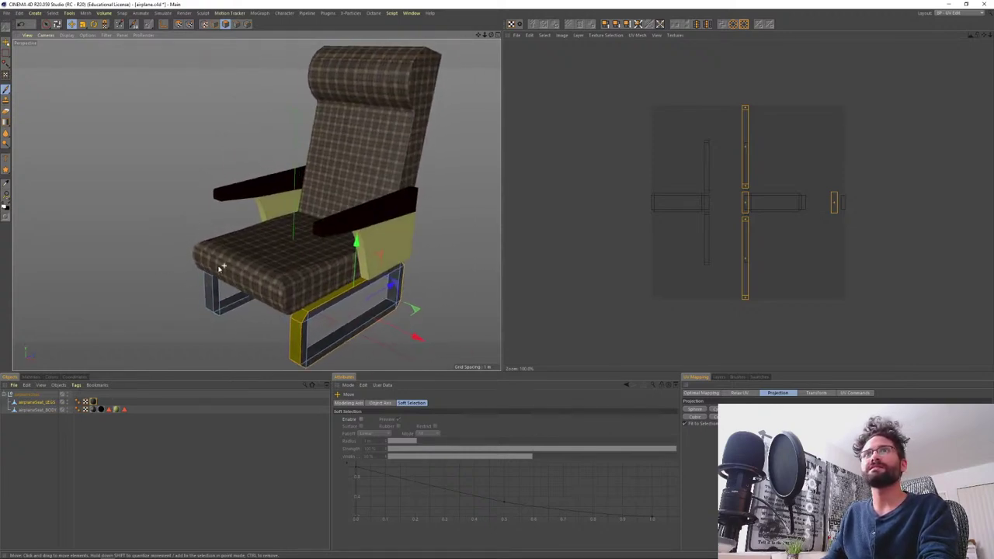
alt+right_drag(243, 269, 255, 206)
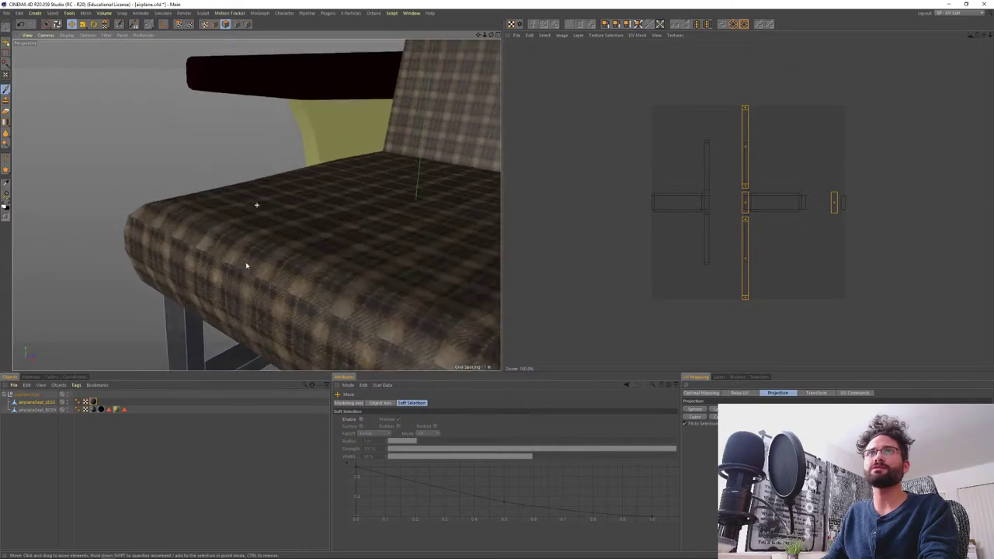
alt+drag(245, 274, 237, 250)
alt+right_drag(222, 267, 237, 187)
alt+middle_drag(211, 256, 292, 208)
alt+right_drag(297, 204, 299, 322)
alt+middle_drag(312, 219, 175, 183)
alt+drag(287, 182, 354, 198)
alt+right_drag(297, 173, 300, 250)
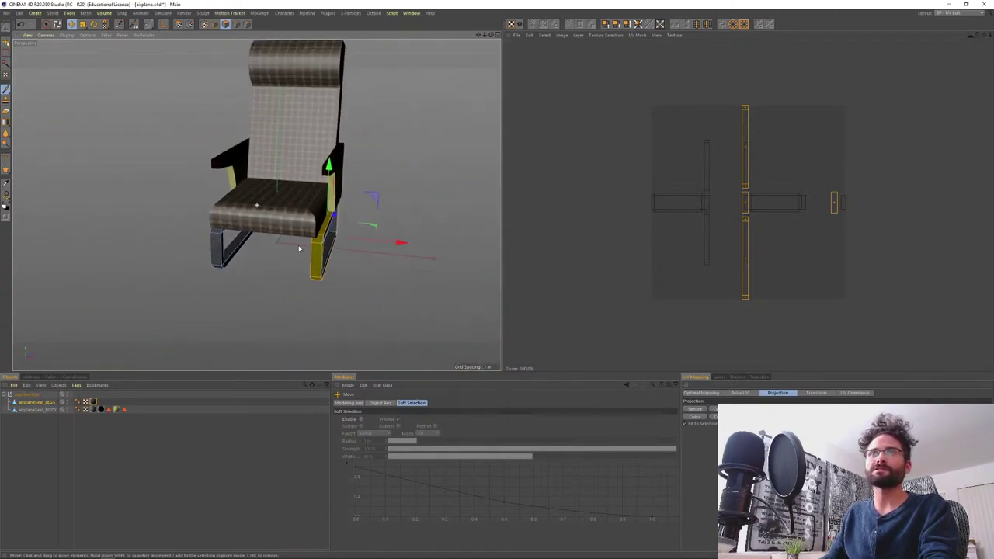
alt+drag(295, 203, 263, 249)
key(alt+Tab)
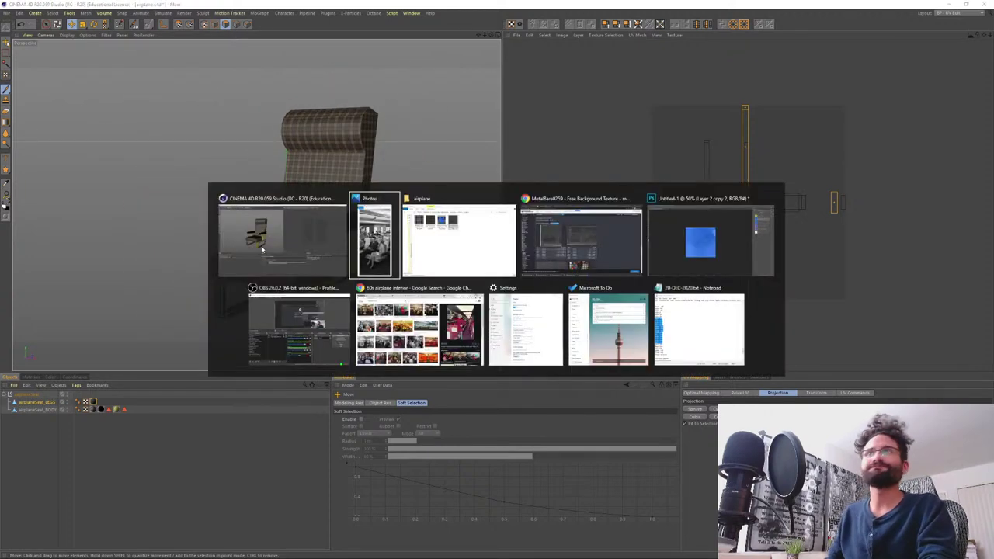
key(alt+Tab)
key(alt+Tab)
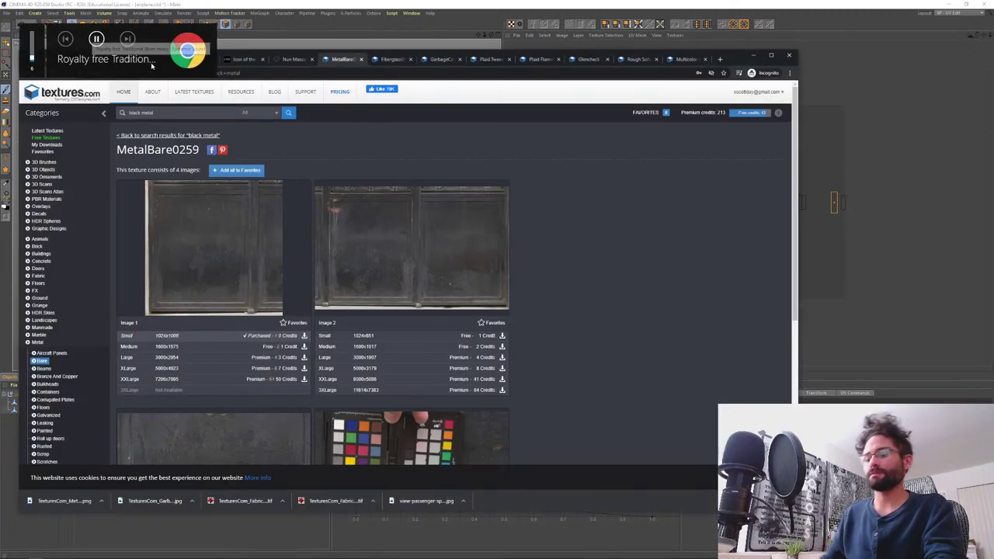
key(alt+Tab)
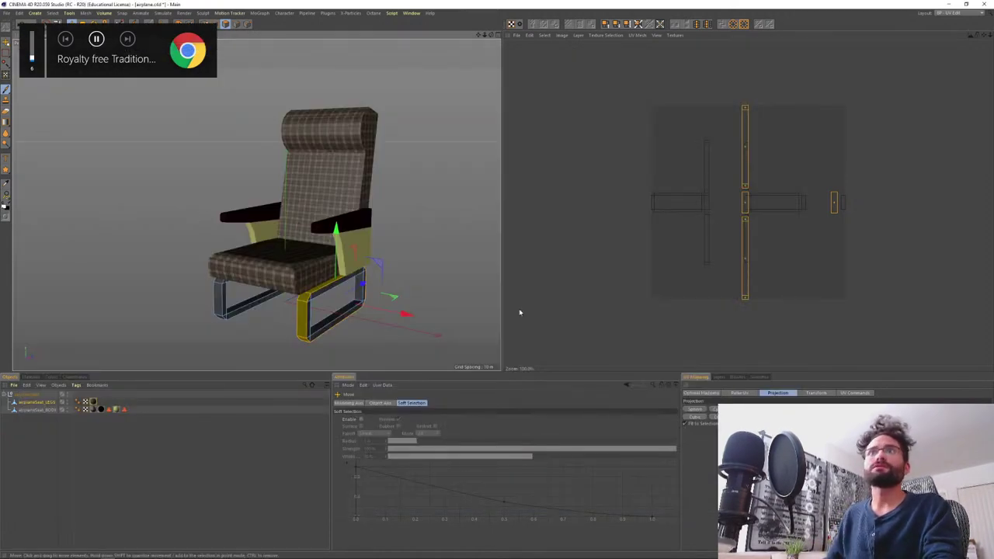
- Loop-select the side face polygons of the nearer leg frame and try reprojecting their UVs
alt+drag(308, 317, 260, 225)
alt+right_drag(273, 352, 226, 310)
alt+drag(314, 282, 306, 282)
key(u)
key(l)
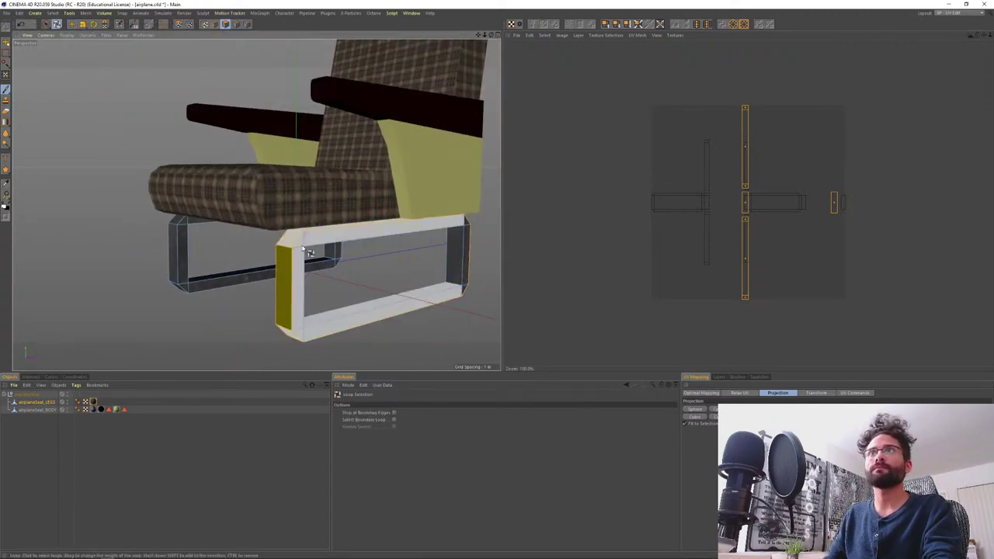
click(303, 247)
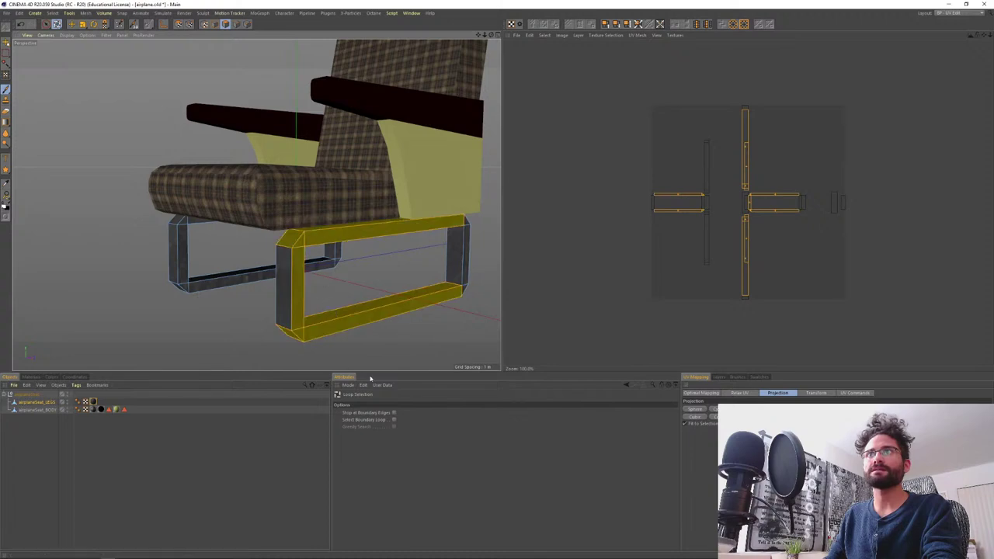
click(709, 419)
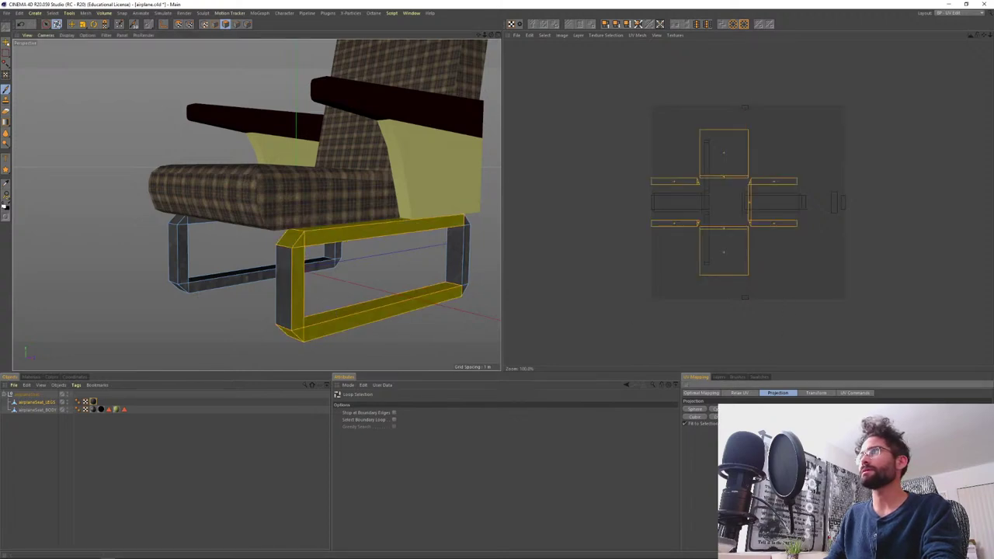
- Select the polygon loops around the nearer frame's front and rear uprights and try reprojecting their UVs
click(292, 296)
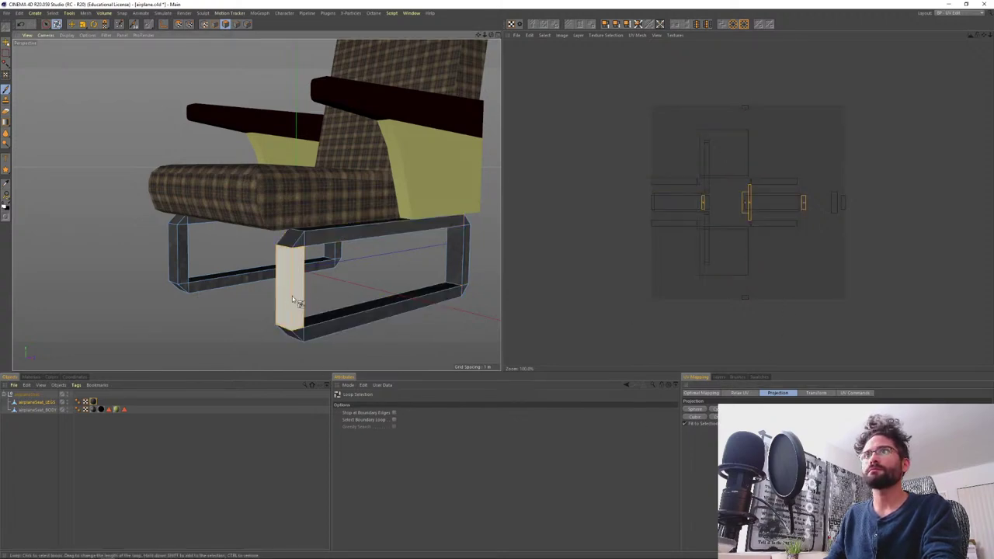
shift+click(458, 256)
click(705, 417)
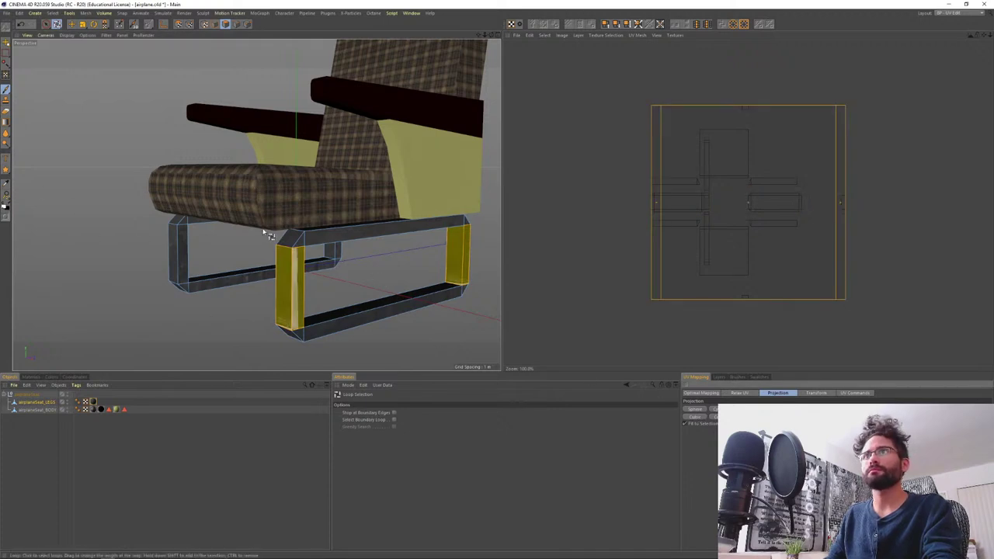
- Reproject all leg polygons into the two cross-shaped UV layouts and move the isolated outer UV island onto the right-hand cross
key(ctrl+a)
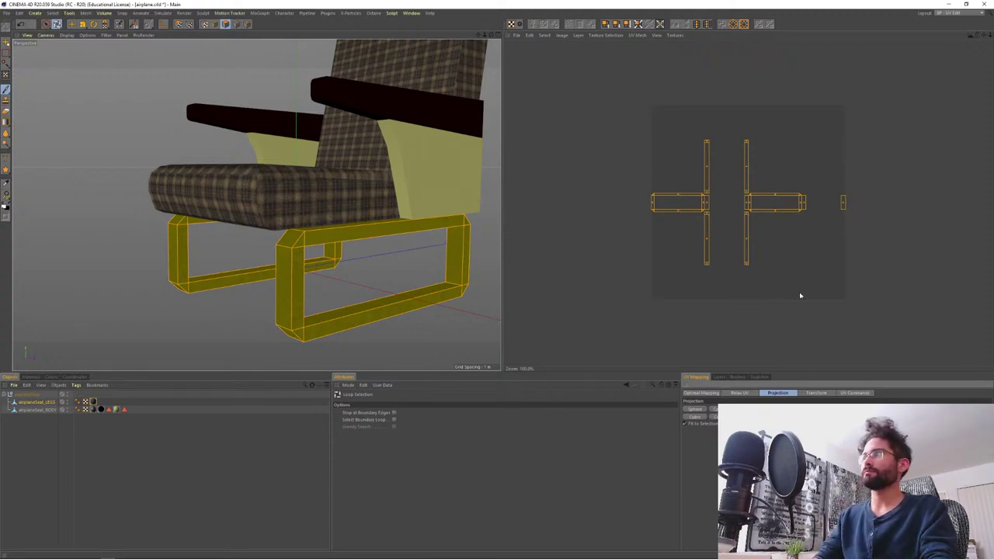
click(46, 24)
click(178, 24)
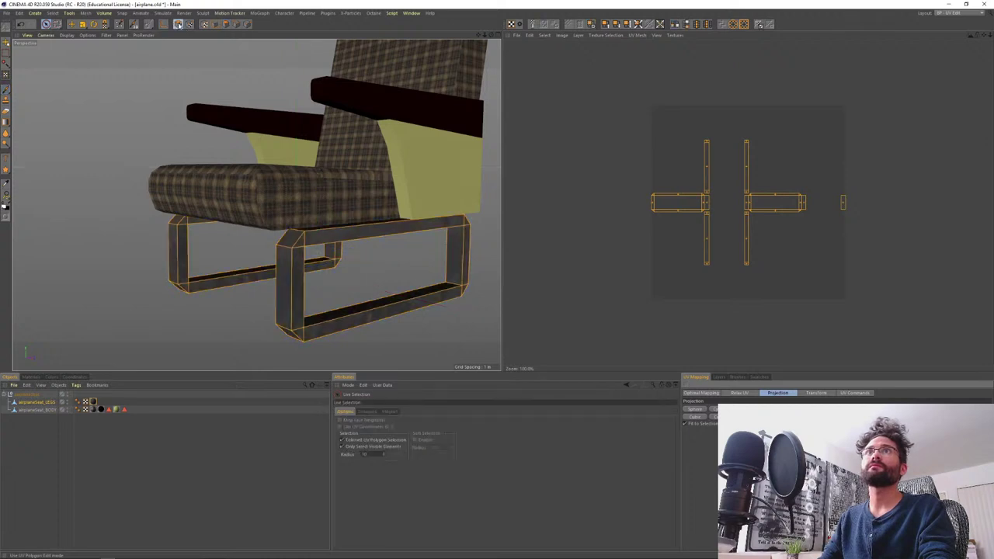
click(843, 204)
key(e)
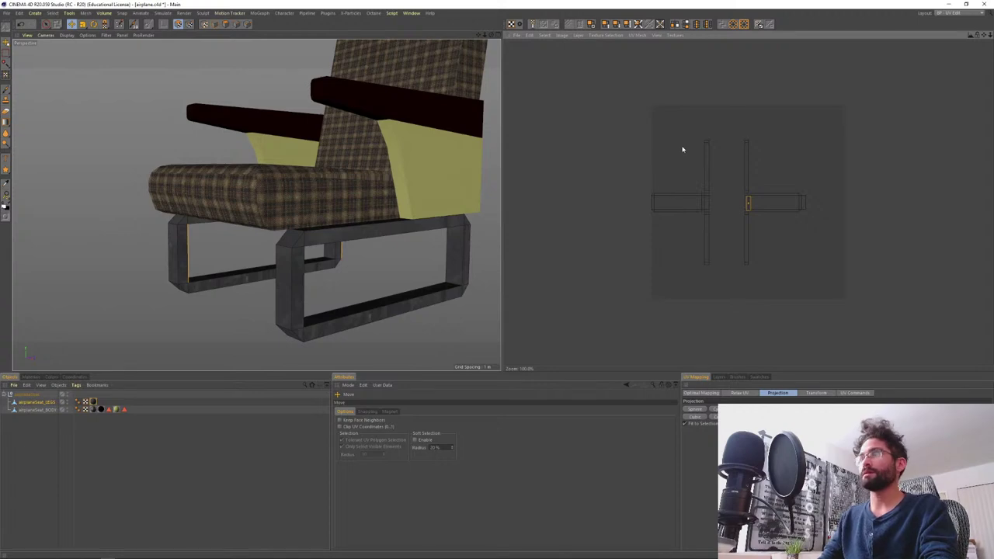
- Select the left-hand group of leg UV islands and move it exactly over the matching right-hand group
key(space)
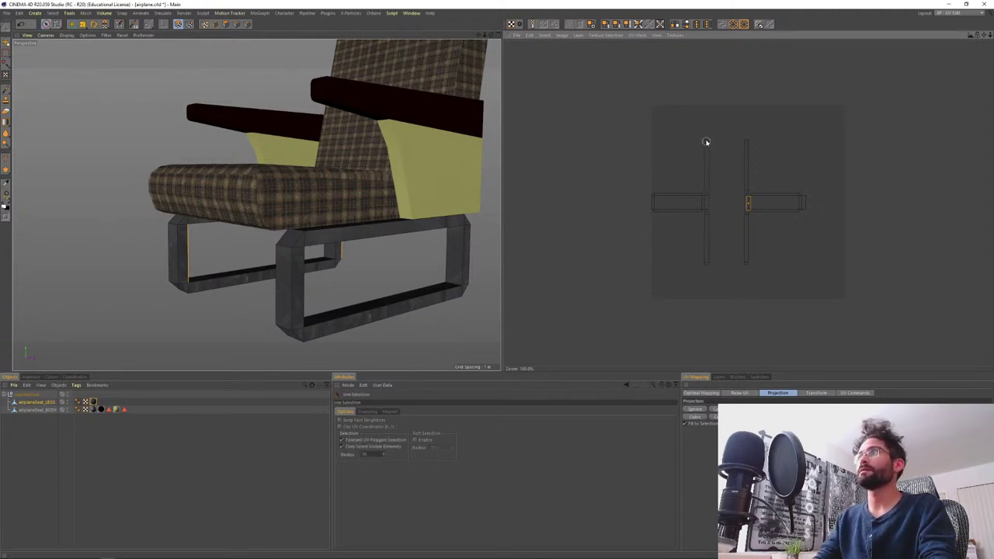
drag(665, 195, 651, 218)
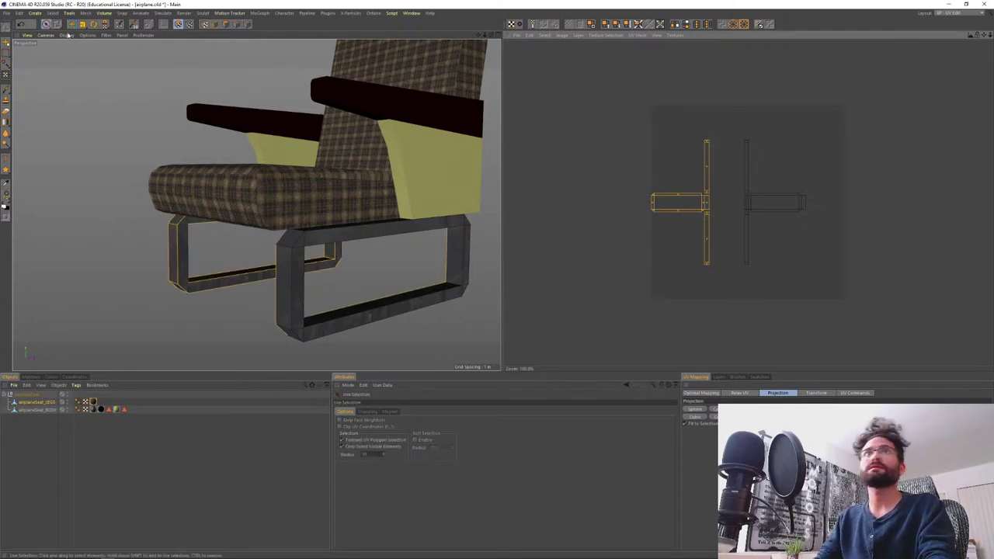
click(83, 26)
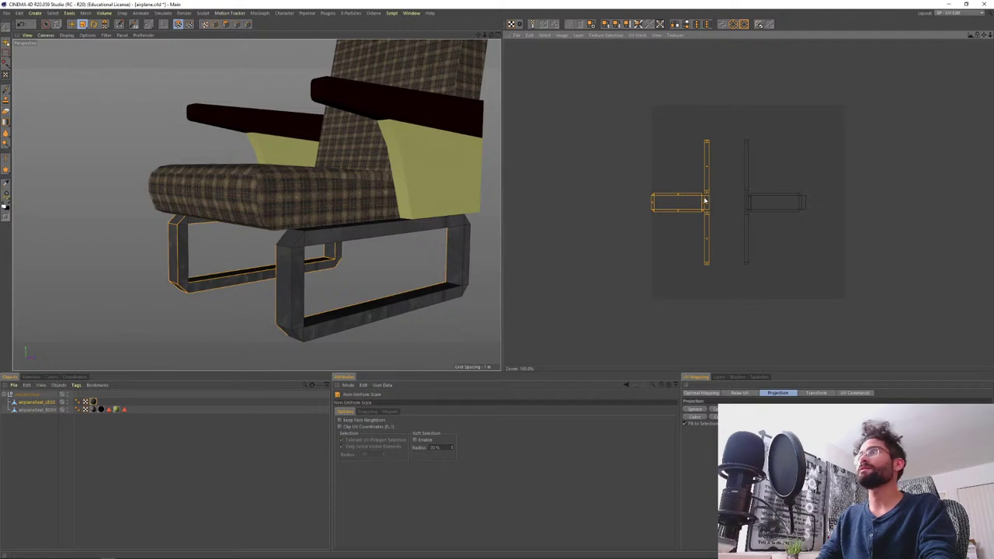
drag(707, 208, 745, 210)
key(e)
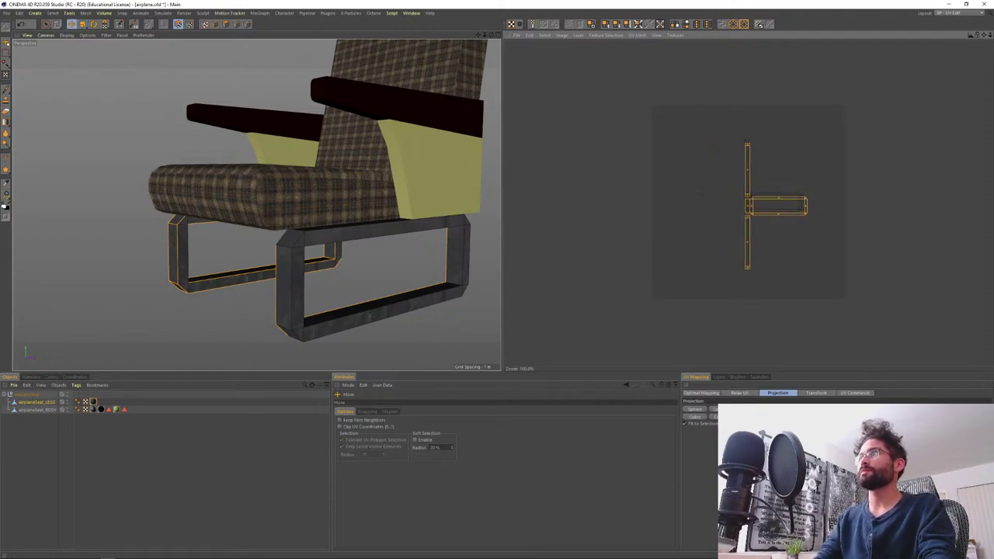
click(699, 197)
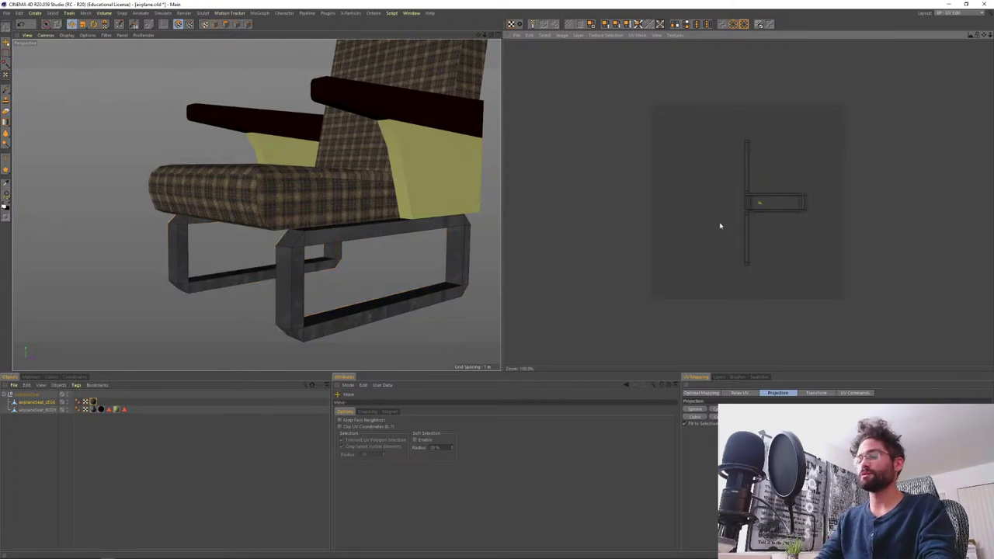
- Select all the leg UVs, enlarge them to fill the canvas height, and place them along its left edge before returning to Model mode
key(ctrl+a)
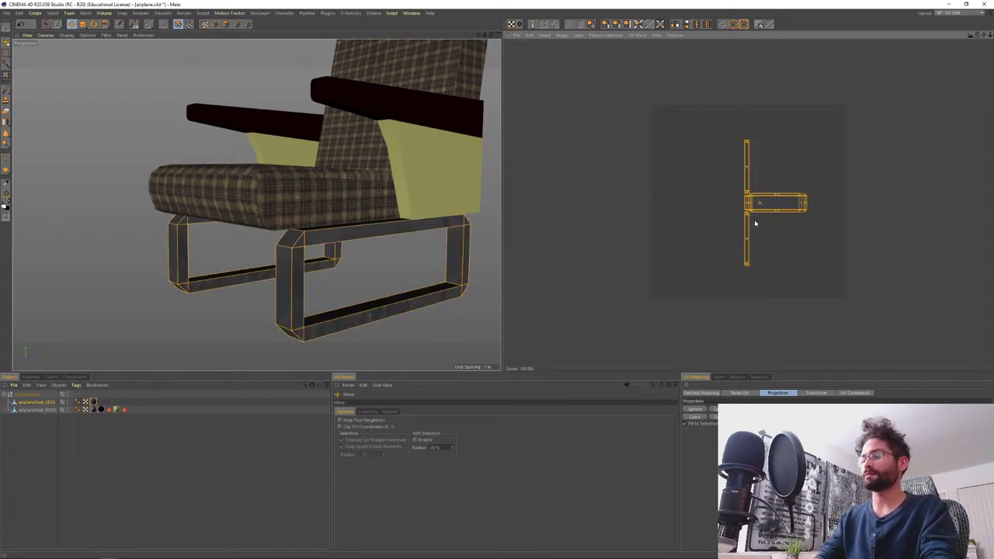
drag(751, 203, 679, 202)
key(e)
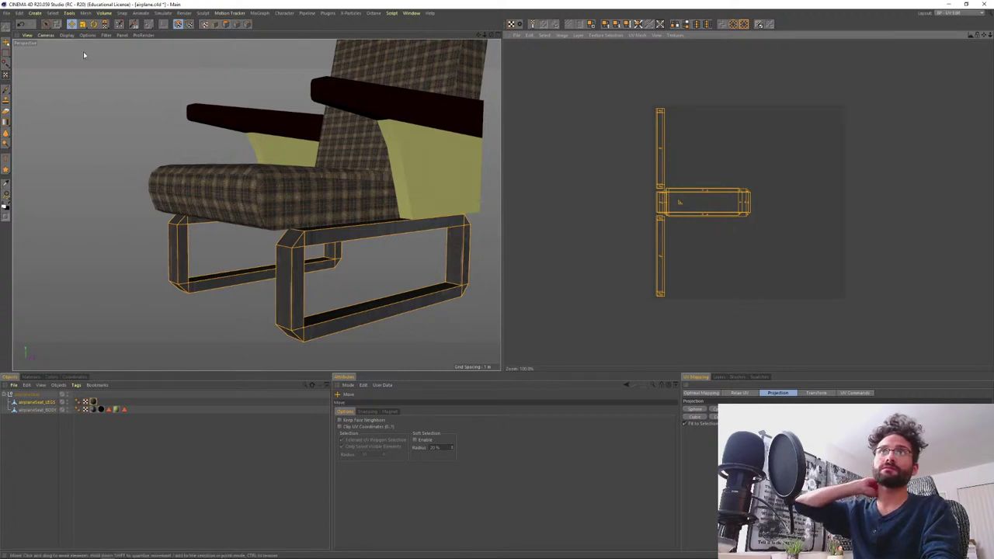
click(215, 24)
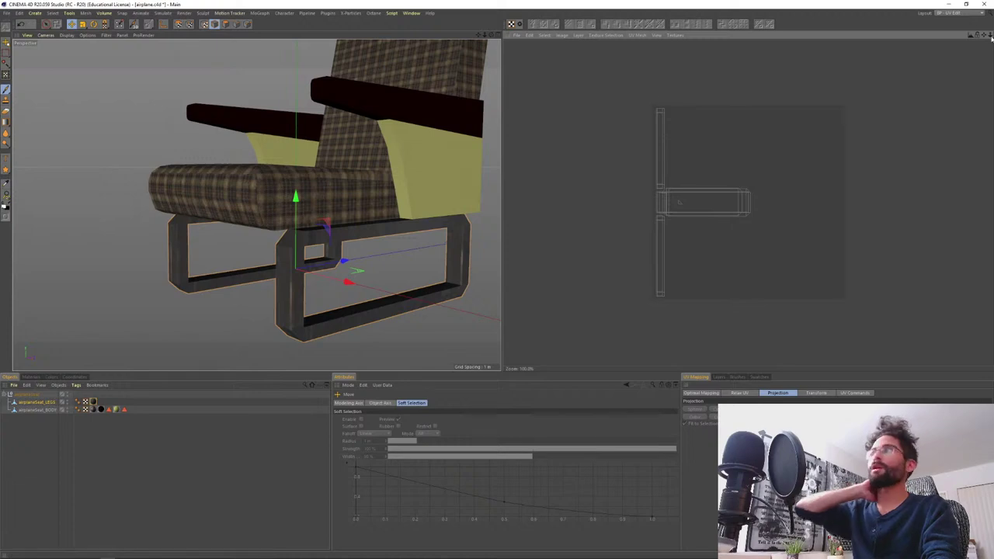
- Switch to the GameAssets layout and set the airplaneSeat_legs material's texture preview size to No Scaling
click(949, 13)
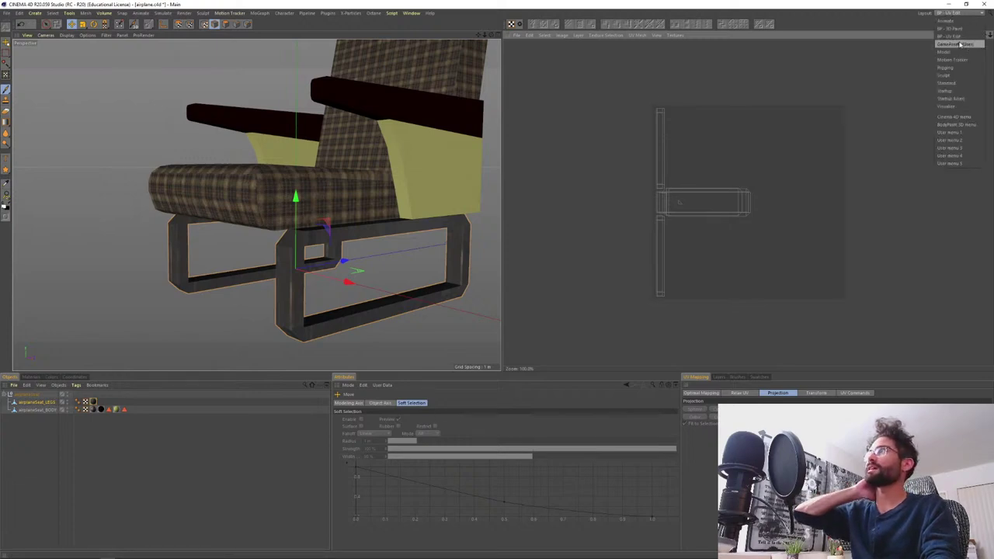
click(961, 44)
click(773, 41)
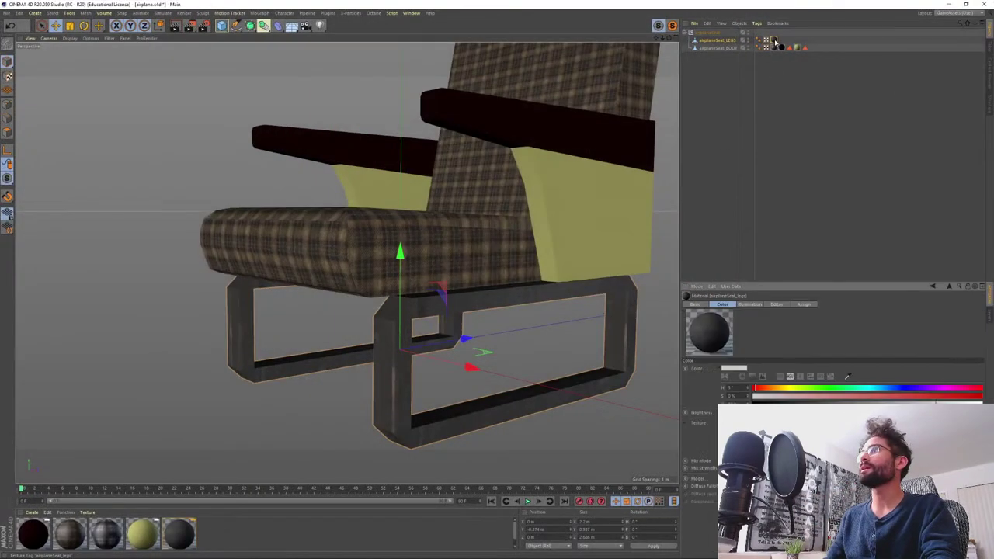
click(777, 304)
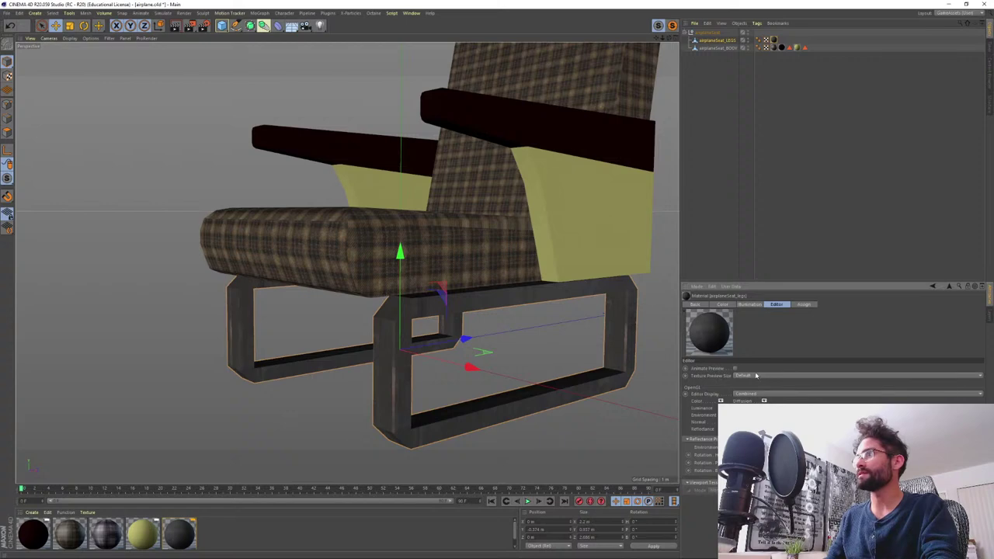
click(756, 376)
click(756, 392)
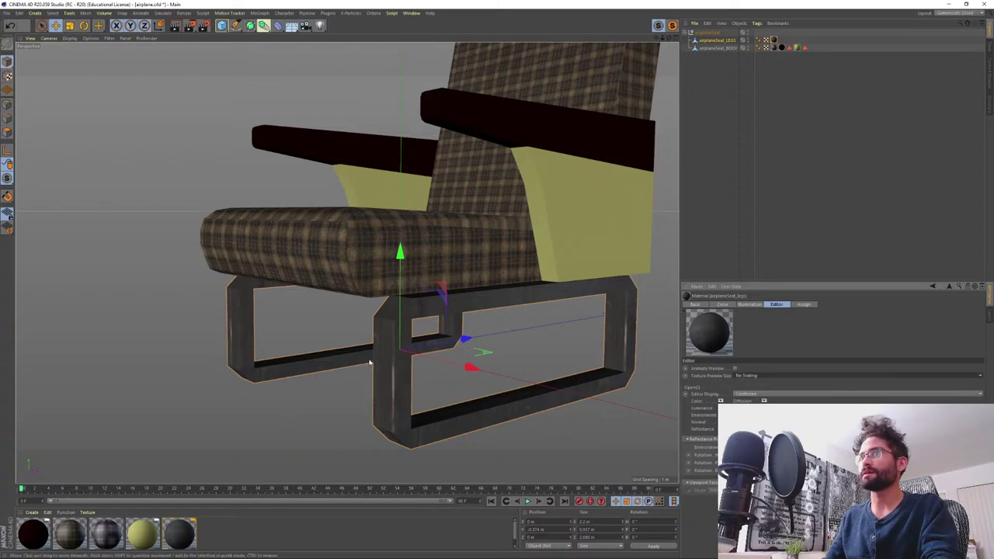
- Set the plaid seat fabric material's texture preview size to No Scaling and inspect the armrest bottom material's editor settings
mouse_move(420, 365)
alt+mouse_down()
mouse_move(365, 365)
mouse_move(412, 365)
alt+mouse_up()
alt+middle_drag(348, 262, 370, 296)
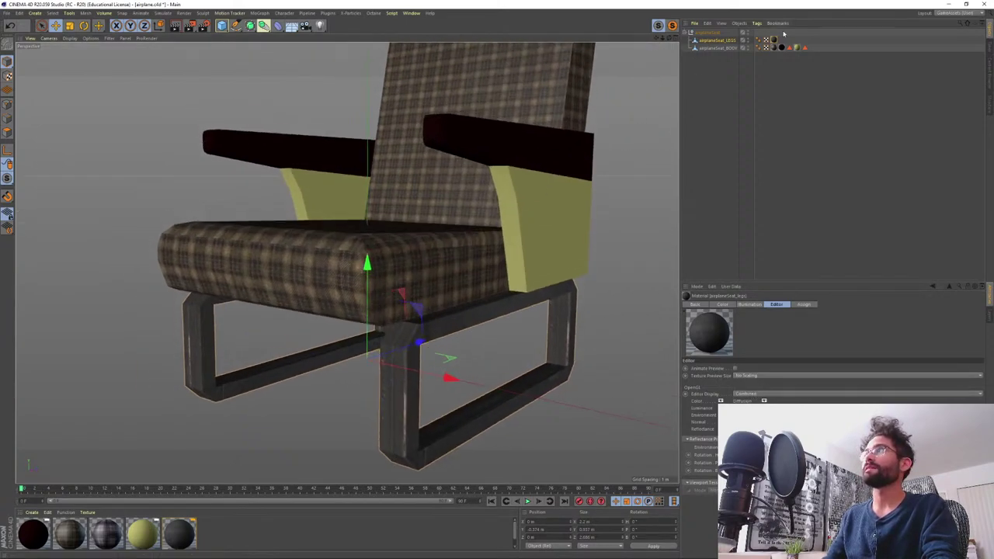
click(777, 49)
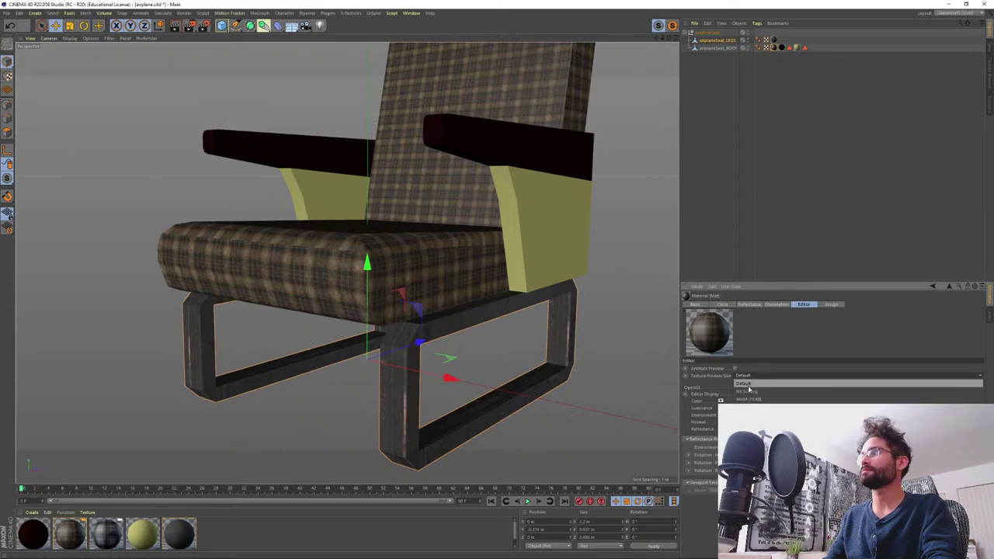
click(796, 48)
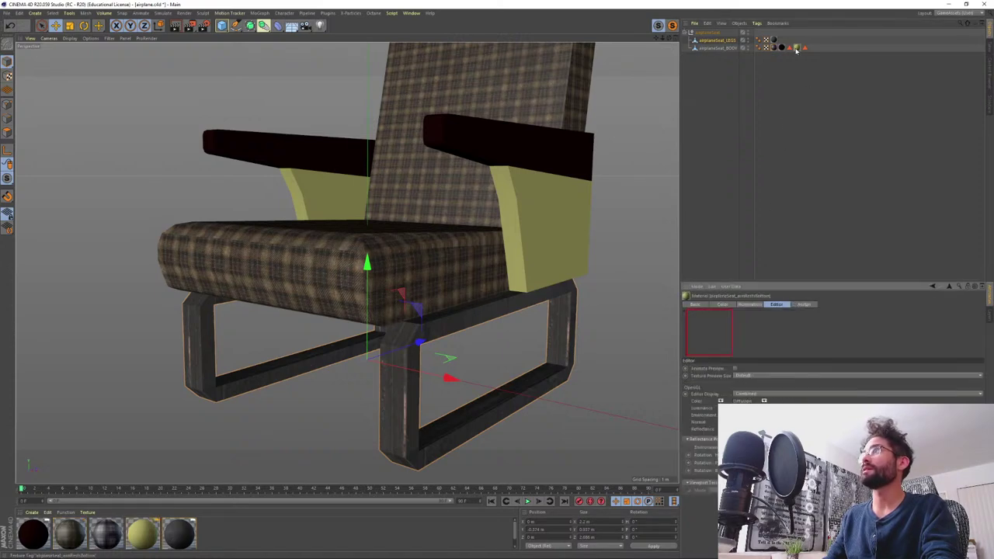
- Examine the whole textured seat from a distance and from several angles to judge its proportions
alt+drag(500, 349, 411, 300)
click(251, 332)
alt+drag(351, 236, 372, 250)
alt+right_drag(372, 251, 411, 349)
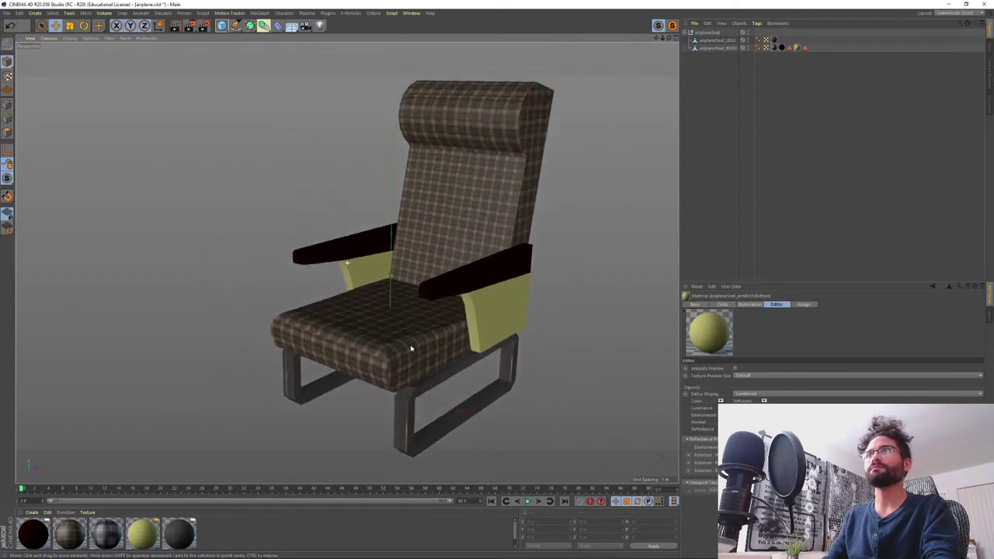
alt+drag(411, 349, 386, 303)
alt+right_drag(386, 303, 404, 342)
alt+drag(414, 351, 433, 345)
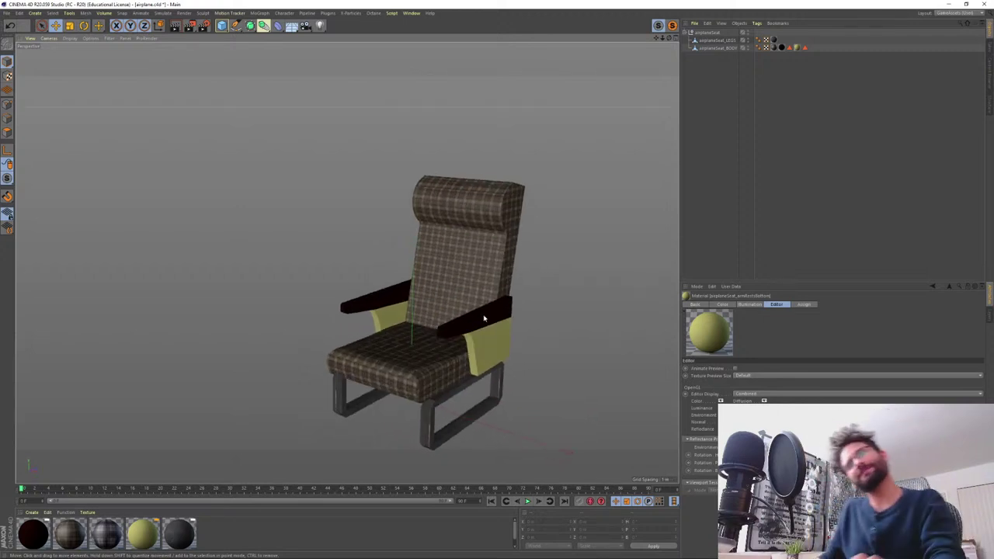
alt+drag(318, 406, 350, 363)
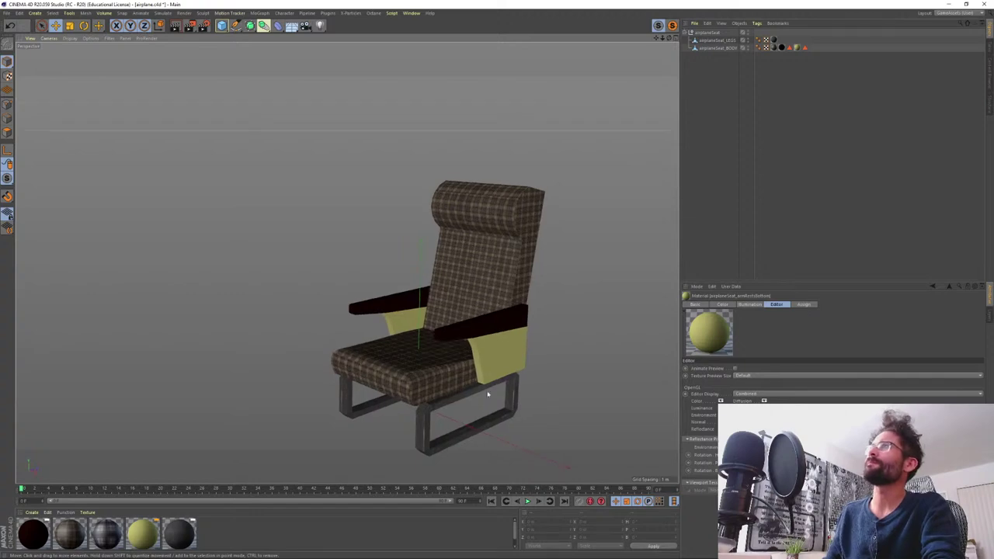
- In Polygon mode, select the seat cushion's front faces on airplaneSeat_BODY and move them back to shorten the cushion
click(451, 401)
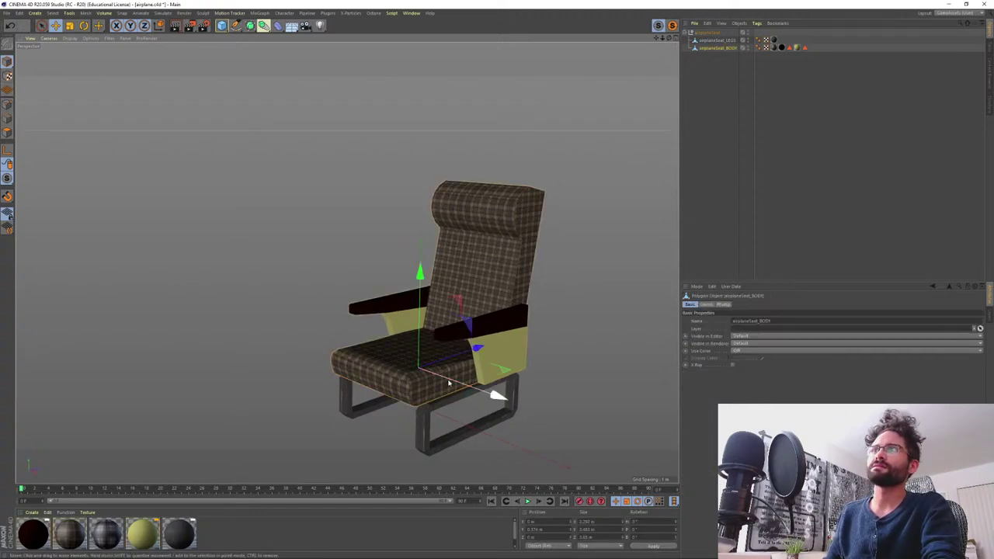
alt+drag(452, 402, 273, 344)
alt+drag(416, 343, 435, 311)
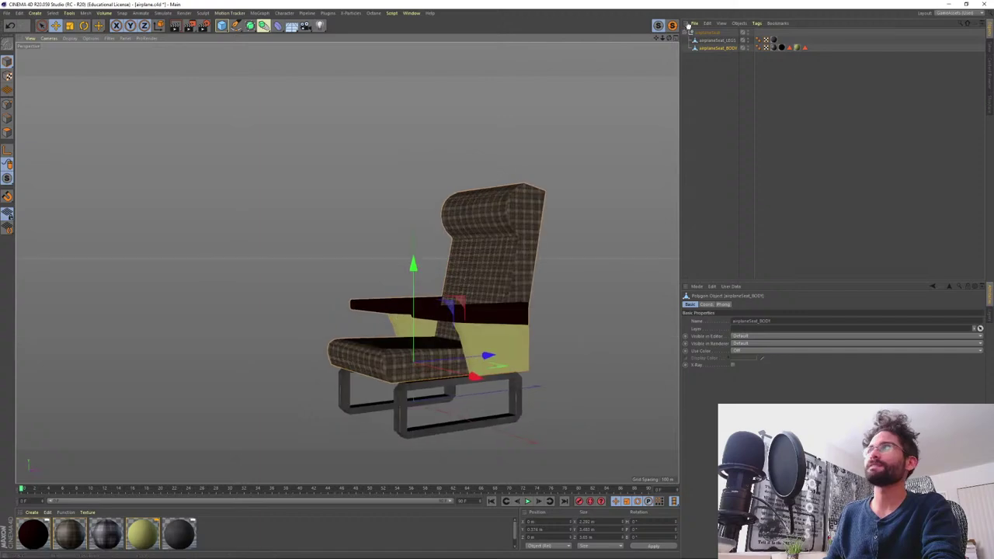
click(701, 33)
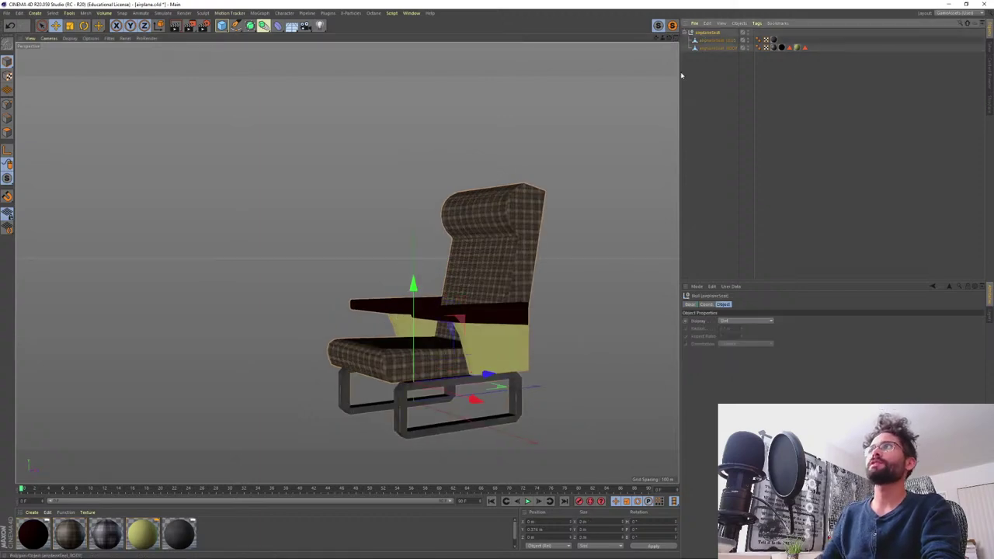
click(714, 41)
shift+click(714, 48)
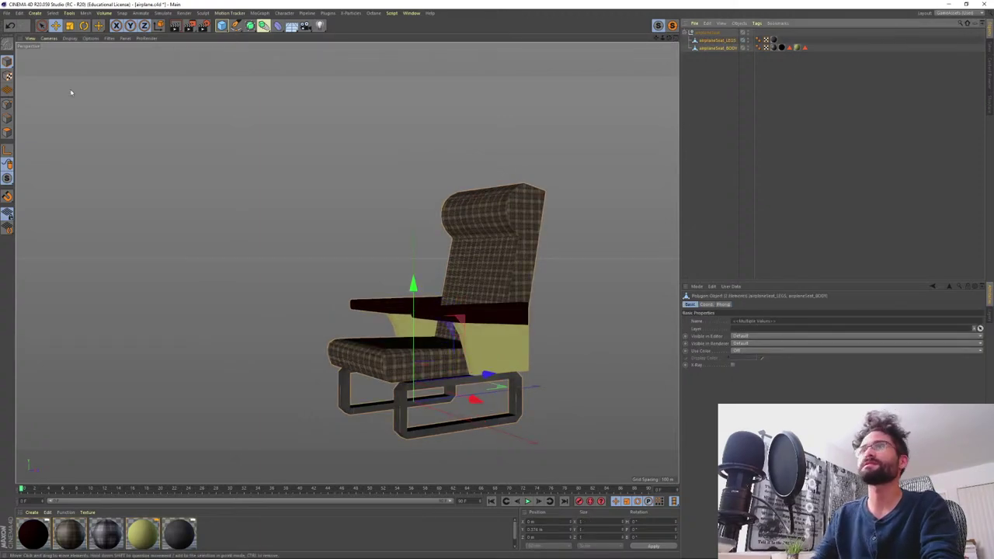
click(7, 132)
alt+drag(272, 401, 396, 356)
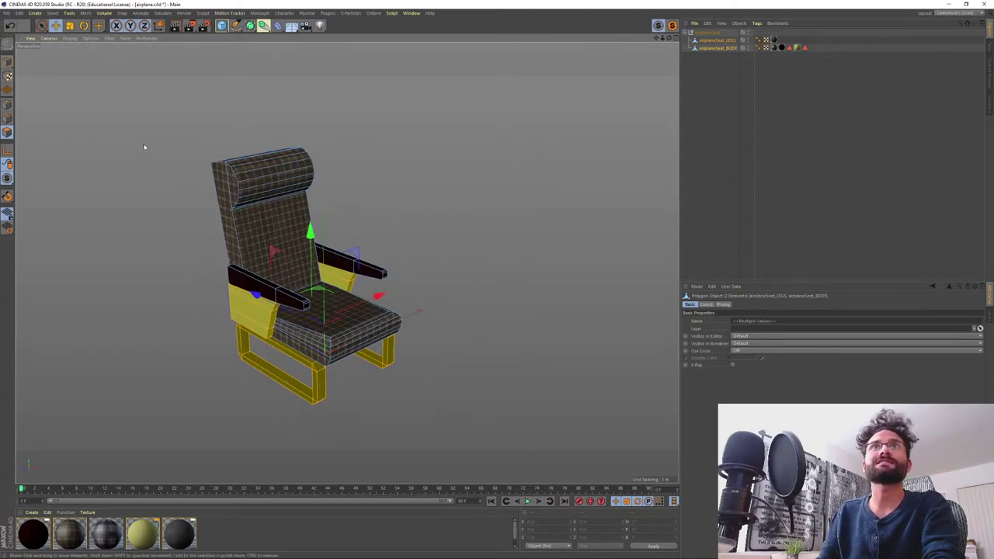
click(42, 25)
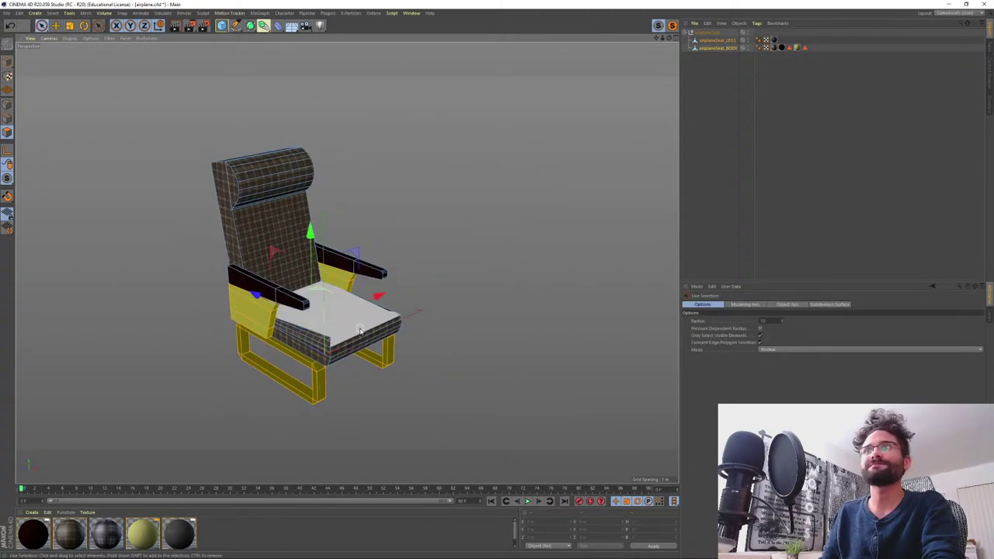
alt+drag(357, 335, 318, 301)
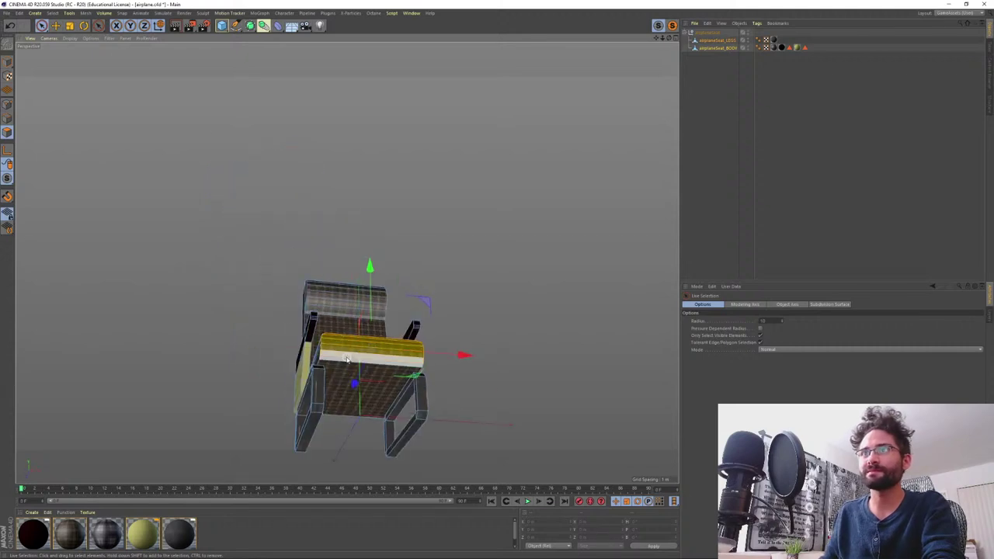
alt+drag(349, 361, 427, 384)
click(720, 72)
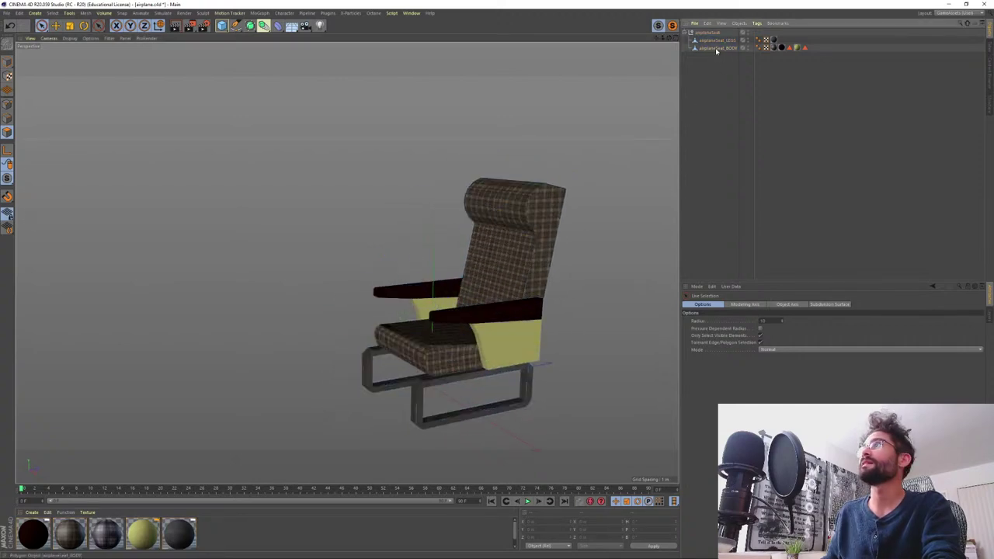
- Scale all airplaneSeat_LEGS polygons along the Z axis to fit the shortened seat, returning to Model mode and deselecting everything
click(716, 48)
click(716, 41)
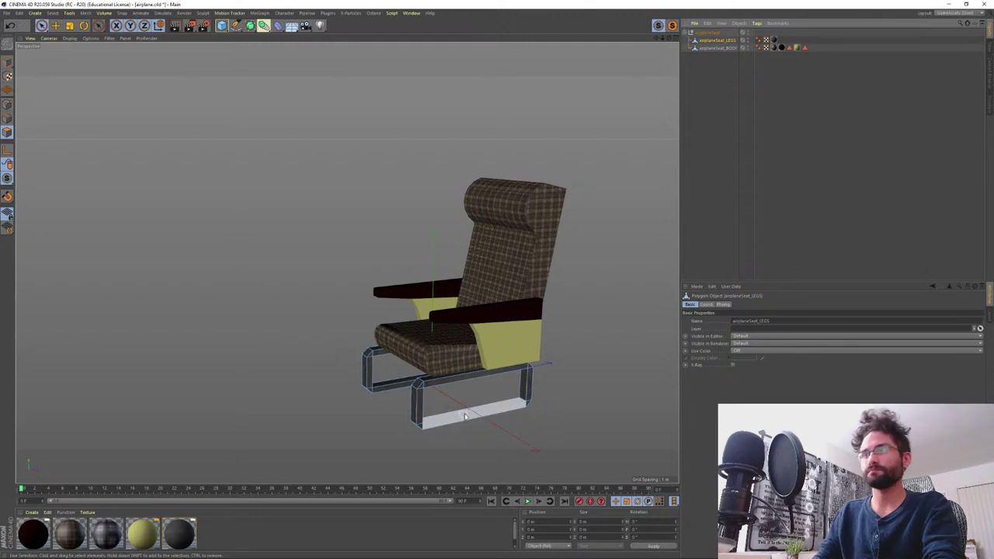
alt+drag(332, 351, 369, 403)
key(ctrl+a)
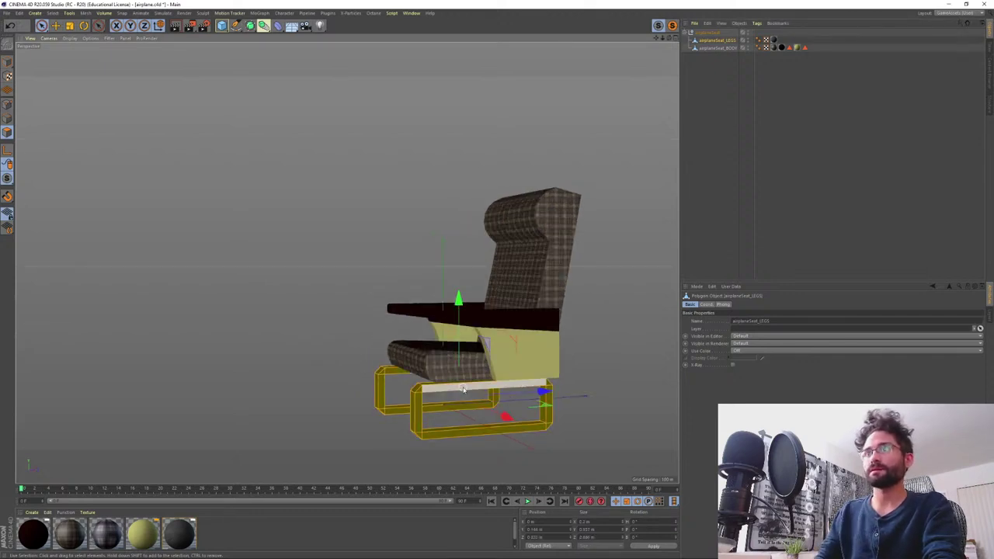
key(t)
mouse_move(547, 393)
mouse_down()
mouse_move(529, 394)
mouse_move(560, 389)
mouse_up()
key(space)
mouse_move(560, 389)
alt+mouse_down()
mouse_move(495, 395)
mouse_move(571, 405)
alt+mouse_up()
alt+middle_drag(444, 367, 512, 421)
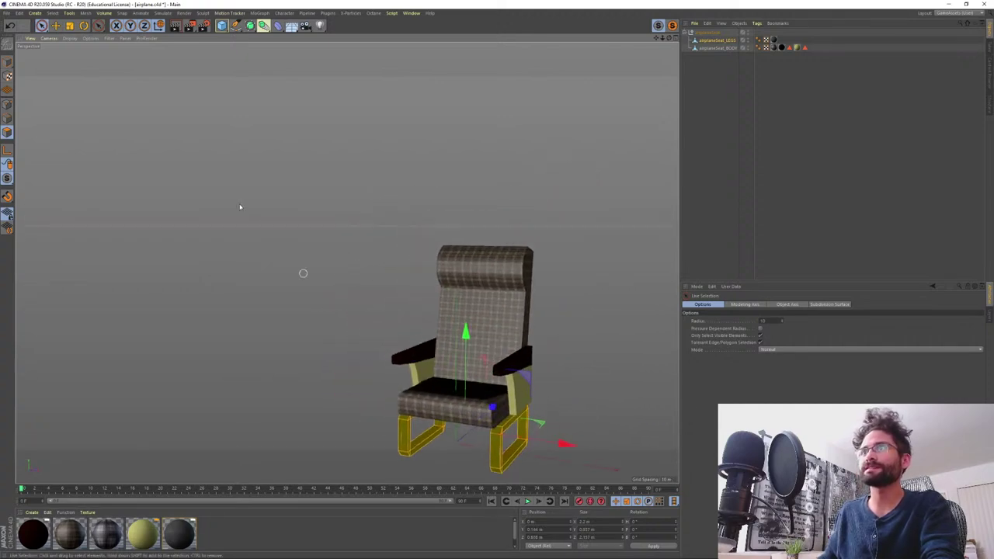
click(6, 62)
alt+drag(376, 337, 328, 333)
click(706, 256)
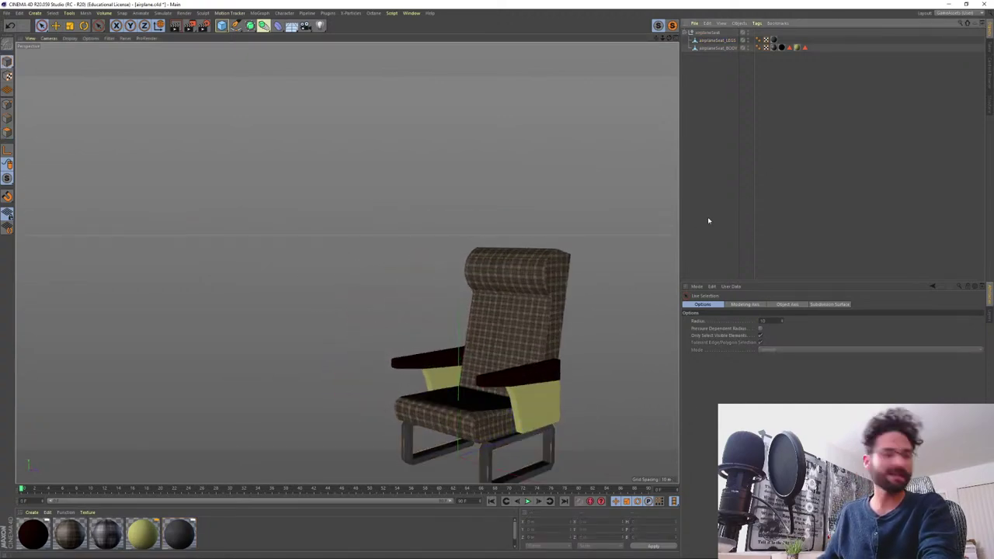
- Inspect the reshaped seat up close and from the side, checking the cushion, armrests and legs
alt+drag(511, 351, 451, 355)
alt+right_drag(435, 340, 473, 244)
alt+middle_drag(464, 342, 443, 233)
alt+right_drag(424, 341, 454, 295)
mouse_move(431, 365)
alt+mouse_down()
mouse_move(432, 349)
mouse_move(473, 349)
mouse_move(462, 366)
mouse_move(430, 363)
mouse_move(450, 355)
mouse_move(440, 371)
alt+mouse_up()
alt+right_drag(479, 315, 469, 337)
alt+middle_drag(450, 208, 453, 293)
alt+right_drag(452, 293, 439, 319)
alt+middle_drag(452, 299, 454, 379)
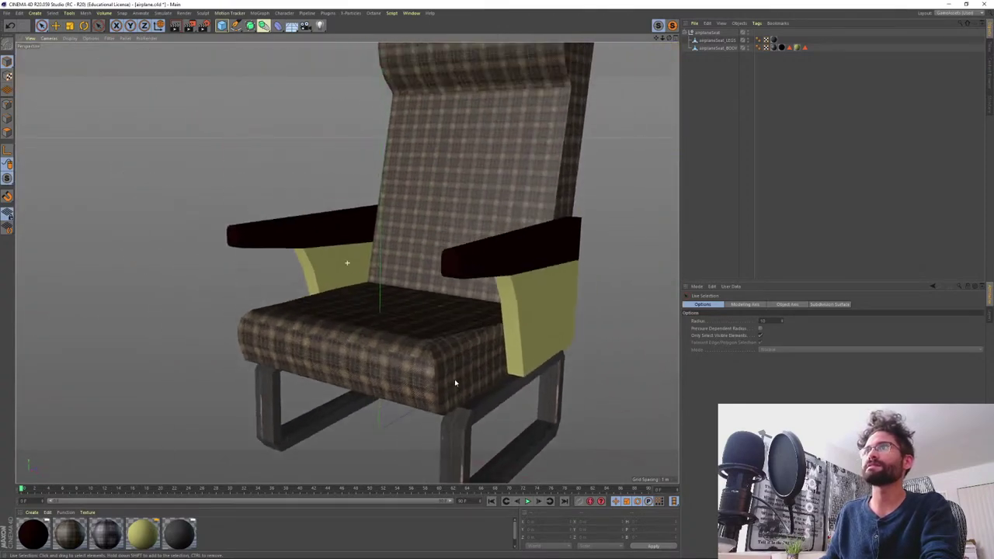
alt+drag(454, 379, 421, 393)
alt+right_drag(425, 317, 421, 378)
alt+middle_drag(411, 299, 419, 359)
alt+drag(420, 360, 371, 351)
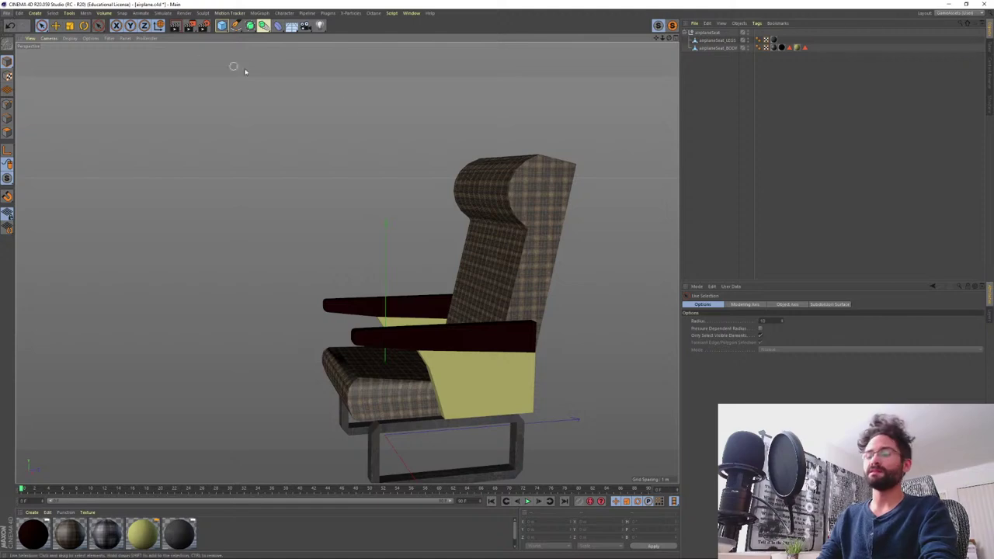
- Switch to File Explorer and look through the Player animations folder and the spy game animations folder for a character FBX file
key(alt+Tab)
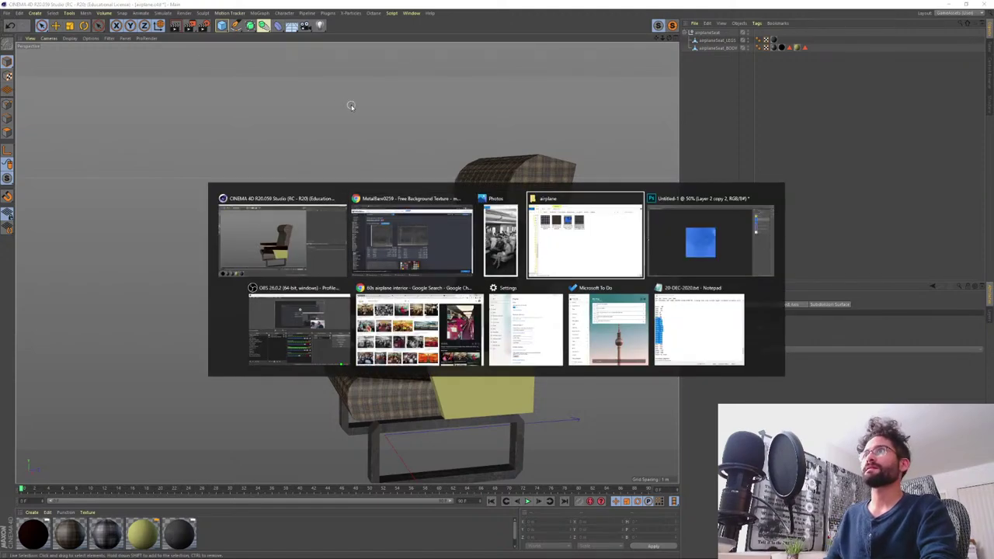
right_click(508, 239)
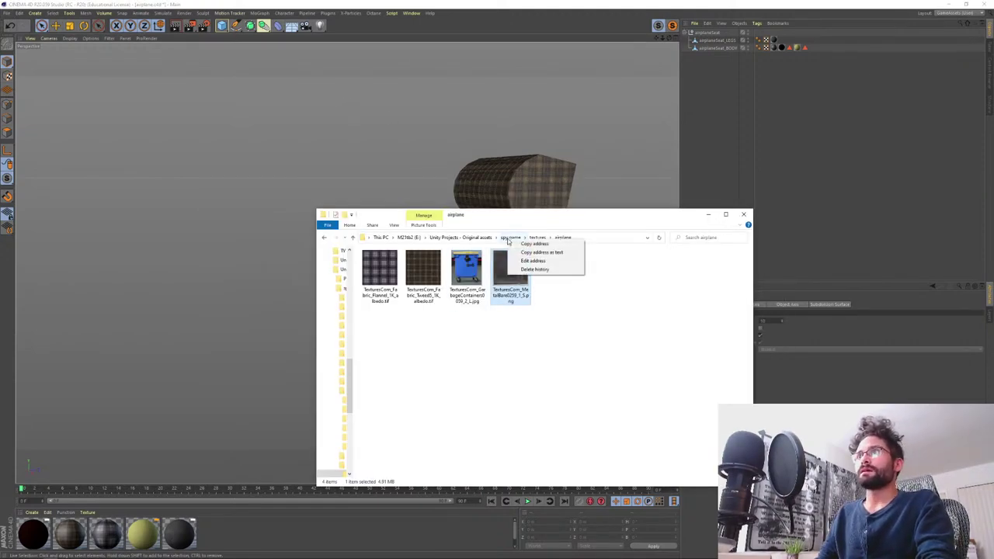
click(538, 333)
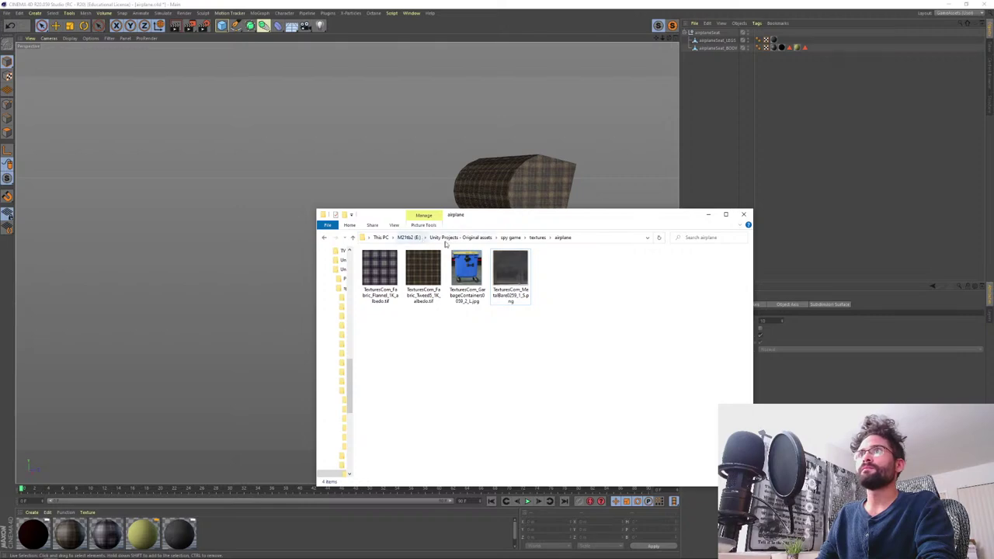
click(462, 239)
double_click(381, 268)
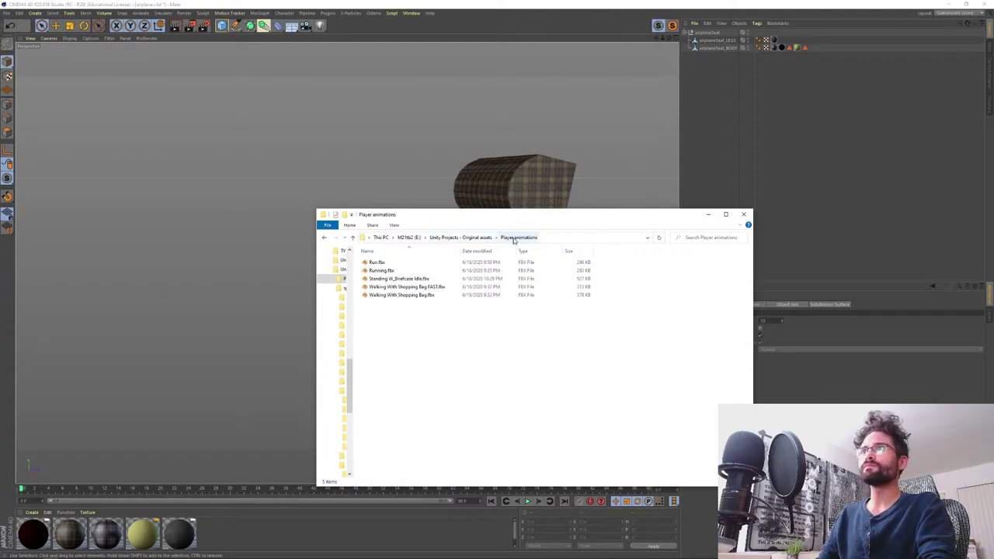
click(457, 239)
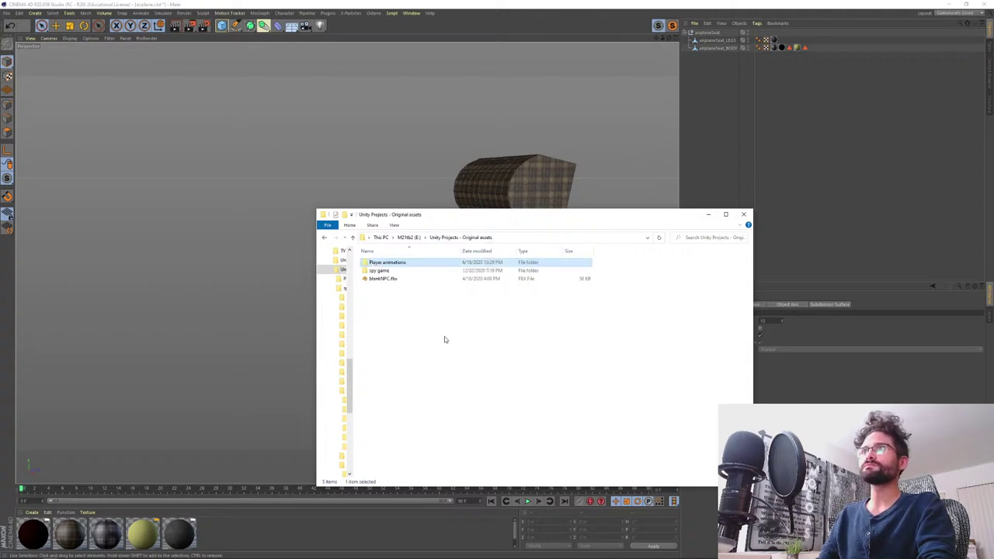
double_click(379, 271)
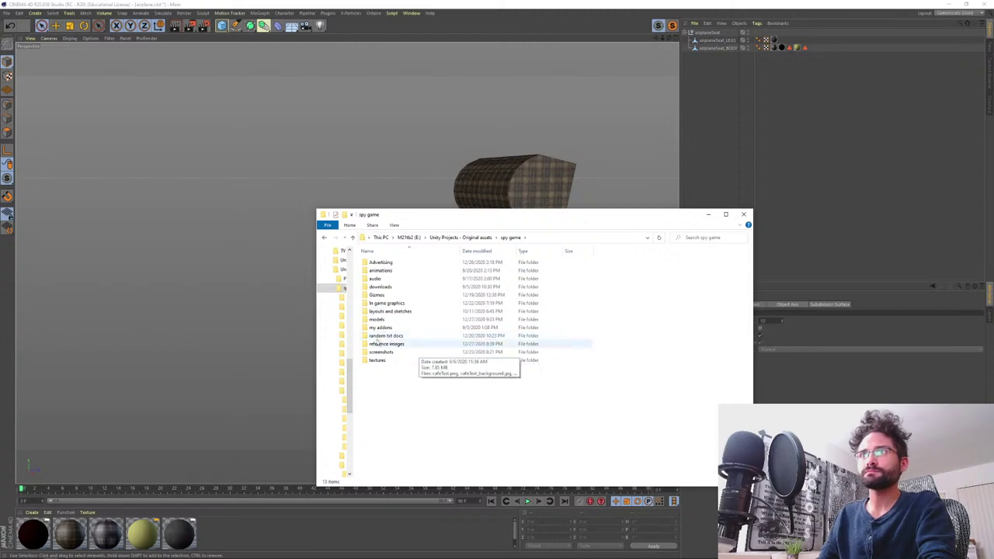
click(391, 271)
double_click(392, 271)
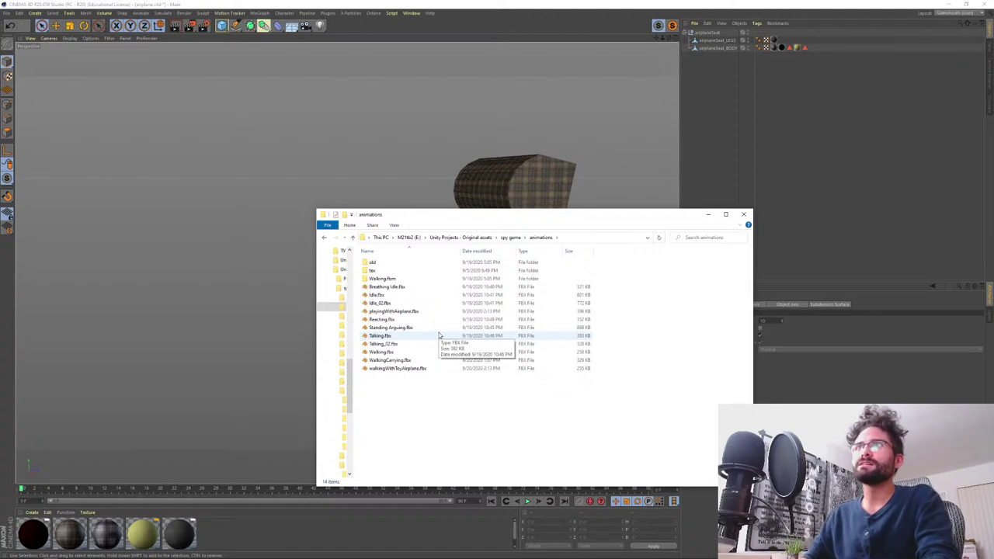
double_click(401, 262)
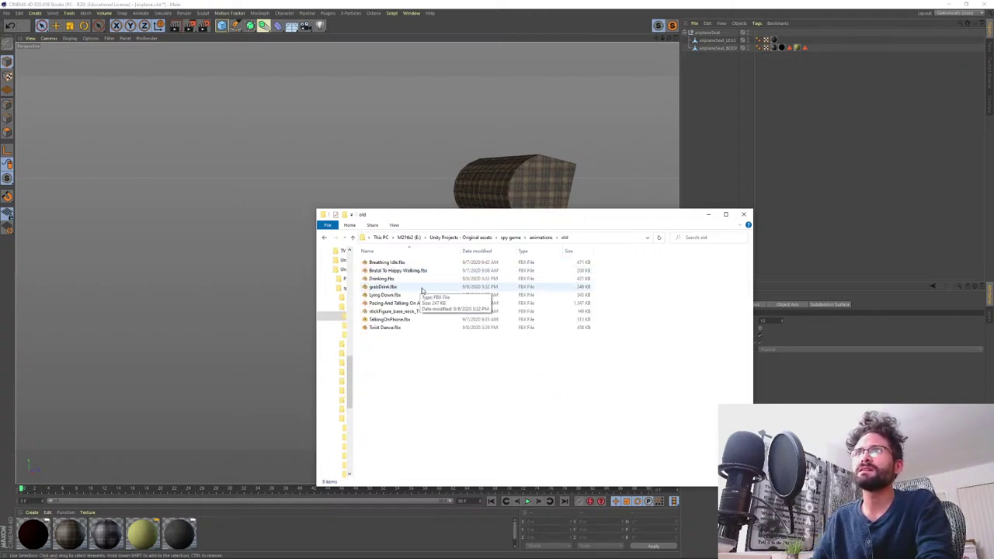
key(alt+Left)
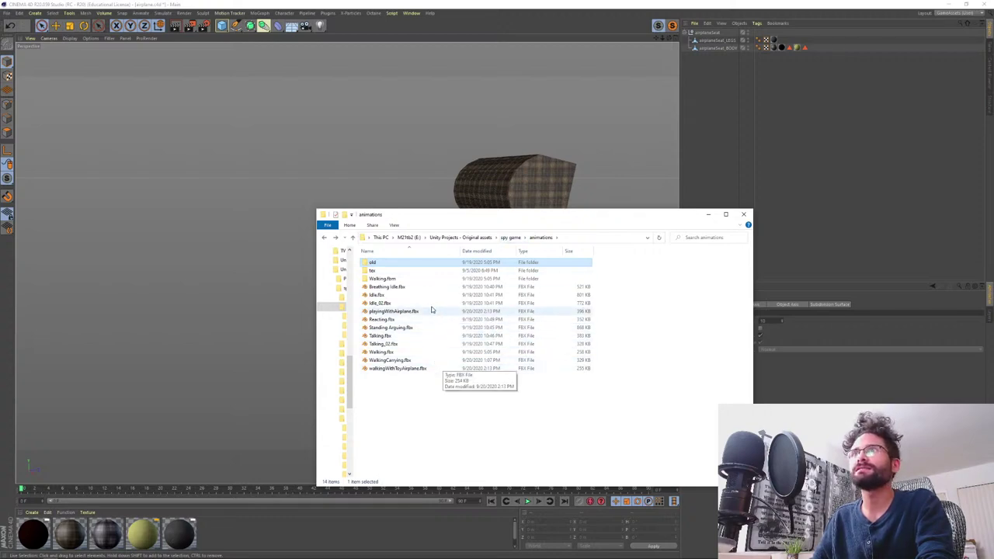
- Open Idle.fbx from the spy game animations folder in Cinema 4D with the offered FBX import settings
drag(390, 292, 393, 319)
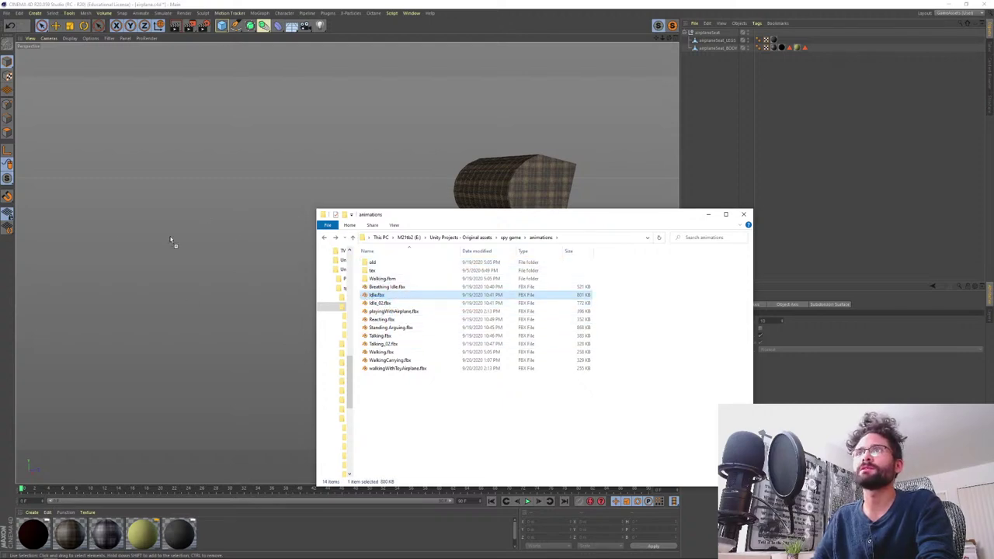
drag(171, 241, 166, 252)
click(166, 318)
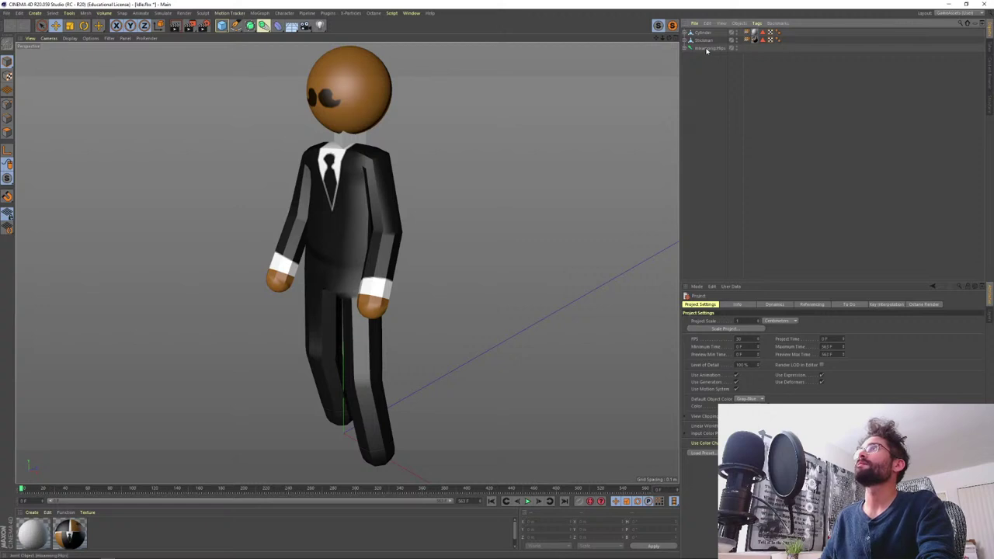
- Expand the character's mixamorig:Hips joint hierarchy down through the right upper leg and select the mixamorig:RightLeg joint
click(706, 49)
click(705, 40)
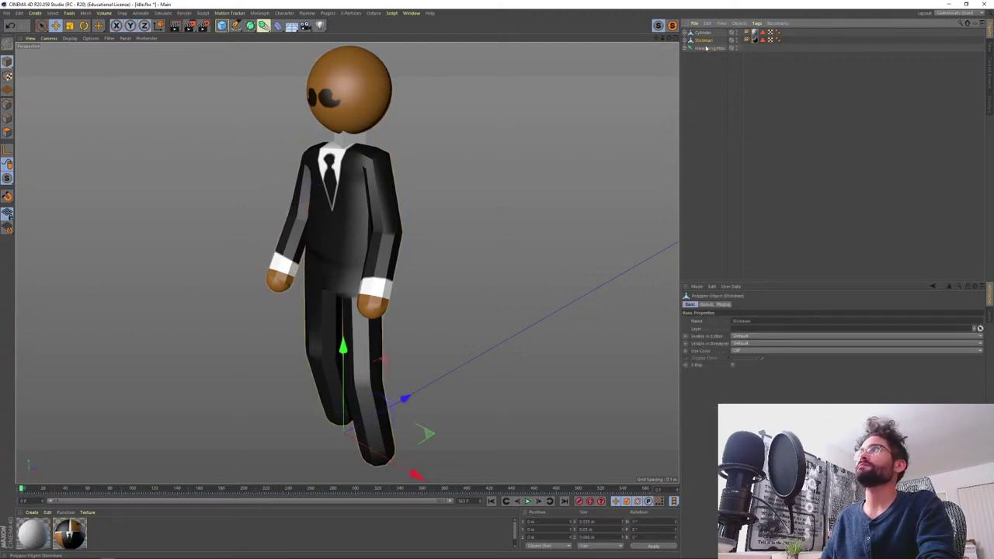
click(701, 75)
click(685, 48)
click(705, 49)
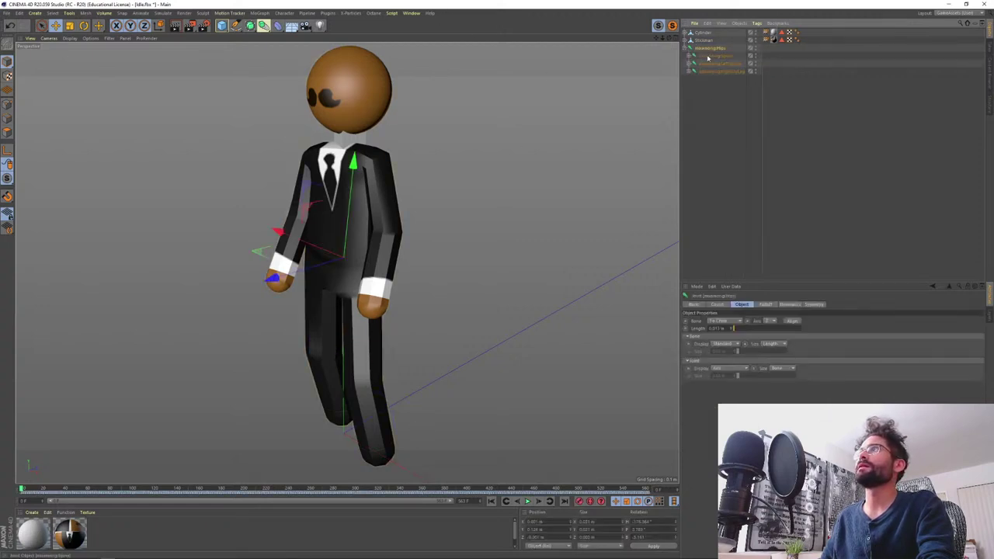
click(688, 72)
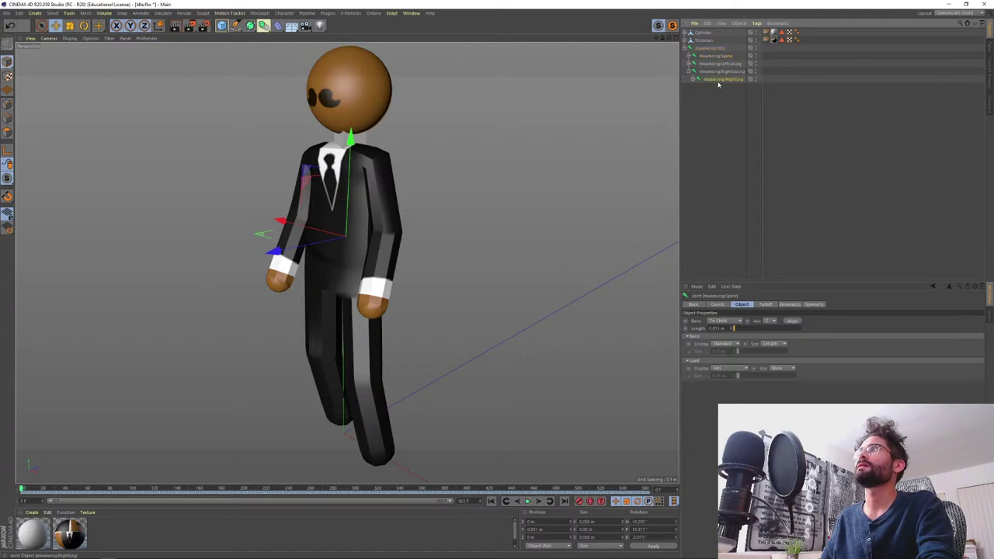
click(719, 80)
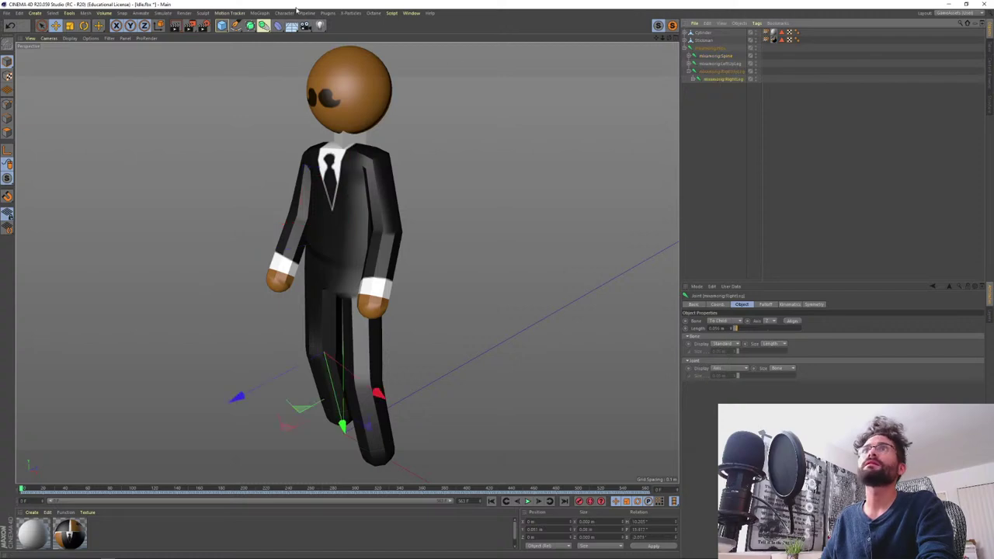
click(949, 14)
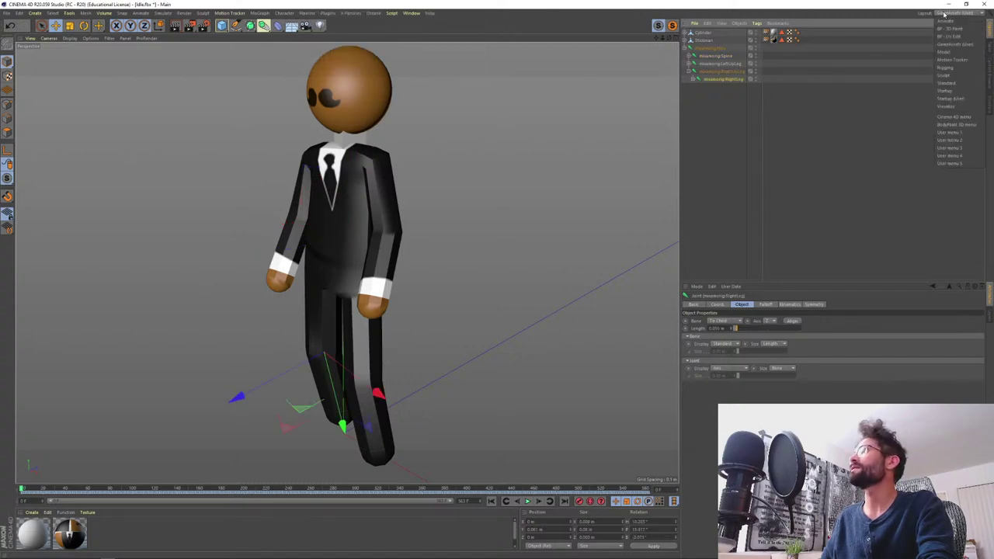
click(960, 75)
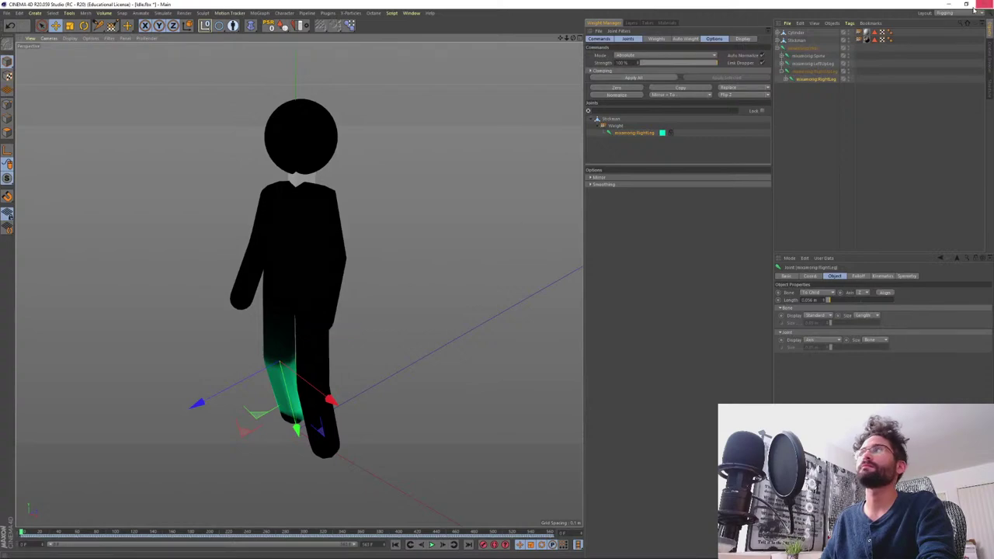
click(962, 13)
click(960, 41)
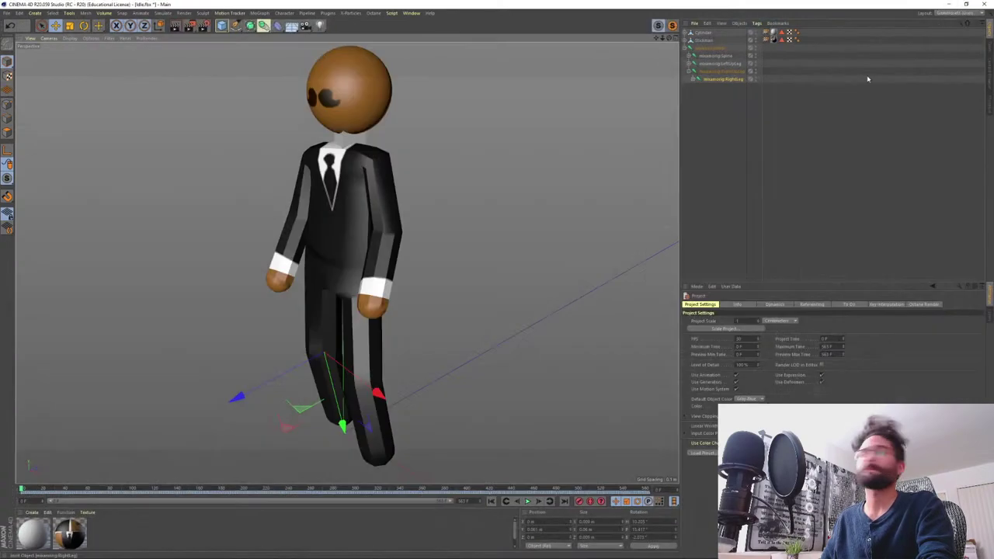
- Expand the right leg joint chain down through the foot and toe base, and select the mixamorig:RightToe_End joint
alt+drag(500, 228, 337, 251)
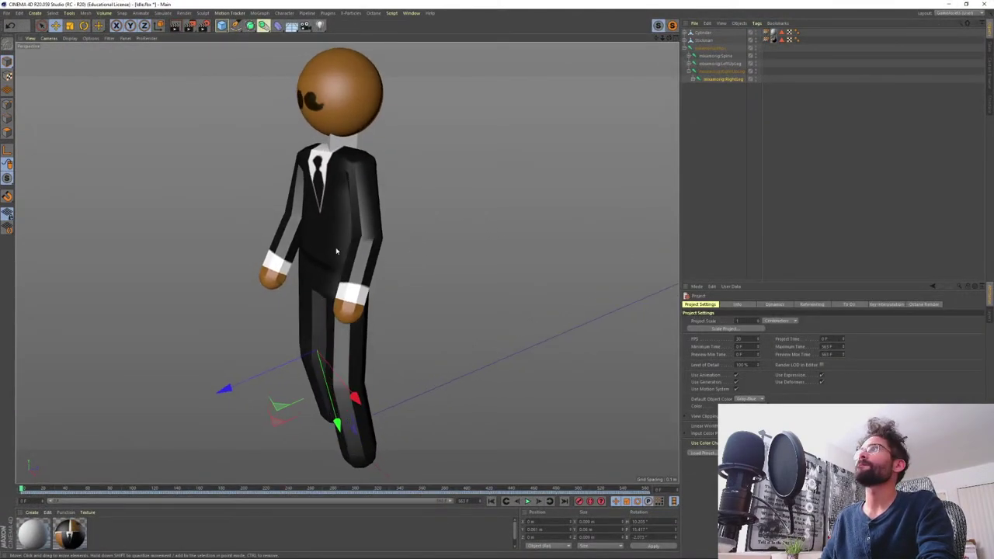
alt+middle_drag(337, 251, 455, 234)
click(693, 79)
click(697, 87)
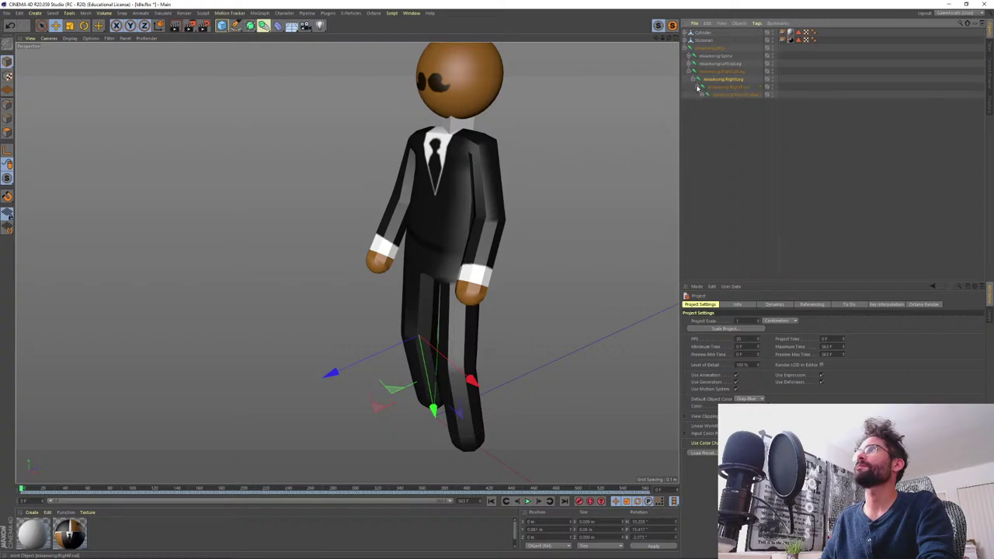
click(702, 95)
click(738, 103)
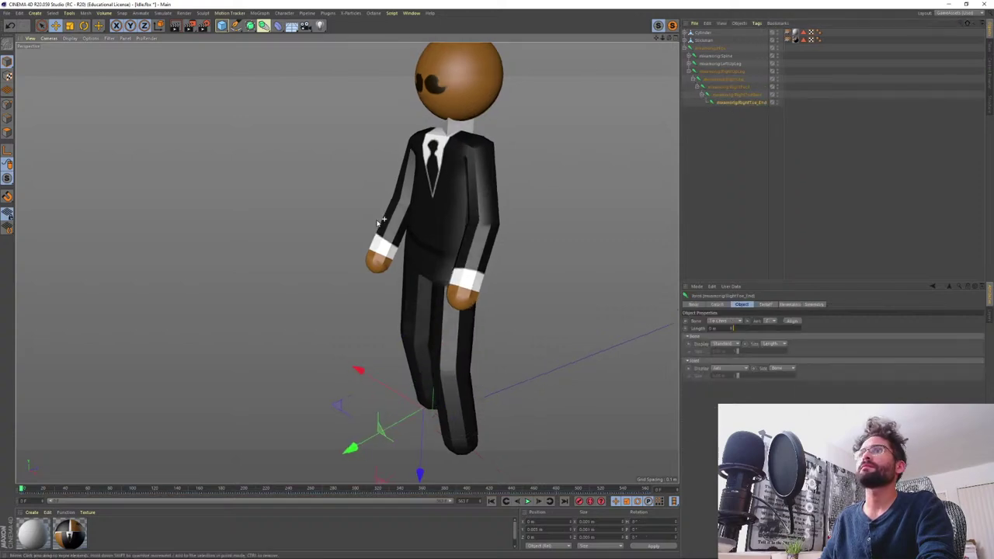
- Rotate the mixamorig:RightUpLeg joint to raise the right leg forward toward a sitting pose, and select the mixamorig:RightLeg joint
click(83, 26)
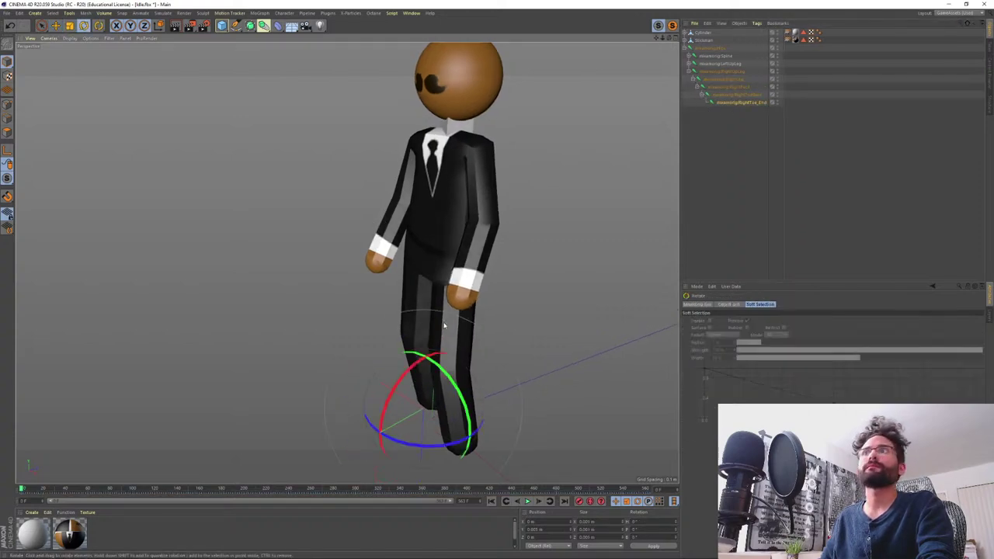
alt+drag(444, 326, 421, 334)
alt+middle_drag(422, 333, 419, 304)
alt+right_drag(419, 303, 448, 303)
alt+drag(448, 303, 451, 311)
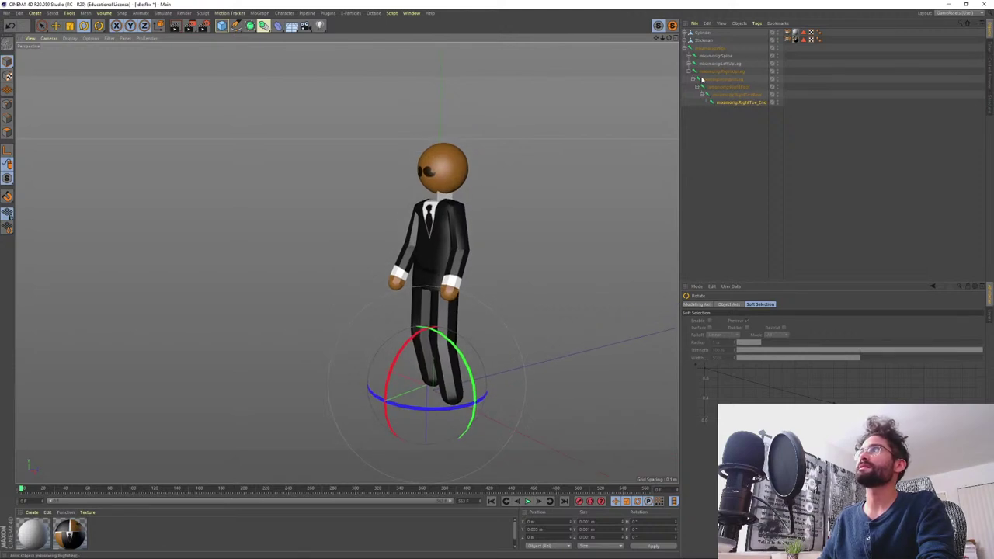
click(714, 71)
drag(379, 243, 466, 125)
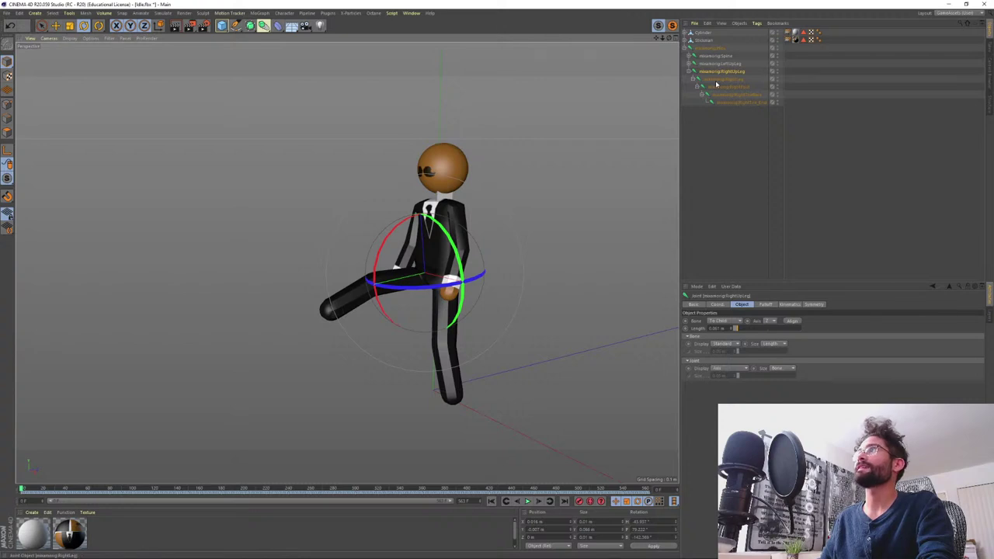
click(717, 81)
- Expand the left leg joint chain from mixamorig:LeftUpLeg down to mixamorig:LeftToe_End
click(690, 64)
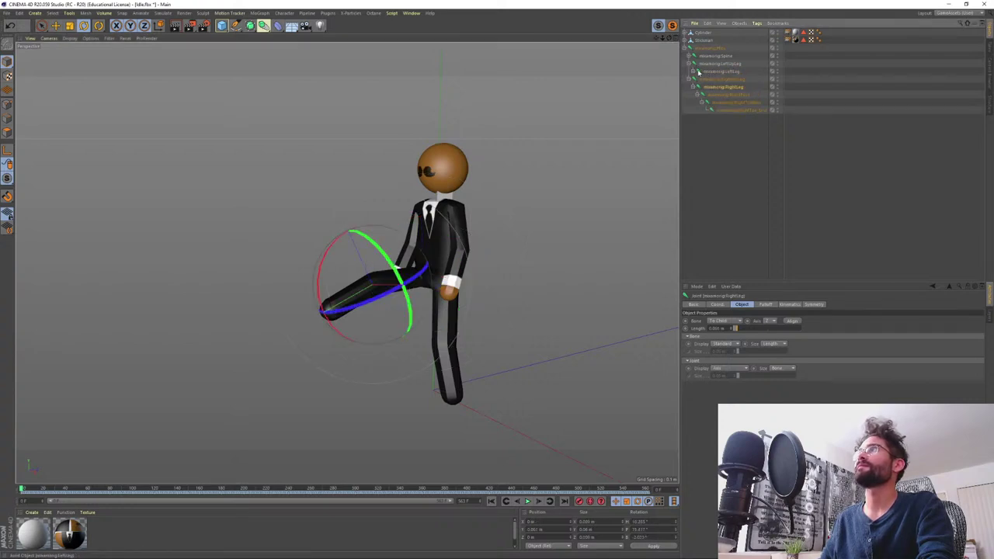
click(694, 71)
click(699, 79)
click(703, 87)
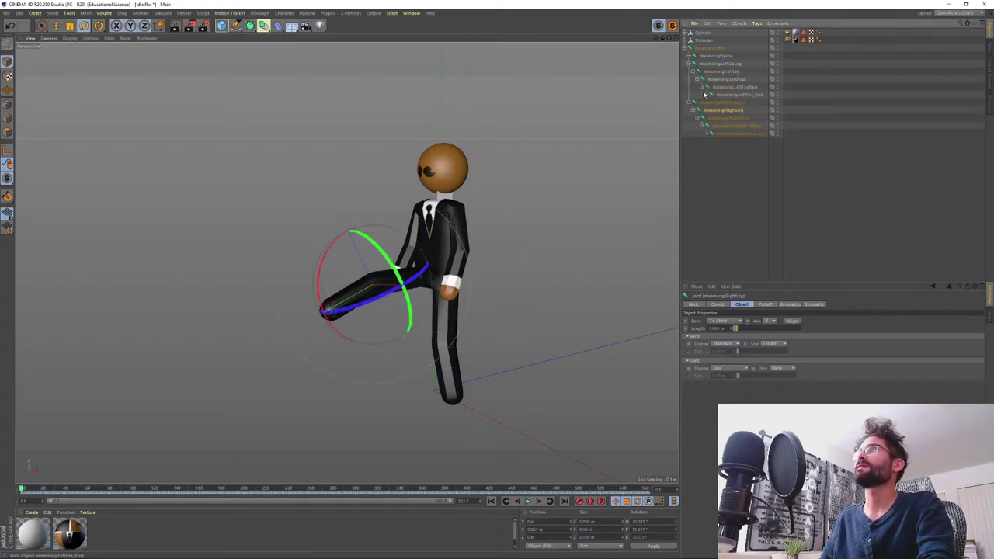
- Try rotating the mixamorig:LeftLeg joint, undo the leg rotations, and clear the joint selection
click(715, 72)
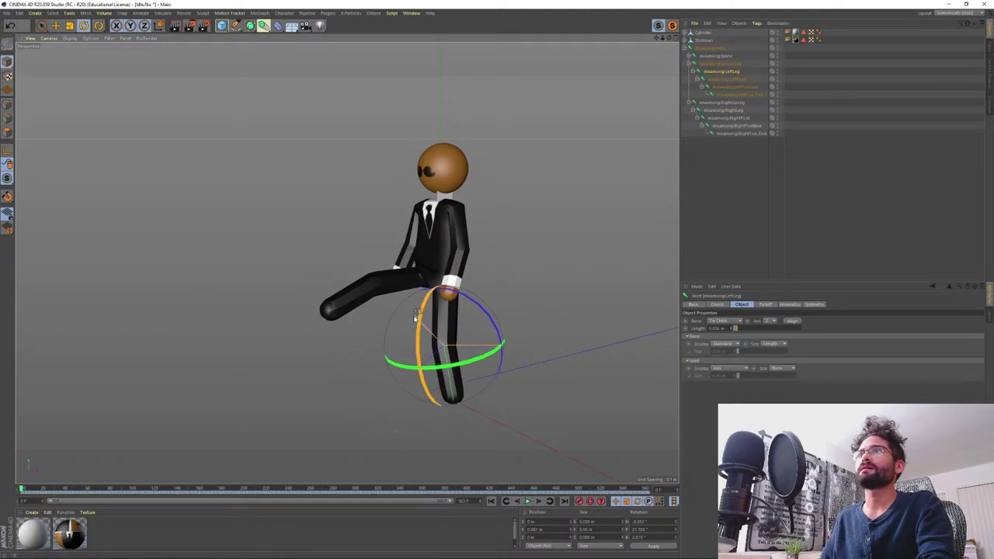
drag(432, 294, 421, 267)
key(ctrl+z)
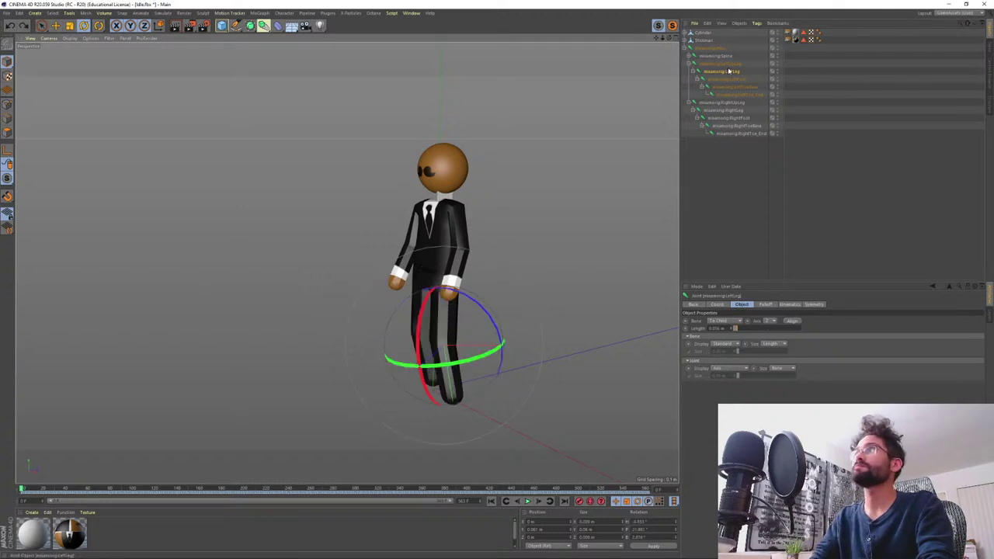
click(716, 65)
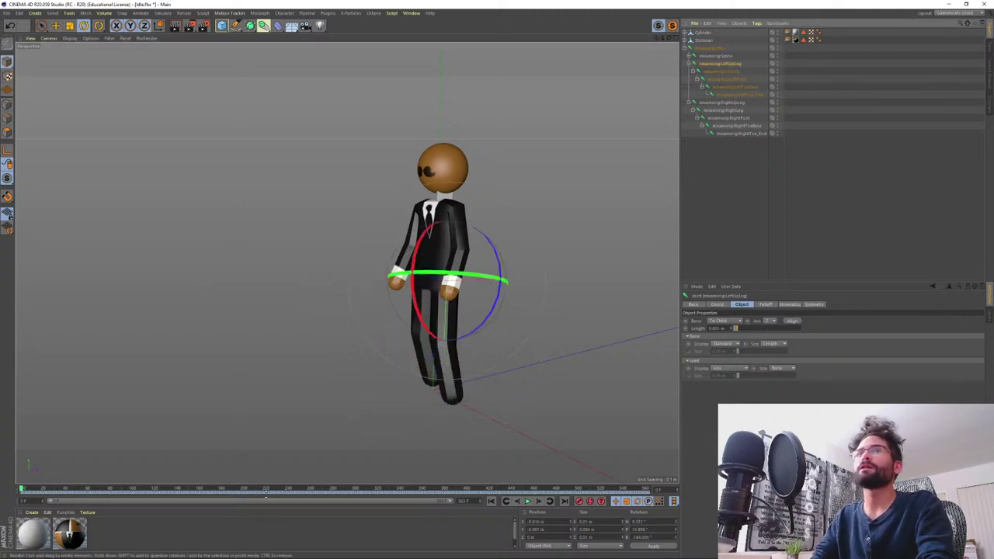
click(703, 69)
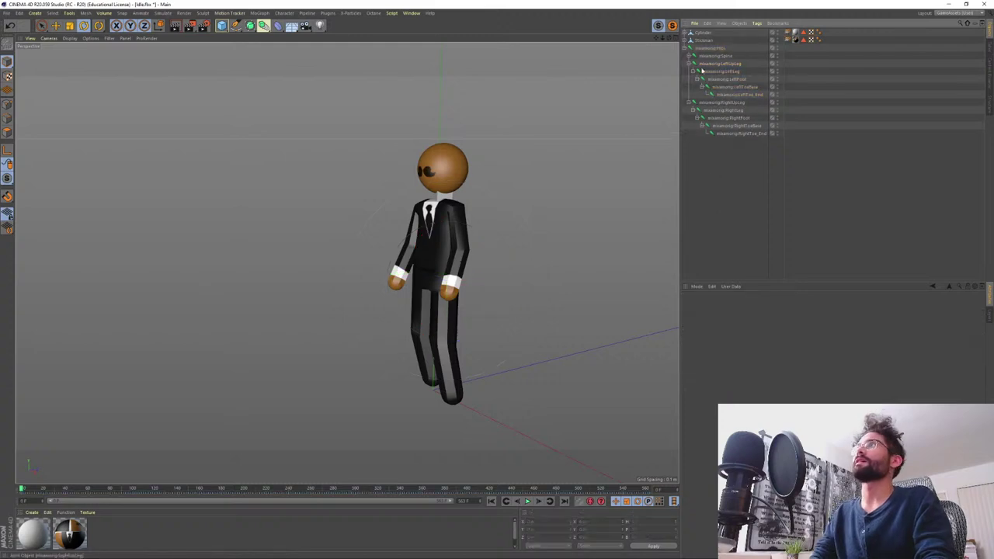
- Copy both character meshes and the mixamorig:Hips hierarchy into a new project and frame the character in the view
click(709, 48)
shift+click(703, 33)
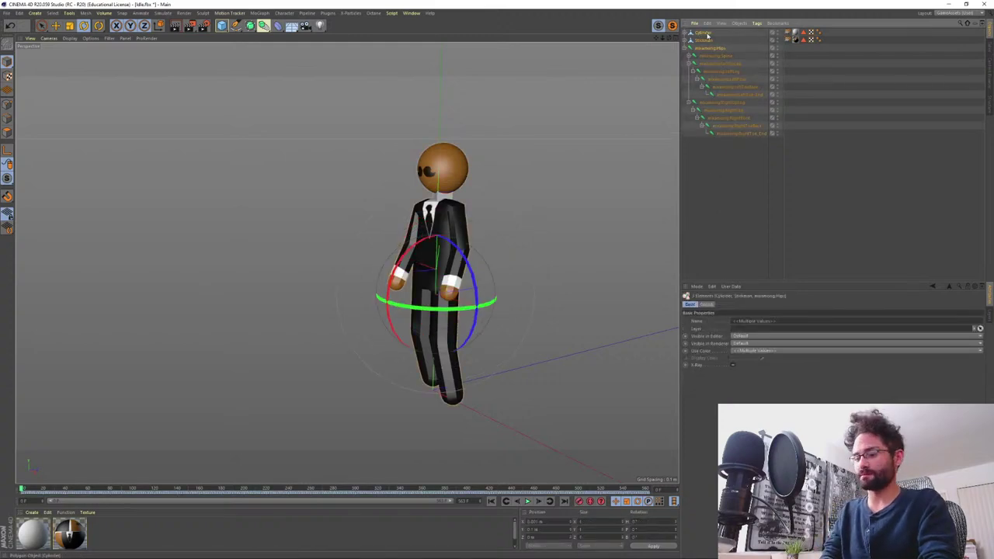
key(ctrl+n)
key(ctrl+v)
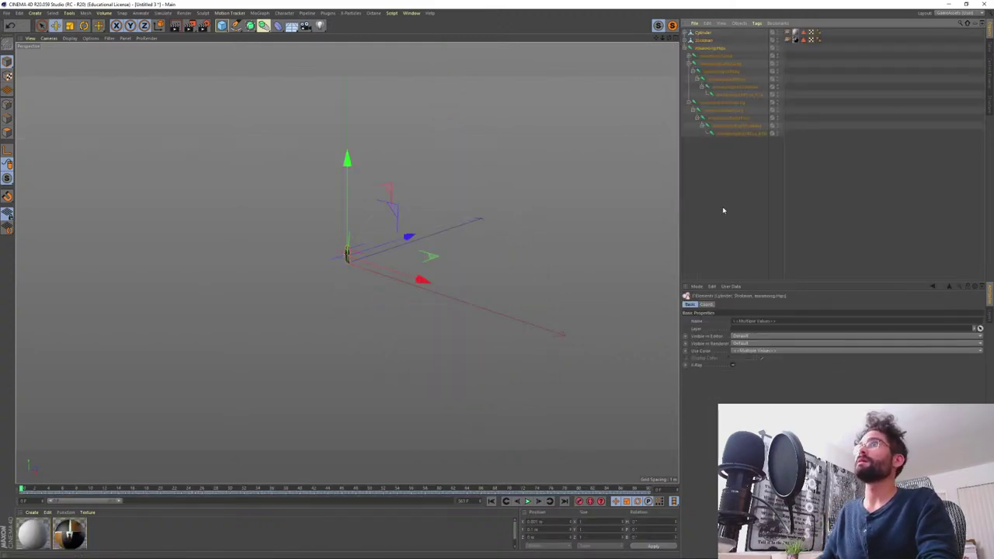
click(722, 211)
key(h)
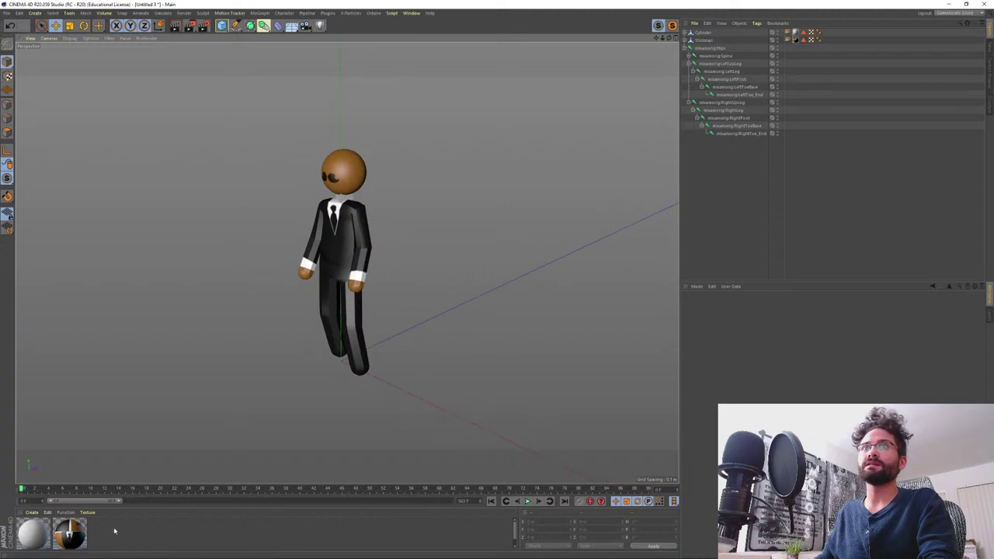
- Select the mixamorig:Hips joint and switch to the Animate layout to show its keyframes
click(702, 48)
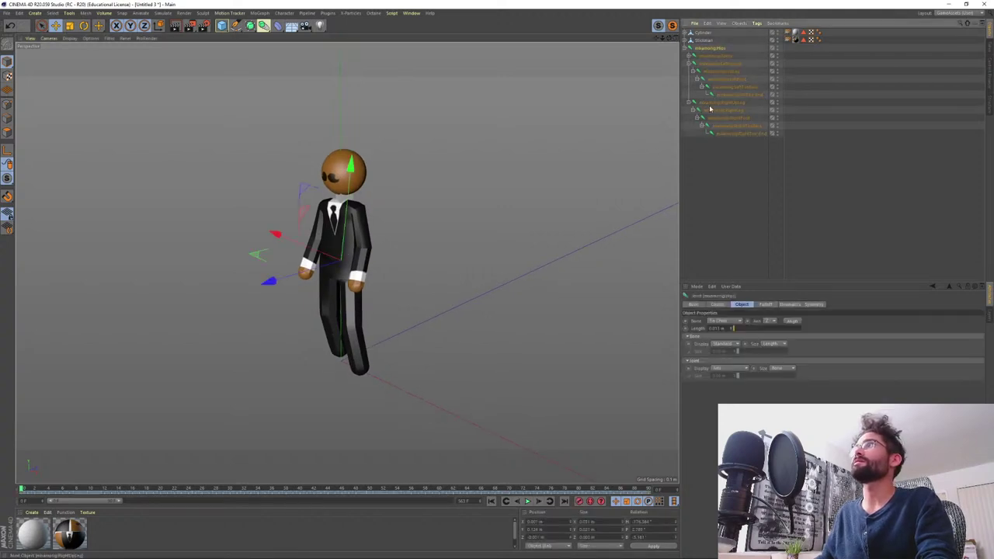
click(957, 13)
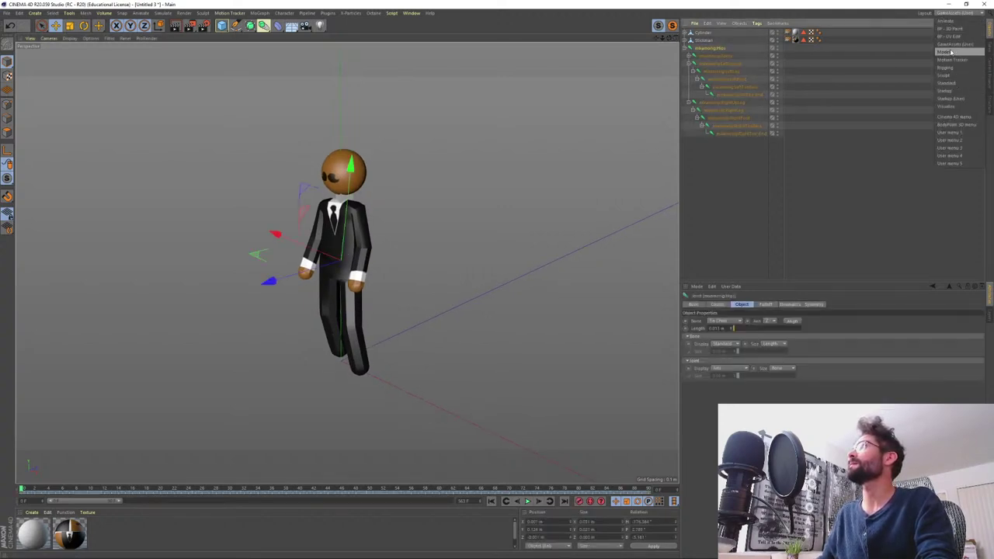
click(946, 21)
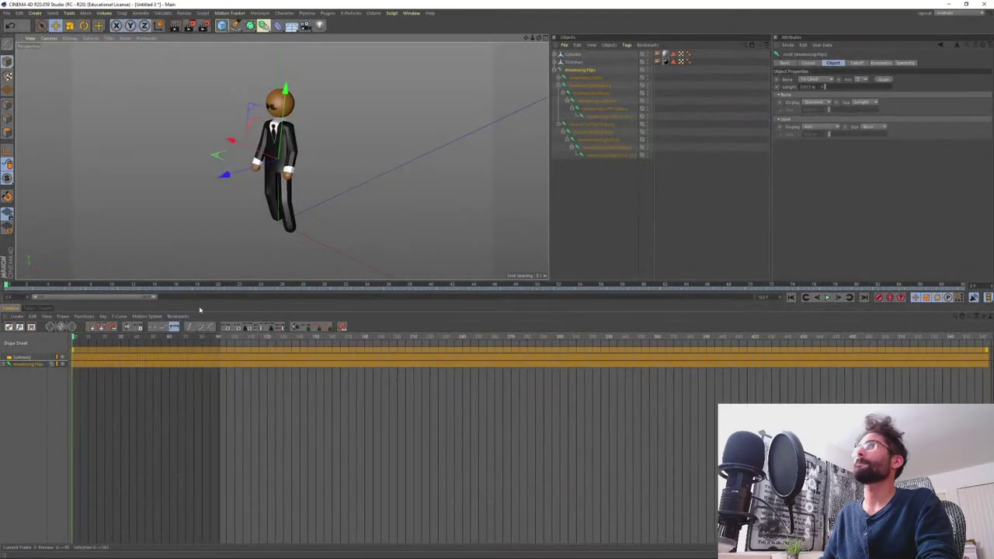
- Delete all of the mixamorig:Hips animation keyframes from the Dope Sheet
click(112, 395)
key(ctrl+a)
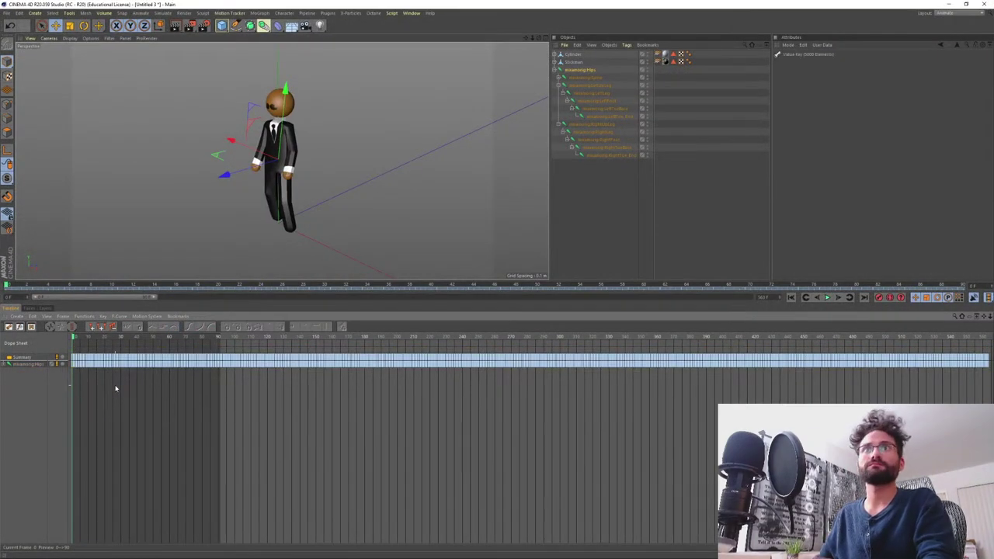
click(29, 366)
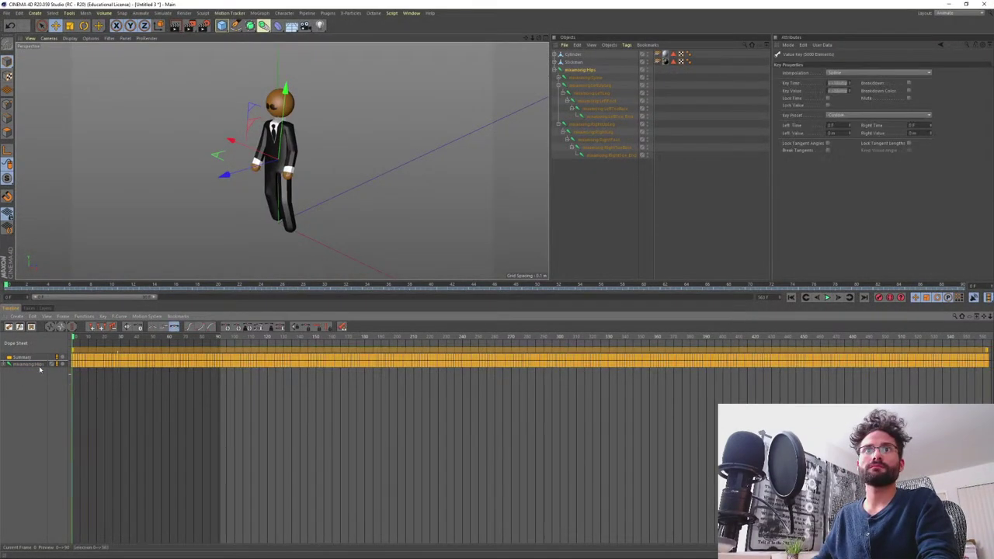
drag(71, 349, 116, 382)
key(Delete)
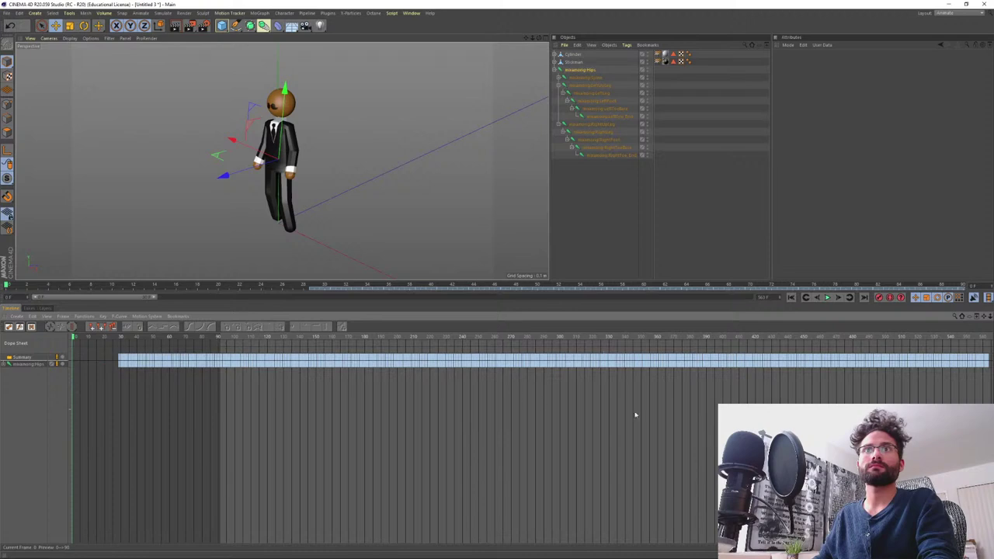
drag(107, 356, 992, 376)
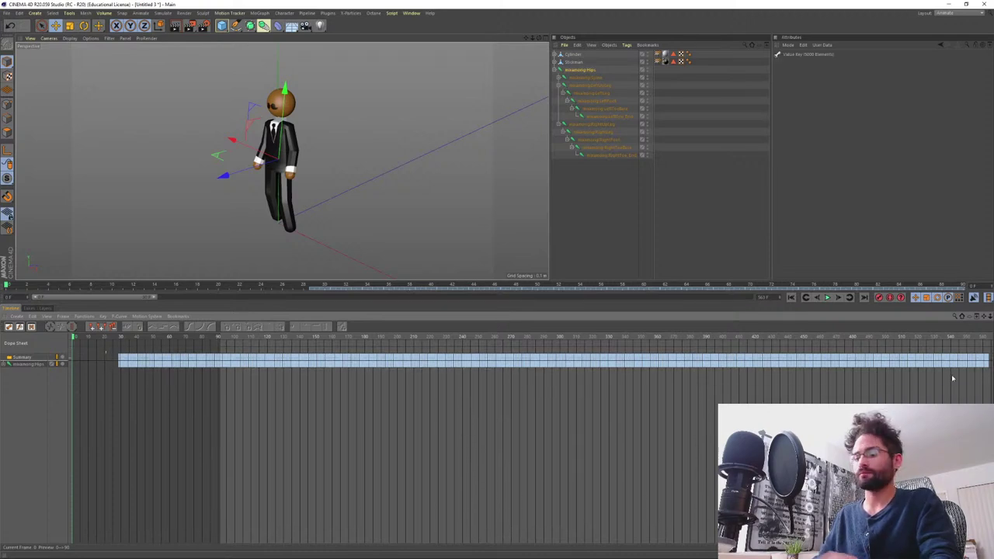
key(Delete)
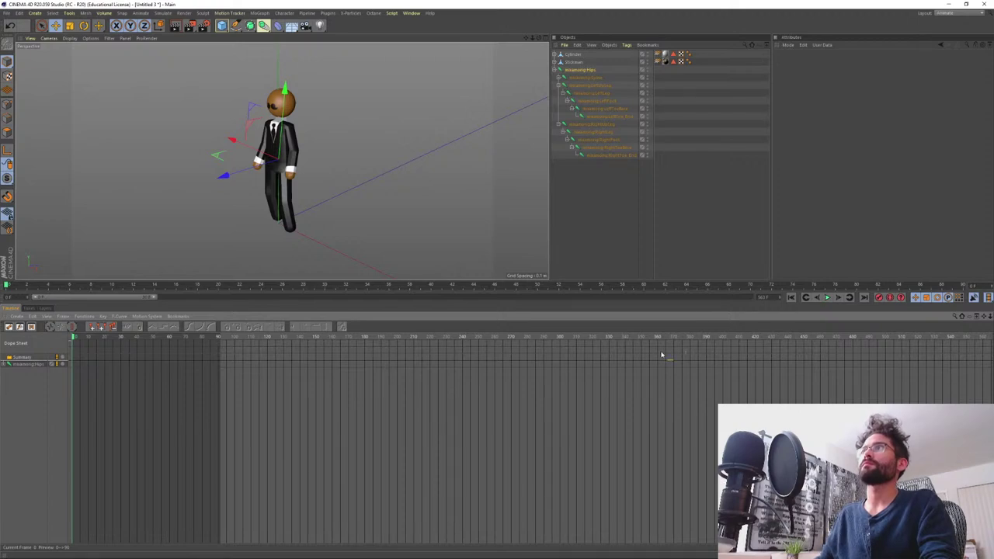
- Check the left toe, right leg and spine joints one by one to see where each sits on the character
click(572, 109)
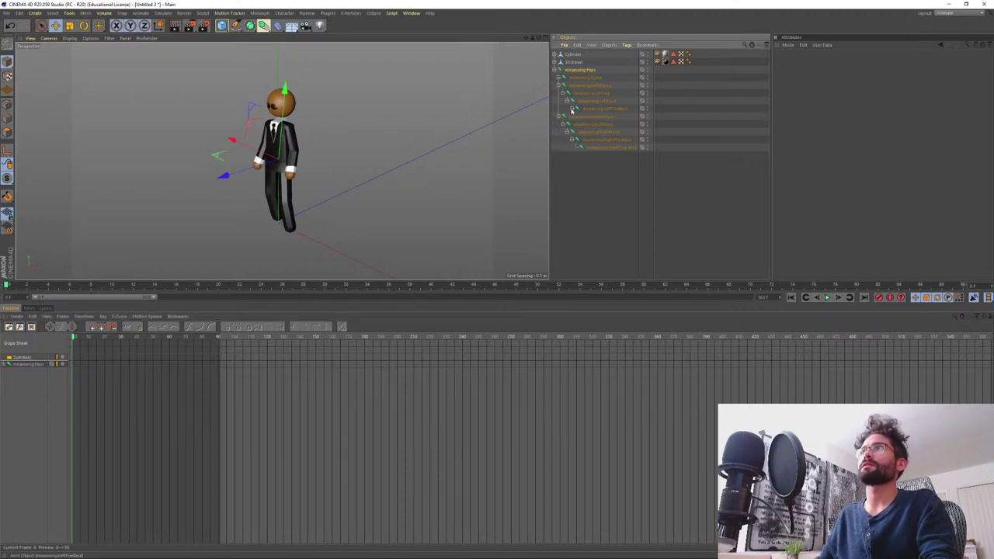
click(572, 111)
click(602, 116)
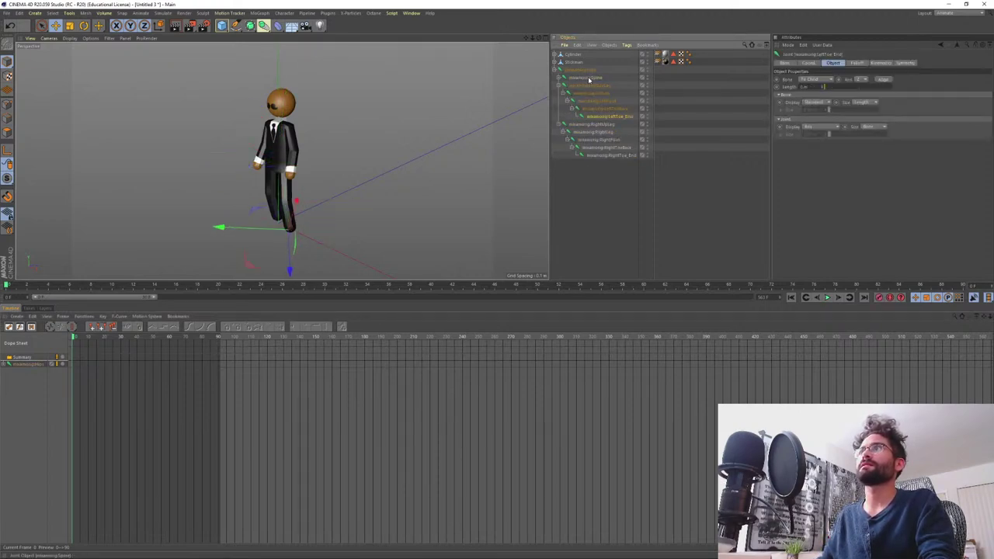
click(614, 148)
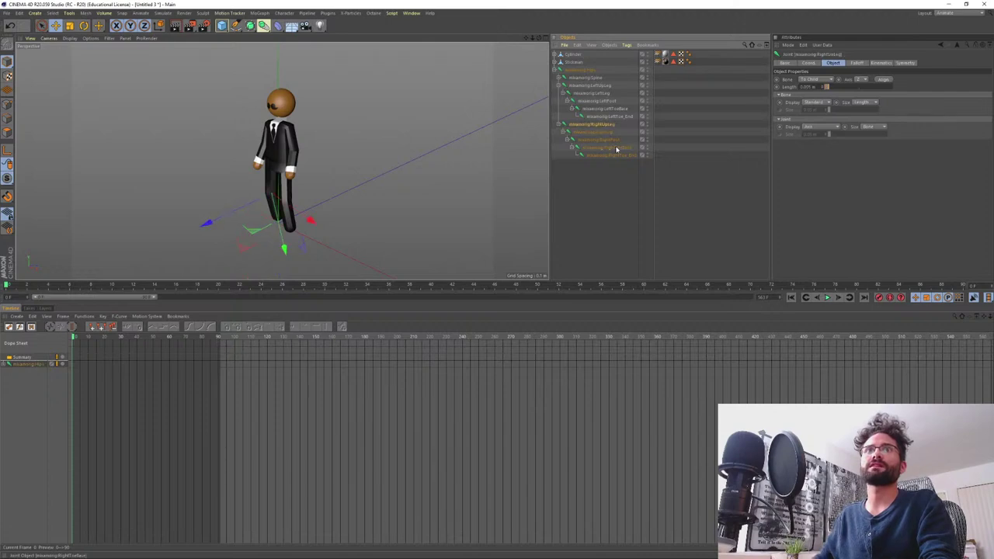
click(585, 83)
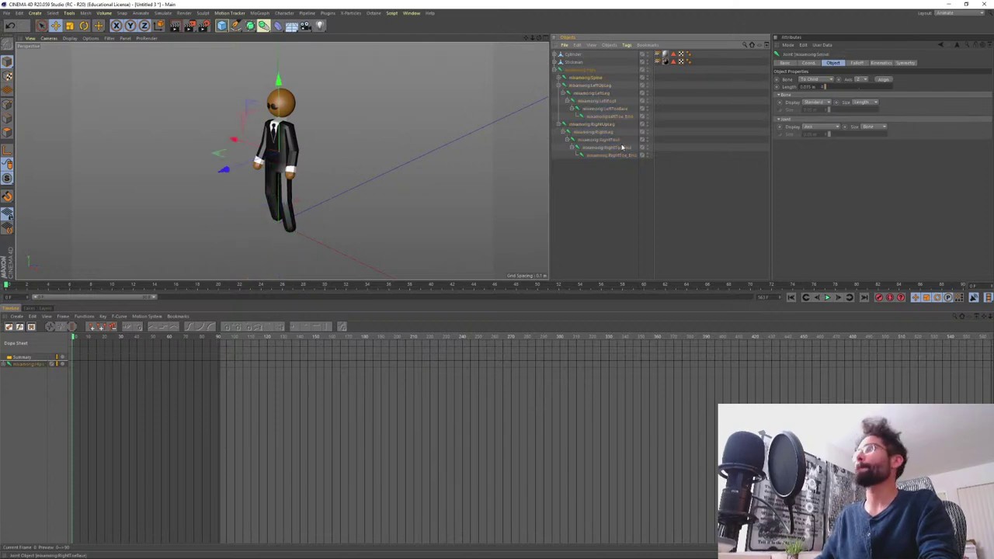
- Rotate the mixamorig:LeftUpLeg and mixamorig:RightUpLeg joints forward so both thighs extend roughly horizontally as in a sitting pose
click(590, 86)
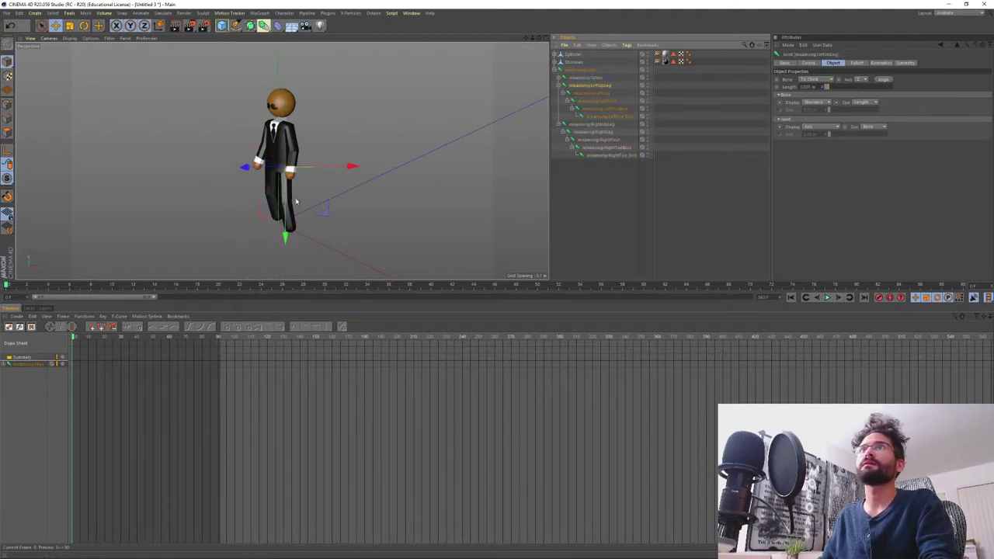
click(84, 25)
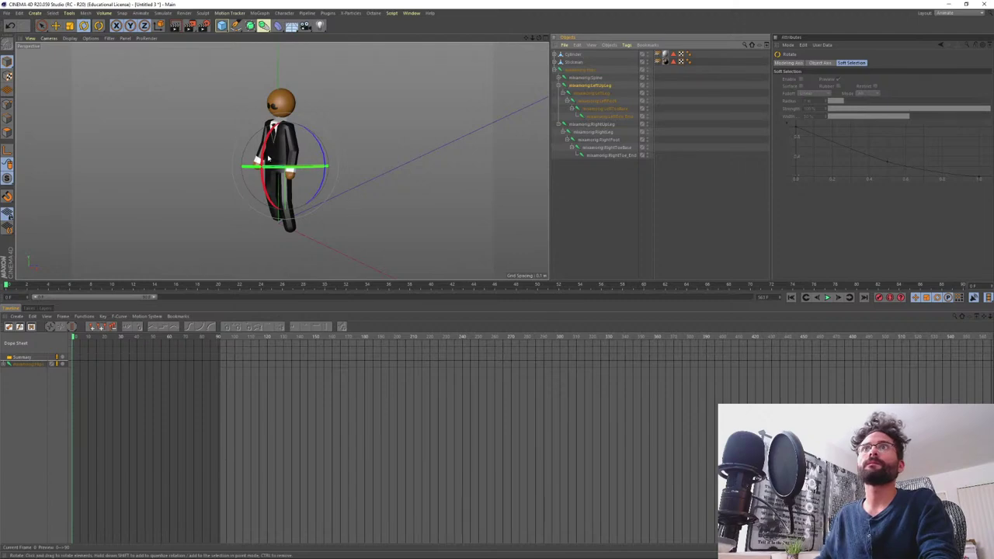
drag(263, 162, 399, 157)
click(593, 126)
drag(275, 143, 147, 128)
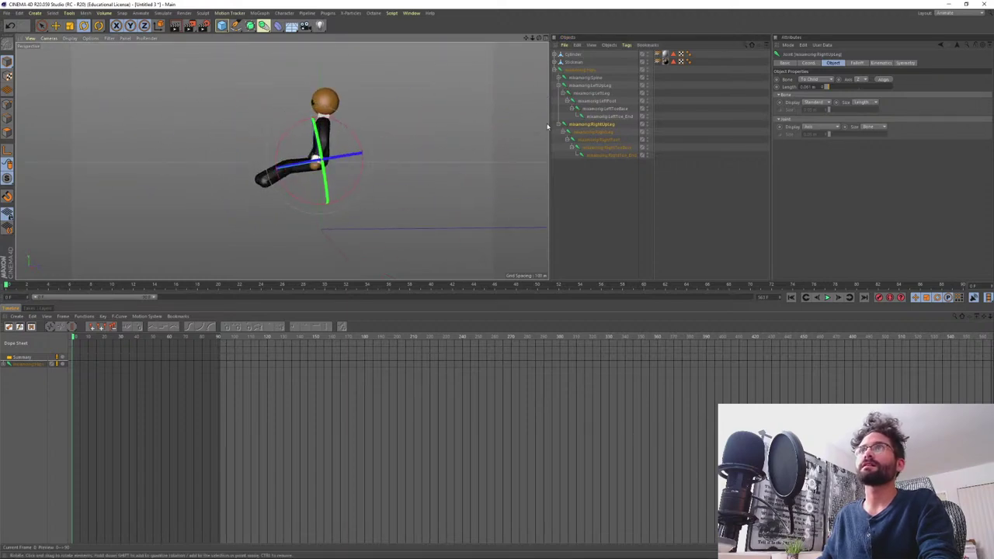
- Bend both knees by rotating the mixamorig:RightLeg and mixamorig:LeftLeg joints until the lower legs hang down
click(586, 135)
drag(254, 138, 226, 185)
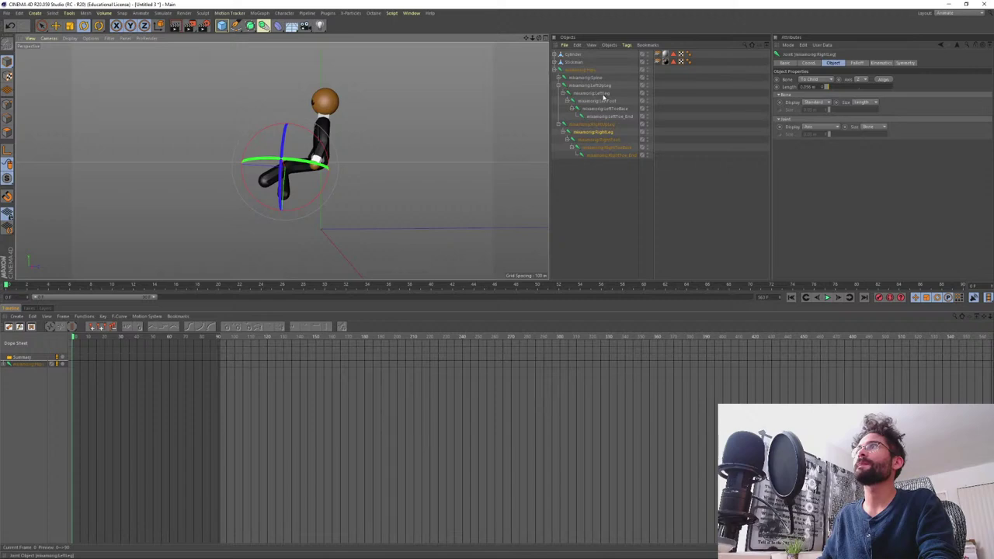
click(598, 94)
drag(249, 142, 498, 210)
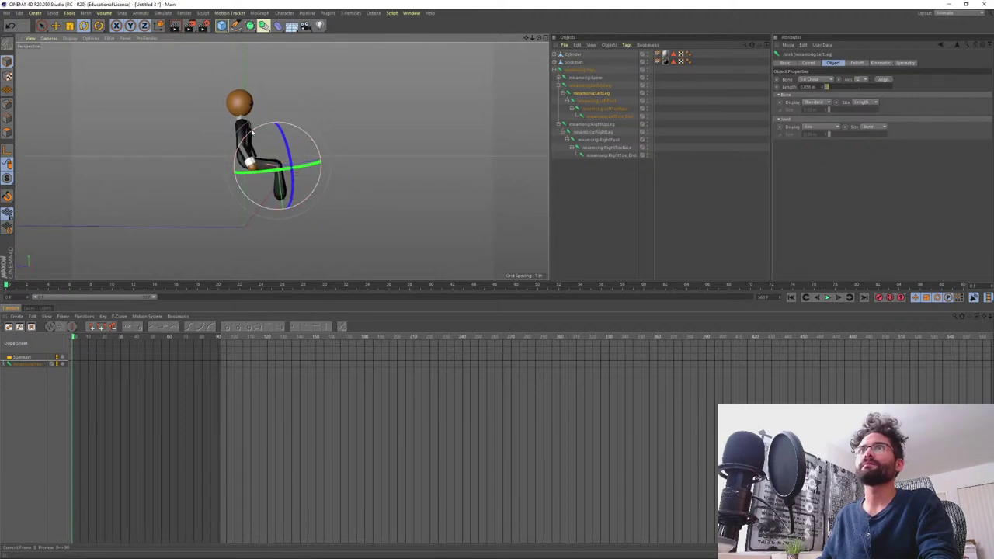
- Fine-tune the mixamorig:LeftLeg, RightLeg and RightUpLeg joint rotations so the lower legs hang side by side and the thighs align
drag(251, 133, 256, 126)
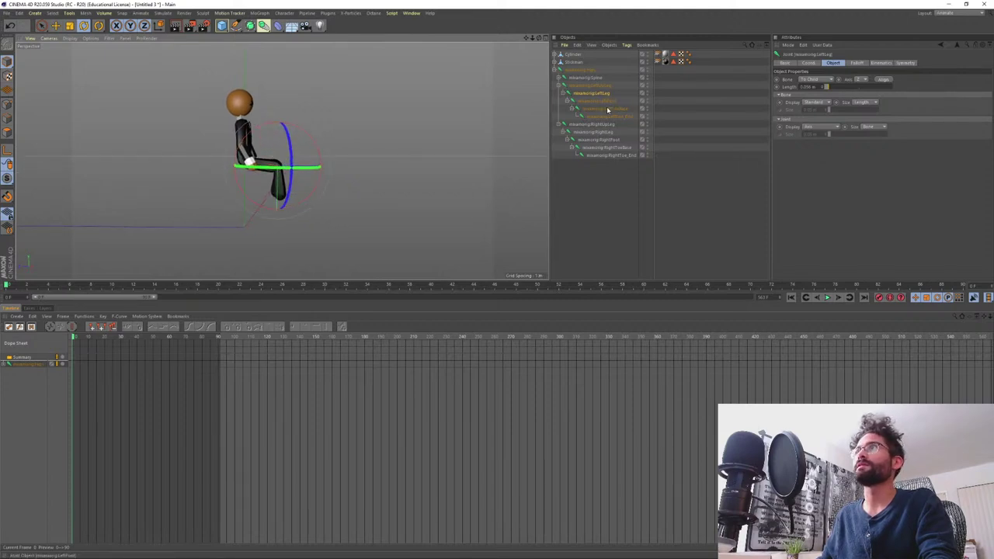
click(603, 133)
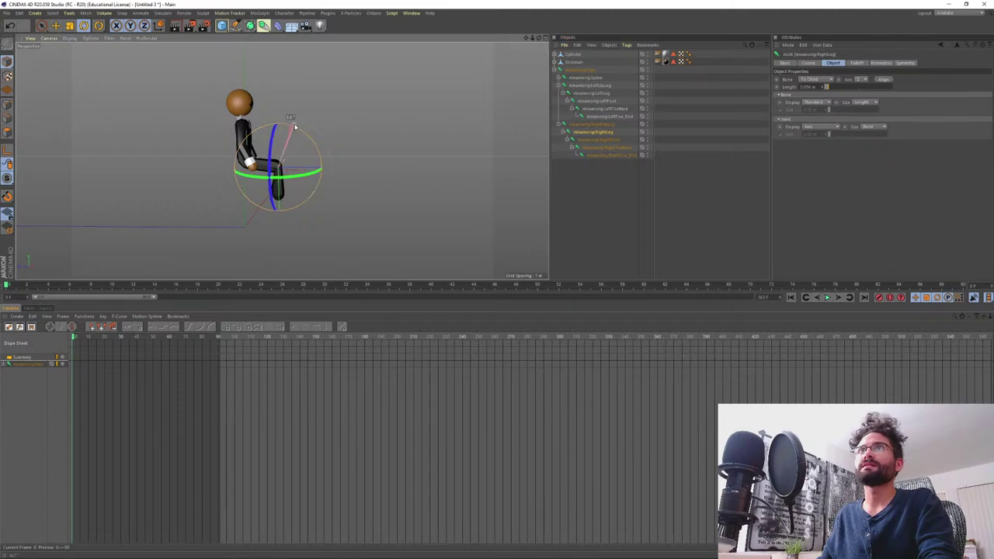
drag(289, 121, 297, 126)
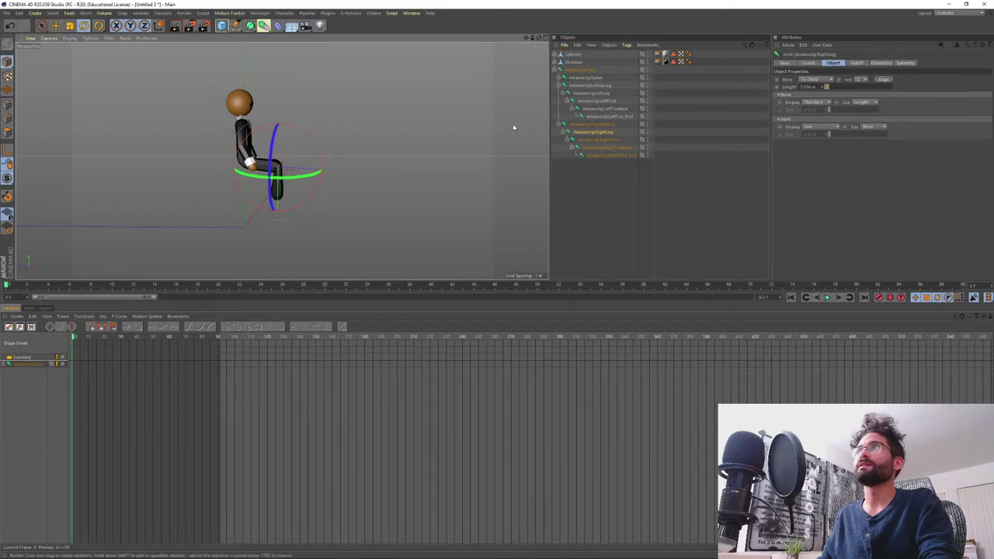
click(602, 125)
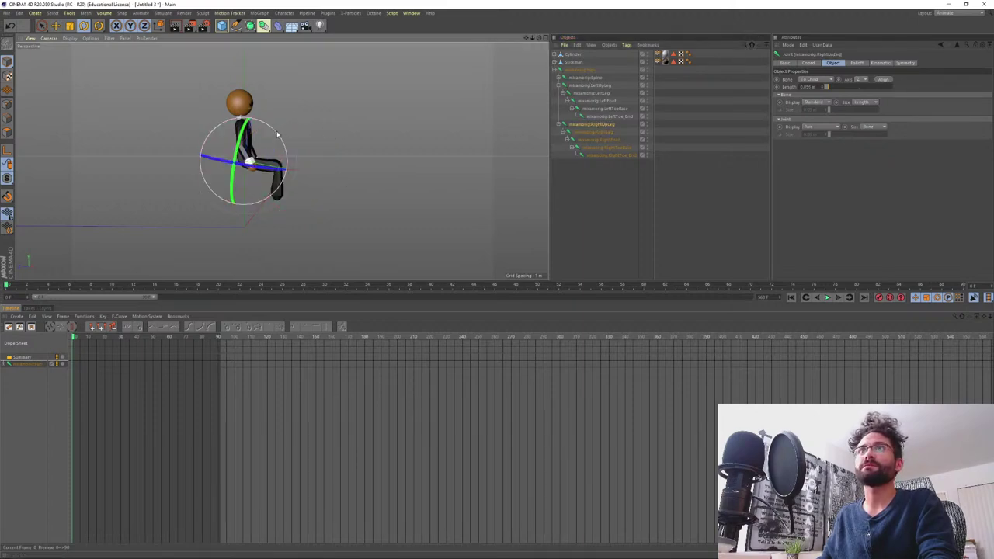
drag(278, 135, 273, 130)
click(594, 85)
alt+drag(313, 173, 206, 202)
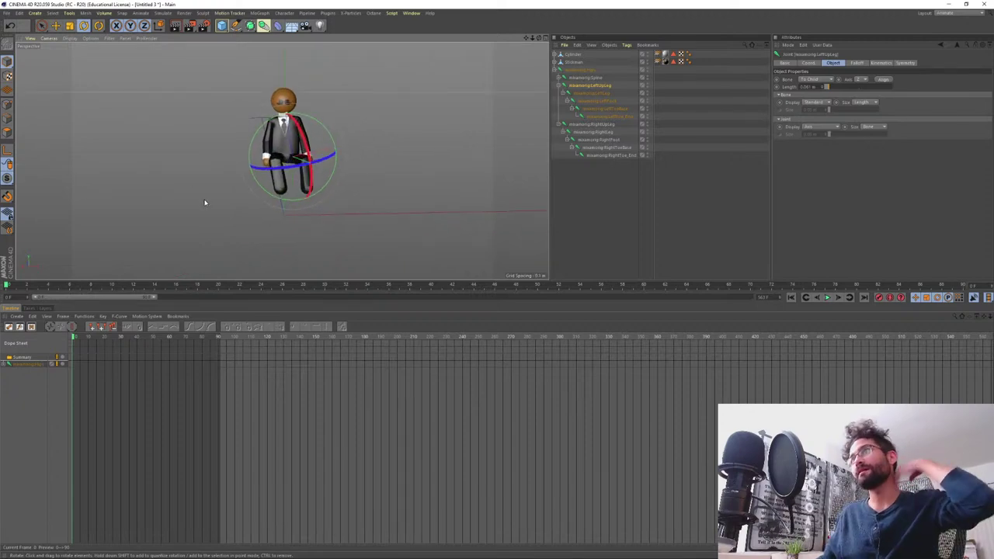
- Group the whole character rig under a null and name it figureTest
shift+click(575, 56)
key(alt+g)
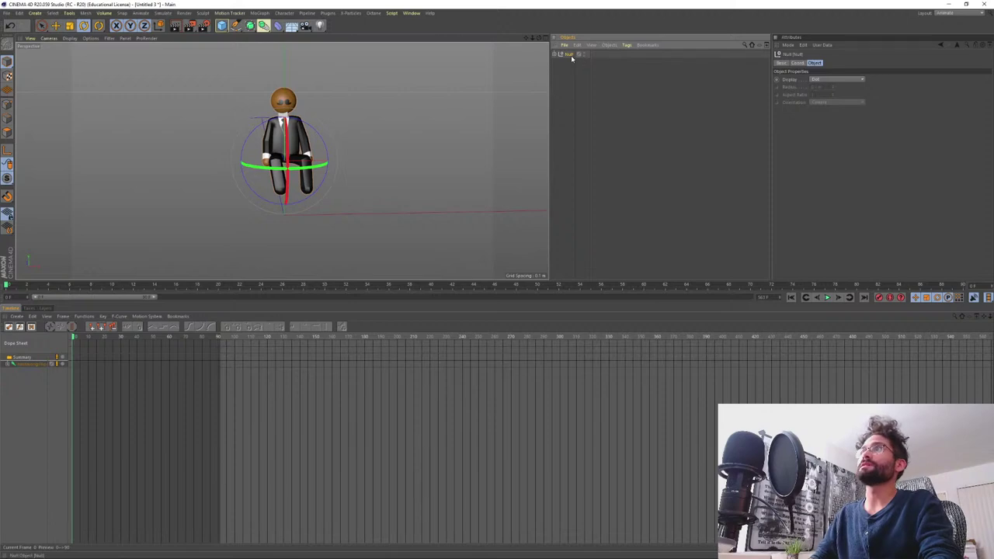
double_click(569, 54)
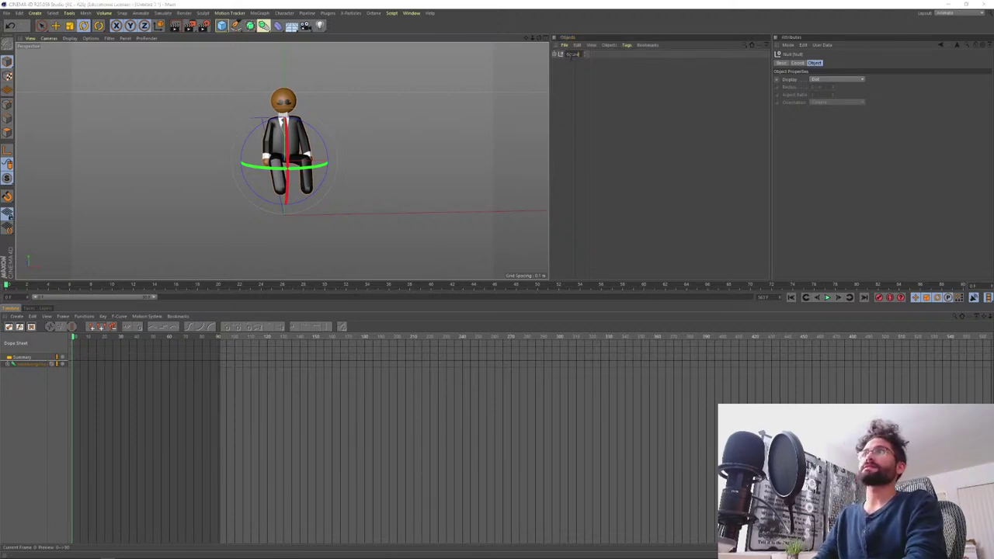
text(FigureTest)
key(Return)
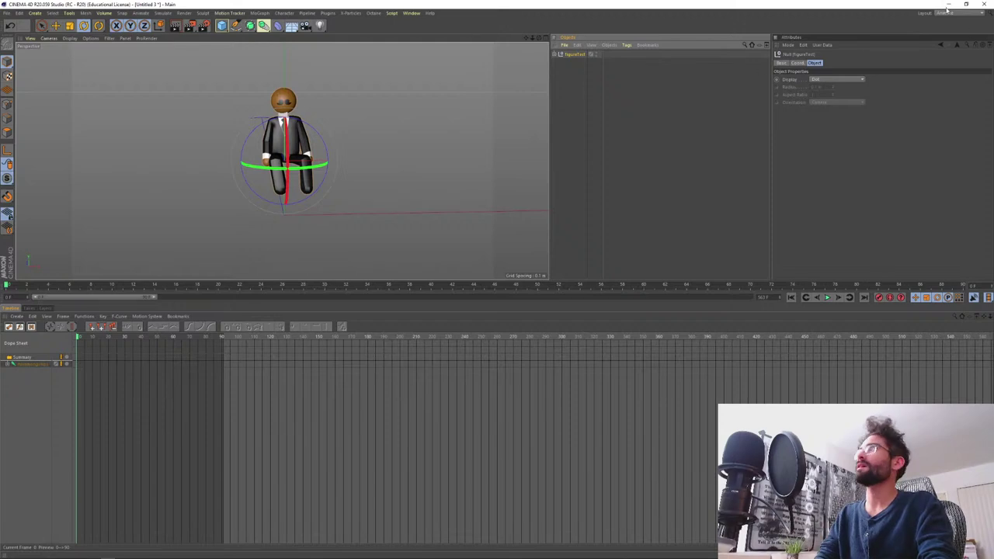
- Return to the airplane.c4d document, use the GameAssets layout, and paste the figureTest group into the seat scene
click(411, 13)
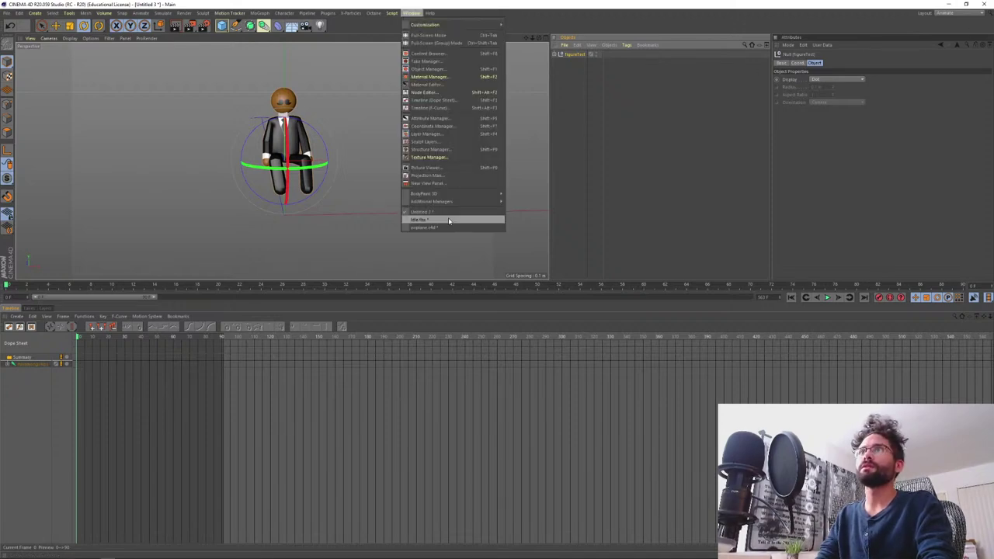
click(447, 228)
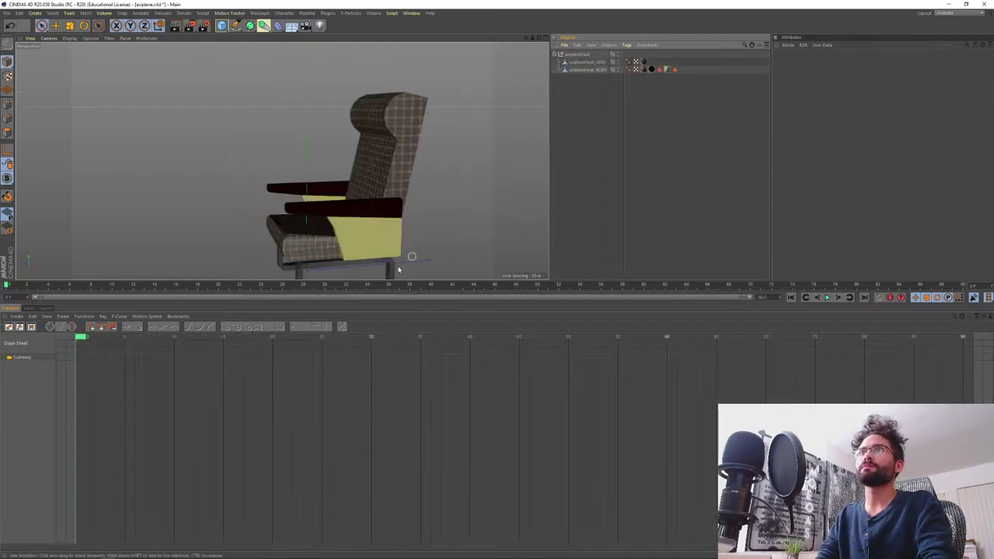
click(948, 14)
click(951, 43)
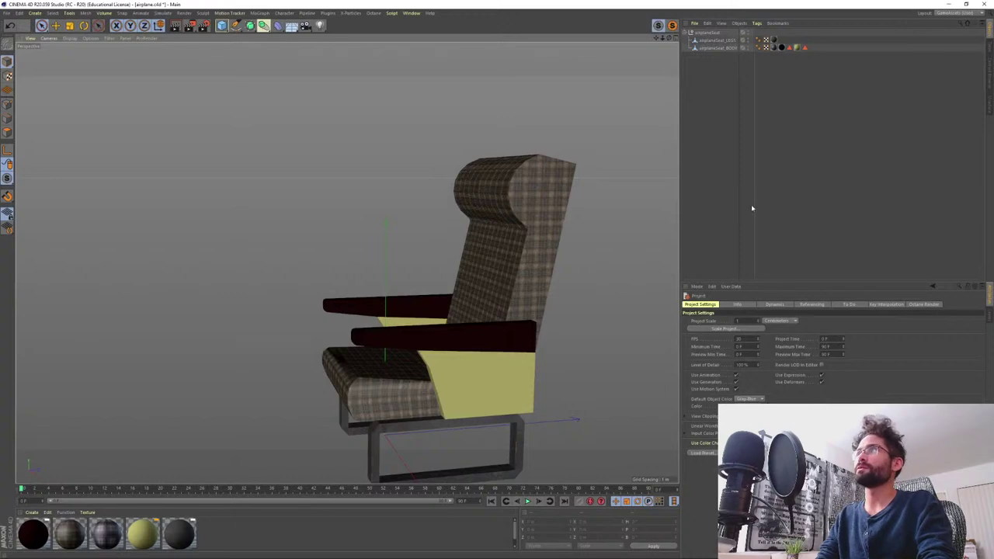
key(ctrl+v)
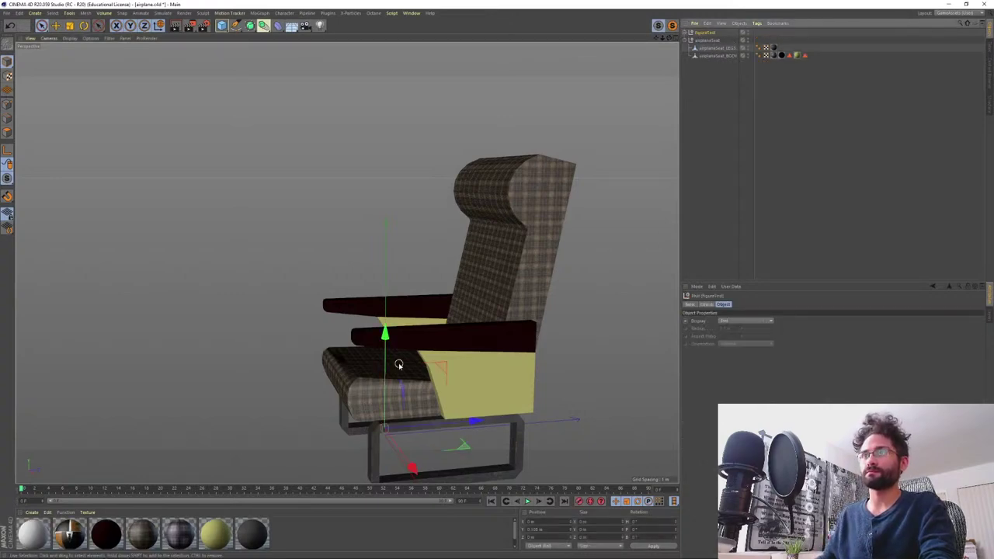
- Raise the figure to about 2.8 m above the origin and try to enlarge it with the Scale tool
drag(387, 342, 598, 157)
key(t)
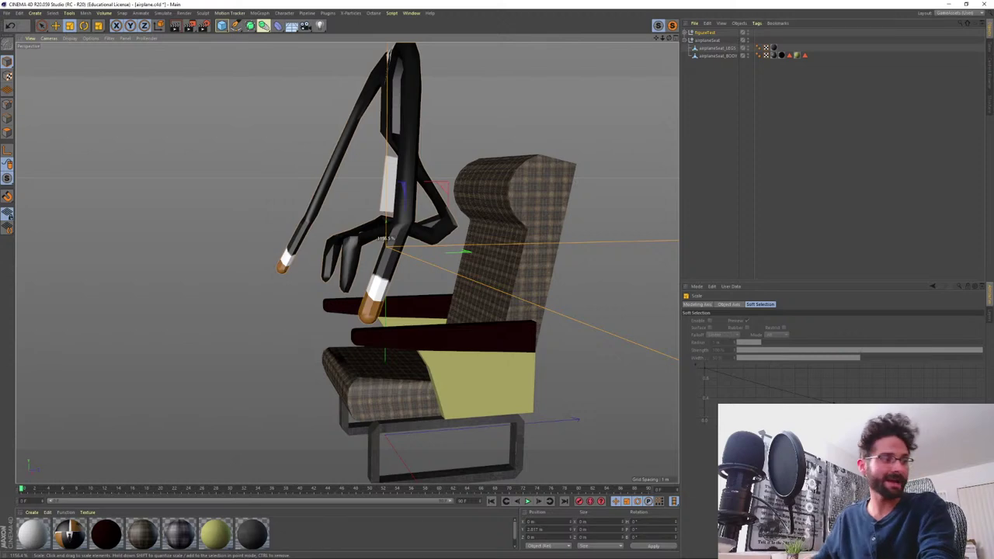
drag(386, 239, 250, 196)
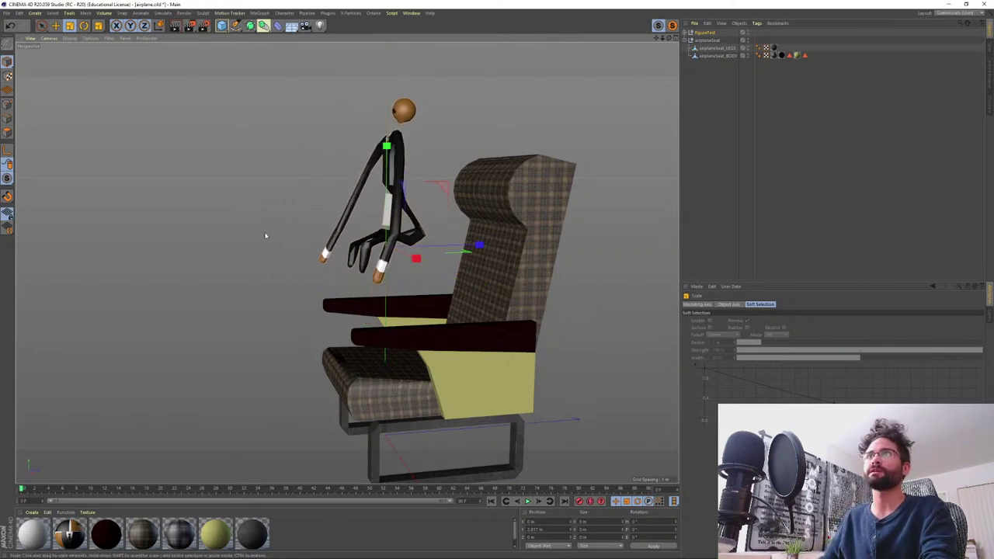
alt+drag(391, 164, 362, 113)
key(super)
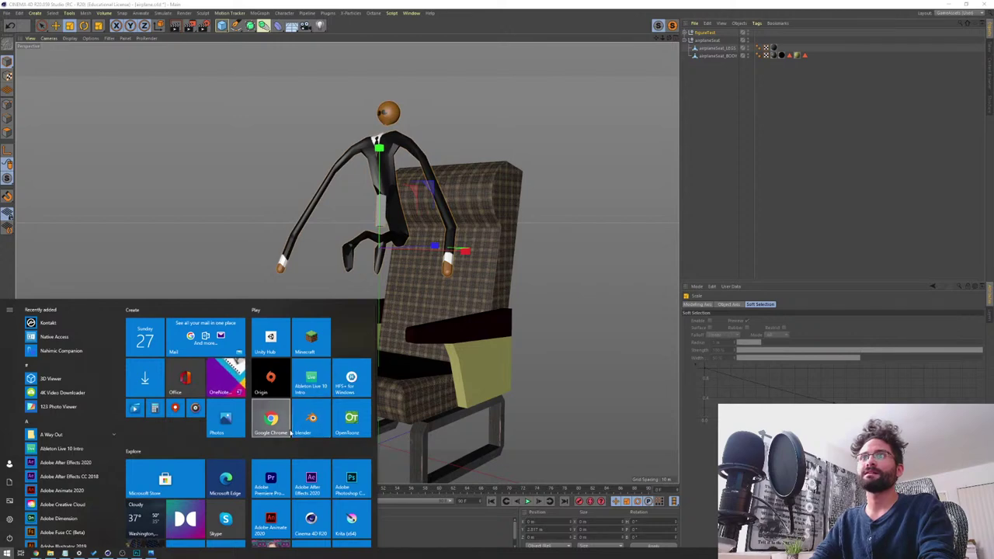
click(433, 9)
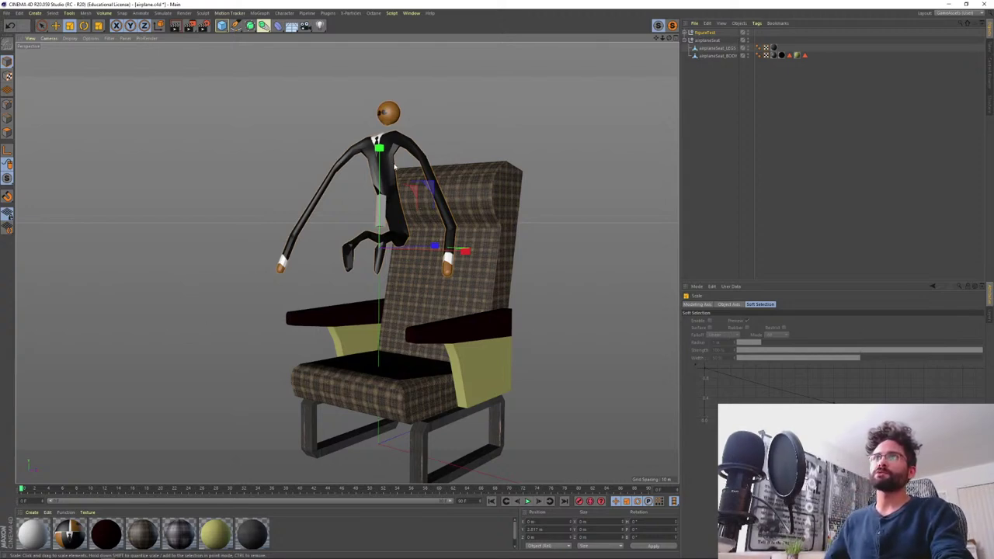
mouse_move(395, 166)
alt+middle_down()
mouse_move(392, 231)
mouse_move(391, 161)
alt+middle_up()
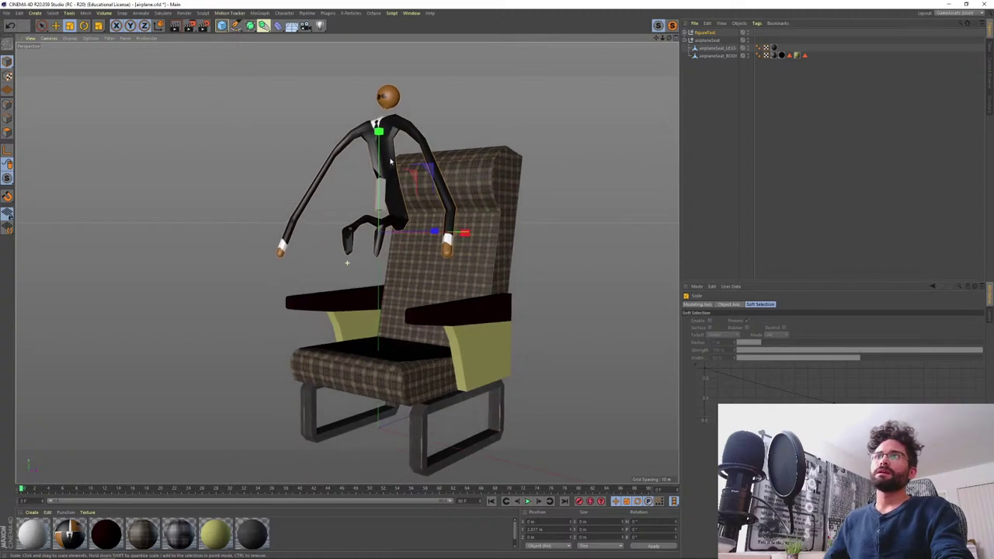
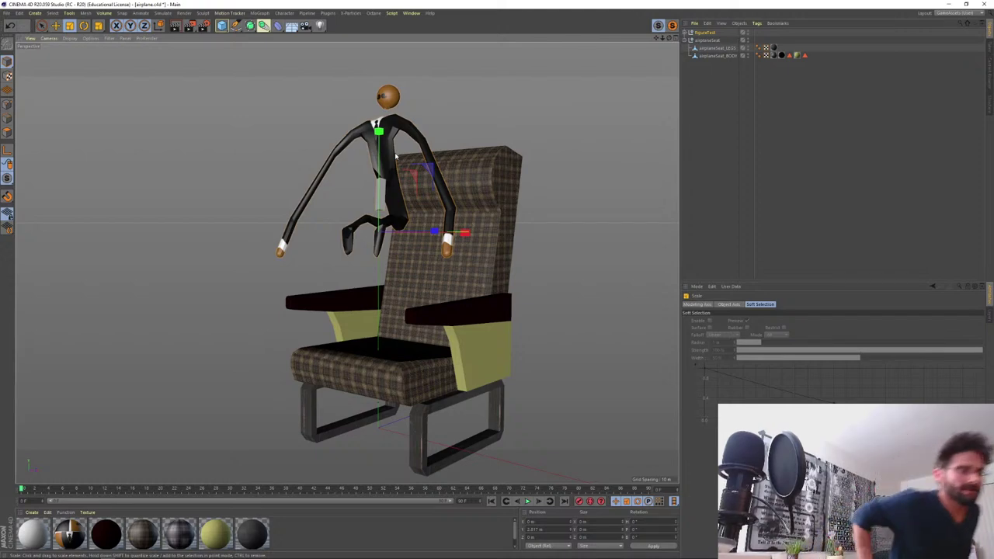
key(alt+Tab)
key(Tab)
key(Tab)
key(Tab)
key(Tab)
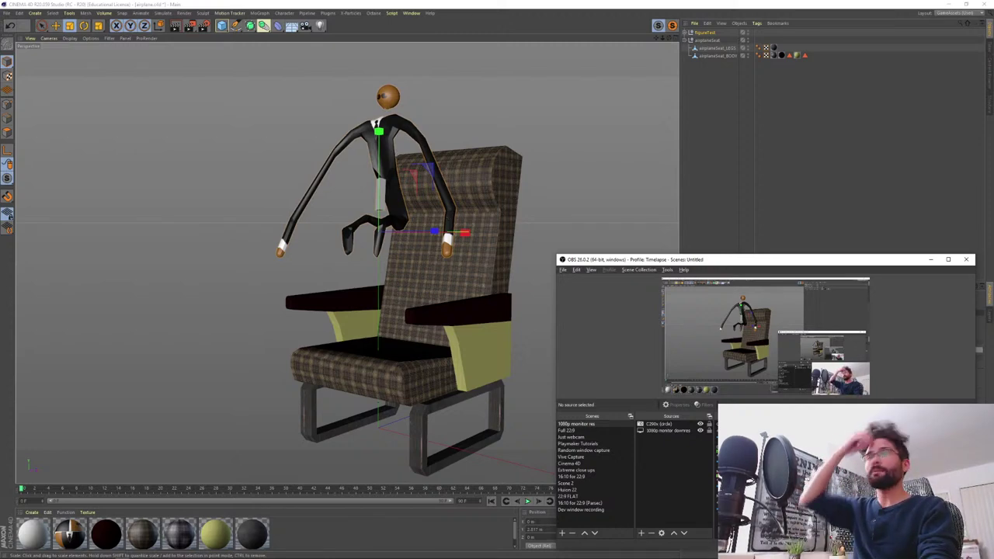
drag(840, 259, 843, 246)
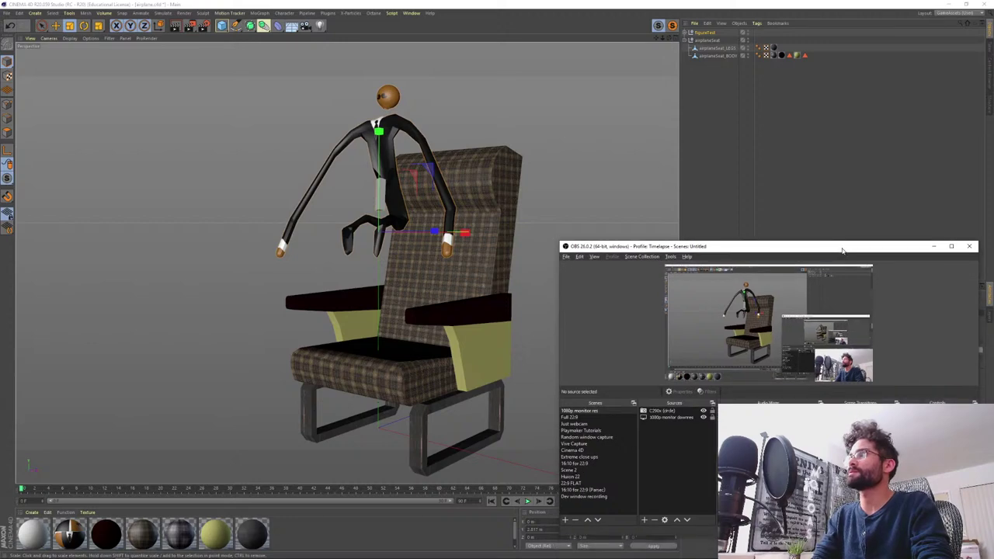
click(934, 246)
- Examine the scaled figure's head, shoulders and arms from several angles next to the seat
alt+drag(413, 180, 423, 229)
alt+right_drag(380, 187, 375, 167)
alt+middle_drag(374, 167, 386, 211)
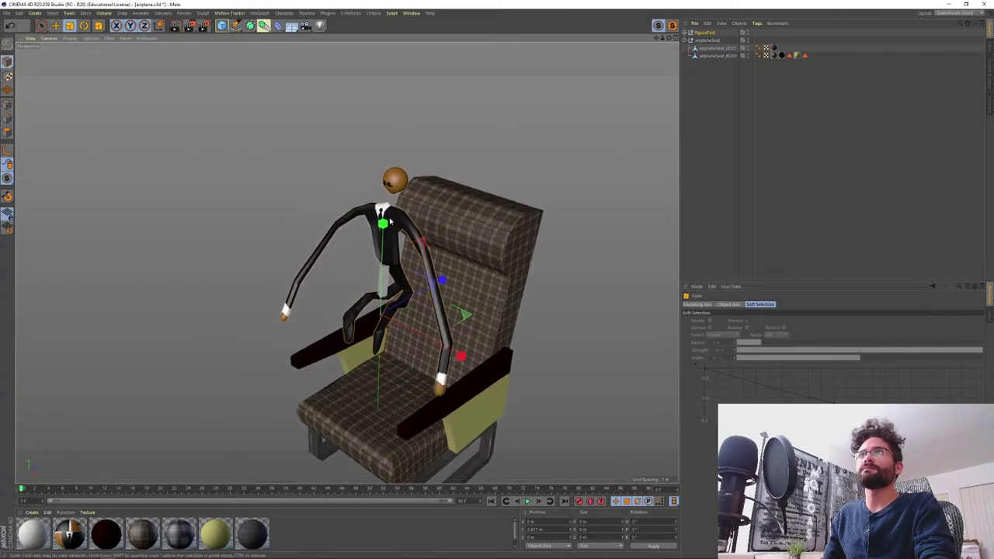
alt+drag(386, 211, 396, 185)
scroll(396, 185, up, 8)
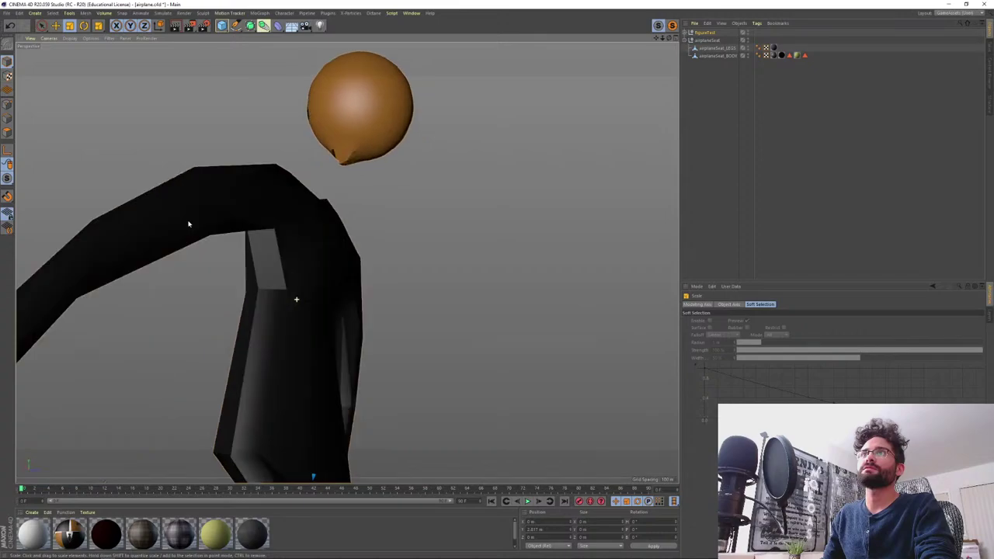
alt+drag(188, 223, 330, 293)
scroll(357, 329, down, 5)
alt+drag(355, 330, 395, 257)
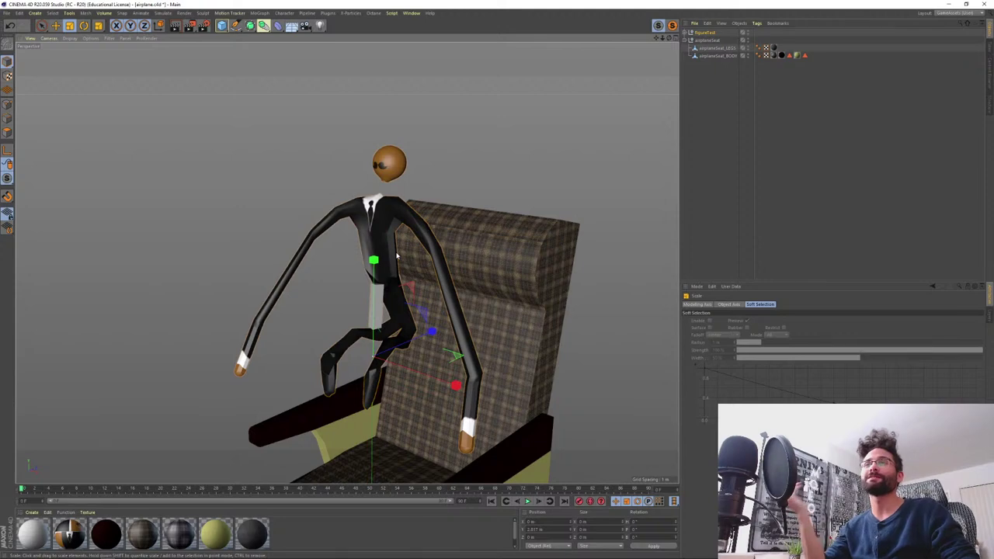
- Lower the figure to the seat cushion at about Y 1.071 m and shift it along Z to about -0.476 m
alt+middle_drag(397, 256, 420, 242)
key(space)
drag(404, 256, 402, 392)
alt+drag(403, 392, 414, 380)
alt+middle_drag(414, 381, 406, 272)
alt+drag(406, 272, 421, 316)
drag(354, 257, 355, 280)
drag(422, 337, 433, 329)
alt+drag(412, 411, 412, 391)
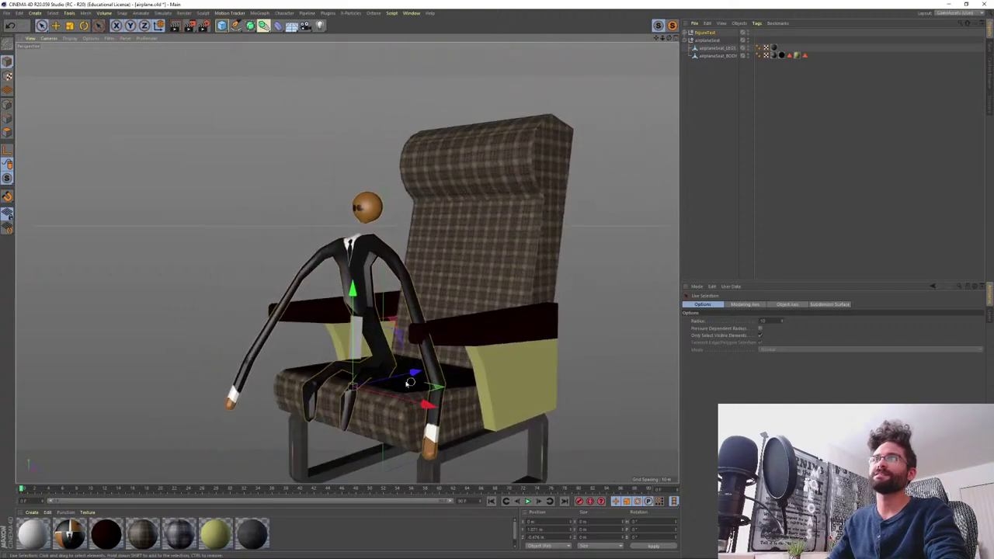
alt+right_drag(371, 313, 401, 224)
scroll(400, 224, down, 8)
scroll(449, 437, up, 4)
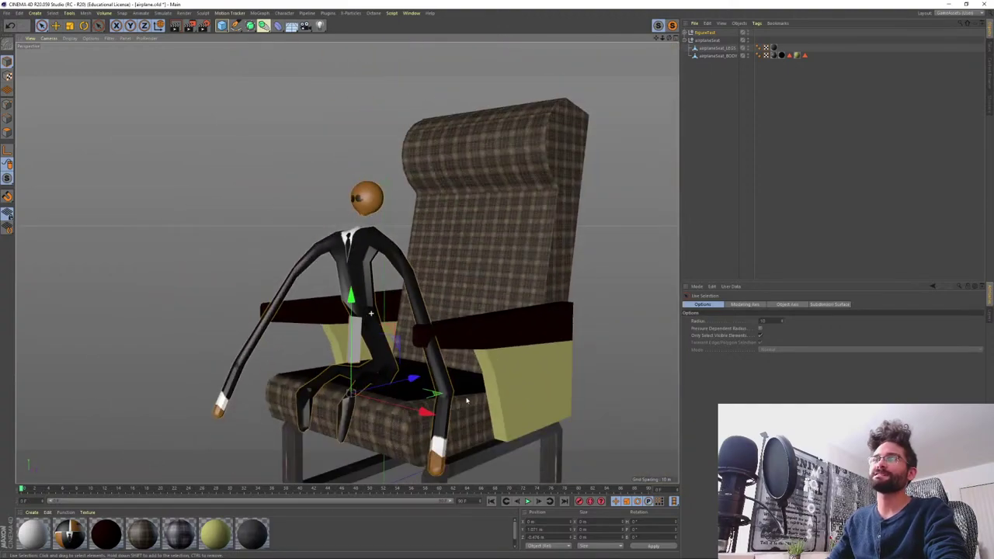
- Undo the figure's moves down to the seat and its free scaling
key(ctrl+z)
key(ctrl+z)
key(ctrl+z)
key(ctrl+z)
key(ctrl+z)
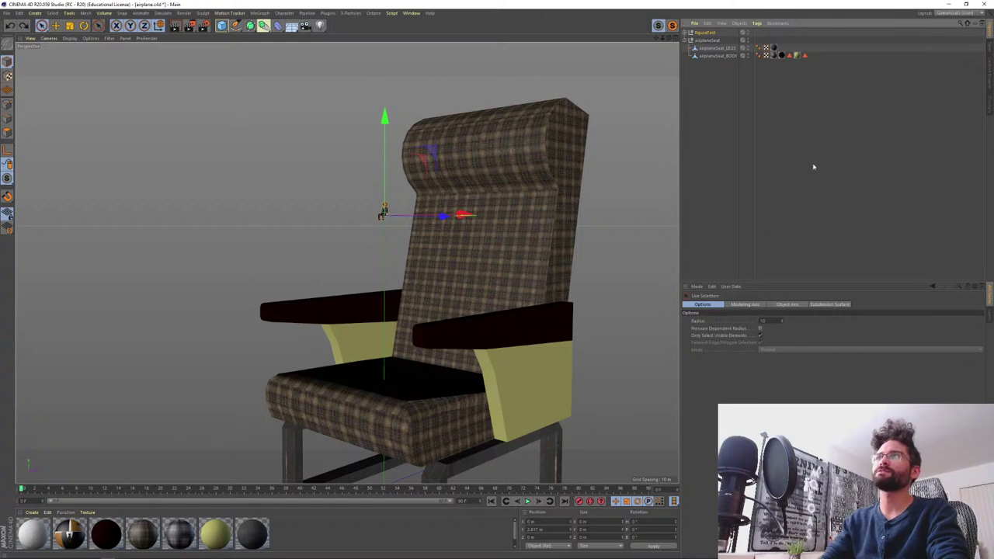
- Set the figureTest null's X, Y and Z scale to 10
click(707, 32)
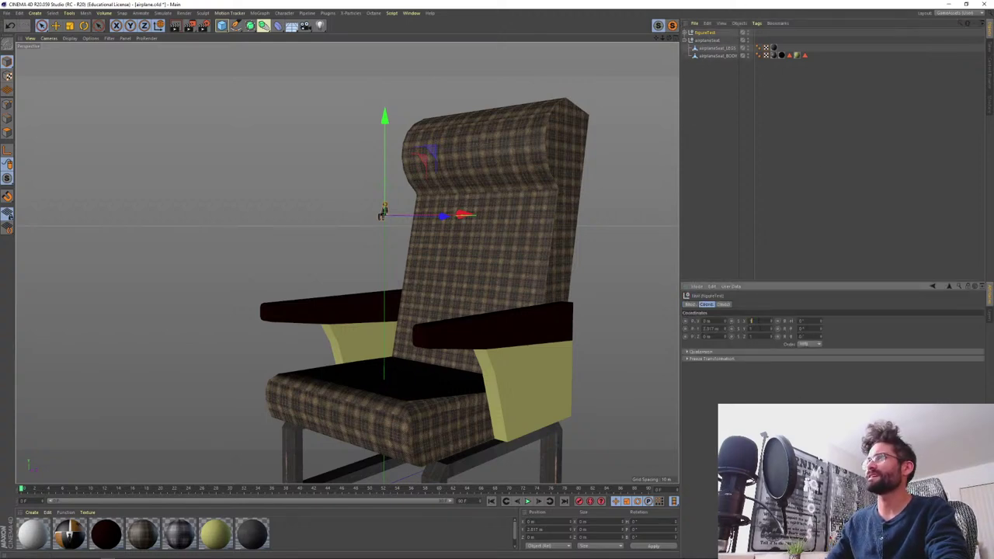
click(759, 328)
click(758, 336)
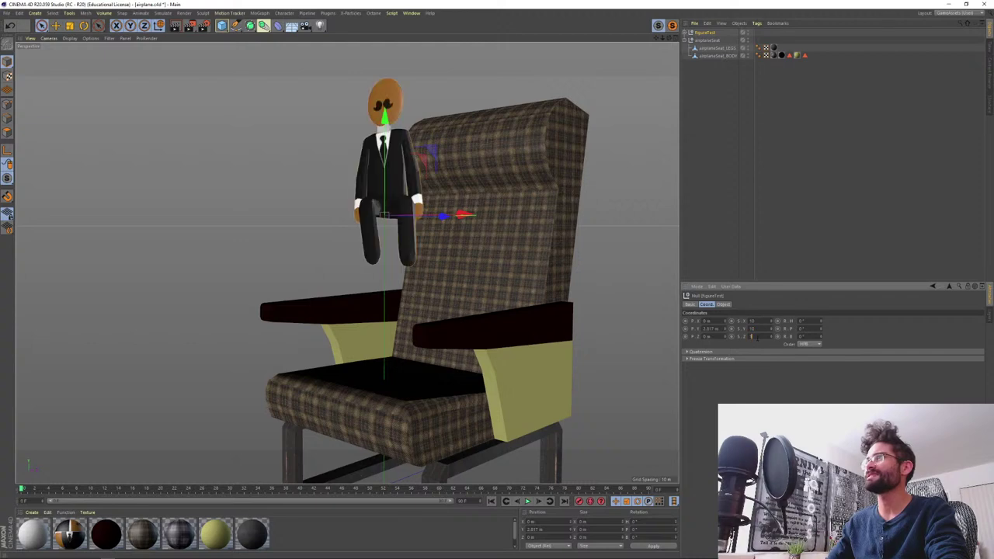
key(Return)
alt+drag(513, 249, 466, 260)
- Set the figureTest null's scale to 20 on all three axes
click(761, 322)
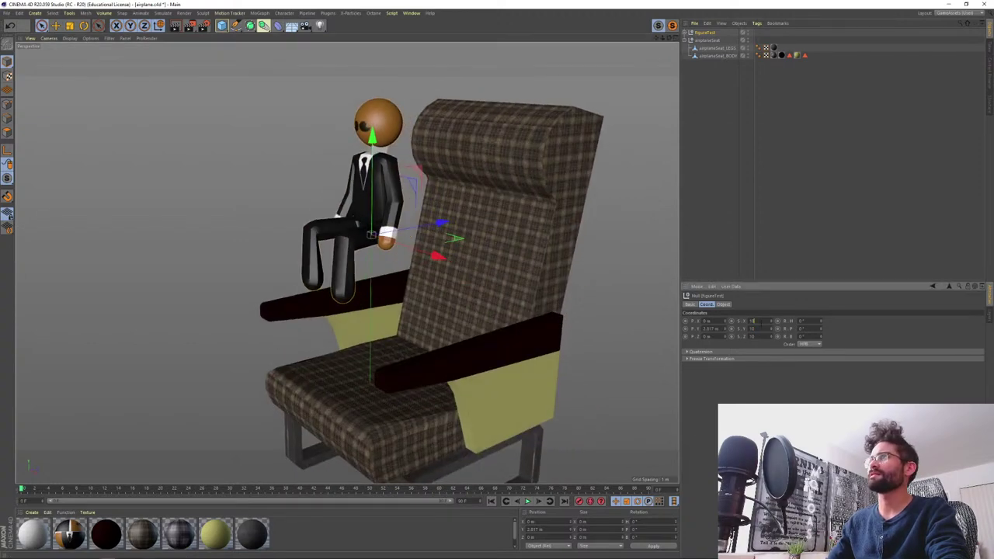
text(20)
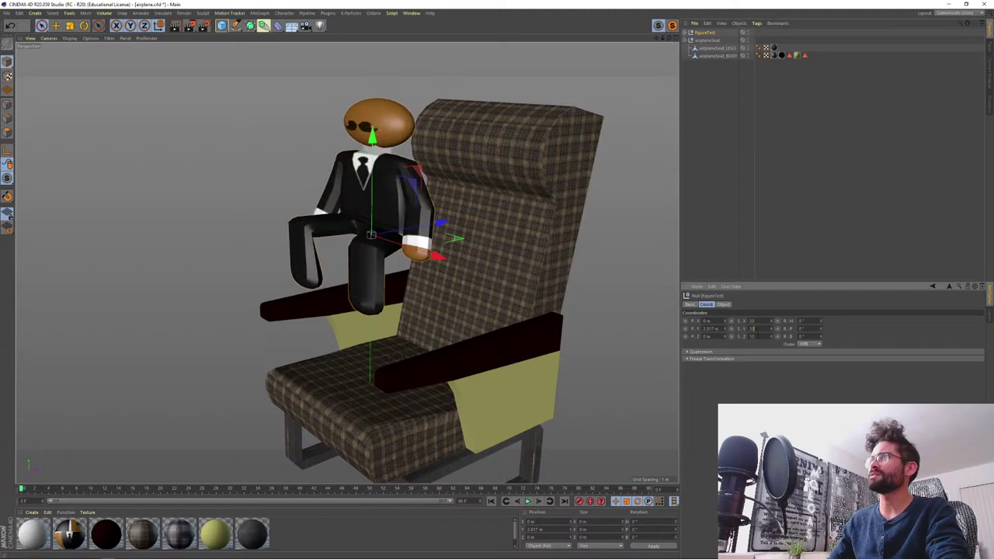
key(Tab)
text(20)
key(Return)
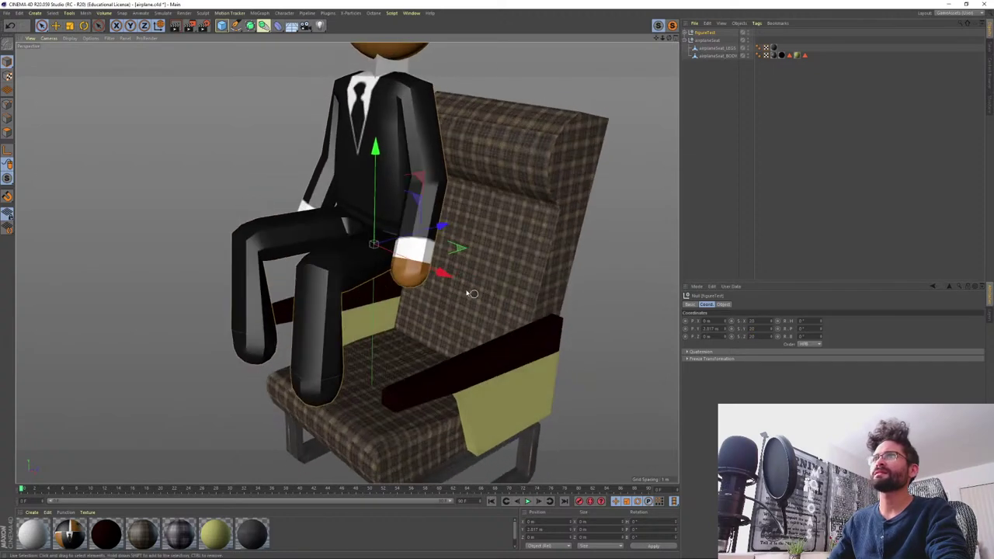
- Lower the figure onto the seat cushion, to about Y 1.265 m
drag(374, 140, 377, 292)
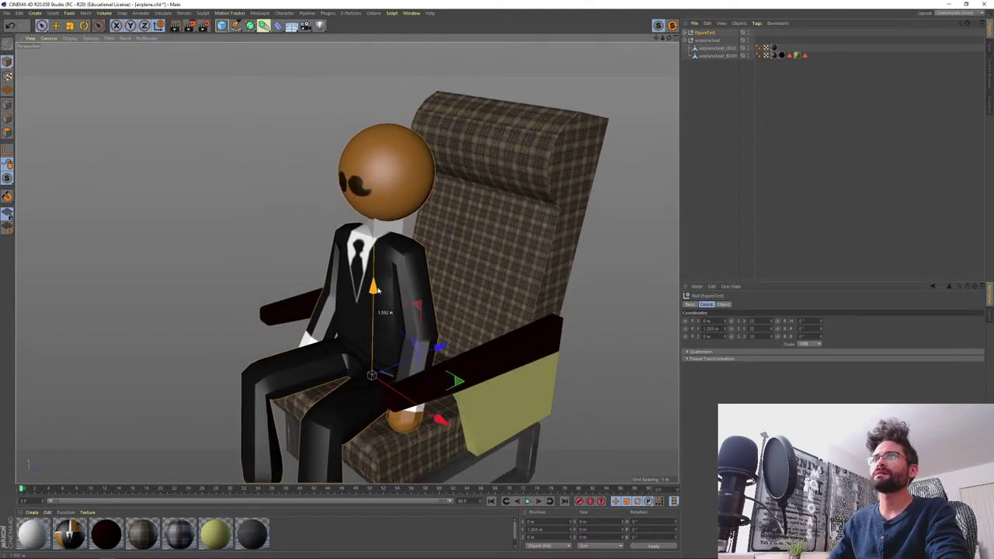
alt+drag(442, 318, 419, 317)
scroll(421, 331, down, 2)
alt+drag(434, 380, 471, 294)
- Set the figureTest null's X, Y and Z scale to 25
drag(755, 321, 664, 331)
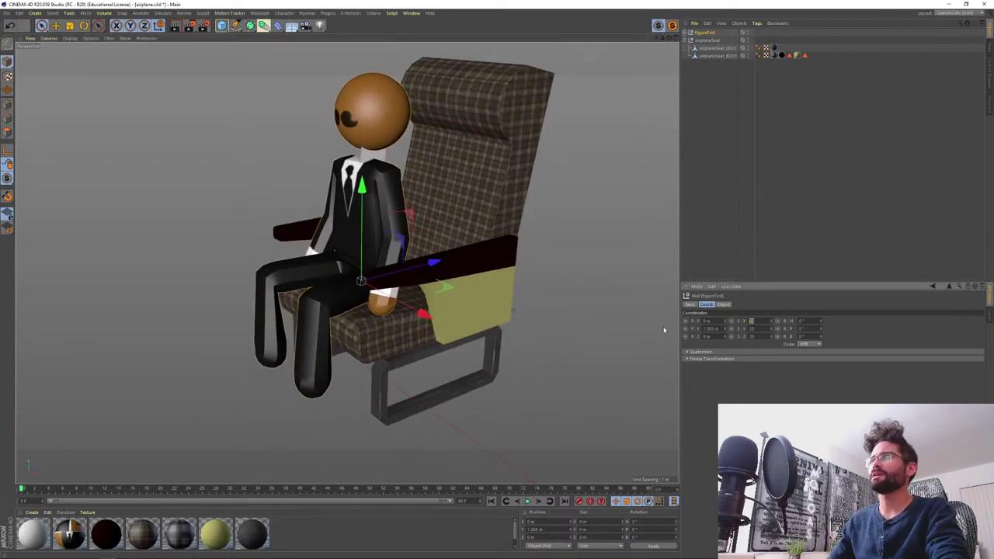
drag(754, 328, 740, 331)
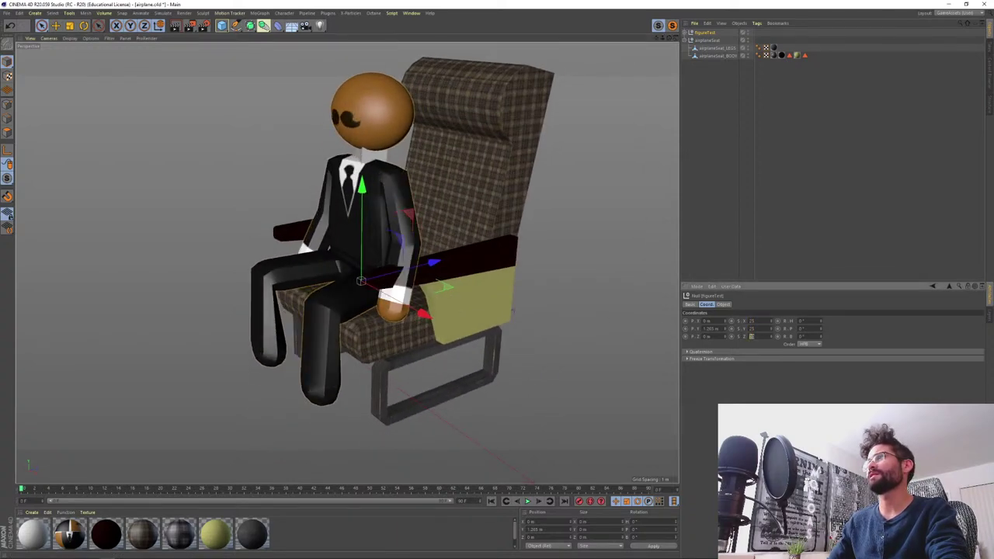
text(25)
key(Return)
alt+drag(472, 331, 439, 302)
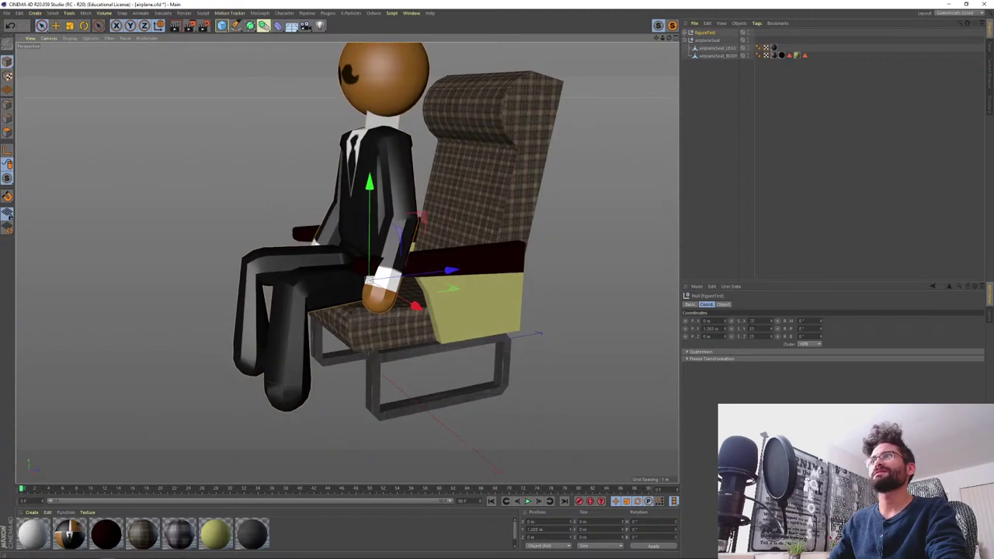
- Set the figureTest null's X, Y and Z scale to 23
click(752, 321)
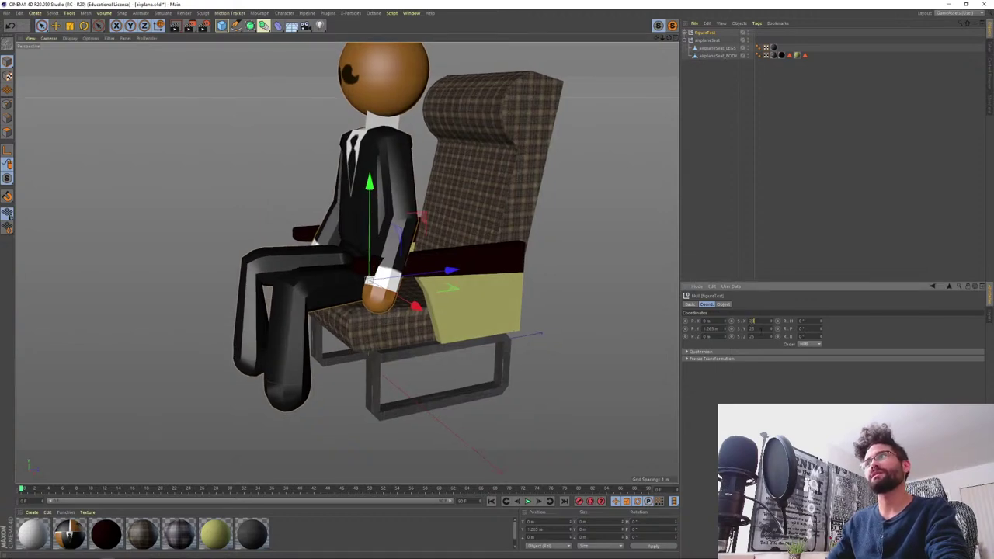
text(3)
key(Tab)
text(23)
key(Tab)
text(23)
key(Return)
scroll(426, 290, up, 2)
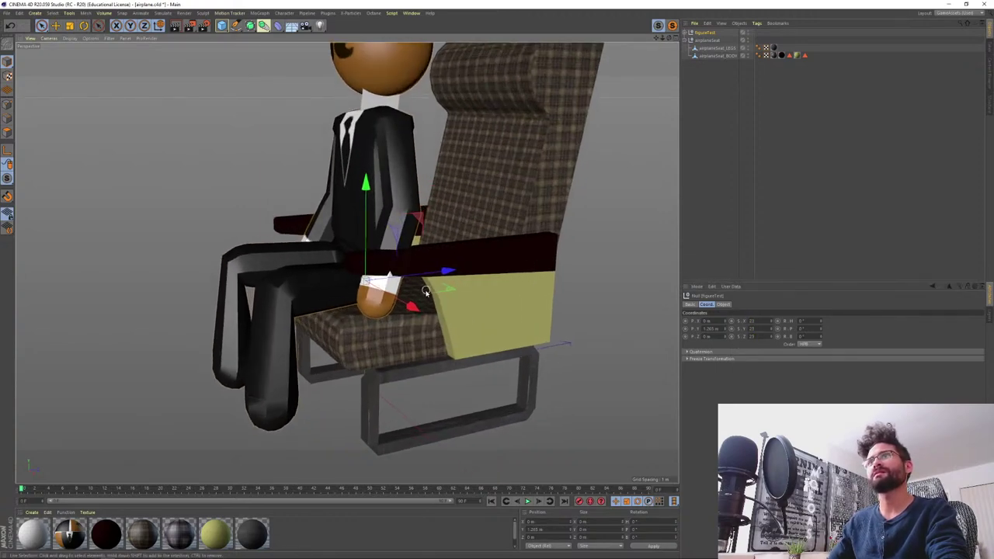
scroll(425, 292, down, 5)
alt+drag(426, 291, 575, 260)
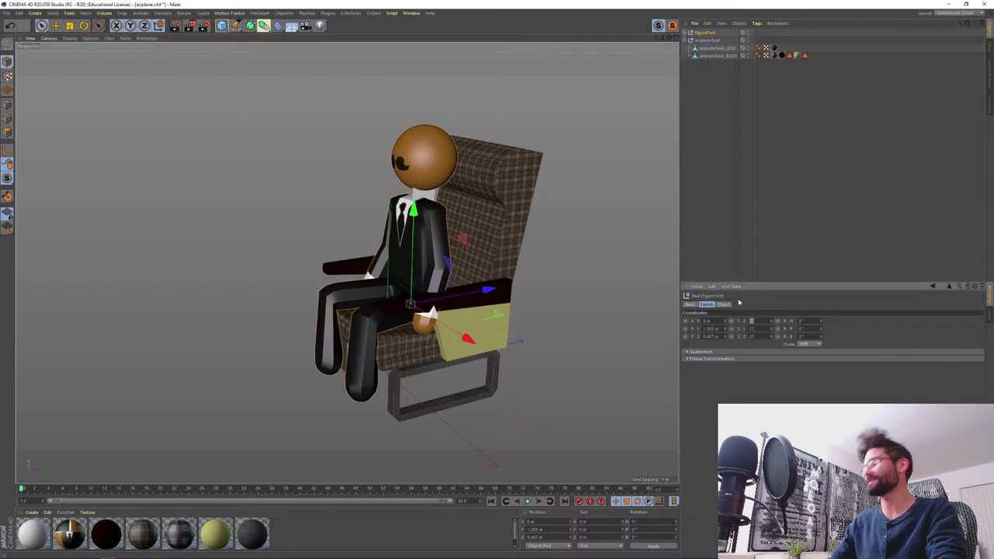
- Set the figureTest null's scale back to 25 on all three axes
text(23)
key(Return)
drag(751, 328, 758, 337)
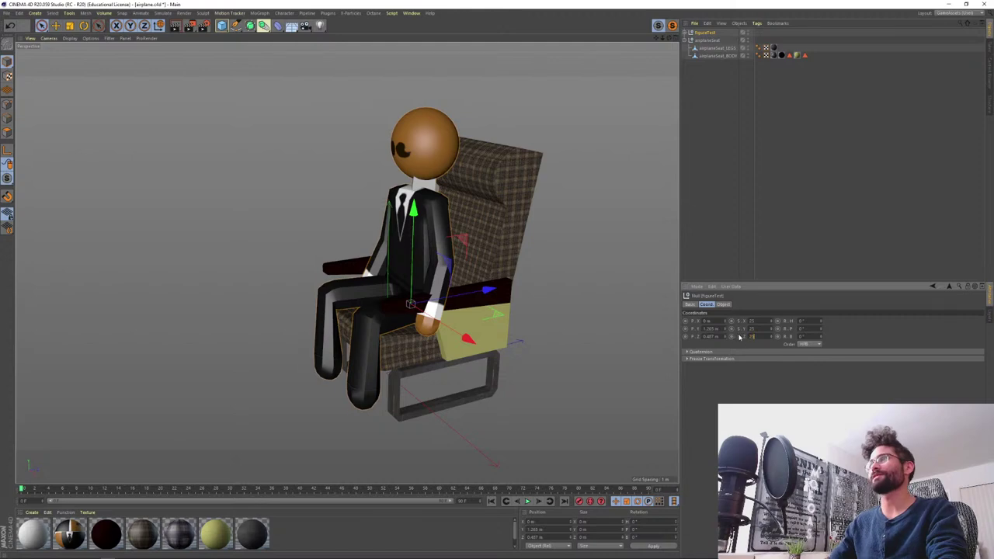
key(Return)
alt+drag(500, 335, 442, 286)
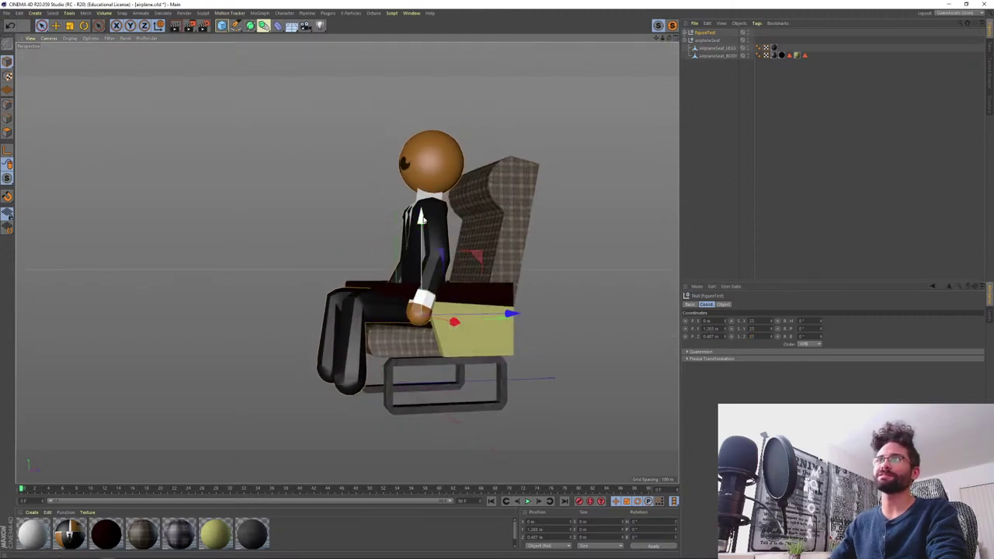
- Lower the figure to about Y 1.069 m and set the figureTest null's scale to 28 on all three axes
drag(421, 220, 539, 355)
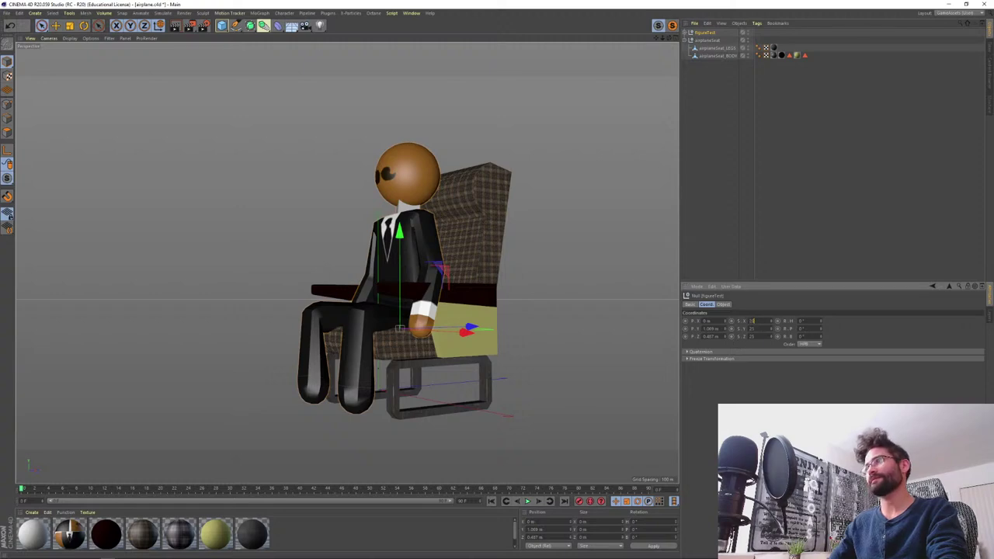
text(28)
key(Tab)
text(28)
key(Tab)
text(28)
key(Return)
alt+drag(416, 339, 520, 305)
alt+drag(471, 334, 549, 351)
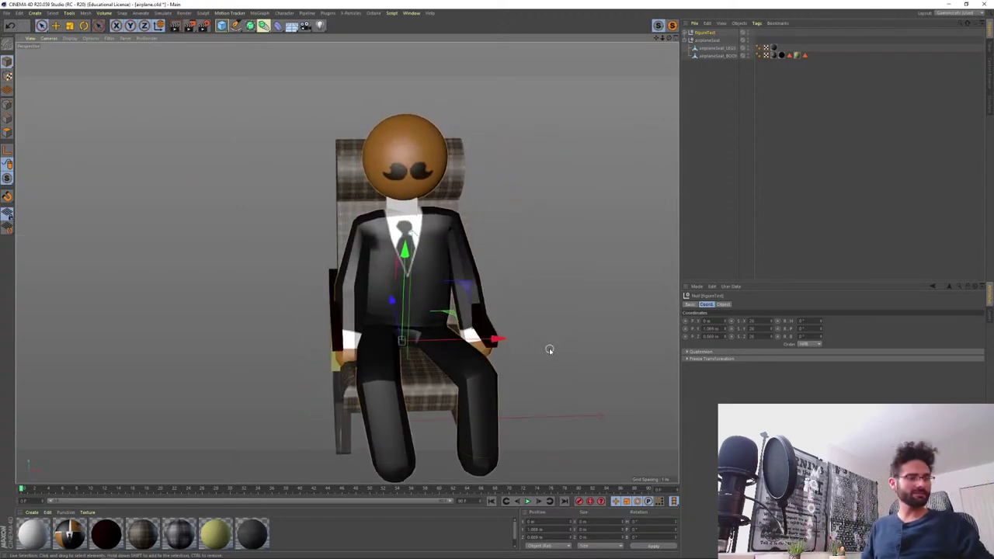
- Switch to the Boeing 747 cabin picture in Photos, compare the passengers' proportions to their seats, and return to Cinema 4D
key(alt+Tab)
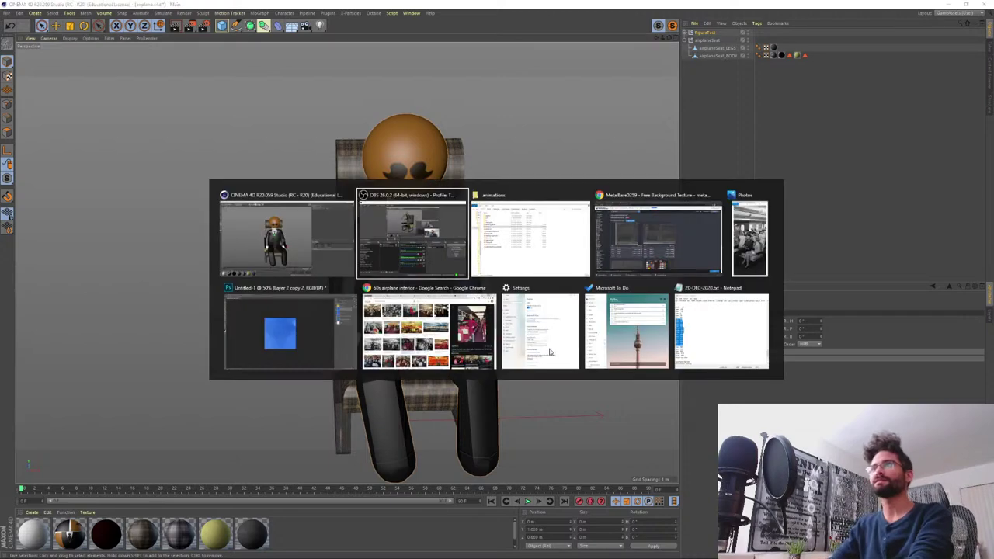
key(alt+Tab)
key(alt+Tab)
key(alt+Tab)
key(alt+Tab)
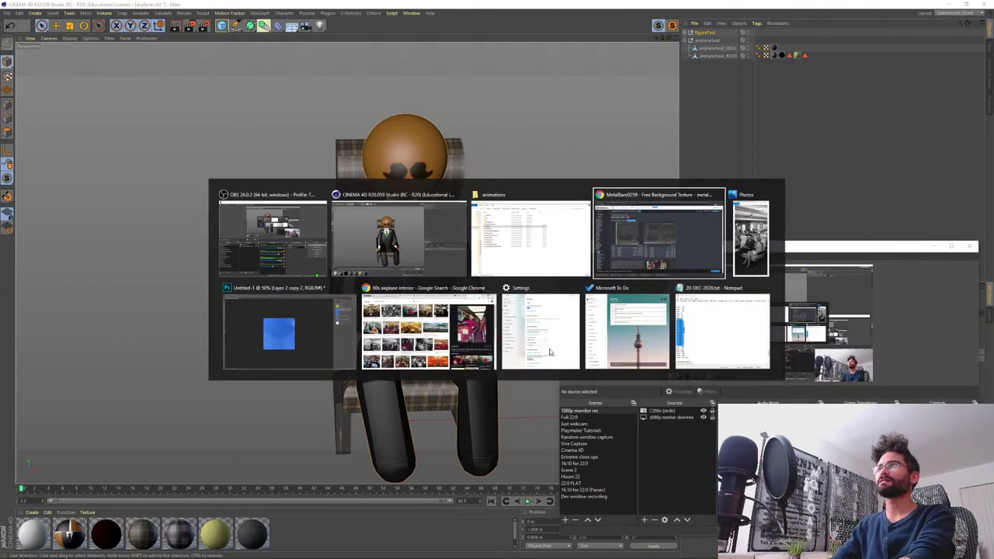
click(932, 246)
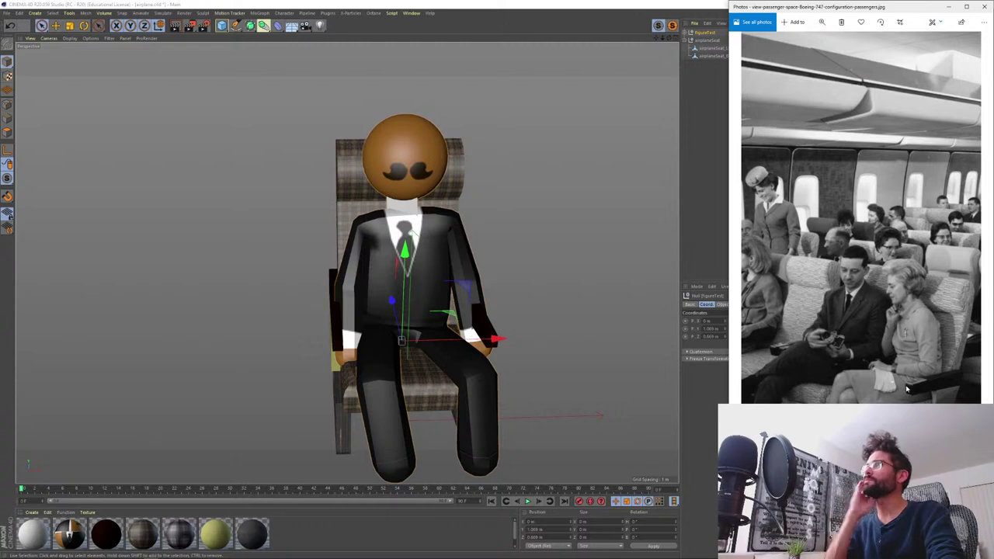
click(384, 9)
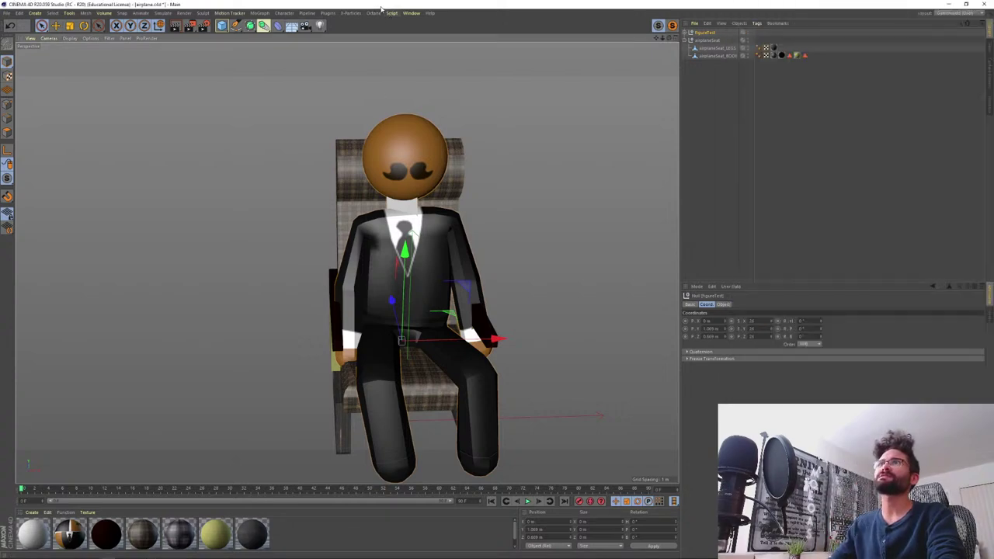
- Collapse the airplaneSeat group in the object hierarchy
alt+drag(464, 249, 404, 226)
alt+drag(467, 233, 357, 237)
click(684, 40)
click(685, 41)
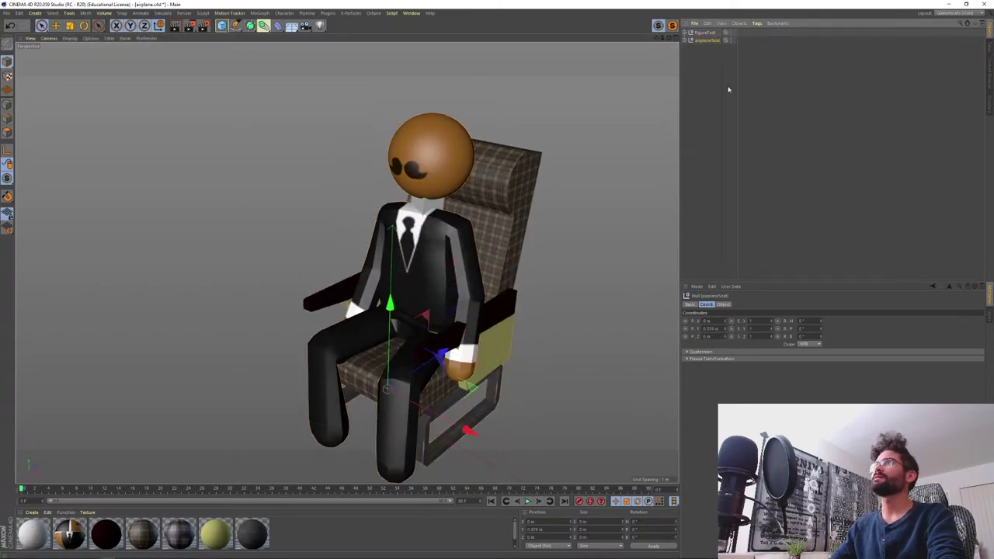
- Bring up the 747 cabin picture in Photos, zoom out to study the seat rows, and return to Cinema 4D
key(alt+Tab)
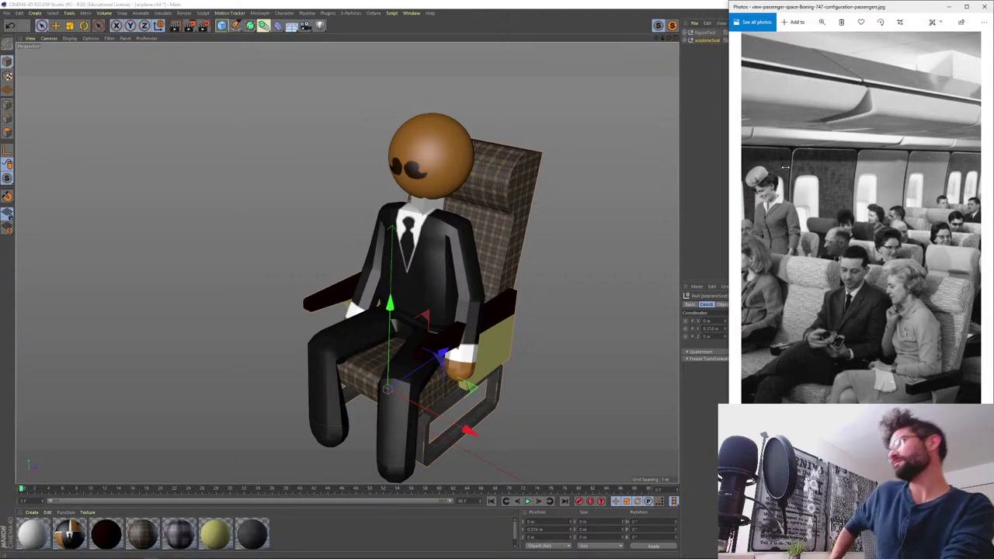
click(824, 21)
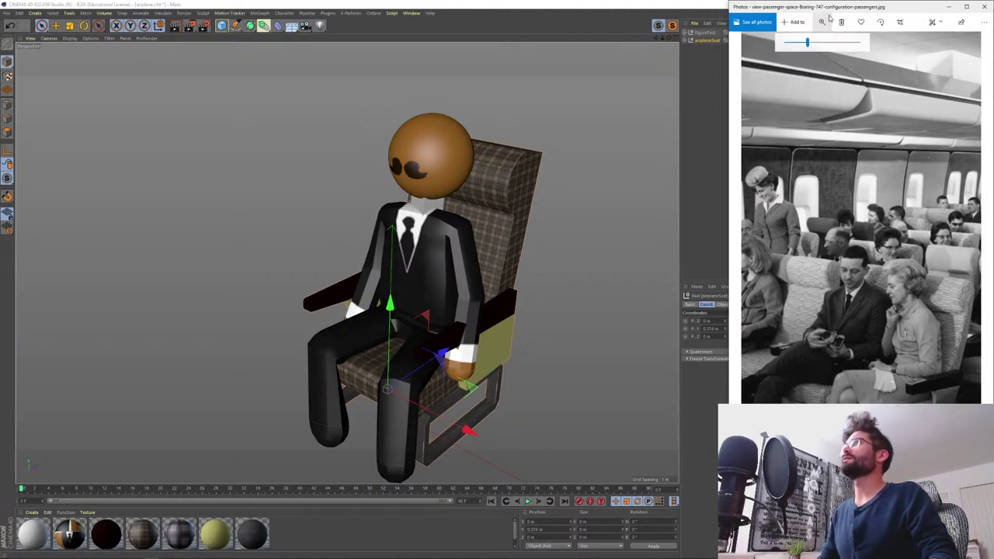
drag(810, 43, 786, 55)
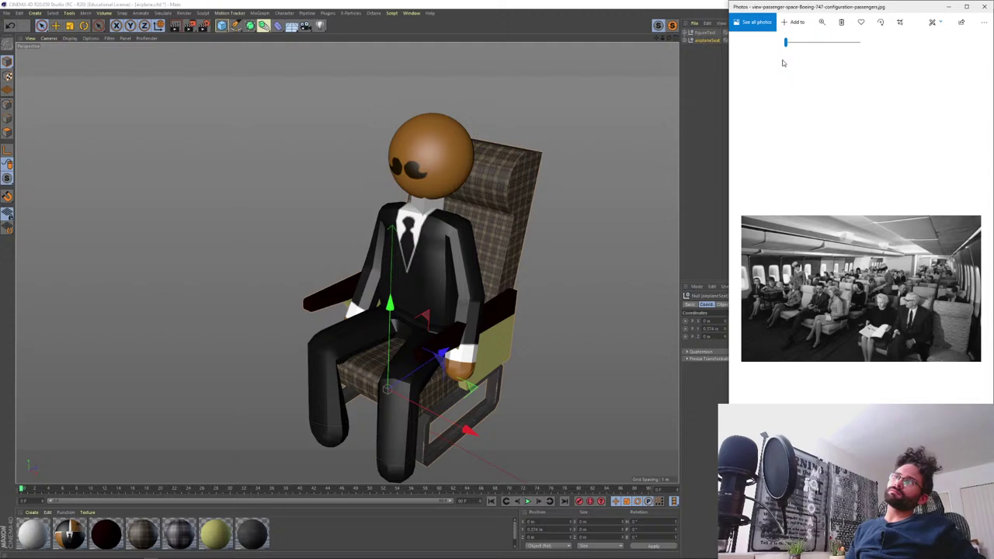
click(490, 6)
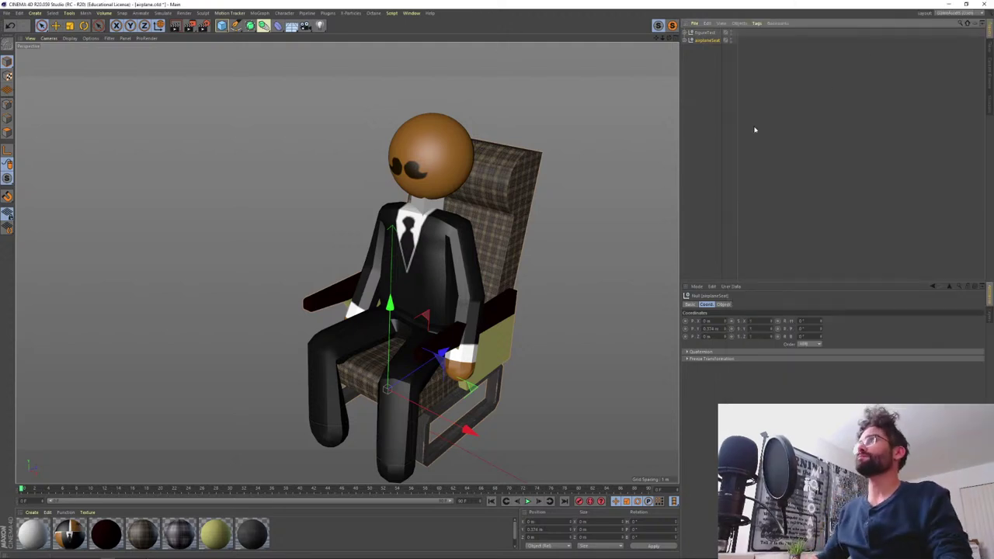
- Try multiplying the airplaneSeat group with an Array generator, and remove the generator
click(705, 48)
click(703, 40)
click(704, 154)
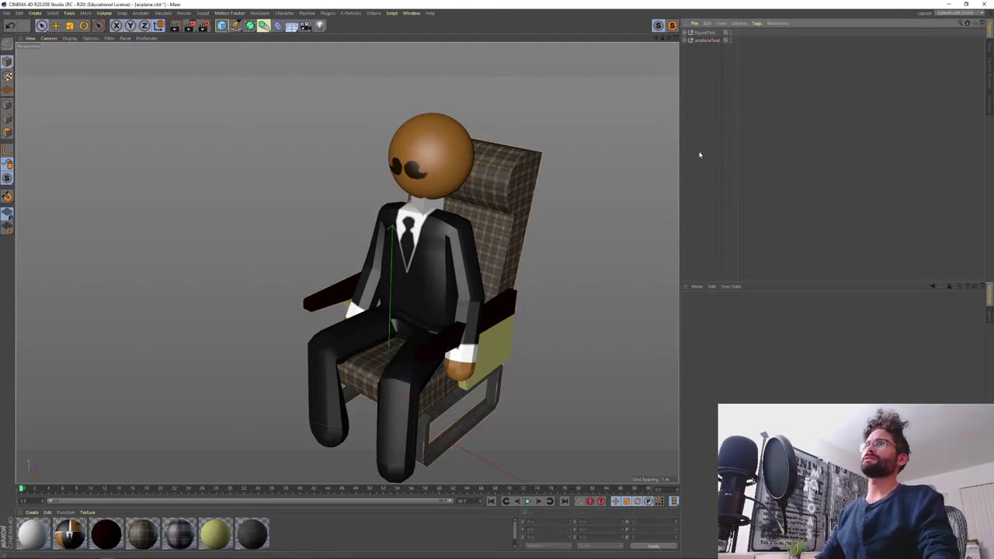
alt+drag(529, 194, 450, 197)
alt+right_drag(430, 267, 471, 374)
alt+drag(470, 375, 424, 380)
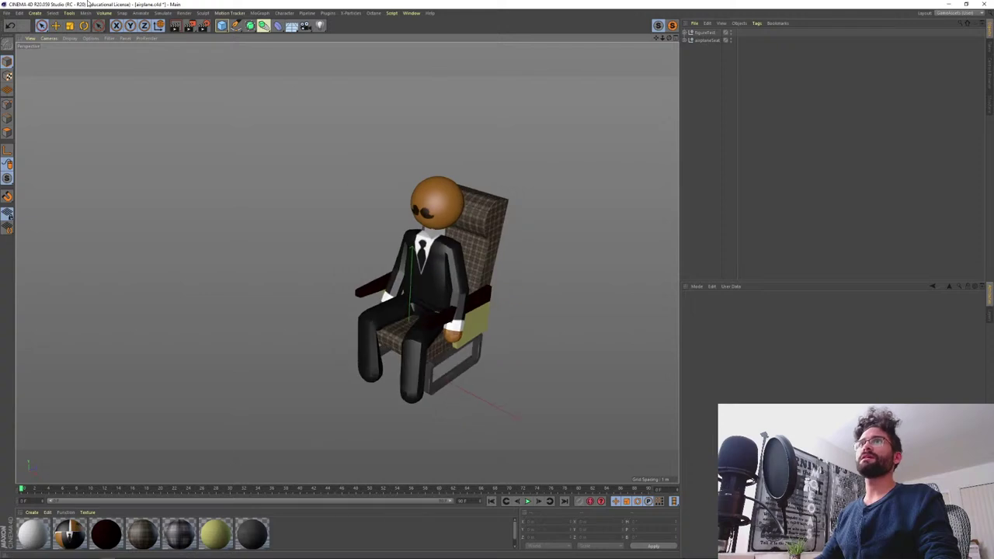
drag(263, 25, 284, 36)
drag(711, 49, 701, 33)
click(719, 67)
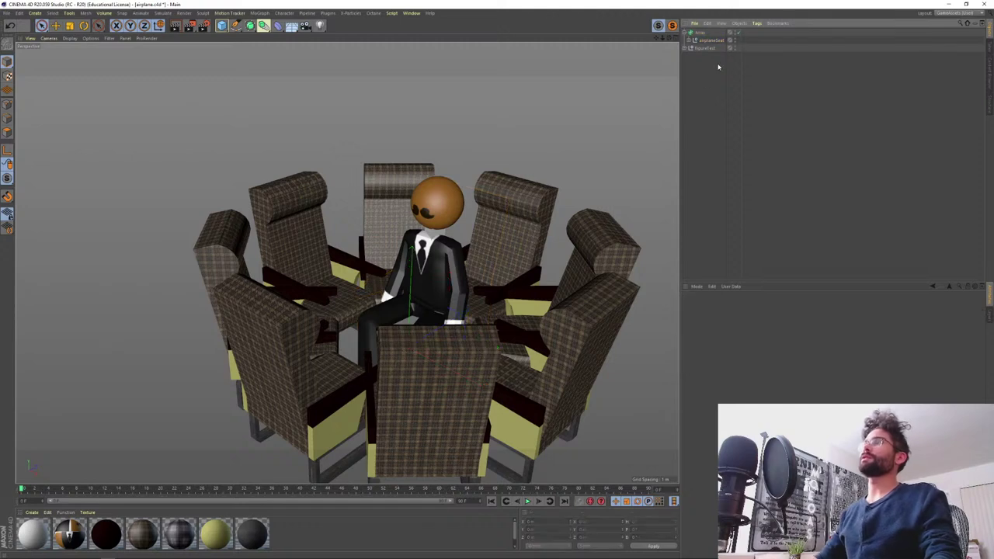
key(ctrl+z)
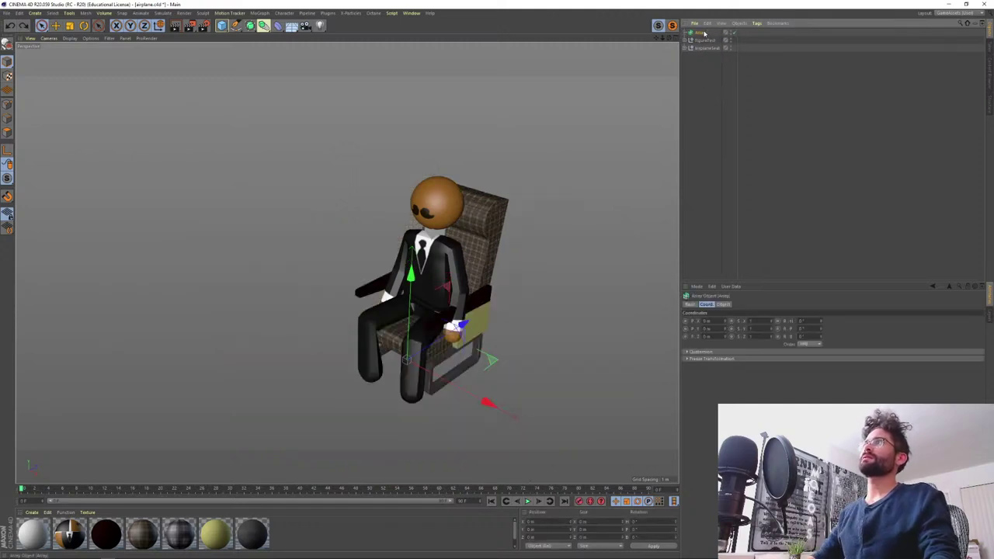
key(Delete)
- Add a Cloner and make the airplaneSeat group its child
click(251, 25)
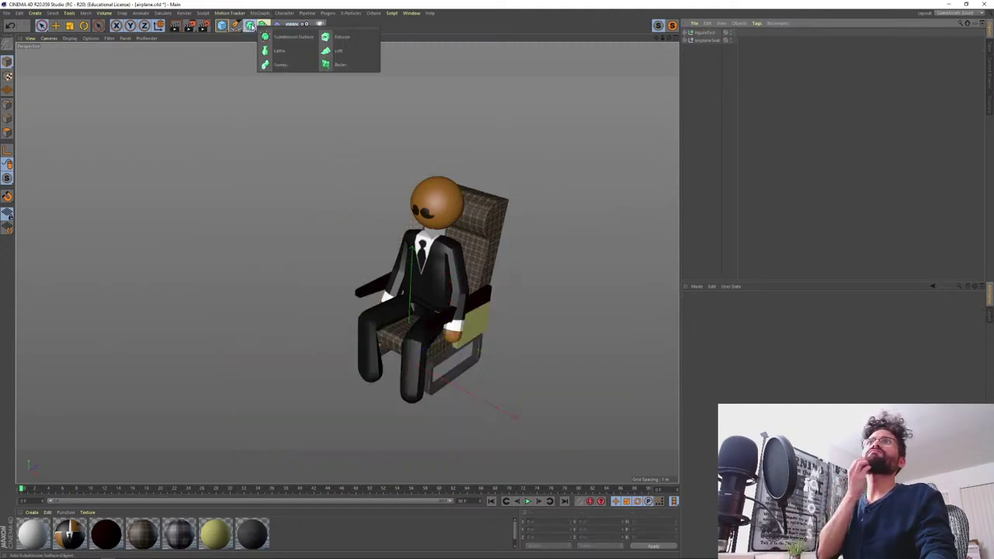
click(263, 25)
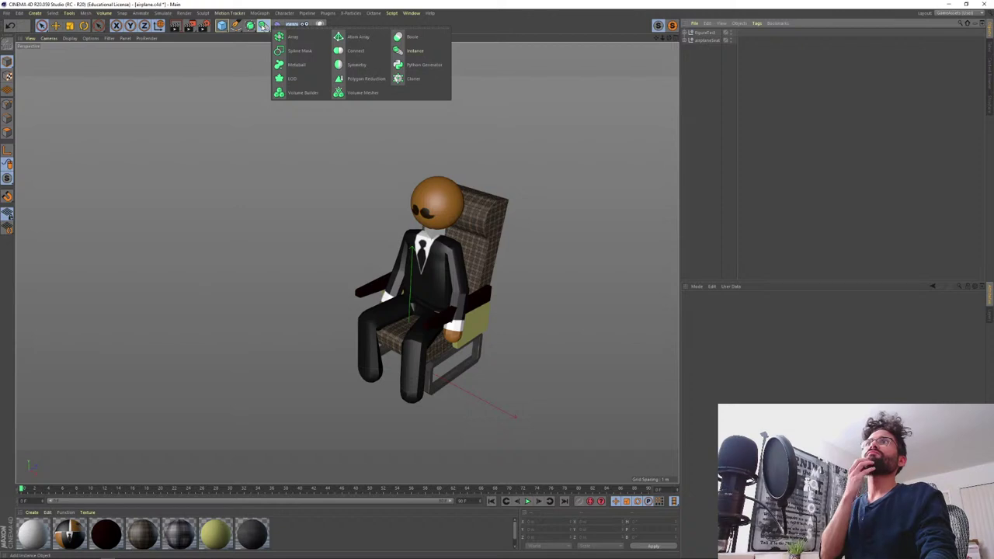
click(413, 78)
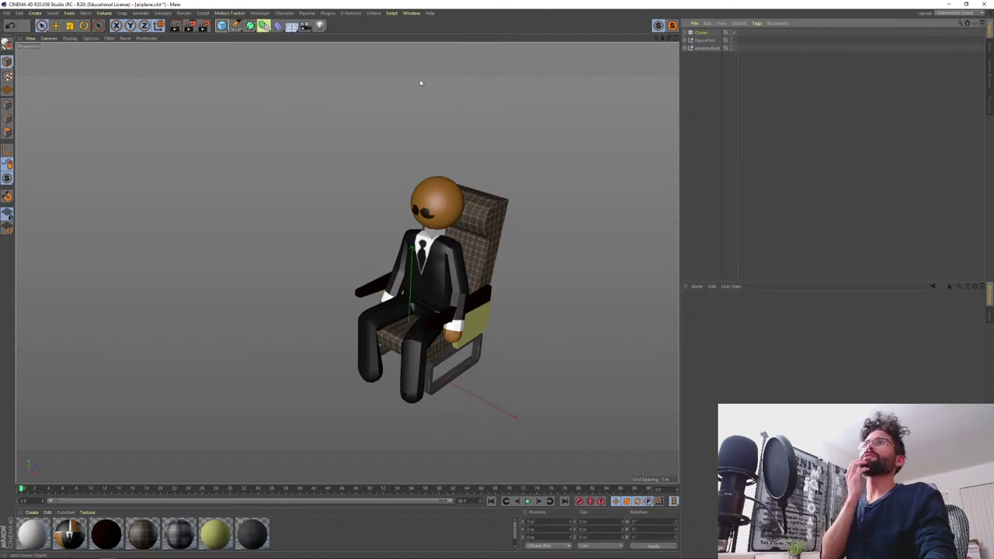
drag(707, 47, 702, 33)
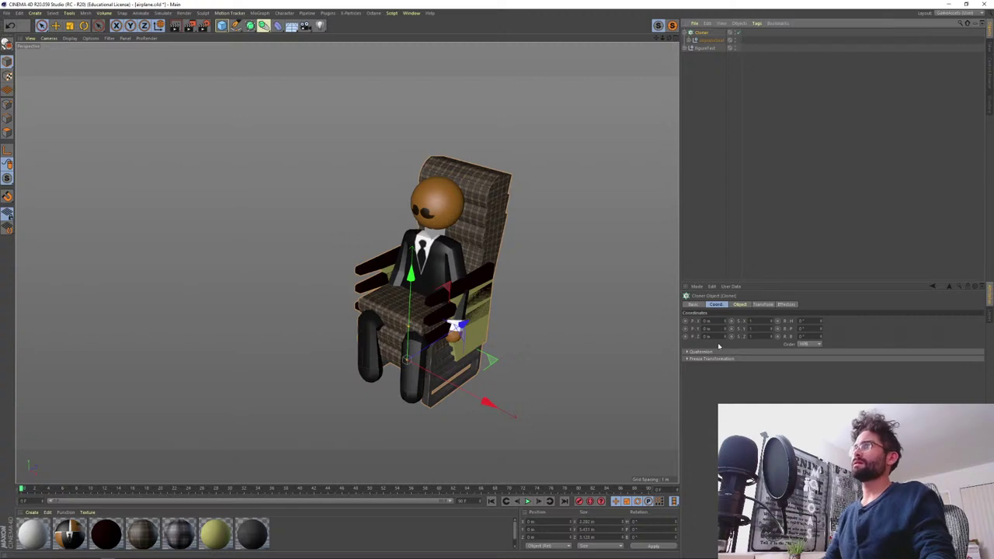
- Set the linear cloner's Y offset per step to 0 m
click(738, 305)
drag(721, 397, 670, 389)
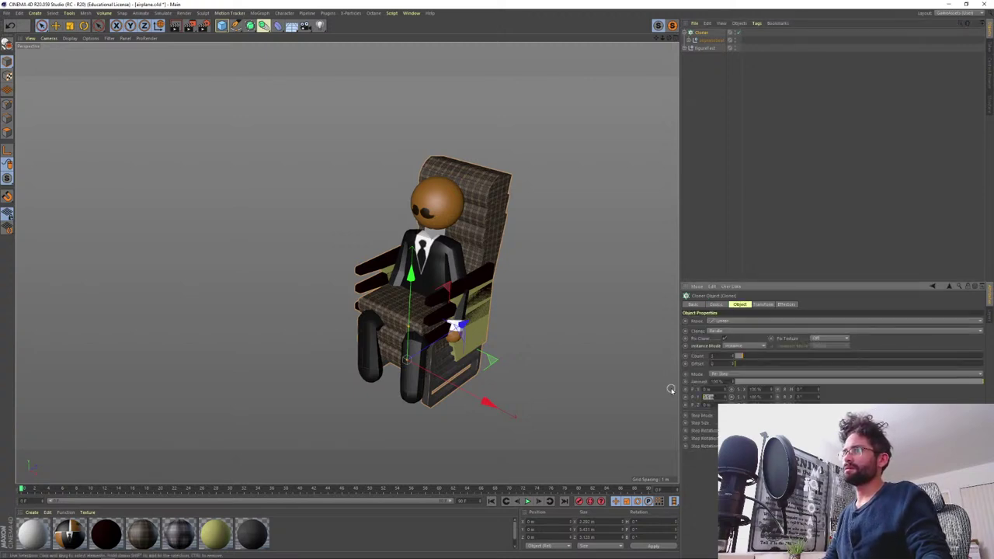
text(0)
key(Return)
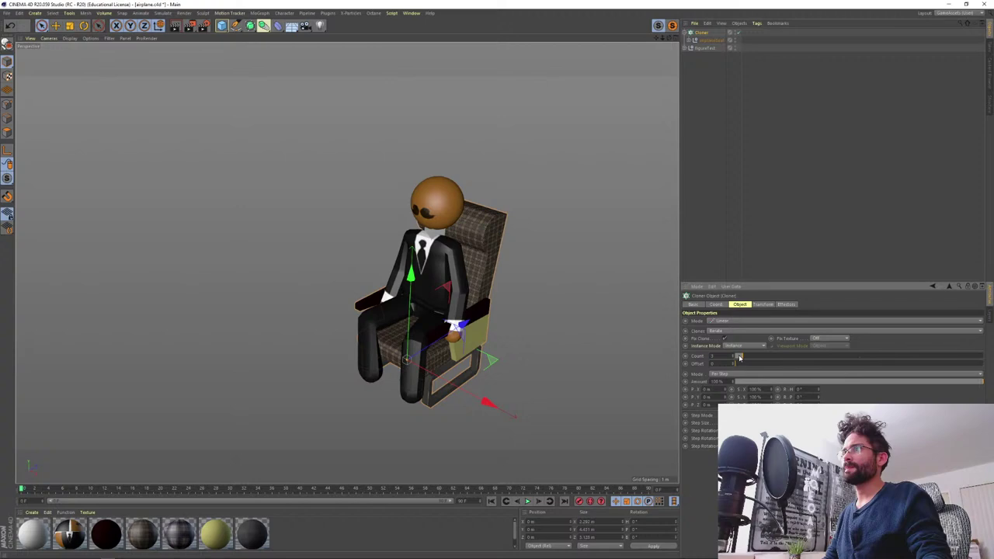
- Switch the Cloner to Grid Array mode and set its Y count to 1
click(724, 321)
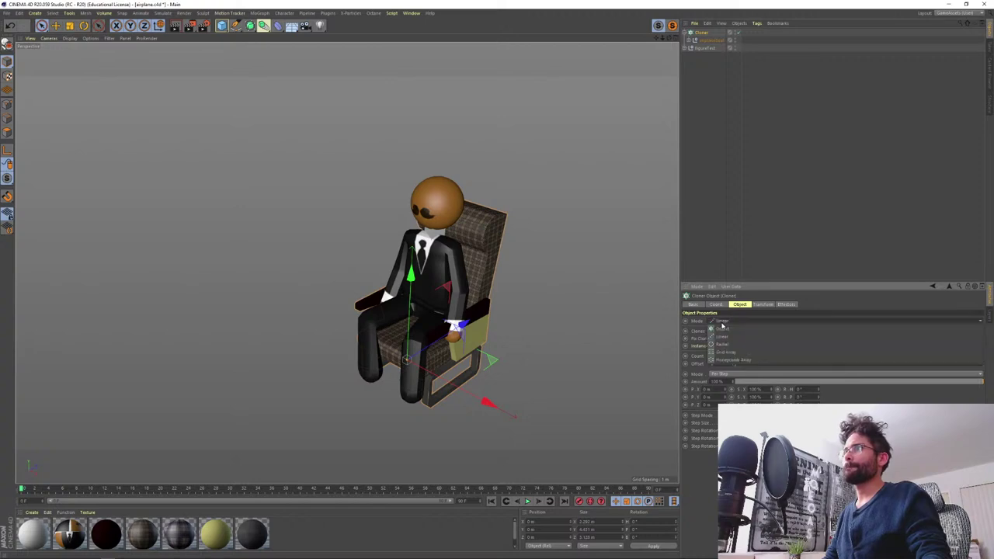
click(754, 353)
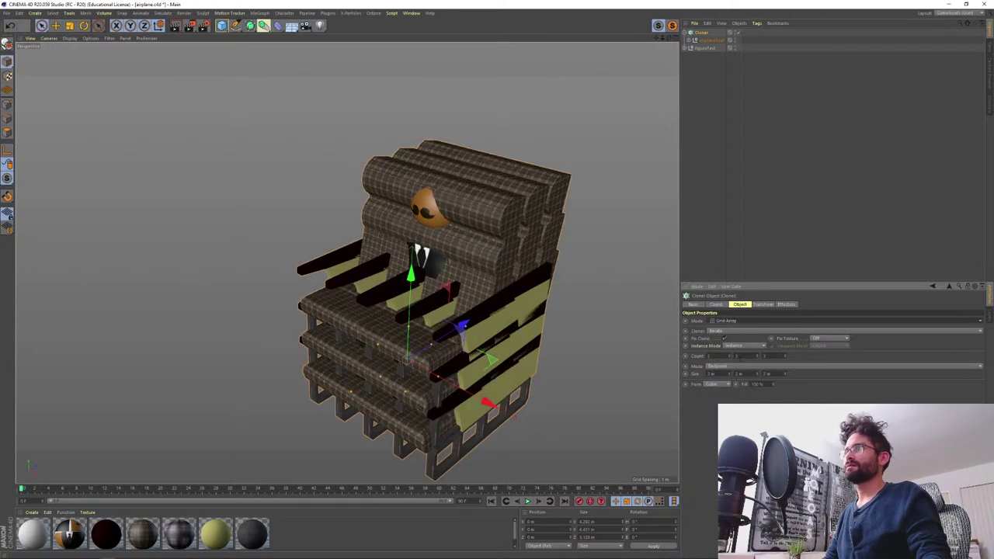
text(1)
key(Return)
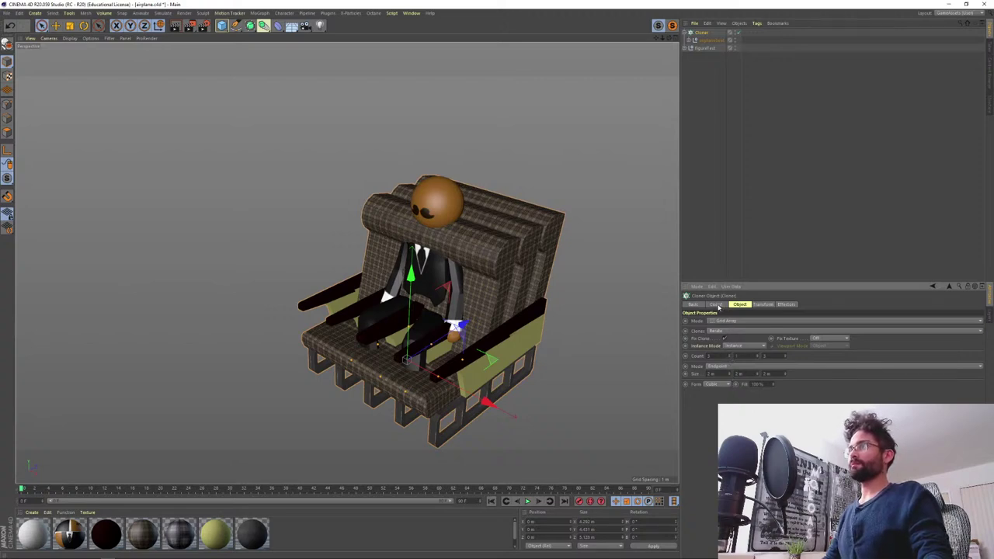
- Show the Cloner's object and transform settings together and adjust the grid's Y size
click(765, 305)
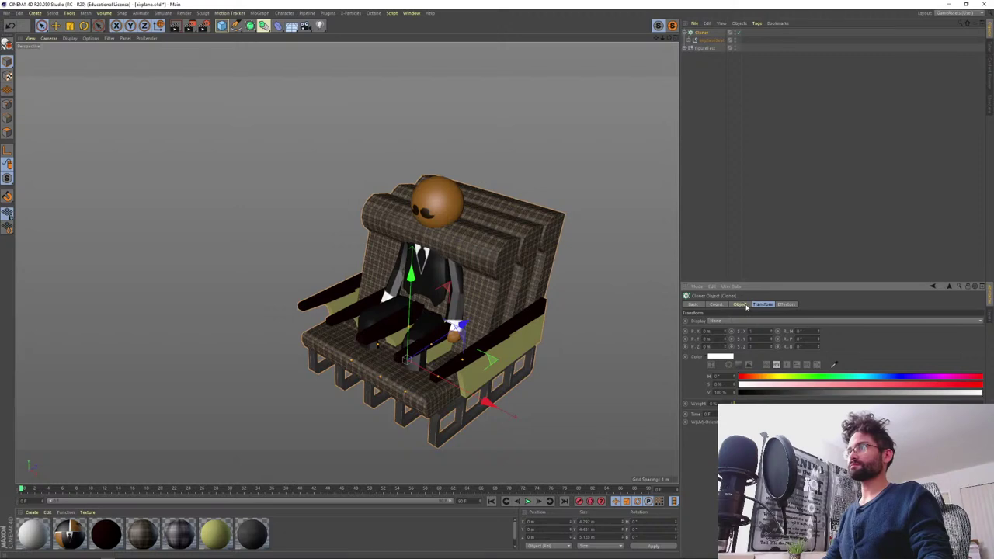
shift+click(745, 307)
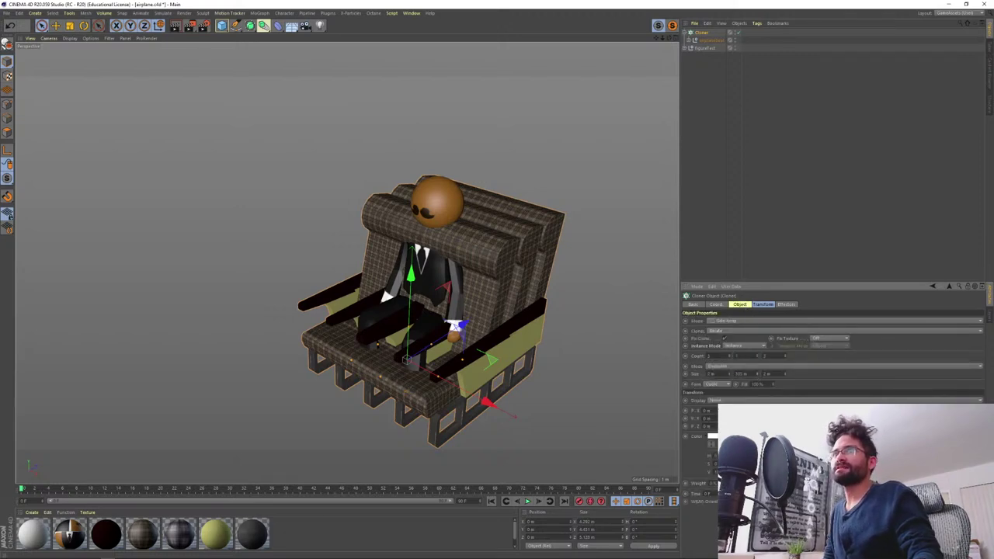
drag(756, 373, 745, 382)
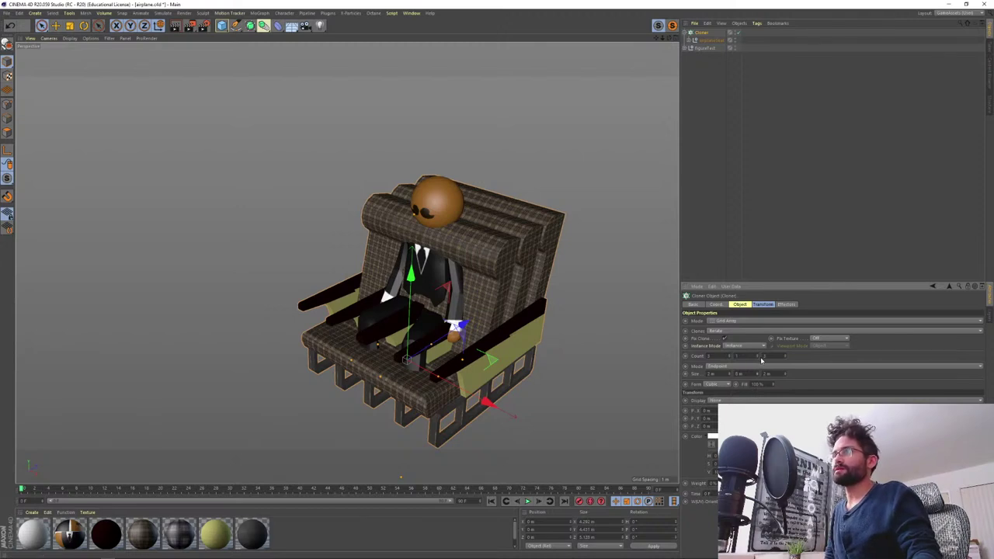
- Try scaling and offsetting the cloned seats with the Cloner's transform values, and undo those changes
click(763, 304)
click(740, 305)
shift+click(771, 306)
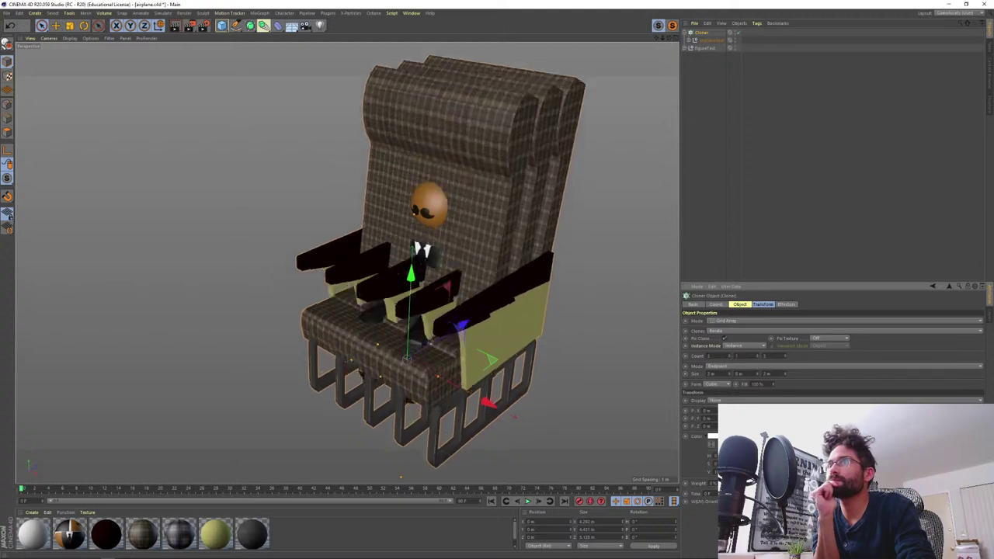
key(ctrl+z)
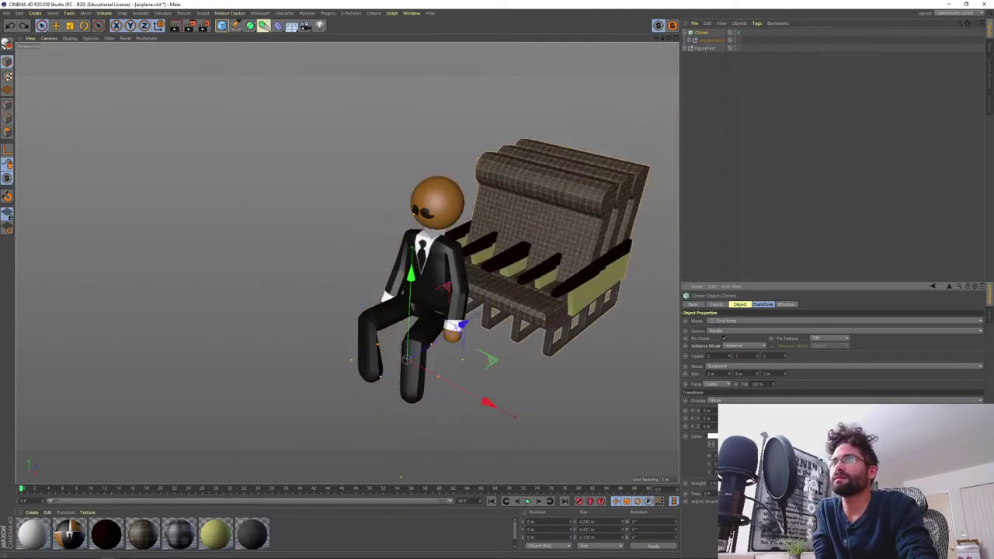
key(ctrl+z)
key(ctrl+z)
key(ctrl+y)
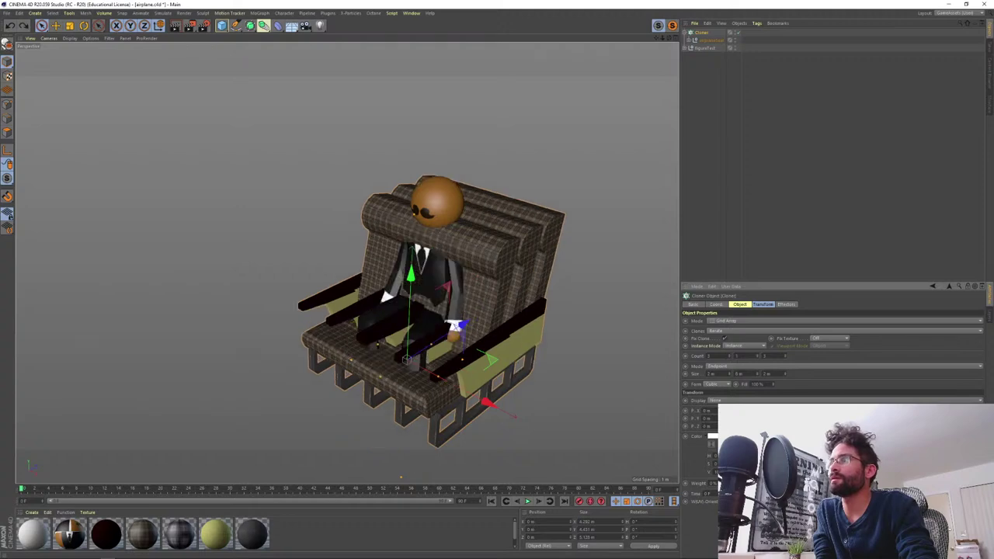
key(ctrl+y)
key(ctrl+y)
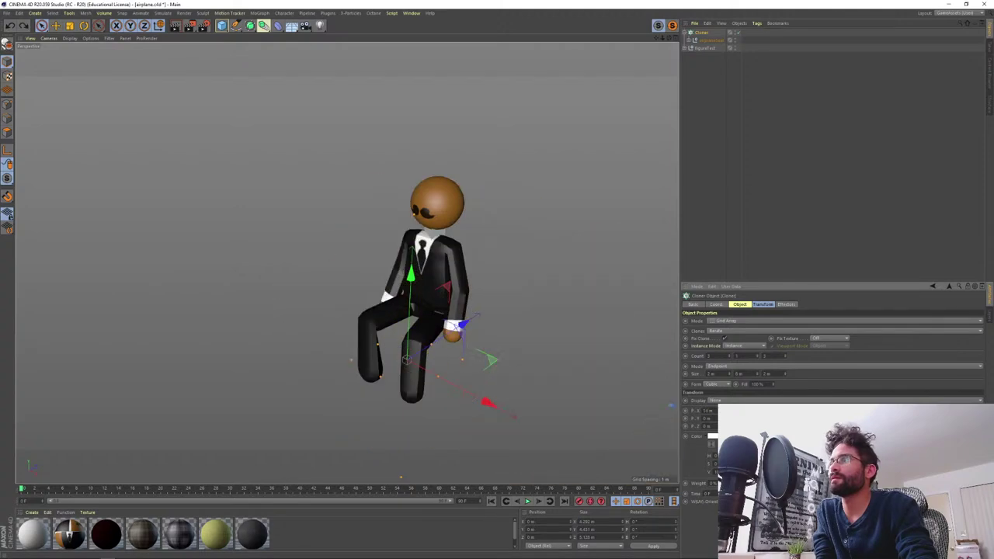
key(ctrl+z)
key(ctrl+z)
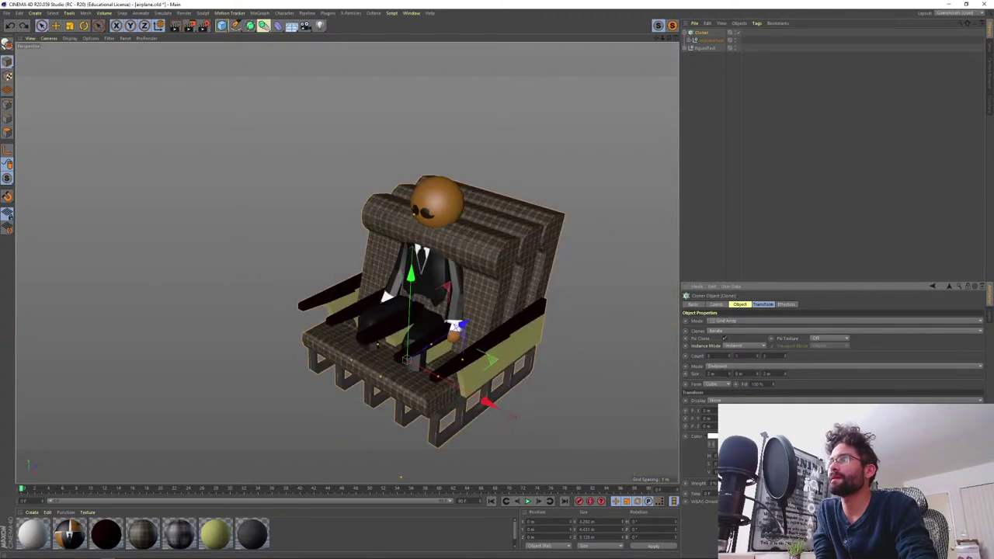
- Widen the Cloner grid's X size to 11 m and set its X count to 1
mouse_move(729, 374)
mouse_down()
mouse_move(729, 334)
mouse_move(729, 351)
mouse_up()
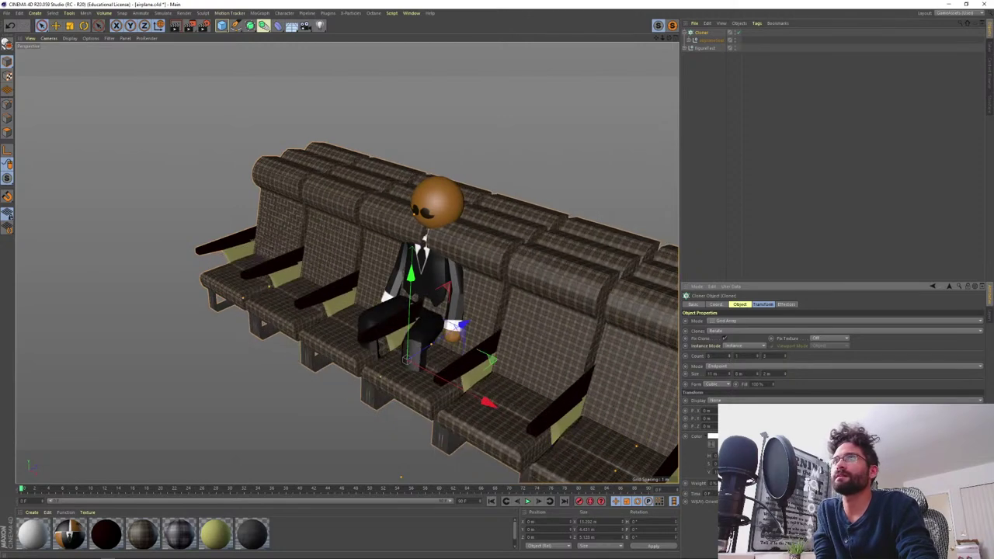
key(ctrl+z)
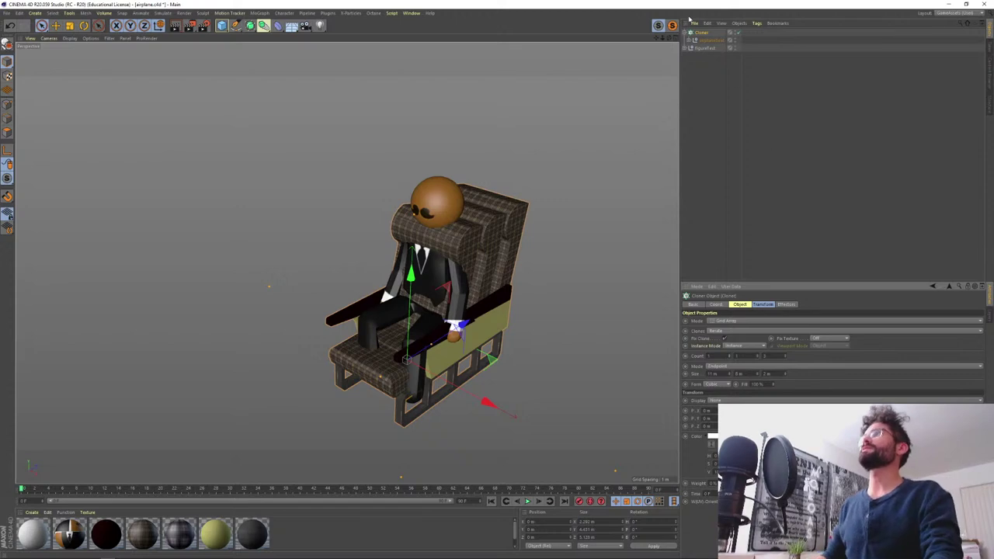
- Take the airplaneSeat group out of the Cloner and place a duplicate beside it, about 2.1 m away along X
click(711, 43)
drag(711, 44, 706, 101)
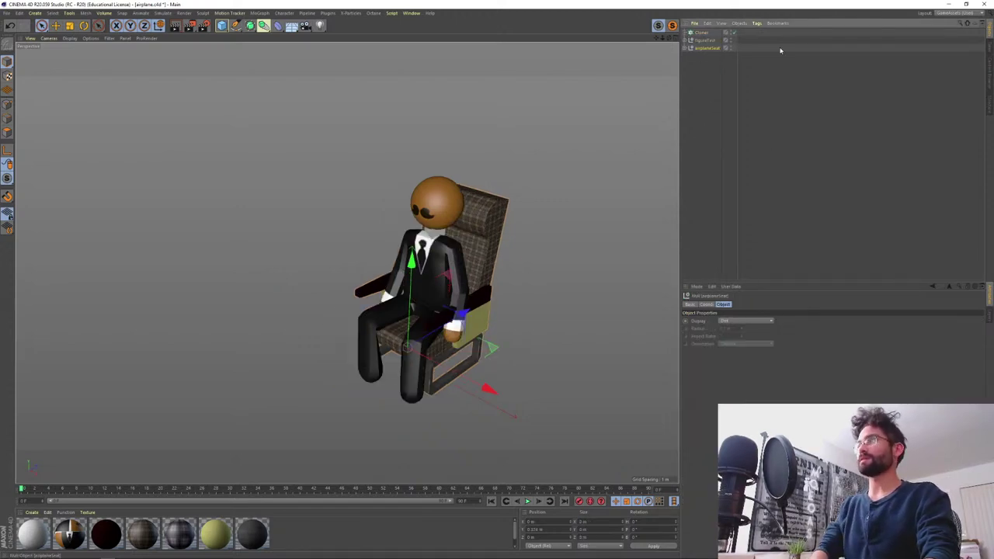
ctrl+drag(705, 49, 705, 59)
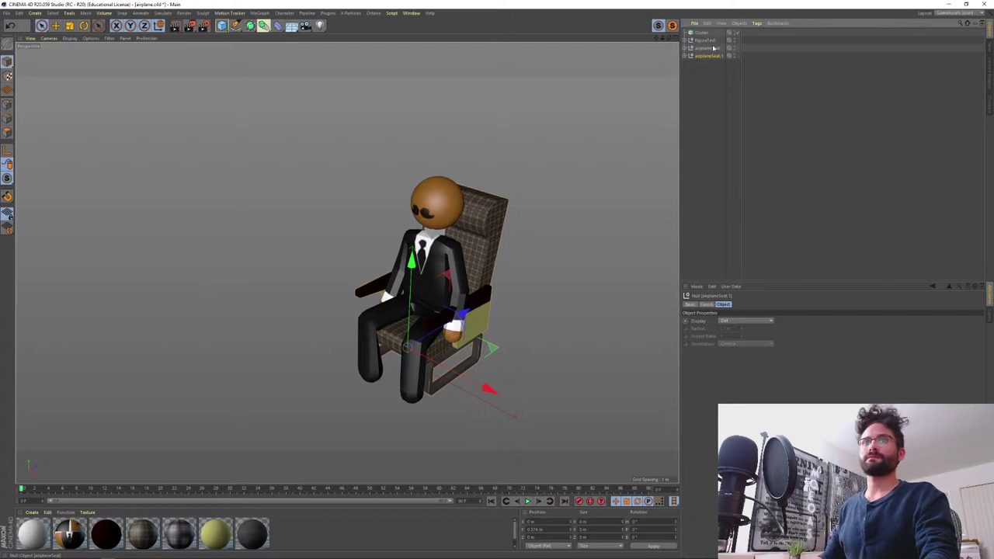
drag(489, 393, 438, 336)
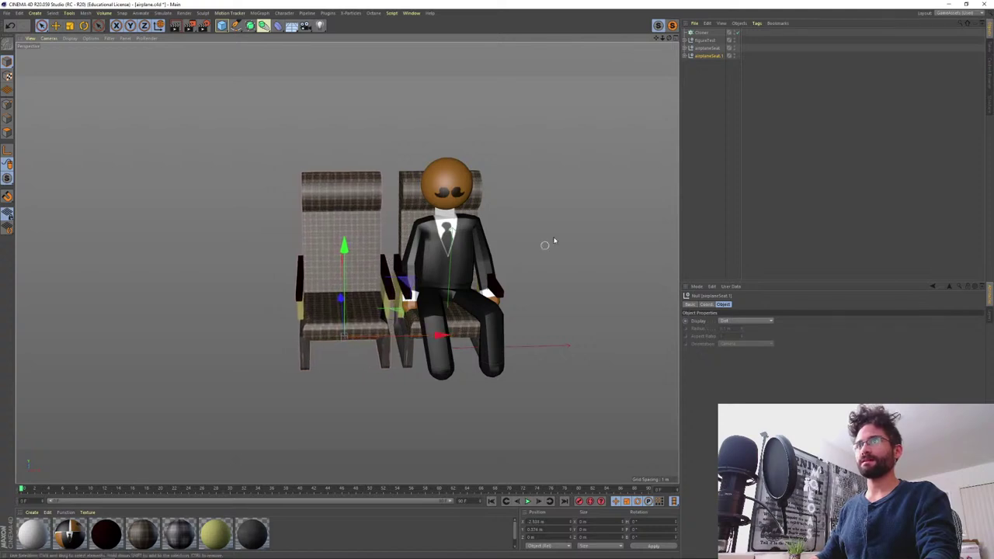
- Group the two airplane seats and name the group airplaneSeat_pair
shift+click(713, 50)
click(708, 75)
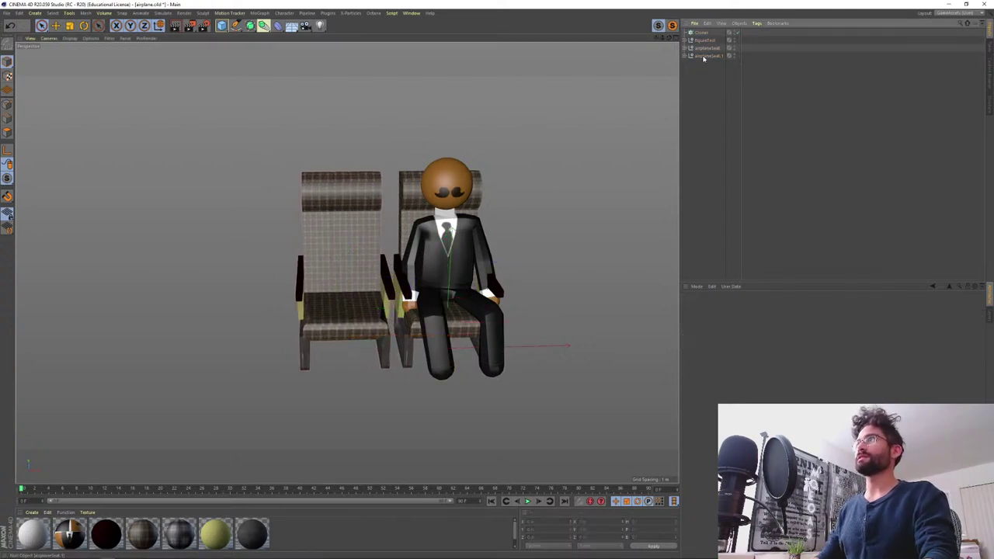
click(704, 56)
key(alt+g)
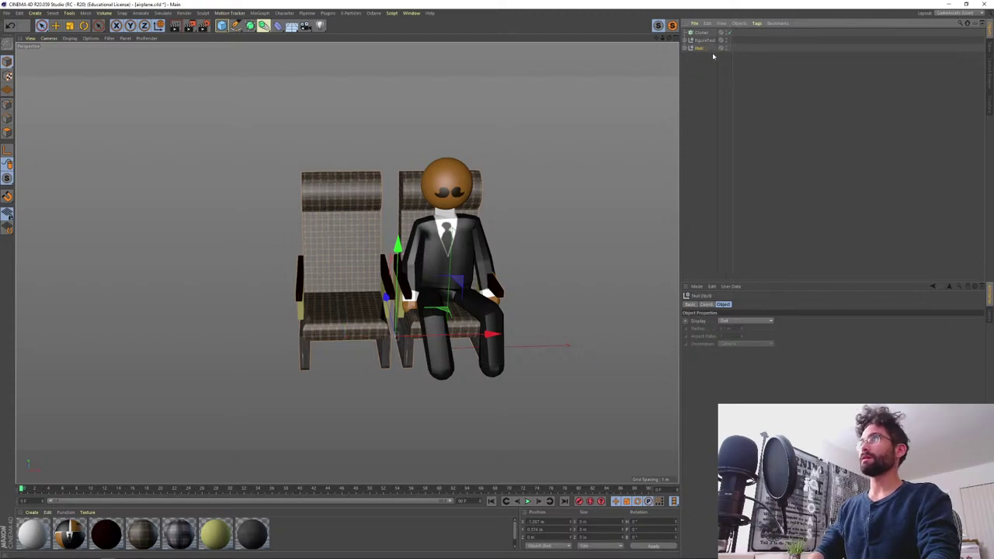
double_click(700, 48)
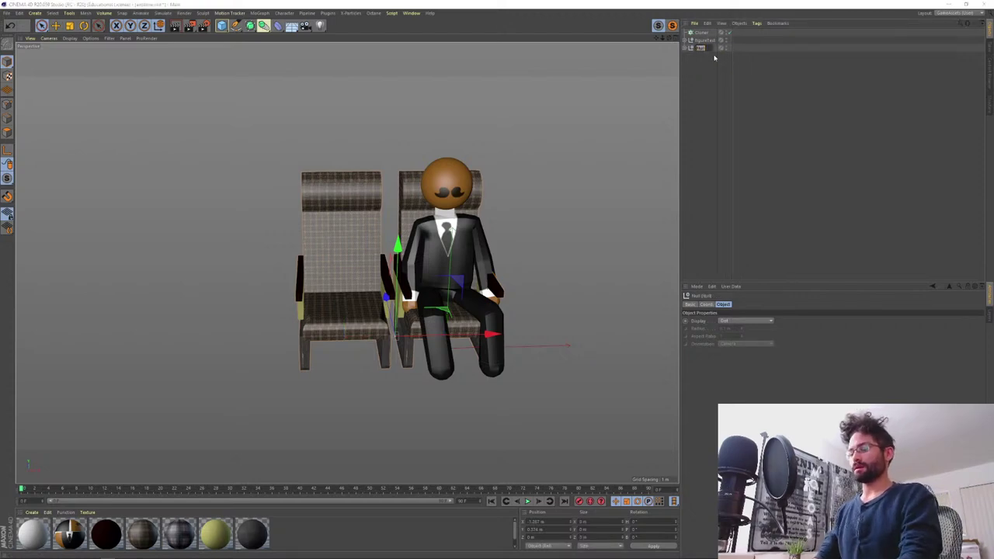
text(airpla)
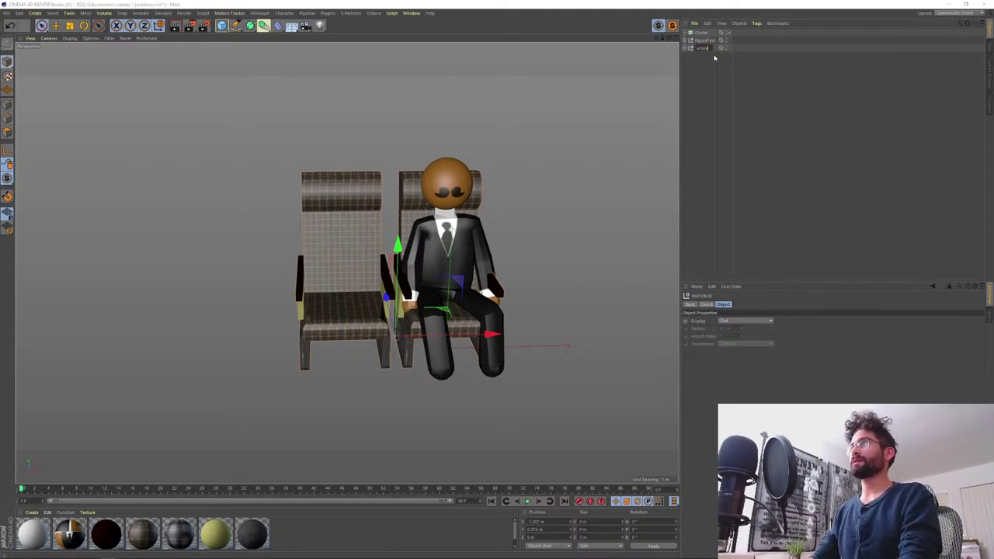
text(neSeat)
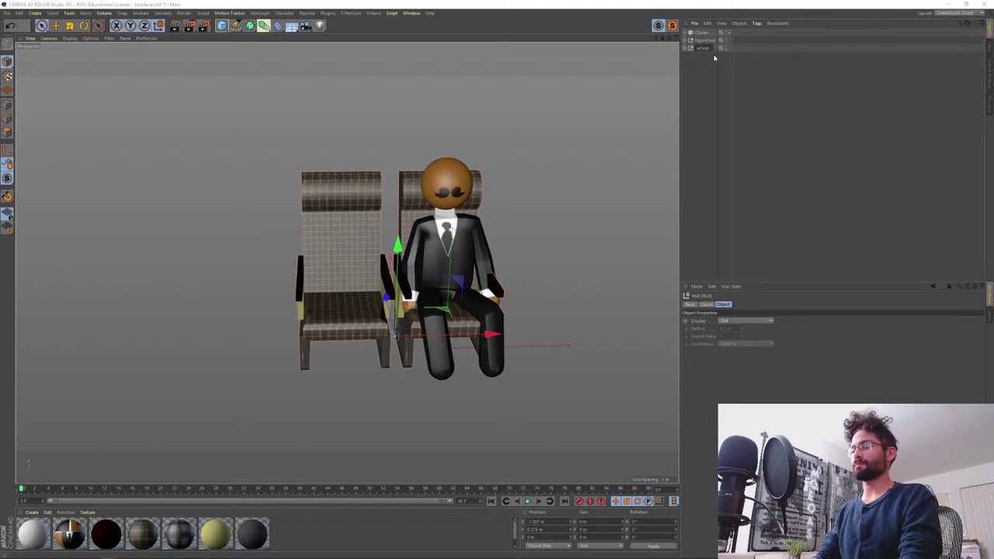
text(_pair)
key(Return)
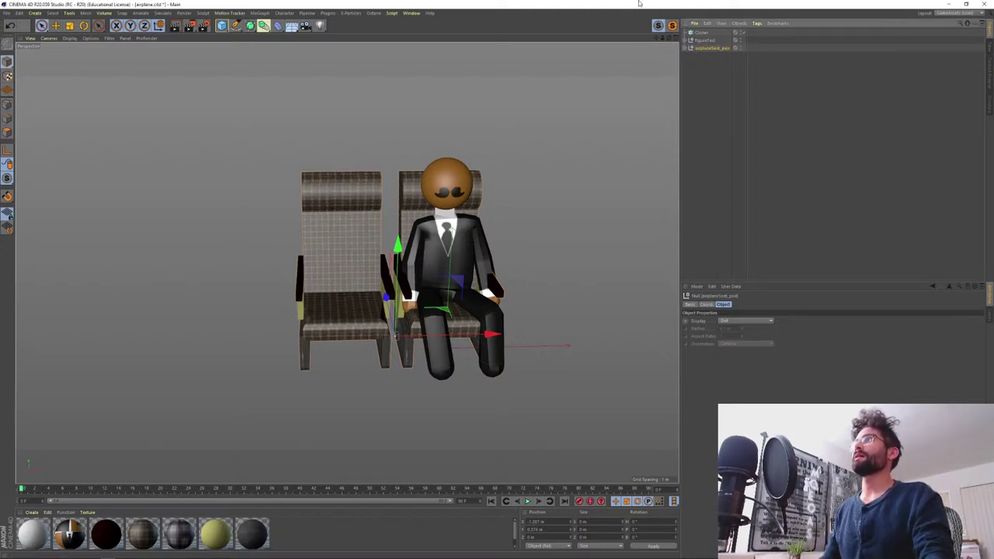
- Make the airplaneSeat_pair group a child of the Cloner
drag(712, 48, 703, 33)
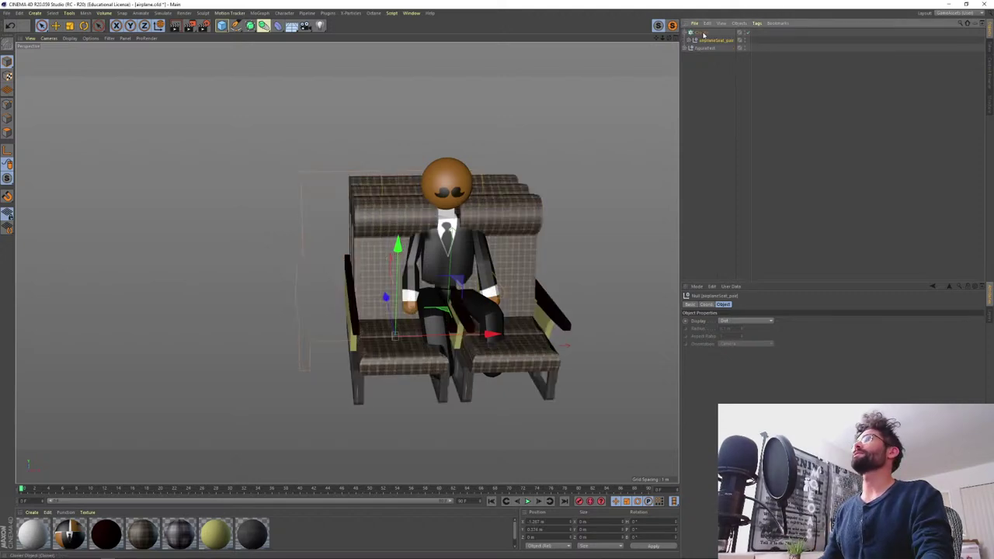
click(710, 40)
alt+drag(469, 329, 407, 322)
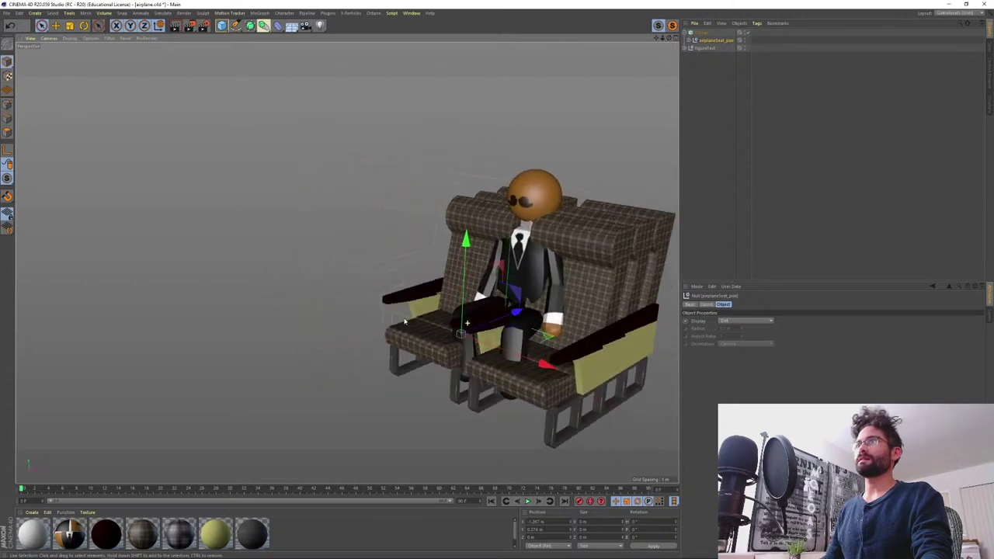
alt+right_drag(494, 308, 433, 359)
alt+right_drag(483, 308, 519, 297)
alt+middle_drag(519, 298, 428, 262)
alt+drag(428, 262, 424, 242)
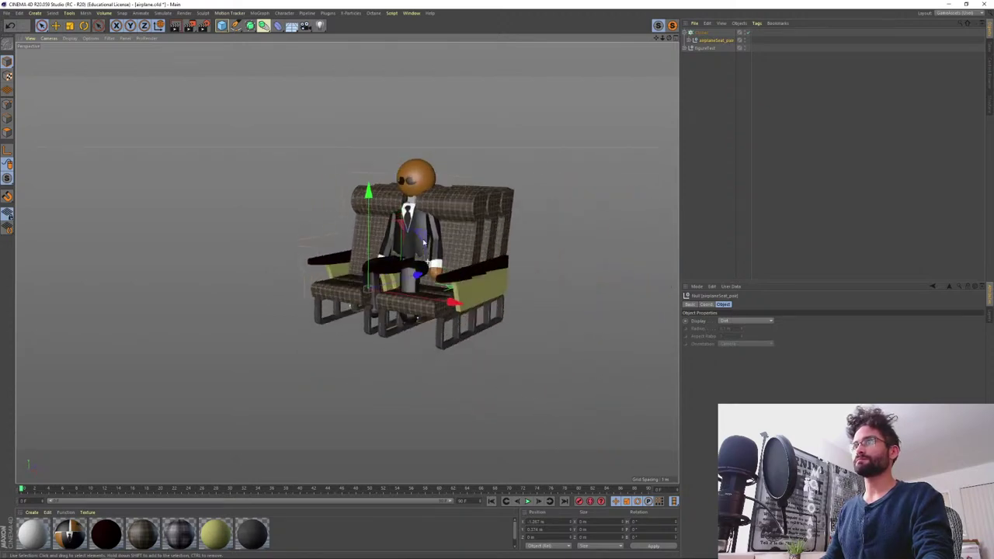
- Set the Cloner grid's Z count to 6 and its Z size to 20 m
click(699, 35)
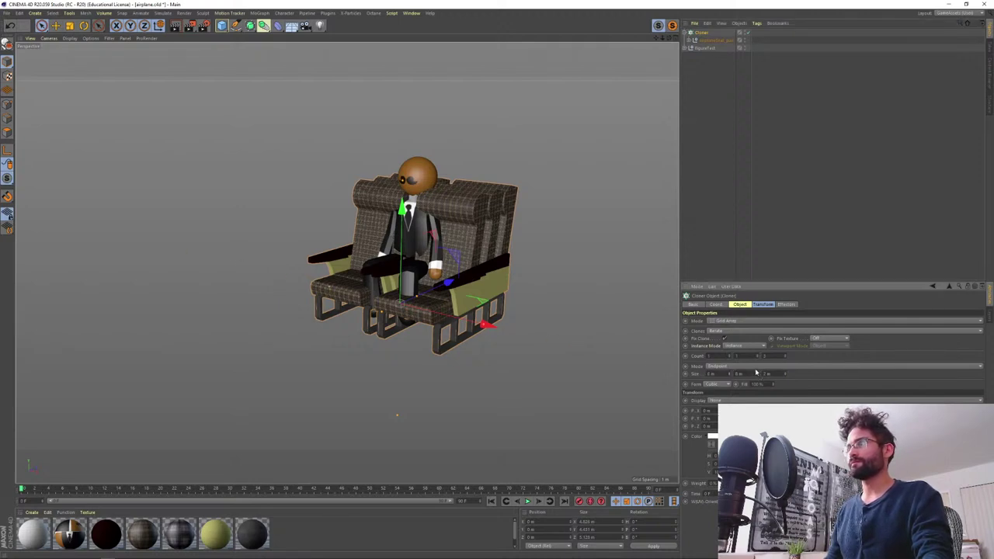
drag(730, 357, 784, 351)
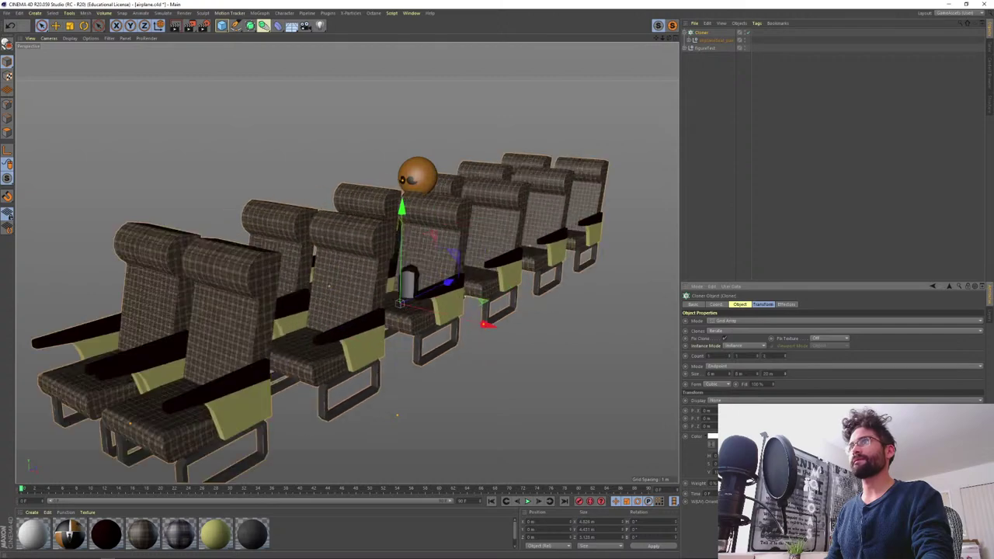
alt+middle_drag(346, 314, 428, 251)
mouse_move(429, 251)
alt+mouse_down()
mouse_move(453, 264)
mouse_move(428, 260)
alt+mouse_up()
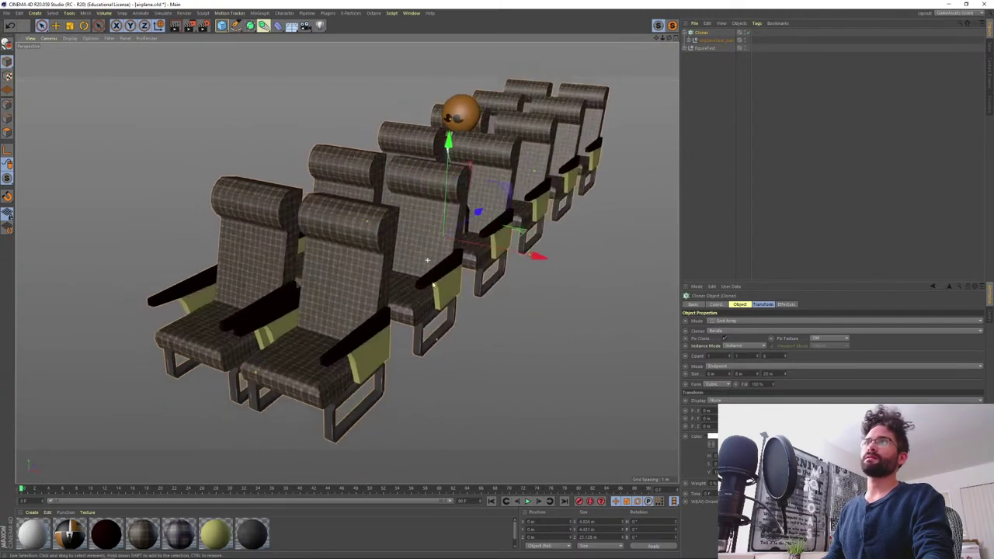
alt+right_drag(428, 260, 426, 289)
alt+drag(427, 288, 365, 264)
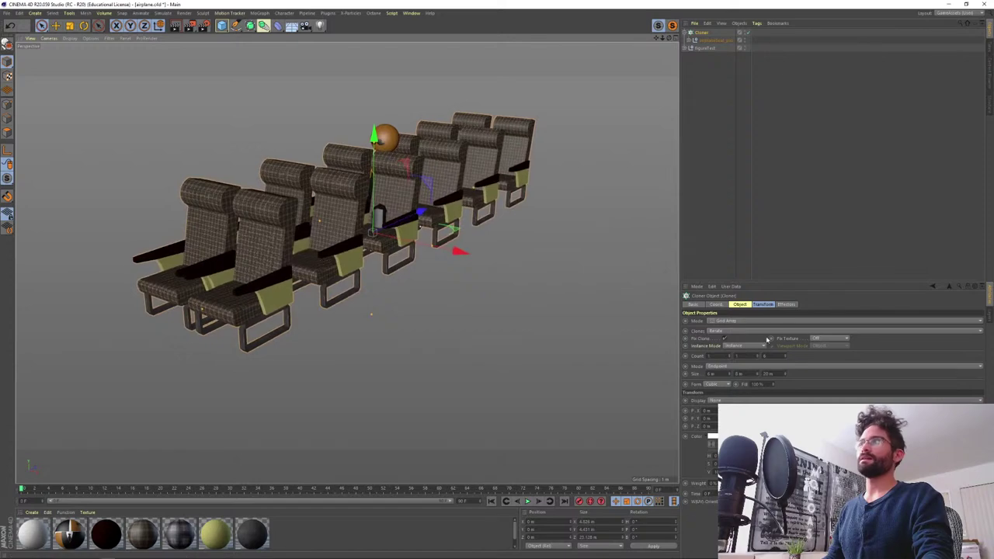
- Increase the Cloner grid's Z size to 21 m to space the seat rows further apart
mouse_move(785, 374)
mouse_down()
mouse_move(811, 370)
mouse_move(785, 351)
mouse_move(785, 369)
mouse_move(799, 372)
mouse_up()
alt+drag(559, 299, 347, 262)
mouse_move(786, 378)
mouse_down()
mouse_move(769, 379)
mouse_move(782, 379)
mouse_up()
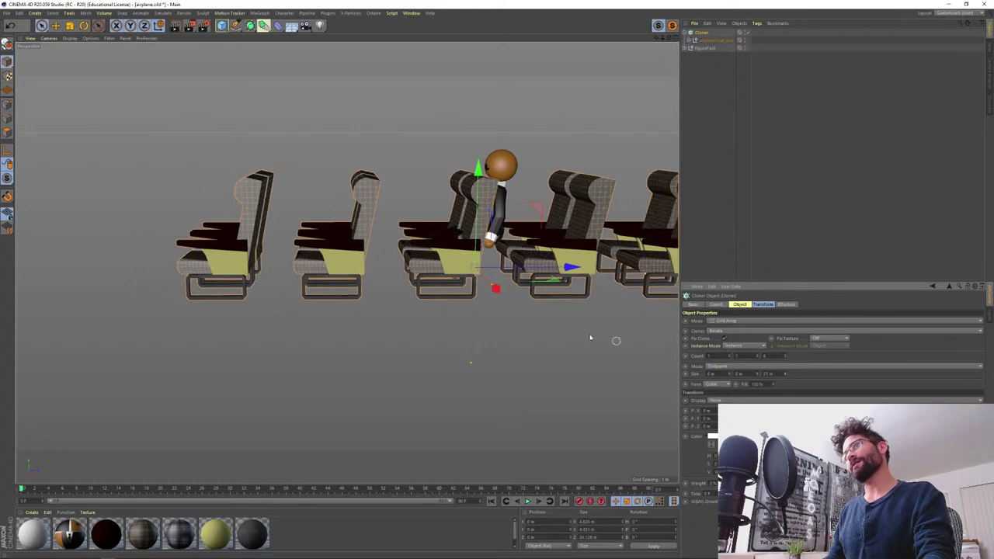
alt+drag(593, 340, 536, 282)
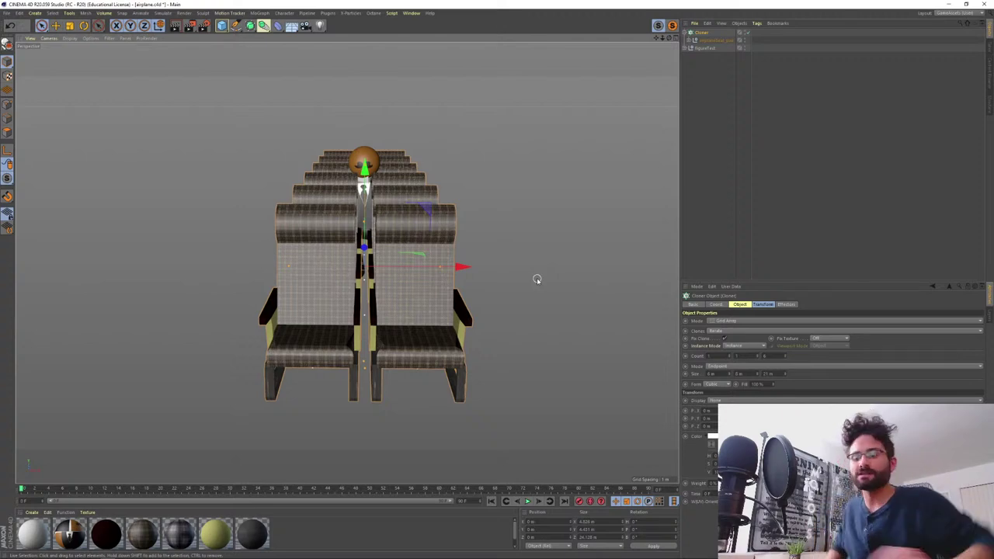
- Examine the cloned seat rows from several angles and compare them with the Boeing 747 cabin reference image in Photos
key(XF86AudioLowerVolume)
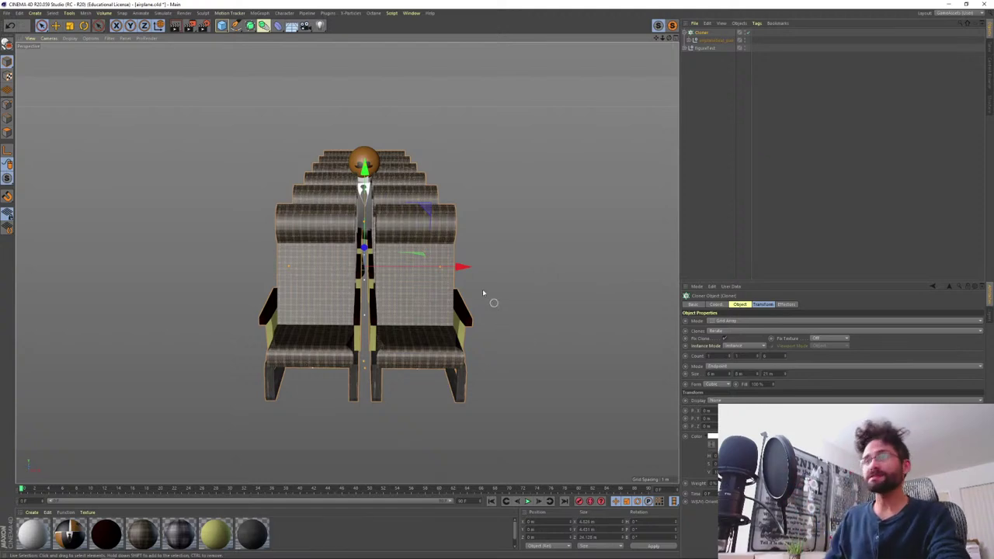
alt+drag(483, 293, 516, 142)
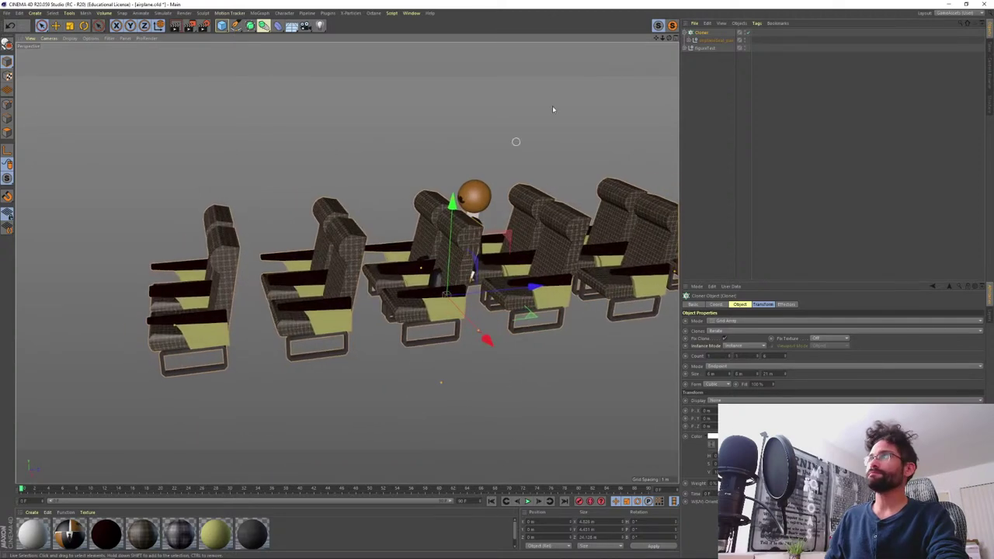
click(705, 64)
click(702, 32)
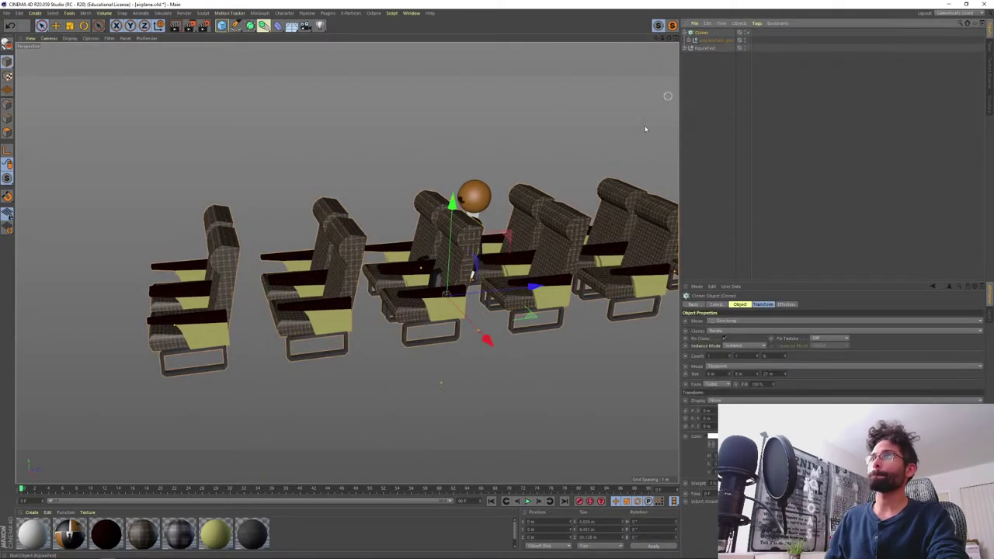
alt+drag(388, 299, 430, 281)
alt+right_drag(430, 282, 424, 350)
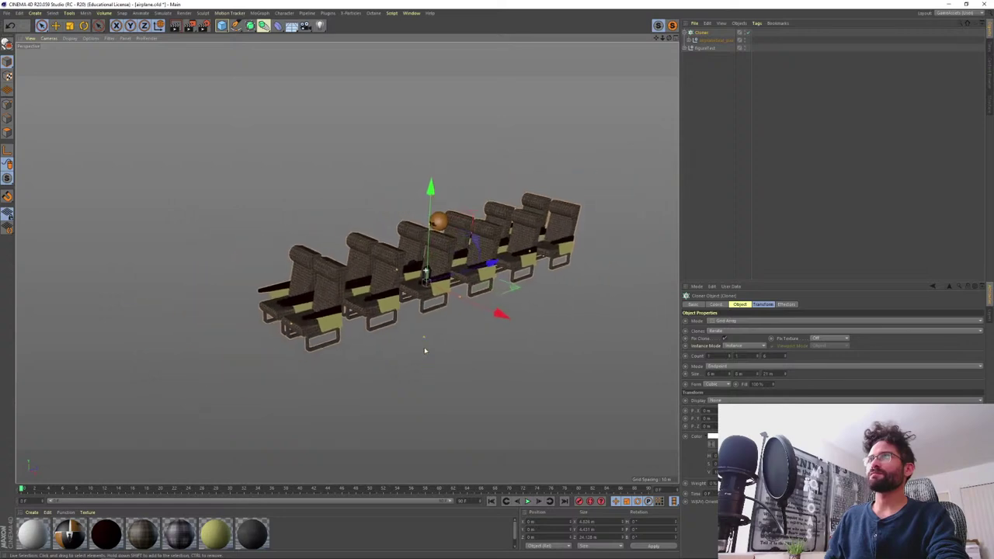
alt+middle_drag(313, 220, 347, 262)
mouse_move(395, 338)
alt+mouse_down()
mouse_move(453, 335)
mouse_move(420, 357)
mouse_move(383, 349)
alt+mouse_up()
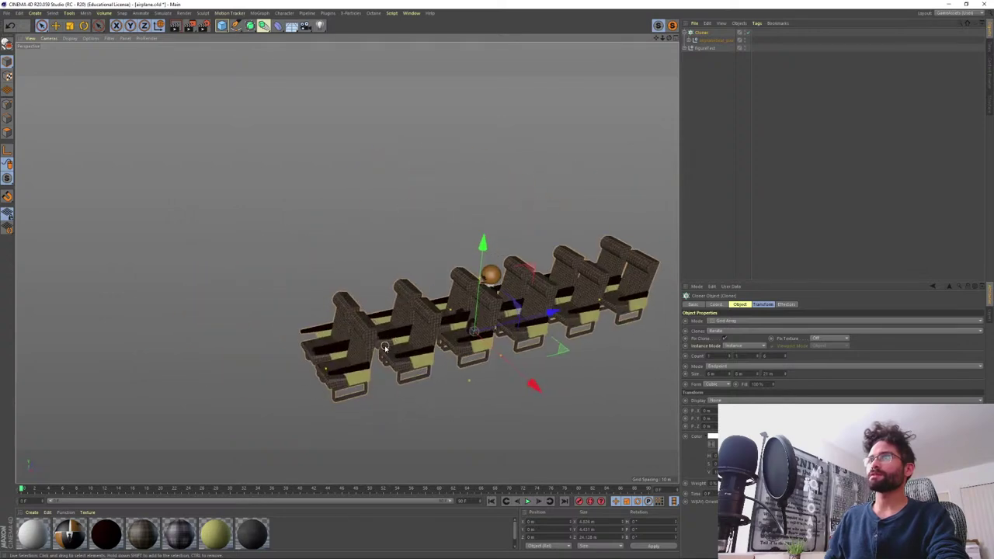
key(alt+Tab)
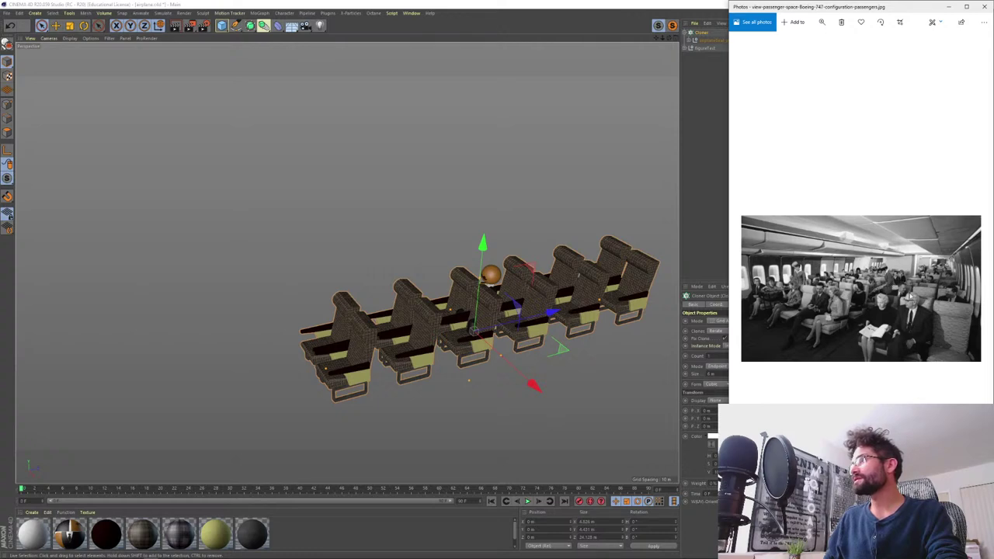
key(alt+Tab)
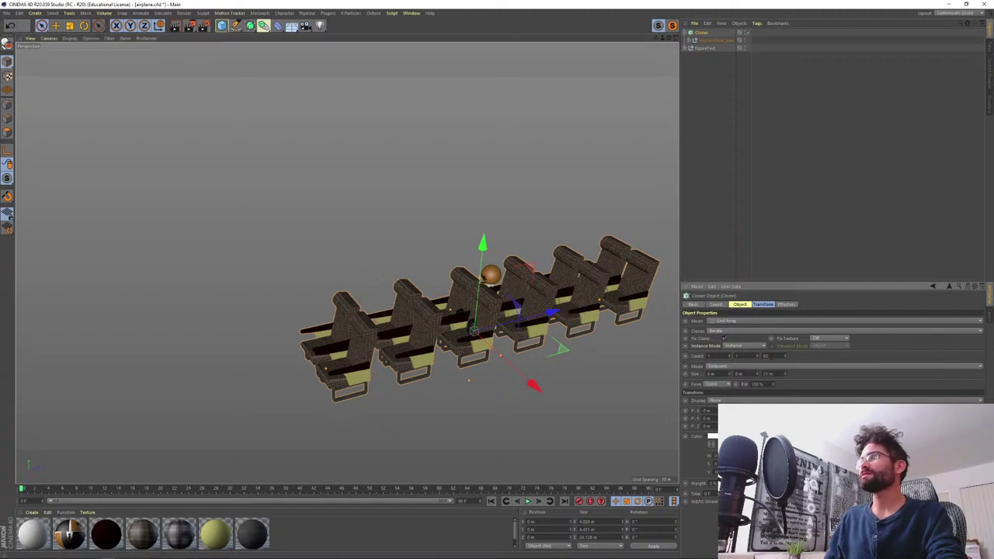
- Try extending the cabin to 50 seat rows with a Cloner Z size of 238 m
text(5)
key(Return)
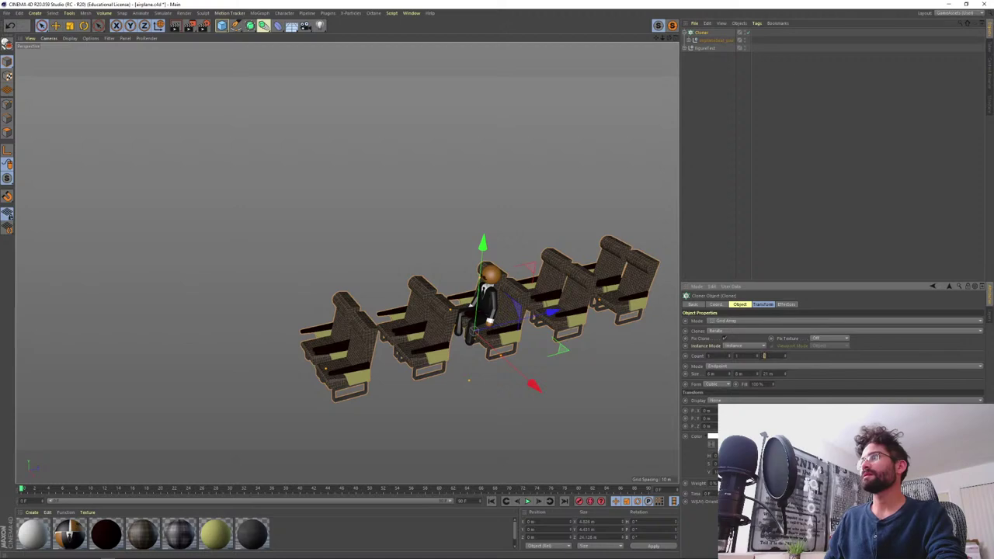
click(759, 359)
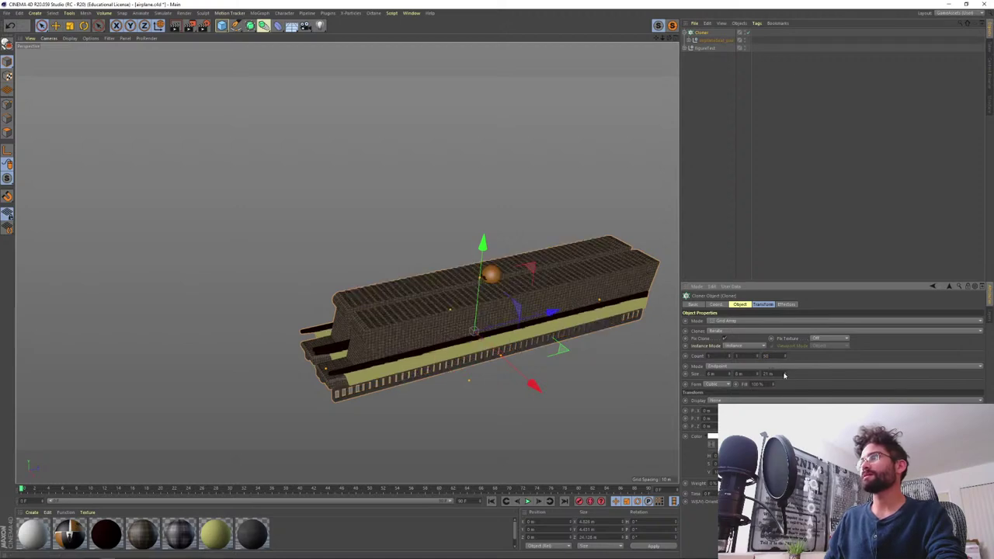
drag(785, 376, 785, 371)
alt+middle_drag(273, 364, 404, 357)
alt+drag(404, 356, 458, 311)
alt+right_drag(459, 311, 230, 383)
alt+drag(230, 384, 160, 300)
alt+right_drag(376, 307, 342, 435)
alt+middle_drag(493, 180, 422, 228)
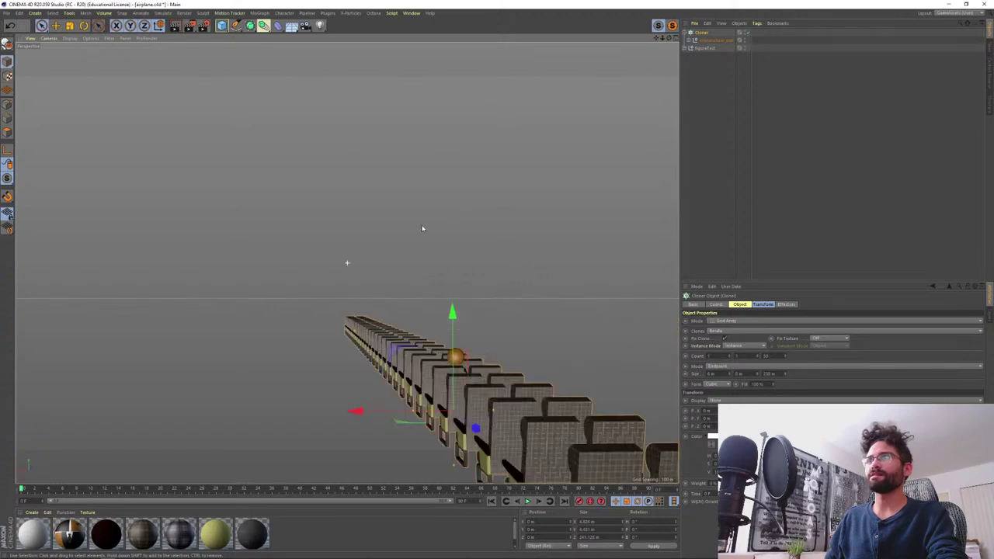
alt+drag(423, 229, 505, 376)
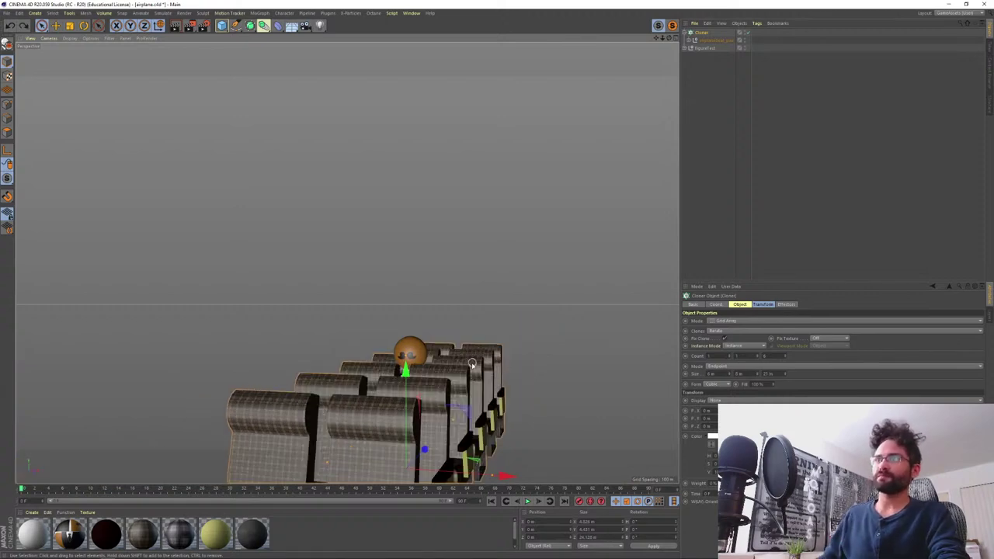
- Set the Cloner grid's Z count to 5 and reduce its Z size to bring the seat rows closer together
mouse_move(472, 365)
alt+mouse_down()
mouse_move(443, 382)
mouse_move(354, 362)
alt+mouse_up()
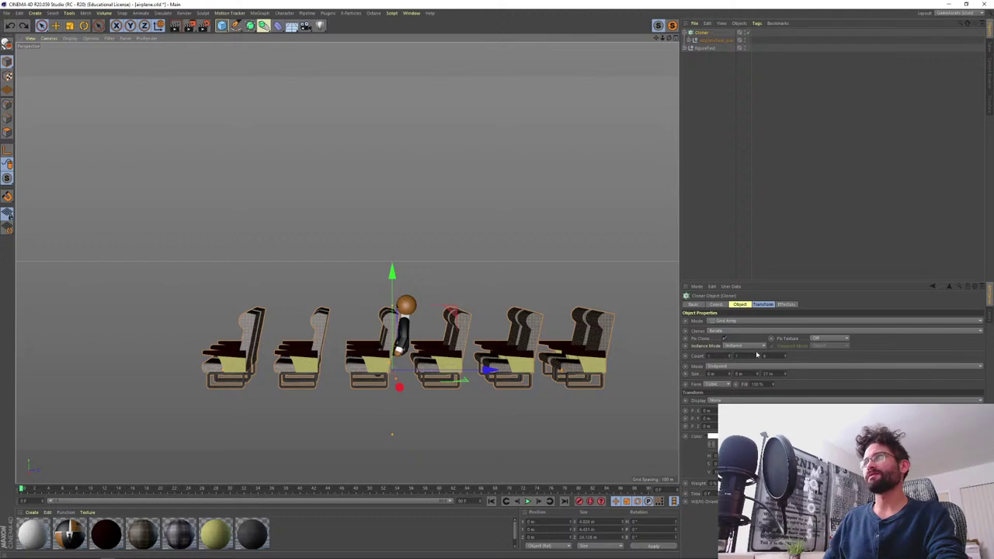
click(776, 357)
text(5)
key(Return)
alt+drag(466, 365, 501, 367)
drag(786, 376, 784, 376)
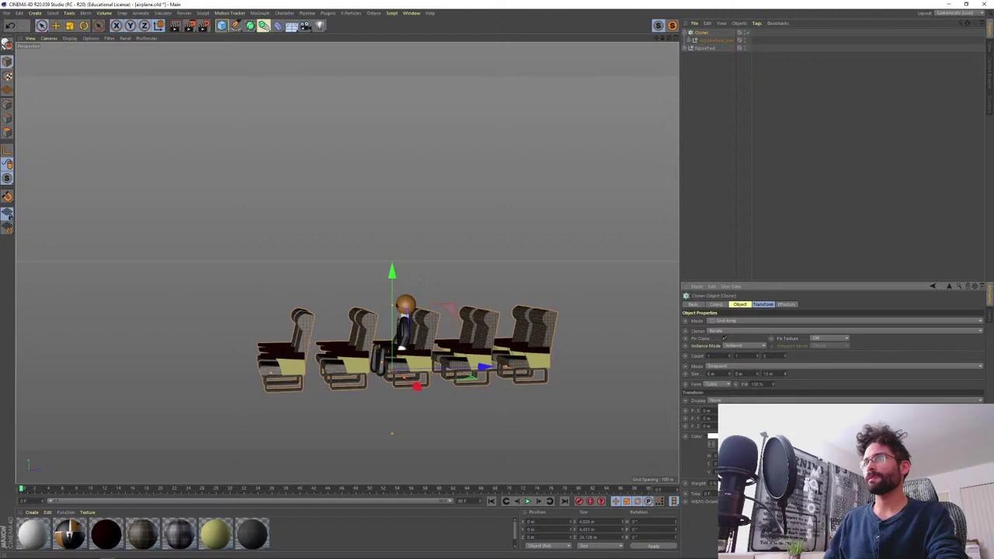
- Adjust the Cloner grid's Z size, trying 18 m before settling on 16 m for the five seat rows
alt+drag(466, 350, 509, 368)
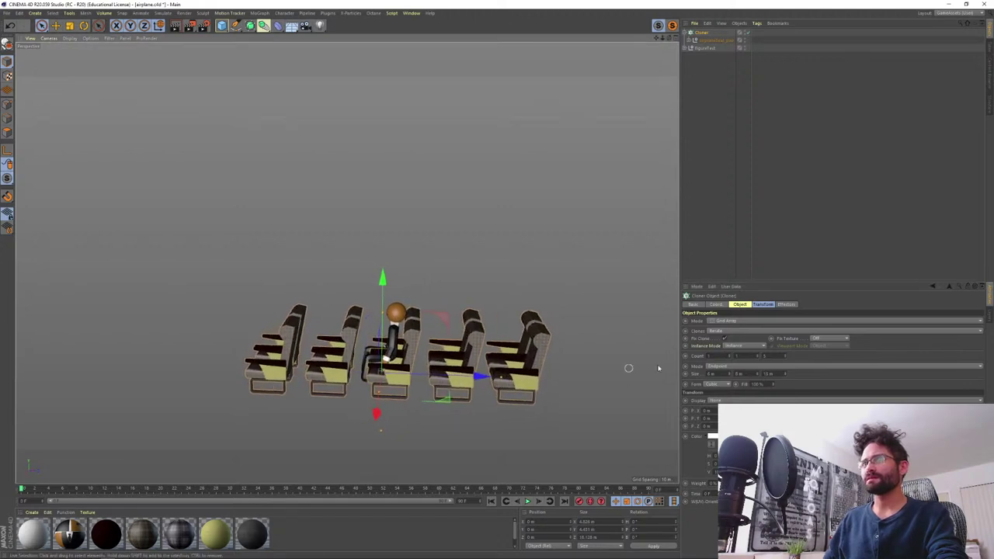
drag(778, 374, 743, 374)
text(18)
key(Return)
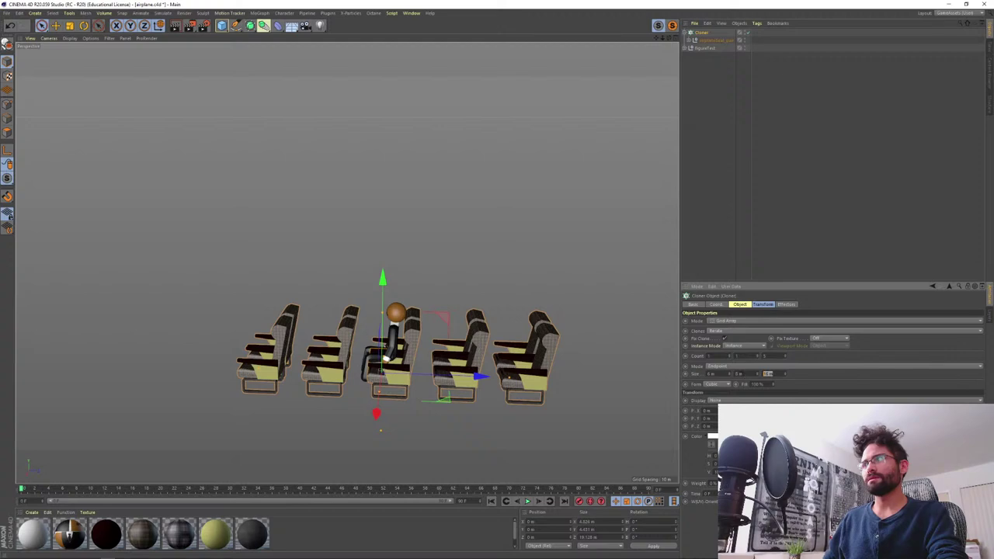
text(18)
key(Return)
mouse_move(579, 382)
alt+mouse_down()
mouse_move(553, 381)
mouse_move(573, 373)
alt+mouse_up()
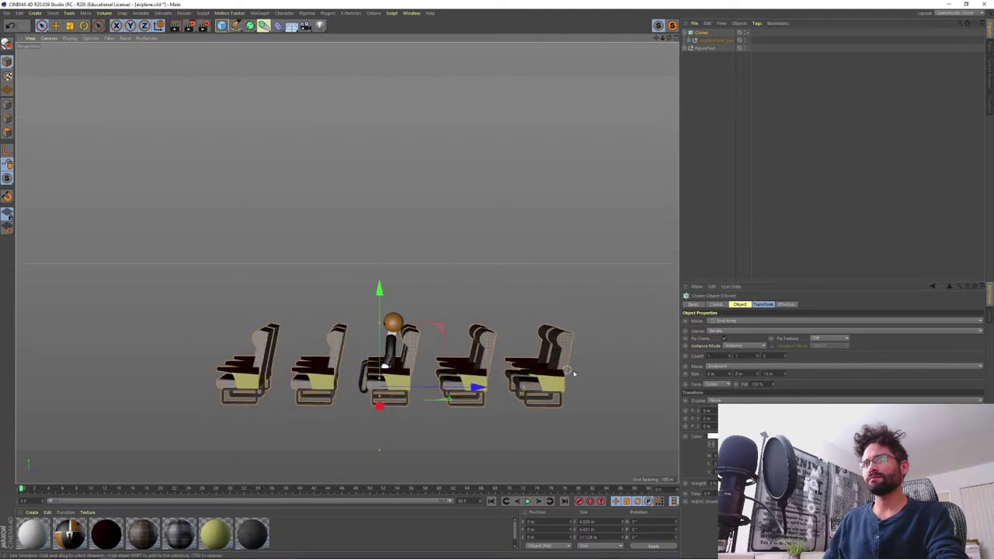
key(Down)
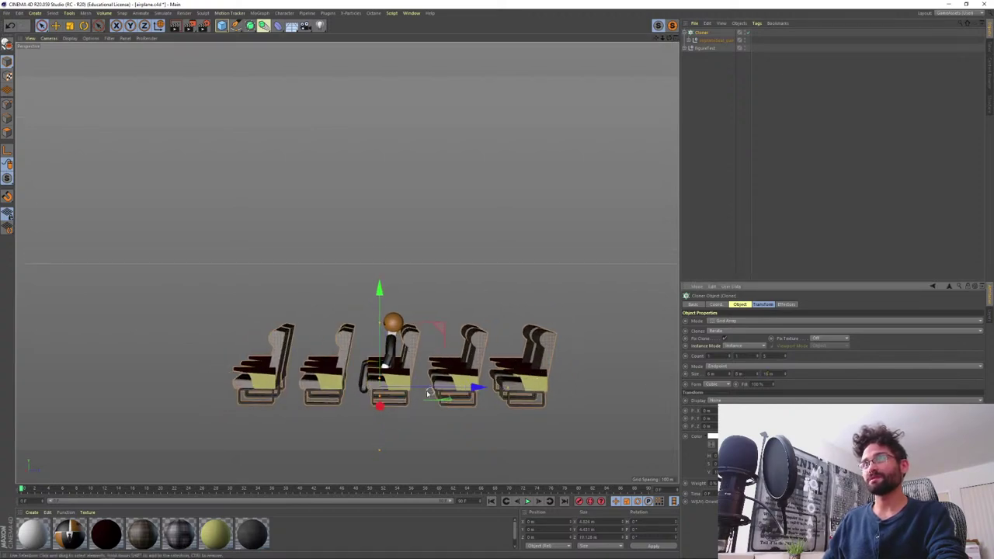
alt+drag(428, 393, 590, 376)
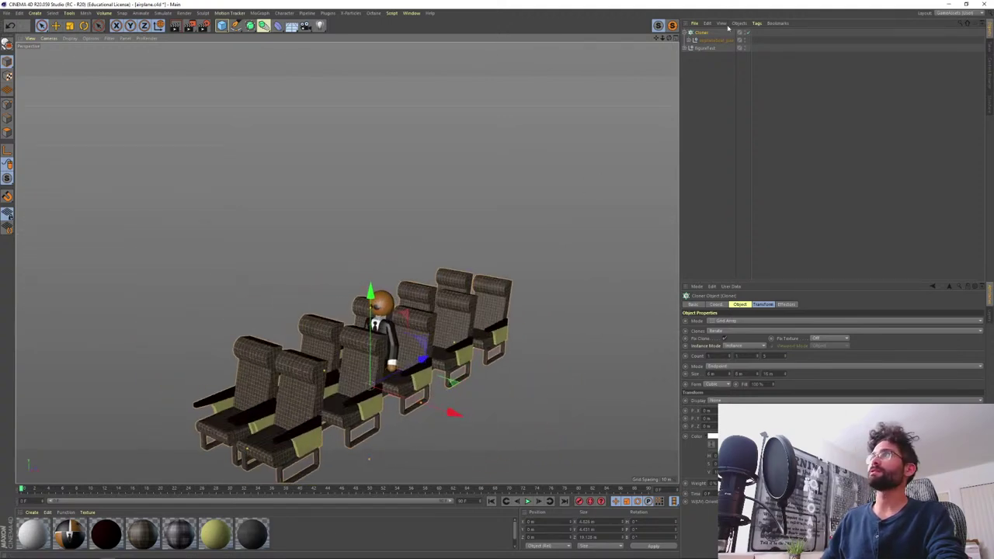
- Duplicate the seat Cloner and move the original about 8.1 m along X to form a second seat block across an aisle
click(693, 33)
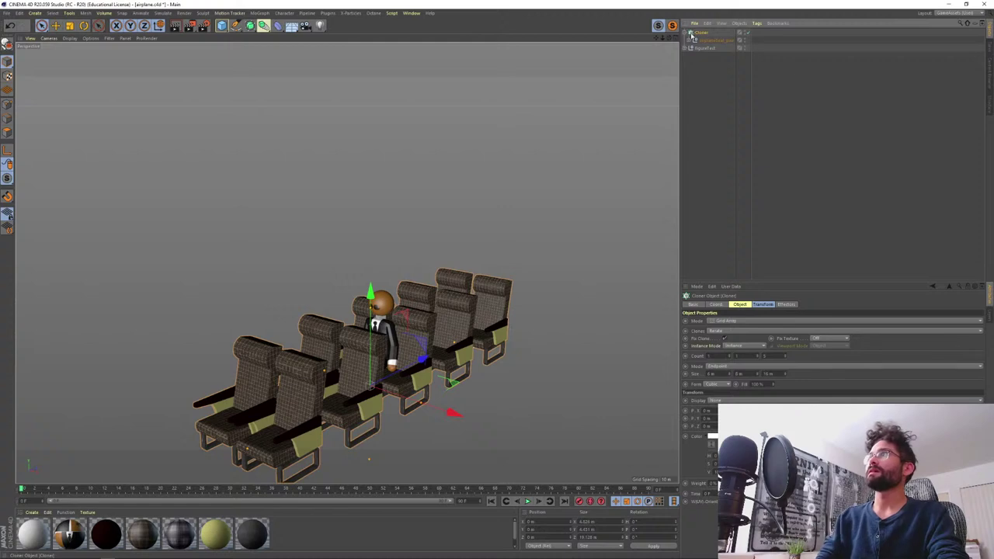
click(685, 32)
ctrl+drag(701, 33, 702, 69)
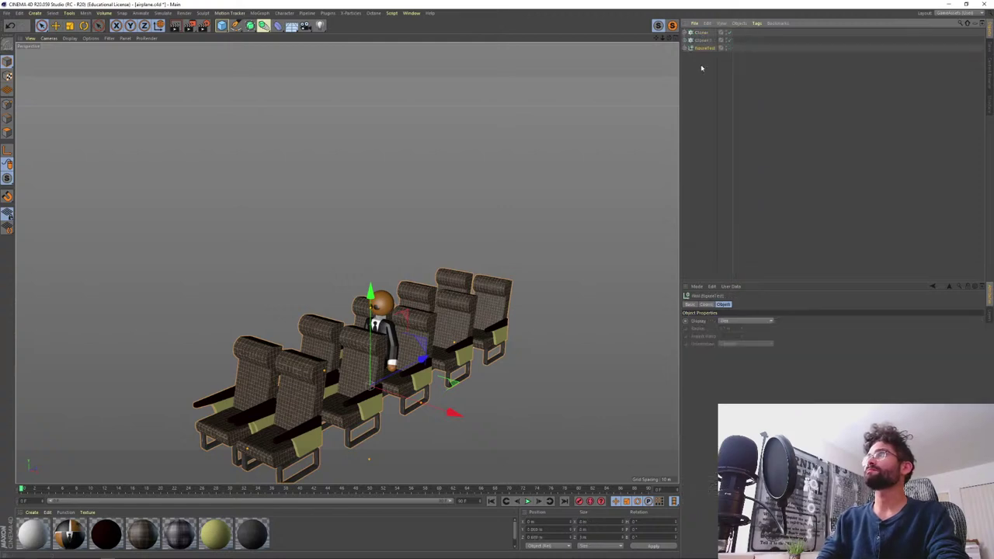
click(702, 33)
drag(445, 413, 530, 356)
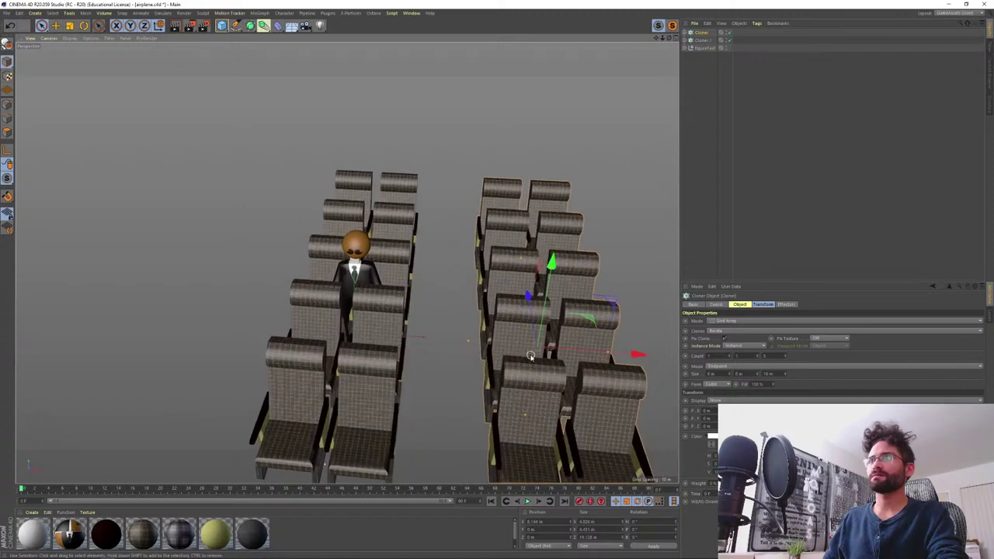
- Duplicate only the middle seat Cloner and move the copy about 8.2 m along negative X as a third seat block
ctrl+drag(701, 41, 703, 76)
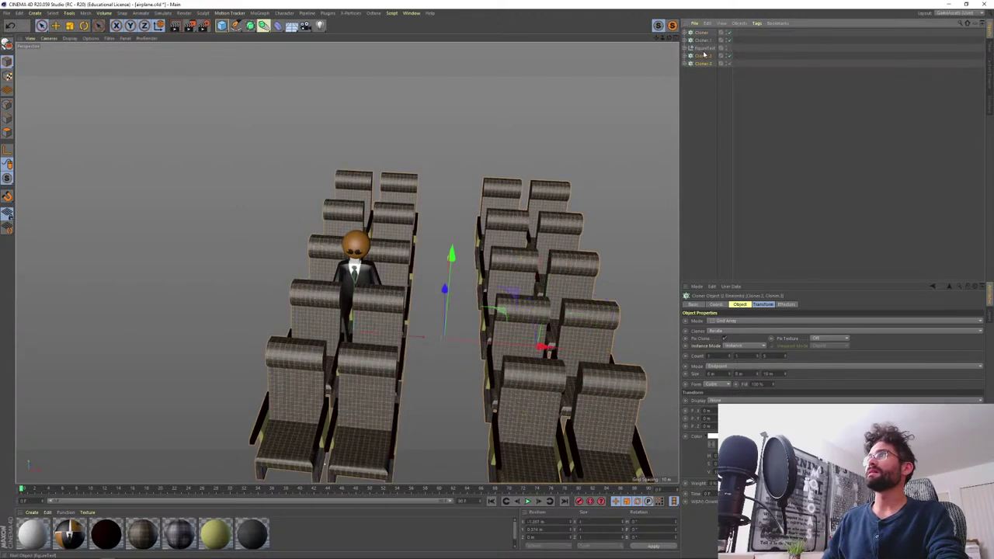
key(ctrl+z)
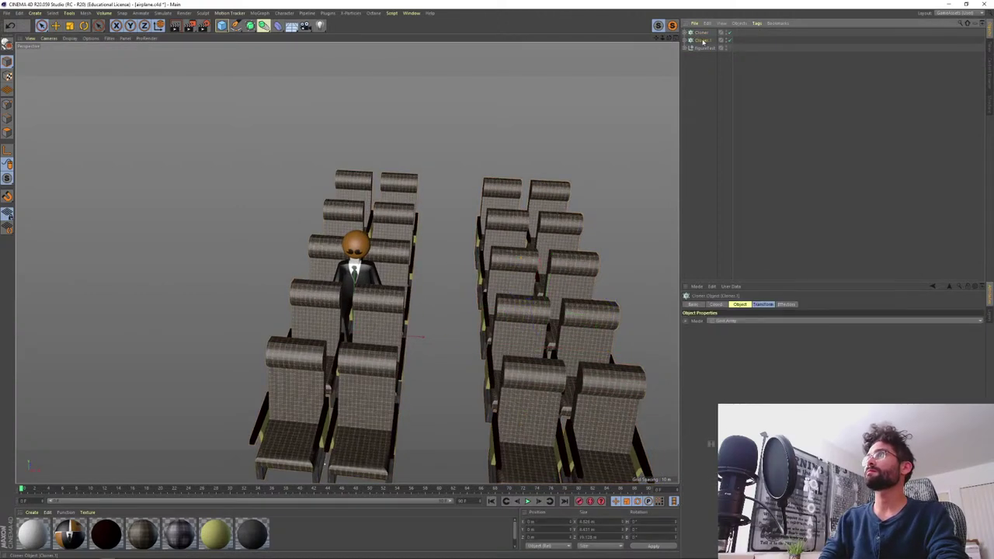
mouse_move(703, 41)
ctrl+mouse_down()
mouse_move(695, 86)
mouse_move(701, 45)
ctrl+mouse_up()
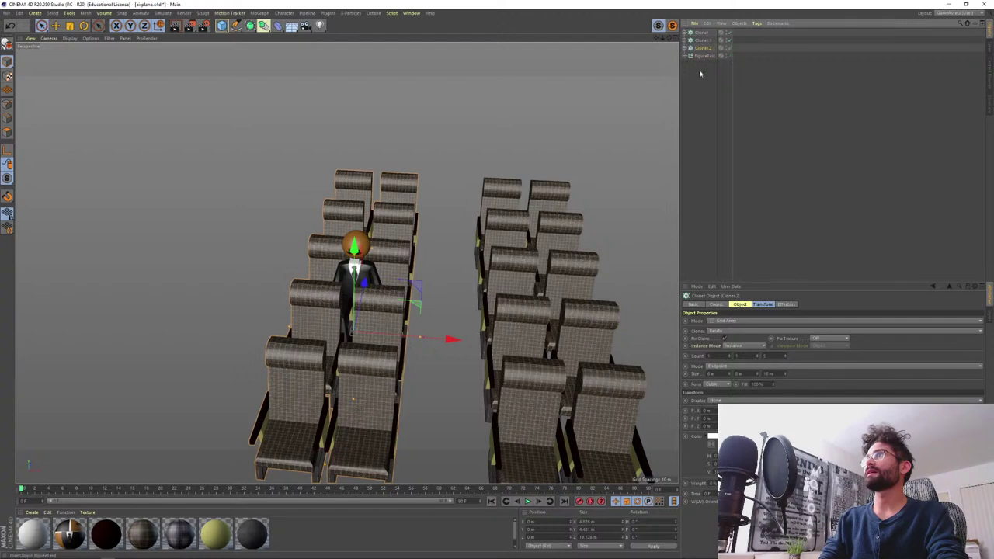
drag(451, 339, 264, 336)
mouse_move(387, 275)
alt+mouse_down()
mouse_move(396, 247)
mouse_move(393, 264)
alt+mouse_up()
drag(295, 279, 299, 280)
alt+drag(423, 346, 410, 314)
- Fine-tune the third seat block's X position in the top view so both aisles have matching widths
middle_click(407, 282)
middle_click(495, 152)
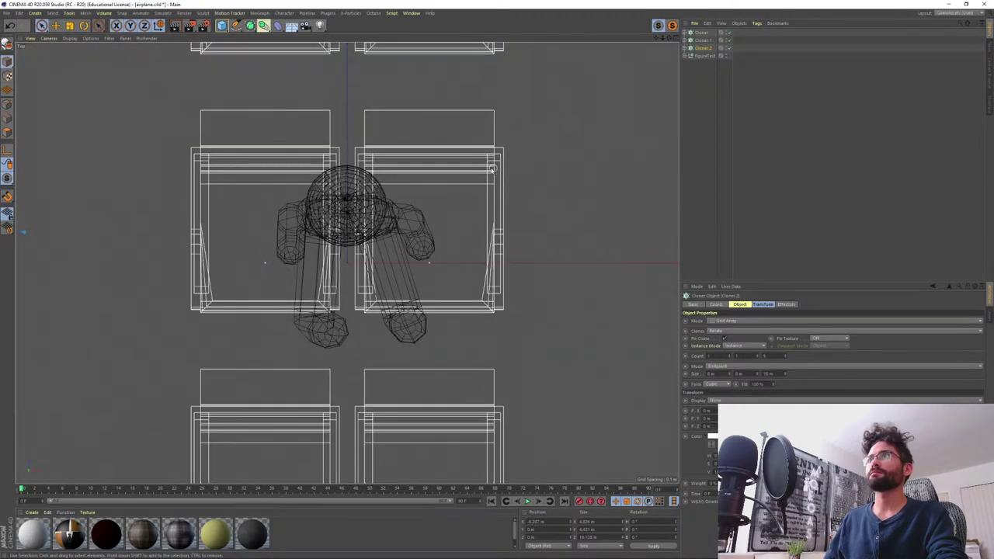
alt+right_drag(373, 194, 362, 224)
alt+middle_drag(362, 223, 369, 278)
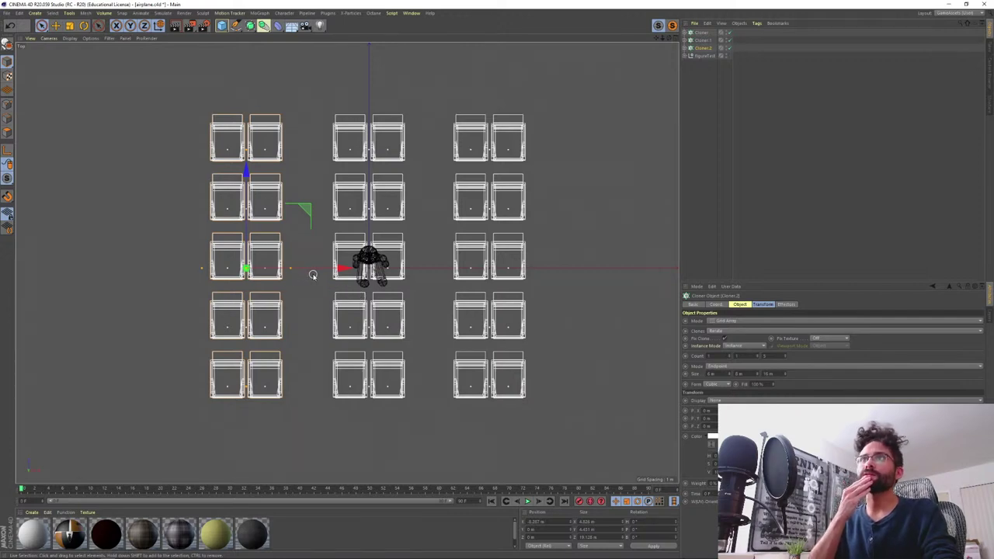
drag(344, 270, 345, 271)
middle_click(320, 182)
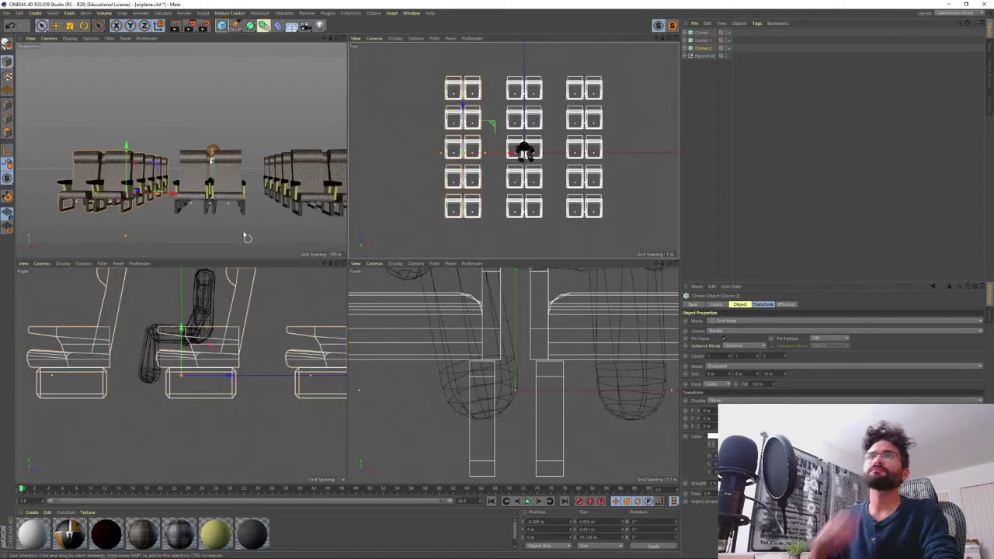
middle_click(313, 256)
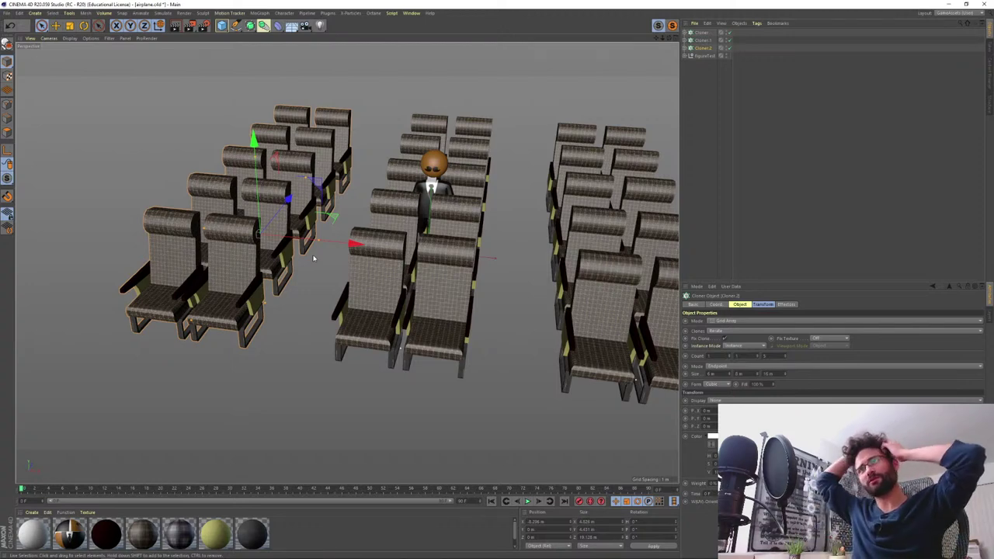
- Examine the three seat blocks from several angles and compare their layout with the Boeing 747 cabin photo
alt+drag(313, 258, 411, 293)
scroll(399, 213, down, 4)
click(738, 98)
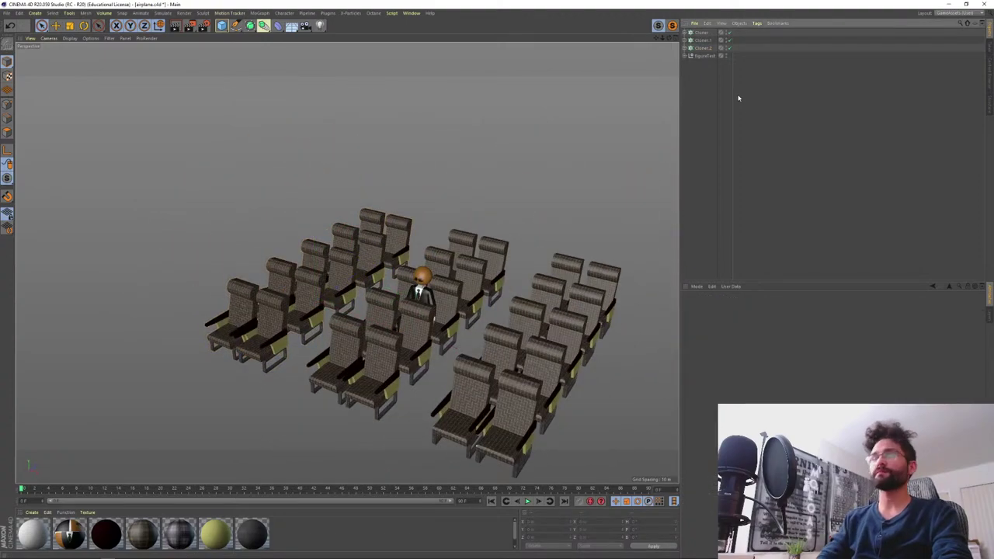
alt+drag(372, 284, 374, 231)
scroll(400, 342, up, 4)
scroll(424, 262, down, 4)
key(alt+Tab)
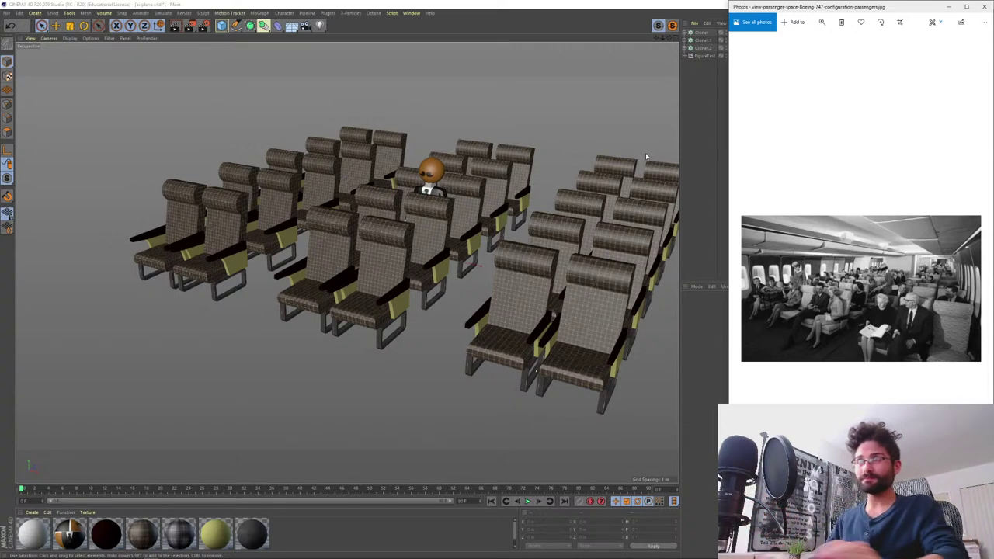
alt+drag(646, 157, 472, 270)
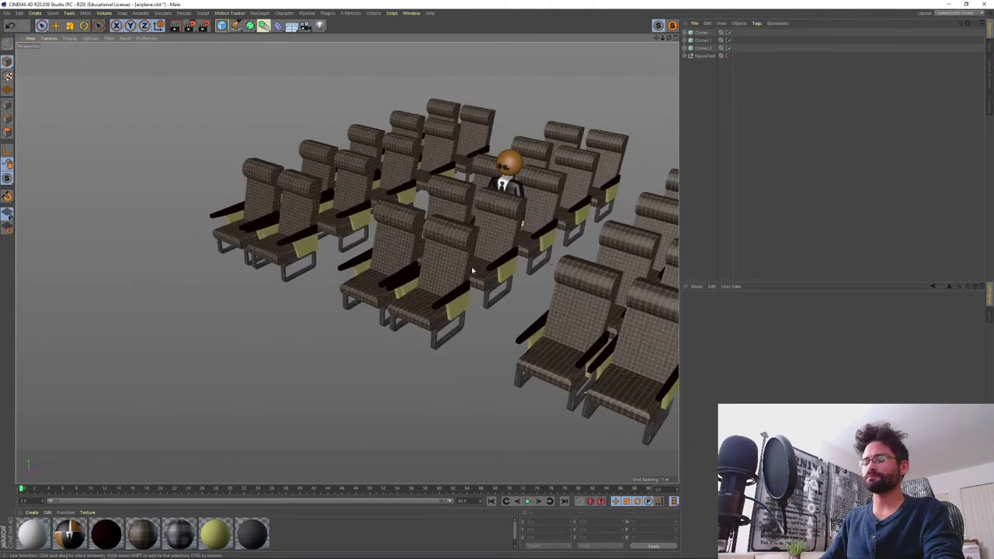
- Switch to Photos and zoom into the Boeing 747 cabin image to examine its windows, wall panels and seated passengers
key(alt+Tab)
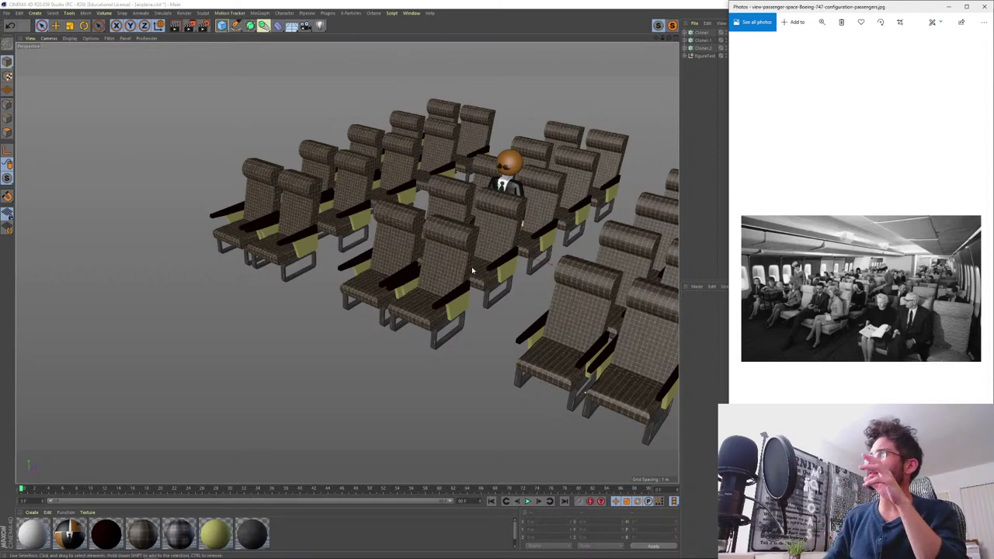
click(822, 22)
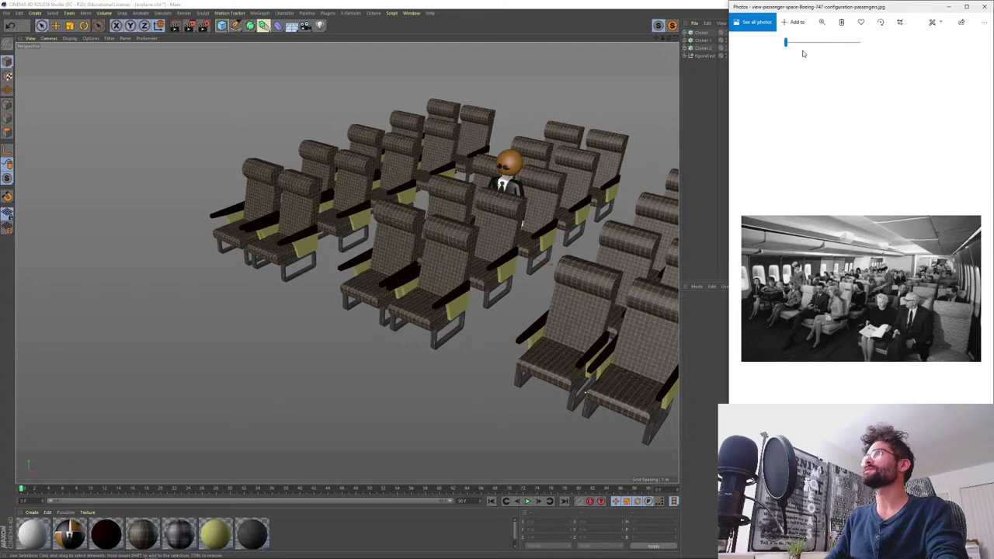
click(788, 43)
drag(788, 43, 813, 43)
drag(808, 233, 952, 256)
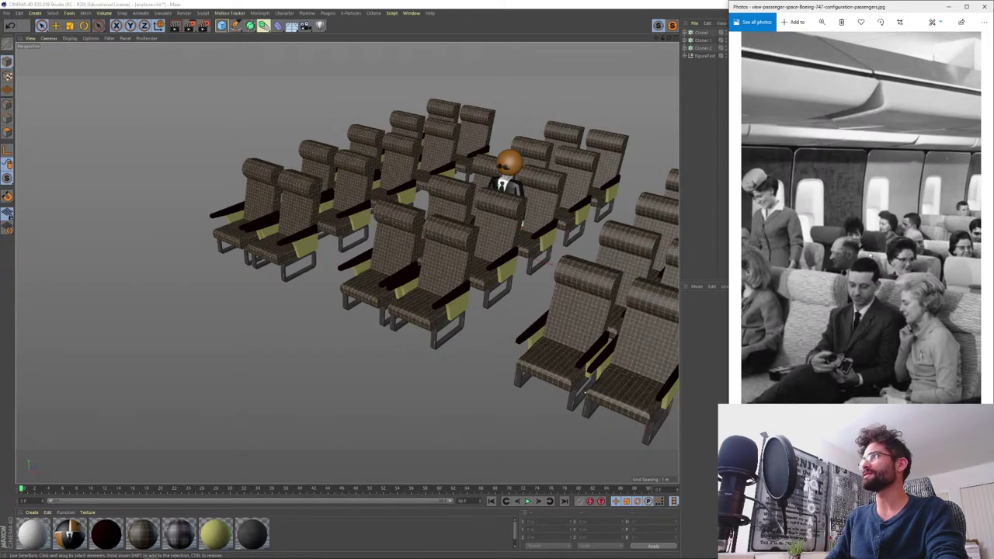
drag(765, 289, 981, 250)
drag(890, 307, 866, 306)
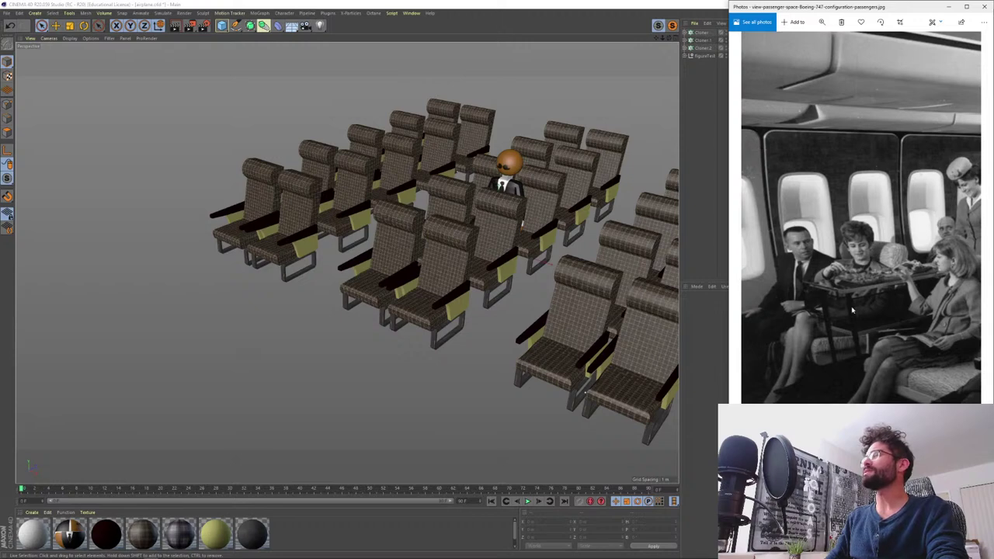
drag(868, 248, 774, 248)
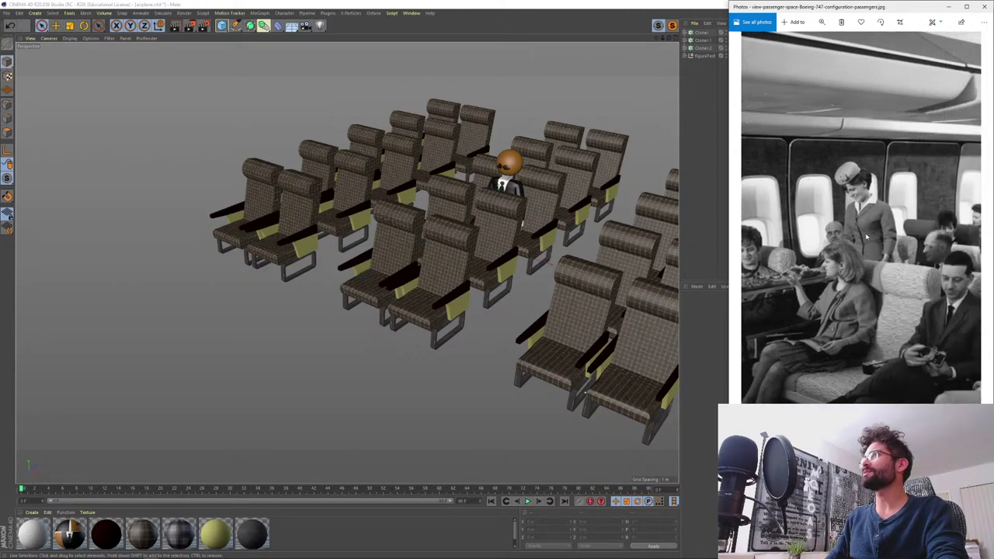
drag(941, 196, 862, 297)
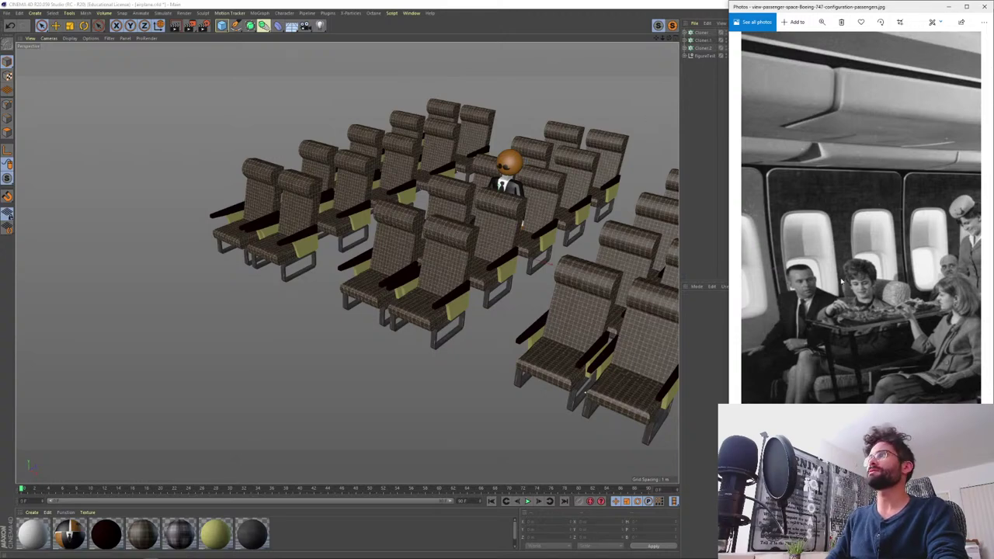
- Switch back to Cinema 4D, add a cube primitive and move it about 13 m along negative X beside the outer seat block
click(430, 6)
alt+drag(455, 222, 424, 193)
alt+middle_drag(424, 194, 428, 288)
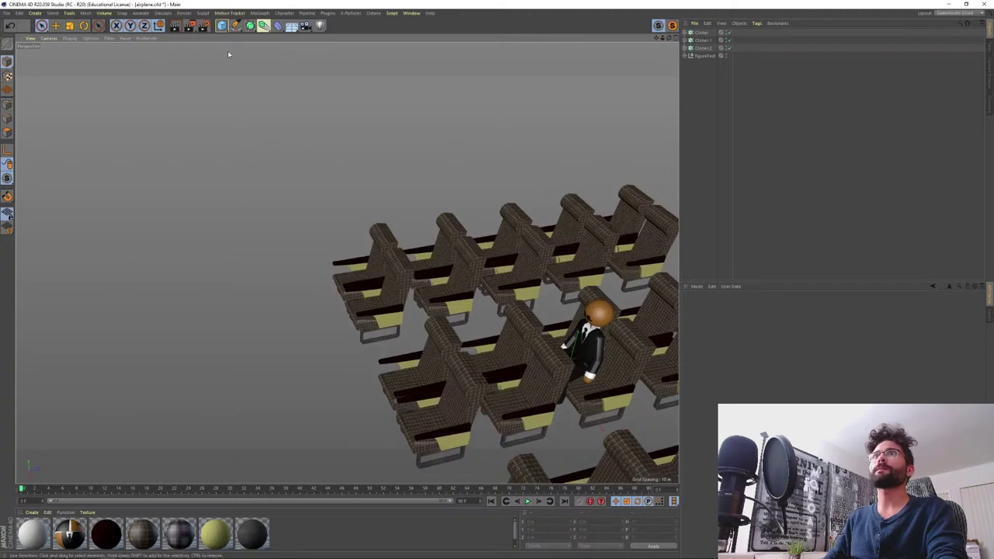
click(221, 25)
click(226, 29)
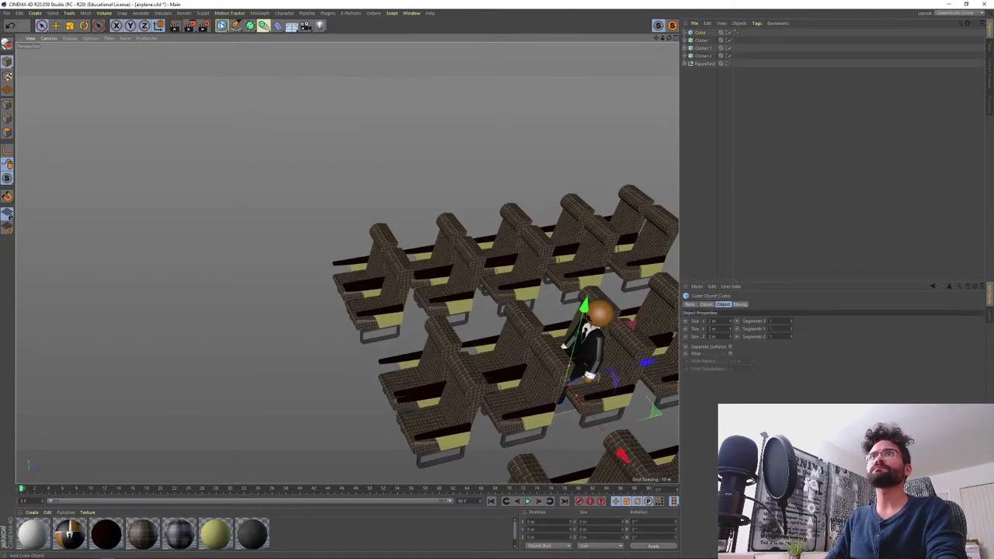
alt+middle_drag(477, 292, 490, 296)
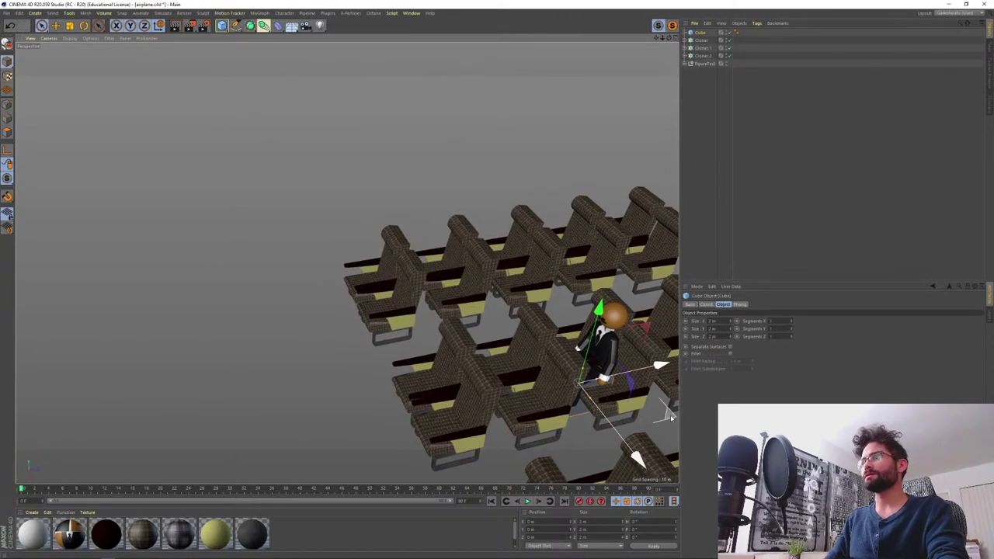
drag(666, 412, 509, 310)
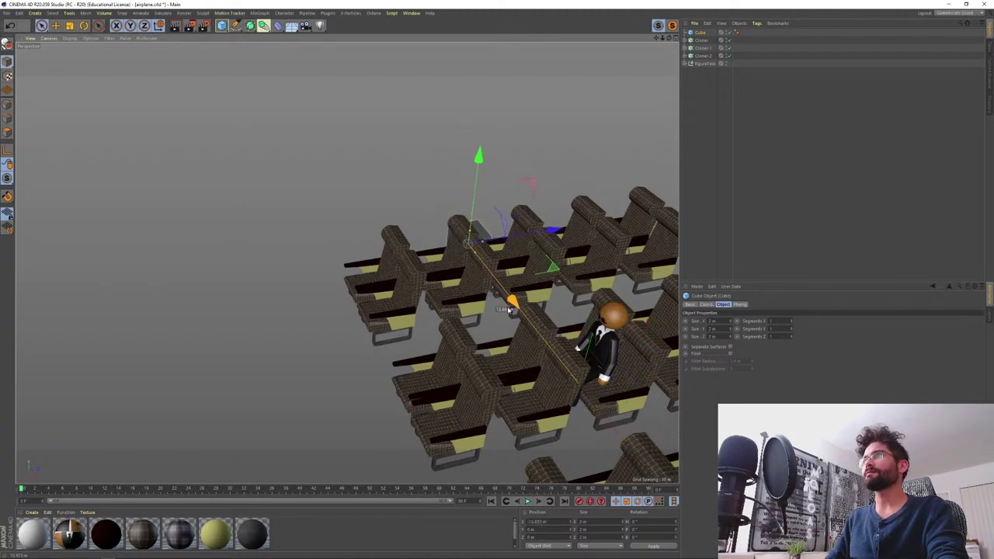
drag(509, 309, 504, 302)
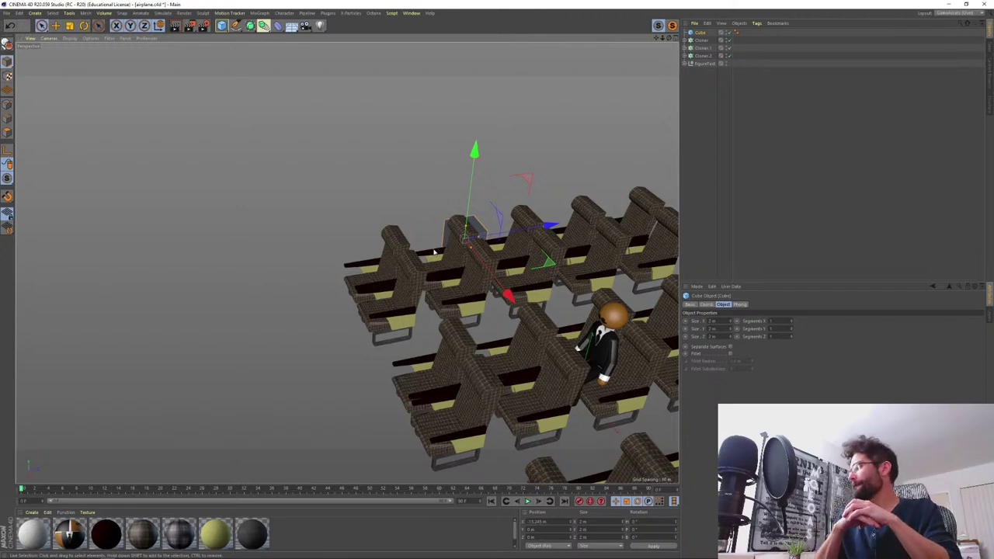
- Switch to Chrome, search Google for "globetrotting" in a new tab and look at the image results
key(alt+Tab)
key(alt+Tab)
key(alt+Tab)
key(alt+Tab)
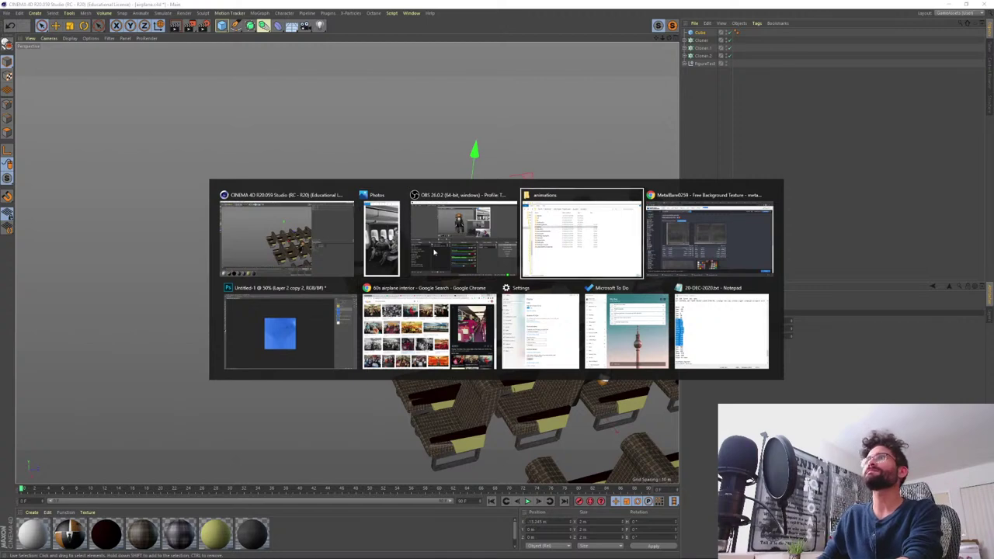
key(ctrl+t)
text(globetrotting)
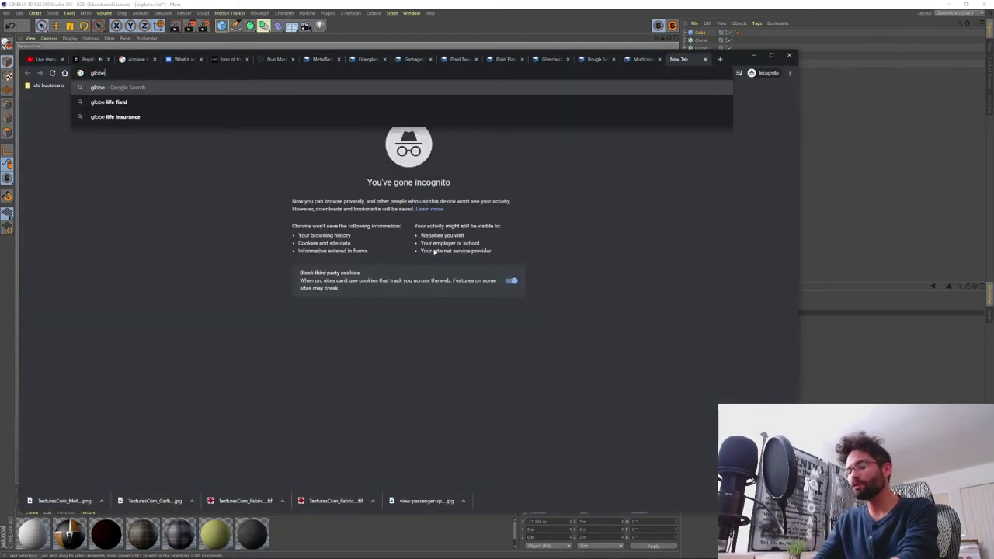
key(Return)
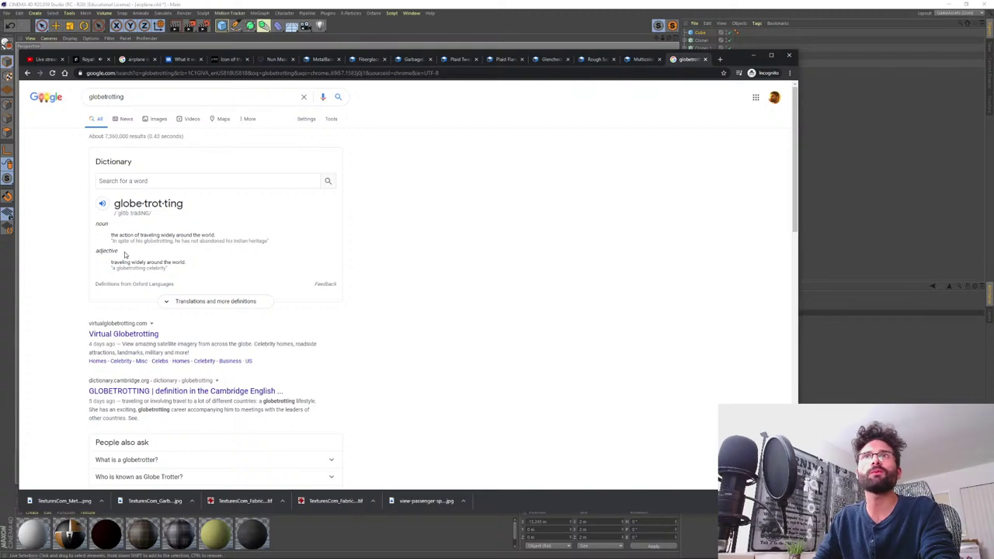
click(155, 121)
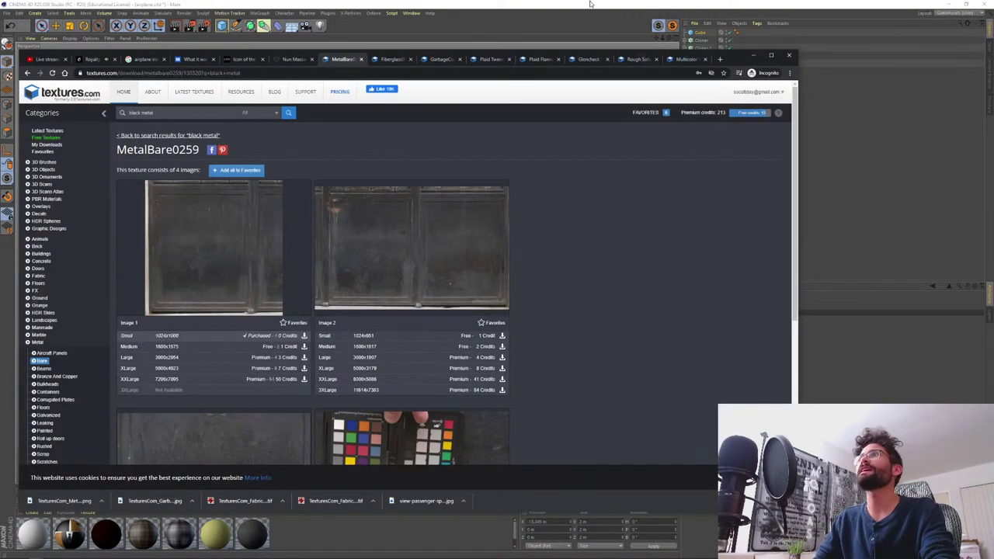
- Return to Cinema 4D and check the cube's placement beside the outer seat block
click(588, 4)
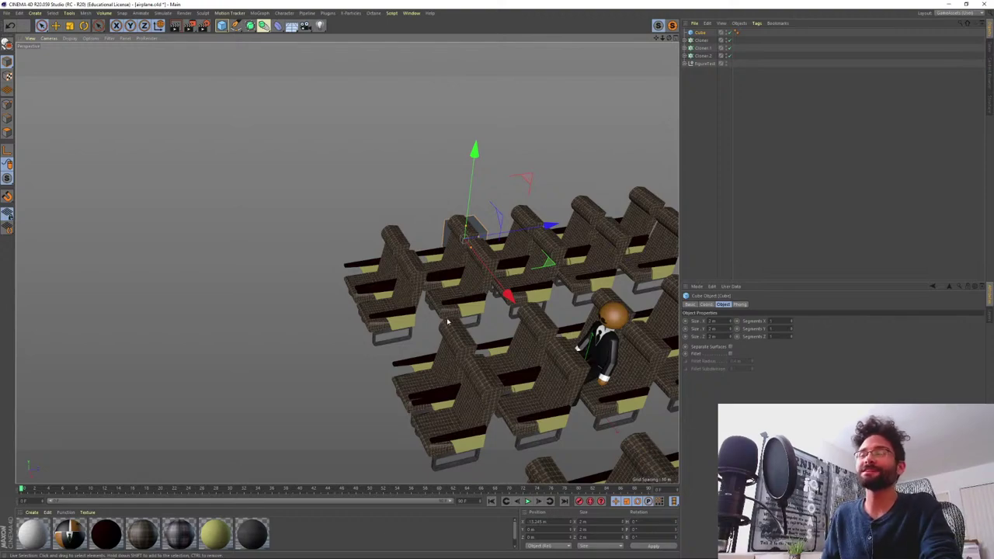
mouse_move(440, 337)
alt+mouse_down()
mouse_move(433, 328)
mouse_move(477, 324)
mouse_move(421, 313)
mouse_move(378, 366)
alt+mouse_up()
scroll(442, 355, up, 8)
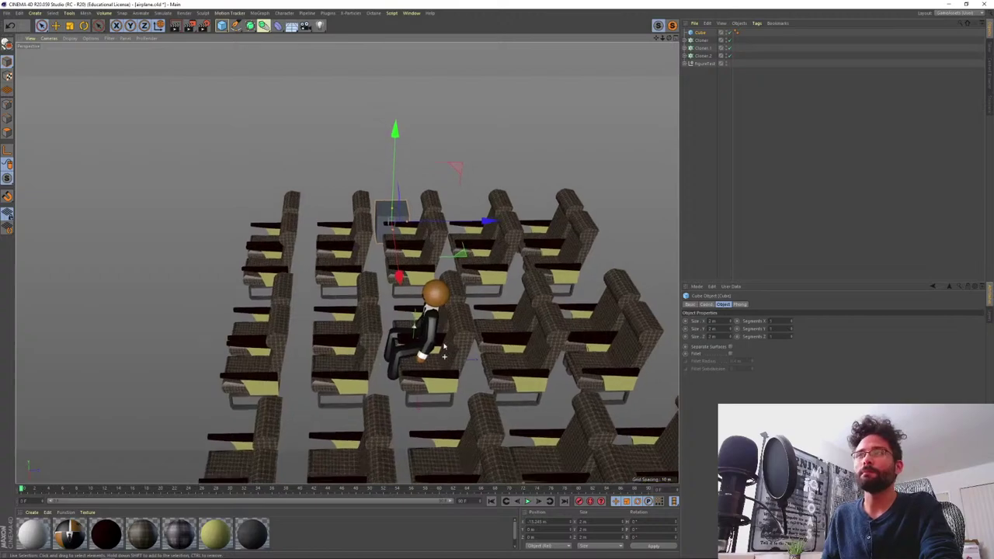
- Examine the seat backs, headrests and seated figure up close and from several angles around the cabin
alt+drag(443, 358, 306, 326)
scroll(343, 242, up, 5)
alt+drag(362, 297, 365, 295)
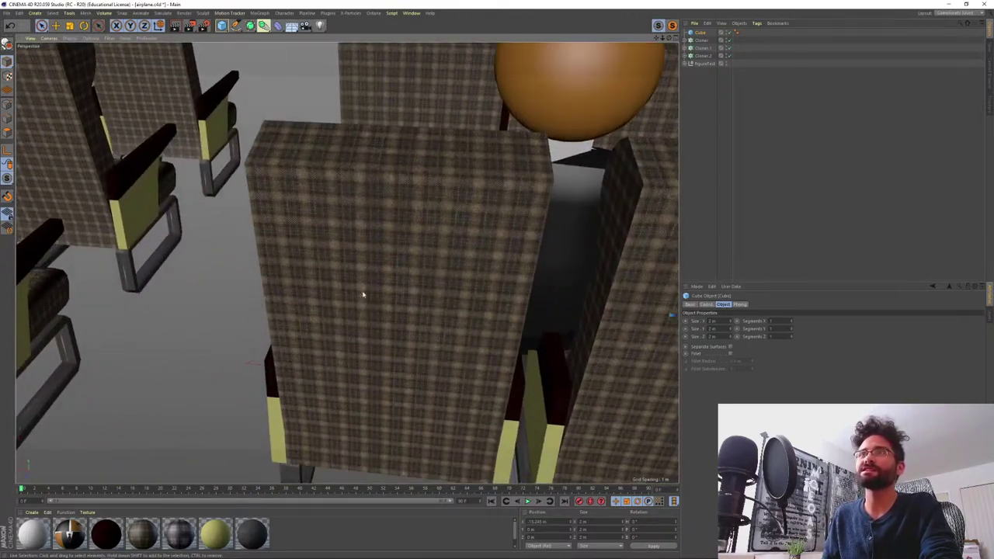
alt+right_drag(365, 295, 366, 265)
alt+drag(365, 264, 369, 288)
alt+right_drag(368, 288, 369, 265)
scroll(369, 265, down, 10)
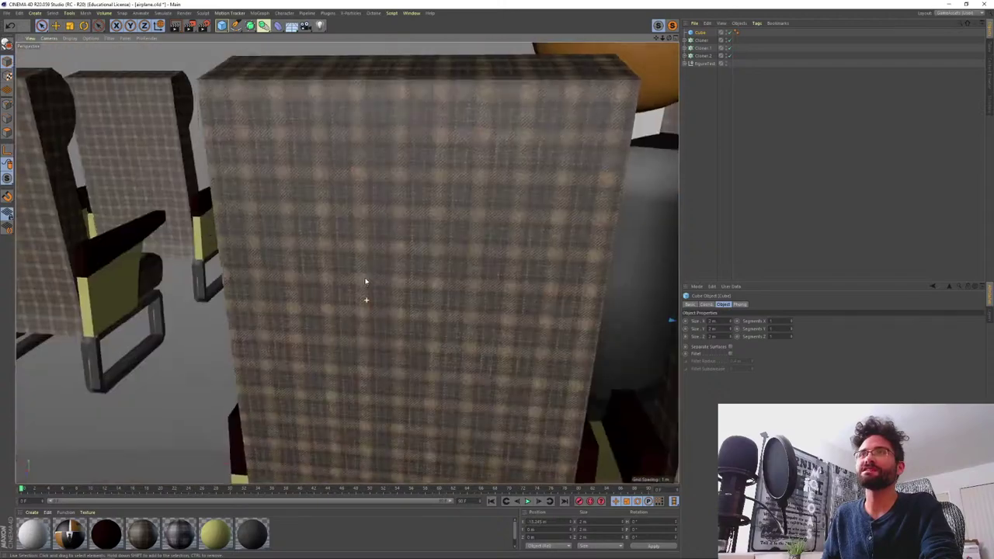
alt+drag(372, 293, 534, 270)
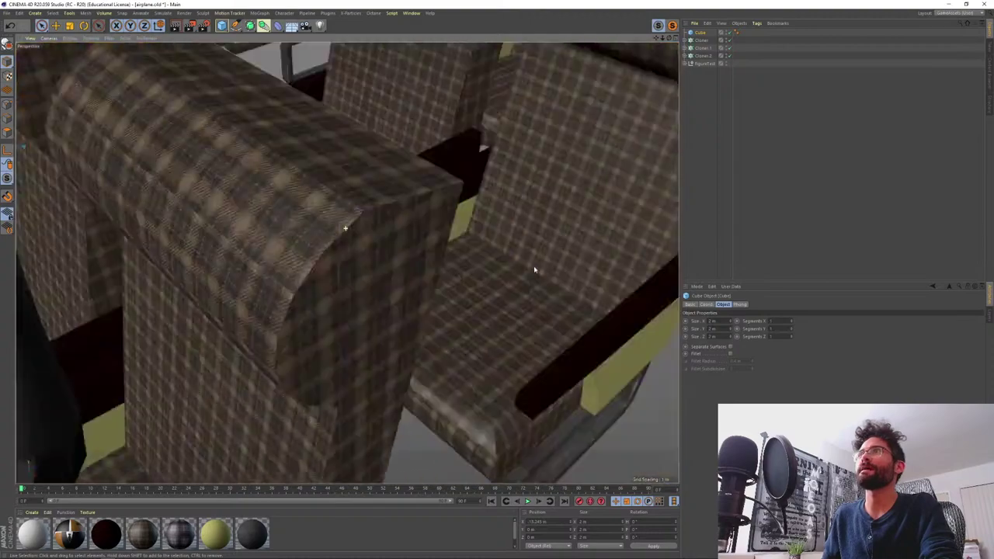
alt+right_drag(419, 256, 409, 459)
alt+drag(370, 319, 362, 240)
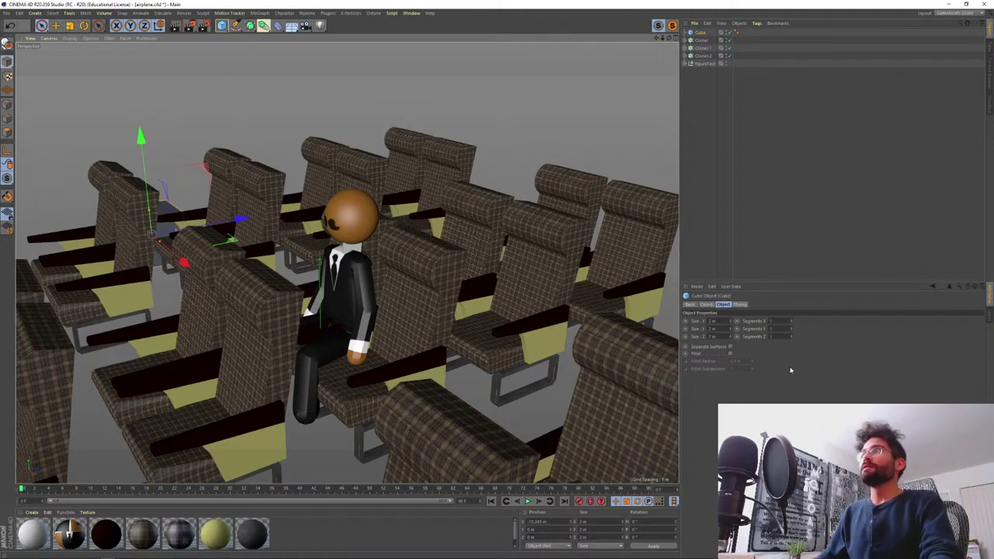
alt+middle_drag(394, 244, 413, 242)
alt+drag(412, 241, 358, 258)
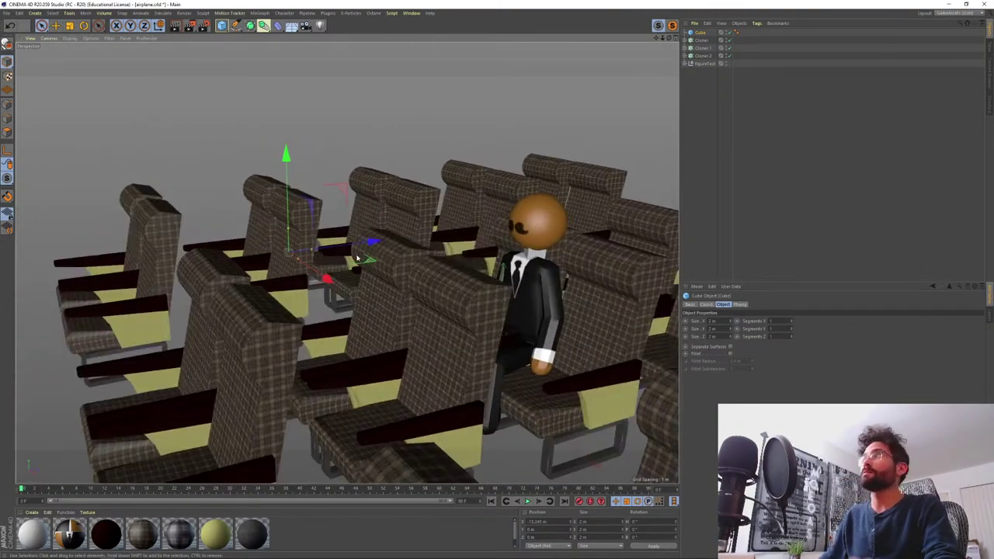
- Tile the Cinema 4D window beside the Photos window with the Boeing 747 reference, giving Cinema 4D the larger share of the screen
key(super+Left)
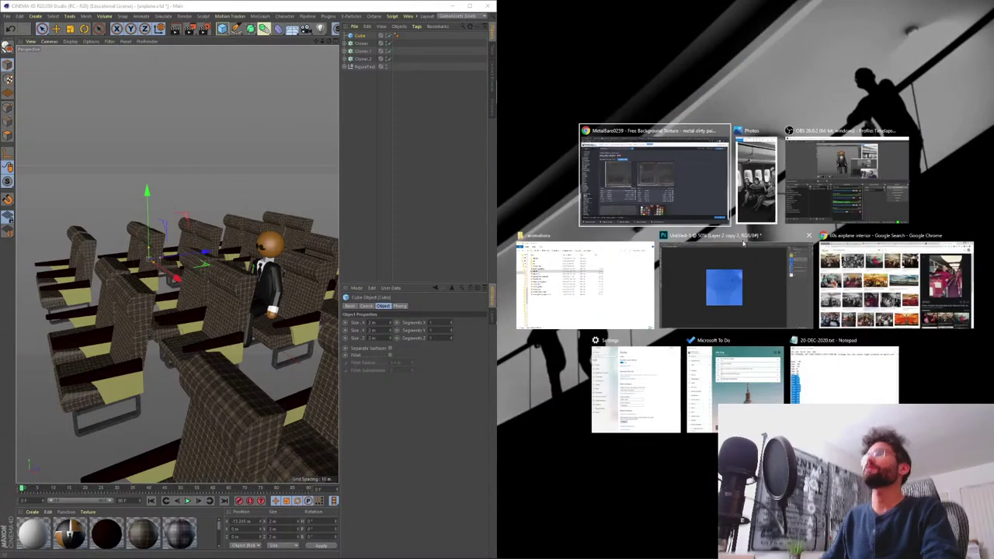
click(755, 181)
drag(495, 148, 724, 147)
- Examine the windows, wall panels and overhead bins in the Boeing 747 photo, ending on a wider view of the cabin
click(818, 22)
drag(784, 43, 835, 42)
drag(788, 264, 955, 257)
drag(773, 296, 956, 211)
drag(742, 204, 861, 151)
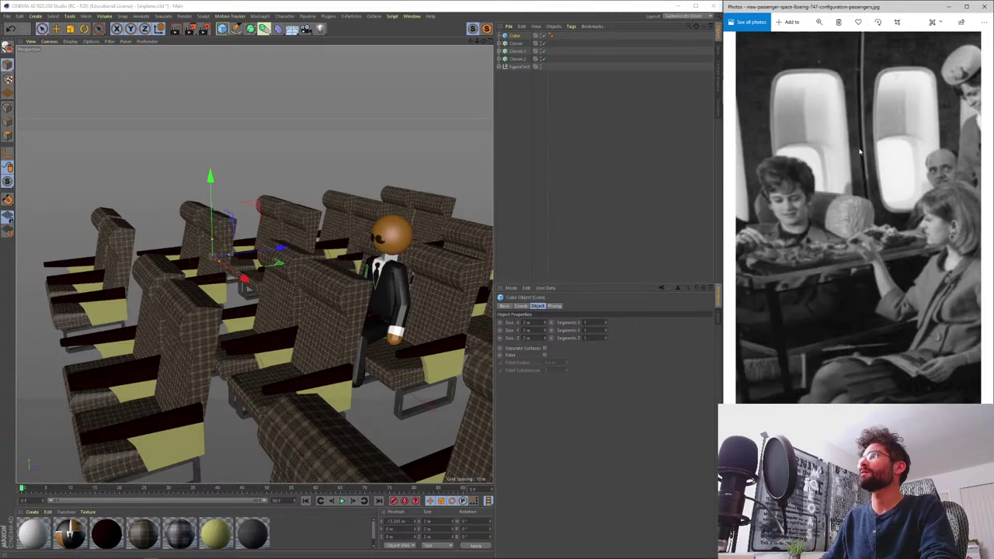
click(819, 21)
drag(836, 43, 807, 57)
drag(810, 240, 873, 241)
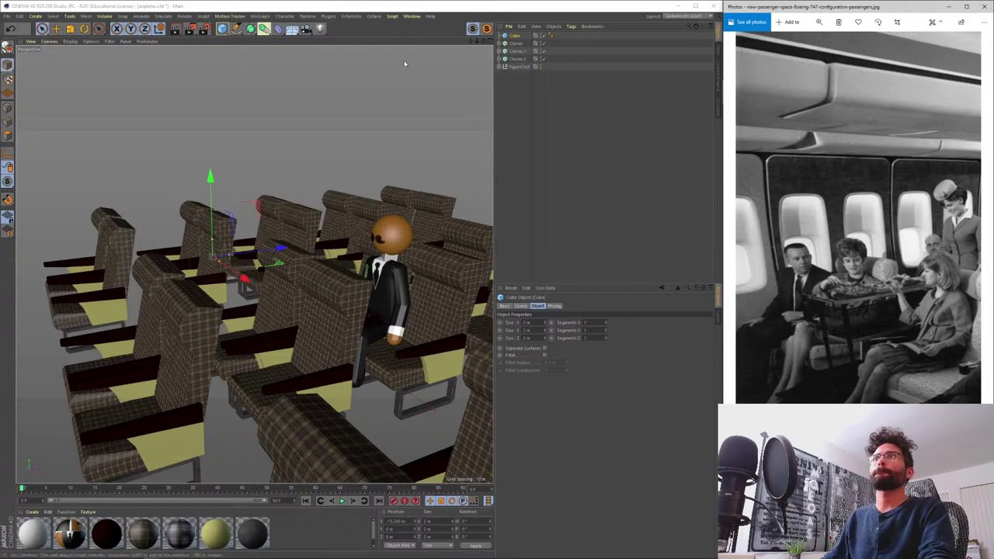
- Return to Cinema 4D and, in the Right view, move the cube about 5.5 m along negative Z and slightly upward, between two seat rows
click(371, 4)
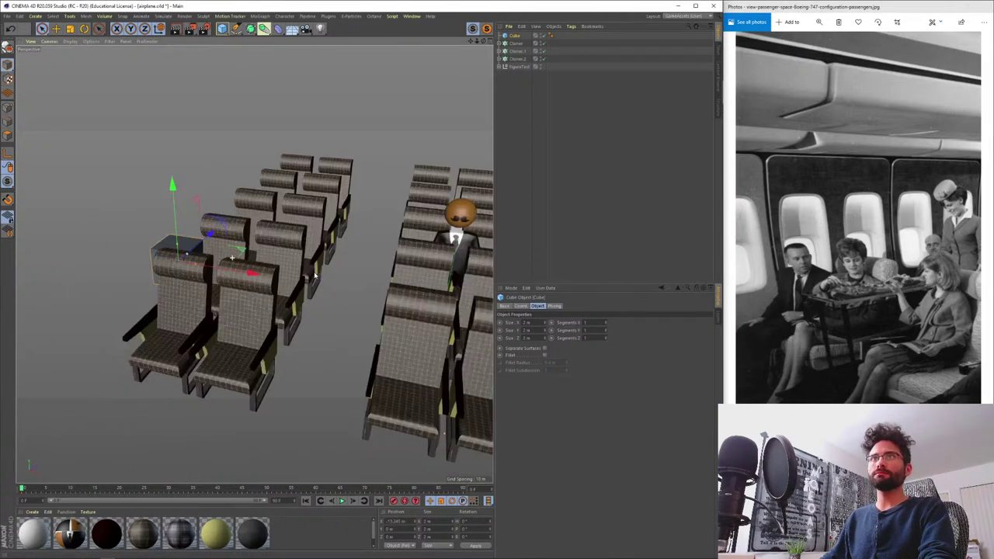
scroll(435, 262, down, 5)
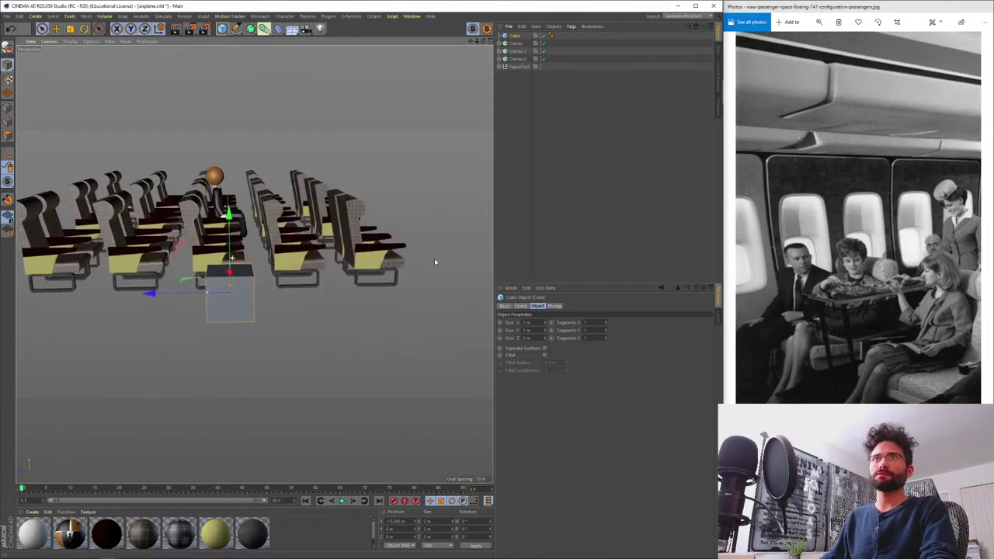
middle_click(434, 262)
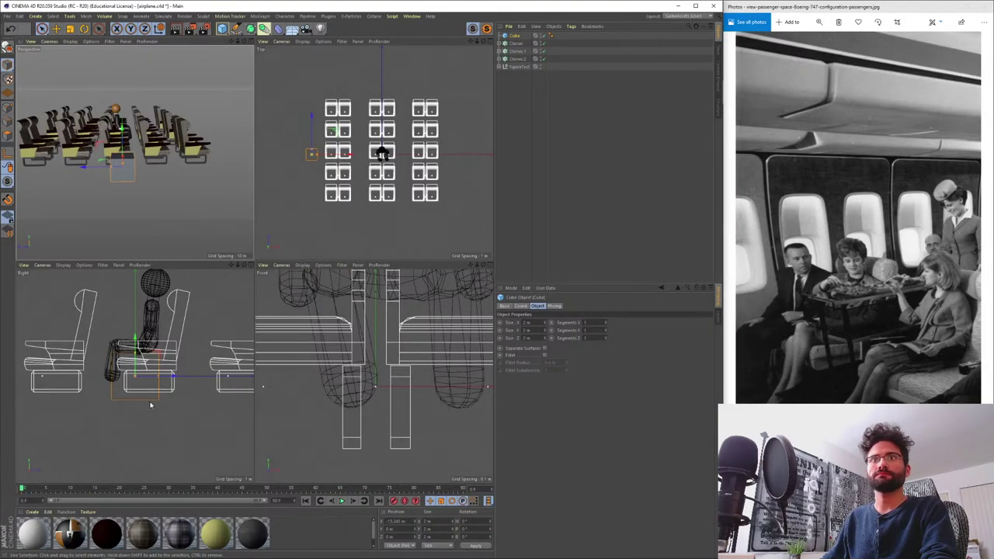
scroll(171, 435, down, 5)
scroll(168, 404, up, 5)
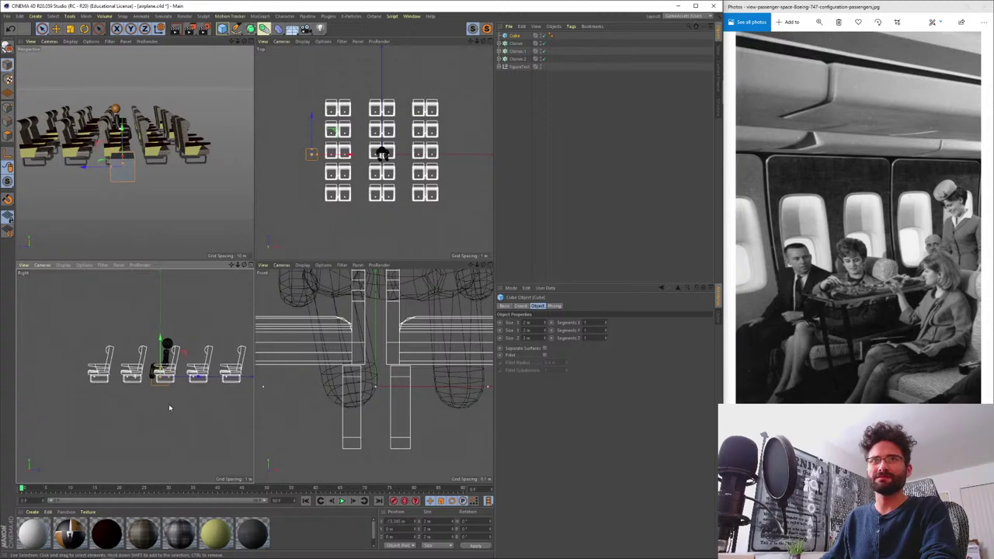
middle_click(179, 373)
scroll(306, 247, down, 4)
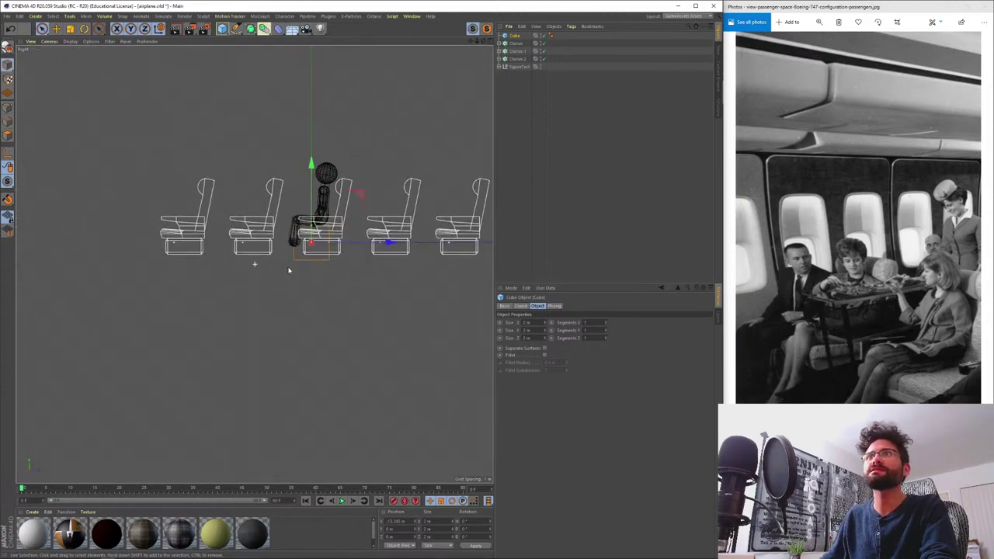
scroll(288, 271, up, 3)
drag(359, 243, 279, 225)
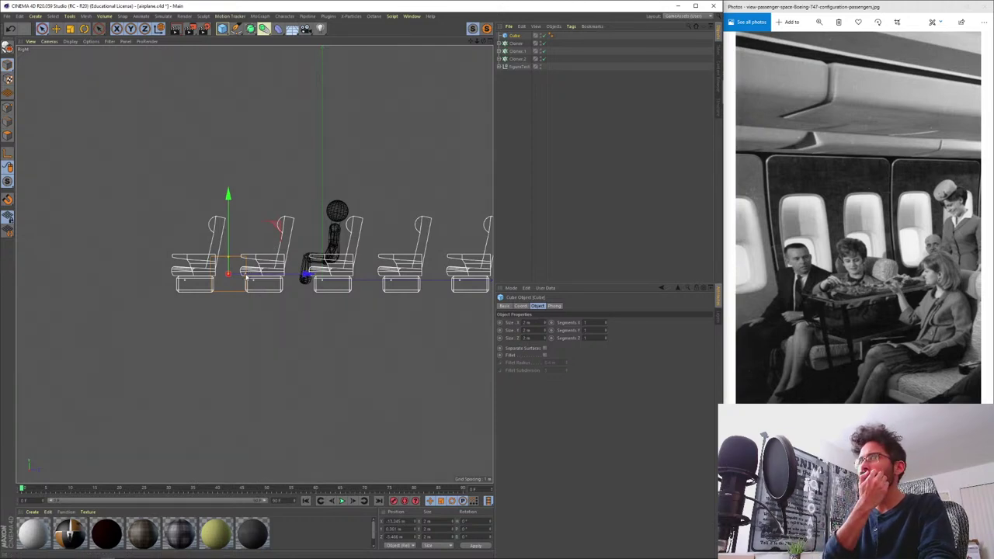
- Stretch the cube beside the seats along Z and set its Z size to 8 m
drag(247, 275, 295, 272)
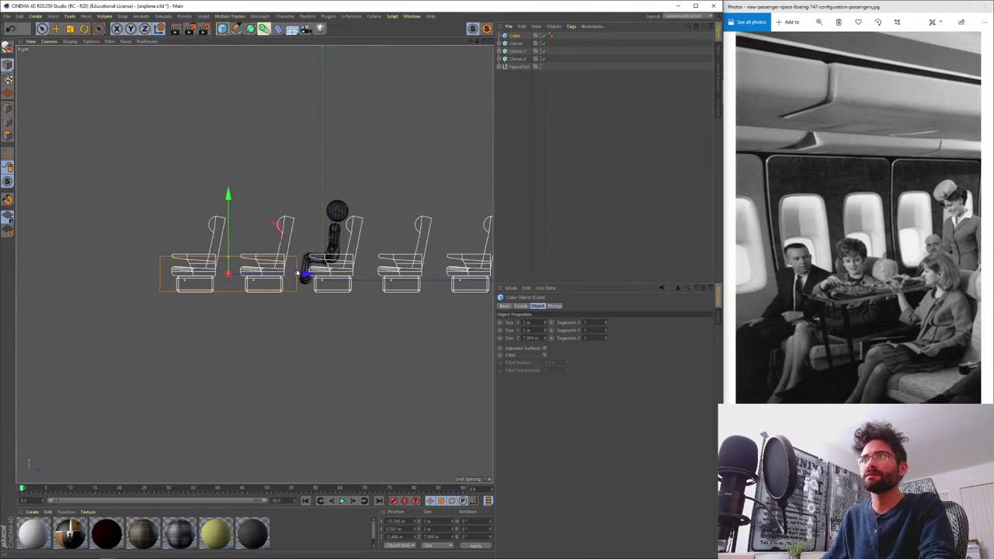
drag(538, 339, 502, 341)
text(8)
key(Return)
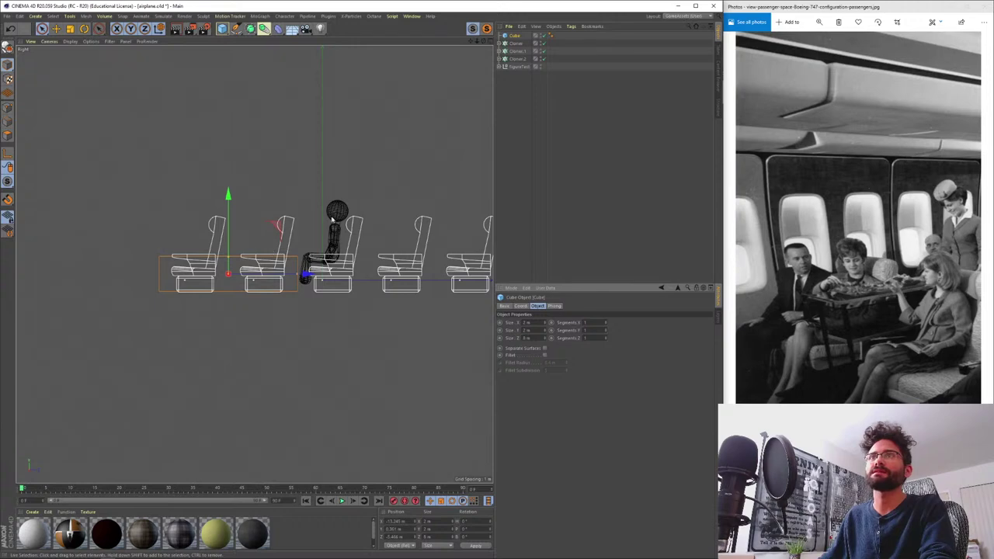
- Make the cube an editable polygon object and raise its top face about 5.3 m to form a tall wall block
middle_click(321, 239)
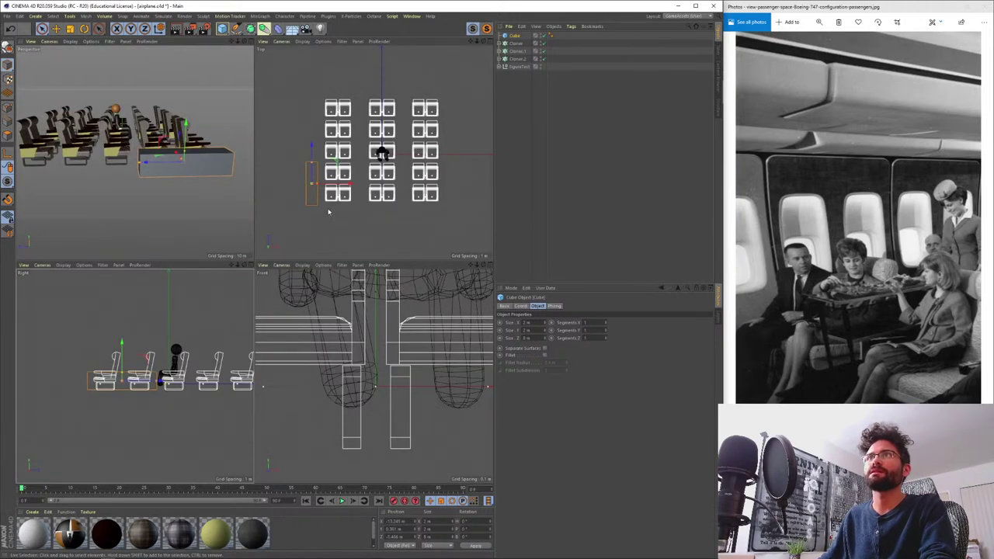
middle_click(225, 154)
alt+drag(343, 230, 173, 238)
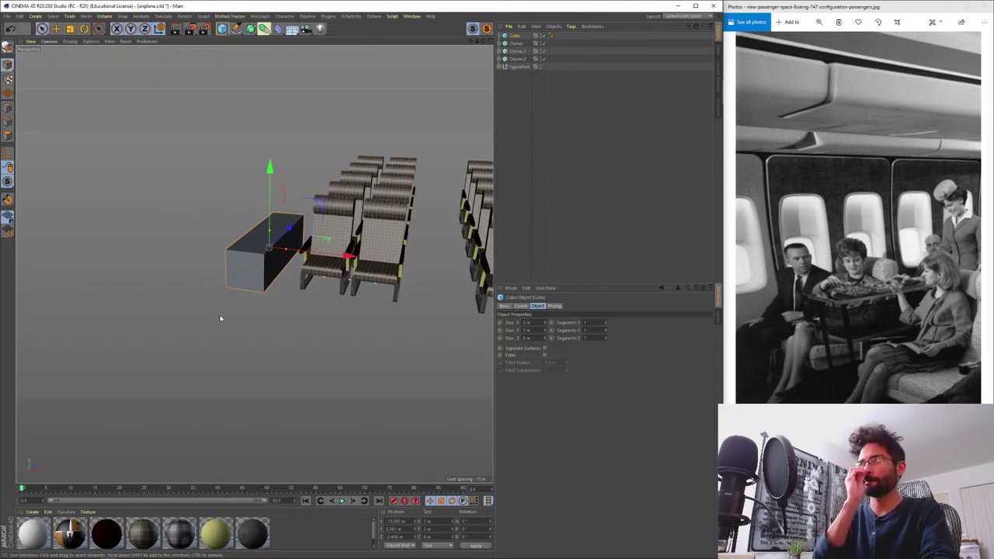
alt+drag(265, 284, 283, 281)
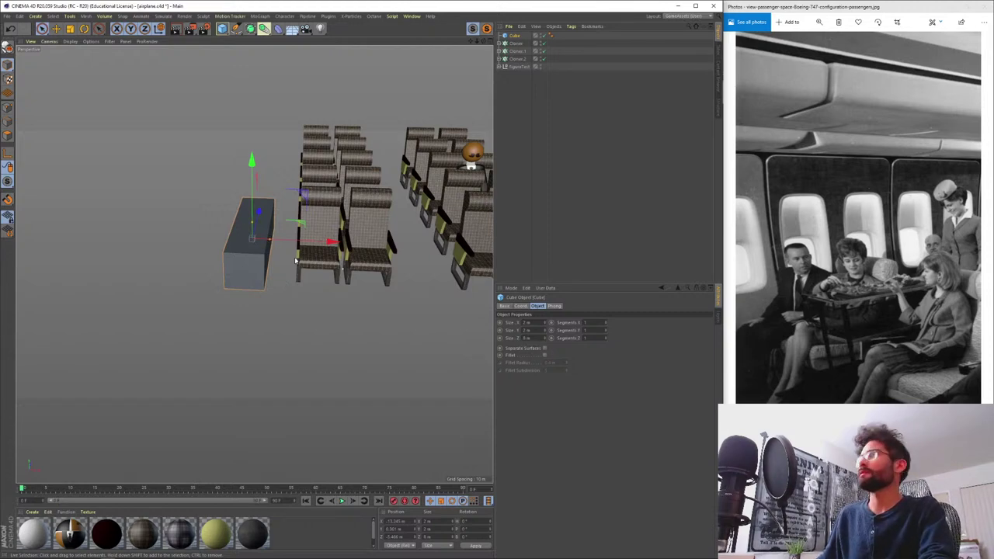
alt+drag(295, 261, 260, 233)
click(8, 48)
key(Return)
click(268, 229)
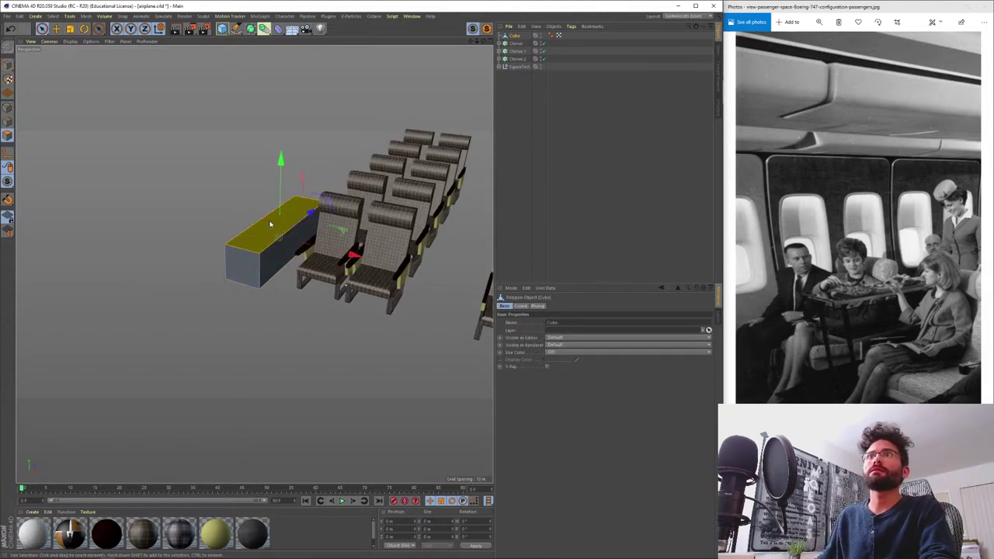
drag(282, 149, 276, 60)
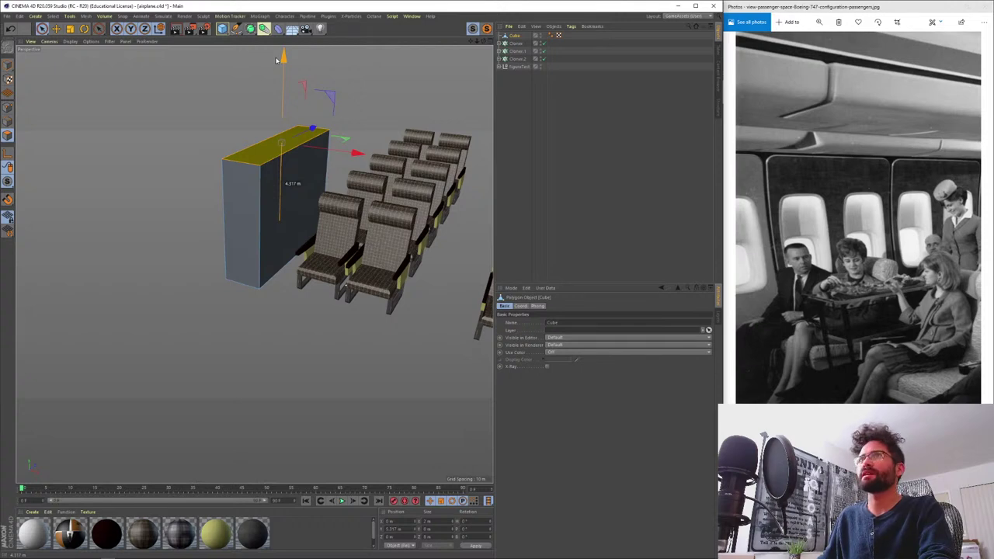
drag(276, 60, 277, 41)
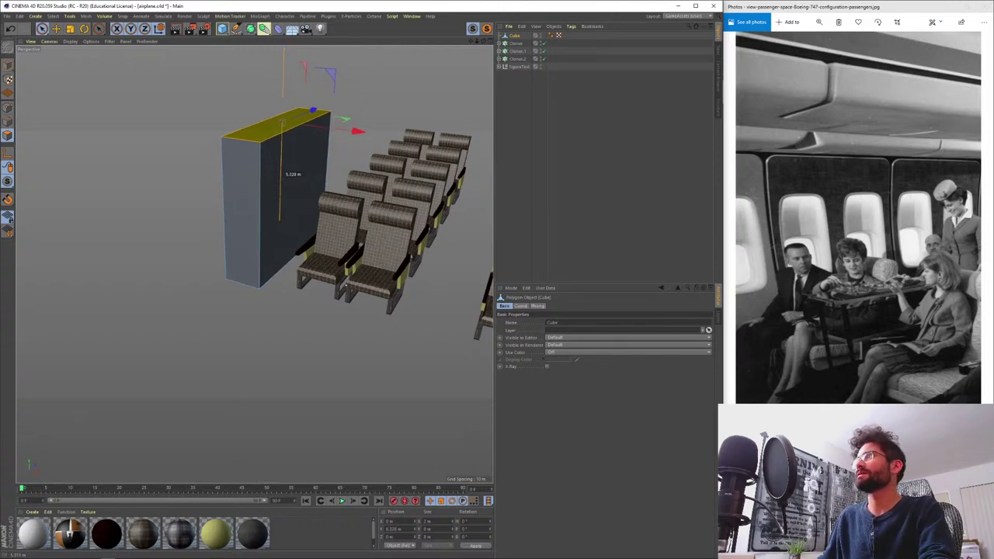
- Examine the cabin reference photo for the shape of the walls, windows, ceiling and overhead bins relative to the seated passengers
click(841, 239)
scroll(841, 239, down, 2)
scroll(841, 238, down, 3)
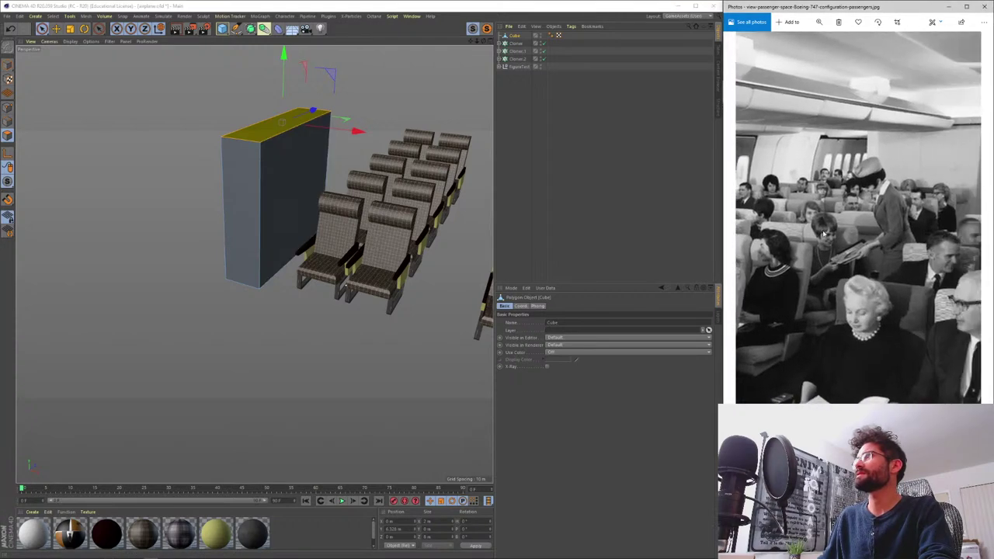
drag(904, 240, 891, 237)
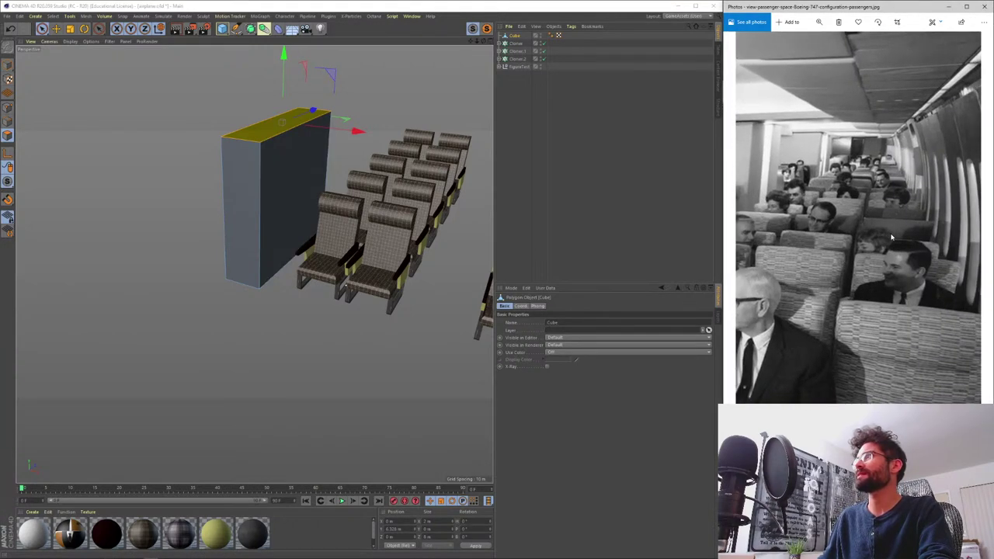
scroll(890, 235, down, 1)
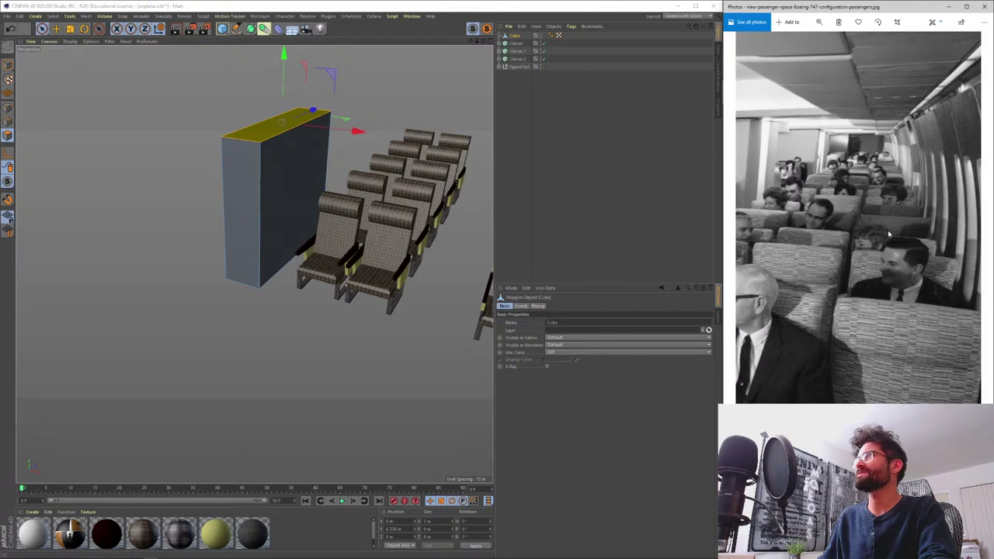
scroll(888, 230, down, 3)
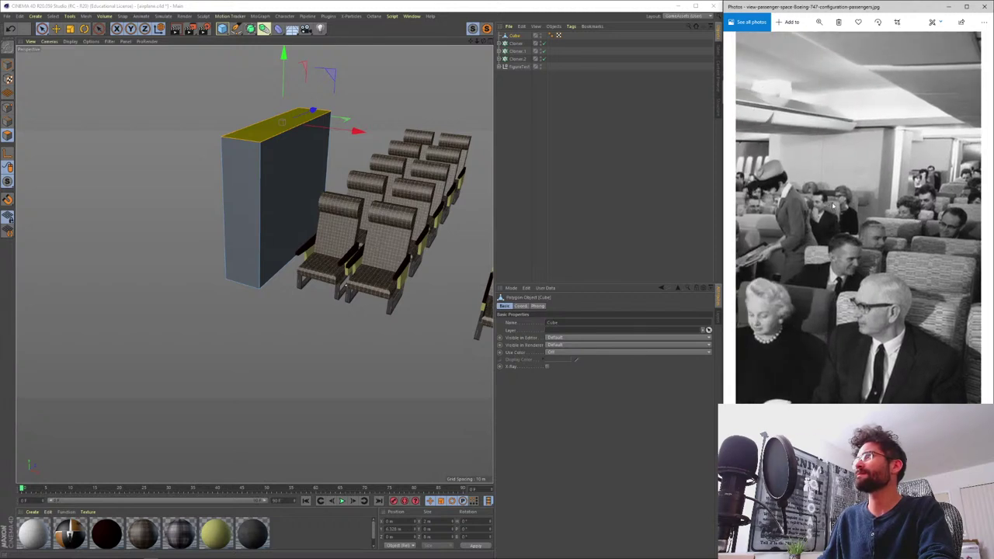
scroll(851, 206, down, 4)
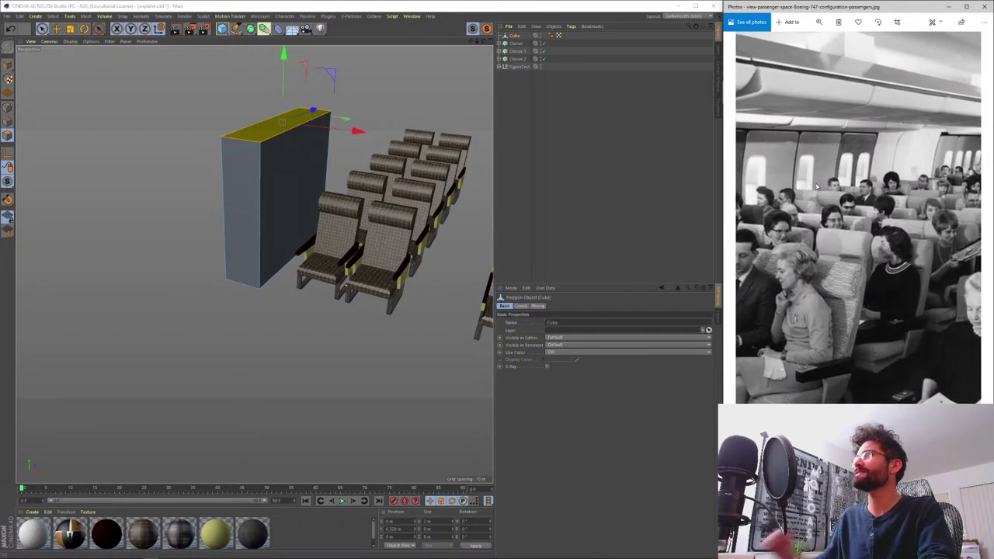
scroll(818, 183, down, 2)
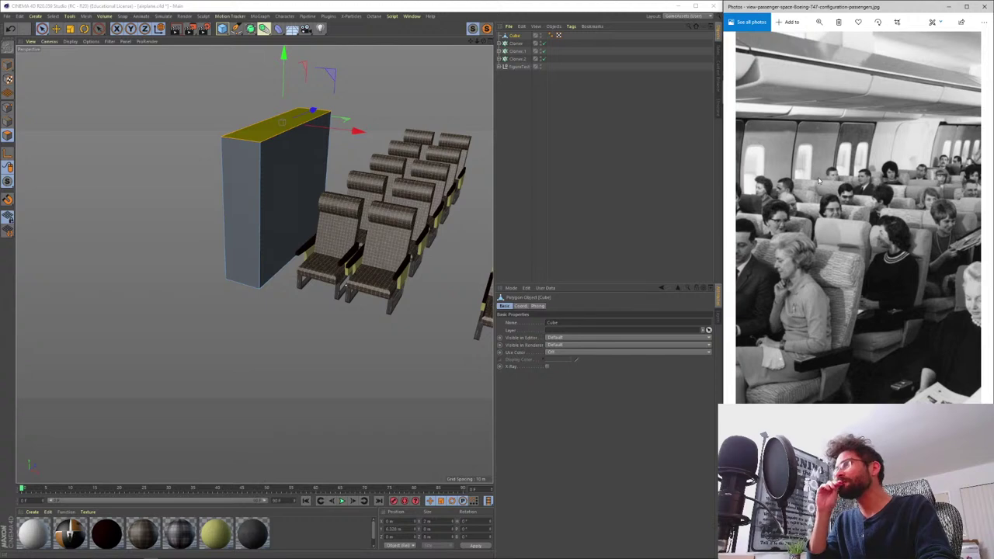
scroll(818, 180, down, 1)
scroll(818, 179, down, 2)
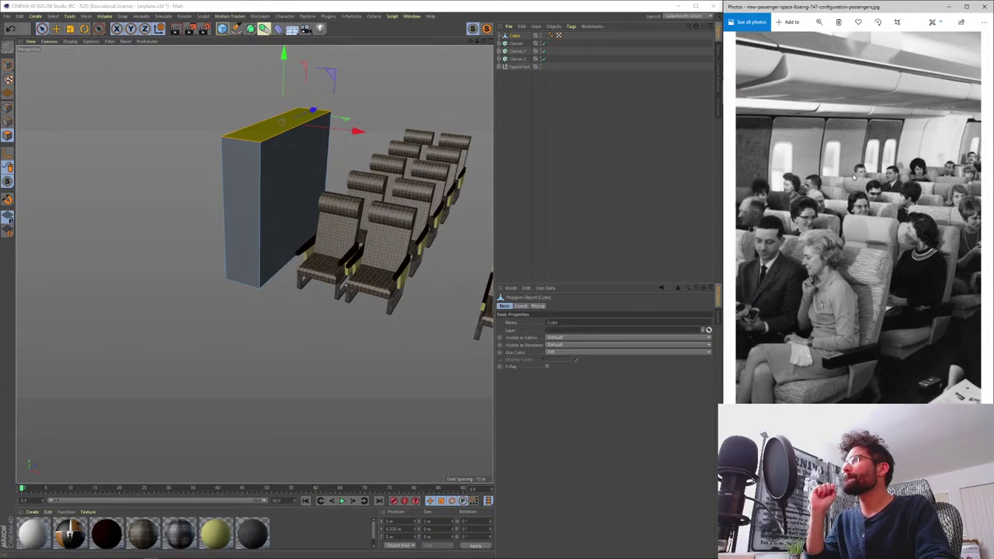
scroll(822, 170, down, 4)
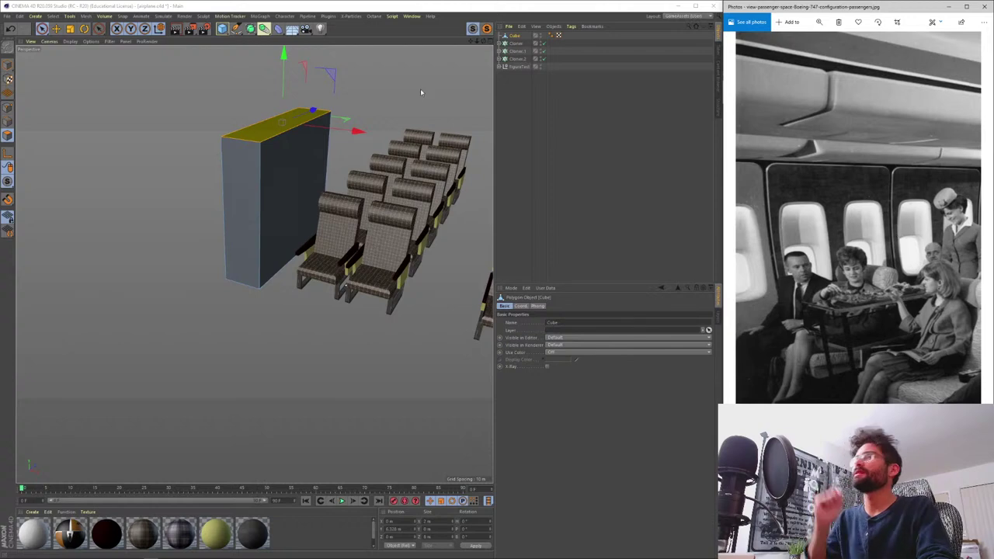
- Lower the wall block's top face slightly and move the figureTest passenger sideways to the seat nearest the wall
drag(282, 53, 281, 64)
alt+drag(339, 204, 447, 182)
click(516, 67)
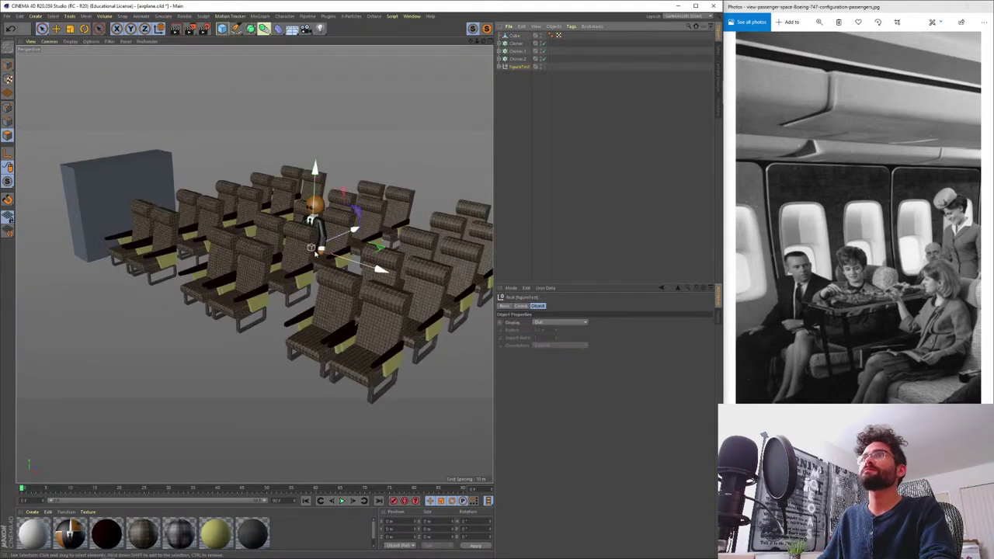
drag(376, 252, 231, 215)
scroll(207, 256, up, 5)
scroll(300, 240, up, 6)
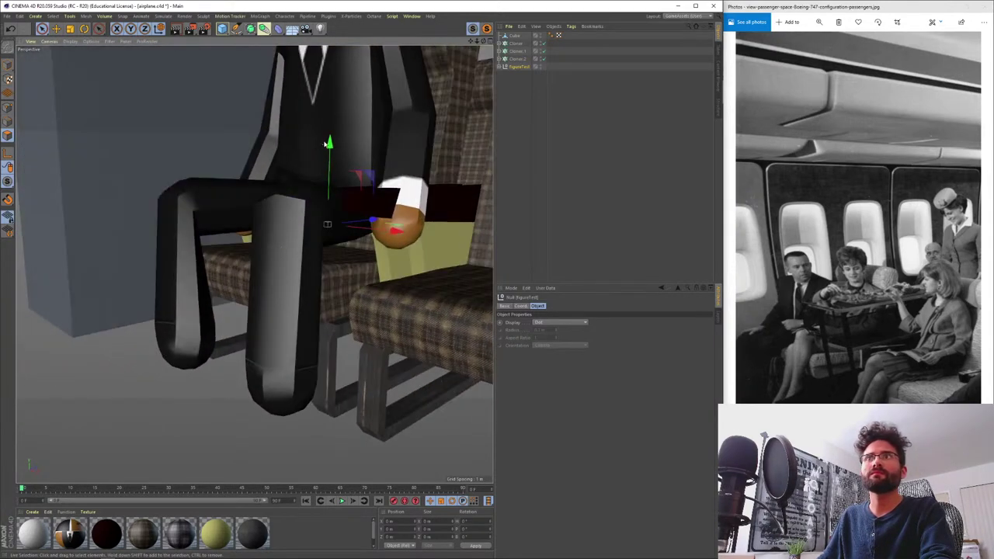
- Lower the passenger figure about 0.34 m toward the cushion of the seat beside the wall
drag(324, 144, 323, 175)
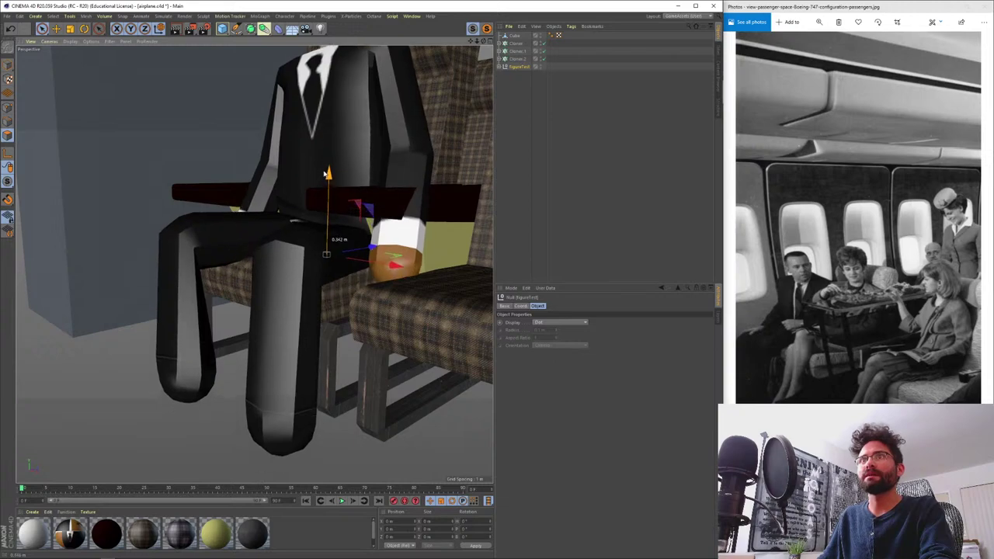
alt+drag(289, 247, 342, 261)
scroll(346, 264, down, 3)
alt+middle_drag(327, 247, 333, 282)
alt+drag(332, 281, 256, 300)
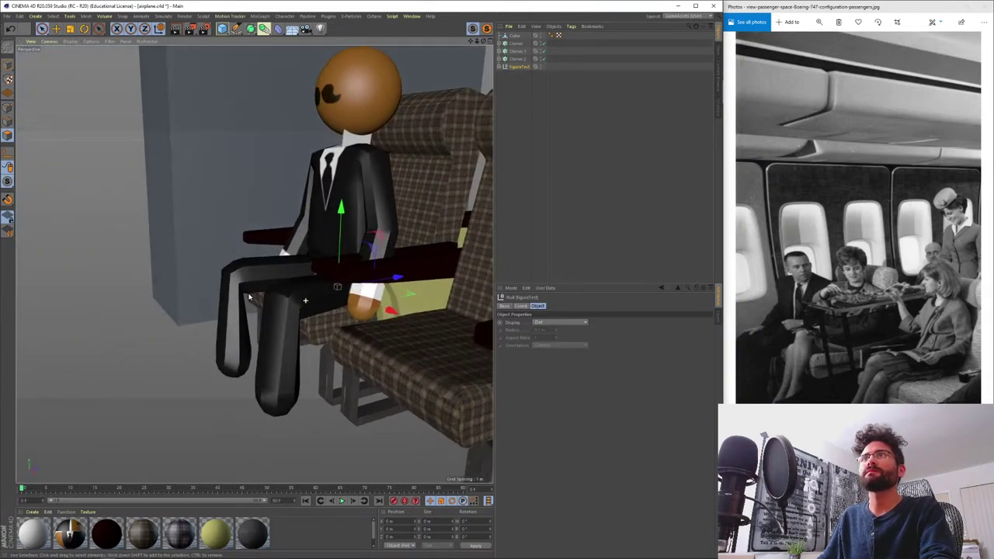
scroll(319, 239, down, 4)
alt+middle_drag(319, 240, 318, 275)
alt+drag(317, 275, 295, 275)
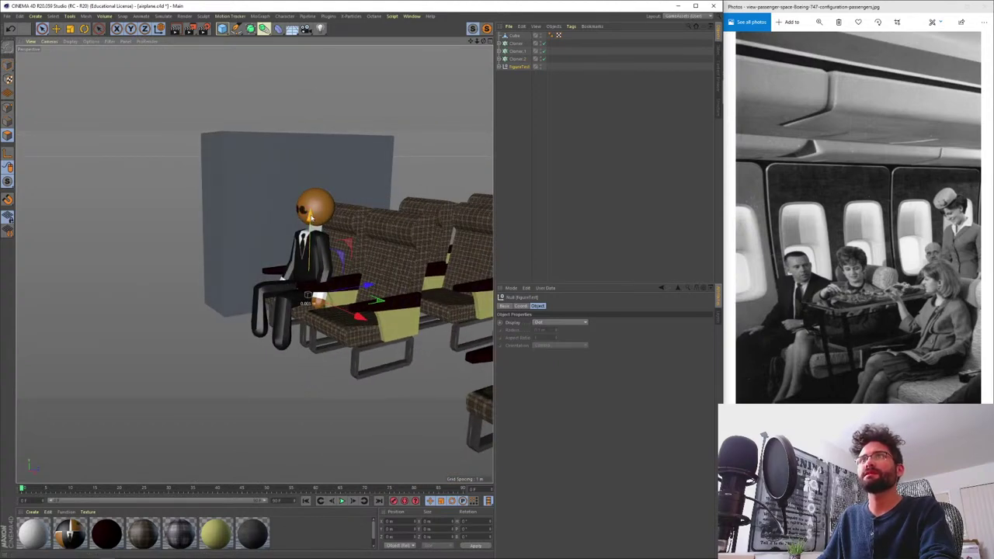
- Raise the passenger figure above the seat cushion, bringing its head closer to the top of the wall block
mouse_move(311, 218)
mouse_down()
mouse_move(311, 180)
mouse_move(282, 210)
mouse_move(310, 208)
mouse_up()
alt+drag(297, 249, 273, 186)
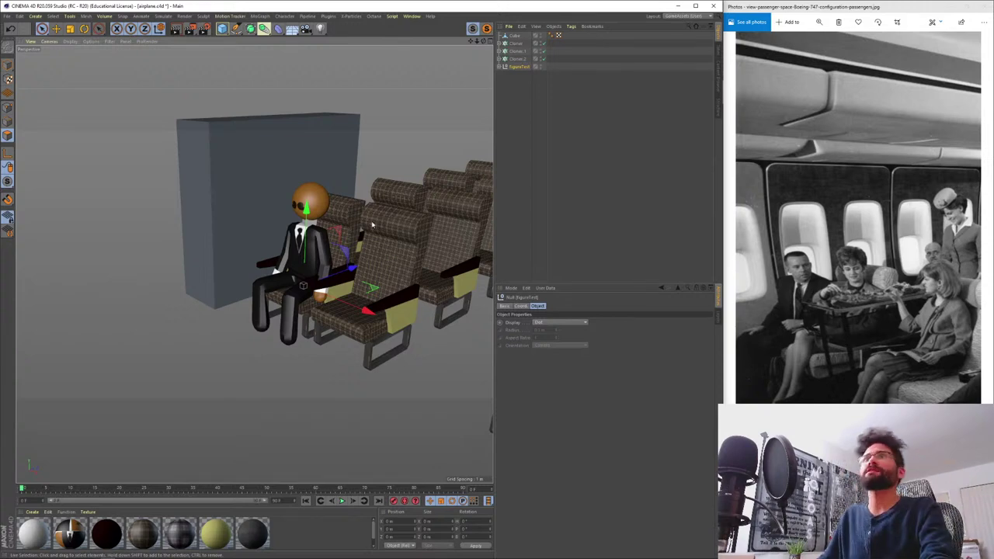
drag(306, 210, 306, 167)
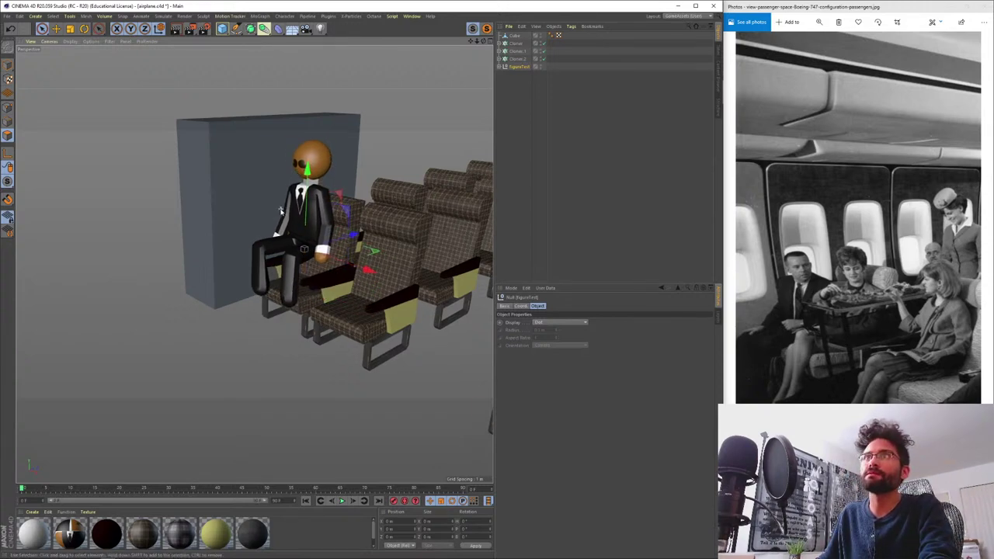
alt+drag(305, 206, 257, 205)
alt+middle_drag(256, 205, 307, 264)
alt+drag(306, 265, 280, 238)
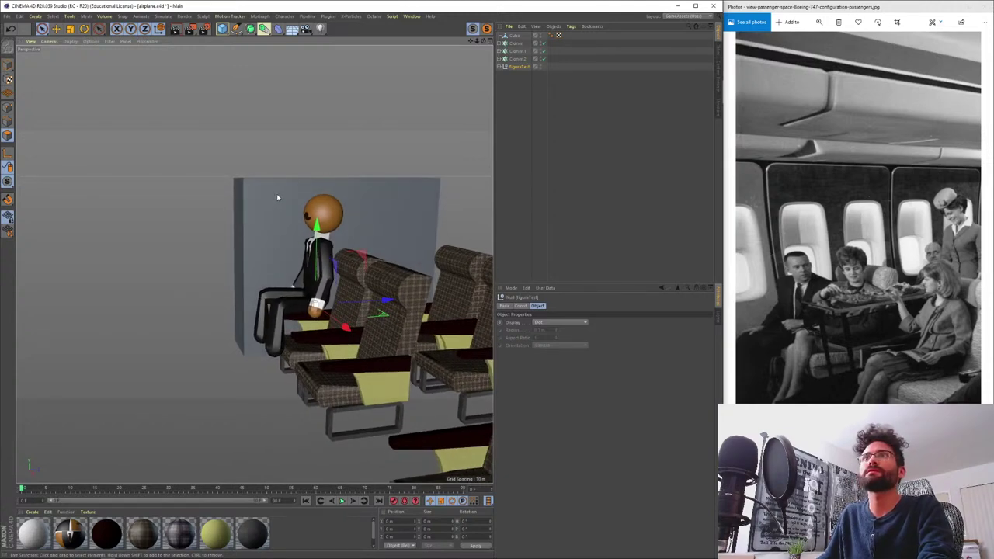
- Adjust the height of the wall block's top face to about Y 5.2 m, slightly above the passenger's head
click(514, 35)
drag(338, 122, 339, 111)
alt+drag(247, 218, 281, 241)
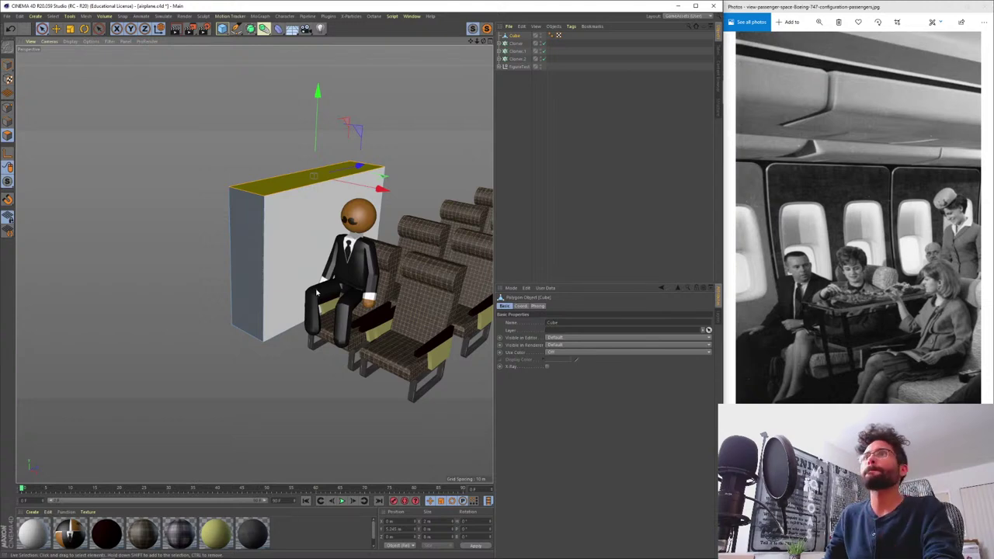
alt+drag(286, 296, 284, 275)
alt+right_drag(279, 251, 291, 215)
alt+drag(291, 215, 256, 287)
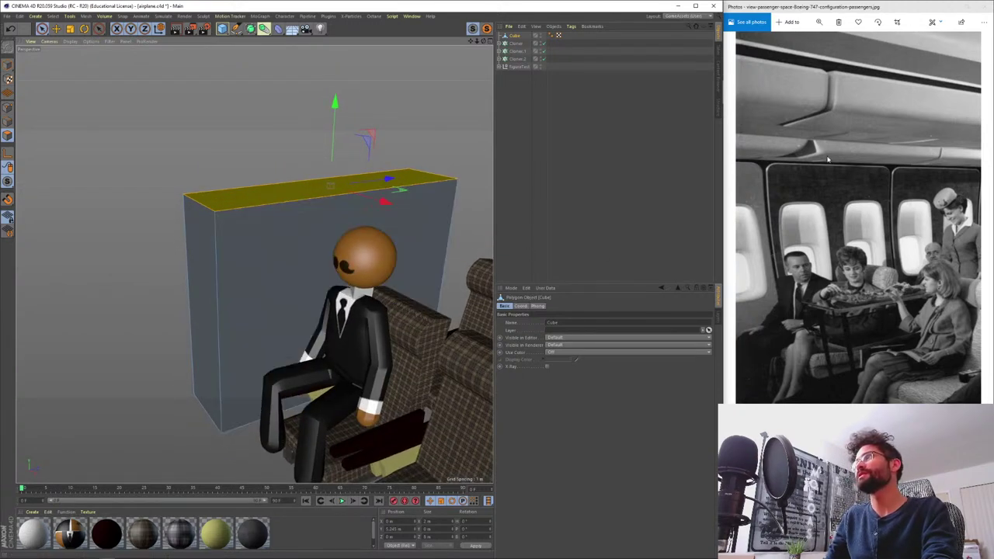
alt+drag(281, 298, 306, 278)
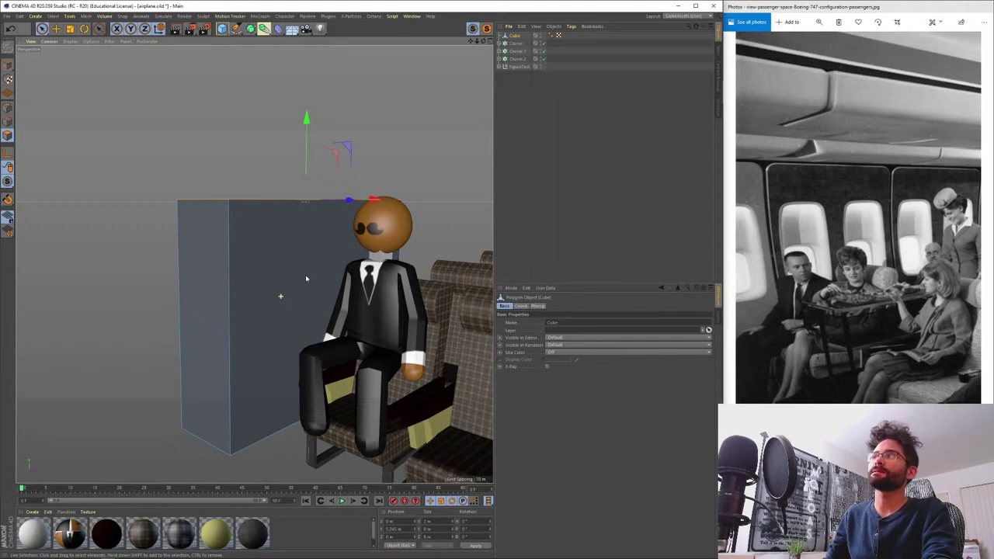
- Shift the wall block's top face about 0.7 m away from the seats so the wall leans outward
click(306, 278)
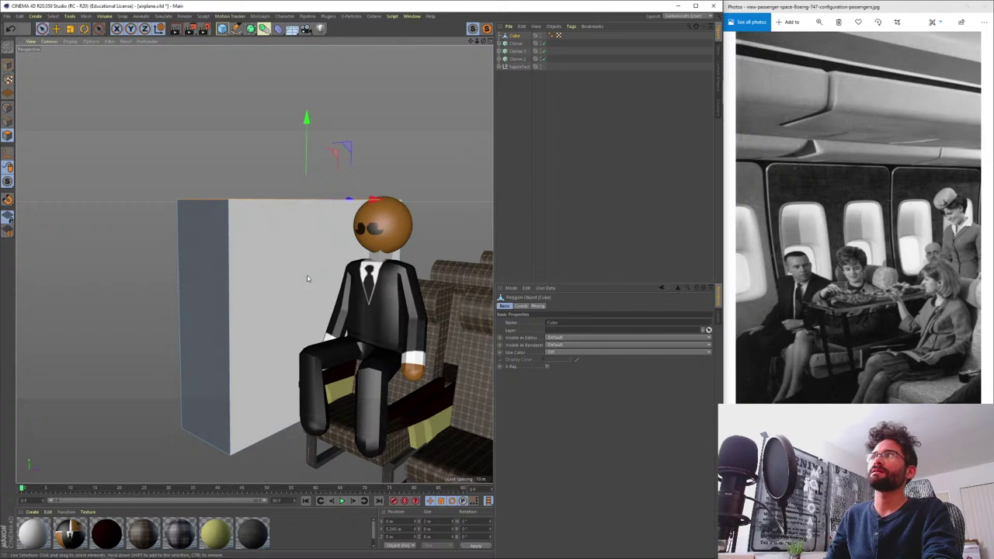
alt+drag(253, 288, 264, 292)
click(361, 189)
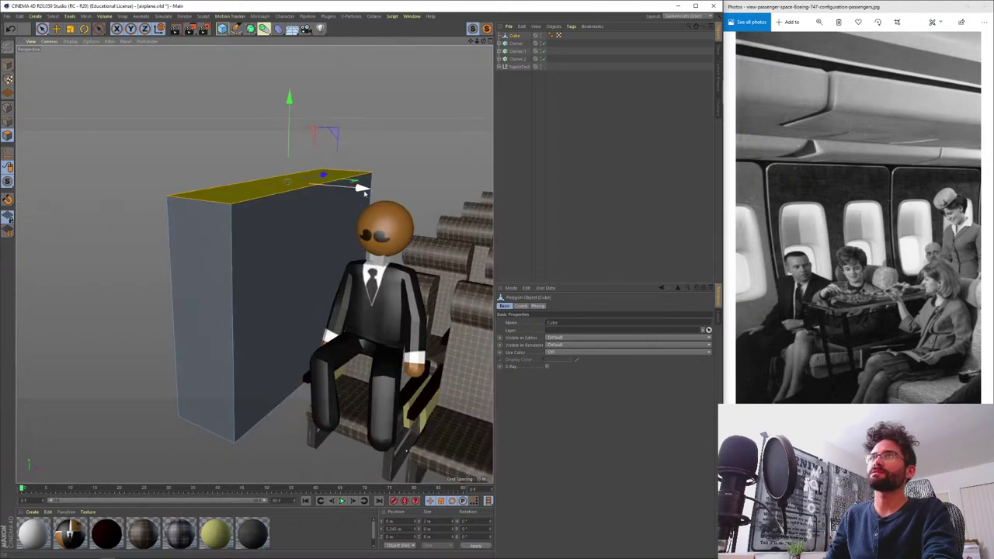
drag(361, 190, 341, 188)
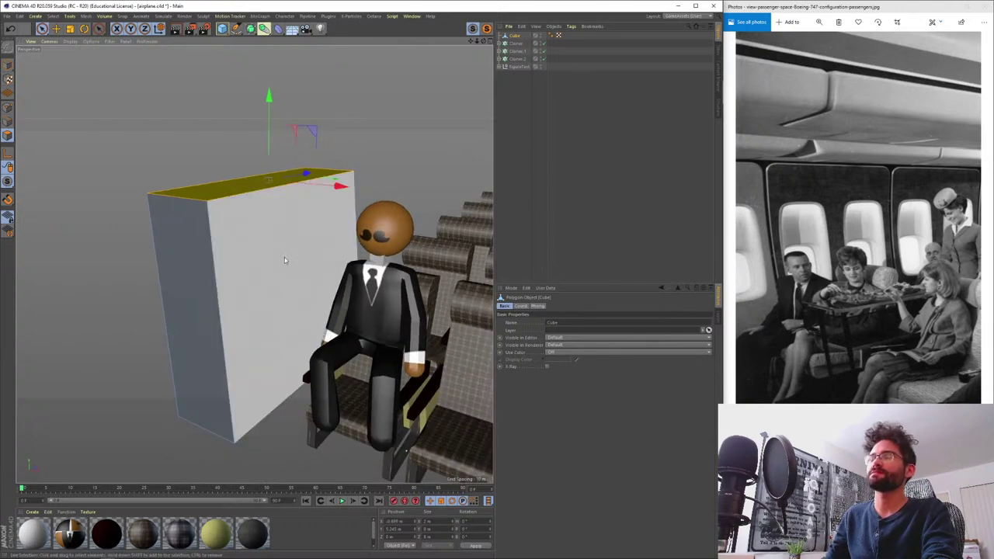
key(k)
key(l)
key(Return)
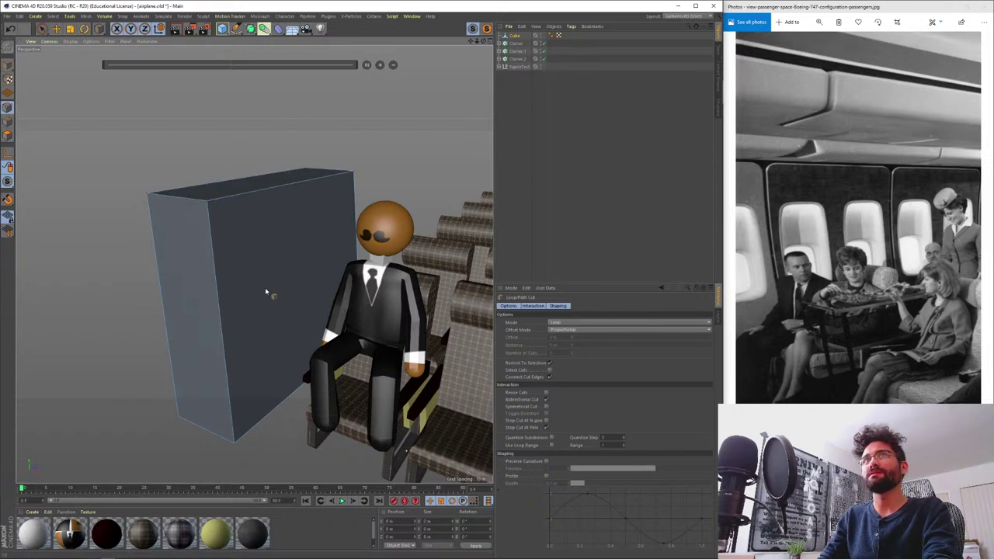
key(Return)
key(Return)
key(space)
- Select the wall block's seat-facing face and add a horizontal loop cut across it at an offset of about 56%
click(275, 295)
key(Return)
key(Return)
key(Return)
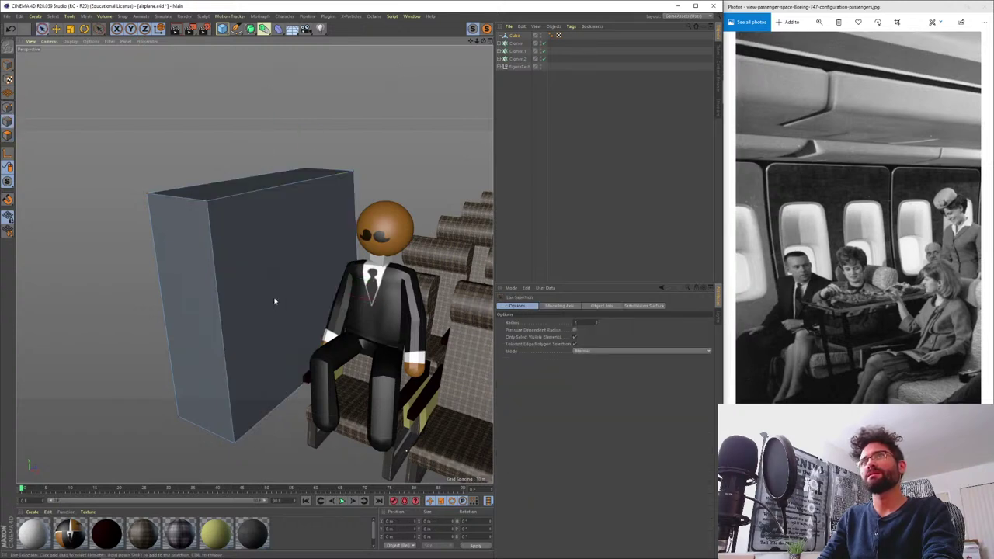
key(k)
key(l)
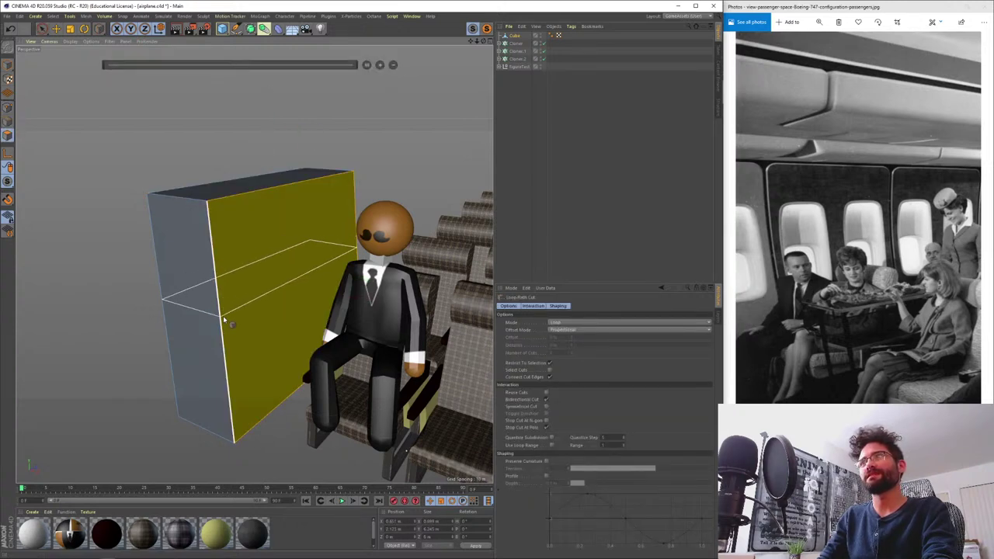
click(223, 315)
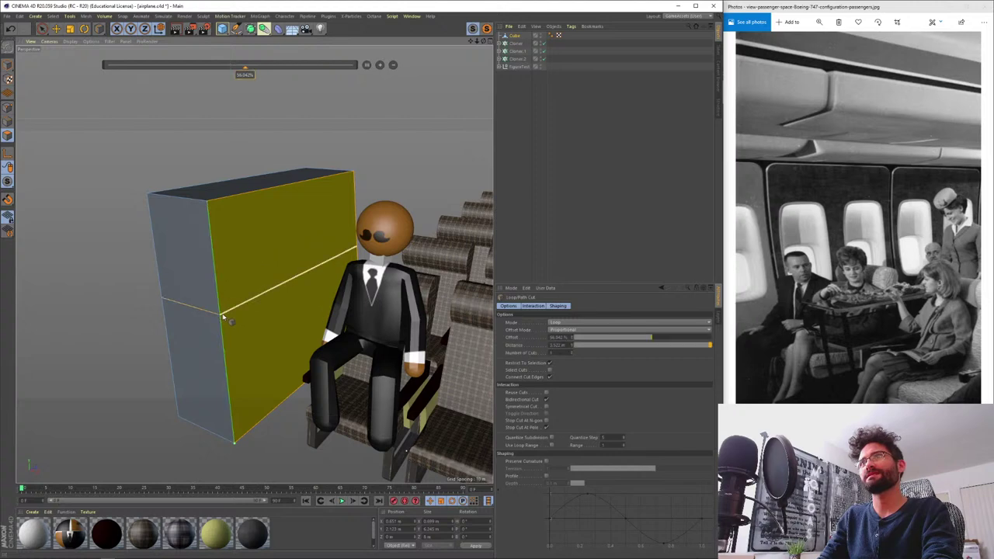
- Confirm the loop cut and select its horizontal edge on the wall block's seat-facing face
key(space)
click(279, 296)
key(Return)
key(Return)
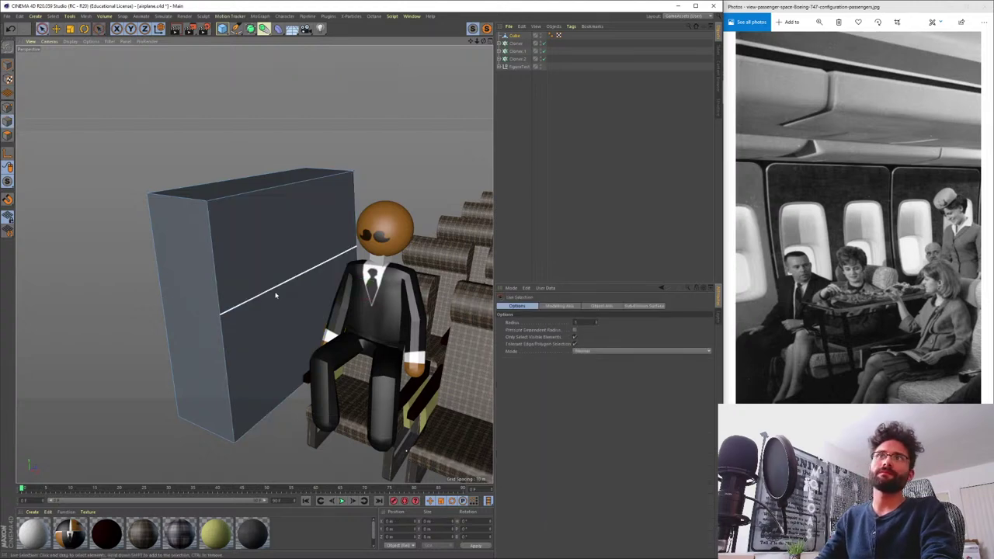
key(k)
key(l)
key(space)
key(space)
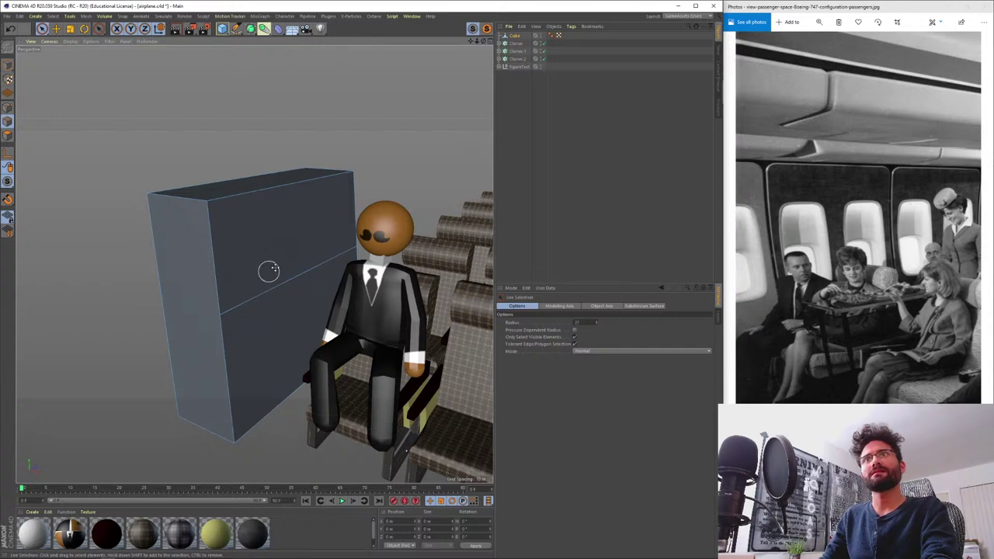
click(278, 282)
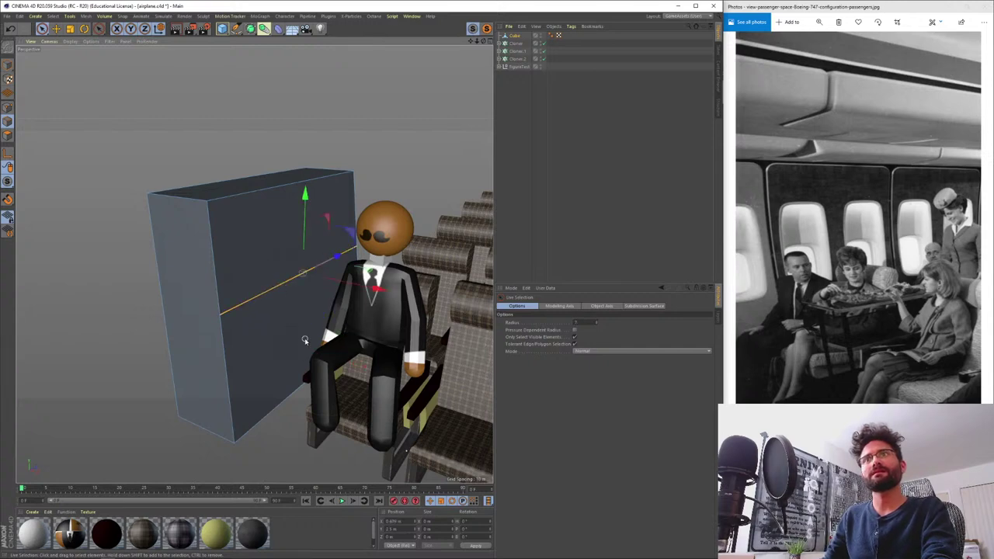
- Try beveling the selected horizontal edge with an offset of 2 m and a depth of about 40%
key(m)
key(s)
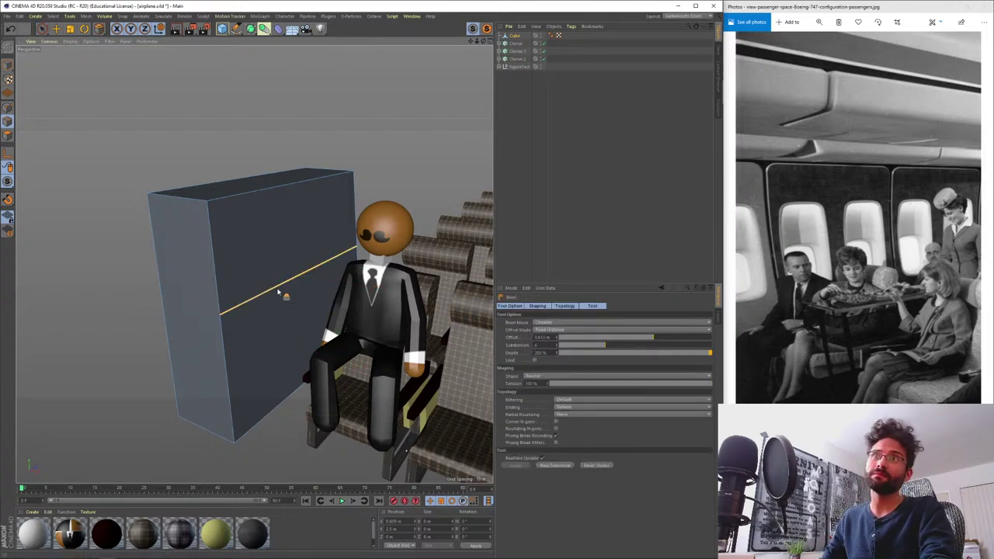
mouse_move(302, 277)
mouse_down()
mouse_move(495, 215)
mouse_move(281, 280)
mouse_move(289, 285)
mouse_up()
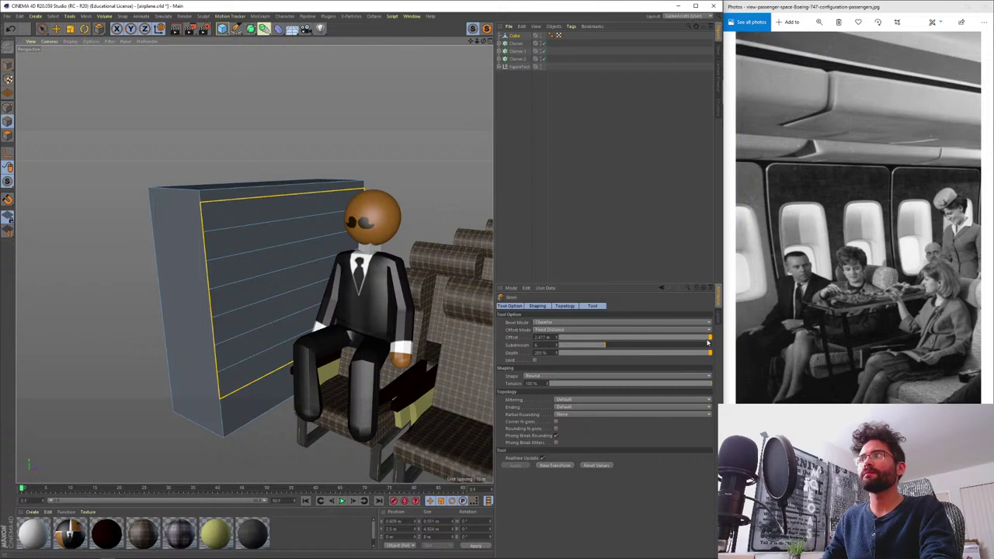
drag(708, 339, 847, 340)
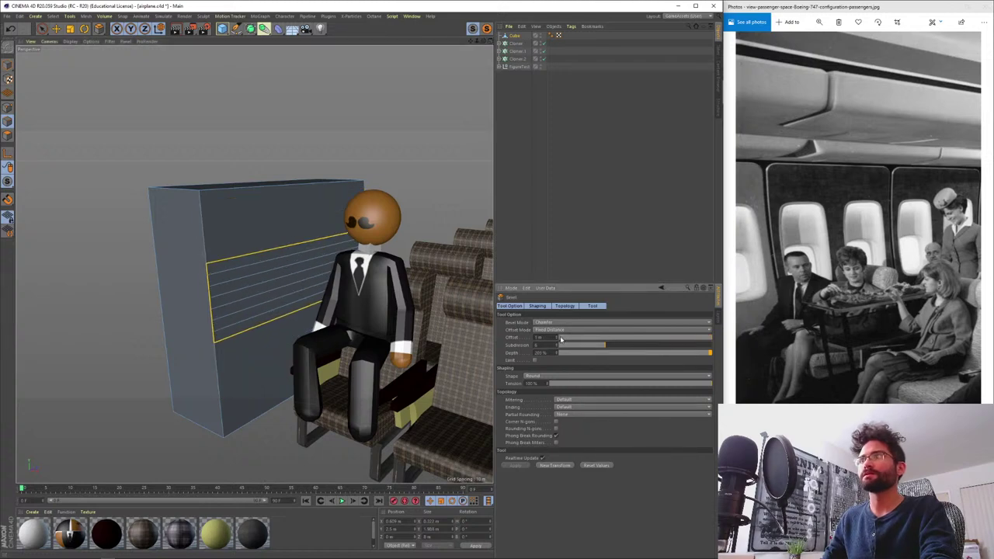
mouse_move(558, 337)
mouse_down()
mouse_move(558, 313)
mouse_move(558, 341)
mouse_move(557, 316)
mouse_move(558, 332)
mouse_up()
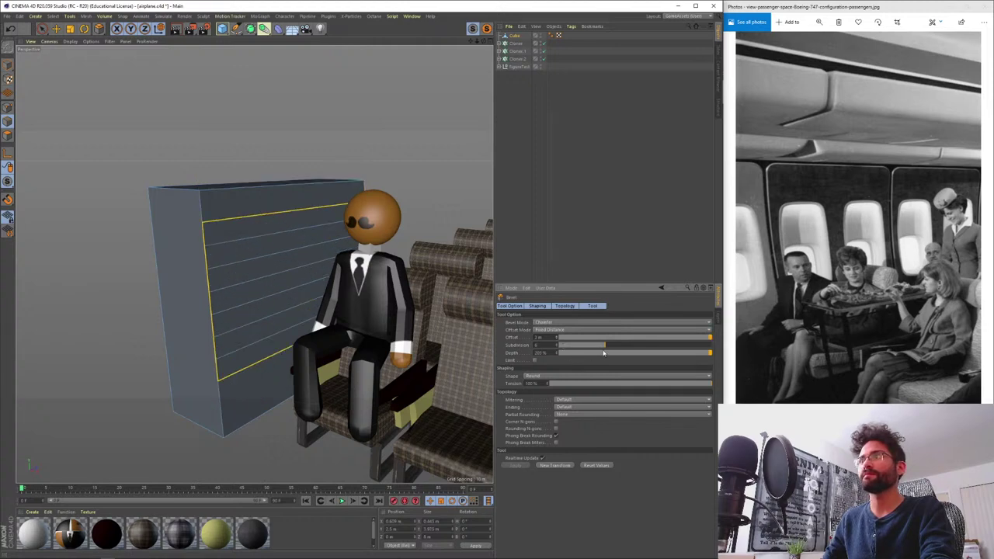
drag(603, 356, 761, 346)
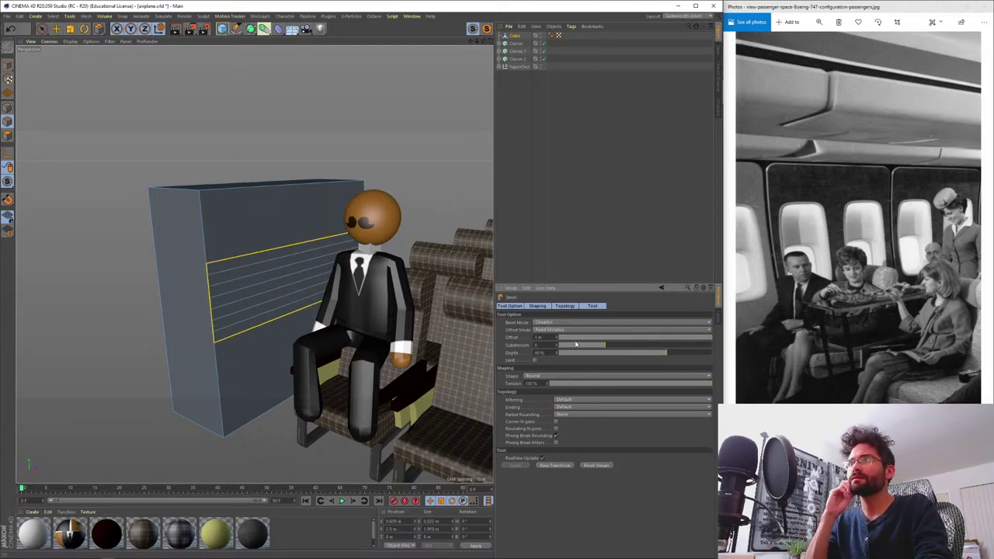
mouse_move(557, 338)
mouse_down()
mouse_move(557, 307)
mouse_move(557, 330)
mouse_up()
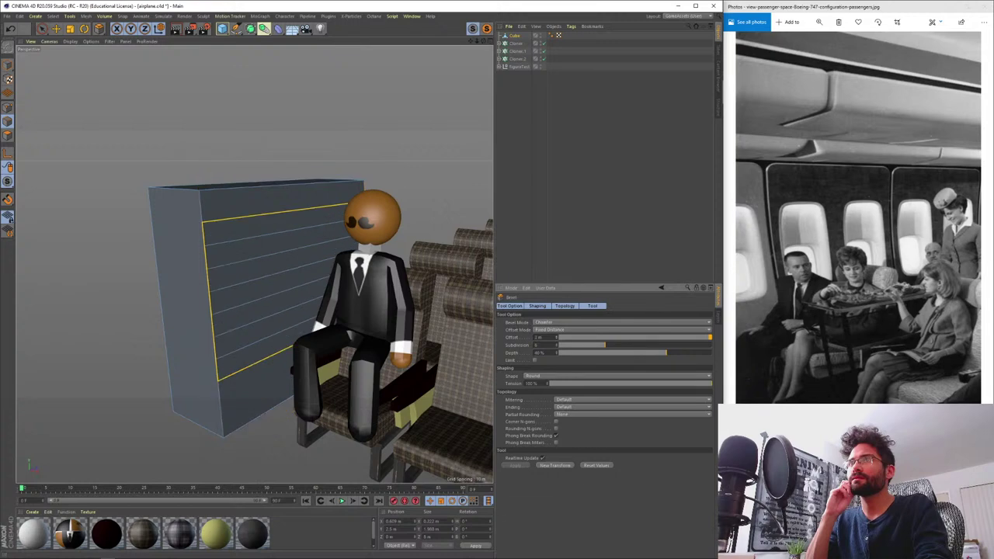
- Try varying the bevel's depth between -100% and 77% with the Chamfer and Fixed Distance modes
click(544, 331)
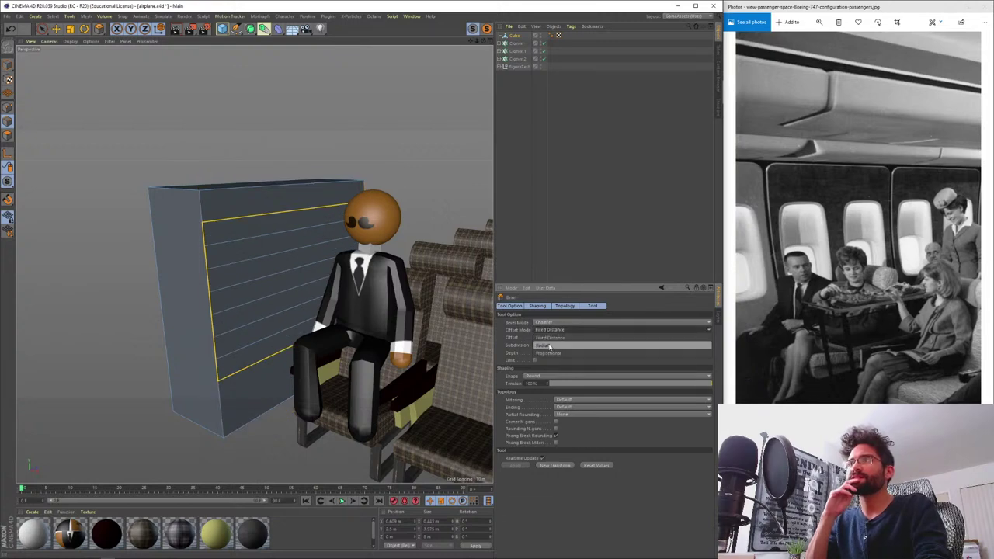
click(549, 347)
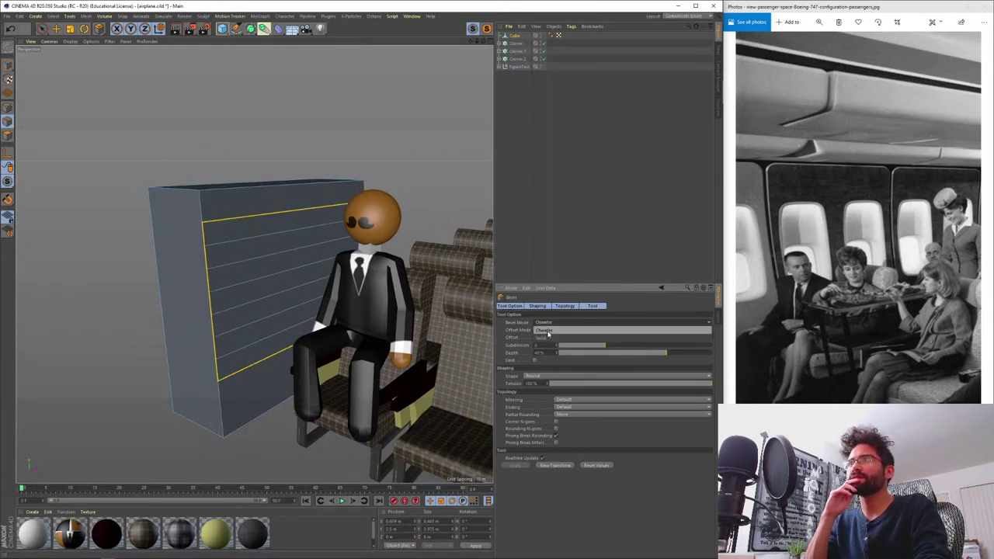
click(544, 331)
click(550, 339)
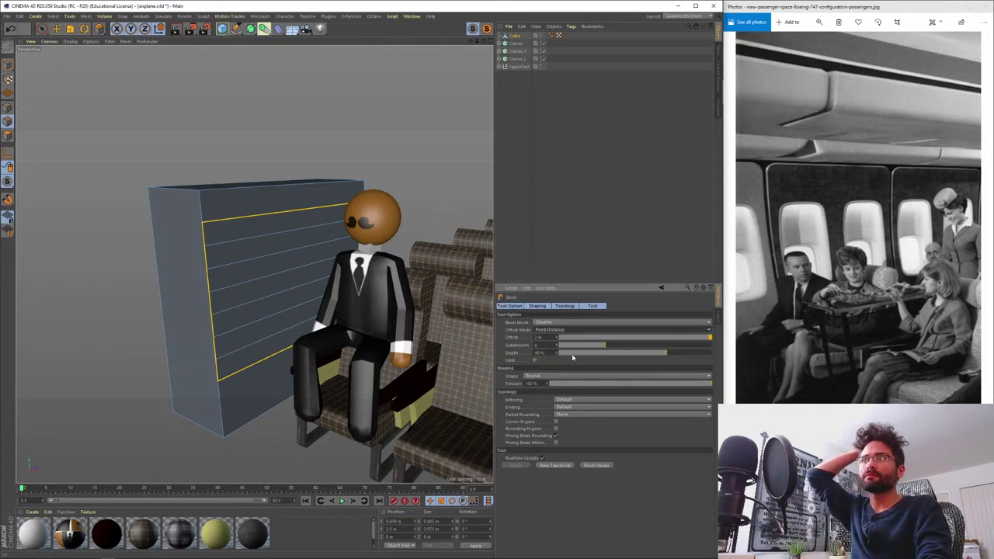
drag(650, 352, 525, 353)
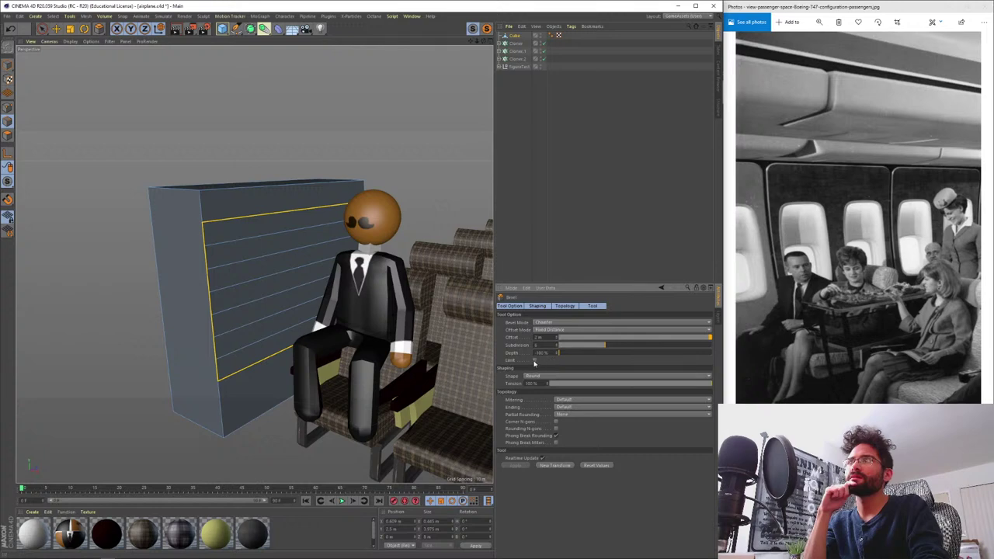
drag(623, 355, 633, 353)
drag(725, 348, 696, 348)
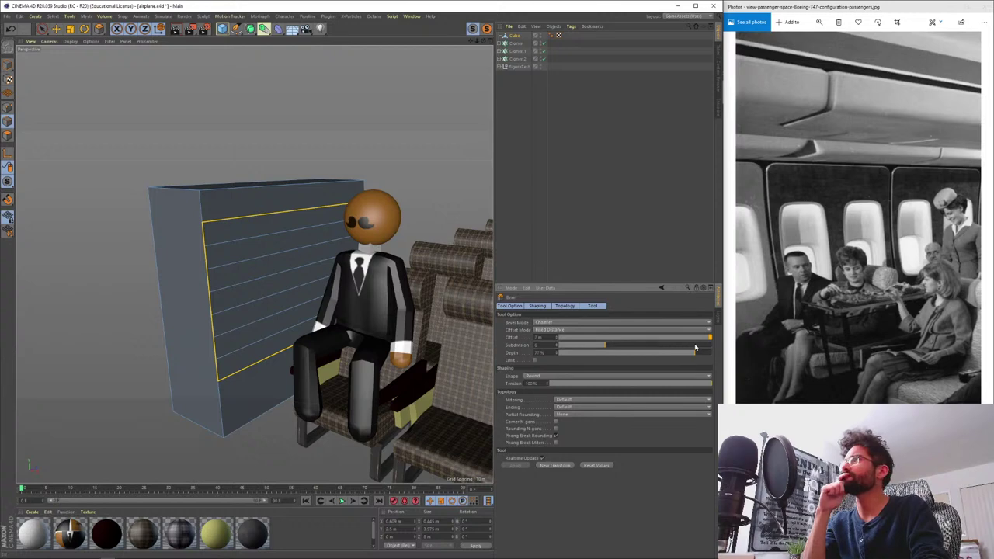
- Undo the bevels on the wall block back to the single horizontal cut edge
click(188, 181)
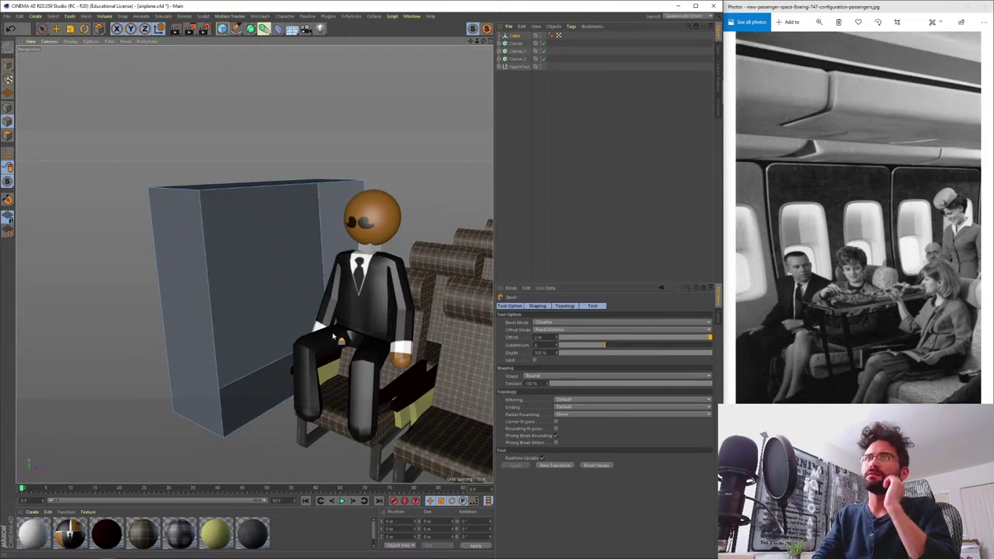
key(ctrl+z)
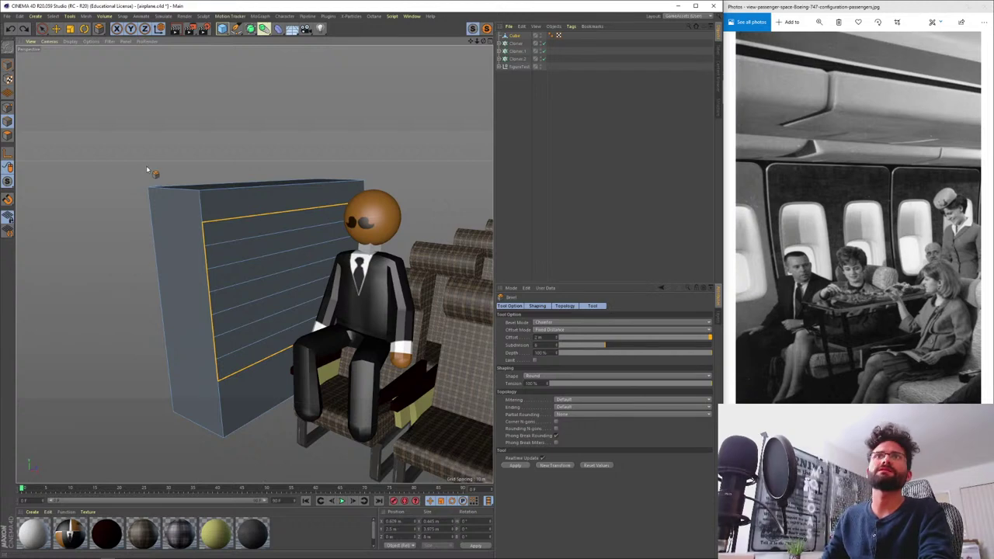
drag(202, 220, 256, 247)
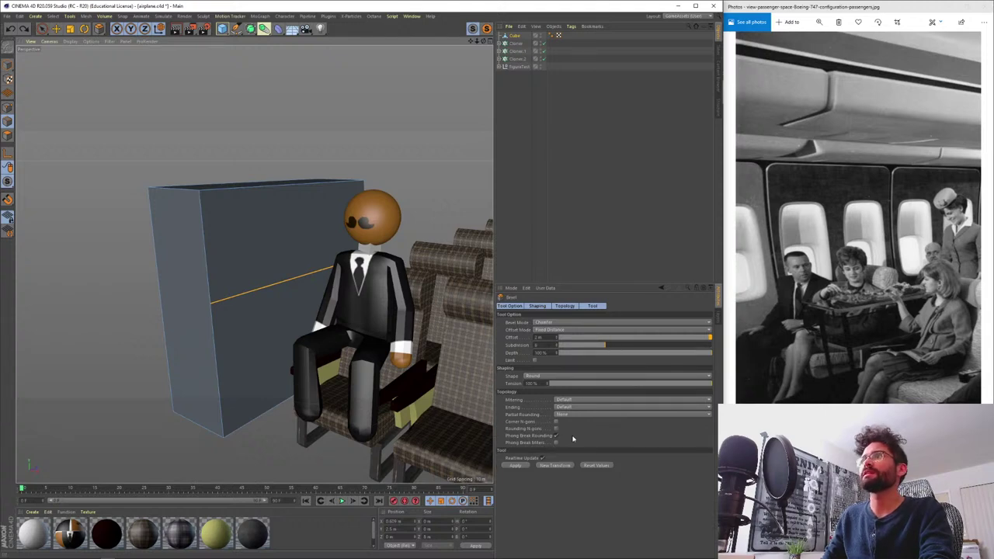
- Bevel the cut edge again with Convex partial rounding, a 1 m offset and a depth of about 0%
drag(295, 282, 563, 175)
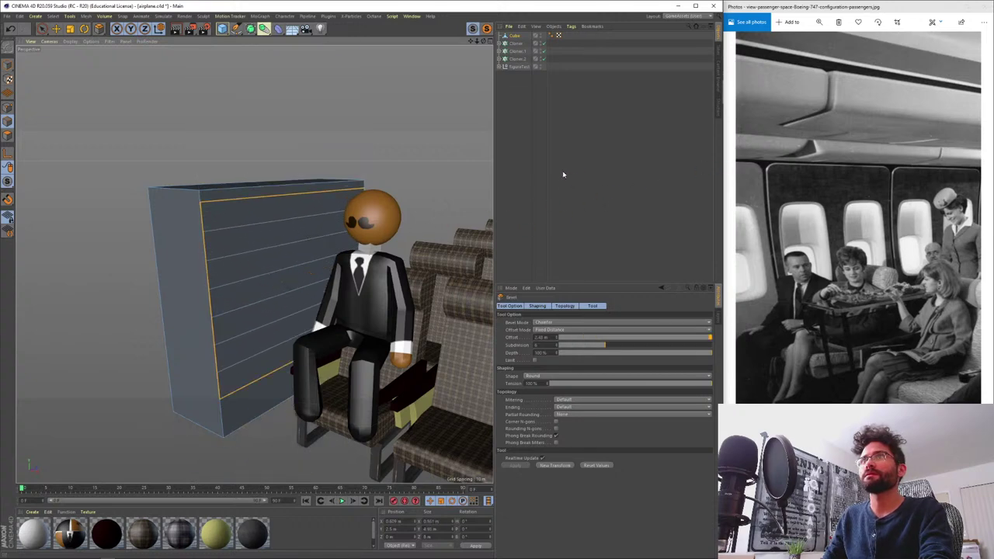
click(556, 429)
click(556, 429)
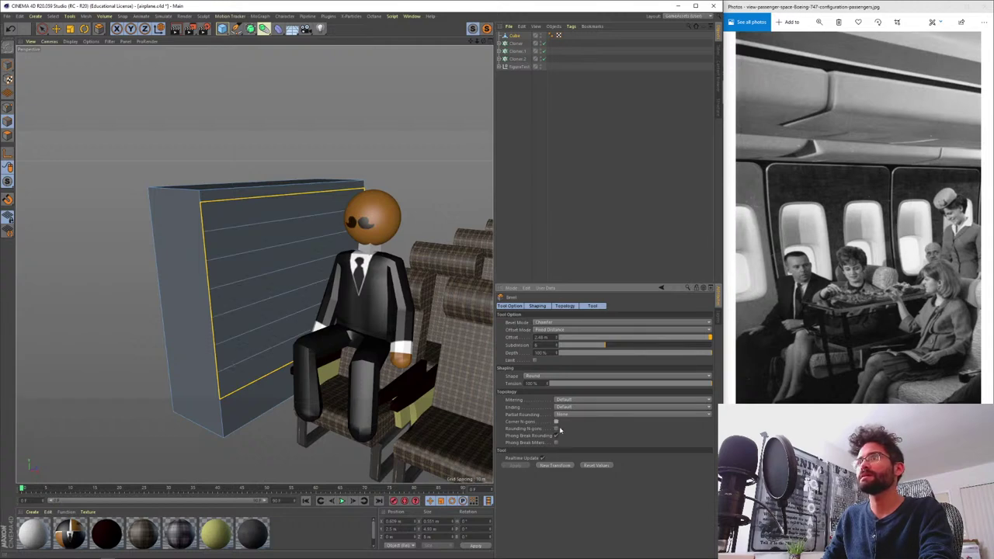
click(568, 416)
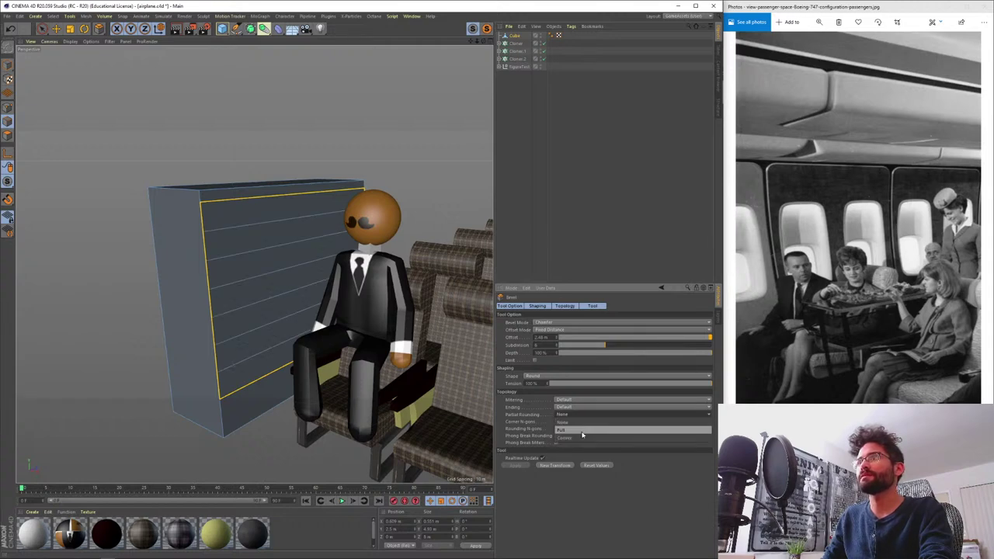
click(580, 439)
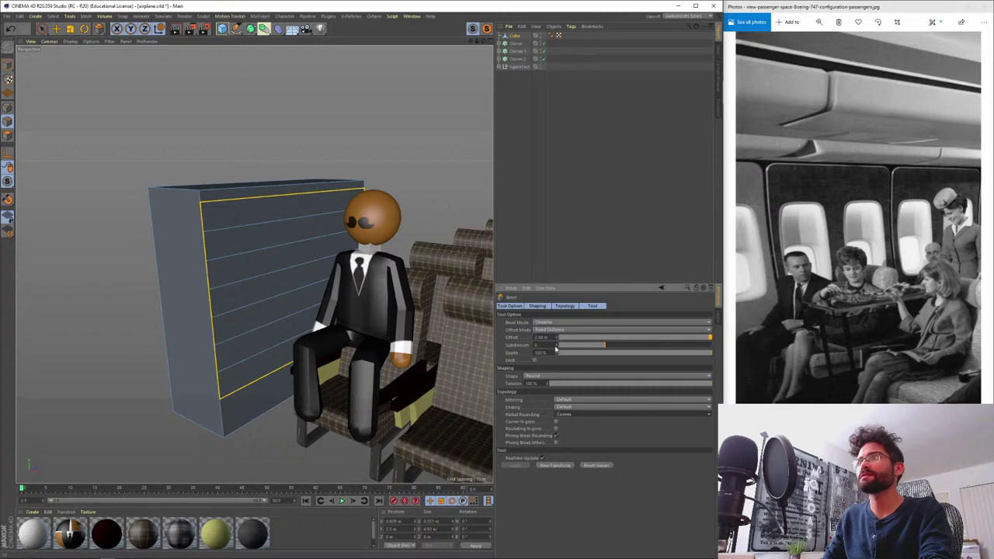
drag(573, 339, 854, 332)
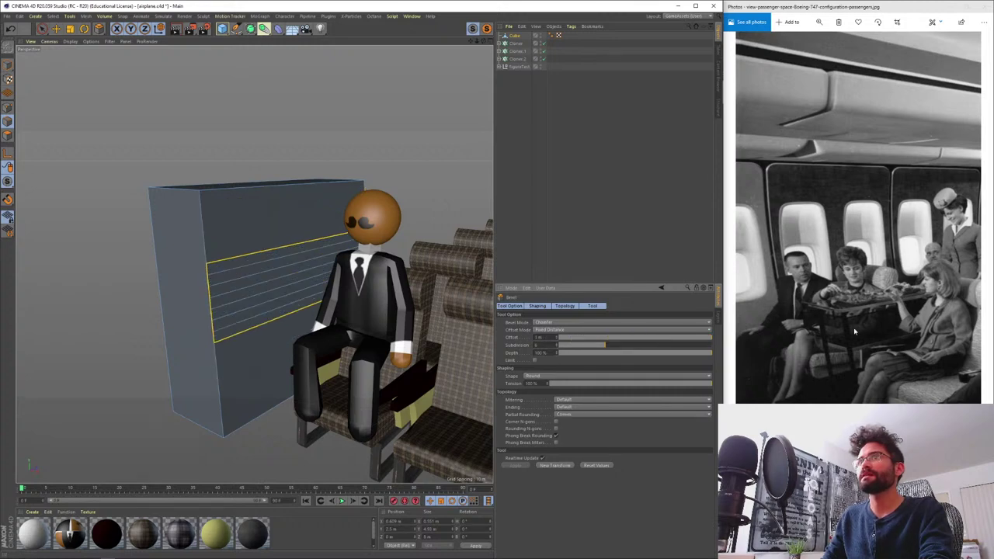
drag(613, 354, 634, 355)
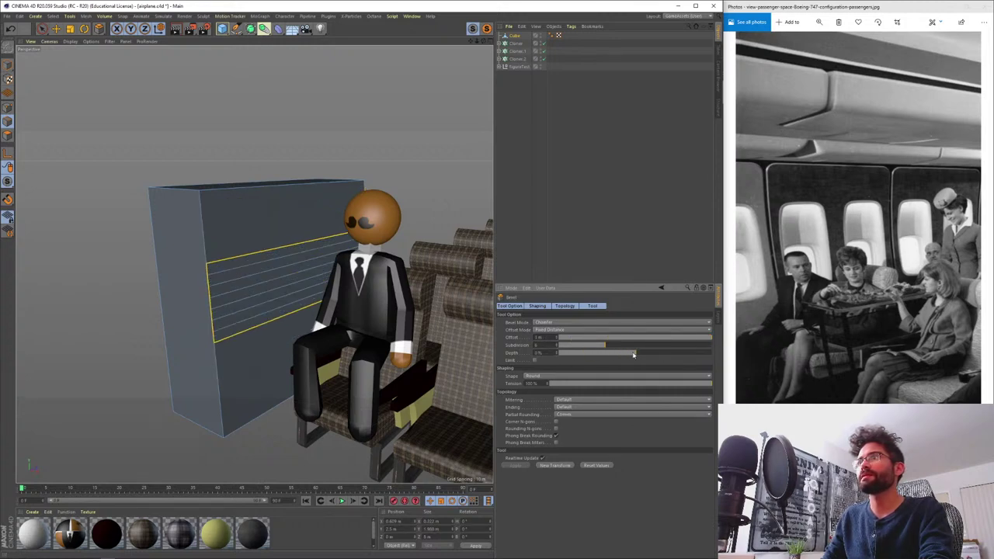
- Try the Solid bevel mode, then return to Chamfer with the Radial offset mode and a depth near 0%
click(546, 323)
click(548, 332)
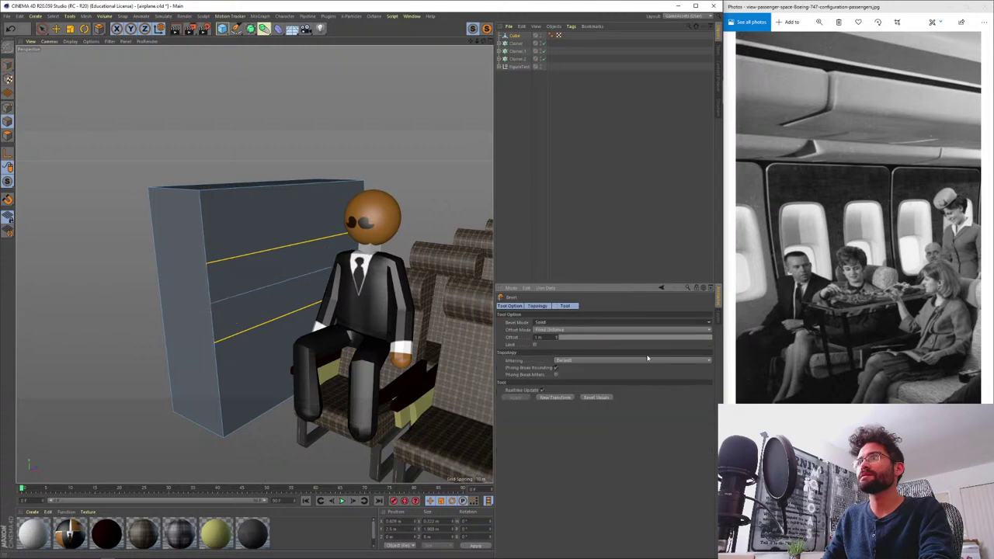
click(542, 325)
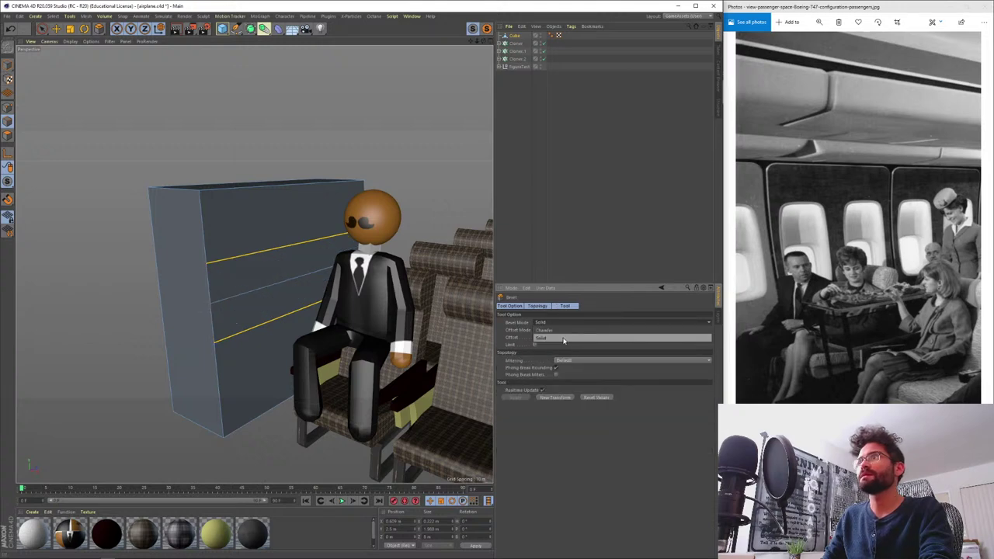
click(553, 332)
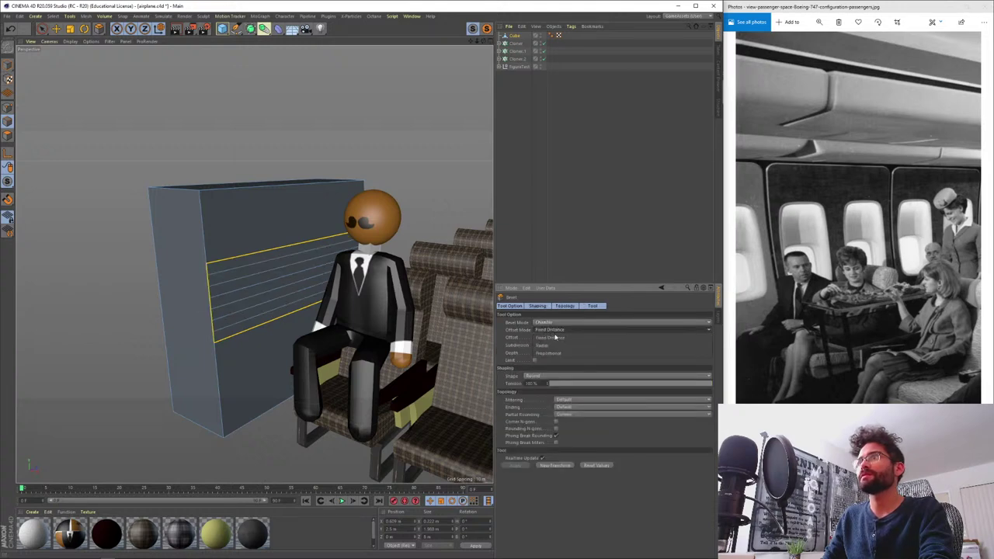
click(548, 345)
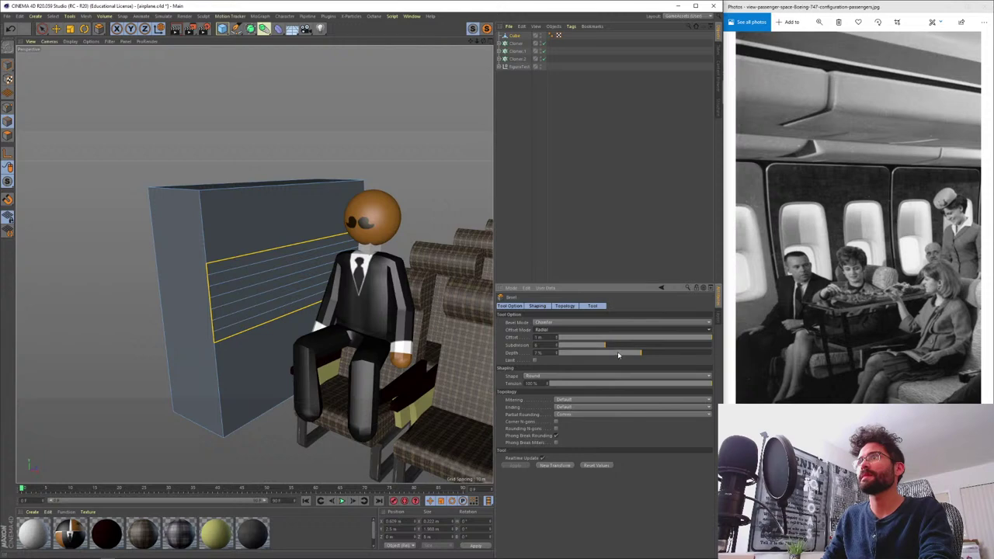
mouse_move(619, 355)
mouse_down()
mouse_move(561, 354)
mouse_move(634, 354)
mouse_up()
- Switch the bevel's offset mode to Proportional and raise its depth to about 52%
click(544, 324)
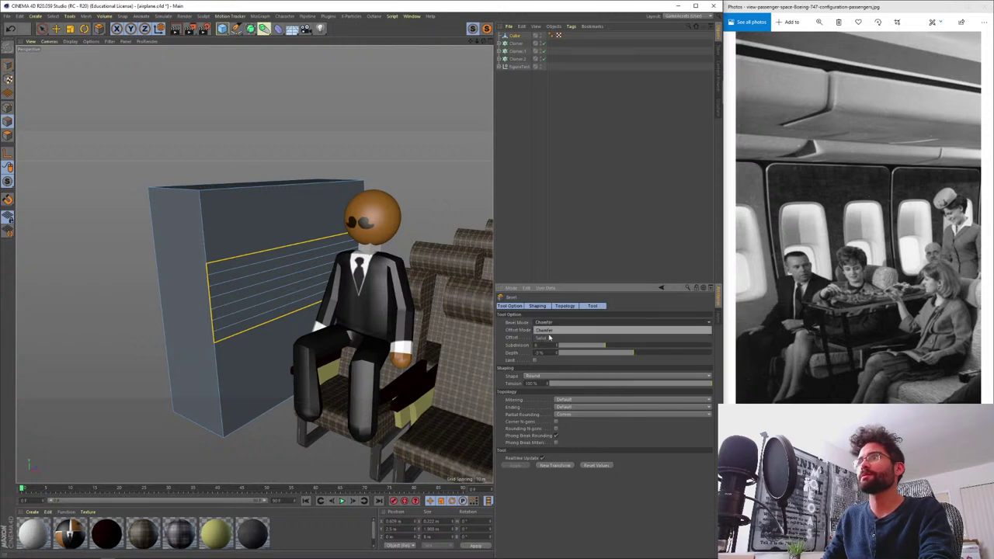
click(549, 322)
click(546, 331)
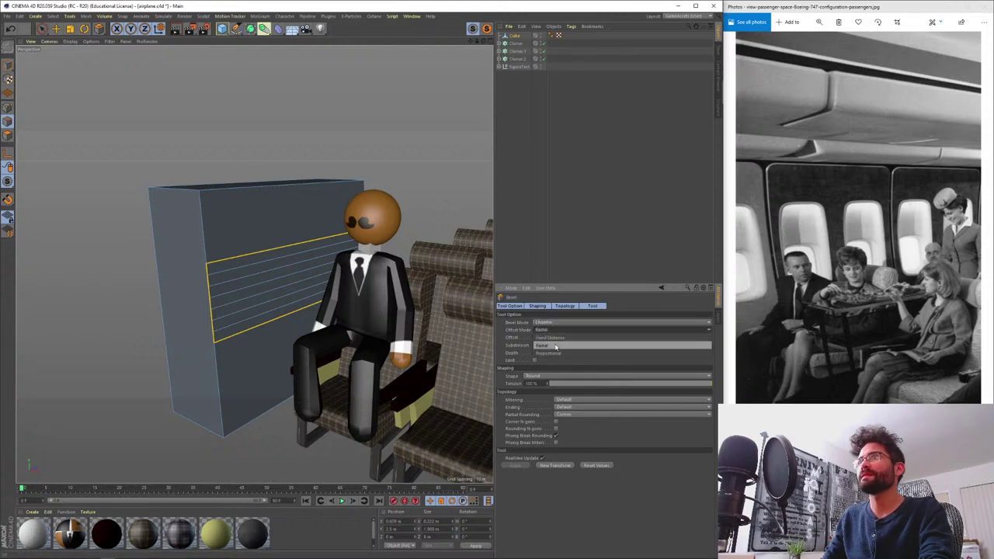
click(557, 353)
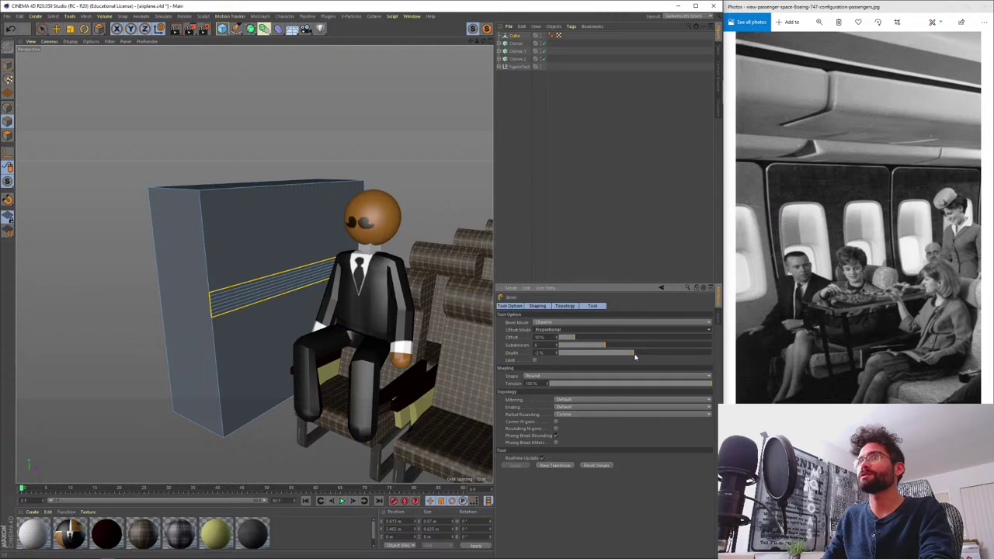
drag(635, 356, 699, 347)
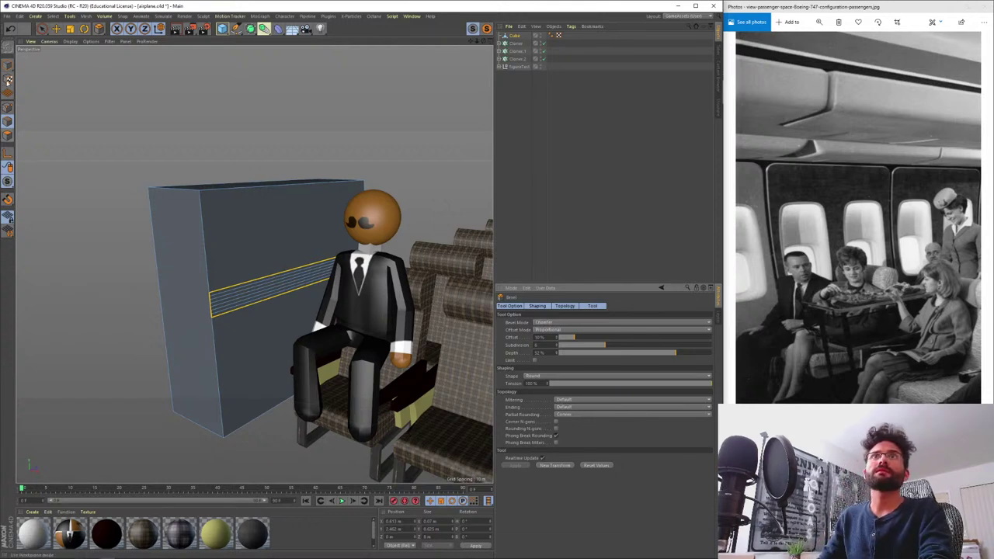
- Select all the beveled horizontal edges on the wall's seat-facing face and try transforming them along the X axis
click(43, 29)
scroll(256, 267, up, 3)
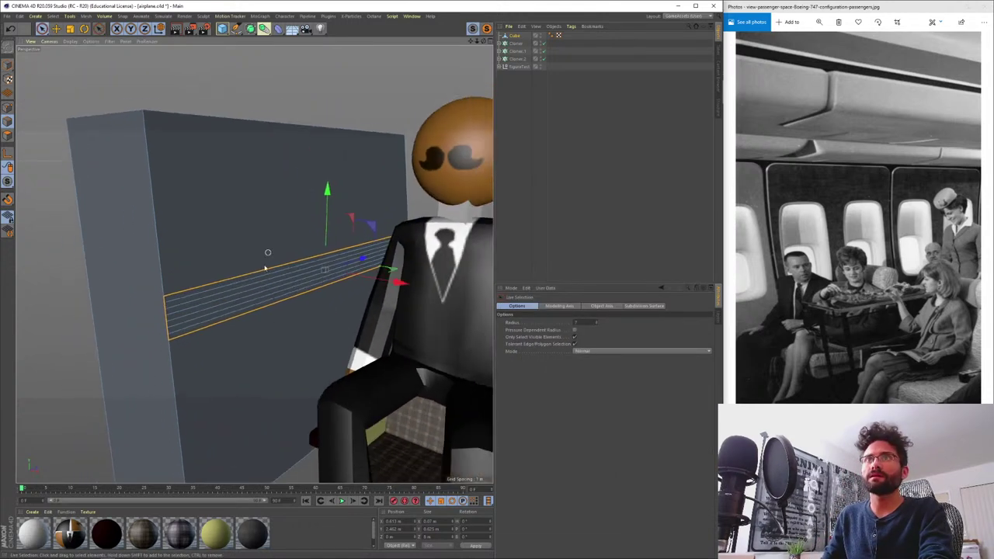
drag(252, 274, 267, 329)
key(e)
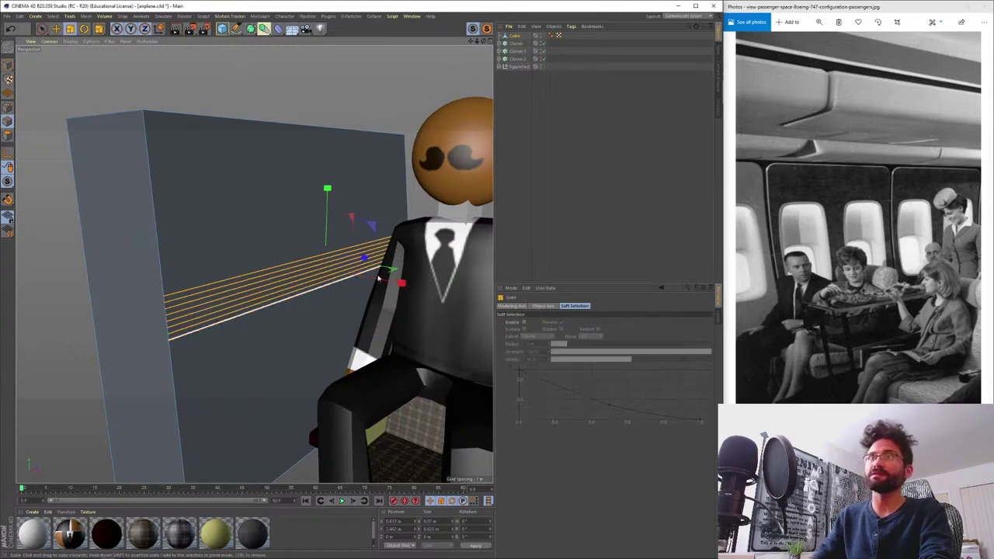
drag(401, 284, 381, 266)
- Undo the edge transform, the bevel and the horizontal loop cut on the wall block
key(ctrl+z)
key(ctrl+z)
key(ctrl+z)
key(ctrl+z)
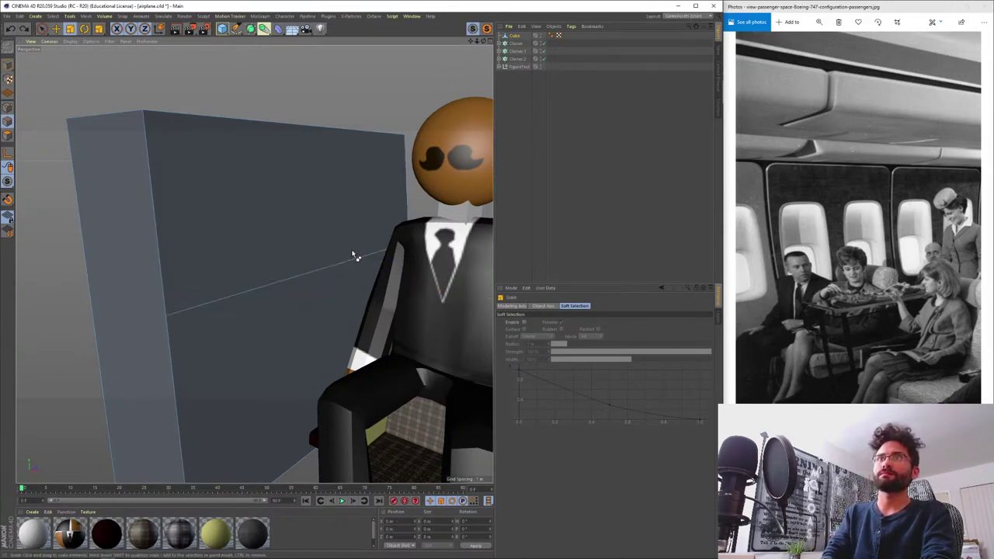
alt+right_drag(266, 228, 263, 266)
alt+drag(260, 245, 253, 299)
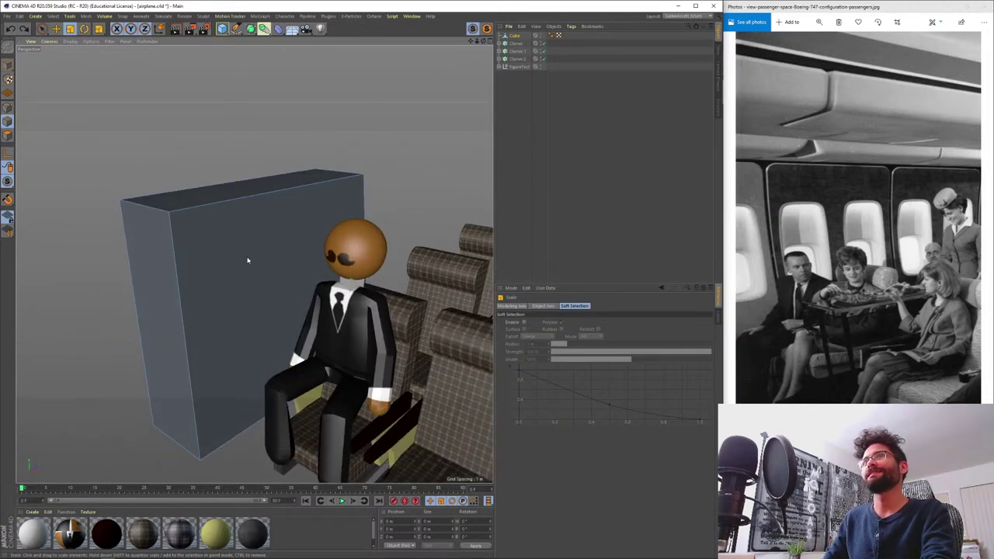
- Lower the wall block's seat-facing upper edge along the Y axis so the upper face slopes down toward the seats
alt+drag(248, 260, 257, 137)
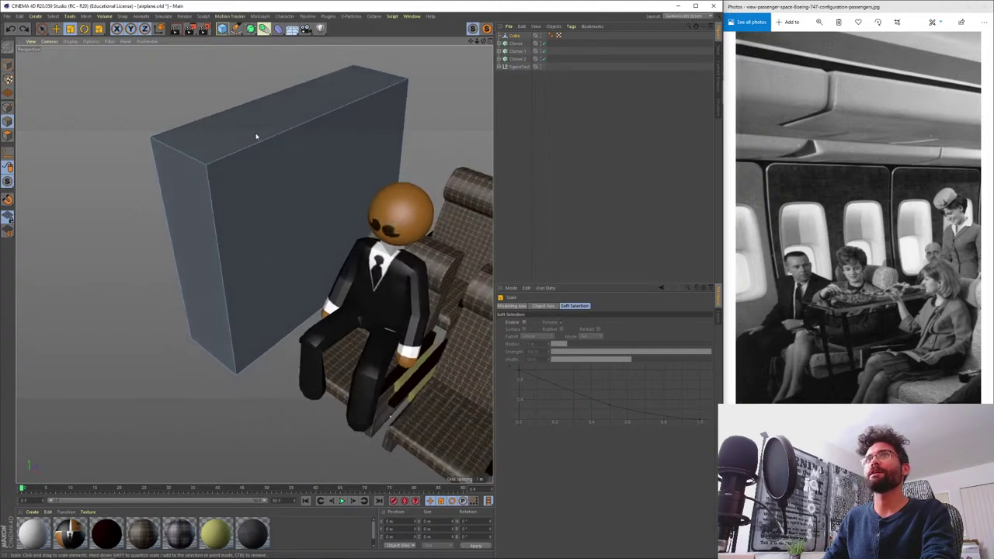
click(261, 146)
key(space)
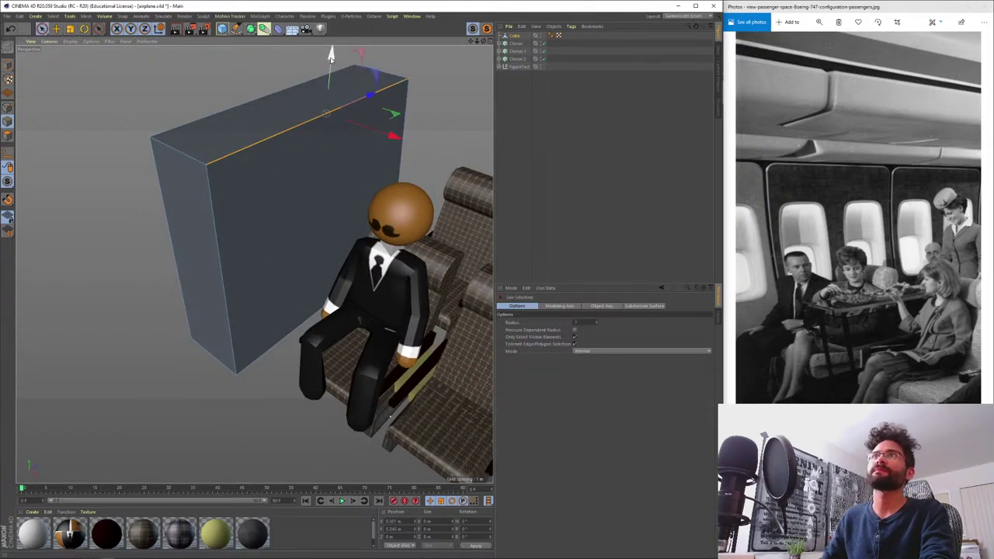
drag(331, 64, 323, 169)
- Bevel the wall's lowered horizontal edge with an offset of about 67%
mouse_move(248, 226)
alt+mouse_down()
mouse_move(238, 217)
mouse_move(257, 211)
alt+mouse_up()
key(m)
key(s)
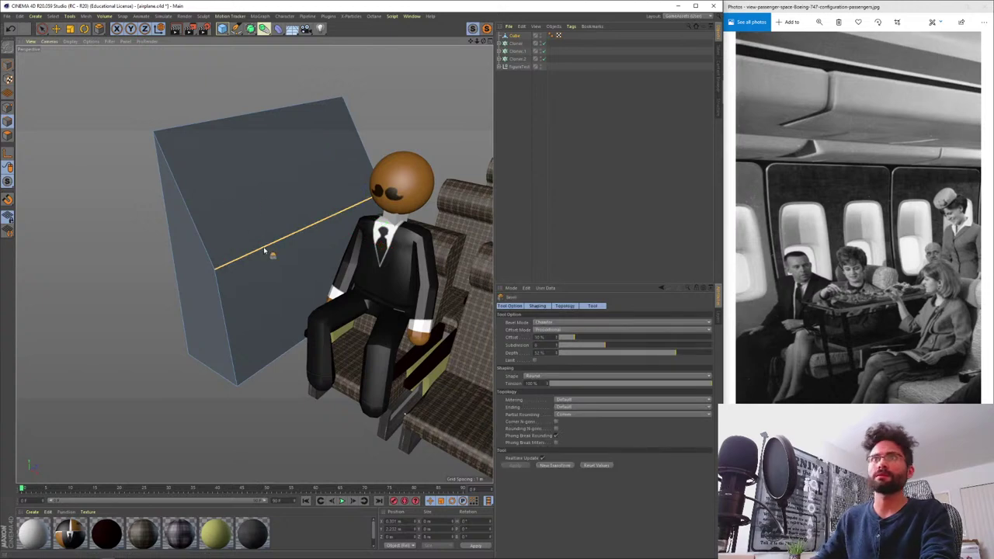
drag(267, 249, 479, 196)
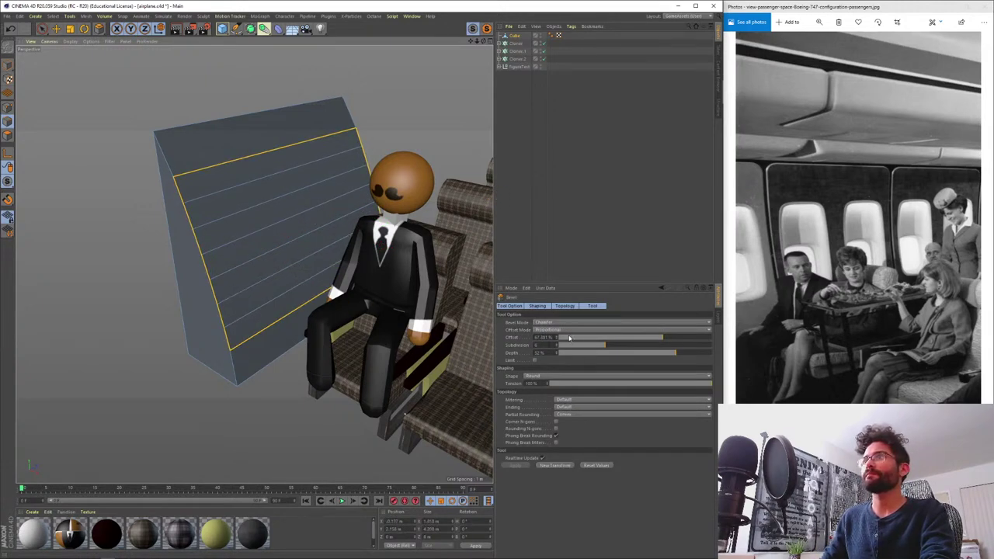
- Set the bevel's depth to about -144% and its offset to 86% for a concave wall curve
drag(618, 354, 407, 376)
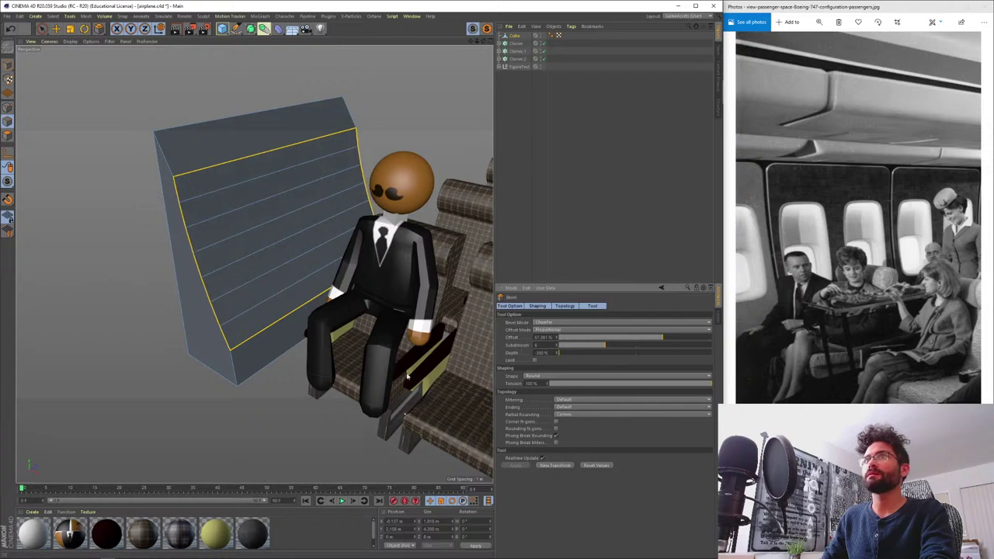
drag(558, 354, 557, 387)
alt+drag(230, 267, 302, 236)
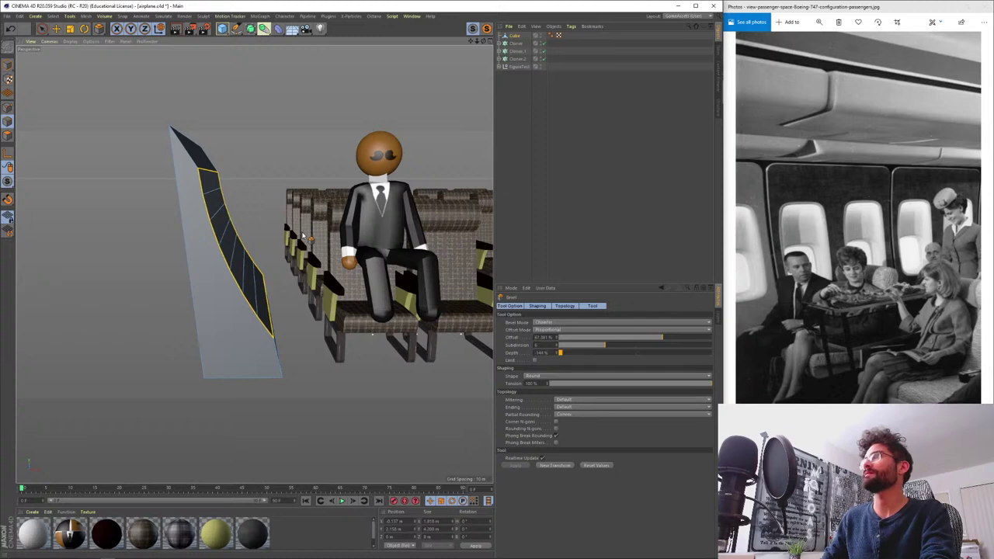
drag(653, 339, 692, 339)
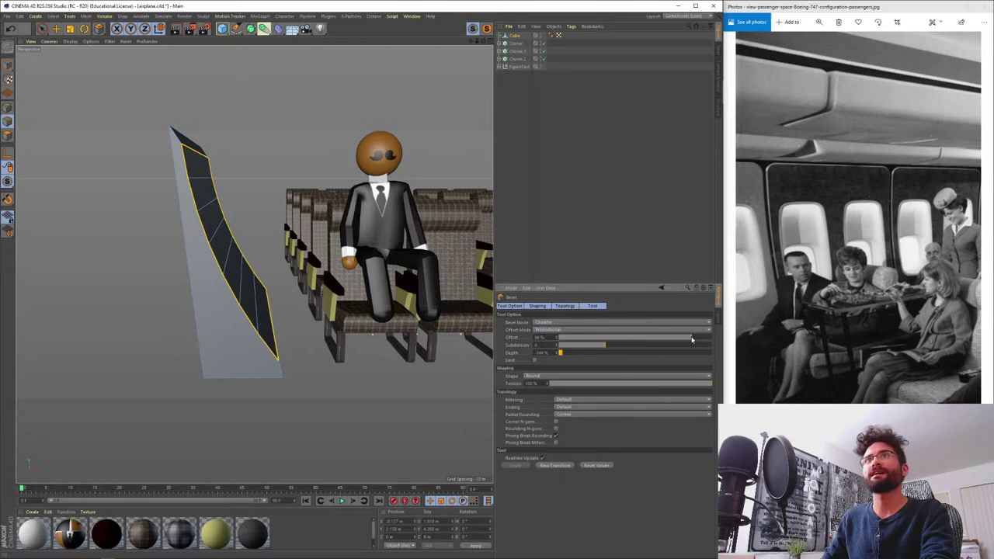
- Select the wall's back polygon and move it along the X axis away from the seats to thicken the wall
alt+drag(180, 365, 289, 317)
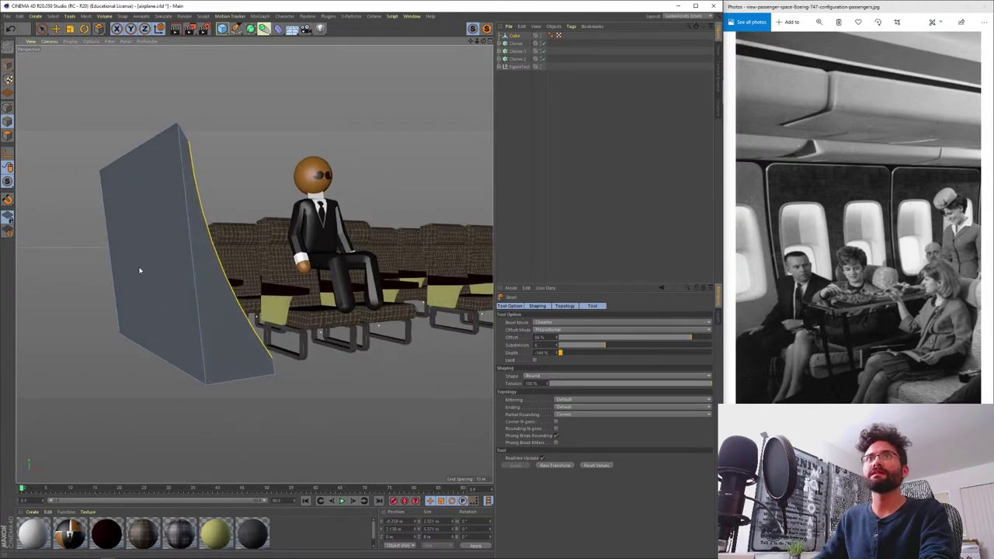
key(space)
key(Return)
click(161, 285)
alt+drag(187, 280, 158, 299)
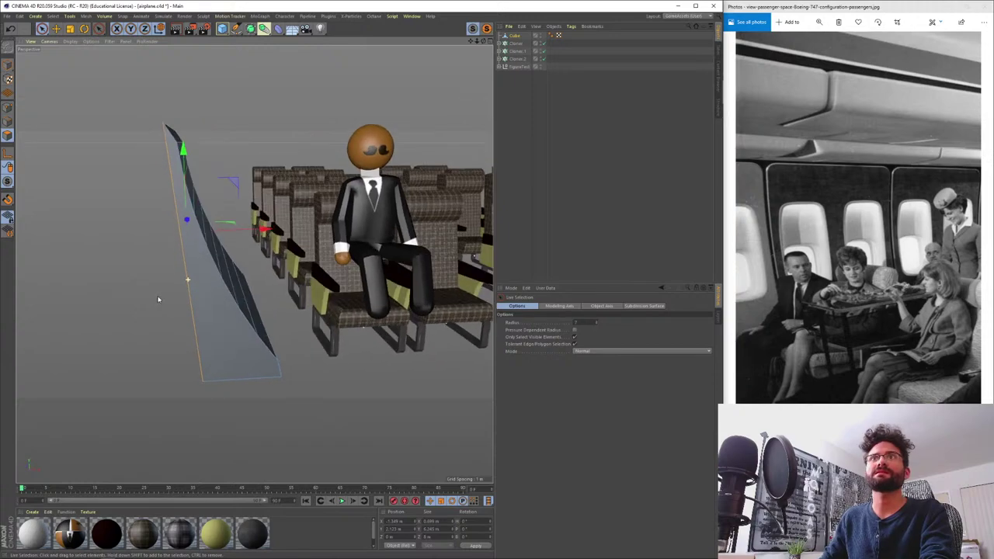
drag(264, 231, 222, 282)
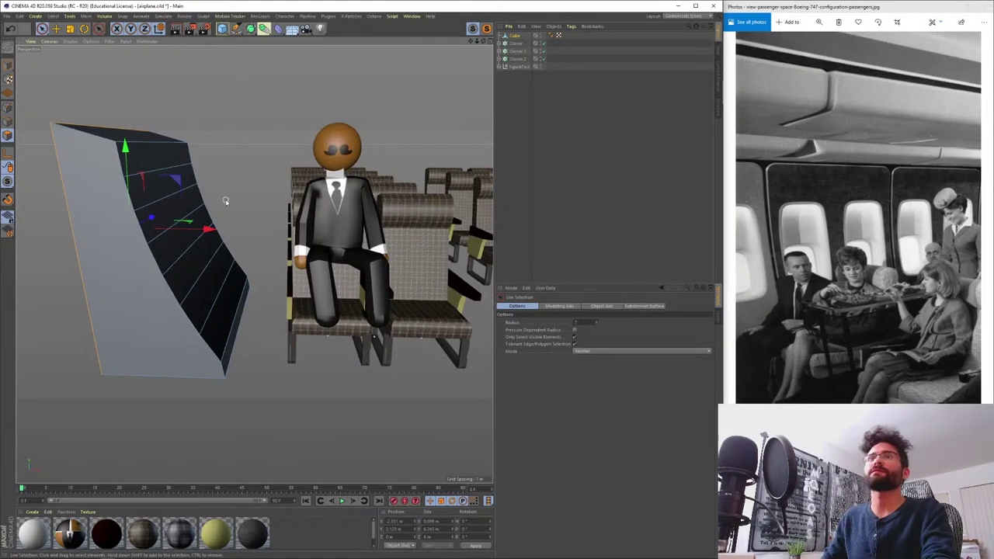
- Select the two lowest polygons of the wall's curved face and raise them about 0.6 m to form a ledge
click(228, 298)
shift+click(202, 296)
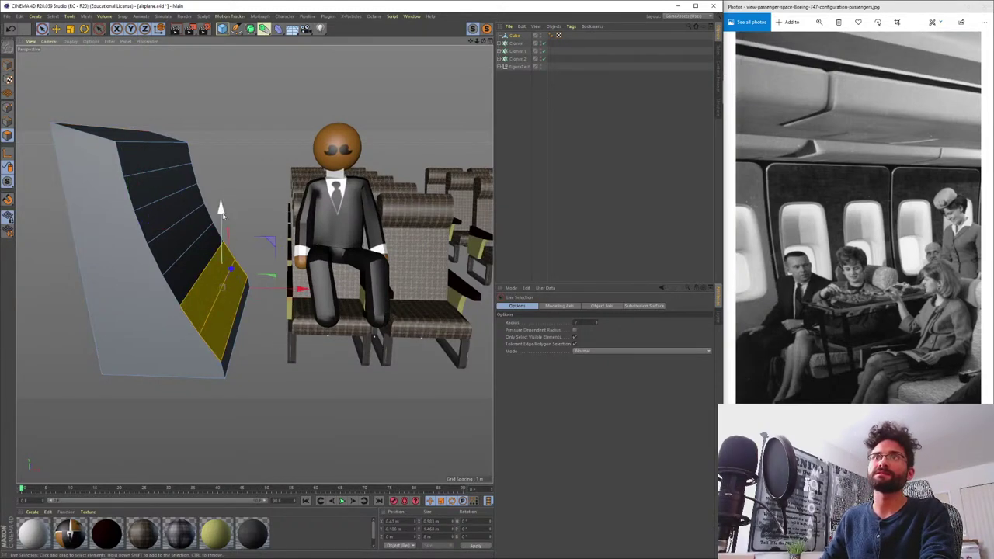
alt+drag(187, 261, 206, 206)
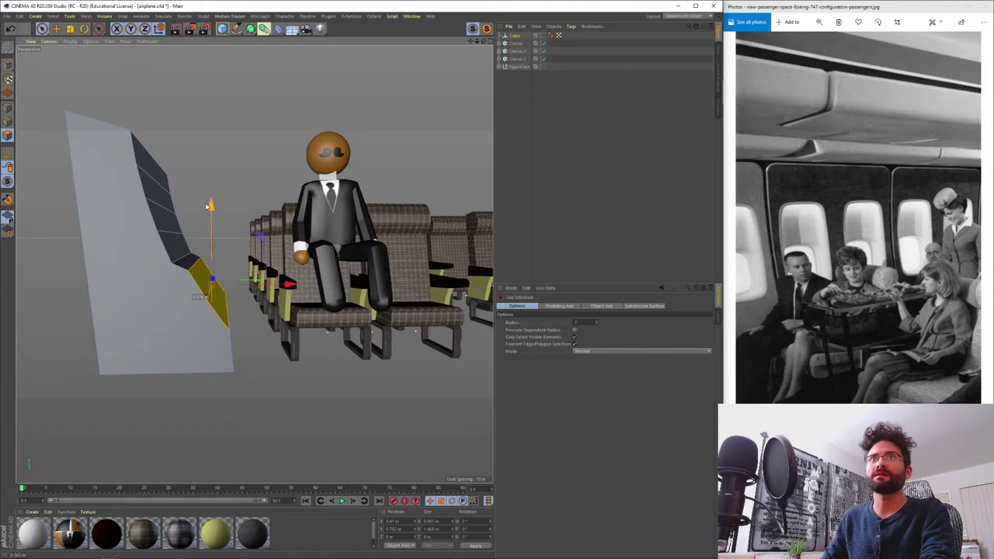
mouse_move(186, 261)
alt+mouse_down()
mouse_move(200, 288)
mouse_move(183, 276)
alt+mouse_up()
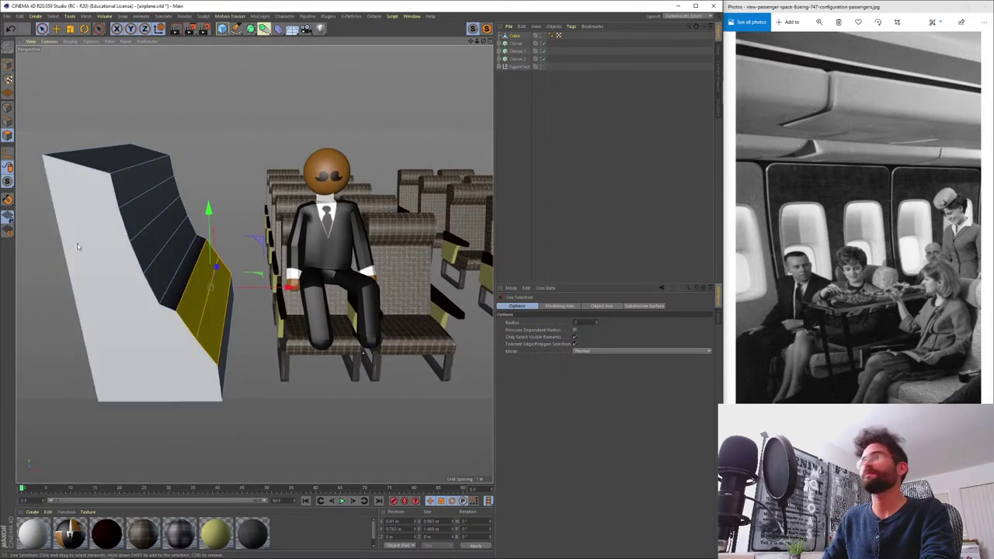
- Select all the wall's polygons and scale them along the X axis to a thickness of about 2.5 m
key(ctrl+a)
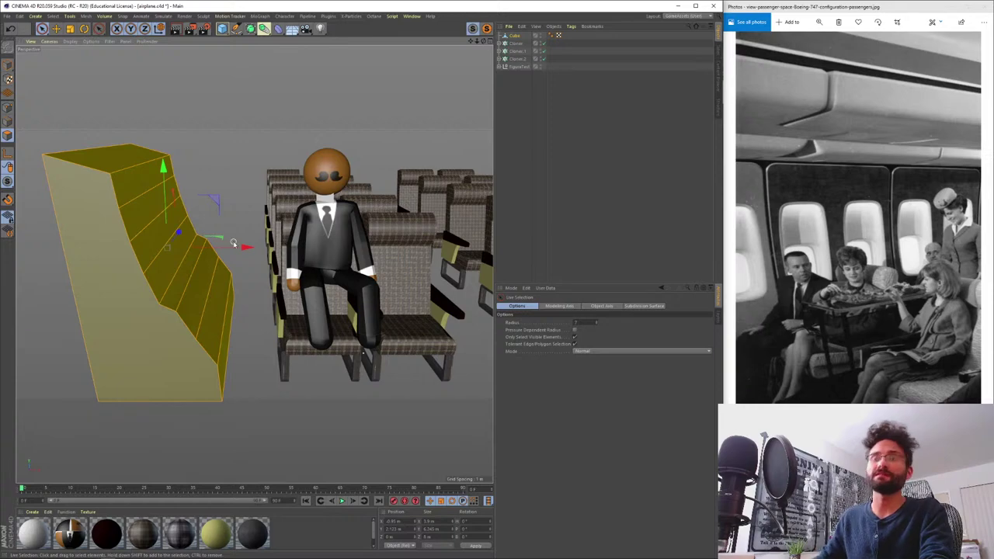
key(t)
drag(245, 247, 218, 256)
alt+drag(136, 294, 192, 306)
- Move the whole wall object along the X axis closer to the seat row, then return to polygon mode
click(8, 64)
key(space)
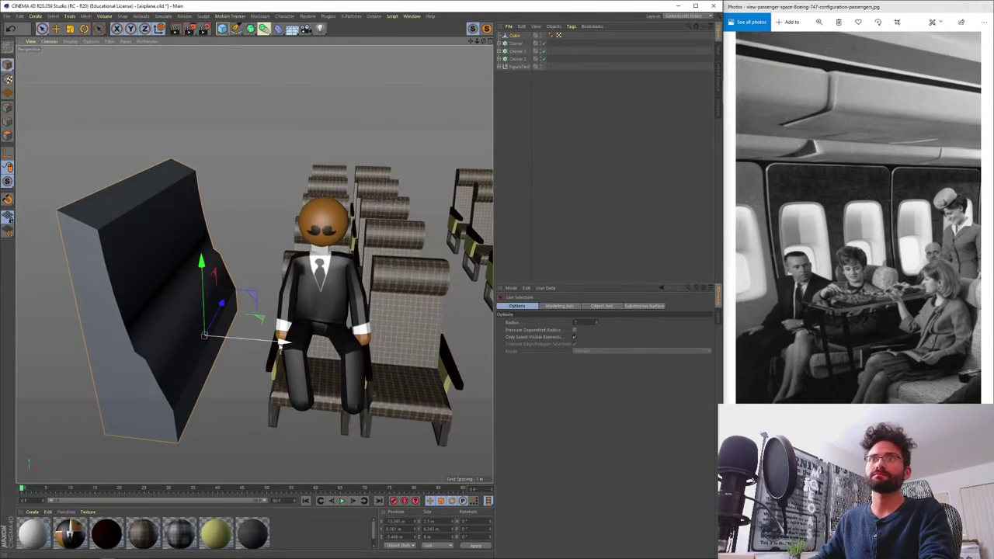
drag(280, 345, 302, 347)
key(Return)
key(Return)
key(Return)
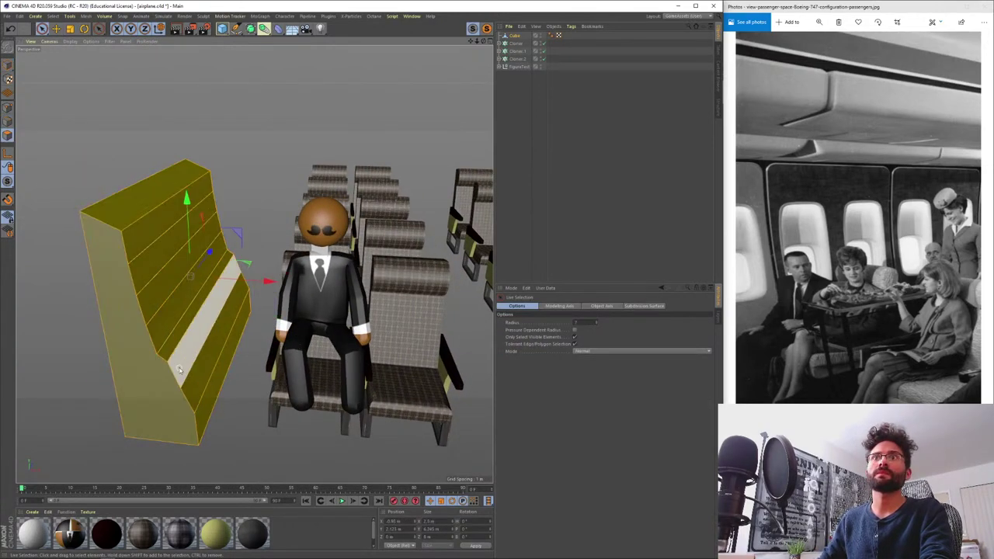
alt+drag(179, 369, 182, 349)
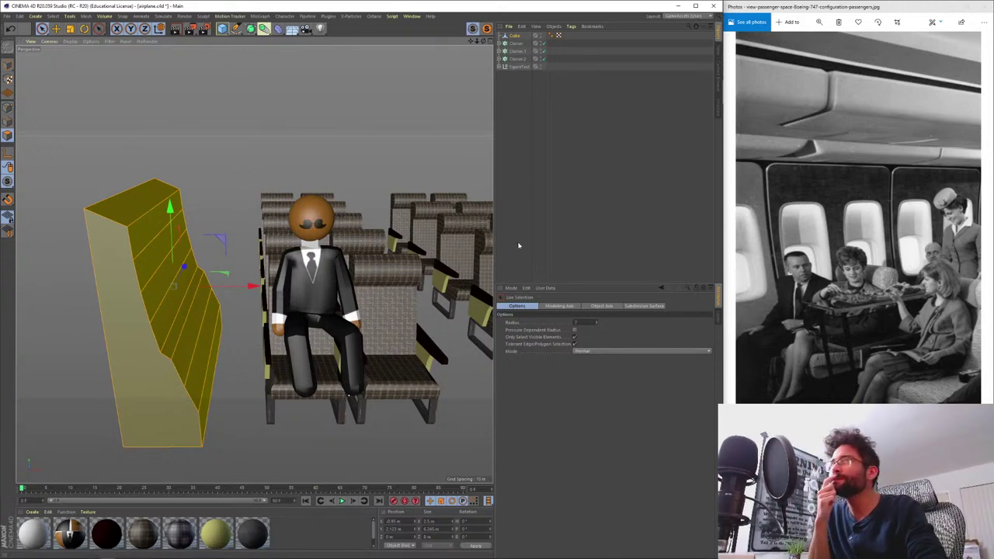
- Duplicate the wall object, hide the original as a backup, and select the copy
click(519, 89)
click(512, 36)
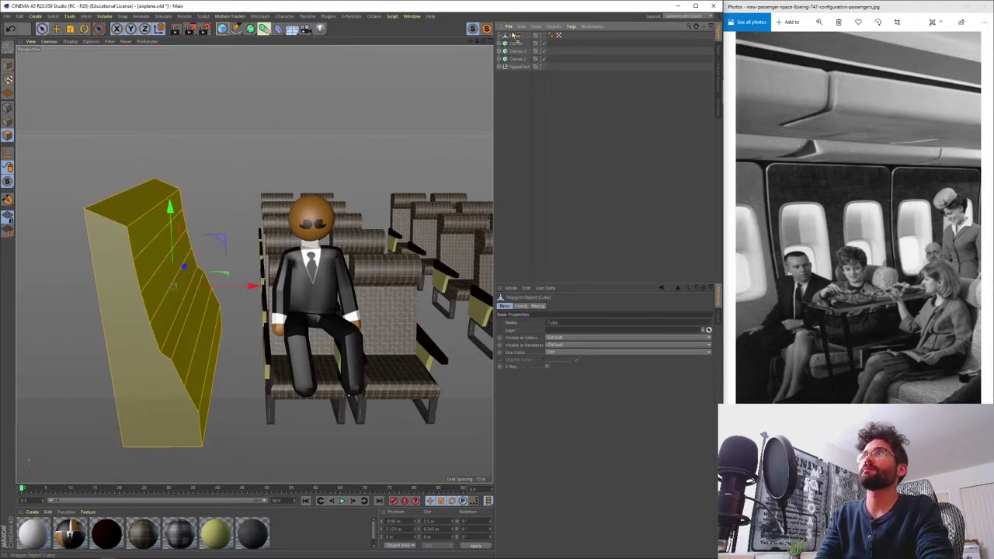
key(ctrl+c)
key(ctrl+v)
alt+double_click(541, 42)
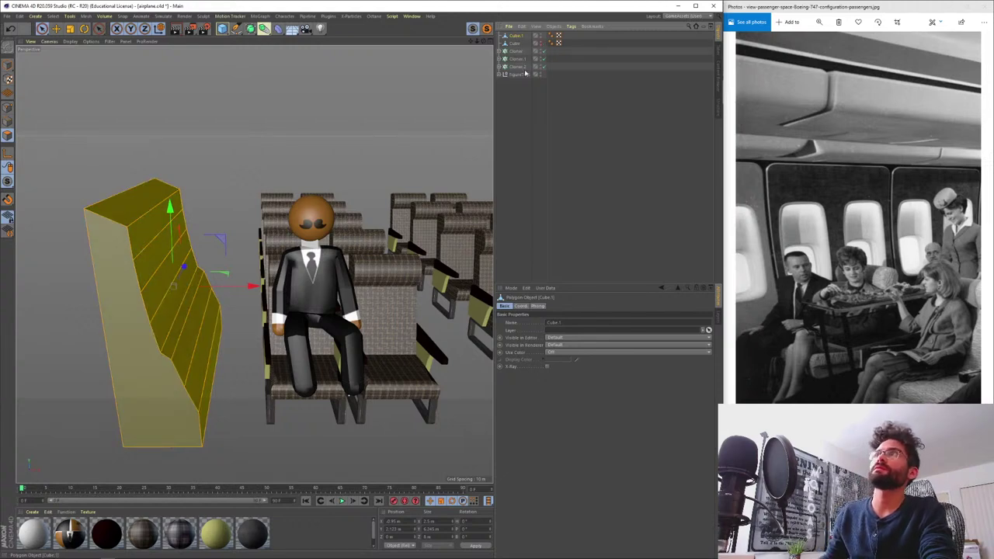
click(525, 127)
click(513, 38)
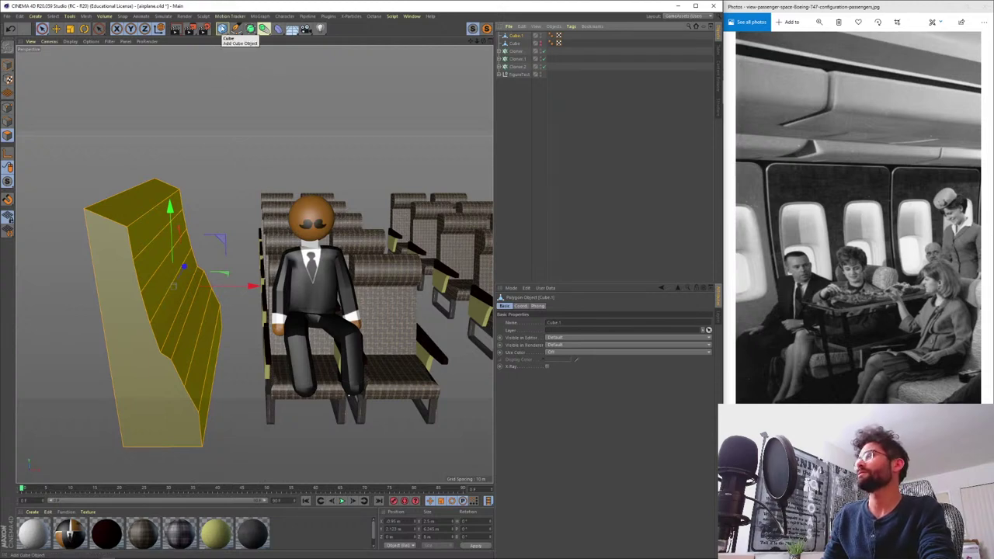
- Add a cube primitive and convert it to an editable polygon object
click(223, 30)
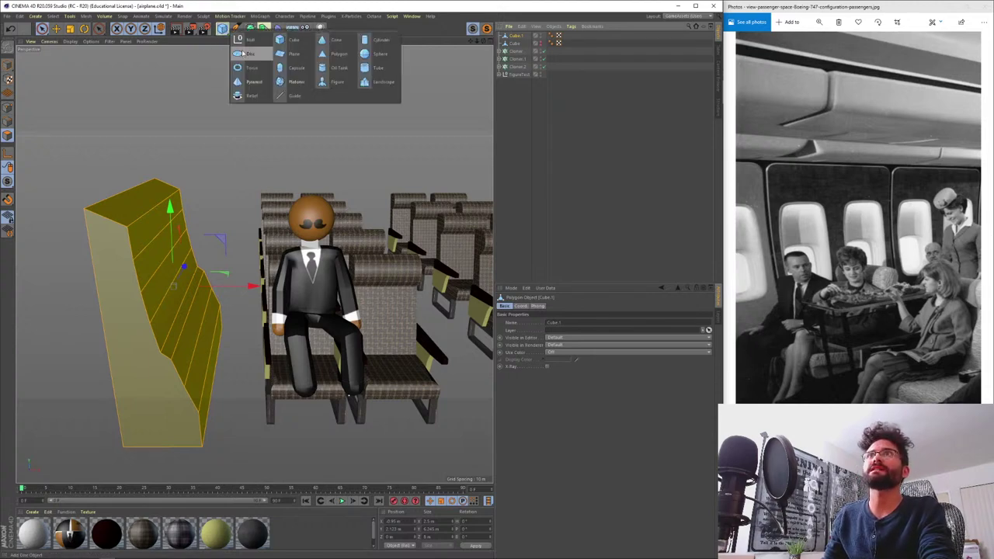
click(294, 44)
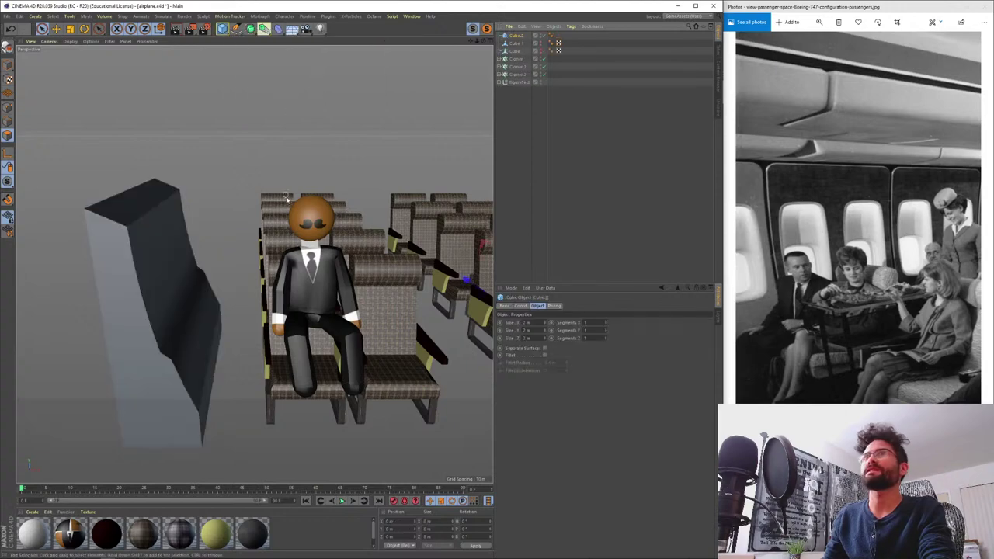
alt+drag(240, 198, 128, 256)
key(t)
mouse_move(189, 259)
alt+mouse_down()
mouse_move(174, 266)
mouse_move(189, 260)
alt+mouse_up()
click(7, 45)
- Bevel the new cube's four edges that run along the X axis with a 22% offset and 100% depth
alt+drag(124, 186, 160, 173)
scroll(257, 175, up, 4)
alt+middle_drag(247, 172, 262, 233)
alt+drag(263, 233, 272, 230)
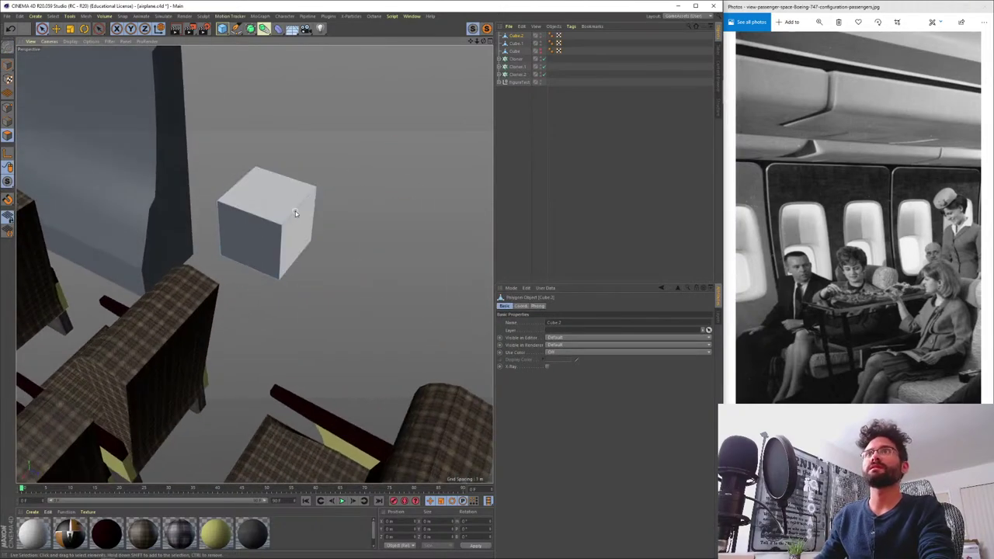
key(Return)
click(299, 208)
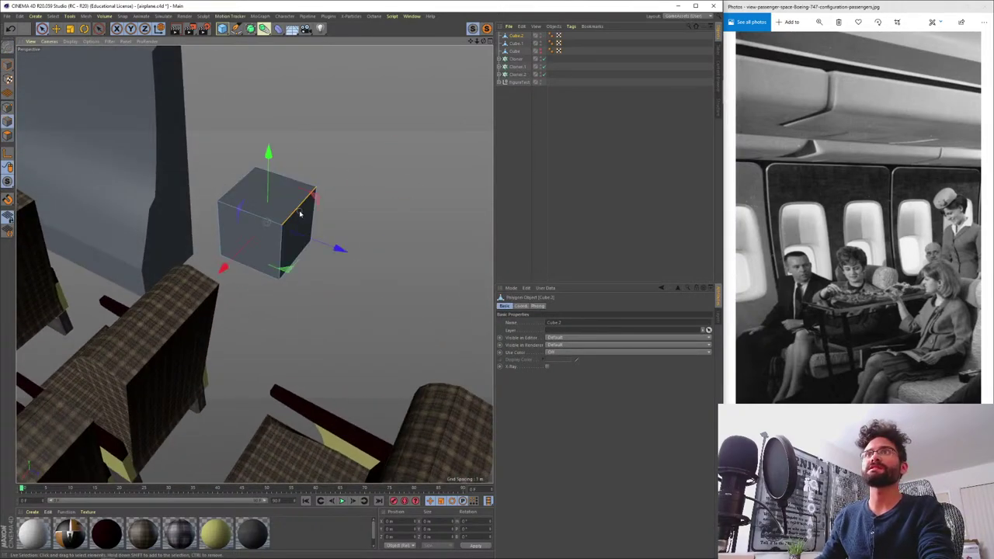
shift+click(225, 192)
alt+drag(267, 195, 227, 269)
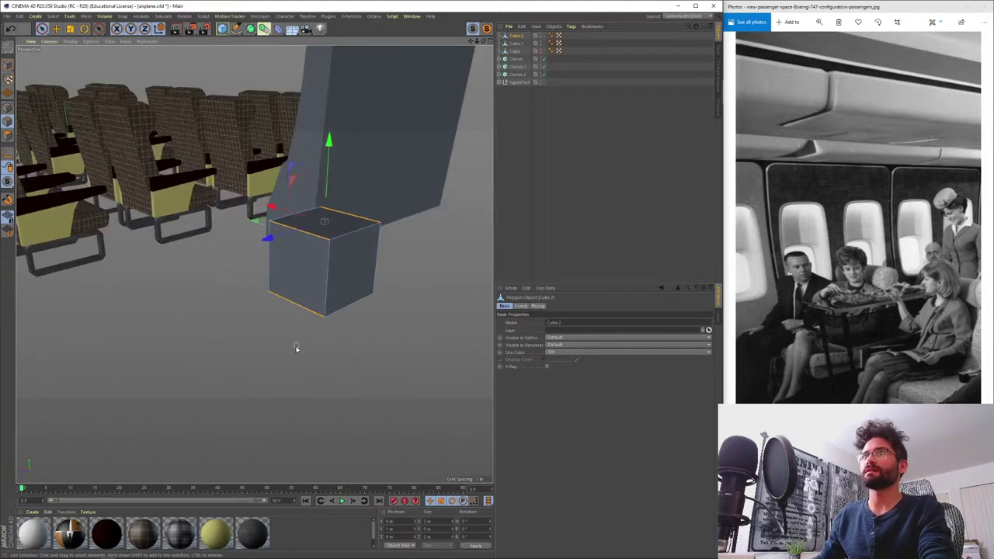
alt+drag(333, 328, 254, 264)
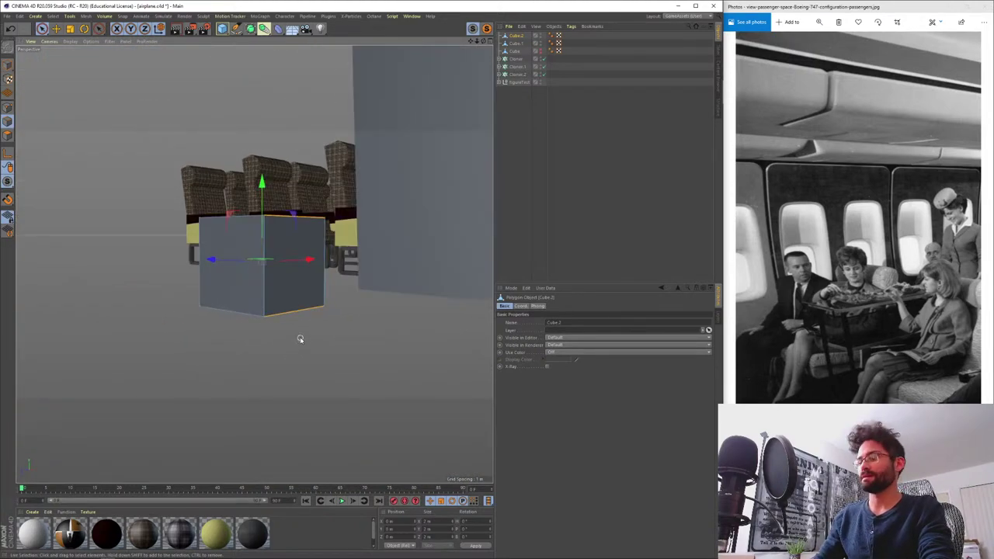
key(m)
key(s)
drag(308, 222, 278, 242)
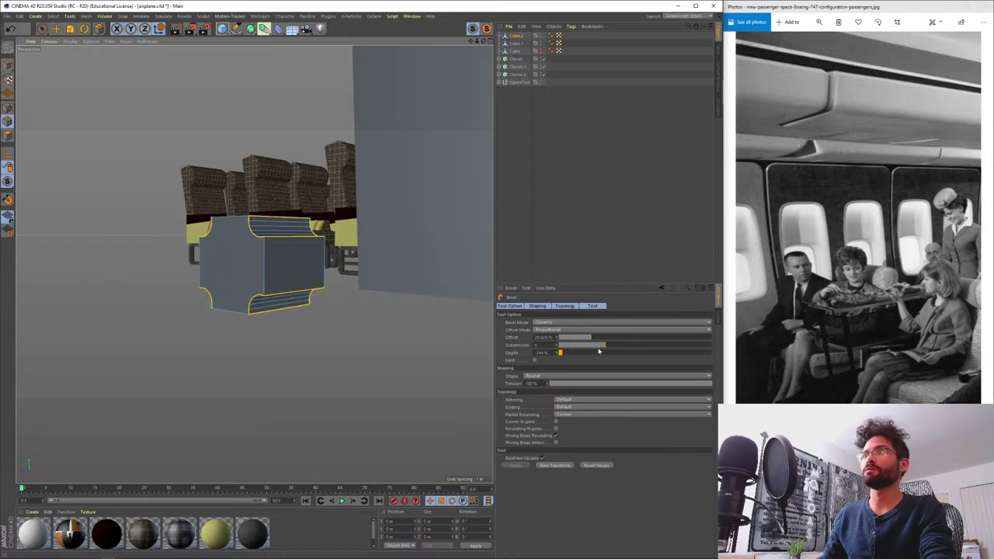
drag(592, 340, 764, 375)
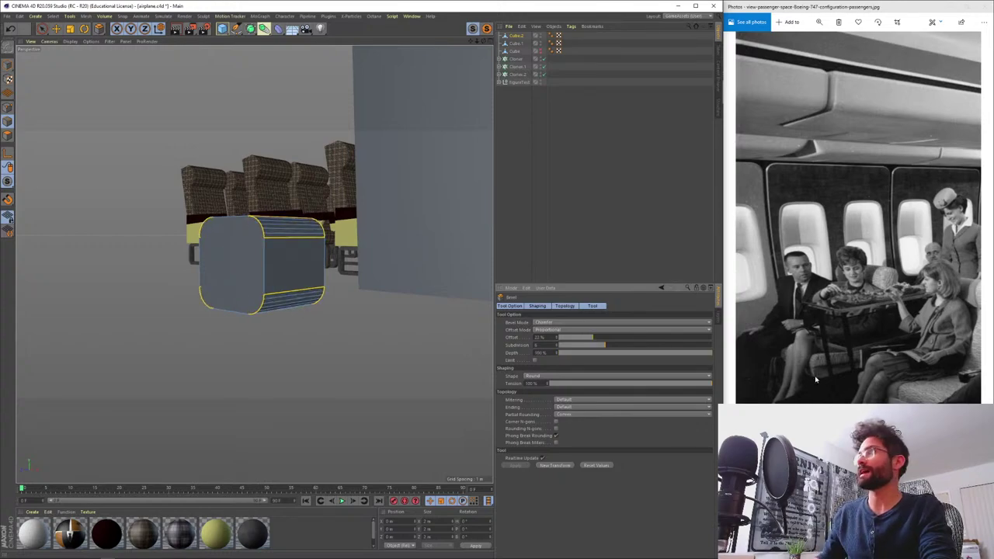
- Reduce the cube's bevel to 3 subdivisions
alt+drag(311, 284, 466, 344)
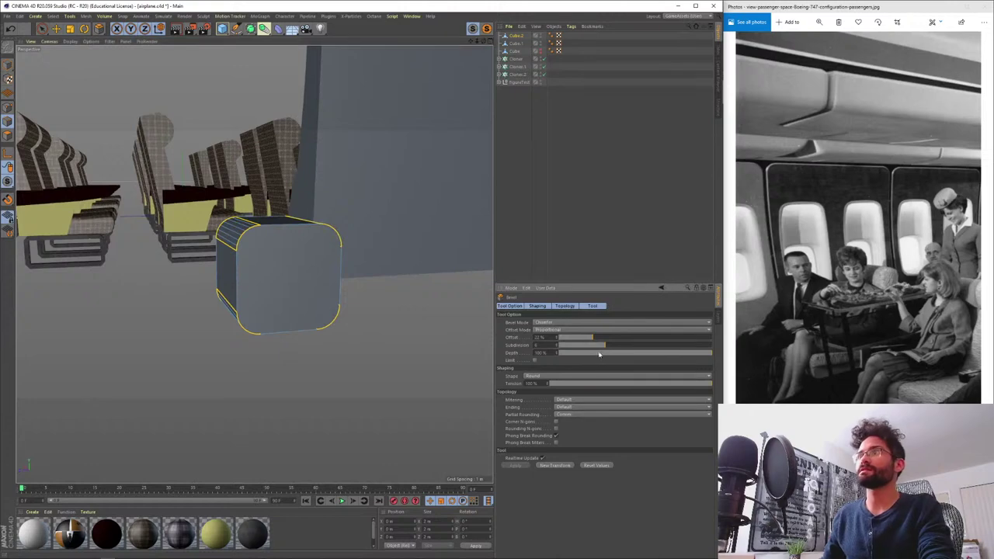
mouse_move(601, 345)
mouse_down()
mouse_move(568, 352)
mouse_move(582, 352)
mouse_up()
alt+drag(402, 350, 264, 252)
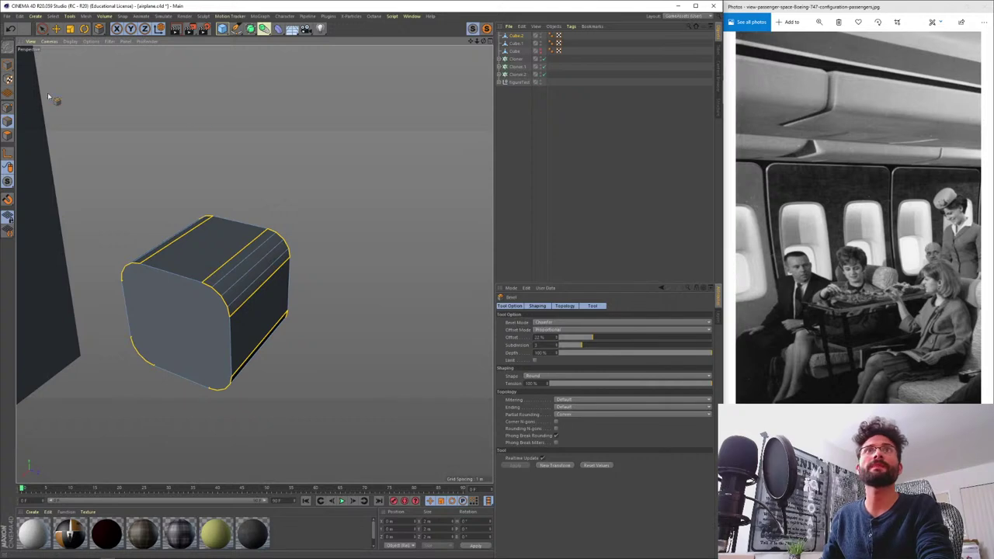
- Move the rounded cube into the side wall's upper section beside the seated passenger, at window position
click(8, 66)
alt+right_drag(233, 255, 228, 306)
alt+drag(255, 264, 271, 299)
alt+middle_drag(270, 299, 278, 303)
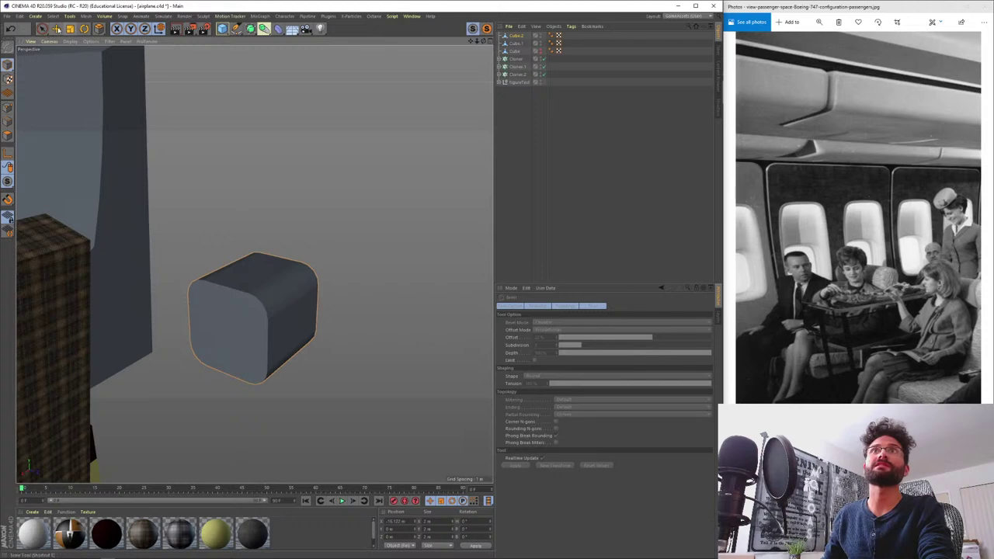
click(42, 29)
alt+drag(366, 372, 119, 216)
alt+drag(120, 216, 242, 190)
alt+drag(182, 204, 208, 213)
alt+drag(161, 247, 66, 268)
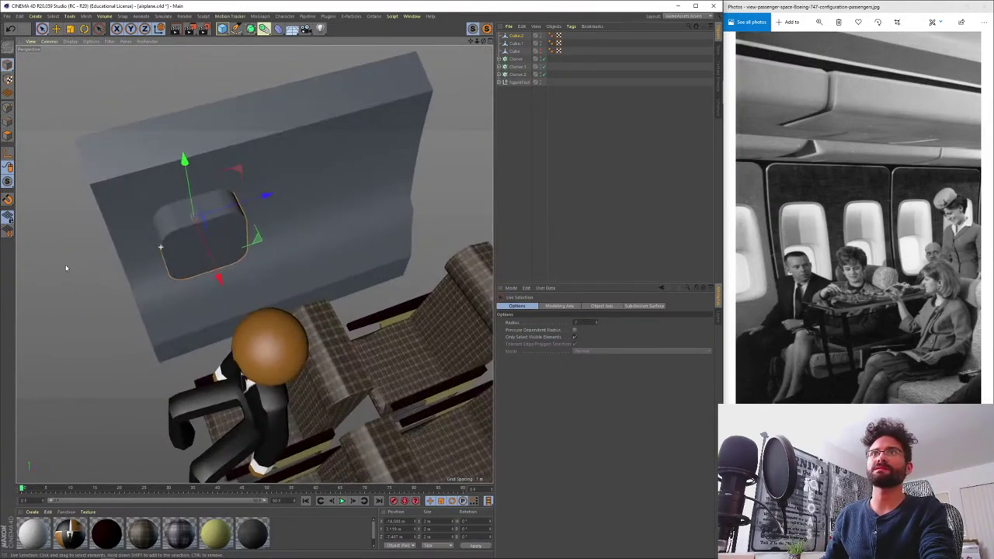
- Rename the visible wall copy to cabinWallPiece
click(517, 44)
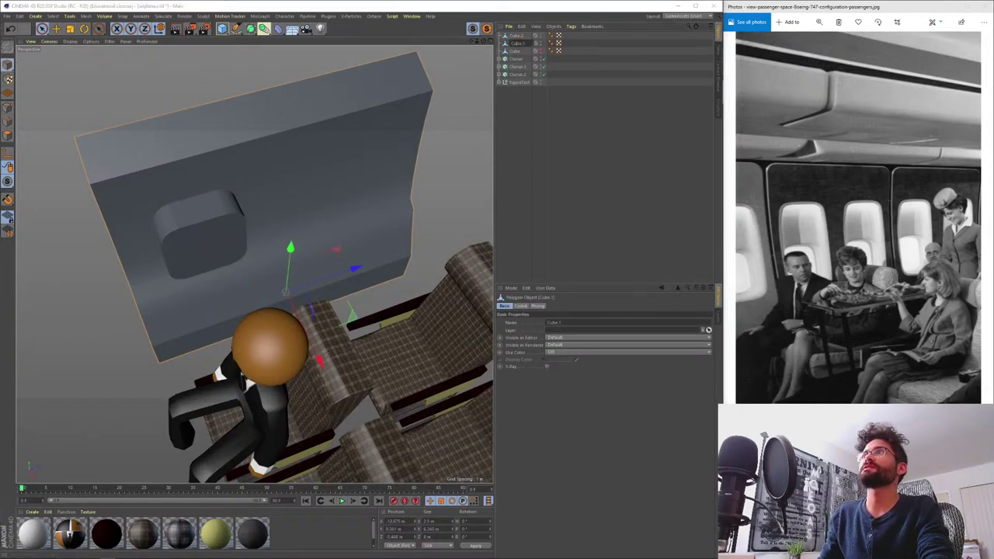
text(cabinW)
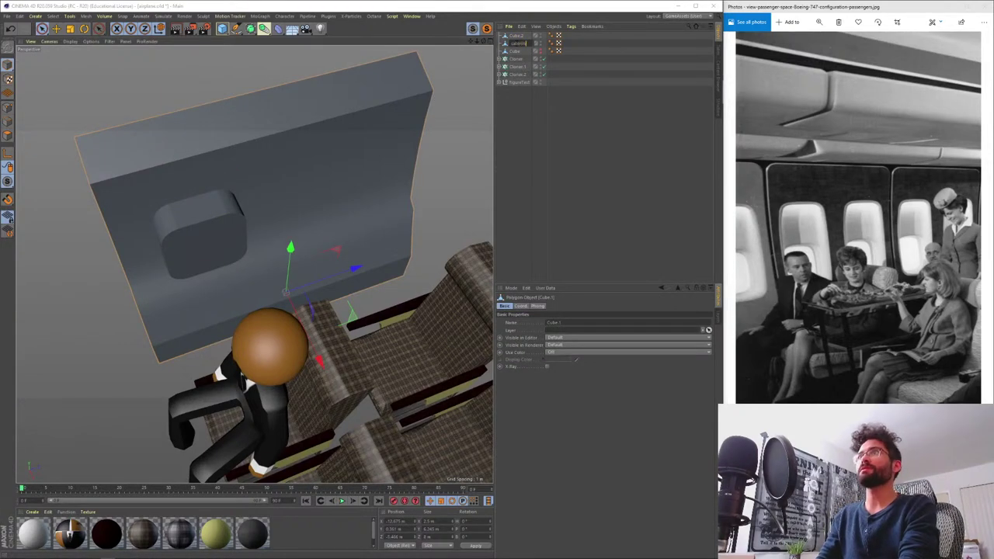
text(allPiece)
key(Return)
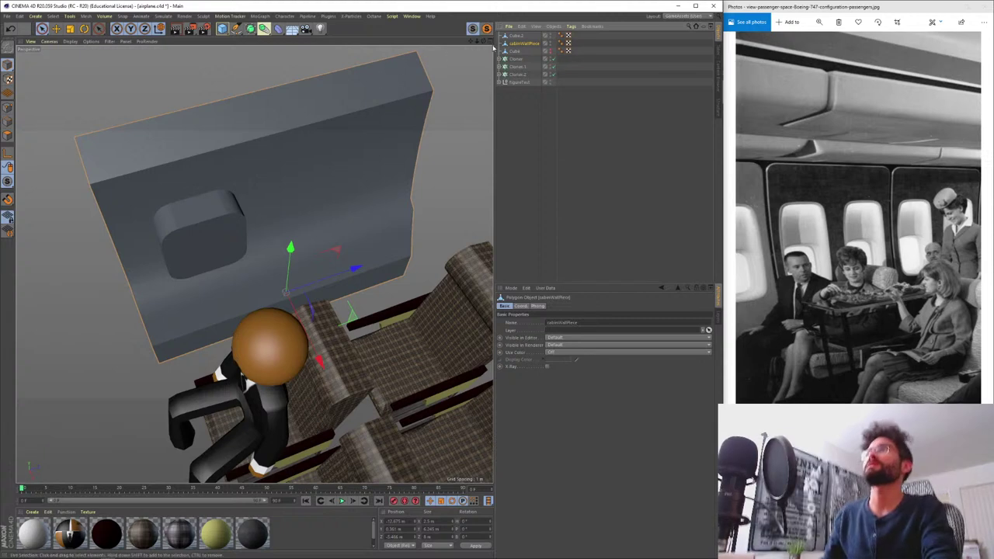
- Rename the rounded window block as windowSubtract
double_click(517, 36)
text(c)
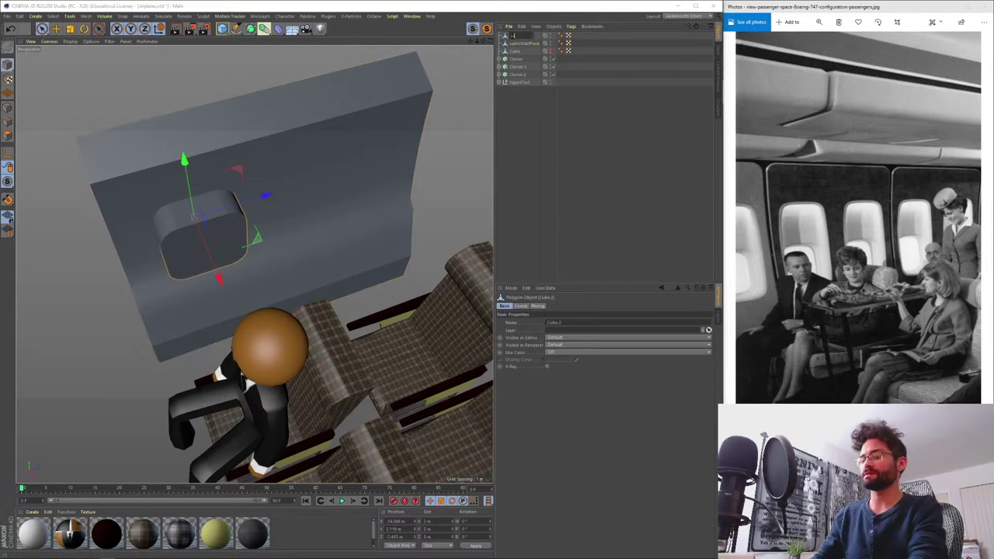
text(indowSubtract)
key(Return)
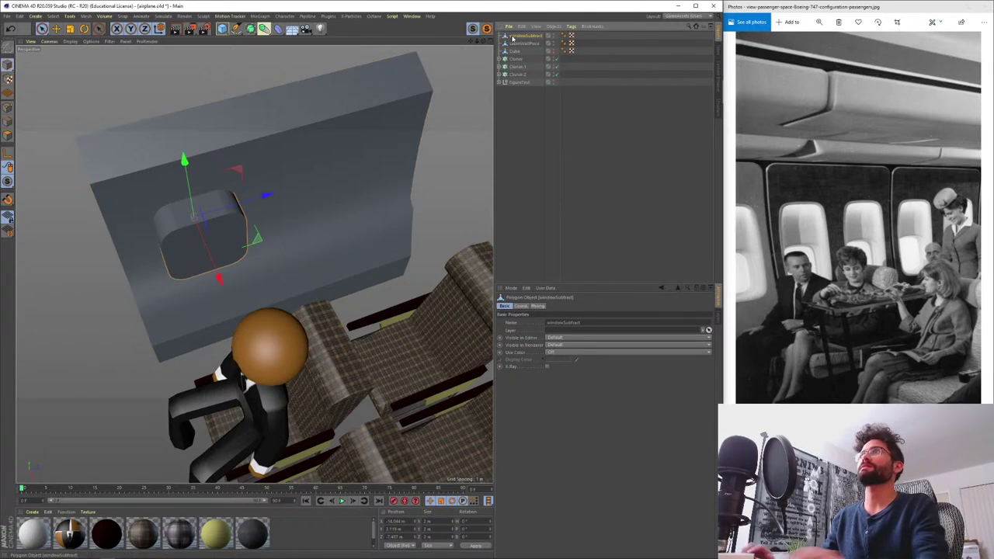
- Add a Boole set to A subtract B and nest cabinWallPiece above windowSubtract in it to cut the window opening
click(532, 44)
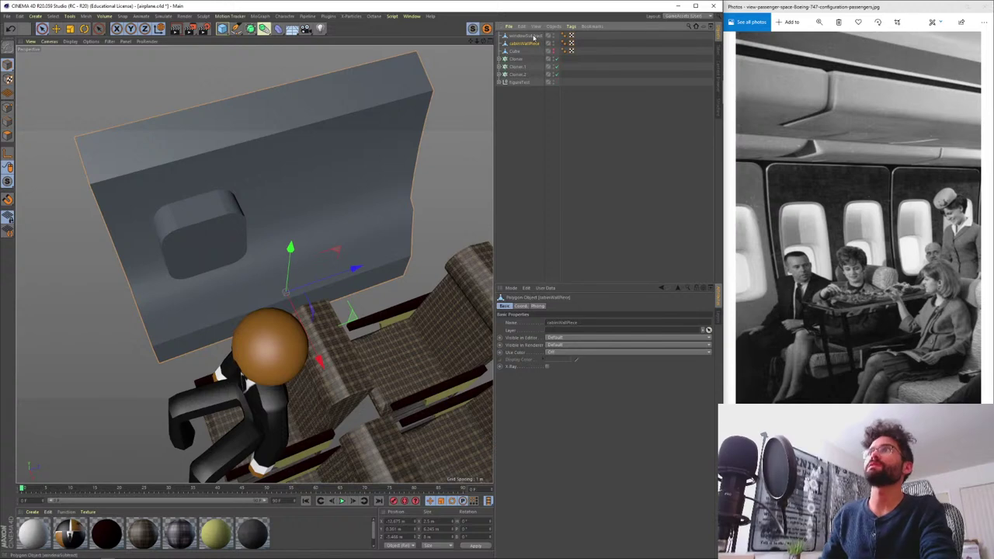
click(250, 28)
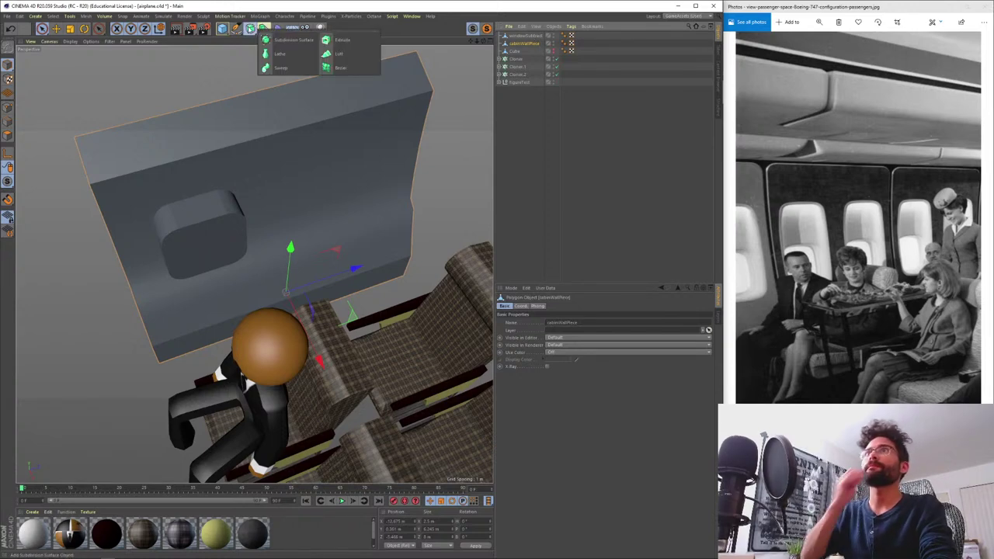
click(264, 29)
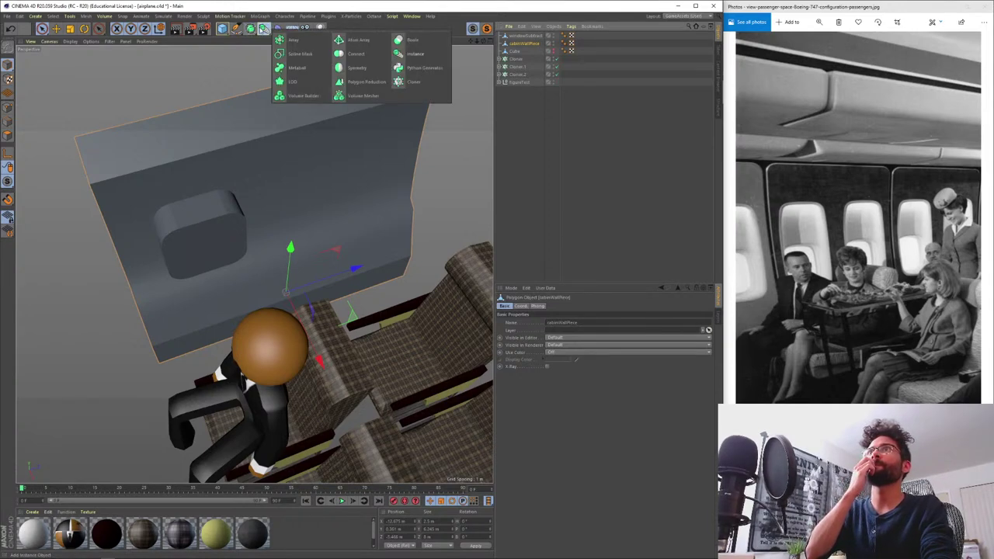
alt+click(412, 40)
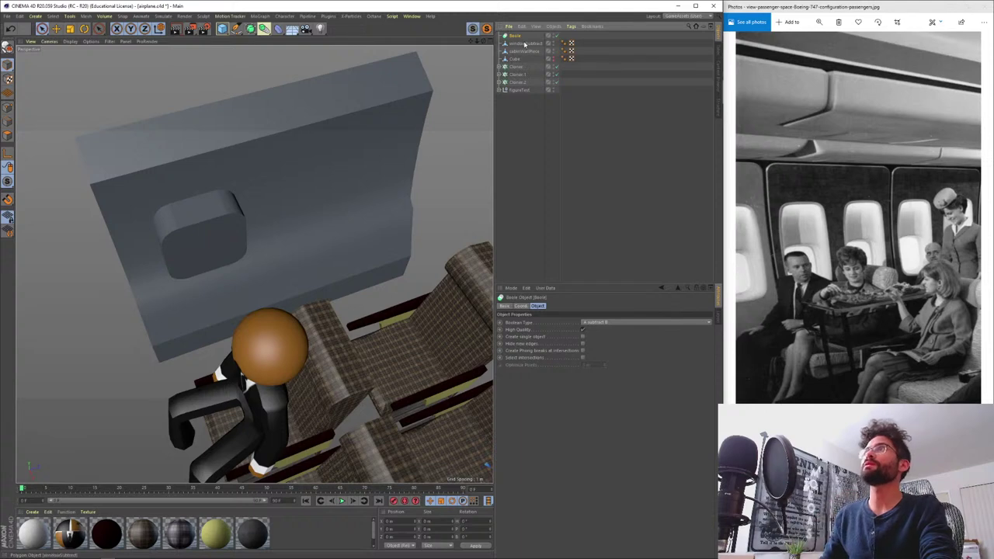
click(525, 44)
ctrl+click(522, 52)
drag(520, 49, 517, 39)
click(515, 36)
- Examine the window cutout in the side wall from the passenger's side and from the front
mouse_move(217, 176)
alt+mouse_down()
mouse_move(209, 184)
mouse_move(228, 162)
mouse_move(225, 171)
alt+mouse_up()
scroll(196, 229, up, 5)
alt+drag(196, 229, 260, 212)
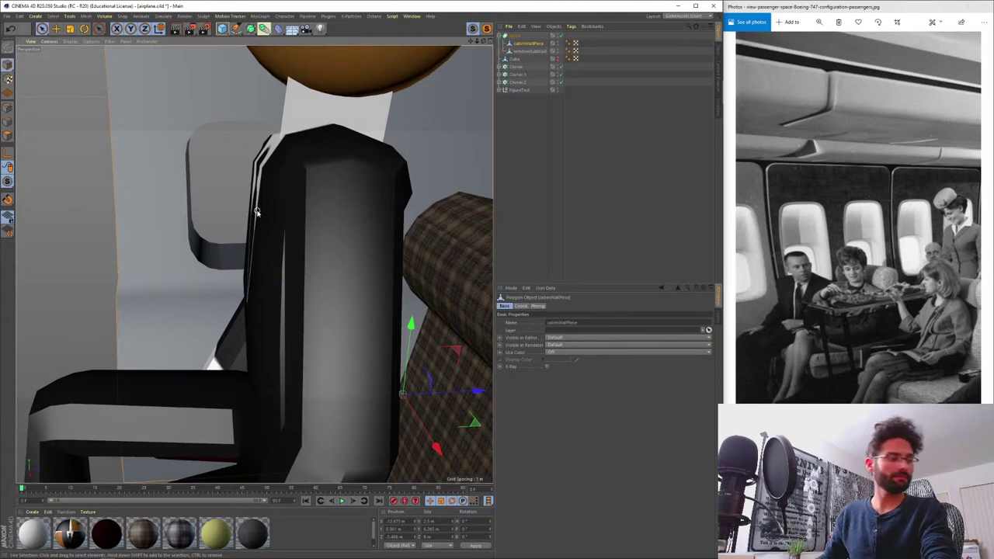
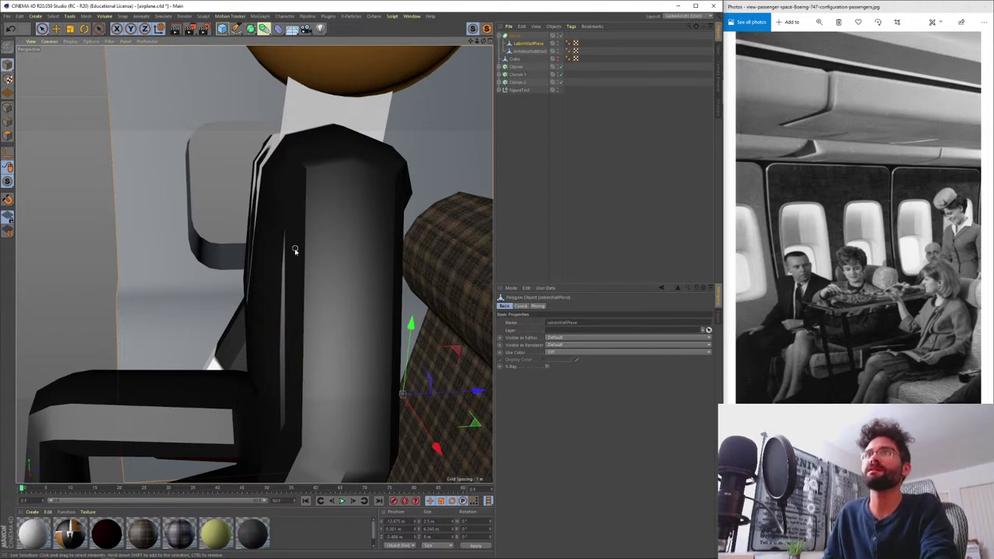
alt+middle_drag(309, 272, 402, 289)
alt+drag(288, 317, 342, 321)
alt+middle_drag(346, 272, 336, 365)
alt+right_drag(337, 290, 336, 347)
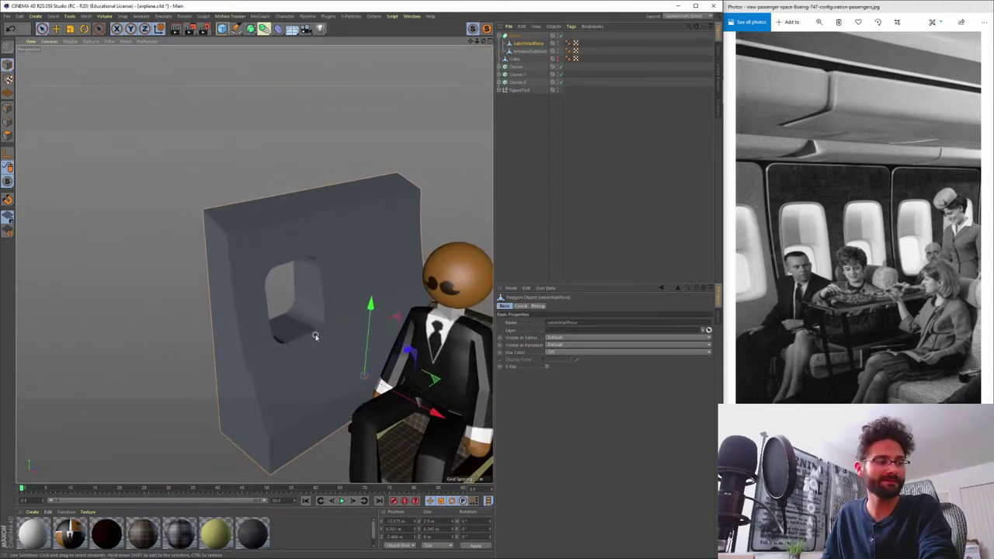
alt+drag(305, 304, 295, 301)
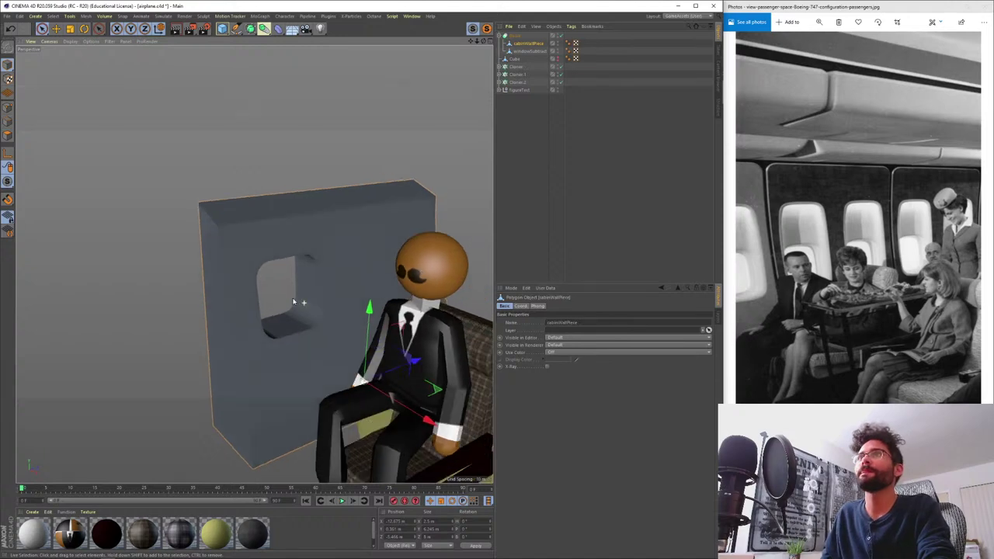
- Duplicate windowSubtract, nest the copy under the original, and shift it along Z to cut a second window beside the first
click(524, 52)
click(520, 44)
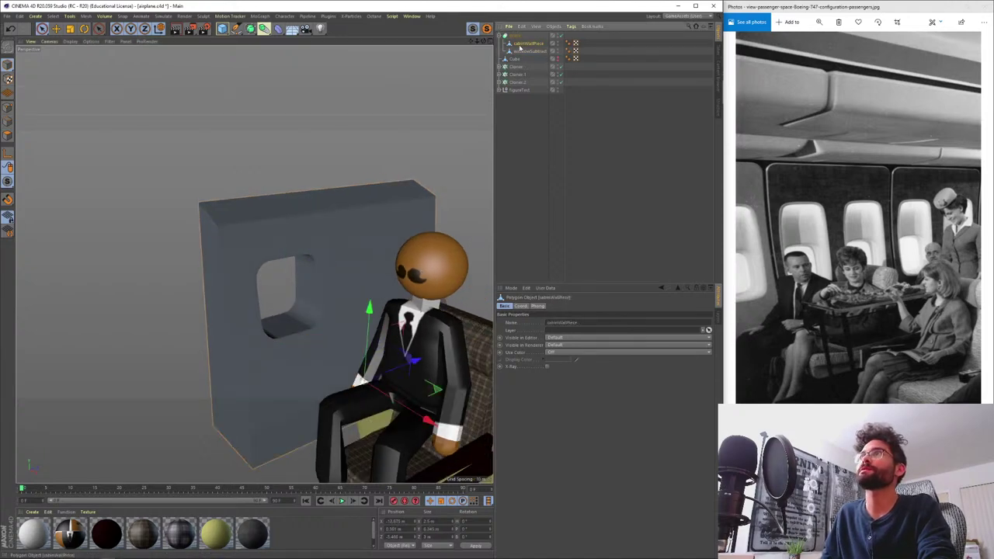
click(521, 52)
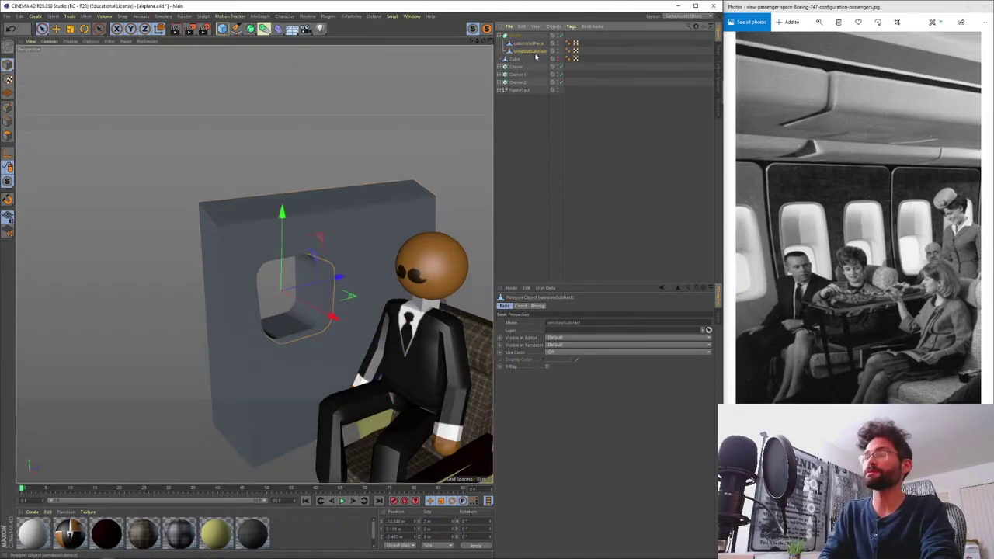
key(ctrl+v)
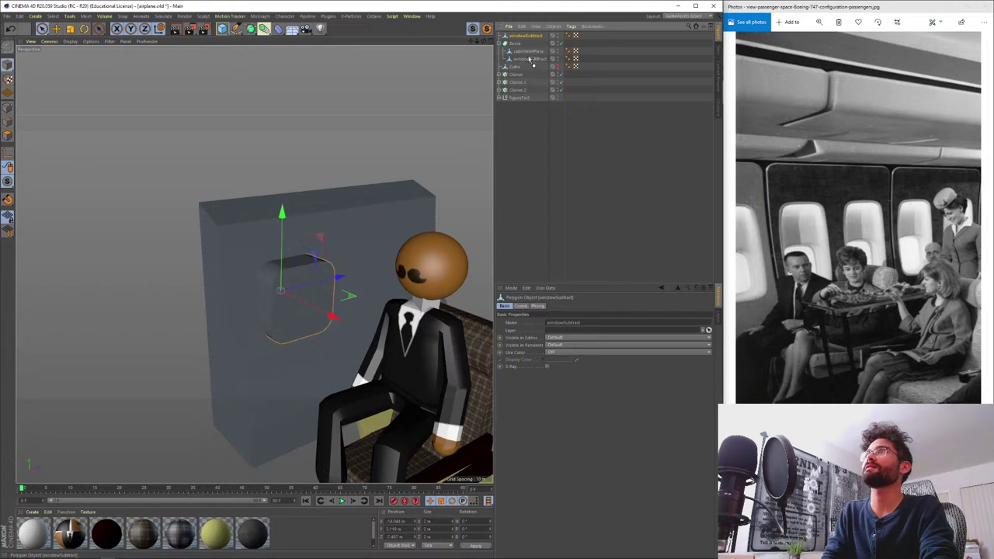
drag(530, 60, 530, 61)
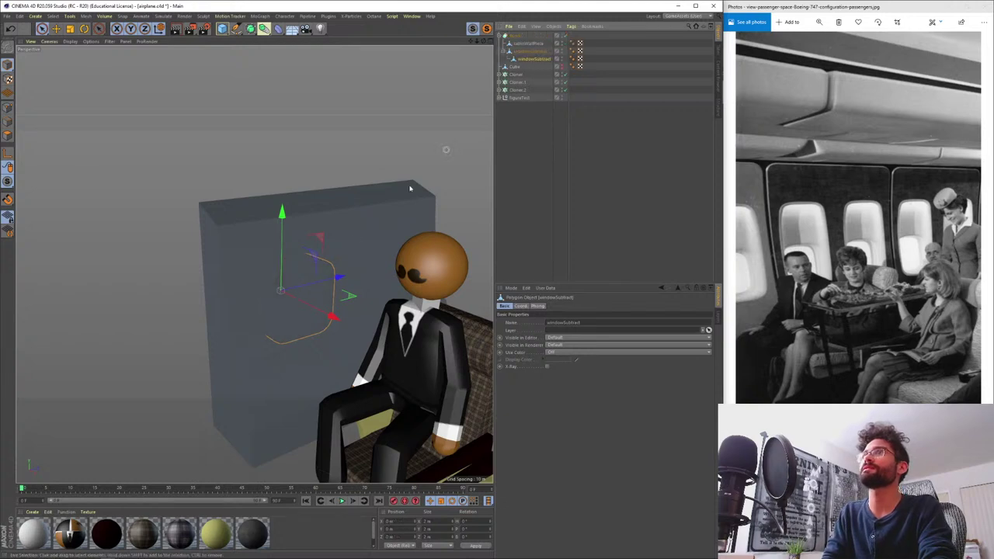
drag(338, 278, 313, 308)
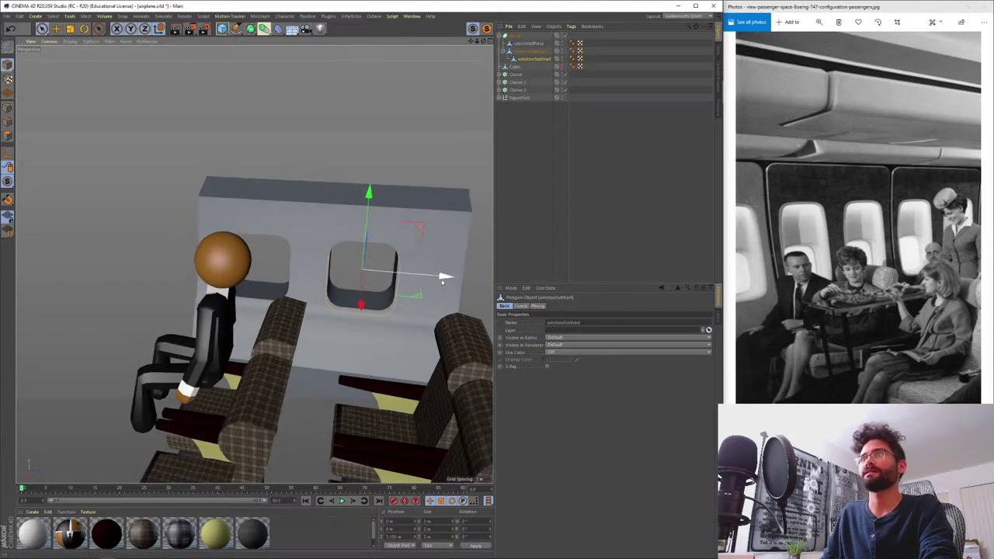
drag(442, 280, 410, 282)
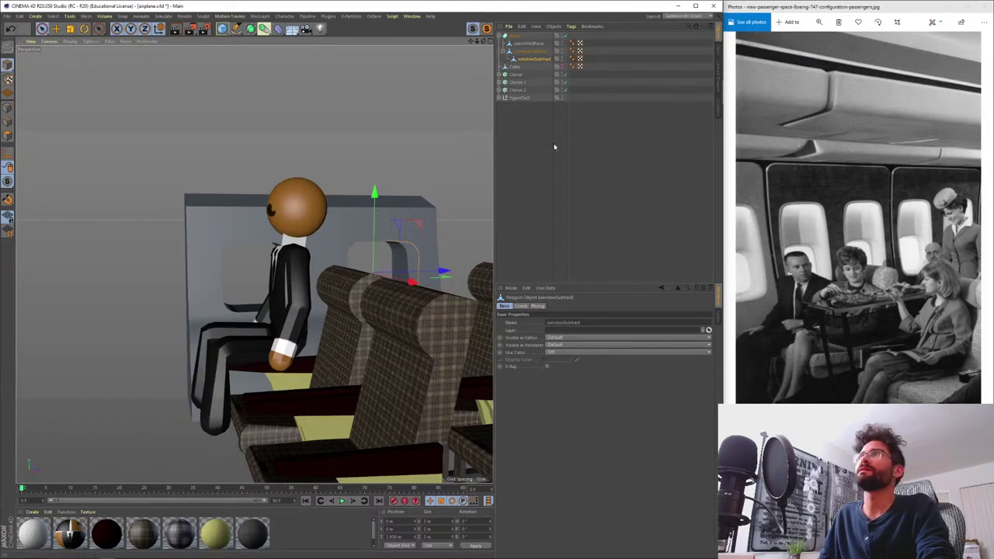
click(526, 129)
alt+drag(367, 218, 411, 218)
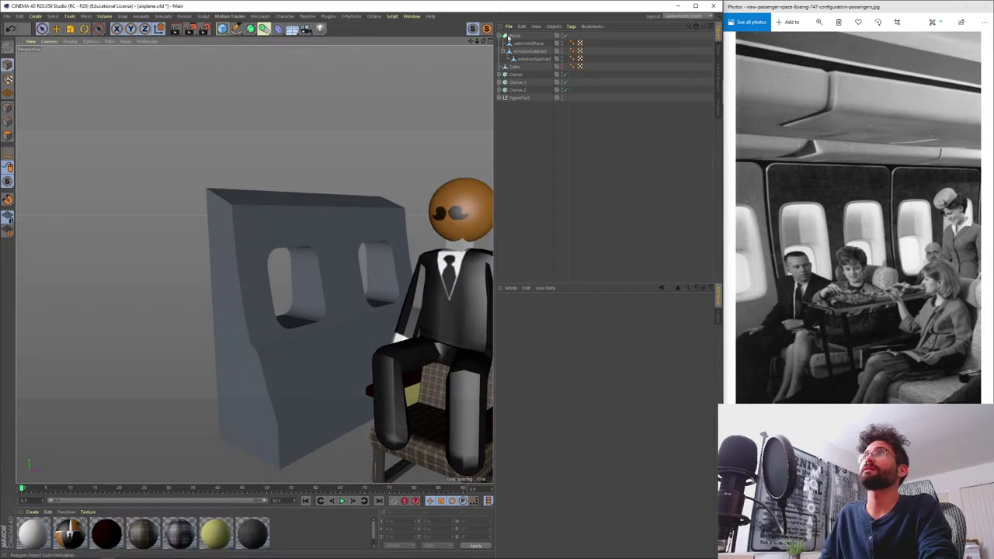
- Duplicate the two-window Boole to the end of the object list and hide the copy
click(513, 37)
ctrl+drag(514, 59, 524, 125)
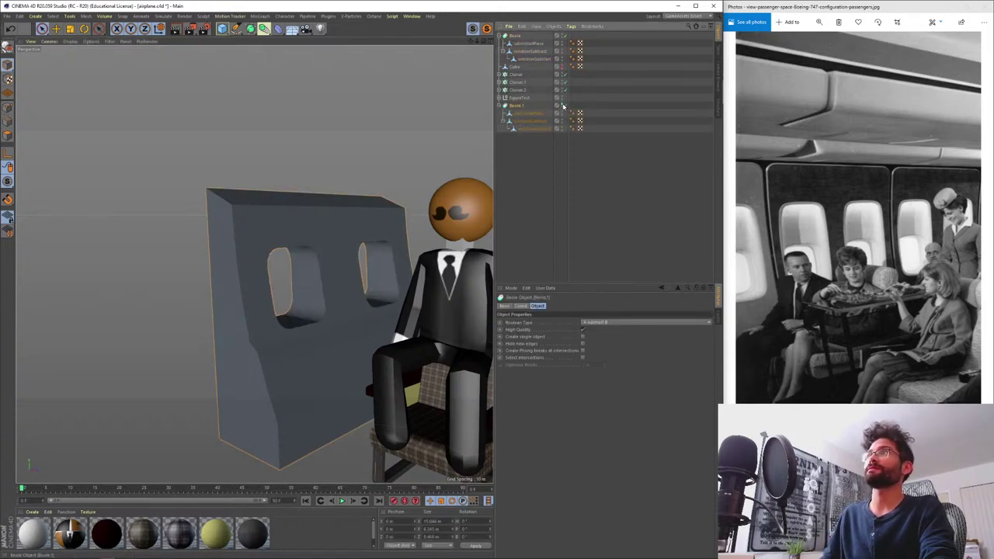
click(563, 106)
click(501, 106)
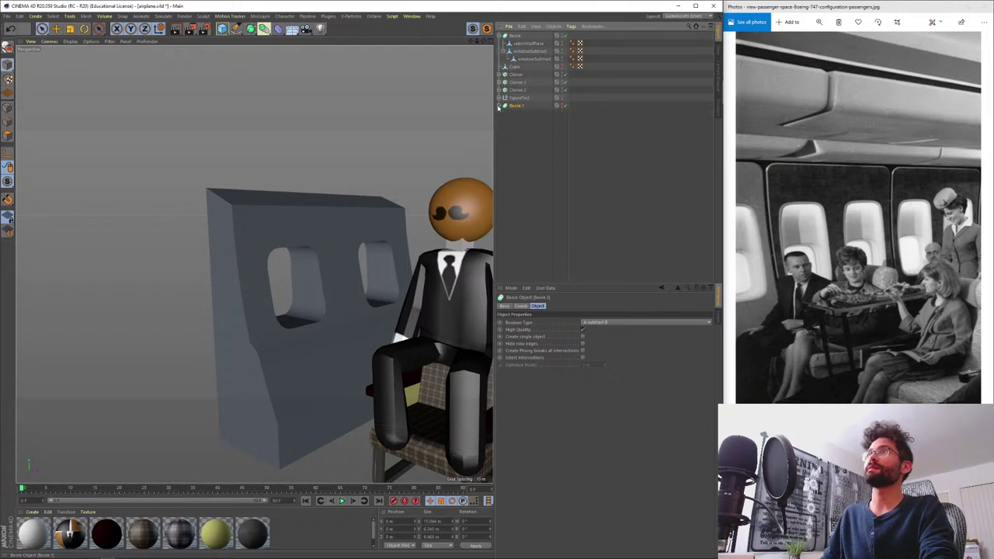
- Group the hidden Cube and the Boole copy in a null named backups and hide that group
click(526, 138)
drag(512, 68, 519, 128)
shift+click(515, 98)
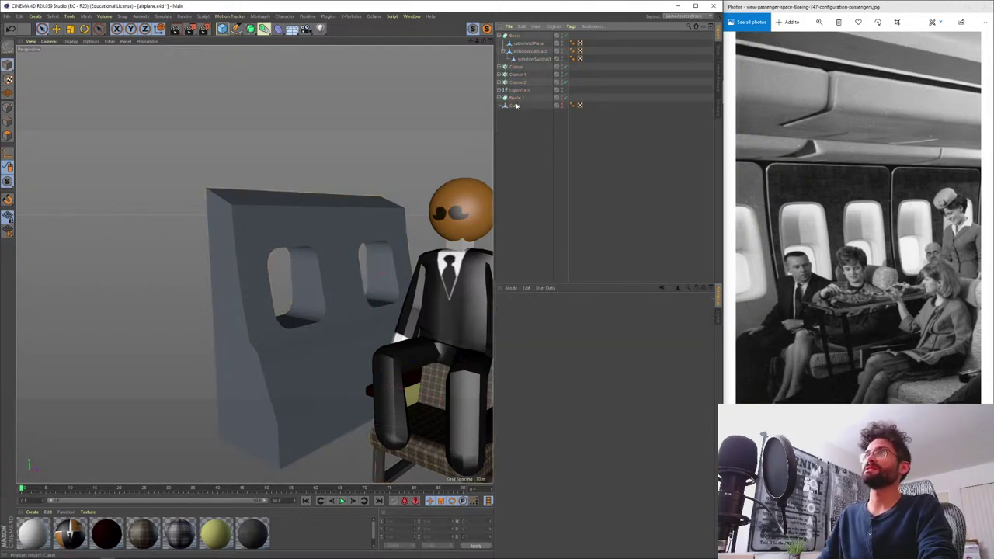
shift+click(517, 98)
key(alt+g)
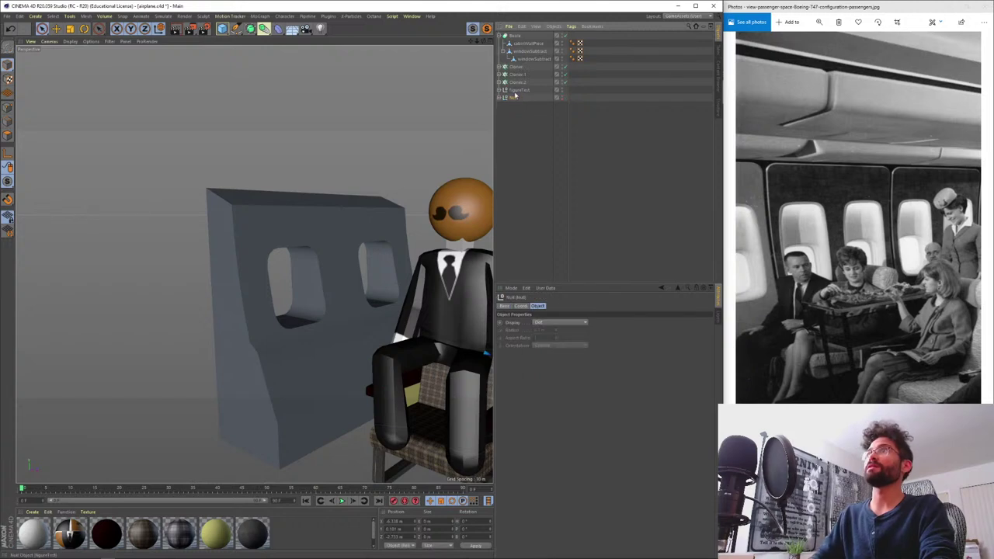
double_click(513, 98)
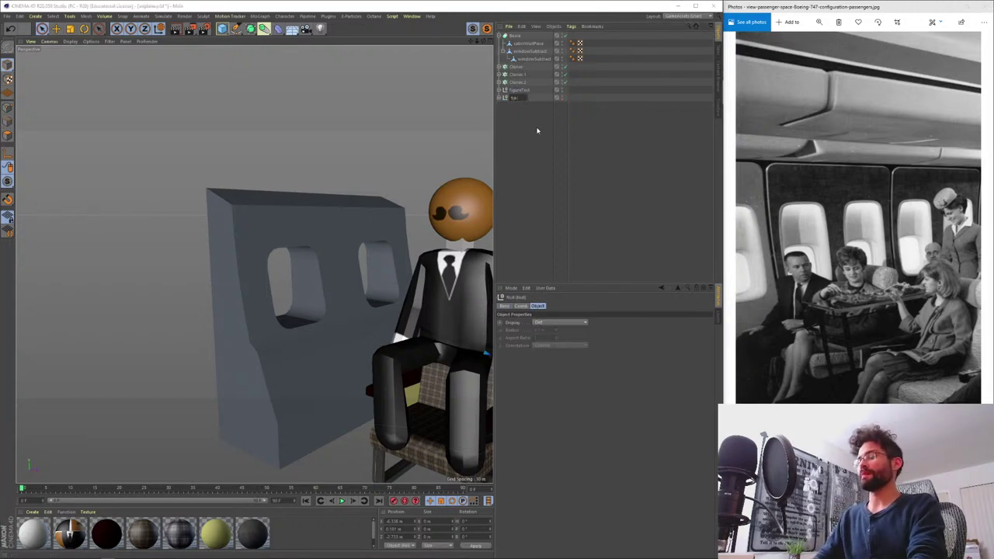
text(backdrop)
key(Return)
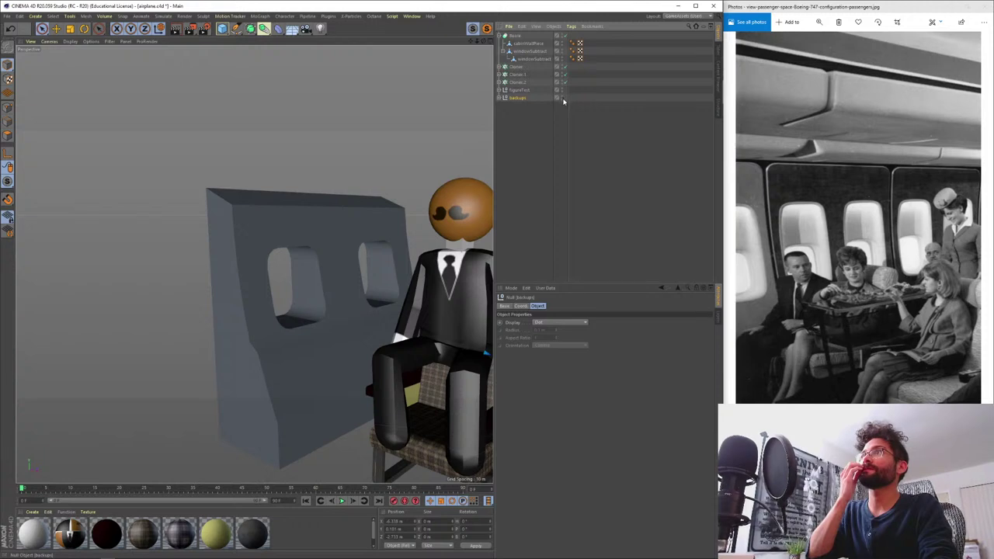
click(548, 132)
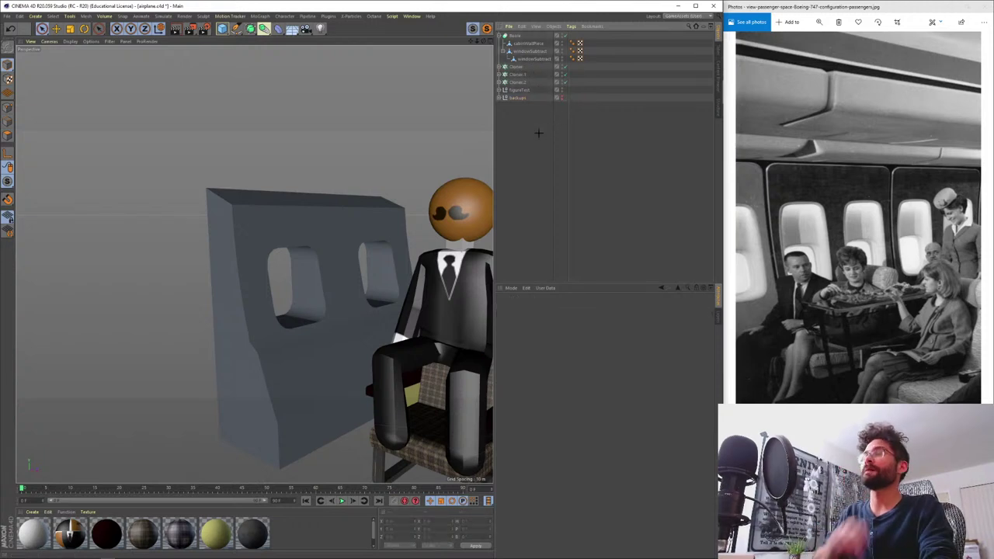
- Make the original Boole editable and merge its wall and window parts into one polygon object with Connect Objects + Delete
click(514, 35)
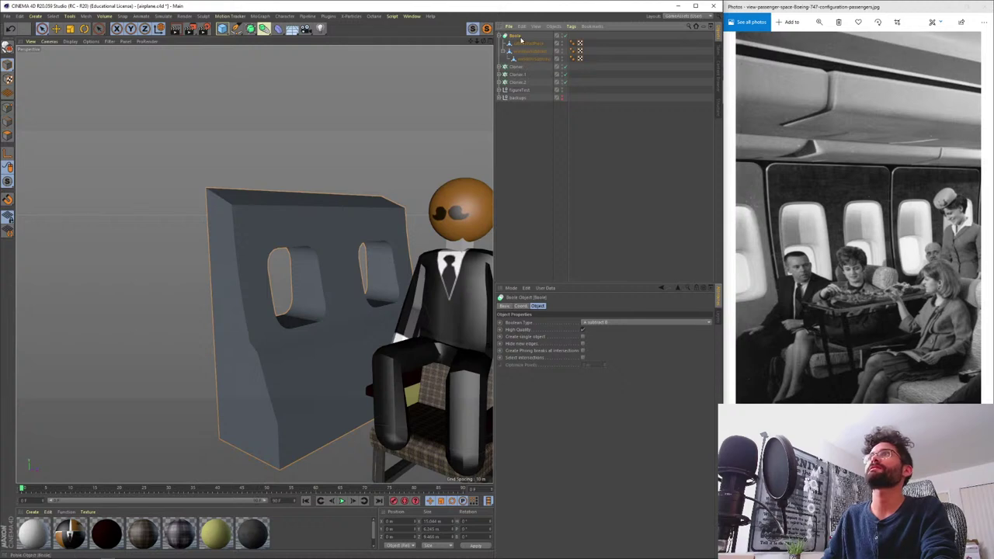
key(c)
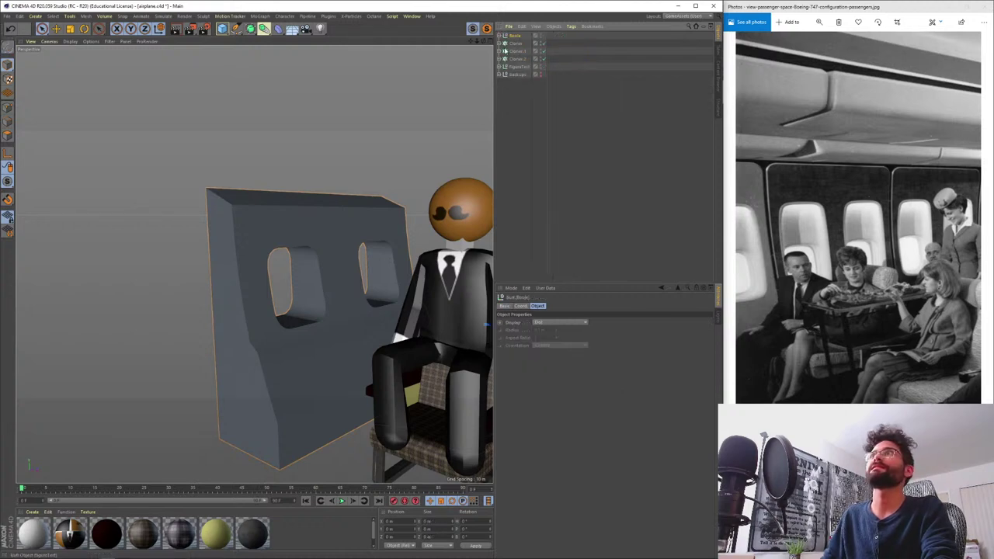
click(499, 35)
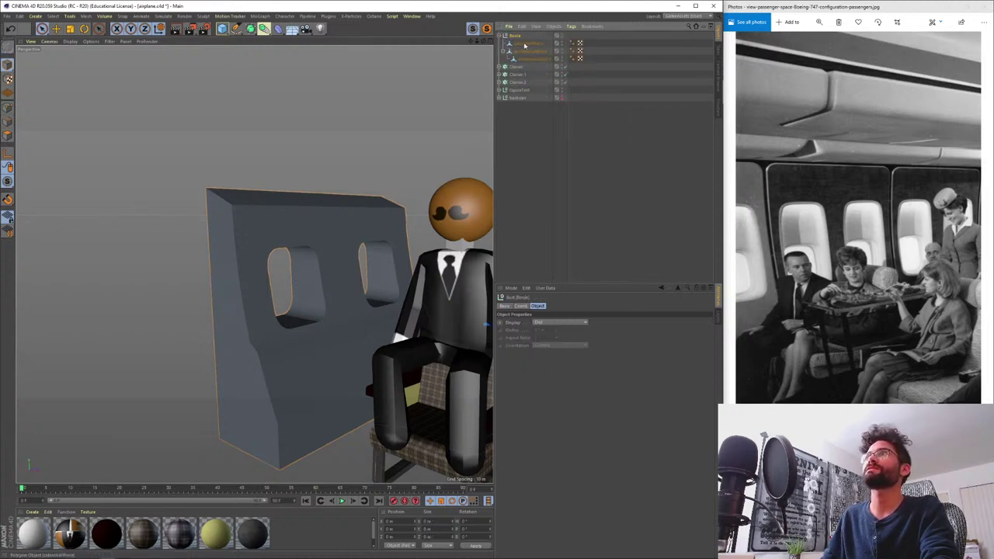
click(524, 45)
click(524, 59)
right_click(524, 60)
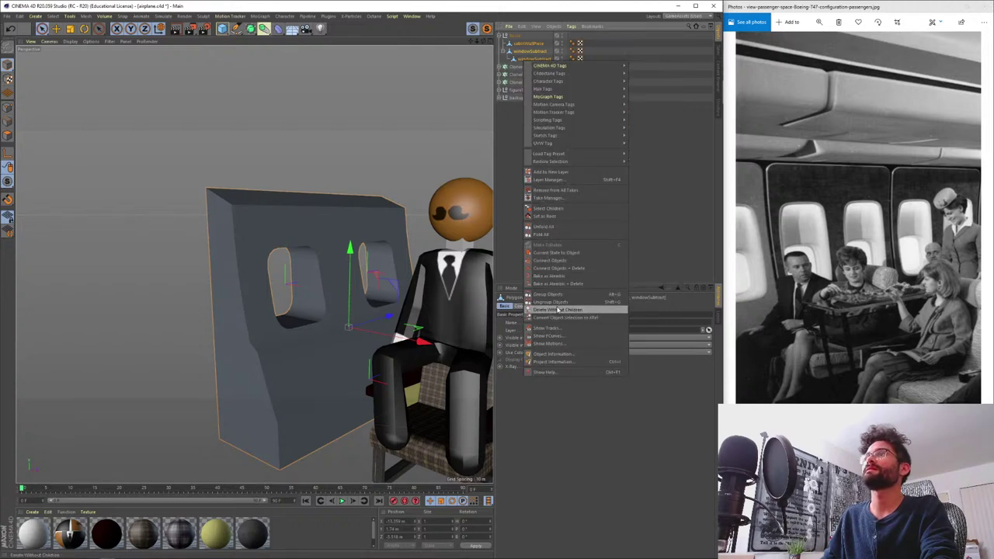
click(588, 269)
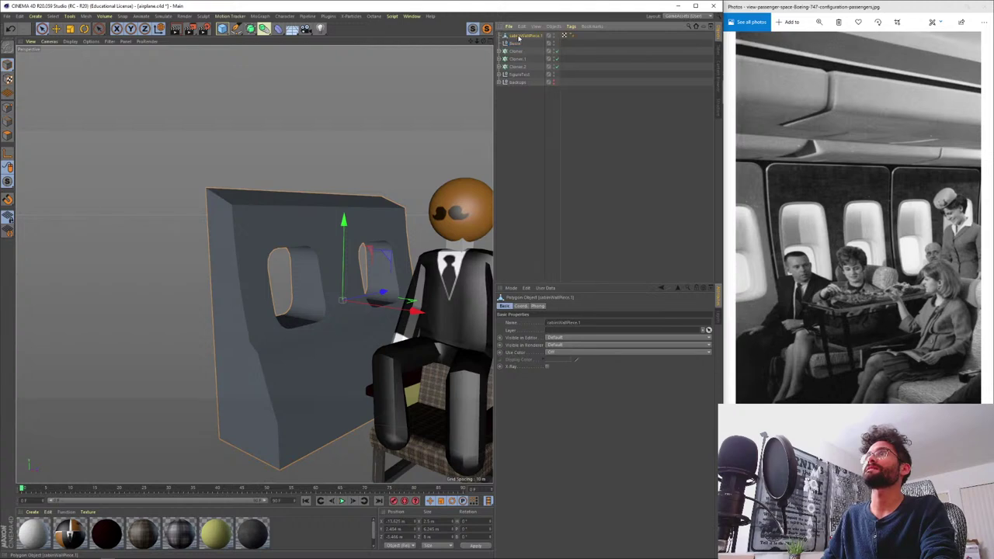
- Delete the empty Boole null and examine the merged wall's polygons around both window openings
click(7, 134)
alt+right_drag(293, 334, 302, 319)
scroll(301, 318, up, 5)
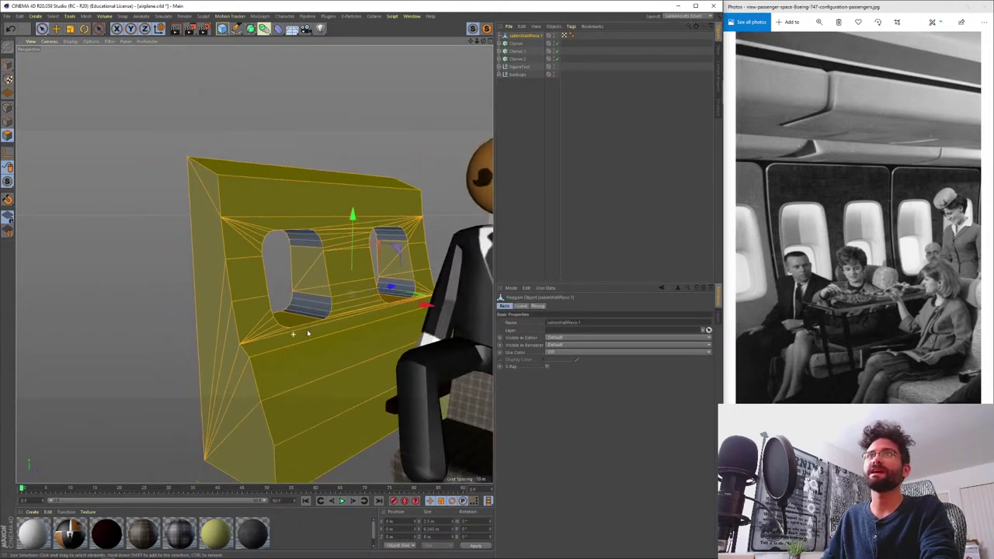
alt+drag(332, 314, 311, 265)
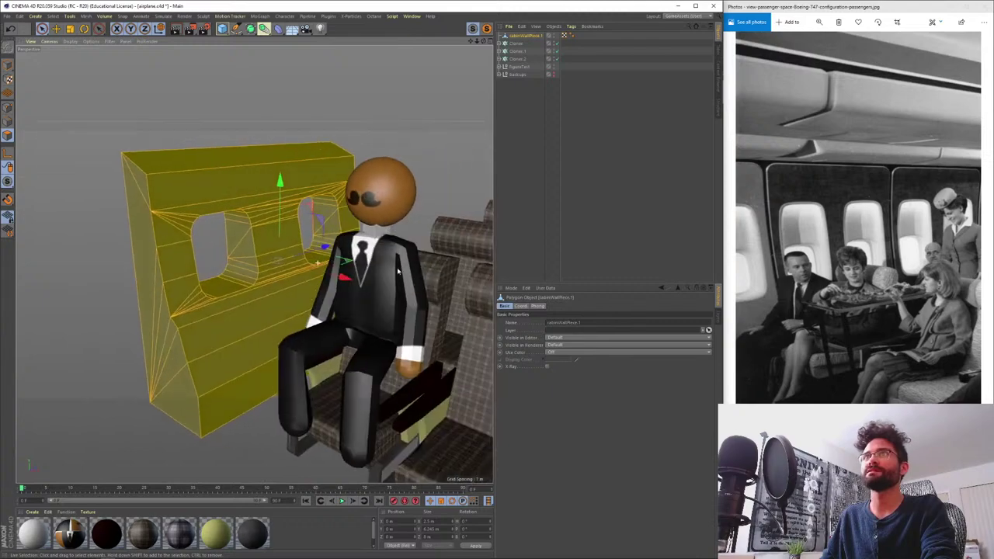
alt+right_drag(300, 262, 291, 211)
alt+drag(292, 211, 287, 327)
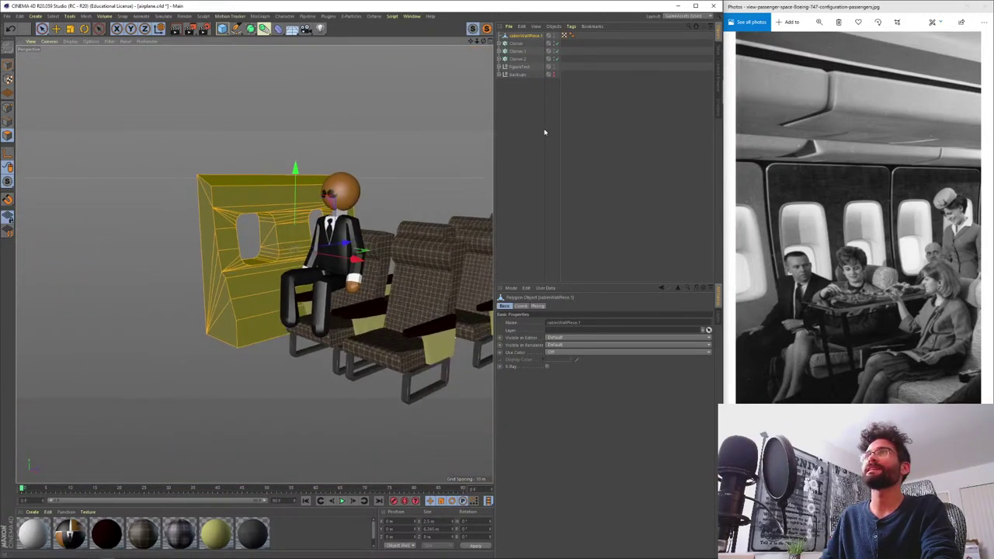
click(7, 65)
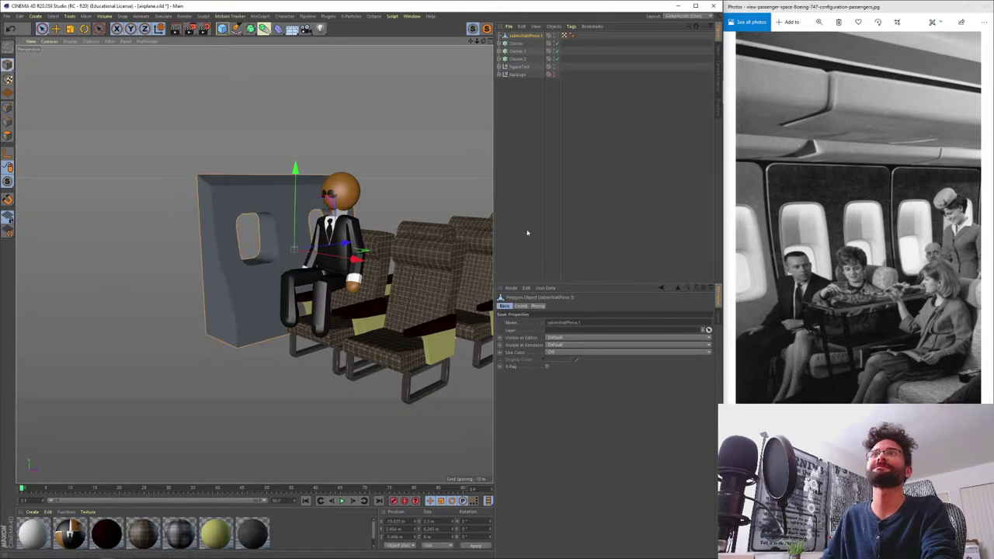
click(590, 197)
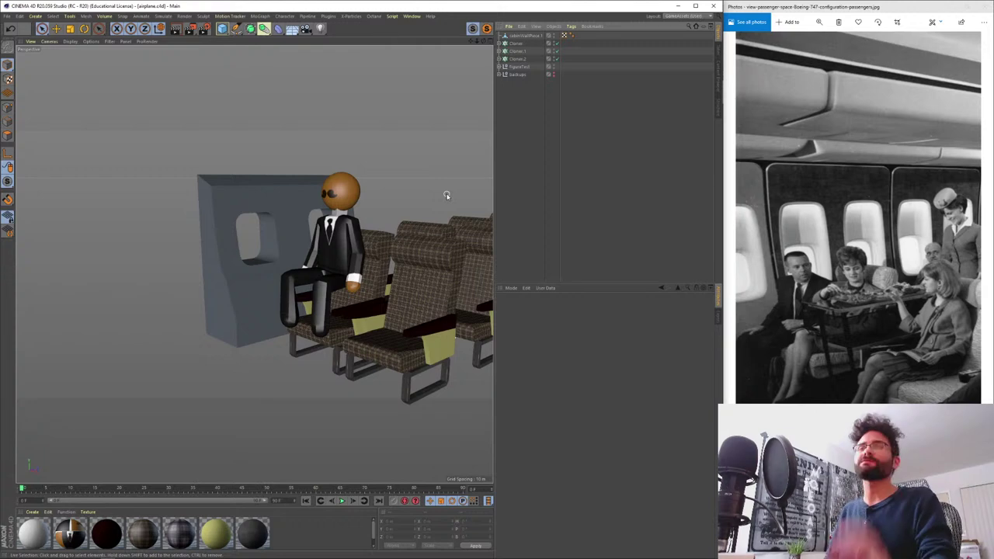
- Rename the merged wall object to cabinWallPiece
double_click(521, 36)
click(549, 36)
key(BackSpace)
key(BackSpace)
key(Return)
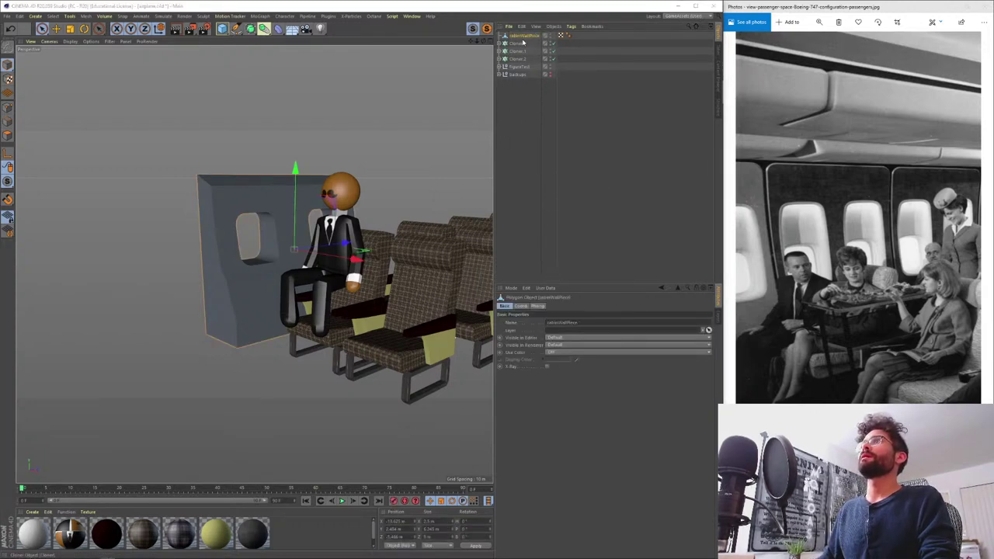
- Switch to the BP - UV Edit layout with the cabinWallPiece object selected
click(539, 142)
alt+drag(266, 247, 257, 272)
click(258, 212)
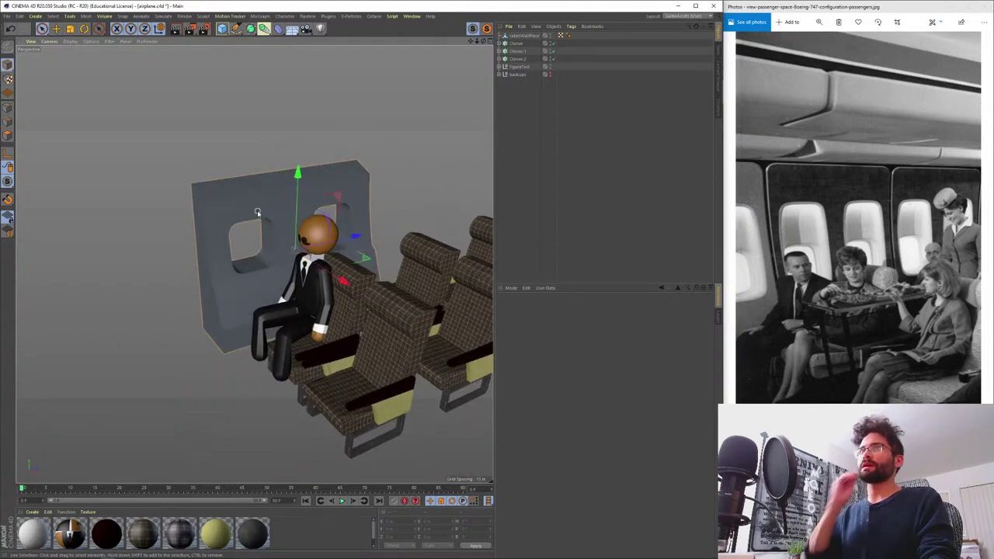
click(685, 21)
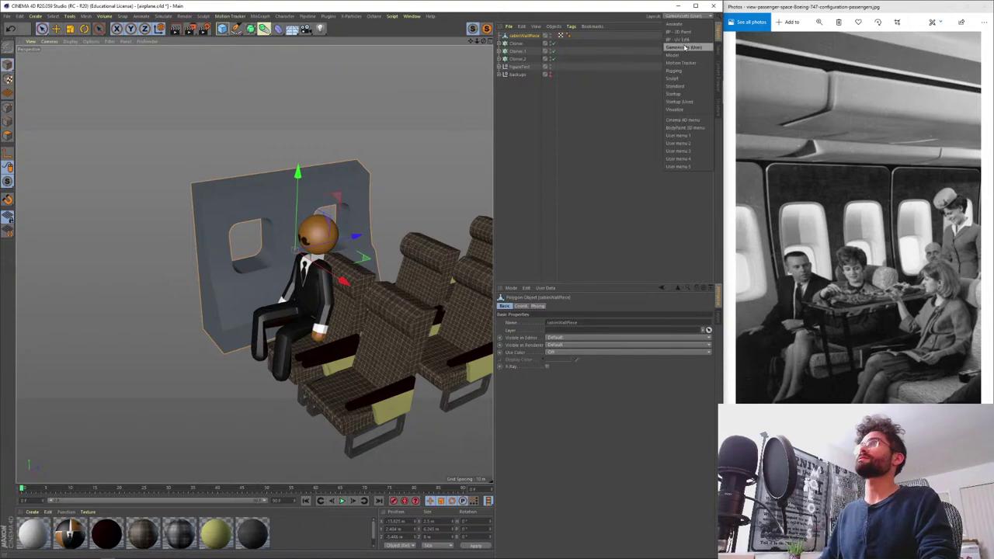
click(687, 67)
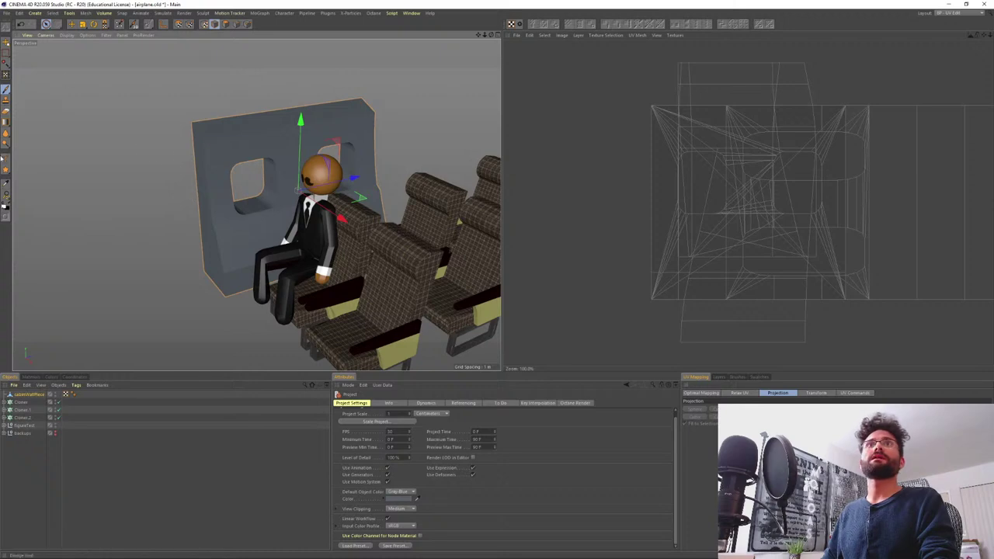
- Select the wall's cabin-facing polygons around both windows and project their UVs flat from the Right view
click(225, 24)
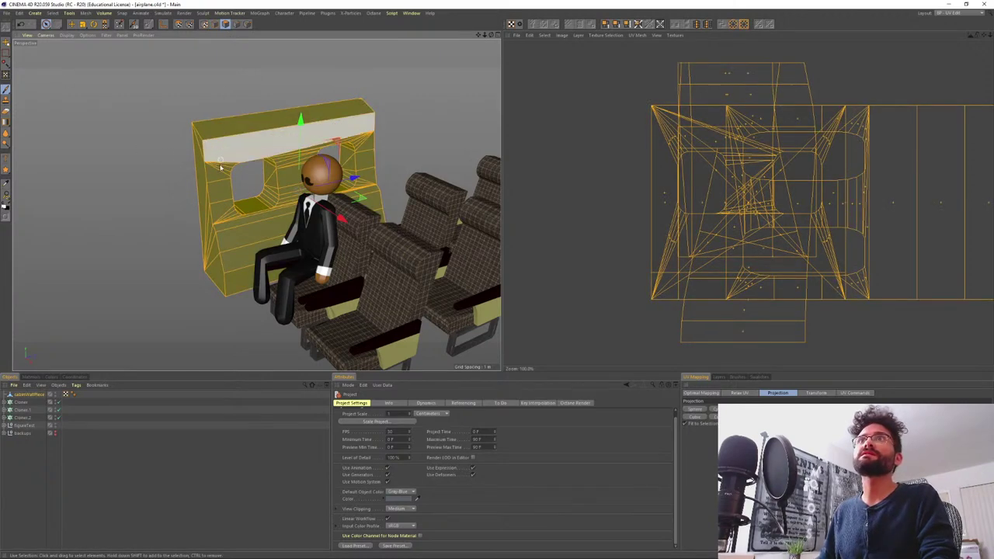
mouse_move(227, 172)
alt+mouse_down()
mouse_move(273, 158)
mouse_move(241, 152)
mouse_move(221, 173)
mouse_move(227, 222)
mouse_move(259, 235)
mouse_move(276, 148)
alt+mouse_up()
mouse_move(276, 148)
alt+mouse_down()
mouse_move(283, 160)
mouse_move(265, 180)
mouse_move(276, 195)
alt+mouse_up()
shift+drag(346, 155, 348, 222)
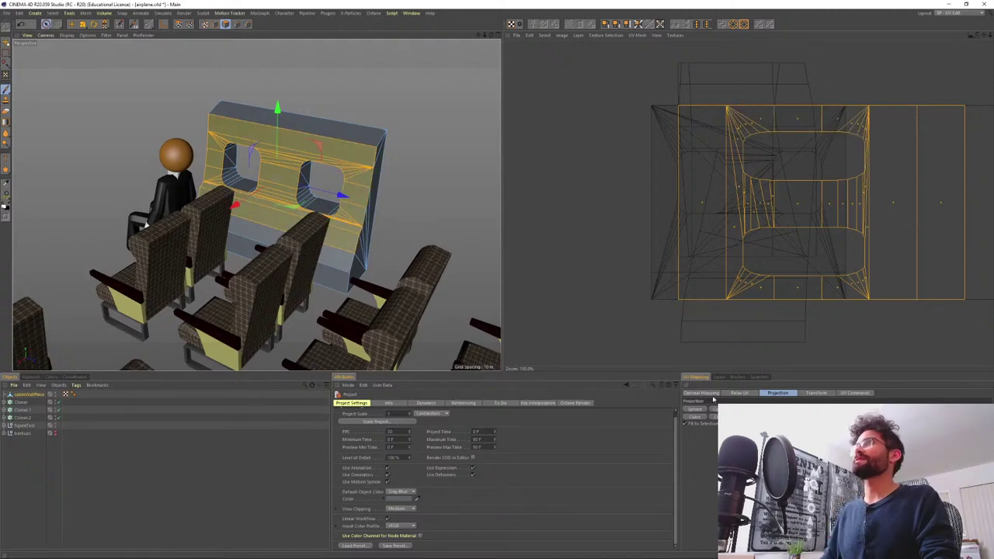
middle_click(447, 163)
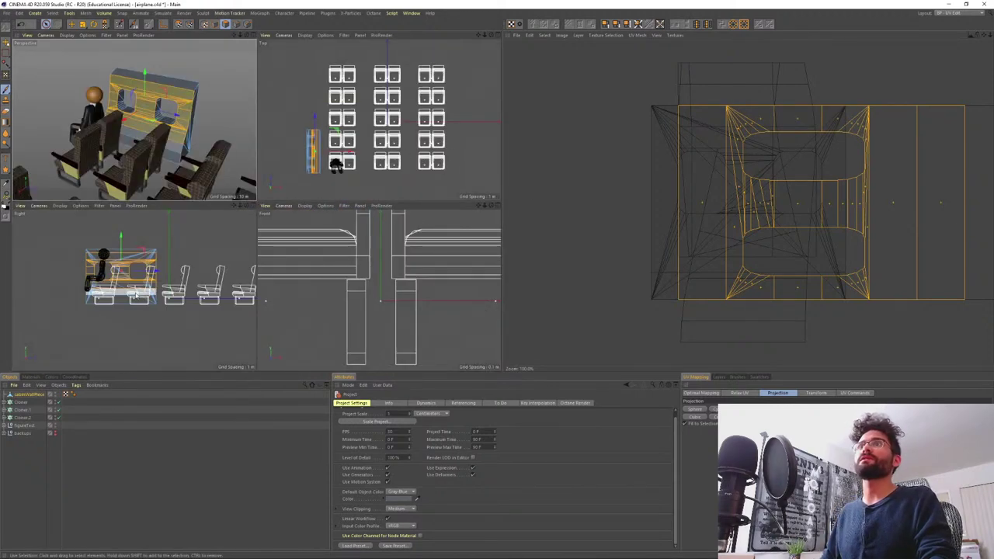
middle_click(133, 282)
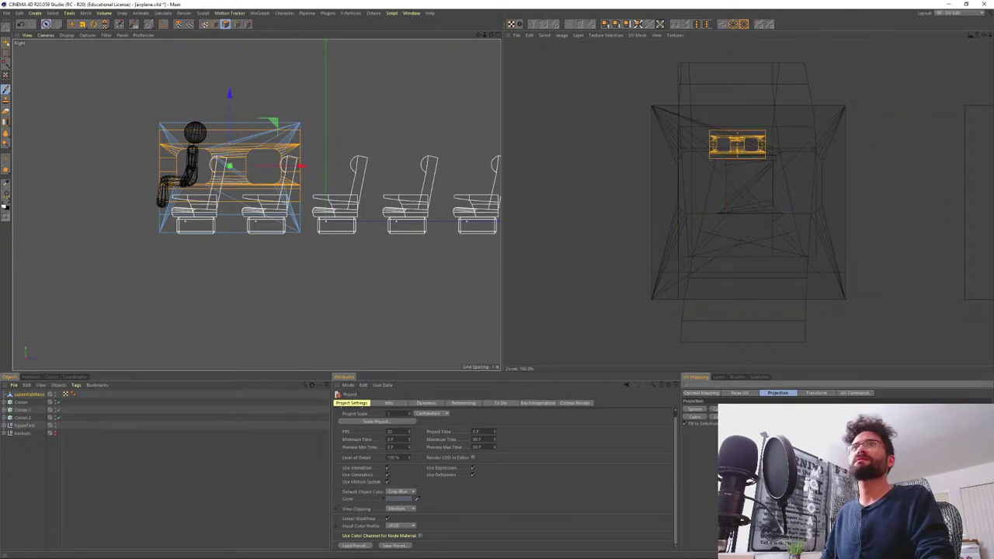
key(ctrl+z)
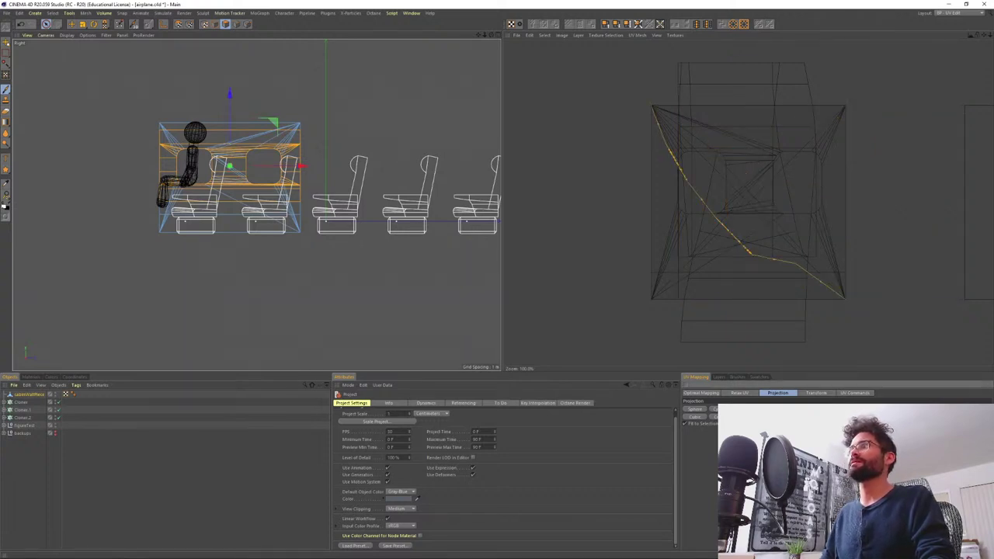
key(ctrl+y)
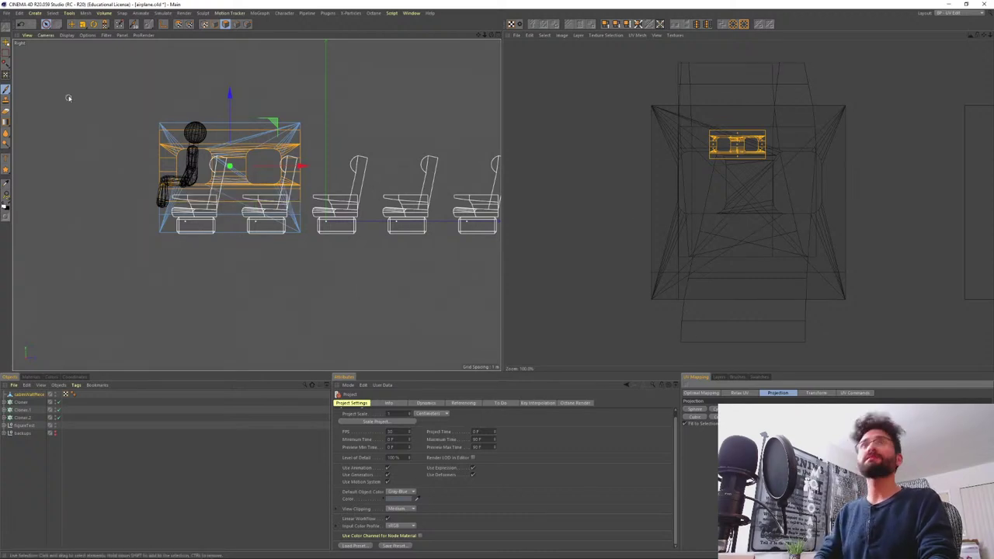
- Enlarge the projected front-face UV island and position it across the upper half of the UV canvas
click(82, 25)
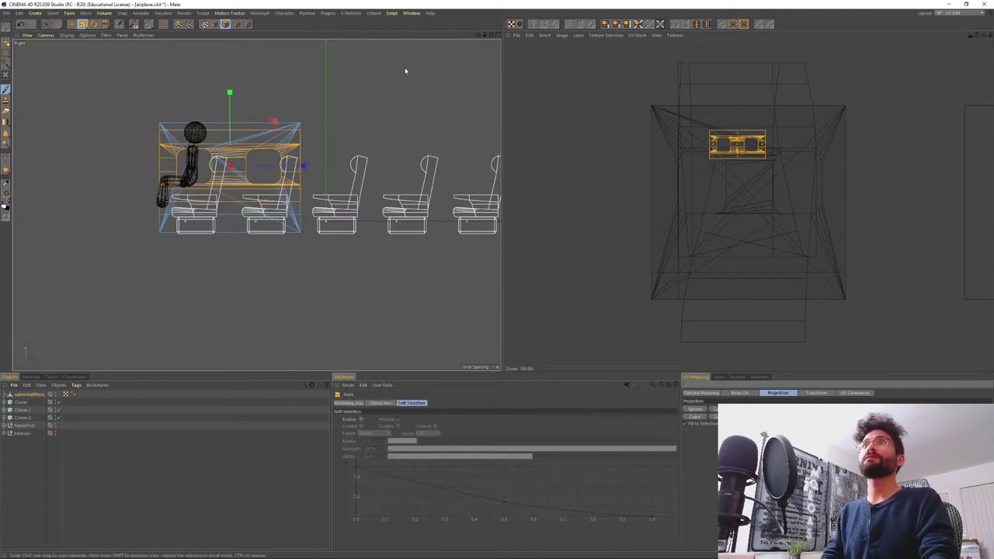
click(178, 24)
mouse_move(725, 152)
mouse_down()
mouse_move(757, 153)
mouse_move(713, 151)
mouse_move(735, 157)
mouse_up()
key(t)
key(e)
drag(735, 158, 735, 159)
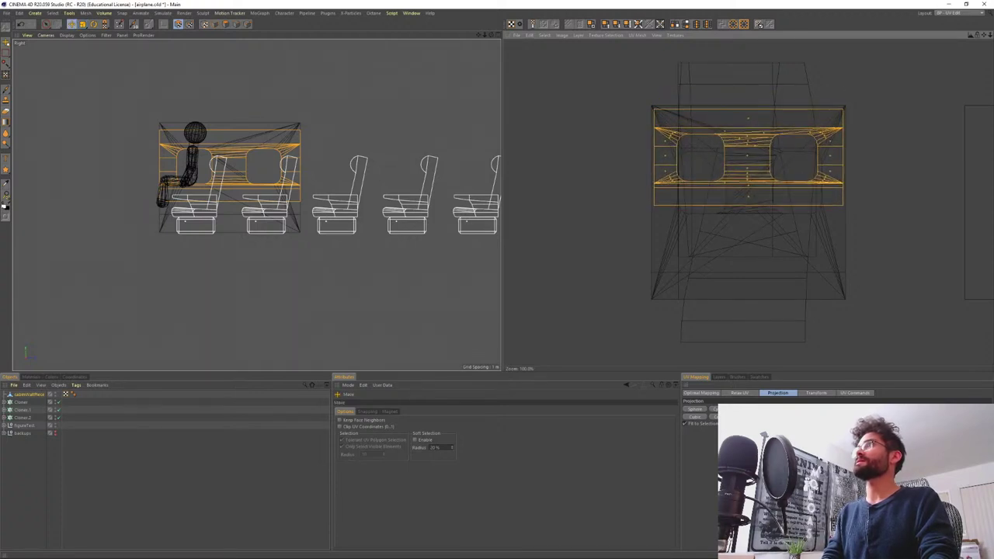
- Loop-select the inner rim polygons of both window openings in the cabin wall
middle_click(137, 160)
middle_click(157, 142)
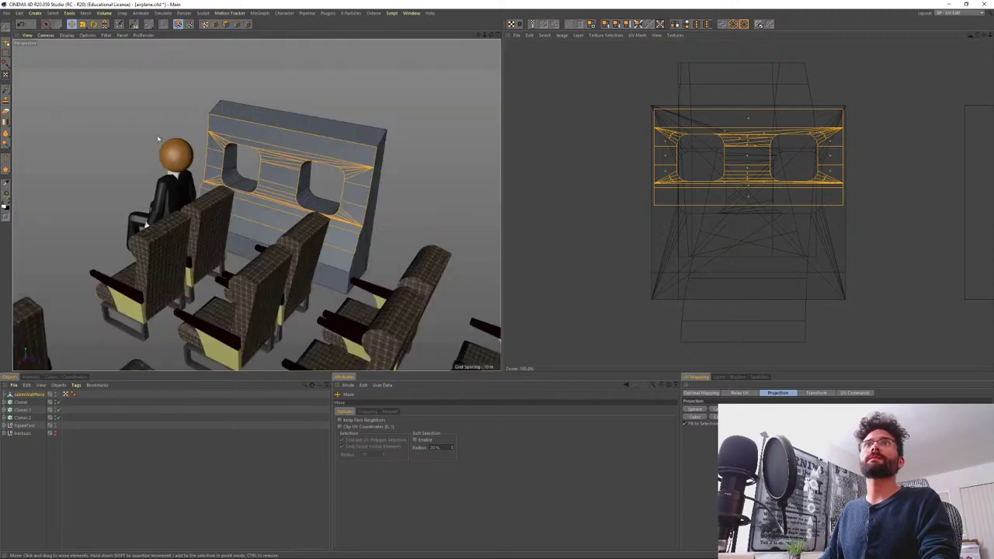
alt+drag(160, 139, 282, 153)
alt+right_drag(282, 154, 286, 146)
alt+drag(258, 207, 303, 148)
key(u)
key(l)
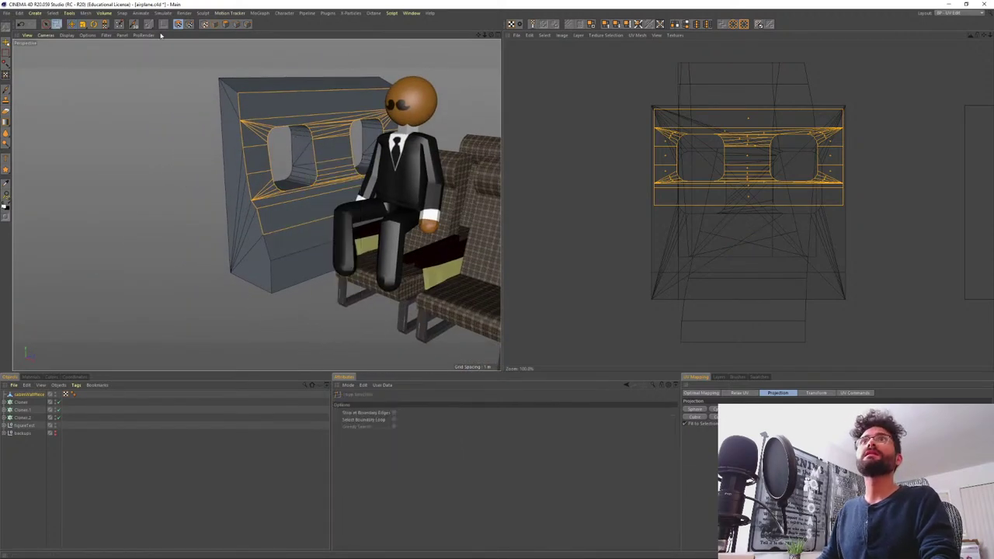
click(225, 24)
click(307, 143)
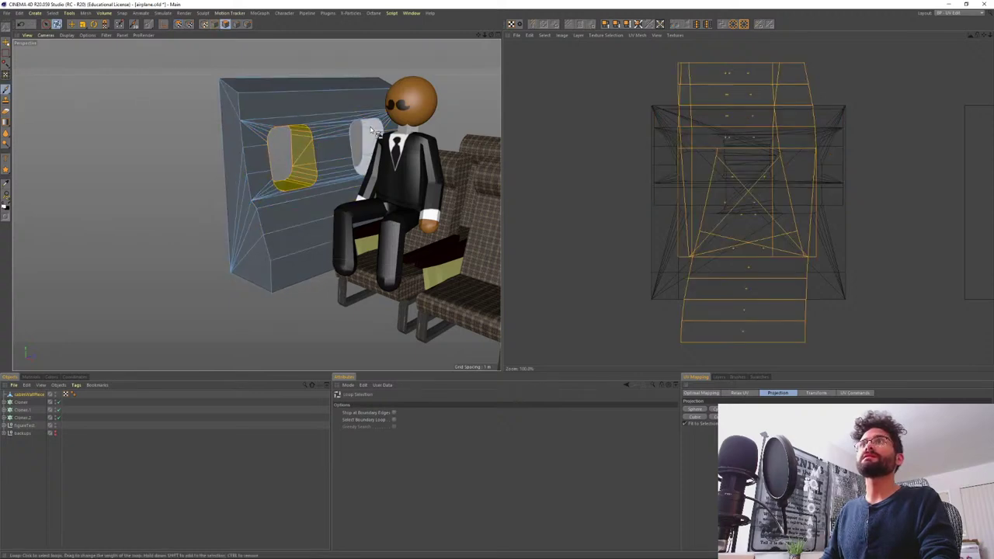
alt+drag(261, 165, 236, 168)
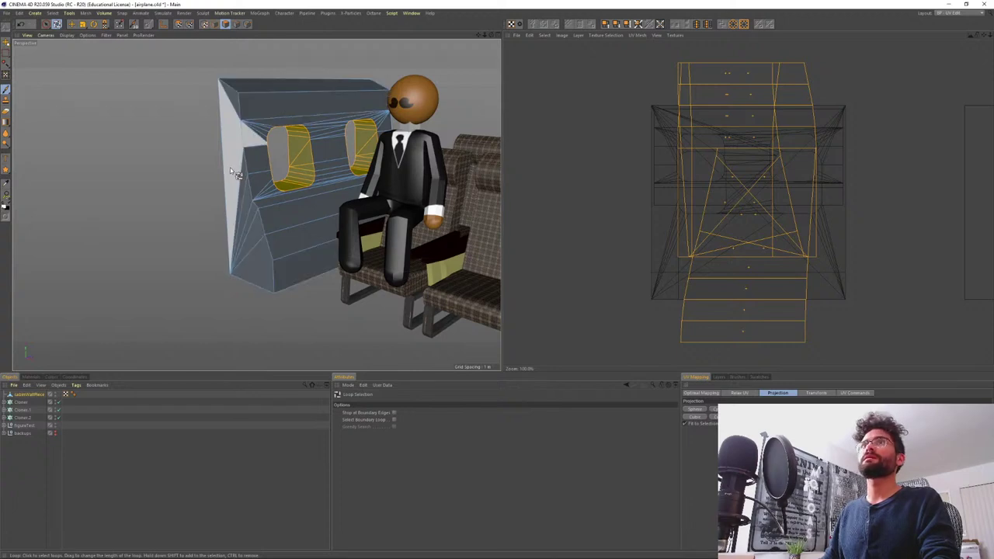
- Add the wall's outer border loop to the selection and inspect the selected polygons from both sides of the wall
shift+click(237, 172)
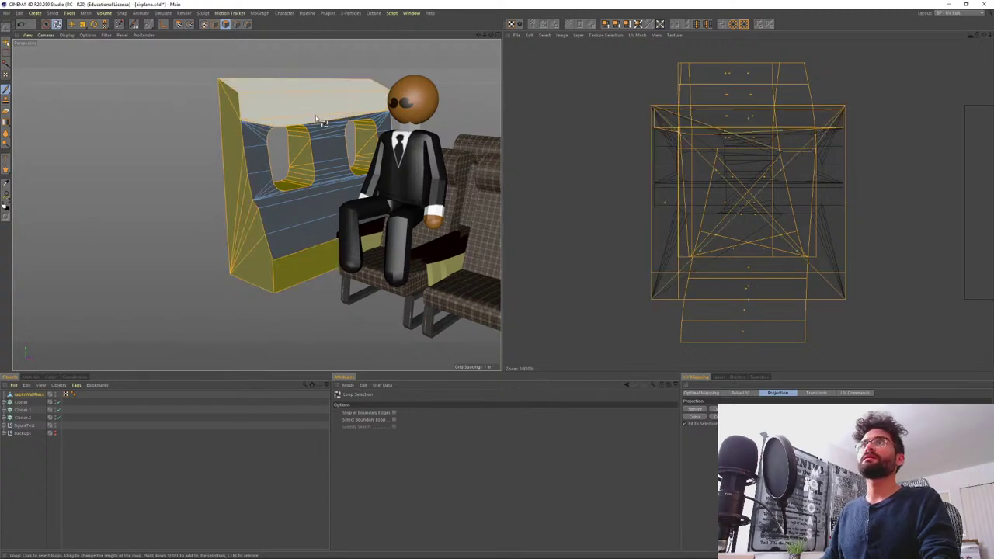
key(9)
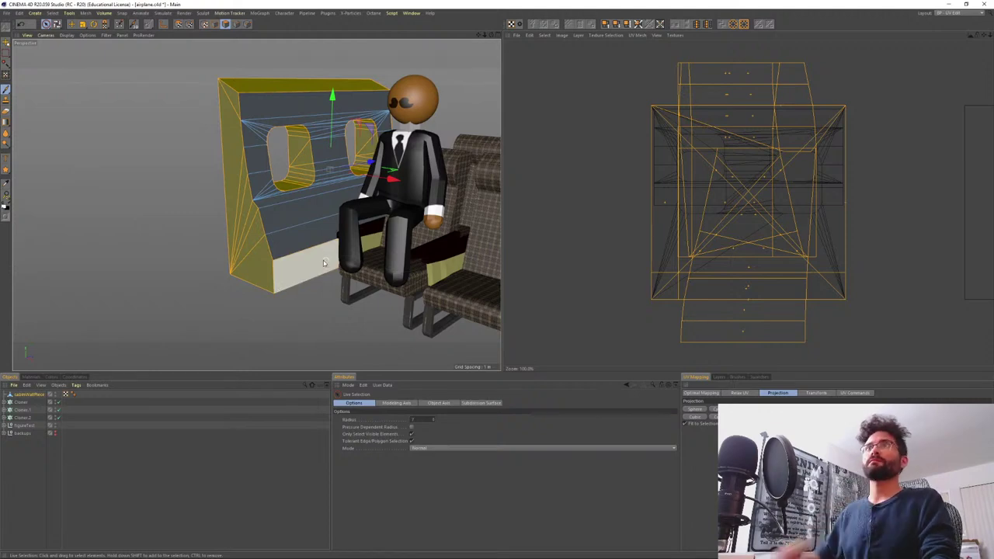
alt+drag(281, 233, 435, 222)
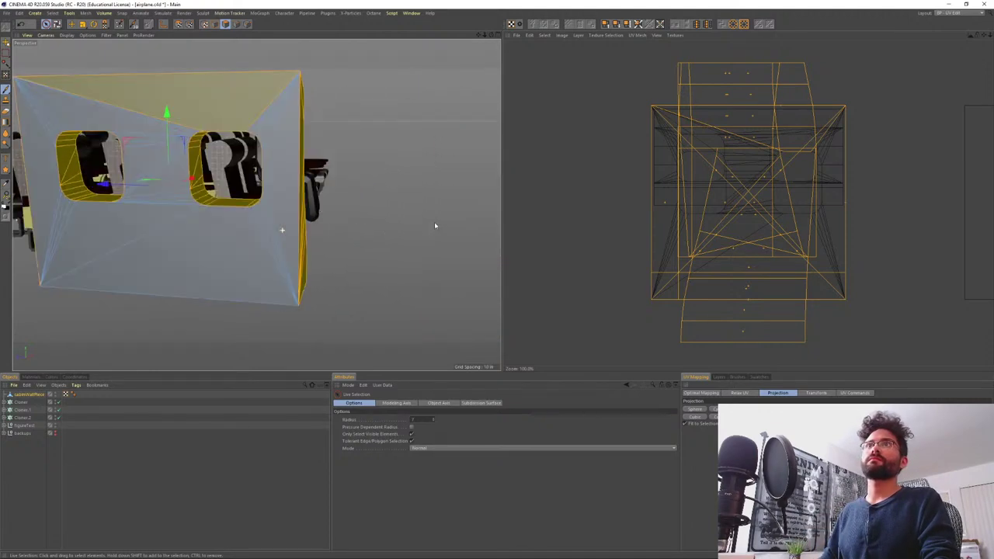
alt+drag(288, 242, 135, 259)
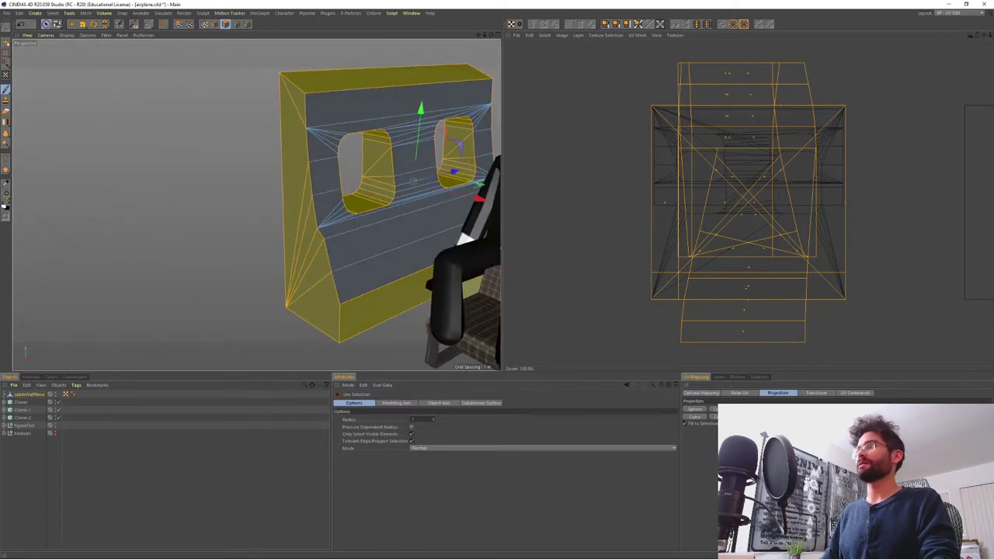
- Undo the last UV changes and apply a Cubic projection to the selected rim and border polygons
key(ctrl+z)
key(ctrl+z)
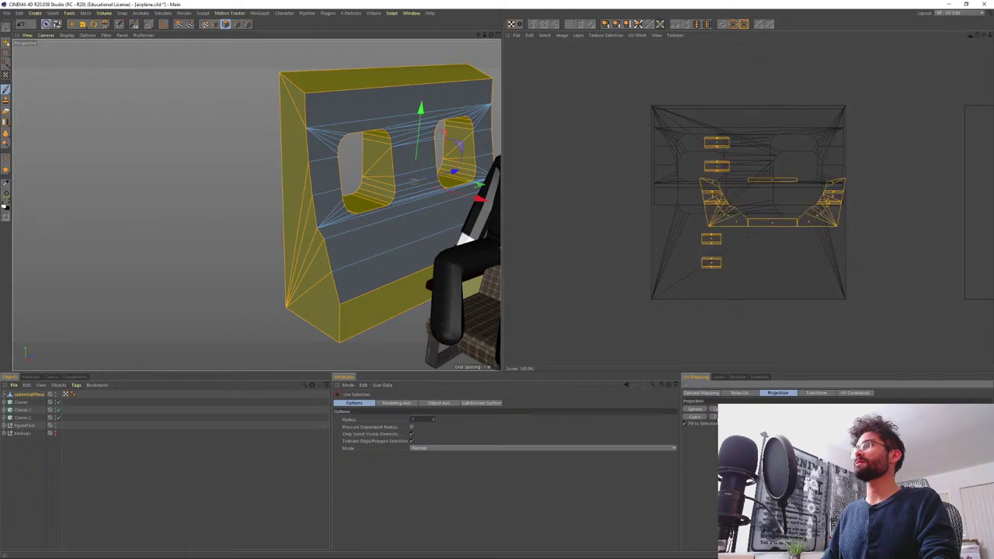
click(695, 419)
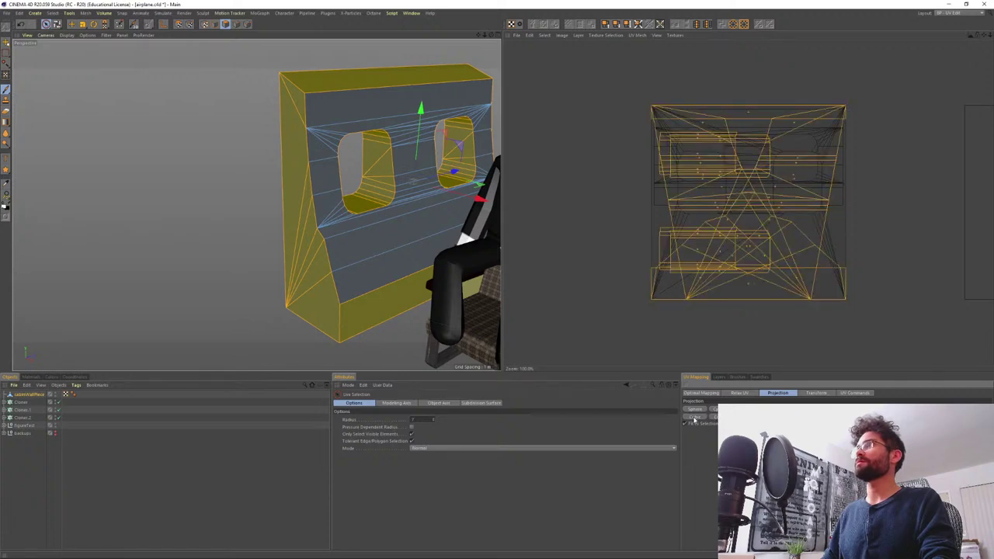
- Shrink the rim and border UVs and move them into the lower-right area of the UV canvas
click(82, 25)
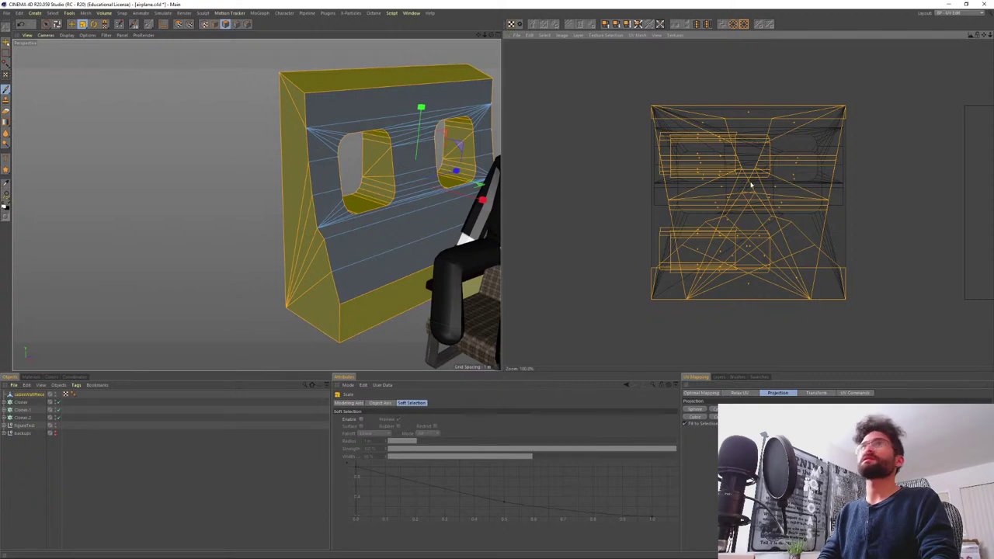
click(180, 24)
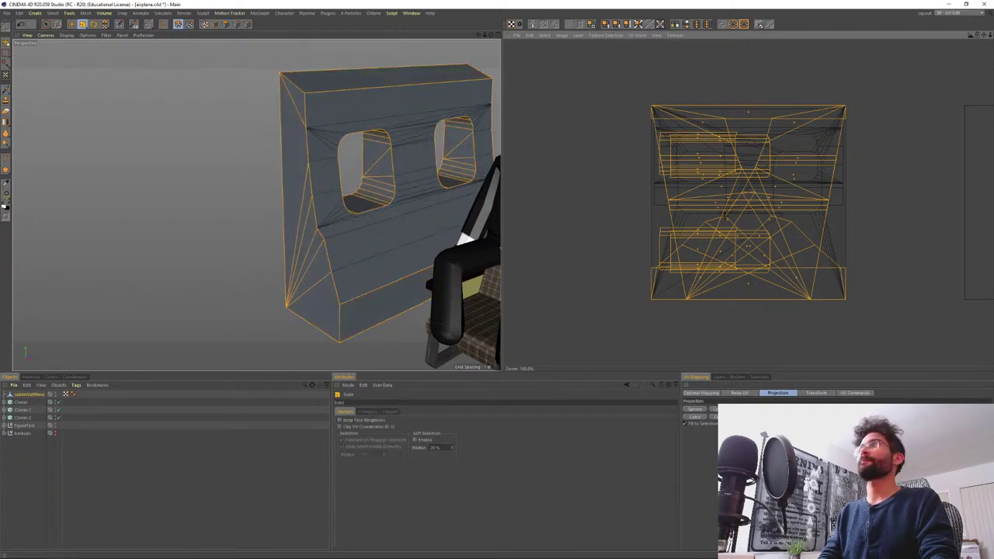
drag(725, 216, 787, 266)
key(e)
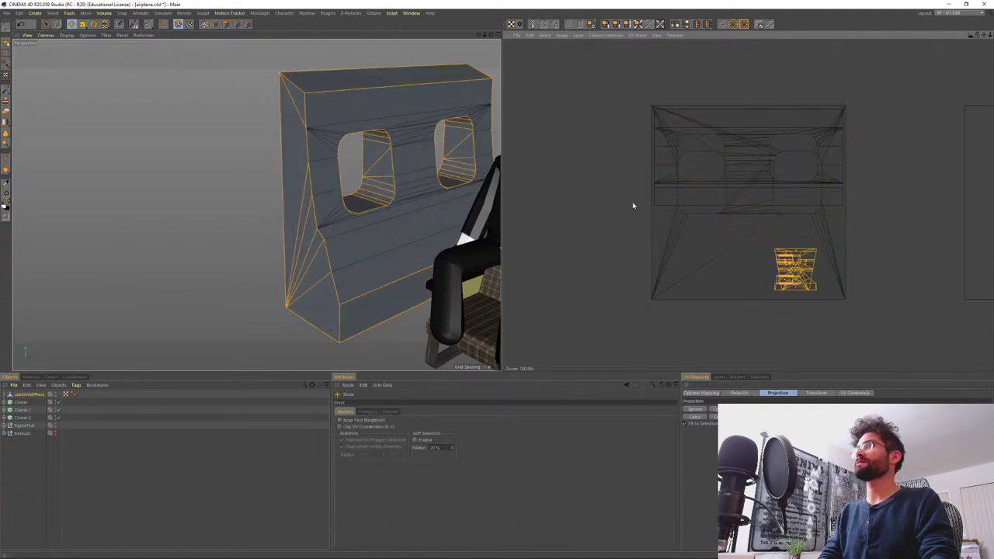
- Select the wall's lower sloped strip polygon, then shrink its UV and move it into the lower-left area of the UV canvas
click(46, 24)
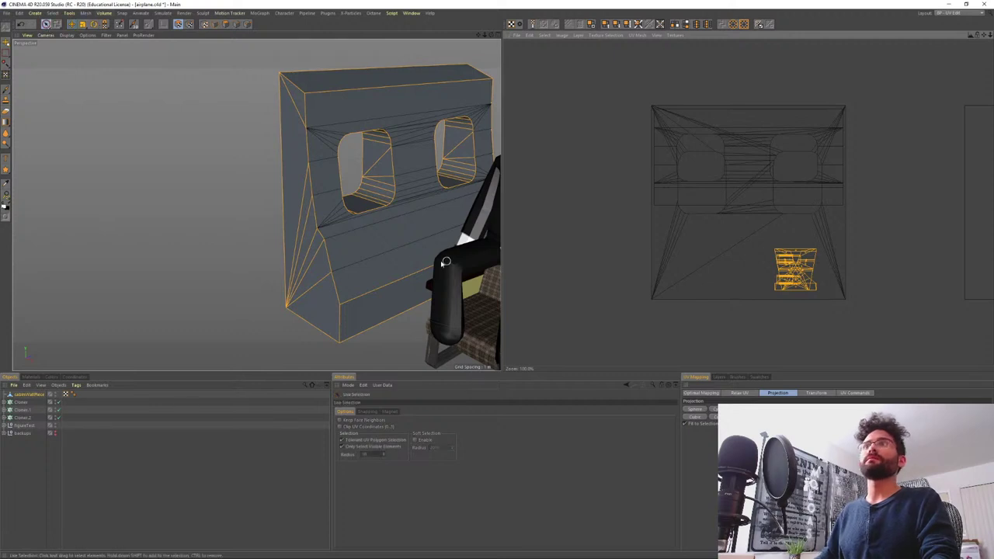
click(226, 24)
click(388, 260)
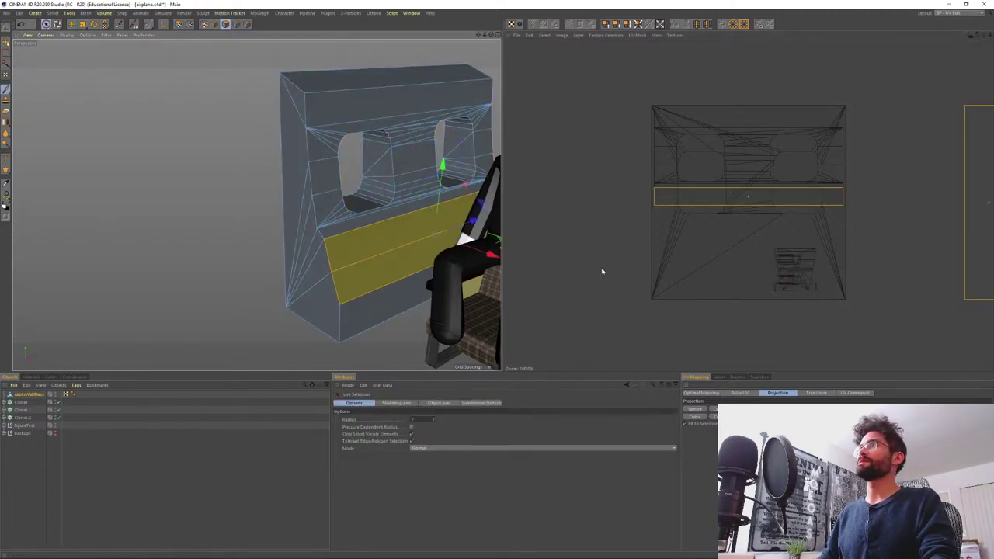
mouse_move(360, 250)
mouse_down()
mouse_move(324, 178)
mouse_move(322, 147)
mouse_up()
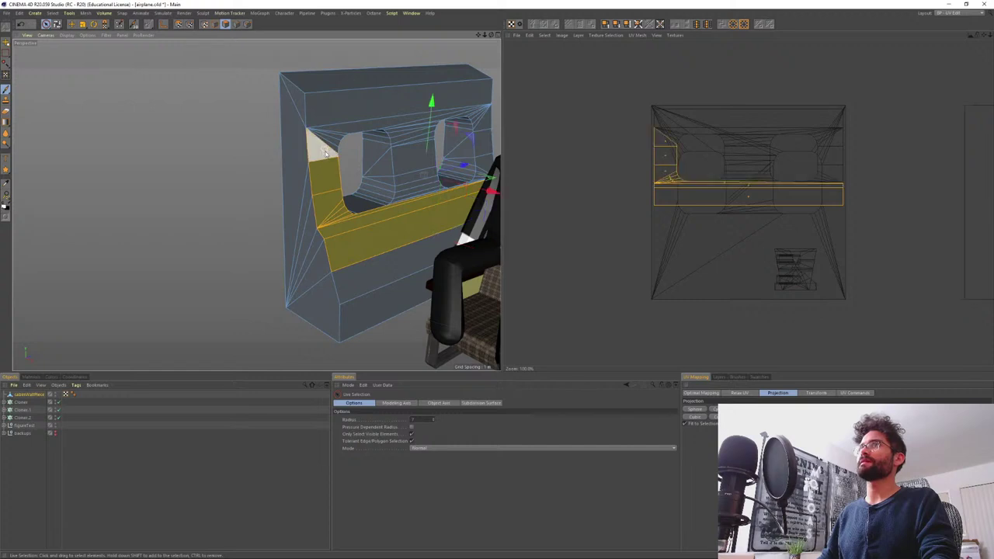
mouse_move(344, 245)
mouse_down()
mouse_move(352, 278)
mouse_move(323, 149)
mouse_up()
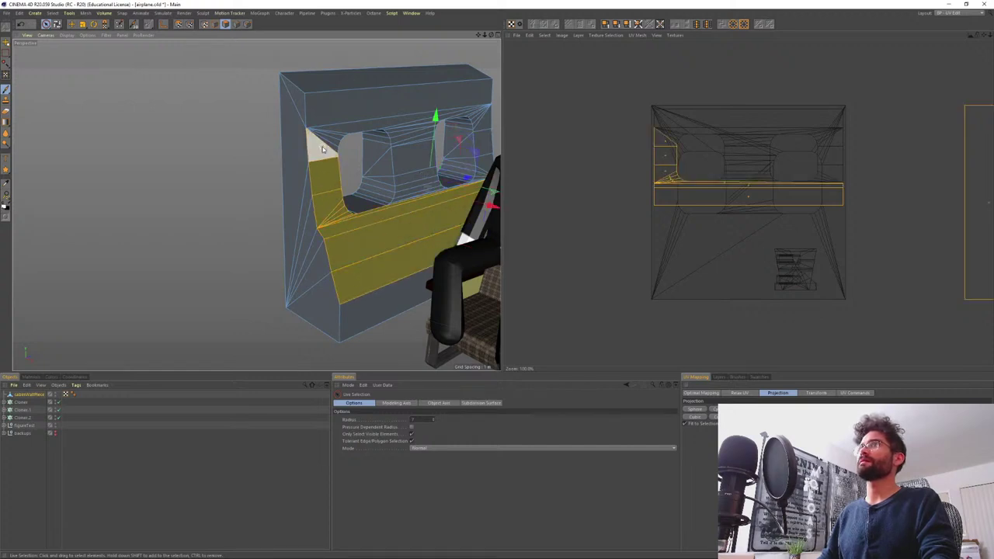
click(377, 283)
click(377, 284)
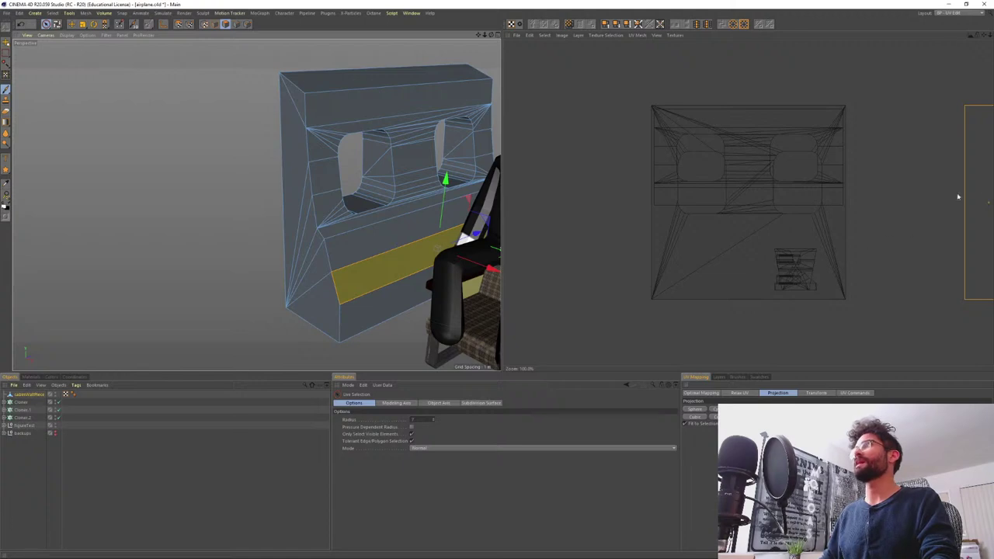
click(178, 24)
drag(804, 203, 703, 253)
key(t)
key(e)
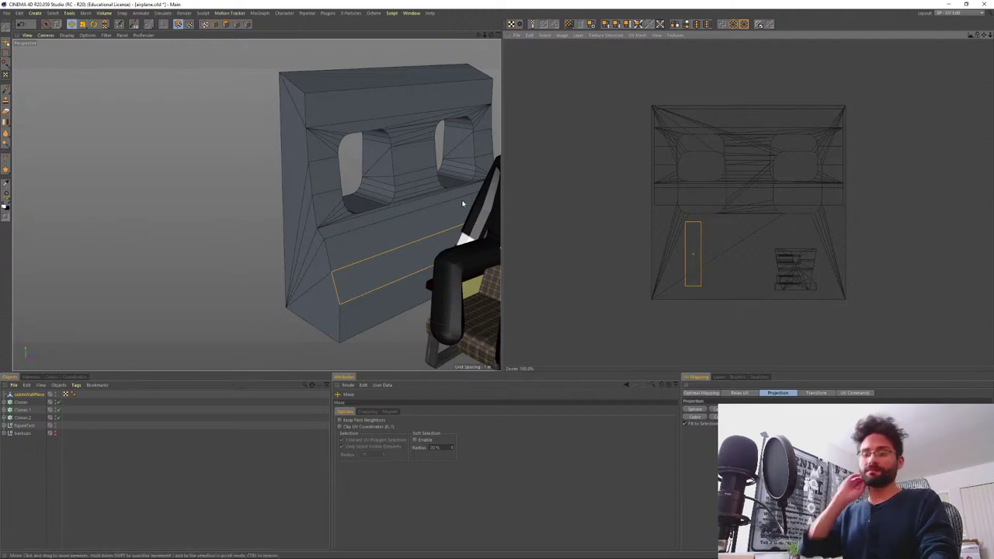
- Check the cabin reference photo and select all polygons on the wall's back face around both windows
key(alt+Tab)
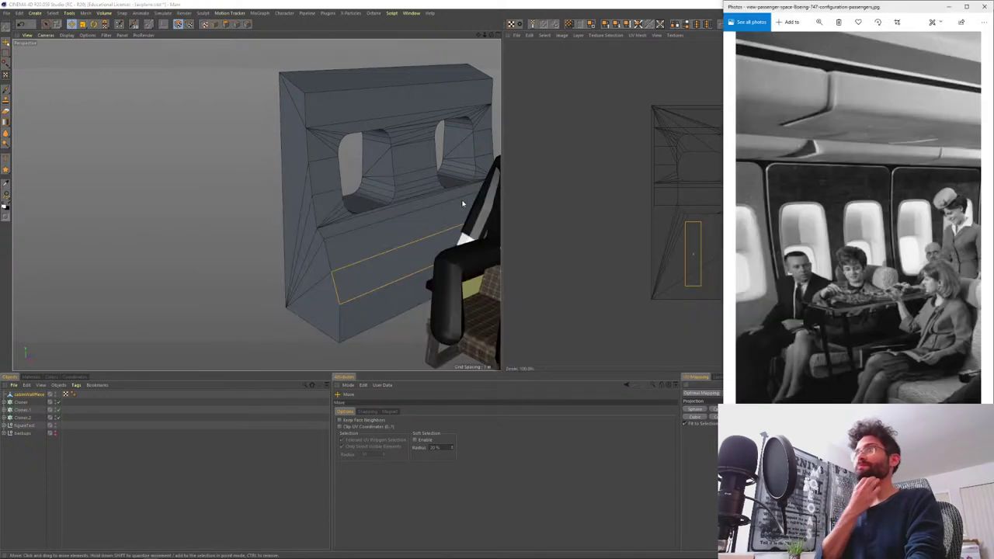
key(alt+Tab)
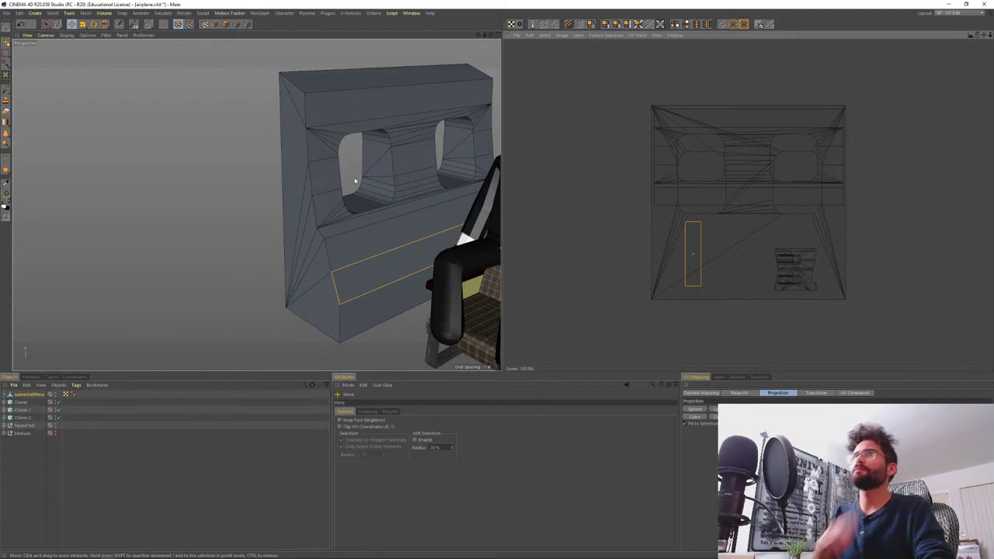
alt+drag(355, 233, 346, 215)
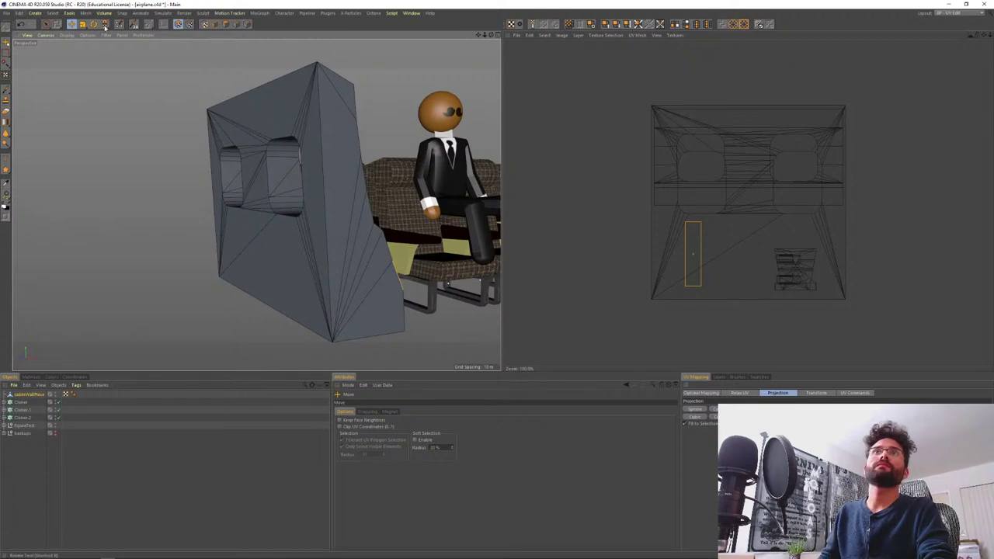
click(46, 24)
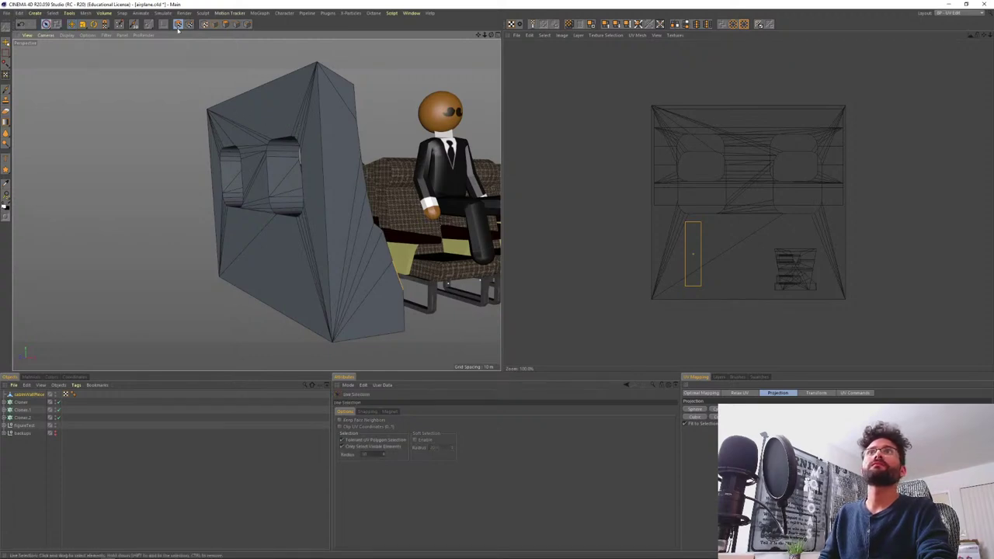
click(225, 24)
mouse_move(283, 111)
mouse_down()
mouse_move(303, 119)
mouse_move(319, 188)
mouse_move(295, 253)
mouse_move(228, 250)
mouse_move(257, 206)
mouse_move(248, 140)
mouse_move(213, 136)
mouse_up()
drag(280, 124, 200, 155)
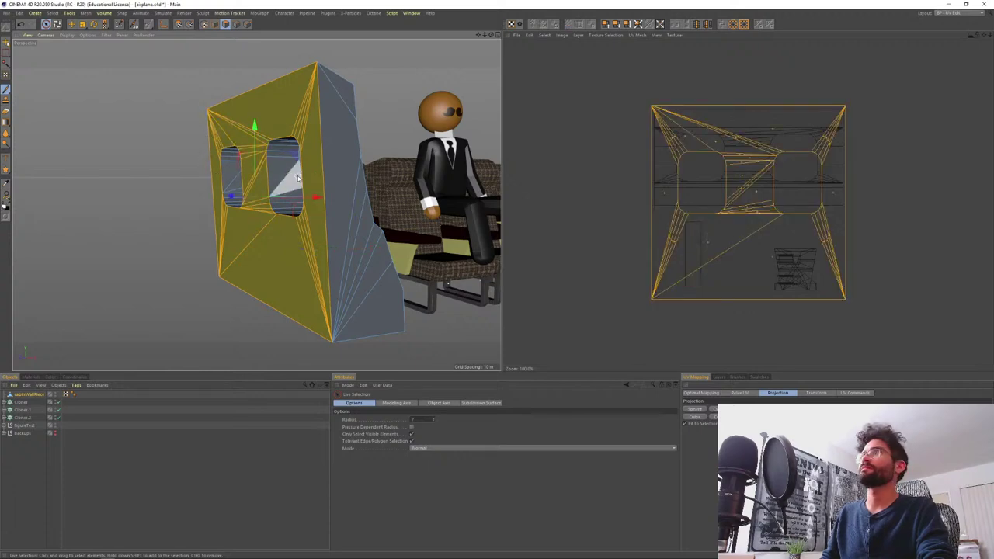
- Shrink the wall's back-face UVs and move them into the lower-right area of the UV canvas
click(178, 25)
drag(725, 200, 794, 269)
key(e)
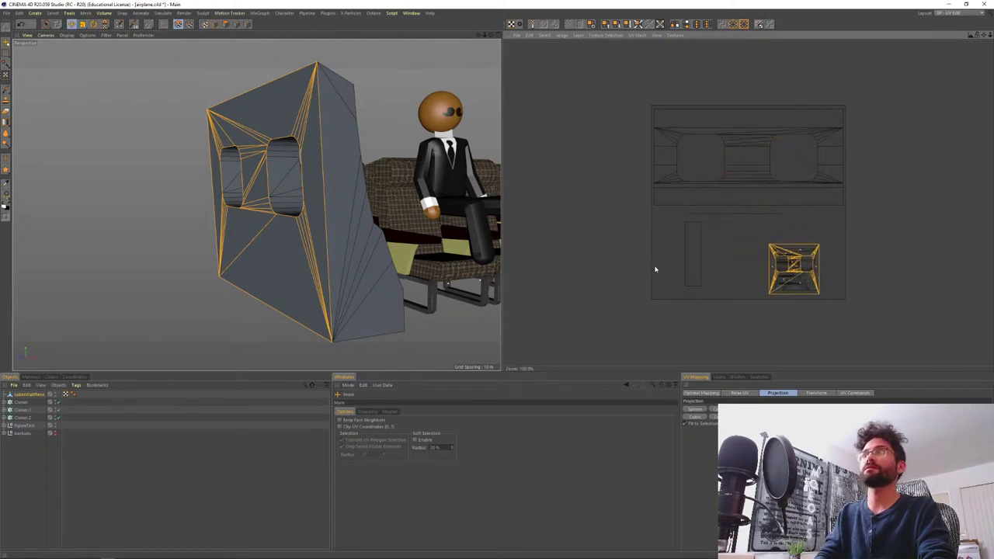
- Select the tall strip UV in the canvas's lower-left area, shrink it and move it onto the lower-right UV cluster
key(9)
click(694, 260)
key(t)
drag(735, 222, 805, 260)
key(e)
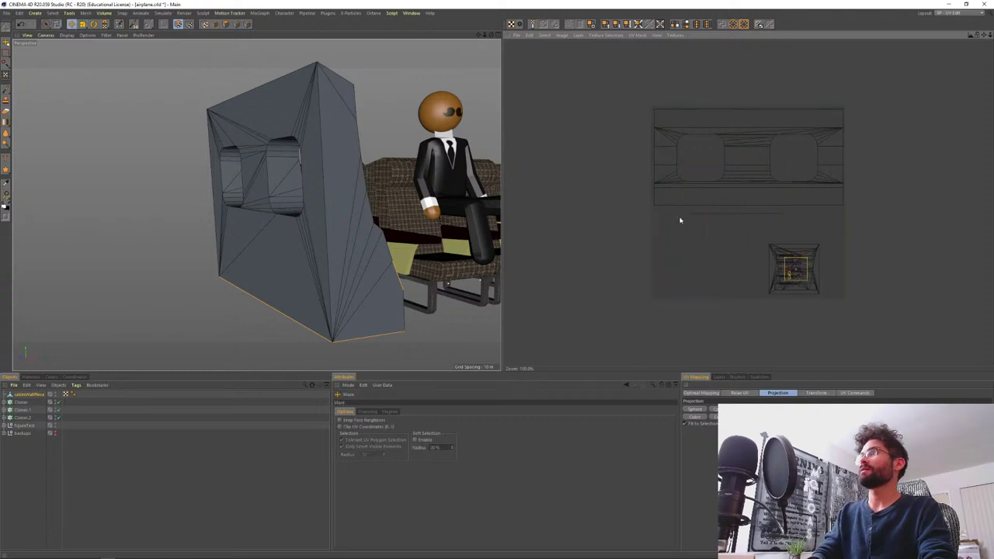
- Select the thin horizontal UV sliver below the front wall layout and move it onto the lower-right UV cluster
key(9)
click(708, 215)
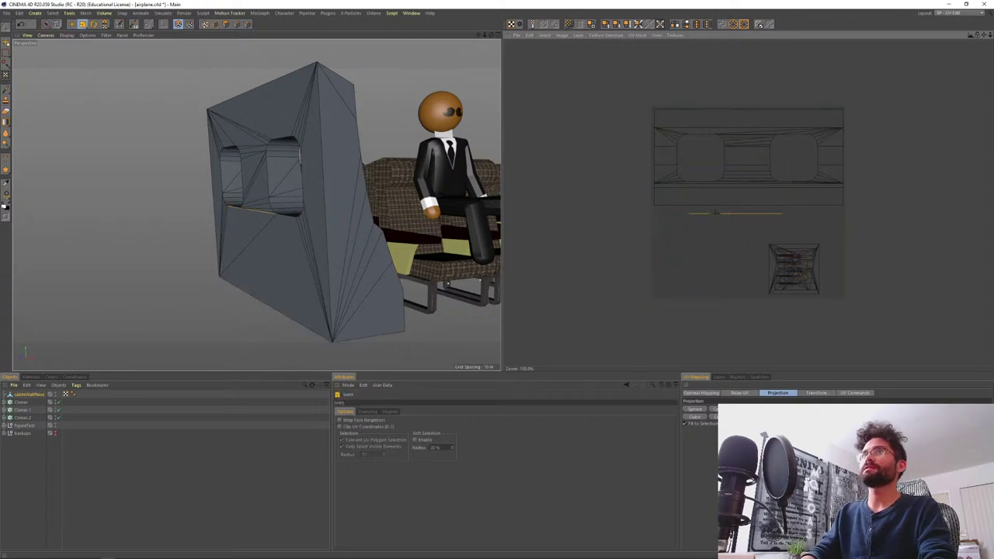
key(e)
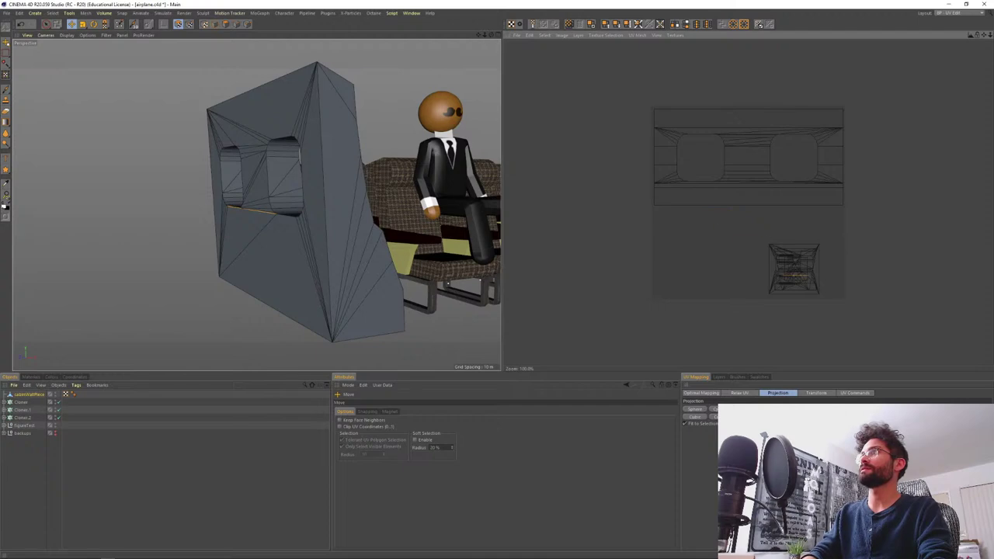
- Select the large front wall UV layout and check in the 3D view which wall faces it covers
alt+drag(322, 197, 193, 220)
alt+middle_drag(386, 239, 279, 241)
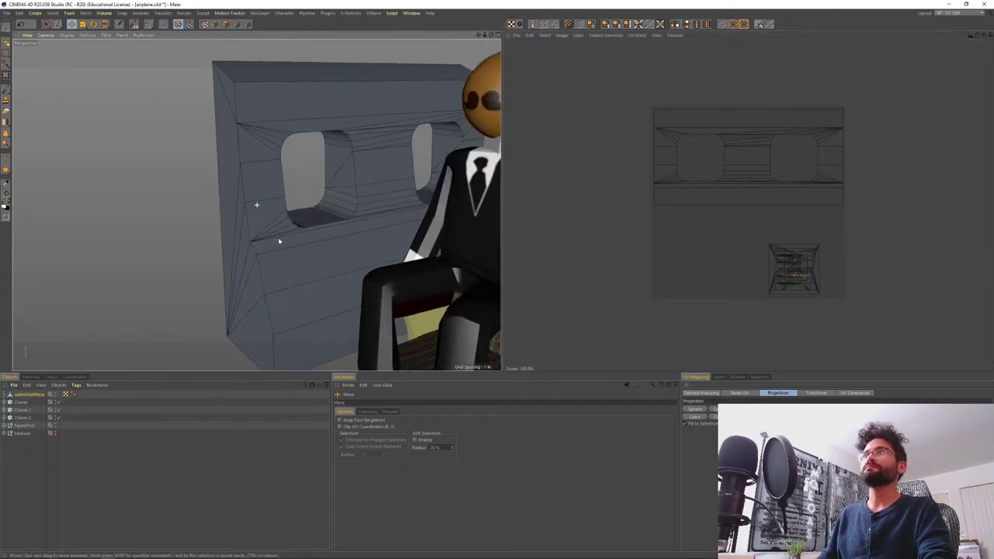
alt+drag(279, 242, 341, 238)
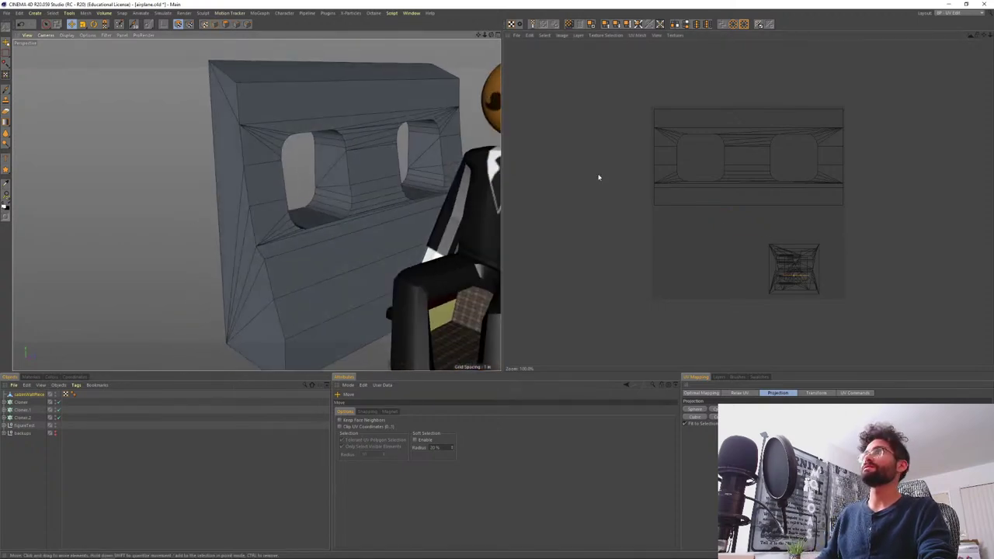
click(46, 24)
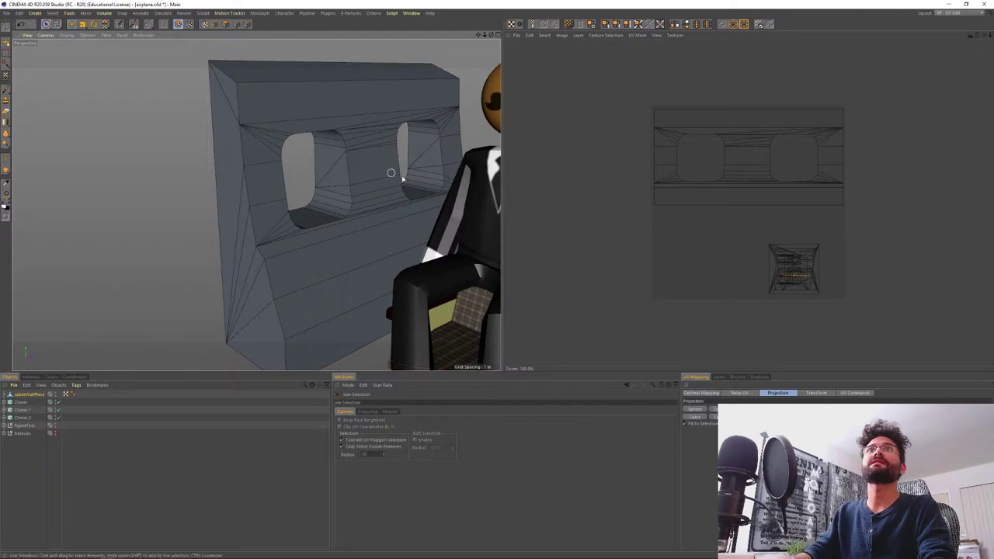
mouse_move(688, 191)
mouse_down()
mouse_move(667, 149)
mouse_move(801, 171)
mouse_move(834, 154)
mouse_up()
alt+drag(423, 223, 306, 186)
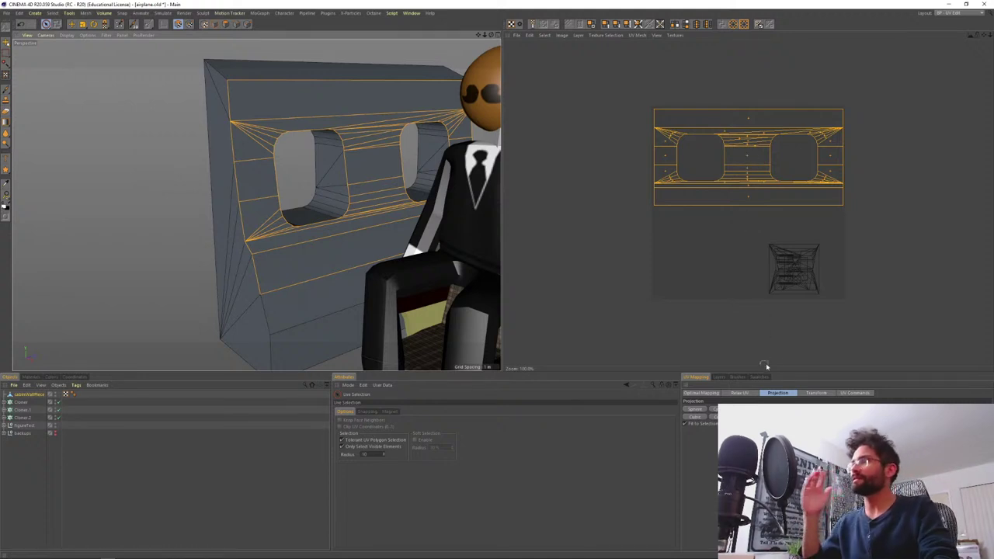
- Select all of the wall's UV polygons and create a new white texture of 1200 by 1200 pixels
key(ctrl+a)
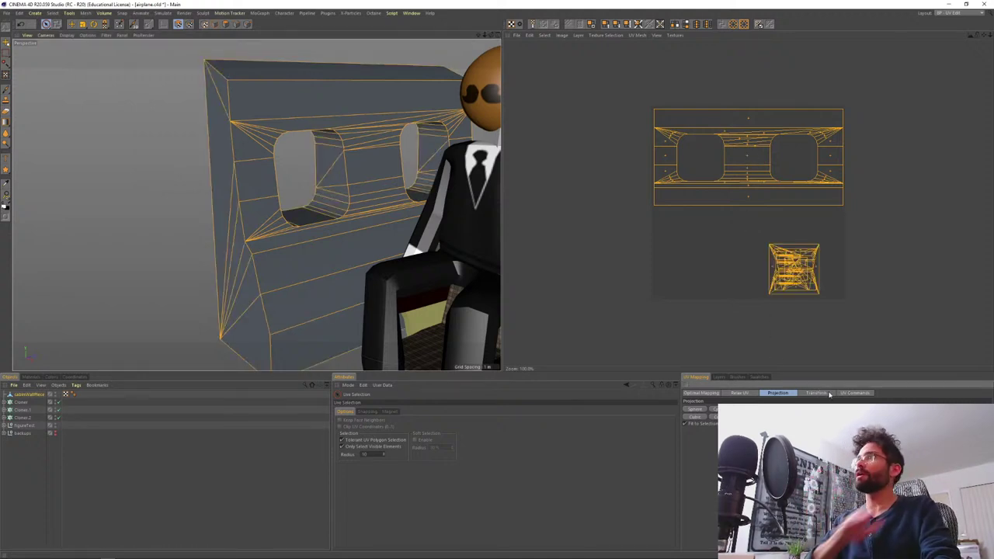
click(720, 378)
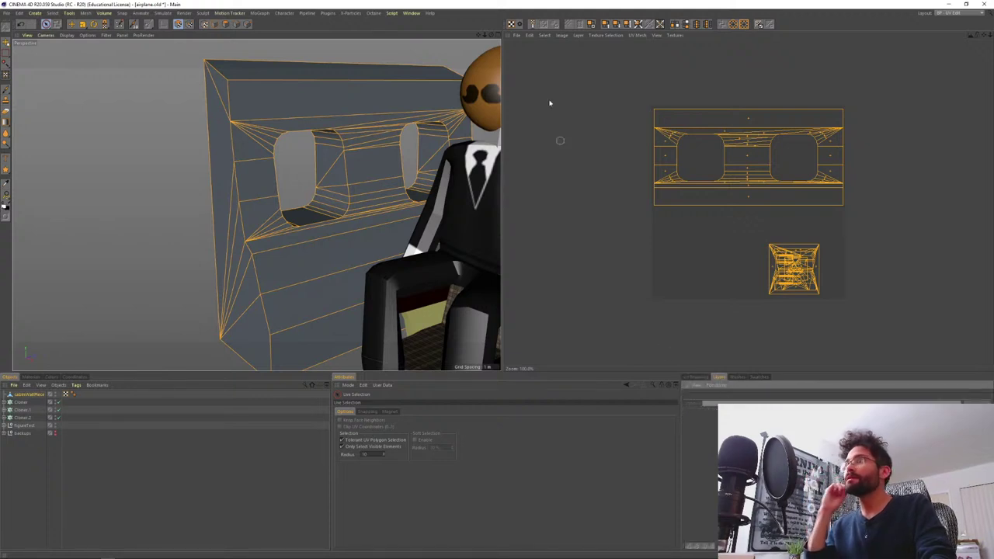
click(517, 36)
click(536, 45)
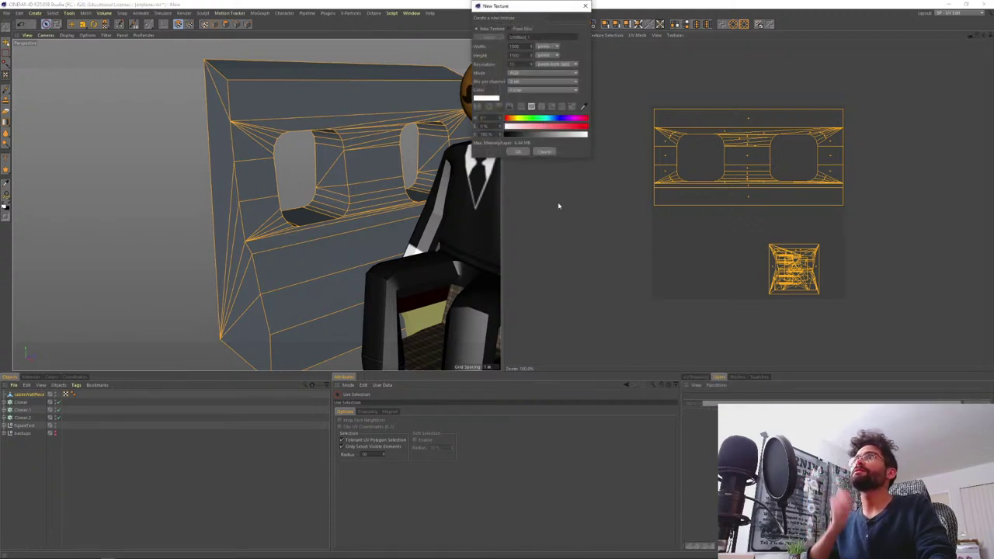
drag(522, 47, 497, 56)
text(1200)
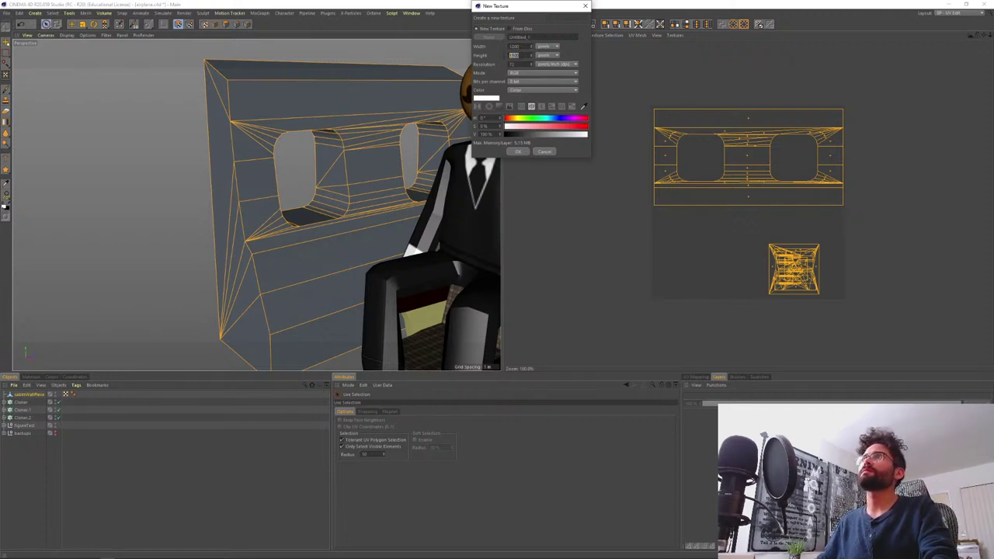
text(120)
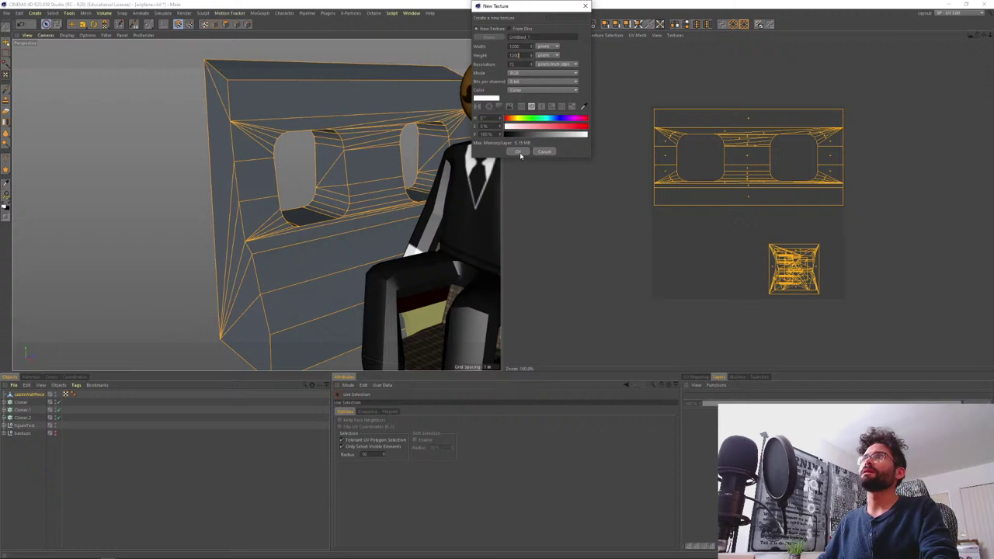
click(519, 152)
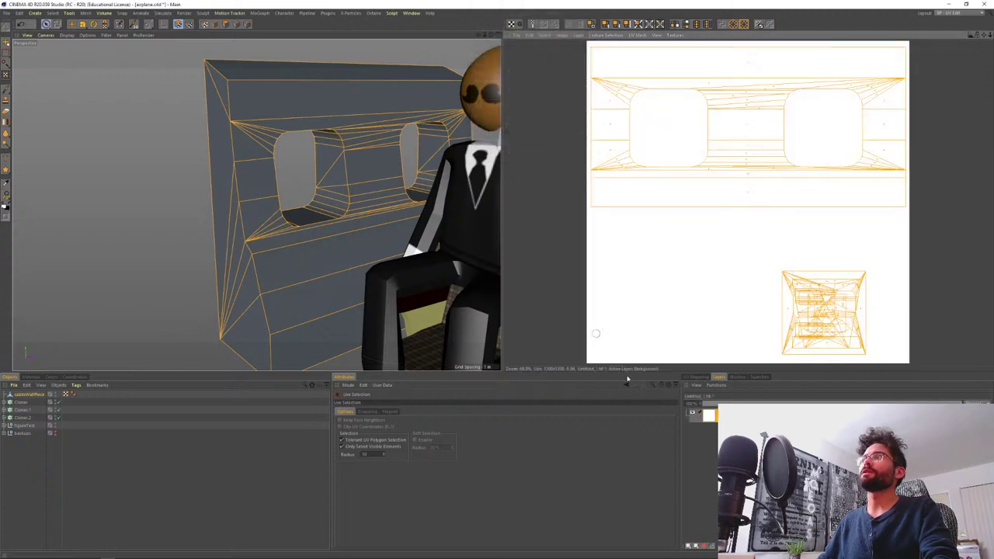
- Add a new layer to the texture and set the Brush color to black
click(686, 547)
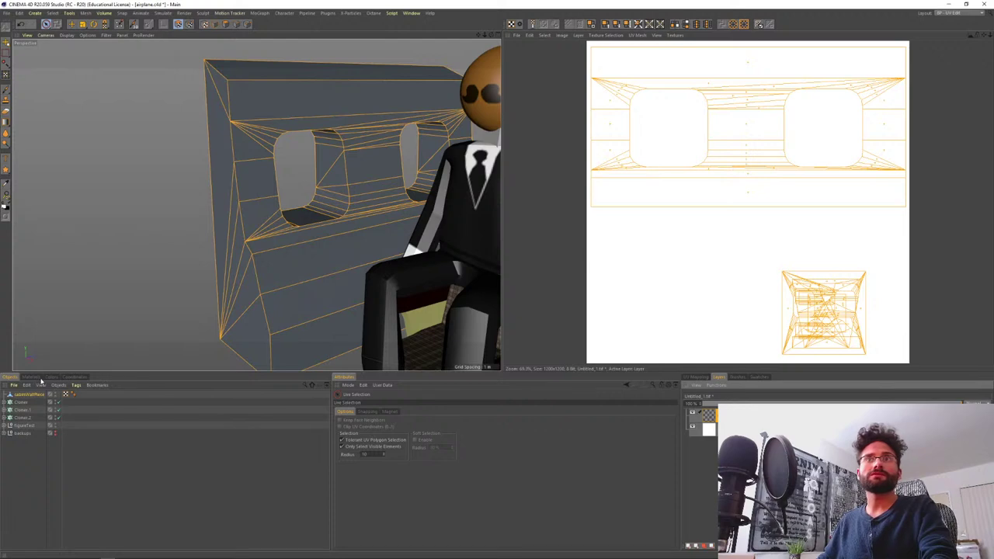
click(6, 89)
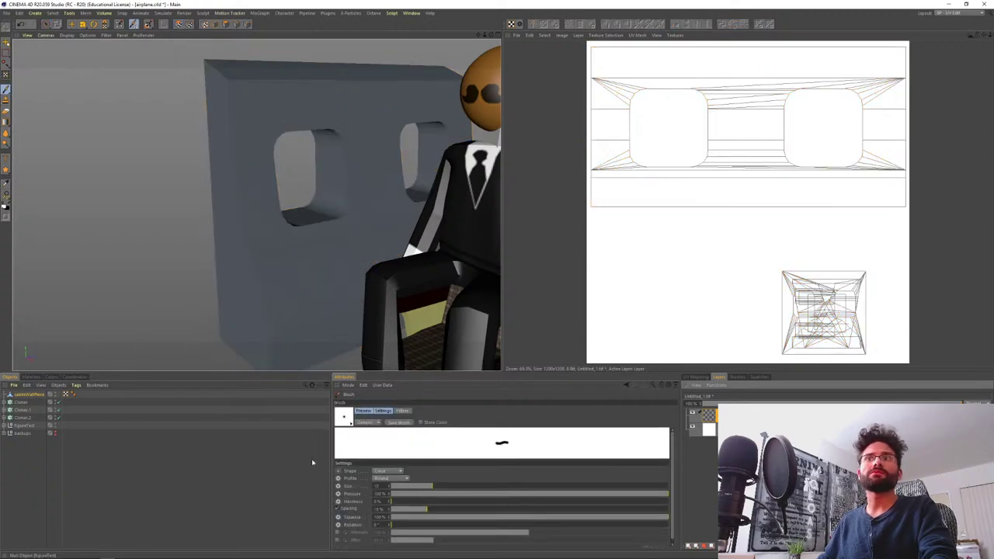
click(51, 378)
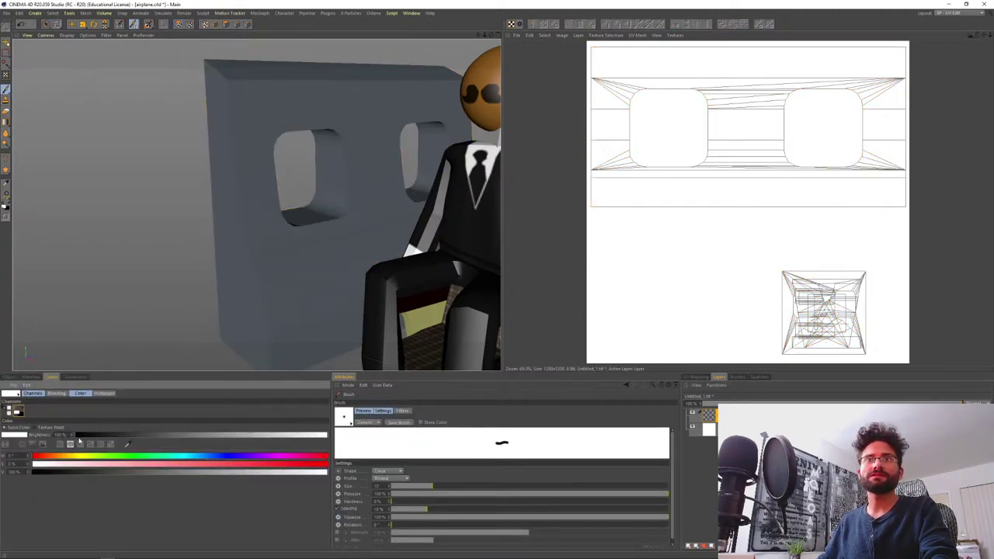
drag(79, 439, 15, 437)
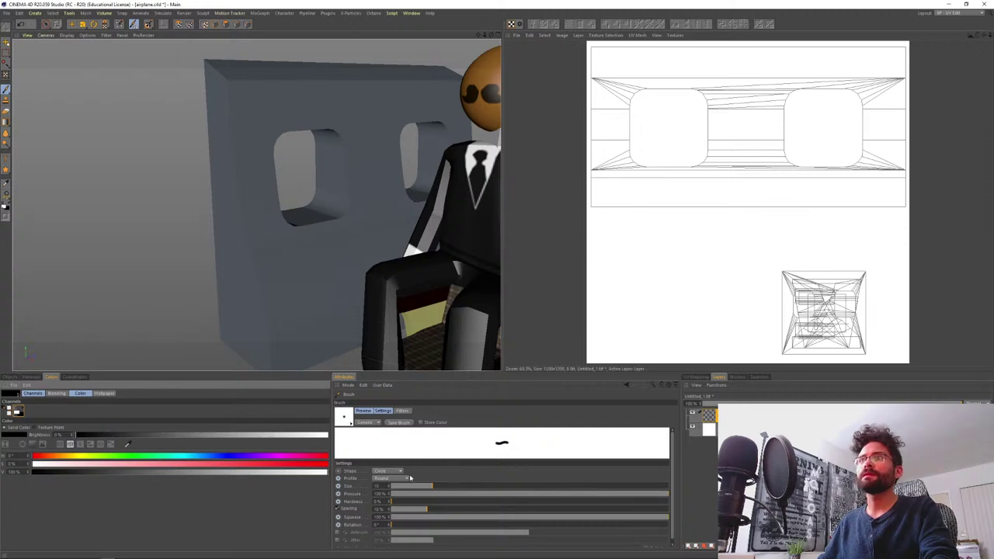
- Outline all the wall's UV polygons on the new layer with a size 2 brush and delete the white background layer
drag(384, 487, 360, 487)
text(2)
key(Return)
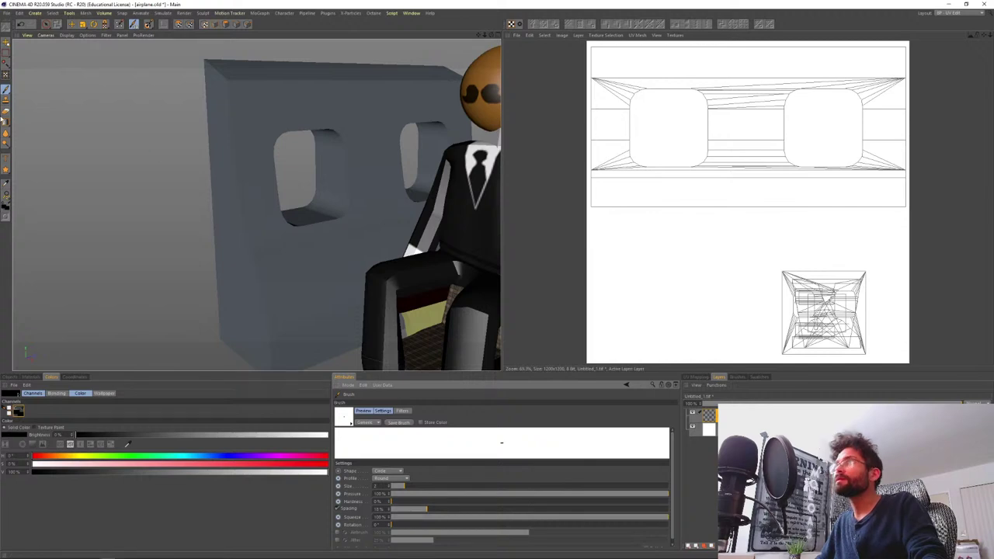
click(226, 24)
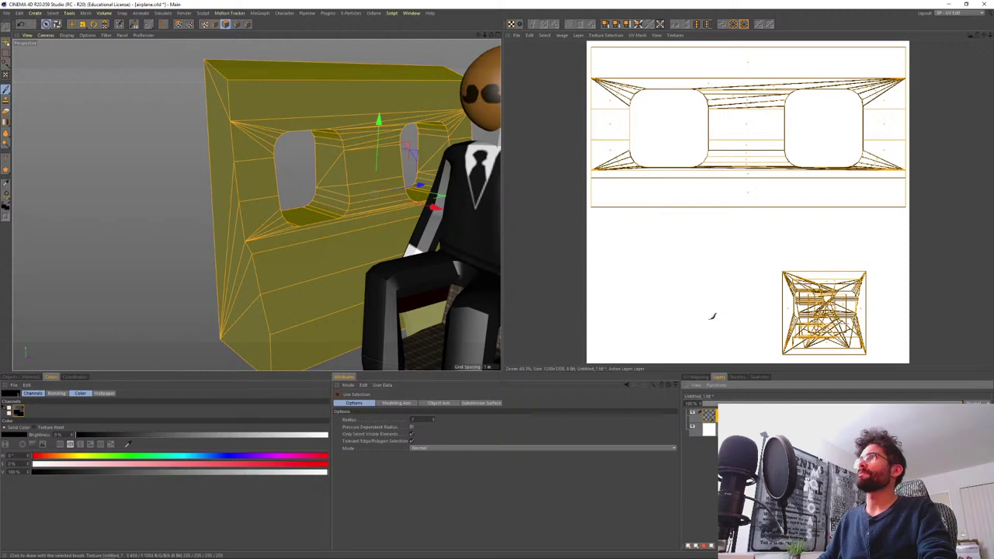
key(Delete)
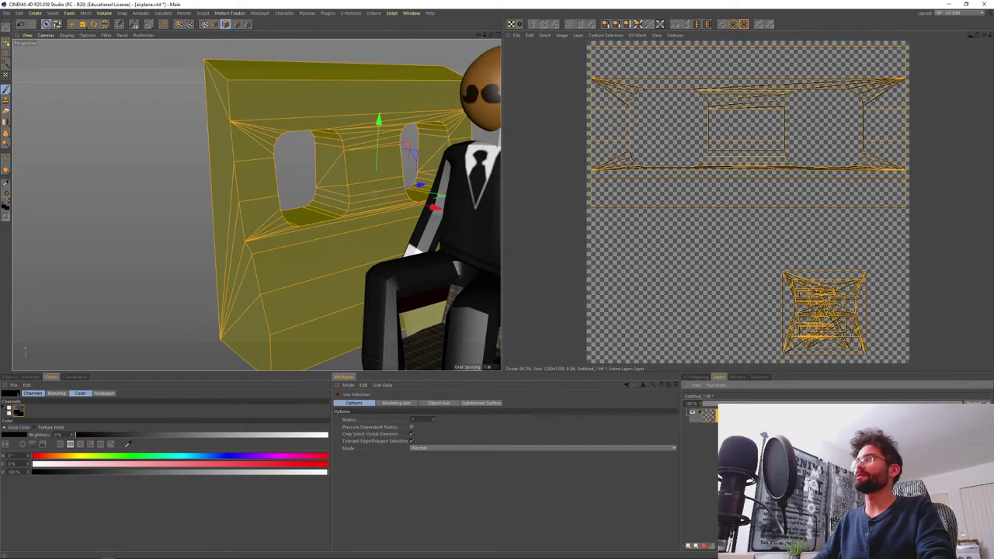
- Save the outline texture as a PNG named airplaneCabinWallPiece_uvOutline in the airplane textures folder
click(517, 36)
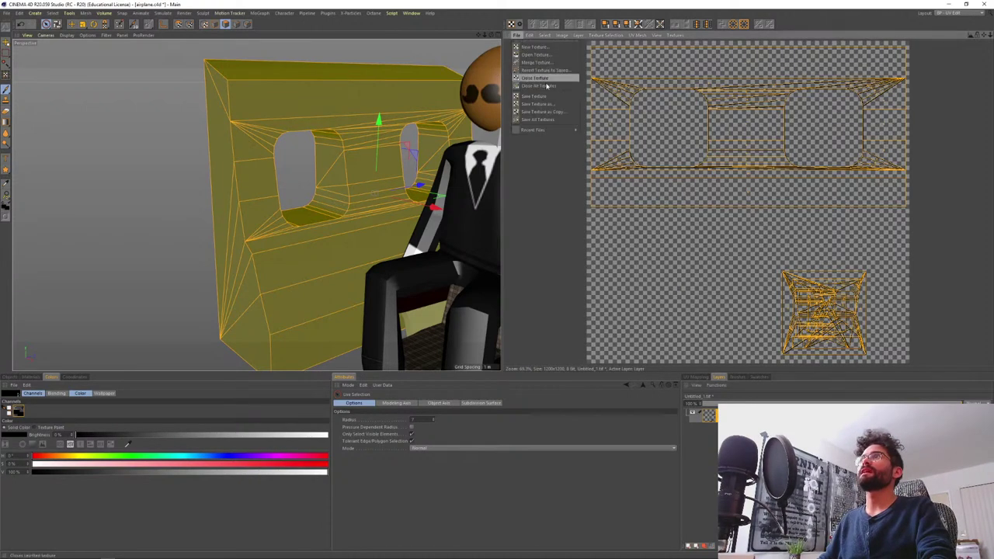
click(552, 104)
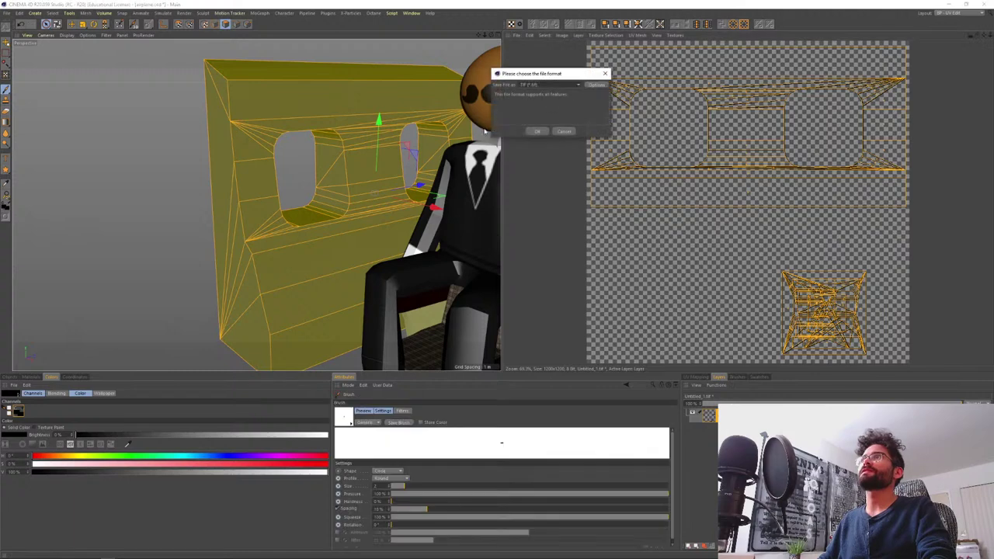
click(550, 85)
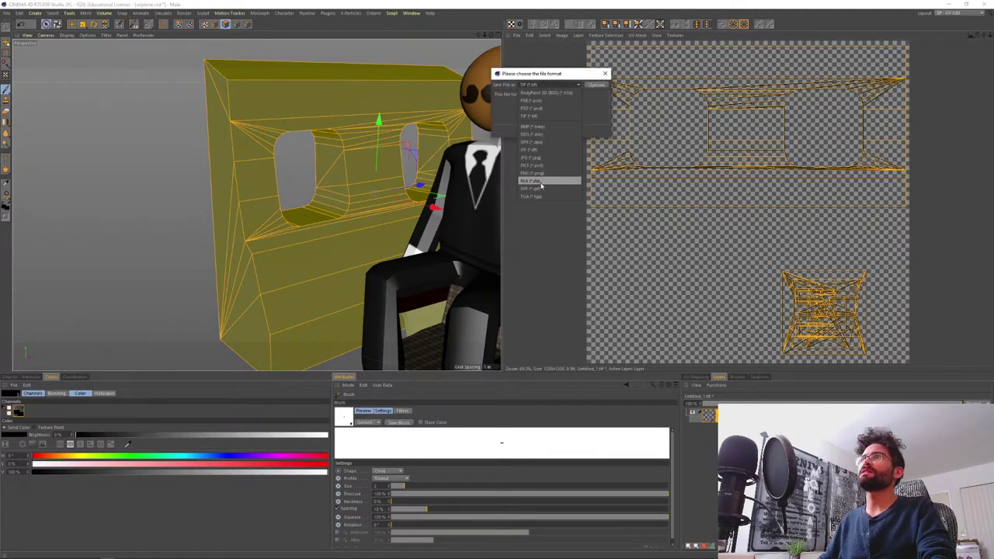
click(540, 174)
click(536, 129)
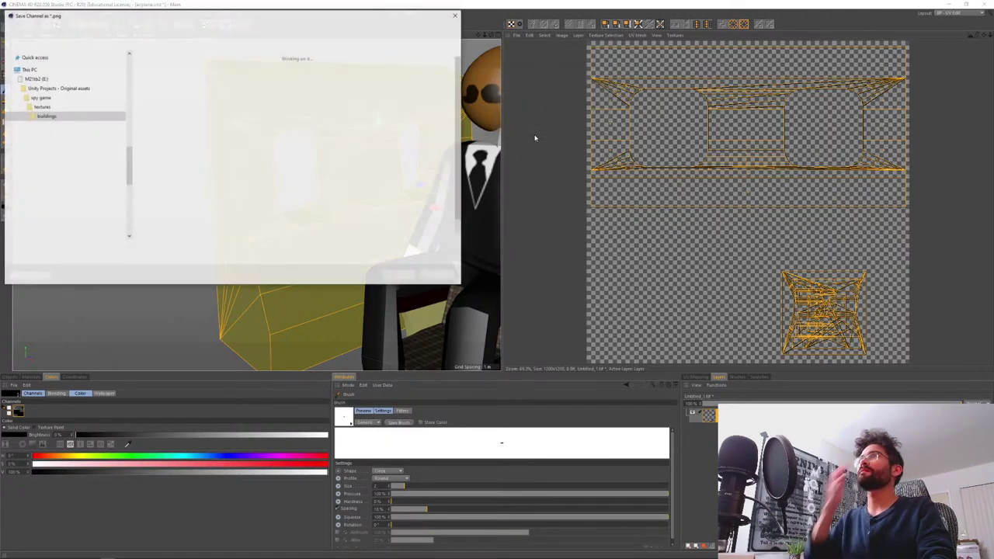
drag(191, 14, 398, 101)
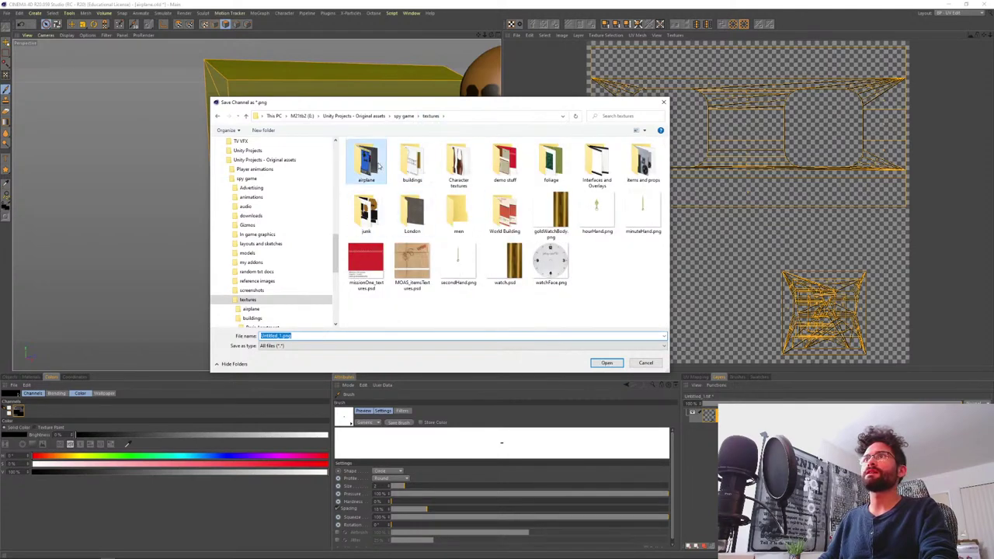
click(252, 309)
double_click(294, 335)
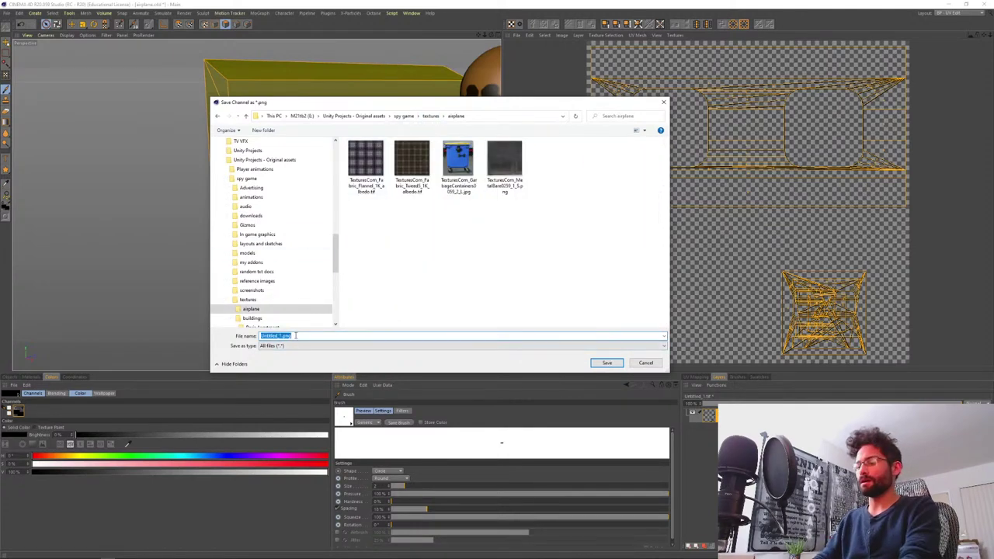
text(airplaneCabinWallPiece_uvOutline)
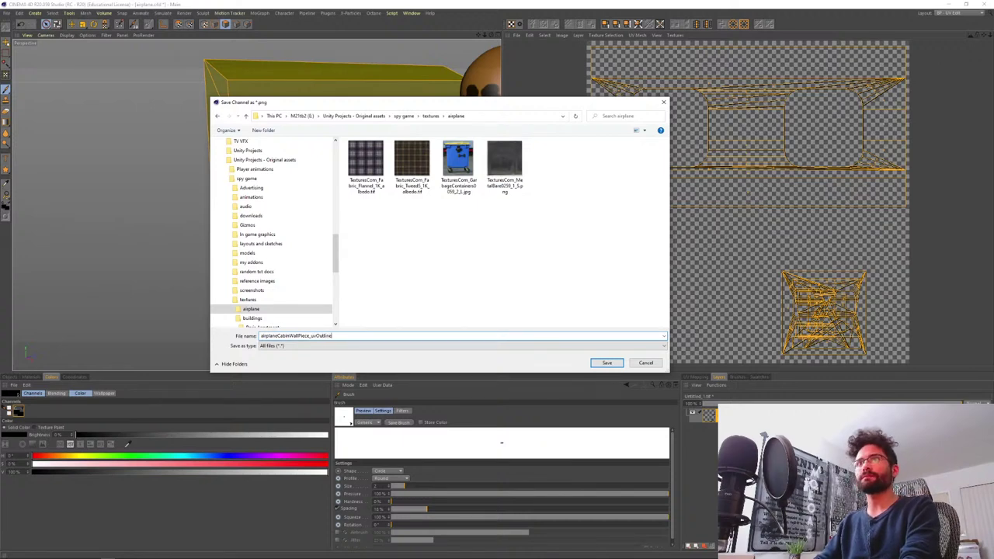
key(Return)
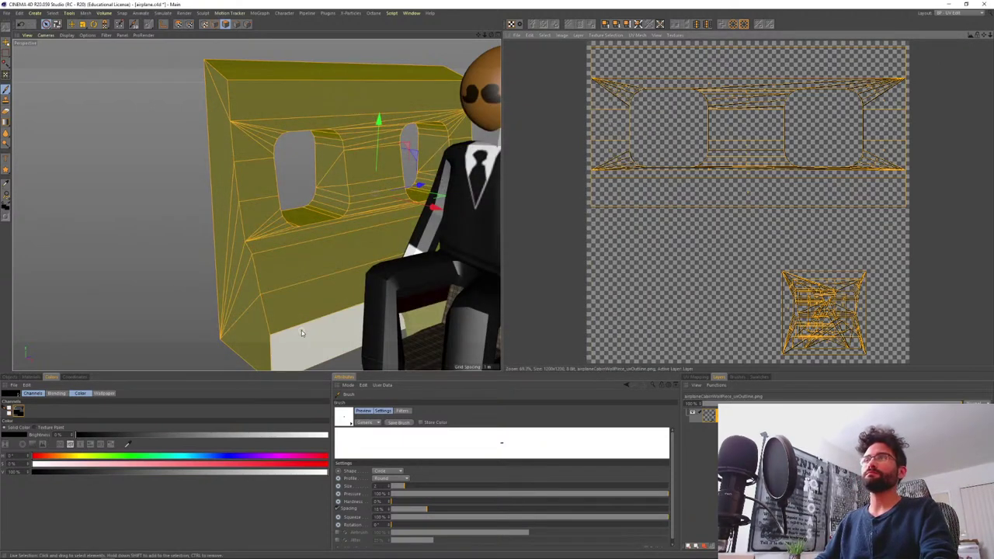
- Switch to Photoshop and open airplaneCabinWallPiece_uvOutline.png from the spy game project's airplane textures folder as a new document
key(alt+Tab)
key(alt+Tab)
key(alt+Tab)
key(alt+Tab)
key(alt+Tab)
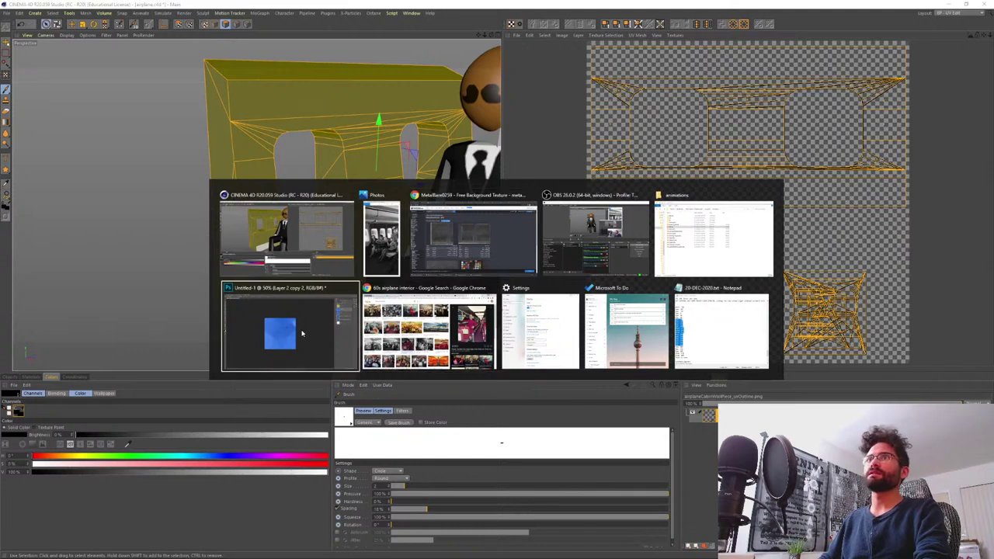
key(alt+Tab)
key(alt+Tab)
key(alt+Tab)
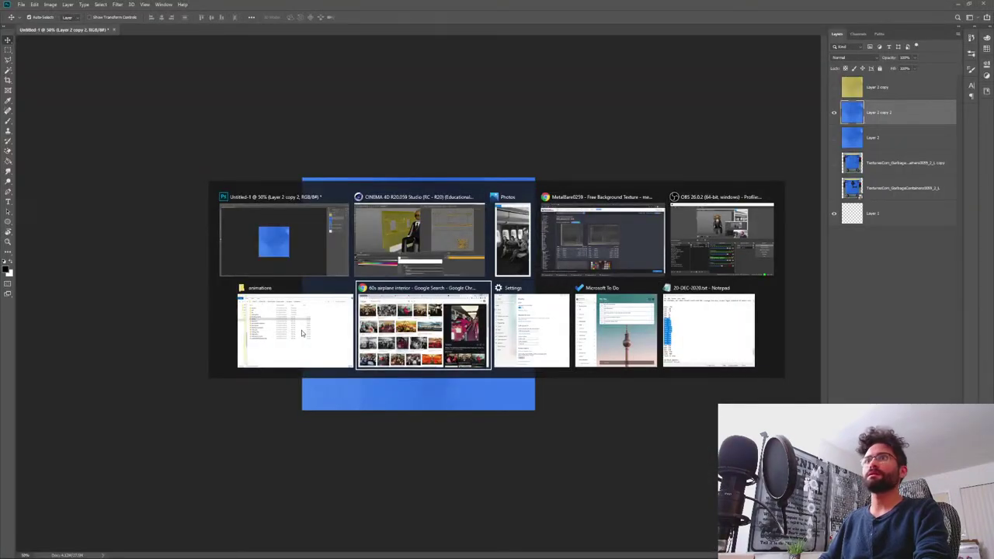
click(510, 237)
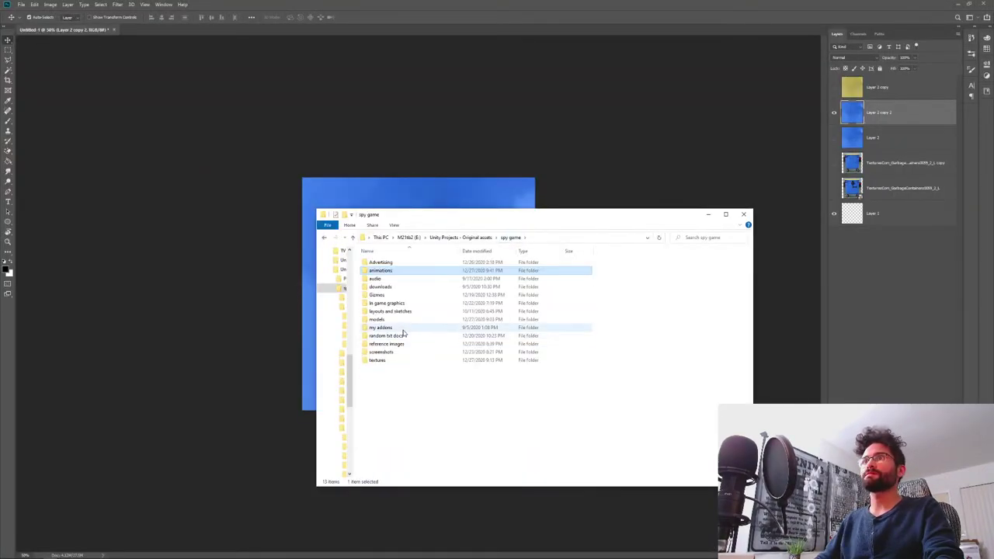
double_click(397, 359)
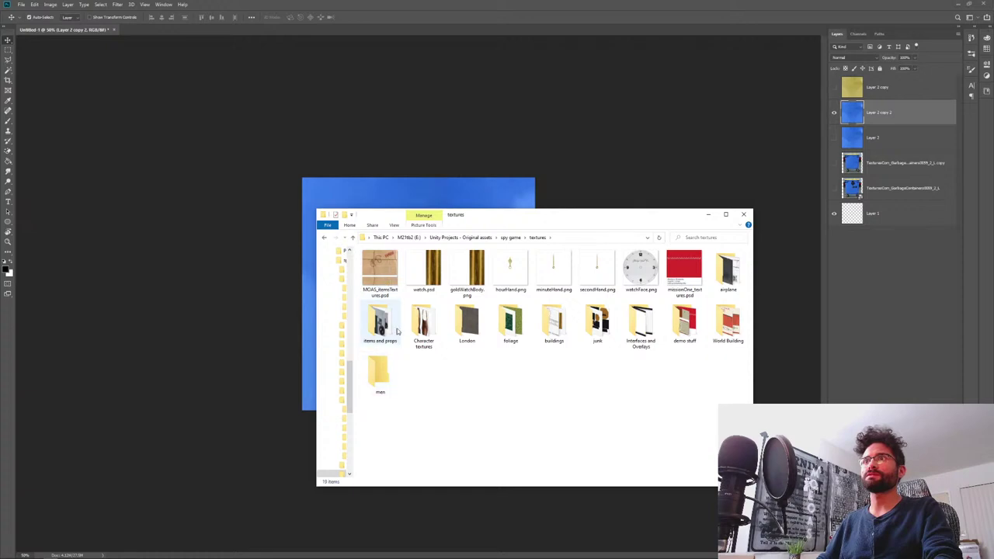
double_click(727, 268)
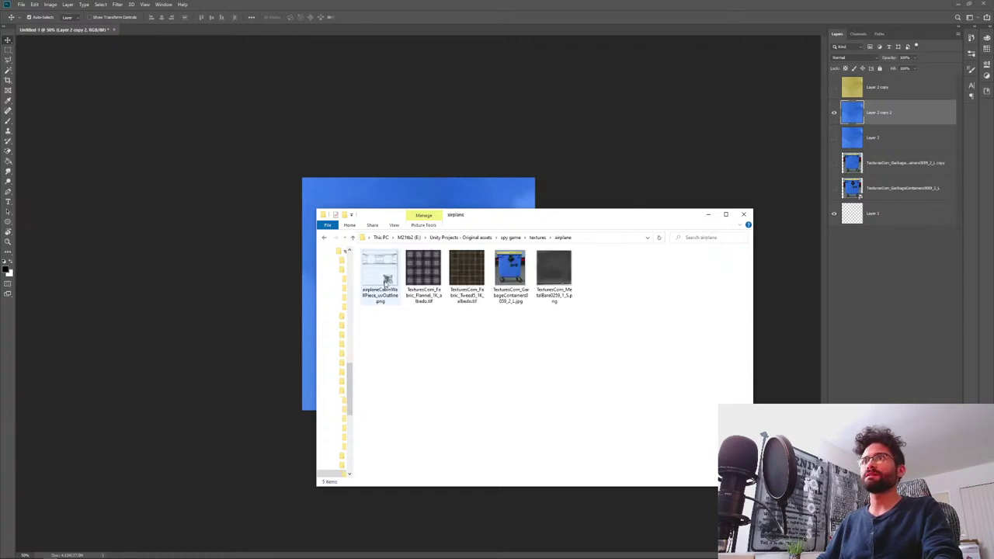
drag(385, 279, 895, 275)
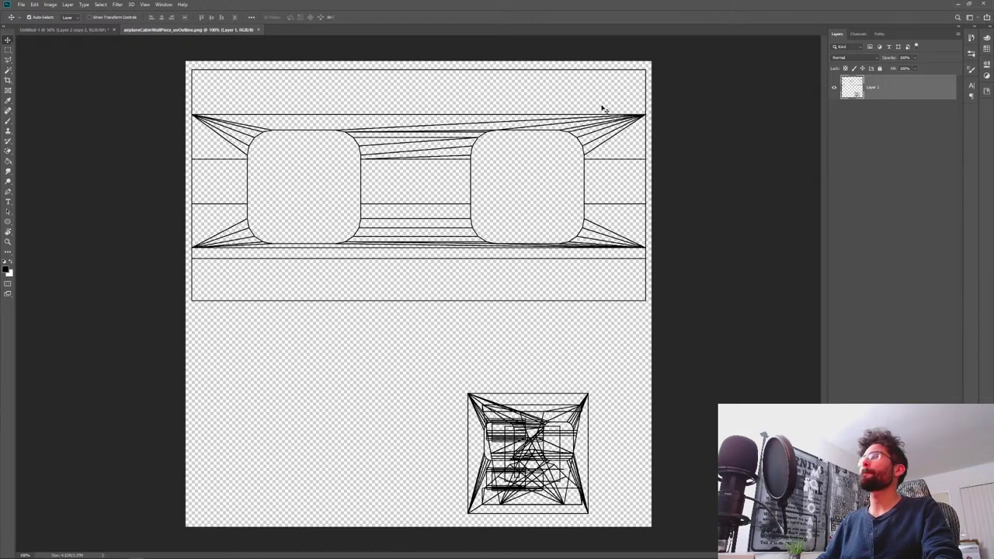
- Paste the UV outline into the Untitled-1 document as the topmost layer and add a blank layer directly beneath it
click(76, 29)
key(ctrl+v)
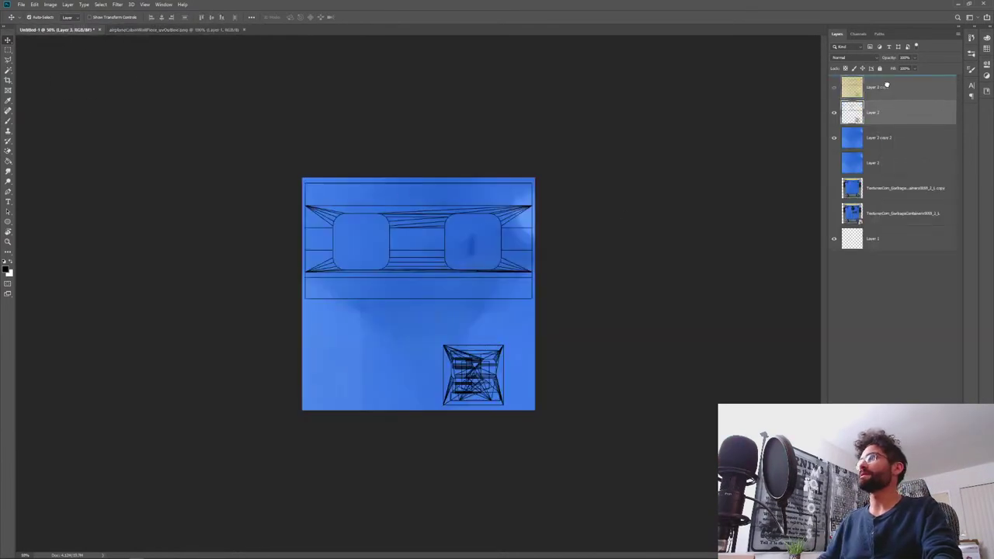
key(ctrl+shift+n)
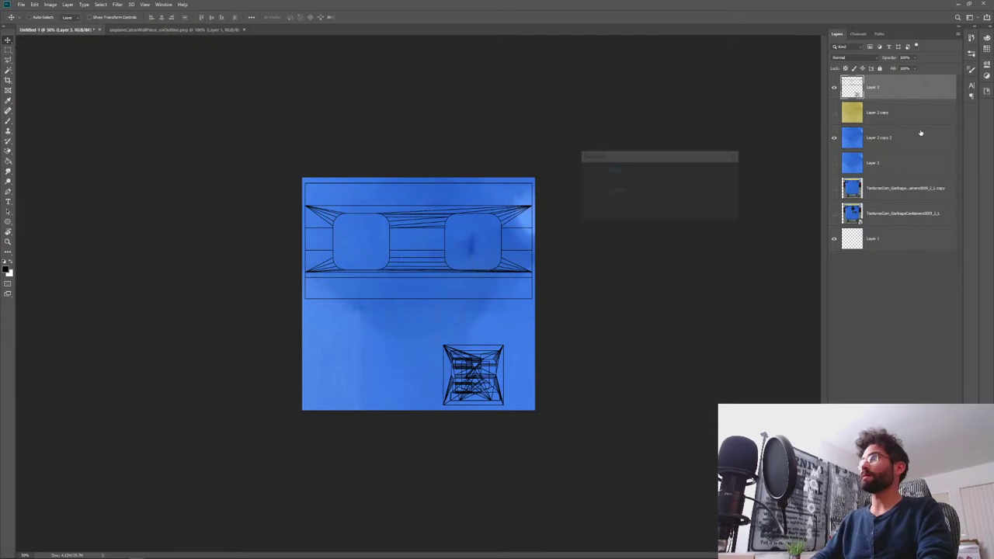
key(Return)
drag(873, 111, 887, 94)
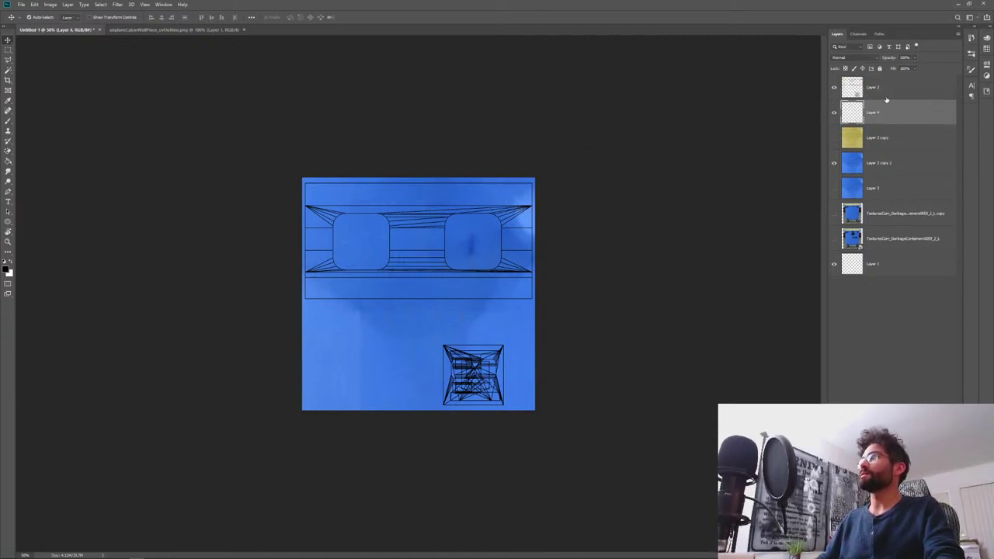
- Group the UV outline layer with the blank layer and name the group cabinWallPiece
key(ctrl+g)
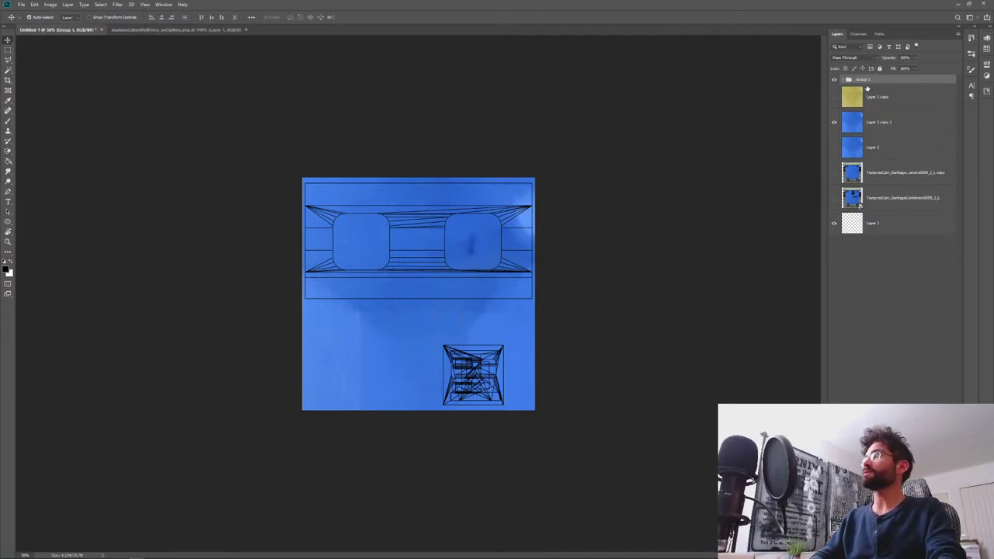
double_click(864, 80)
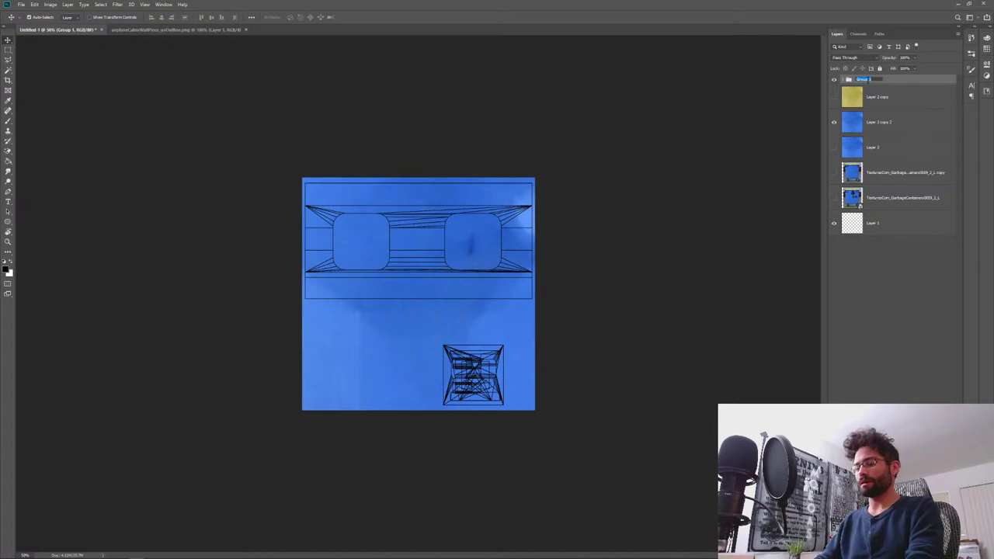
text(cabinWall)
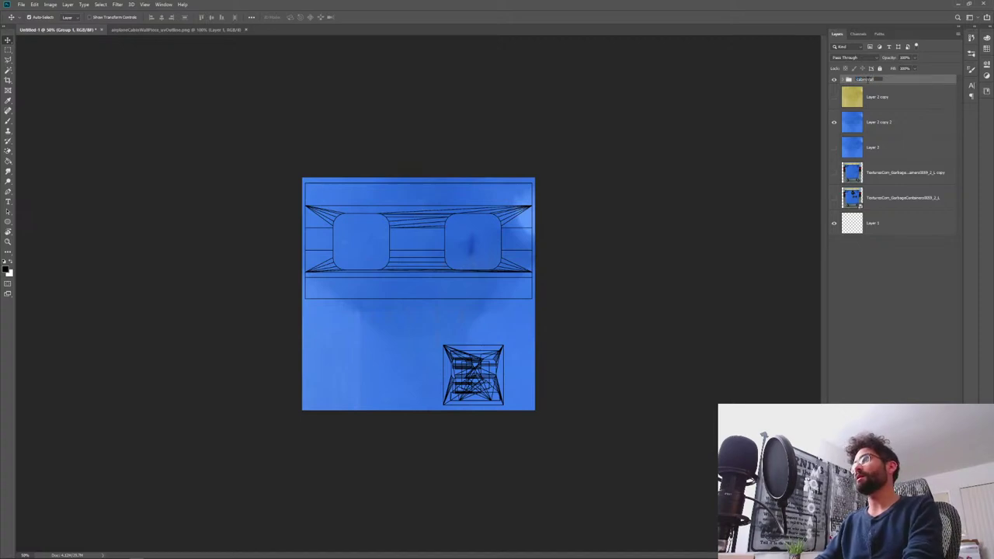
text(Piece)
key(Return)
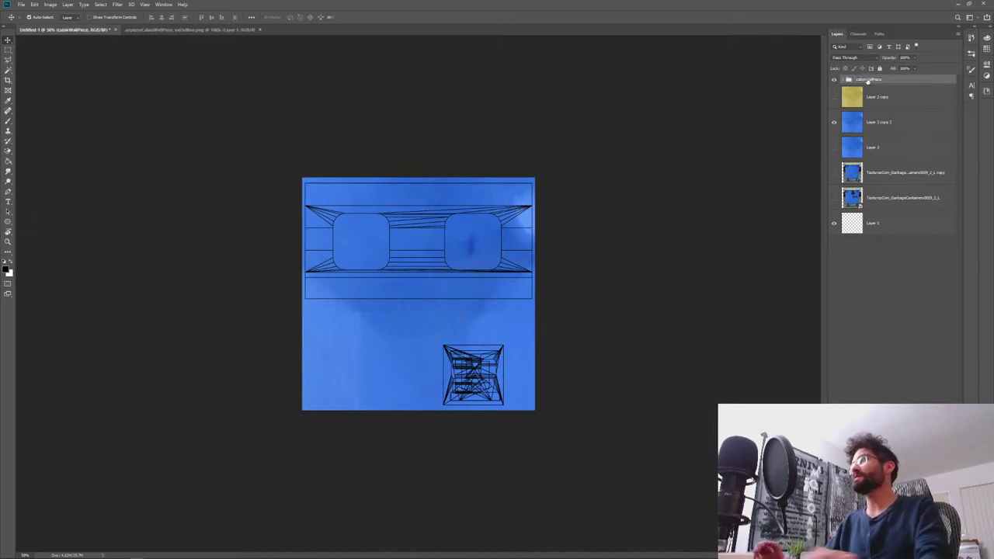
- Hide the visible blue texture layer and make the blank layer inside cabinWallPiece active with the Rectangular Marquee tool
click(835, 122)
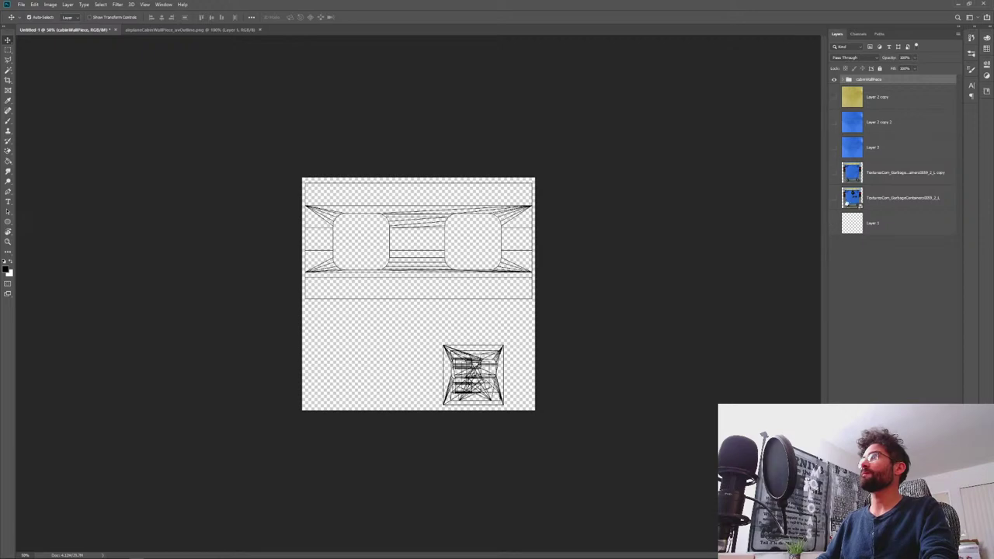
click(844, 79)
click(891, 124)
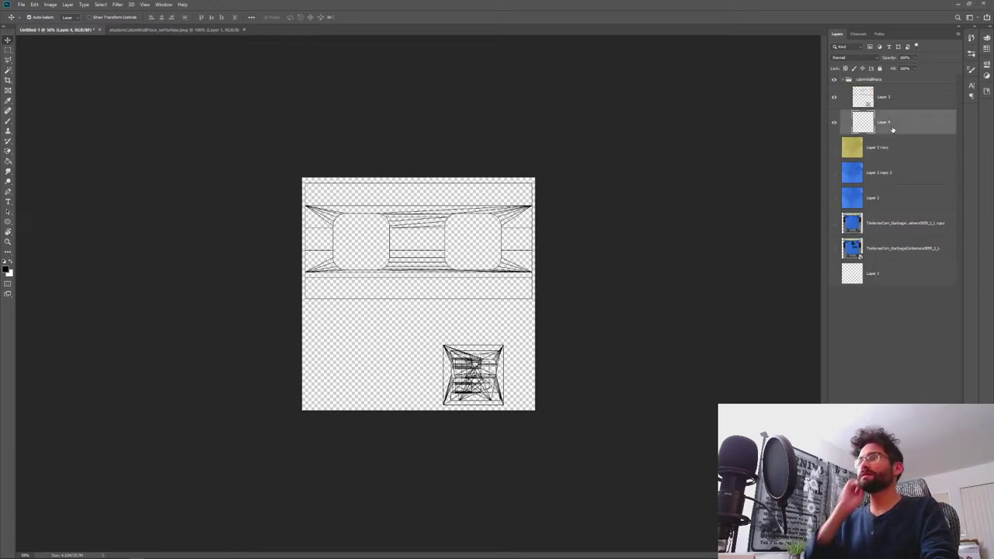
key(ctrl+1)
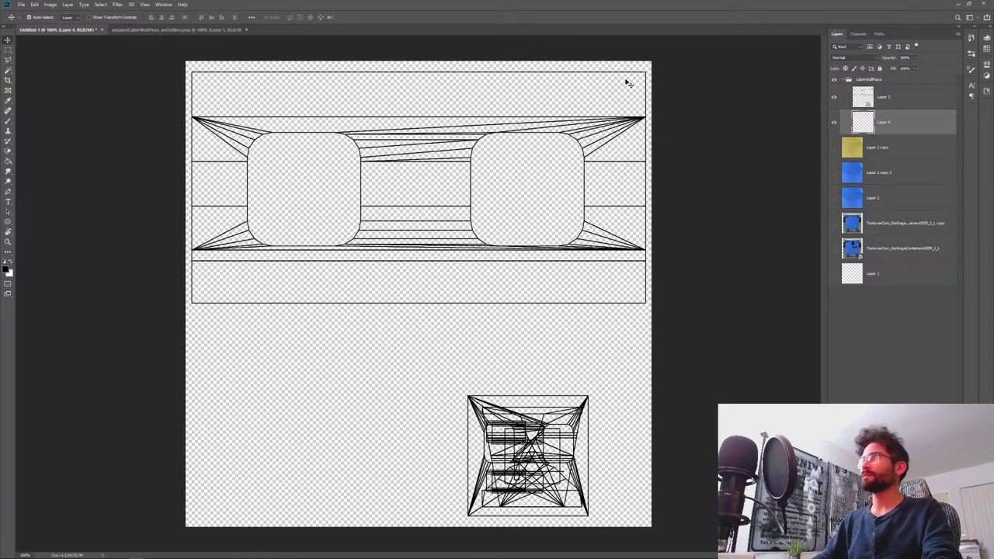
key(m)
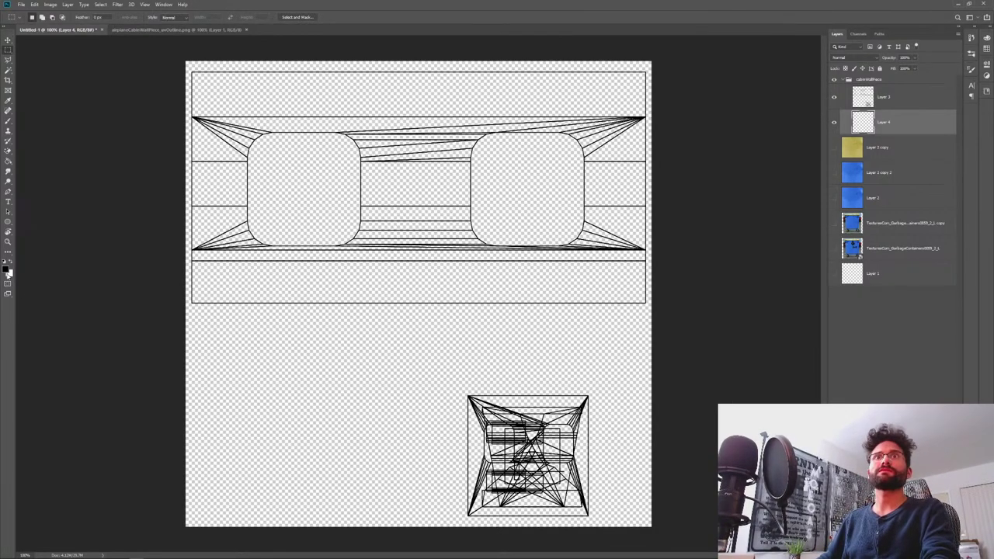
- Switch to Cinema 4D and compare the cabin wall's shape and panels with the Boeing 747 passenger cabin reference photo
key(alt+Tab)
key(alt+Tab)
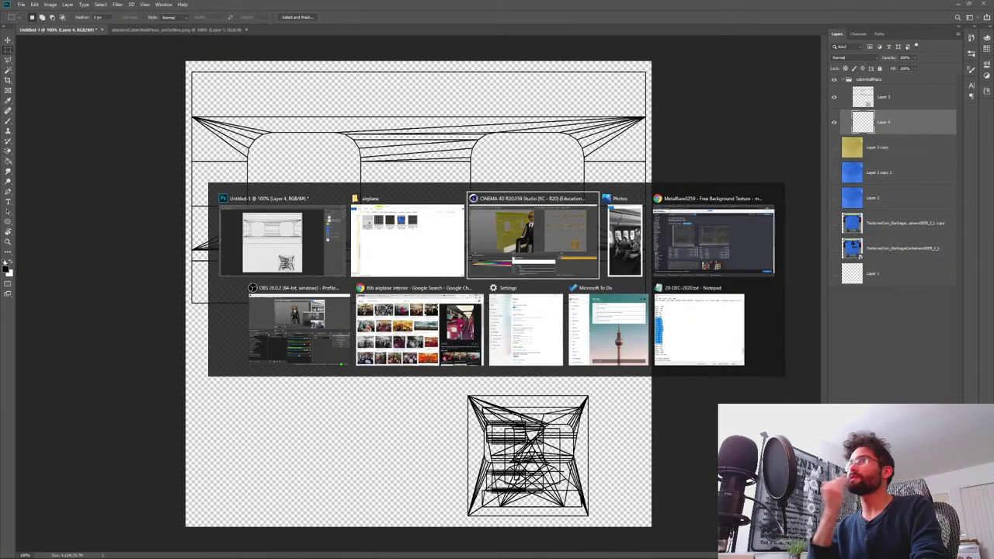
alt+drag(317, 189, 328, 231)
alt+right_drag(329, 231, 333, 251)
alt+drag(333, 251, 319, 208)
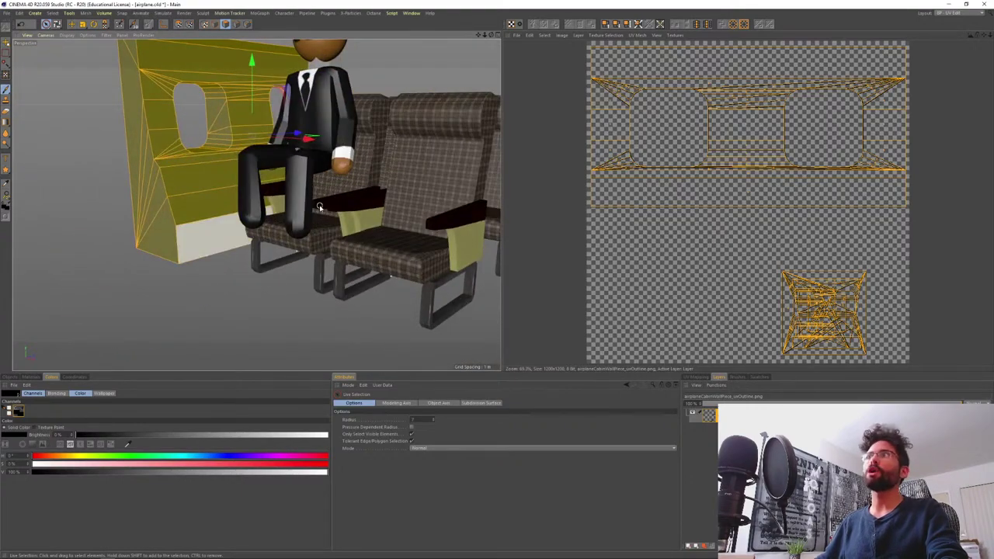
key(alt+Tab)
key(alt+Tab)
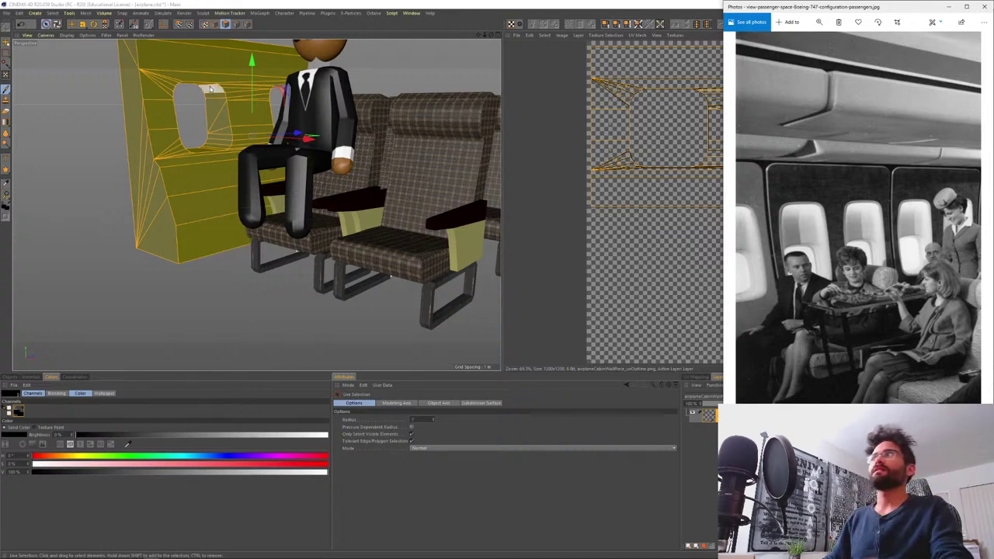
click(630, 4)
- Select the wall's cabin-facing polygons above, below and between the window openings with Live Selection
scroll(219, 203, down, 5)
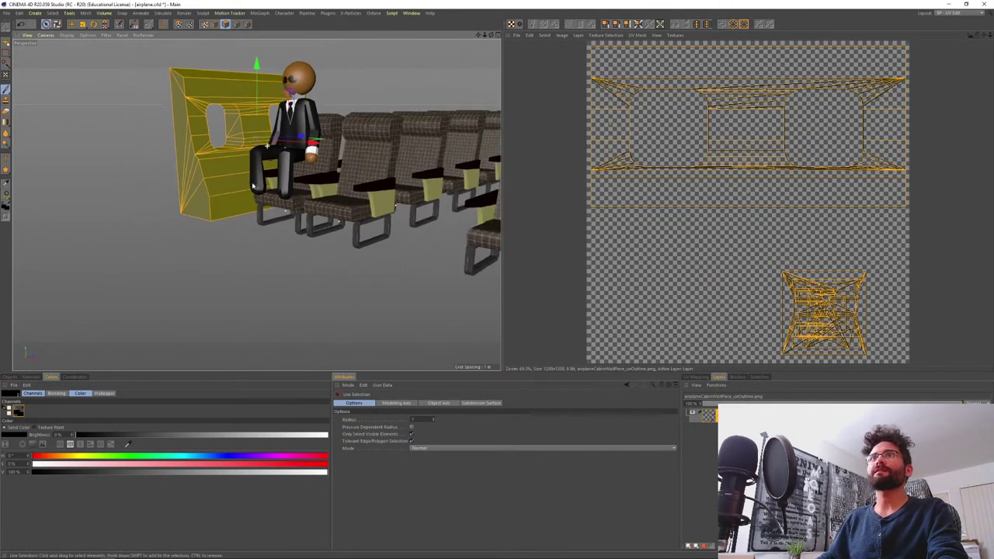
alt+middle_drag(225, 167, 232, 200)
alt+drag(232, 200, 219, 203)
key(e)
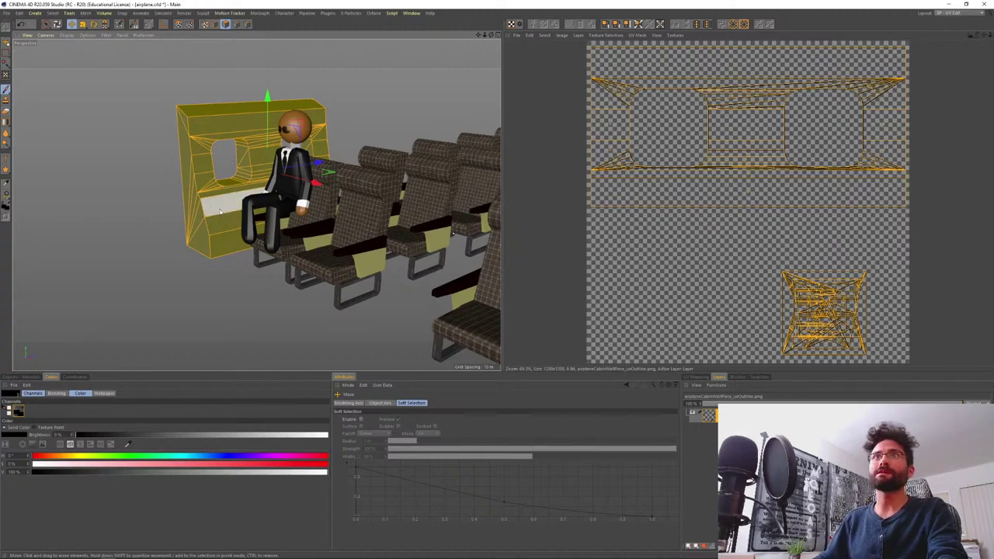
click(47, 23)
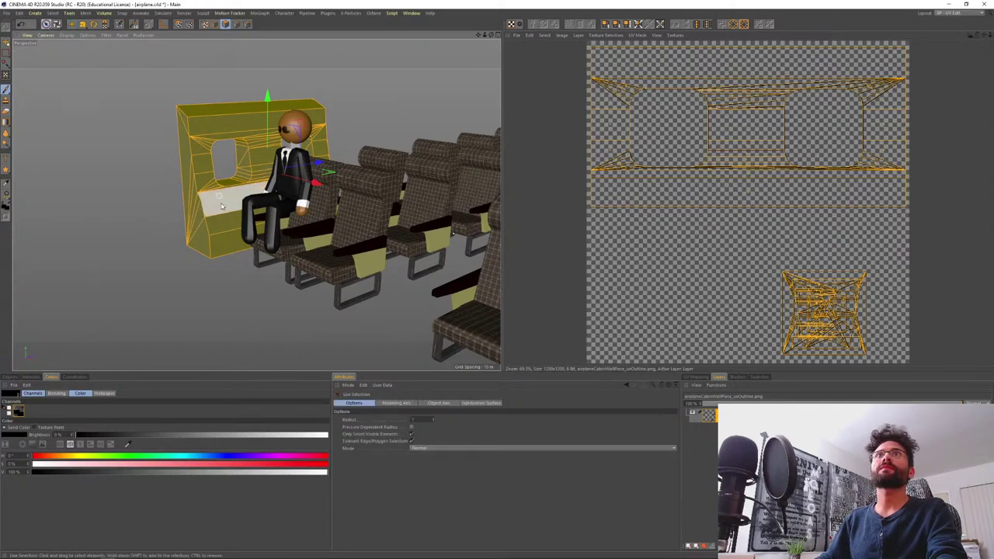
mouse_move(261, 227)
mouse_down()
mouse_move(210, 206)
mouse_move(197, 120)
mouse_up()
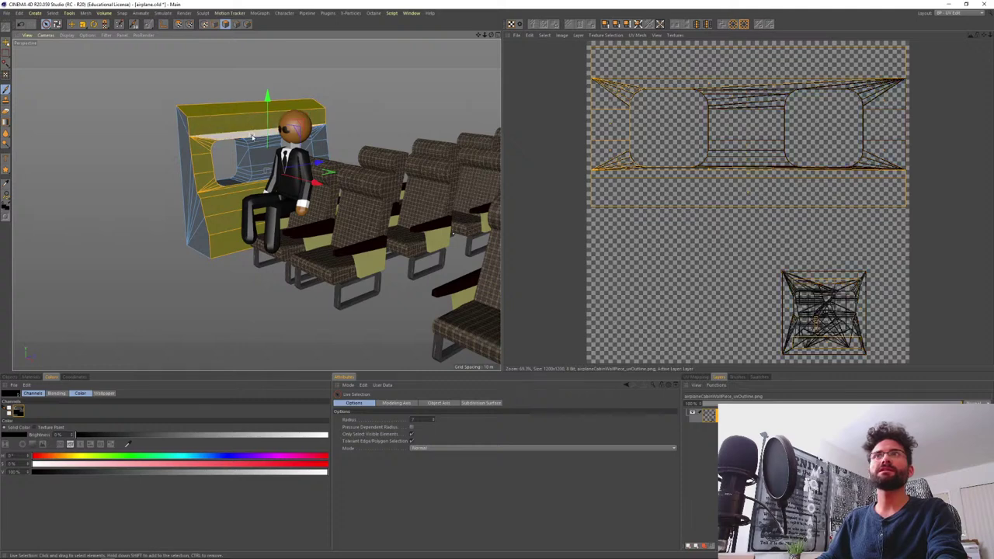
shift+click(259, 178)
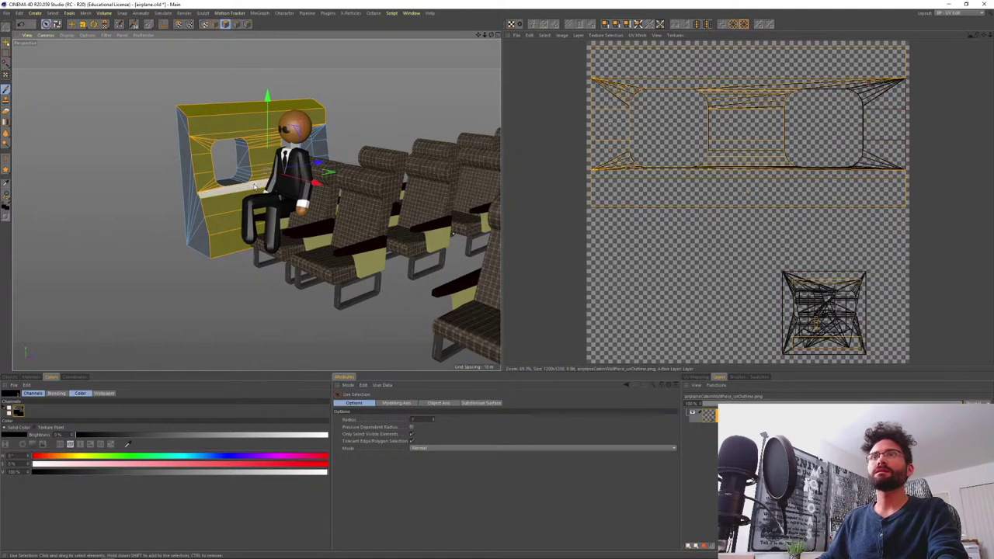
- Add the remaining cabin-facing polygons around the window beside the seat backs to the selection, leaving out the window recesses
scroll(254, 185, up, 6)
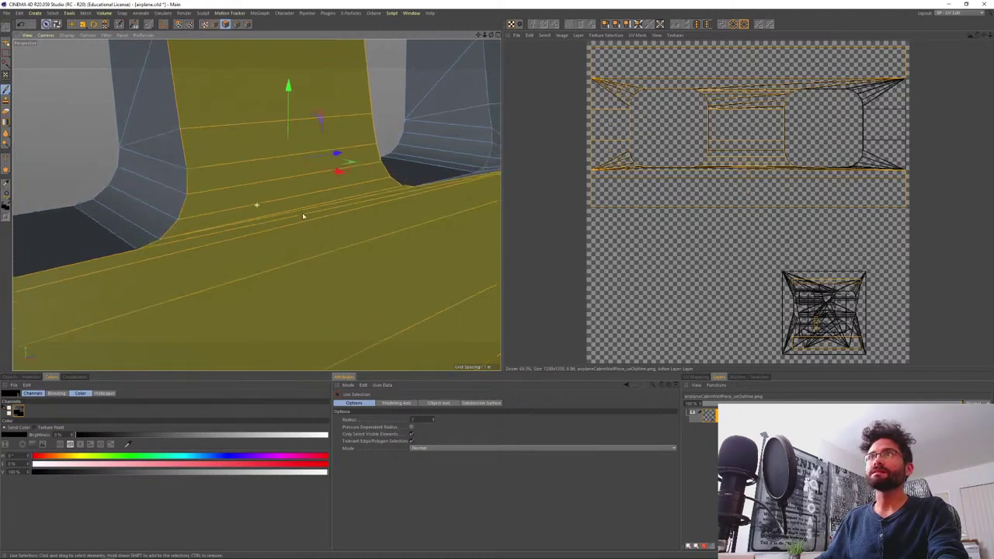
alt+drag(303, 216, 266, 241)
scroll(266, 242, down, 3)
alt+middle_drag(267, 242, 132, 280)
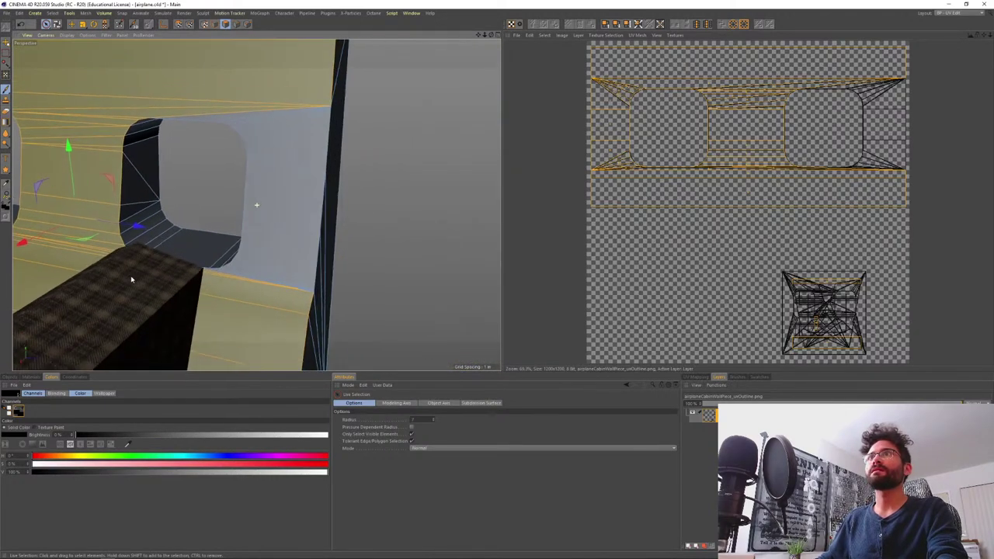
alt+drag(131, 280, 93, 307)
shift+drag(247, 281, 268, 82)
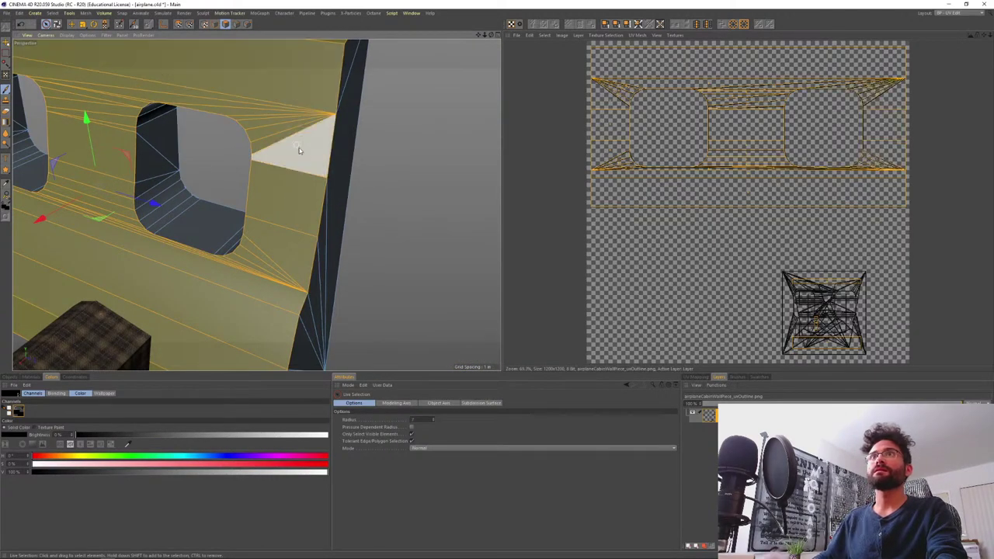
alt+drag(210, 225, 149, 266)
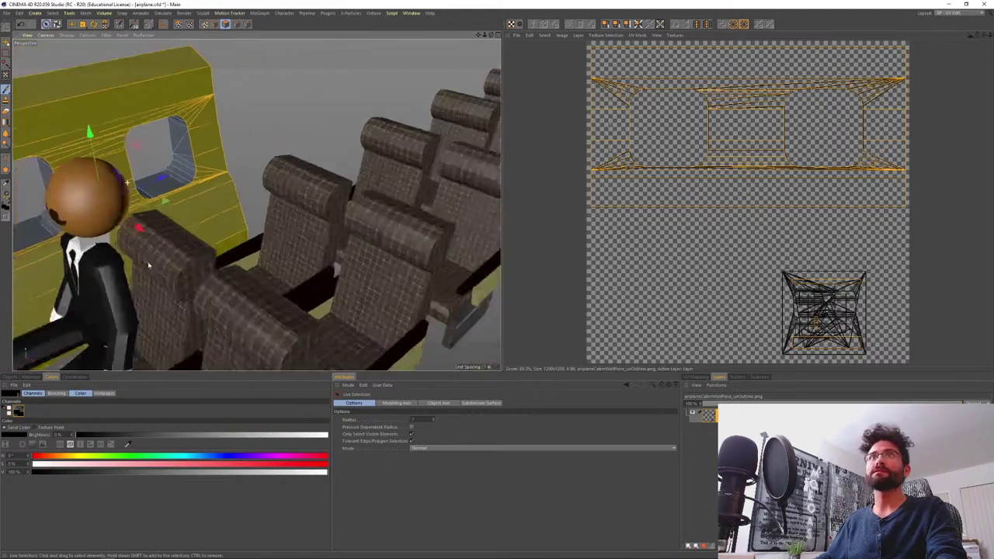
alt+right_drag(149, 266, 101, 248)
alt+drag(101, 248, 159, 177)
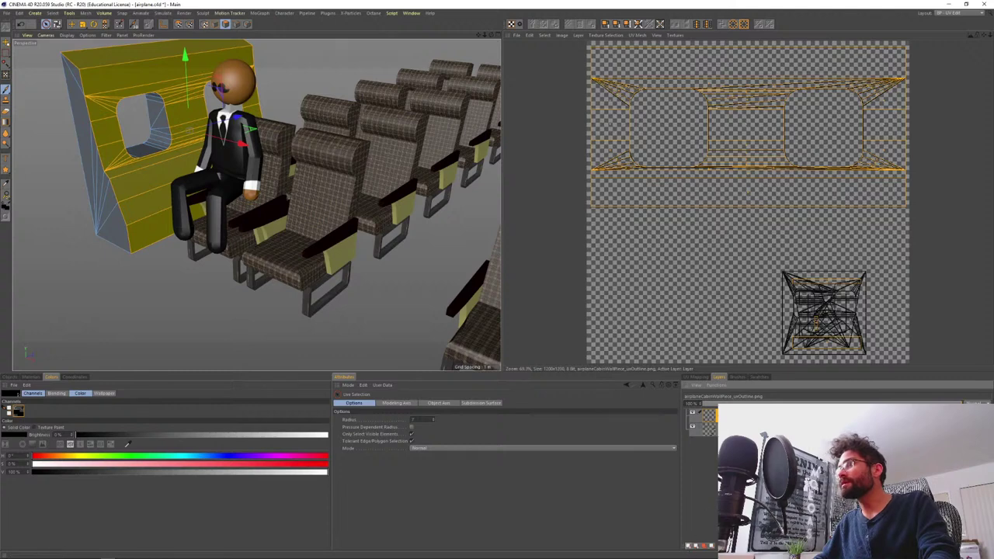
- Delete the outline layer from the texture and re-project the selected wall polygons' UVs from the Right view
click(713, 430)
key(Delete)
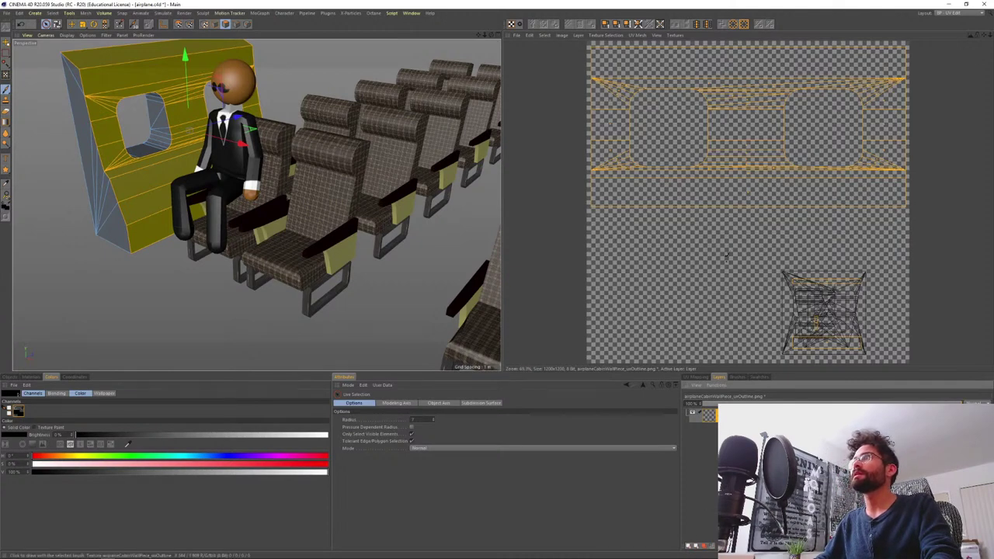
click(696, 378)
key(F5)
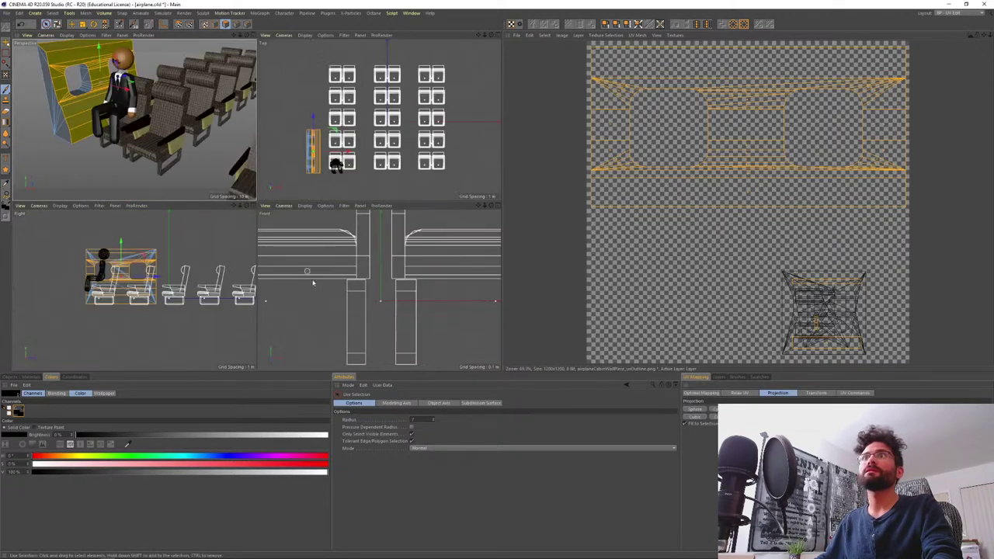
key(F3)
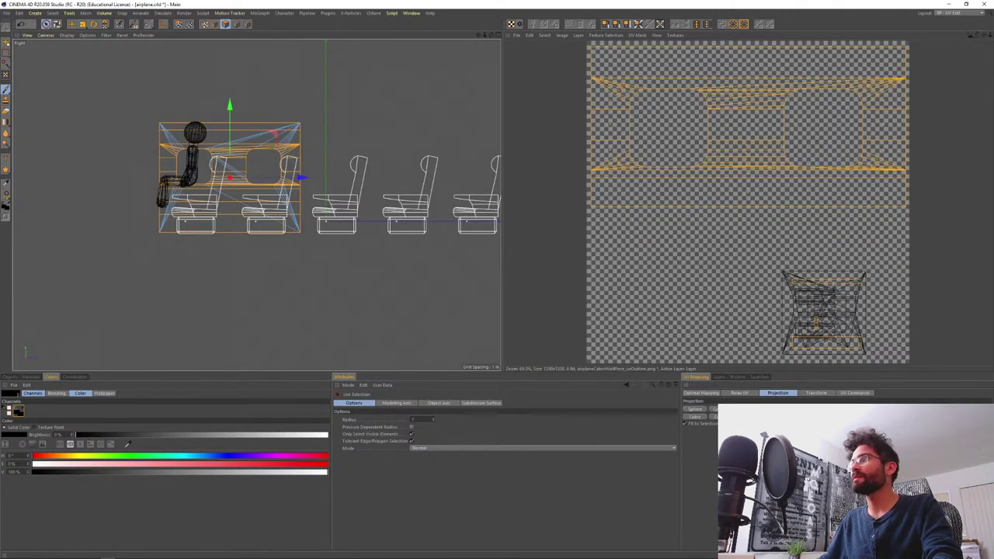
click(747, 410)
key(F5)
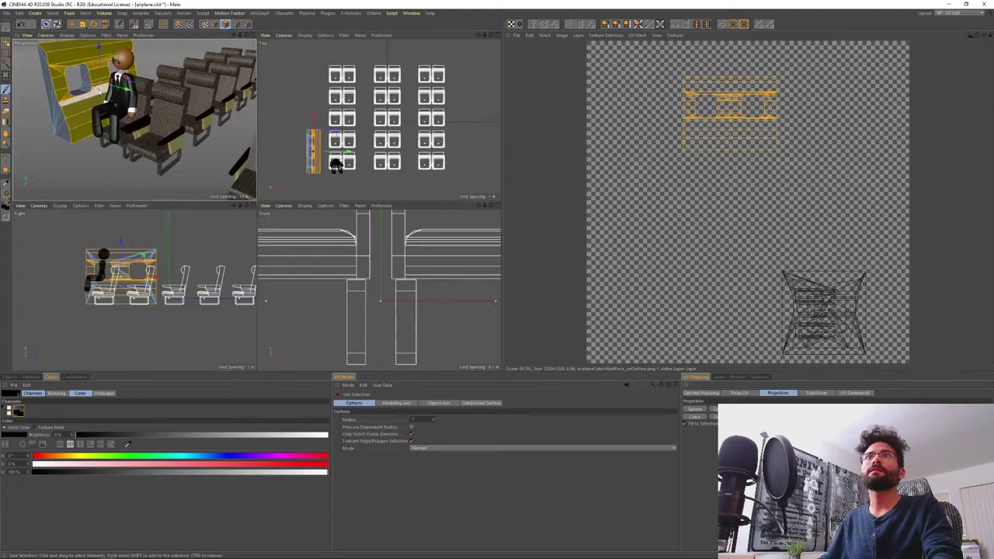
key(F1)
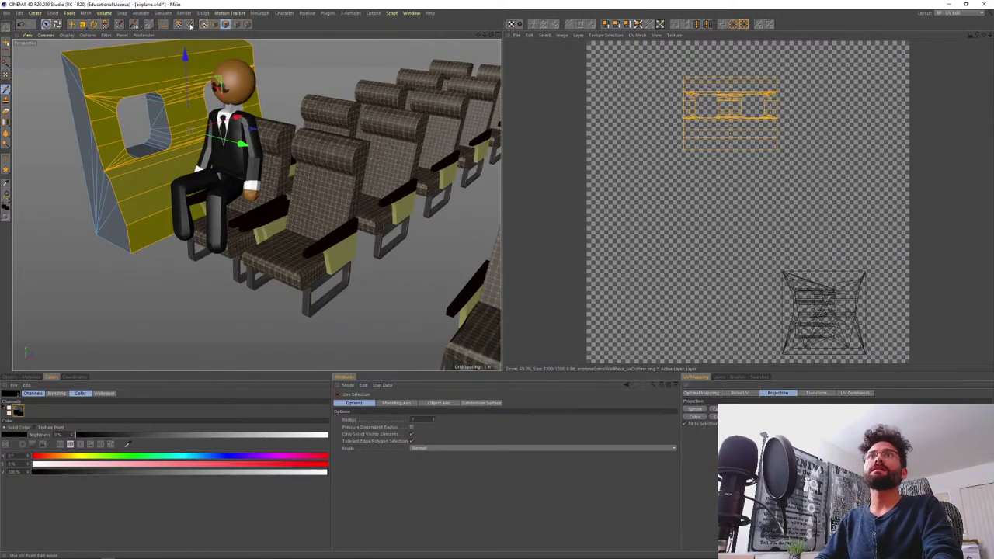
- Enlarge the projected wall UV island until it spans most of the texture's width, placed in the upper part of the canvas
click(178, 24)
key(t)
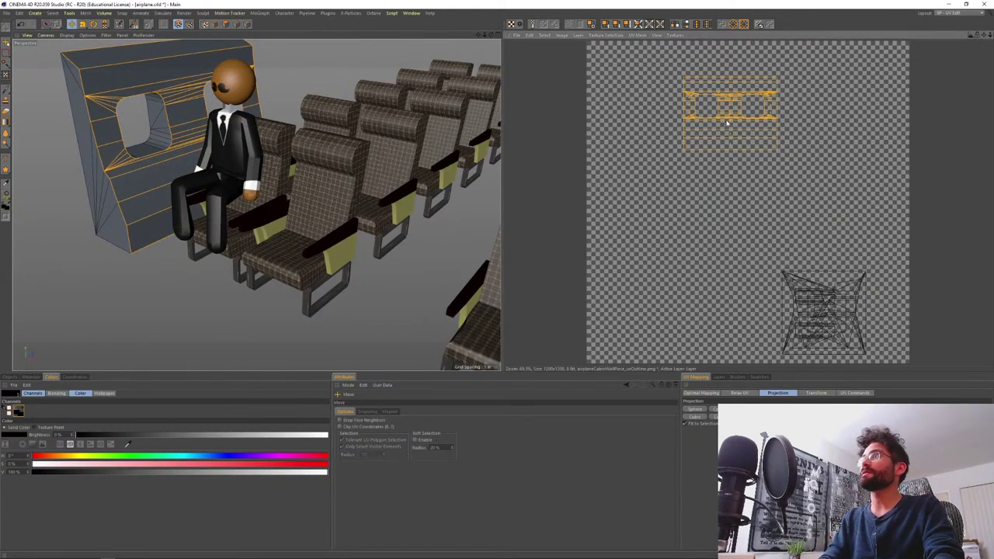
drag(721, 123, 698, 168)
key(e)
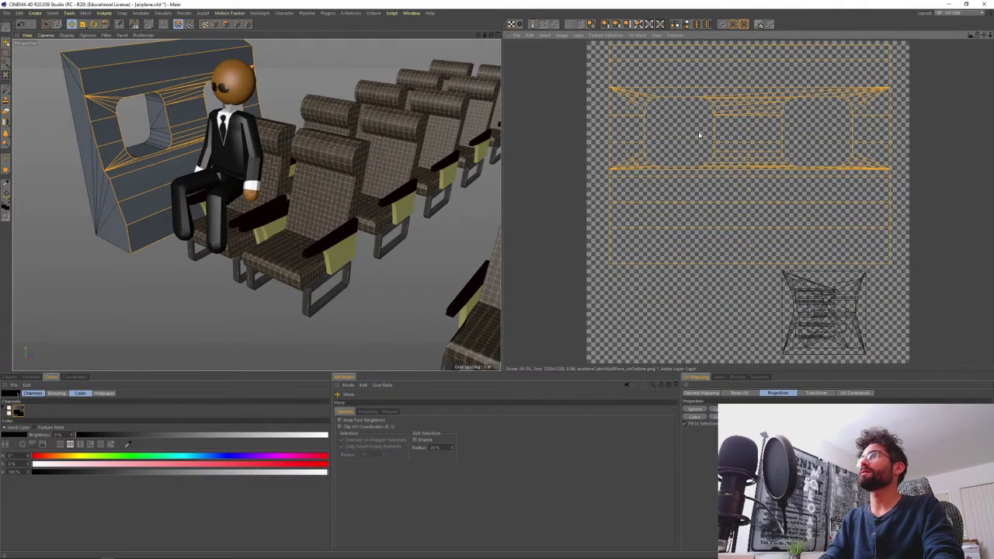
- Select the small UV island of leftover faces, shrink it and move it into the texture's lower-right corner
scroll(710, 126, down, 3)
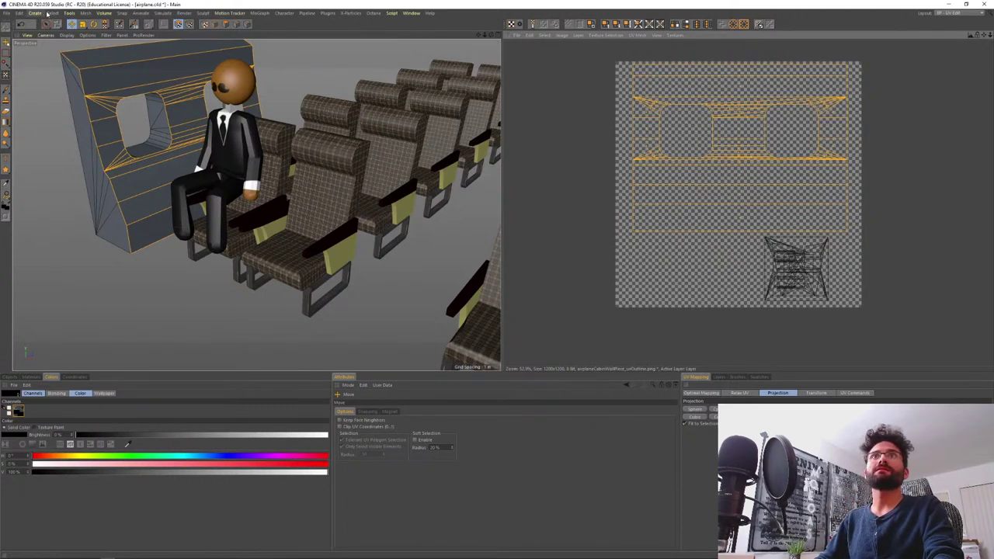
key(9)
mouse_move(768, 291)
mouse_down()
mouse_move(794, 302)
mouse_move(788, 268)
mouse_move(822, 247)
mouse_move(814, 268)
mouse_up()
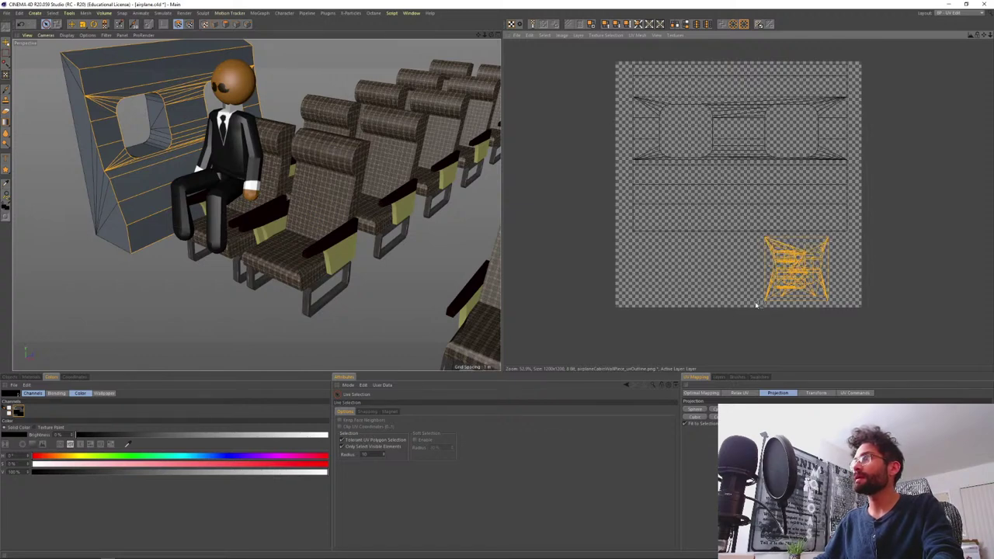
key(t)
drag(812, 265, 839, 294)
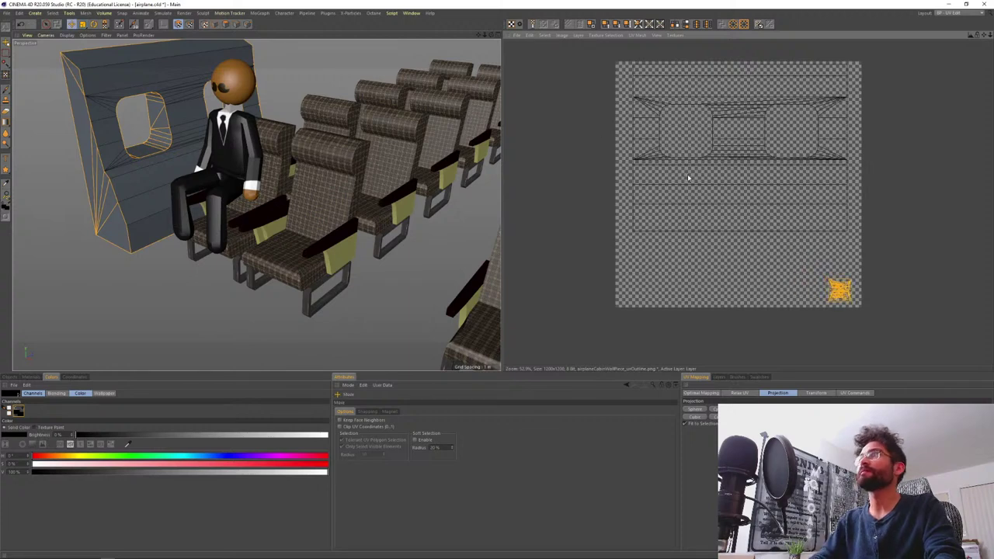
- Select the main cabin wall UV island, then enlarge and reposition it to span nearly the full texture width above the small island
key(space)
mouse_move(648, 223)
mouse_down()
mouse_move(720, 127)
mouse_move(699, 107)
mouse_move(818, 112)
mouse_move(797, 167)
mouse_up()
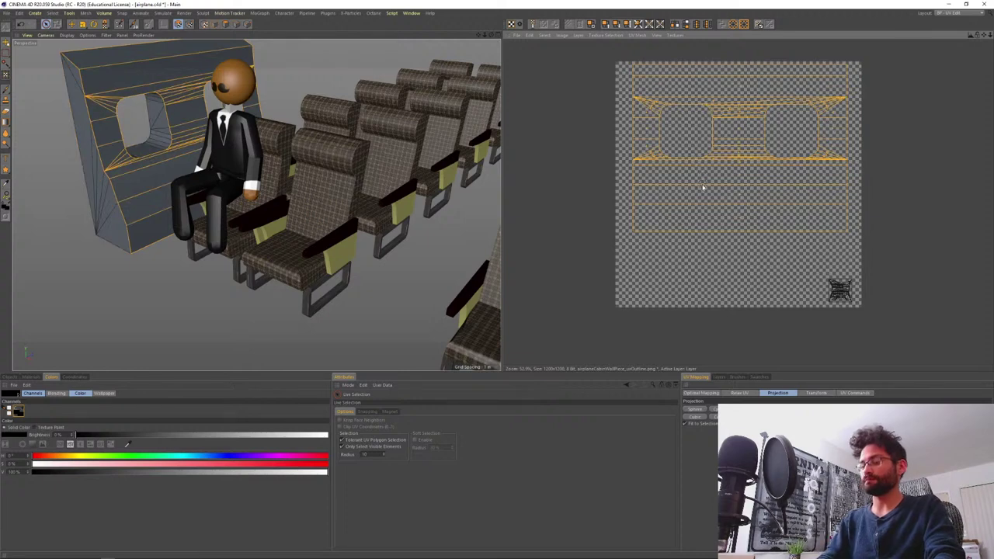
key(space)
drag(707, 189, 711, 189)
drag(709, 154, 715, 185)
key(e)
key(t)
key(e)
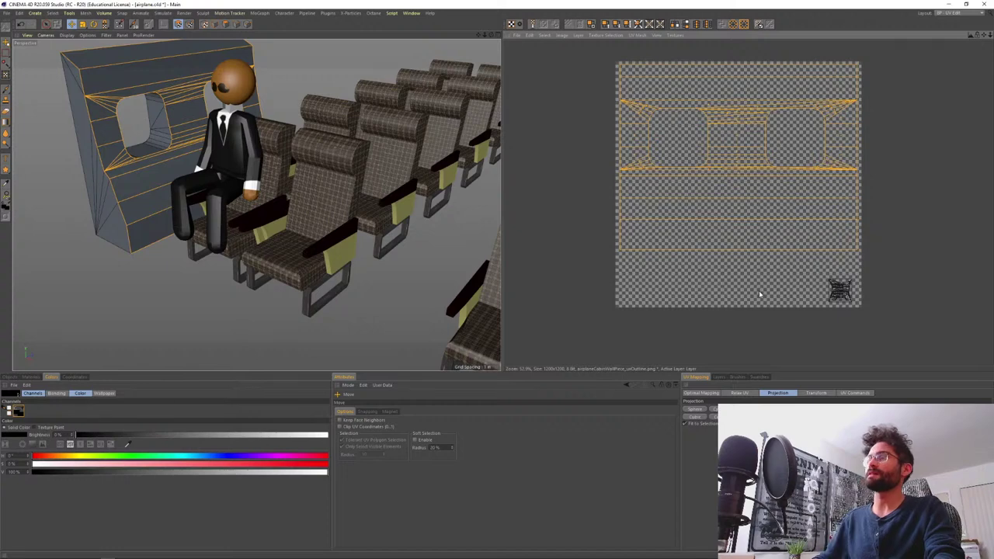
- Select all UV polygons, undo the trial black fill and draw their outlines onto the texture layer
key(ctrl+a)
click(718, 377)
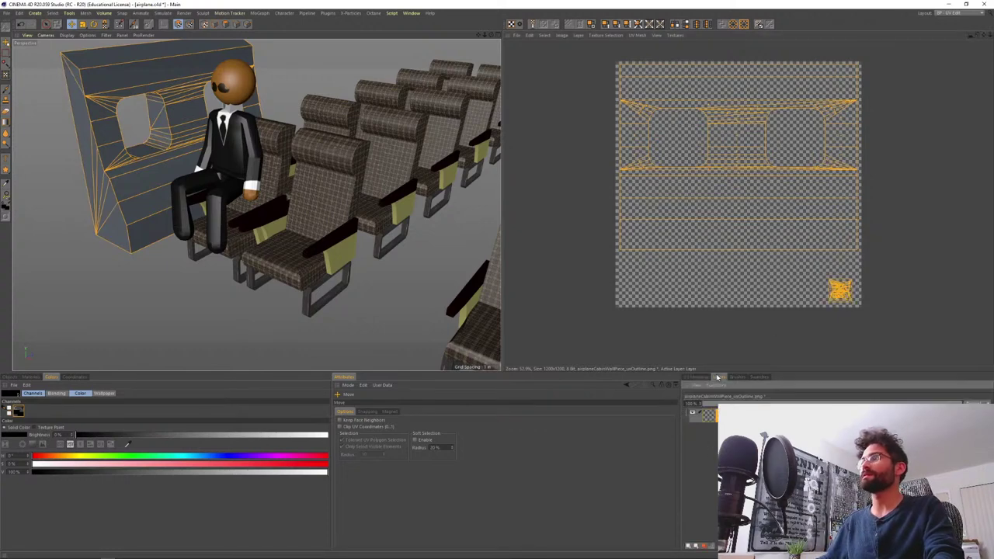
click(760, 24)
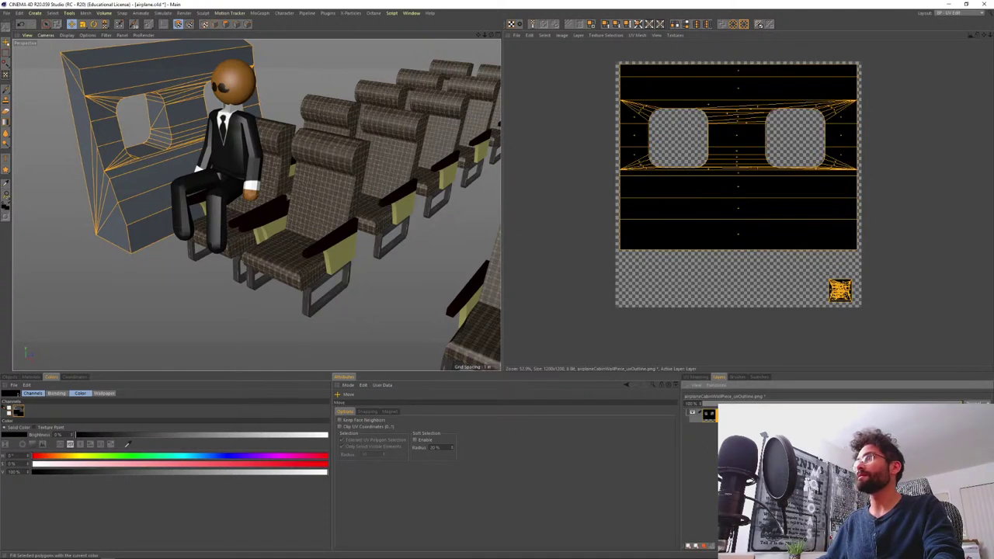
key(ctrl+z)
key(ctrl+z)
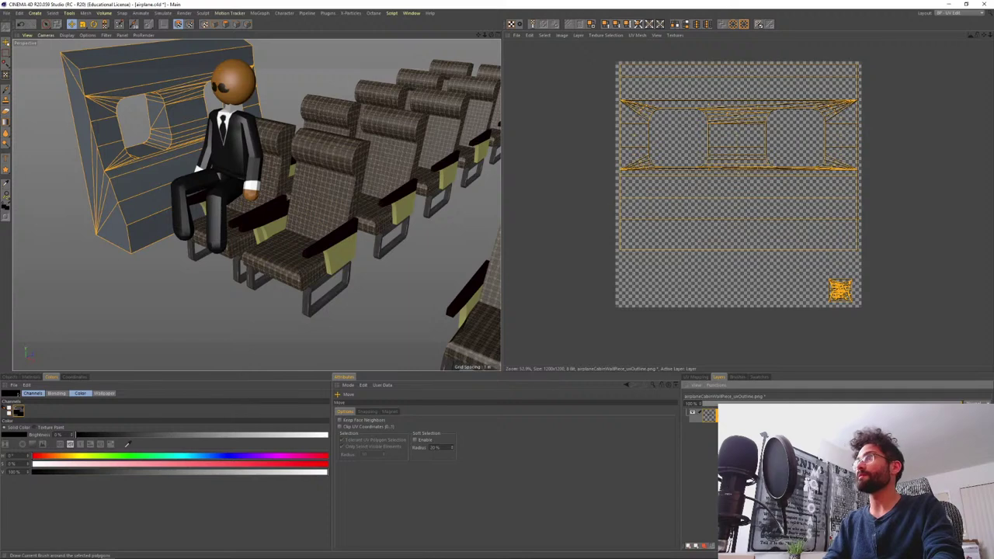
- Save the texture over the existing airplaneCabinWallPiece_uvOutline.png in the airplane textures folder
click(516, 35)
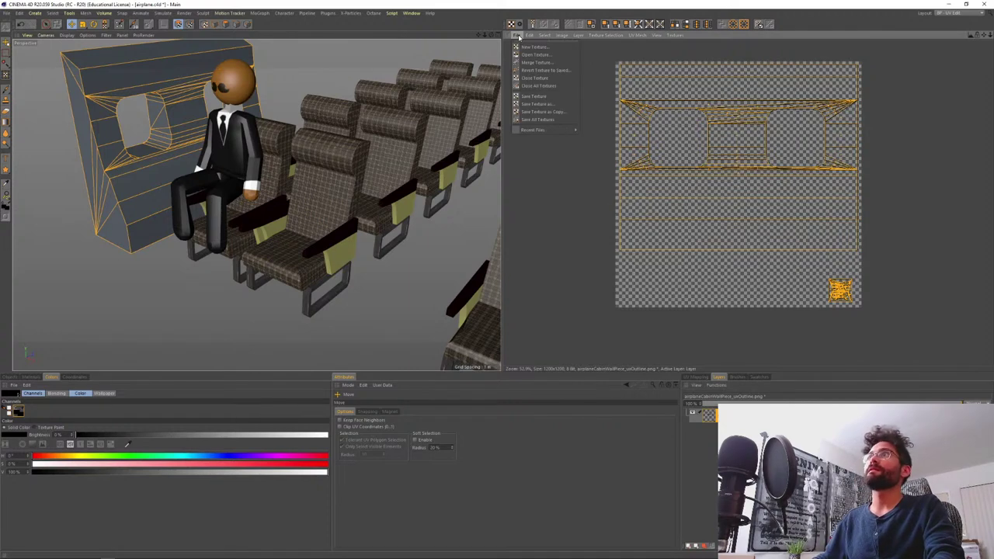
click(551, 104)
click(547, 128)
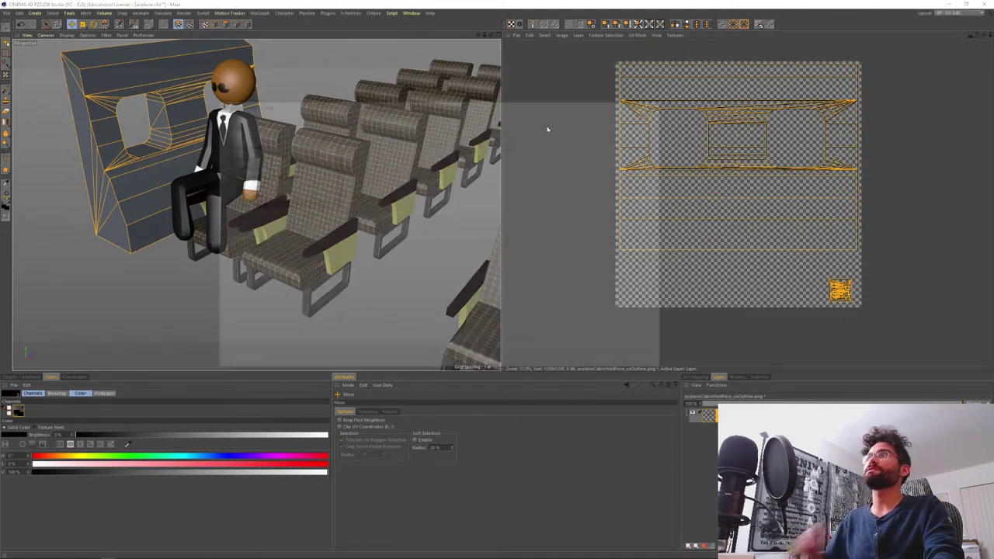
double_click(362, 165)
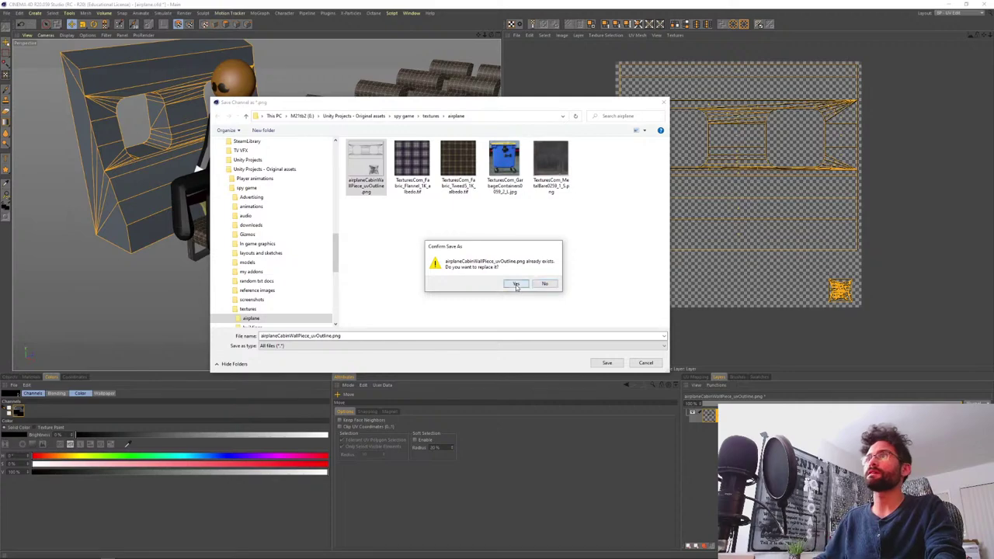
click(516, 284)
- Switch to Photoshop and replace the old outline layer in the cabinWallPiece group with the updated airplaneCabinWallPiece_uvOutline.png
key(alt+Tab)
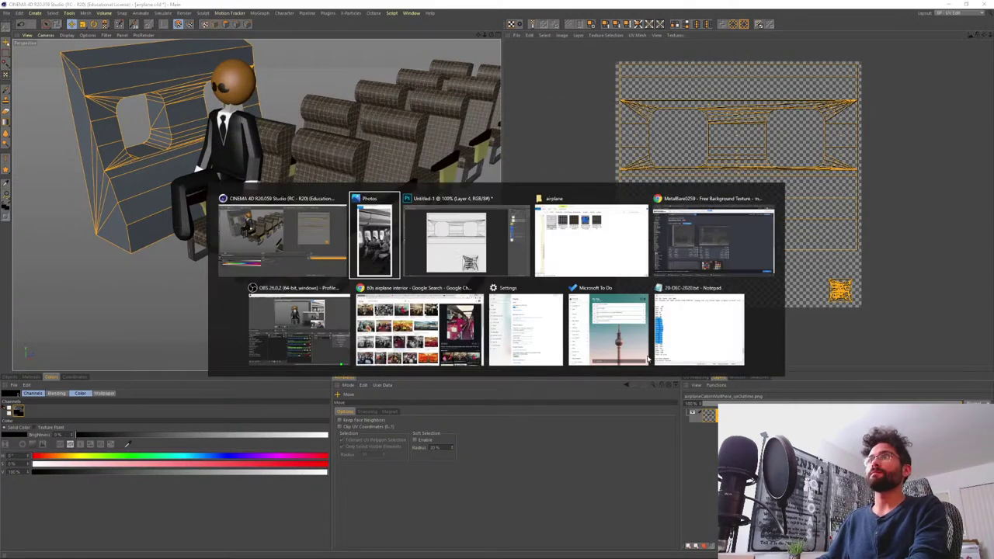
click(886, 97)
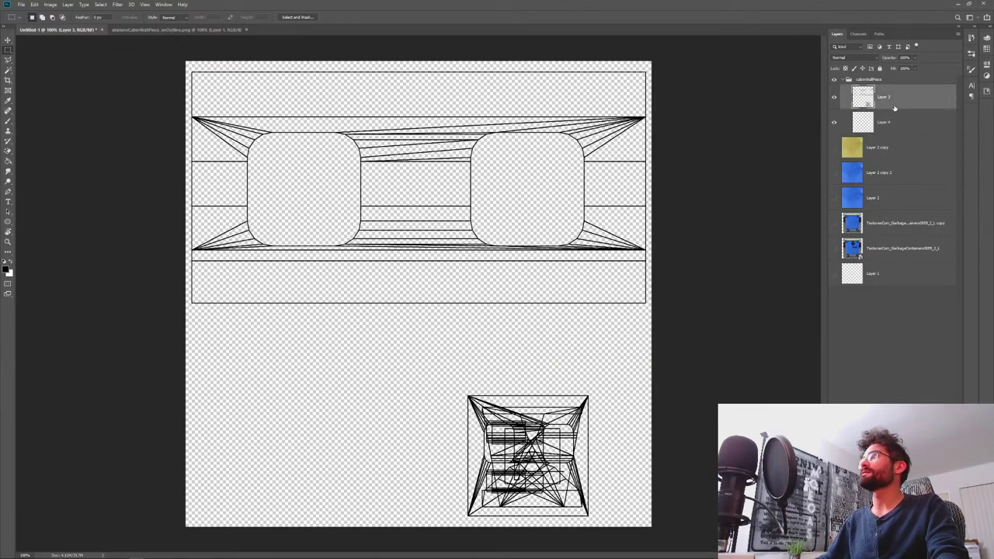
key(Delete)
key(alt+Tab)
key(alt+Tab)
key(alt+Tab)
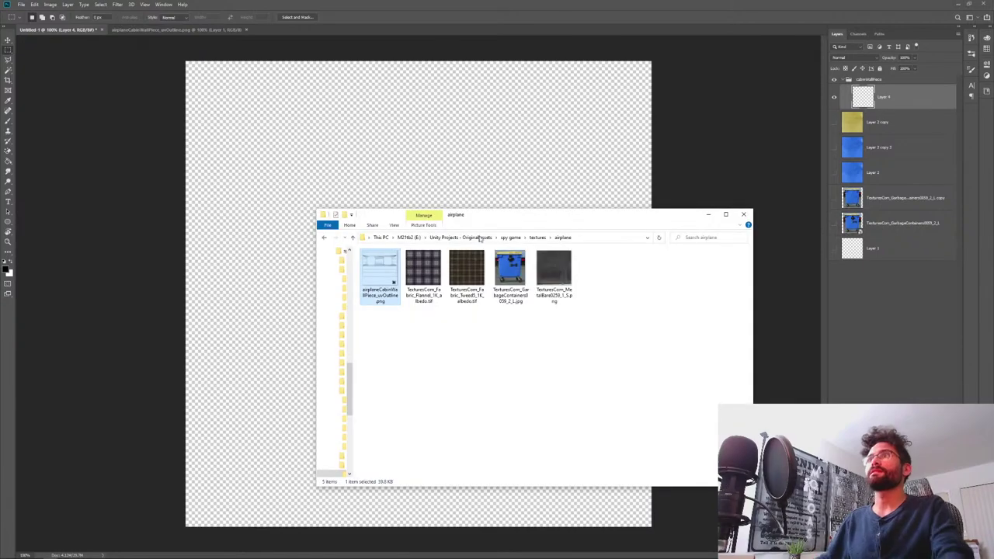
drag(379, 271, 328, 148)
key(Return)
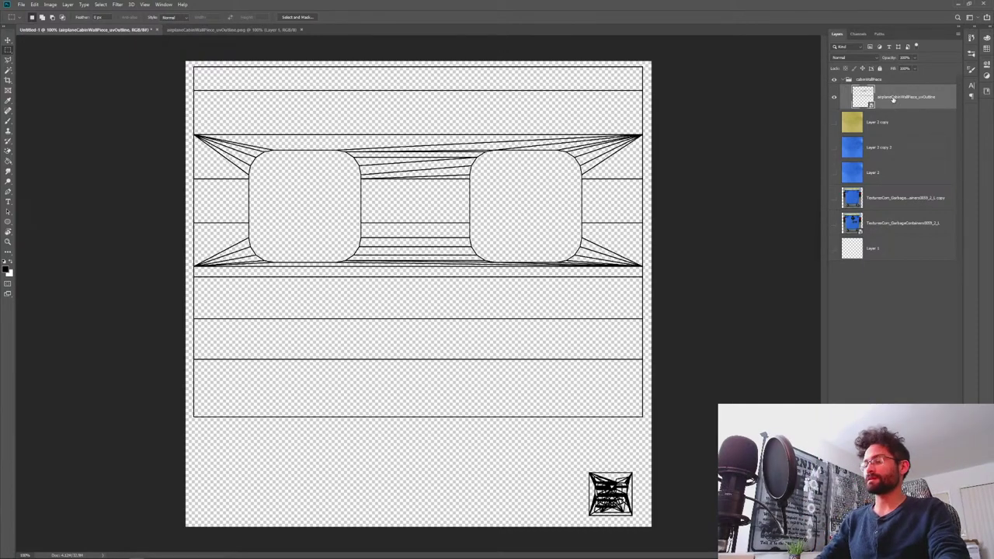
- Create an empty layer directly beneath the UV outline layer inside the cabinWallPiece group
key(ctrl+shift+n)
key(Return)
drag(897, 122, 886, 89)
click(889, 130)
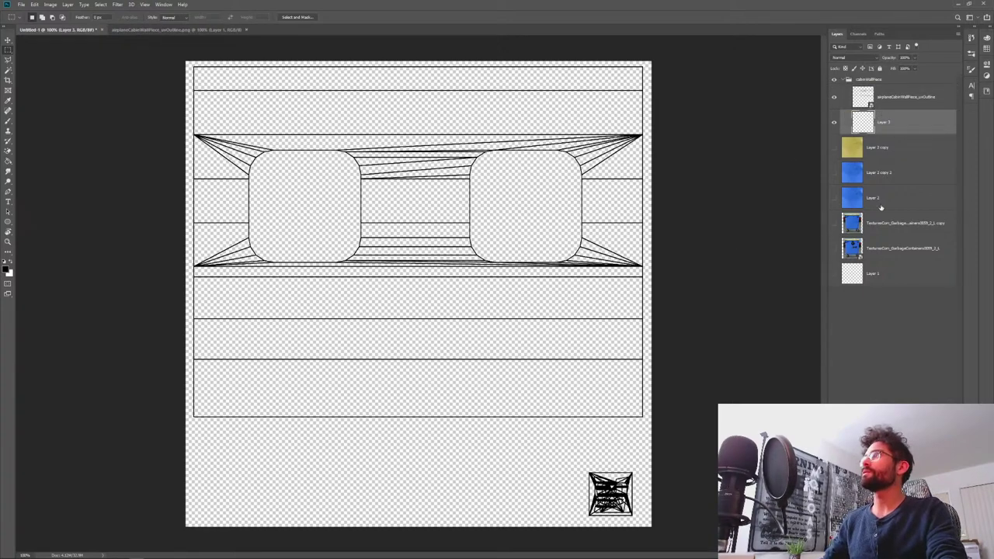
- Place the Fabric Flannel albedo texture beneath the outline, scaled to about a third of the canvas width in the outline's upper-left corner
key(alt+Tab)
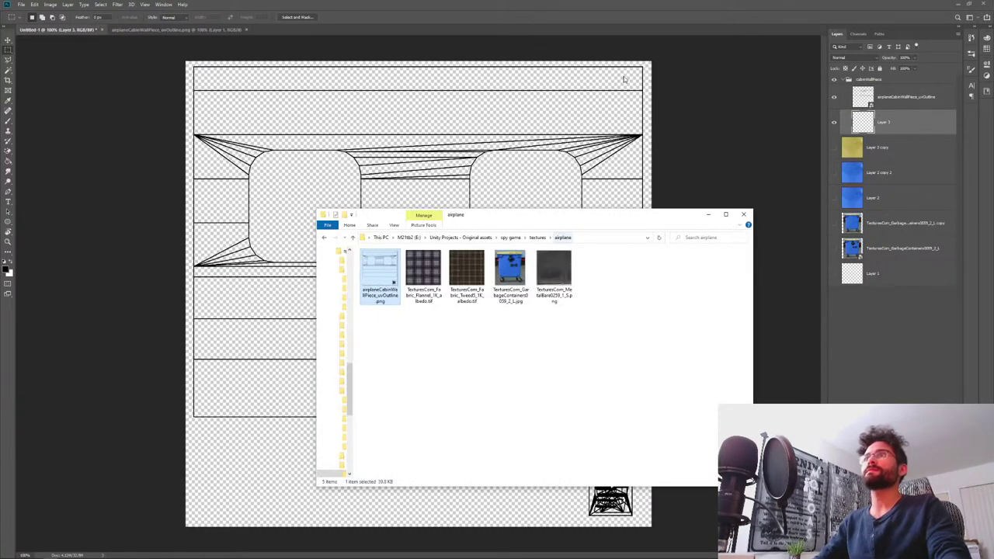
click(378, 321)
click(346, 141)
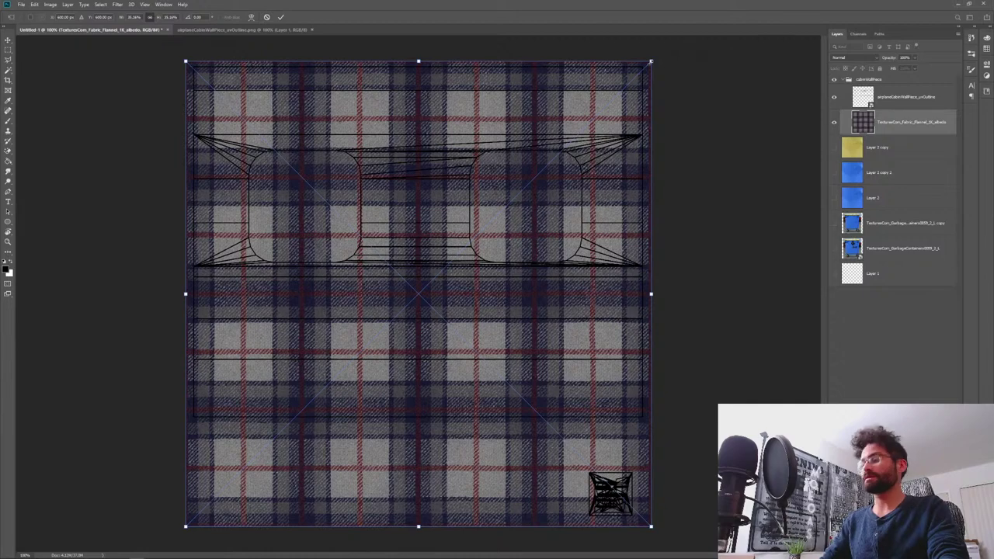
alt+shift+drag(651, 61, 505, 195)
drag(463, 299, 305, 130)
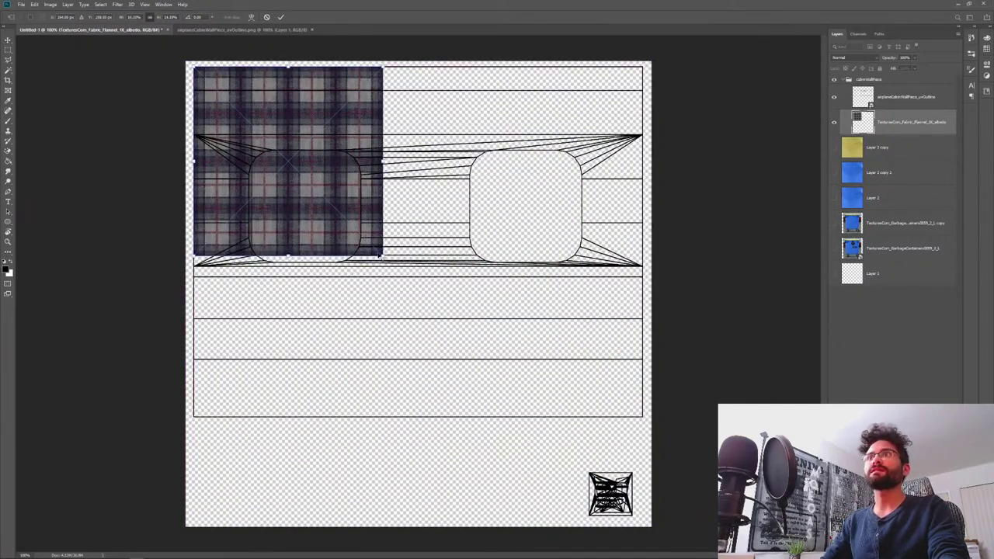
alt+drag(382, 255, 344, 213)
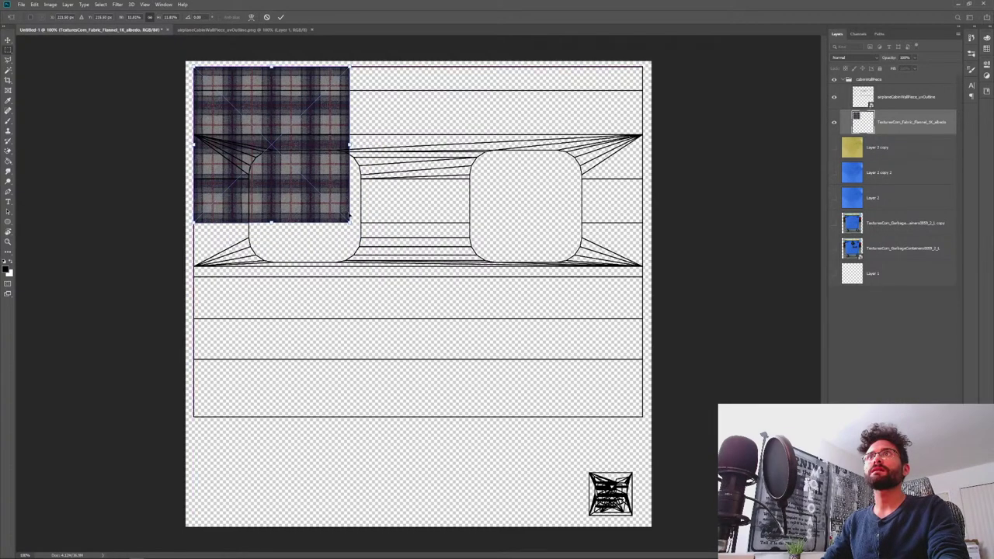
key(Return)
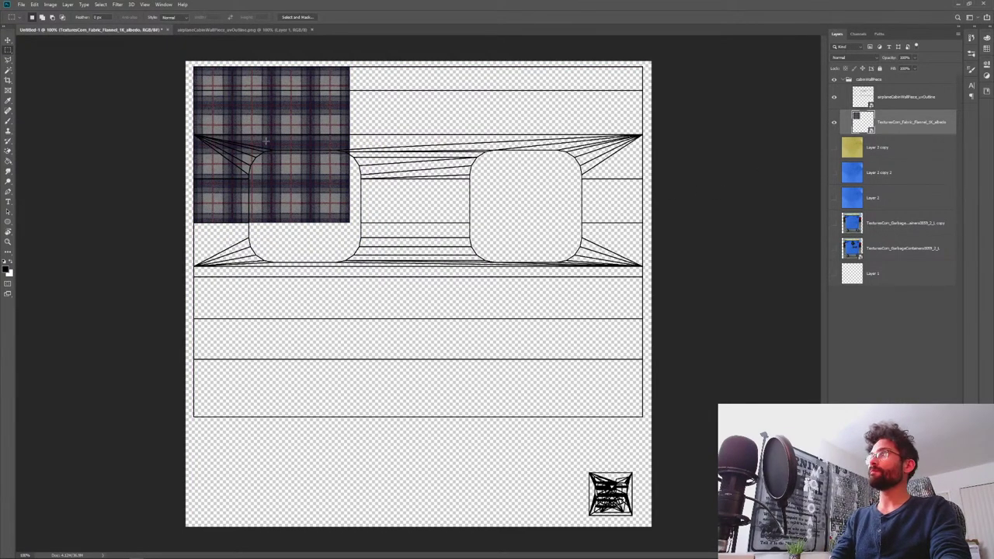
- Duplicate the flannel tile edge to edge into a three-by-three grid covering the whole wall outline
key(v)
drag(282, 107, 547, 115)
drag(570, 203, 416, 318)
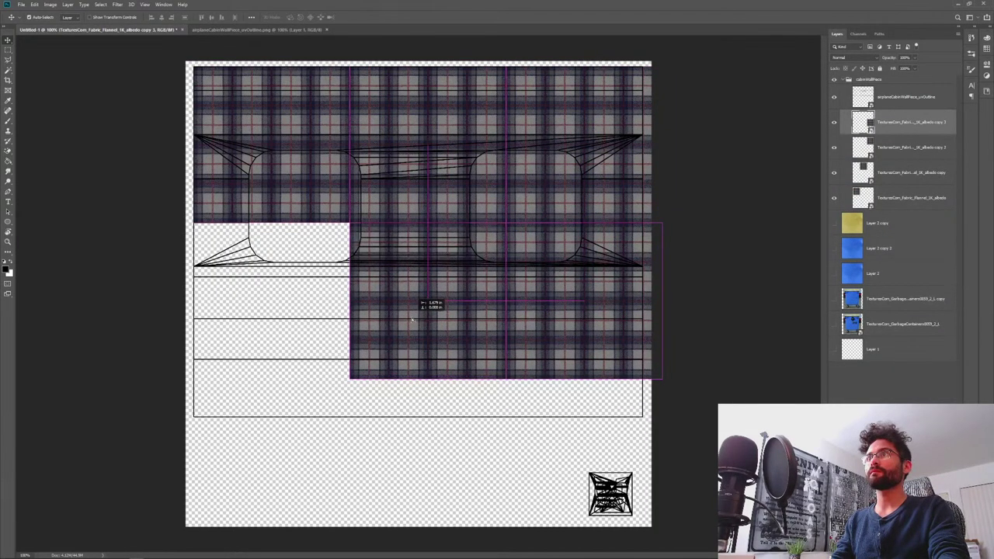
alt+drag(449, 359, 570, 502)
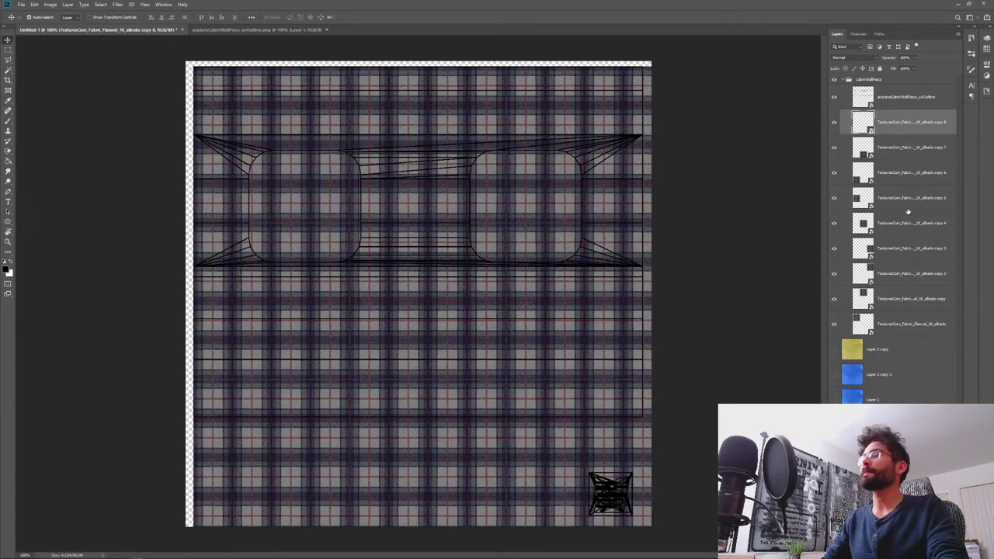
- Rasterize the lower-right flannel tile and clear a rectangular area of it around the small UV island
right_click(896, 132)
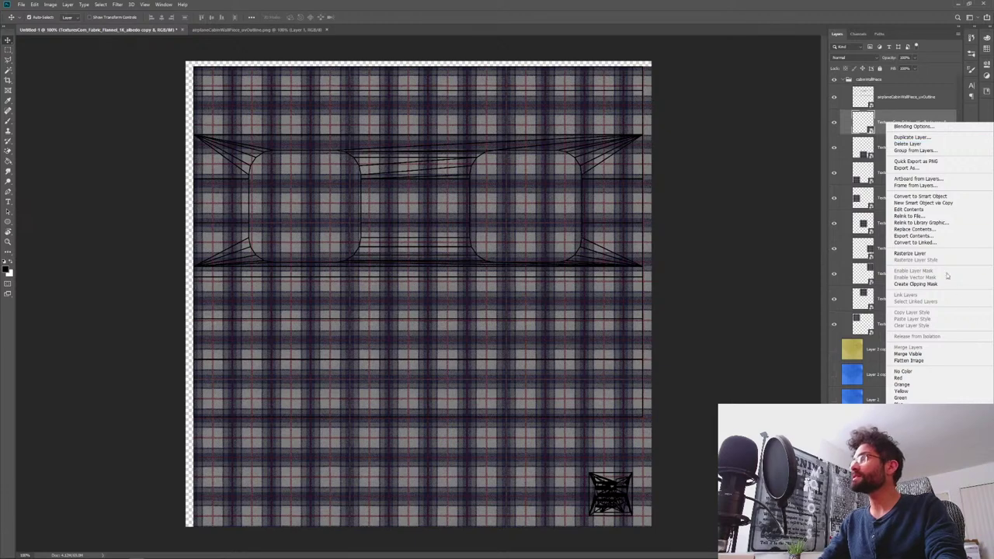
click(928, 256)
key(m)
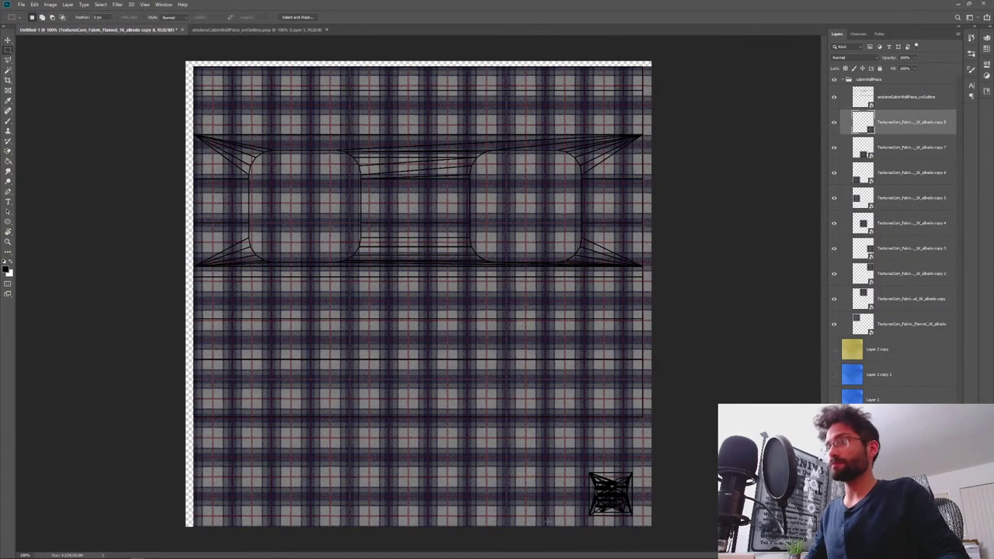
drag(637, 461, 584, 519)
key(Delete)
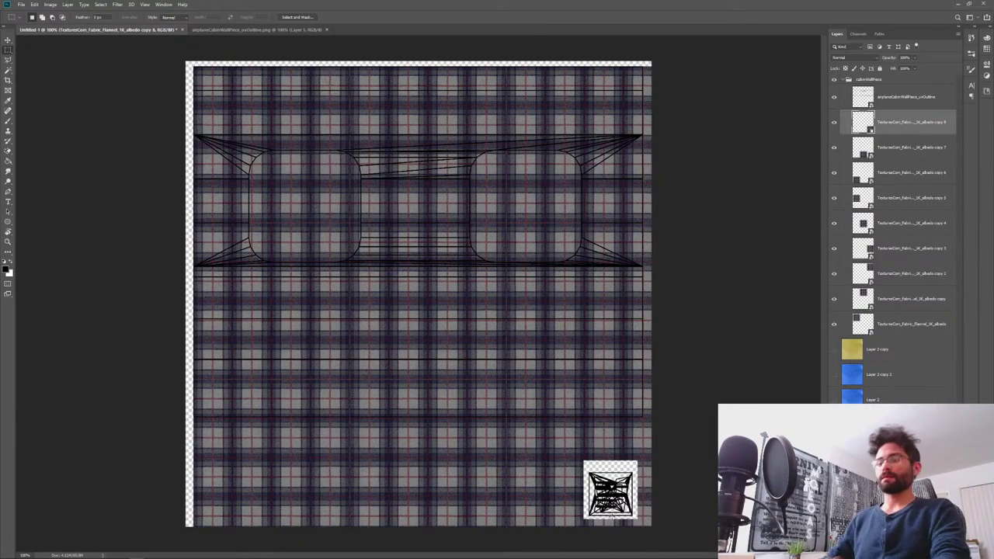
- Consult the passenger cabin reference photo, add a new layer above the flannel tiles and activate the Rounded Rectangle tool
key(alt+Tab)
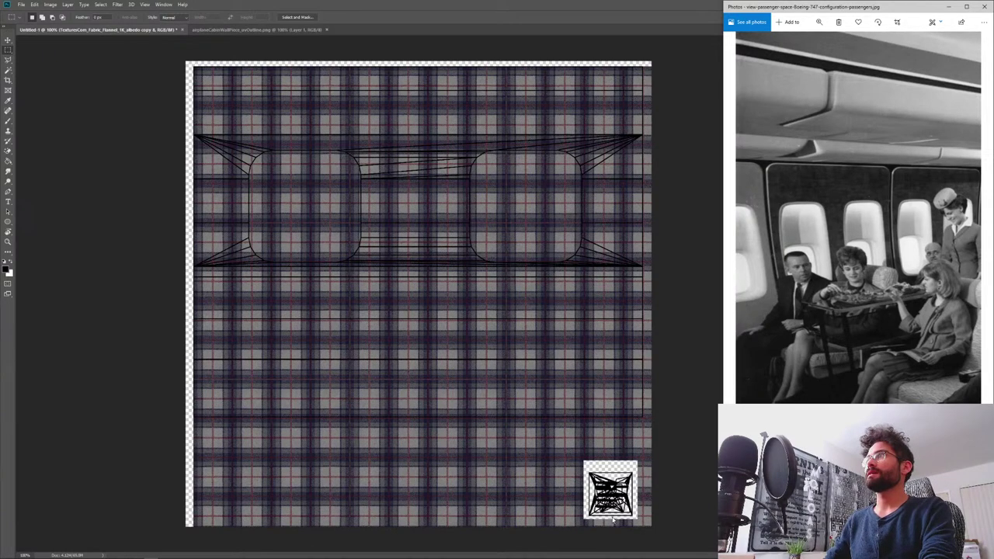
key(alt+Tab)
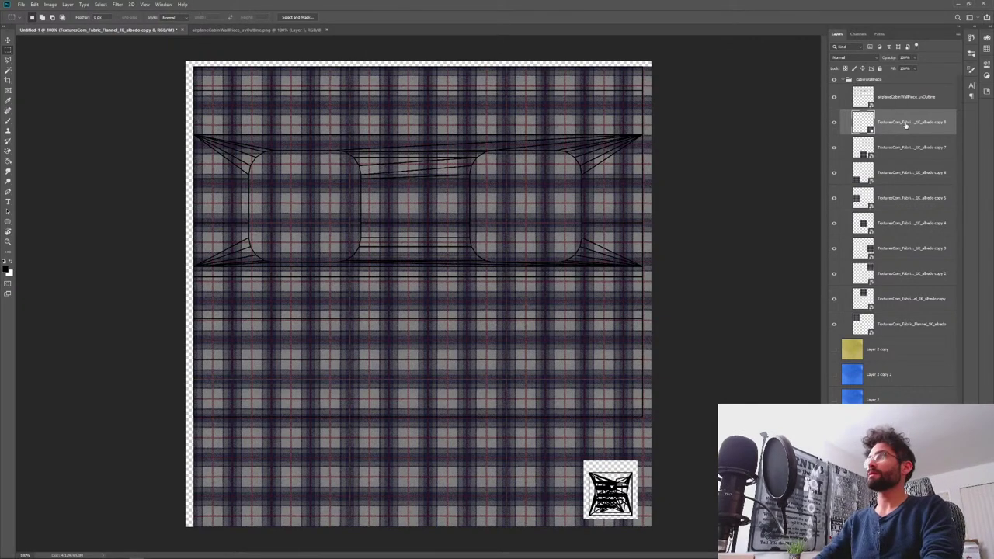
key(ctrl+shift+n)
key(Return)
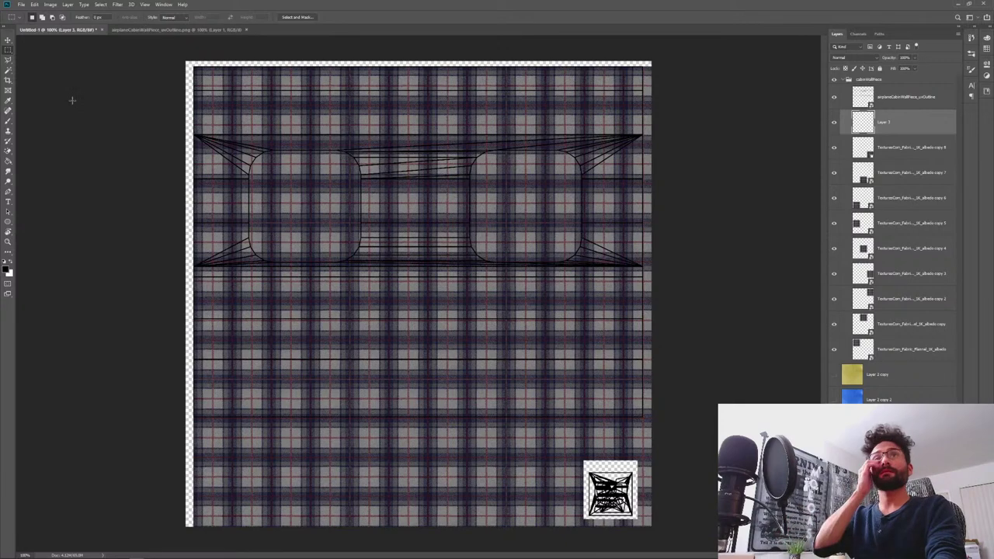
click(8, 222)
click(43, 226)
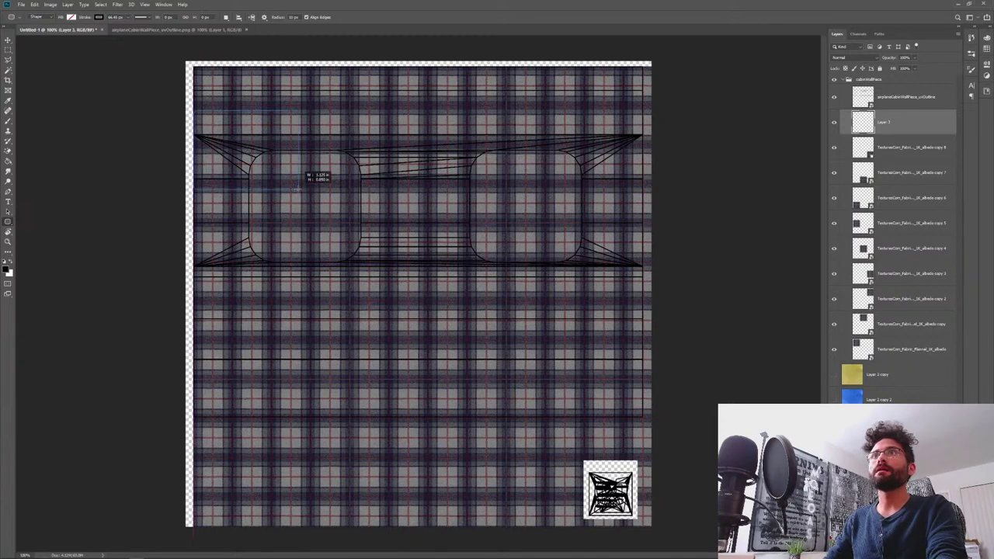
drag(224, 139, 268, 164)
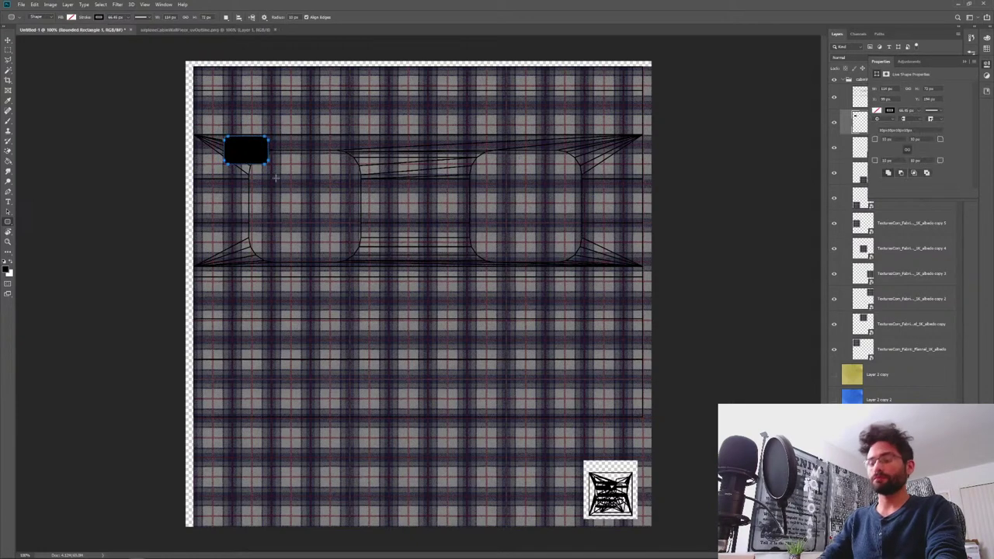
key(ctrl+z)
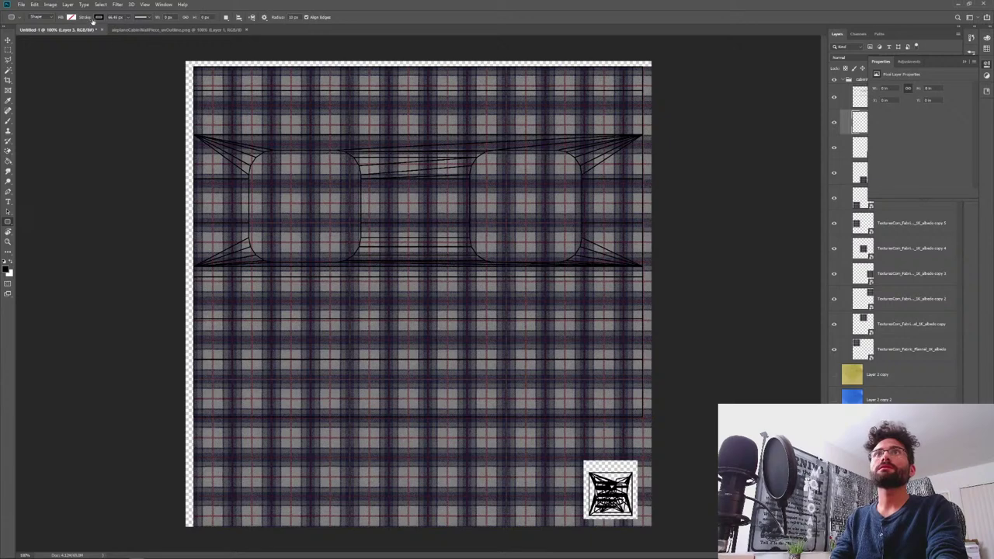
mouse_move(276, 164)
alt+shift+mouse_down()
mouse_move(326, 183)
mouse_move(322, 210)
alt+shift+mouse_up()
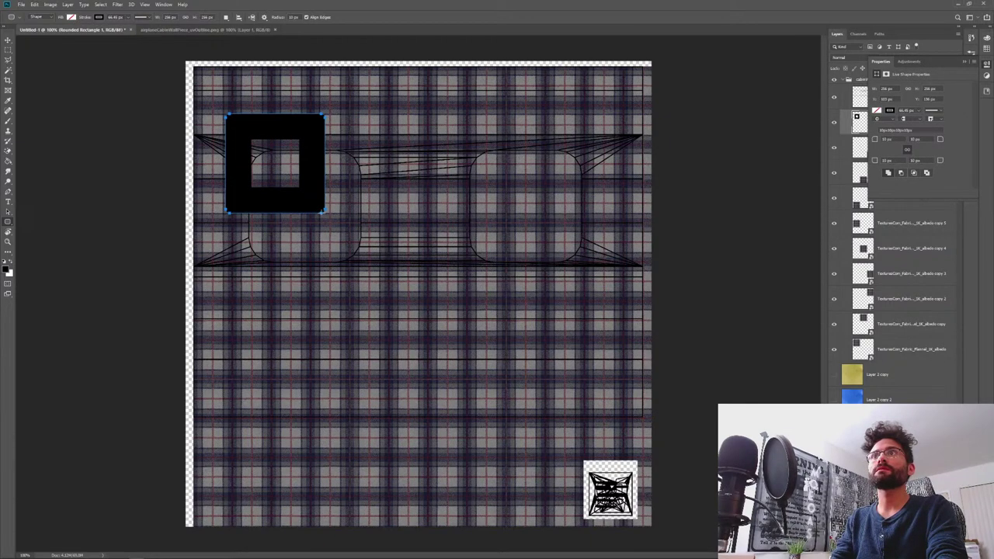
key(ctrl+z)
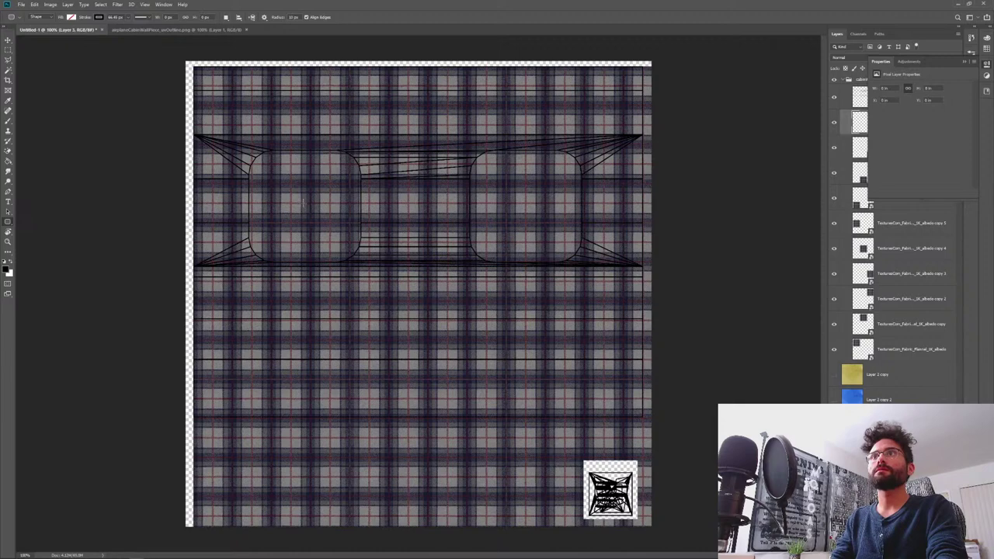
- Draw a black-stroked rounded rectangle slightly larger than the left window outline, centred on it, and set its corner radii to 50 px
alt+drag(303, 202, 366, 263)
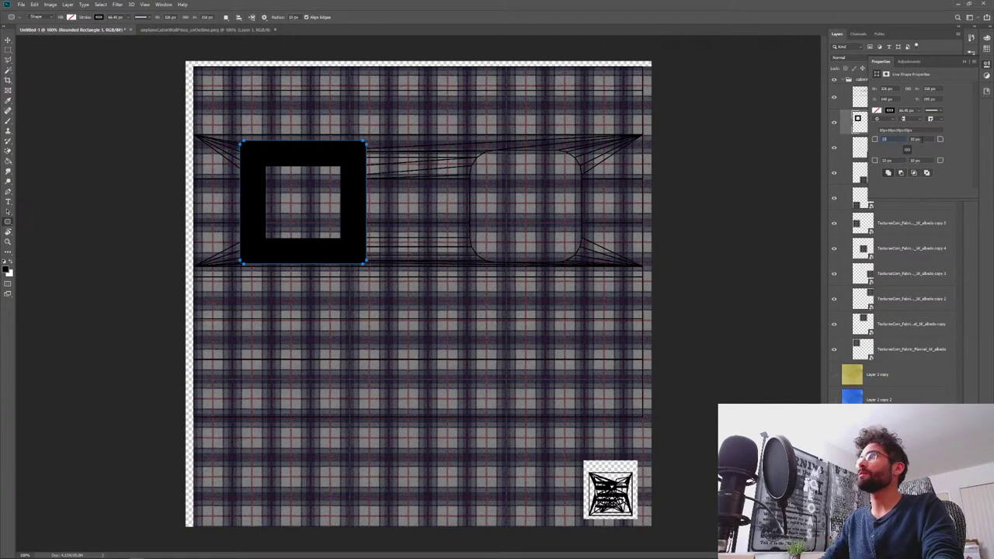
key(Return)
click(887, 160)
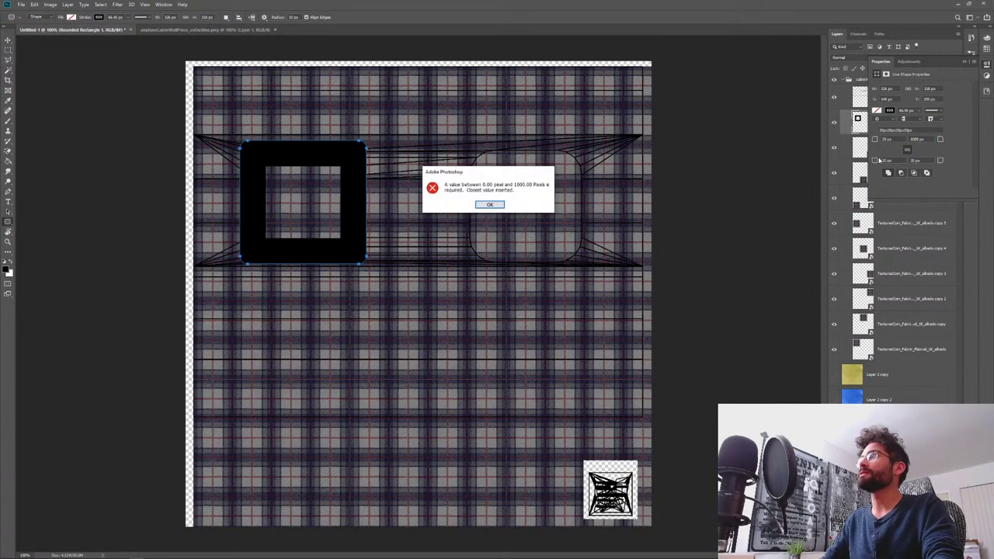
click(490, 204)
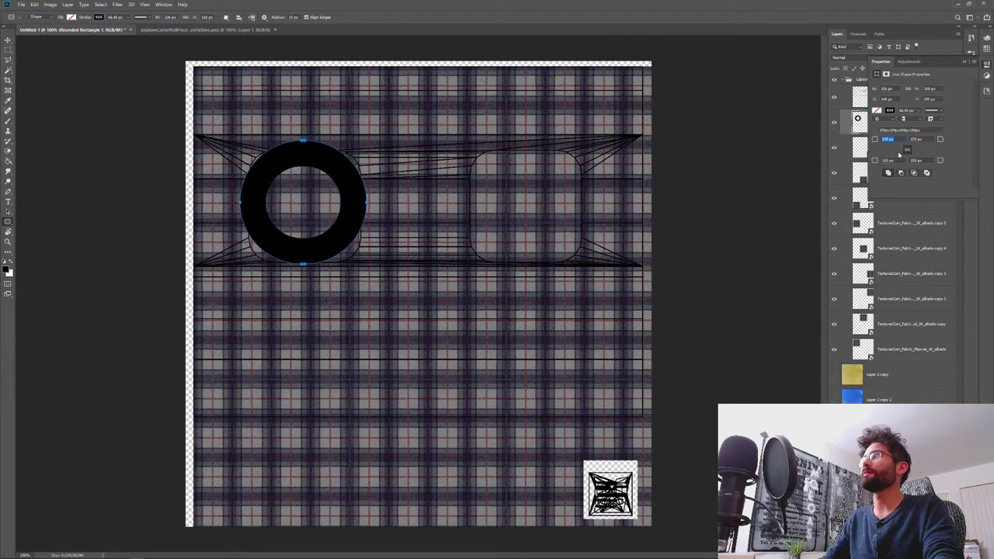
key(Return)
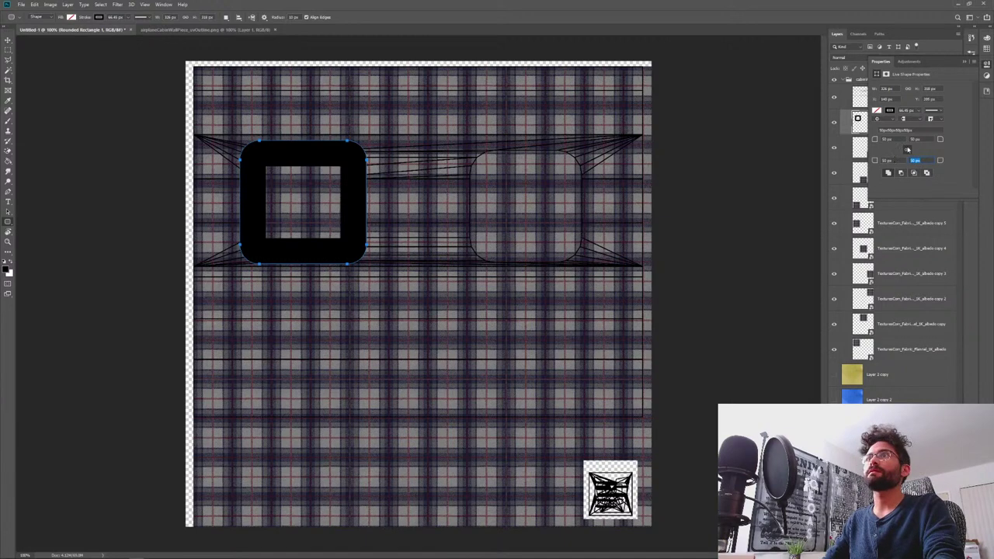
- Set all four corner radii of the rounded window frame to 65 px
key(Tab)
text(65)
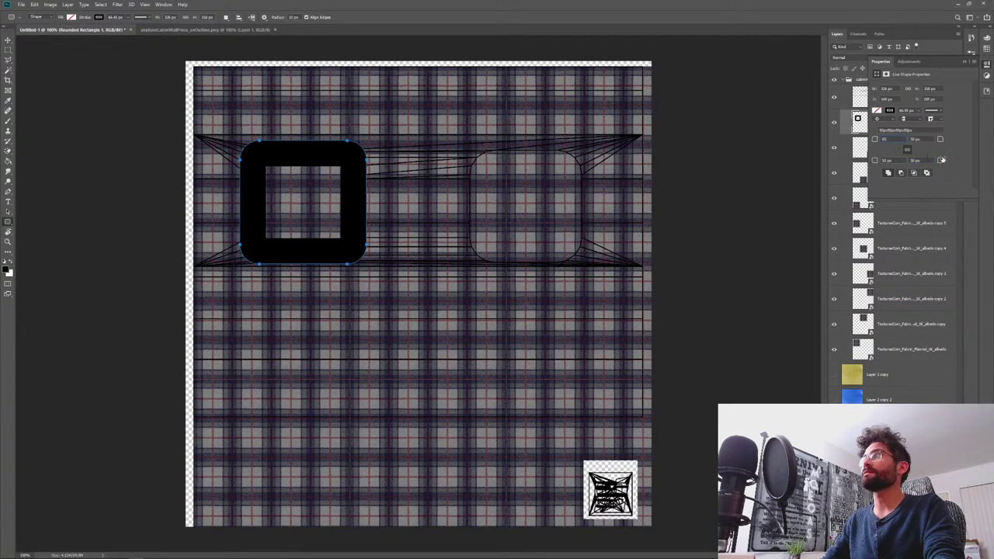
text(60)
key(Return)
click(926, 141)
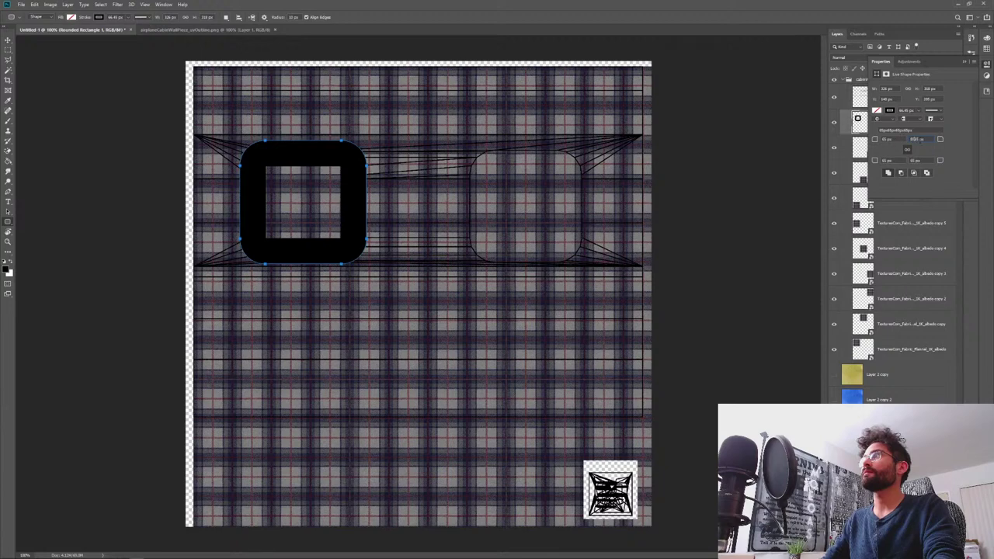
double_click(919, 140)
text(85)
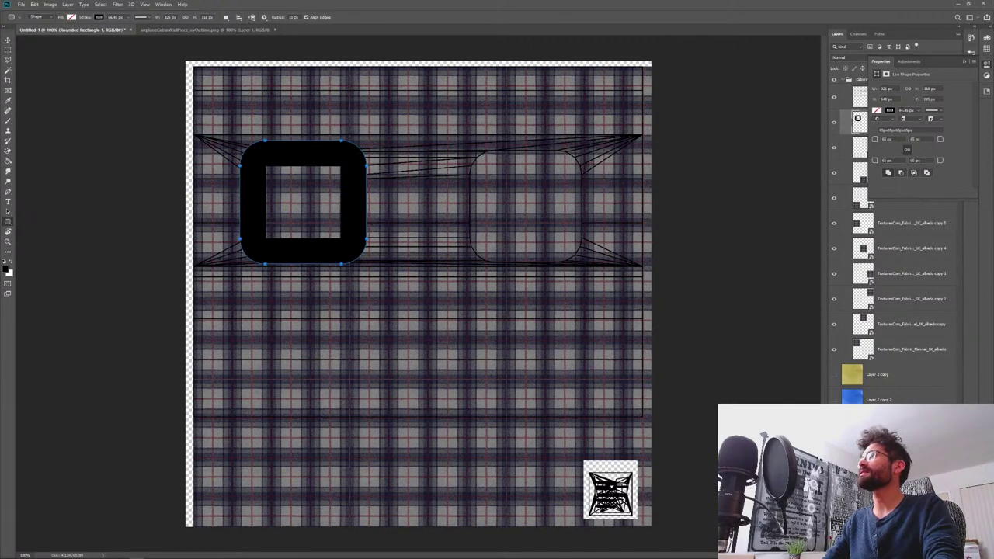
- Thin the rounded window frame's black stroke to about 15 px
click(917, 112)
mouse_move(919, 122)
mouse_down()
mouse_move(893, 127)
mouse_move(914, 123)
mouse_up()
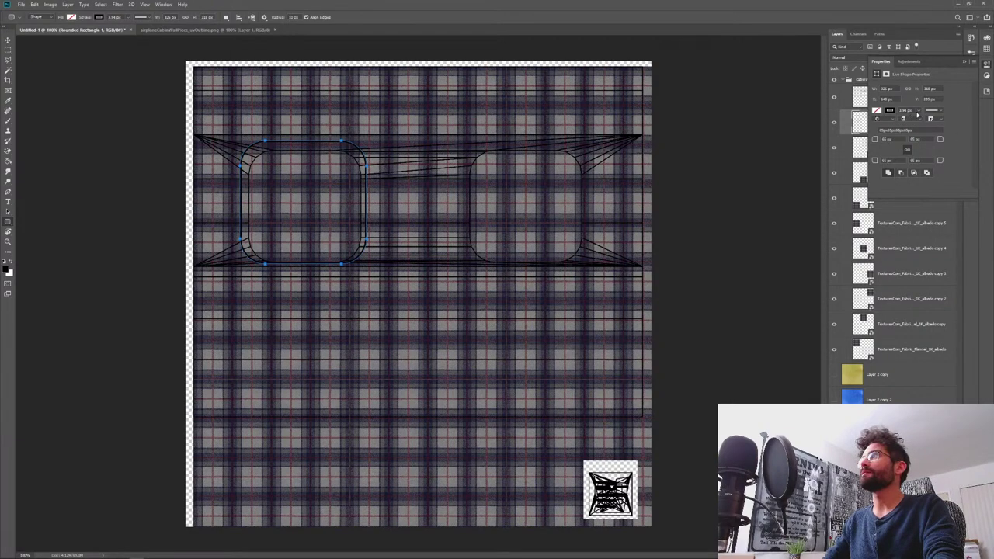
click(918, 114)
mouse_move(919, 121)
mouse_down()
mouse_move(964, 108)
mouse_move(919, 122)
mouse_up()
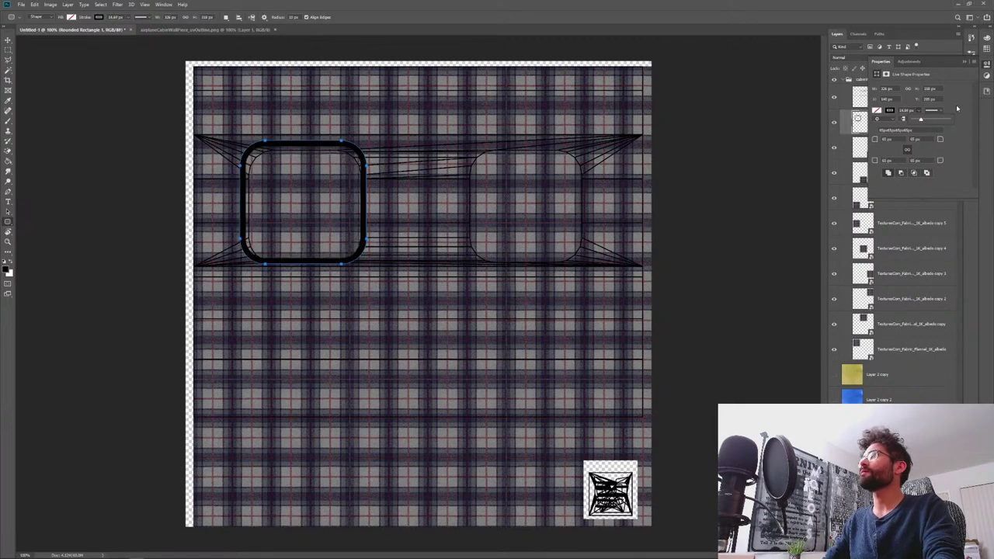
- Recentre the frame on the left window outline, scale it from its centre to about 112% by 109%, and consult the cabin reference photo
click(8, 40)
drag(281, 148, 284, 152)
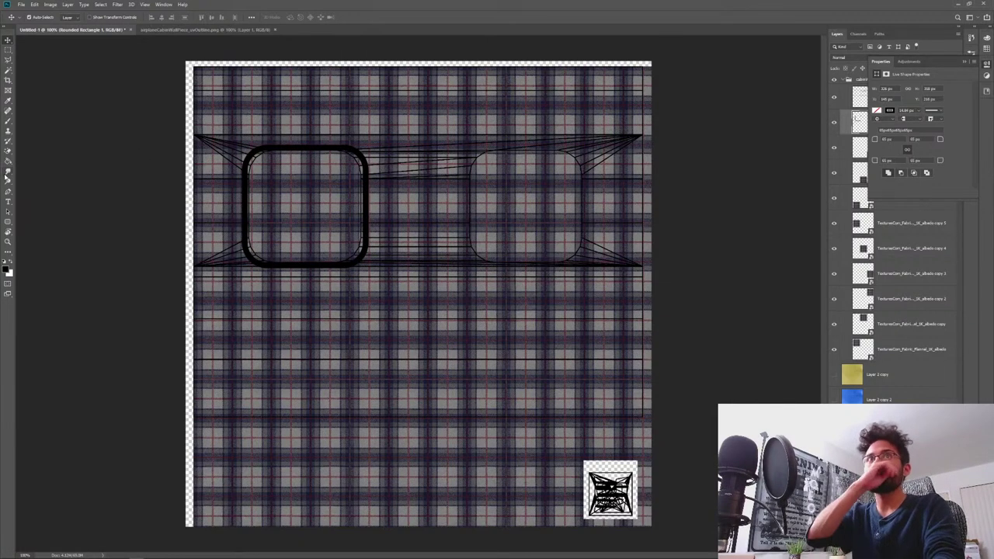
click(8, 221)
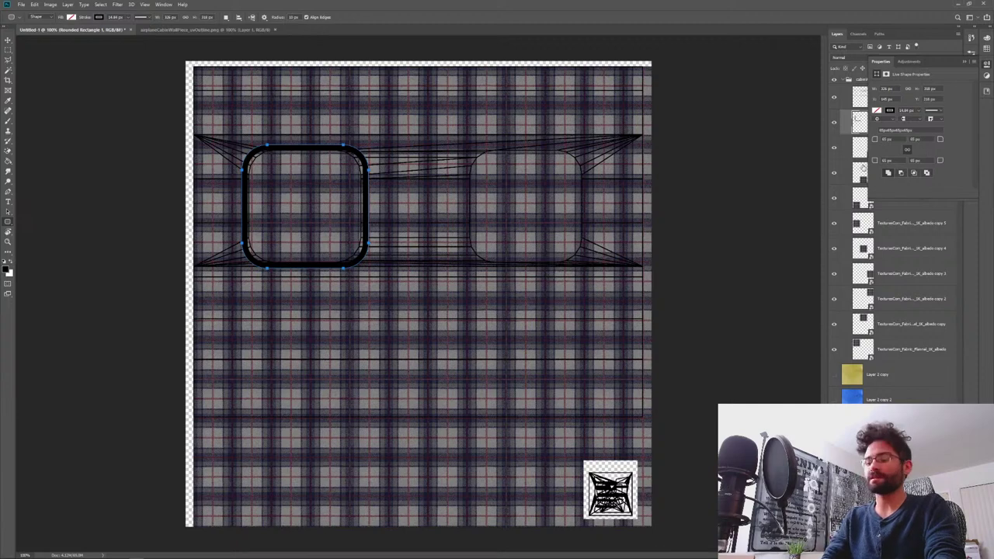
key(ctrl+a)
key(ctrl+t)
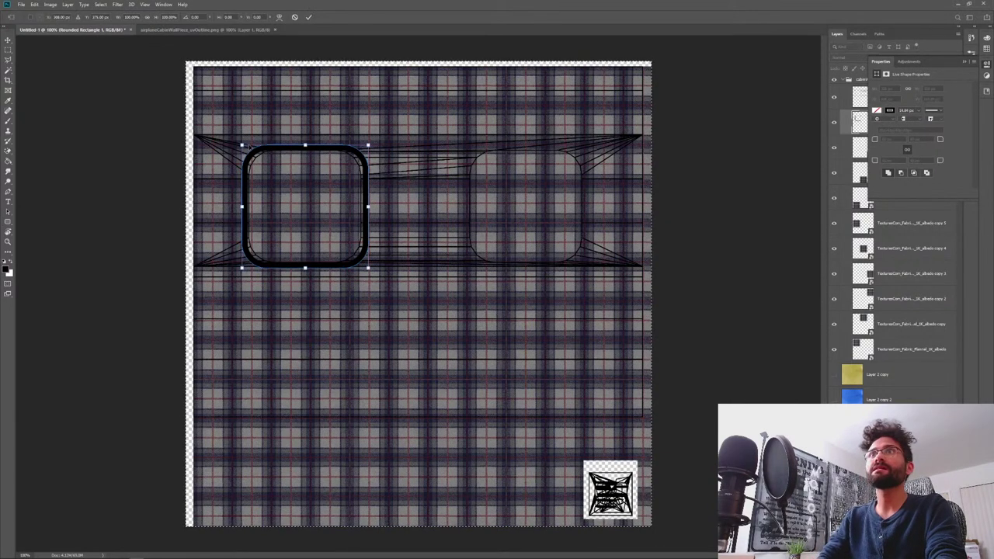
alt+drag(242, 144, 234, 139)
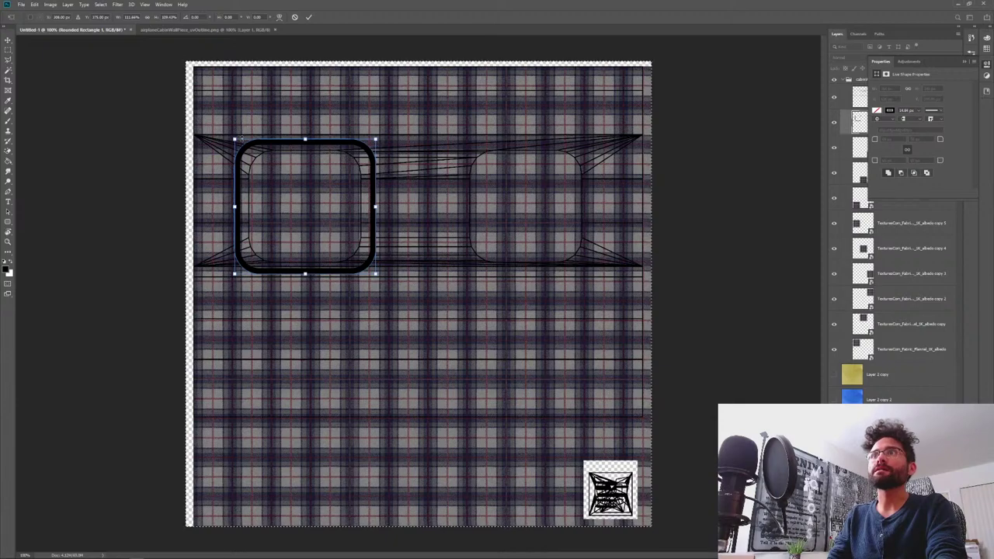
key(alt+Tab)
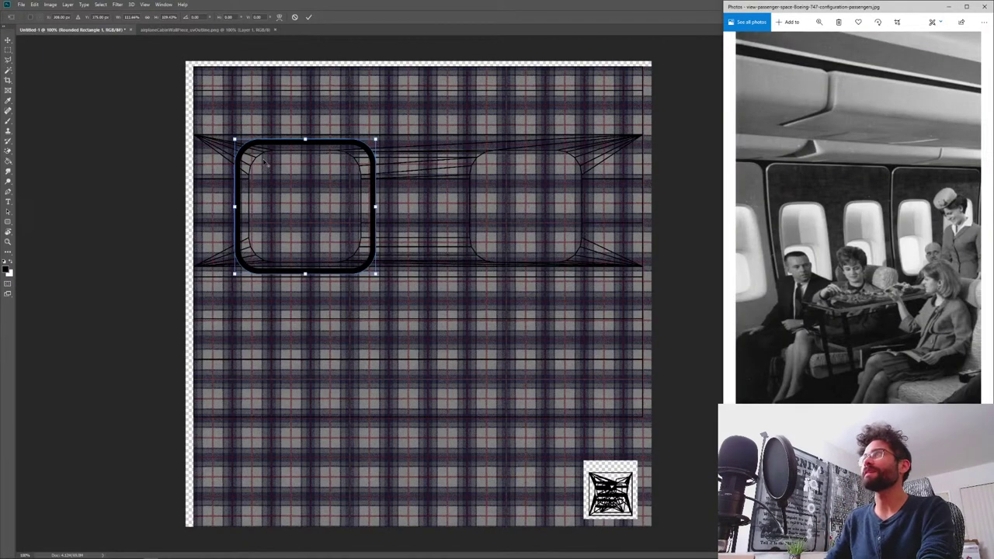
key(alt+Tab)
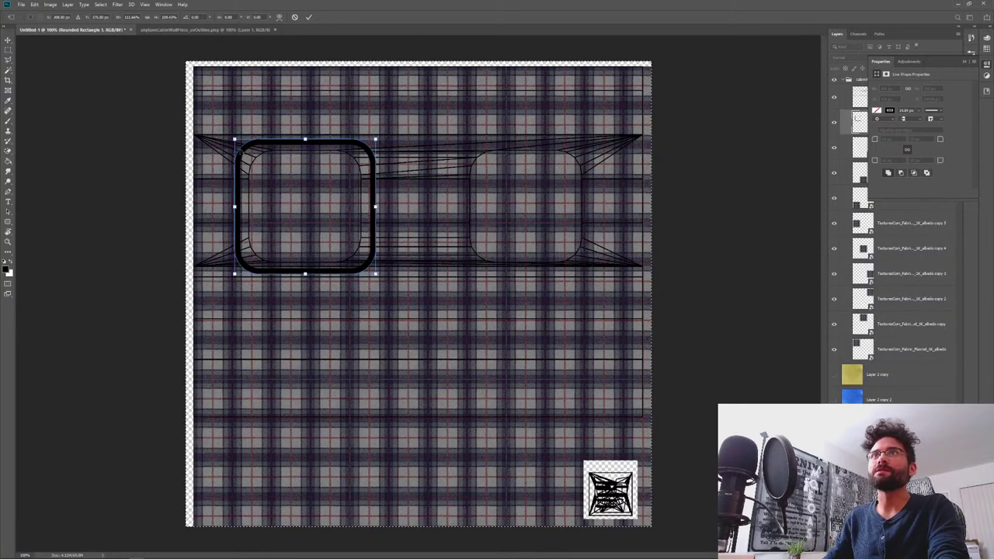
- Shrink the frame corner by corner to match the left window outline, about 296 by 297 px
drag(234, 140, 248, 150)
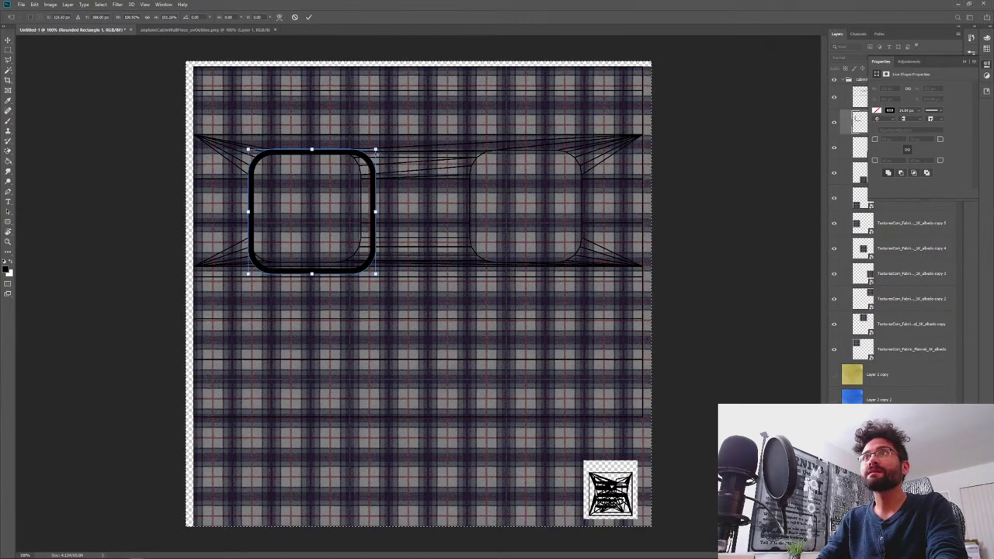
drag(376, 150, 362, 150)
drag(362, 273, 361, 263)
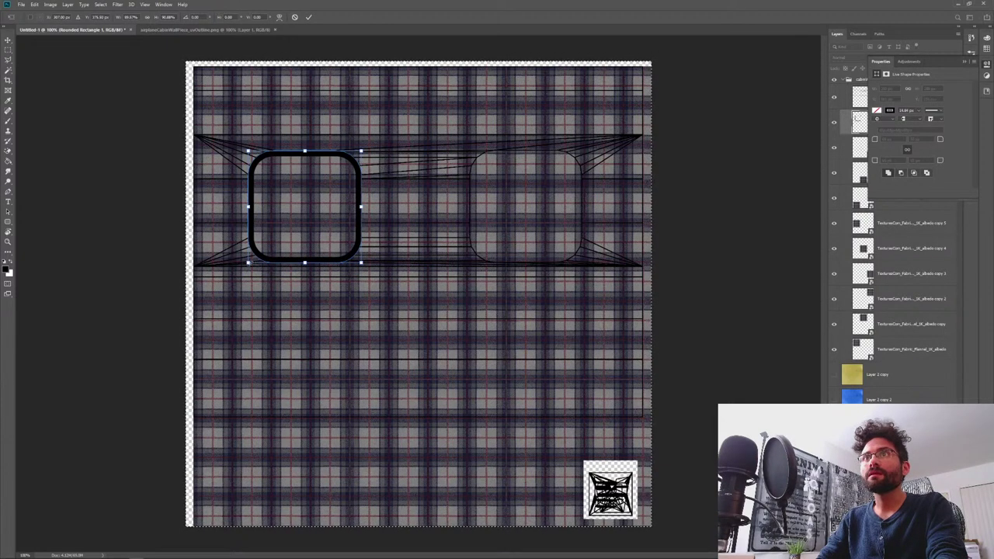
drag(249, 262, 249, 264)
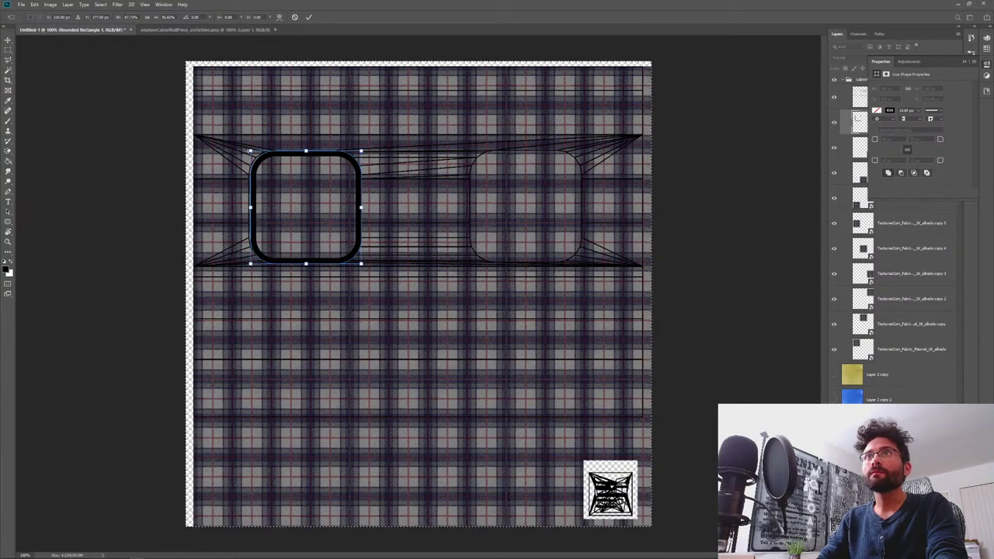
drag(250, 150, 247, 149)
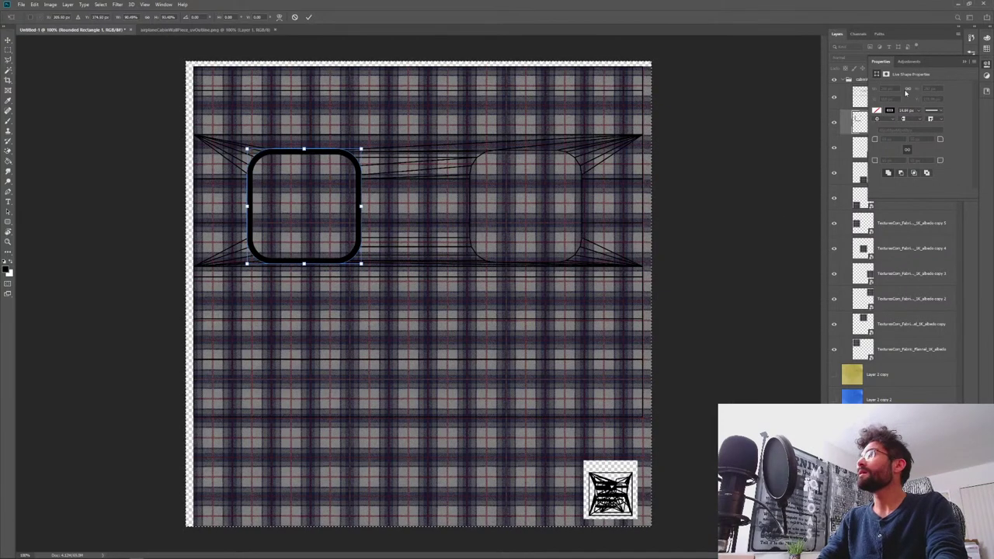
click(988, 64)
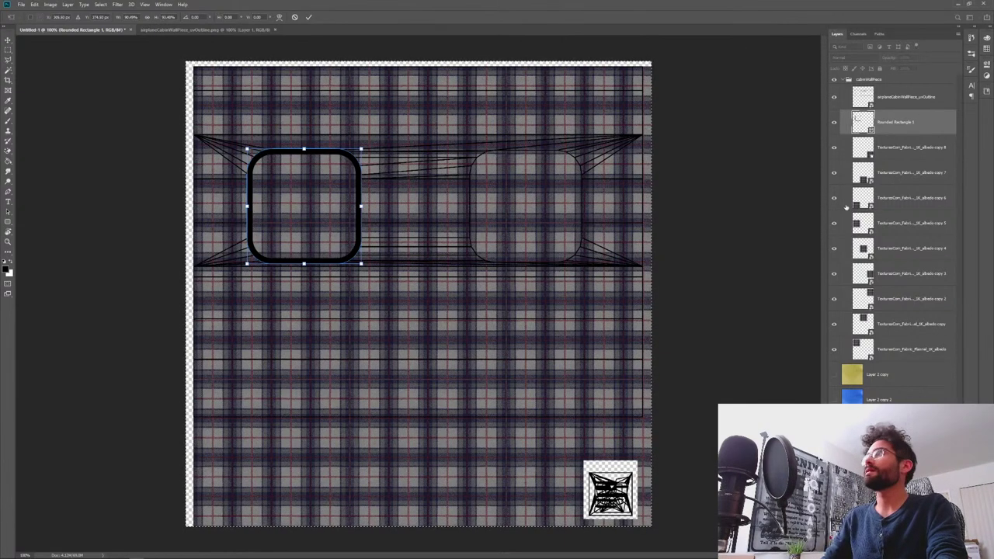
key(Return)
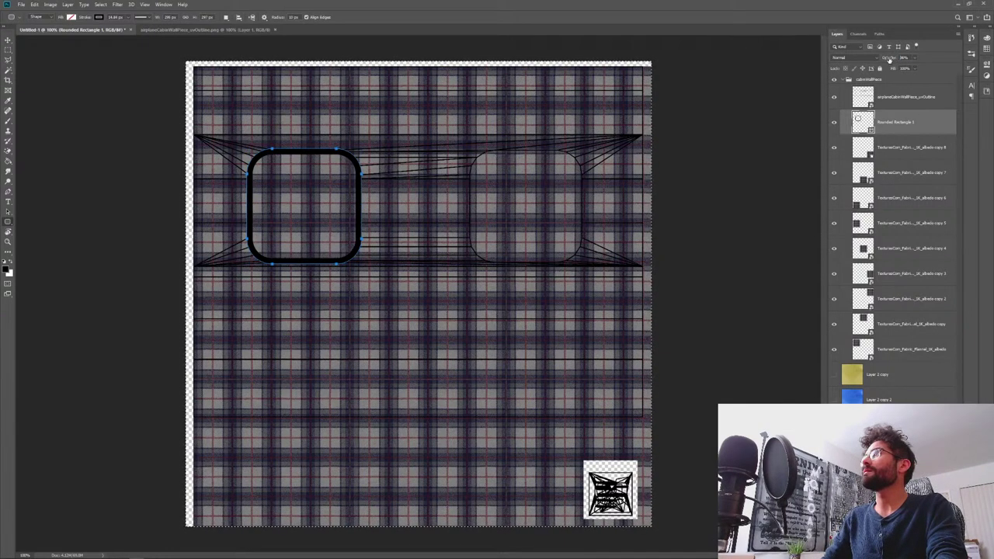
- Lower the frame layer's opacity to 69% so the UV outline beneath its stroke can be inspected
drag(888, 59, 879, 62)
key(ctrl+plus)
key(ctrl+plus)
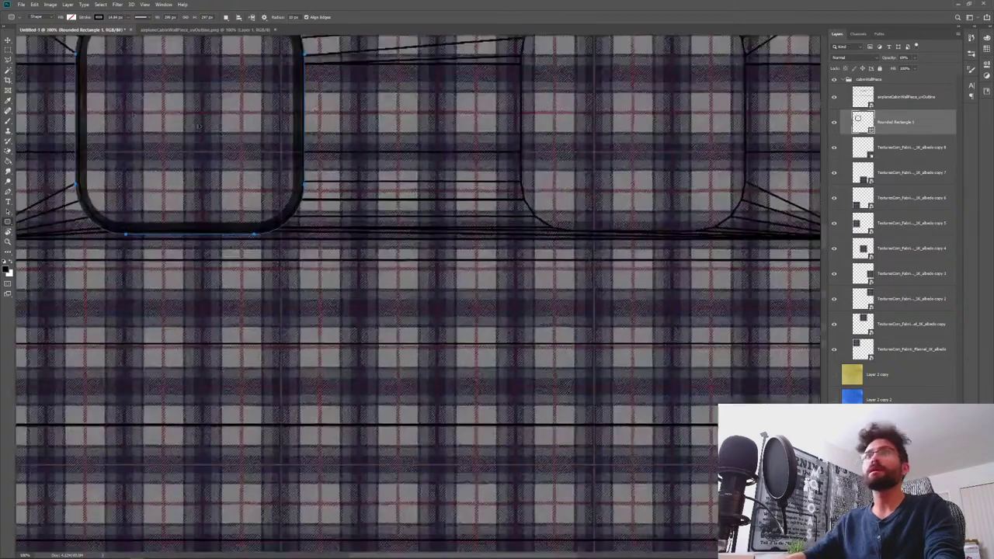
drag(253, 176, 520, 407)
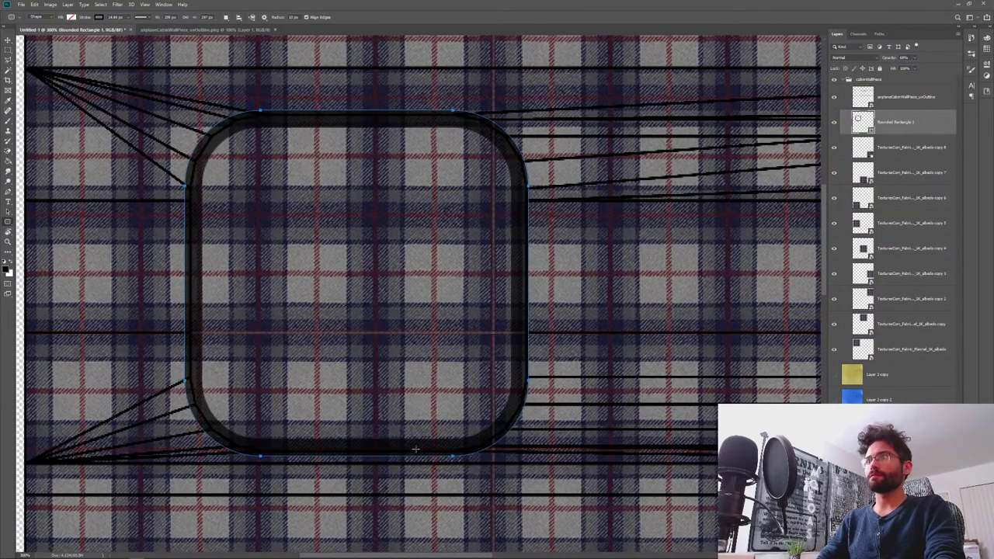
- Try to nudge the semi-transparent frame slightly upward into alignment with the window outline
key(v)
key(Up)
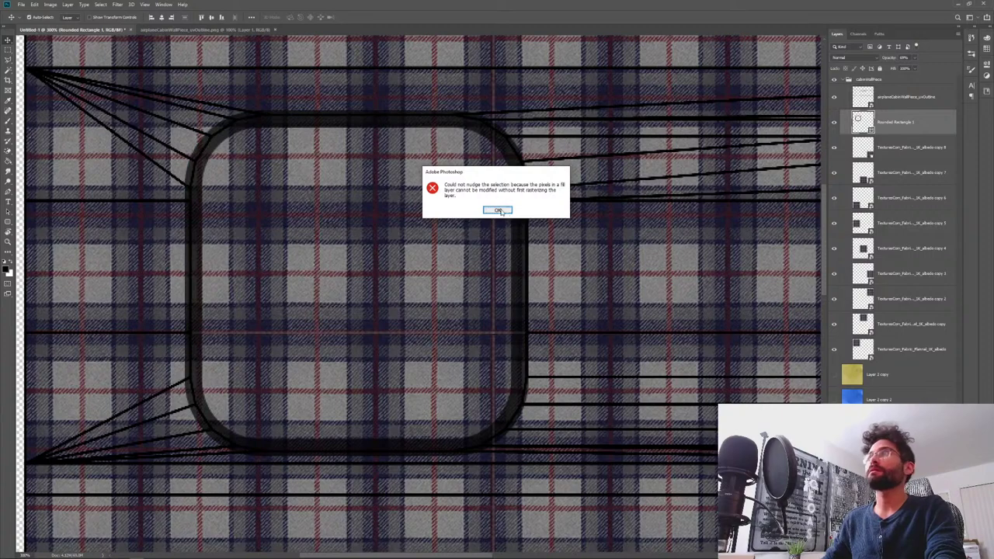
click(498, 210)
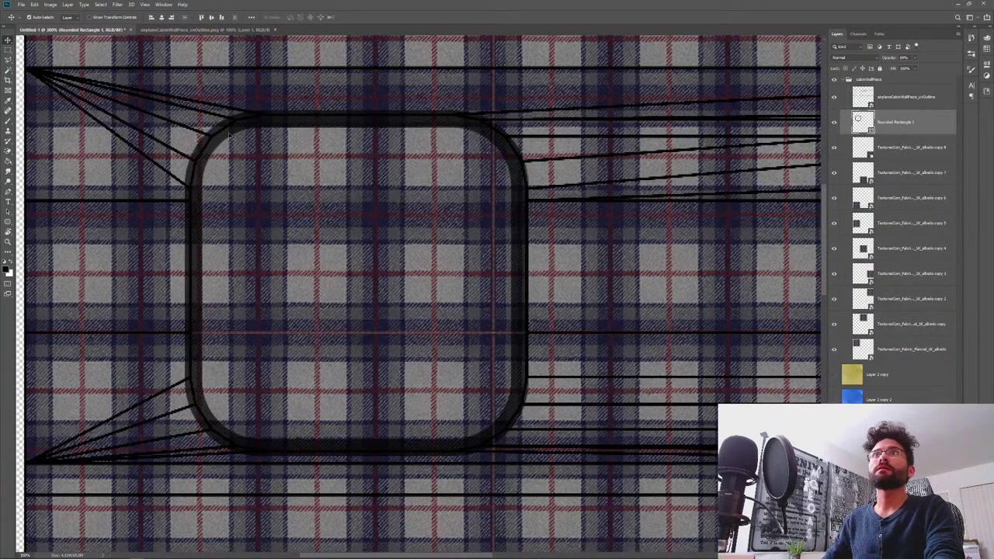
drag(230, 133, 231, 133)
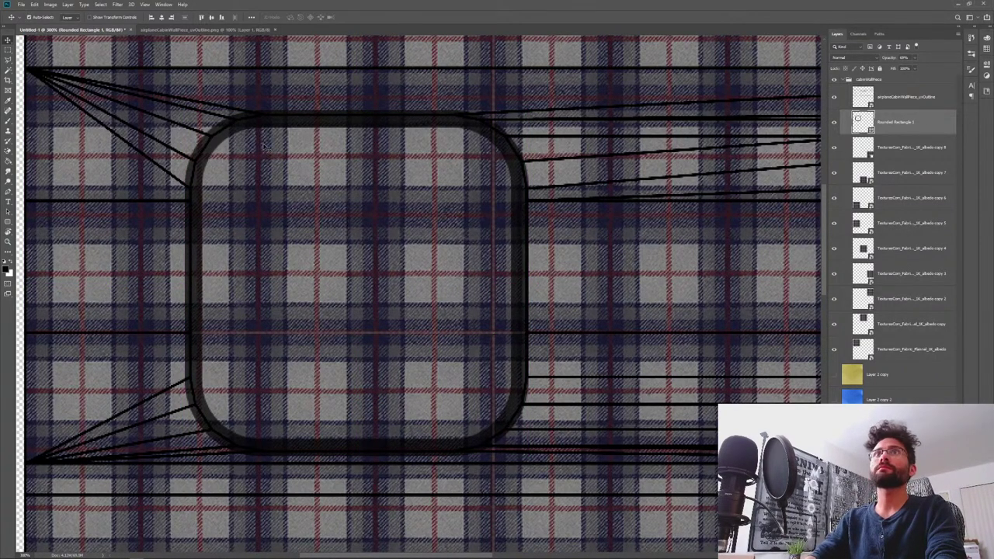
- Enlarge the frame slightly on every side so its stroke surrounds the left window outline, about 307 by 308 px overall
alt+scroll(272, 134, down, 1)
alt+scroll(272, 133, down, 4)
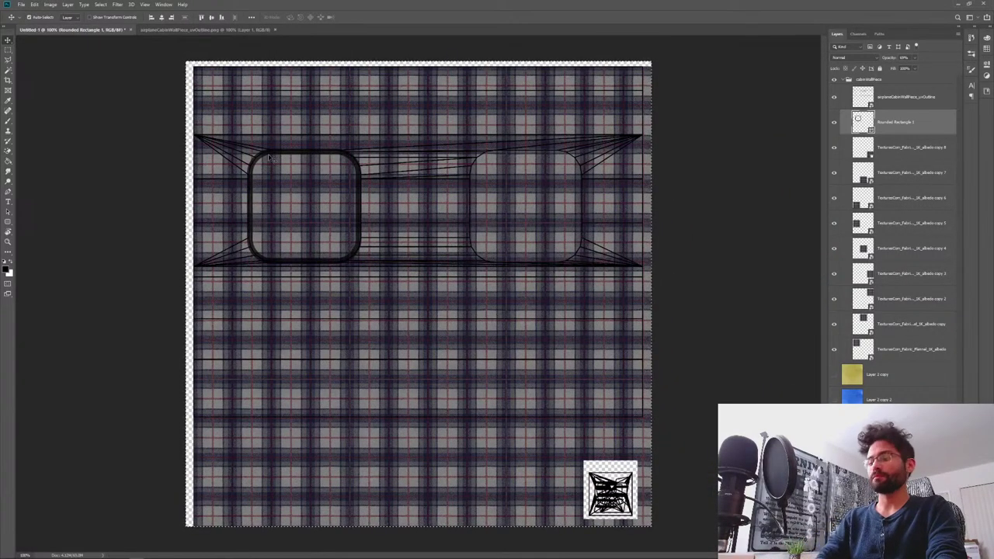
key(ctrl+t)
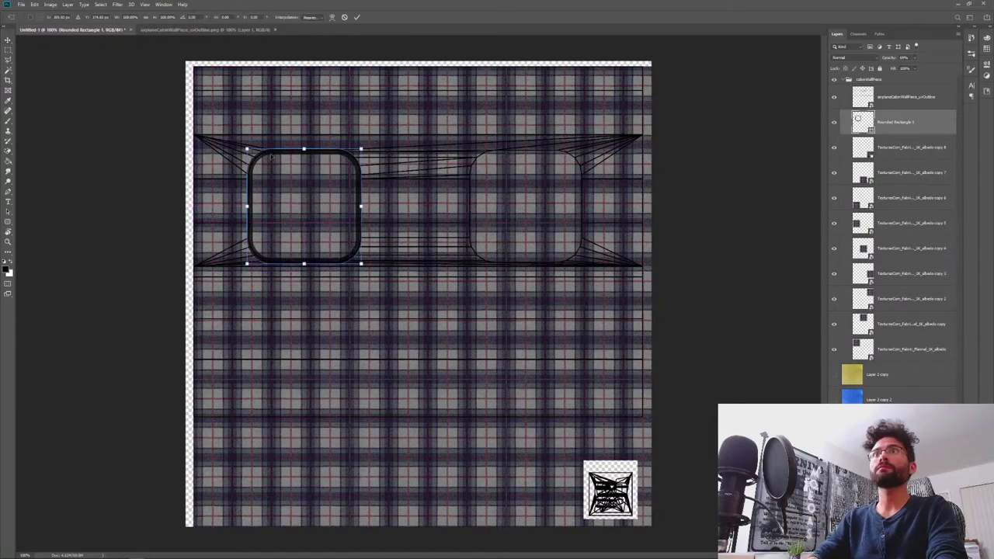
alt+scroll(354, 154, up, 2)
key(ctrl+plus)
drag(225, 120, 503, 395)
drag(520, 144, 523, 142)
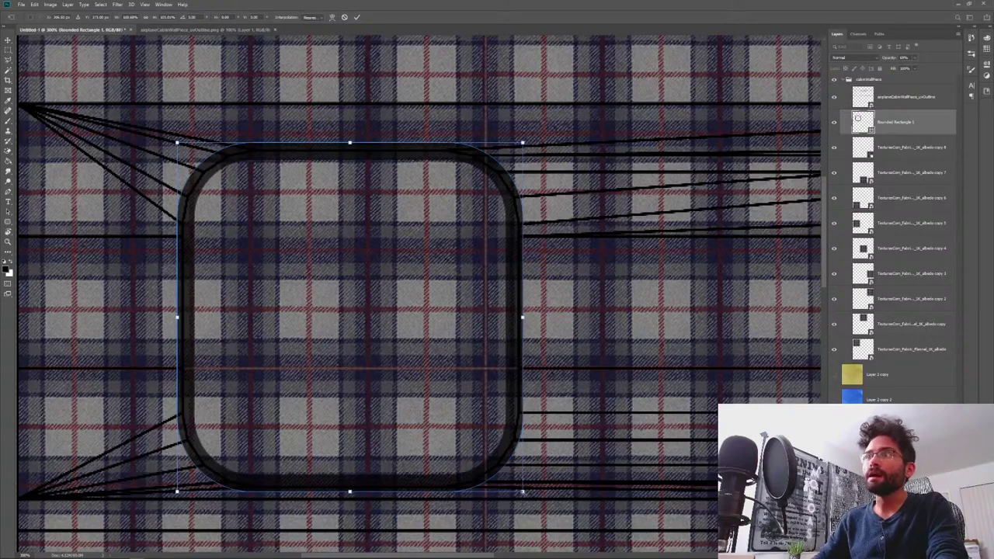
drag(523, 492, 525, 494)
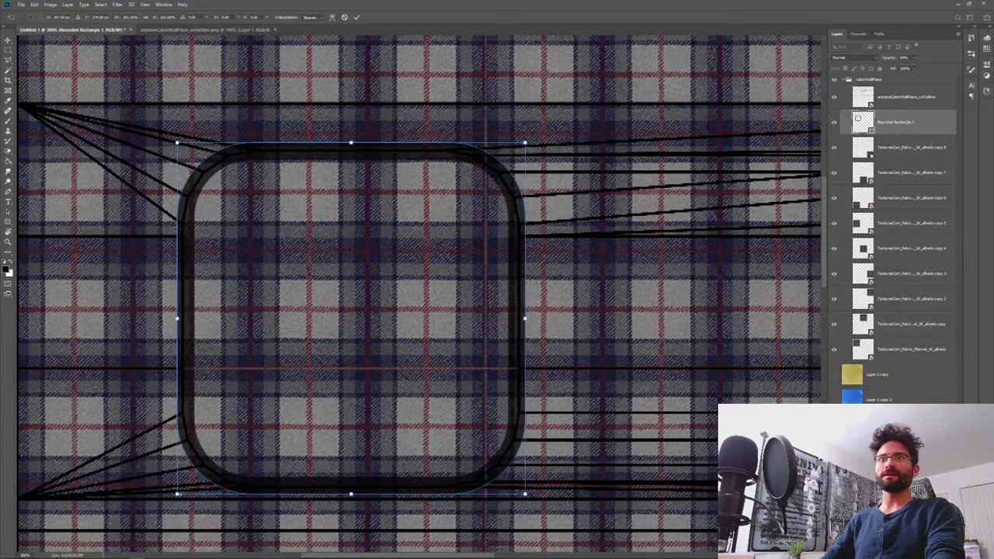
drag(178, 494, 172, 498)
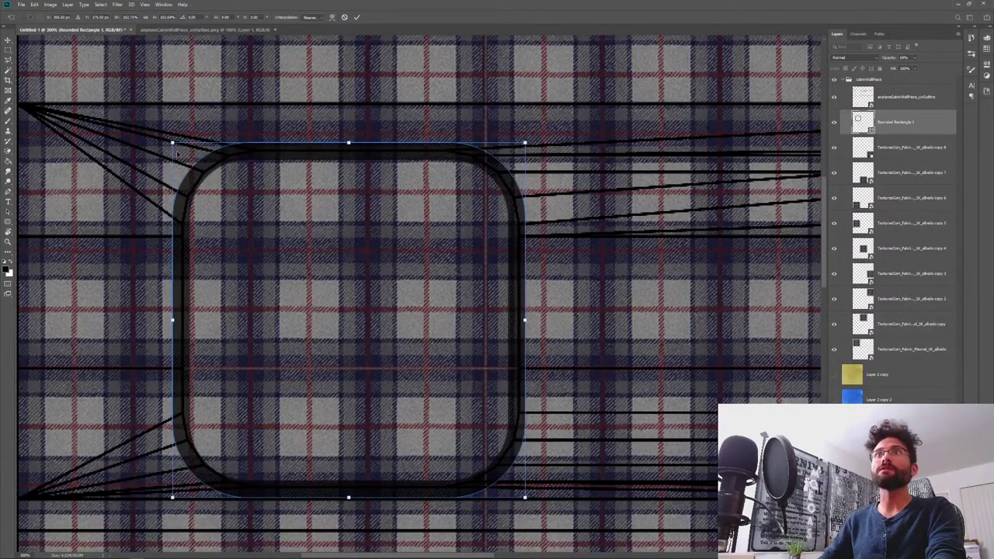
drag(173, 143, 171, 140)
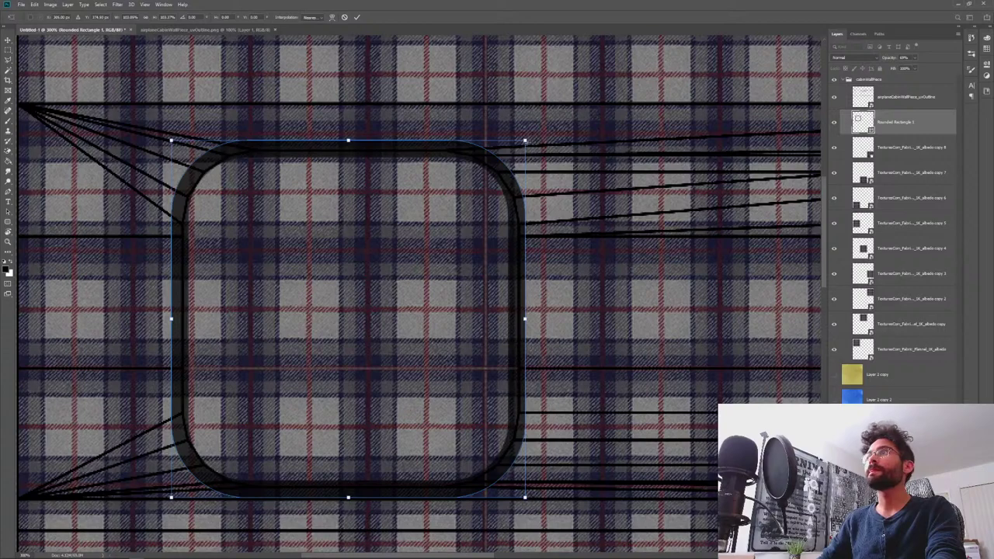
drag(526, 140, 528, 140)
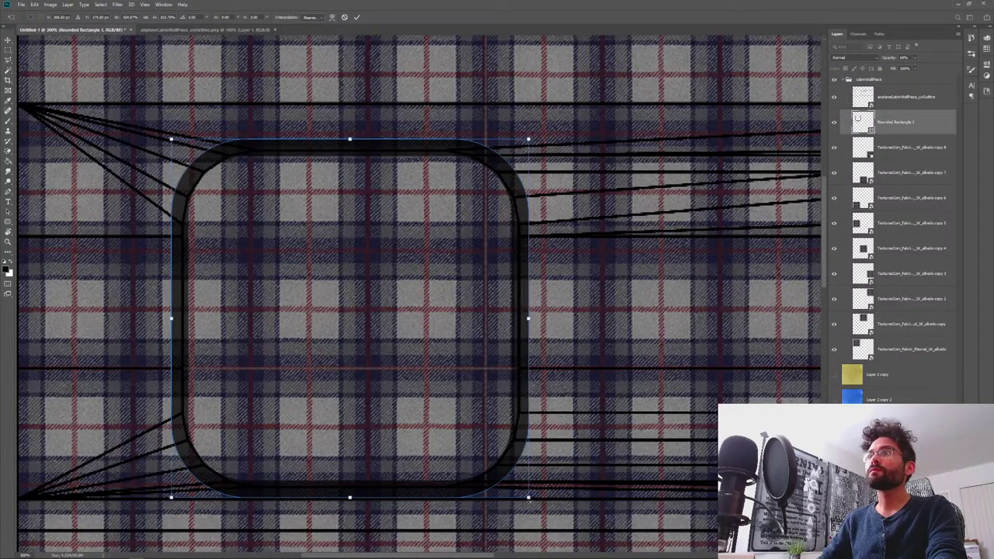
key(Return)
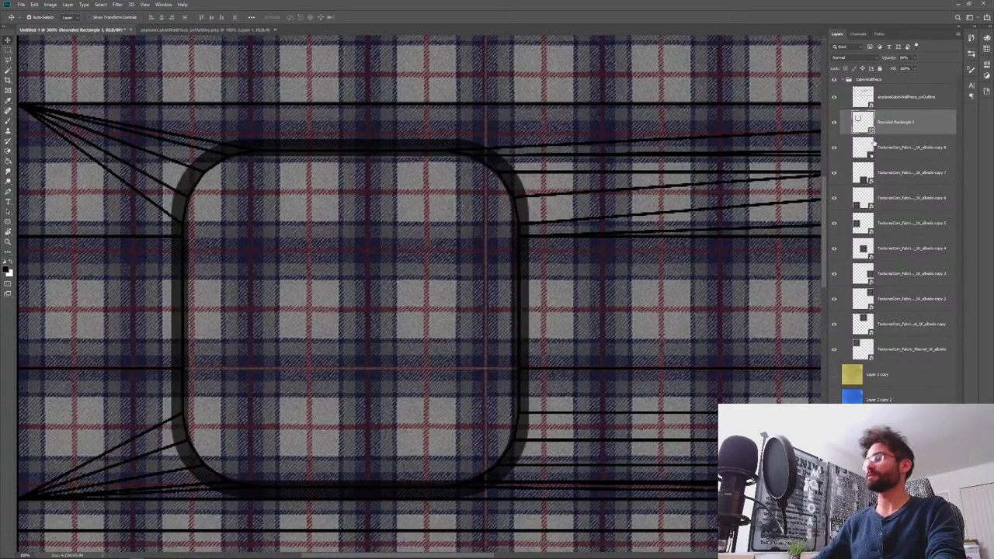
- Duplicate the rounded frame layer, hide the original, and set the copy's opacity to 100%
key(ctrl+minus)
key(ctrl+minus)
key(ctrl+minus)
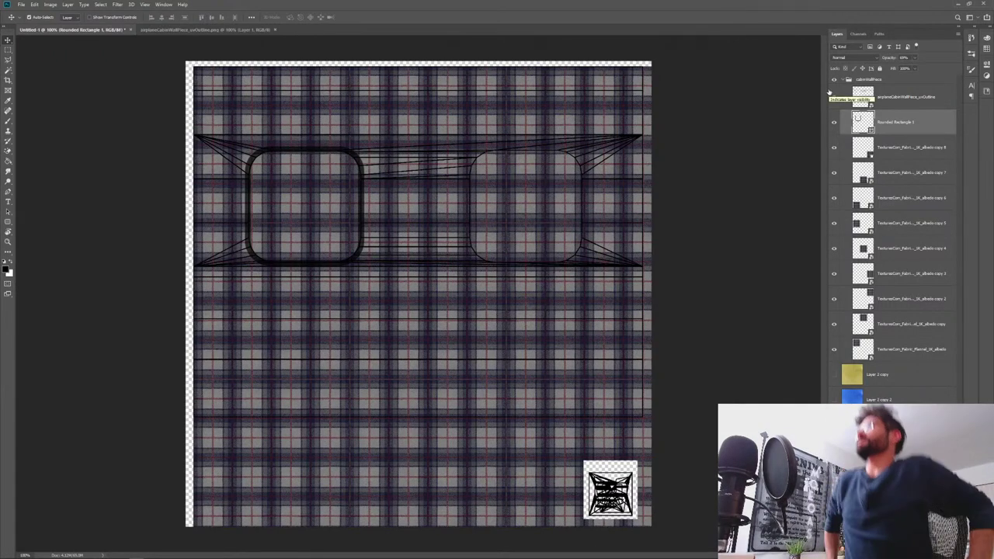
key(ctrl+j)
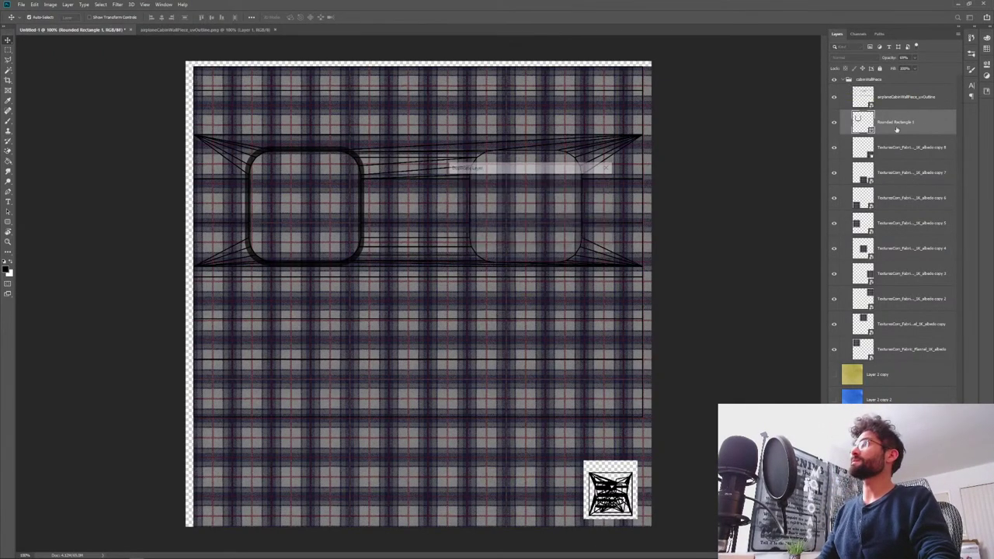
click(834, 147)
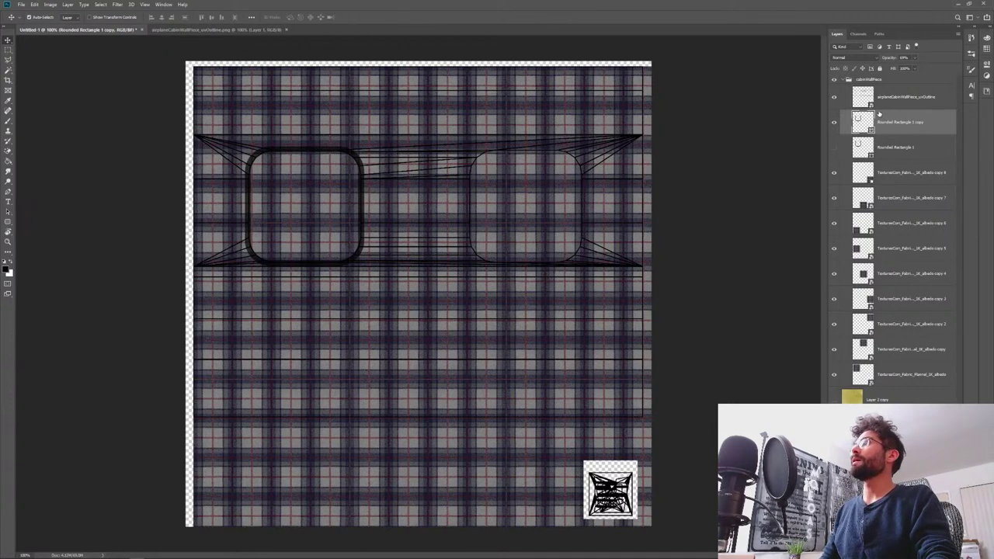
drag(891, 58, 944, 54)
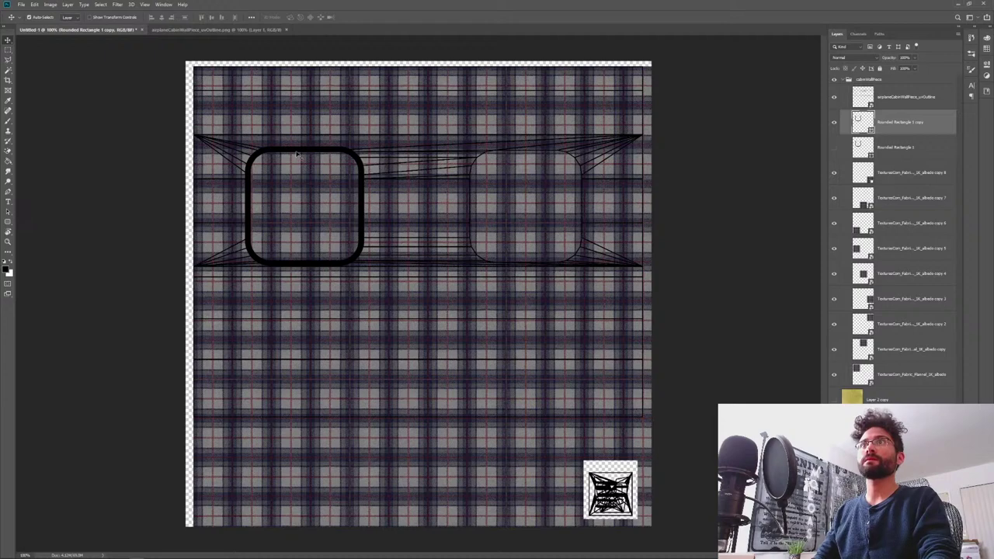
- Change the stroke colour of the rounded window frame copy from its current swatch to light grey
click(8, 222)
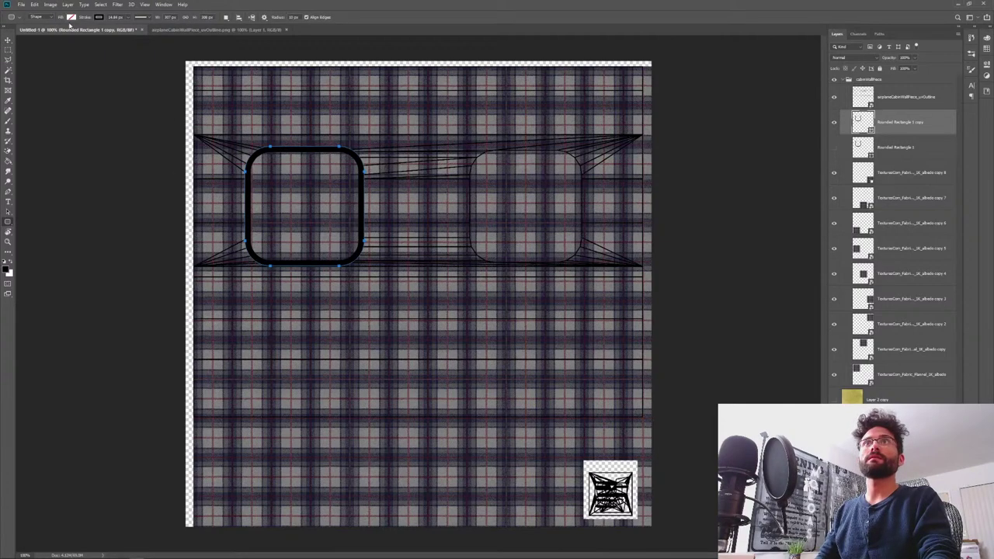
click(98, 17)
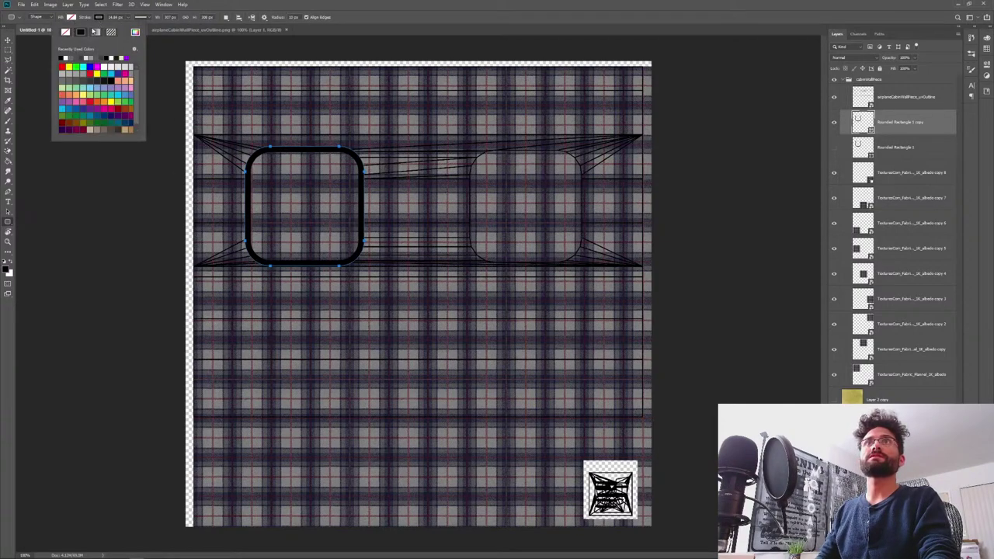
click(110, 68)
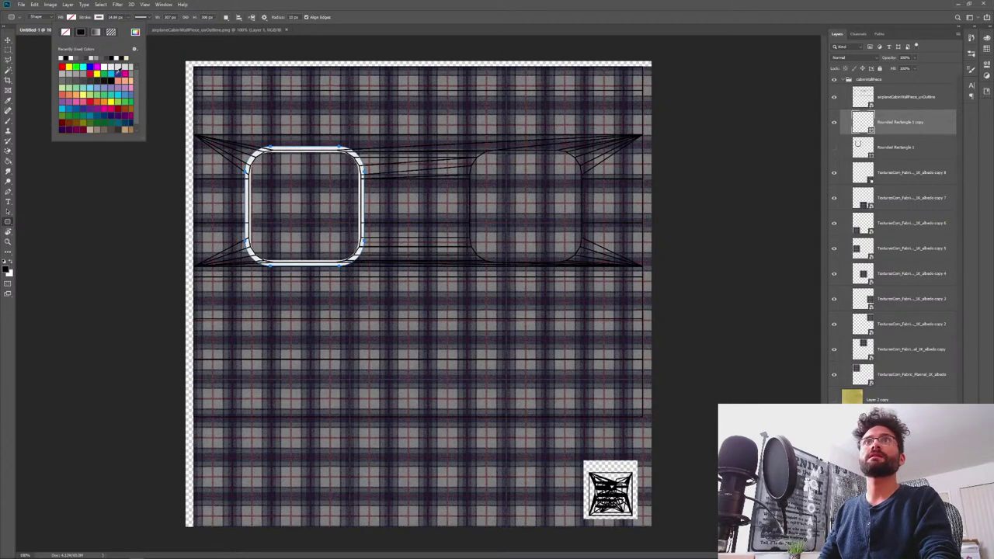
click(101, 113)
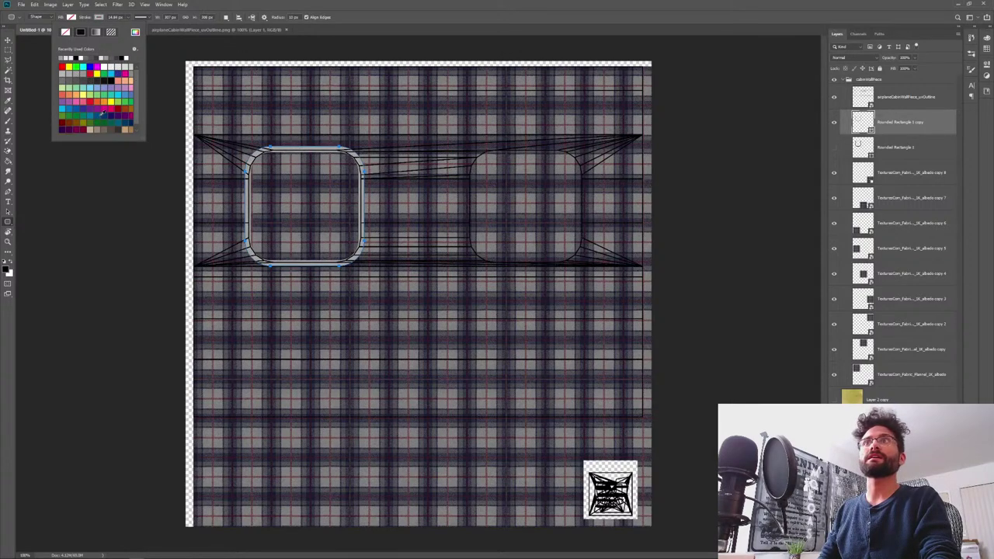
click(7, 40)
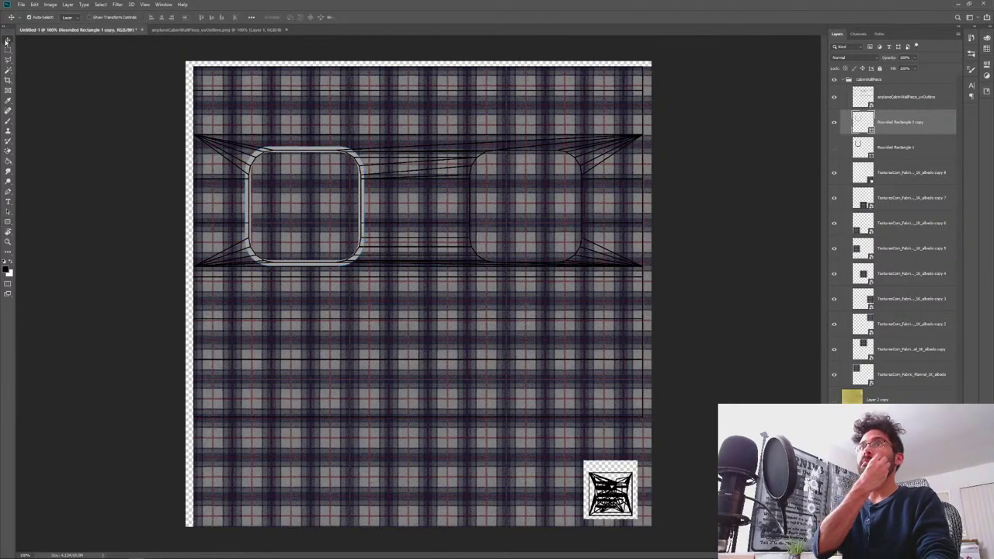
- Add an Inner Shadow layer style to the rounded frame copy and show its settings
double_click(917, 122)
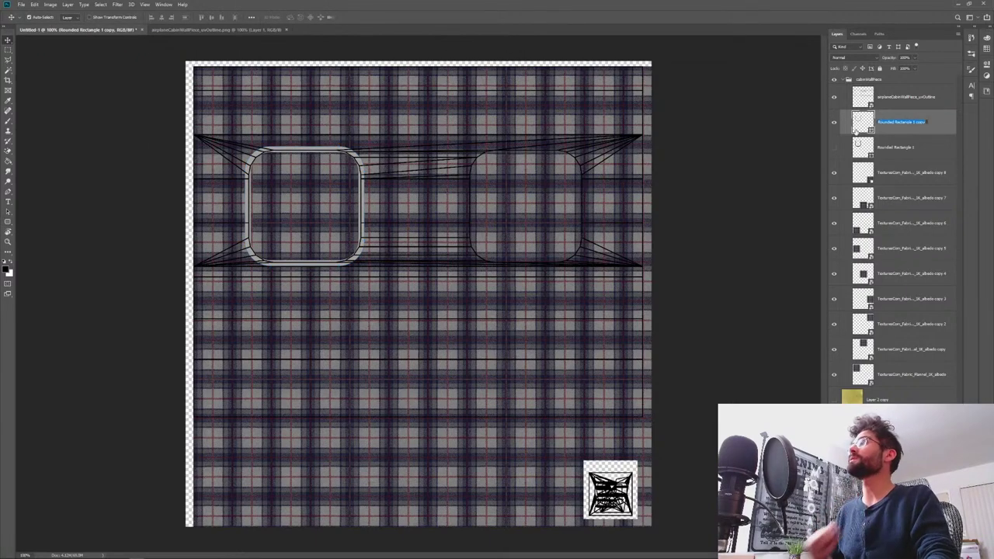
click(944, 125)
key(space)
double_click(940, 122)
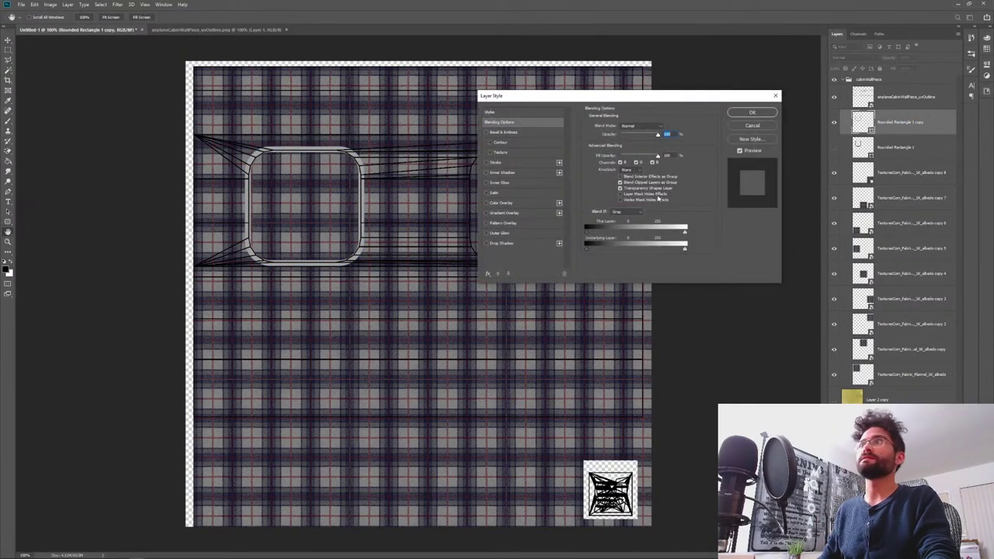
click(488, 172)
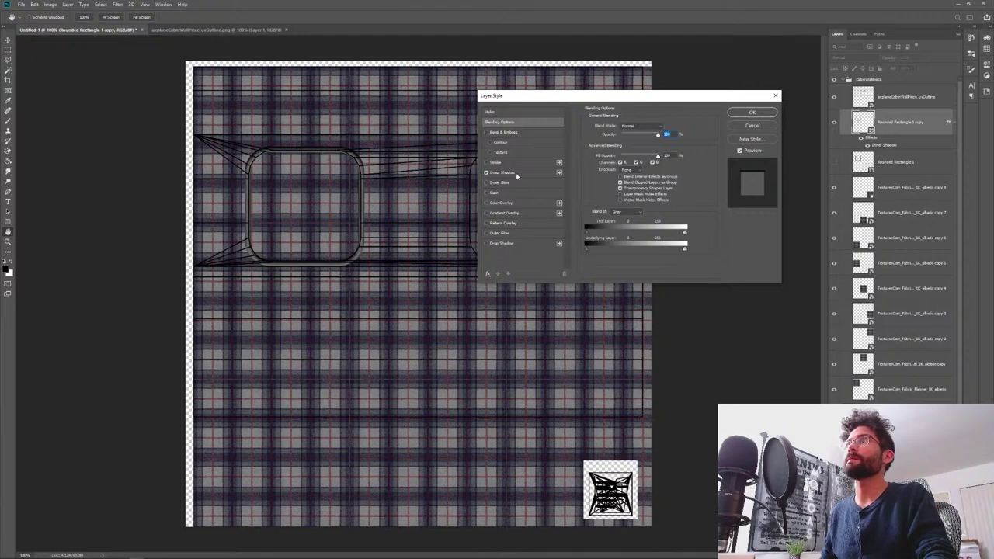
click(519, 173)
- Set the frame's inner shadow colour to light grey, RGB 219, 219, 219, and apply the layer style
click(668, 127)
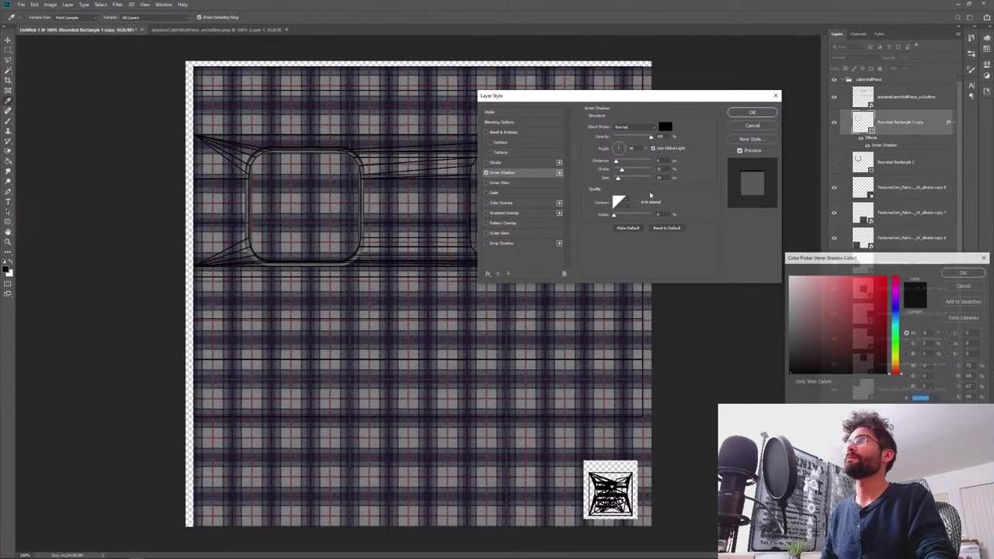
click(789, 297)
key(Return)
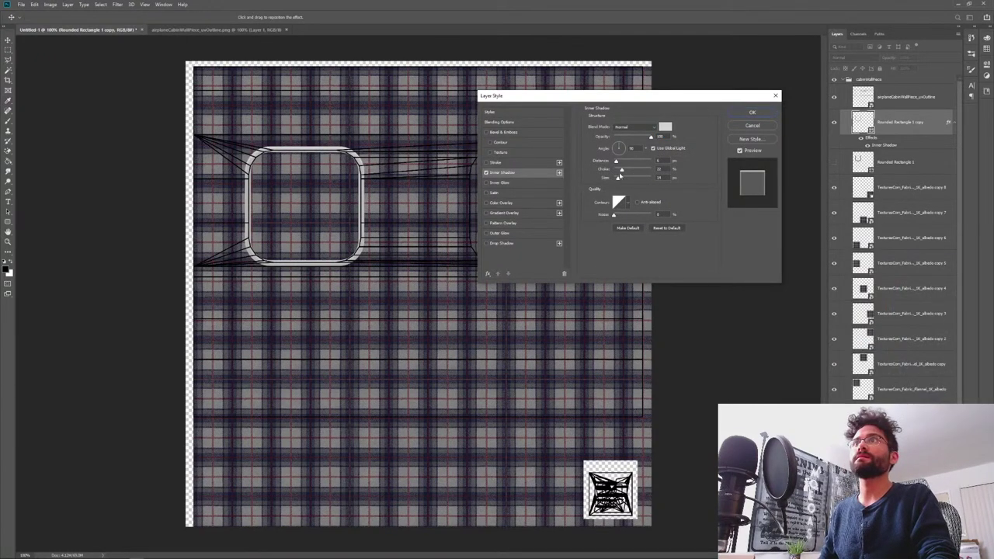
click(665, 127)
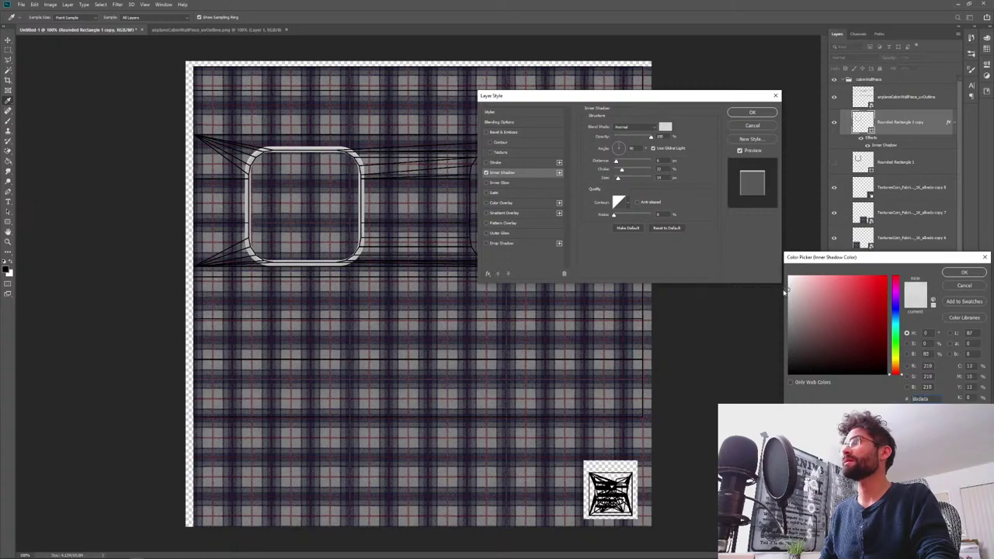
key(Return)
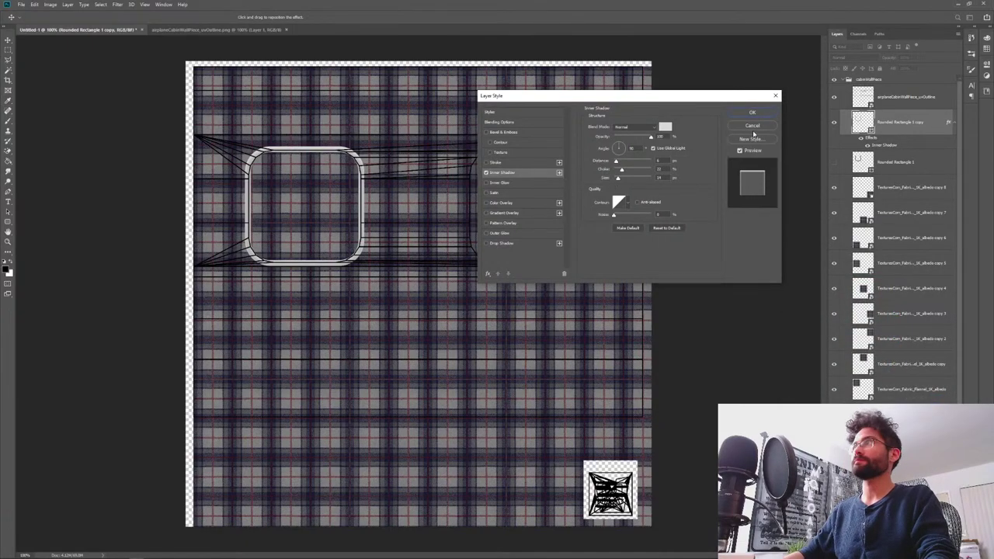
click(752, 115)
- Refine the frame's inner shadow with zero distance, a higher choke and a smaller size, and check the frame without the UV outline
key(ctrl+plus)
key(ctrl+plus)
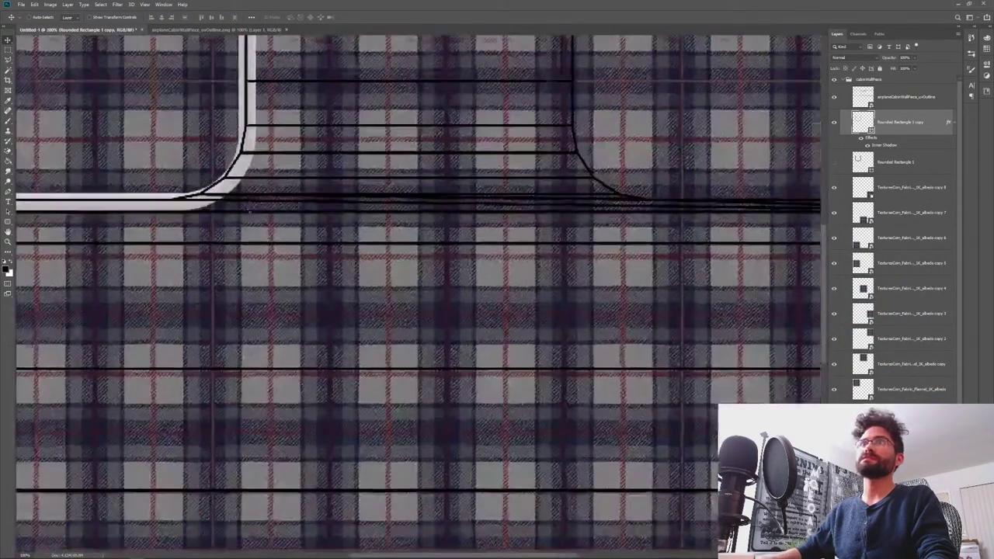
alt+scroll(249, 210, down, 5)
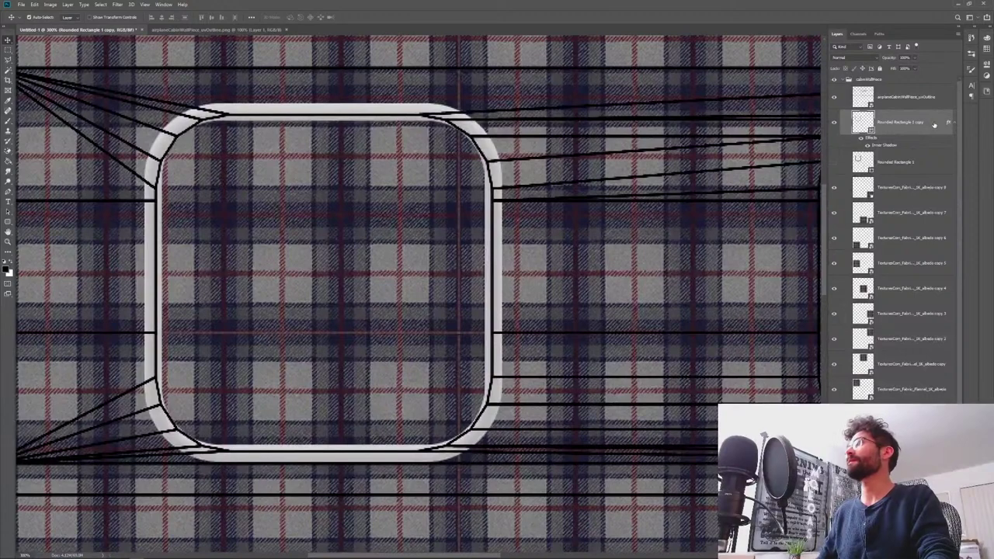
drag(529, 101, 616, 153)
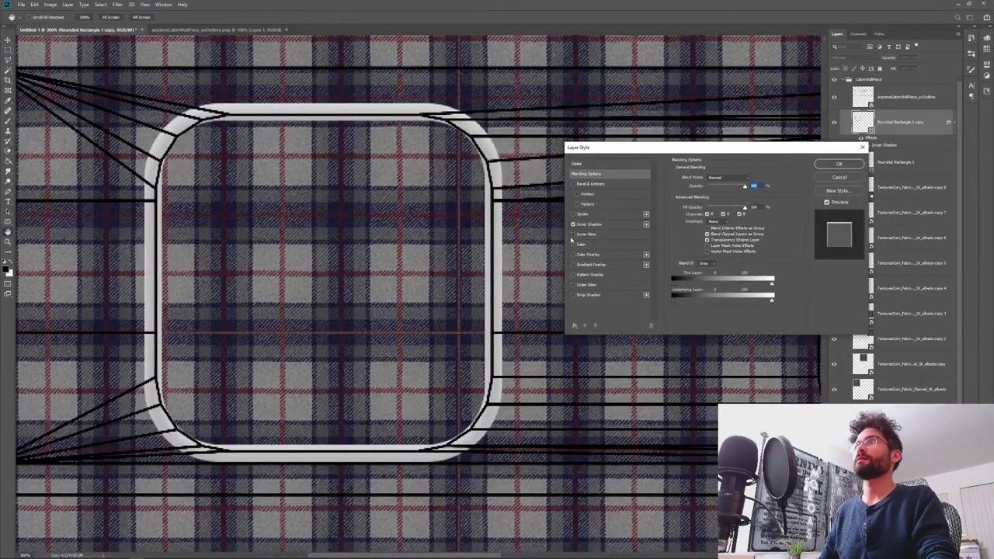
click(599, 224)
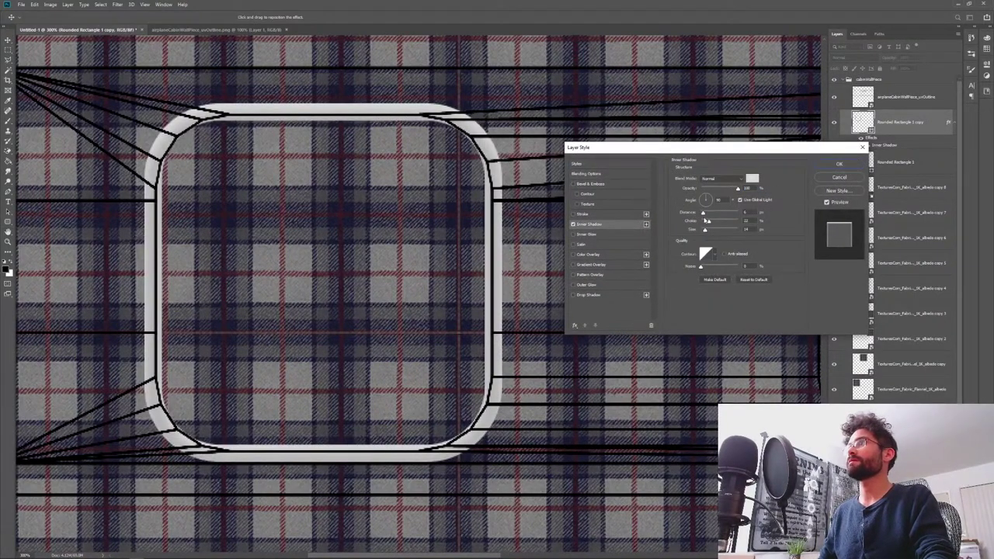
mouse_move(703, 215)
mouse_down()
mouse_move(696, 214)
mouse_move(716, 222)
mouse_move(703, 233)
mouse_up()
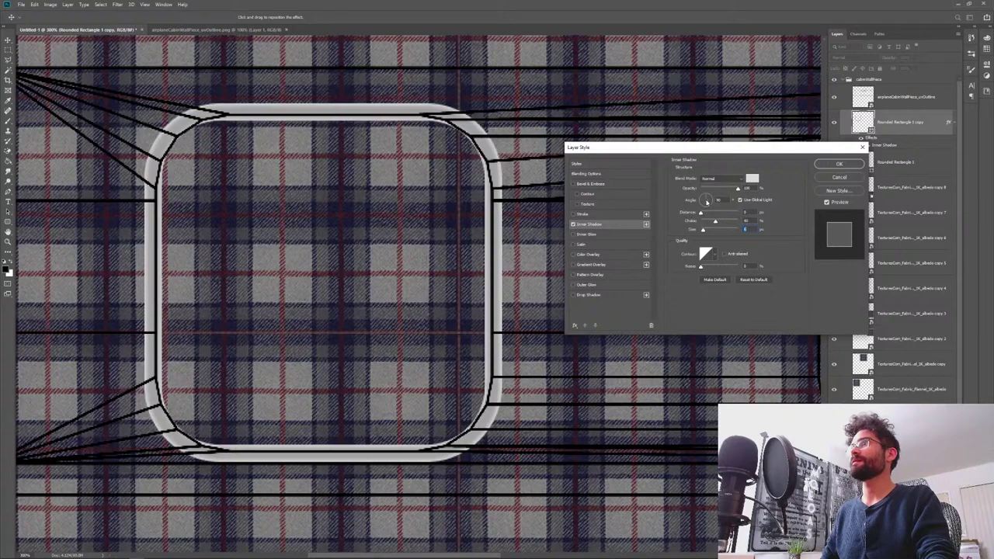
drag(717, 223, 723, 226)
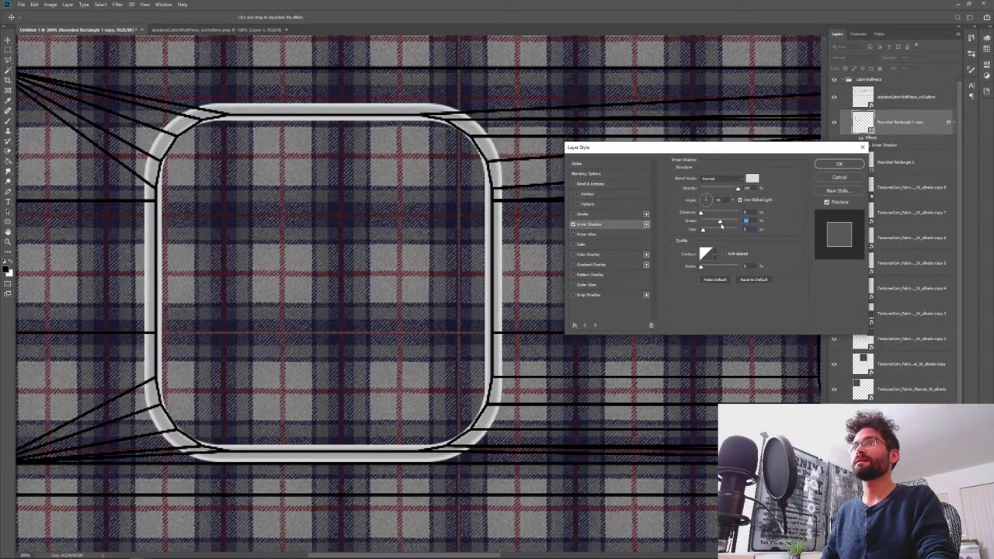
click(843, 166)
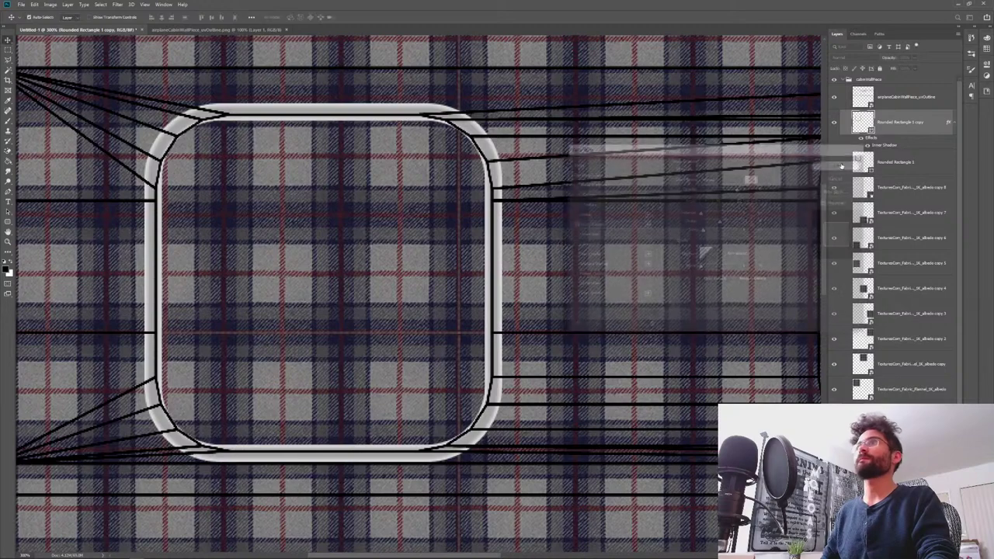
click(834, 97)
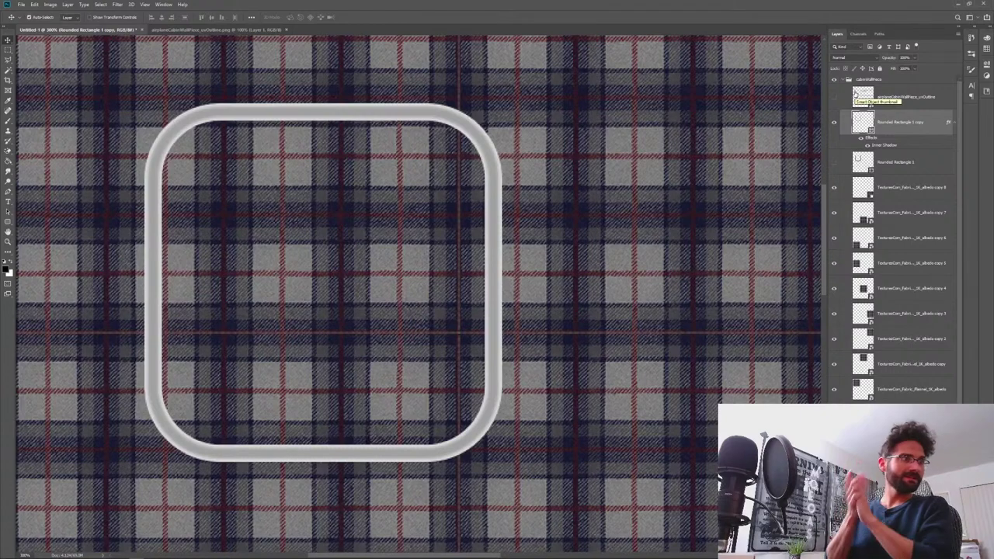
click(834, 97)
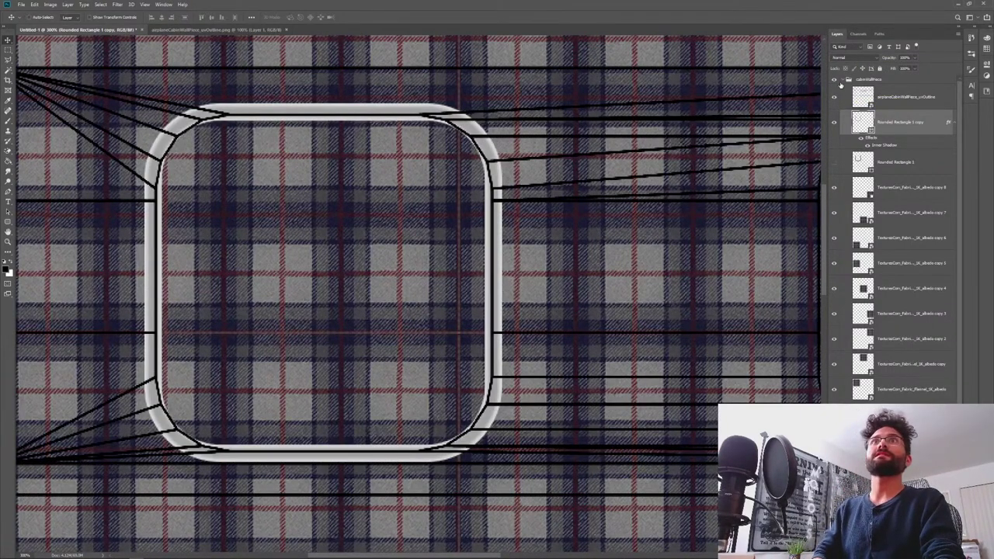
- Save the document as airplaneTextures in Photoshop format in the spy game project's textures/airplane folder
key(ctrl+s)
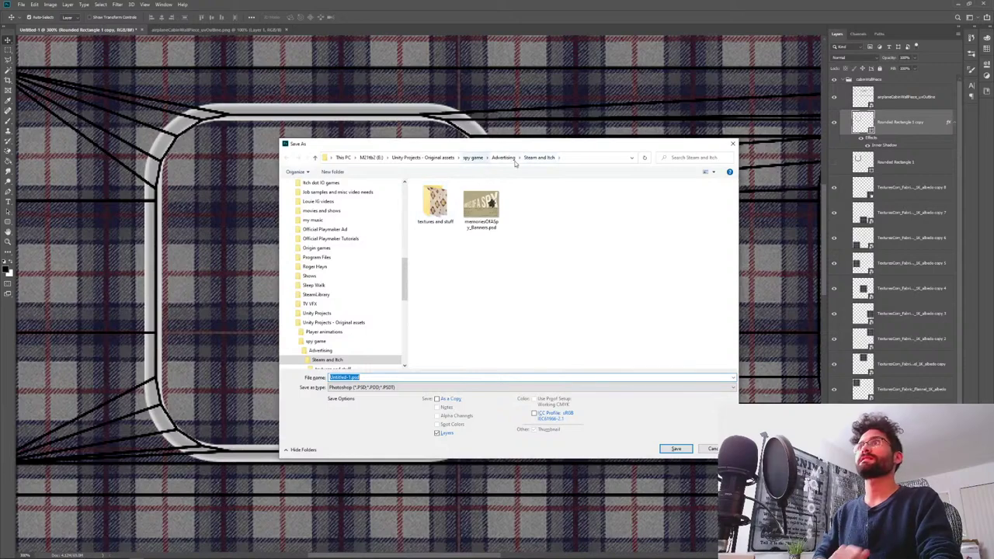
click(473, 158)
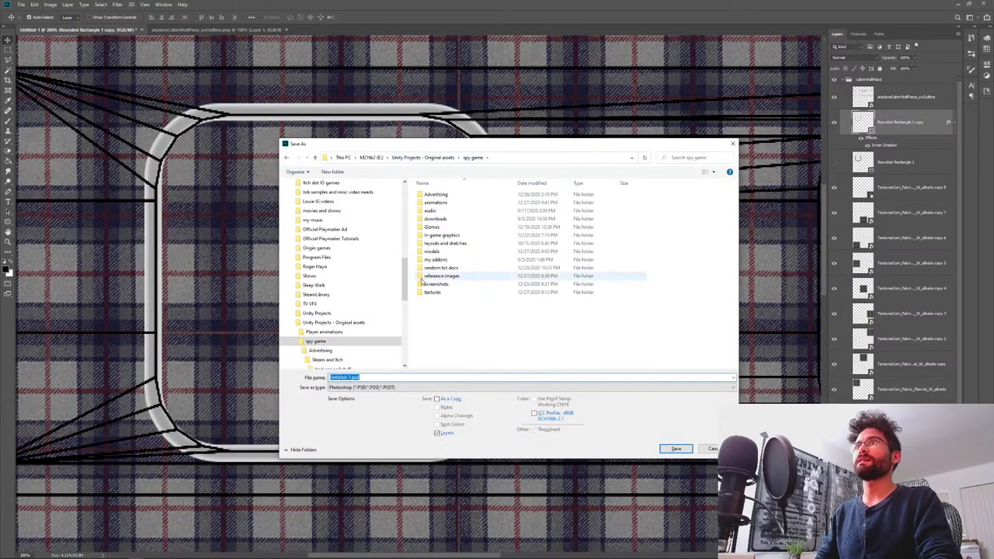
double_click(432, 292)
double_click(436, 203)
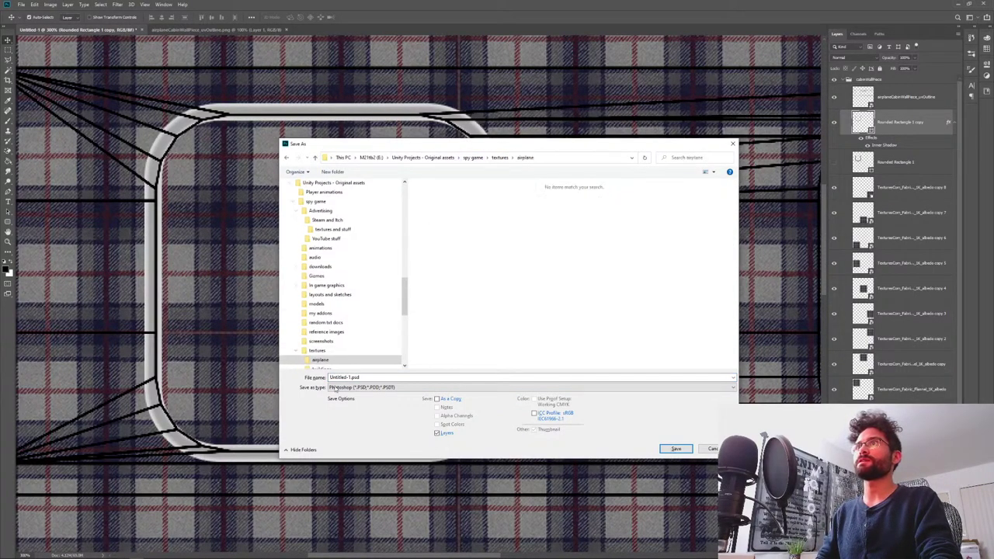
double_click(341, 377)
text(airplan)
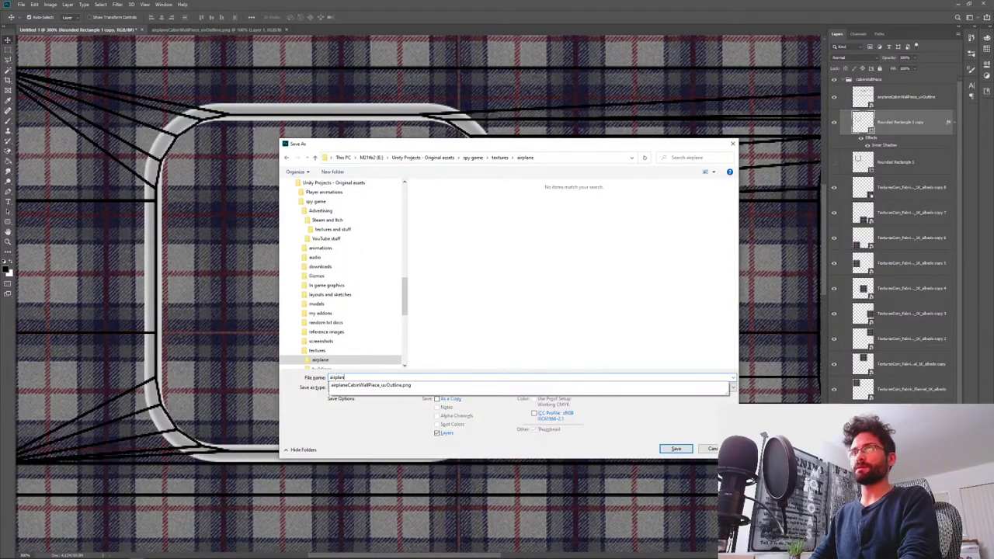
text(eTextures)
key(Return)
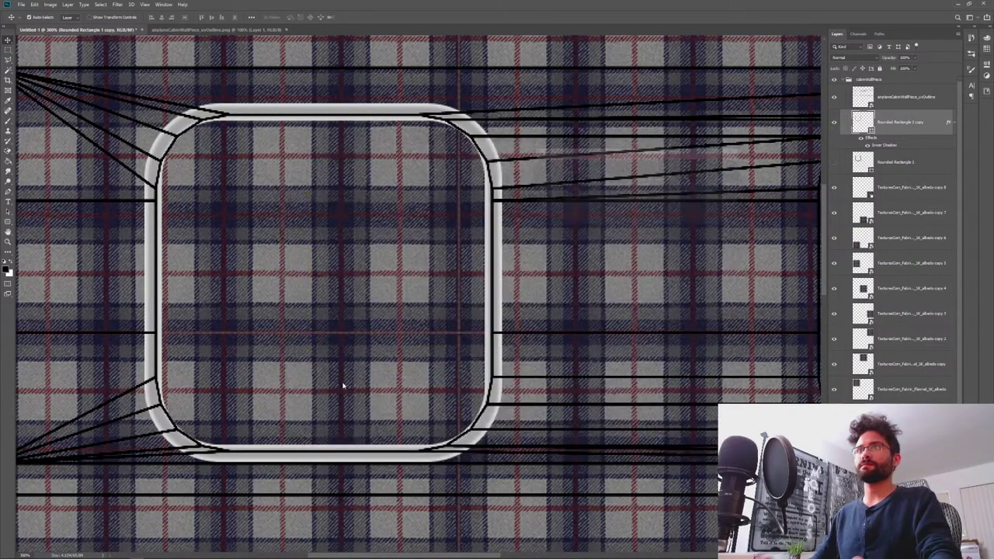
key(Return)
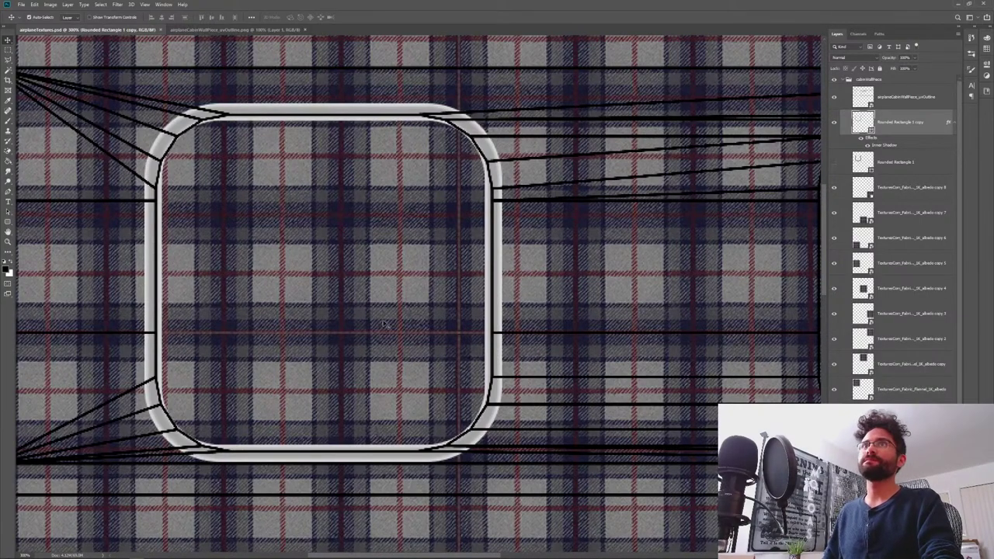
key(2)
drag(471, 313, 453, 368)
key(2)
key(0)
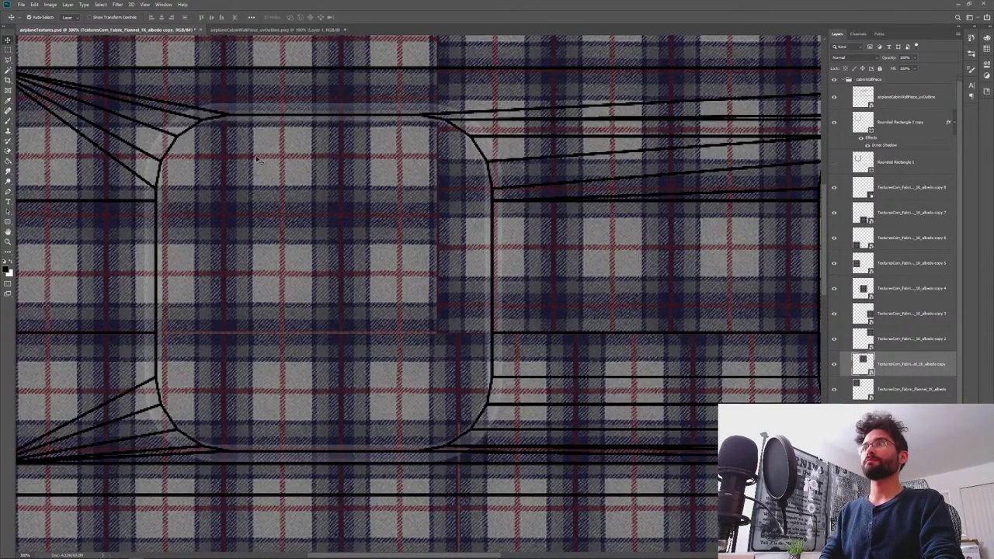
key(shift+Right)
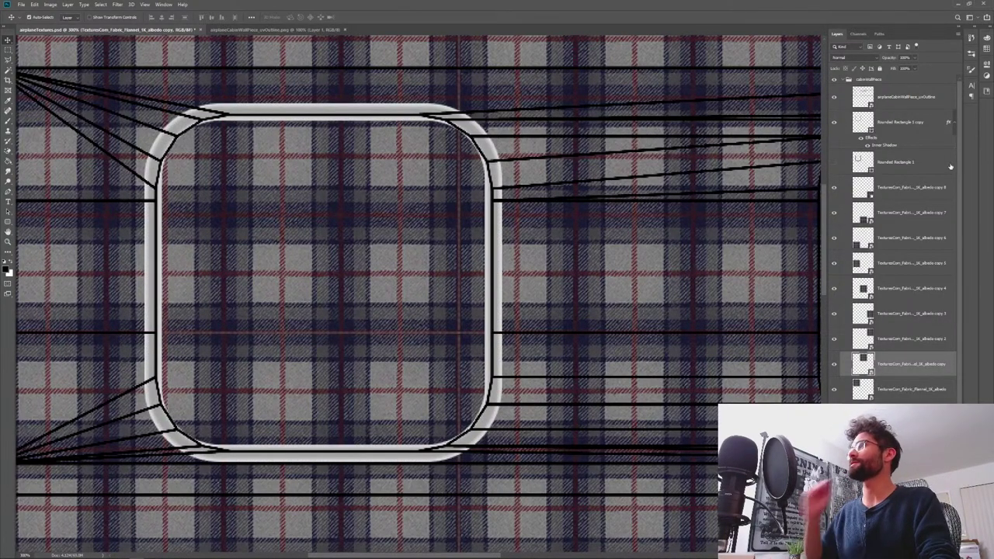
- Duplicate the light grey rounded frame layer and place the copy around the right window outline
click(907, 124)
alt+scroll(590, 210, down, 3)
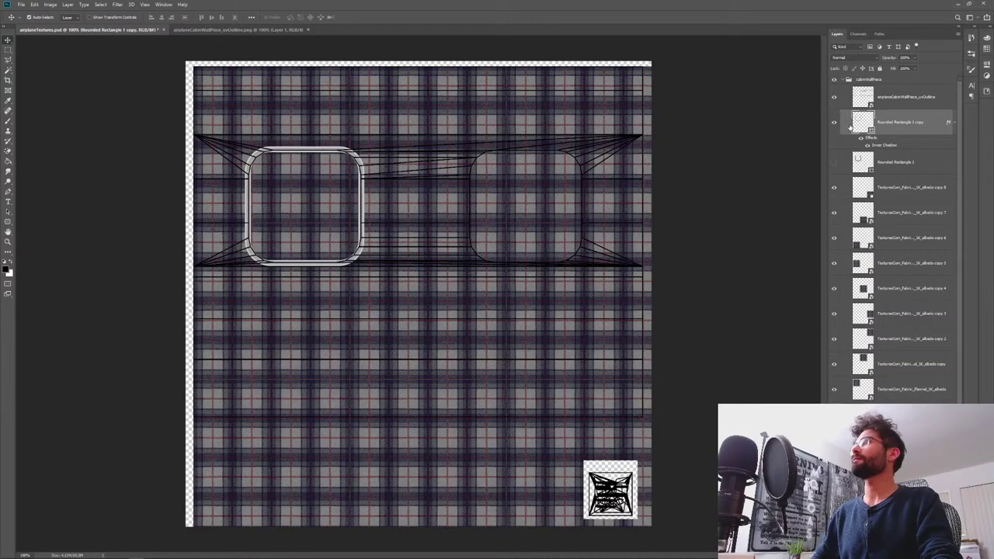
click(835, 100)
click(836, 99)
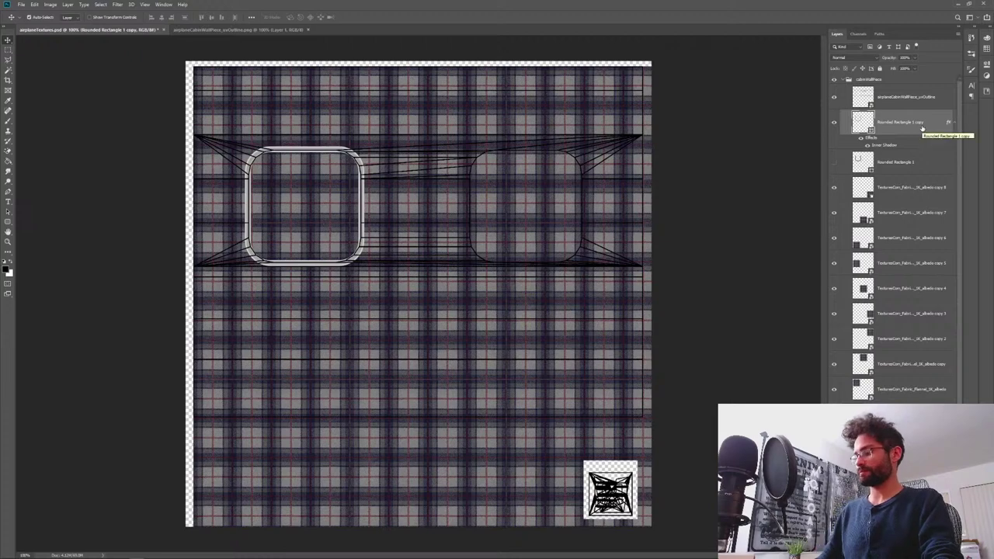
key(ctrl+alt+j)
key(Return)
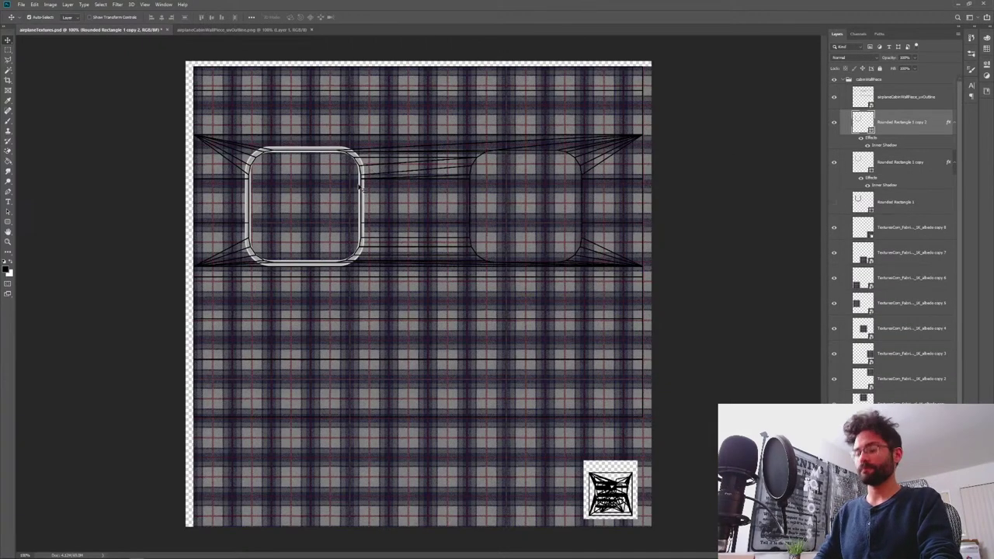
drag(309, 153, 532, 157)
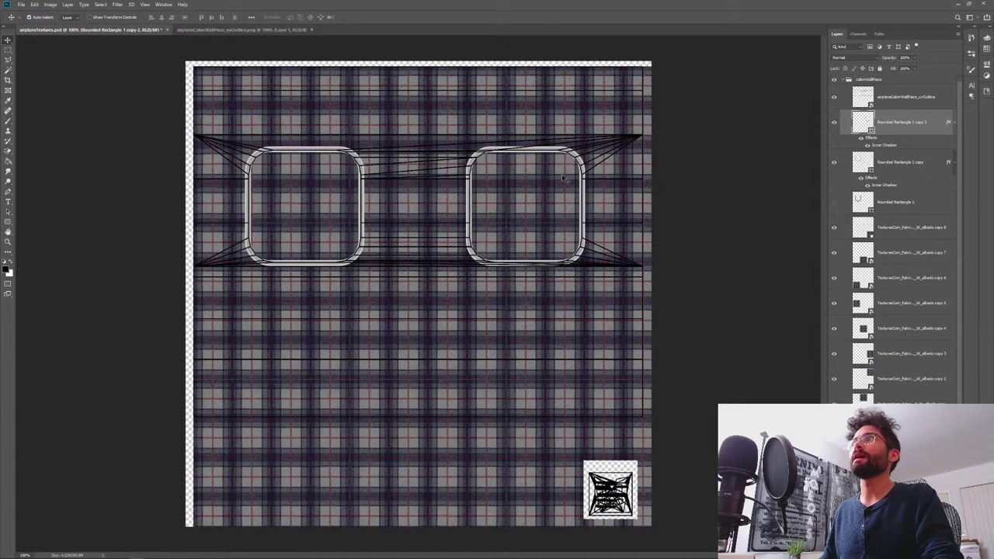
- Hide the UV outline layer and set up saving the document as a separate file in PNG format
click(834, 97)
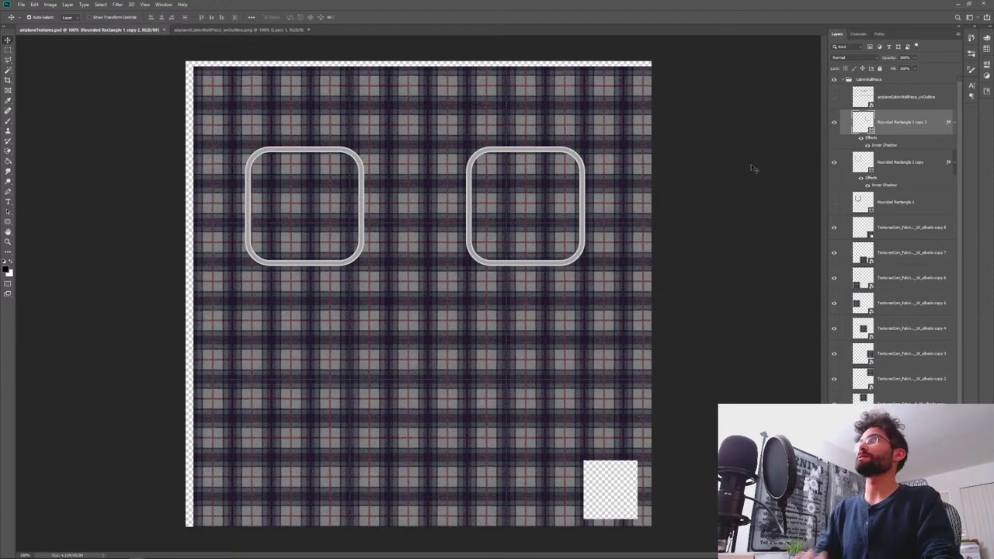
key(ctrl+shift+s)
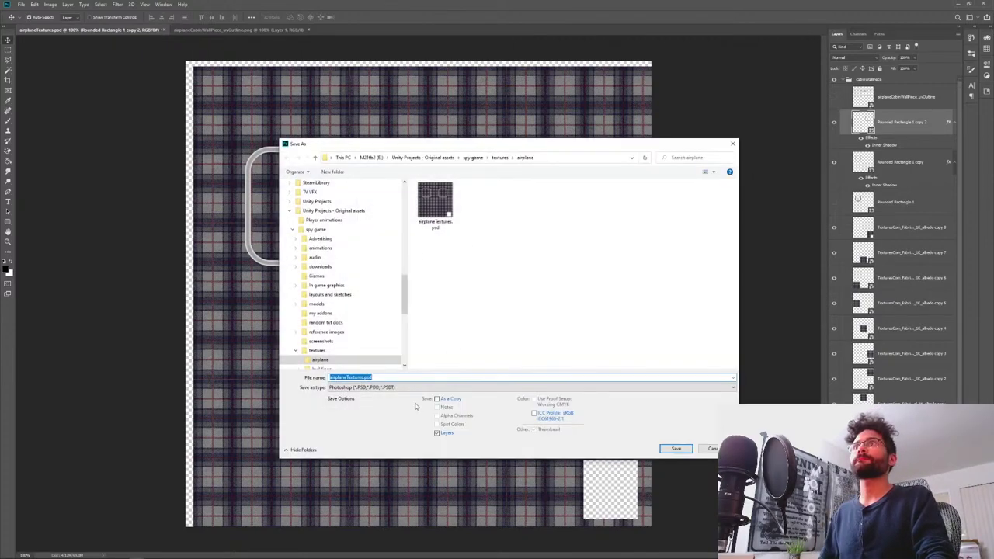
click(346, 387)
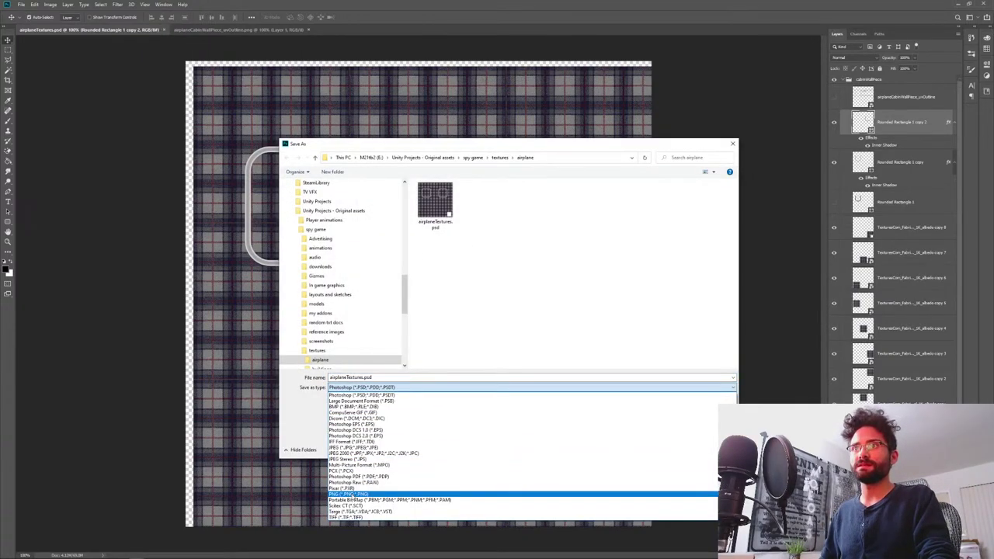
click(348, 494)
- Name the PNG airplaneCabinWallPiece, based on the UV outline's file name, and save it in the airplane textures folder
double_click(354, 379)
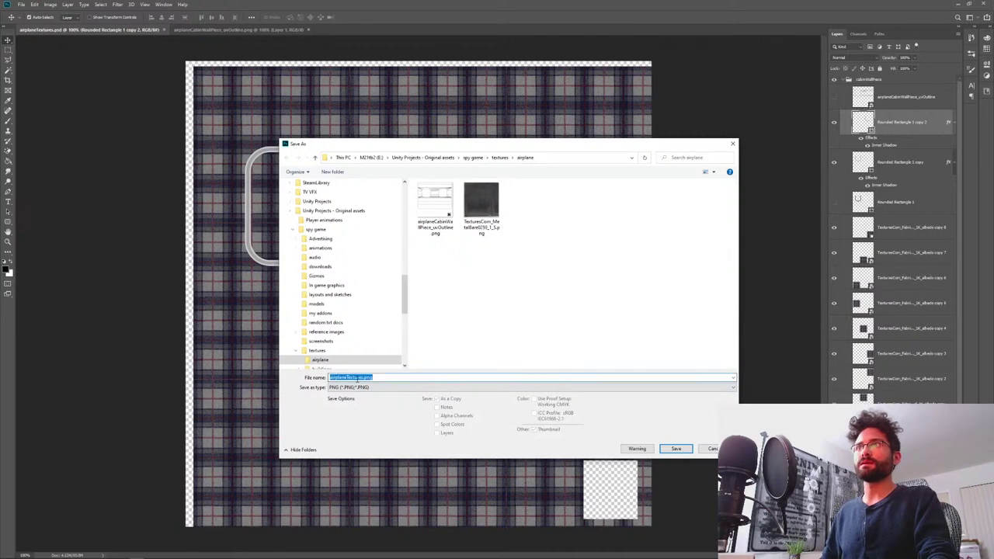
click(435, 206)
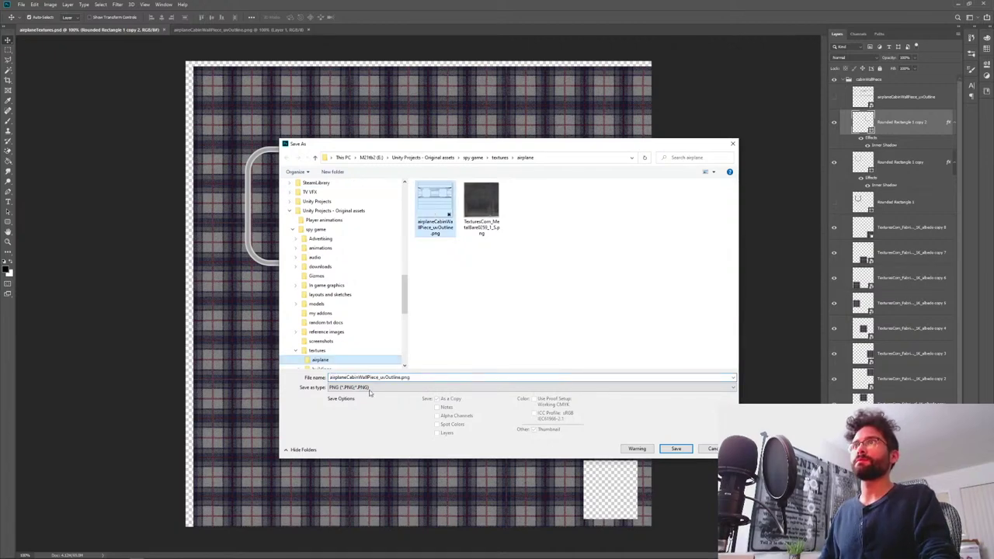
click(378, 379)
click(380, 378)
key(Delete)
key(Delete)
key(Delete)
key(Delete)
key(Delete)
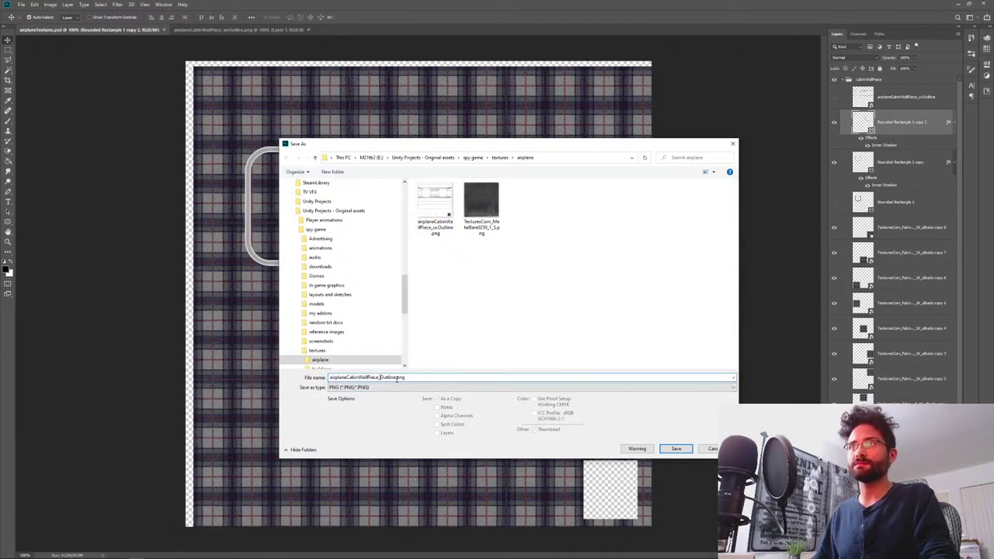
key(Delete)
key(Delete)
key(Delete)
key(Delete)
key(BackSpace)
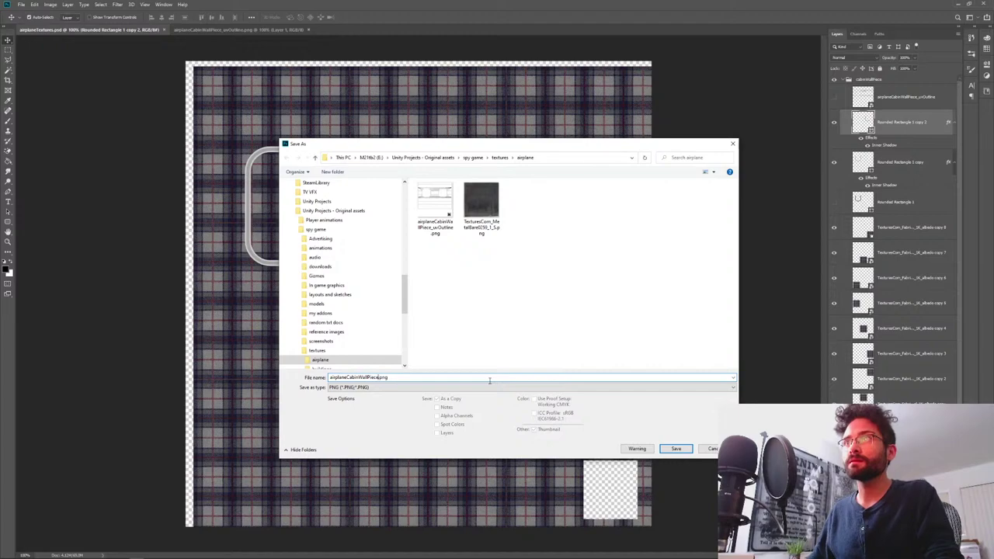
key(Return)
click(479, 196)
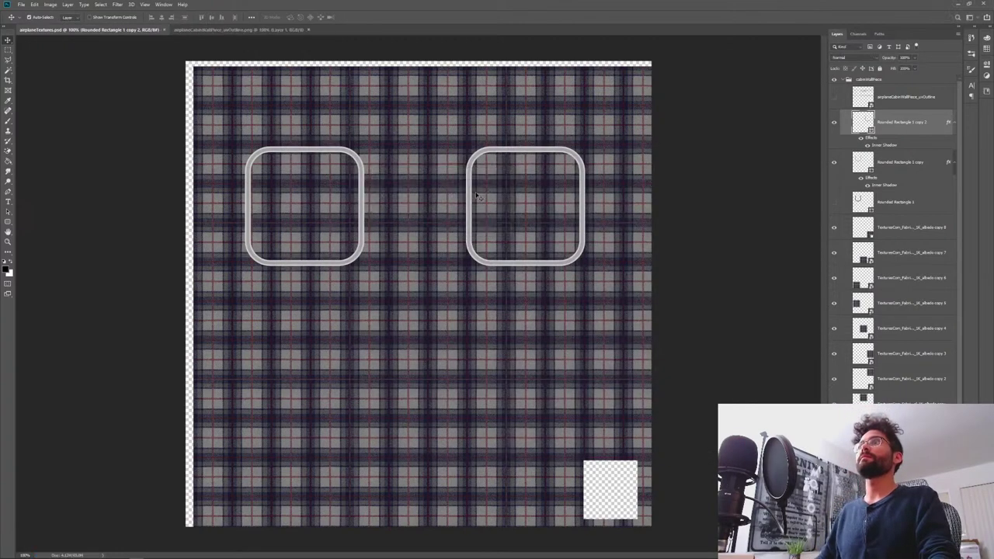
- Switch to Cinema 4D, change from the UV editing layout to the game assets layout and enlarge the material area
key(alt+Tab)
key(alt+Tab)
key(alt+Tab)
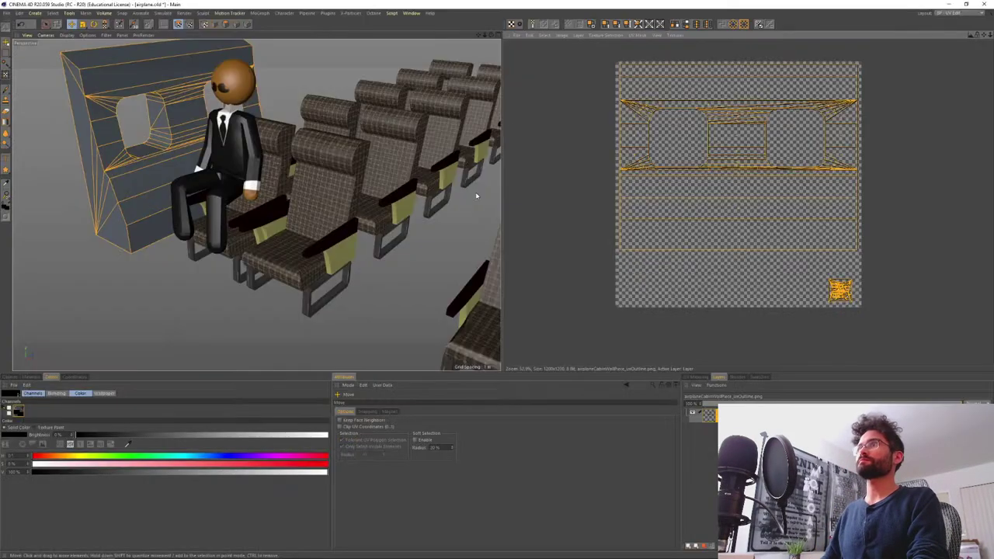
click(946, 13)
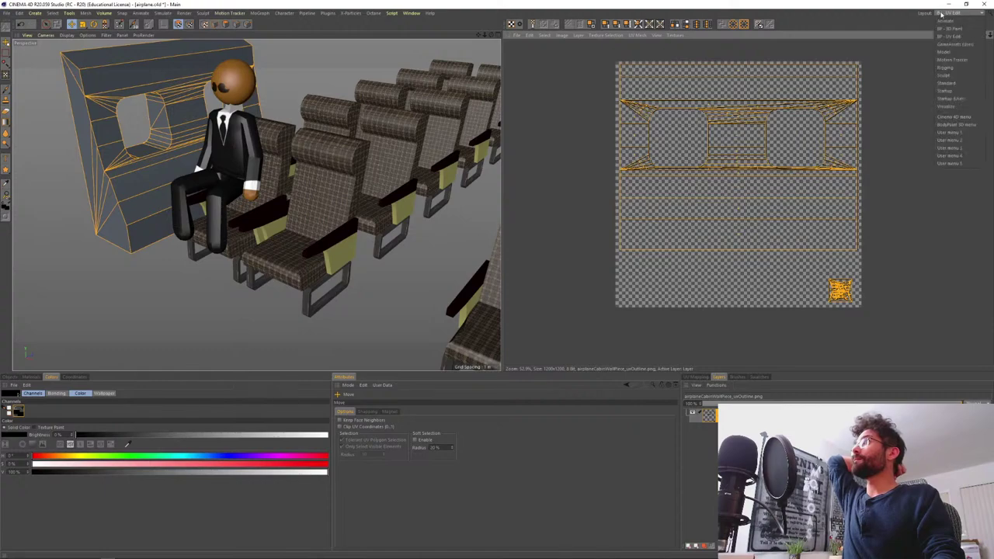
click(955, 44)
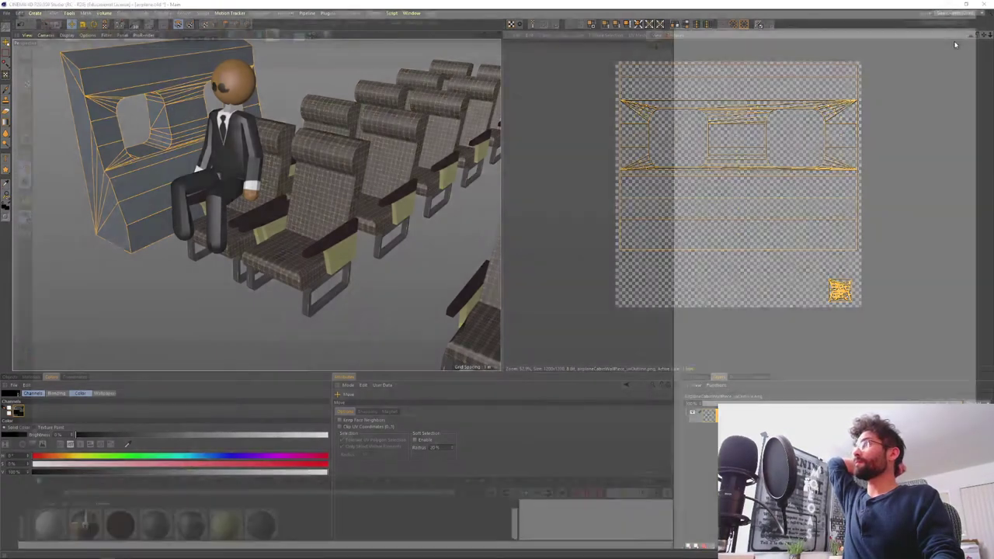
drag(205, 483, 213, 420)
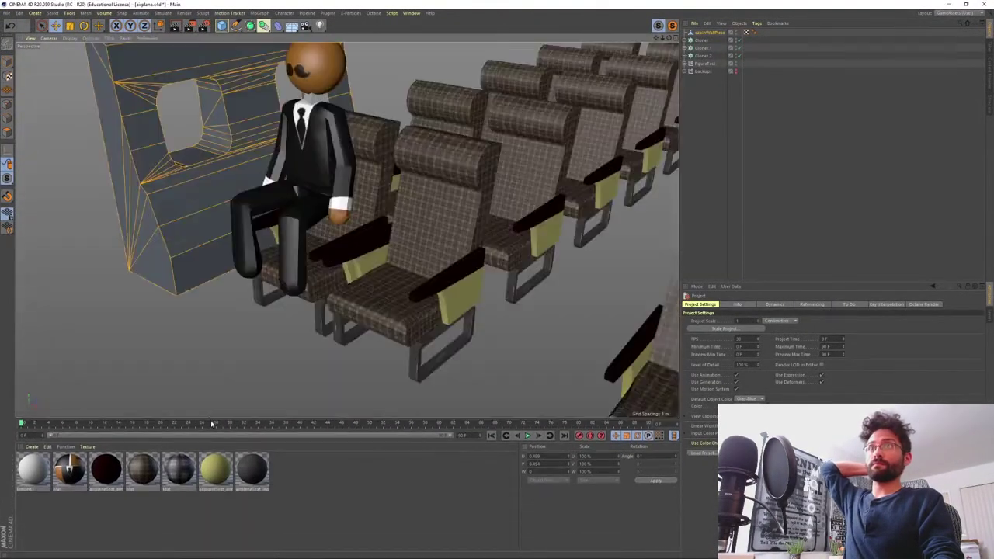
- Create a material from airplaneCabinWallPiece.png in the airplane textures folder and apply it to the cabin wall piece
key(alt+Tab)
key(alt+Tab)
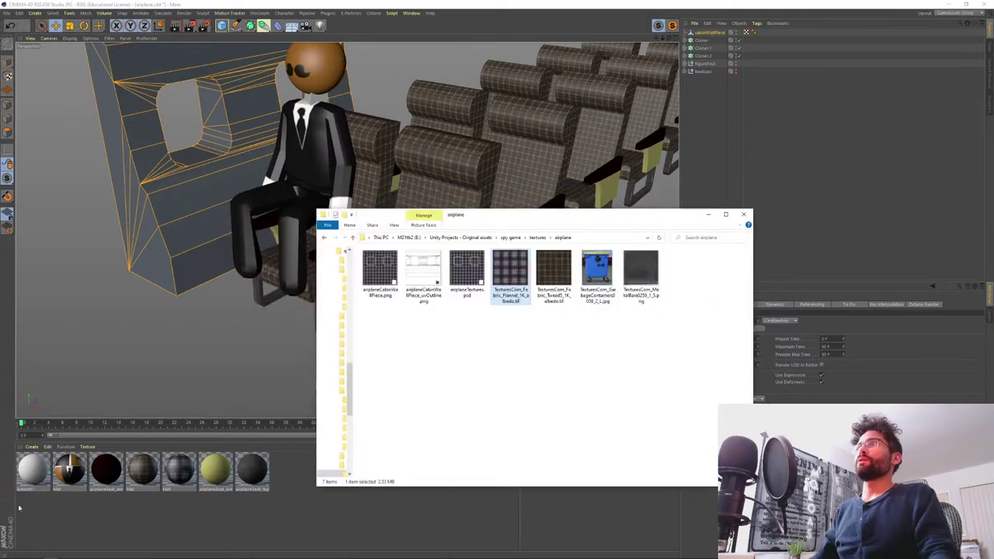
drag(380, 268, 296, 509)
click(537, 310)
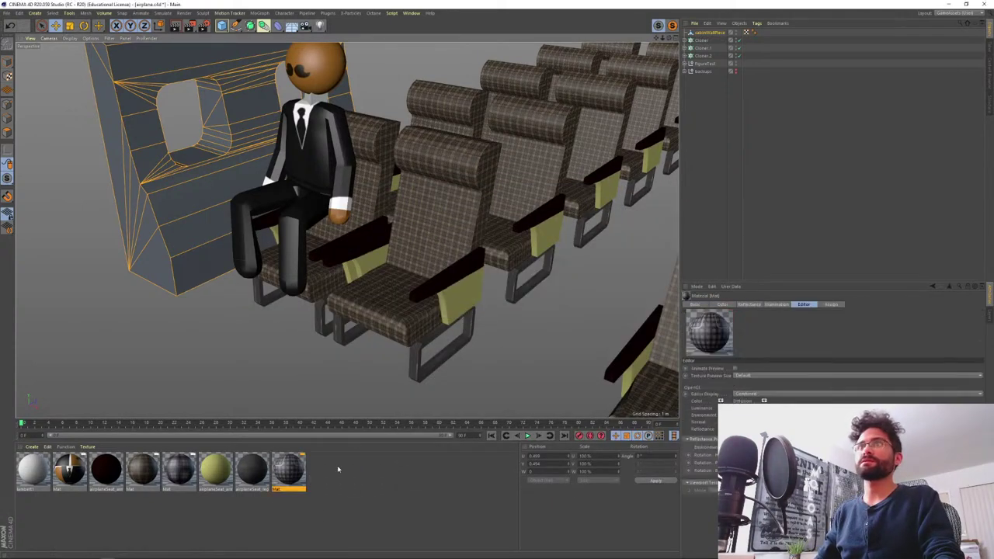
click(8, 61)
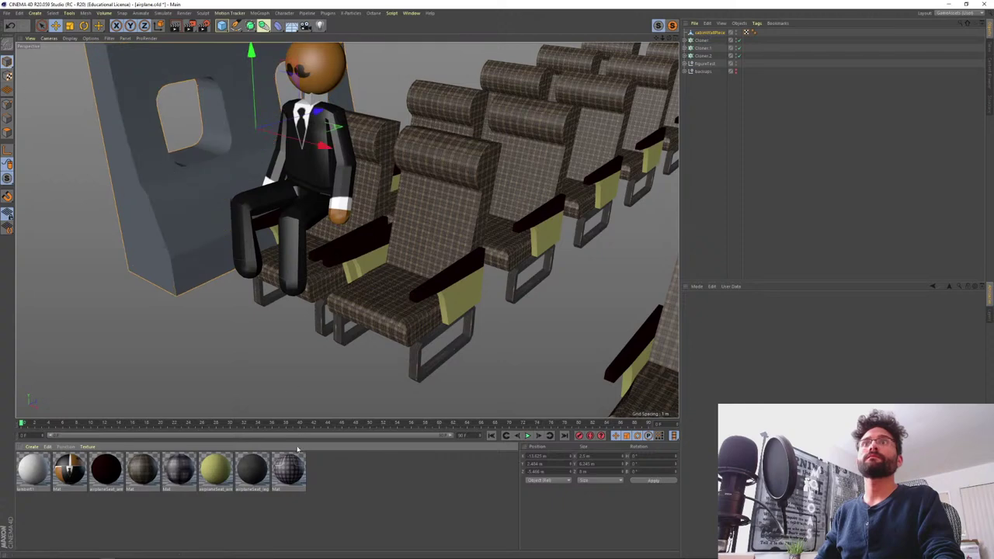
drag(289, 470, 184, 218)
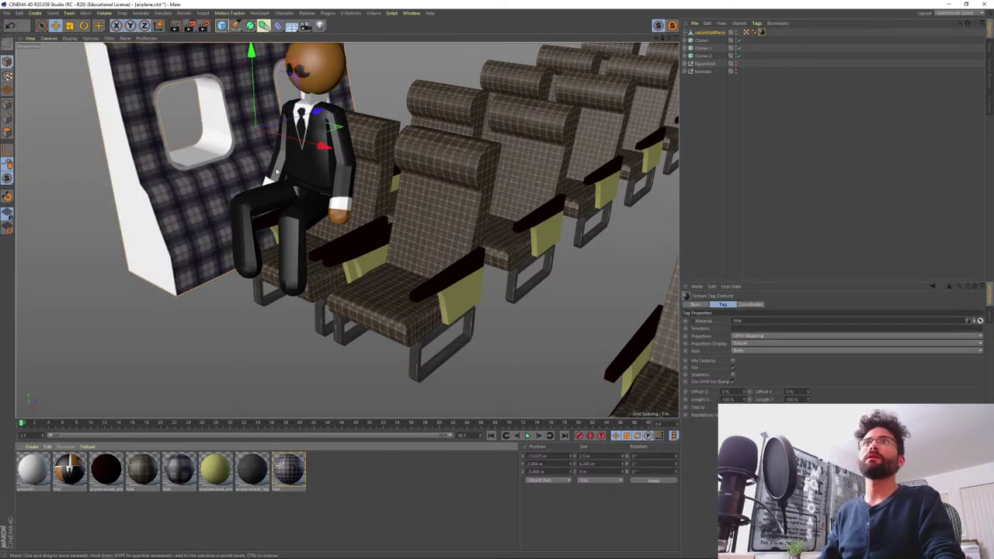
- Set the new wall material's texture preview size to No Scaling
click(288, 470)
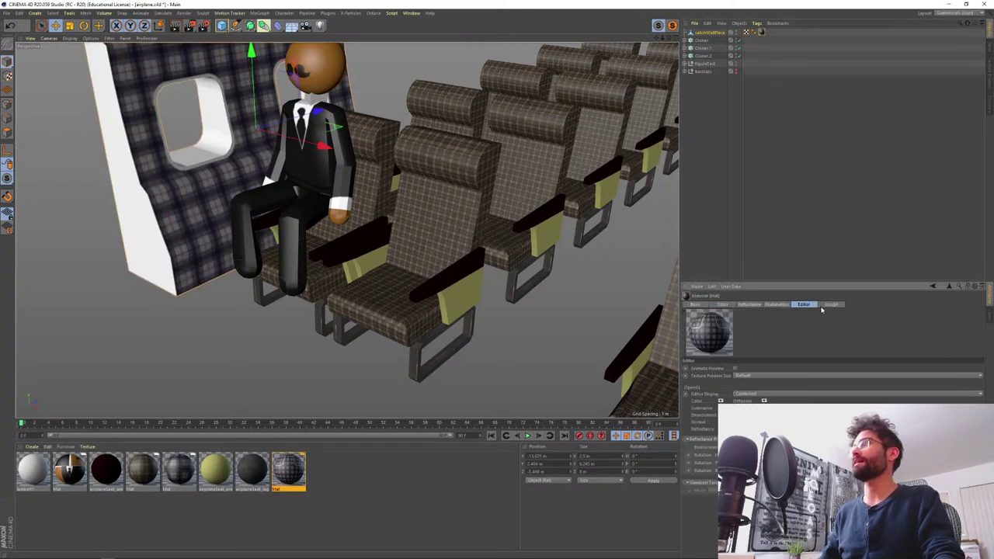
click(746, 376)
click(745, 390)
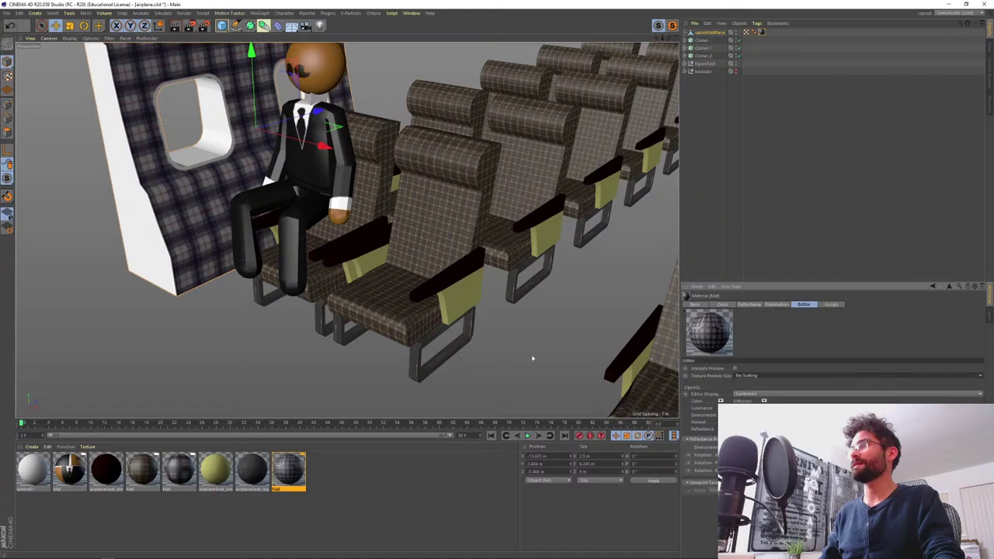
- Examine the textured cabin wall and its window frames from several angles and compare it with the Boeing 747 reference photo
alt+drag(533, 359, 251, 237)
alt+right_drag(251, 237, 262, 191)
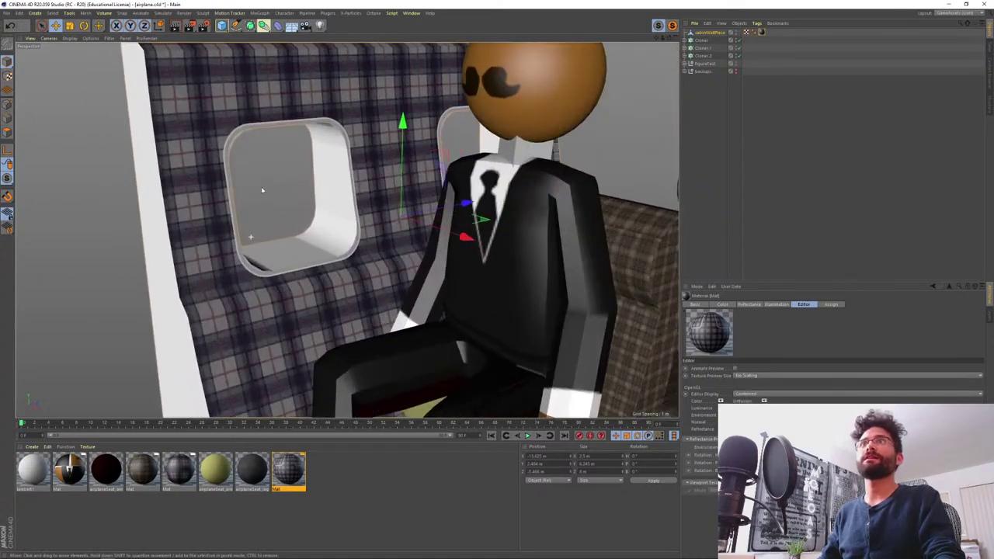
alt+drag(314, 269, 308, 210)
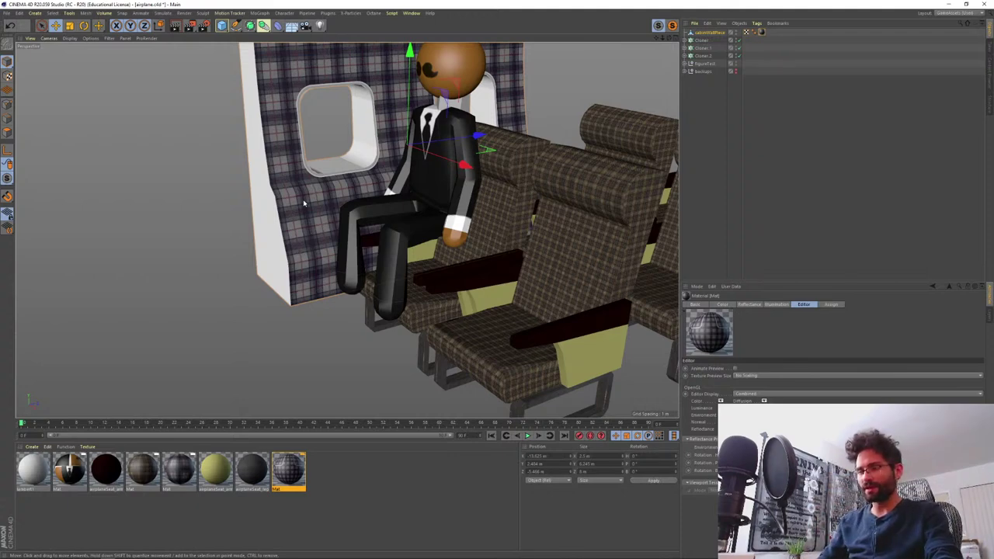
alt+drag(286, 184, 474, 249)
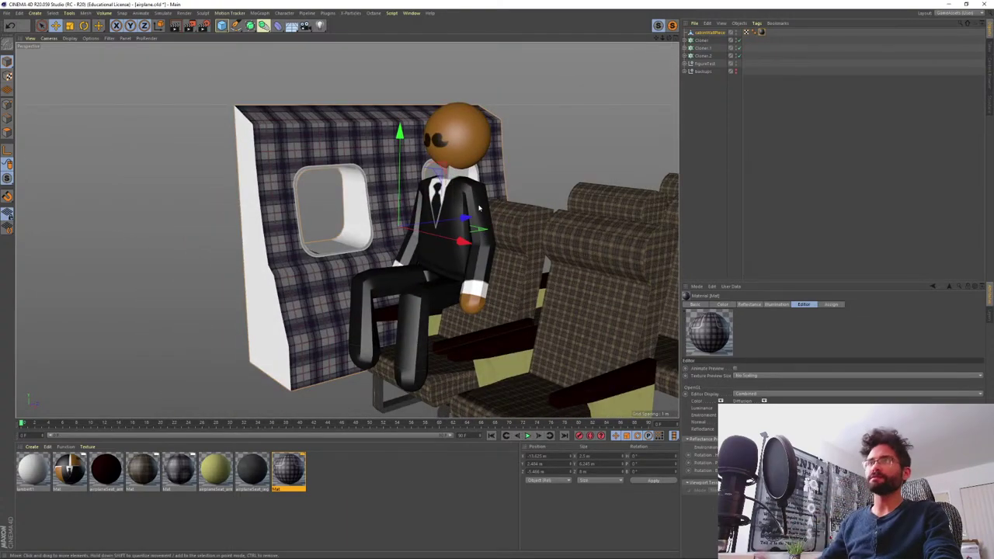
alt+drag(479, 207, 416, 273)
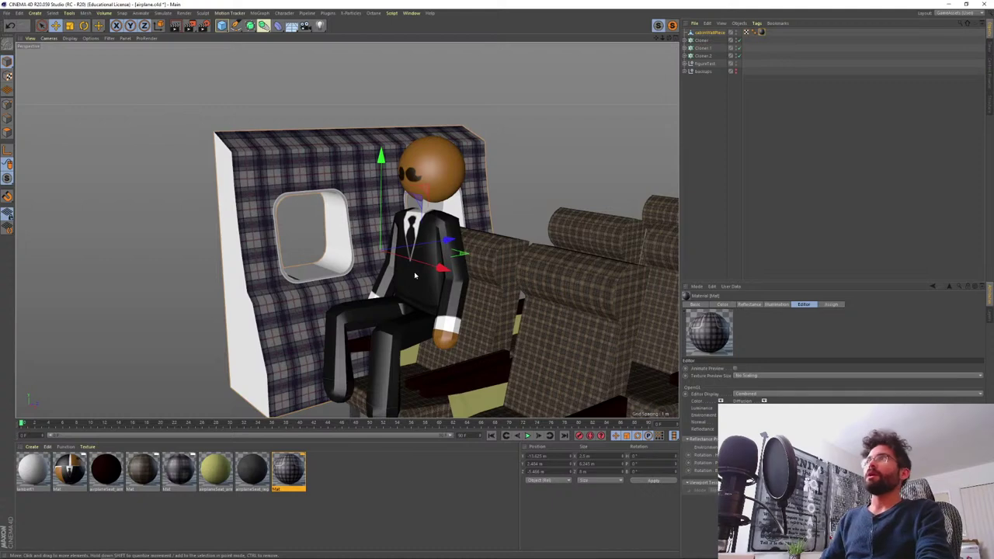
key(alt+Tab)
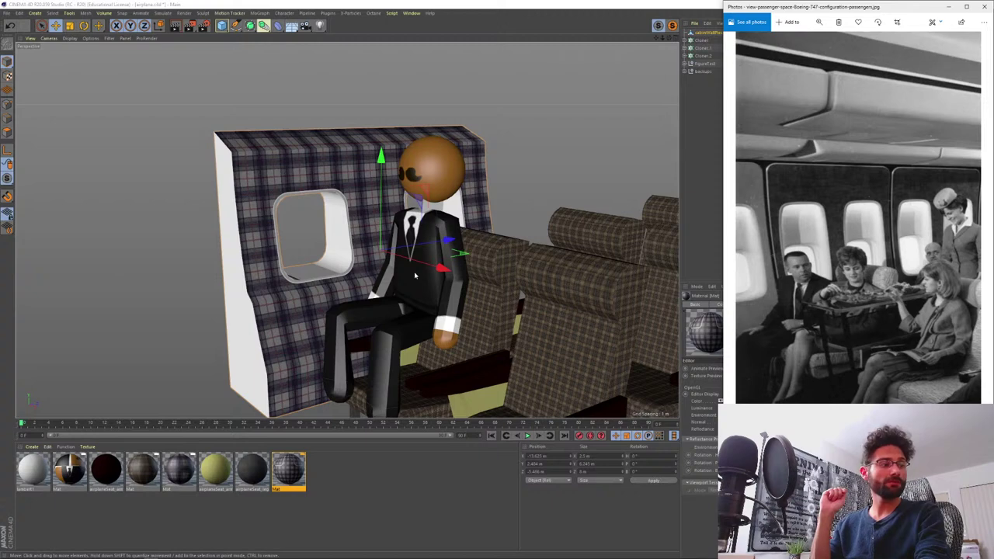
key(alt+Tab)
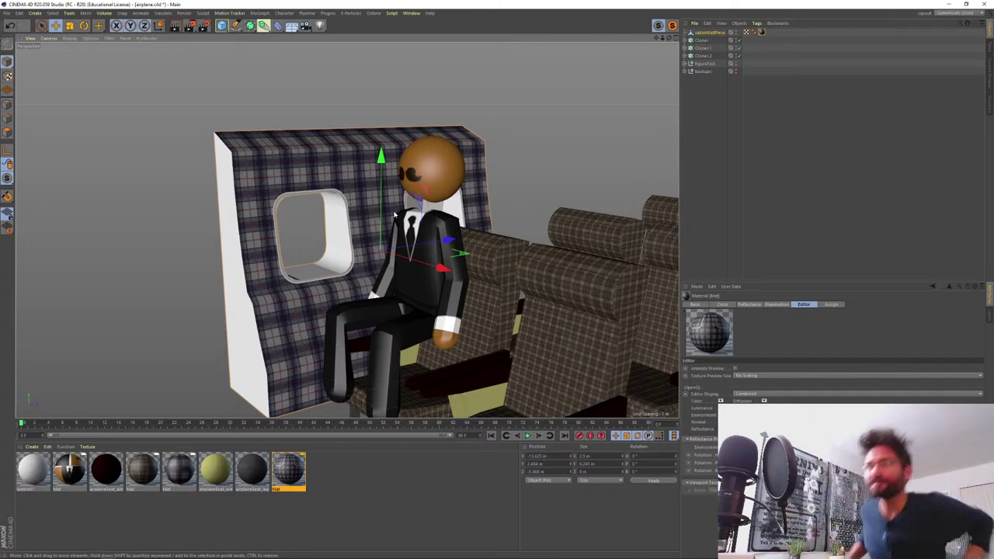
alt+drag(395, 215, 378, 271)
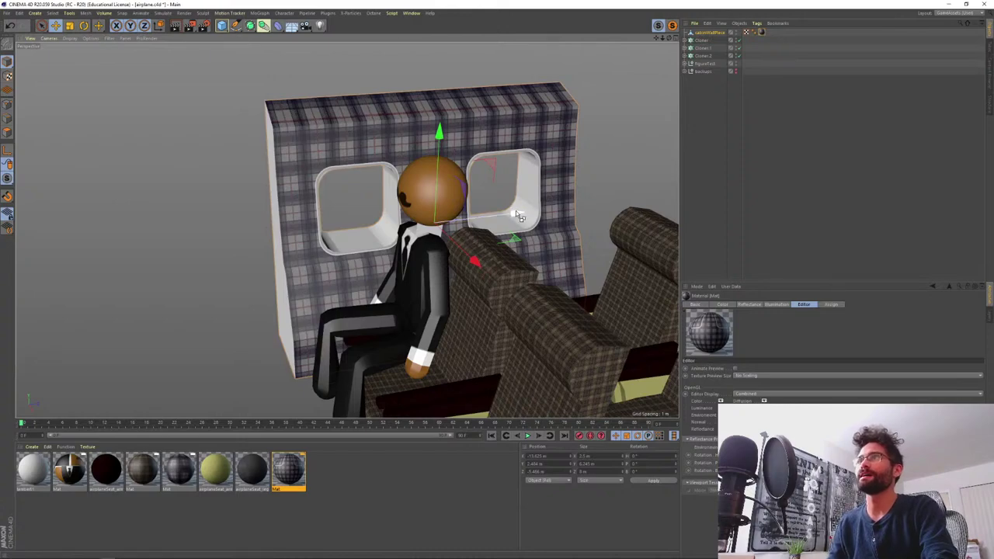
- Duplicate the cabin wall piece lengthwise to make a row of four adjoining pieces beside the seats
ctrl+drag(518, 213, 786, 180)
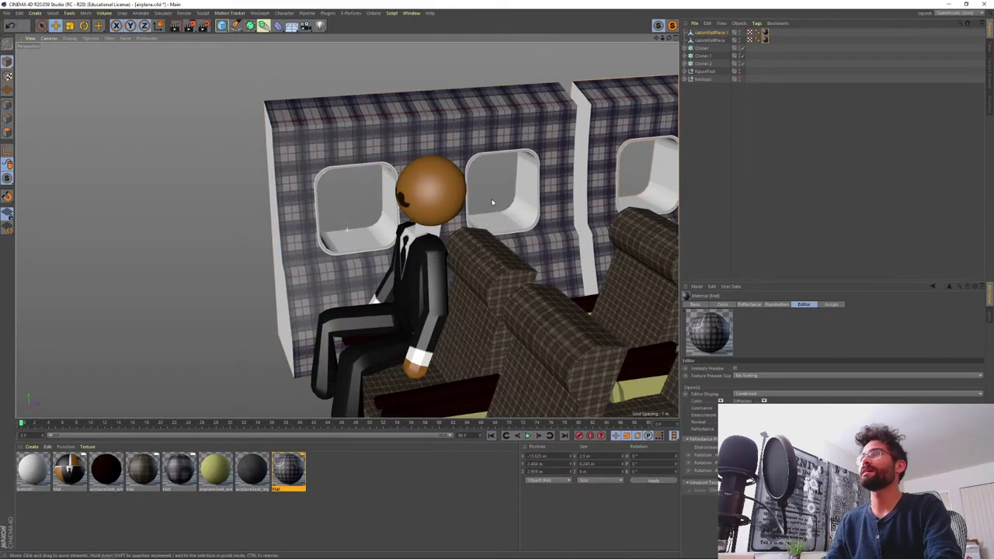
alt+middle_drag(518, 202, 399, 202)
alt+drag(398, 202, 381, 215)
drag(672, 185, 531, 194)
shift+click(340, 164)
alt+right_drag(298, 178, 302, 252)
alt+middle_drag(302, 252, 345, 175)
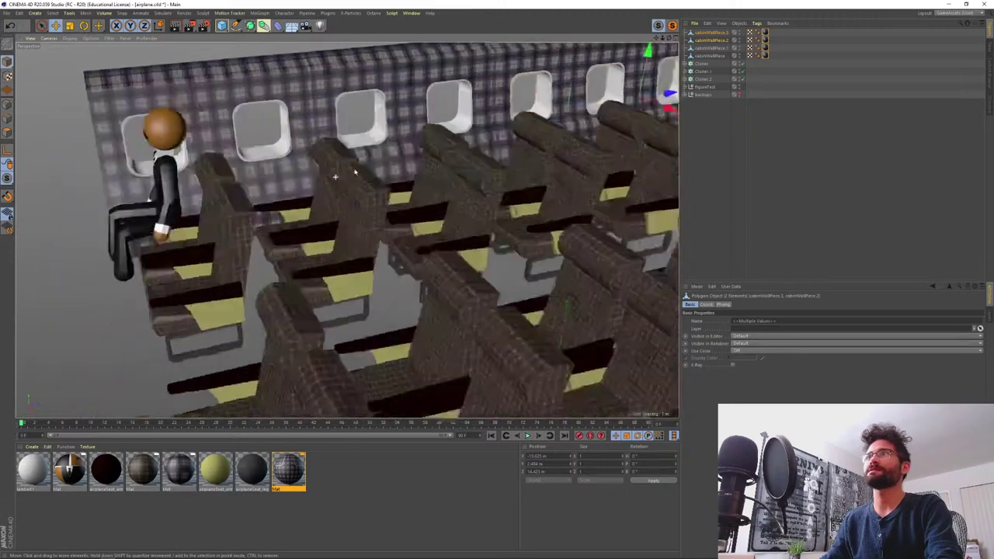
- Select all four cabin wall pieces and move them slightly closer to the seats along the X axis
alt+drag(344, 174, 571, 183)
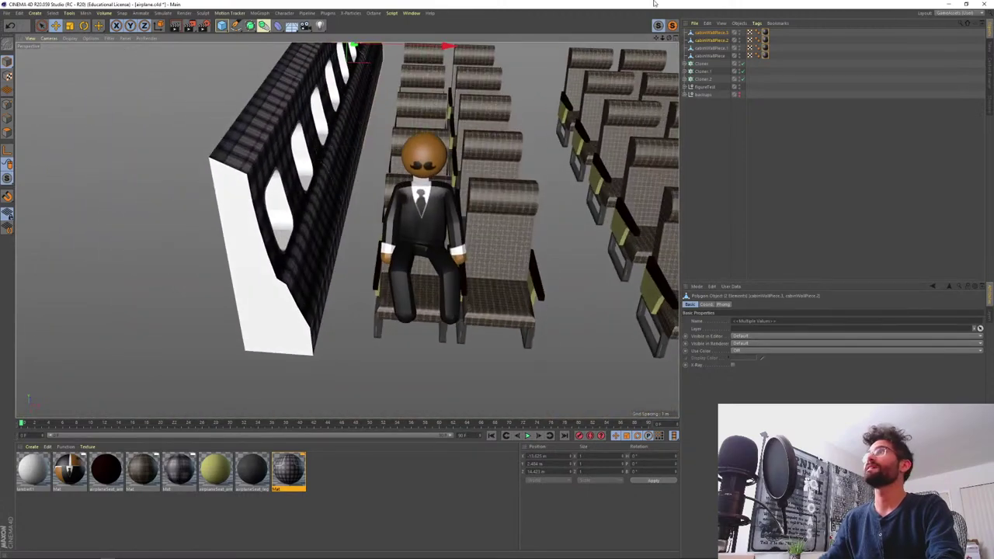
shift+click(697, 56)
drag(431, 89, 462, 89)
- Select the figureTest object and lower the figure along the Y axis onto the seat
alt+drag(453, 189, 365, 199)
click(698, 96)
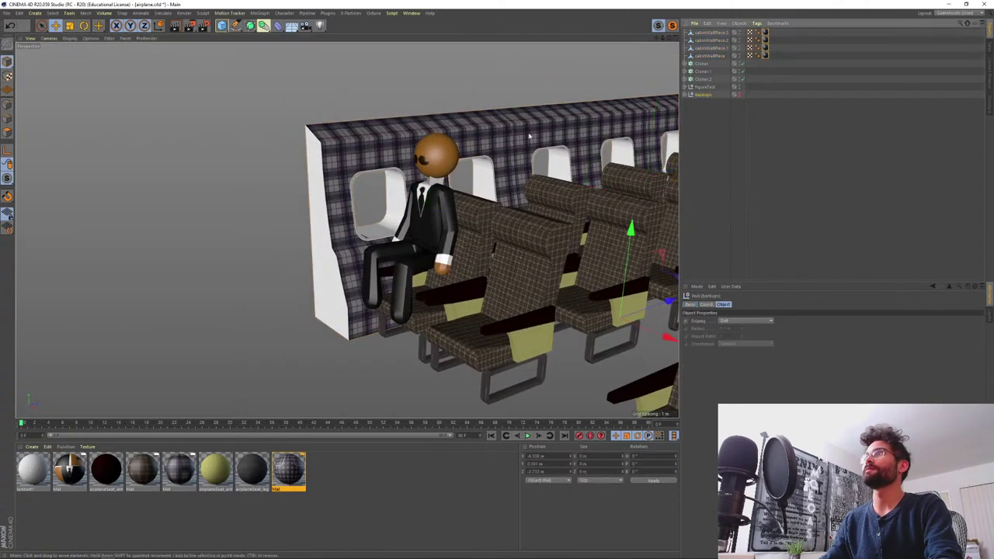
click(704, 87)
drag(430, 169, 432, 213)
mouse_move(391, 241)
alt+mouse_down()
mouse_move(400, 237)
mouse_move(393, 248)
alt+mouse_up()
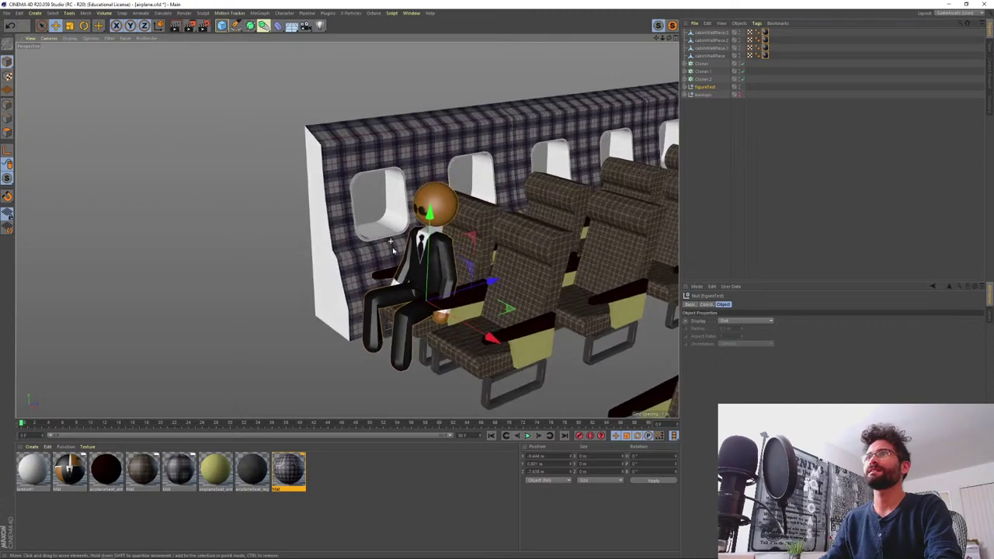
- Move the figure along the Z axis to a window seat two rows back and check its fit between the seats
drag(460, 292, 641, 238)
scroll(621, 242, up, 3)
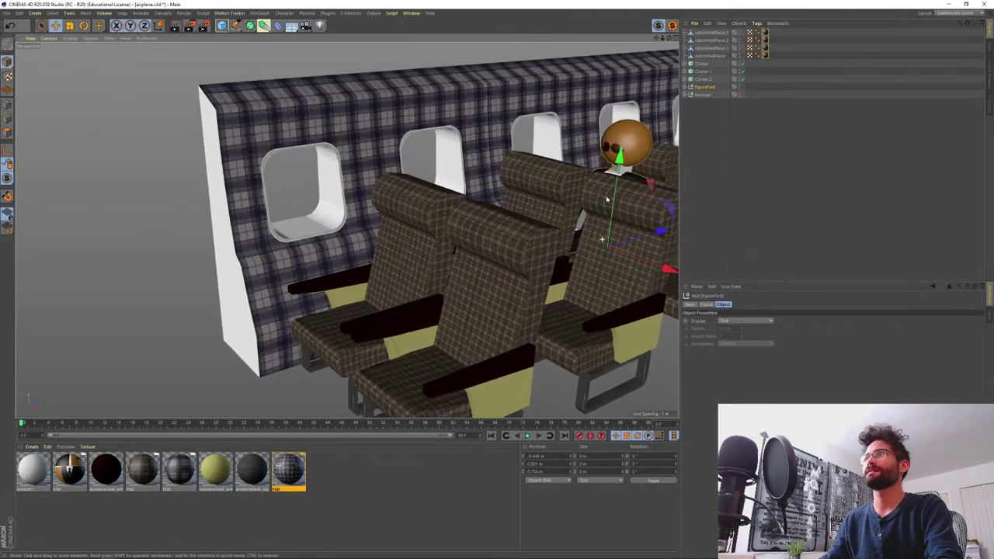
alt+middle_drag(575, 237, 392, 257)
alt+drag(387, 256, 336, 295)
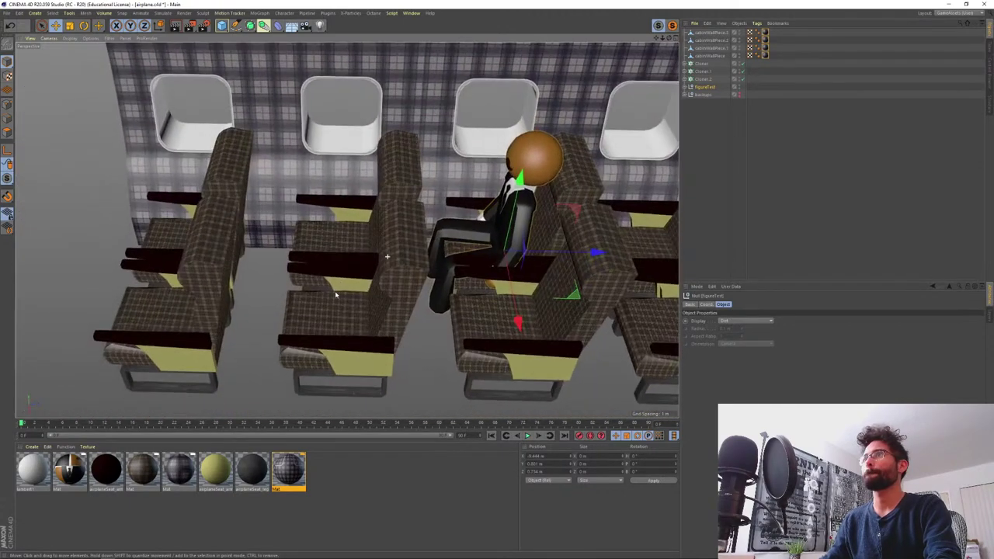
drag(566, 253, 565, 253)
alt+drag(503, 254, 447, 261)
scroll(486, 194, up, 3)
scroll(326, 225, up, 3)
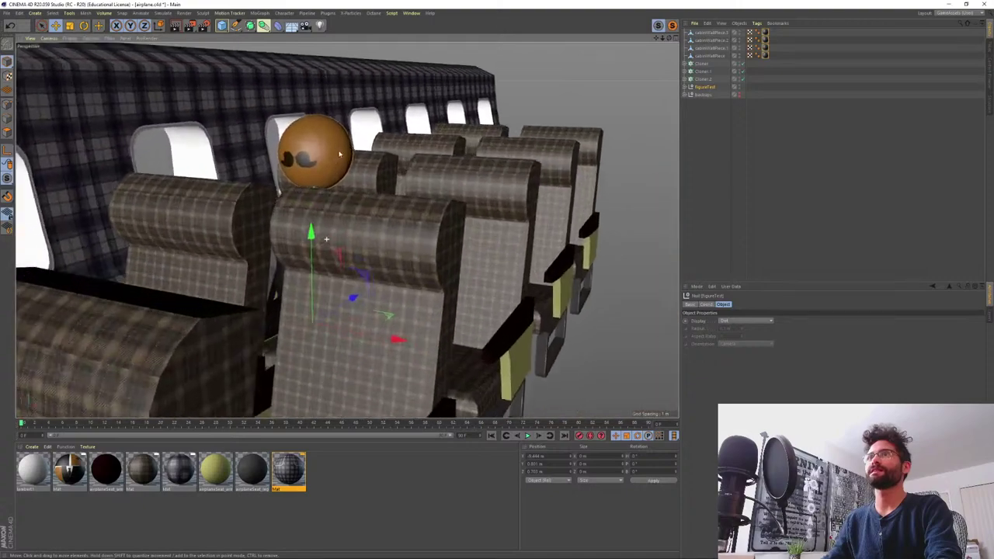
alt+drag(327, 225, 270, 232)
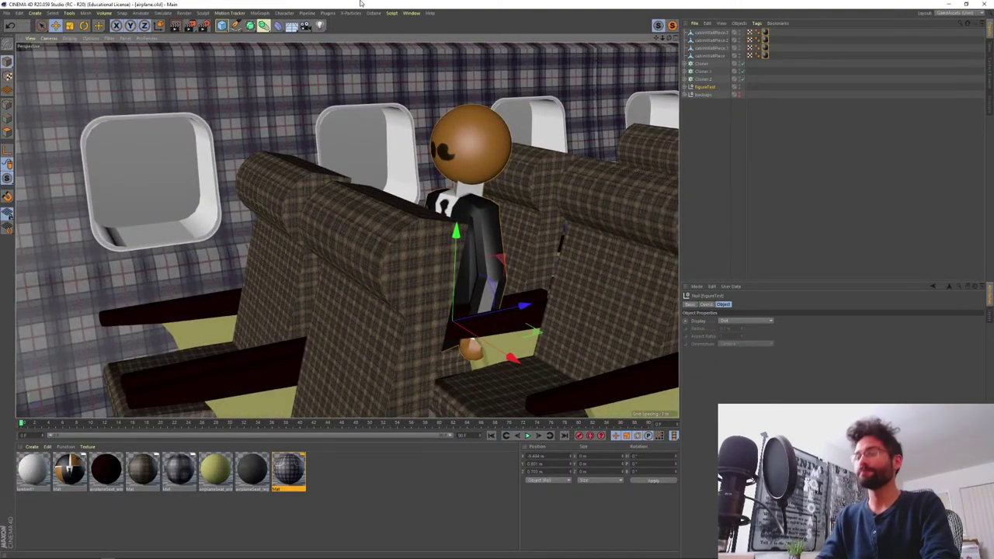
- Quit Cinema 4D, discarding the unsaved changes in the open projects, including Untitled 3 and the idle FBX file
click(990, 5)
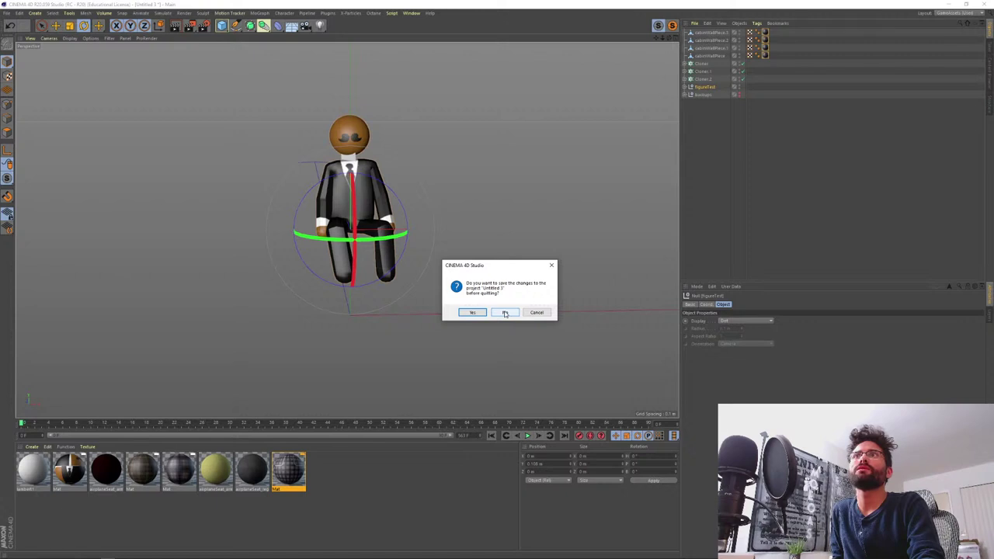
click(505, 313)
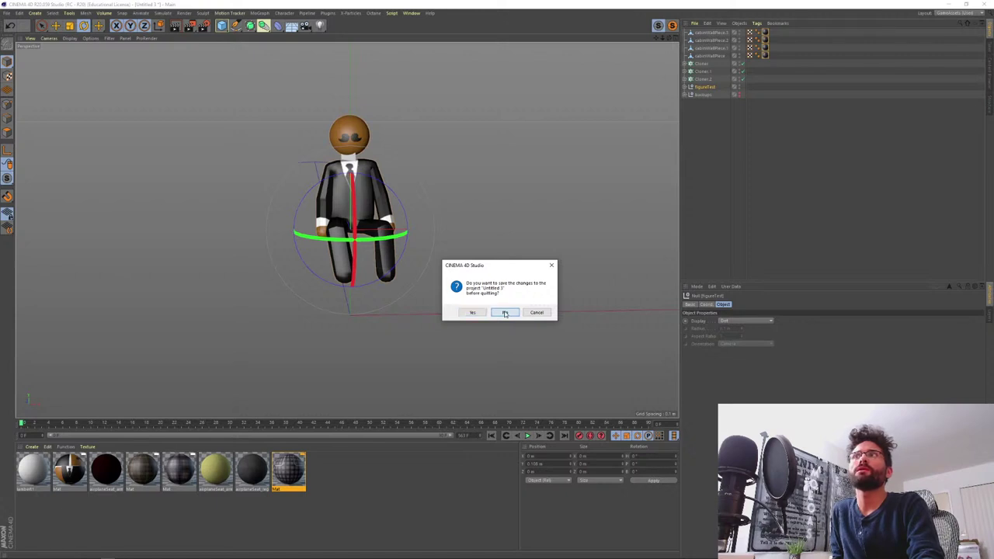
click(505, 313)
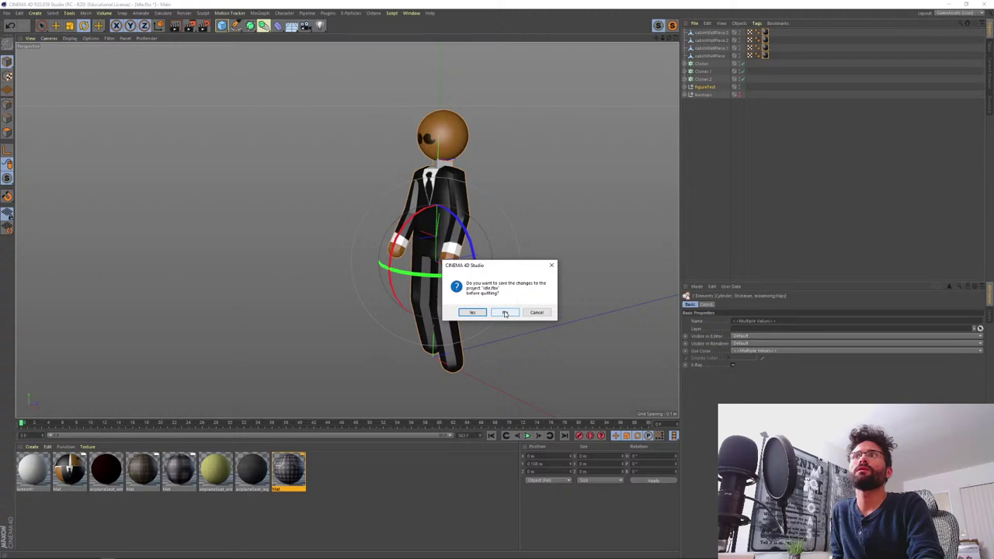
click(505, 313)
- Move the airplane textures folder window aside, close it, and bring Photoshop with airplaneTextures.psd to the front
click(502, 347)
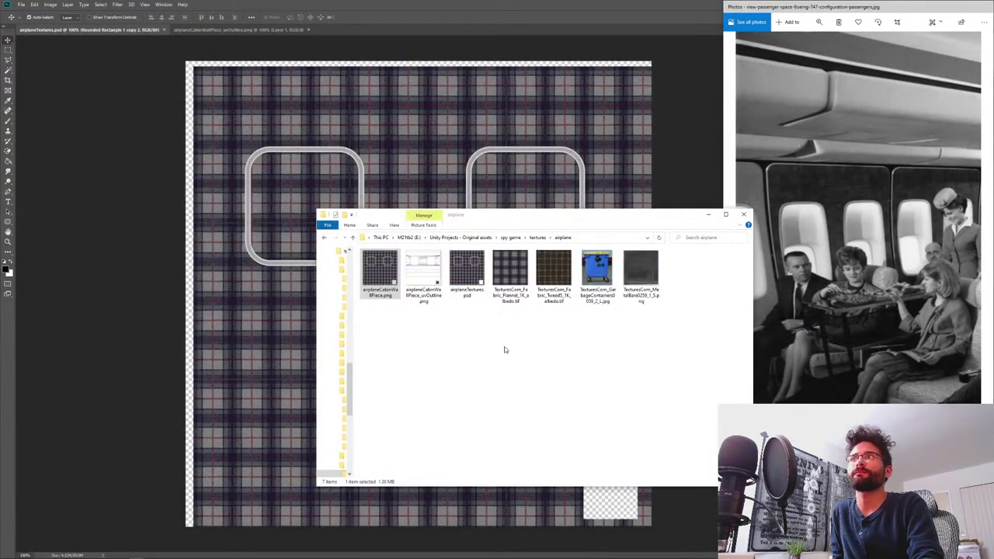
drag(540, 215, 708, 213)
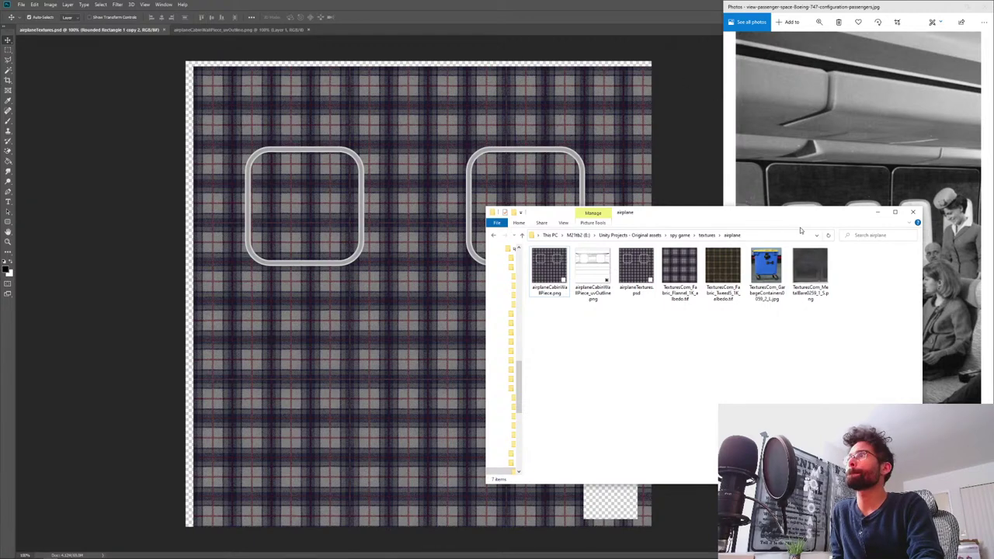
click(913, 212)
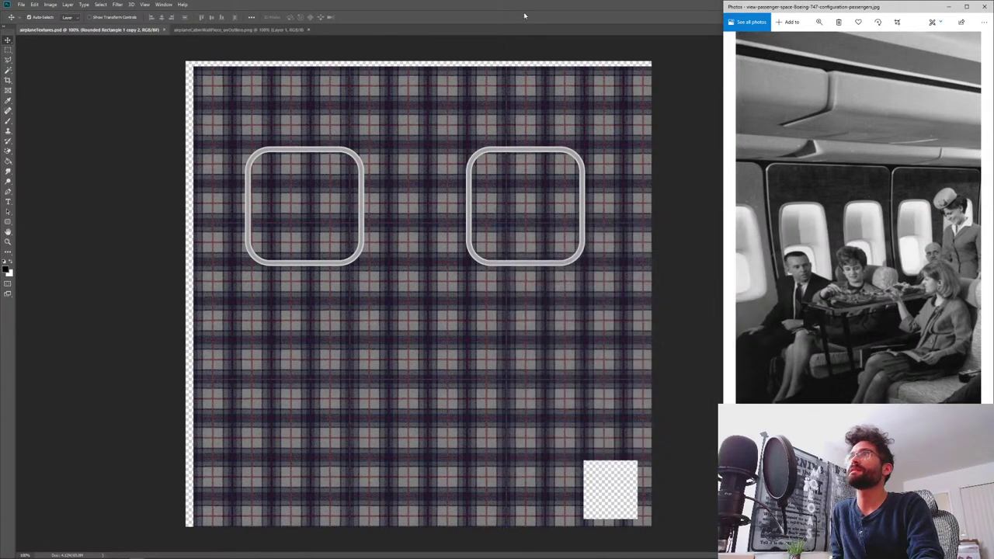
click(528, 12)
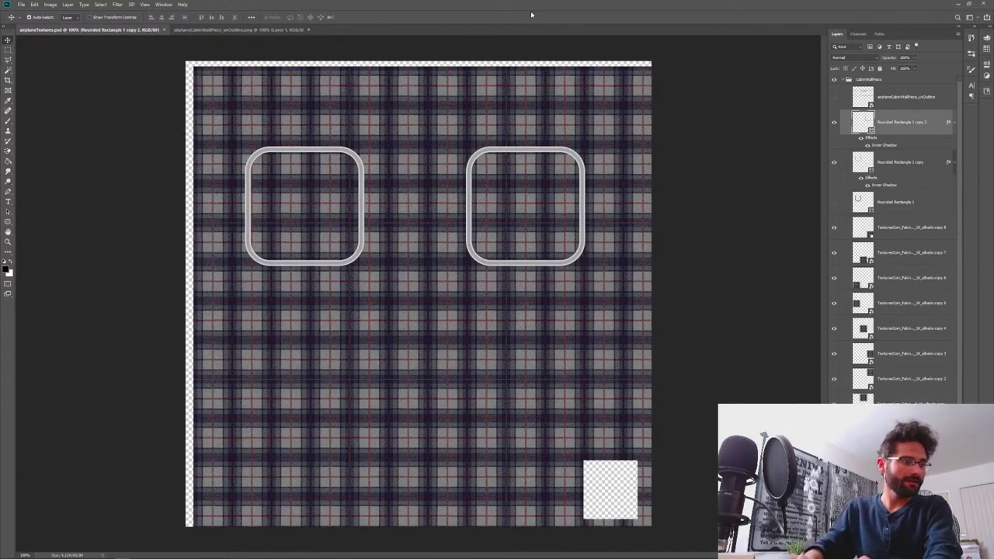
- Switch to the YouTube Studio live stream page in Chrome and end the "Unity + Playmaker STREAM" broadcast, confirming the request
key(alt+Tab)
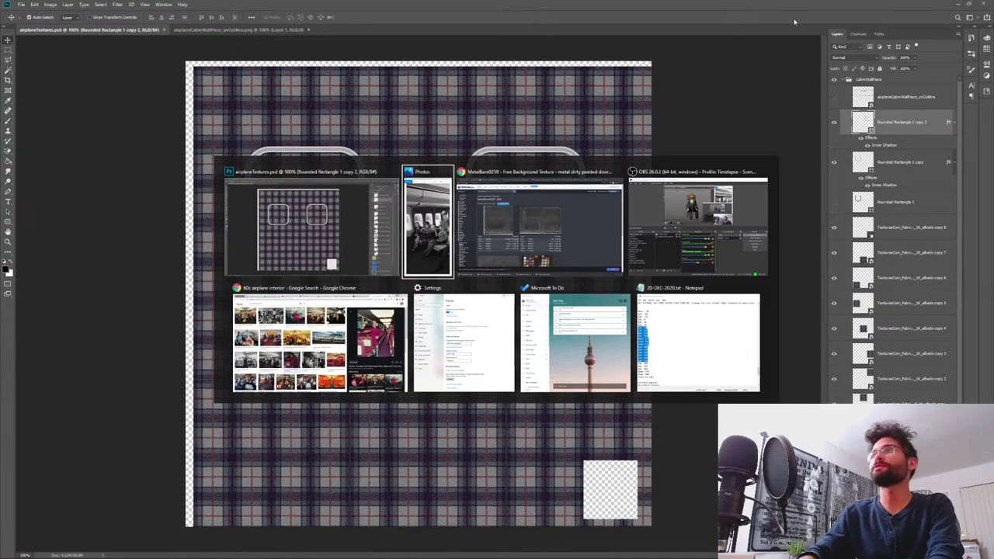
click(498, 225)
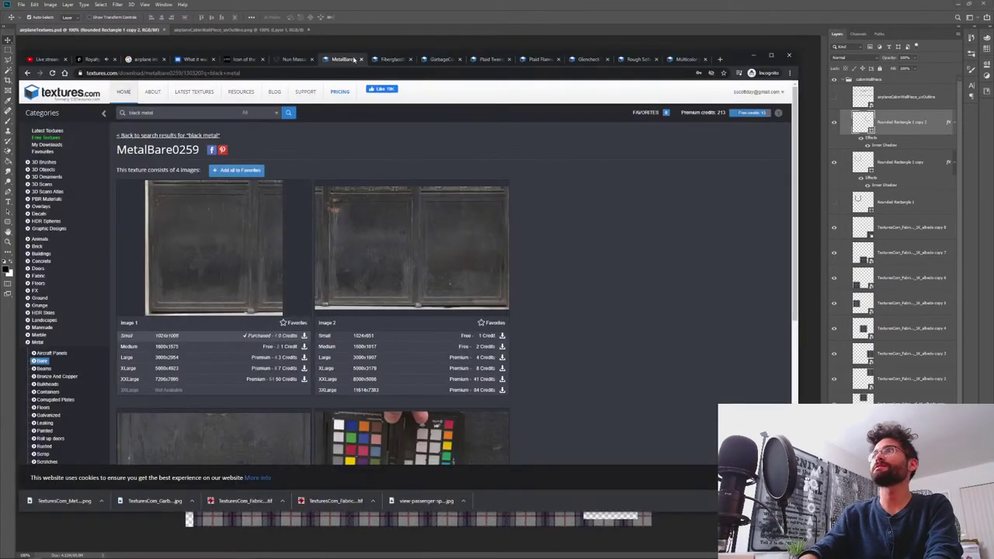
click(59, 59)
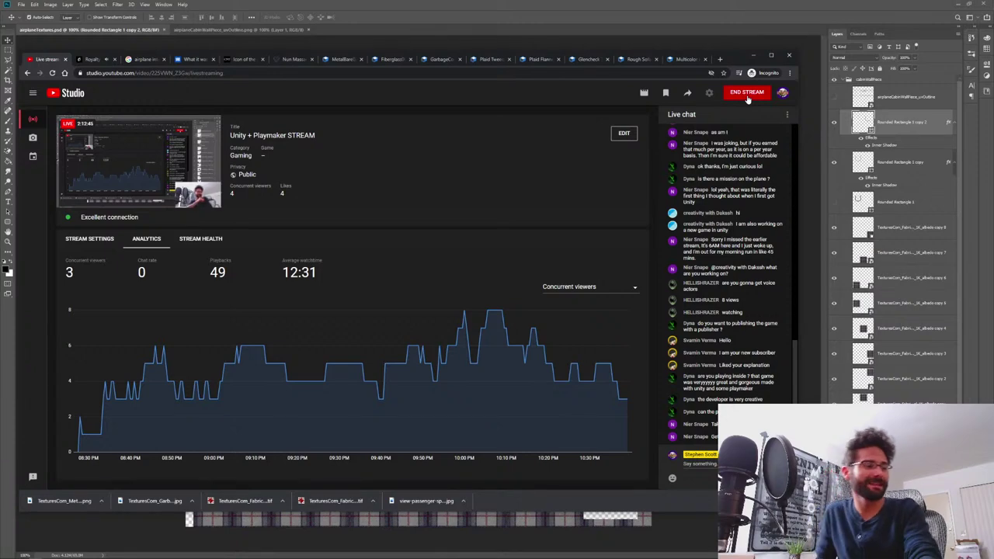
click(747, 97)
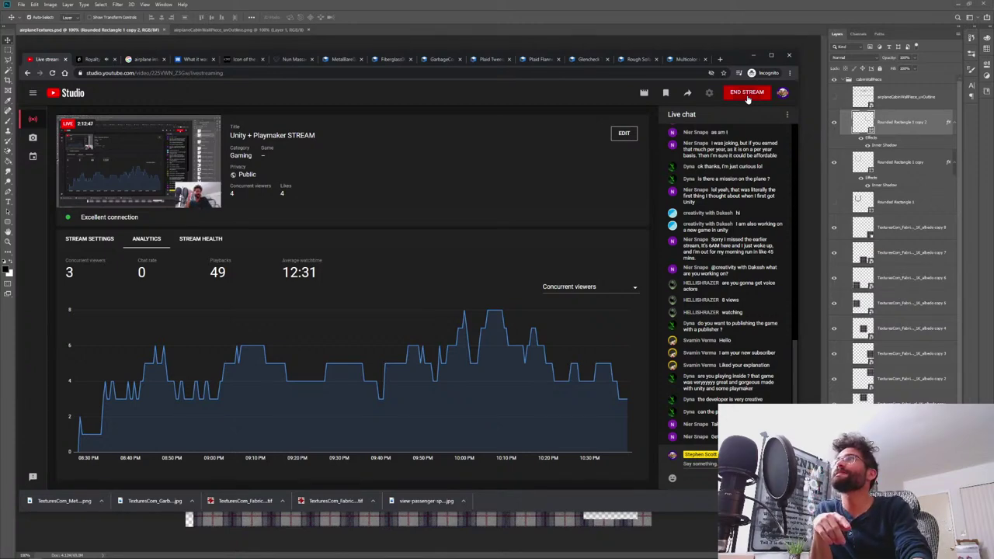
click(480, 315)
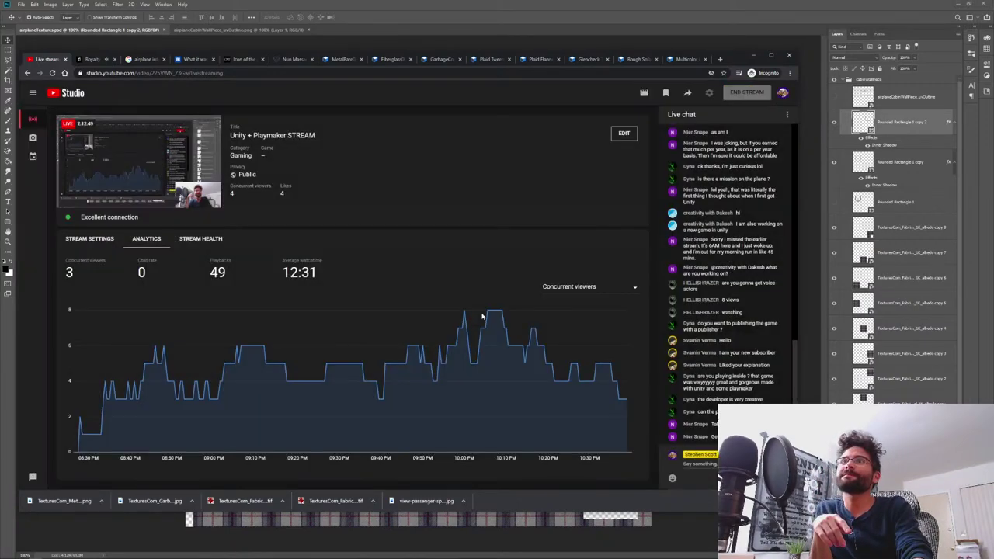